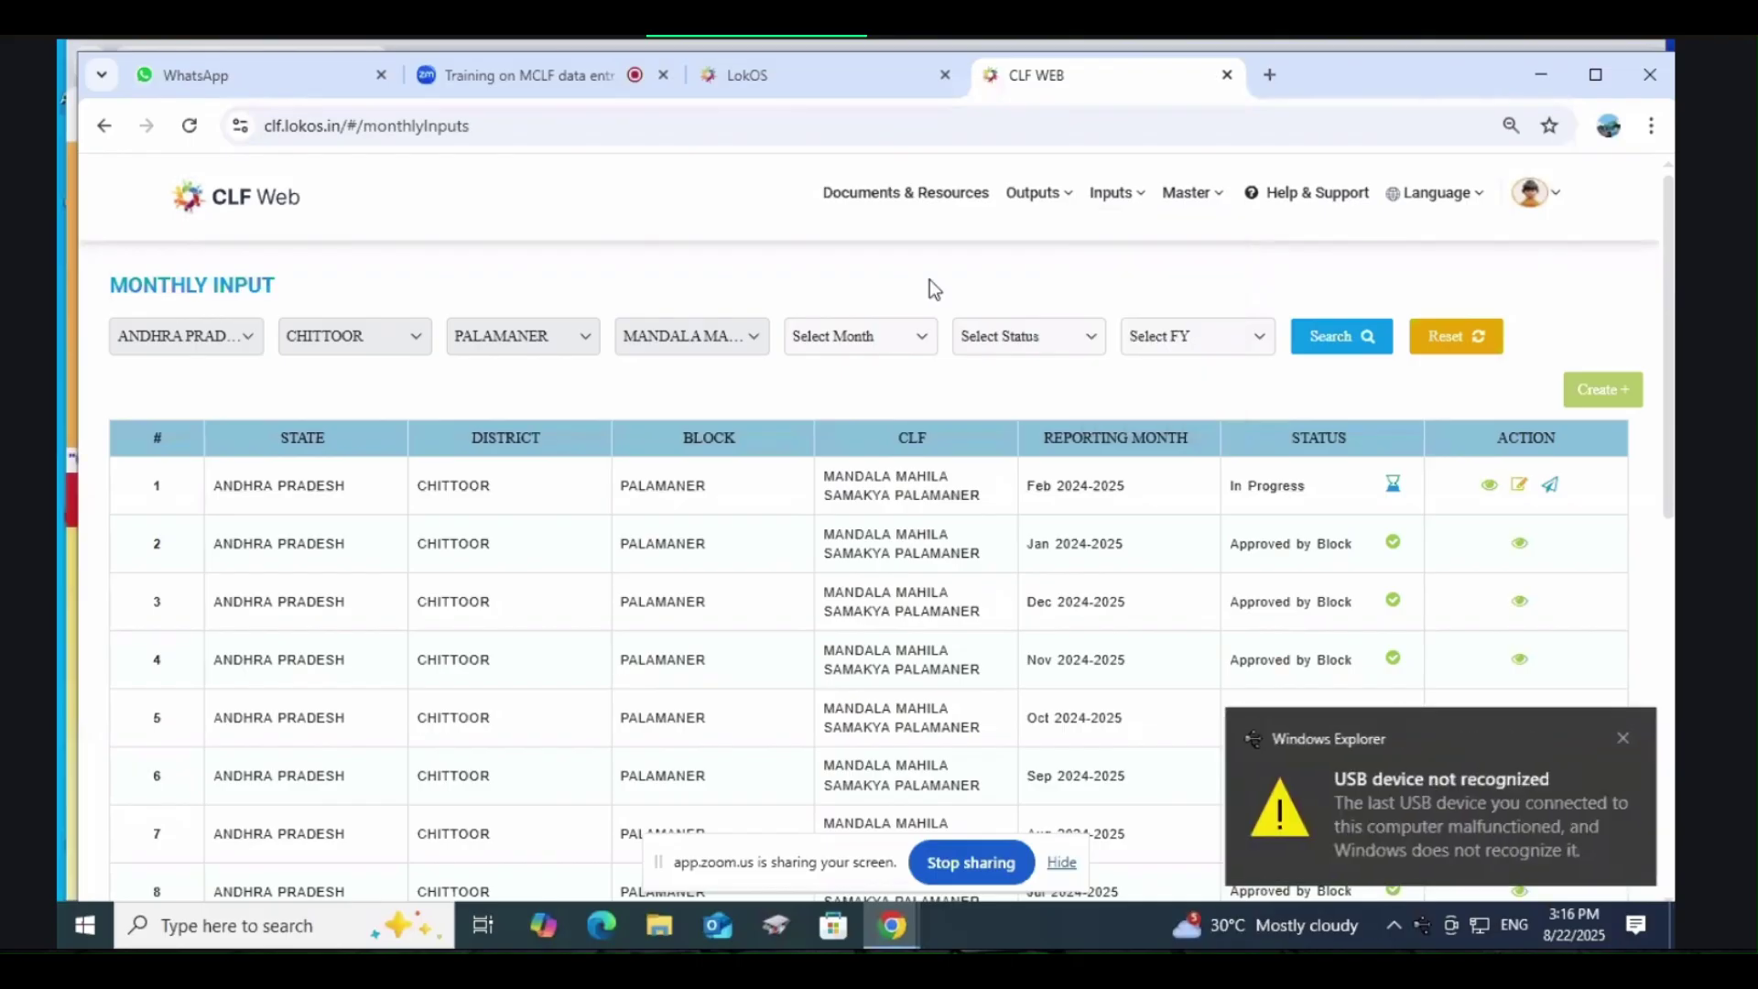
Step: Go to Inputs > Compliances to list the Palamaner CLF Policies in Place record
mouse_move(1116, 194)
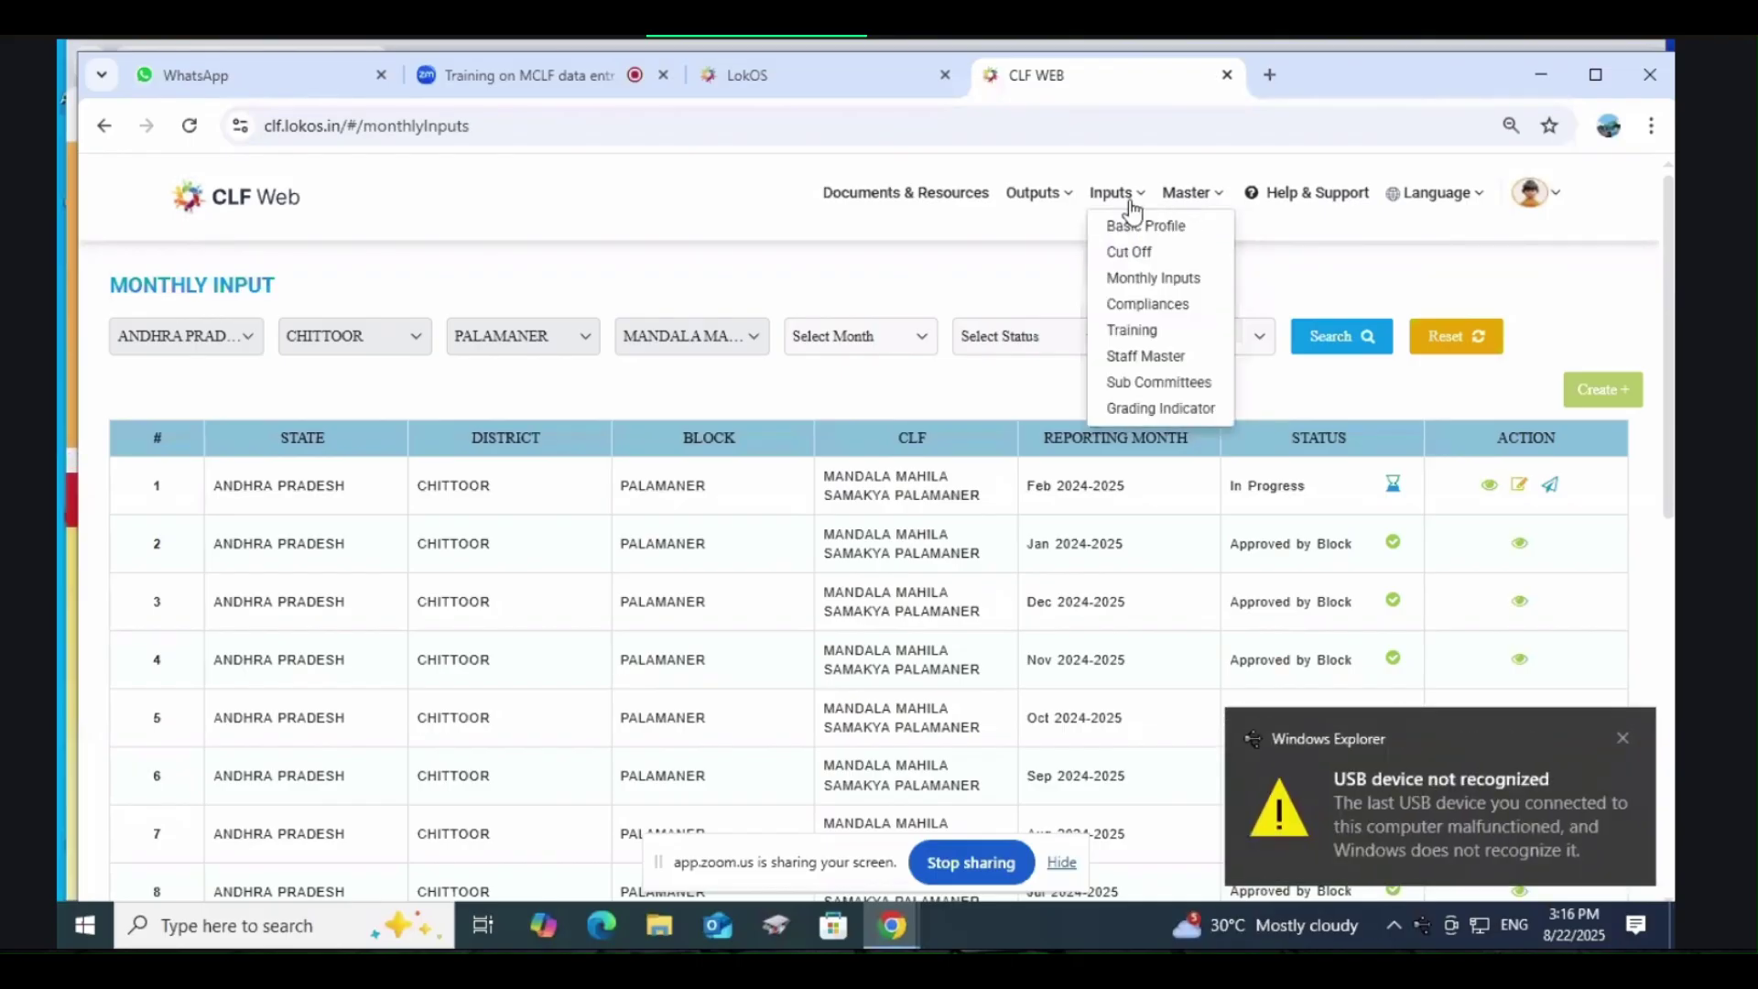
click(1139, 310)
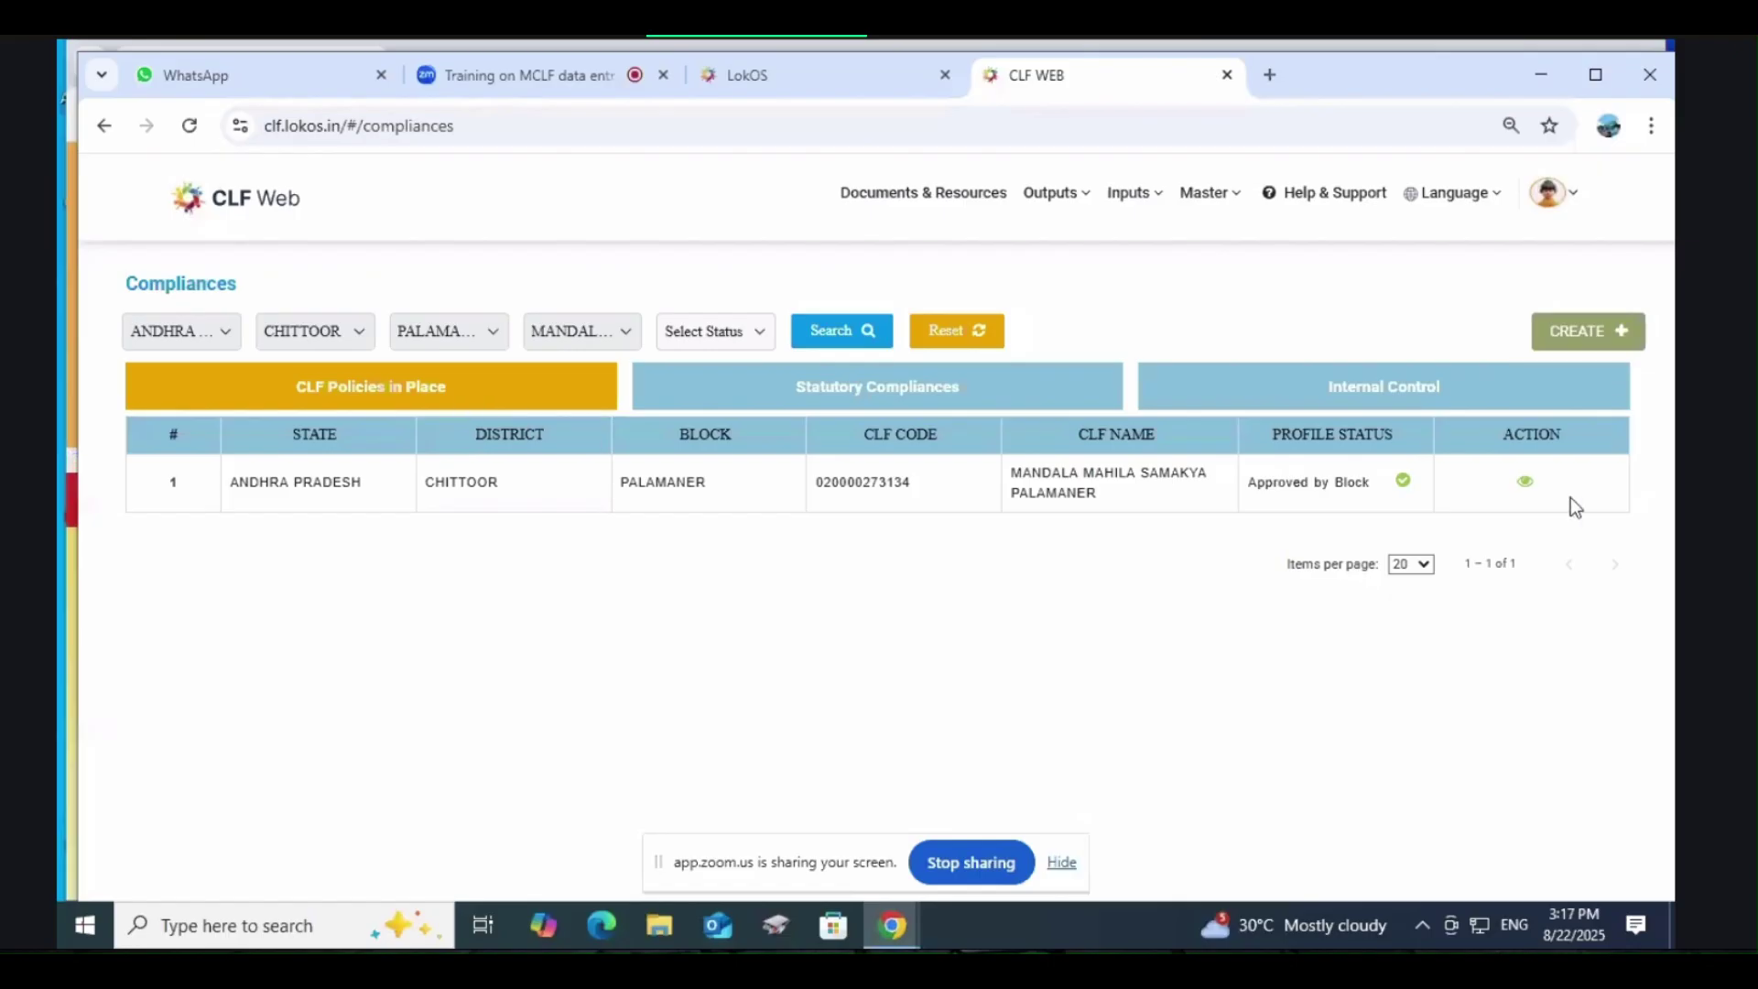
click(1525, 483)
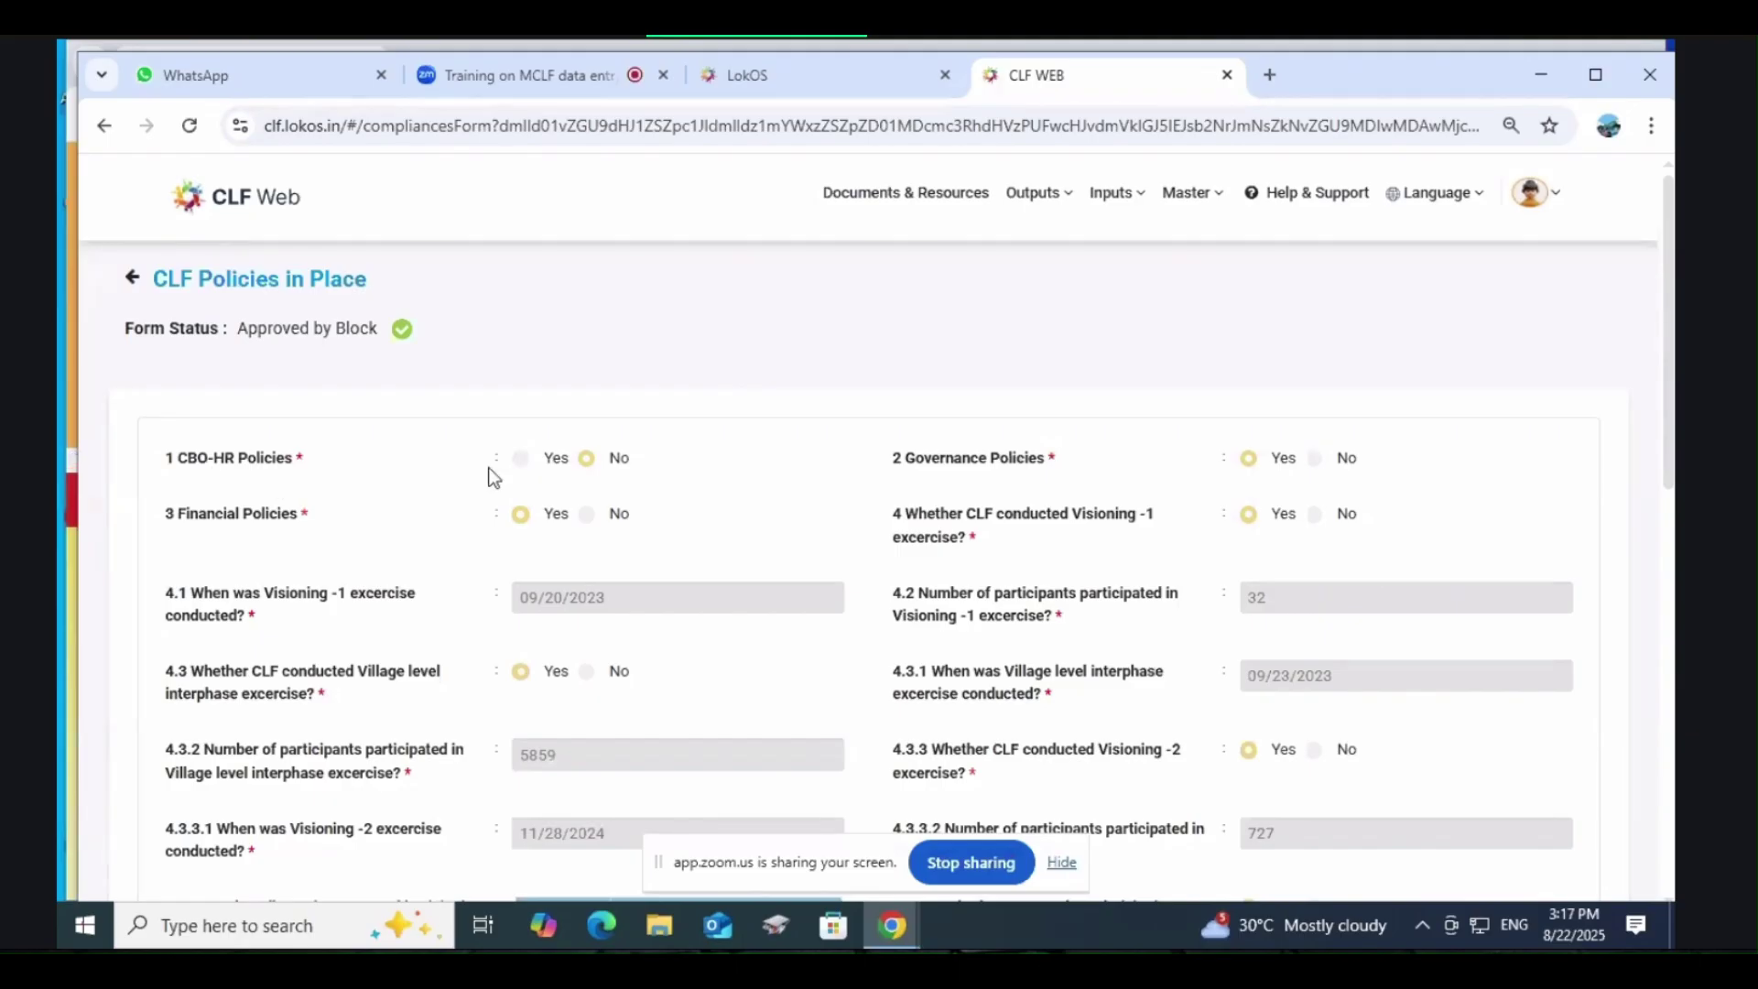
scroll(492, 475, down, 4)
scroll(508, 515, down, 4)
scroll(548, 547, up, 8)
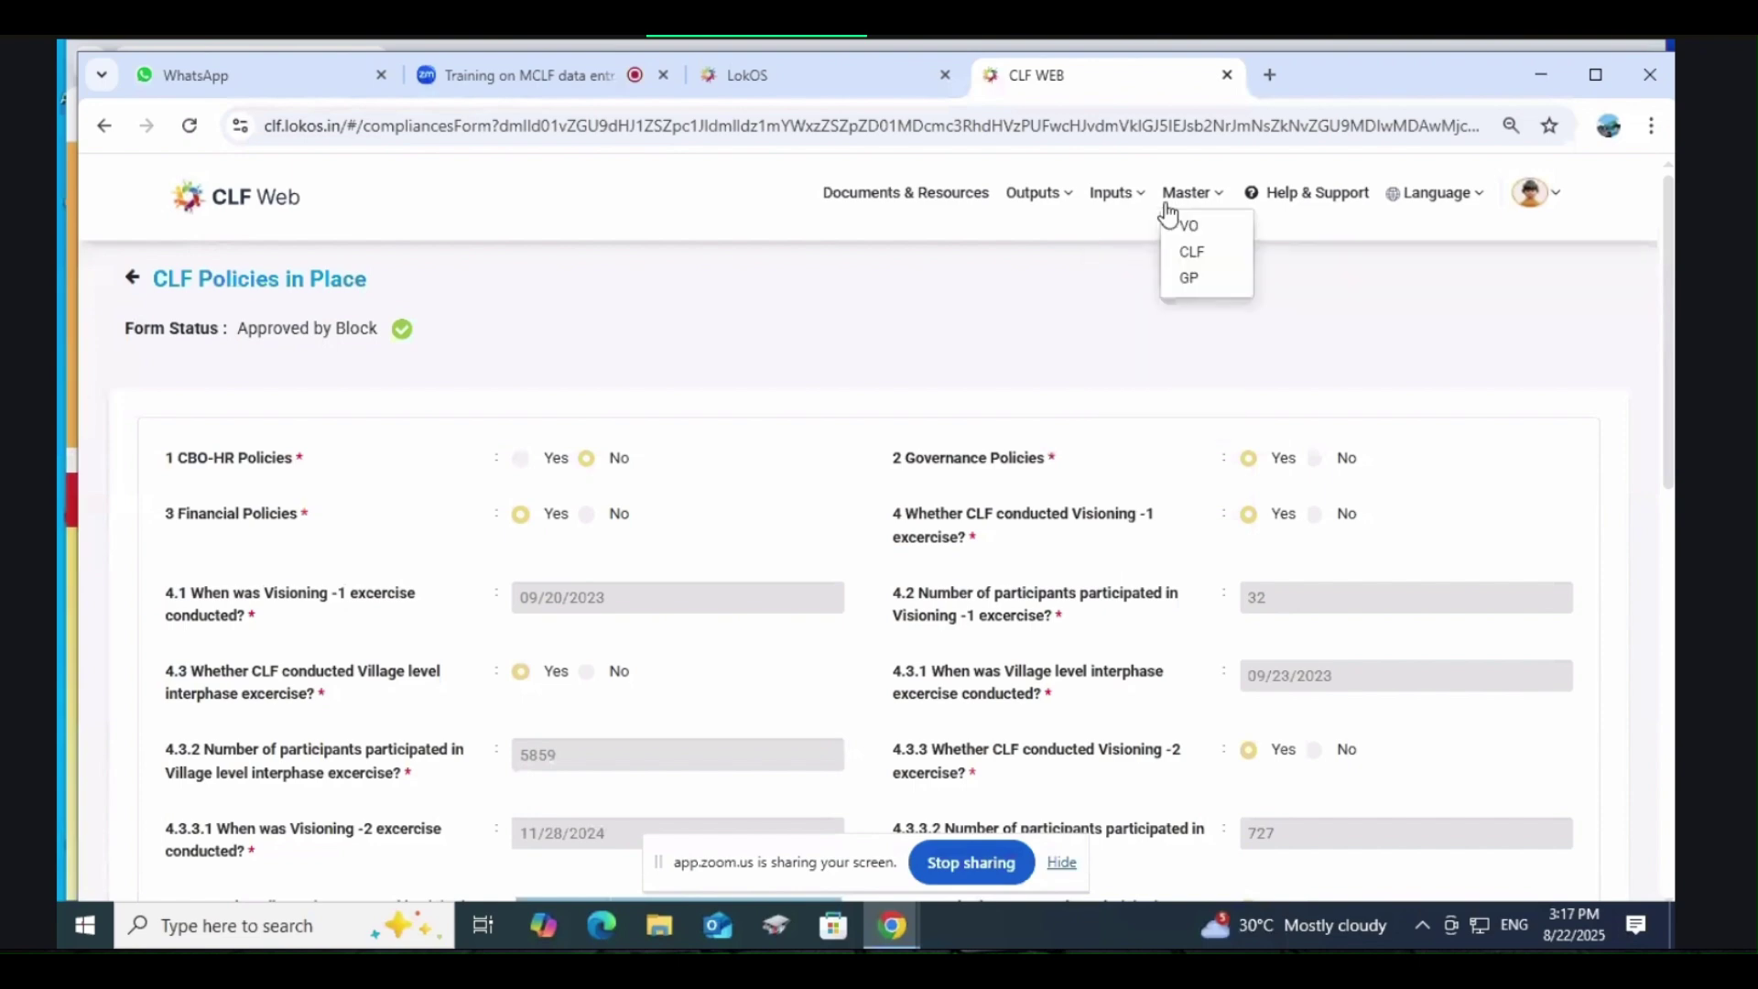
mouse_move(1033, 206)
mouse_move(1111, 196)
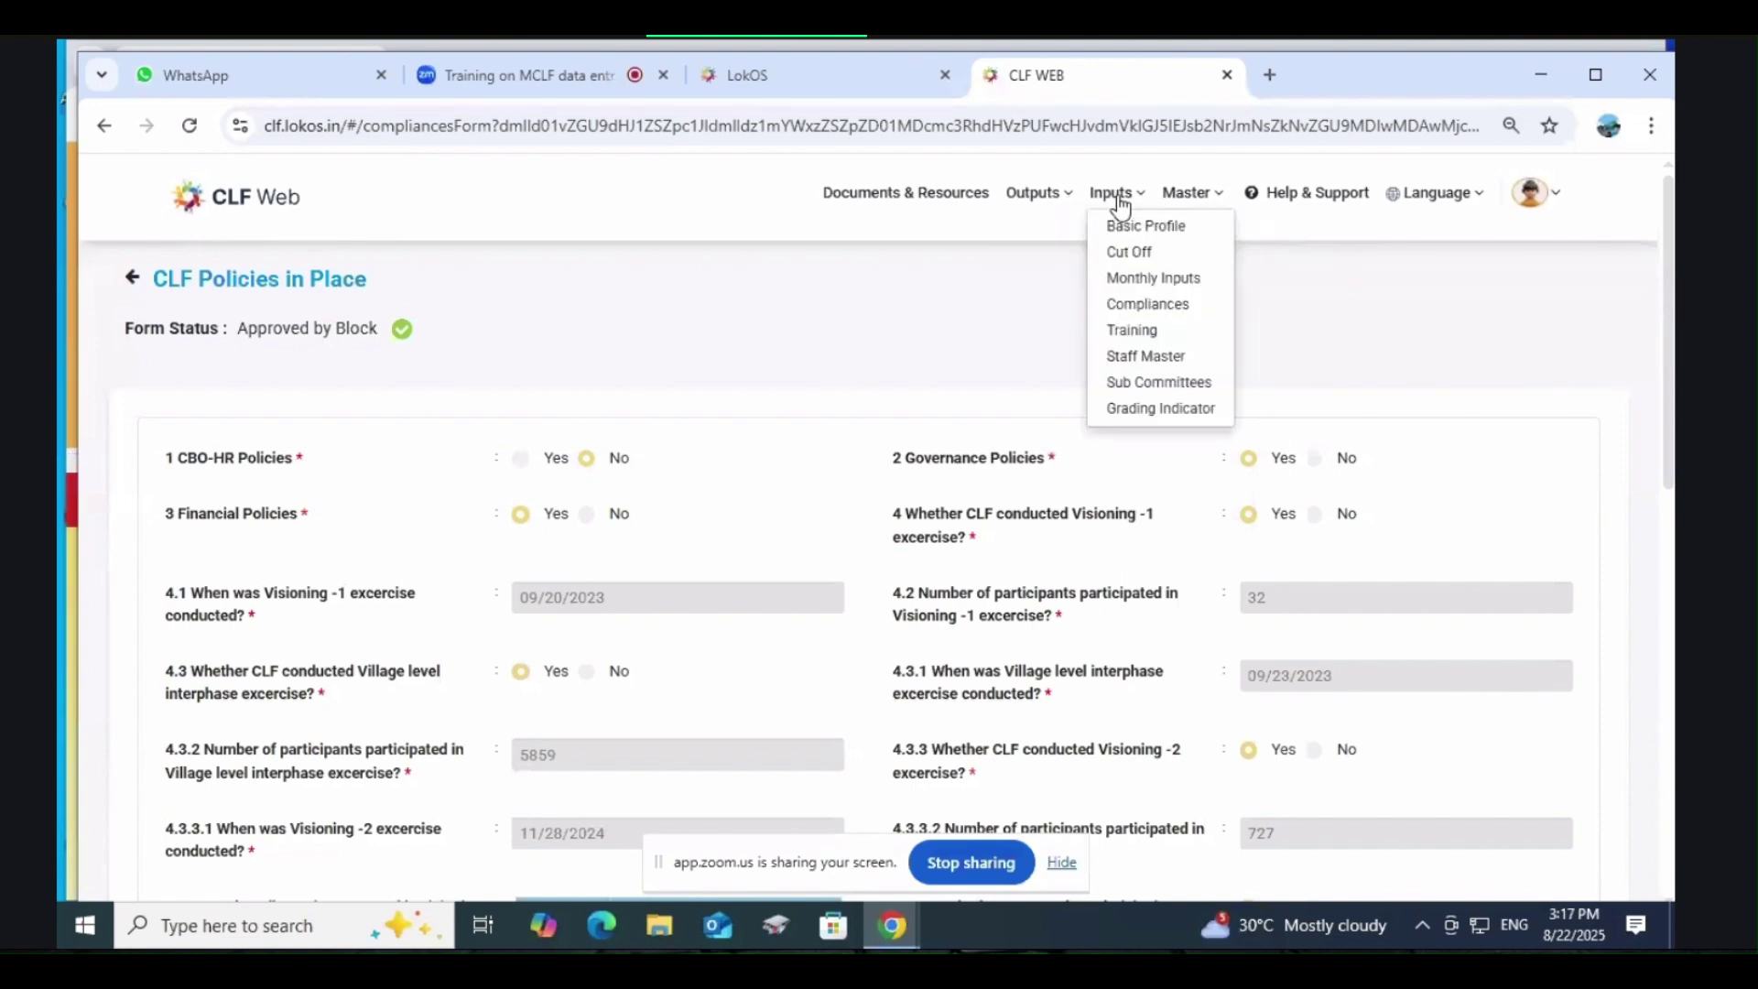
click(1141, 308)
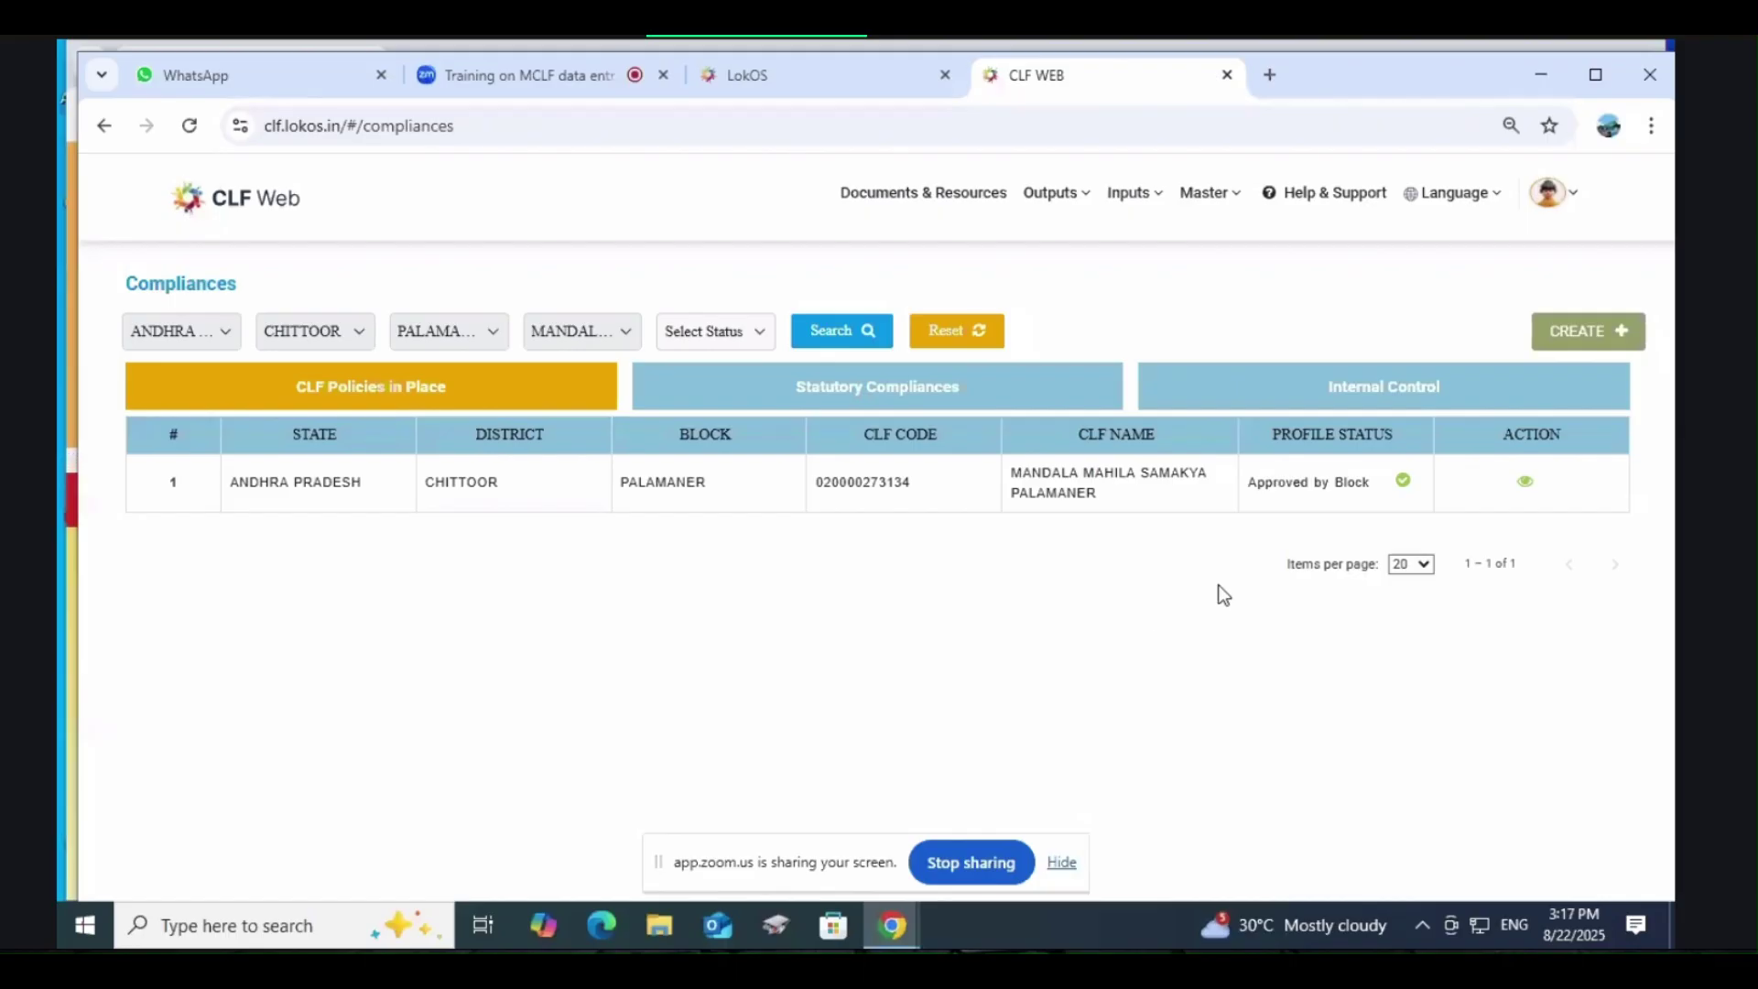
click(1527, 481)
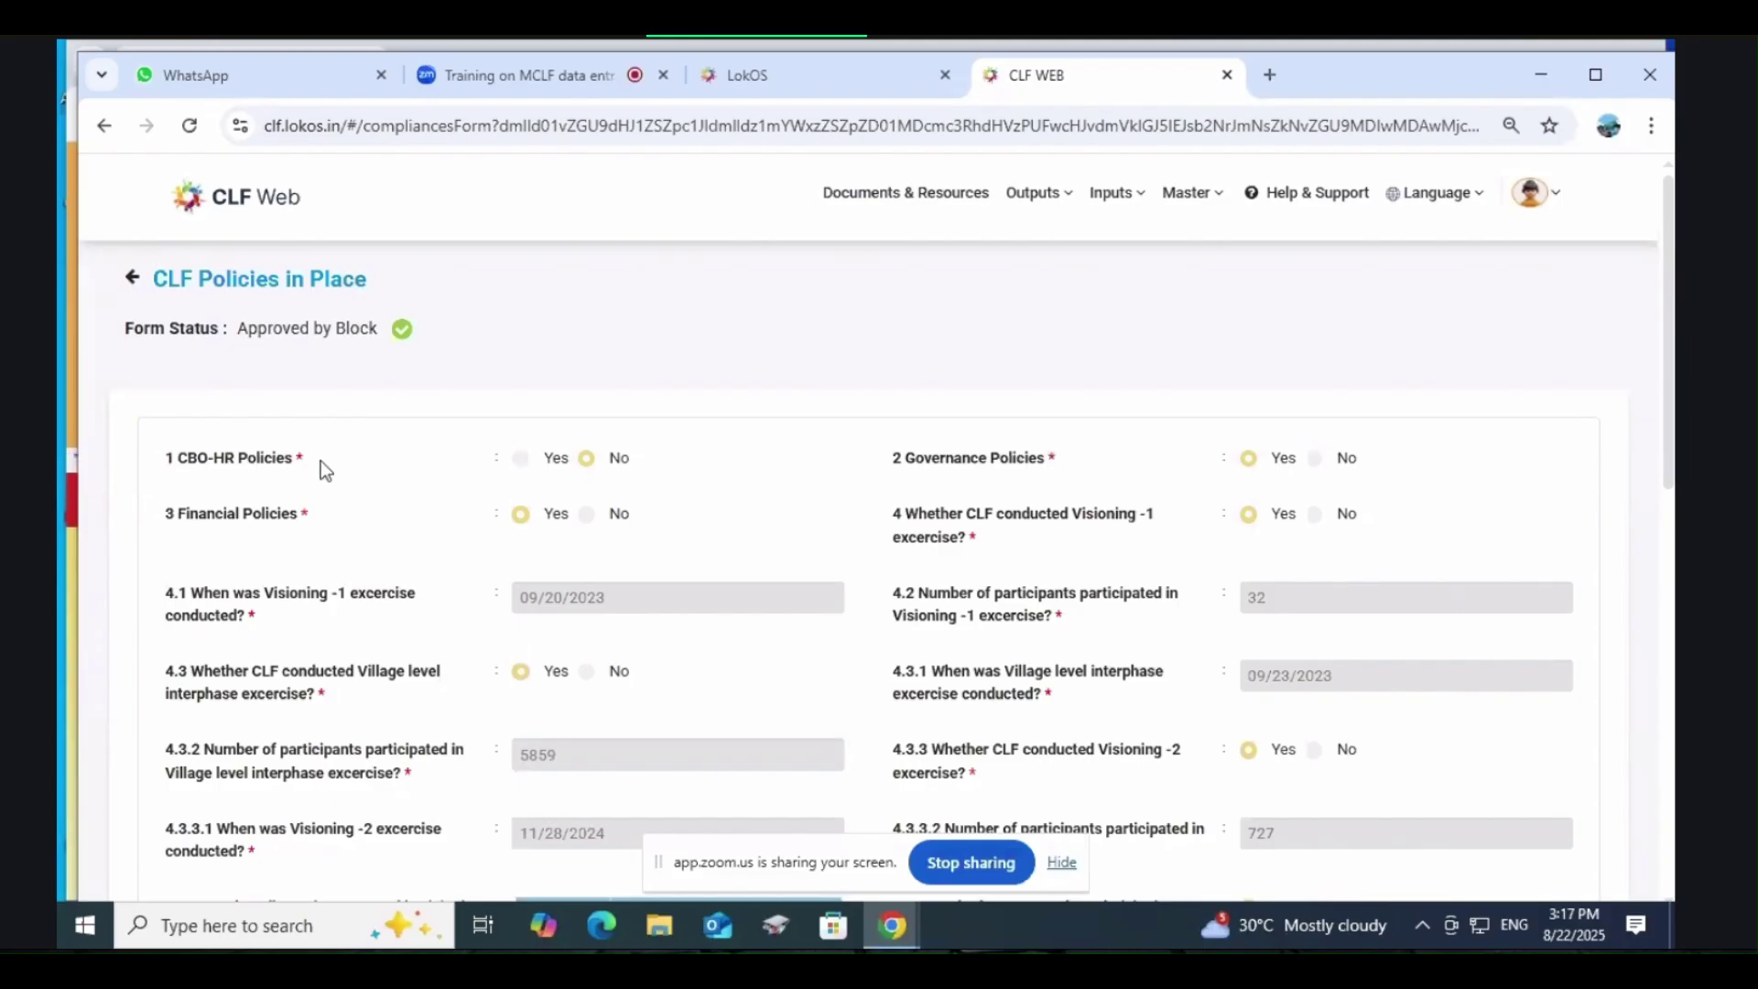
Step: Scroll through the Palamaner CLF Policies in Place form showing Visioning-2 with 727 participants
scroll(685, 453, down, 1)
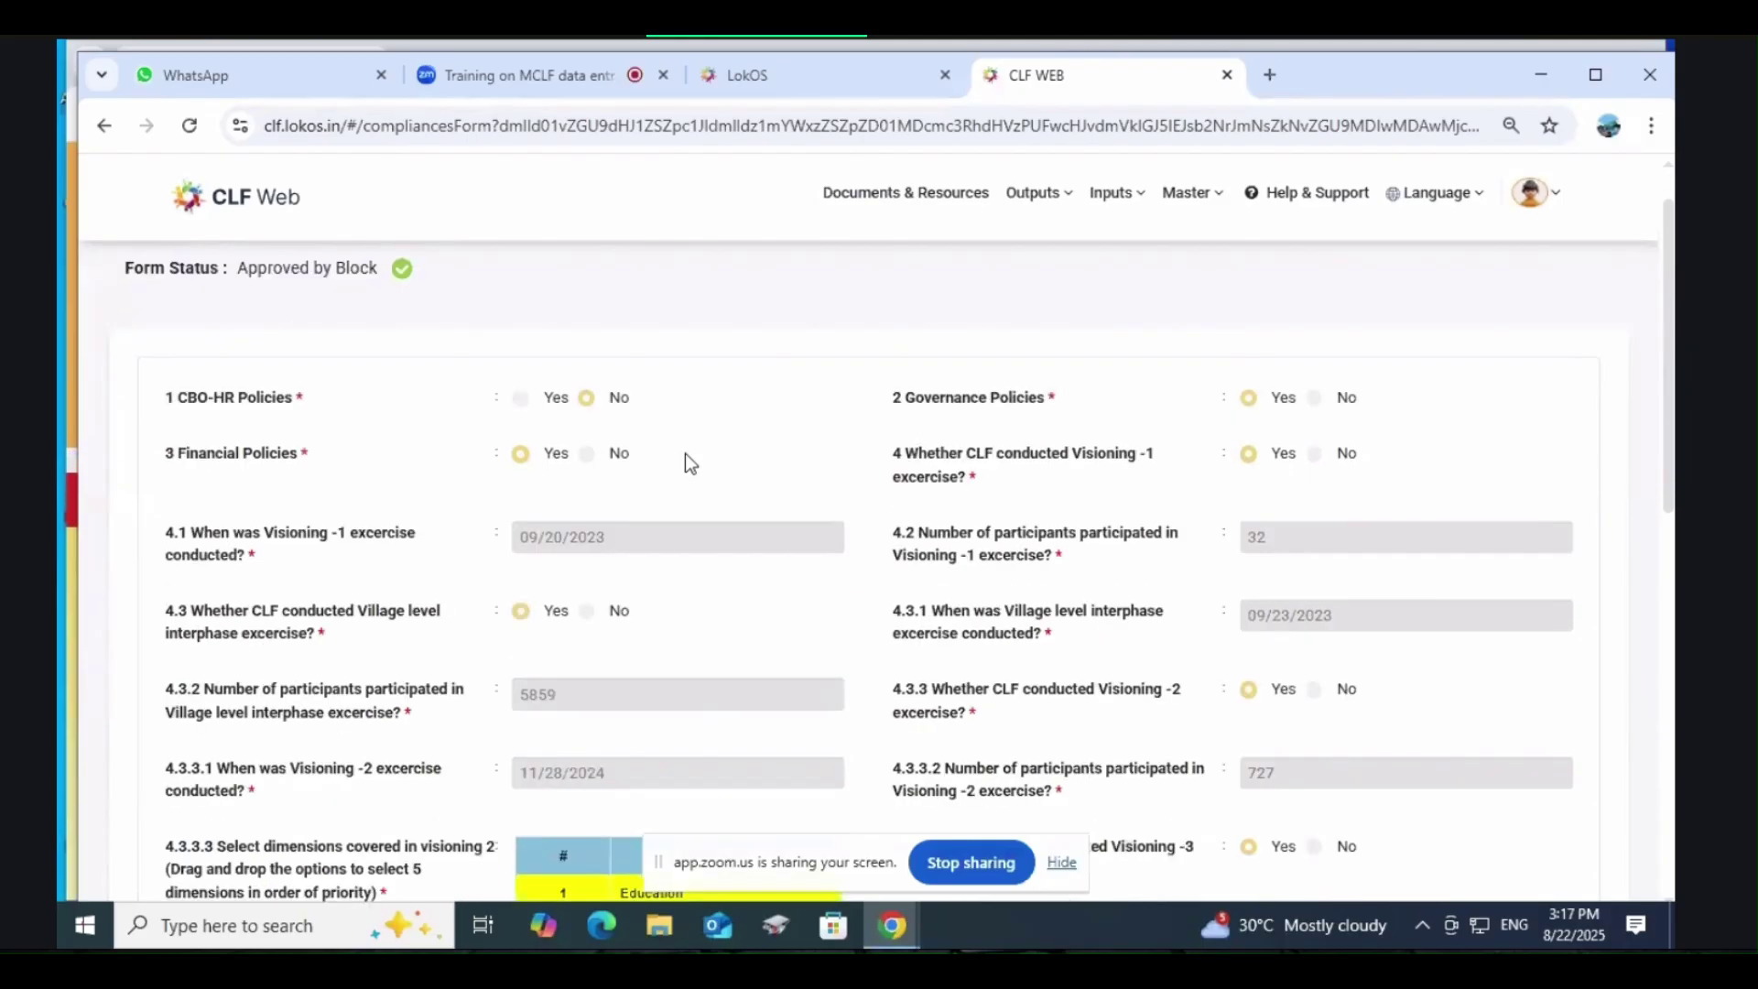
scroll(685, 453, up, 1)
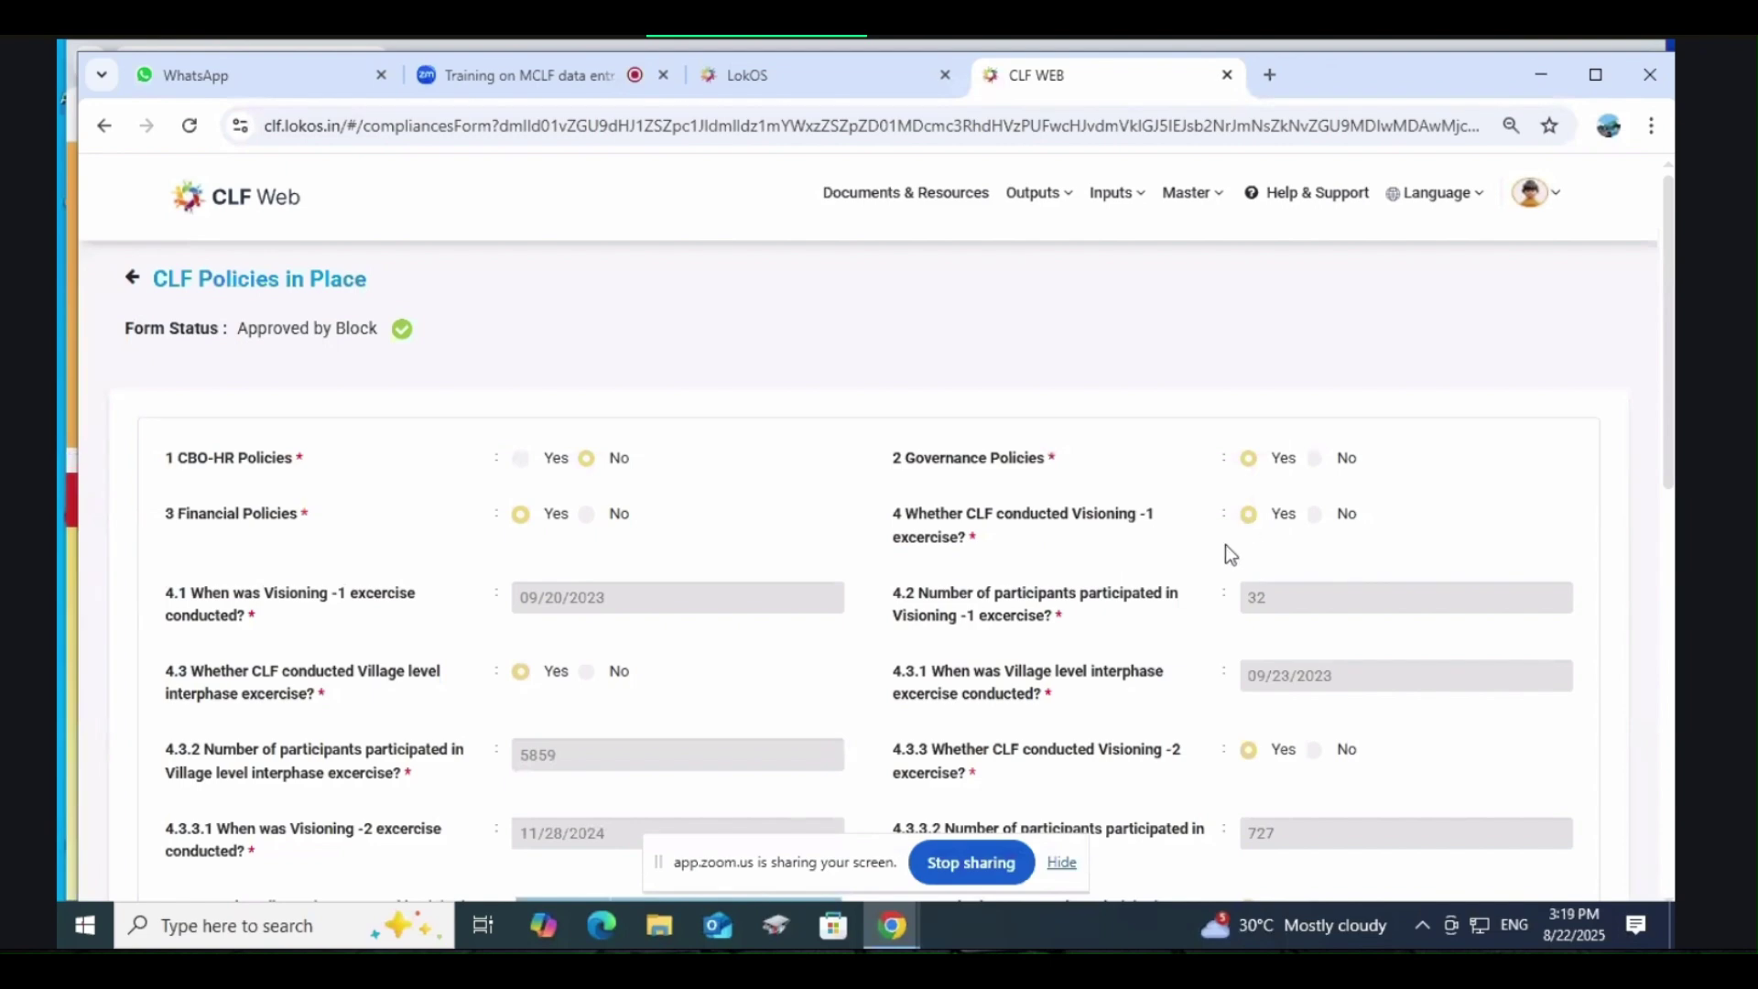
scroll(1127, 593, down, 2)
scroll(1126, 590, up, 2)
scroll(276, 628, down, 1)
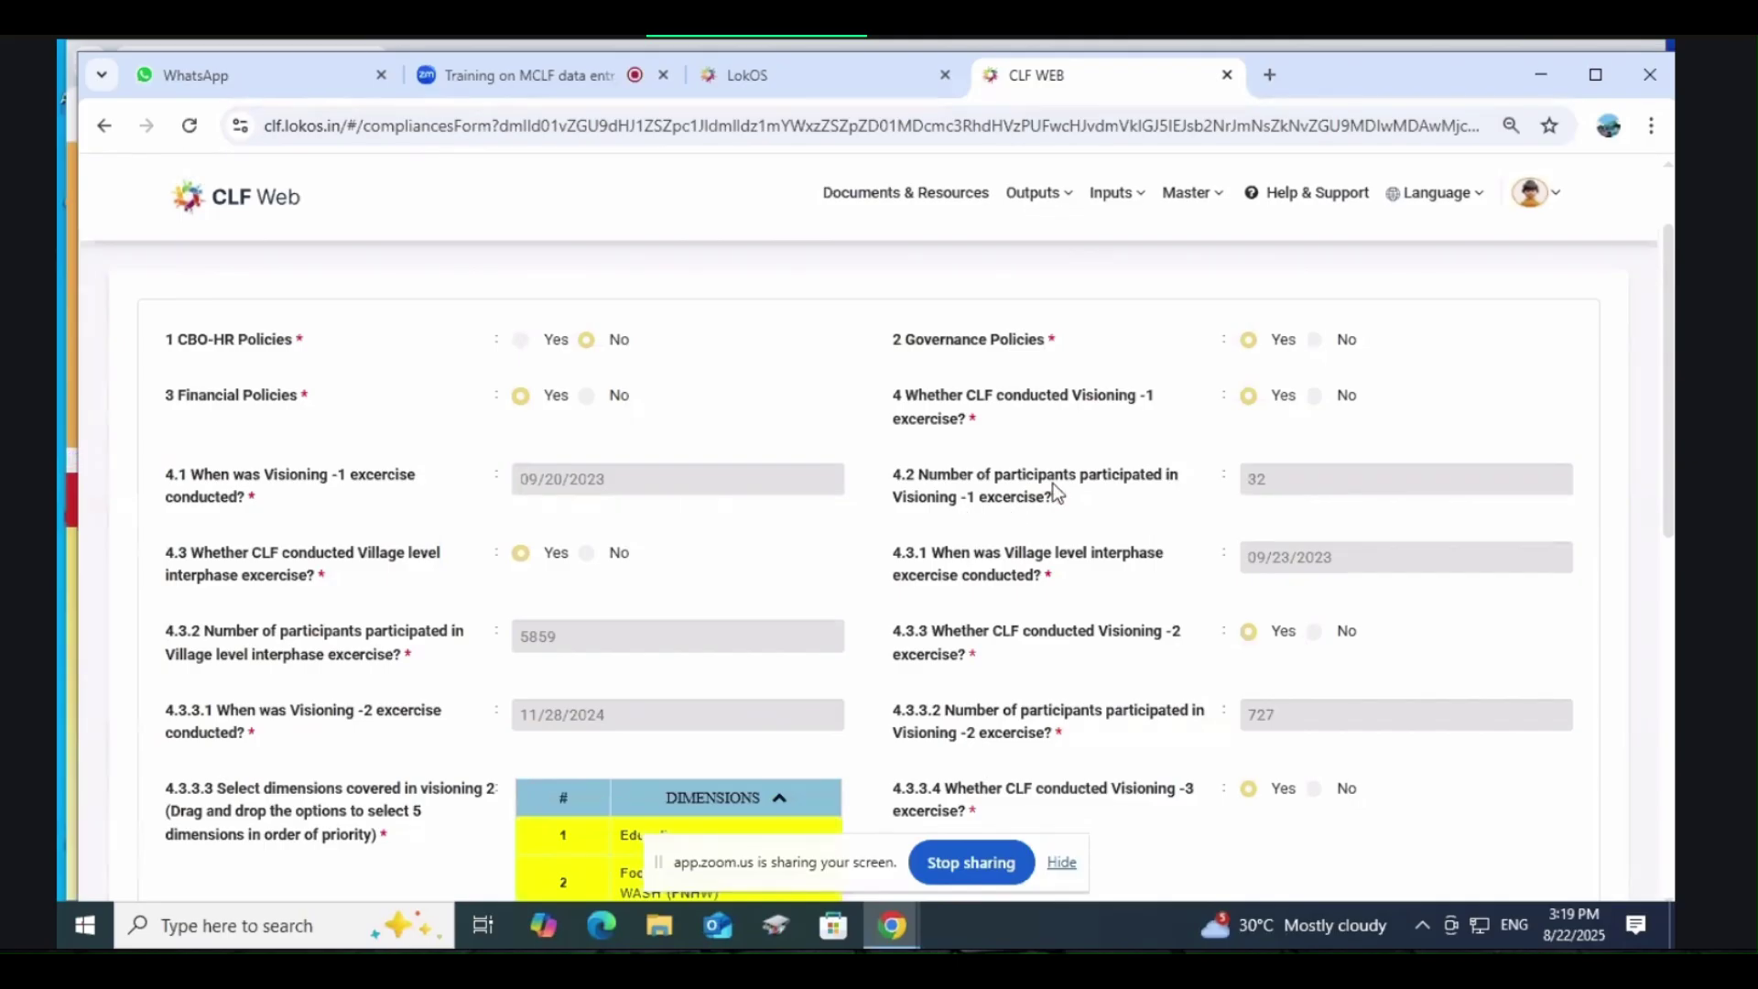
drag(920, 476, 1039, 504)
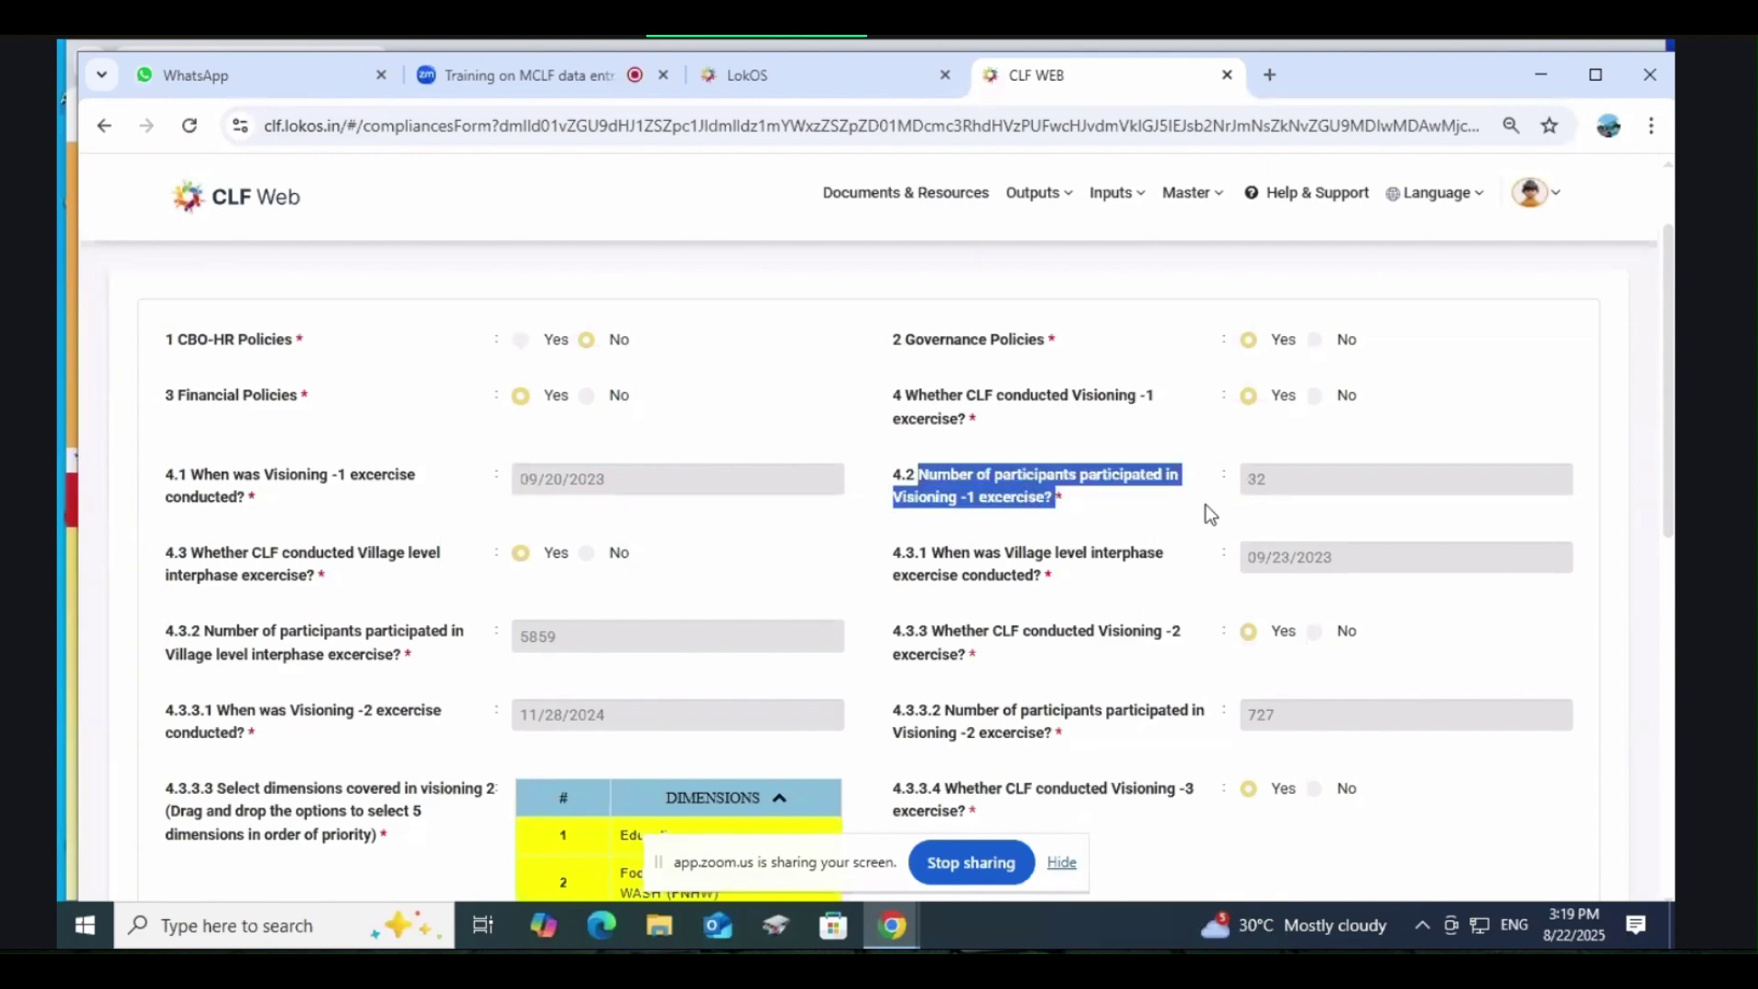
click(1319, 484)
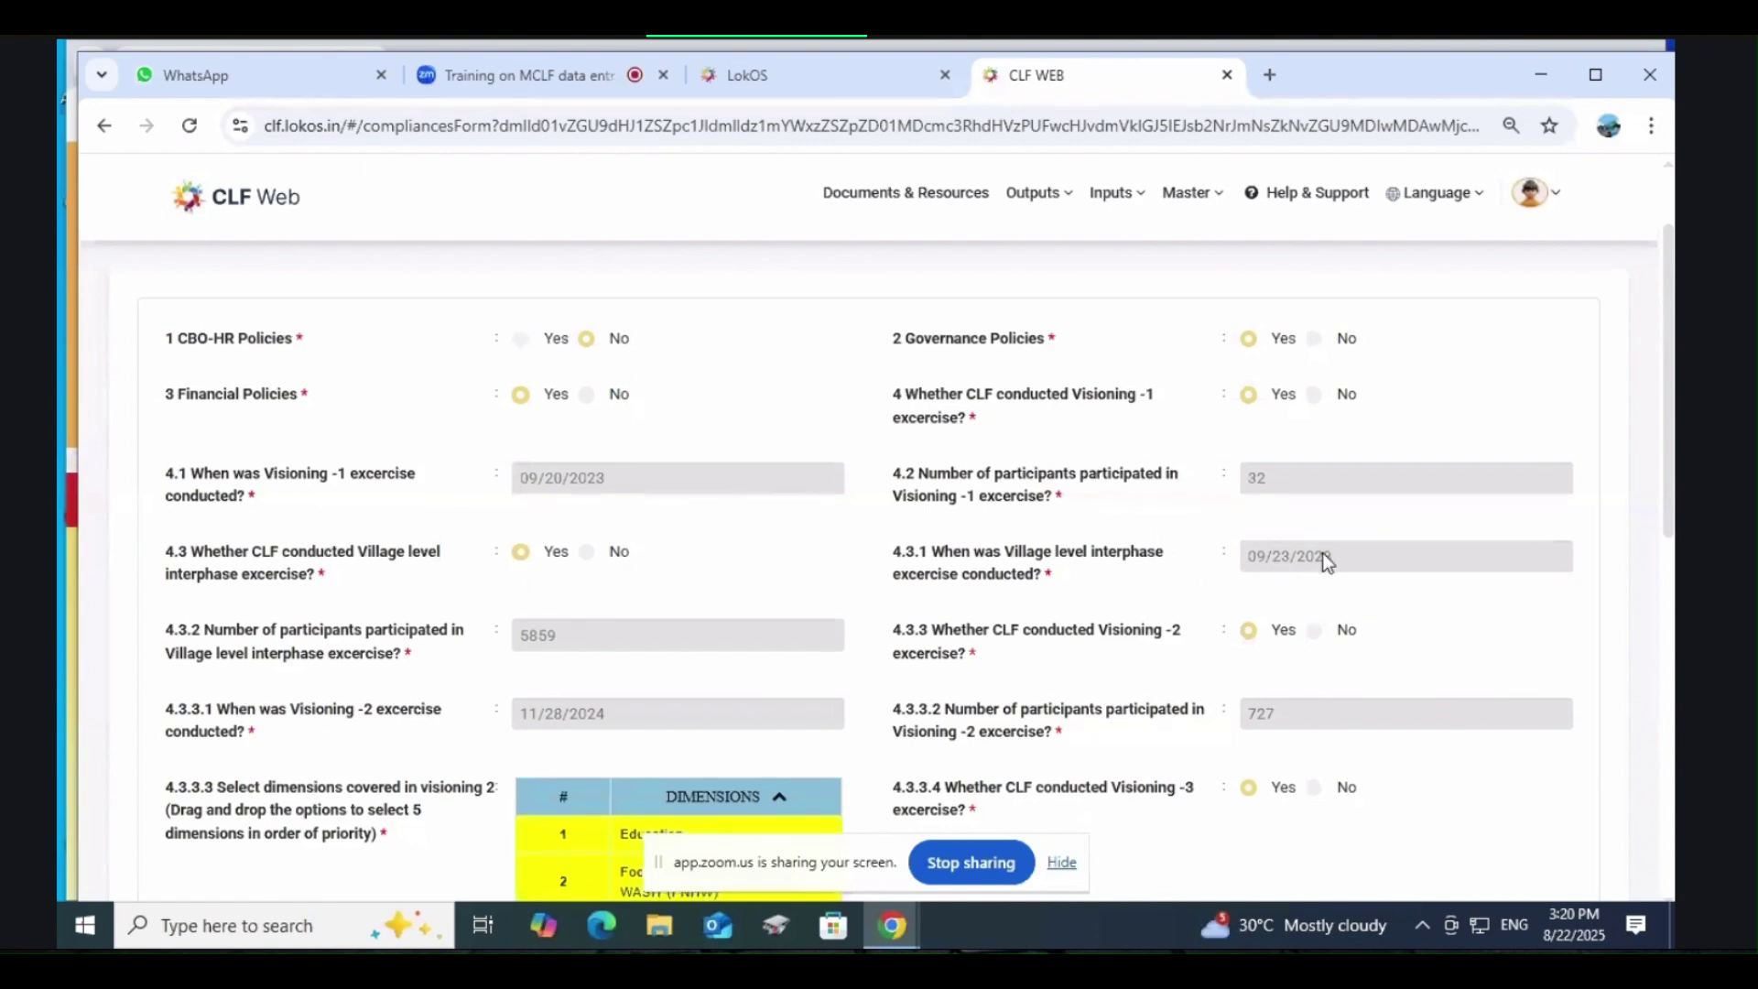
scroll(1301, 458, down, 2)
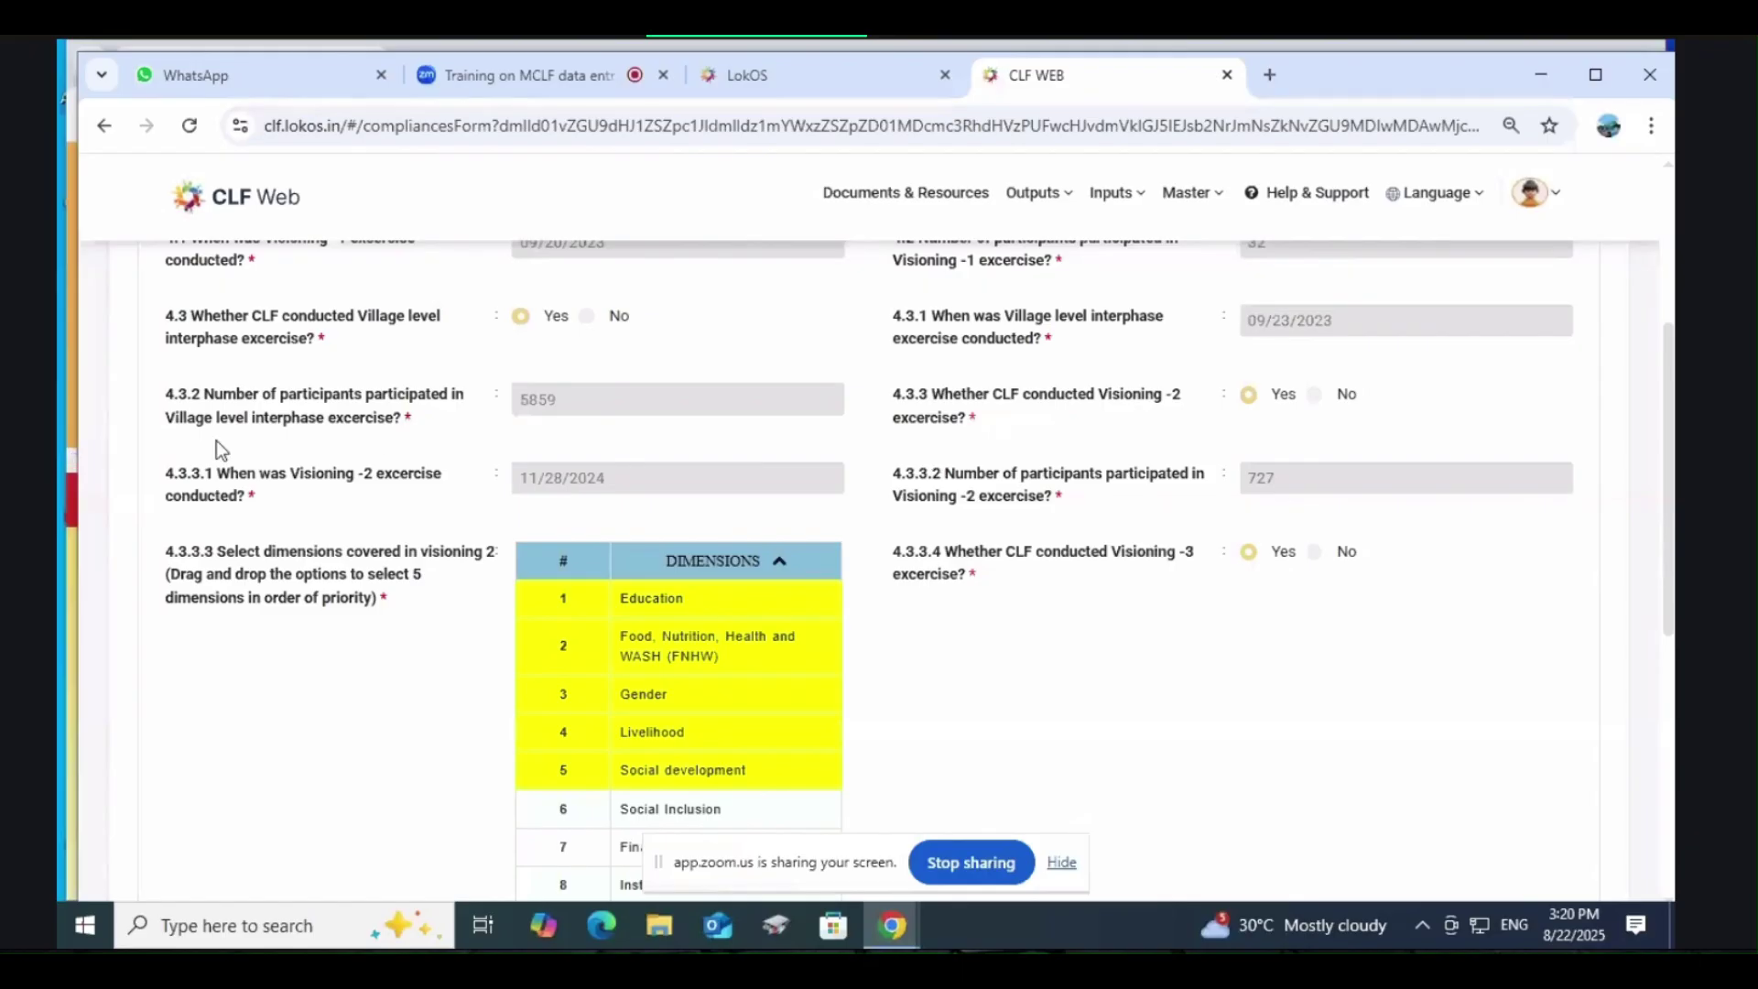
drag(404, 416, 163, 394)
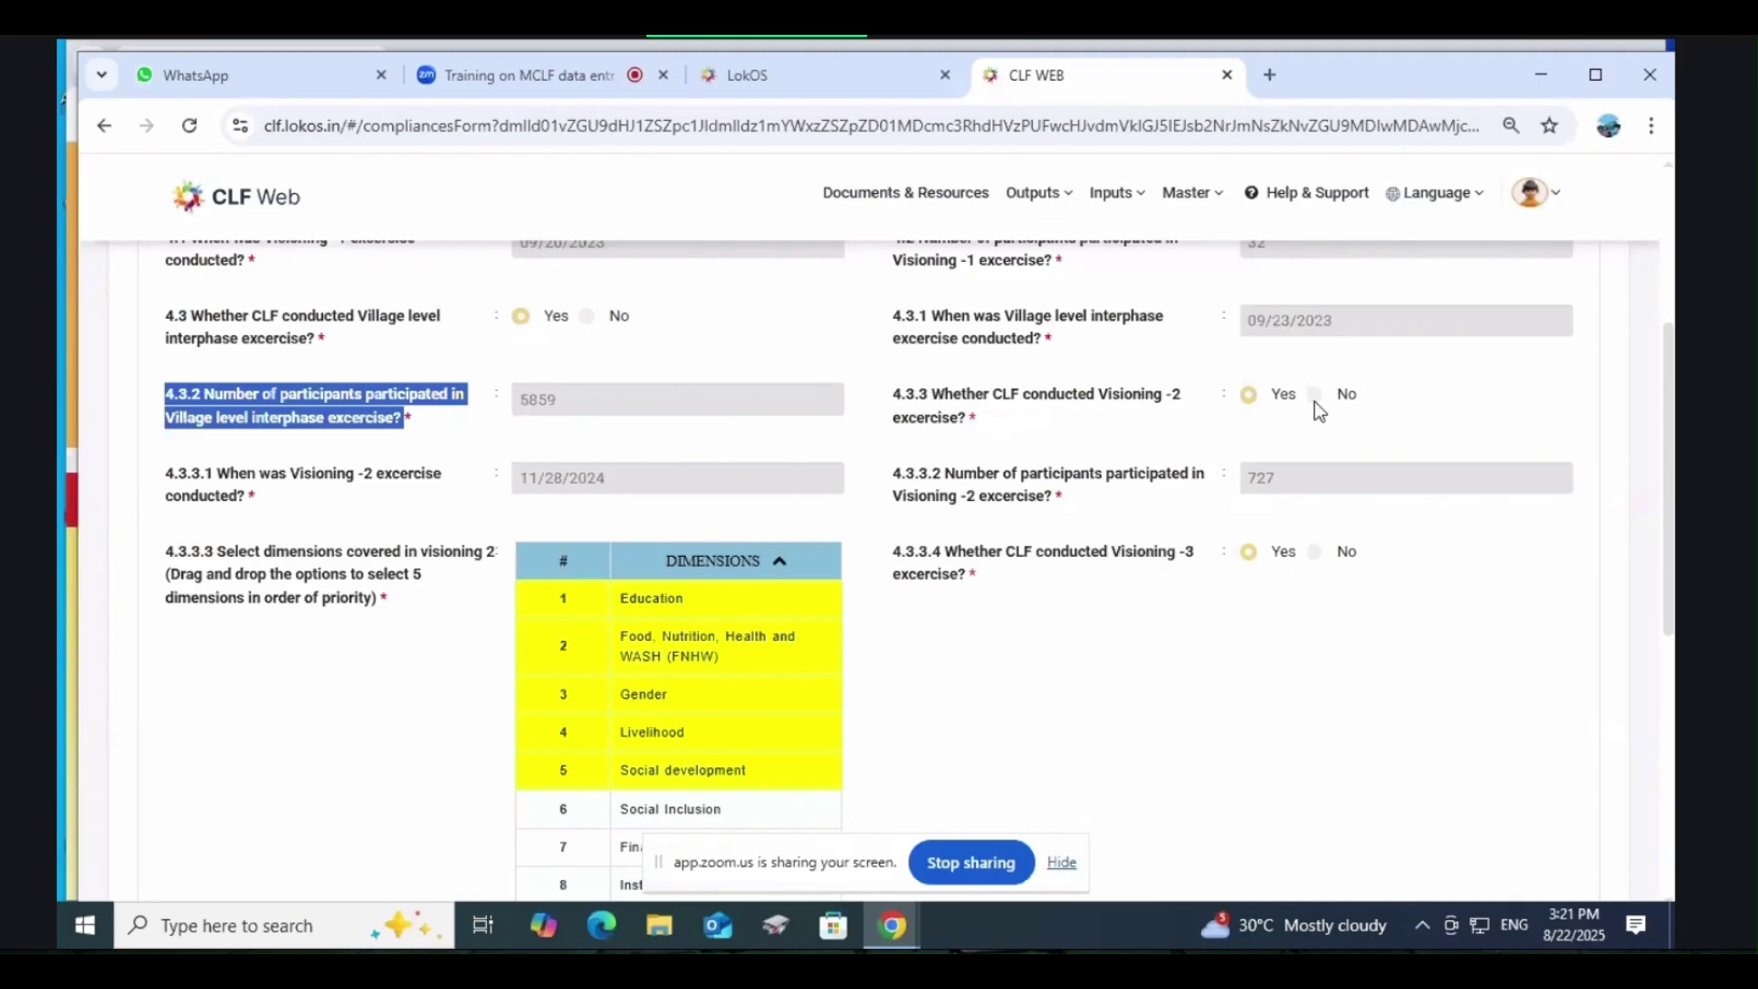
click(1238, 423)
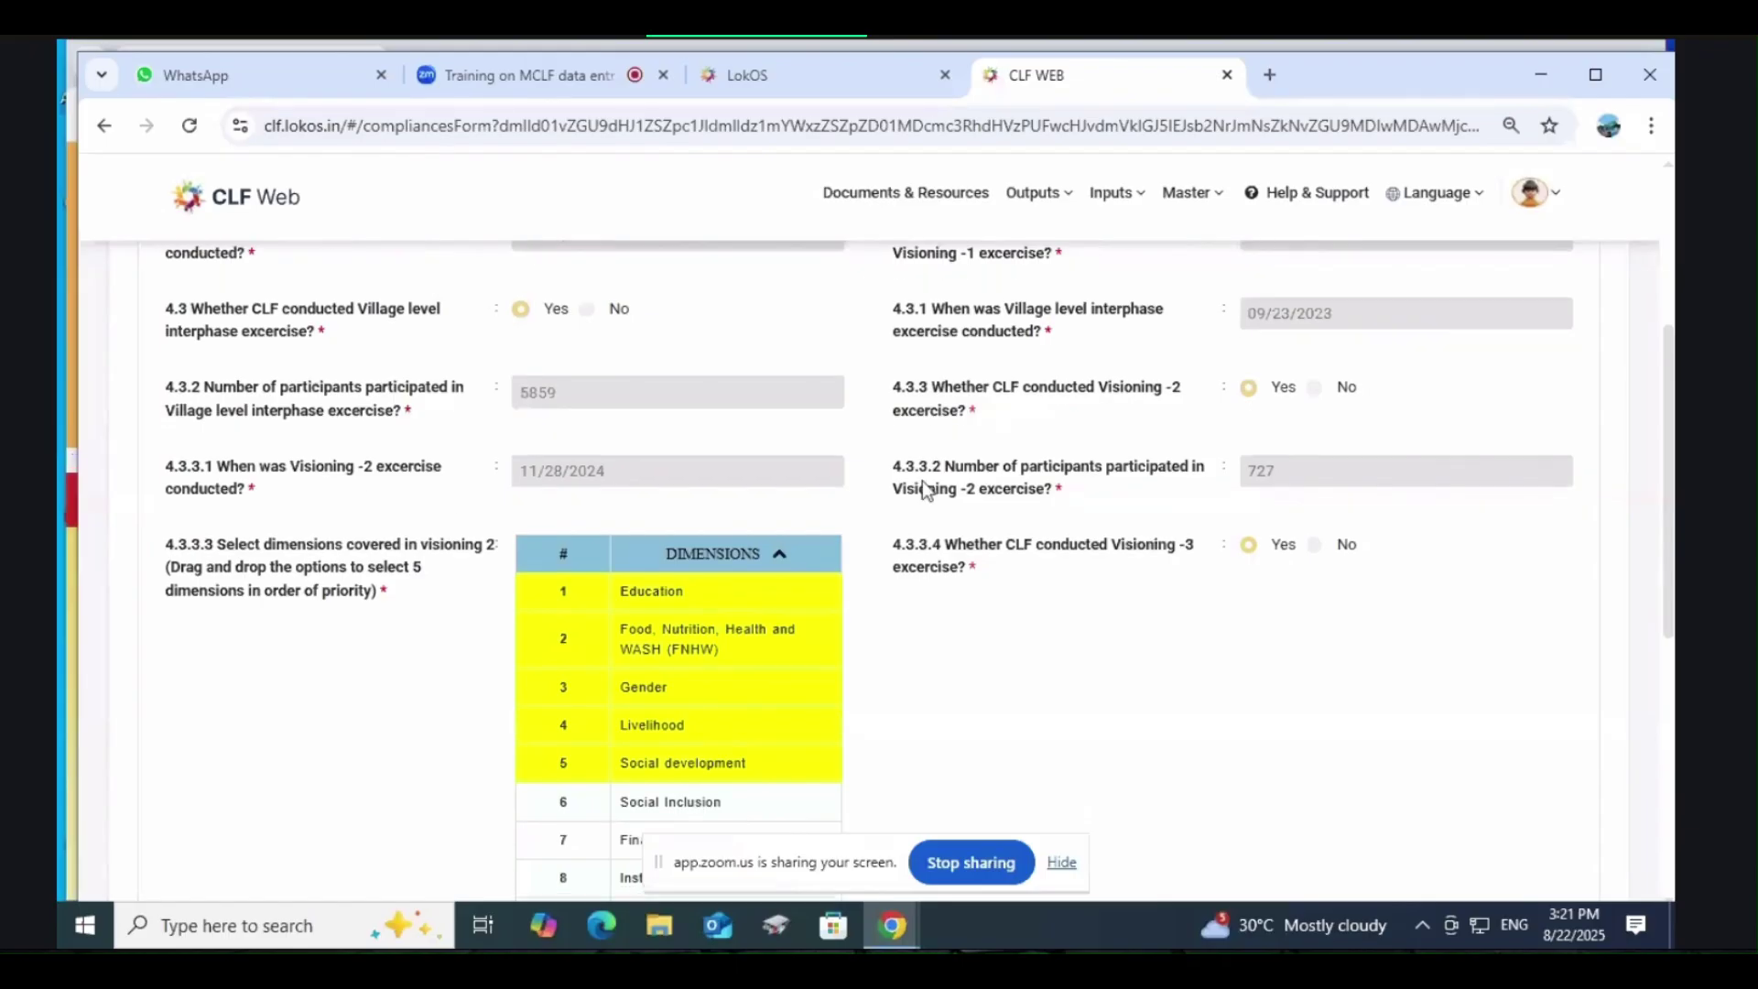
scroll(824, 431, down, 1)
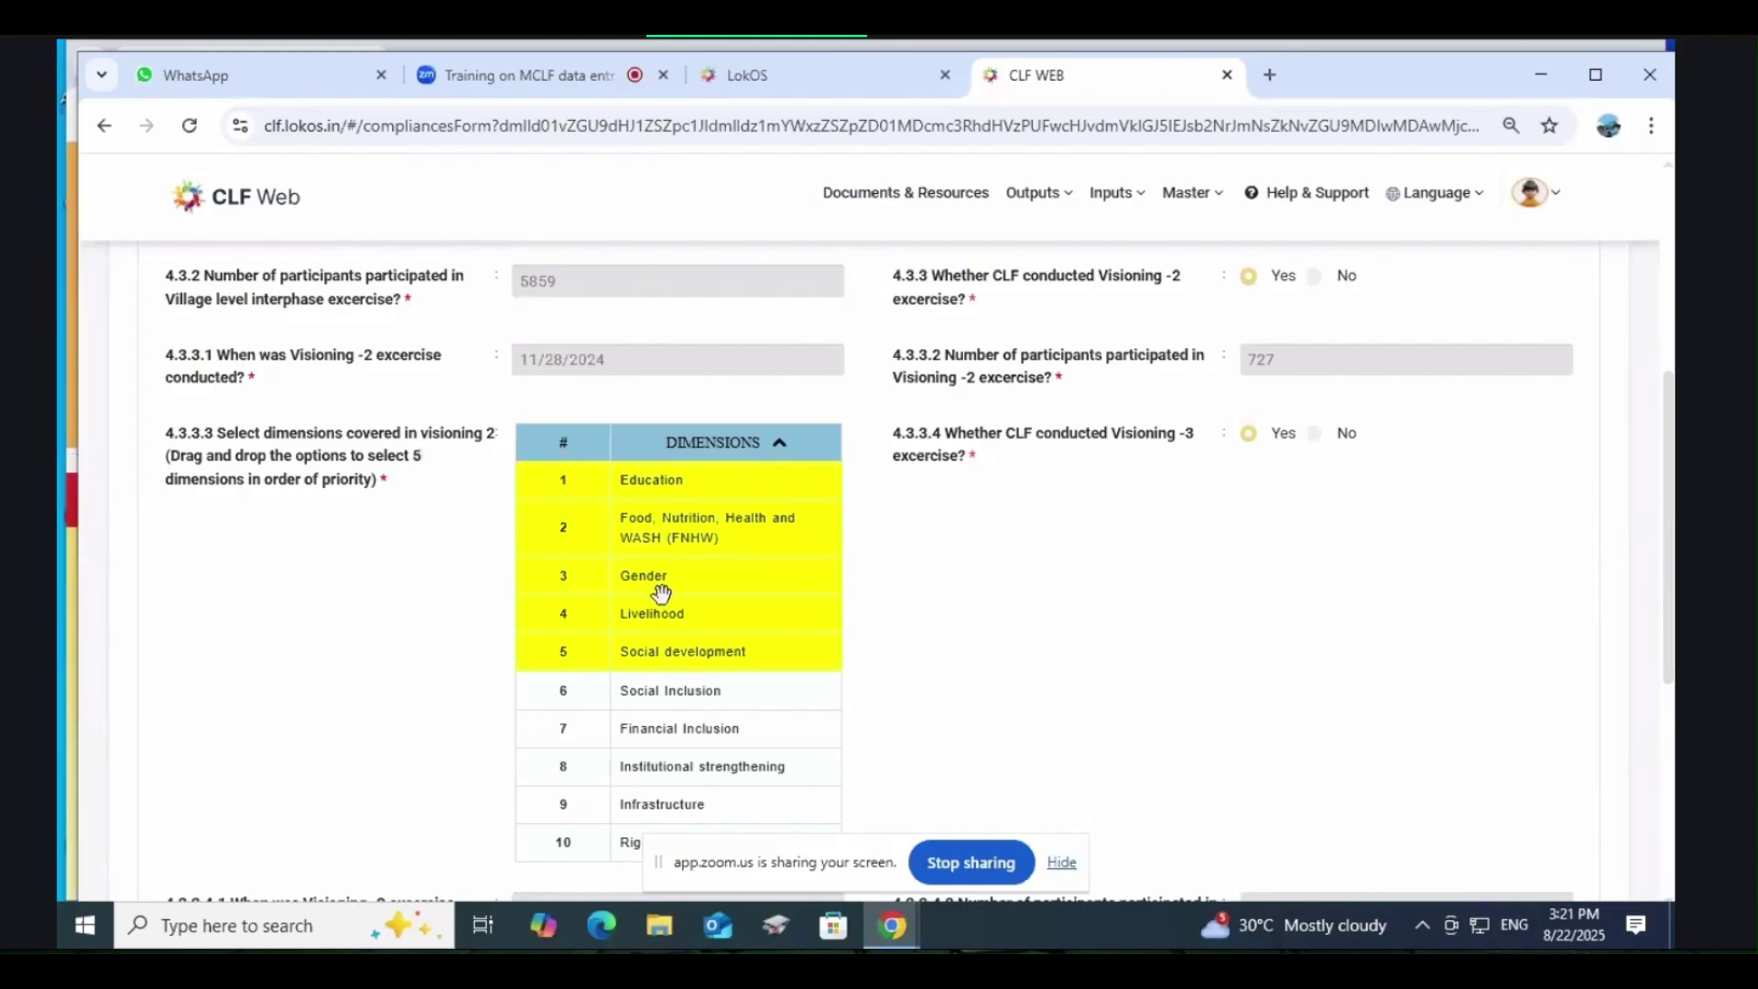
scroll(661, 593, down, 2)
scroll(664, 486, up, 1)
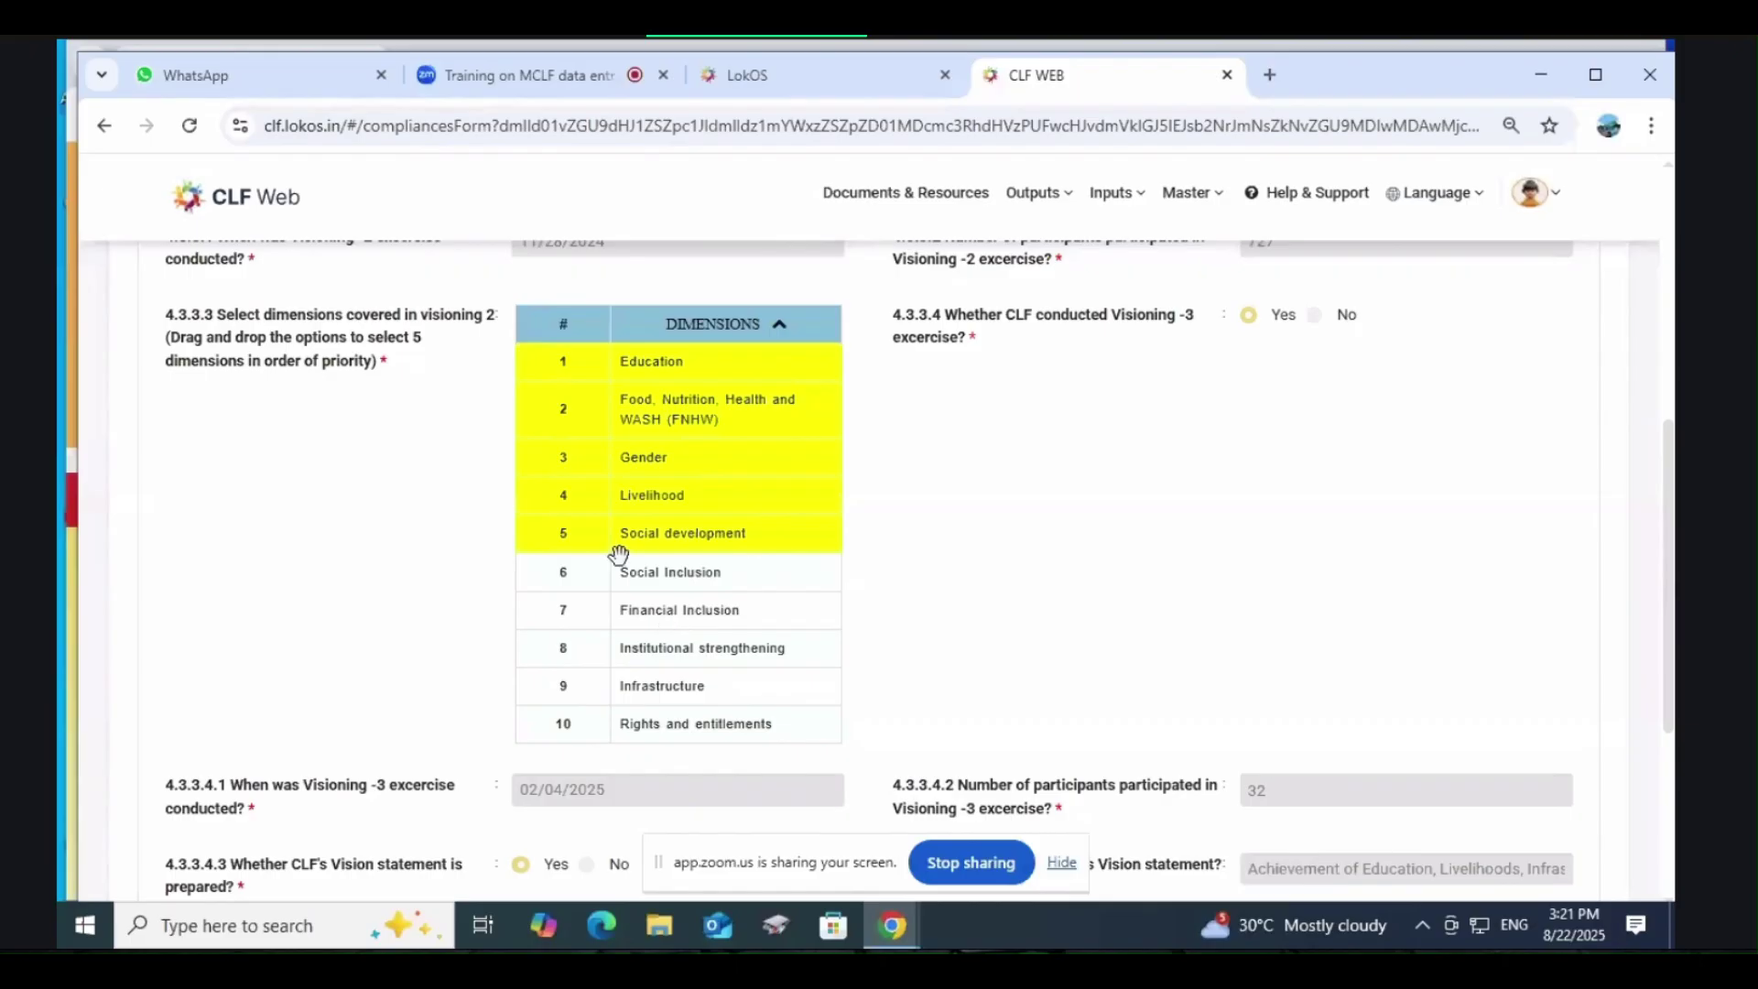
scroll(724, 679, down, 1)
scroll(710, 664, up, 2)
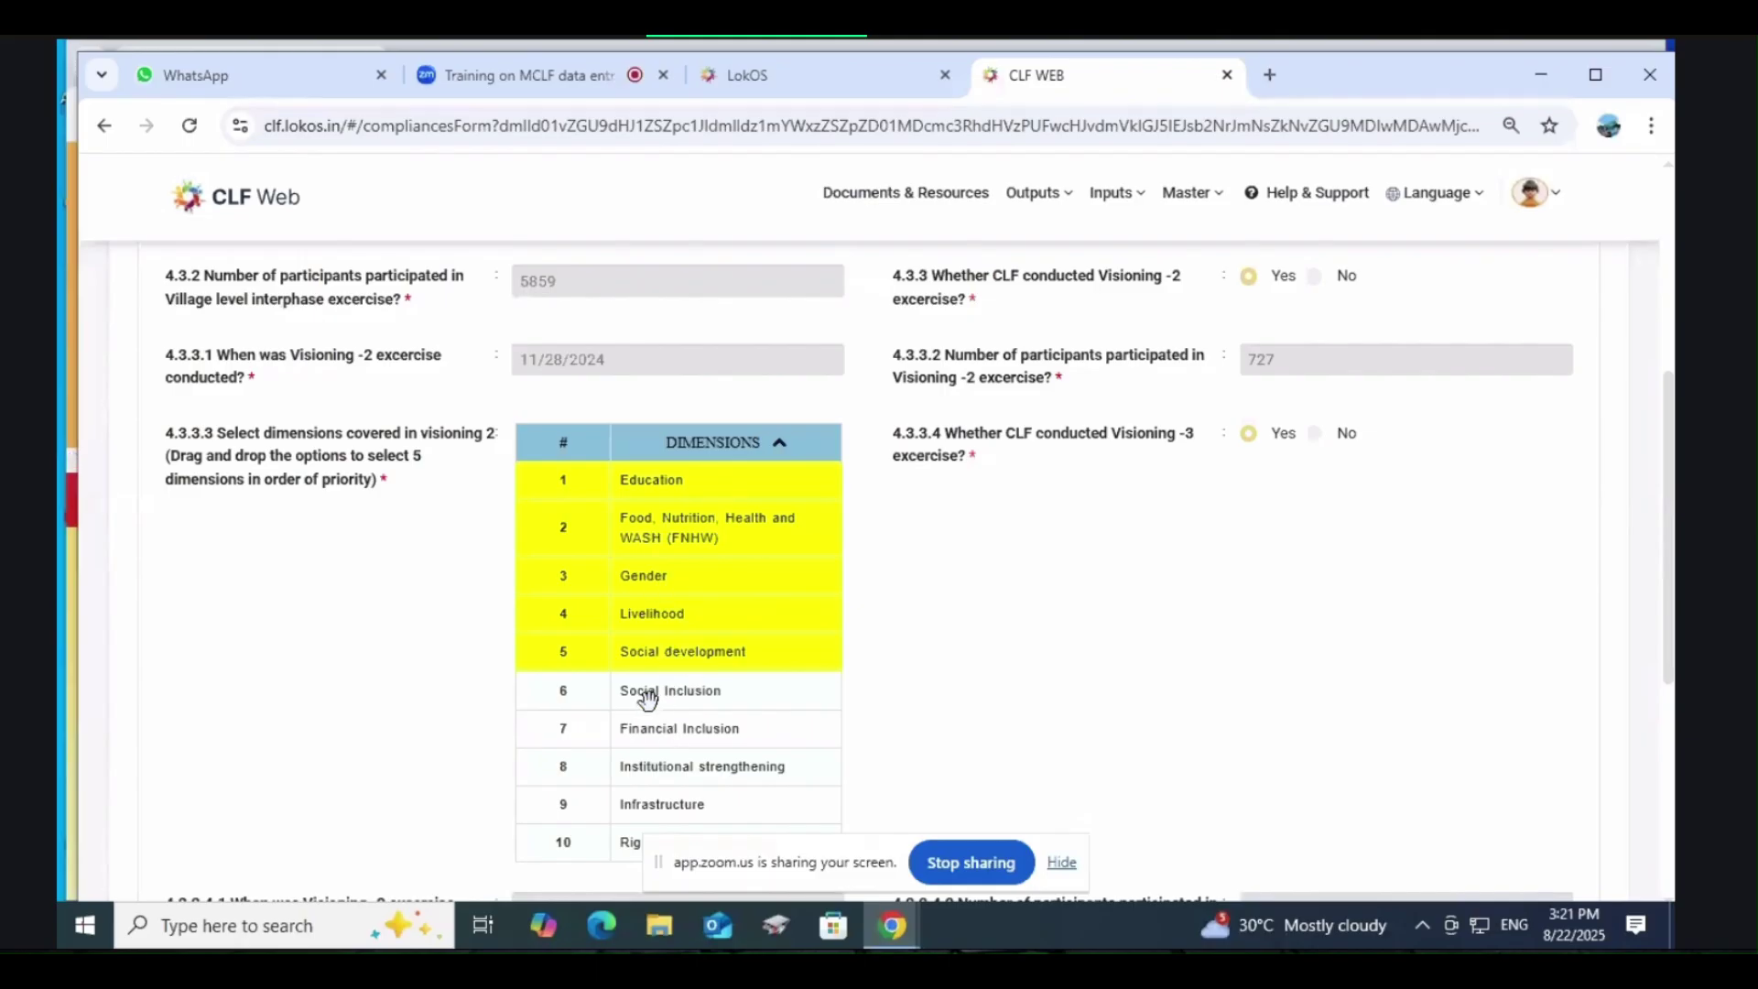
drag(652, 685, 739, 667)
click(655, 686)
scroll(1126, 577, up, 4)
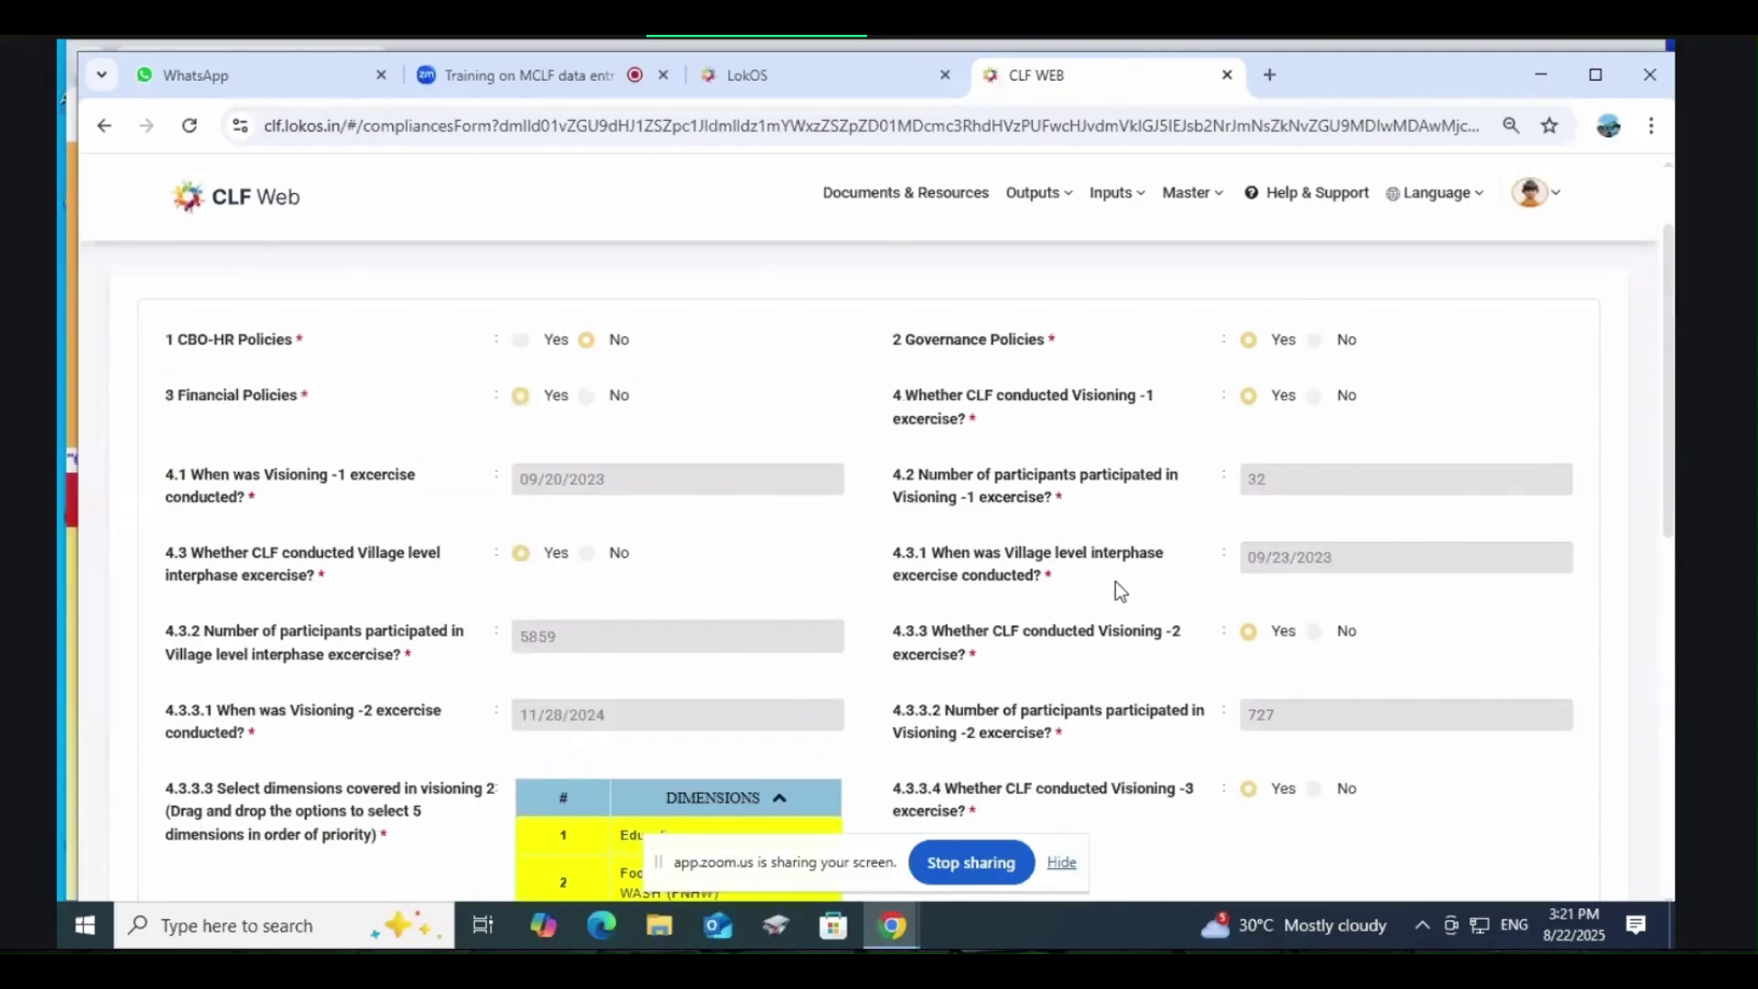
scroll(766, 628, down, 10)
scroll(723, 632, up, 7)
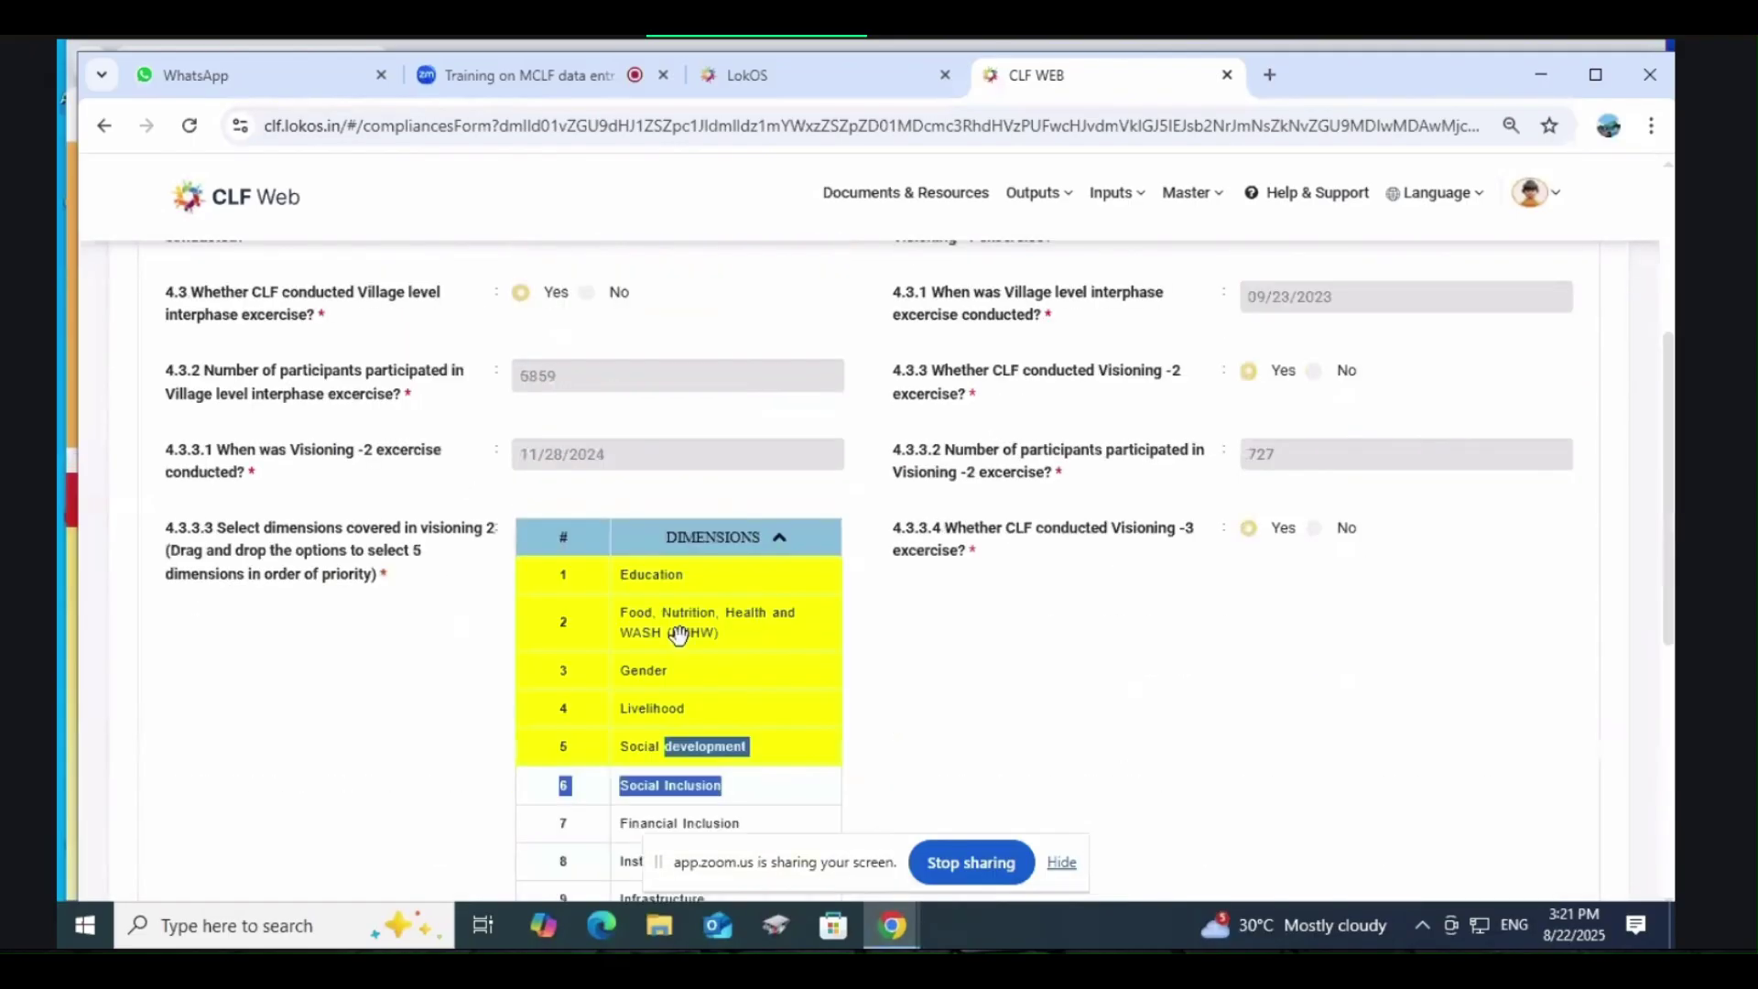
drag(655, 745, 665, 821)
scroll(727, 780, down, 1)
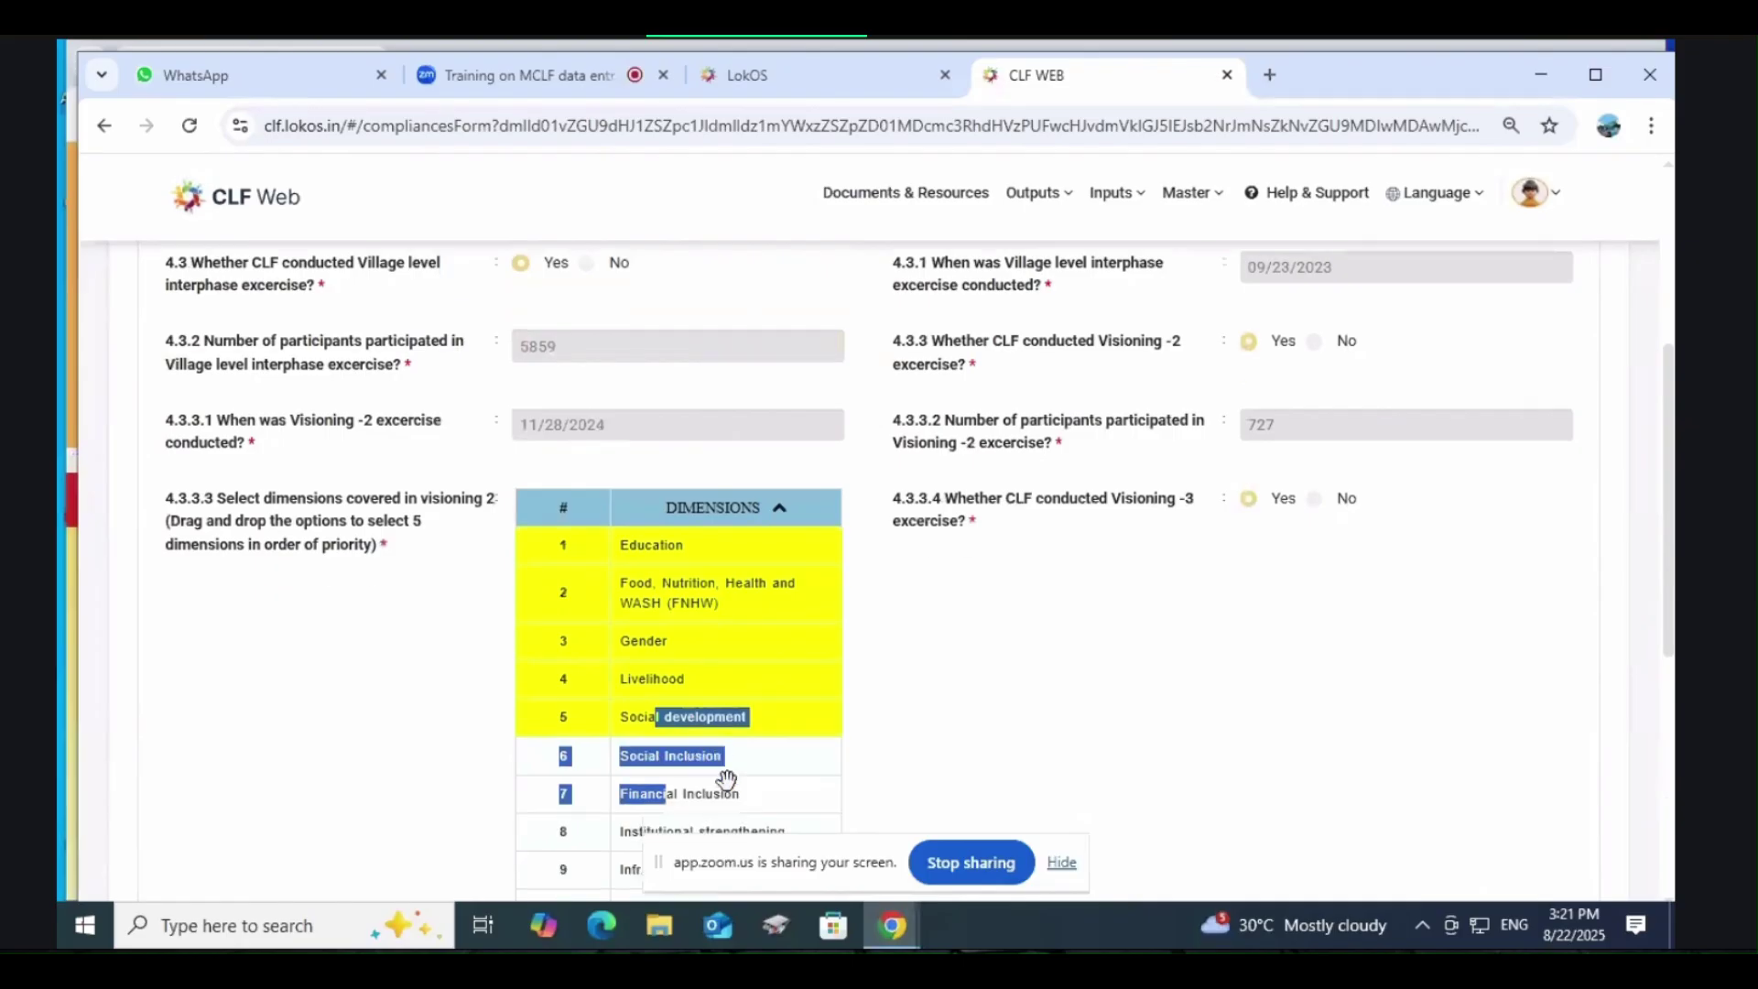
scroll(726, 779, down, 2)
click(728, 624)
drag(655, 551, 669, 515)
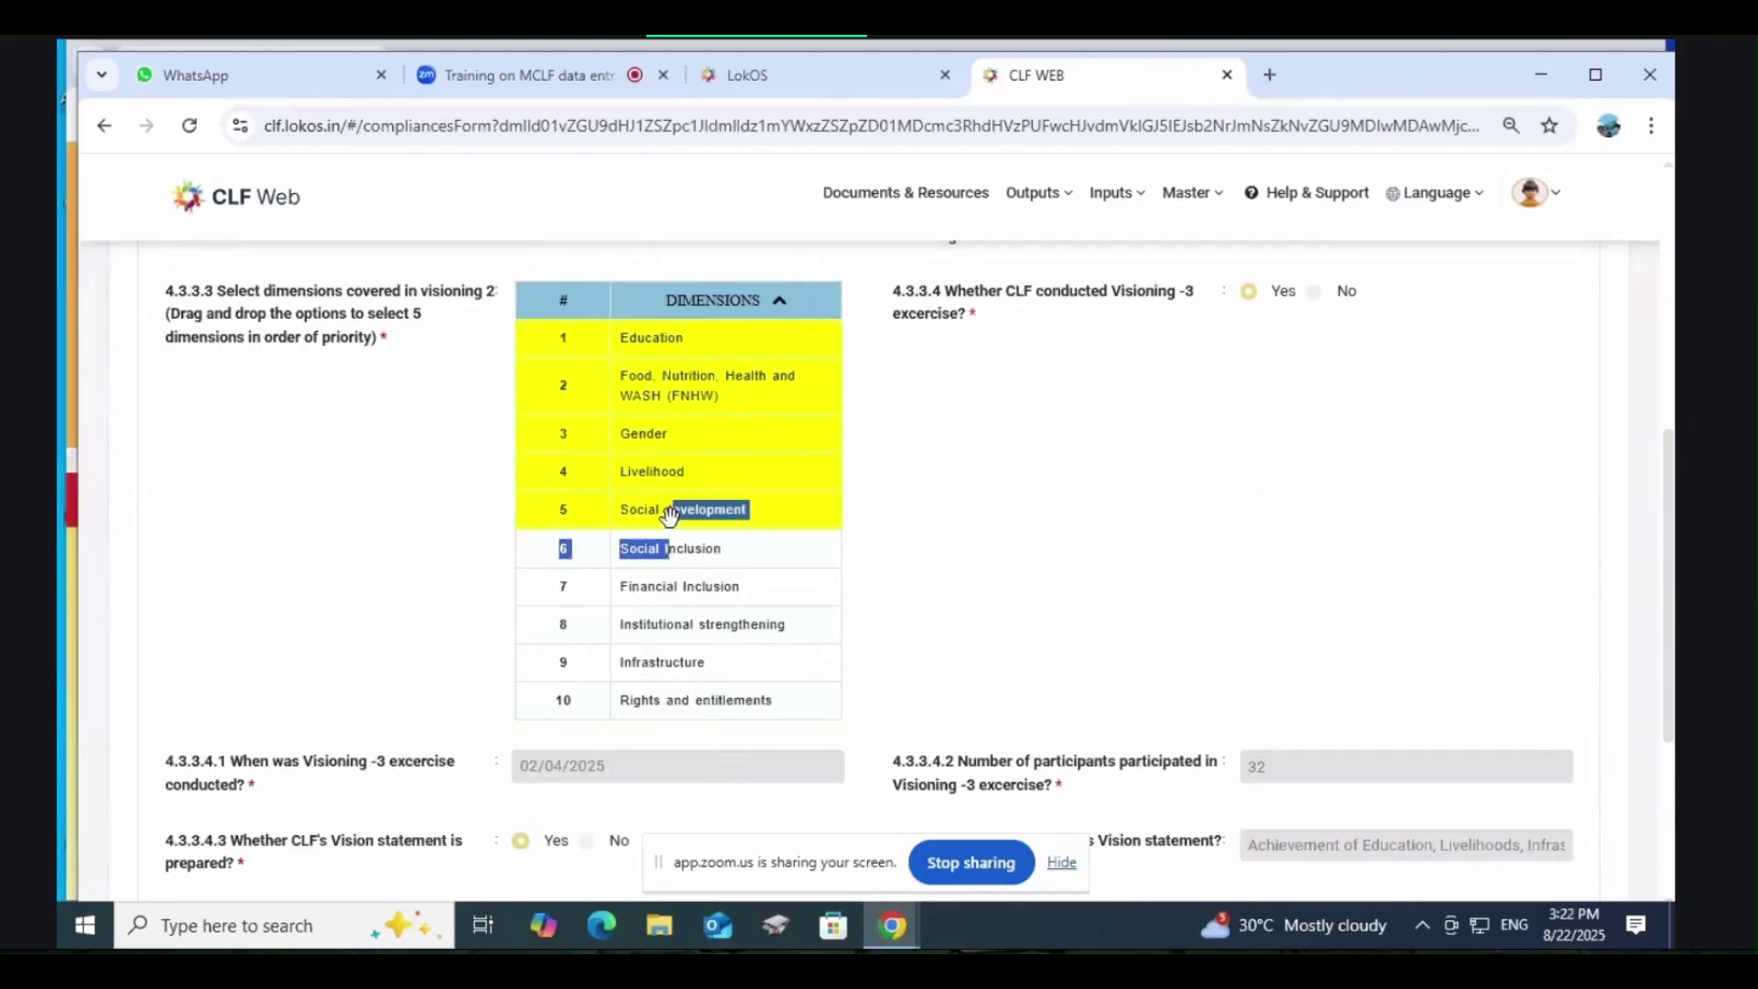
click(675, 543)
scroll(680, 538, up, 1)
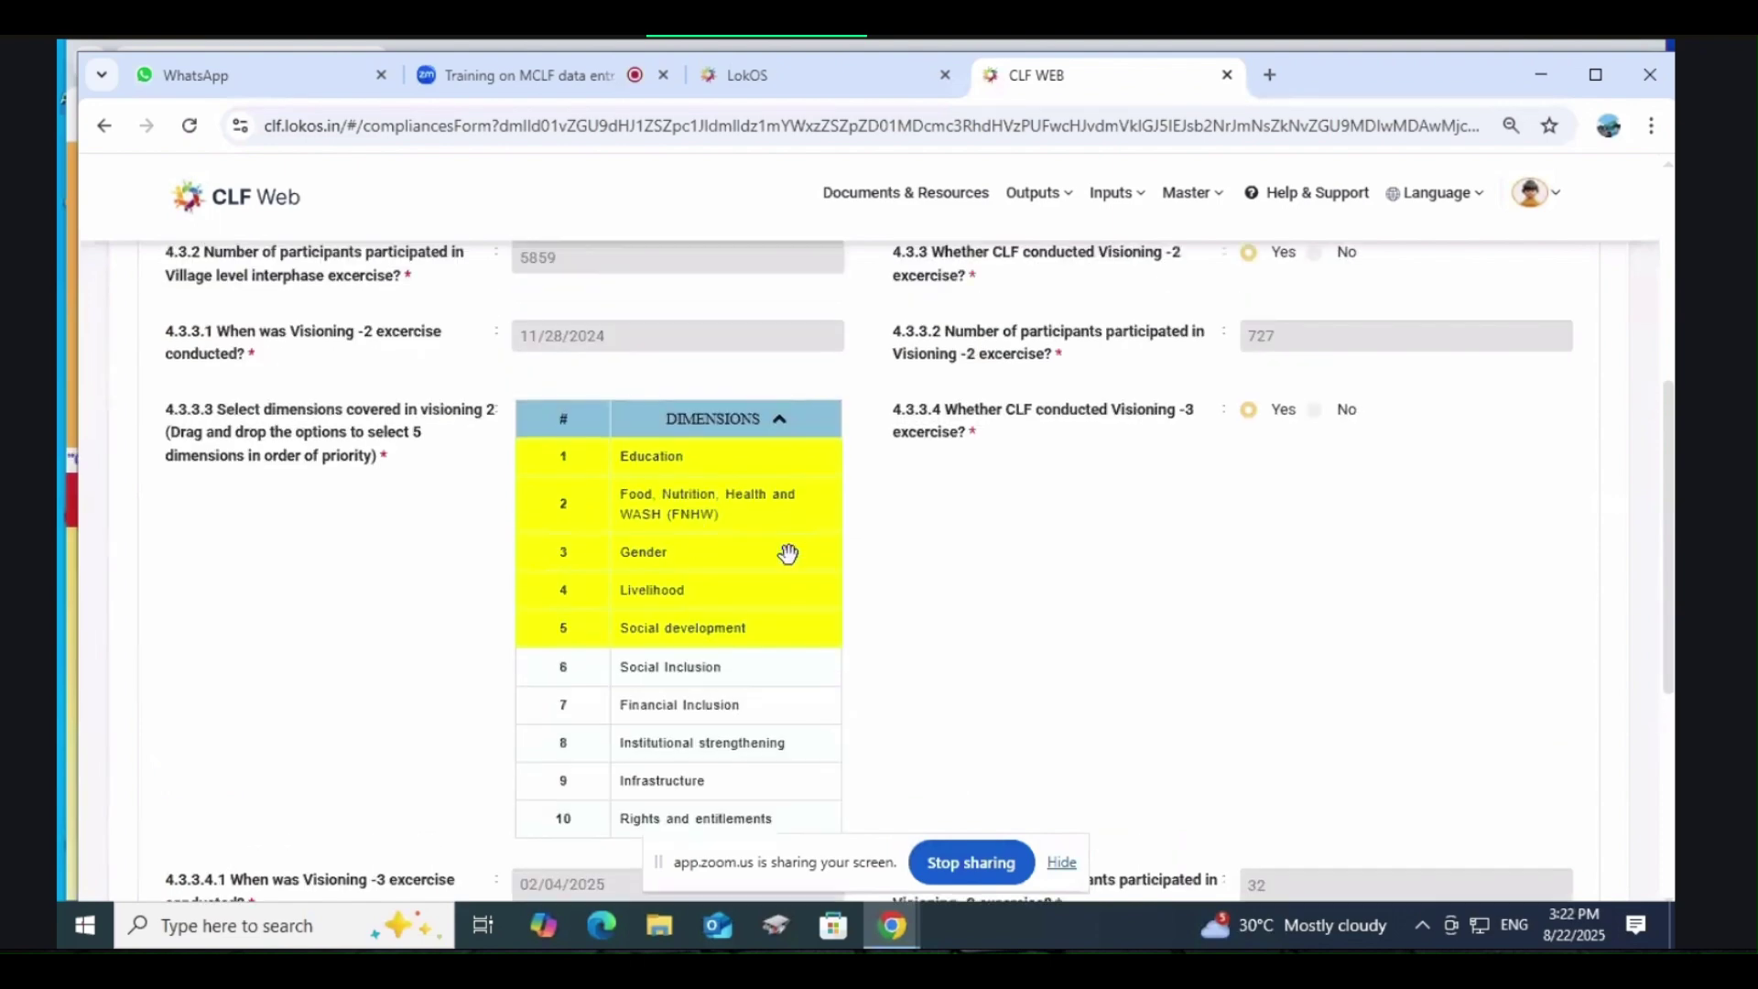
scroll(787, 553, down, 4)
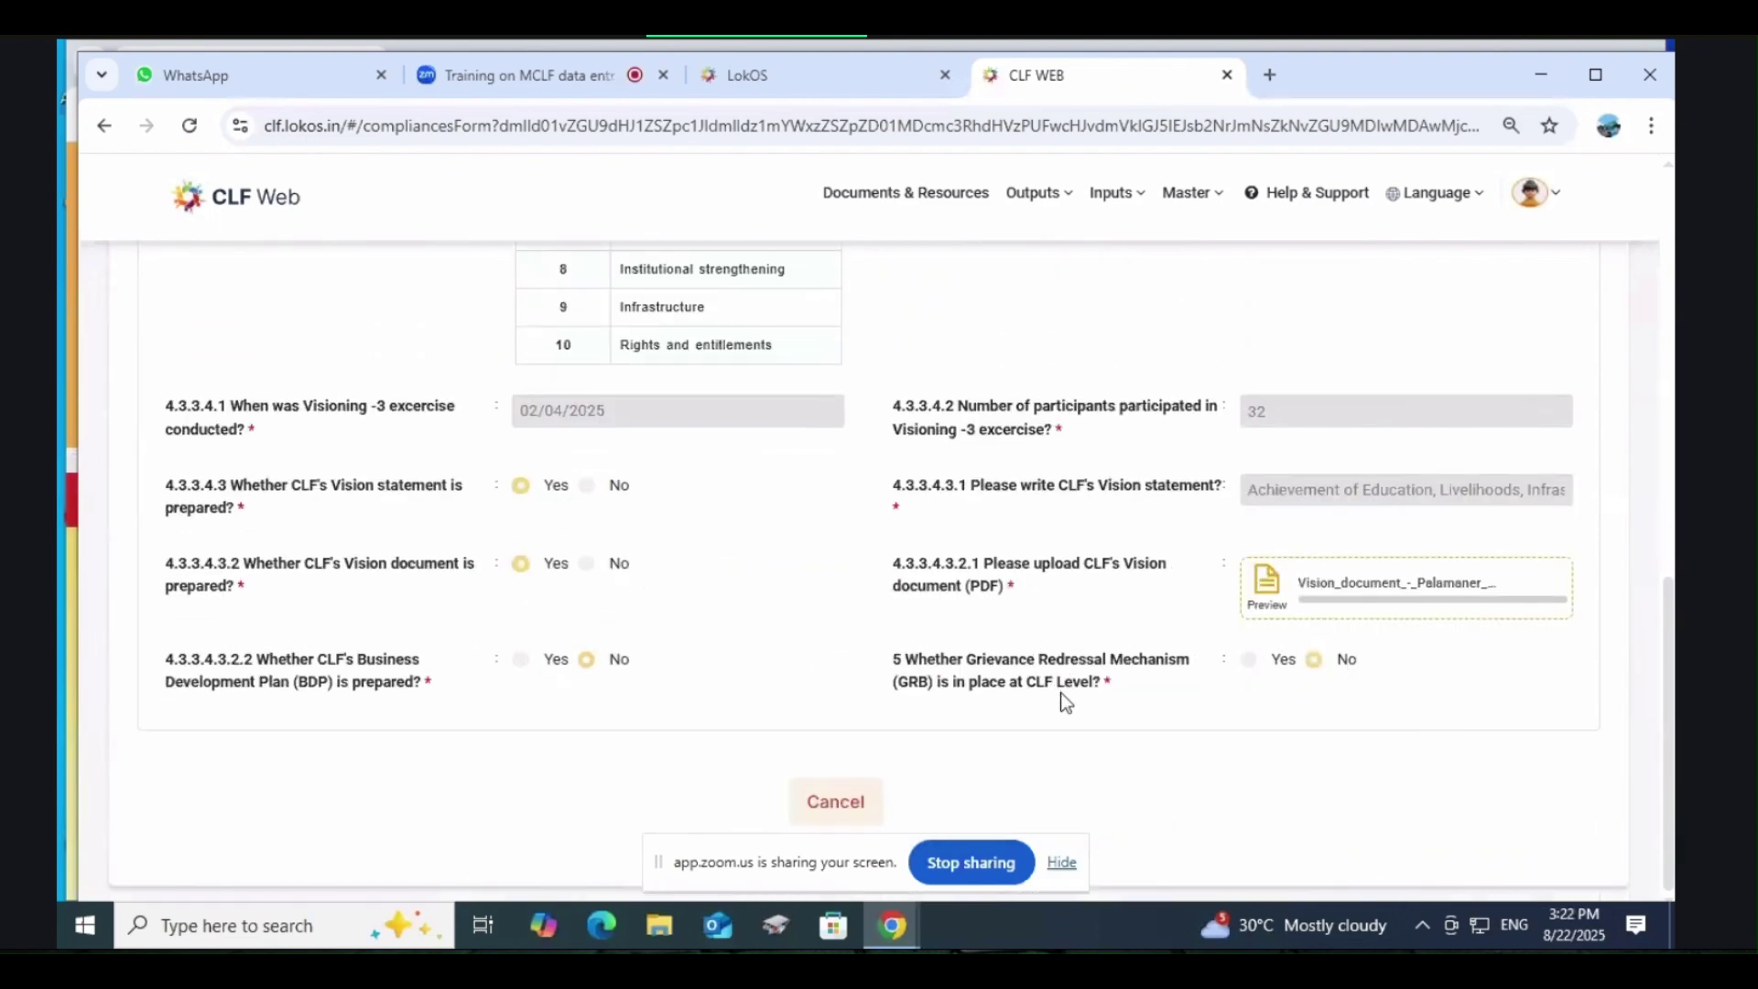
scroll(797, 770, up, 3)
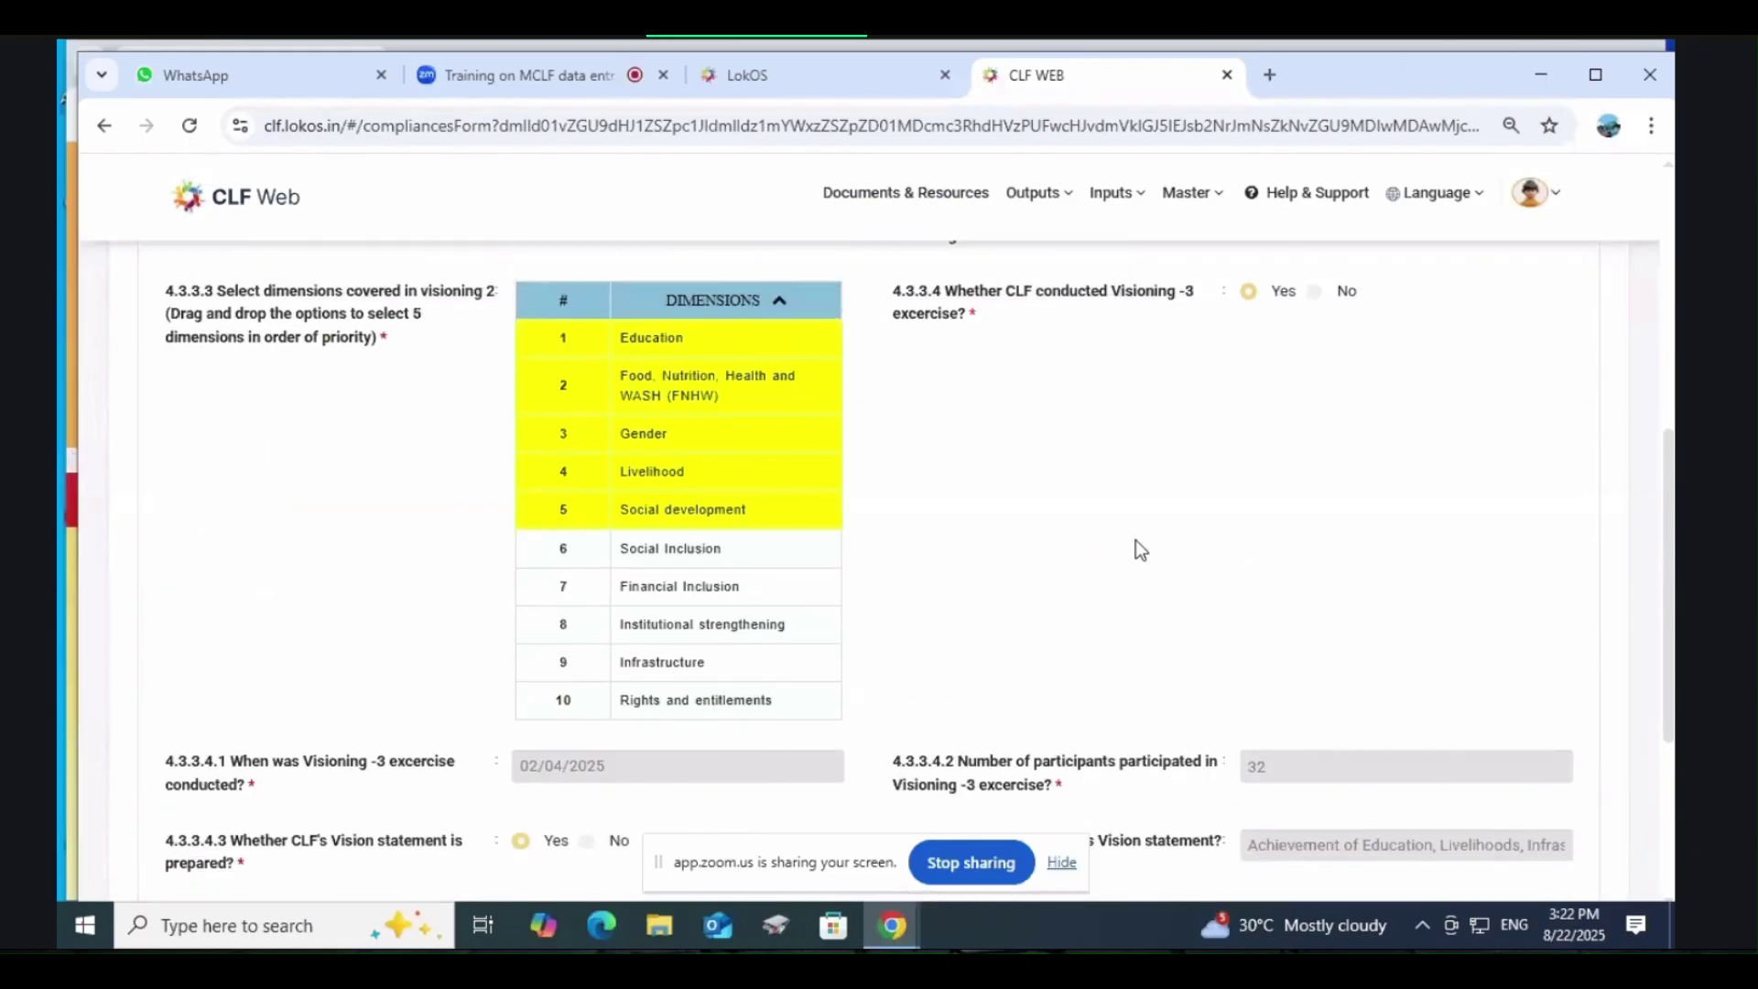
scroll(1090, 467, up, 1)
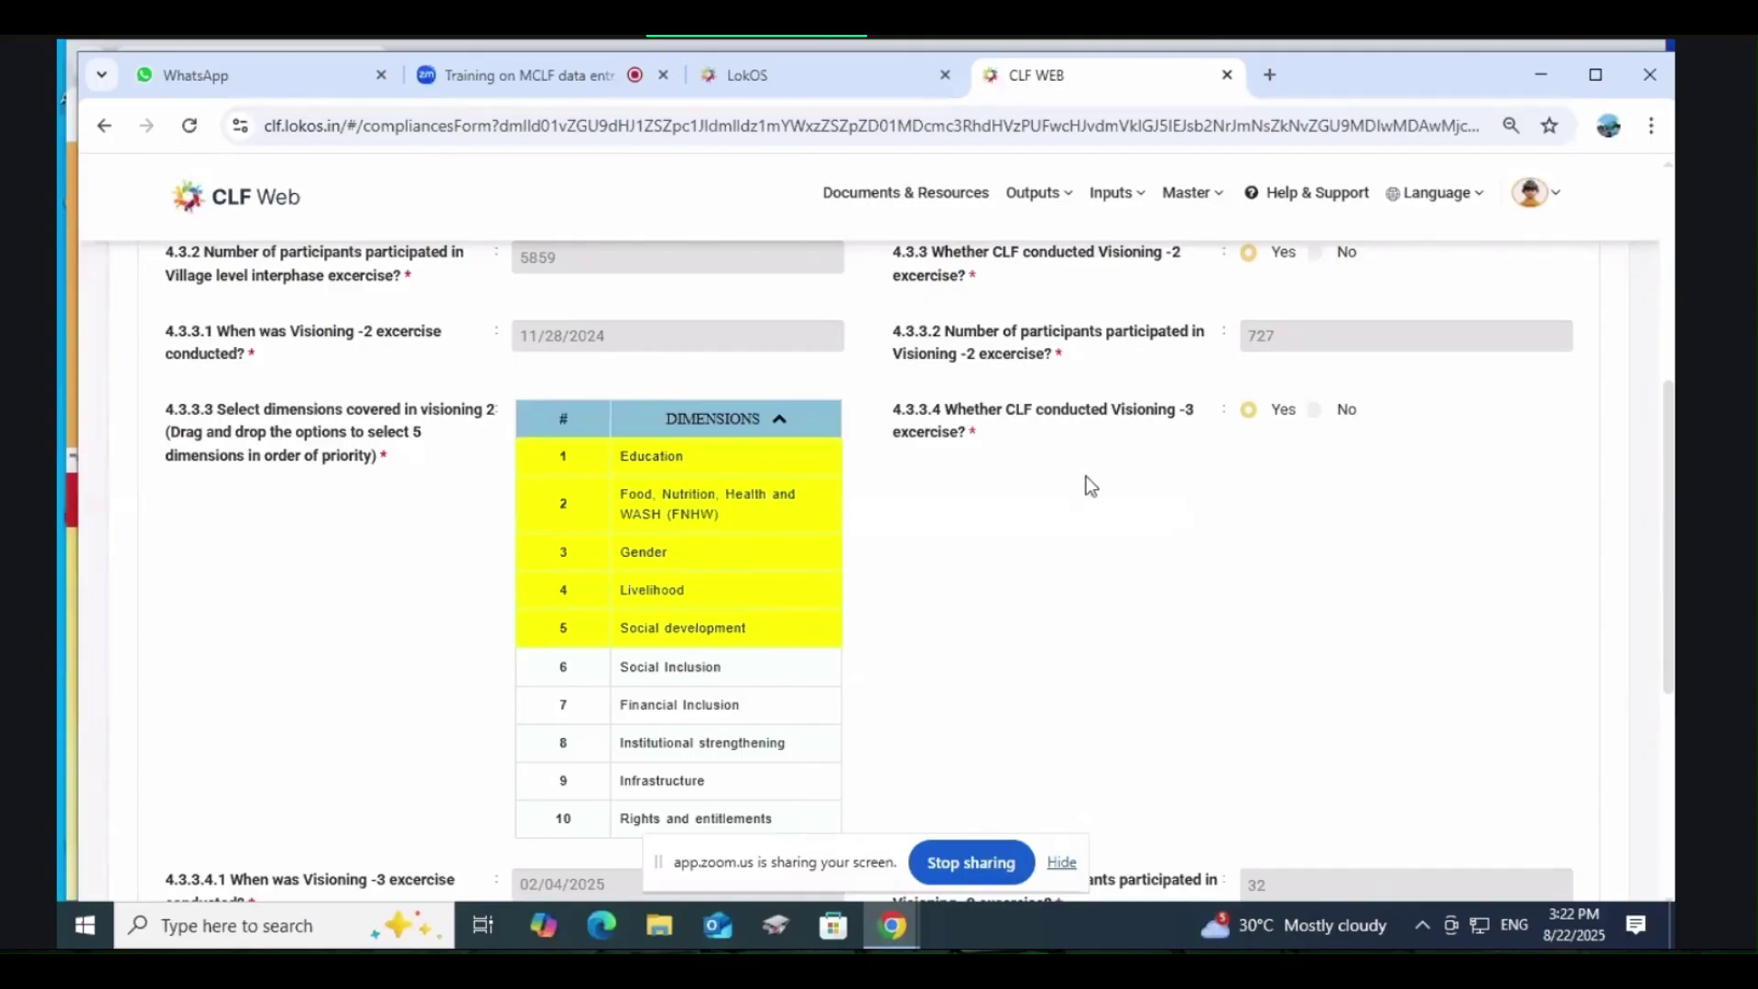
scroll(1364, 469, down, 1)
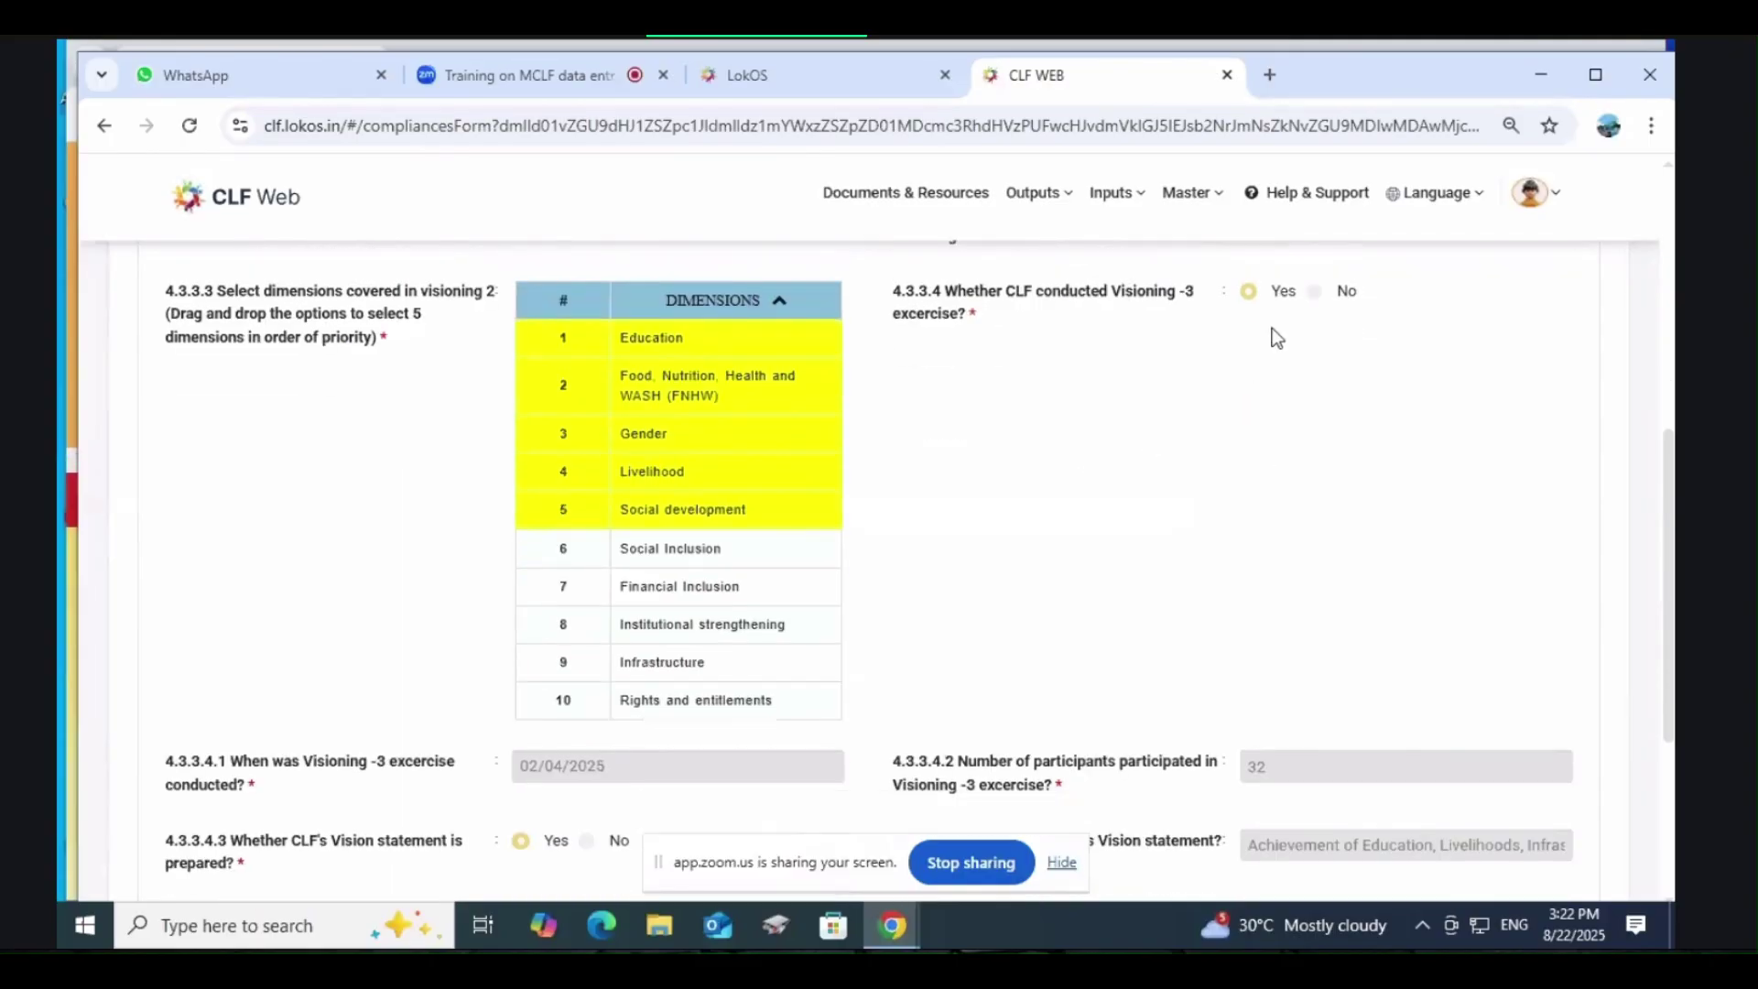
scroll(1254, 387, down, 3)
scroll(1255, 387, up, 3)
scroll(1248, 345, down, 2)
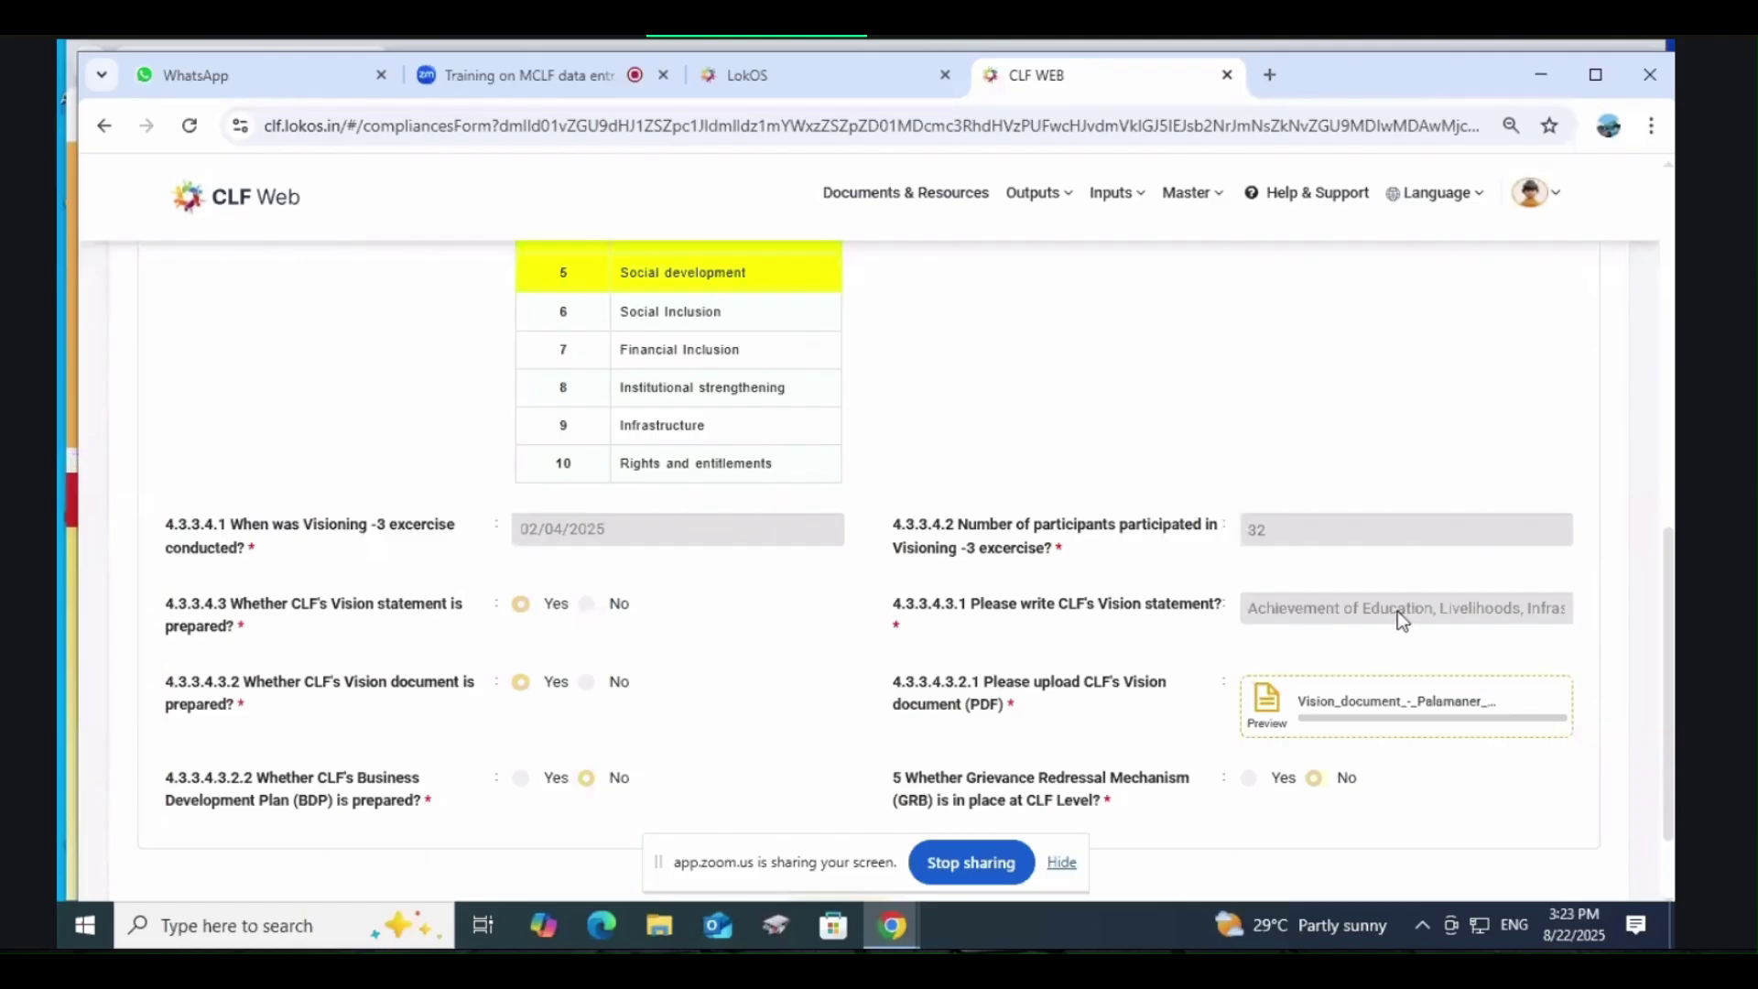
scroll(1397, 612, up, 2)
scroll(766, 473, up, 2)
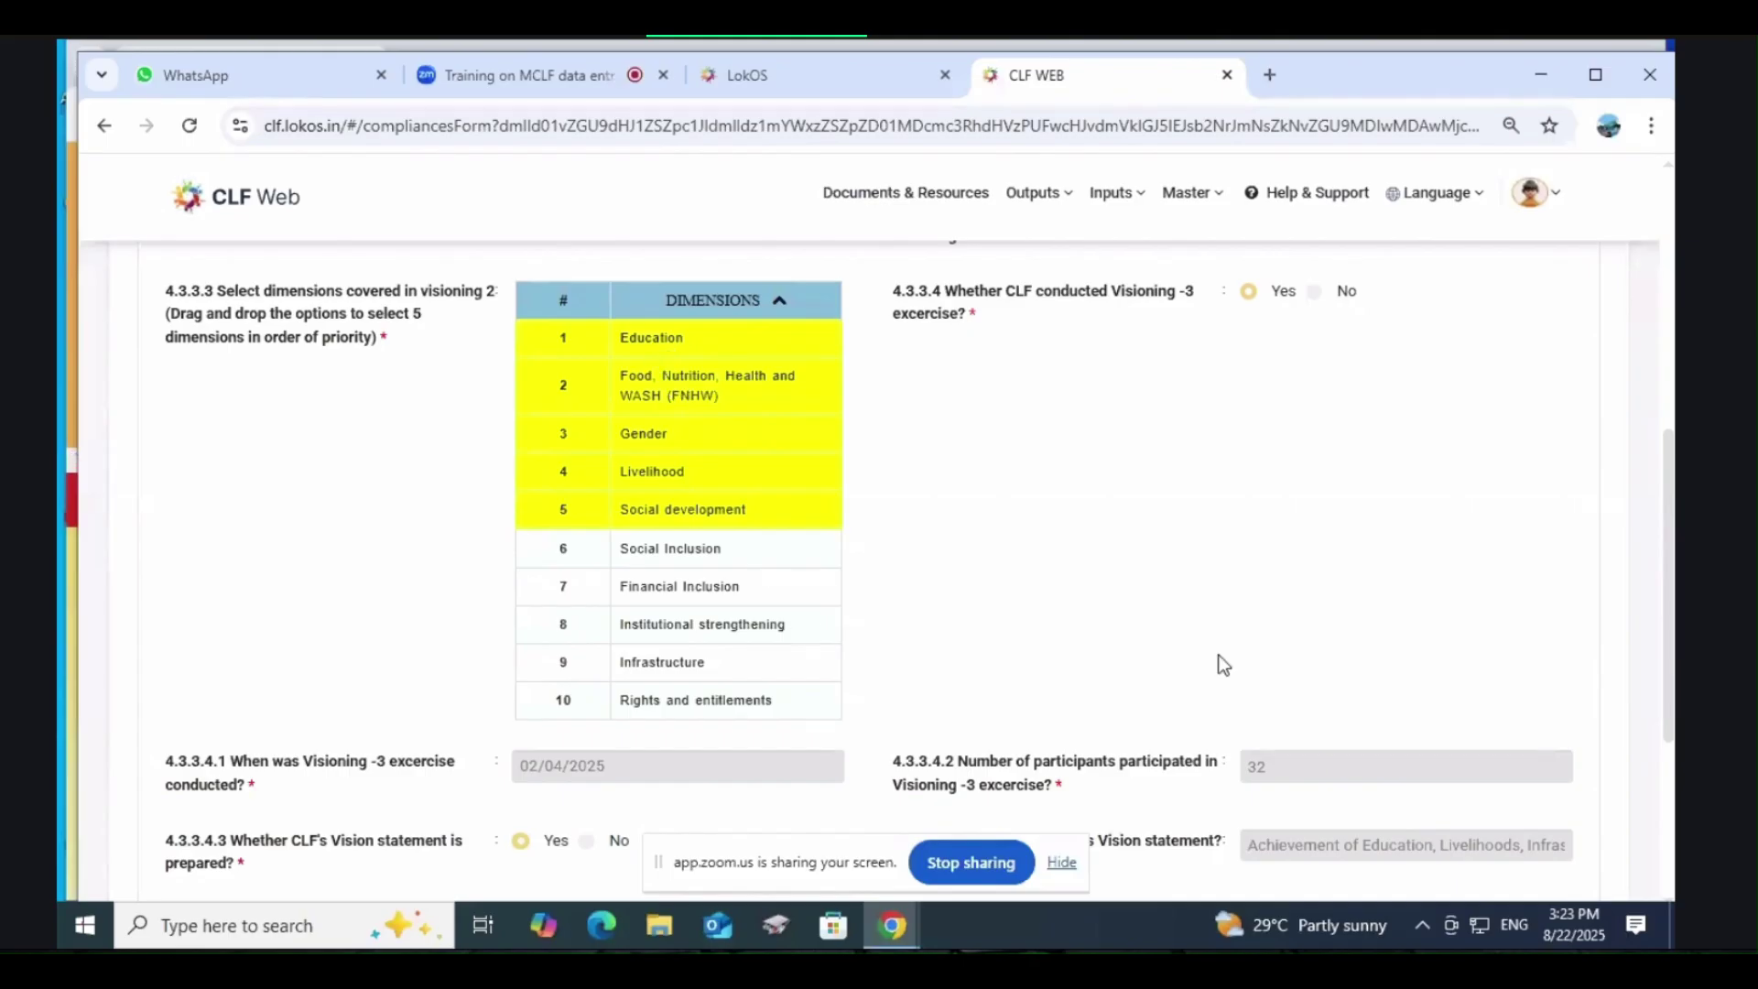
scroll(1232, 663, down, 3)
scroll(1337, 579, down, 2)
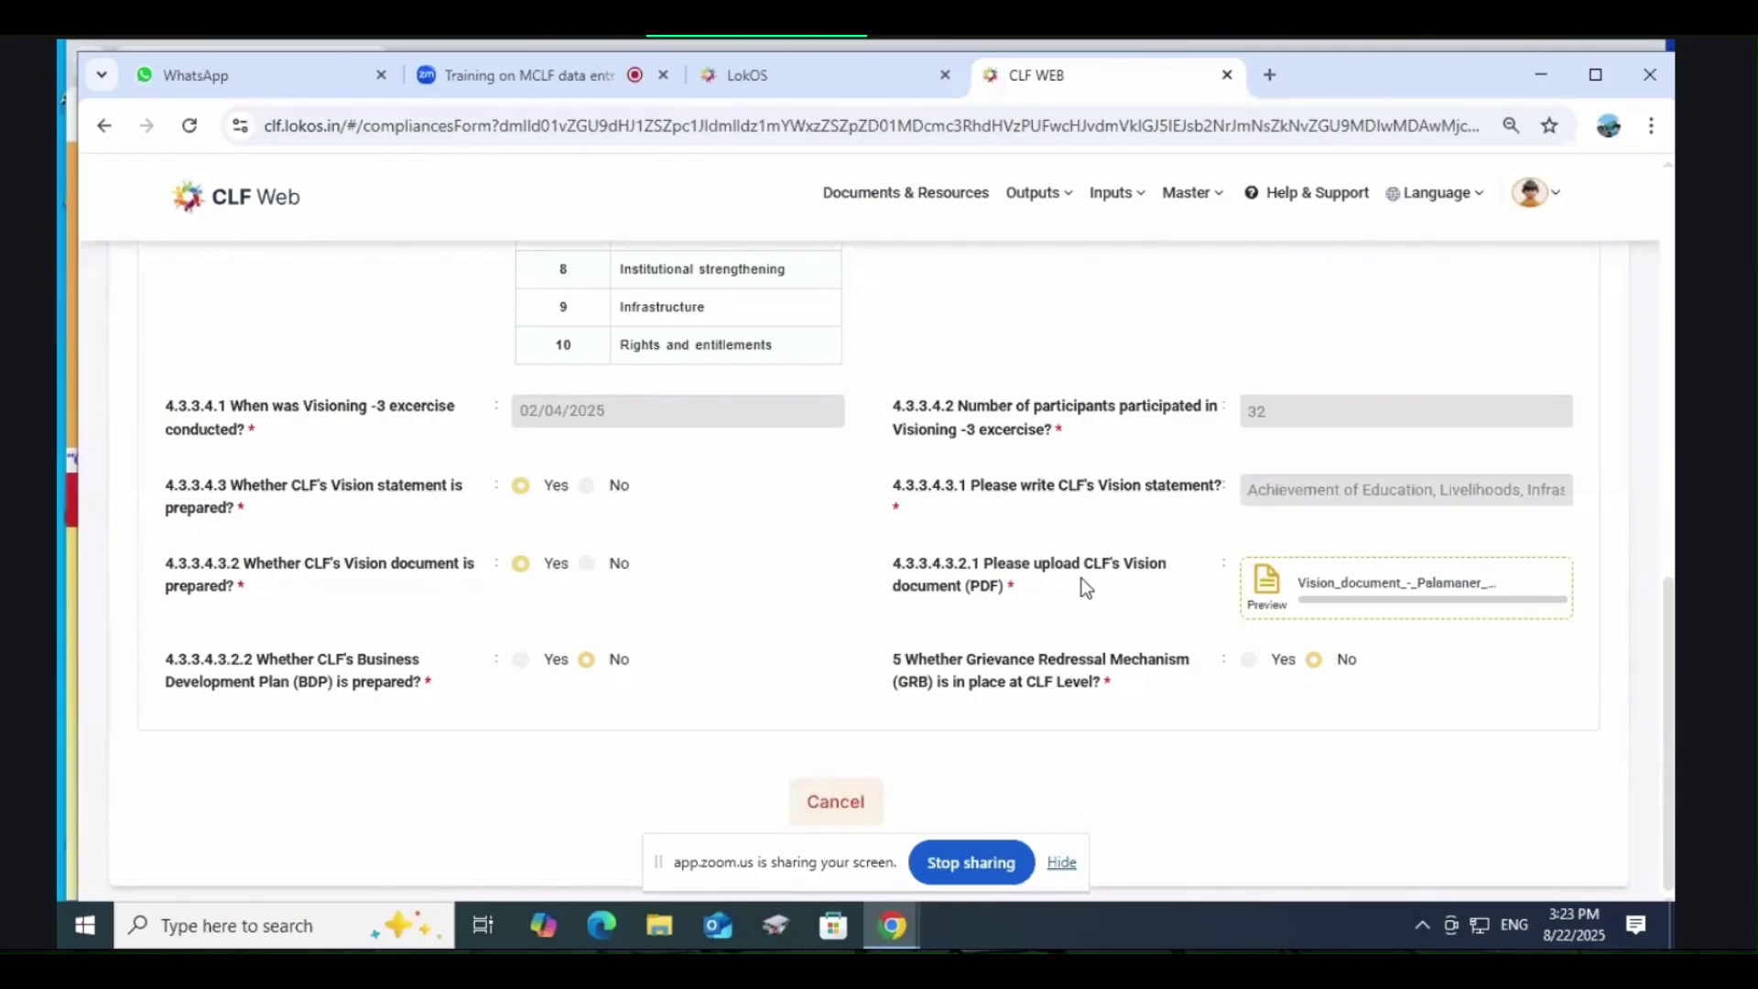
scroll(1078, 578, up, 4)
scroll(1079, 579, down, 4)
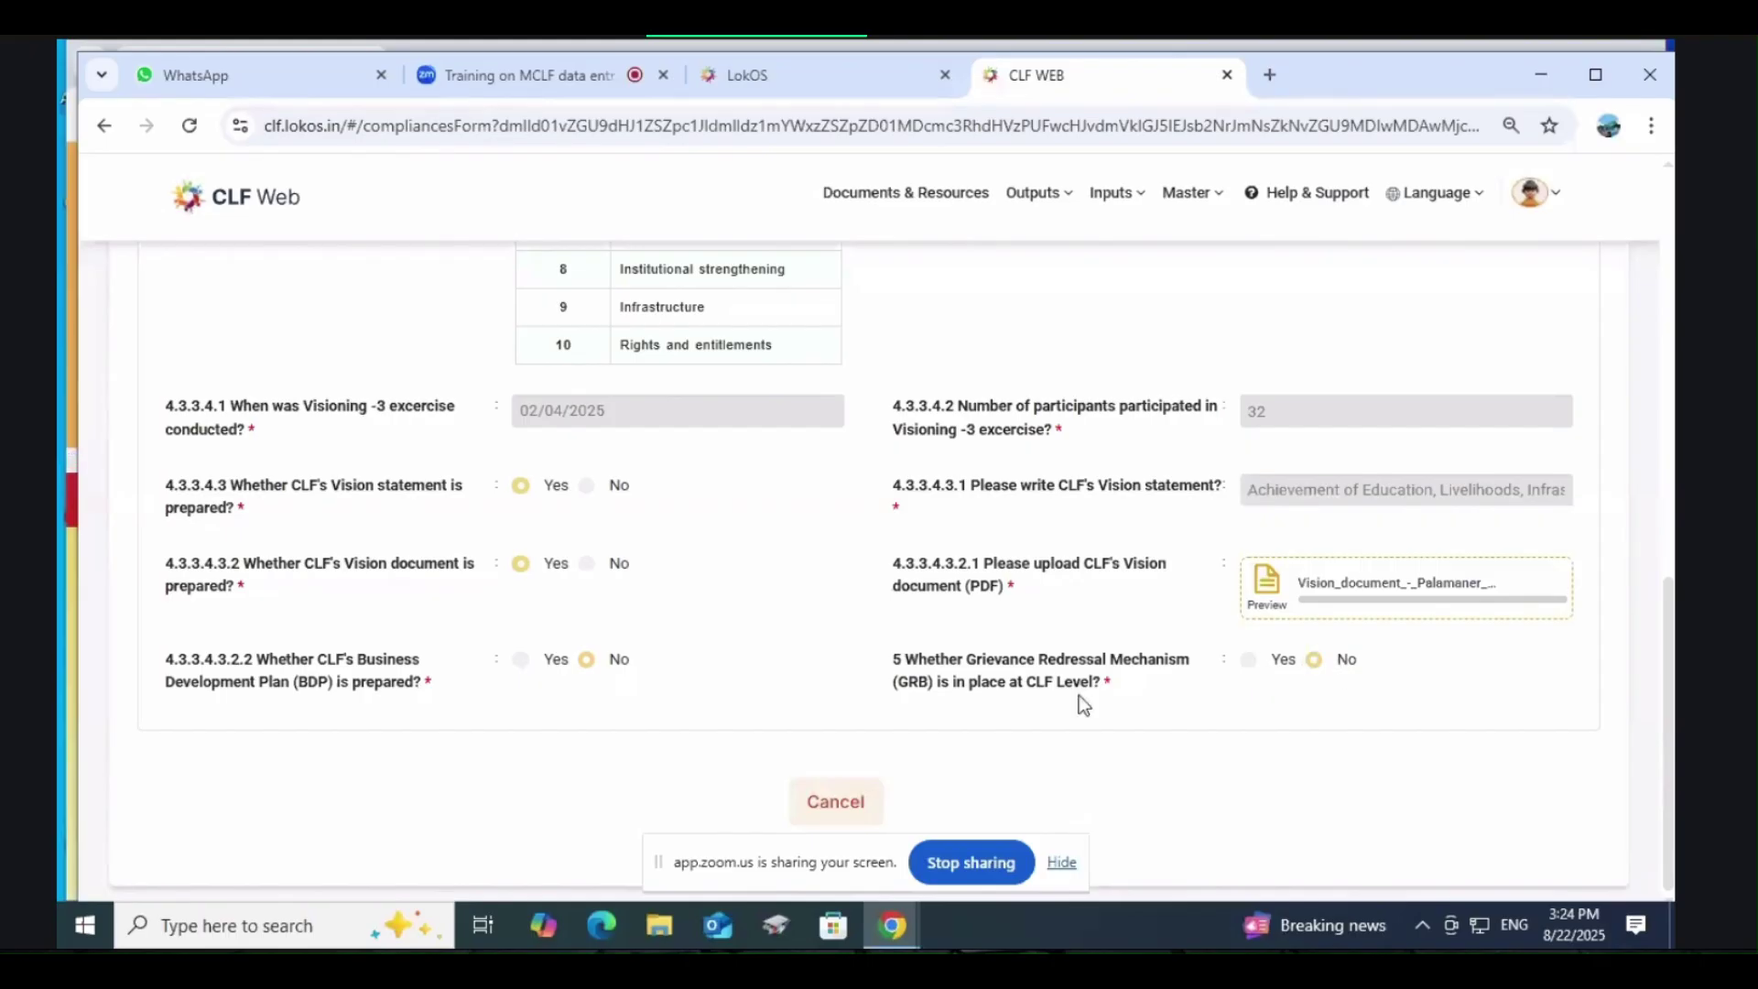
scroll(1065, 701, up, 8)
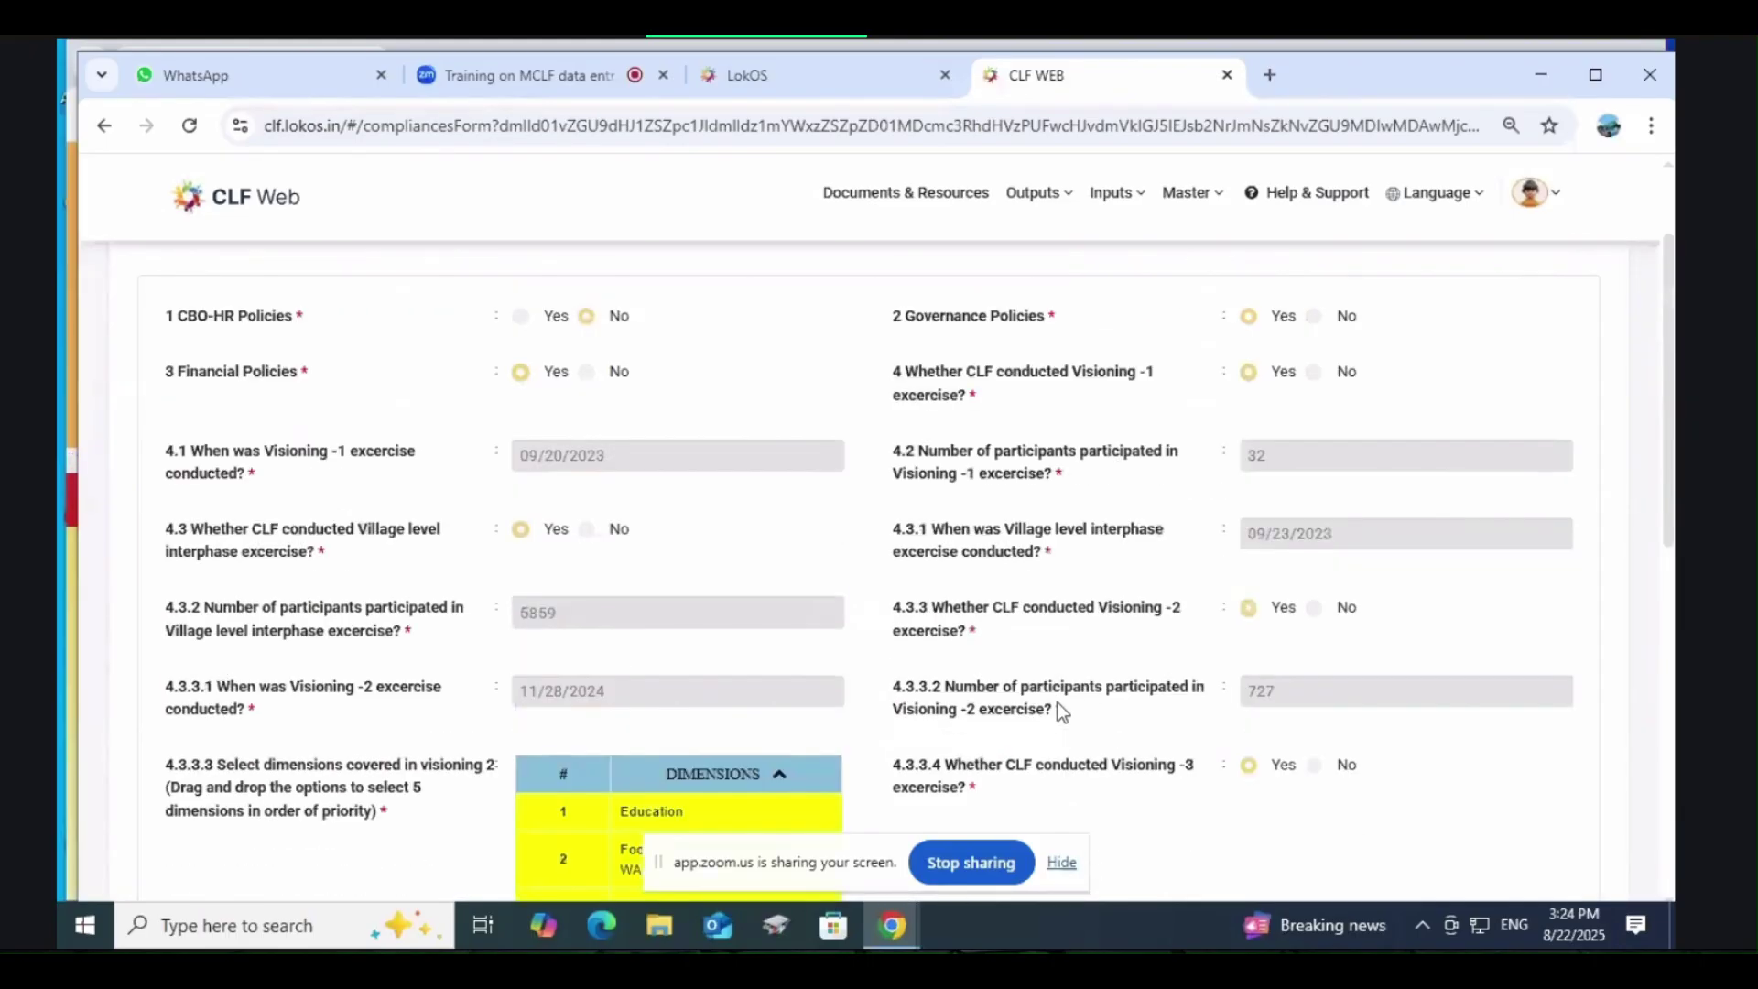
scroll(1057, 702, up, 2)
Step: Open the row-1 Statutory Compliances record for 2021-2022 from Inputs > Compliances
click(1113, 194)
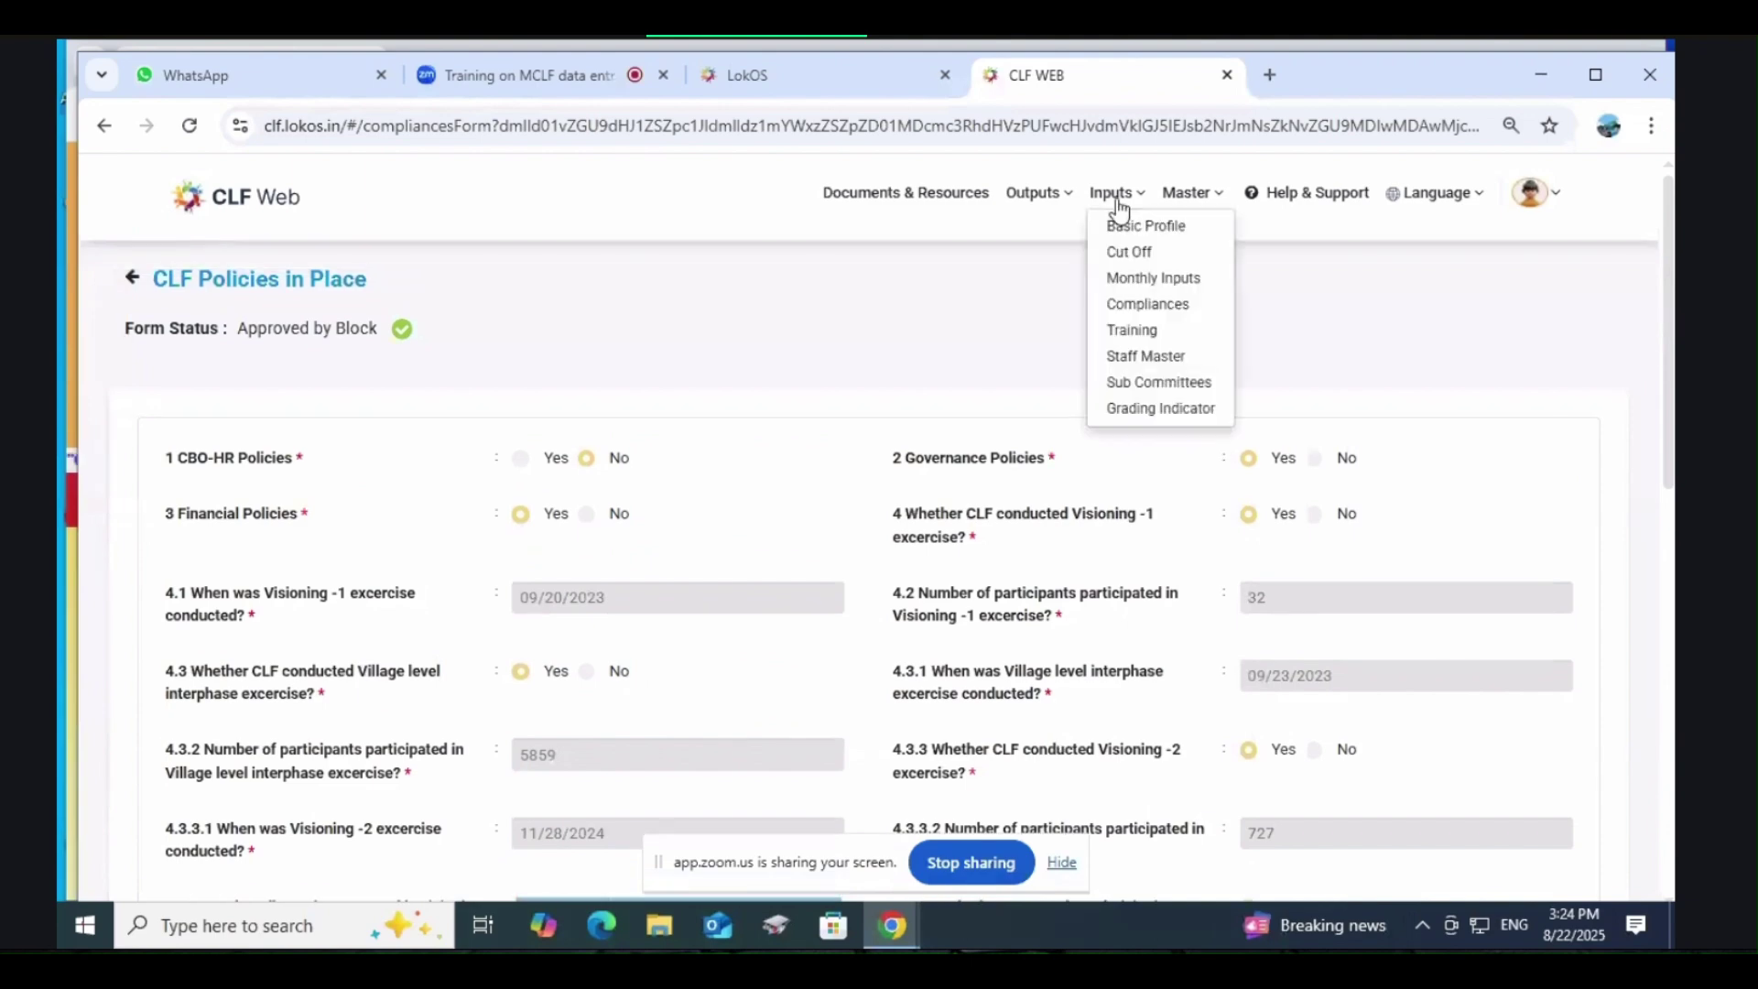
click(1145, 303)
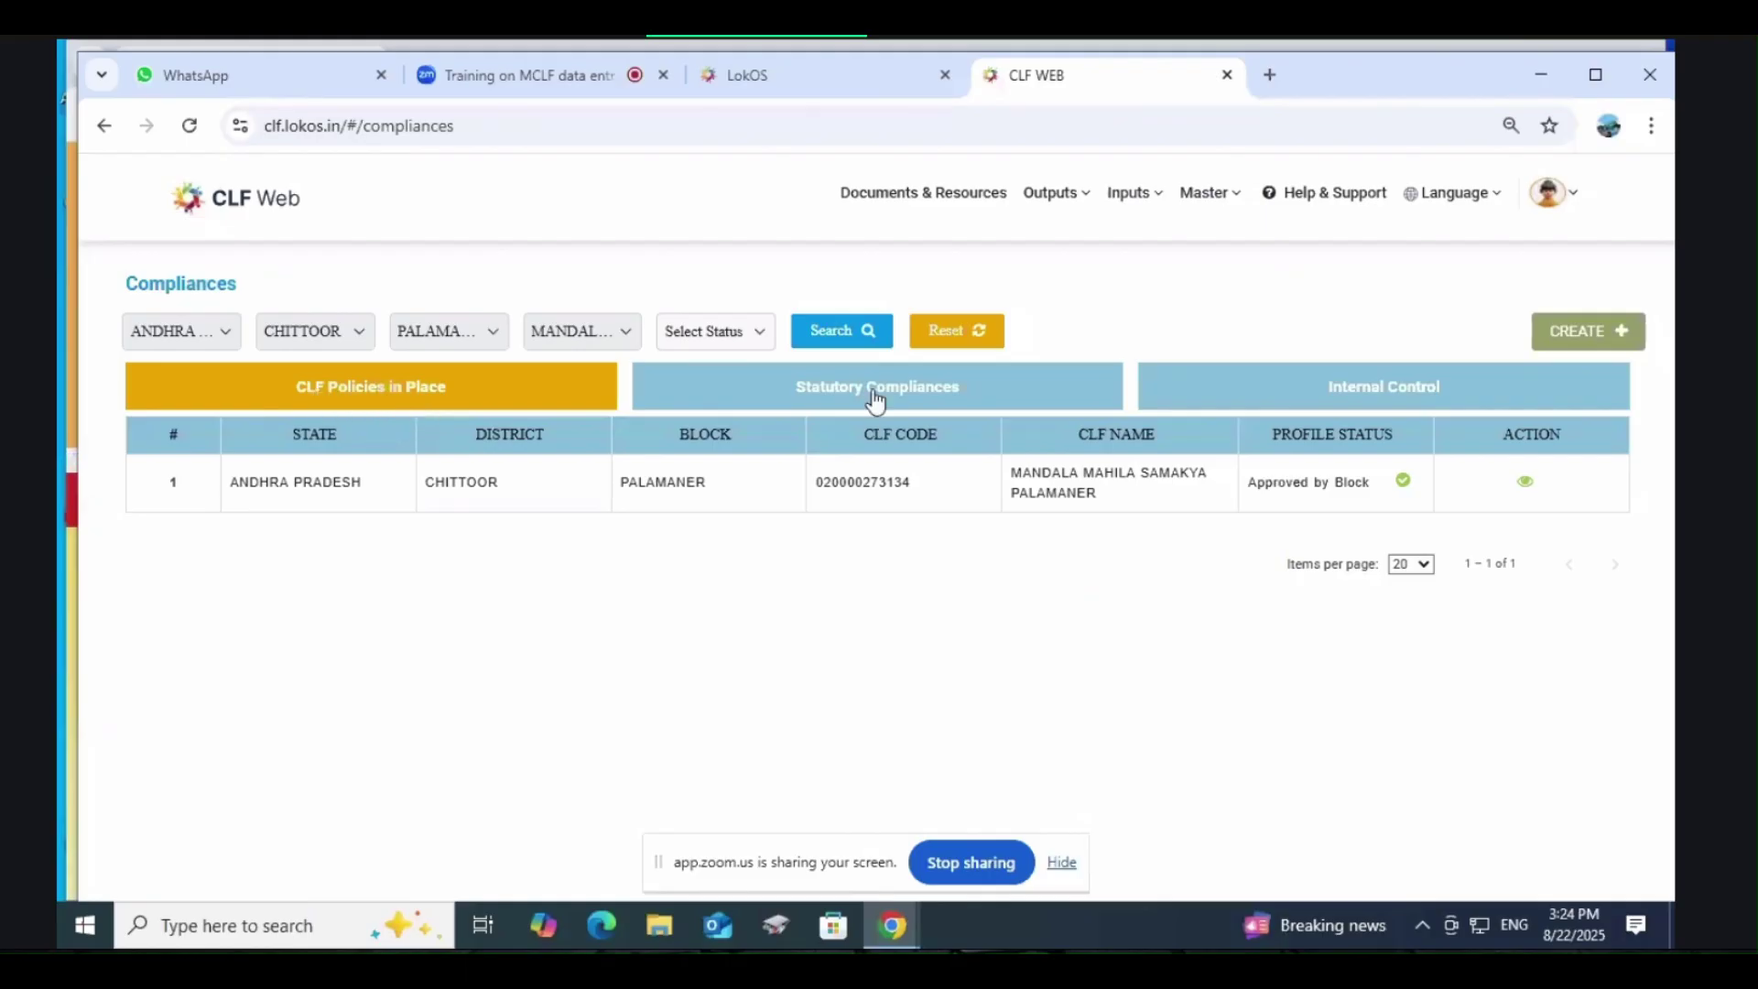
click(830, 388)
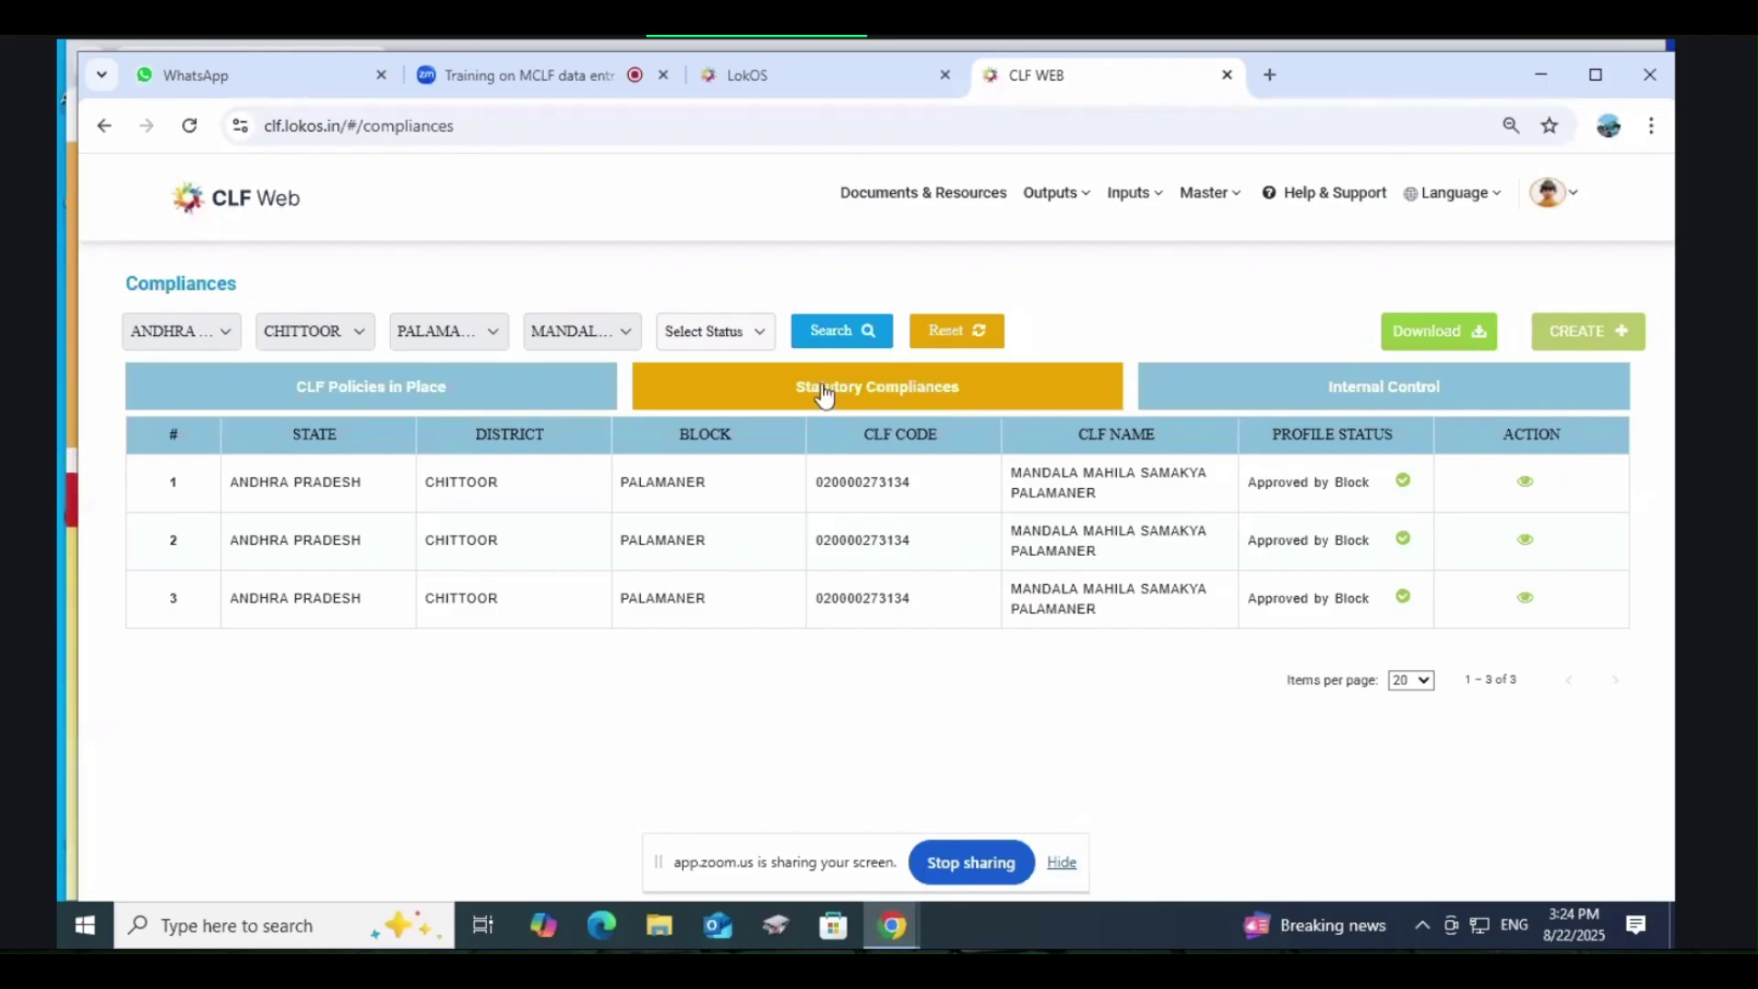
click(1525, 479)
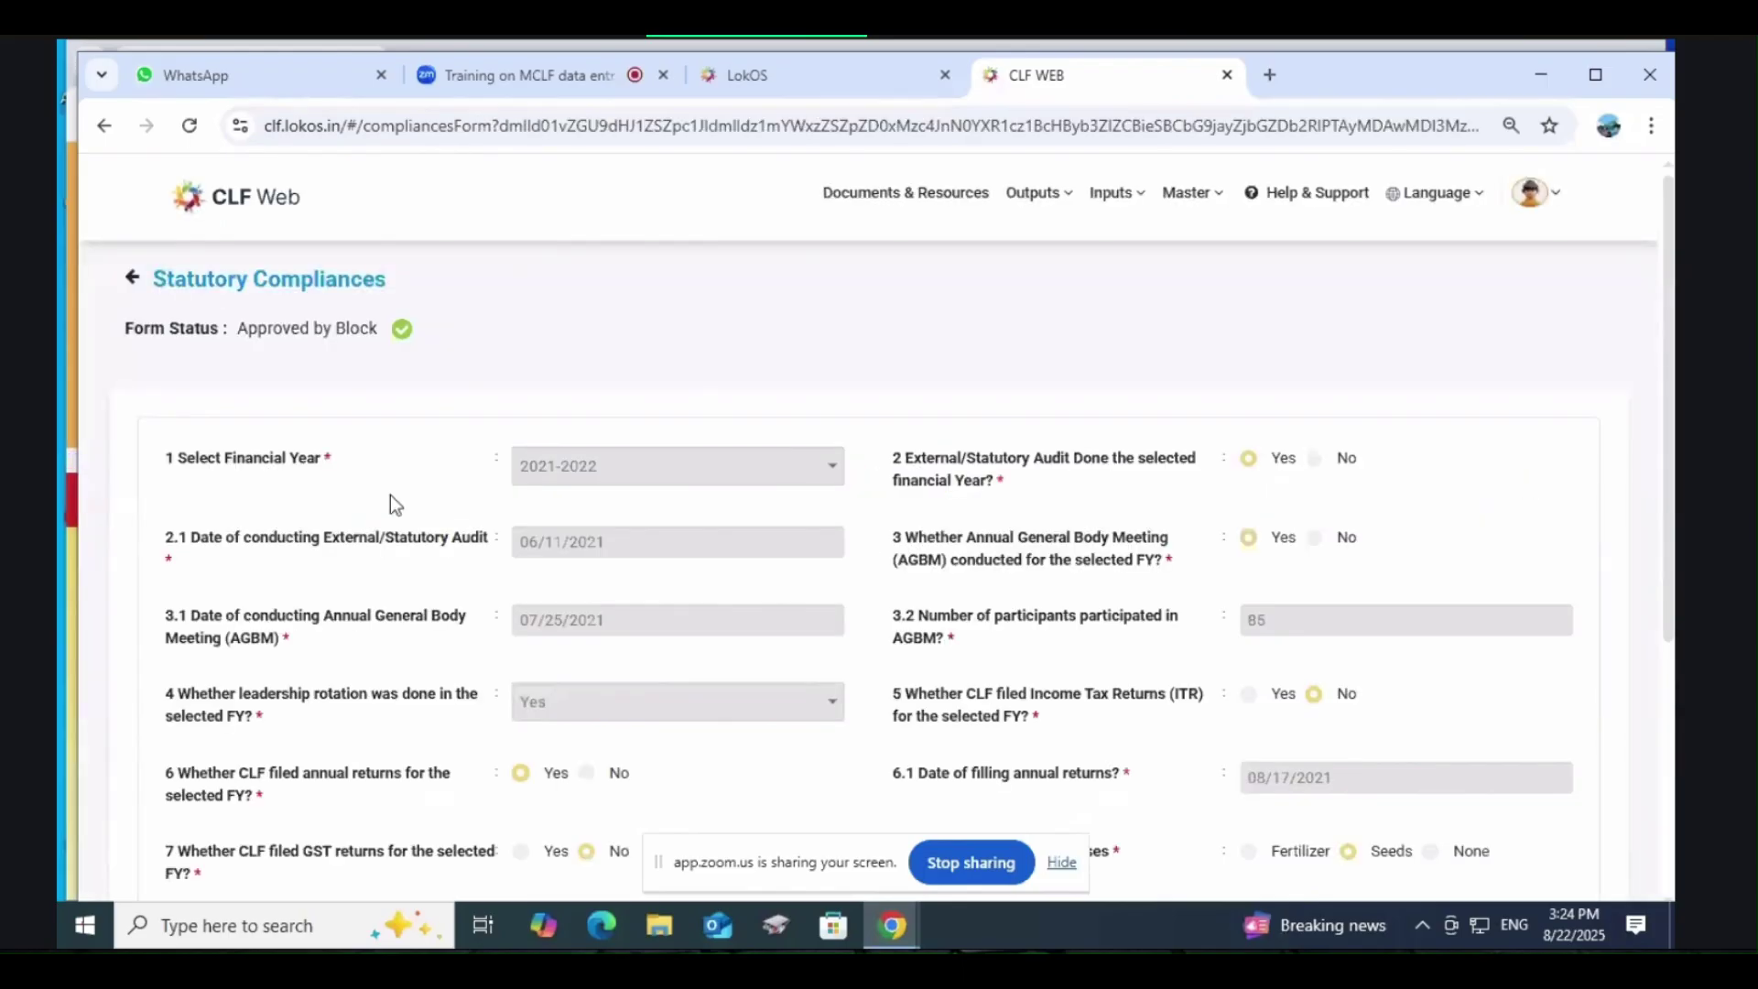
scroll(876, 551, down, 4)
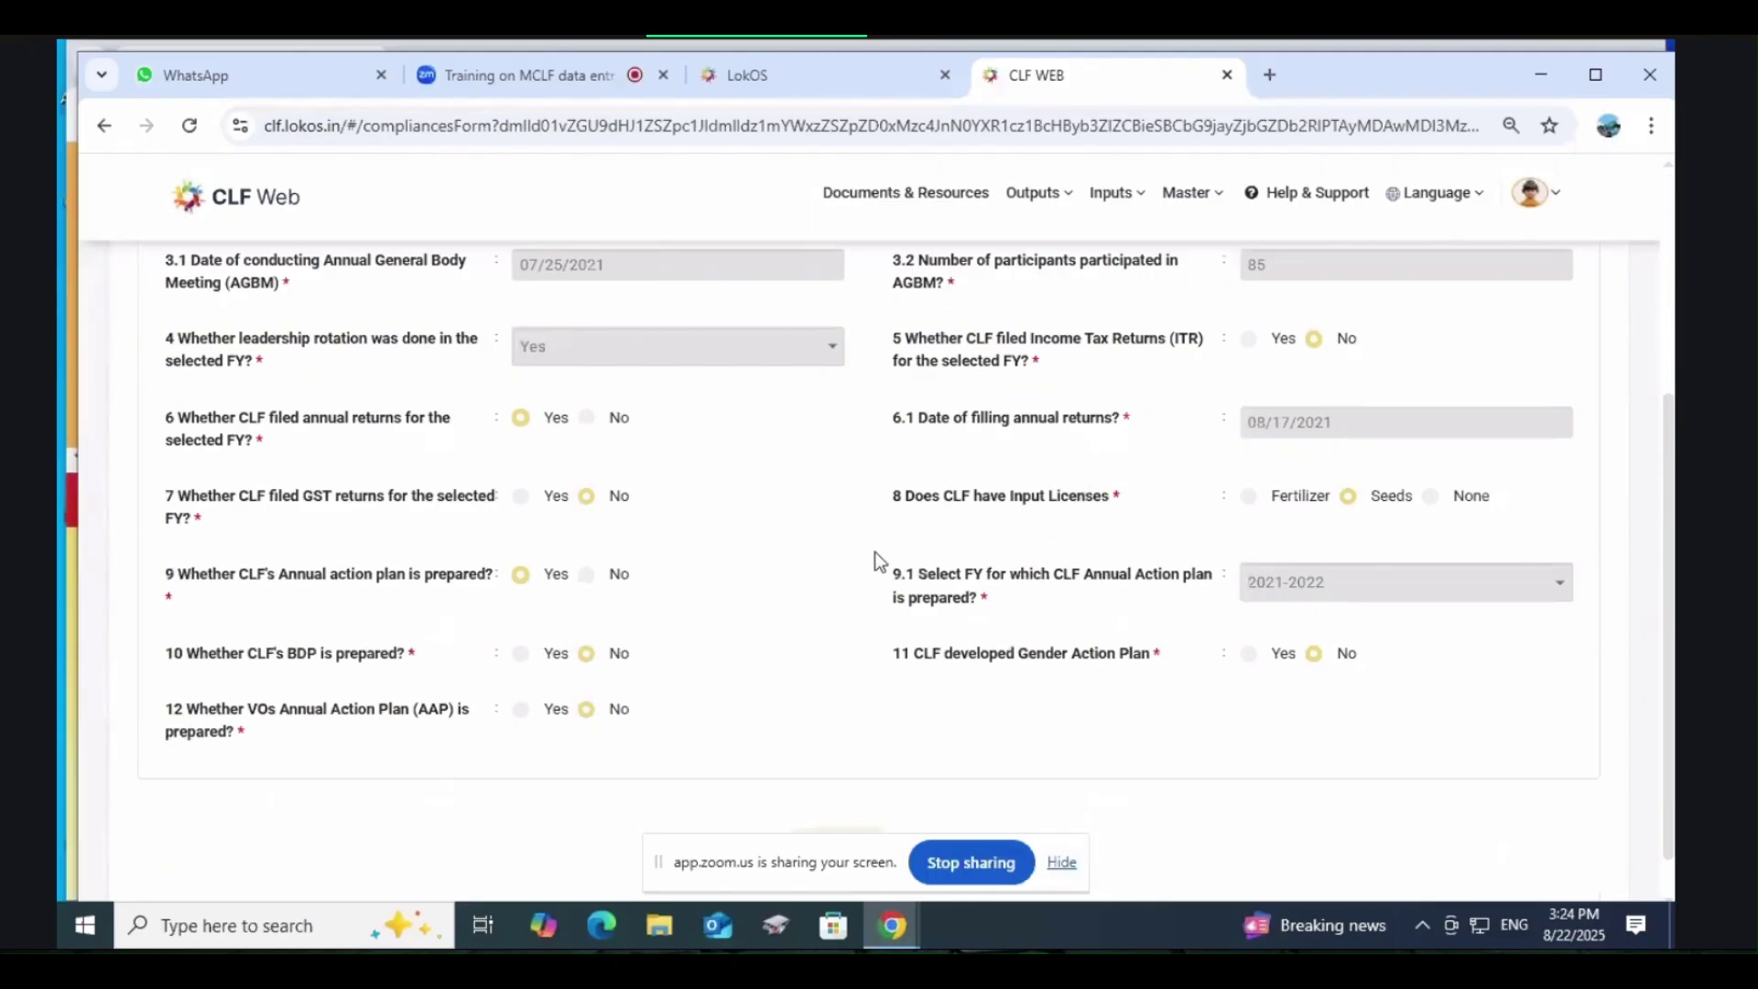
scroll(876, 552, up, 4)
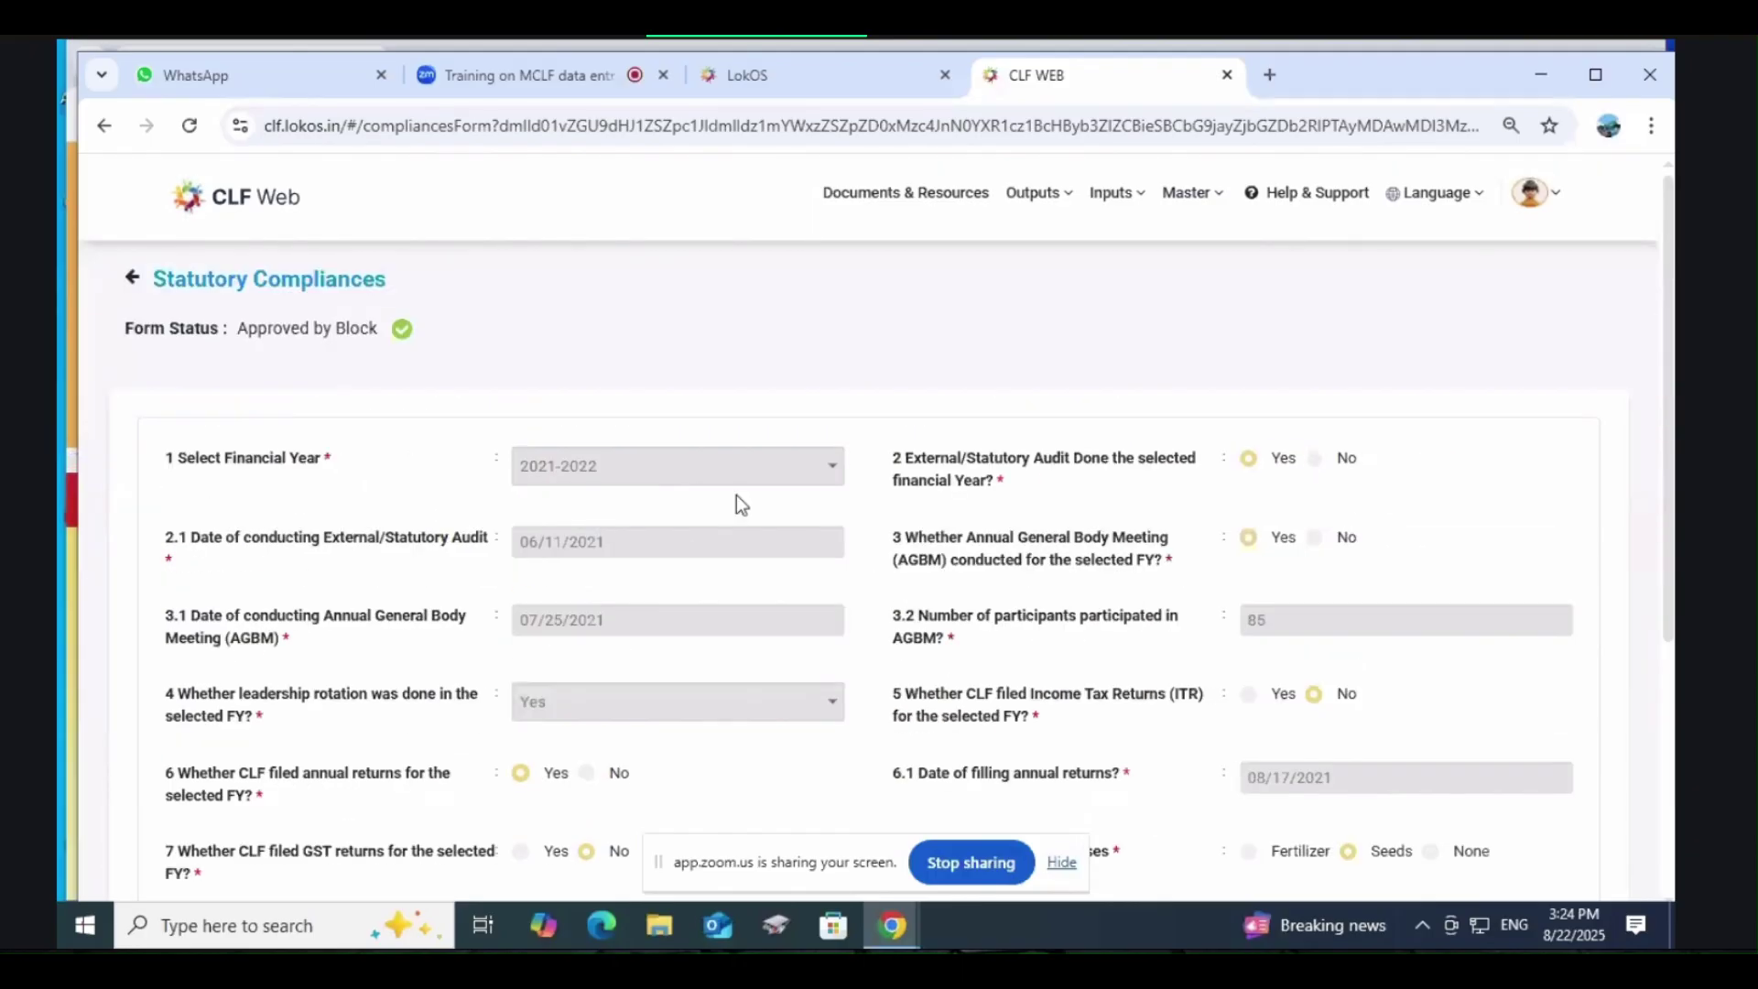
scroll(1055, 462, down, 2)
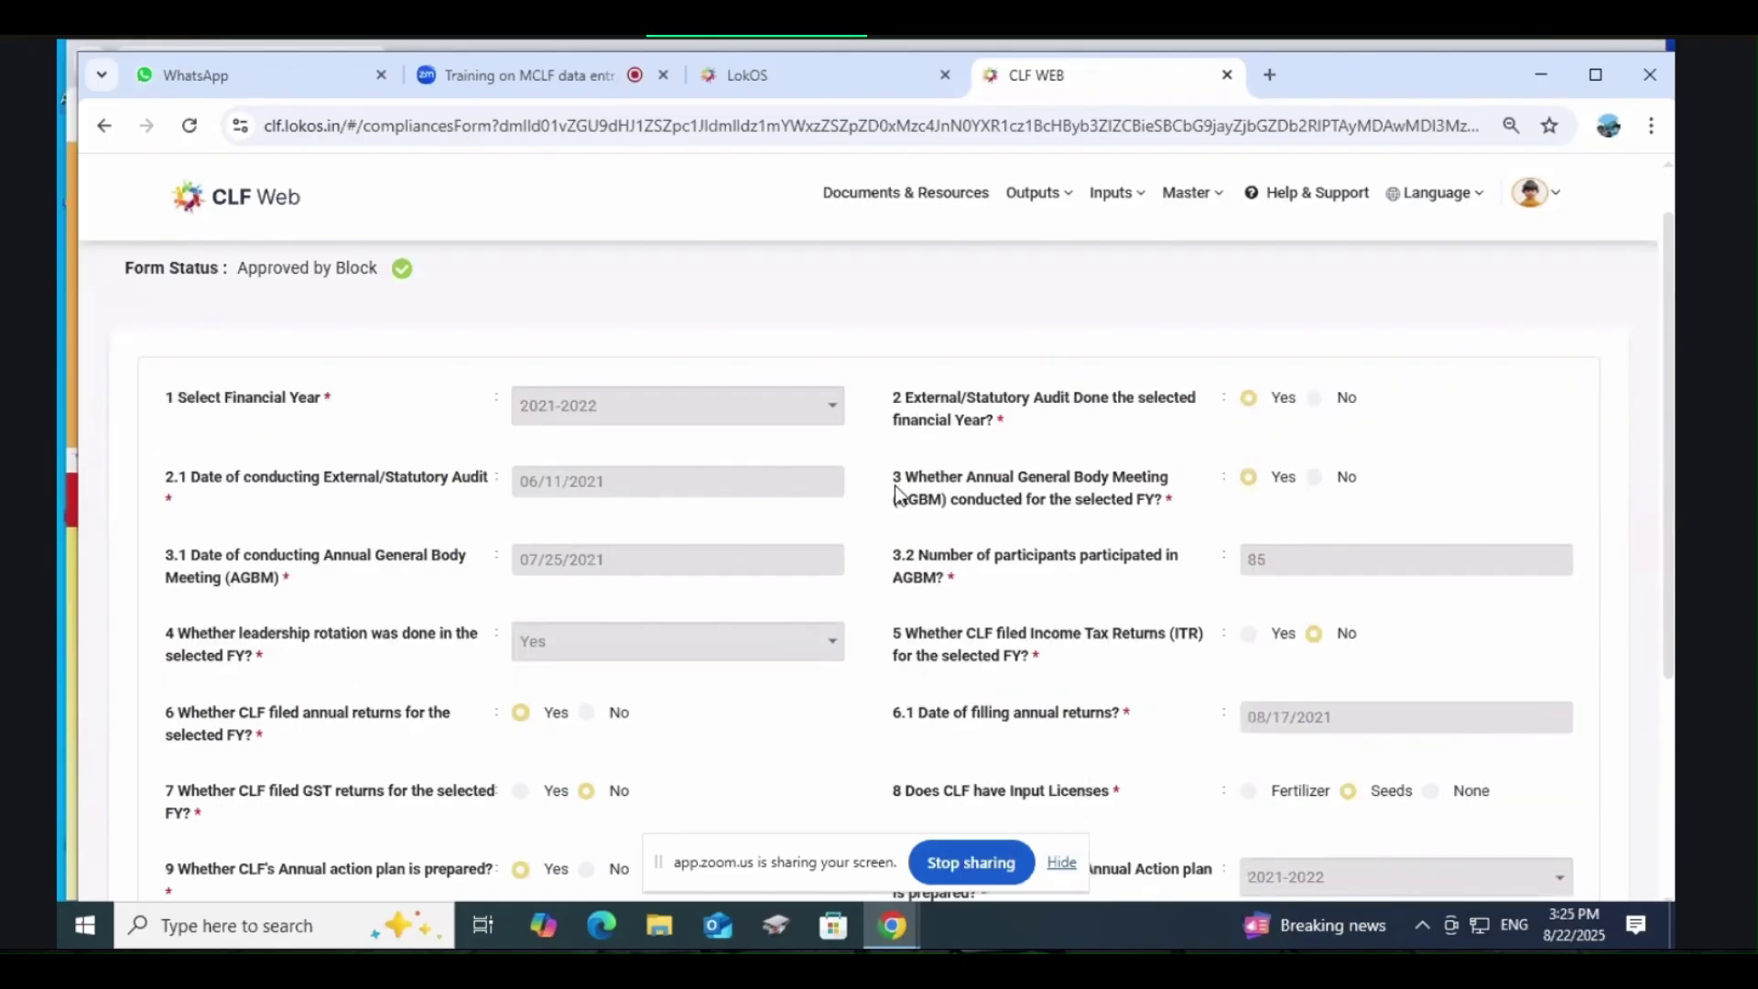
scroll(906, 485, up, 2)
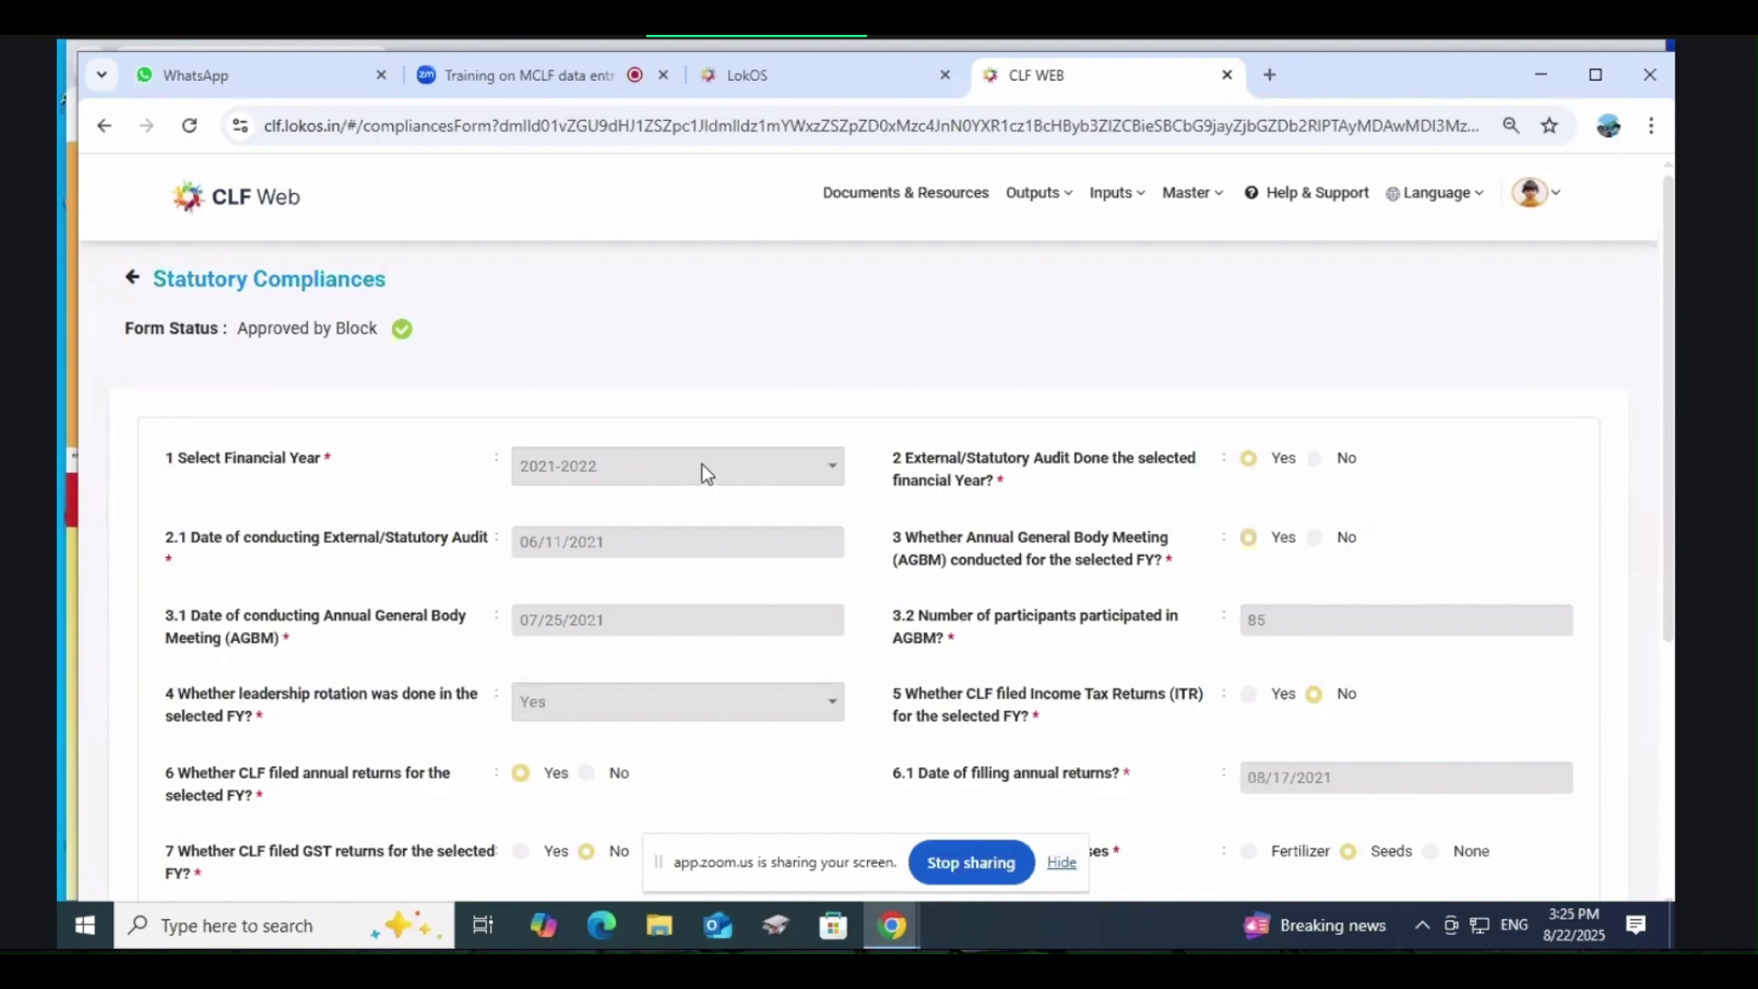
scroll(702, 464, down, 3)
scroll(703, 464, up, 3)
drag(904, 465, 984, 473)
click(1068, 493)
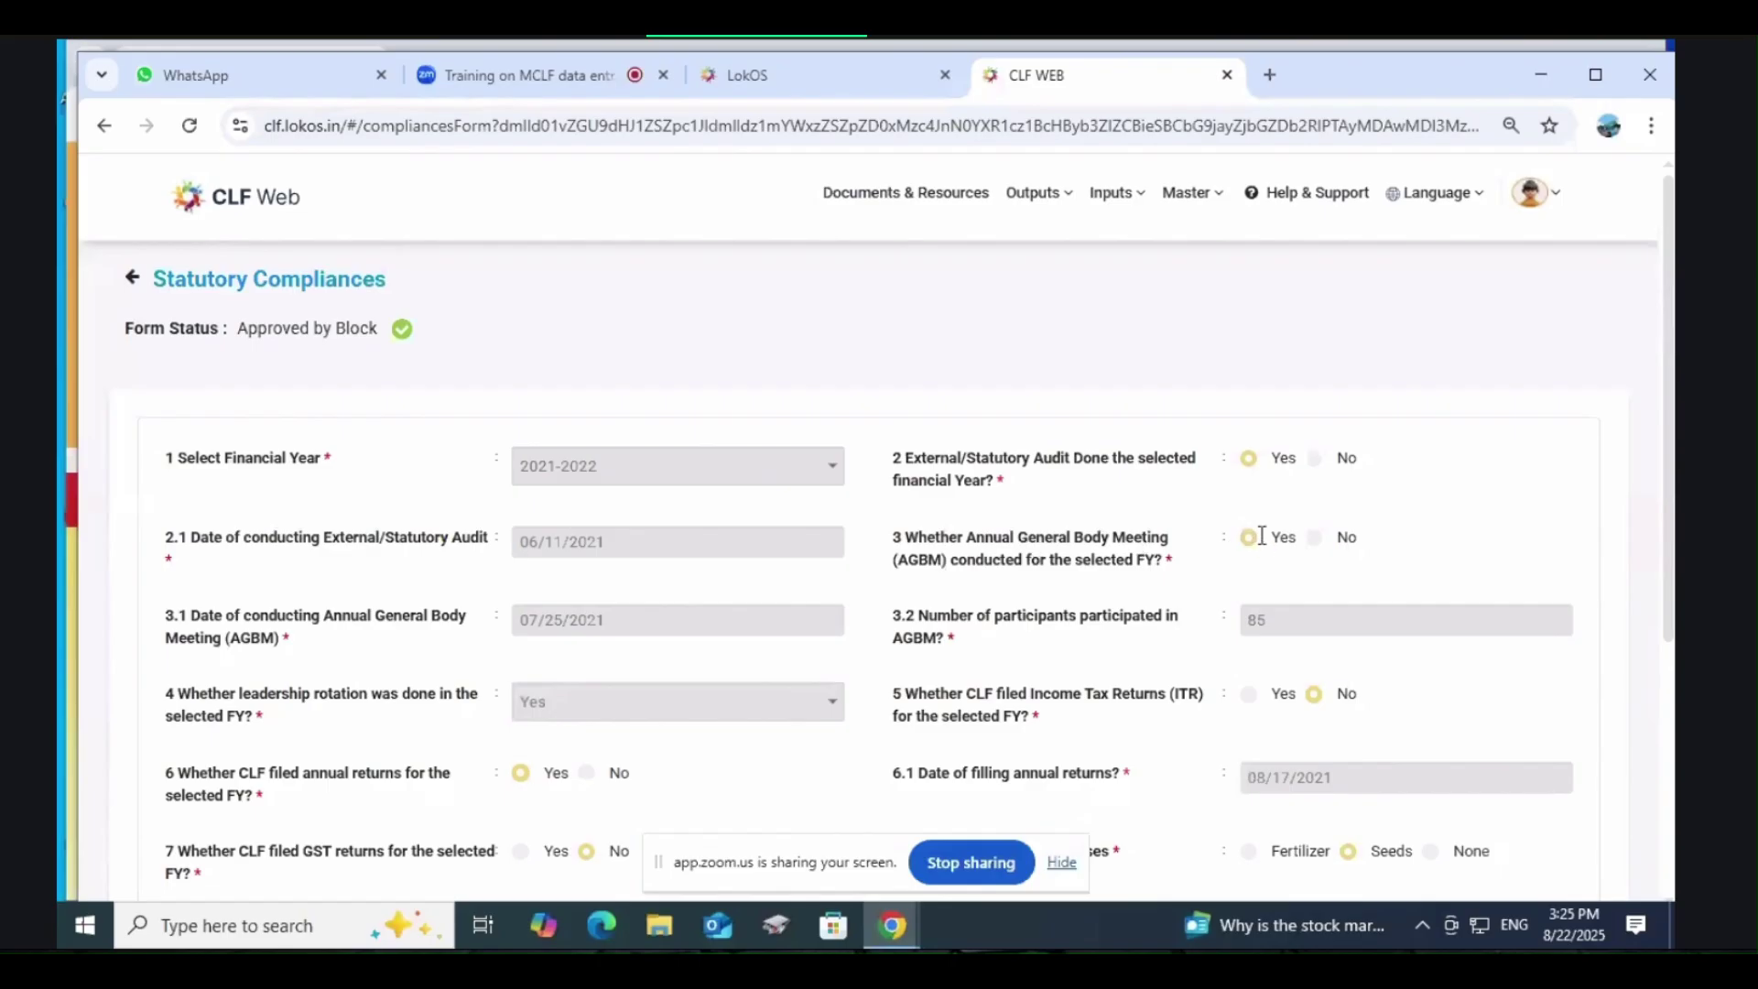
scroll(1262, 538, down, 1)
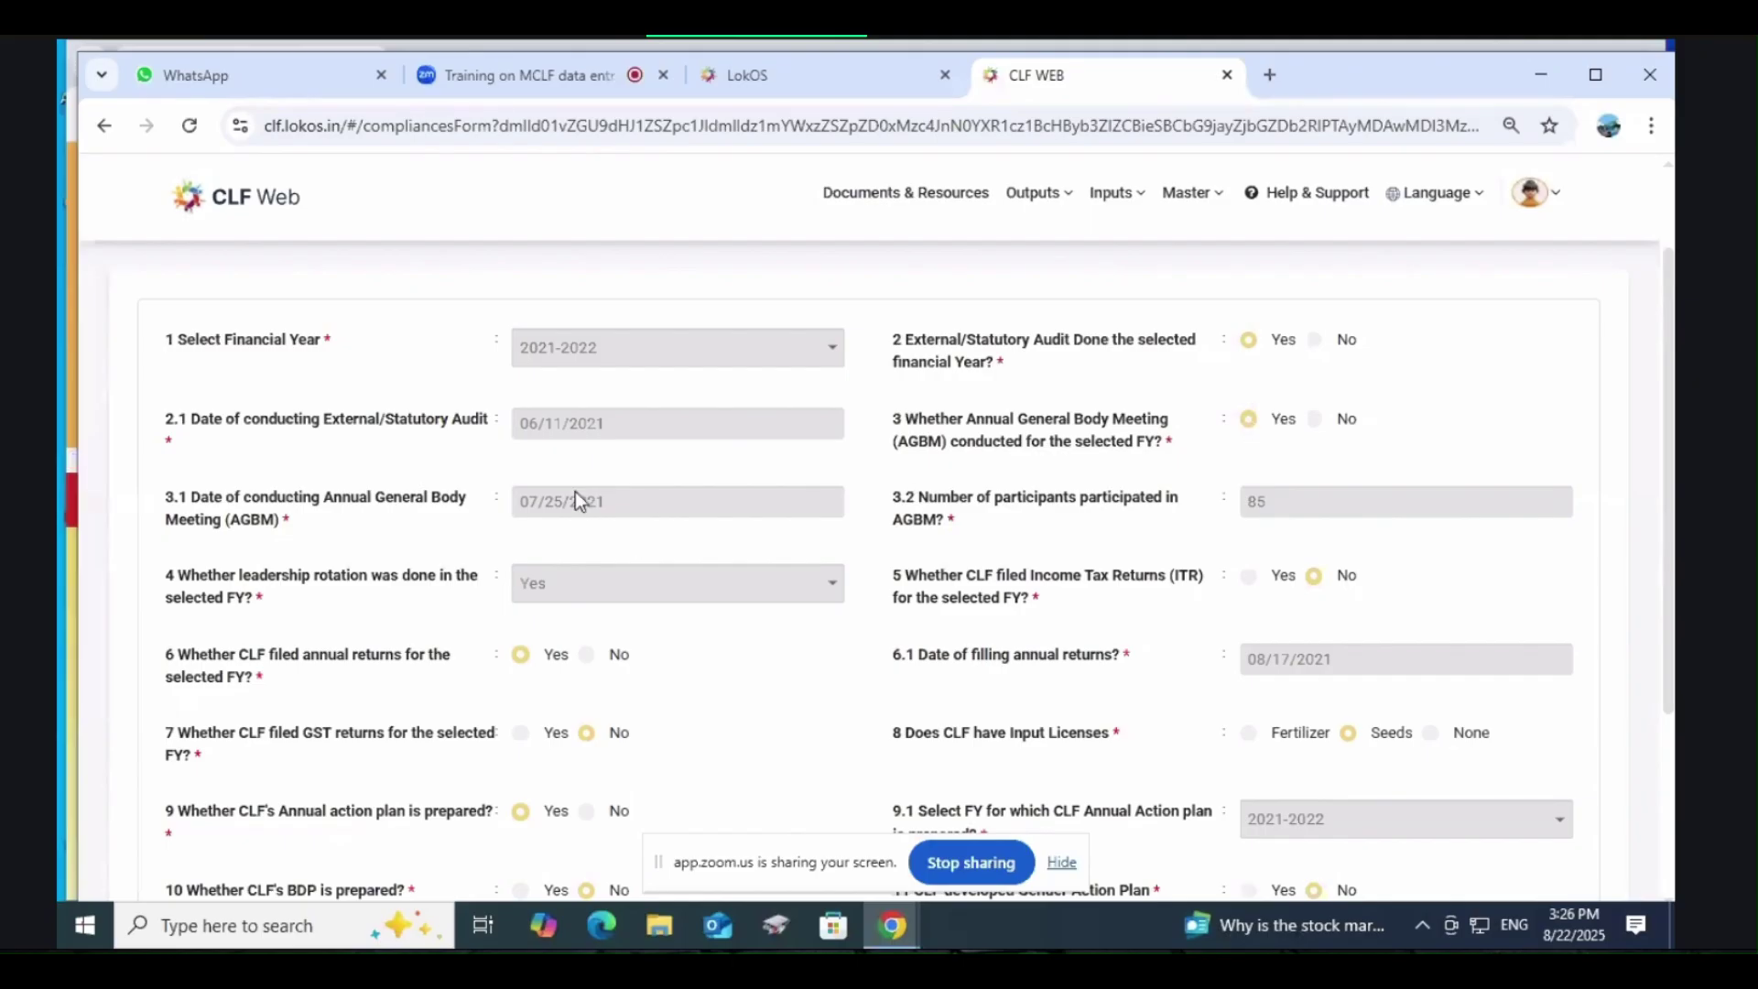
click(1108, 515)
scroll(1332, 500, down, 1)
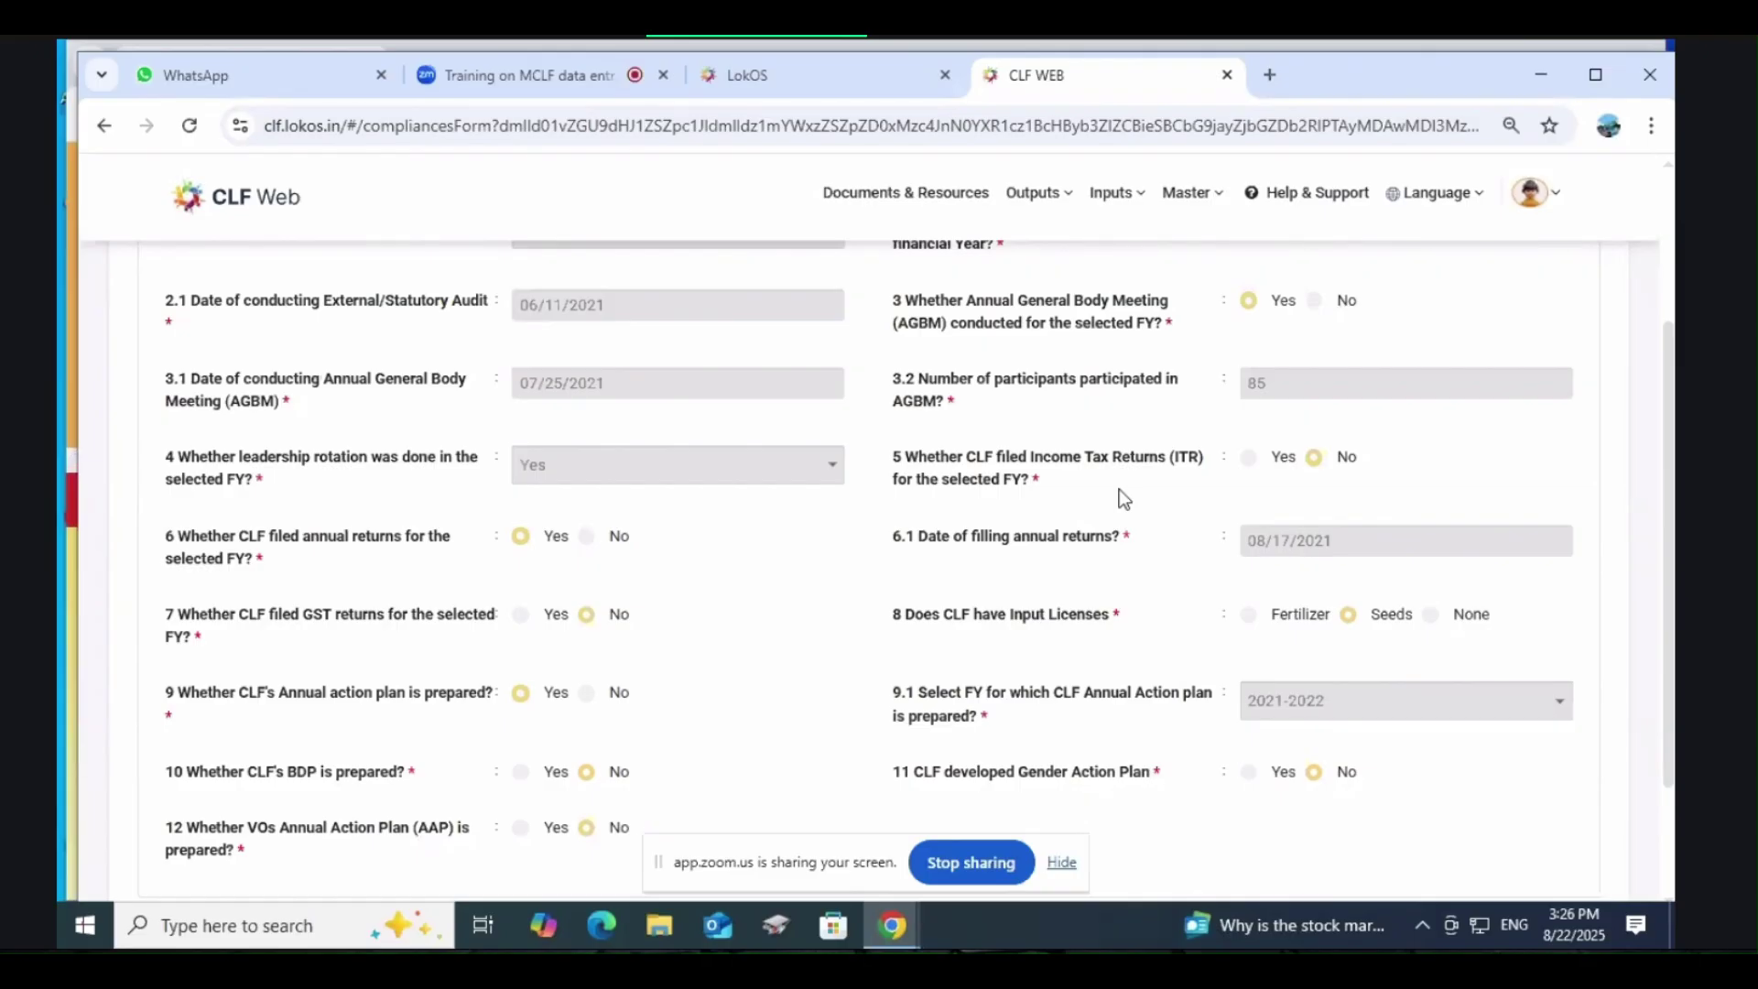
scroll(647, 533, down, 1)
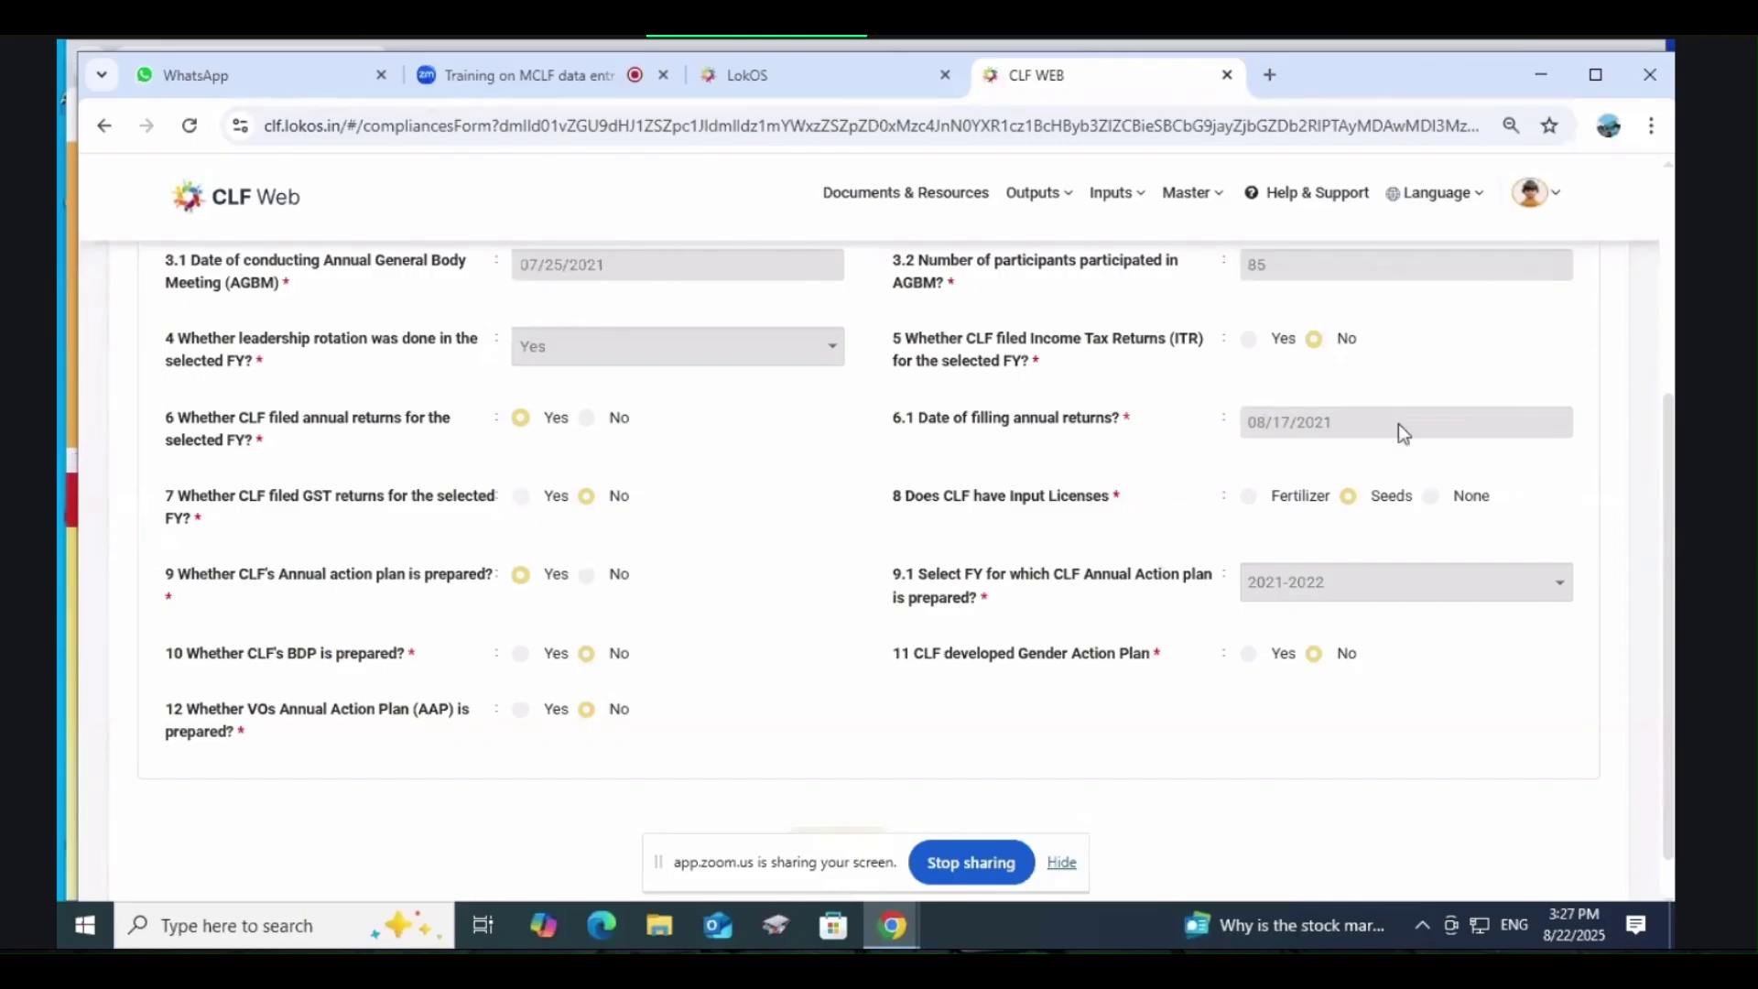
drag(1359, 421, 1235, 426)
scroll(1229, 457, up, 3)
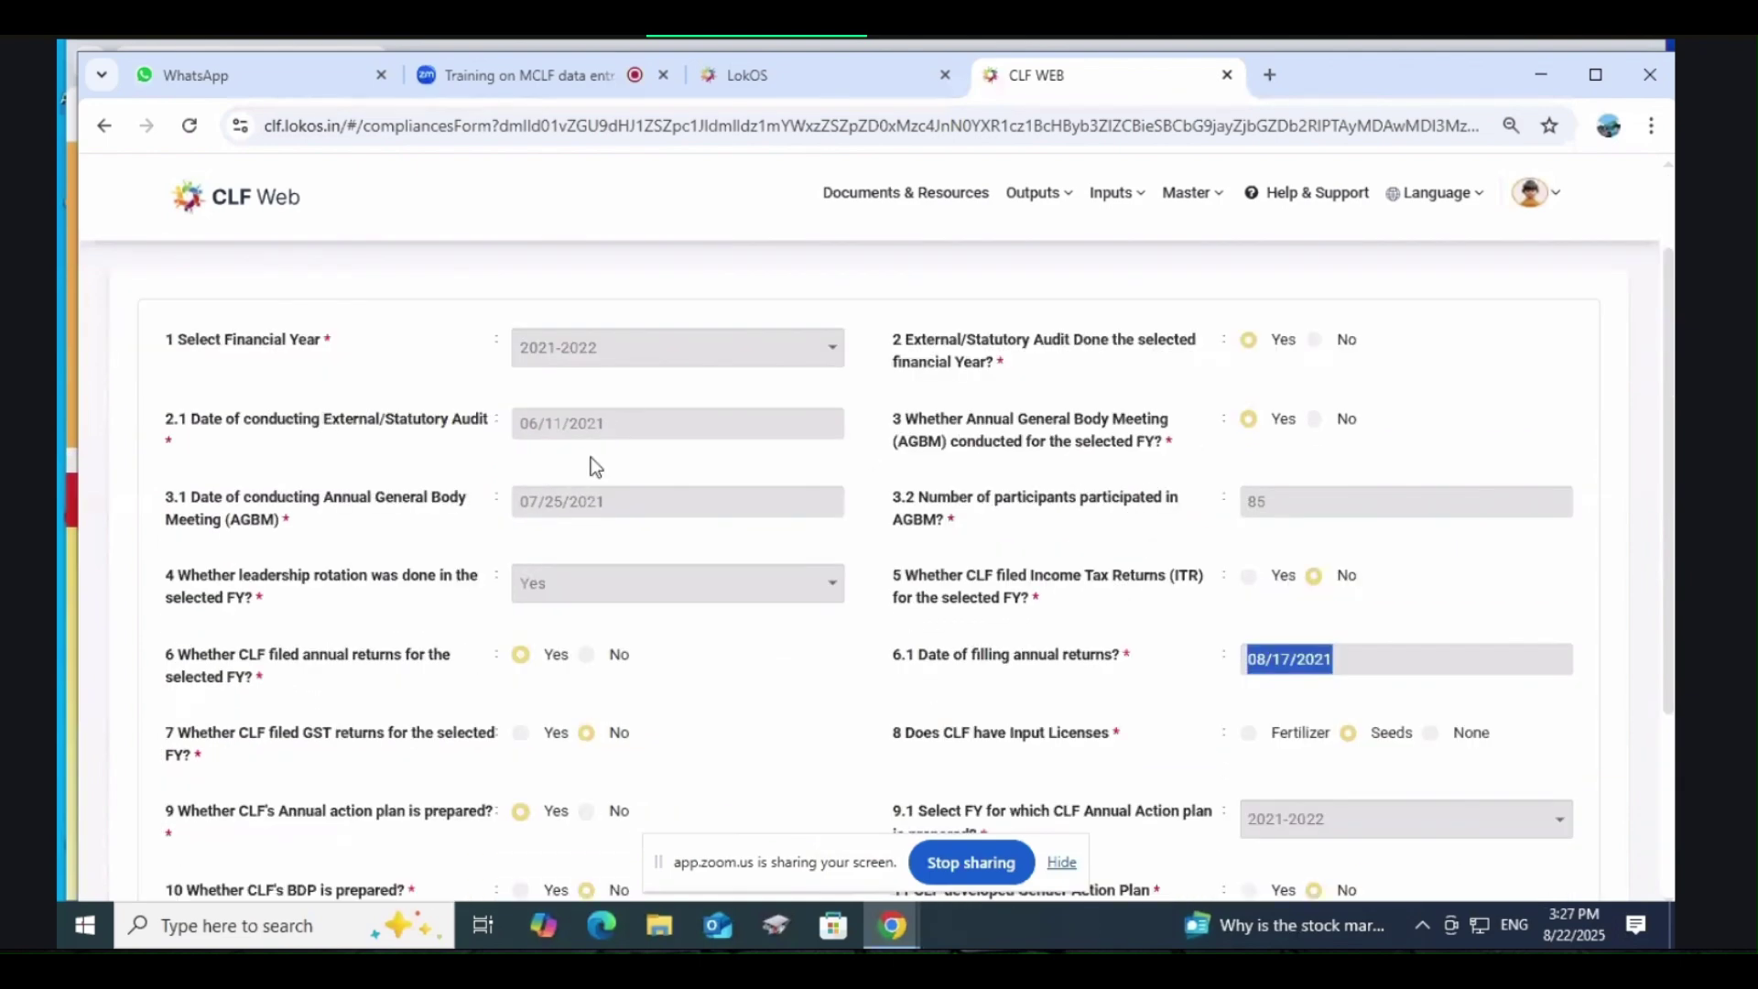
click(612, 422)
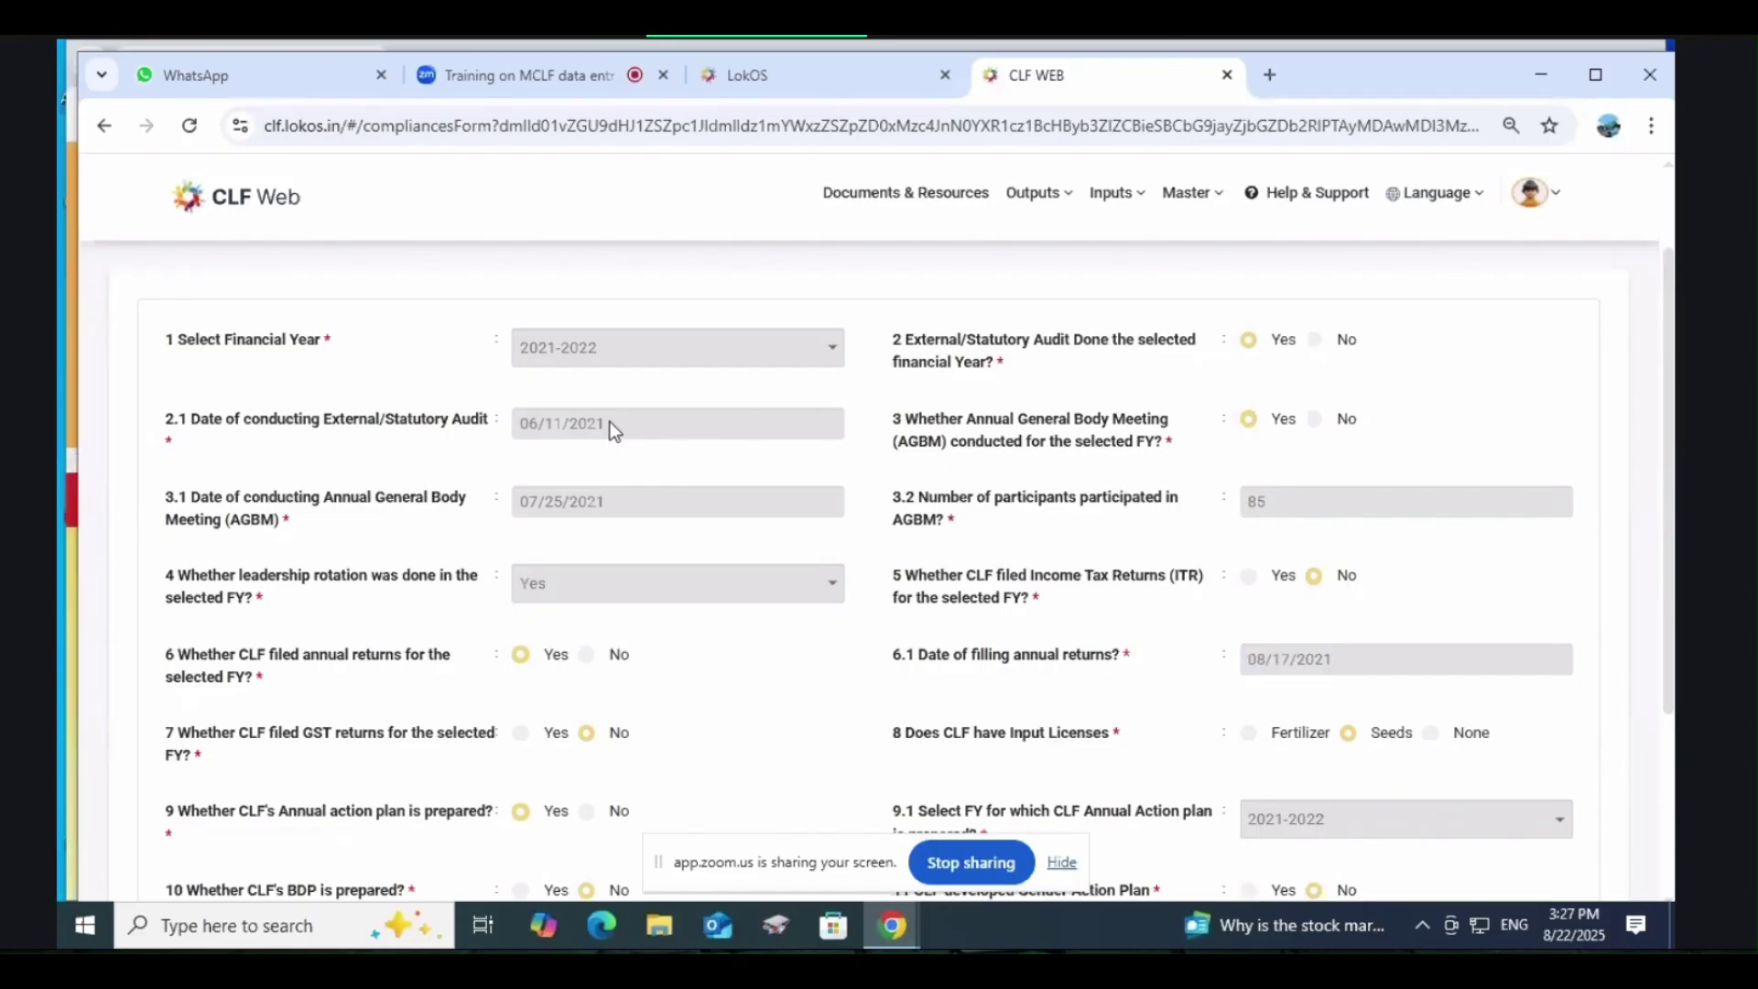
drag(531, 429, 519, 427)
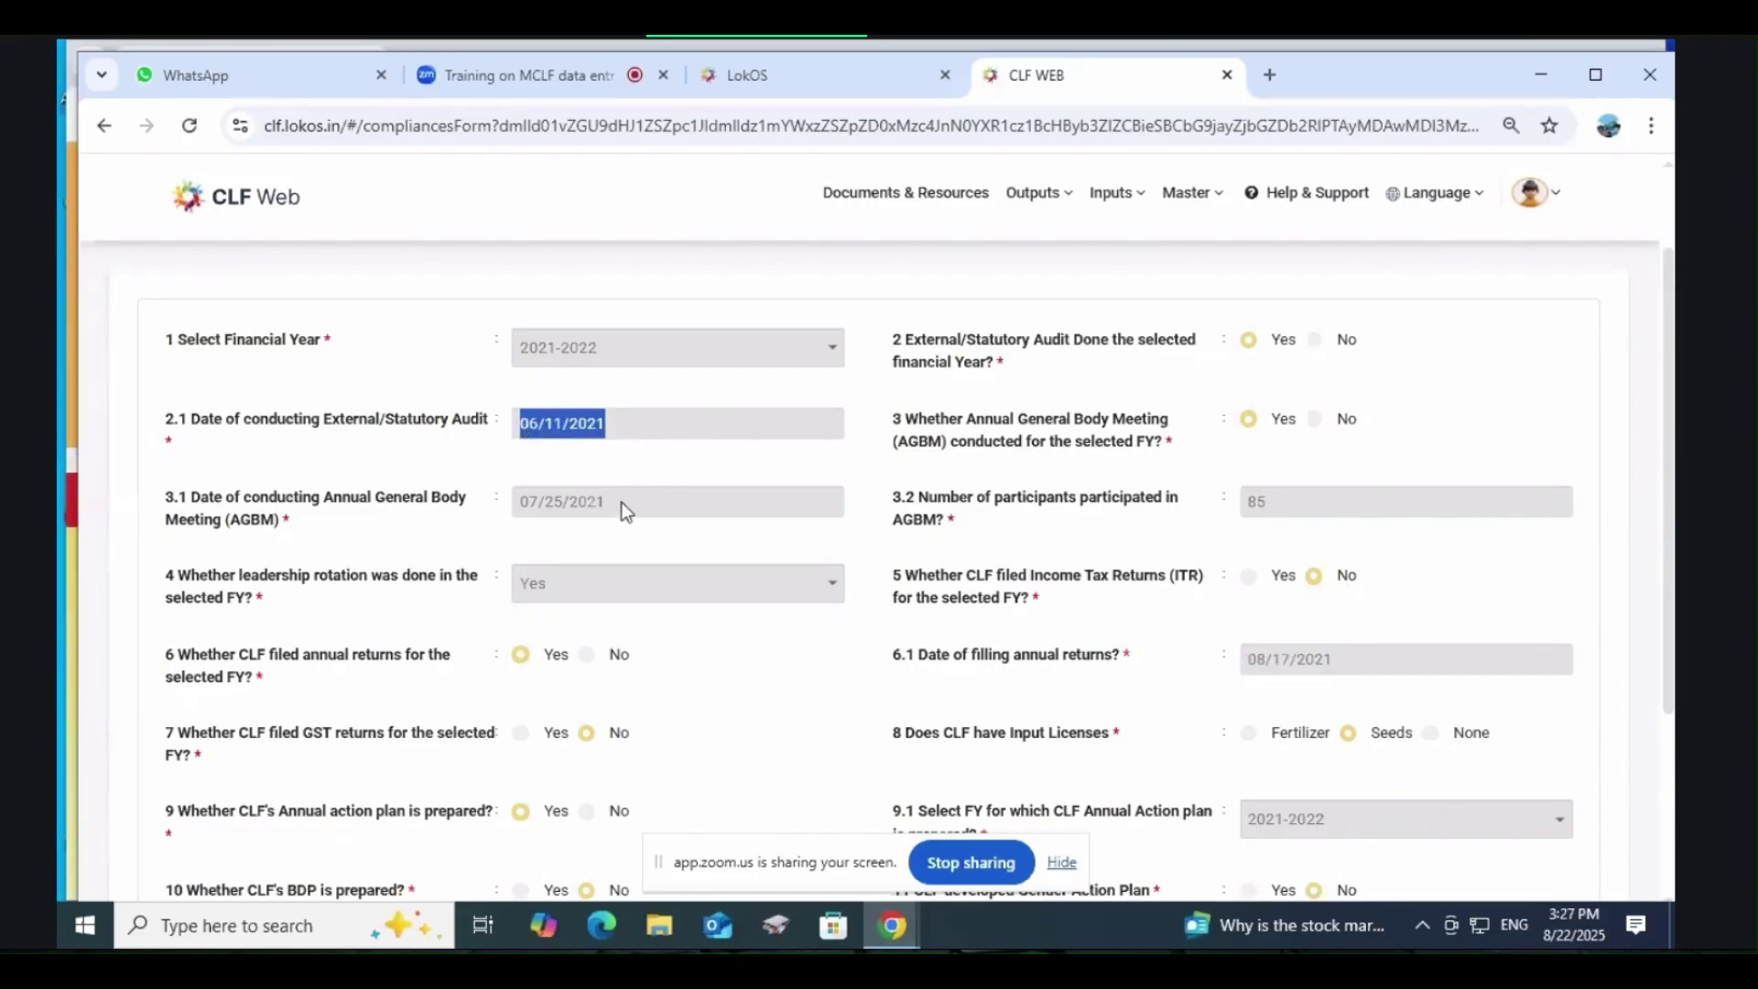
scroll(617, 494, down, 3)
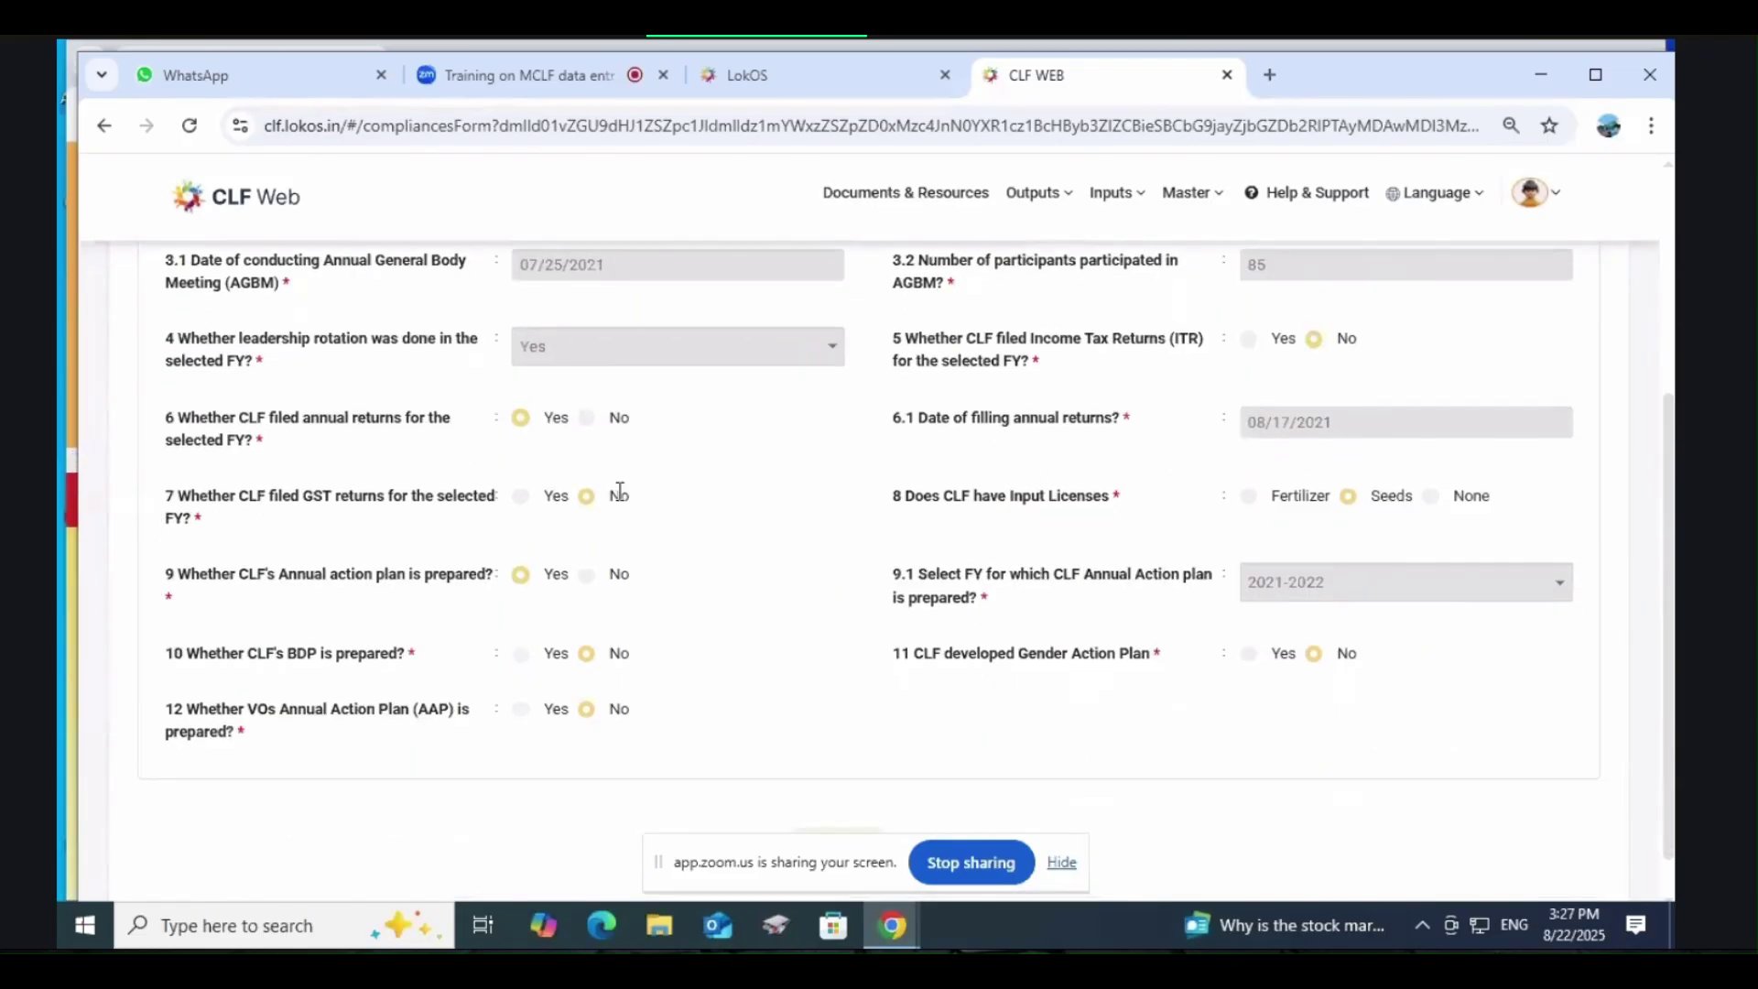
scroll(617, 495, down, 1)
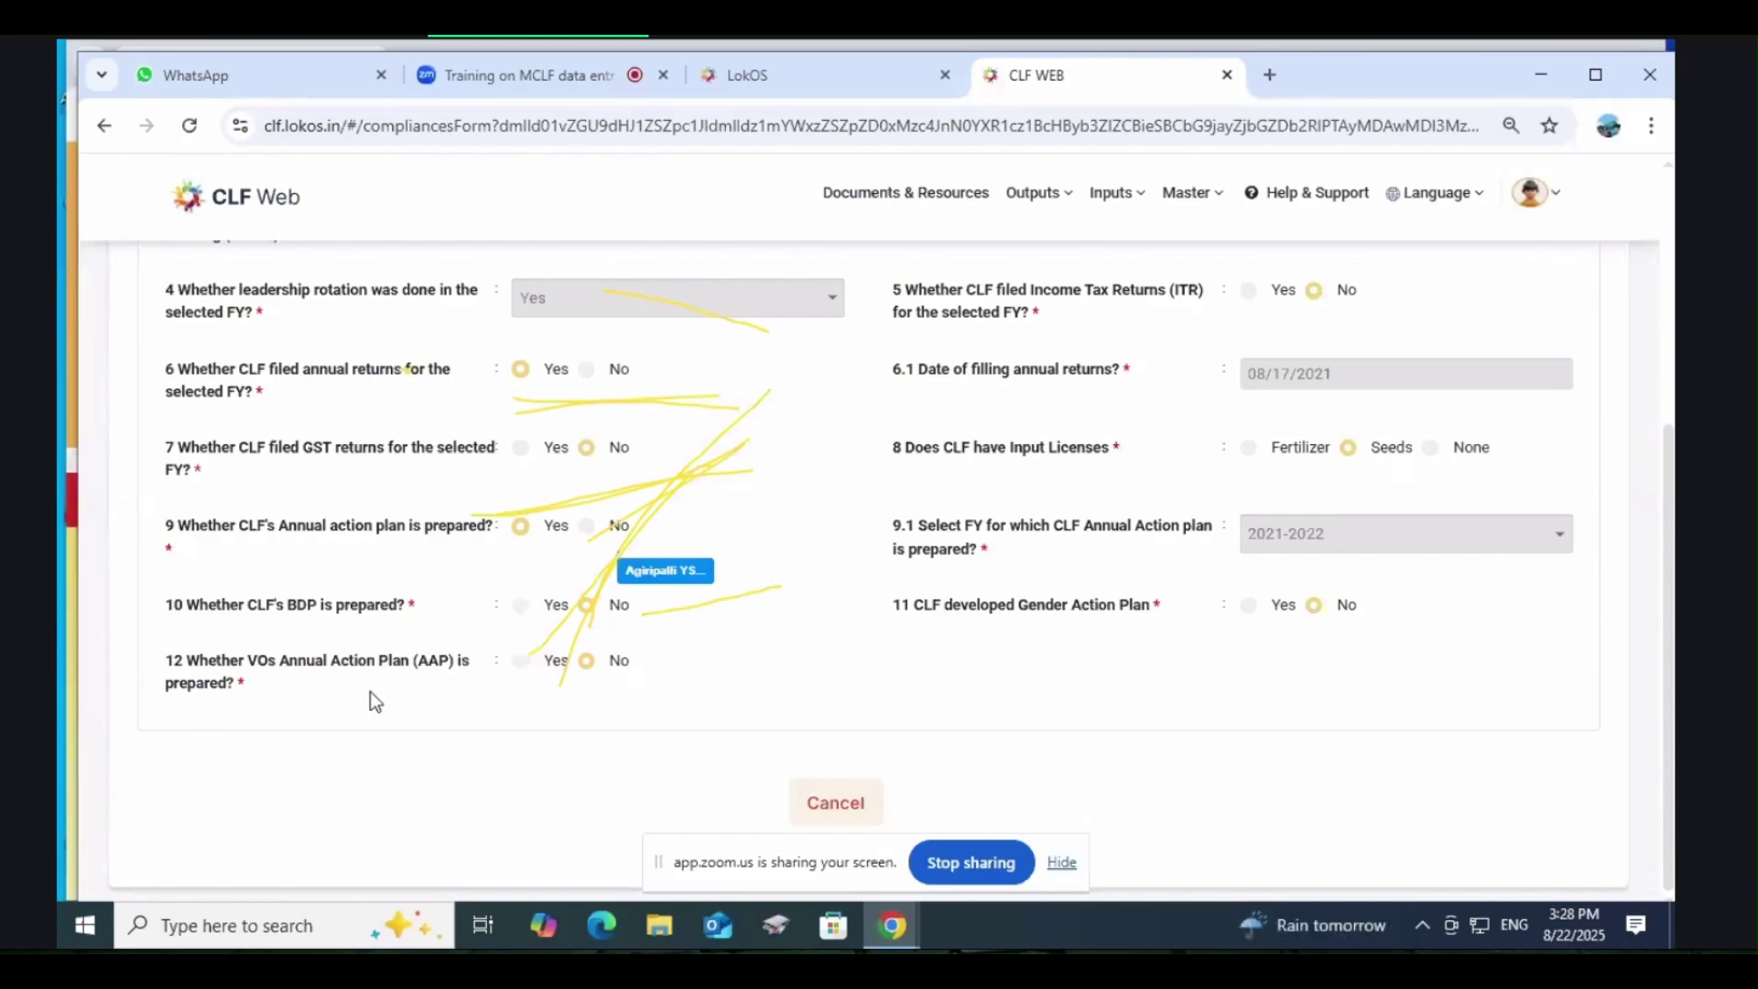
Step: Scroll the 2021-2022 Statutory Compliances form to check the audit and AGBM answers
scroll(370, 692, up, 3)
scroll(370, 691, down, 3)
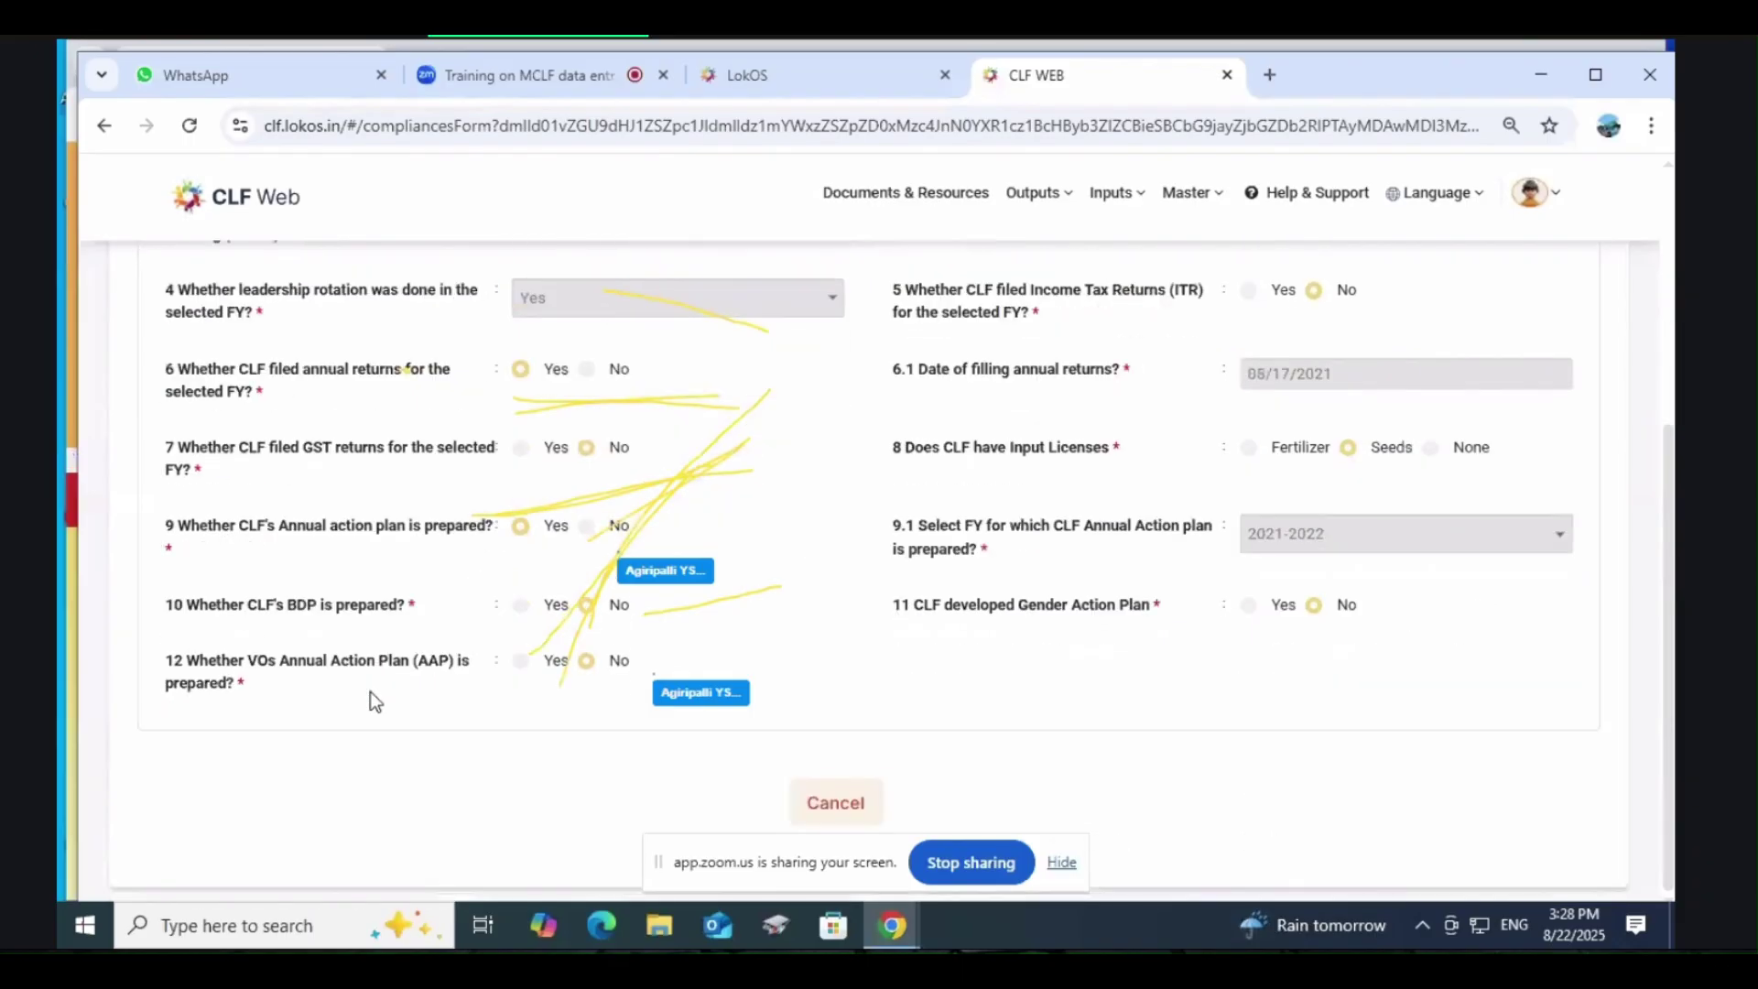
scroll(370, 690, up, 4)
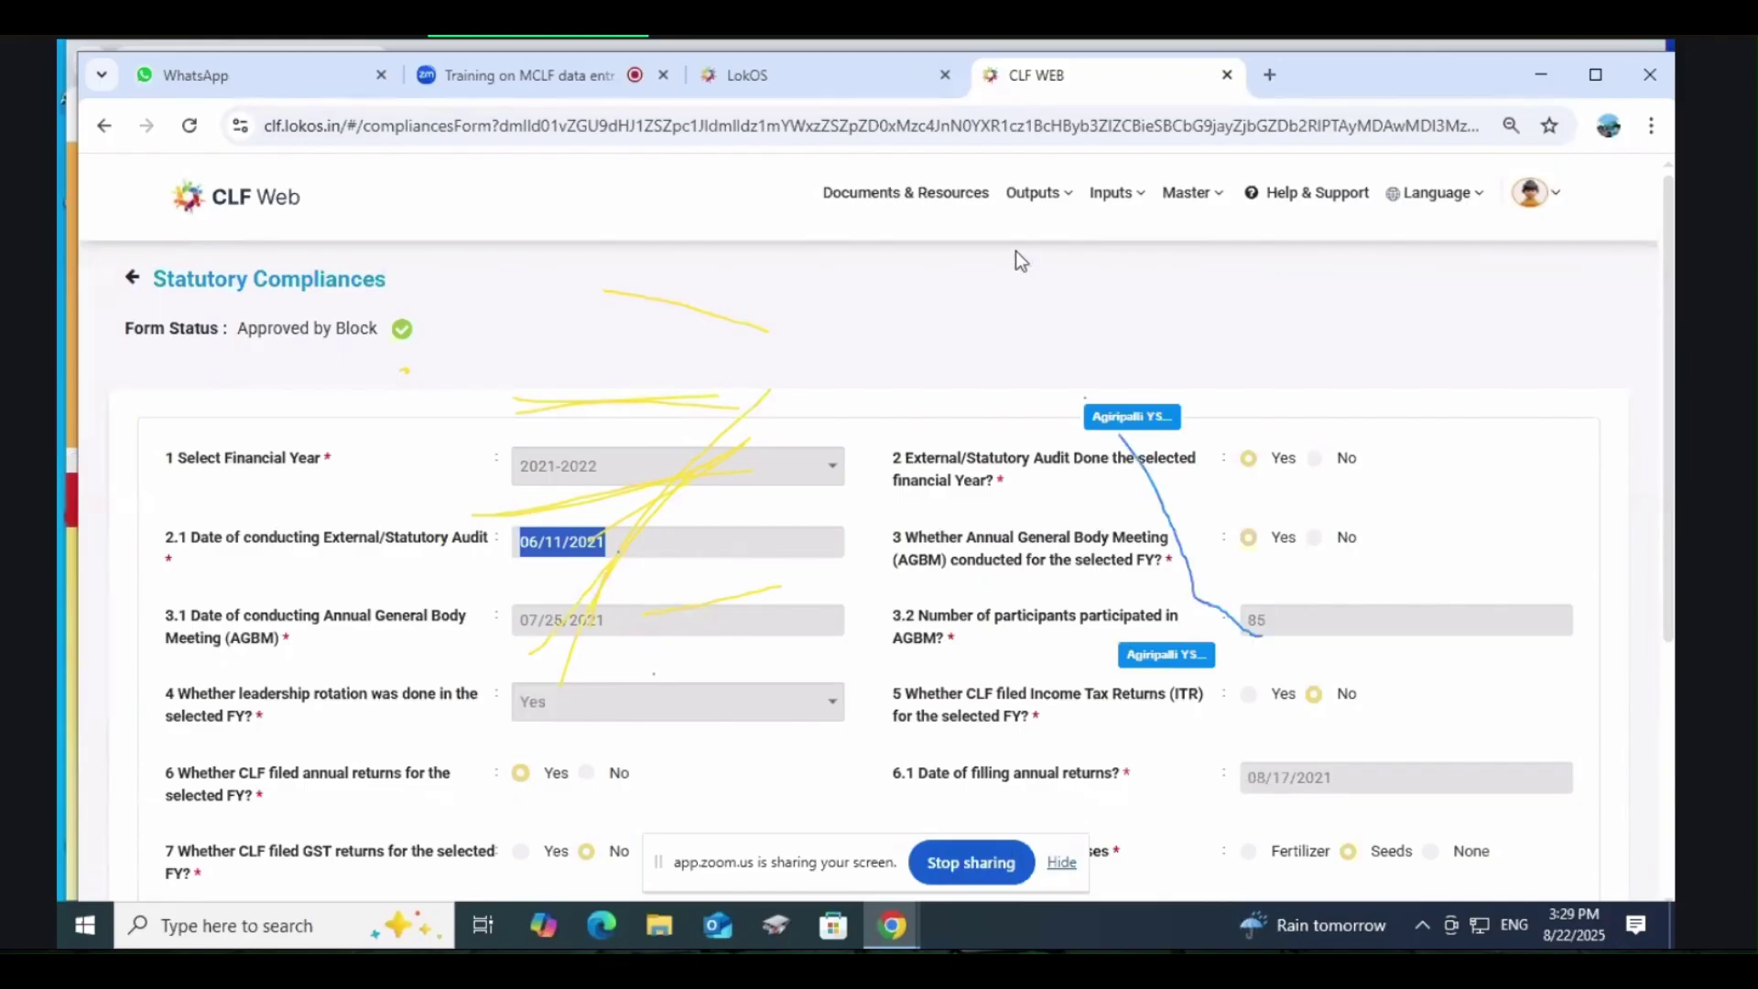
Step: Switch to the Internal Control tab and open the 2021-2022 Q1 record in row 1
scroll(810, 430, down, 3)
scroll(810, 431, up, 3)
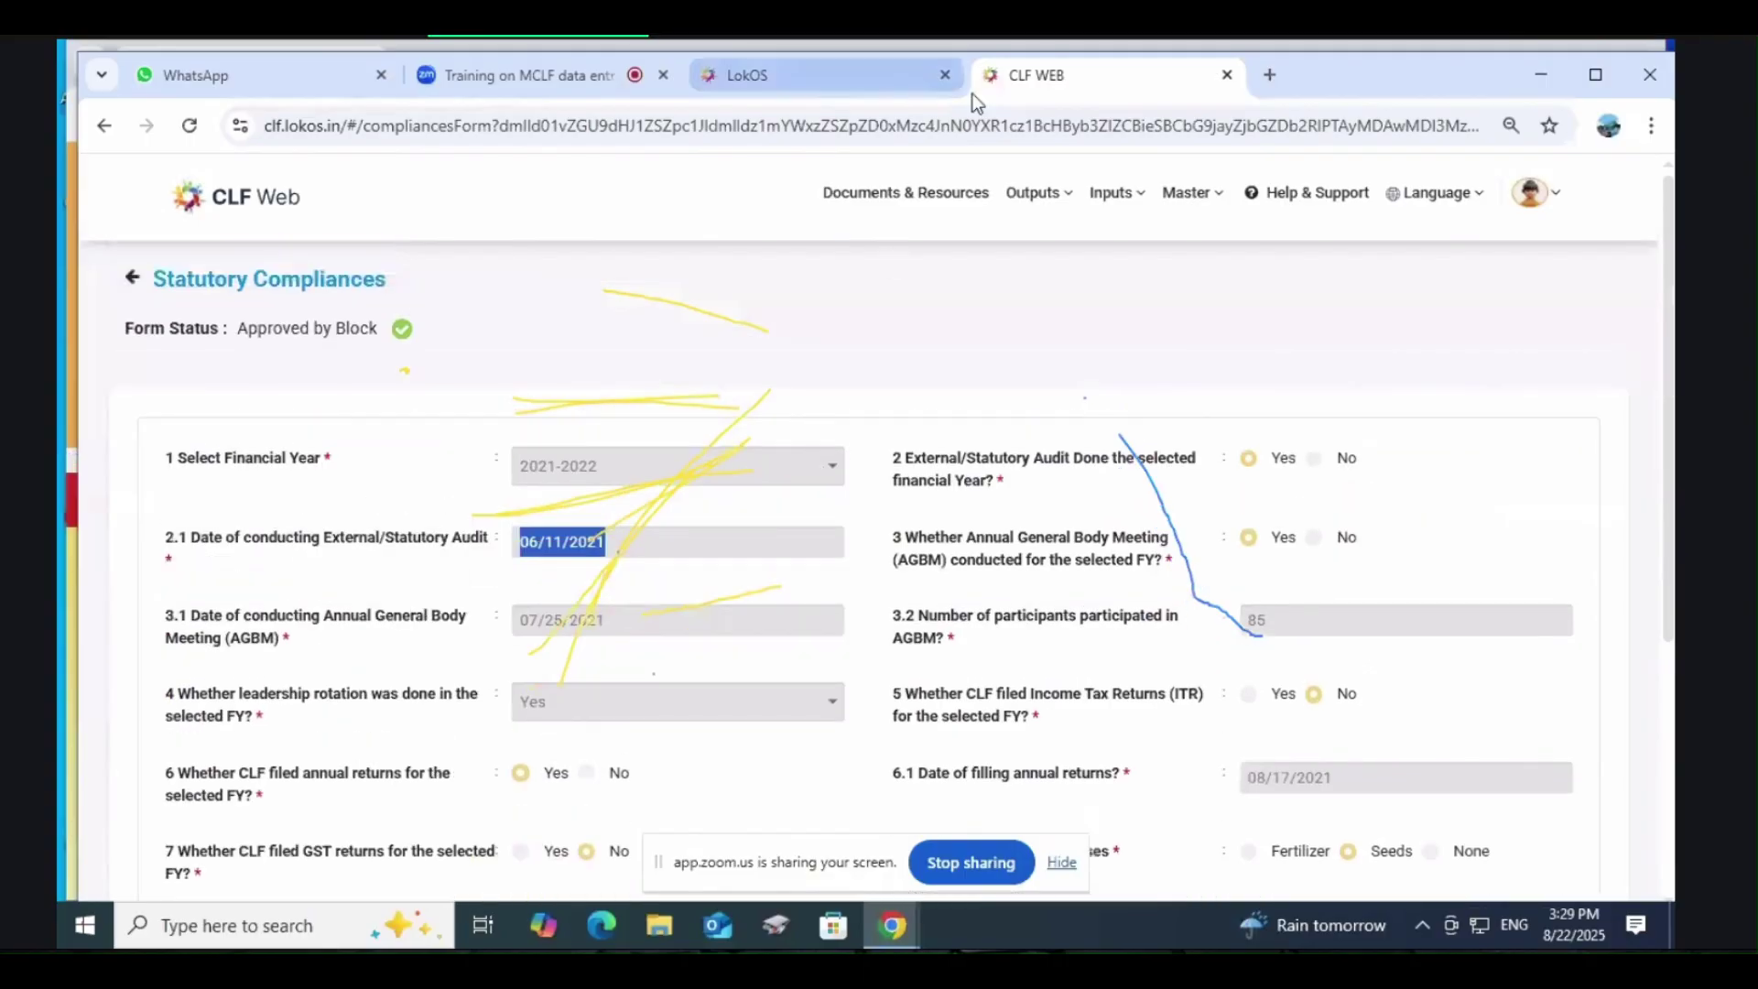
mouse_move(1117, 203)
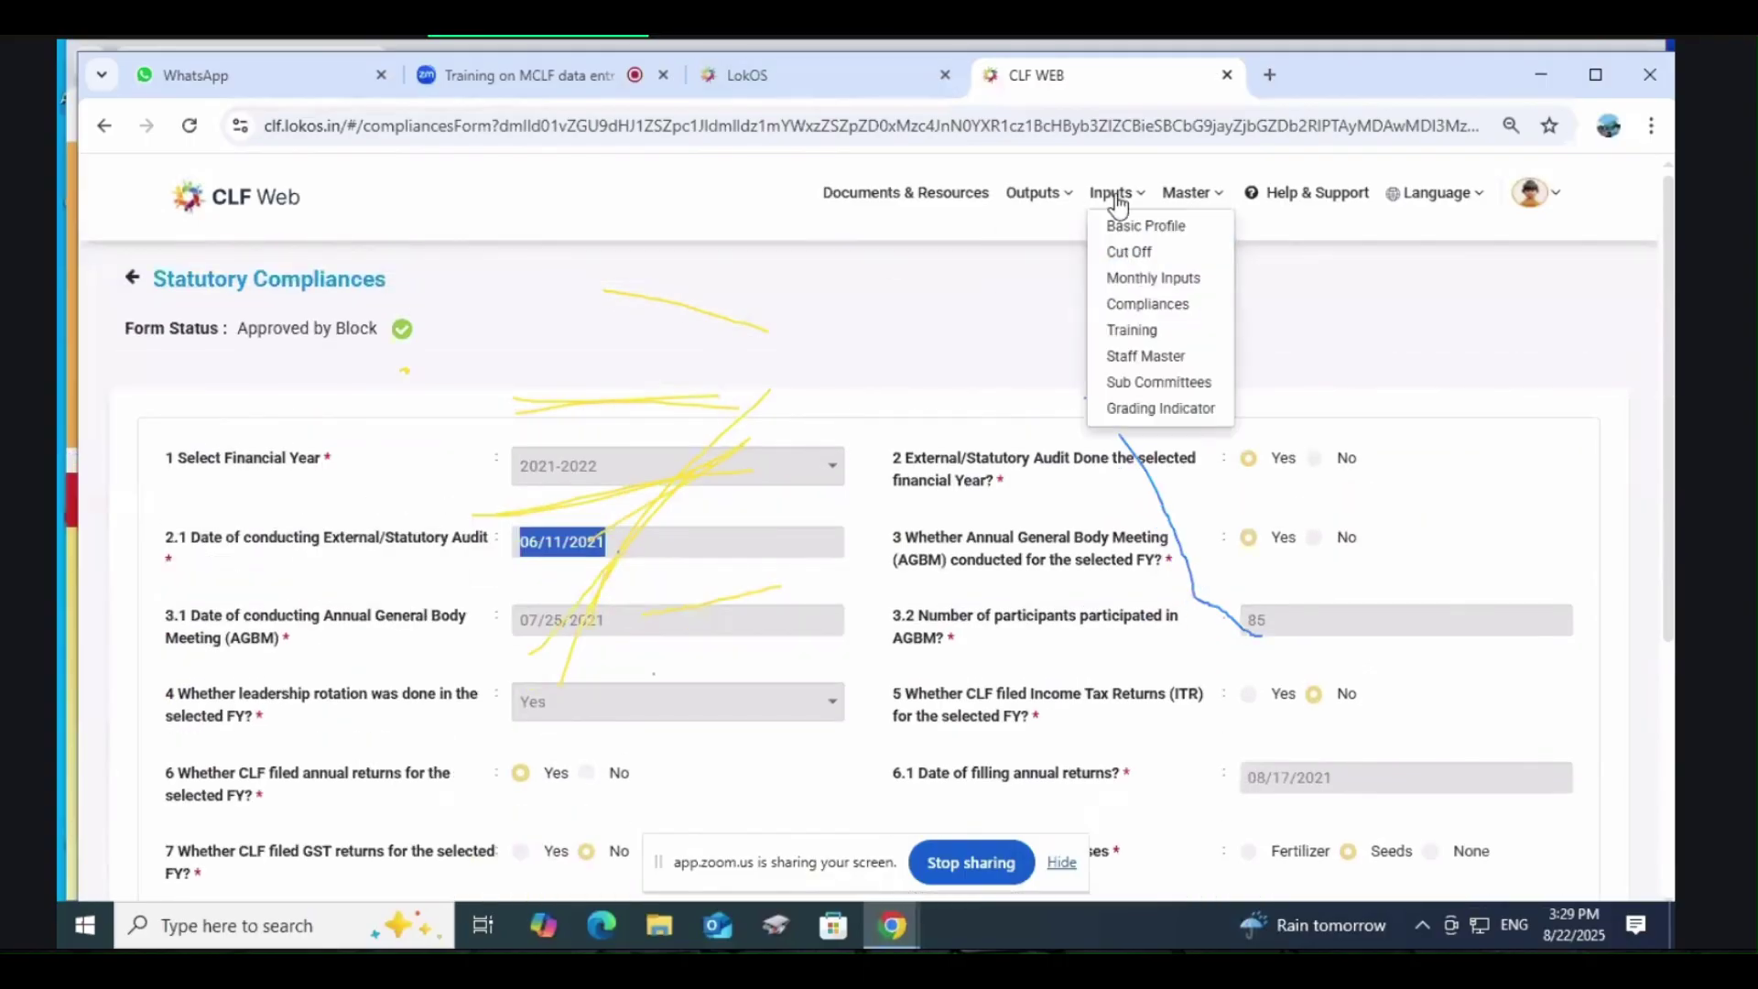
click(1156, 303)
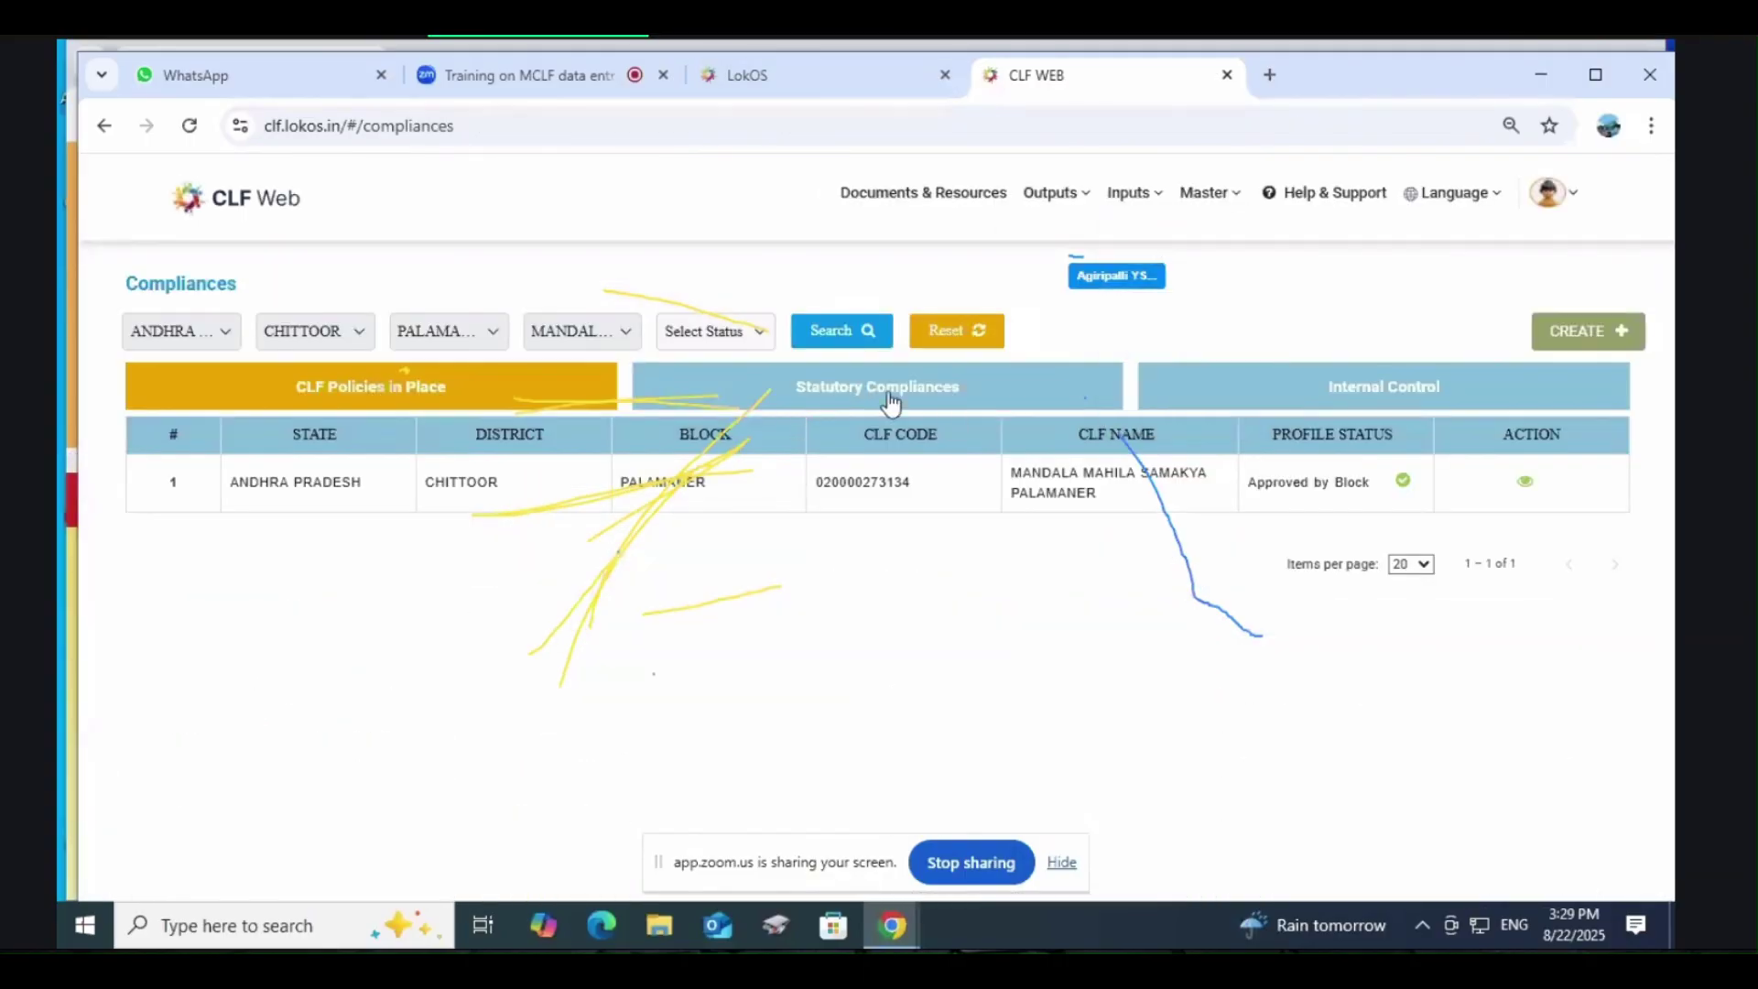
click(889, 395)
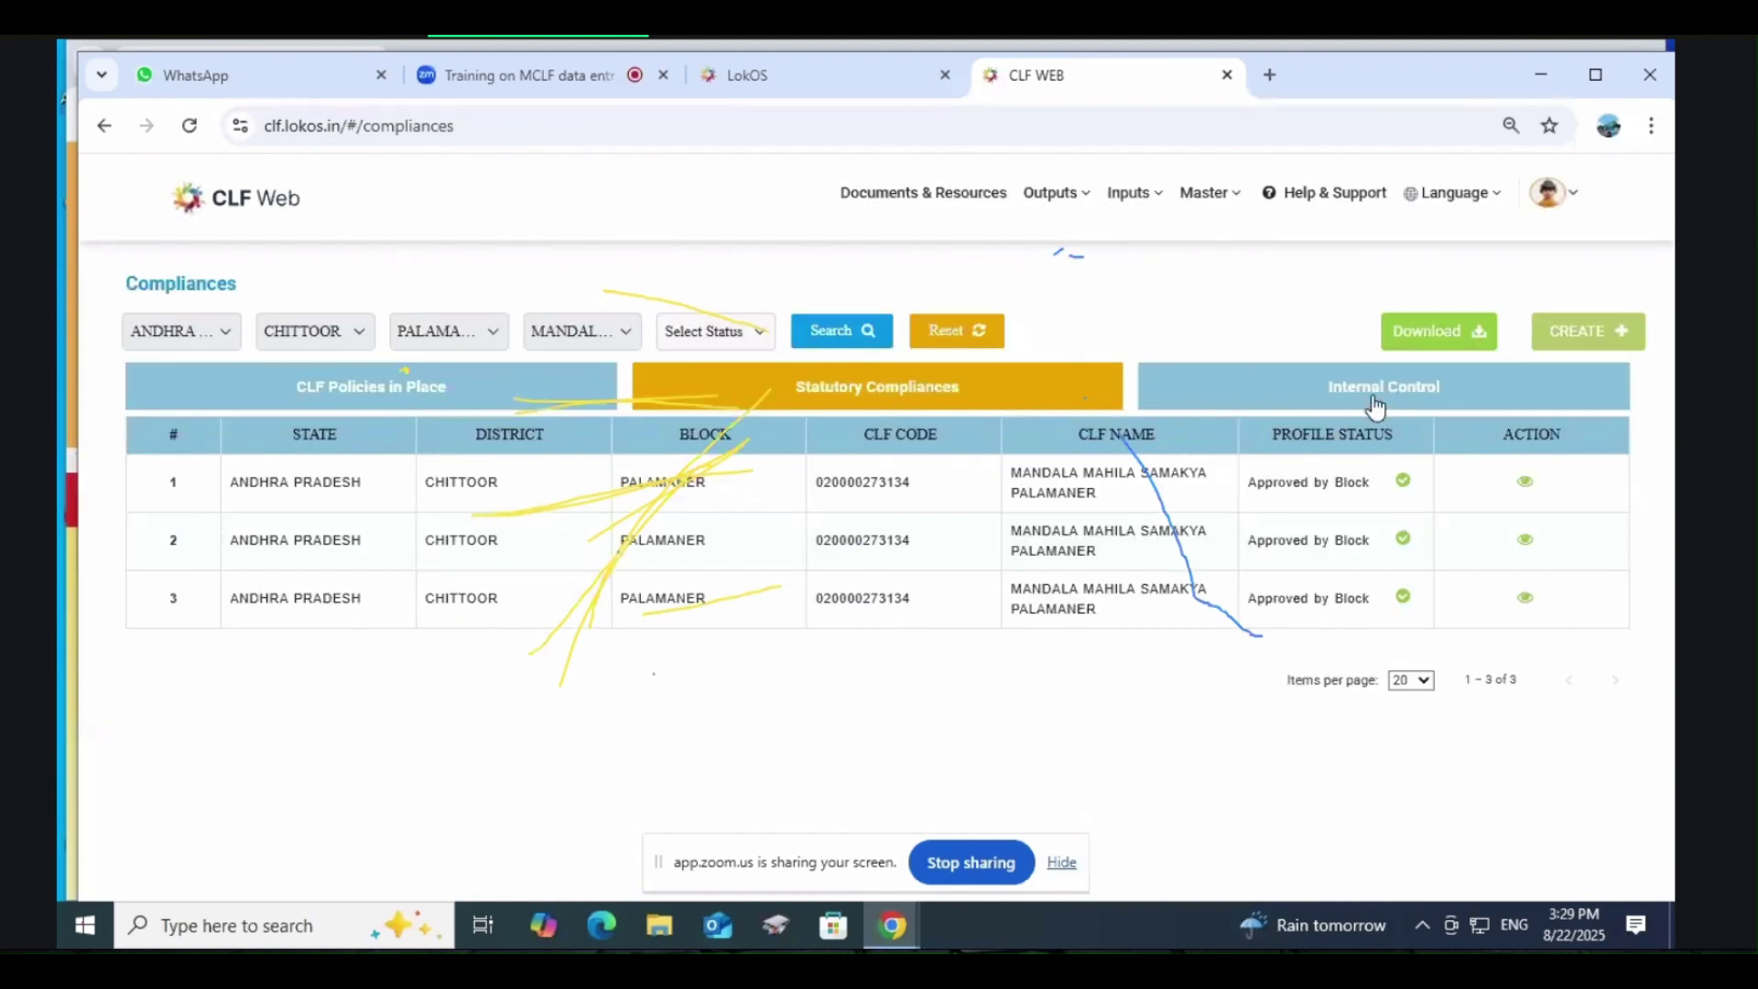
click(1377, 394)
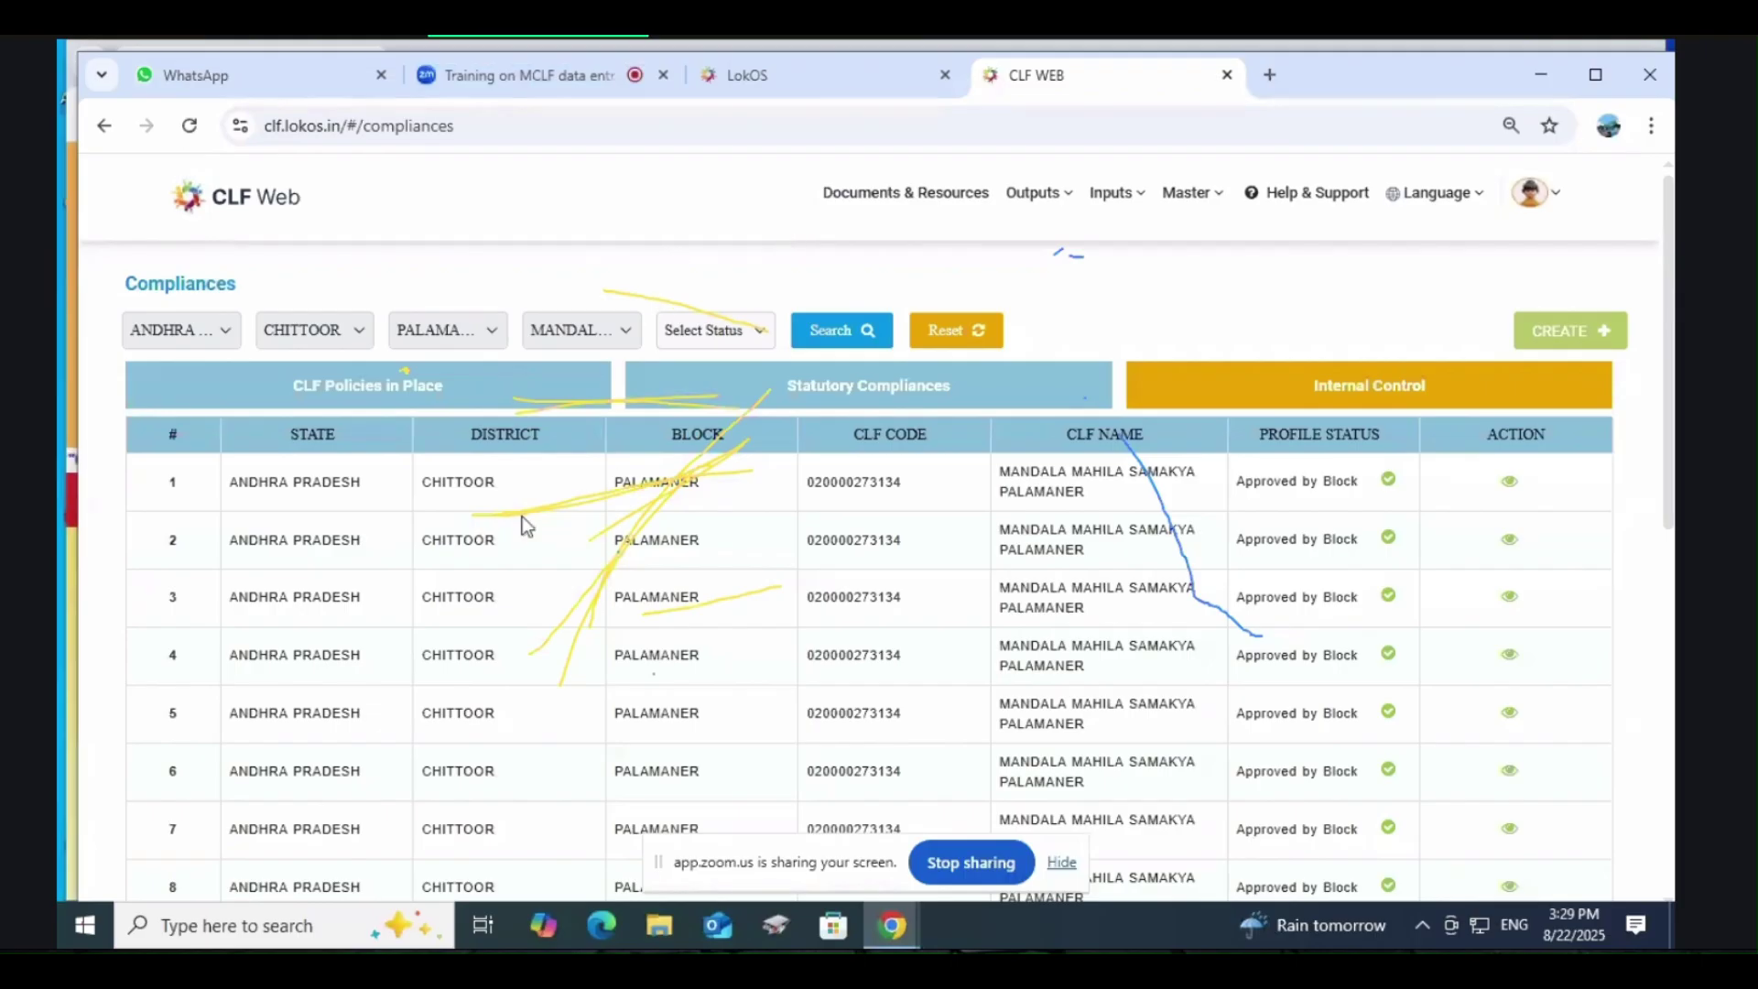
click(1509, 482)
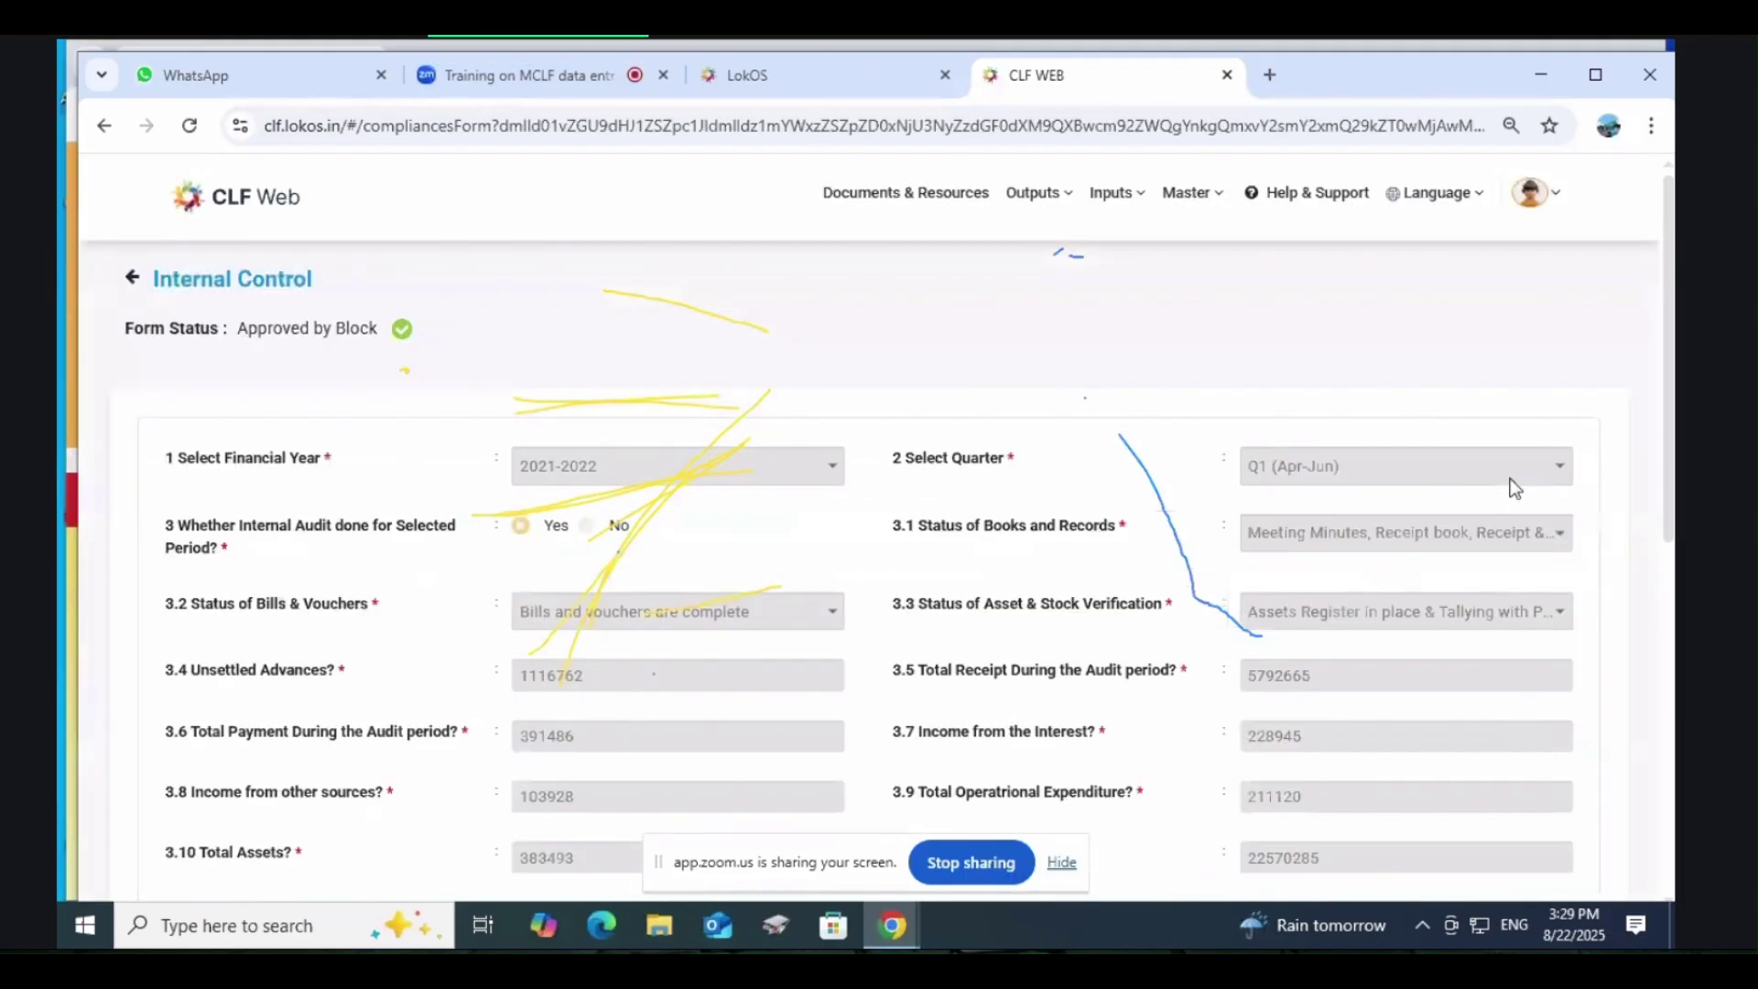
click(1113, 192)
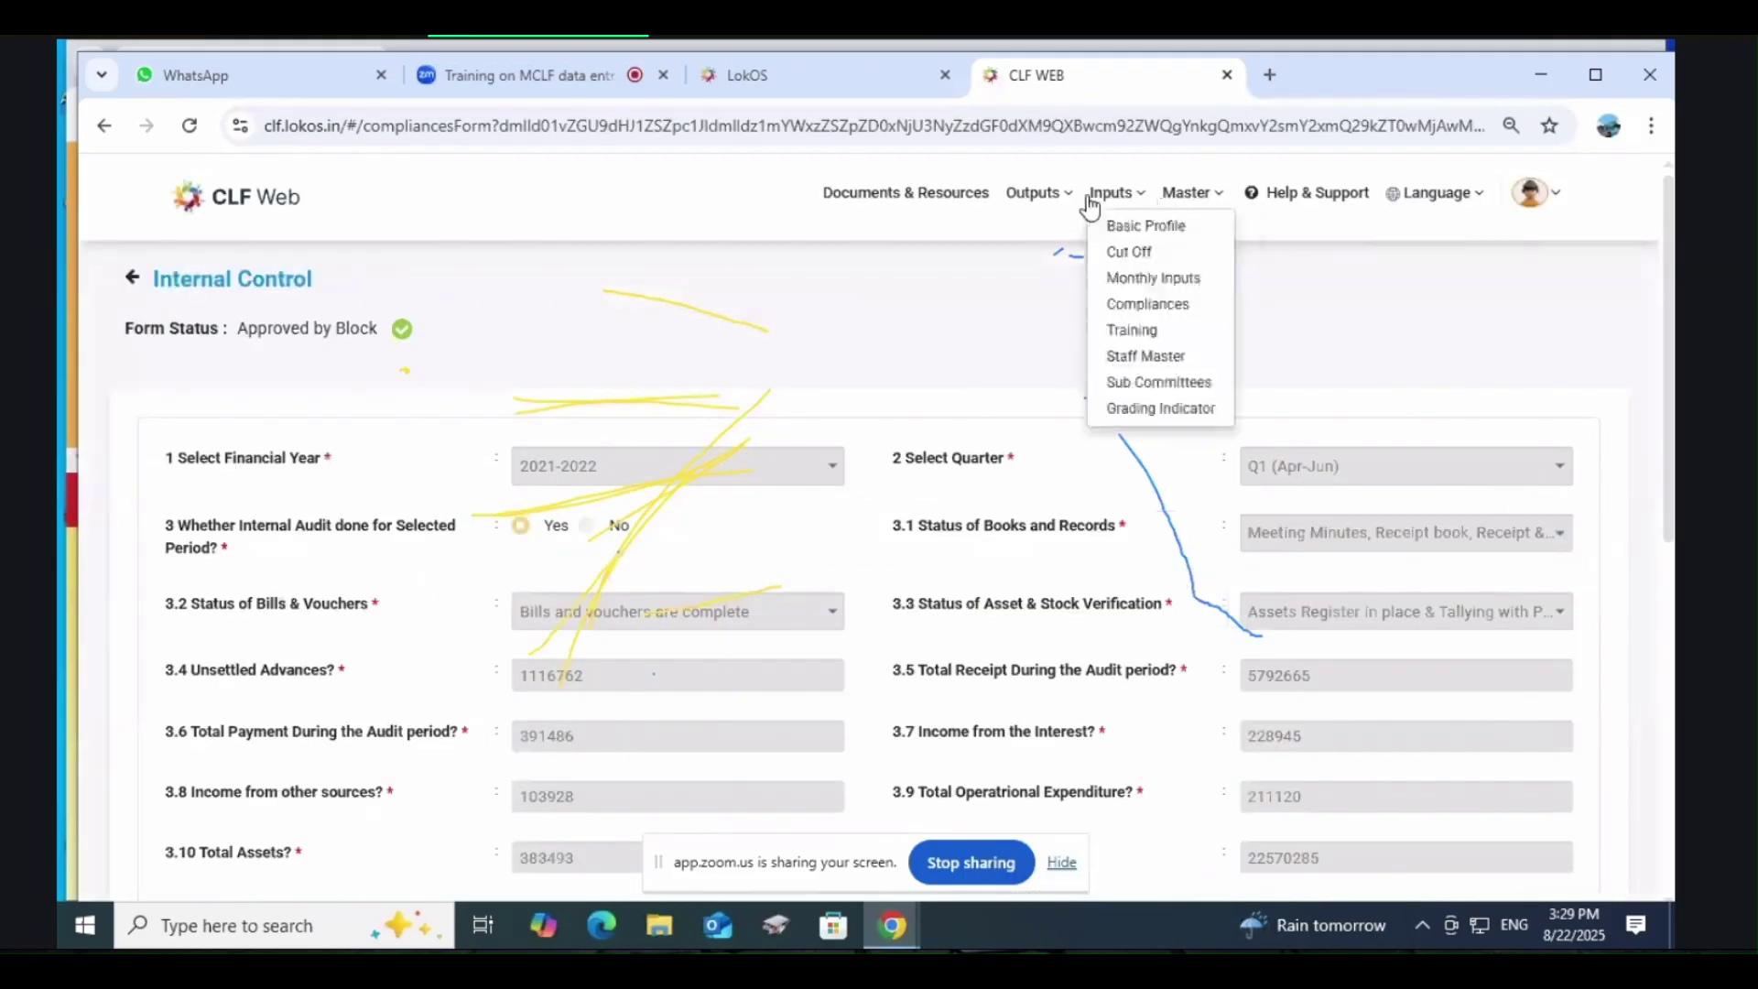
Step: Reopen the first Internal Control record from the Compliances list
click(1150, 303)
click(1377, 394)
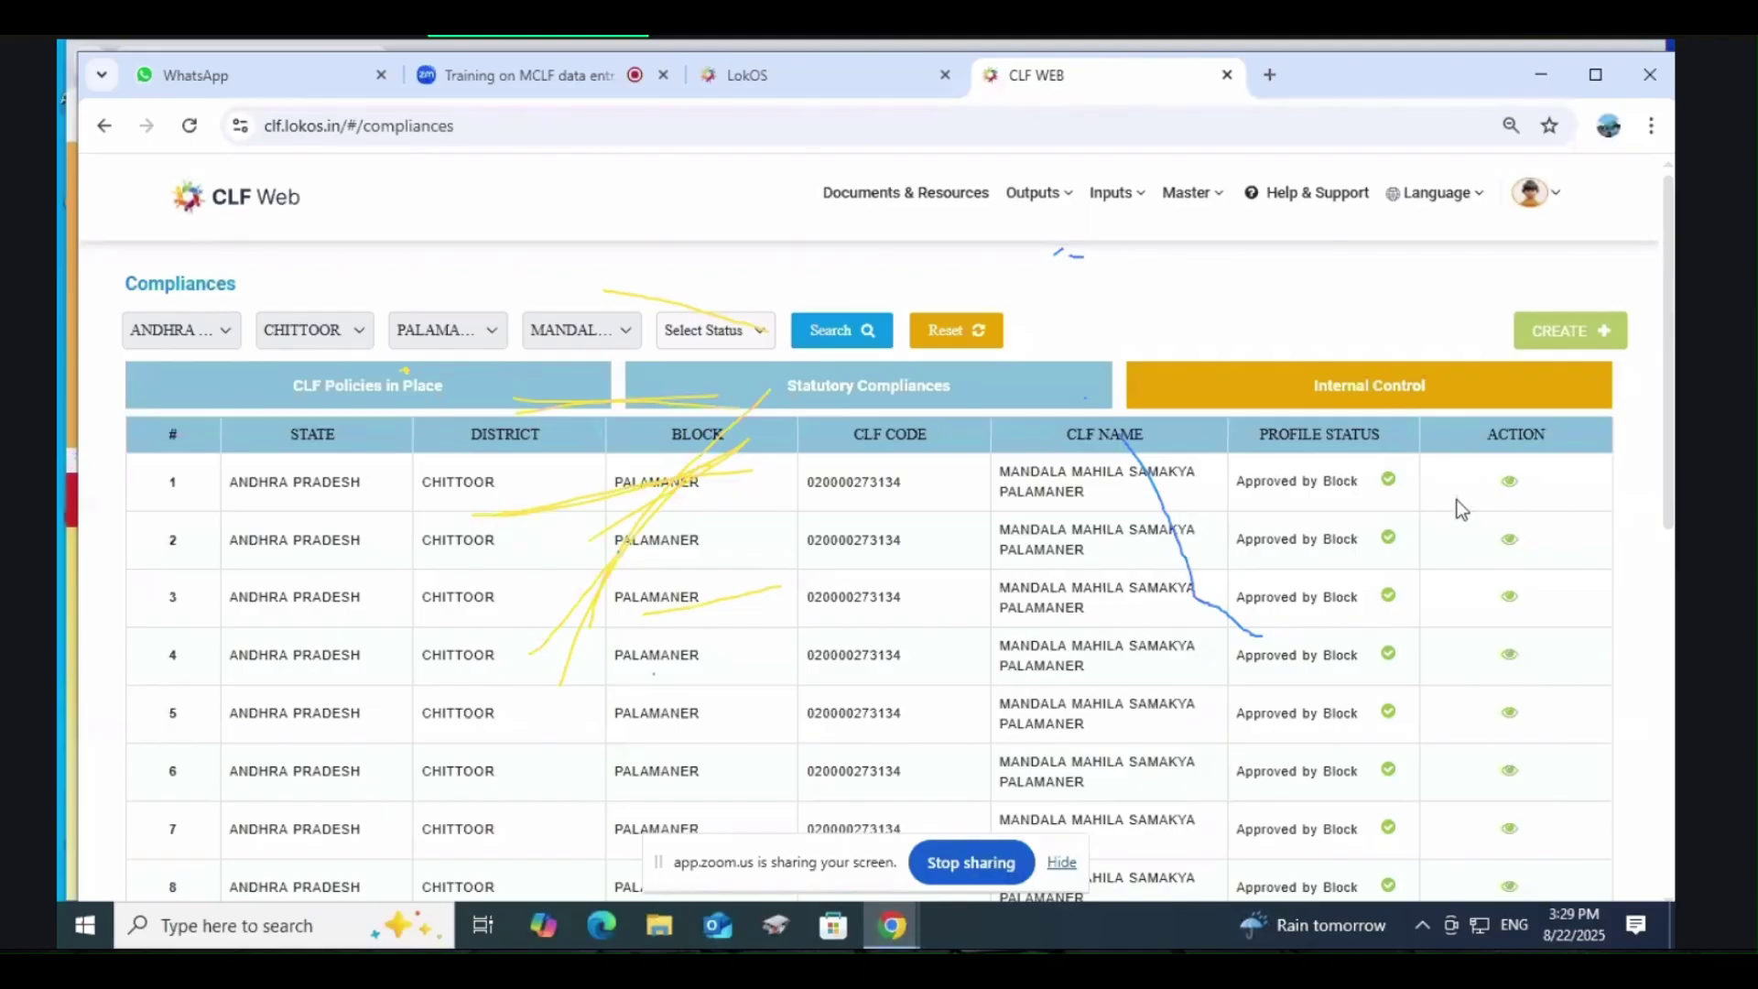
click(1511, 486)
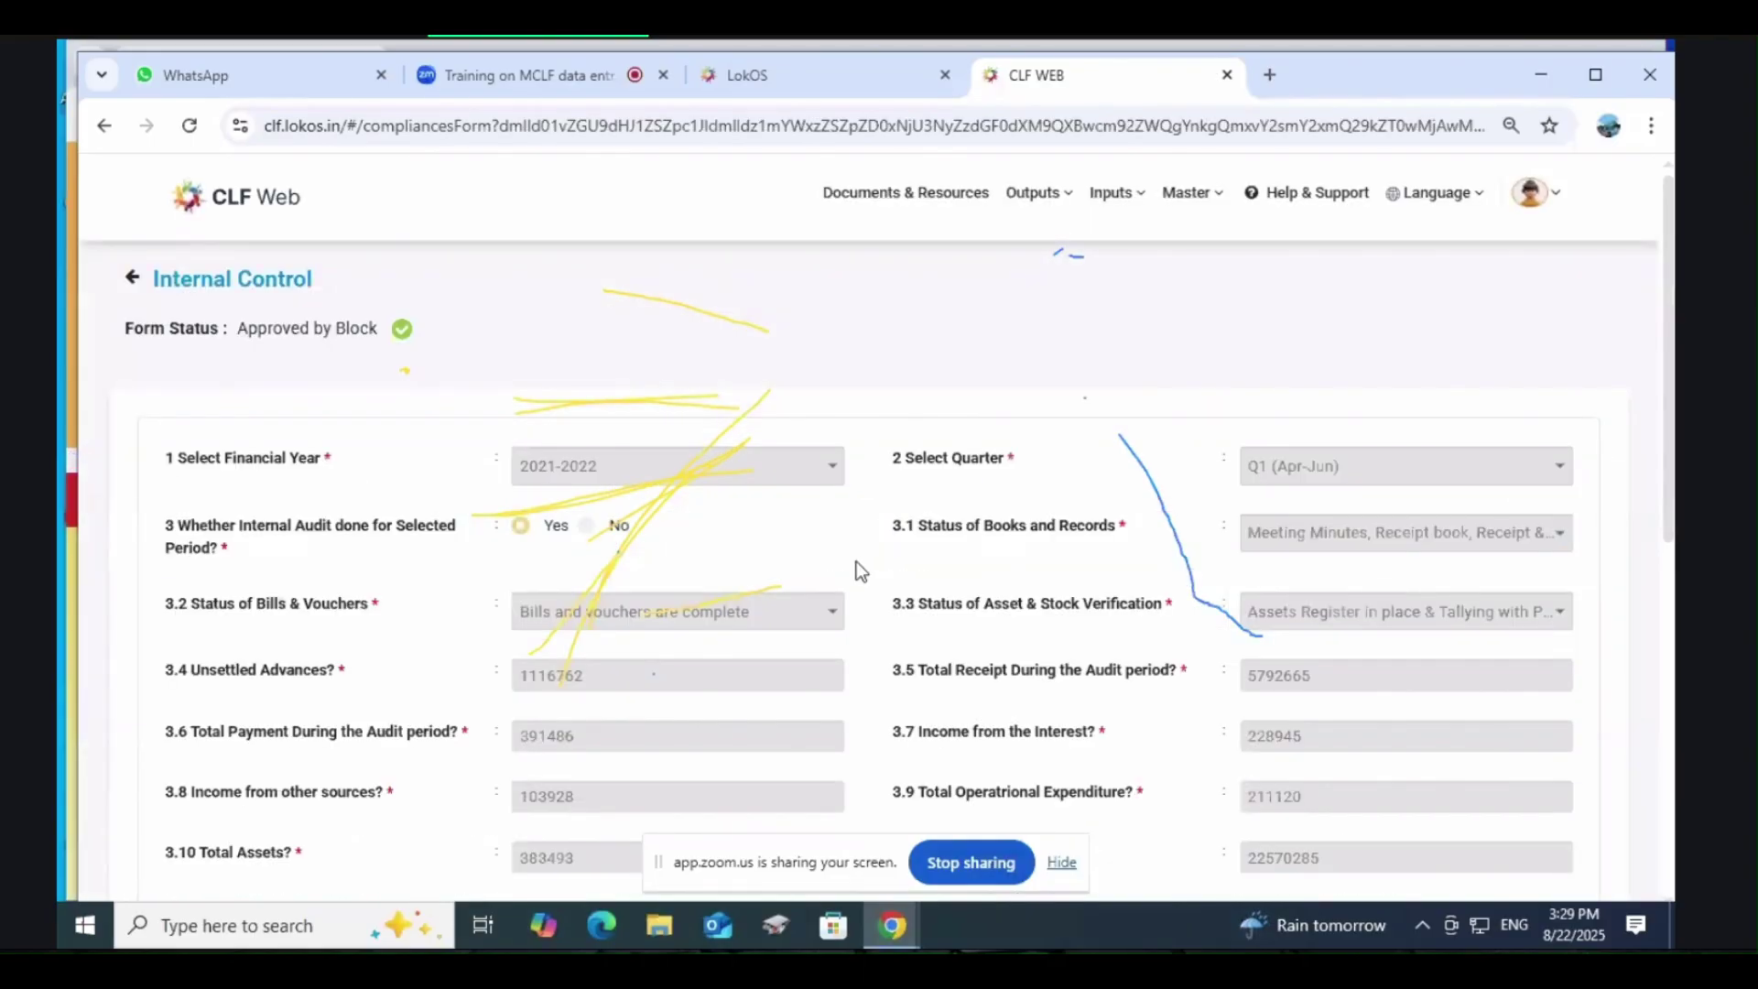
Step: Review the Q1 answers (receipts 5792665, assets 383493, liabilities 22570285), then open the account menu
scroll(856, 562, down, 3)
scroll(855, 562, up, 3)
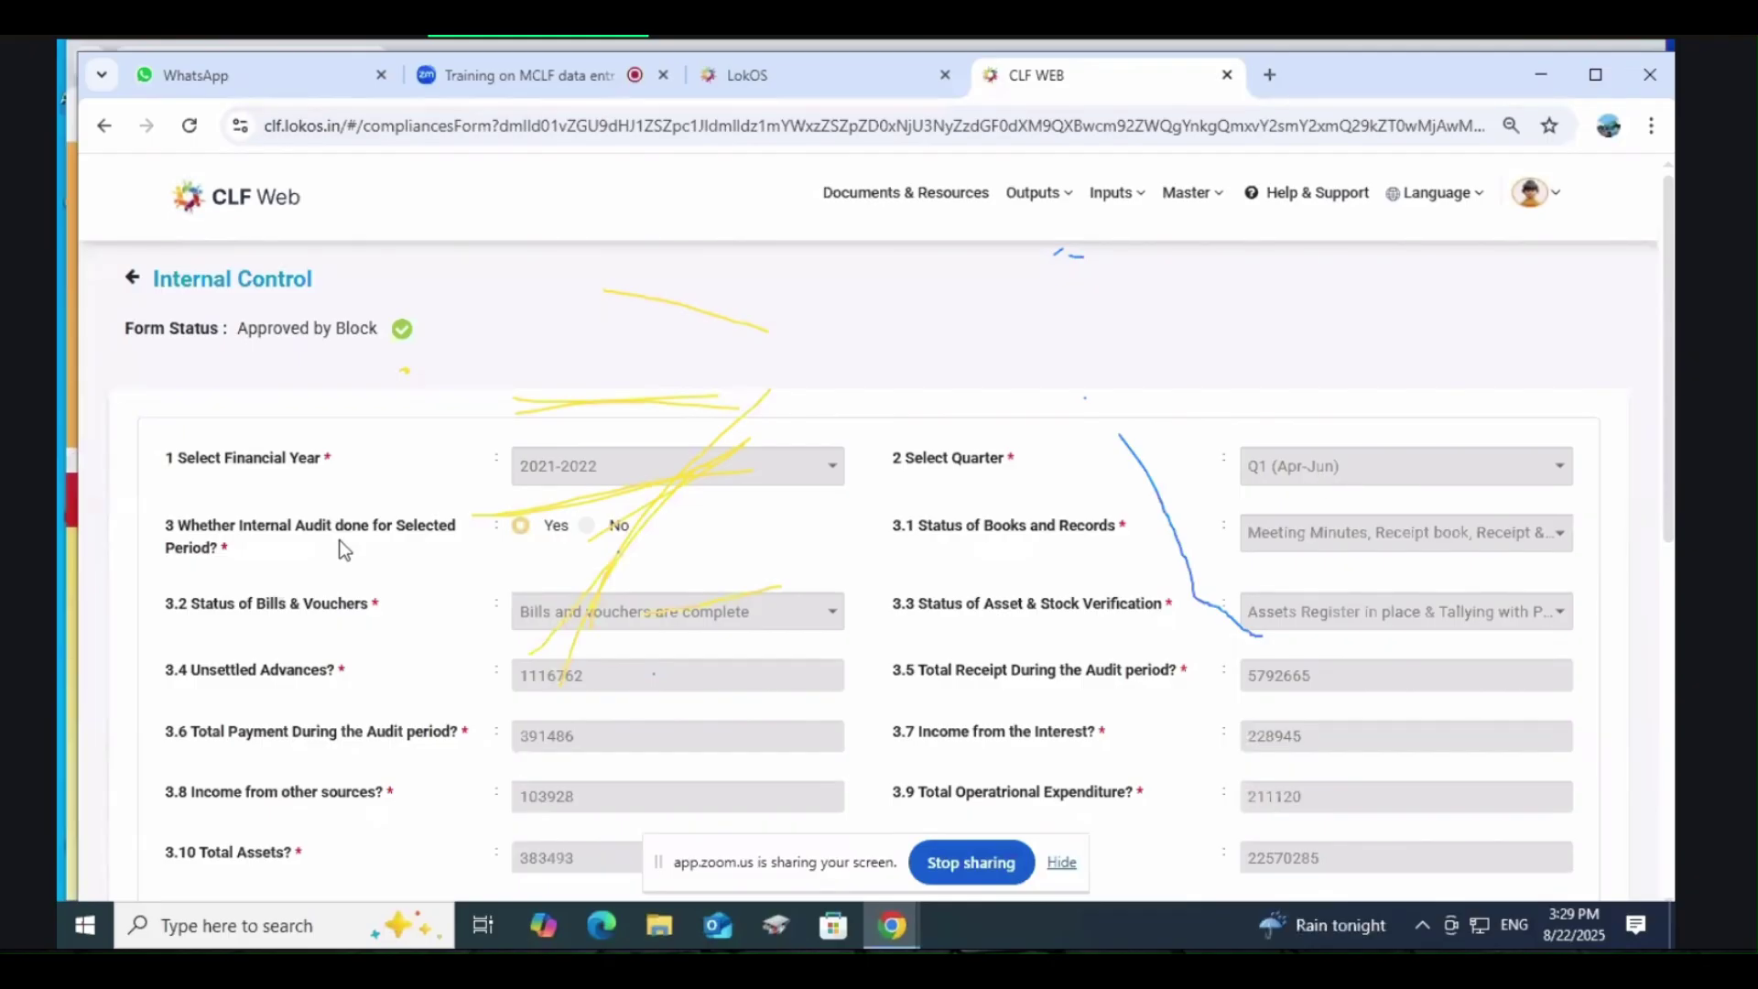
scroll(599, 514, down, 3)
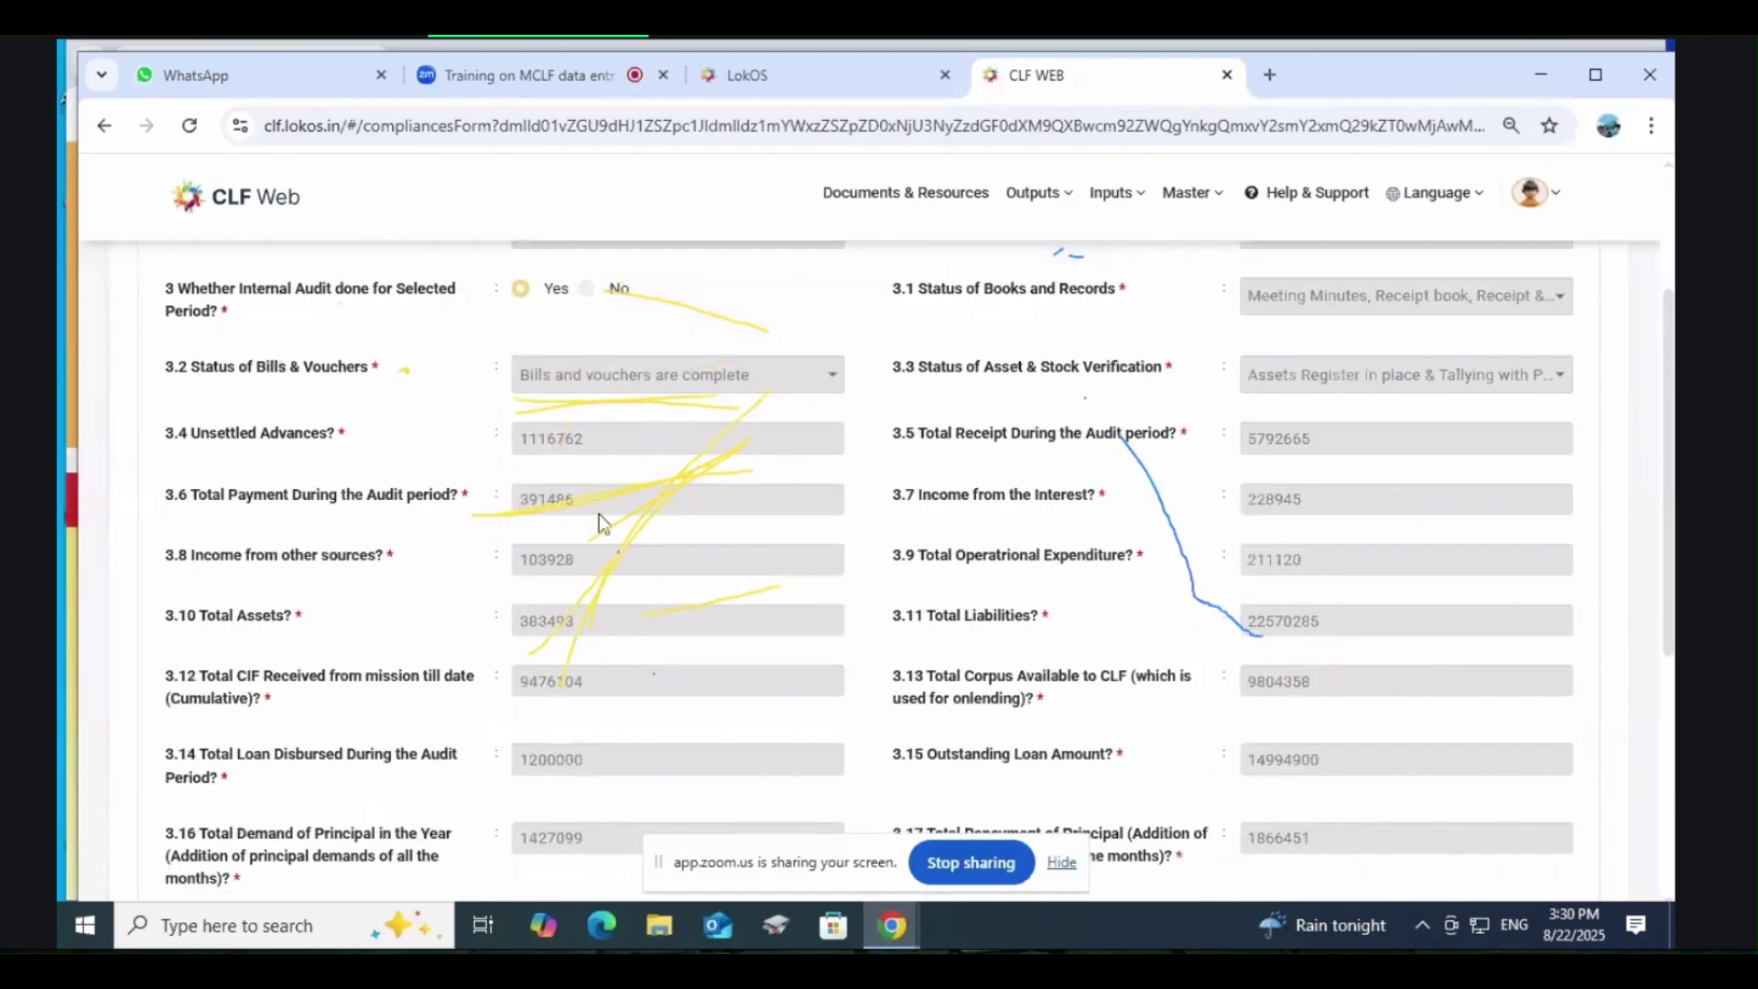
scroll(599, 514, up, 3)
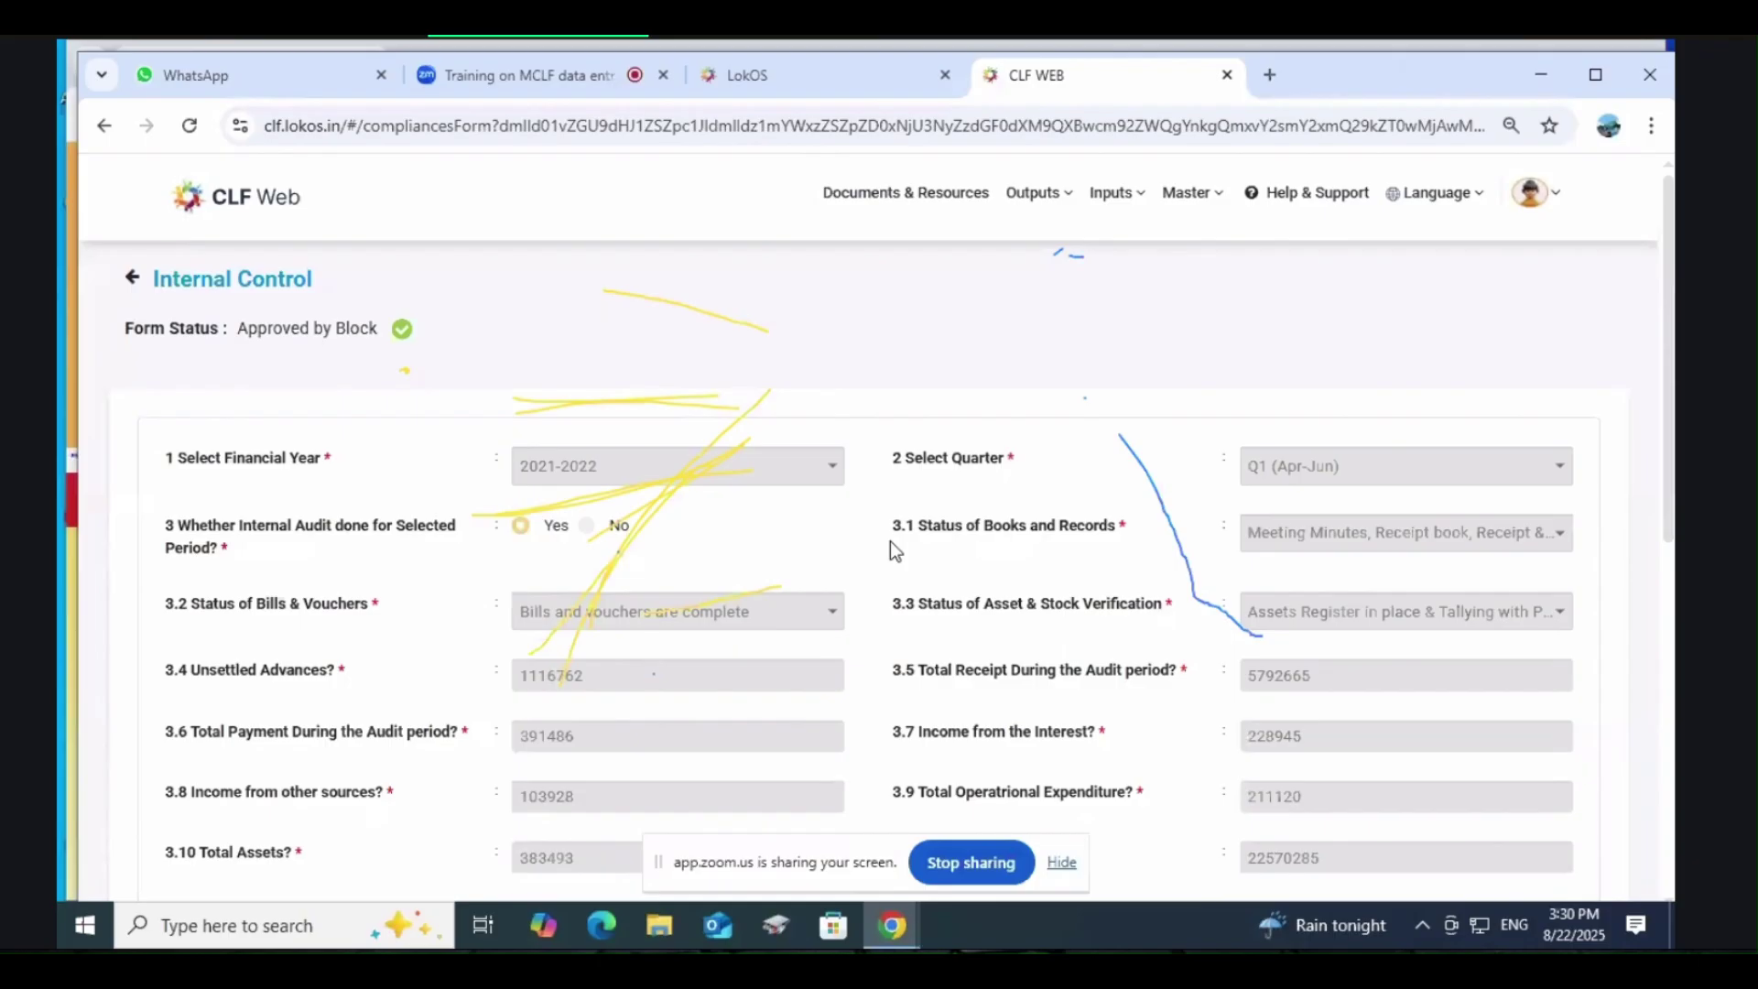
scroll(890, 541, down, 1)
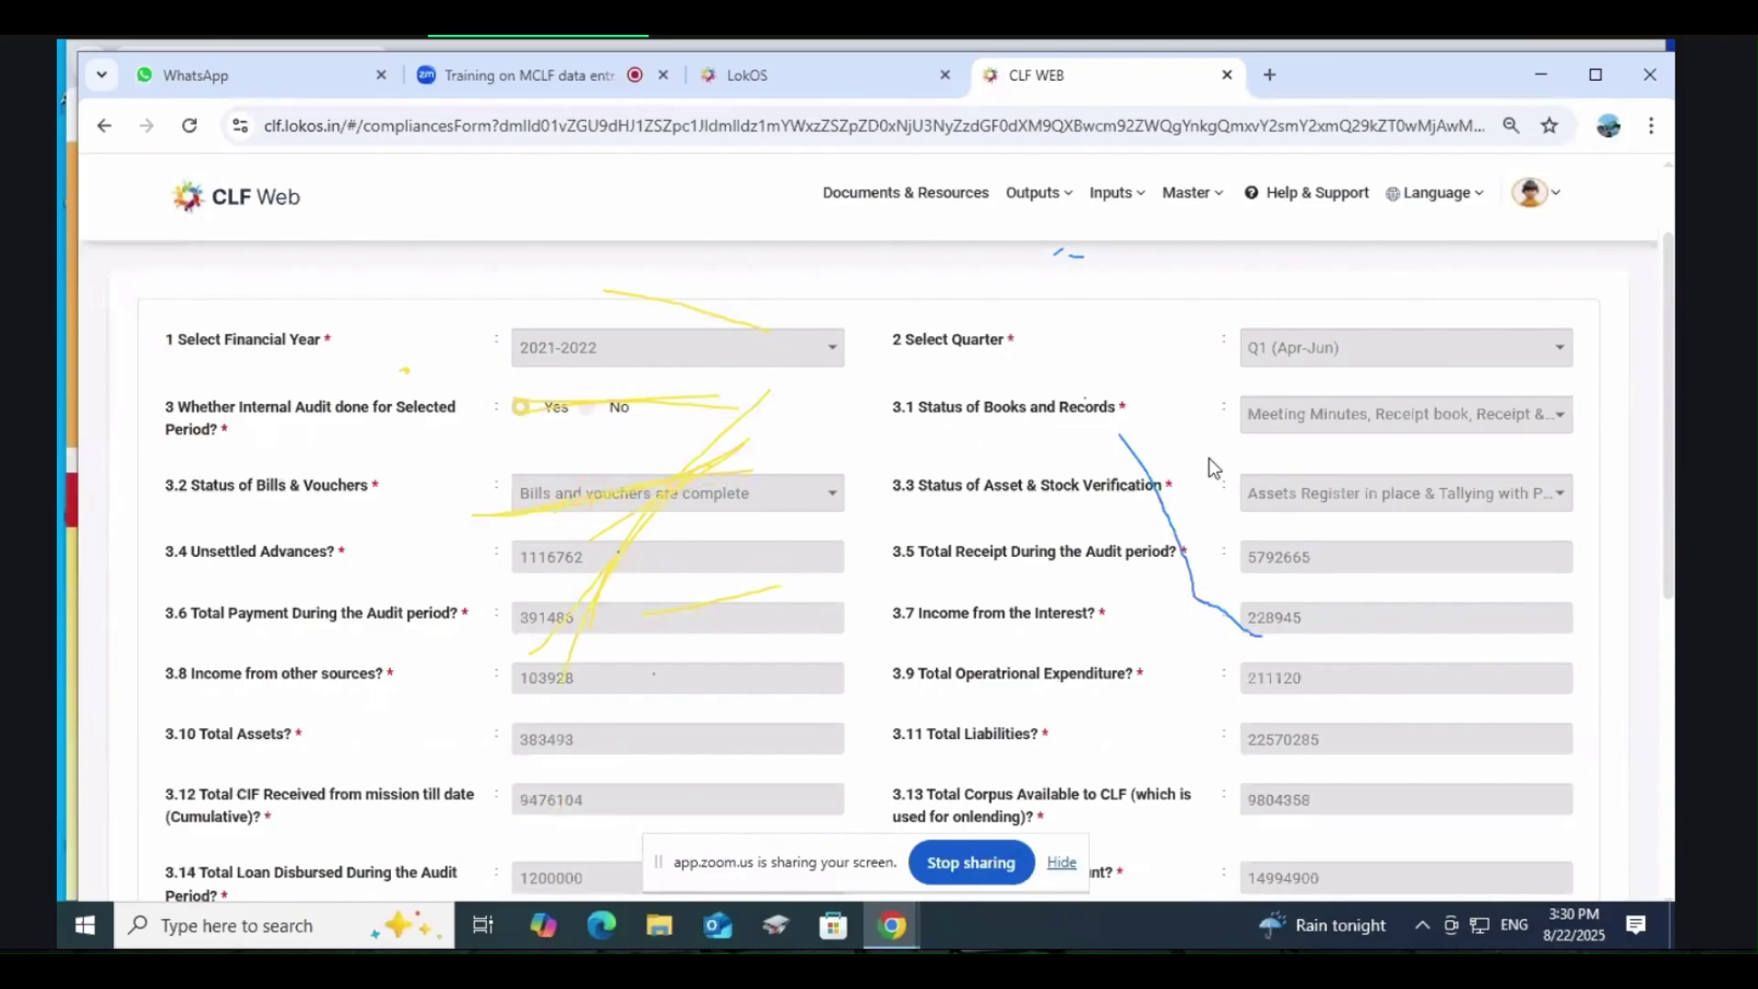
click(1530, 192)
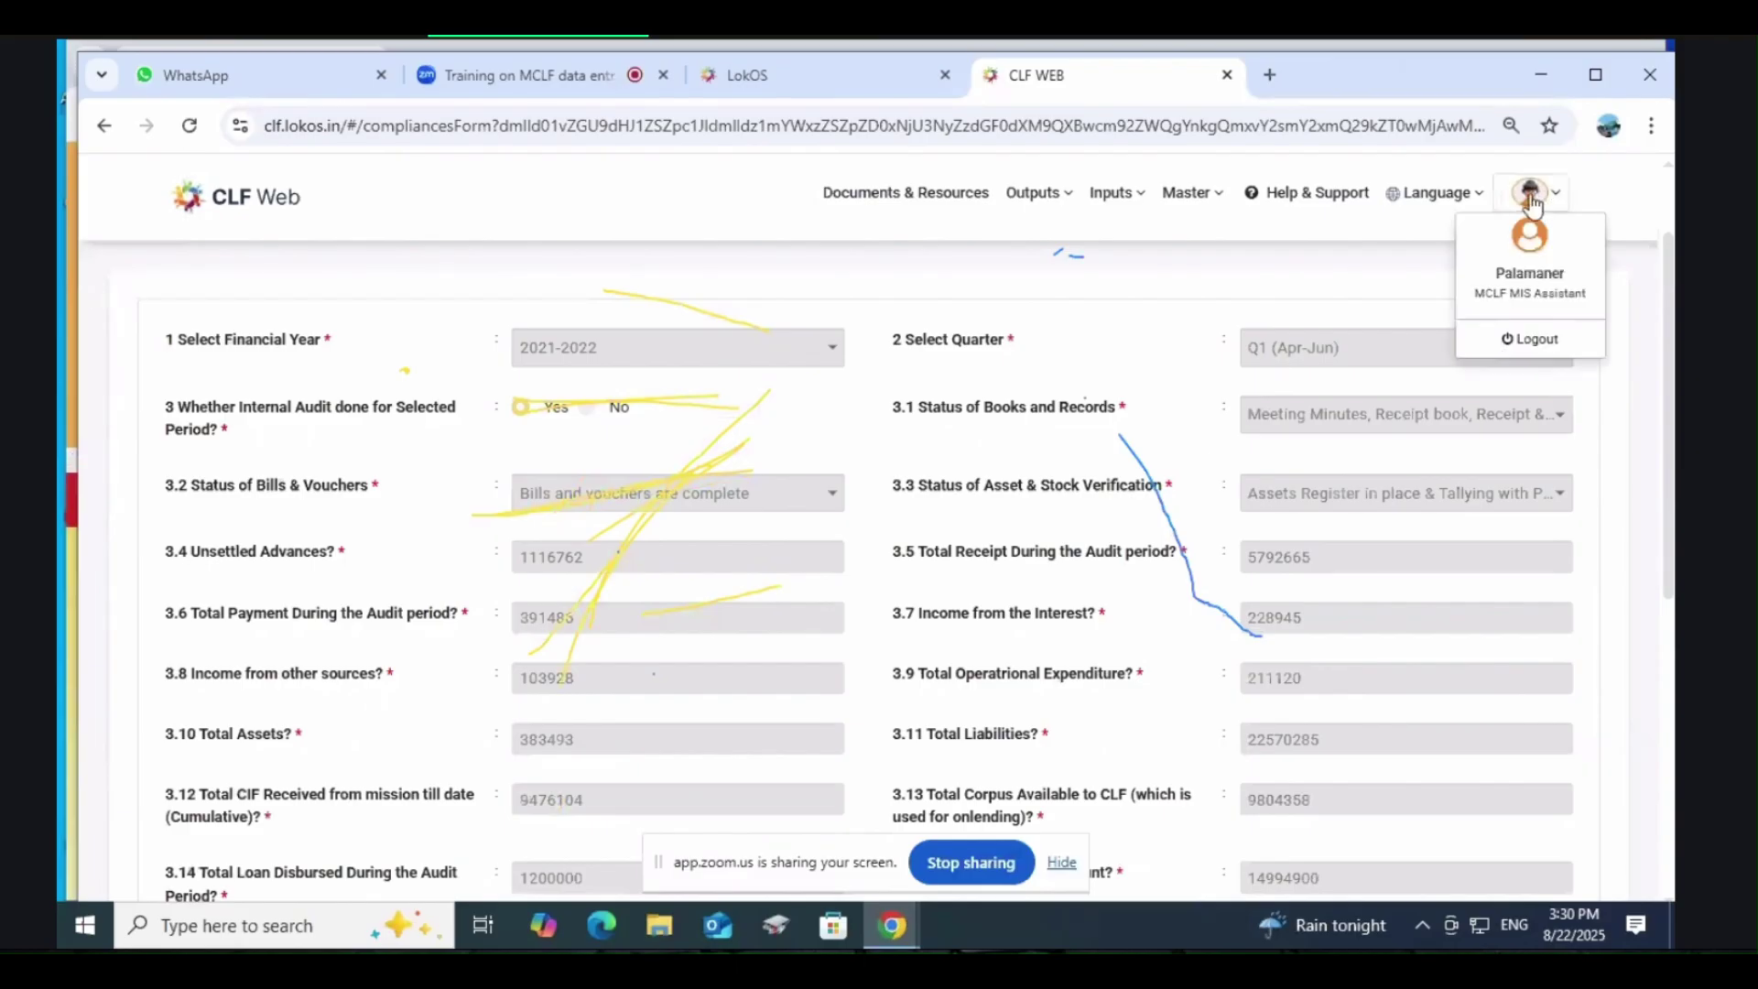
Step: Log out, sign in with the other username, and decline saving the password
click(1534, 337)
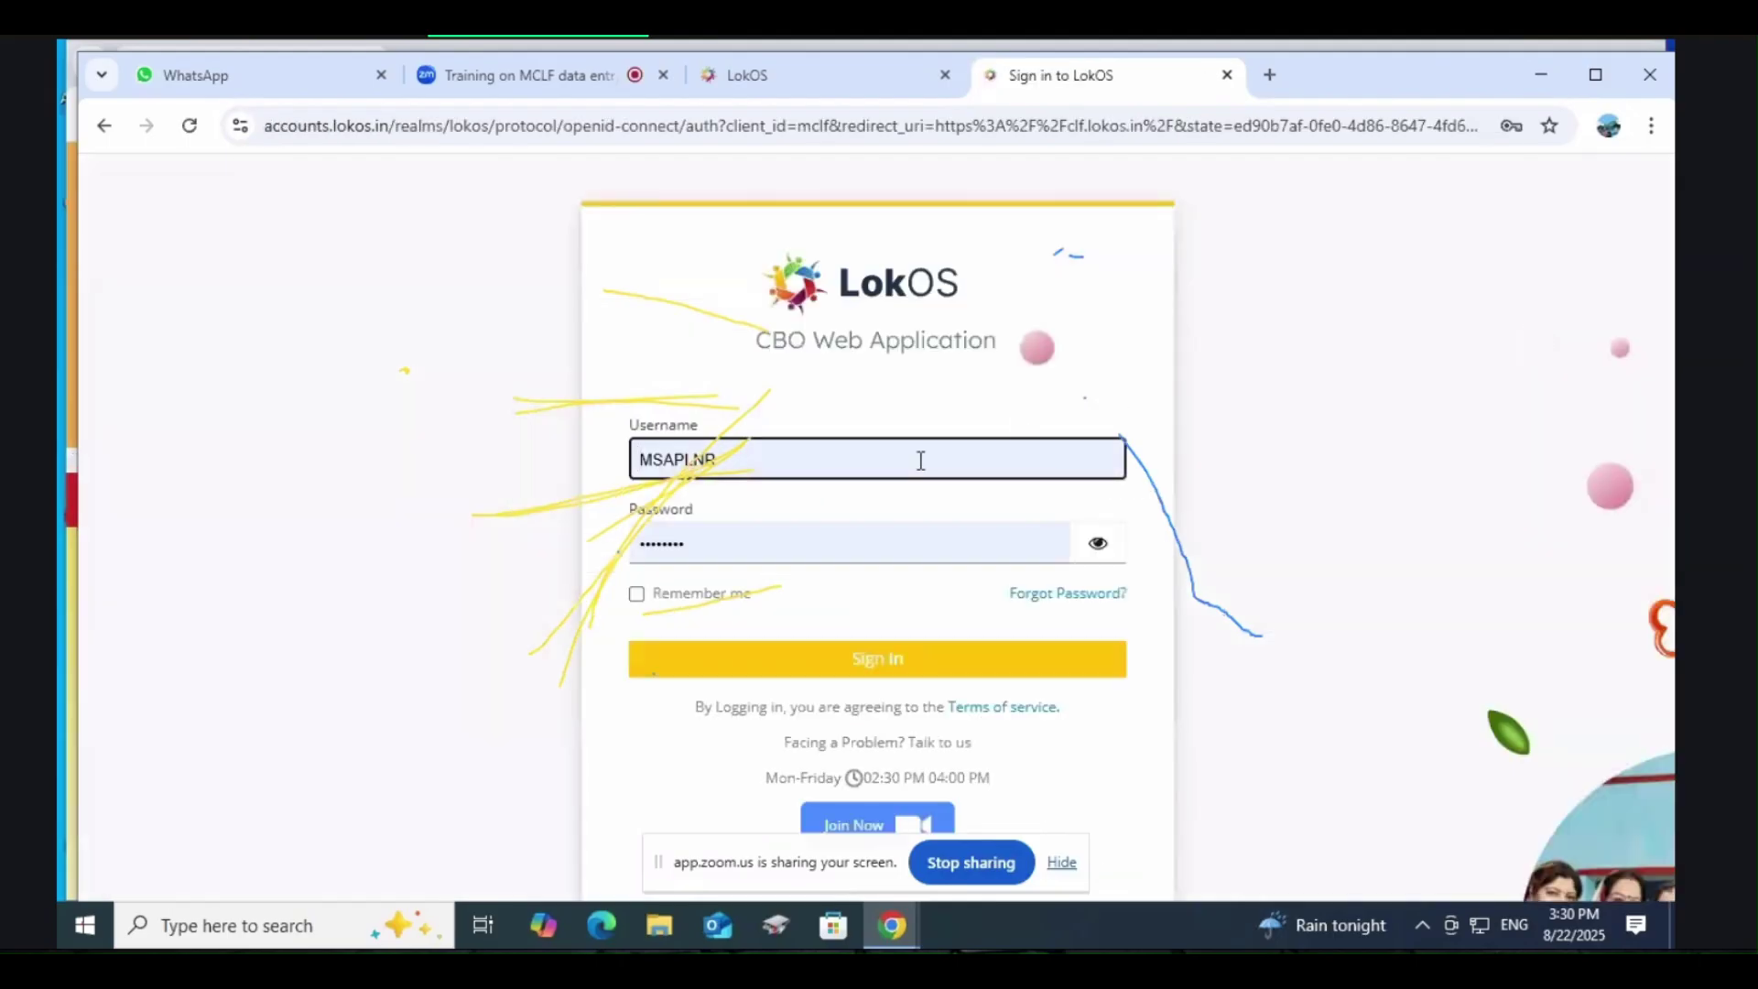
click(848, 475)
key(BackSpace)
key(BackSpace)
key(BackSpace)
key(BackSpace)
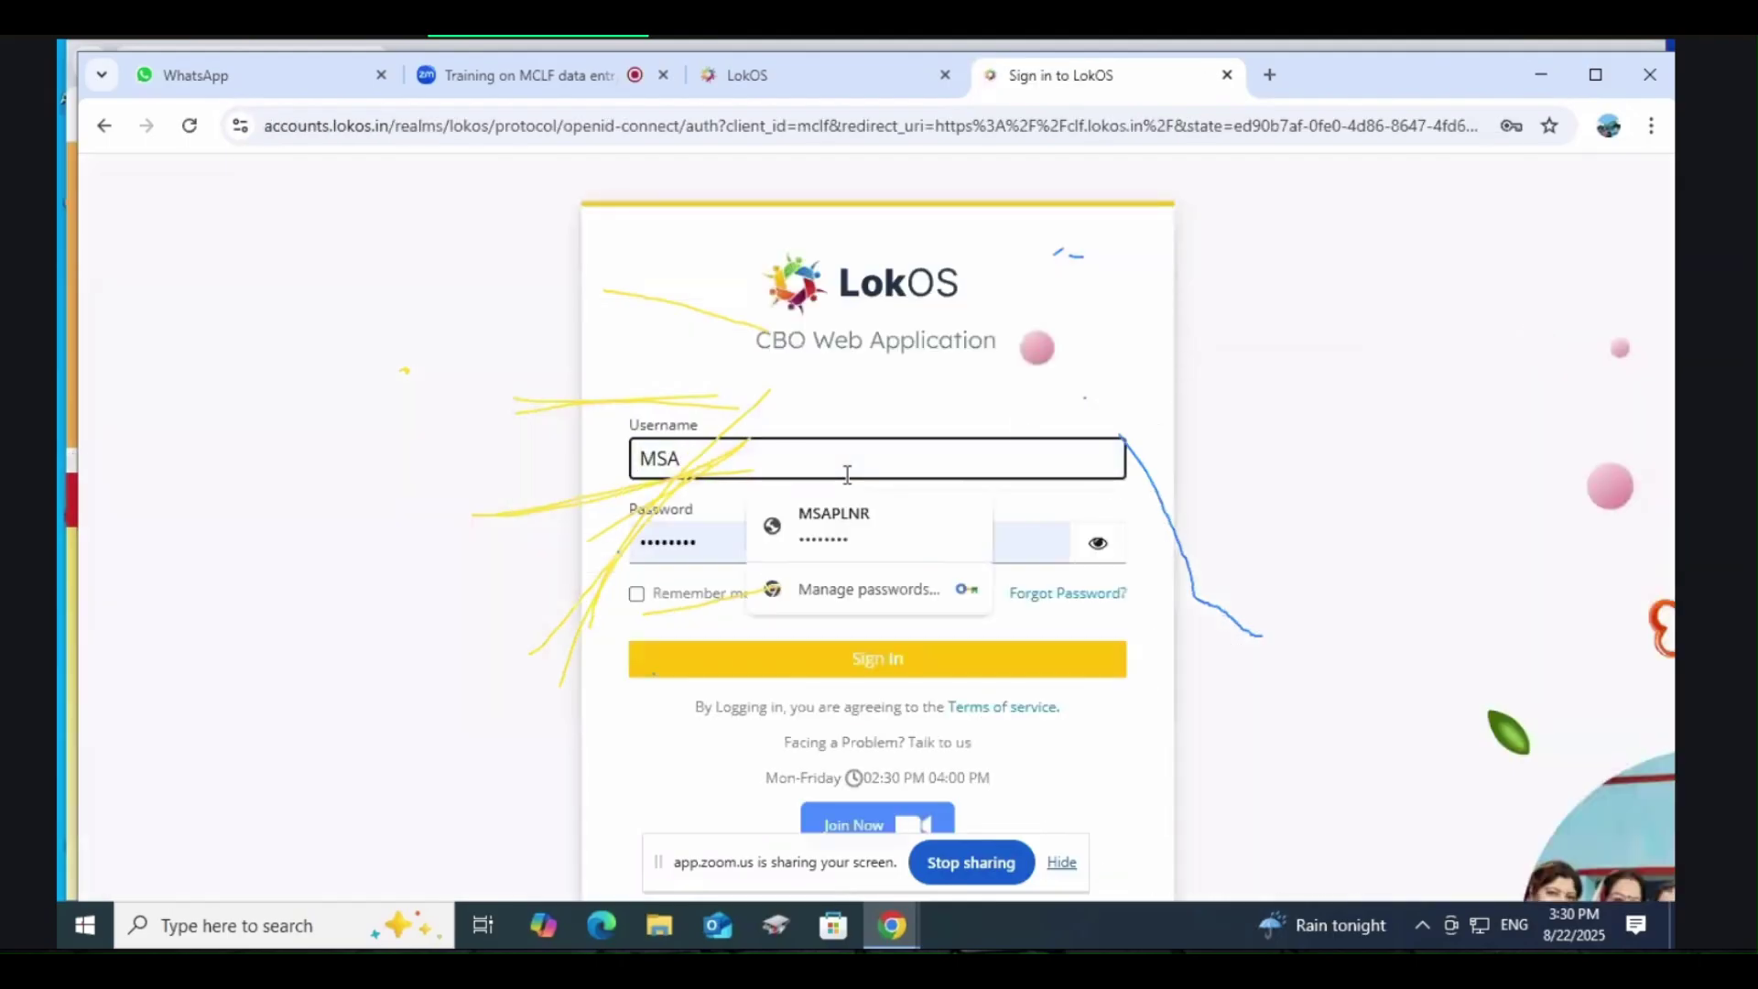
text(GV)
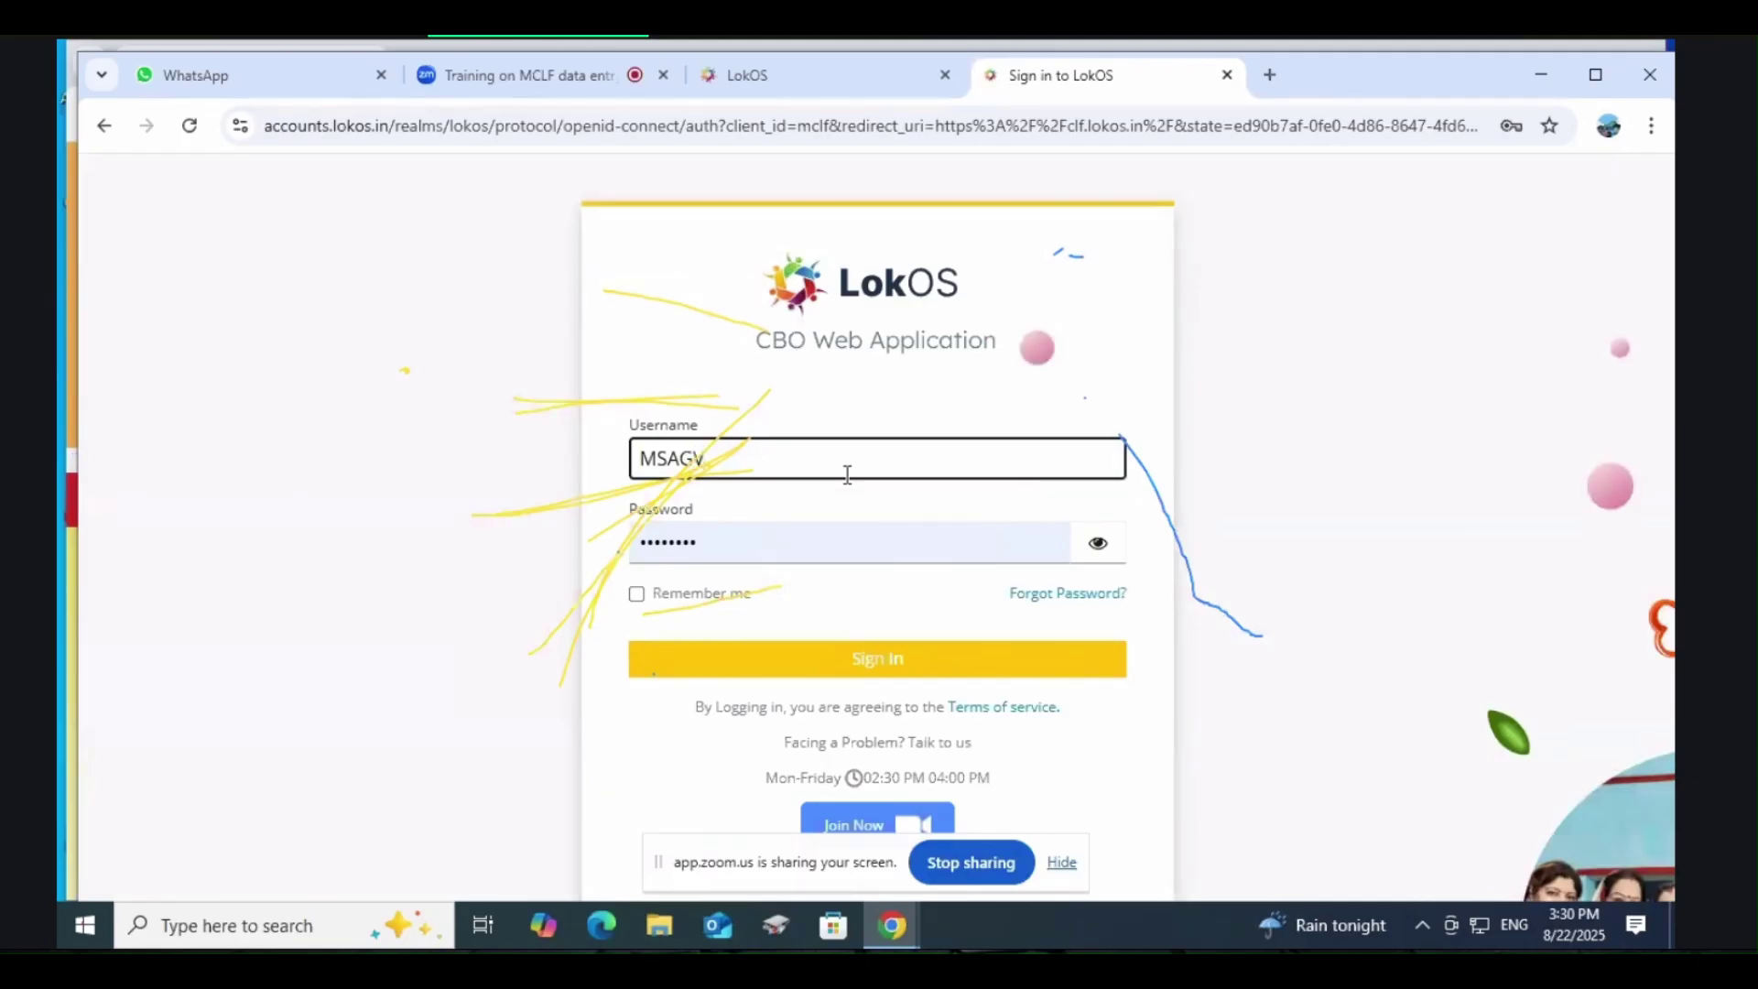
key(BackSpace)
key(BackSpace)
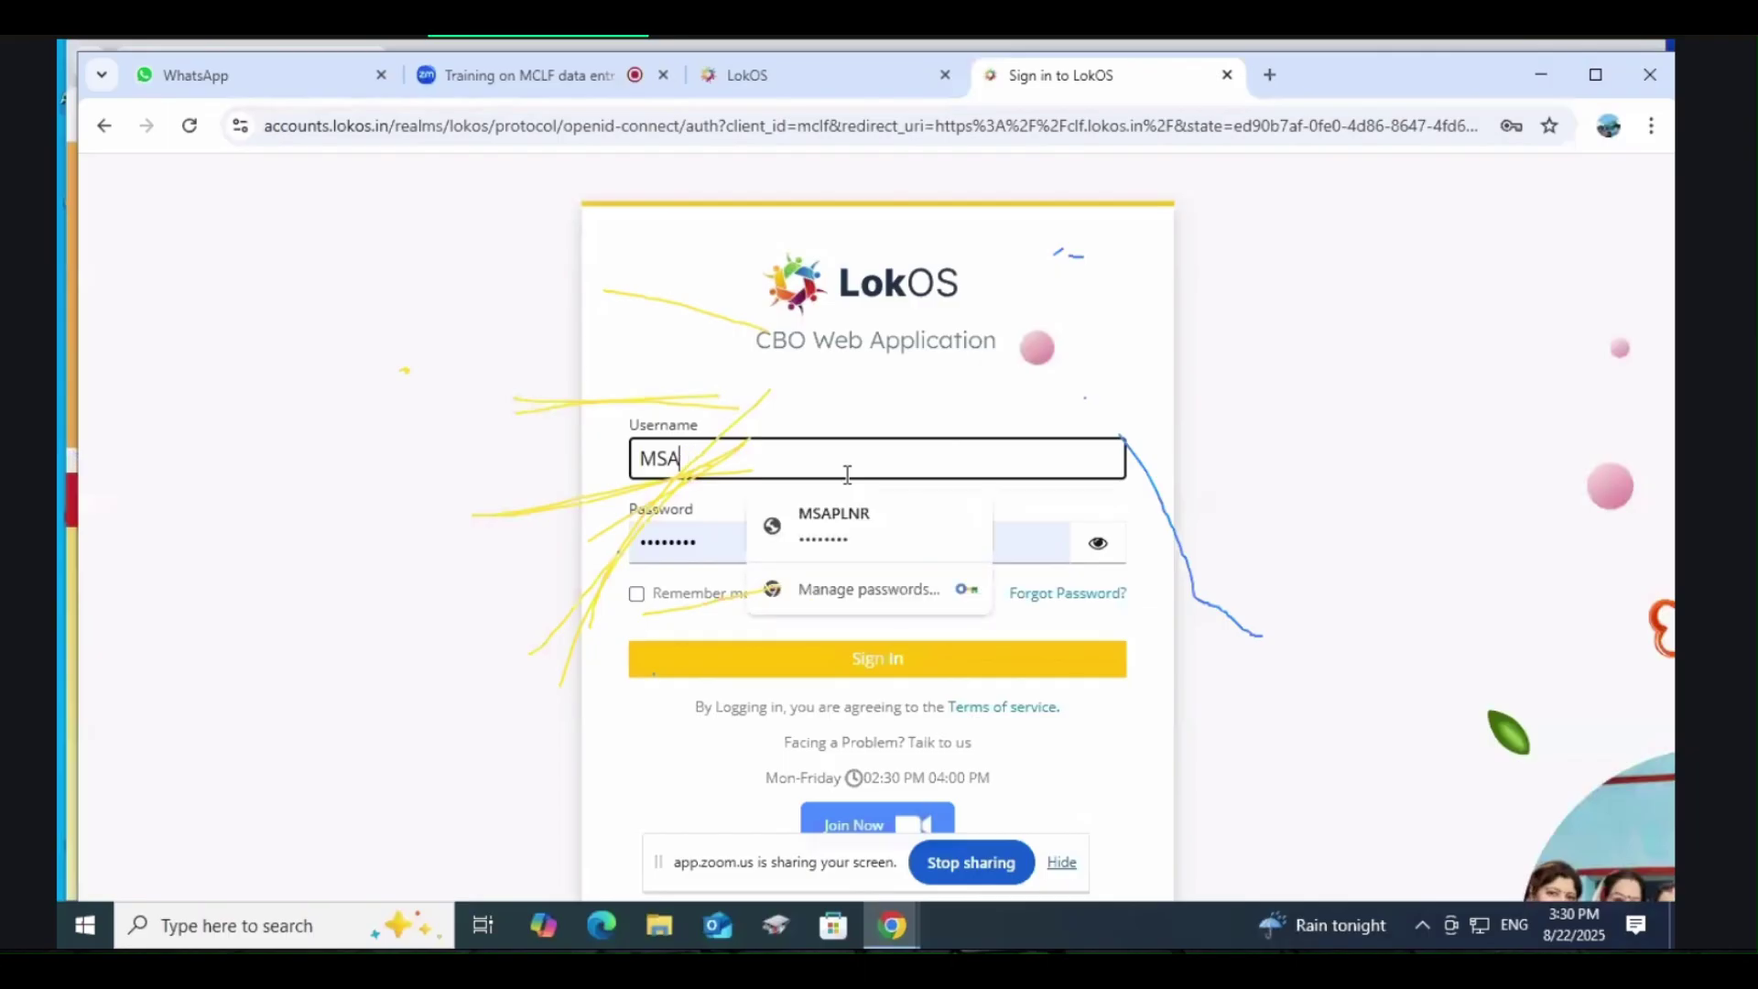
text(KNP)
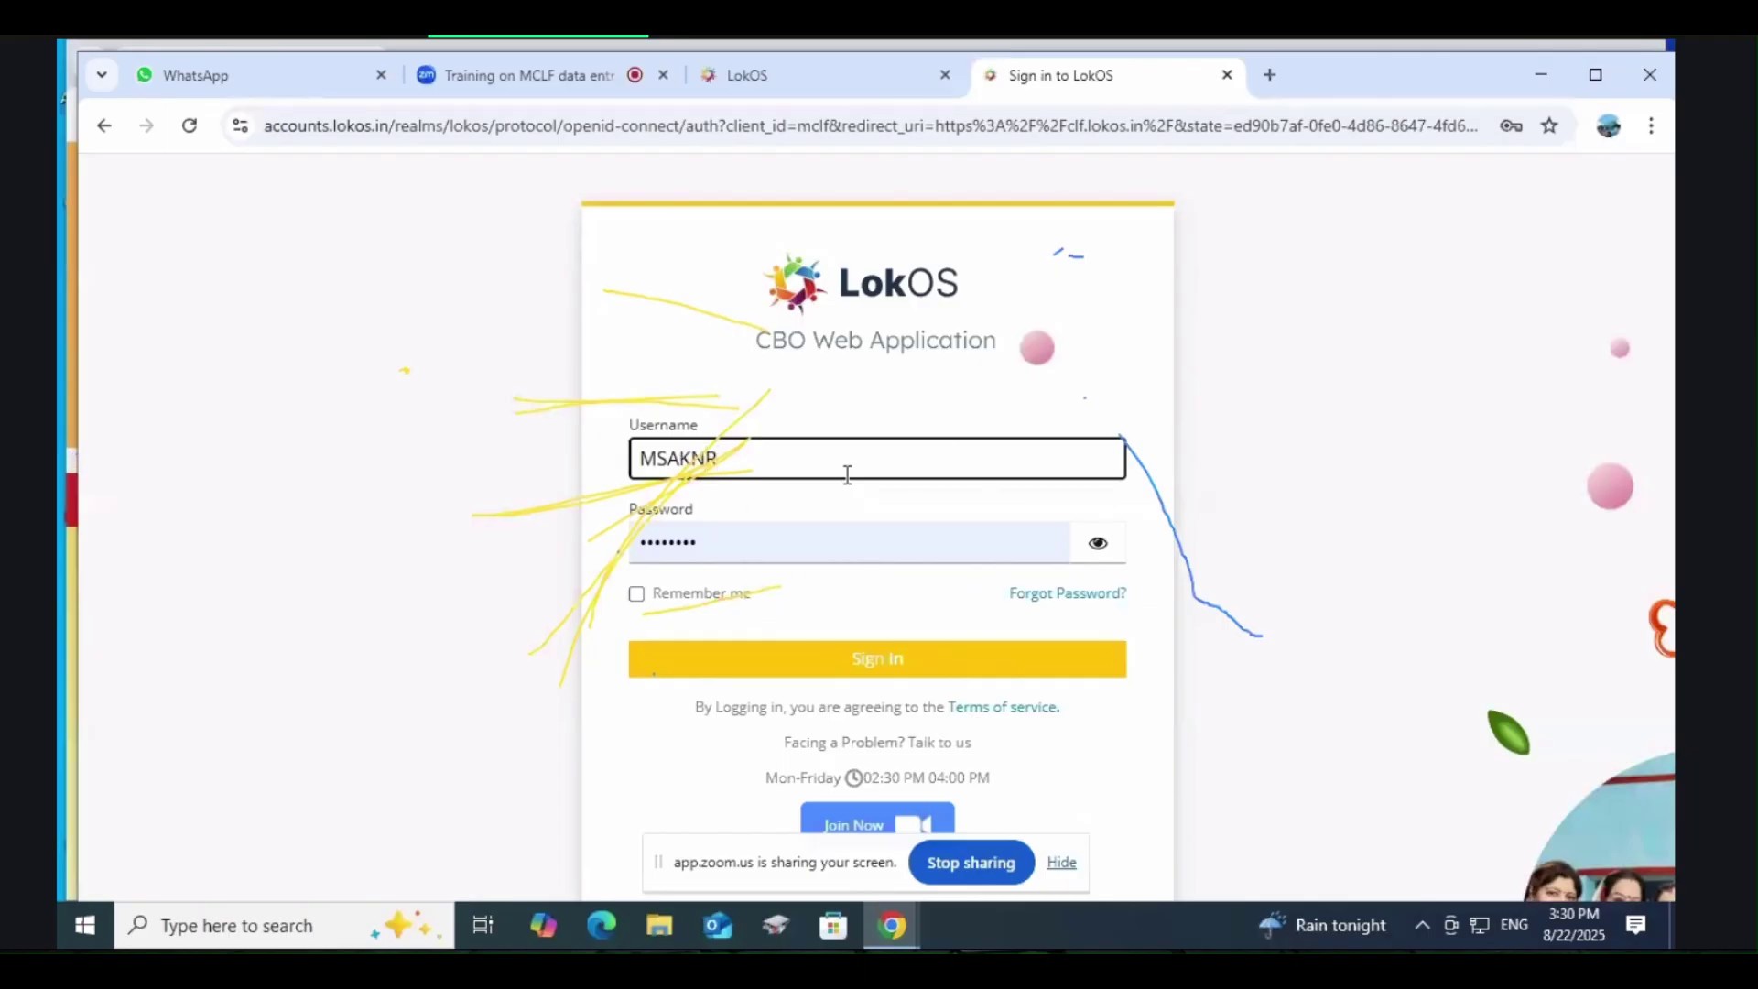
click(904, 664)
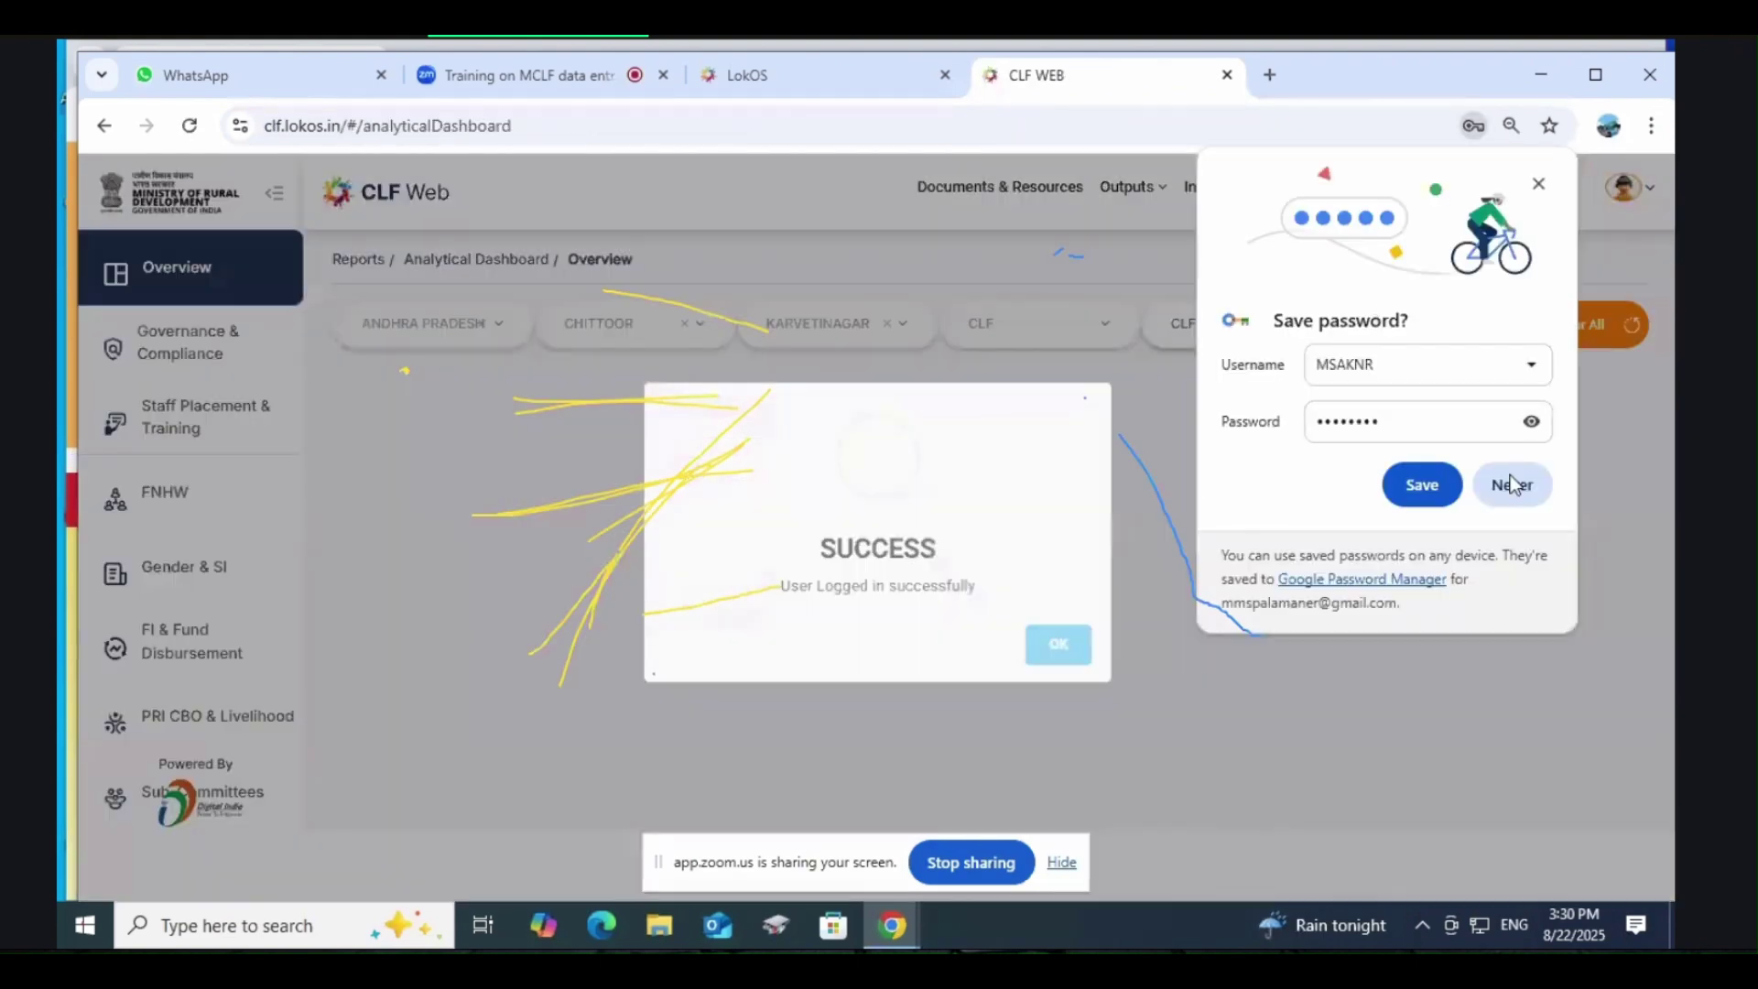
click(1511, 481)
click(1184, 189)
Step: Start a new Internal Control form from the Compliances list
click(1184, 189)
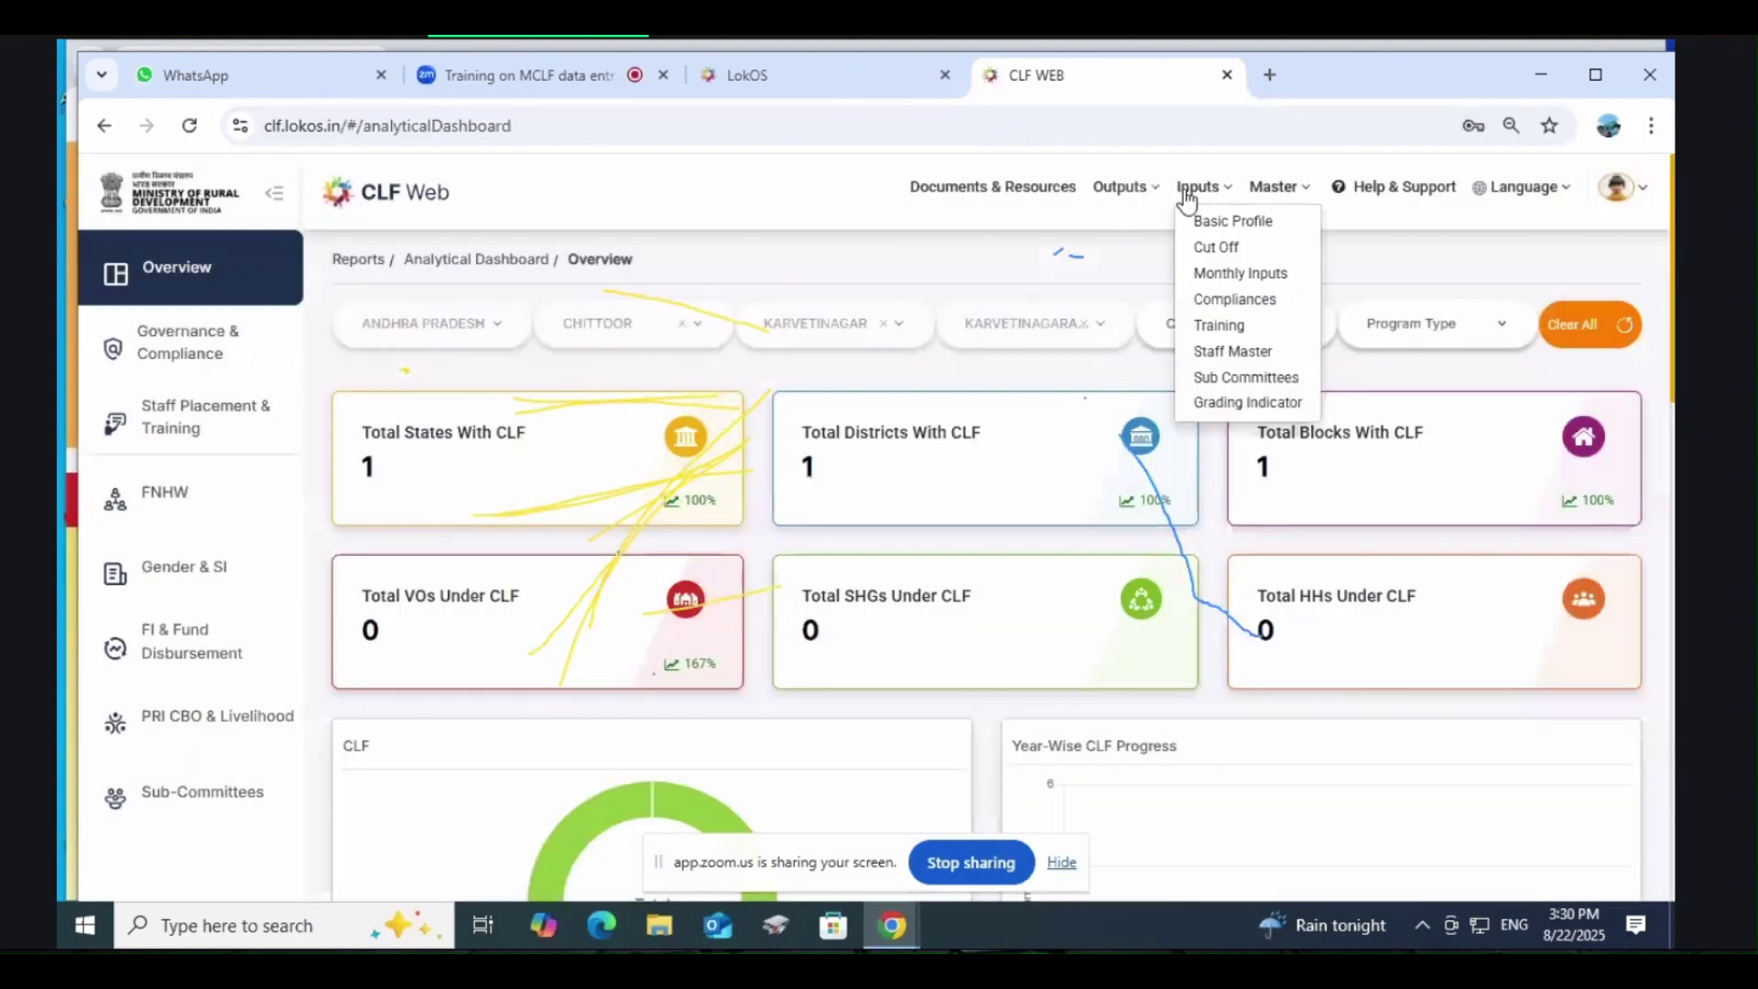
click(1252, 313)
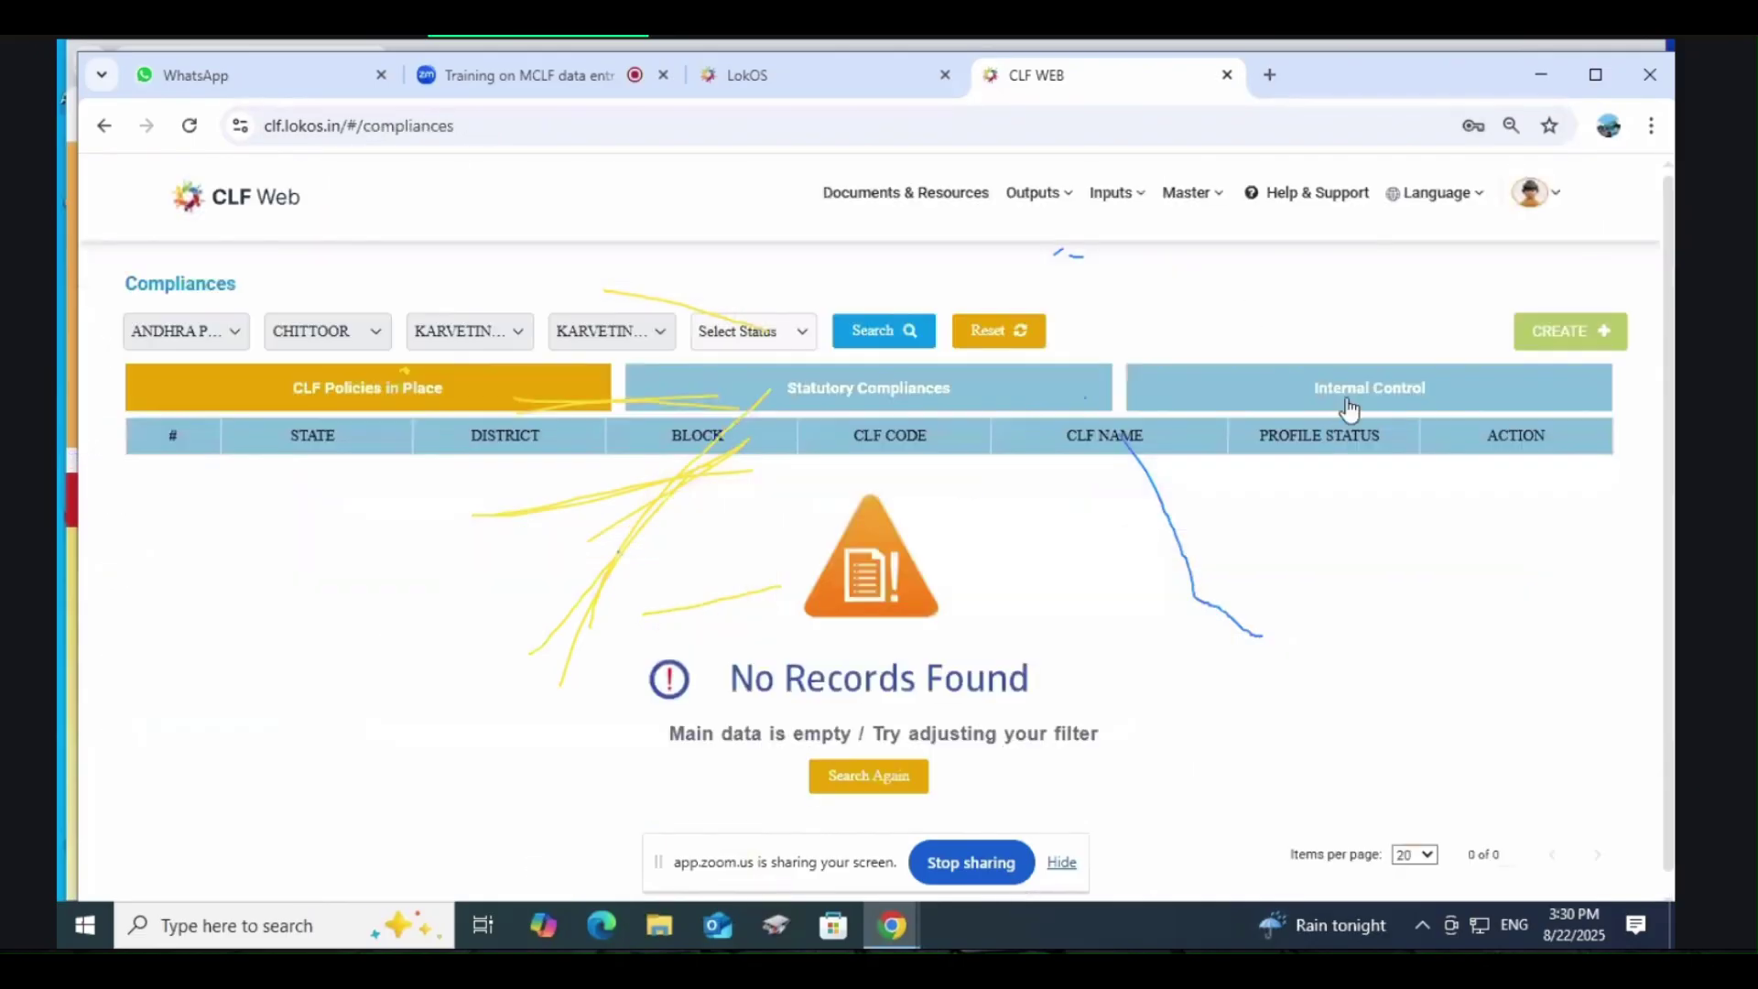
click(1360, 407)
click(1568, 334)
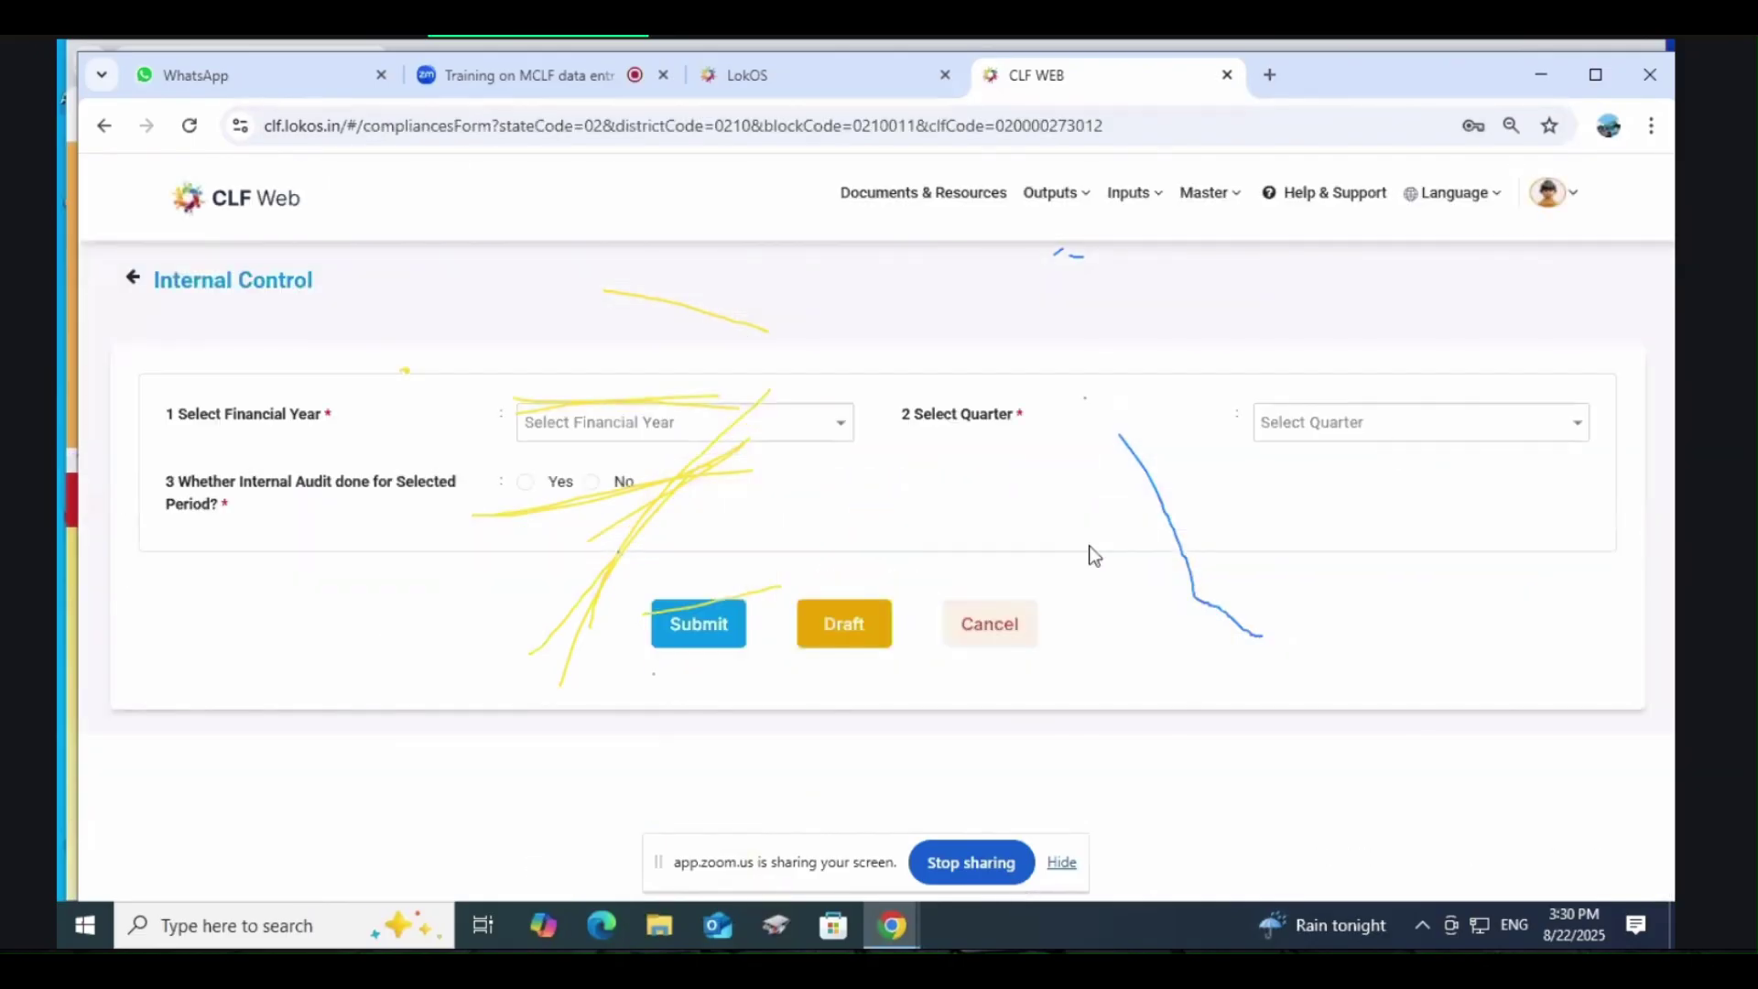
Step: Set financial year 2021-2022, quarter Q1 (Apr-Jun), and internal audit done to Yes
click(639, 424)
click(600, 465)
click(1361, 432)
click(1330, 472)
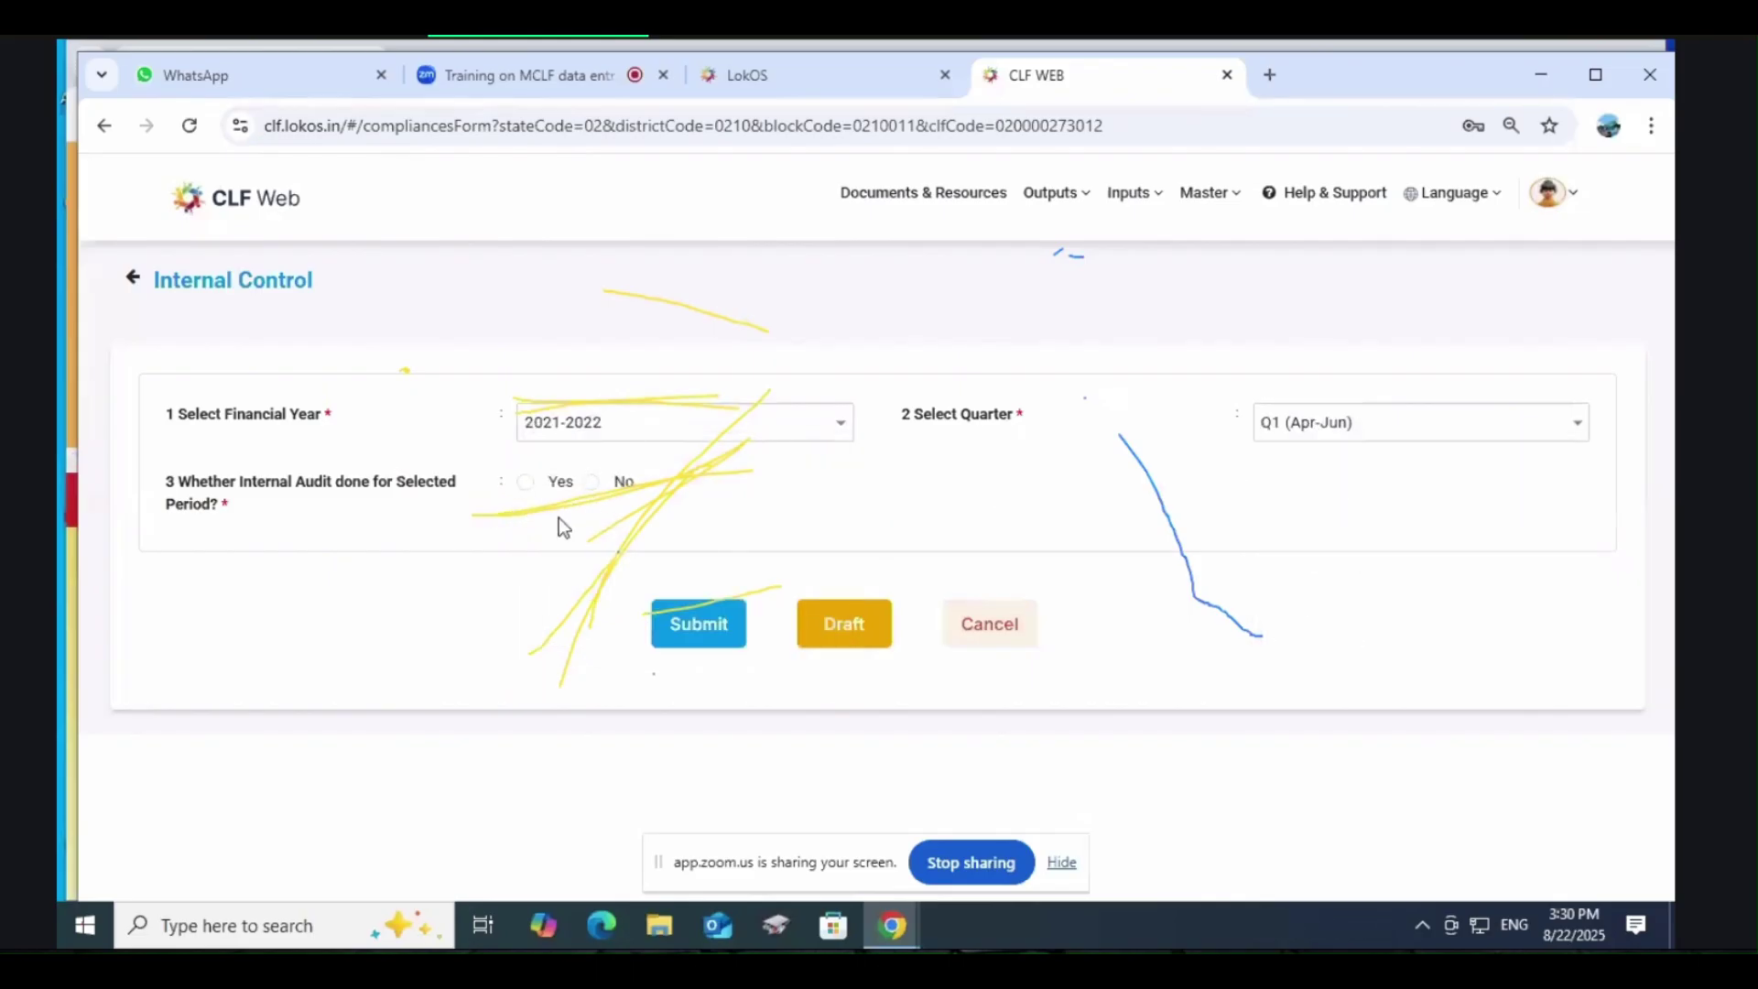
click(524, 482)
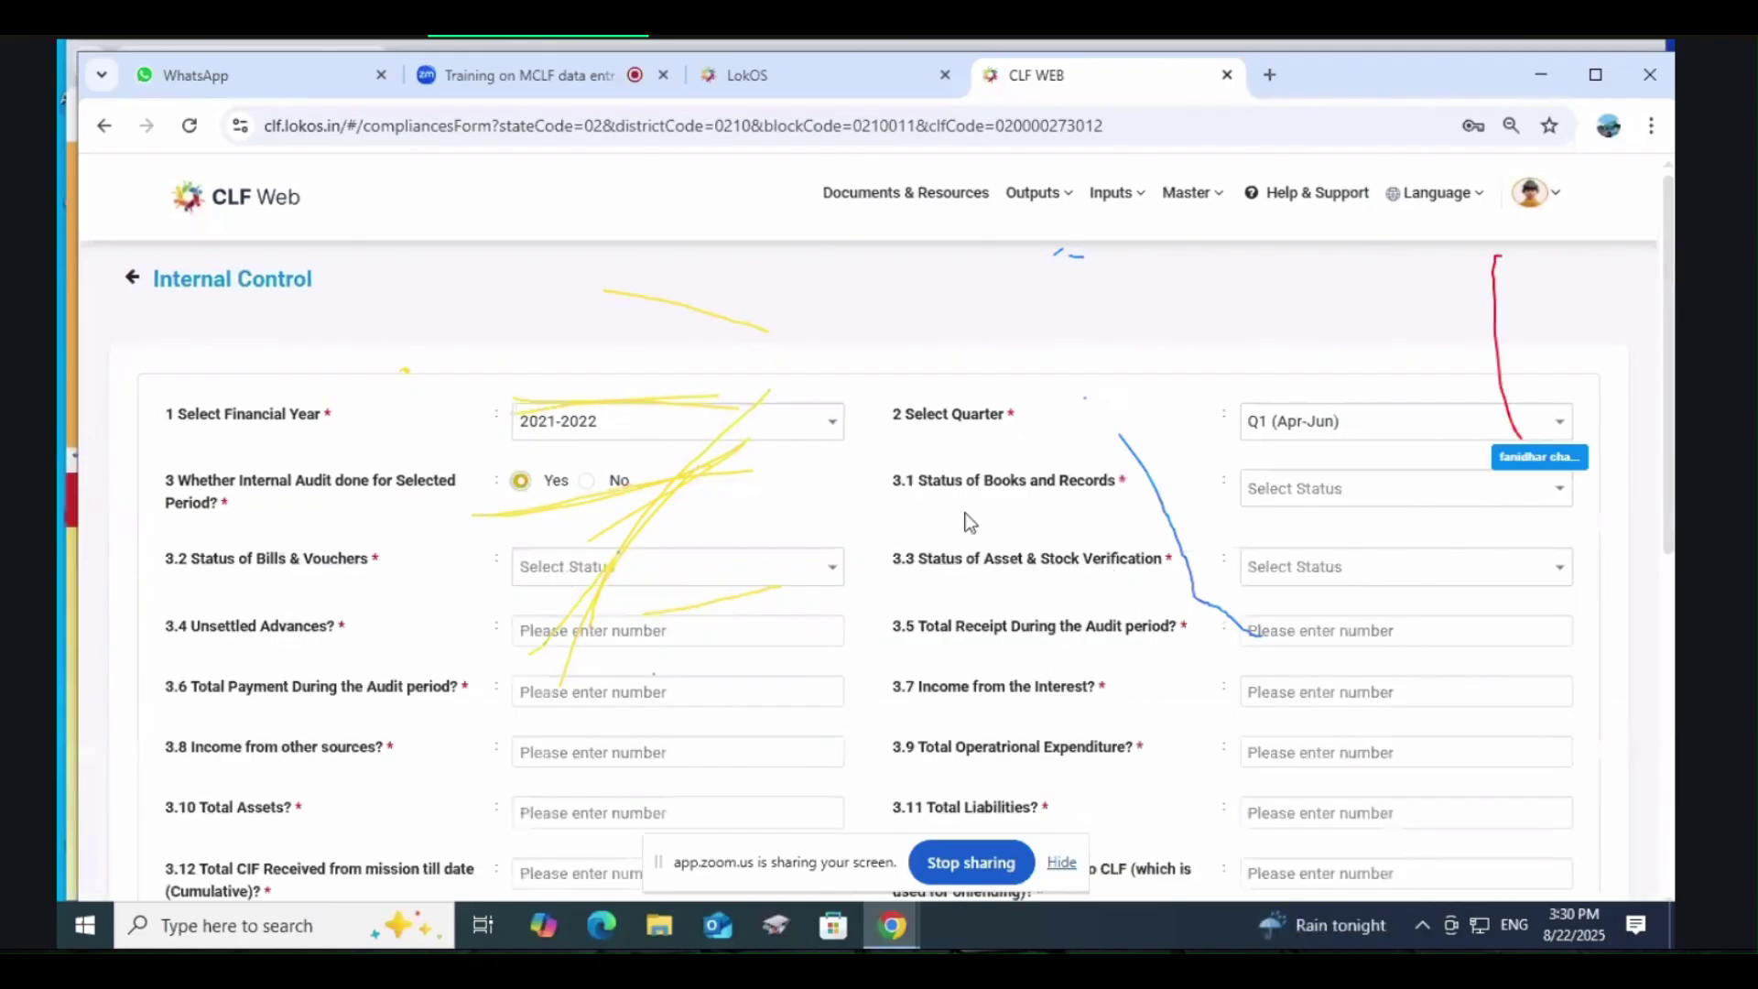
Step: Tick Meeting Minutes, Receipt book and Receipt & payment voucher in 3.1; set 3.2 to bills and vouchers complete
click(1338, 489)
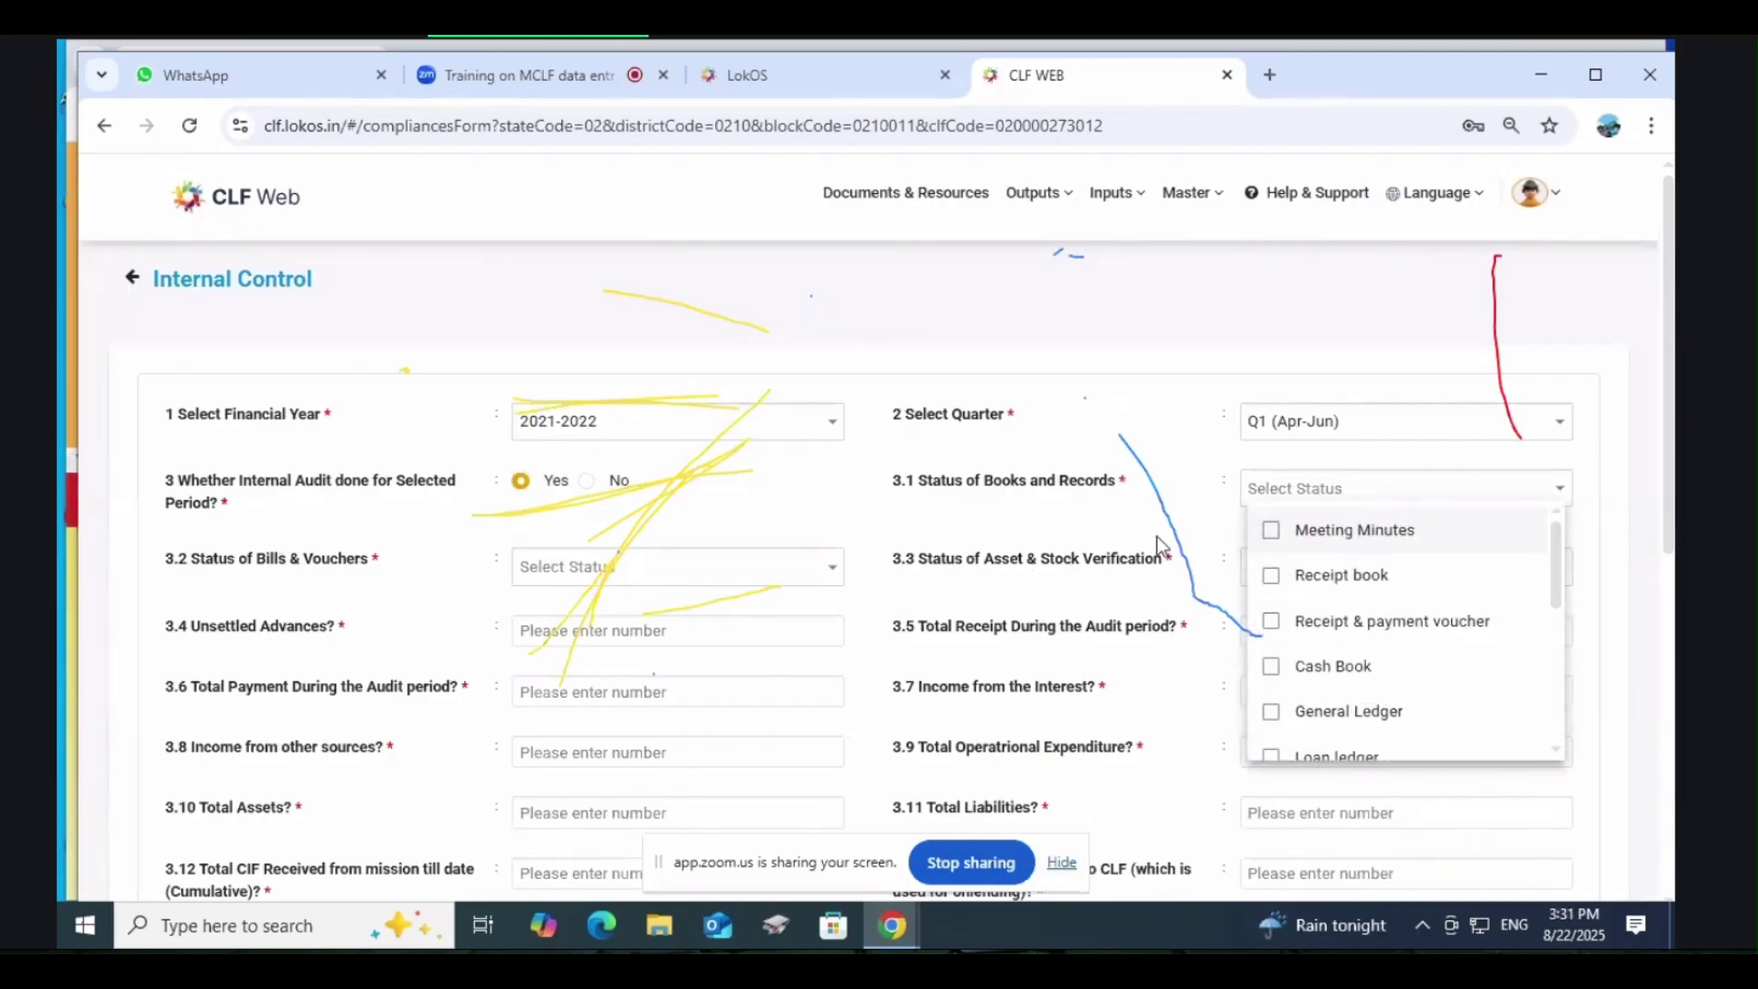
scroll(1356, 619, down, 5)
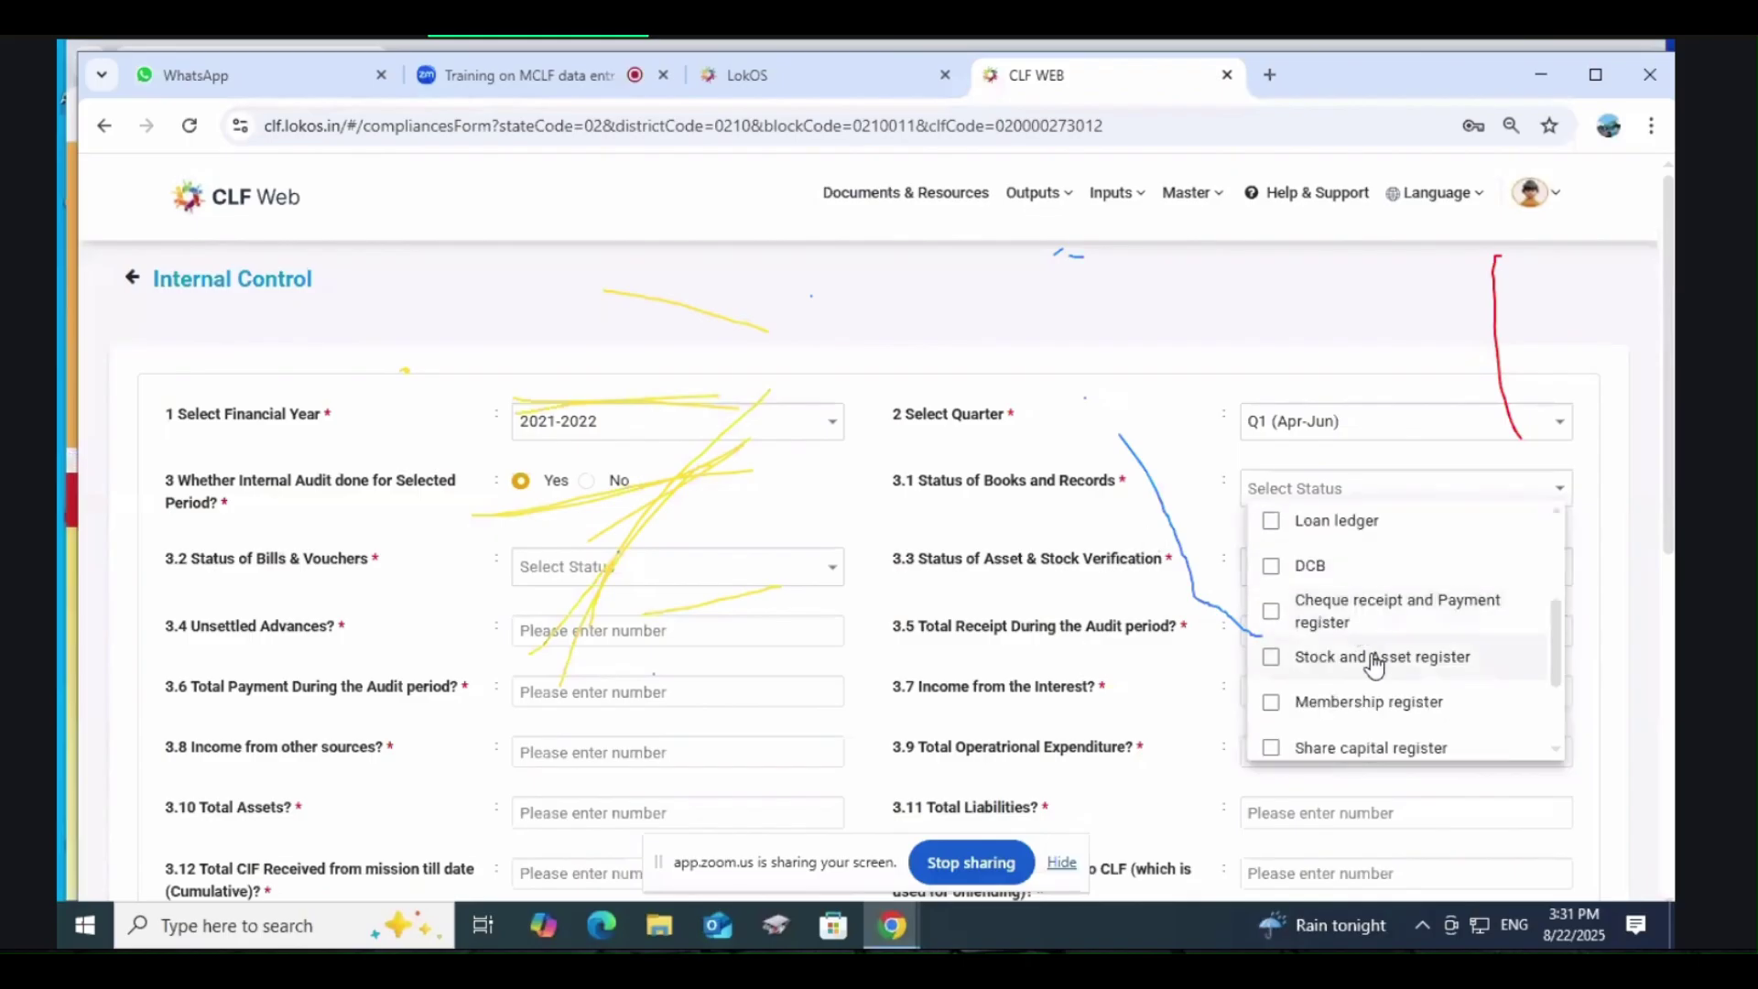
scroll(1378, 667, up, 5)
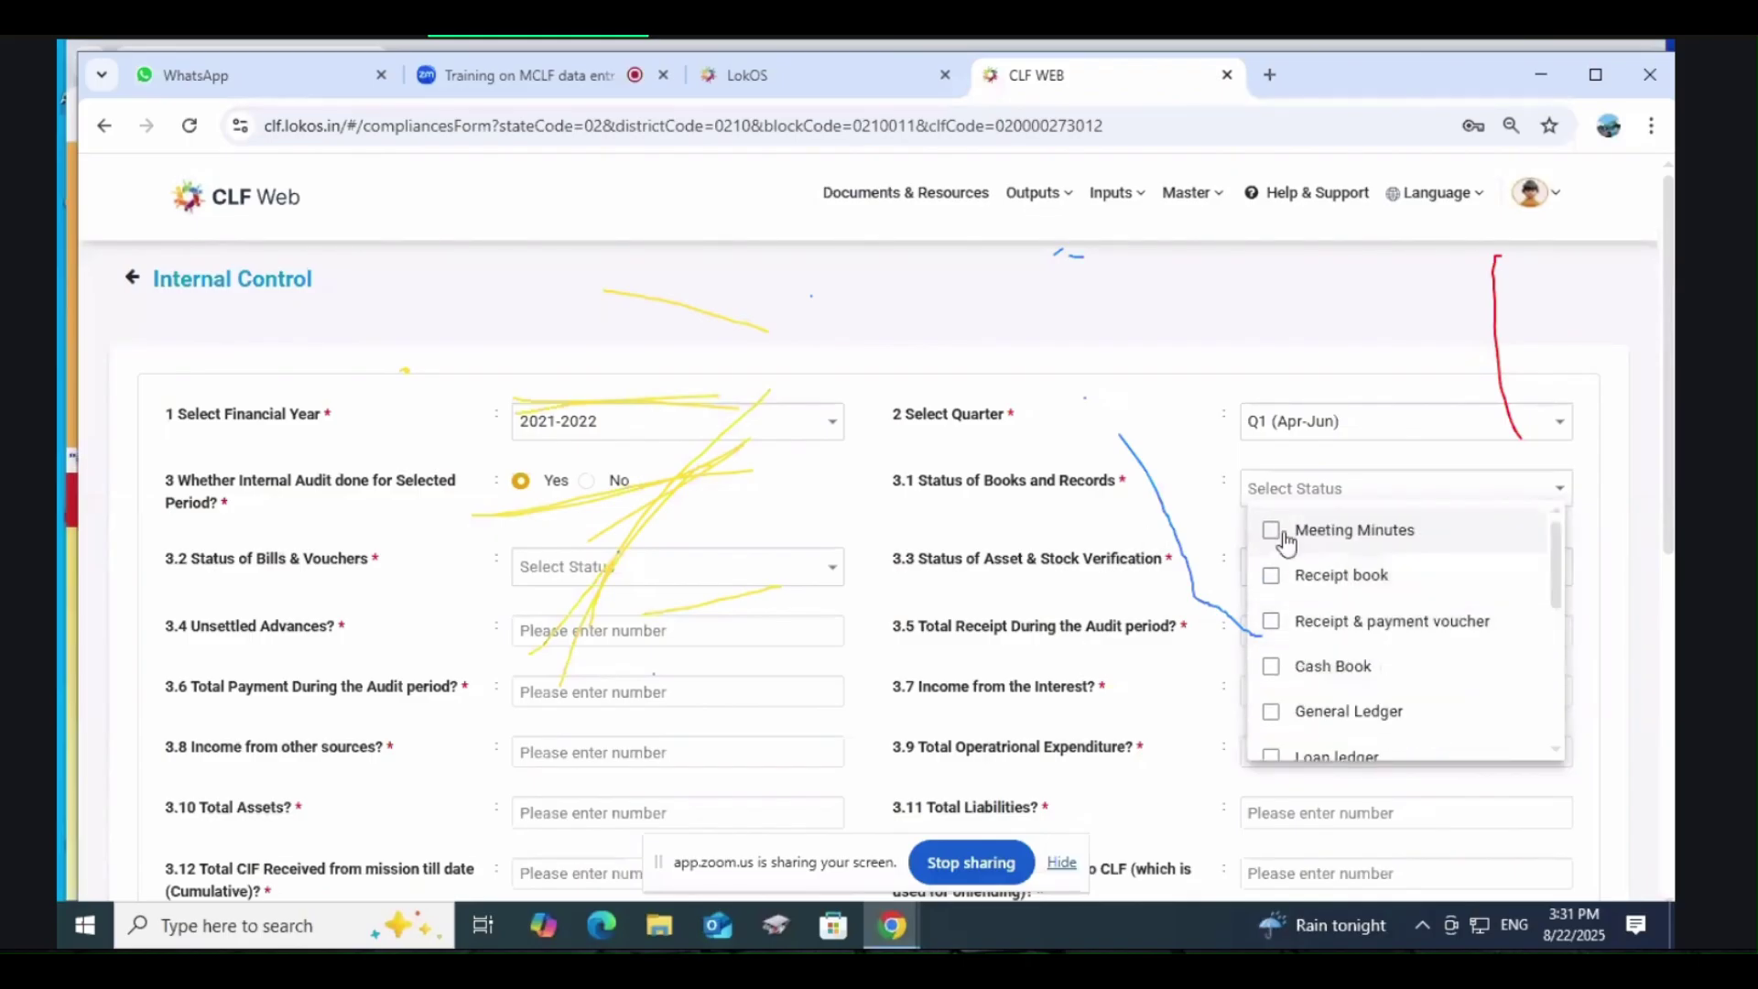
click(1190, 510)
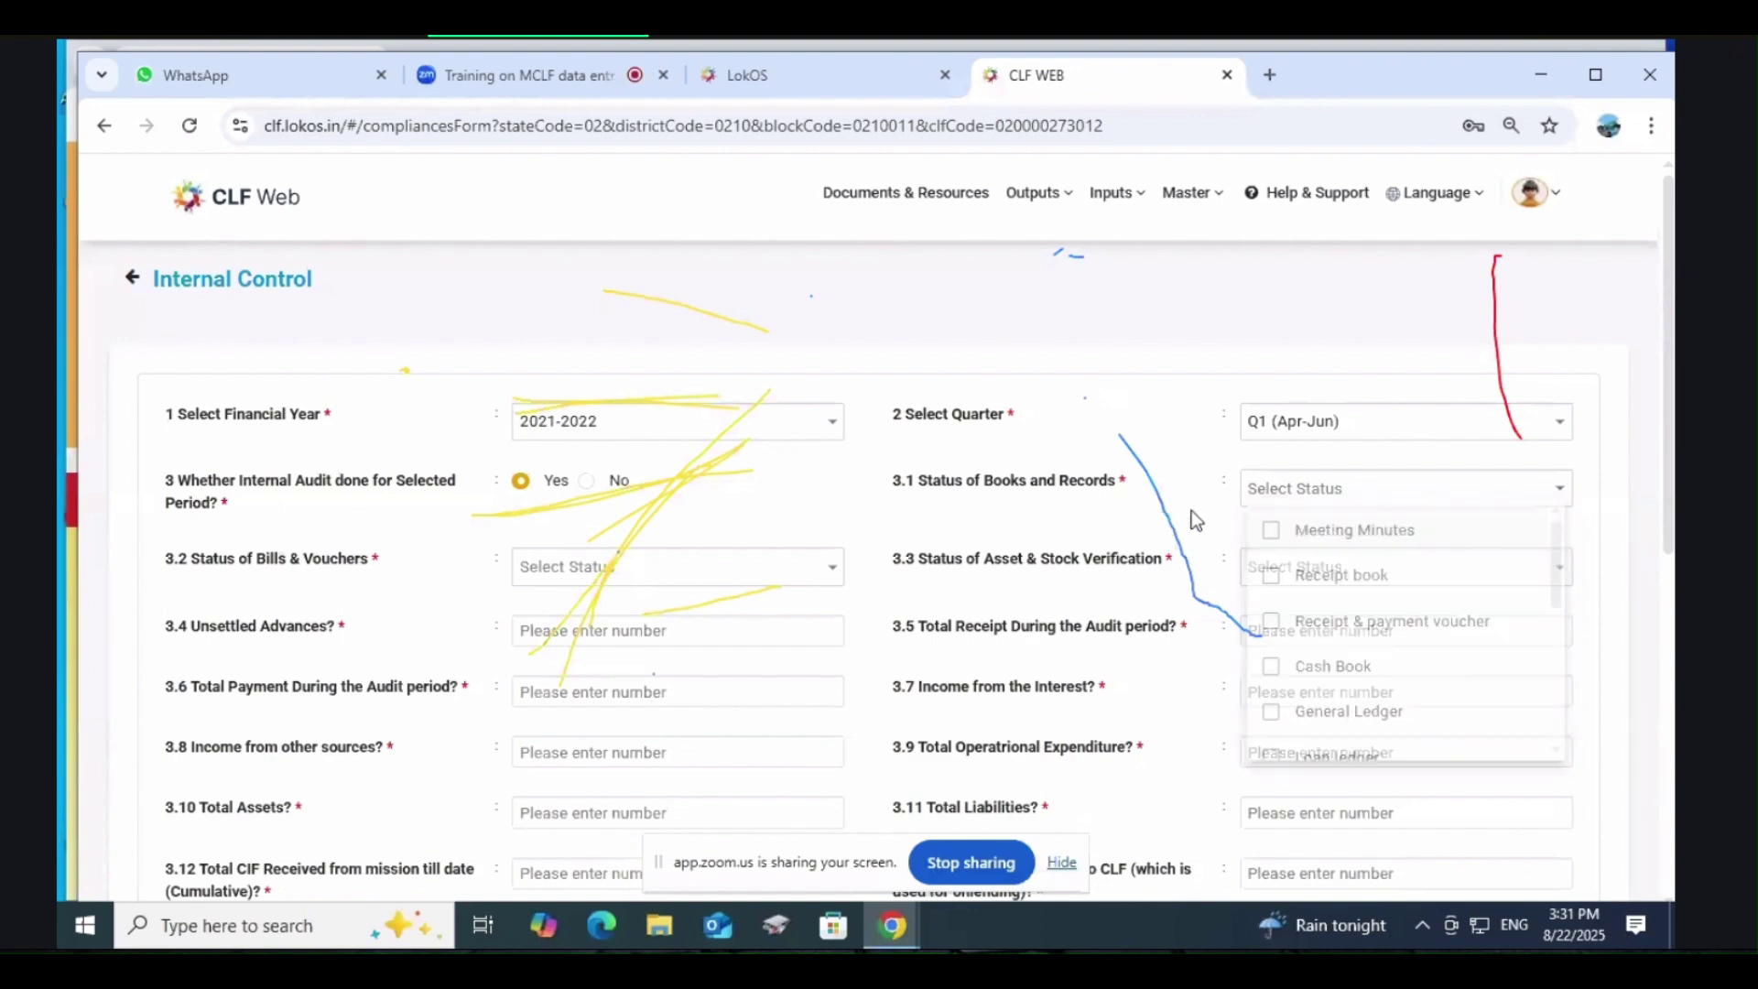
click(1301, 488)
click(1275, 533)
click(1271, 576)
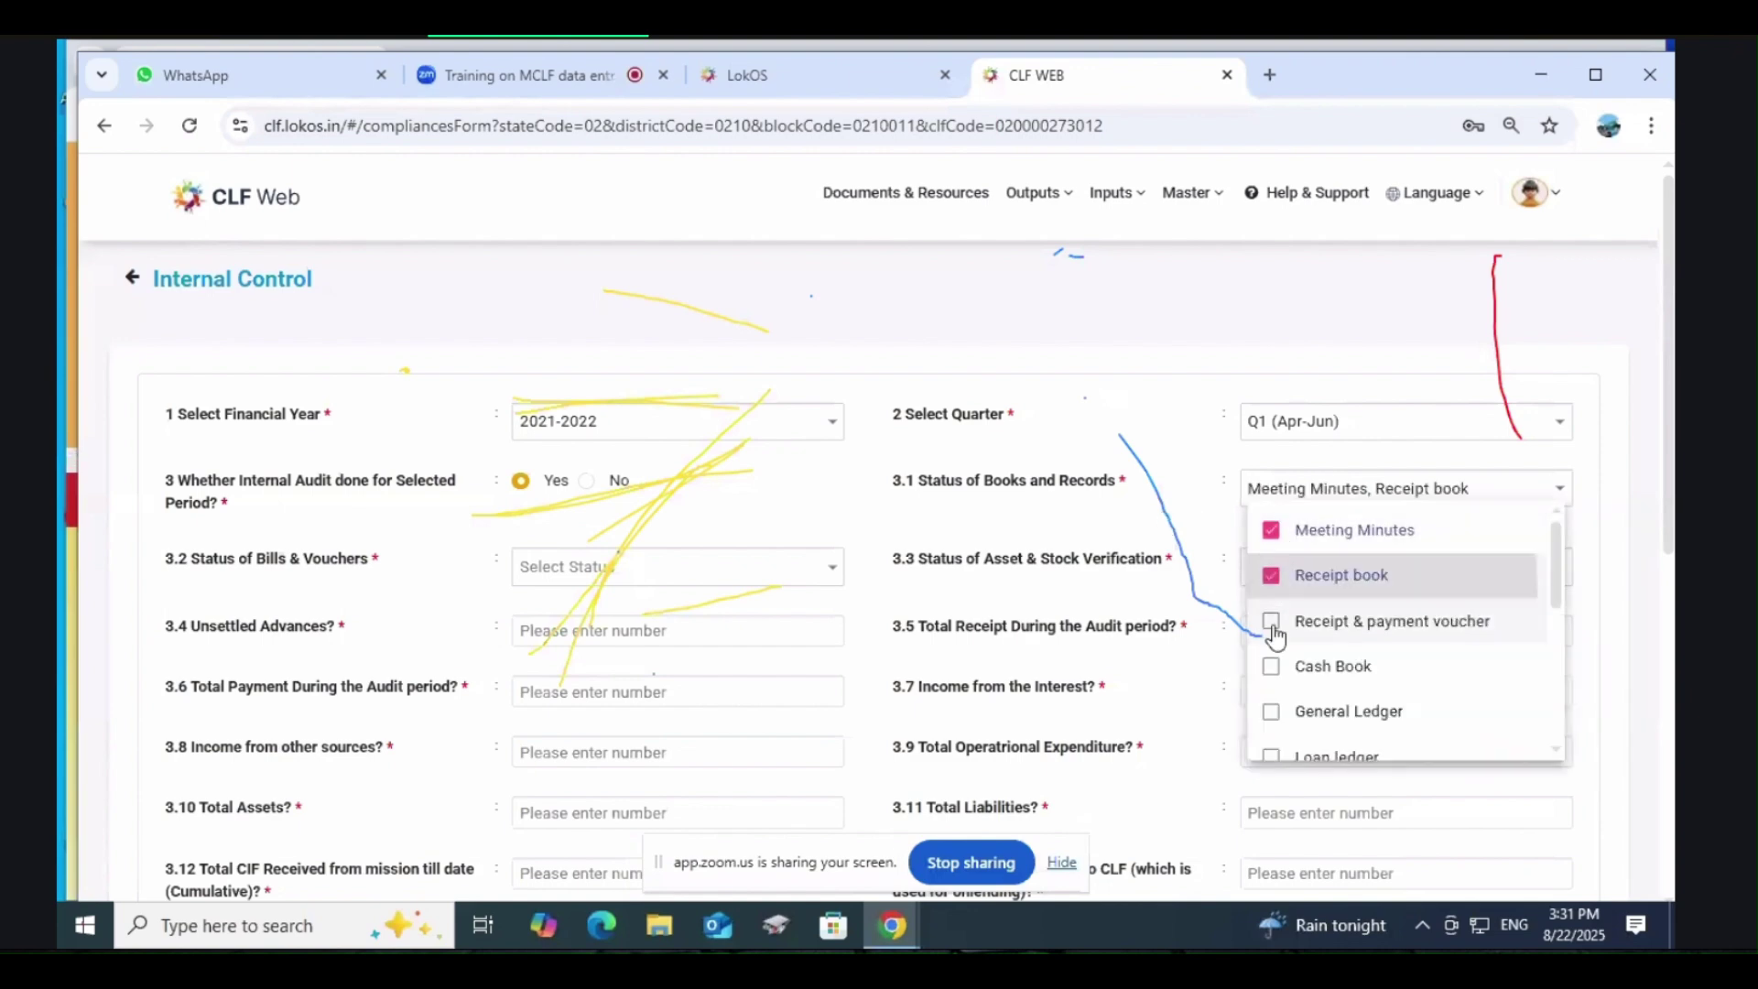
click(1271, 622)
click(1205, 553)
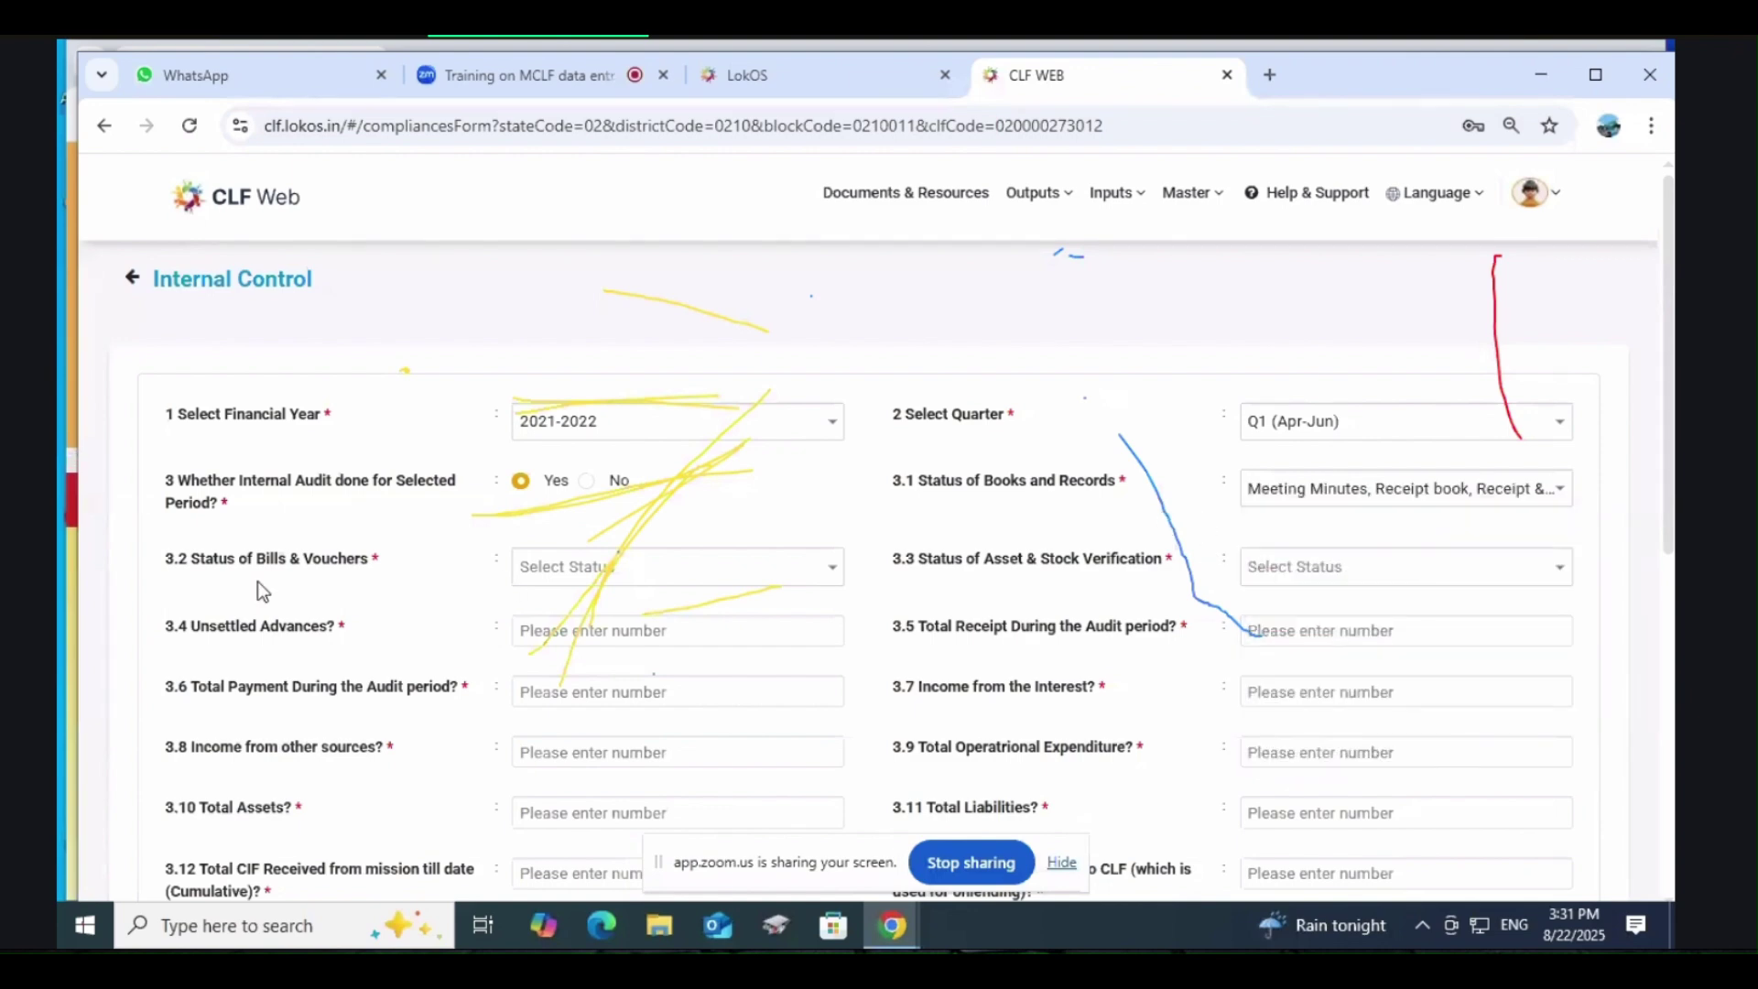
click(570, 569)
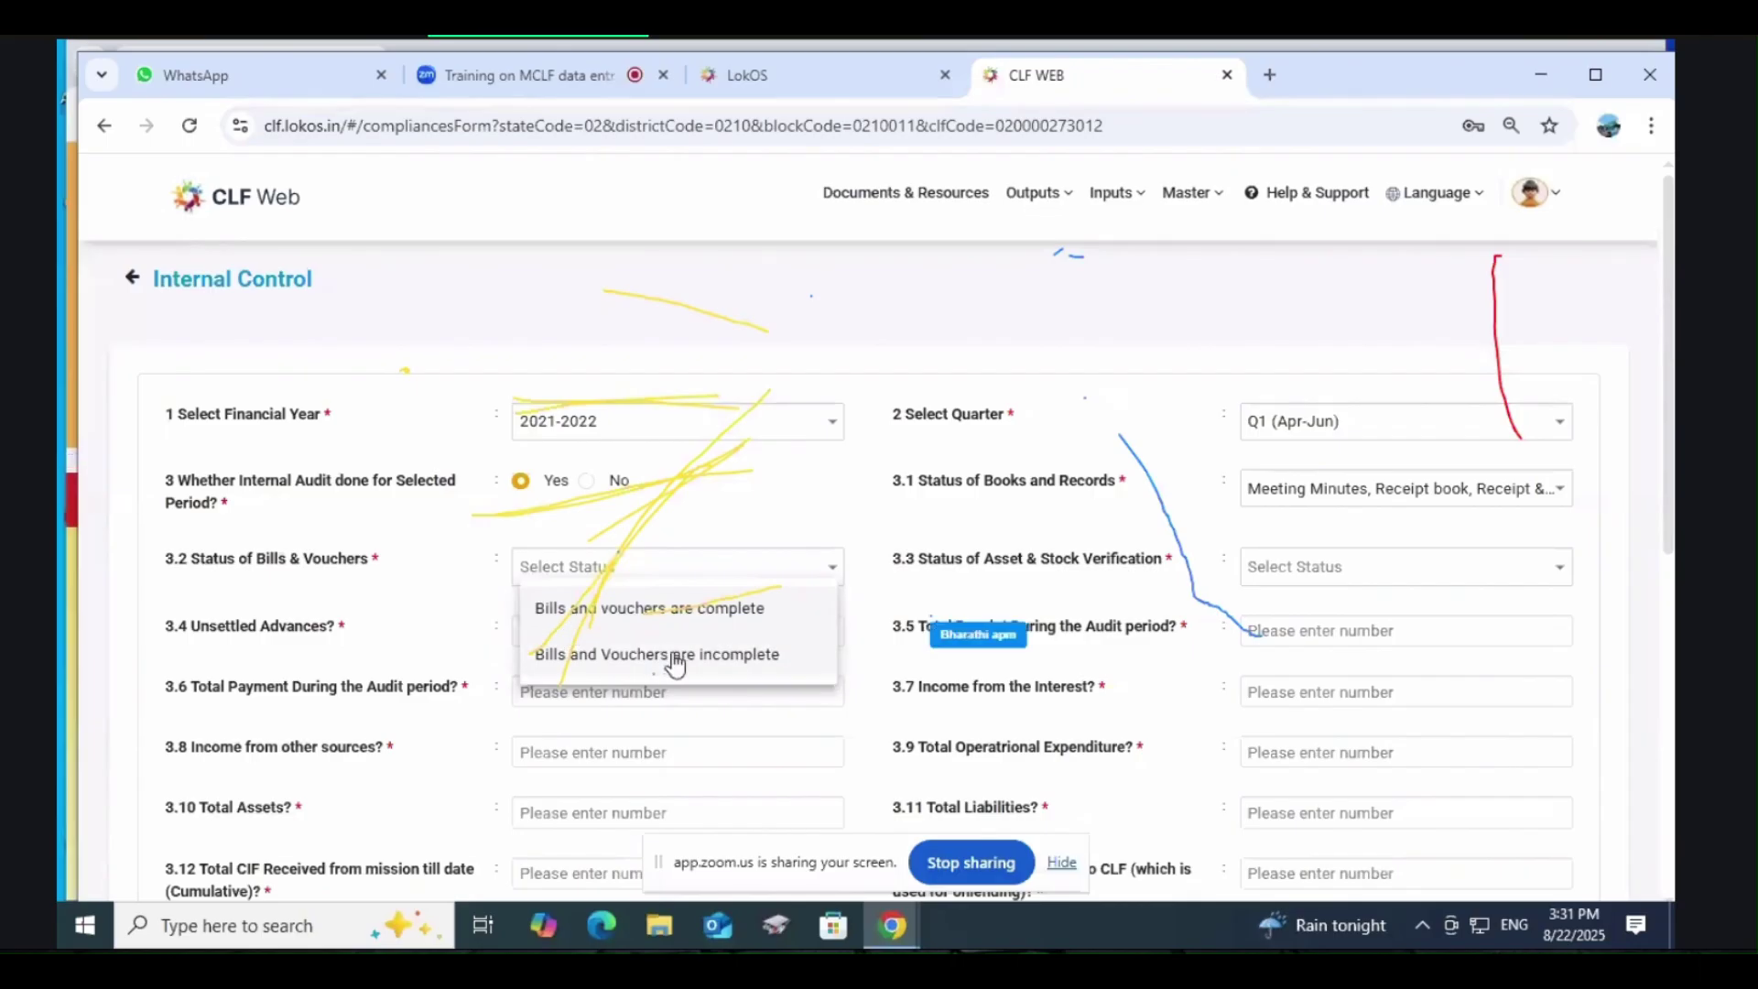
click(590, 609)
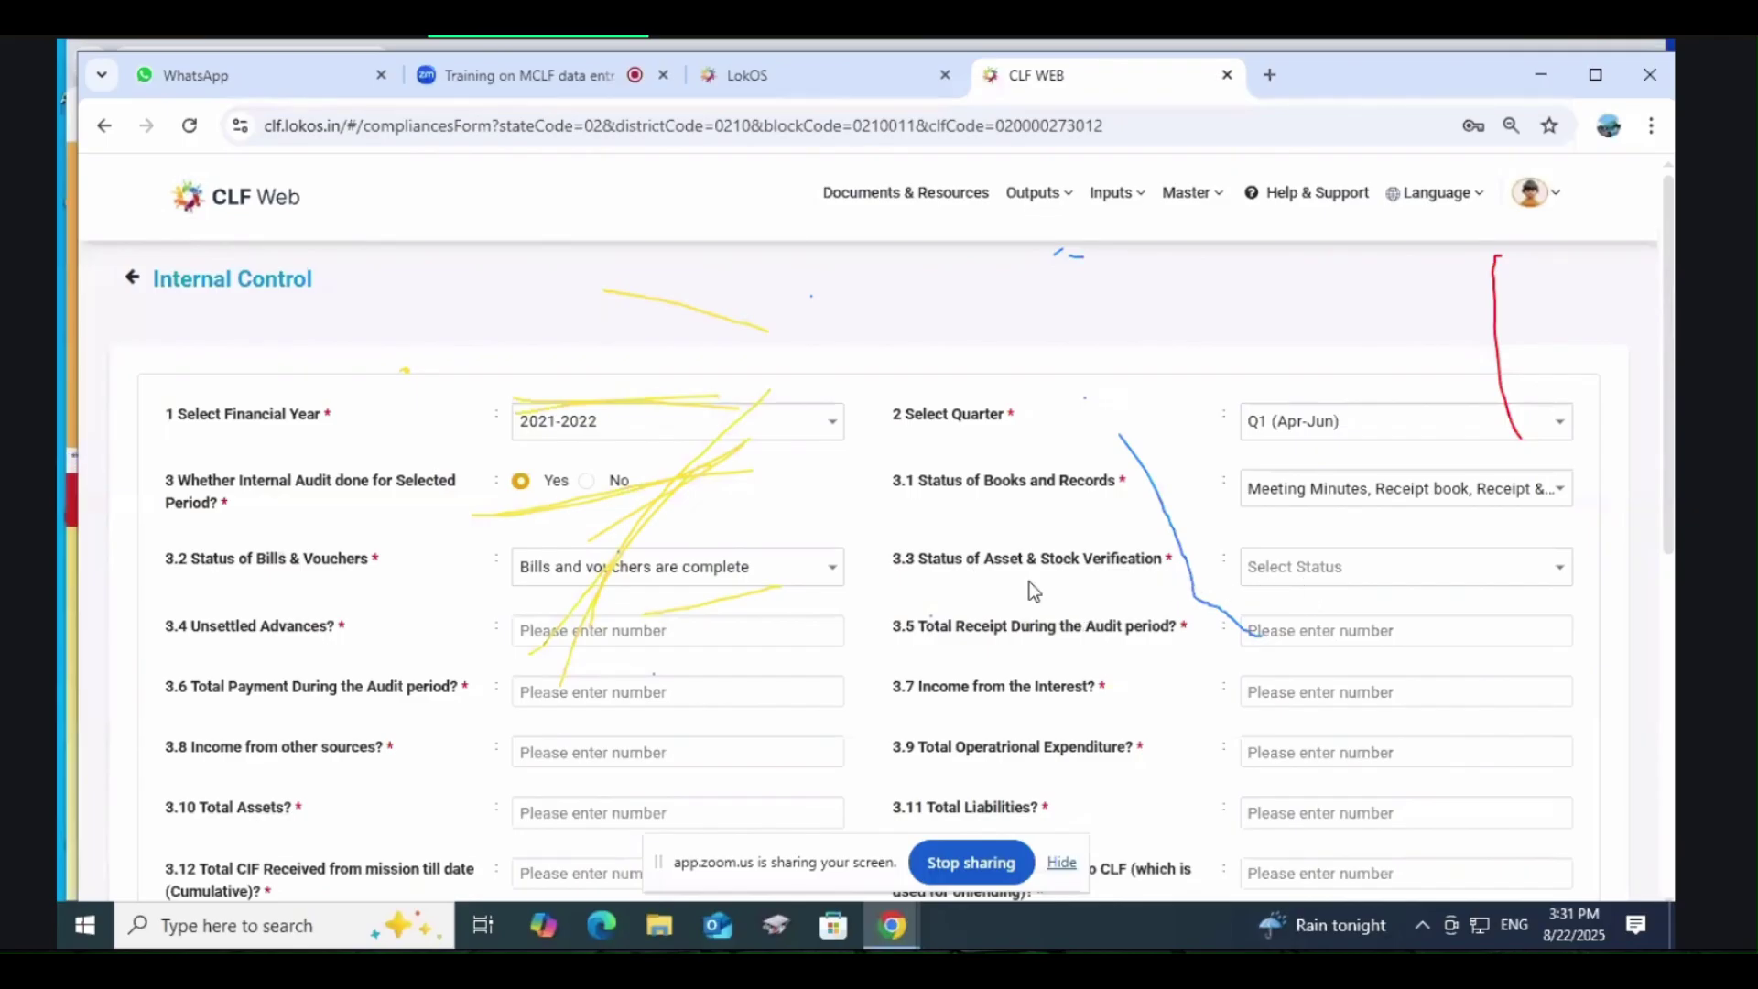
Step: Set 3.3 to 'Assets Register in place & Tallying with Physical assest'
click(1364, 568)
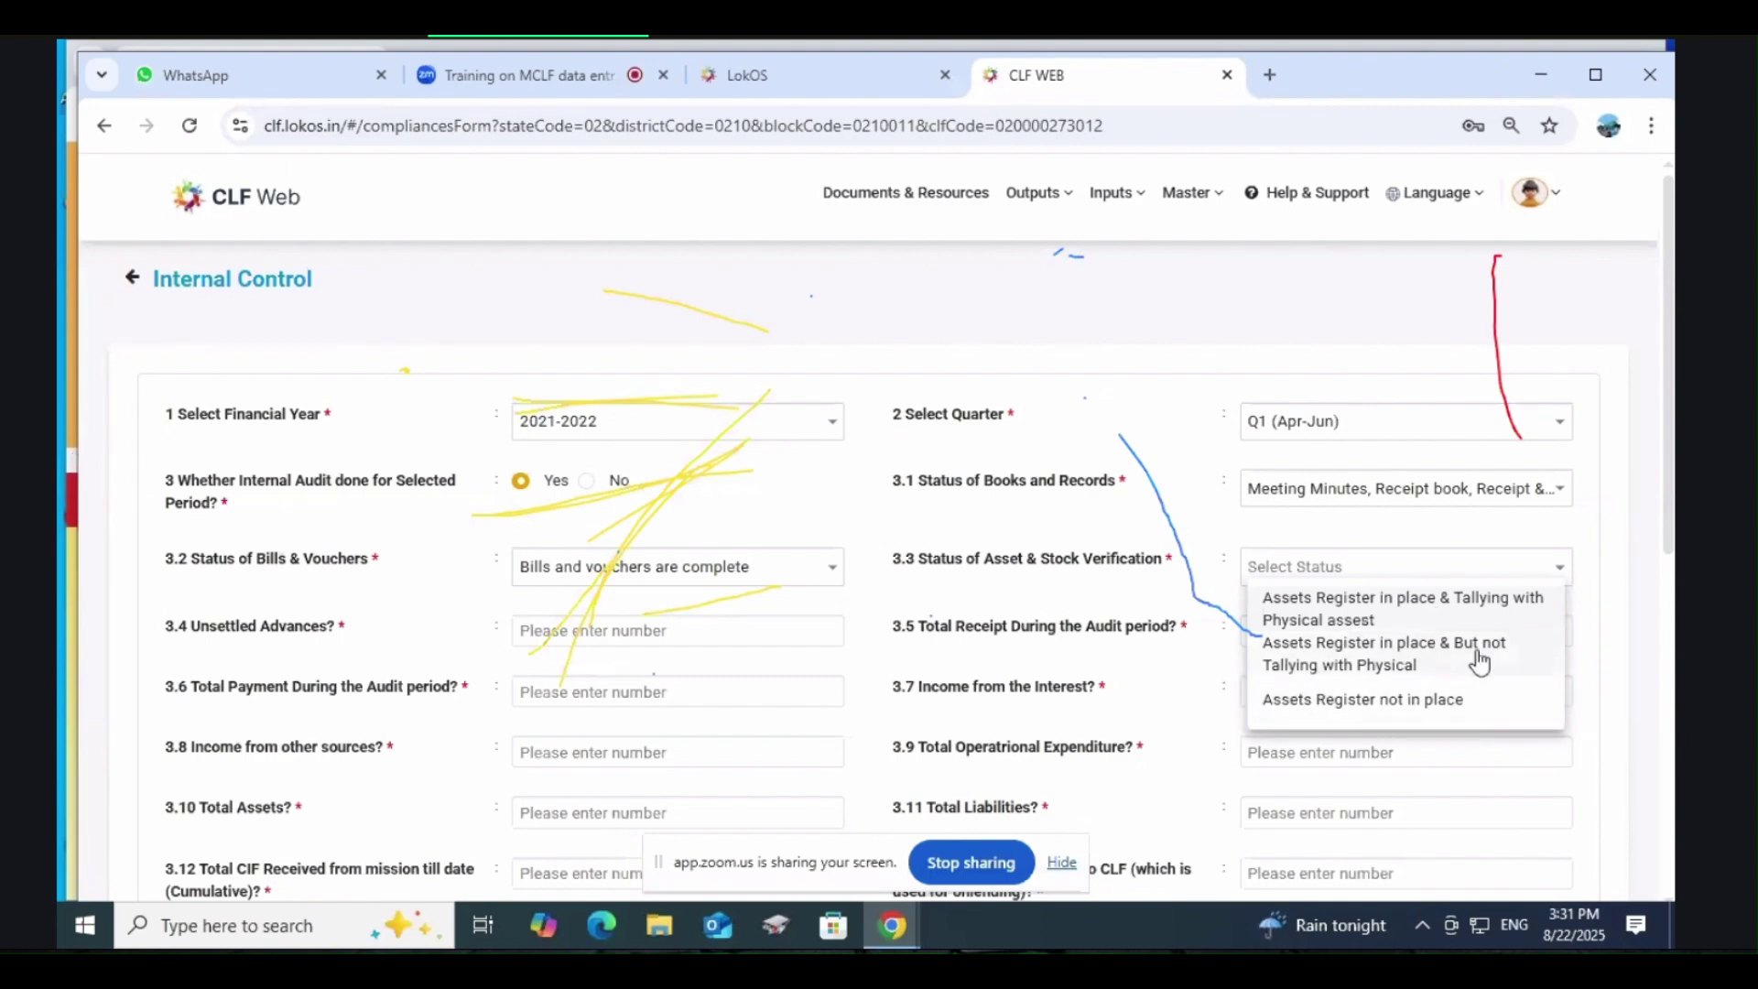
scroll(1470, 655, down, 3)
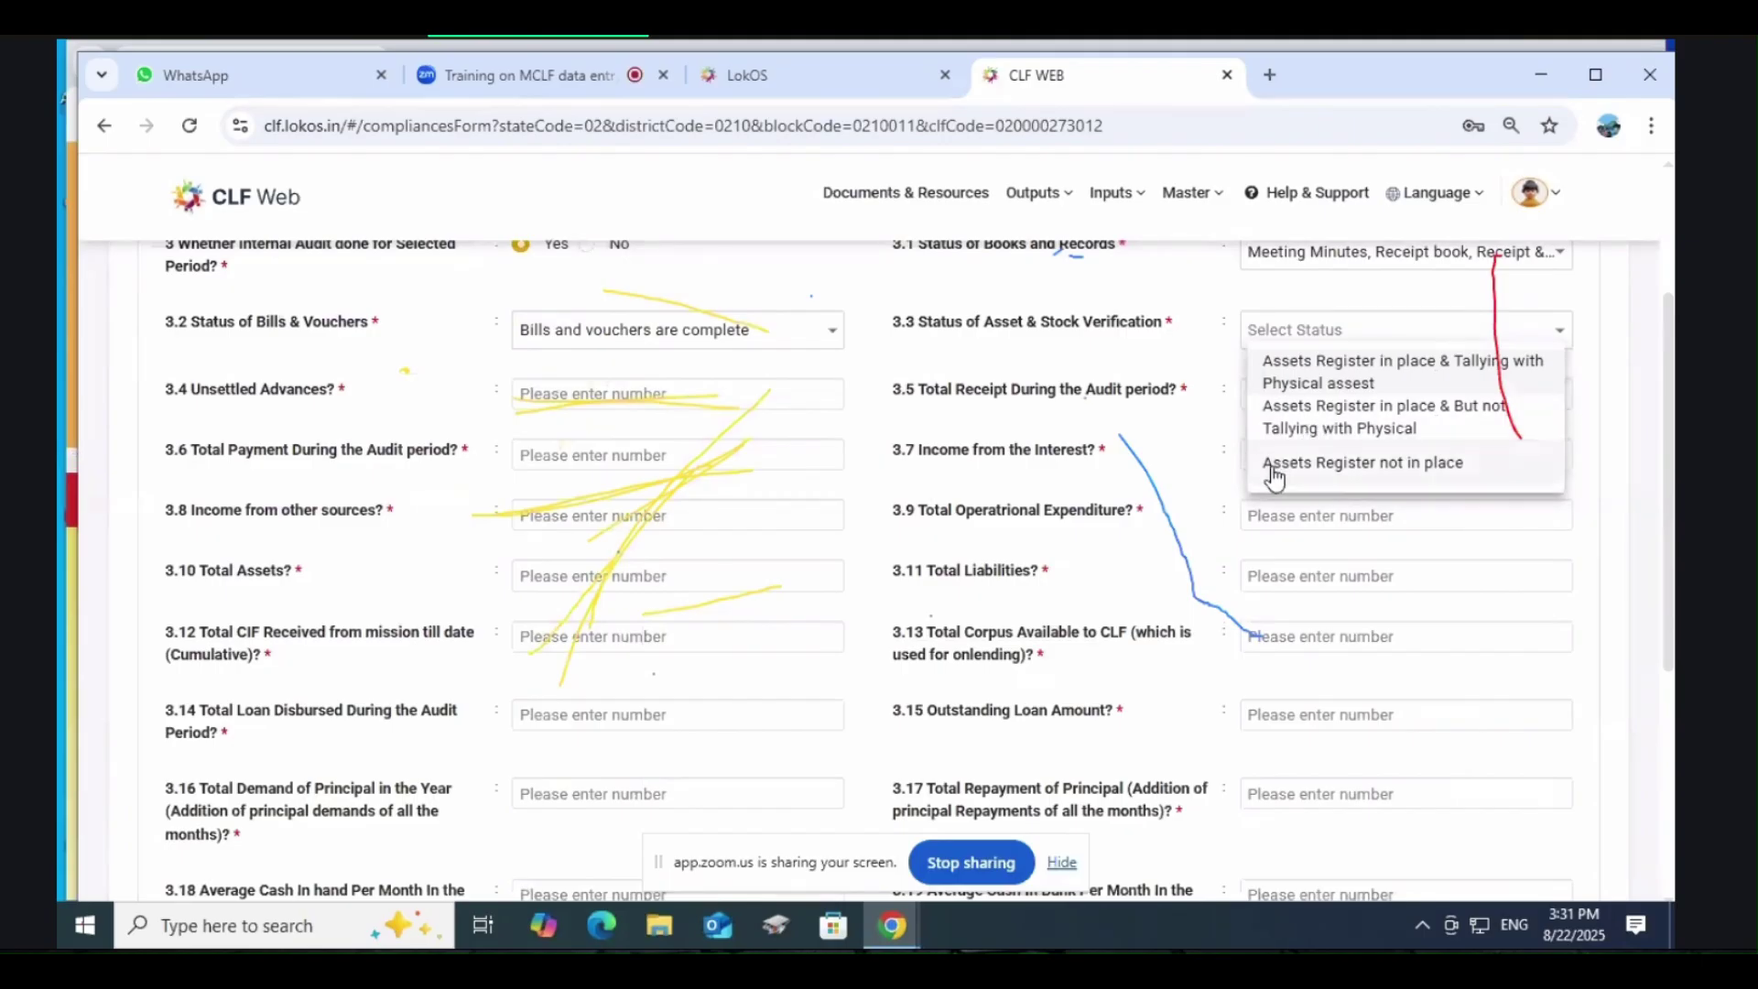
scroll(1196, 464, up, 1)
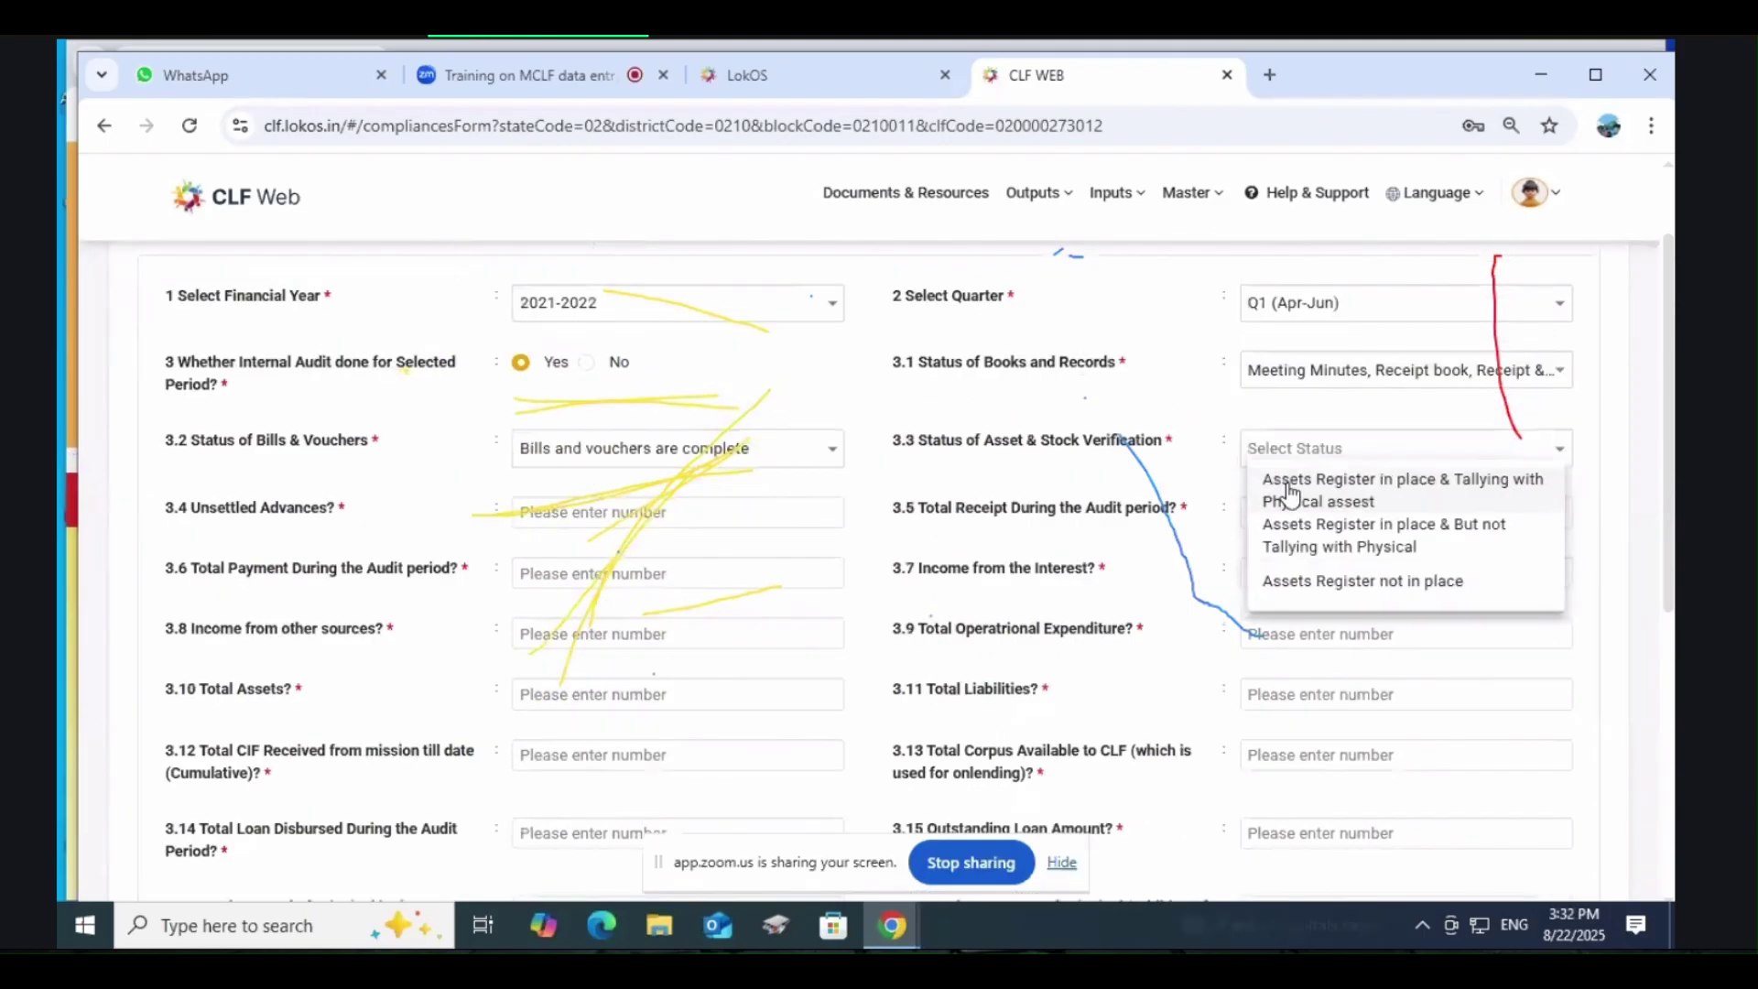
click(1292, 494)
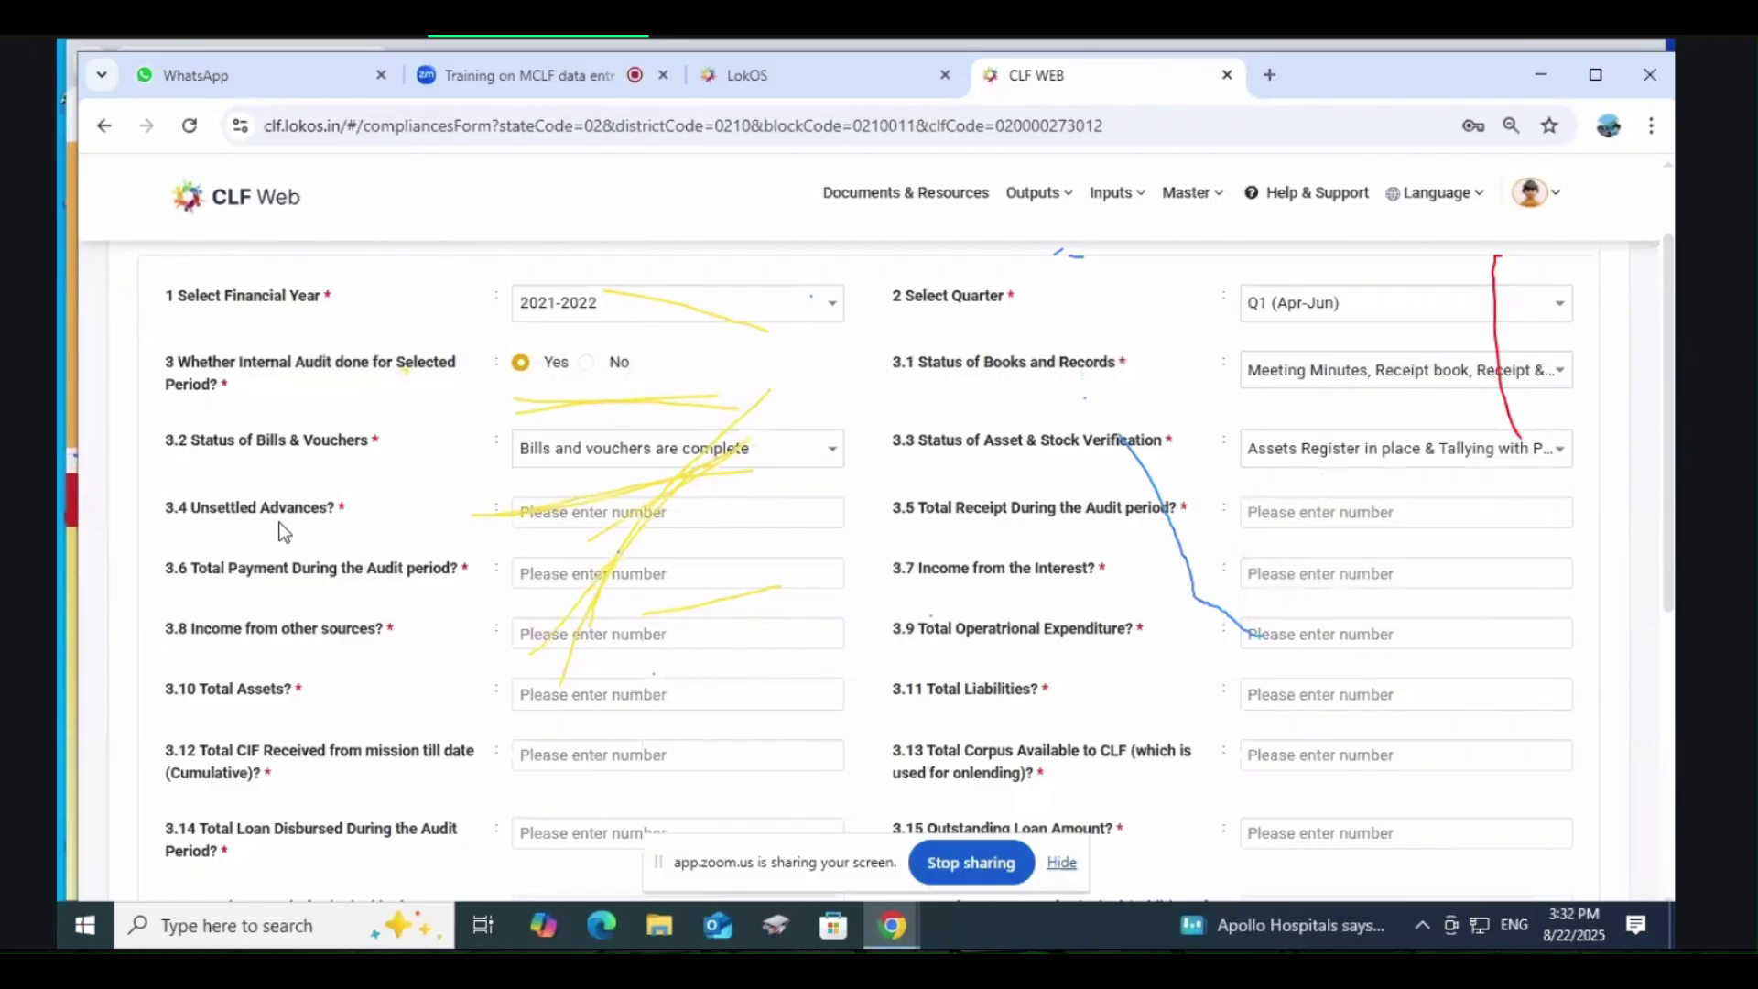
Step: Step through the amount fields from 3.4 Unsettled Advances to 3.10 Total Assets
click(659, 514)
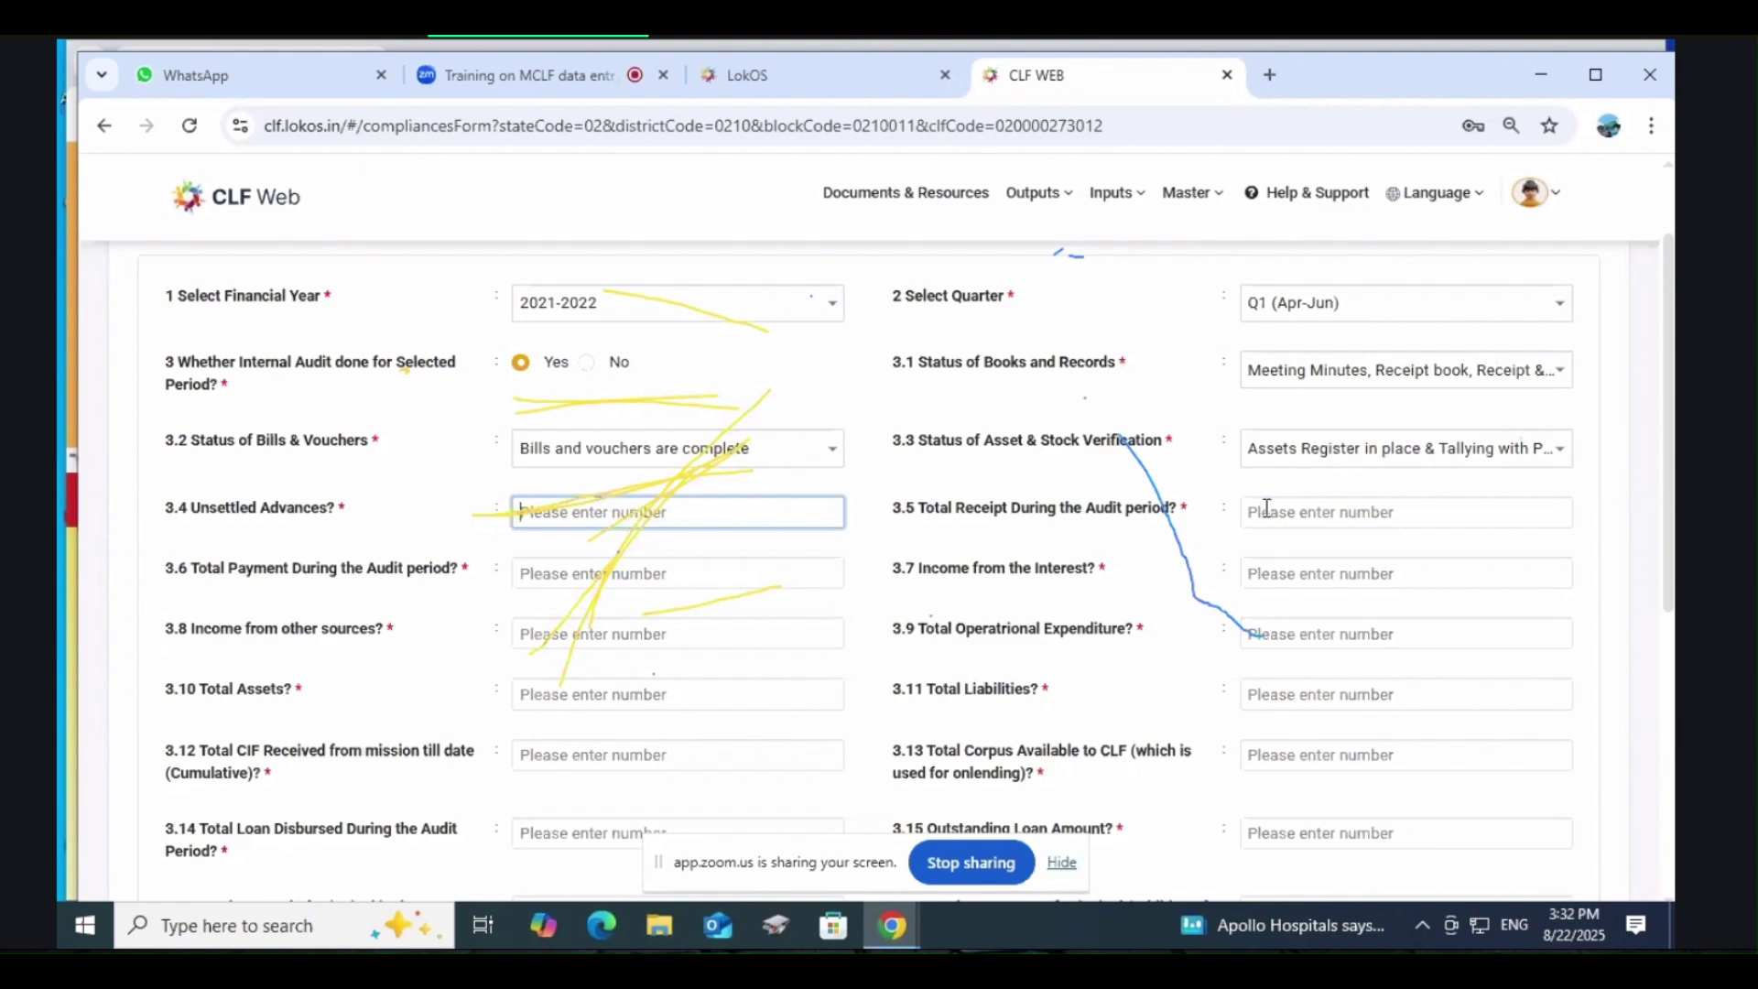
click(1319, 514)
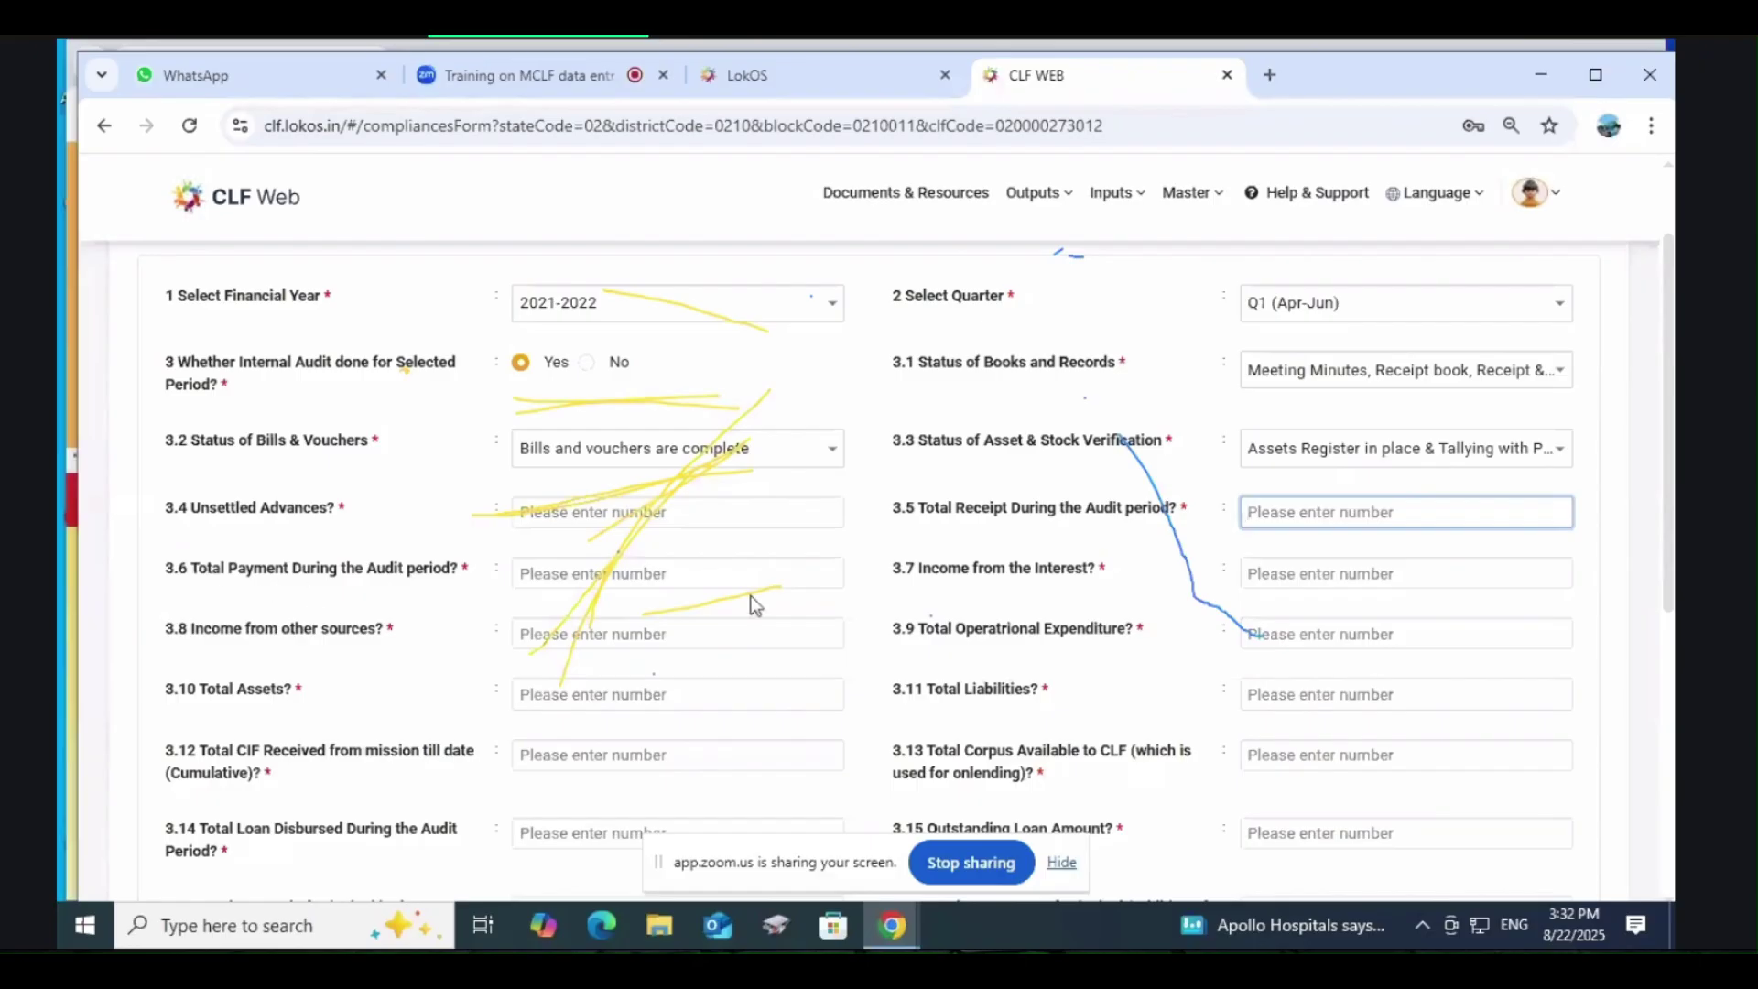
click(623, 578)
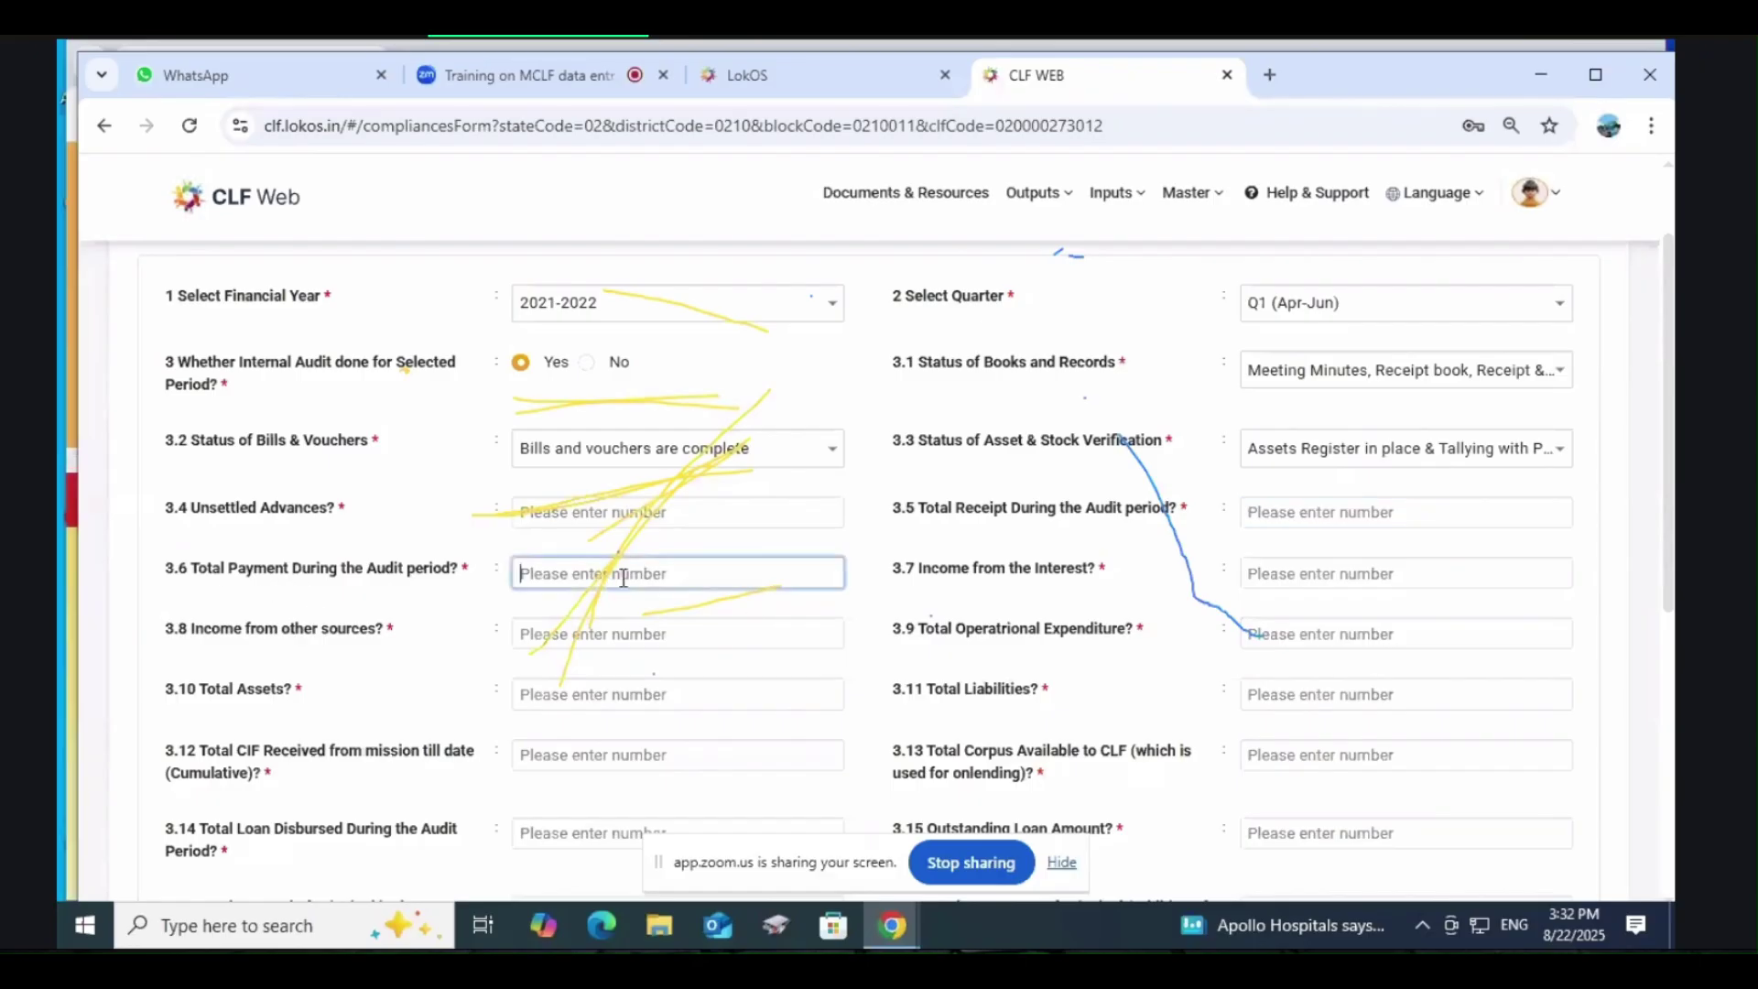
click(1336, 515)
click(668, 577)
click(1262, 573)
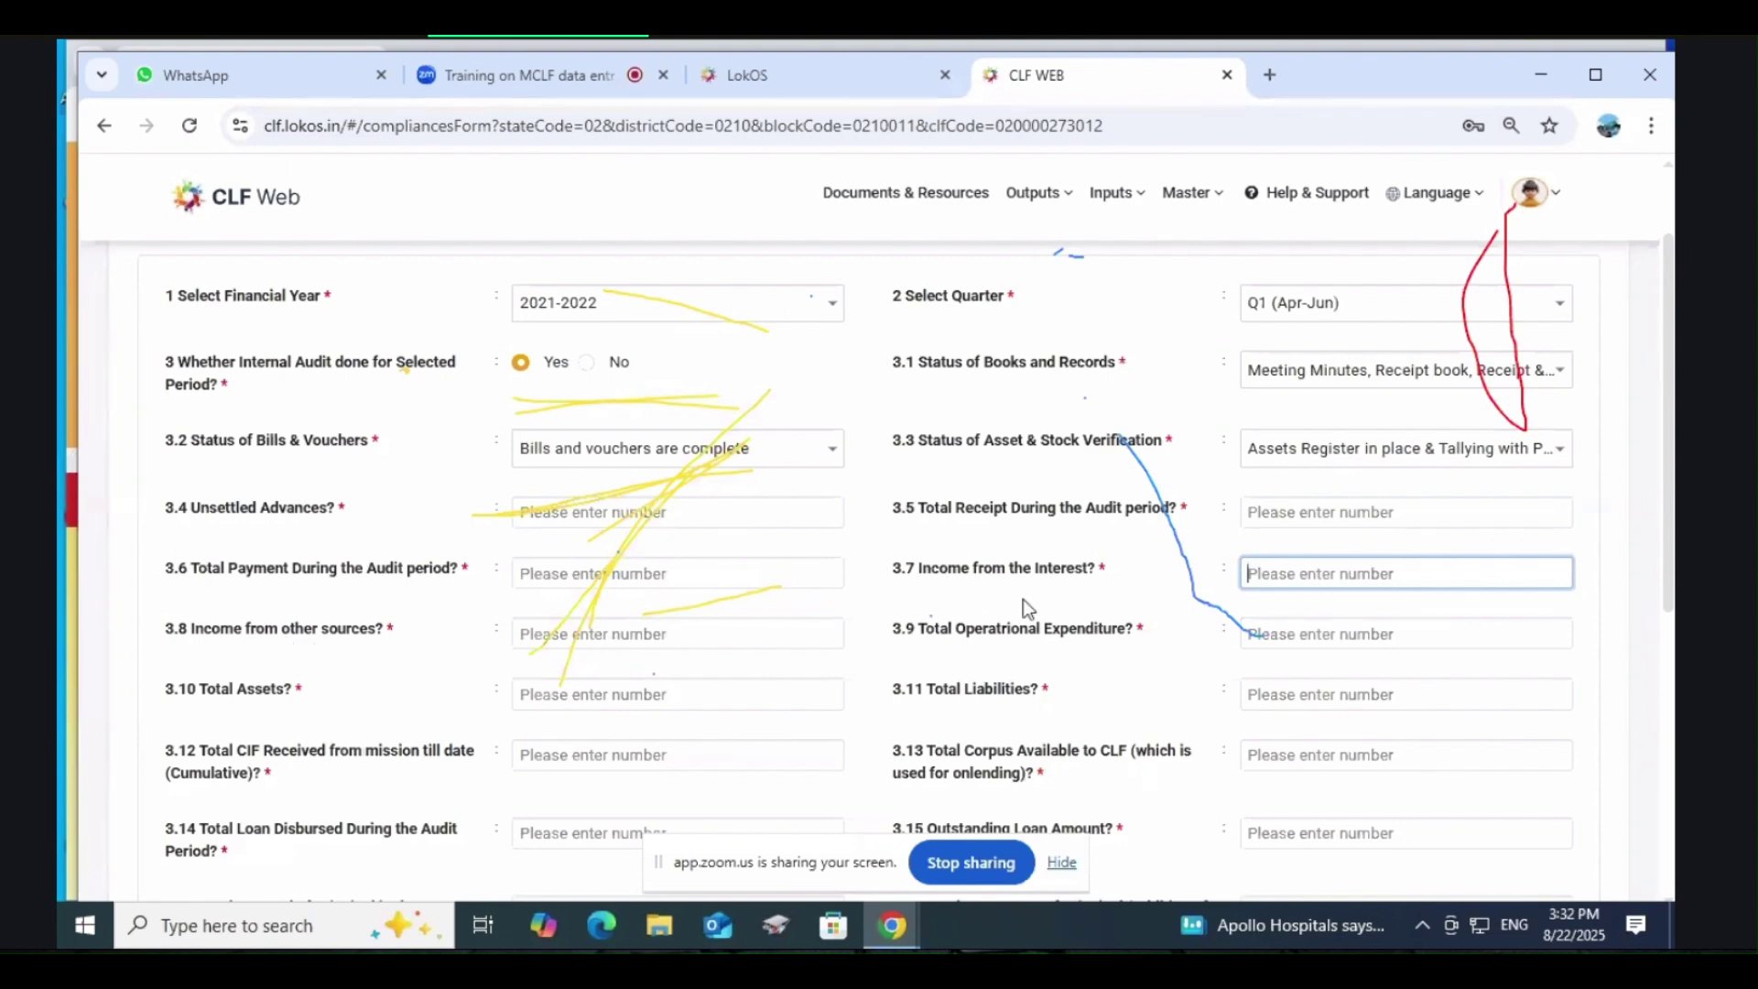
click(579, 635)
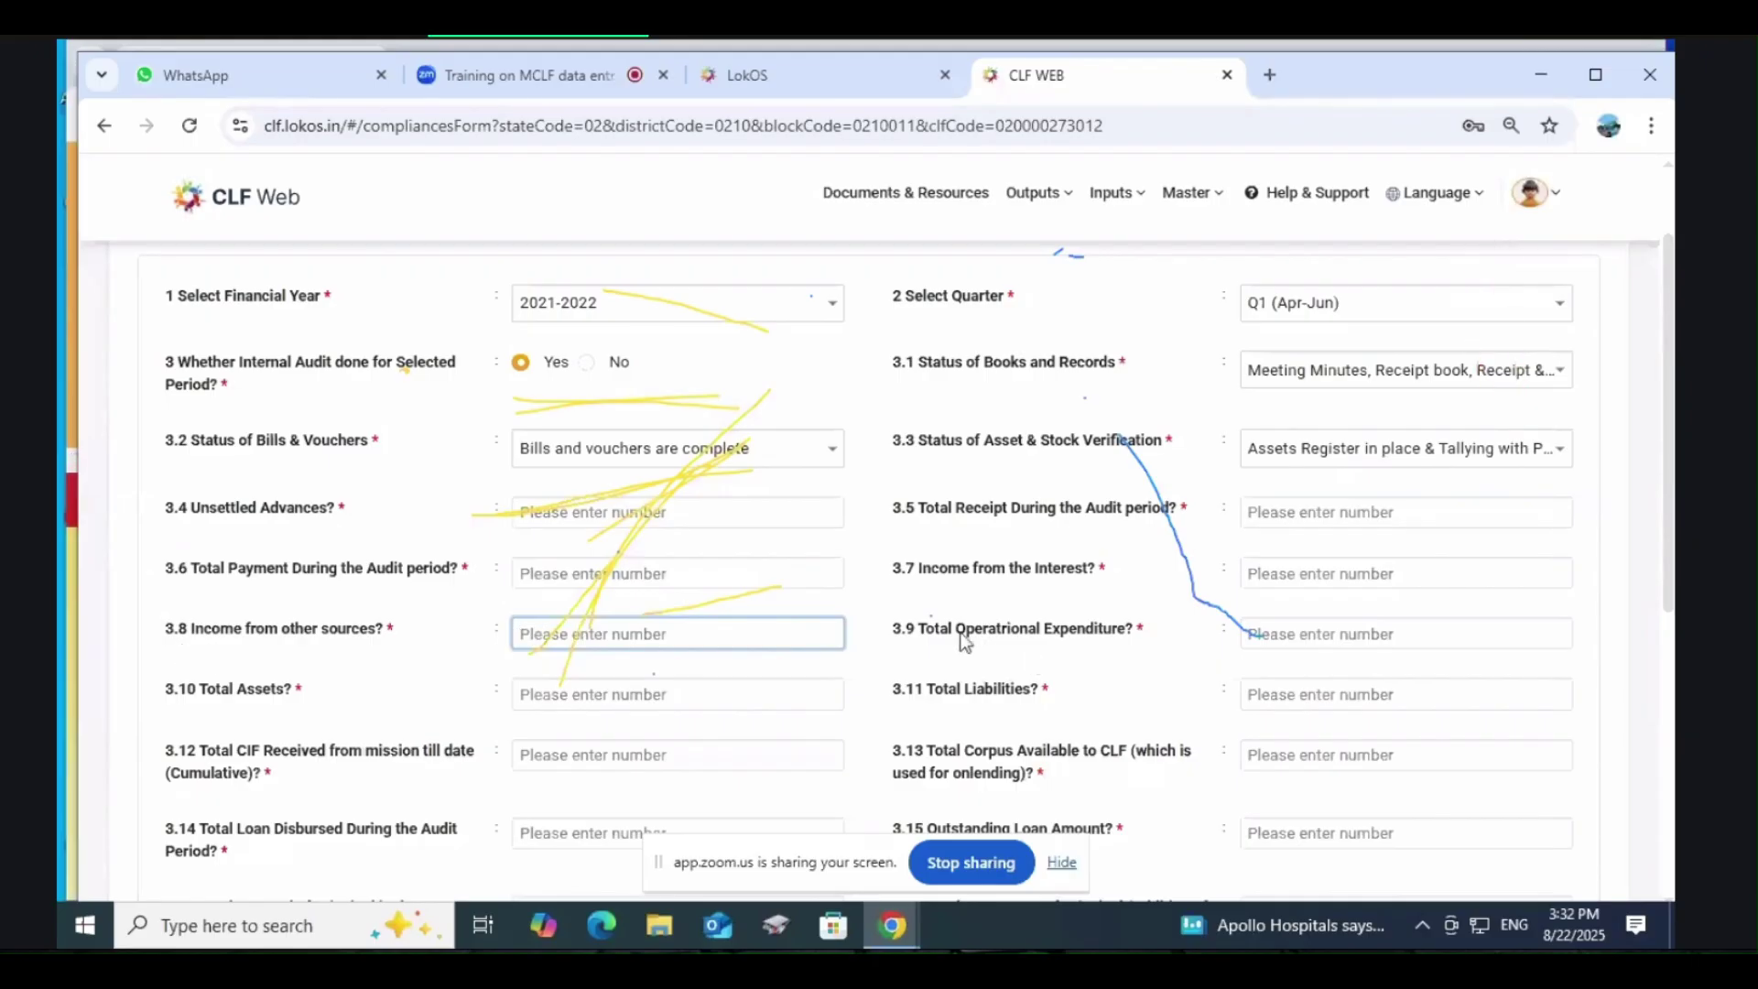
click(1280, 628)
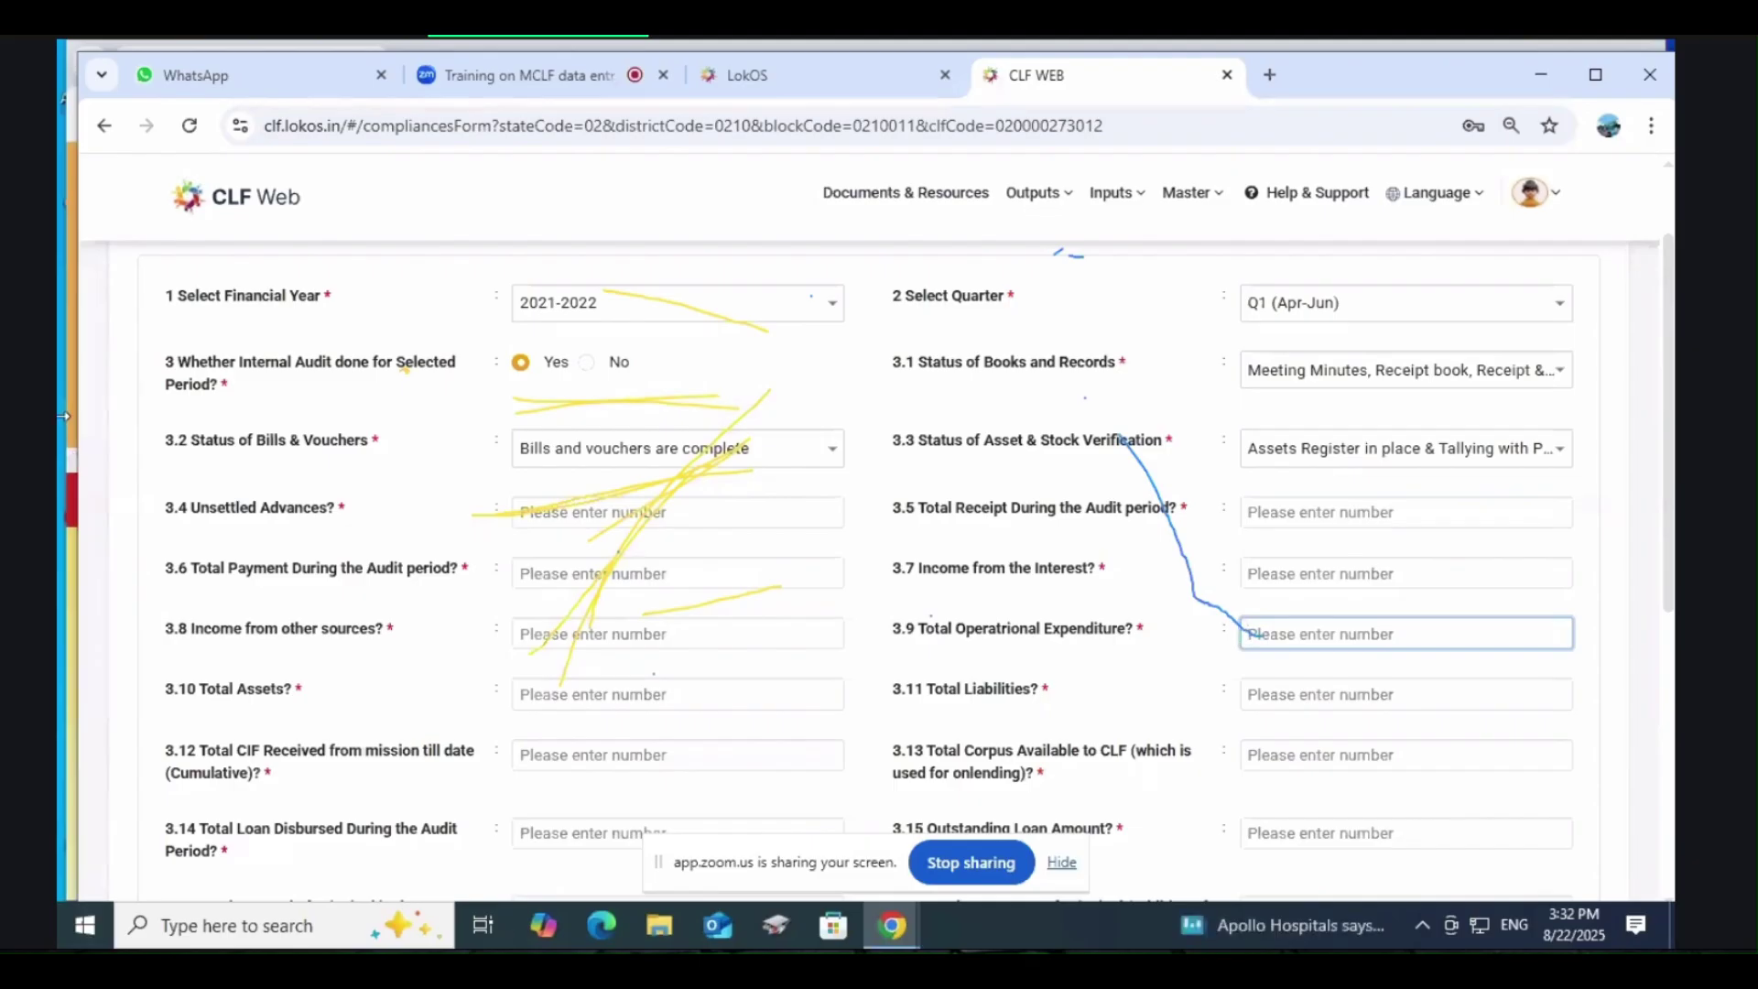
click(621, 695)
scroll(621, 694, down, 3)
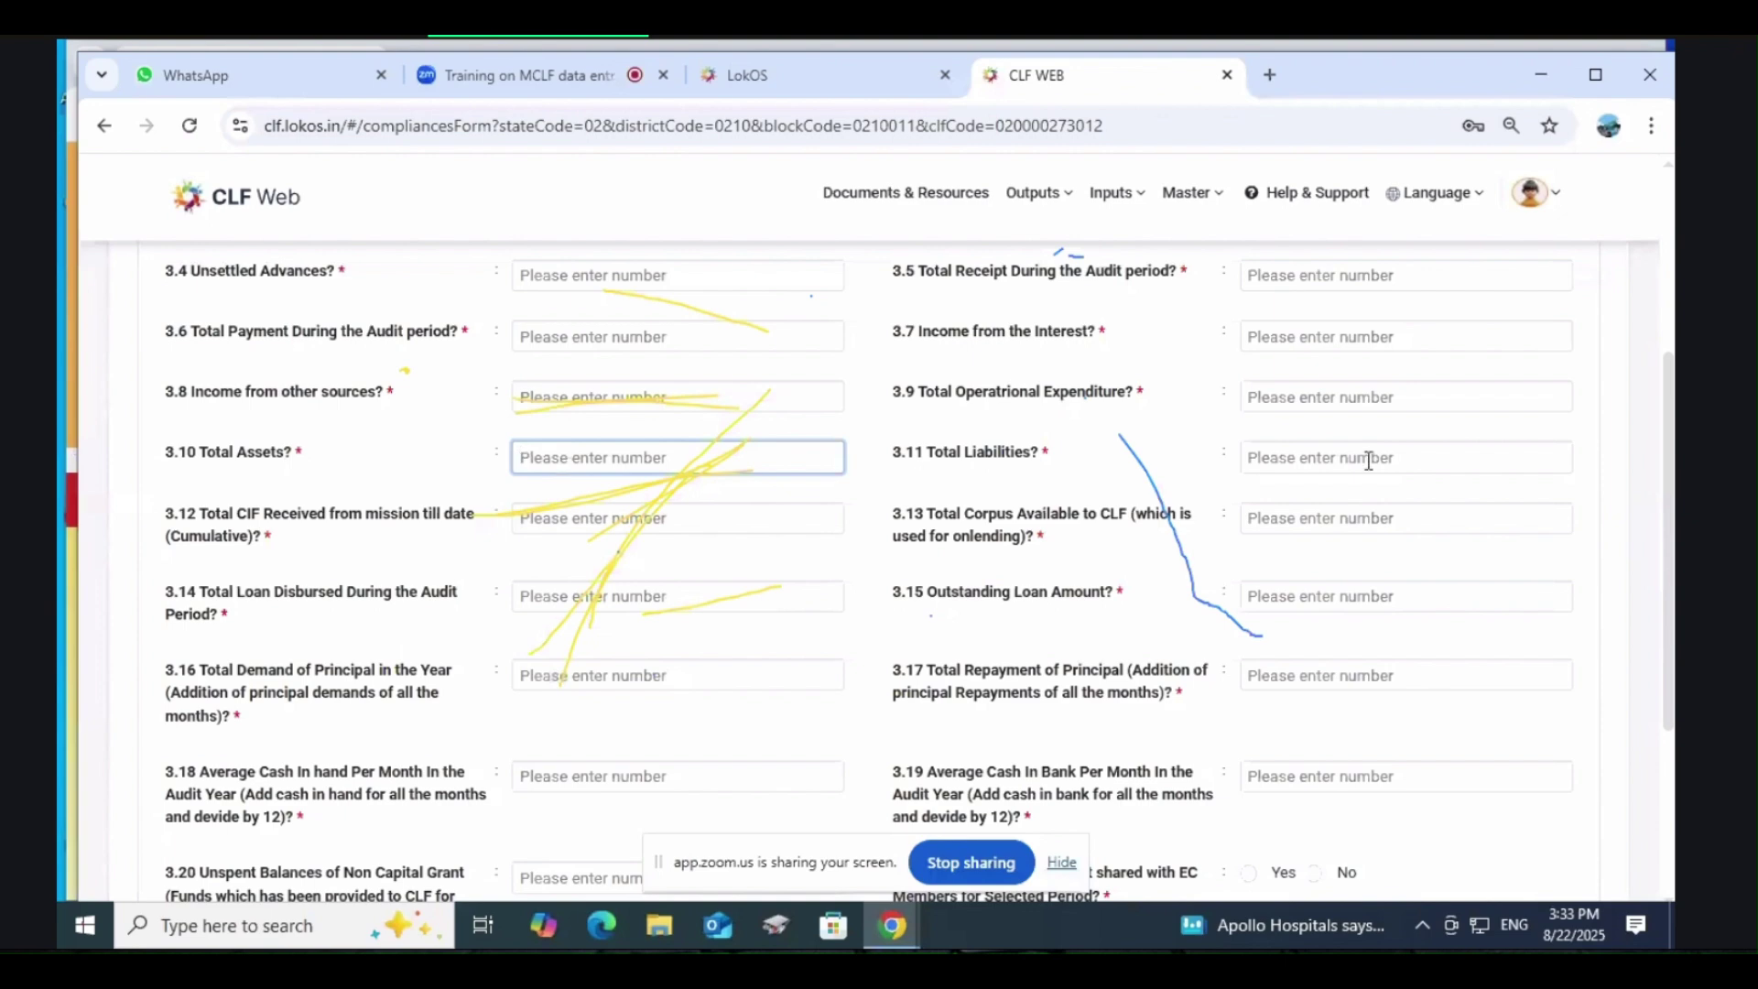
click(1340, 445)
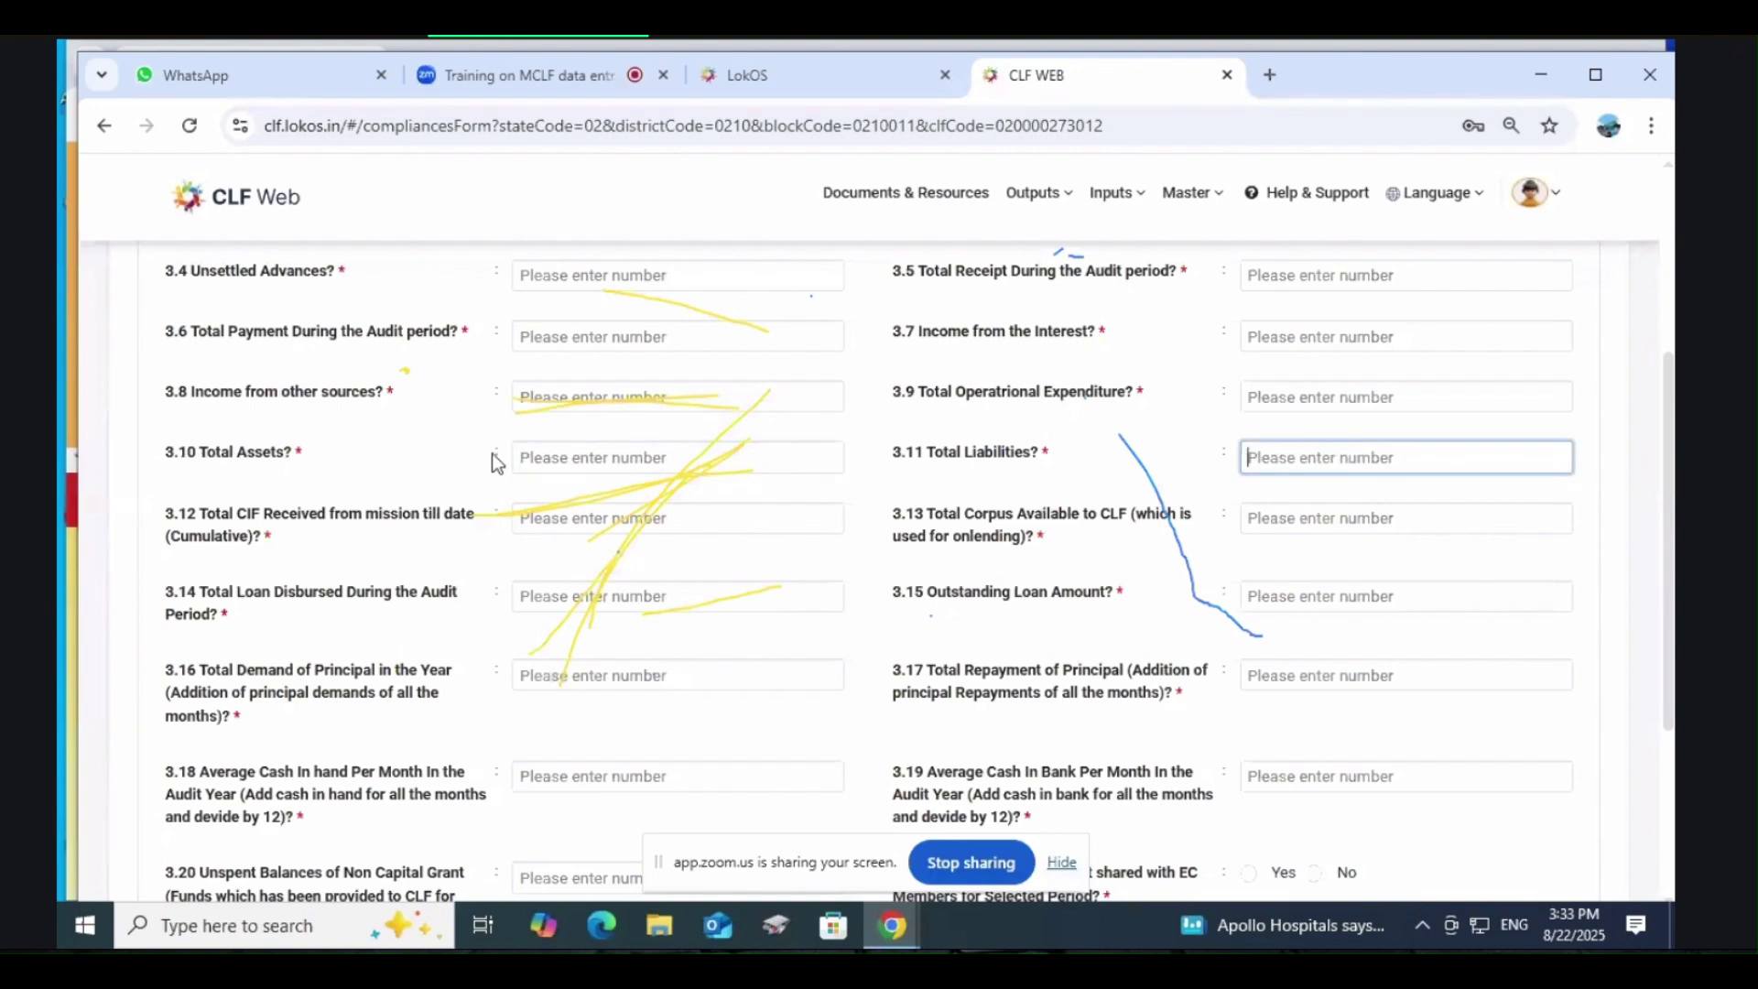
click(697, 454)
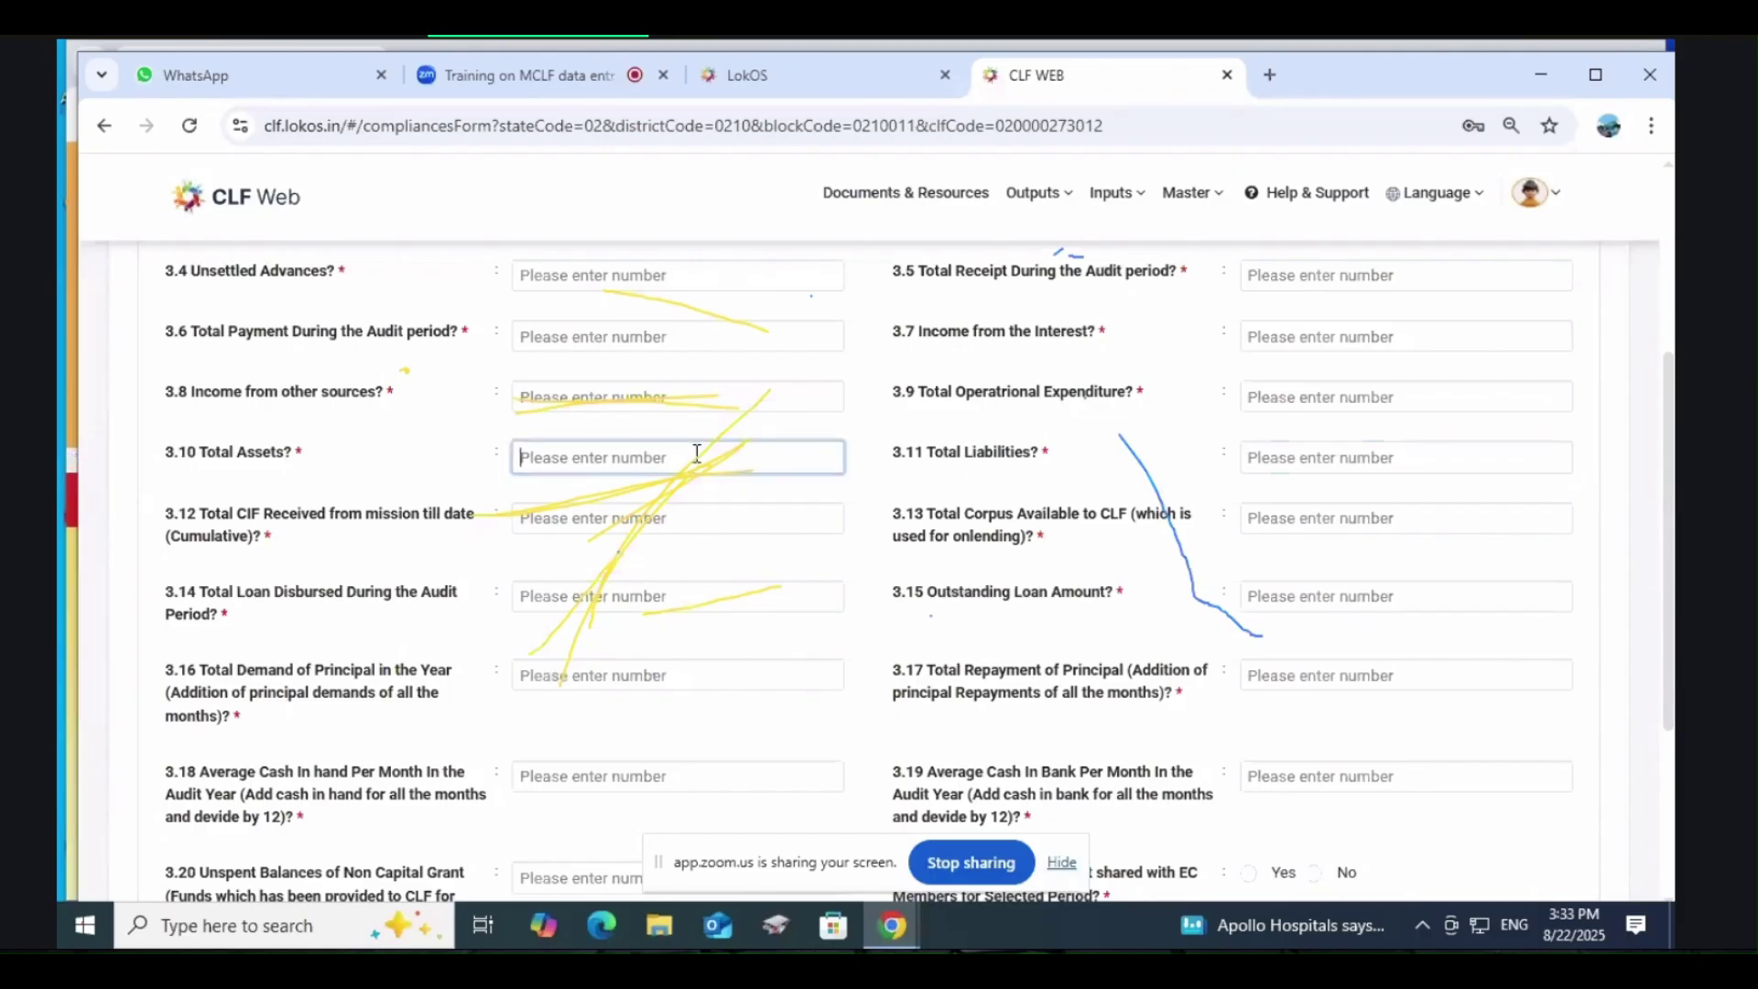
click(1342, 458)
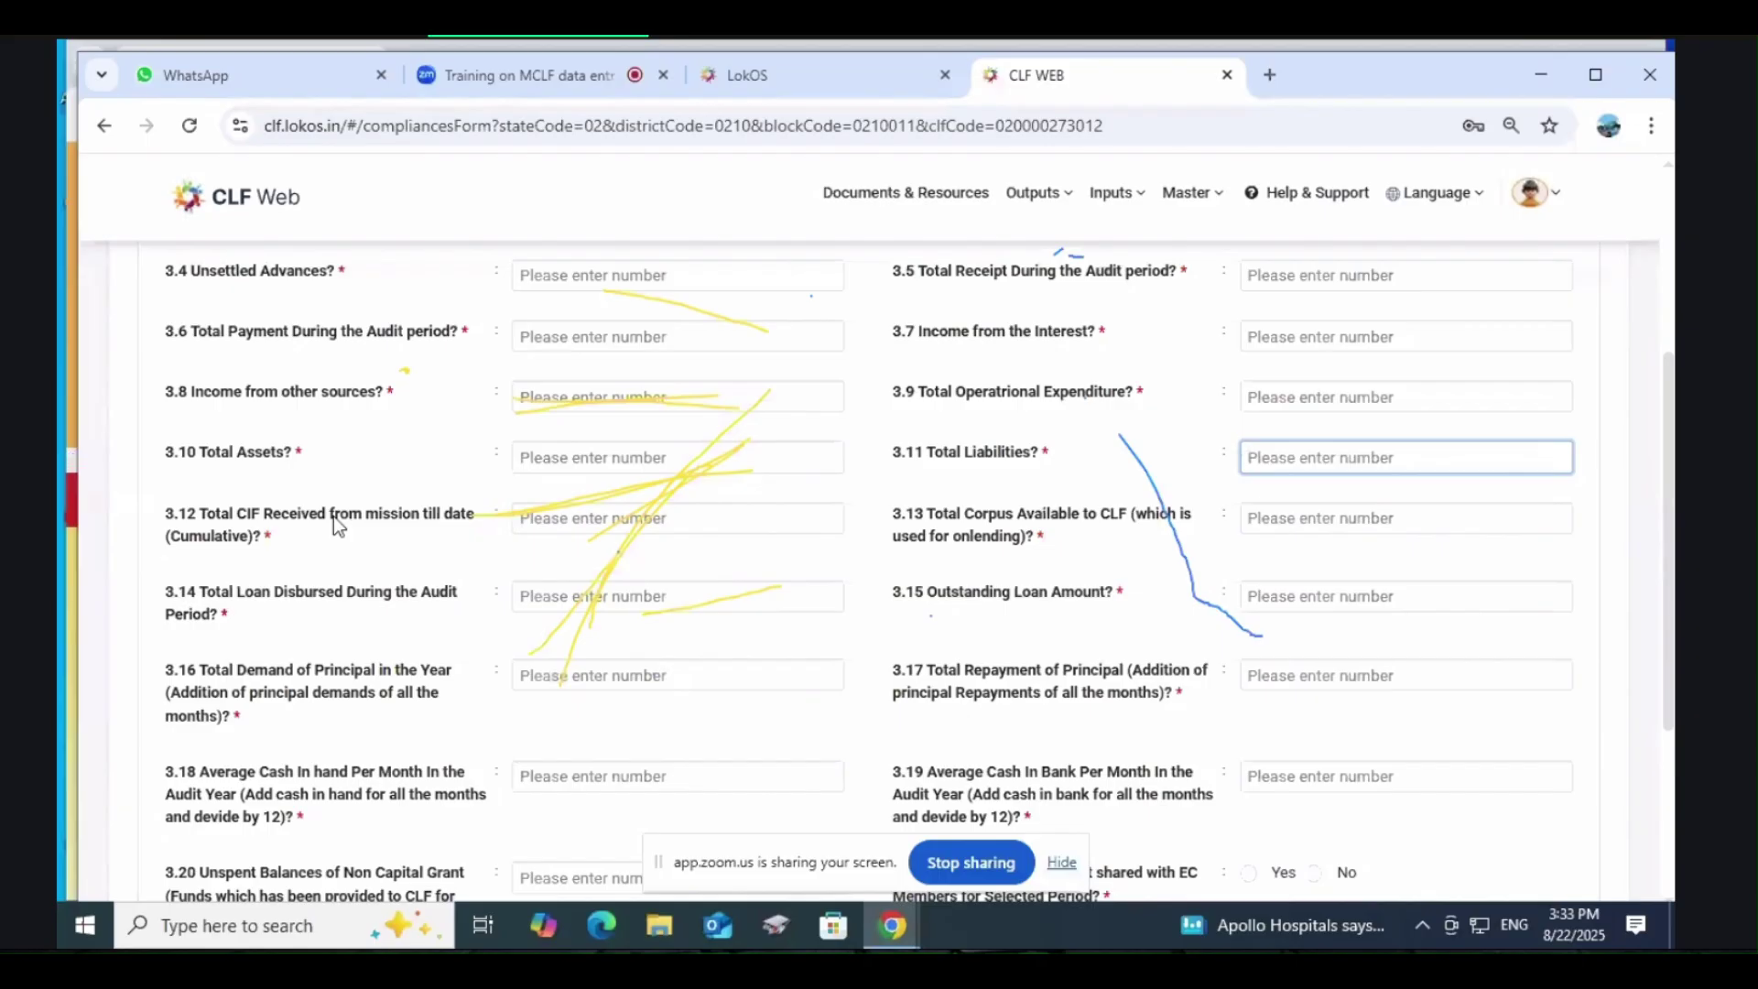
click(603, 517)
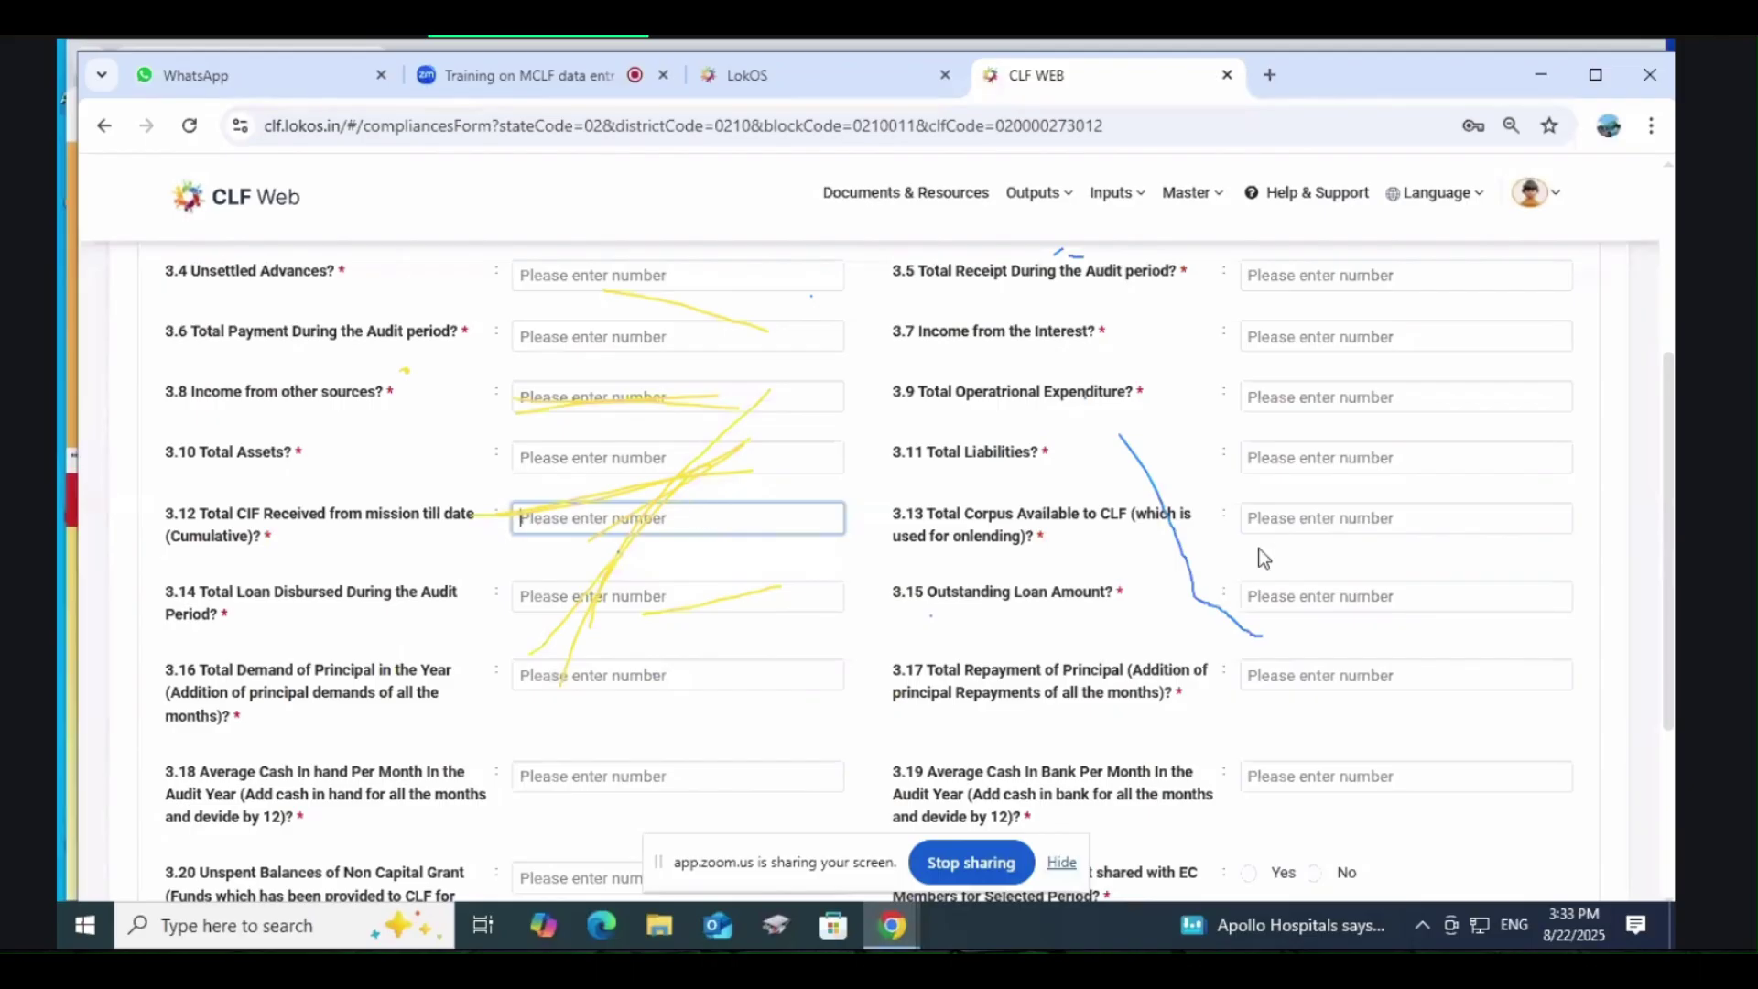
click(1282, 517)
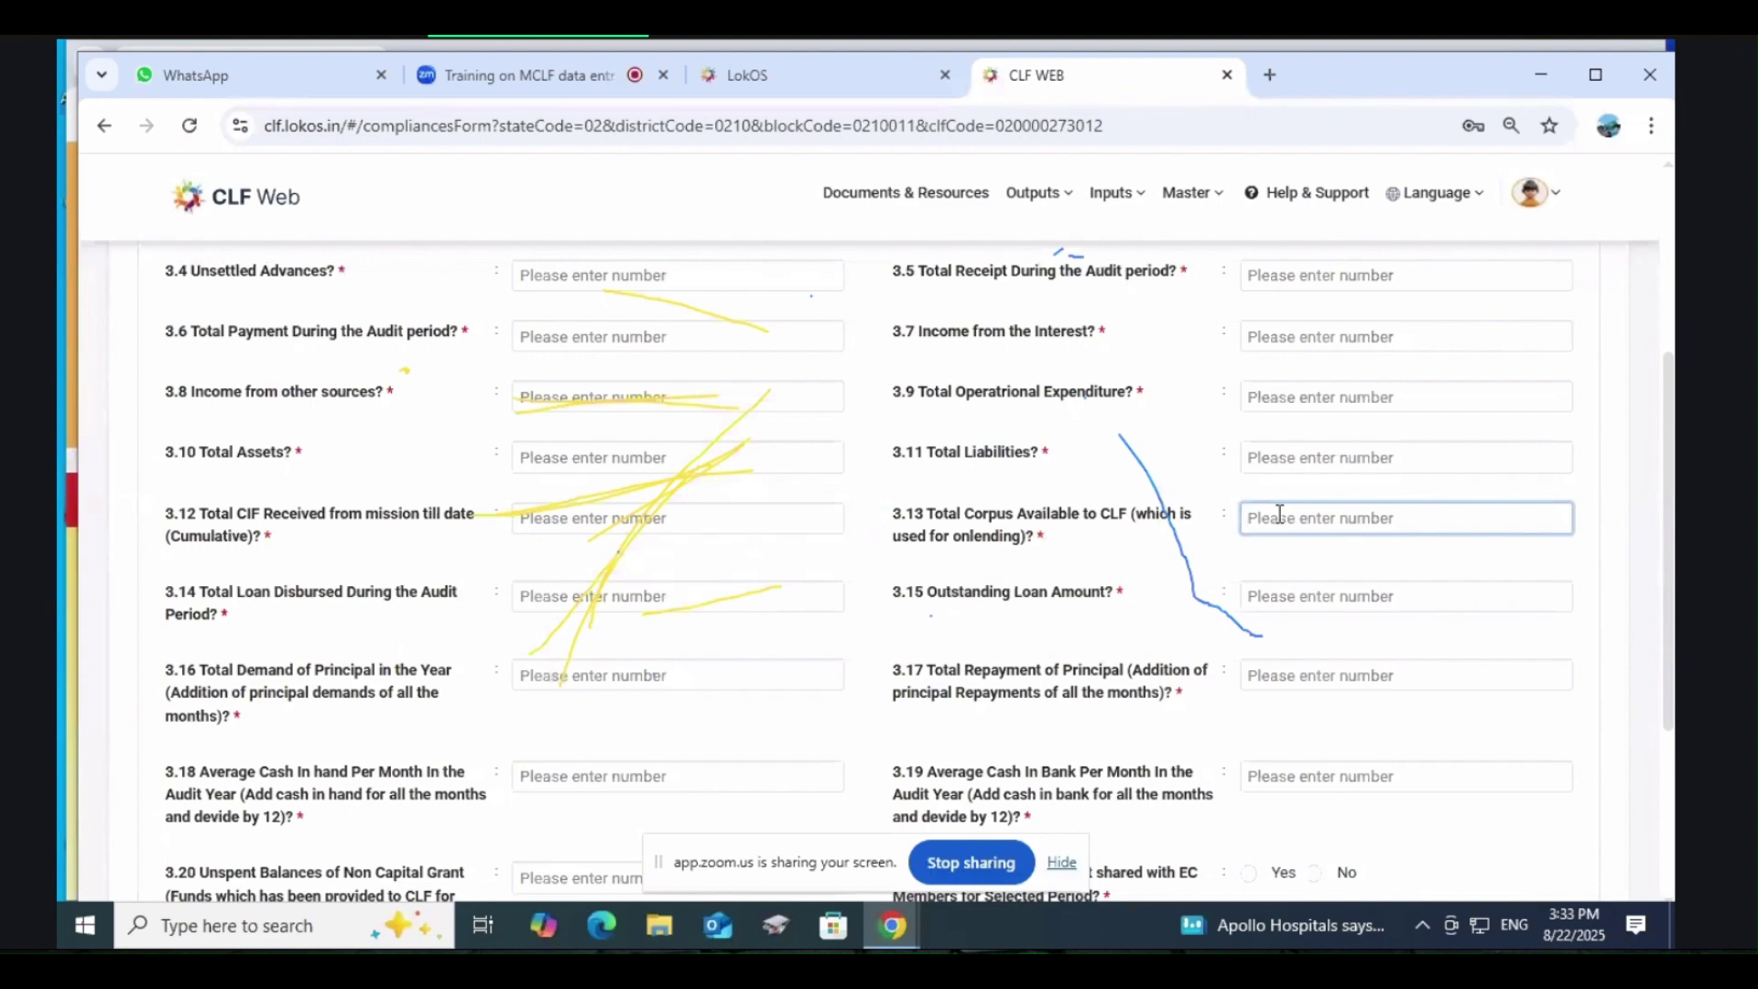
scroll(1280, 514, down, 3)
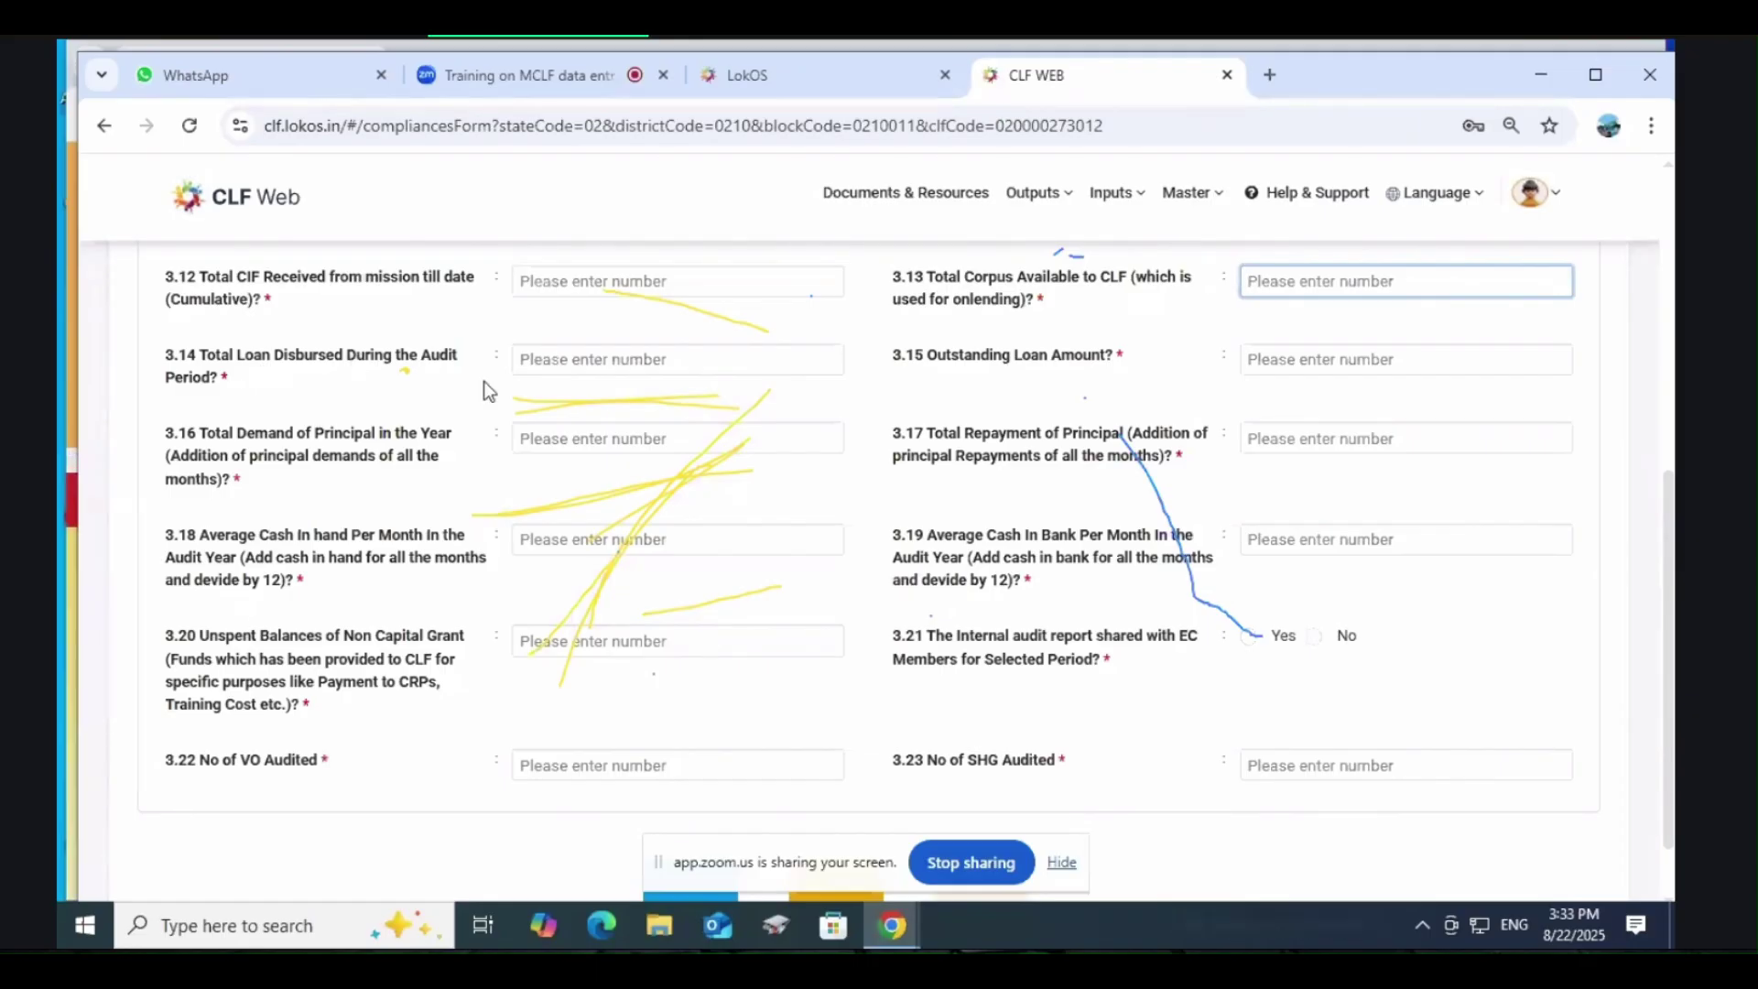
Step: Review the blank fields 3.14–3.17: total loan disbursed, outstanding loan, principal demand and principal repayment
click(579, 364)
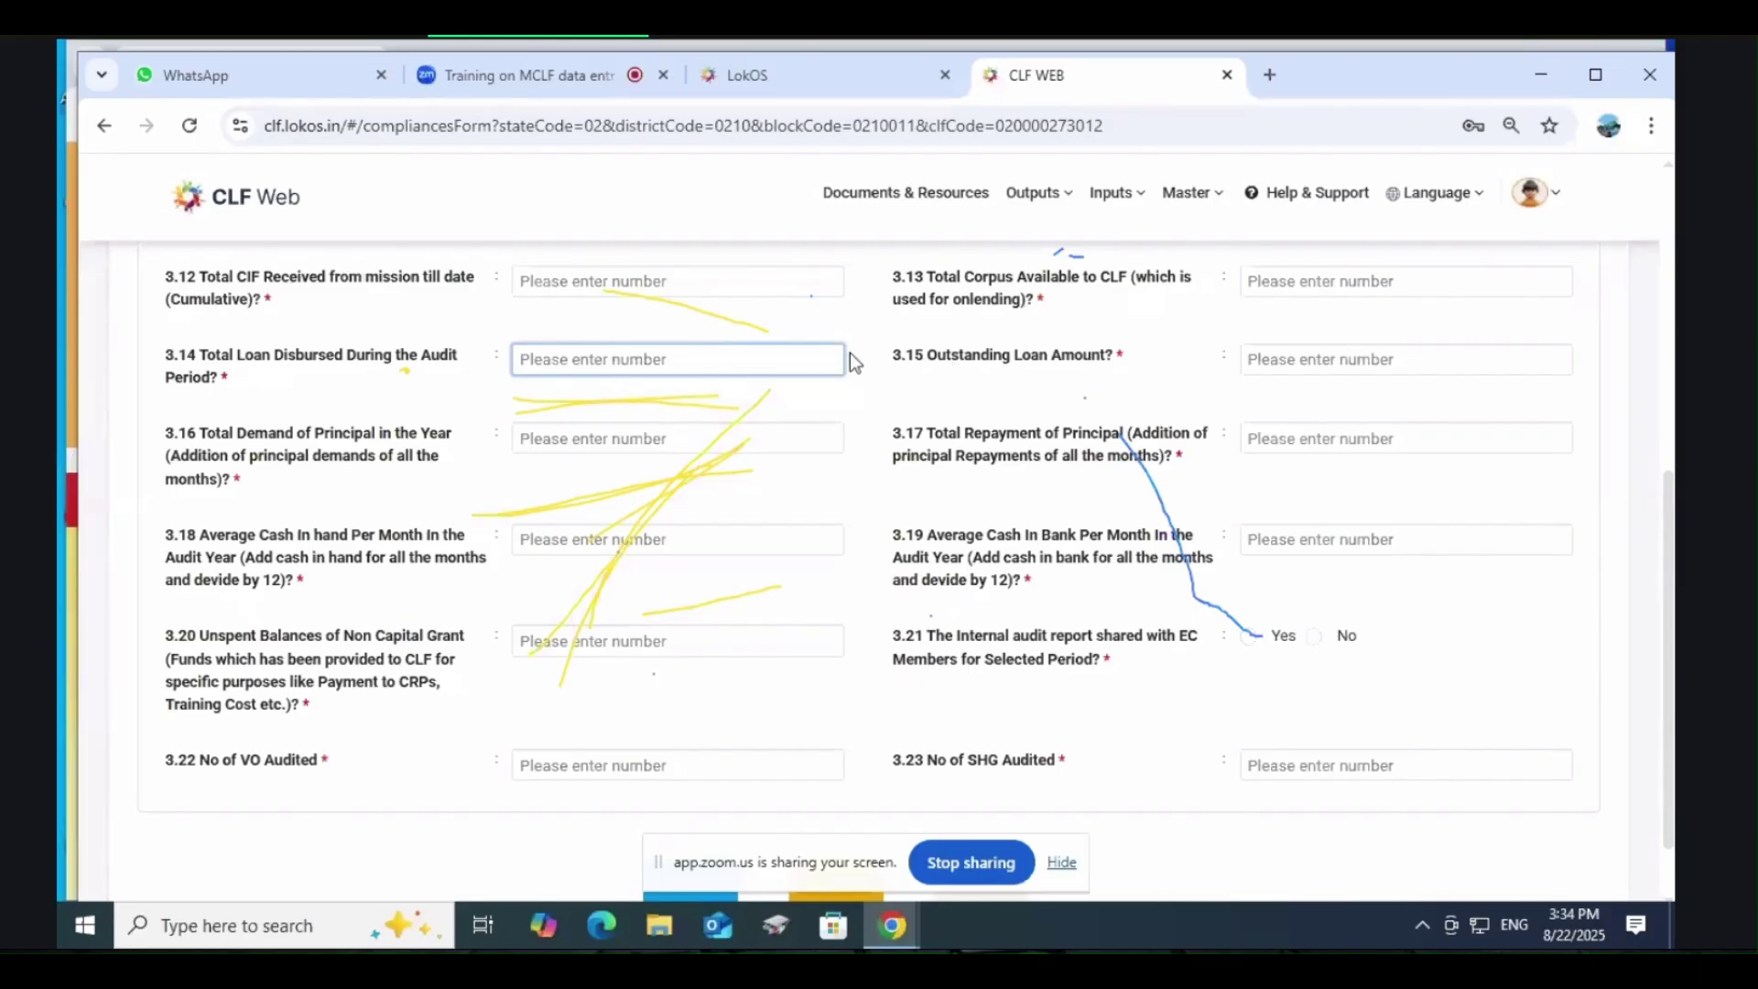
click(1333, 363)
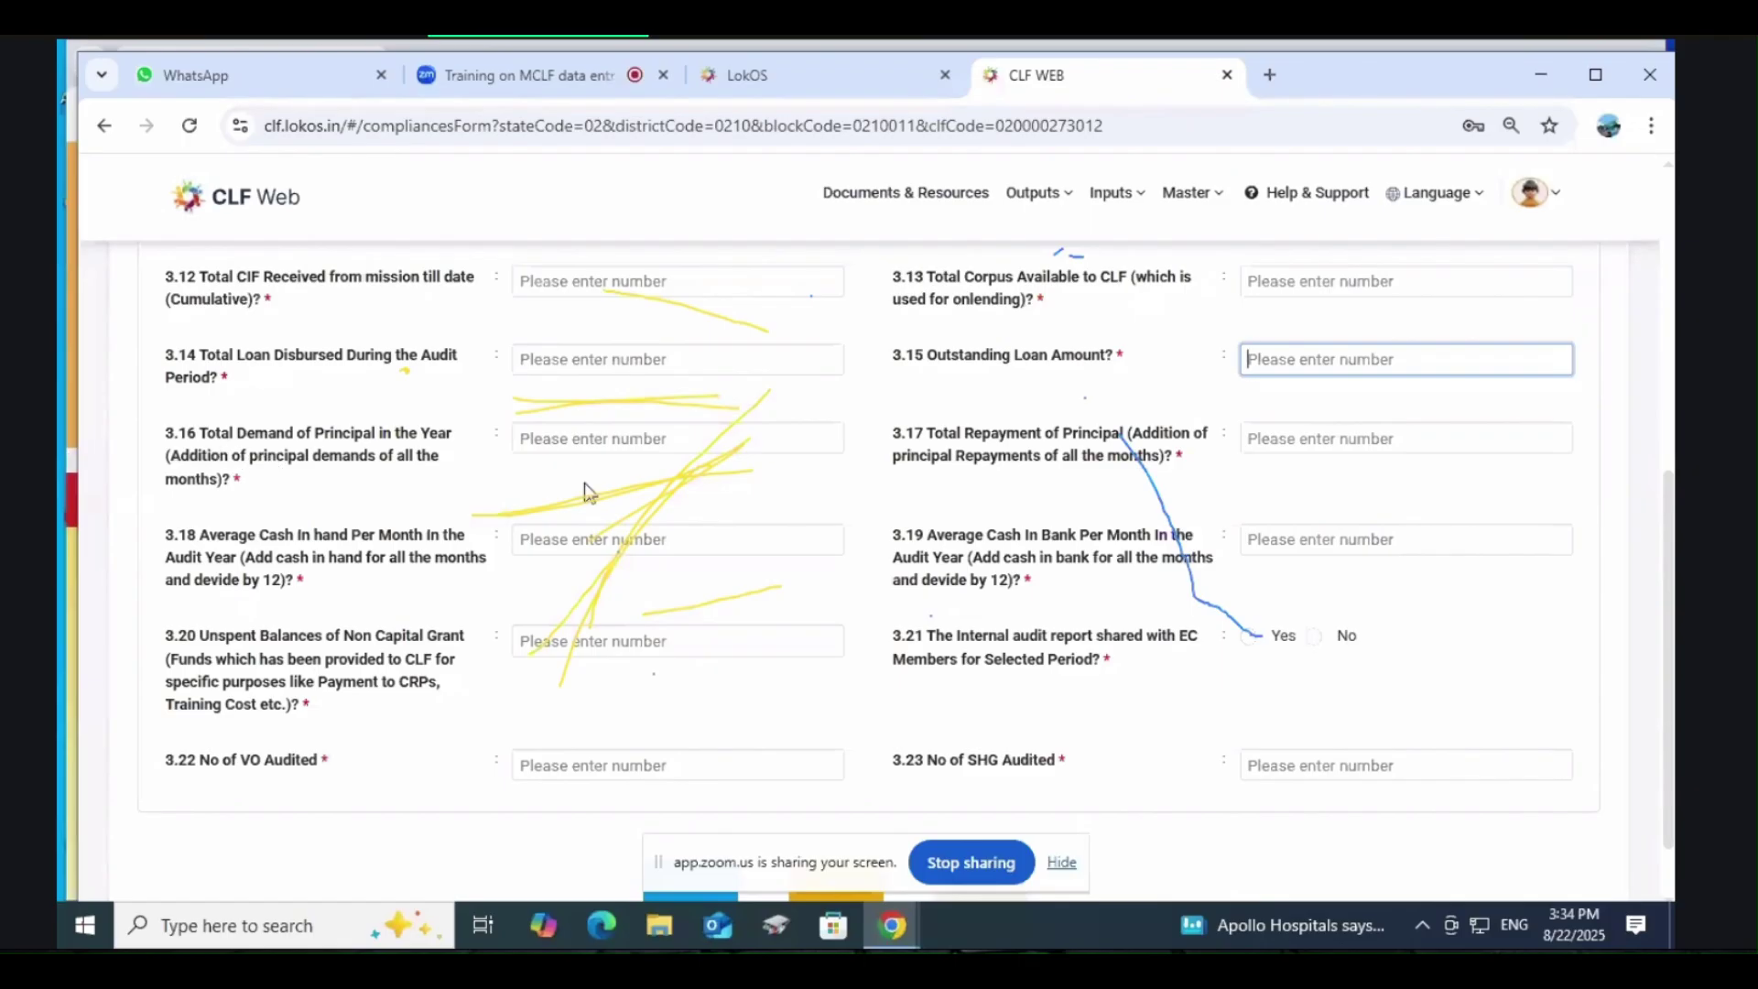
click(579, 439)
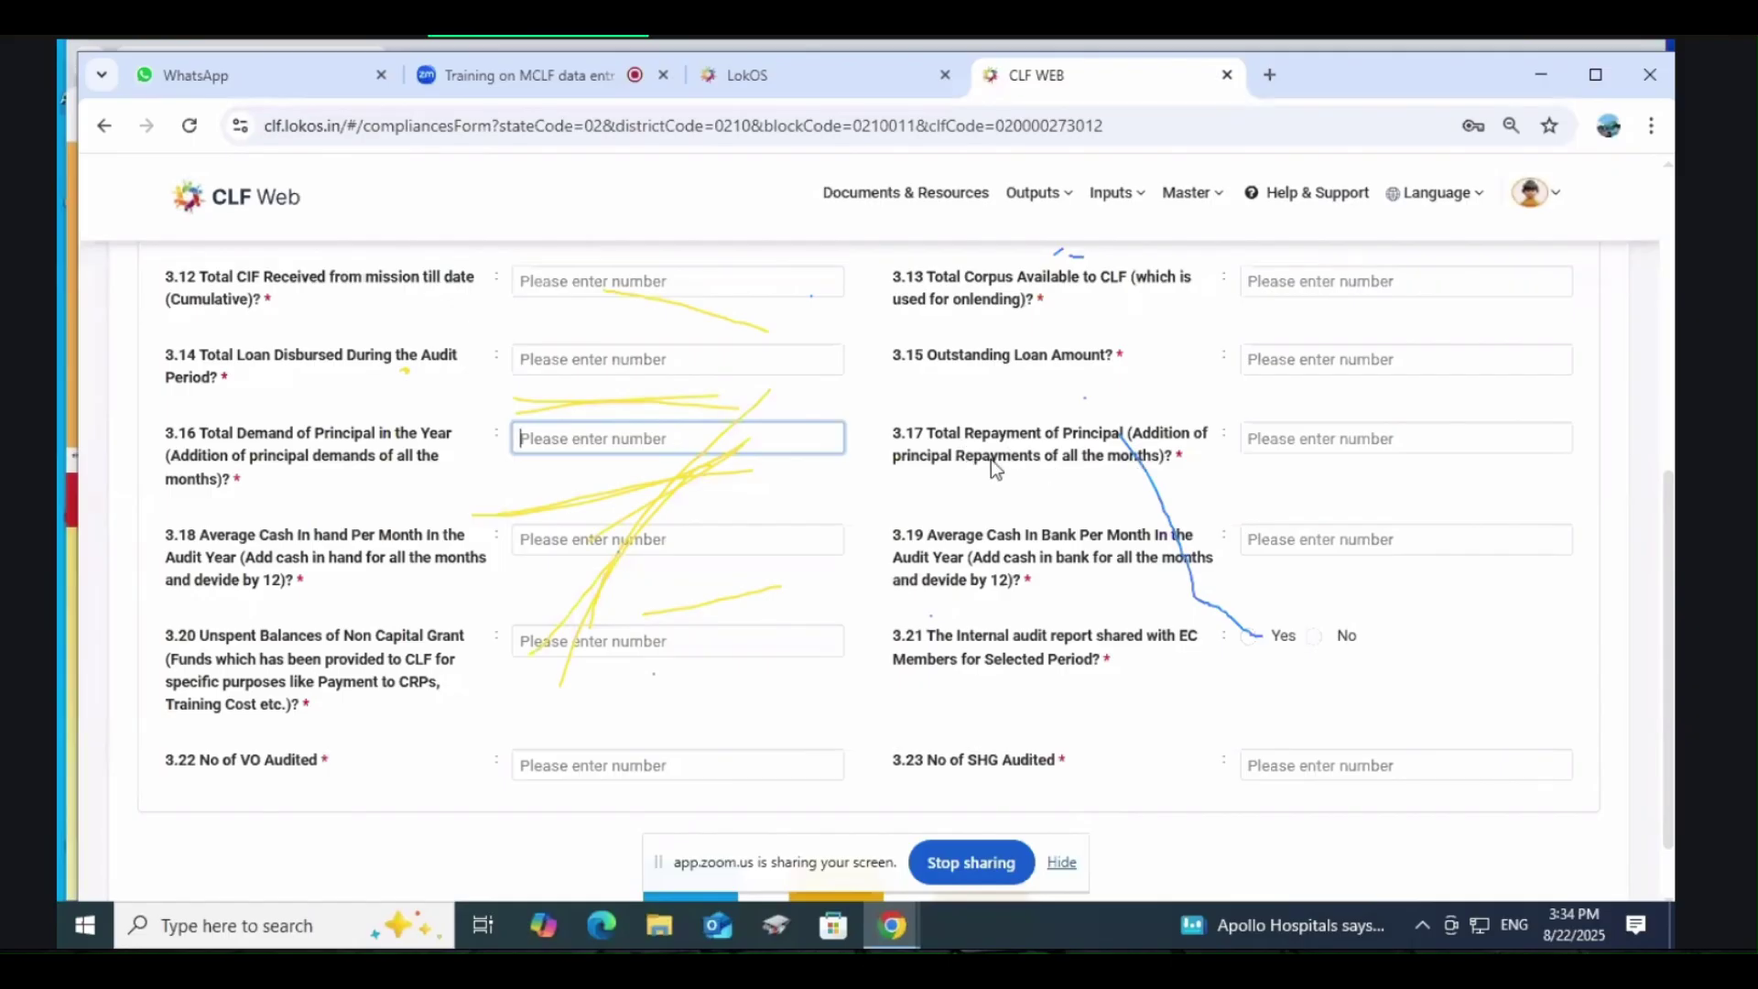
click(1301, 439)
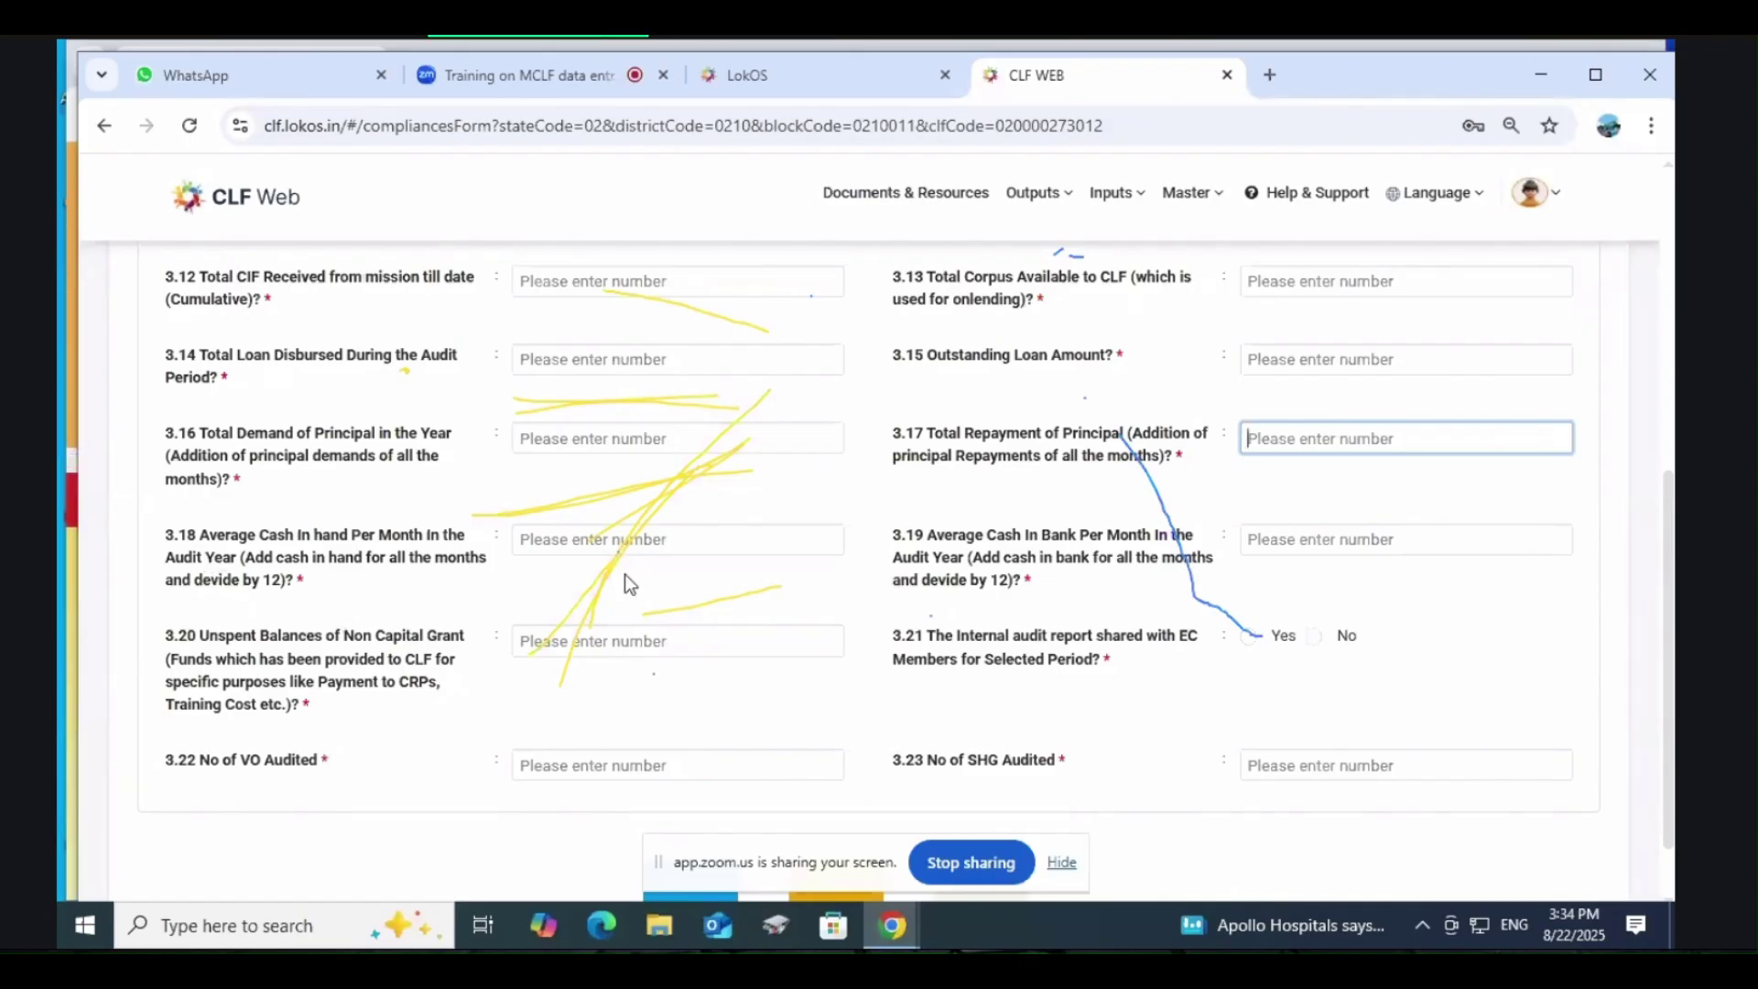
click(500, 71)
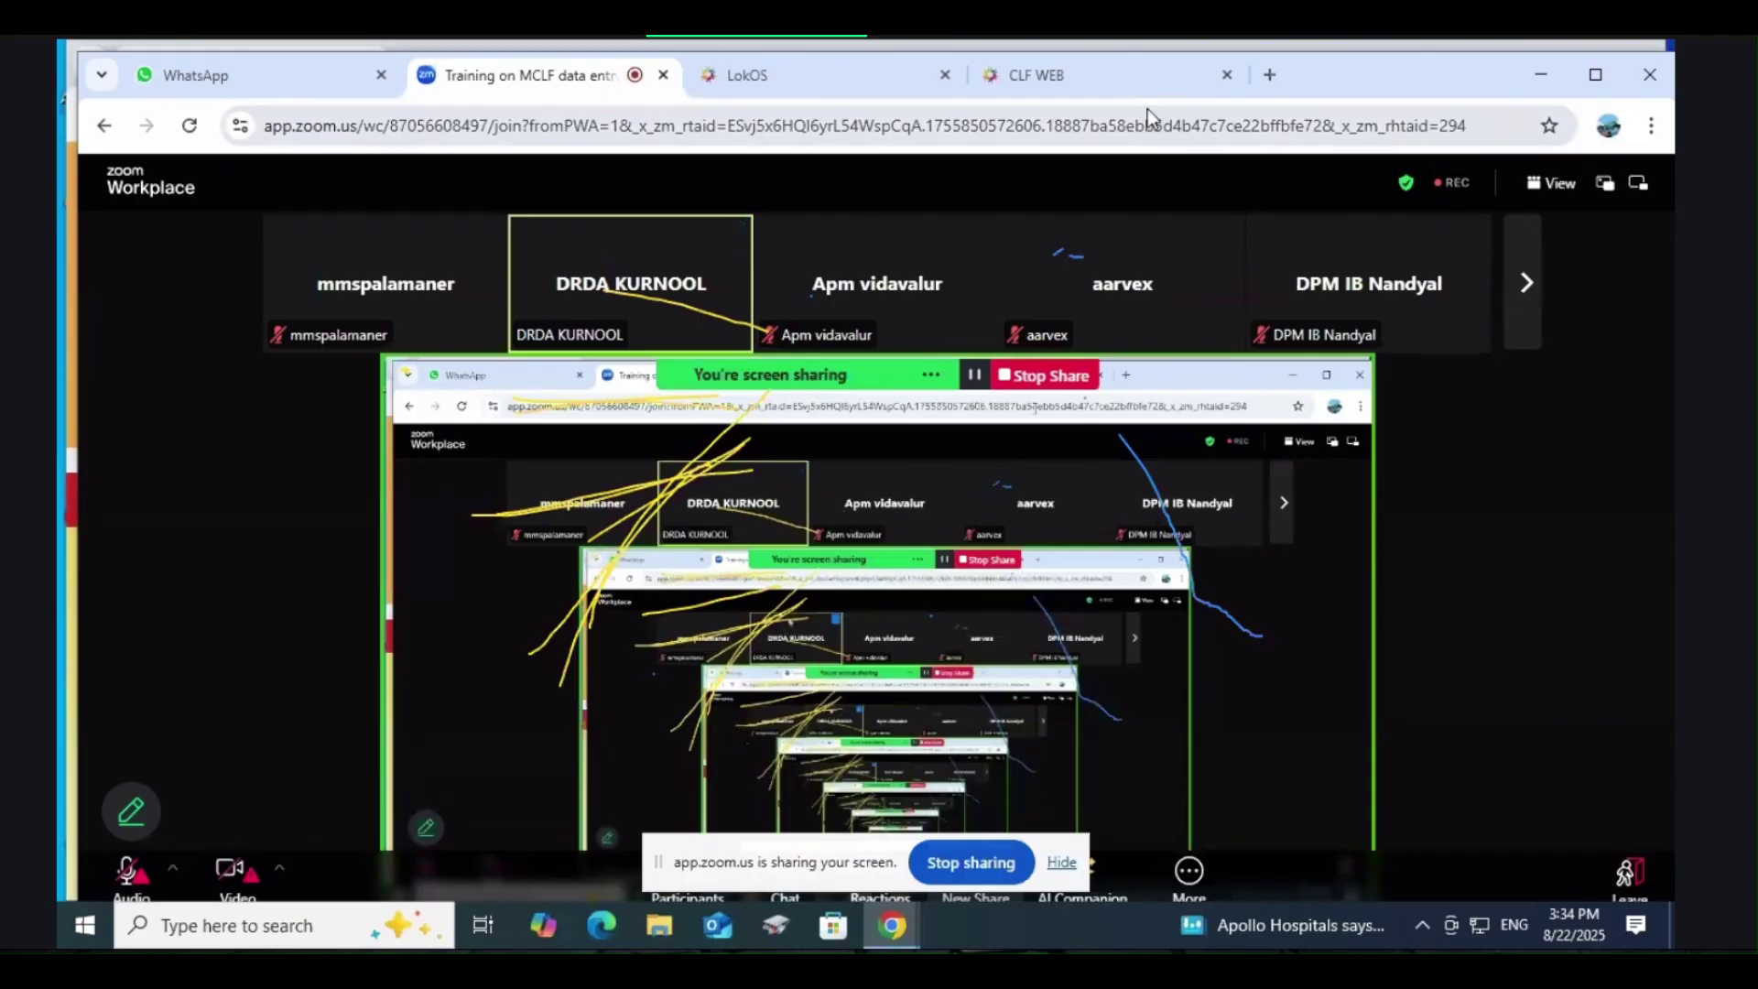
click(1096, 79)
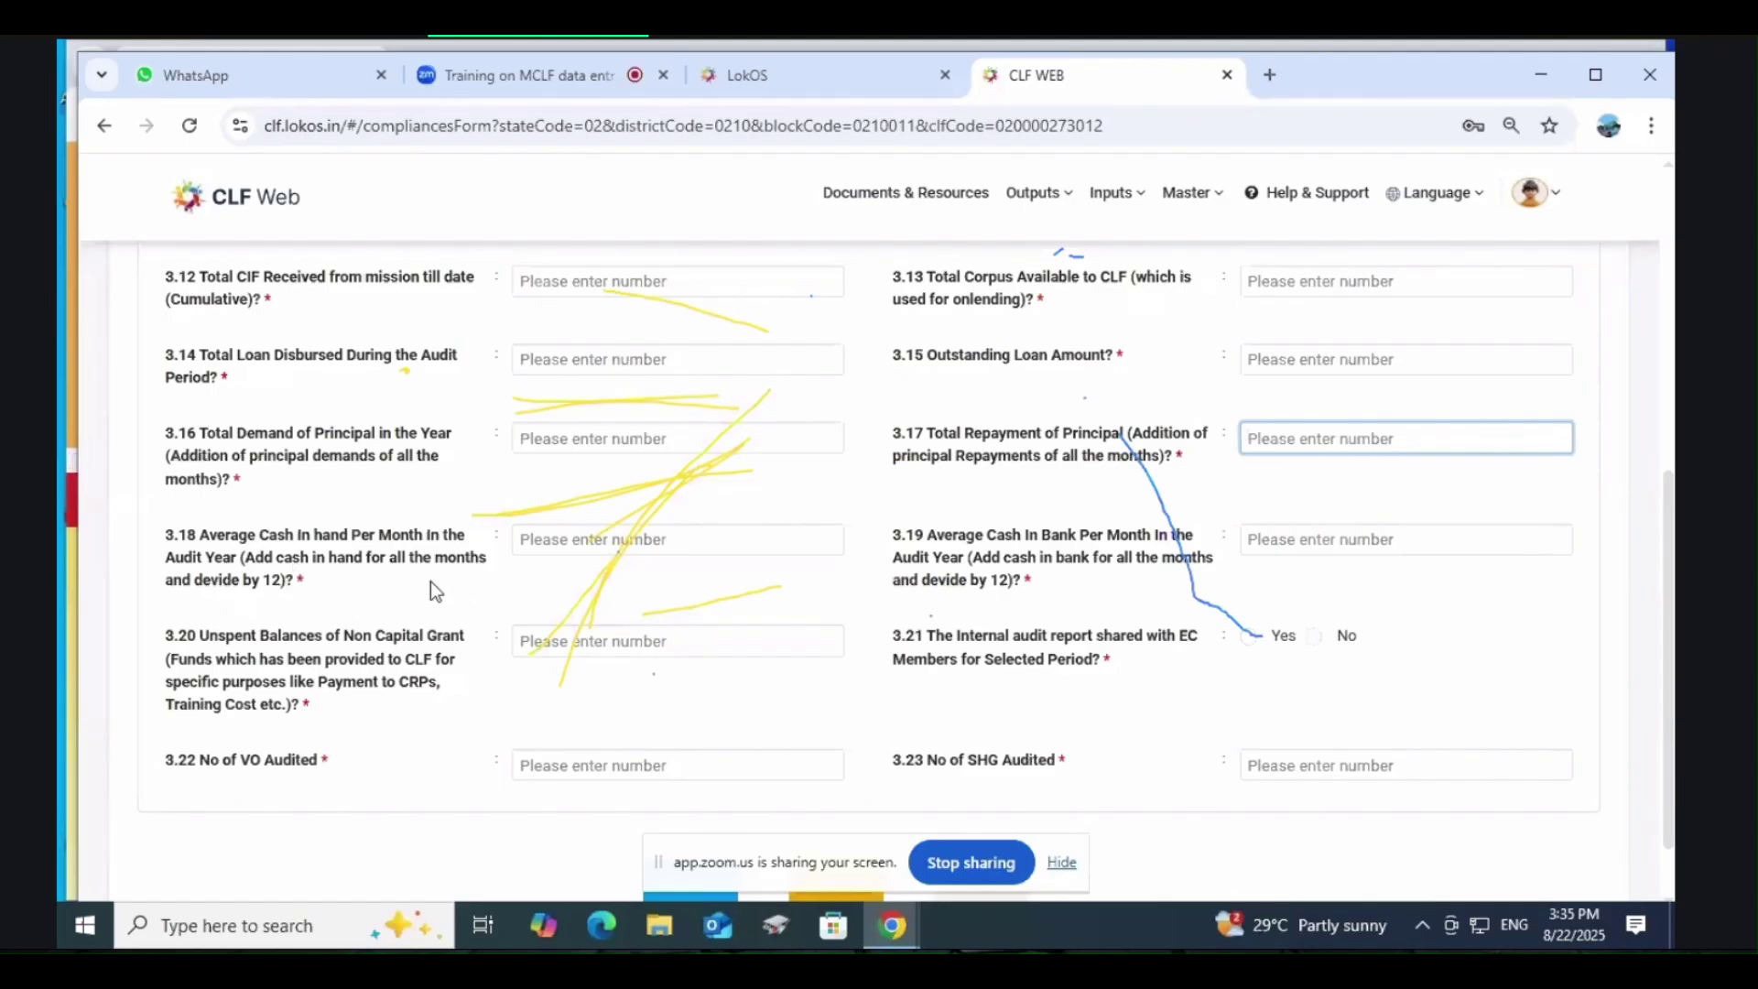
Step: Check the blank average cash in hand field 3.18, then scroll to the Submit, Draft and Cancel buttons
click(564, 542)
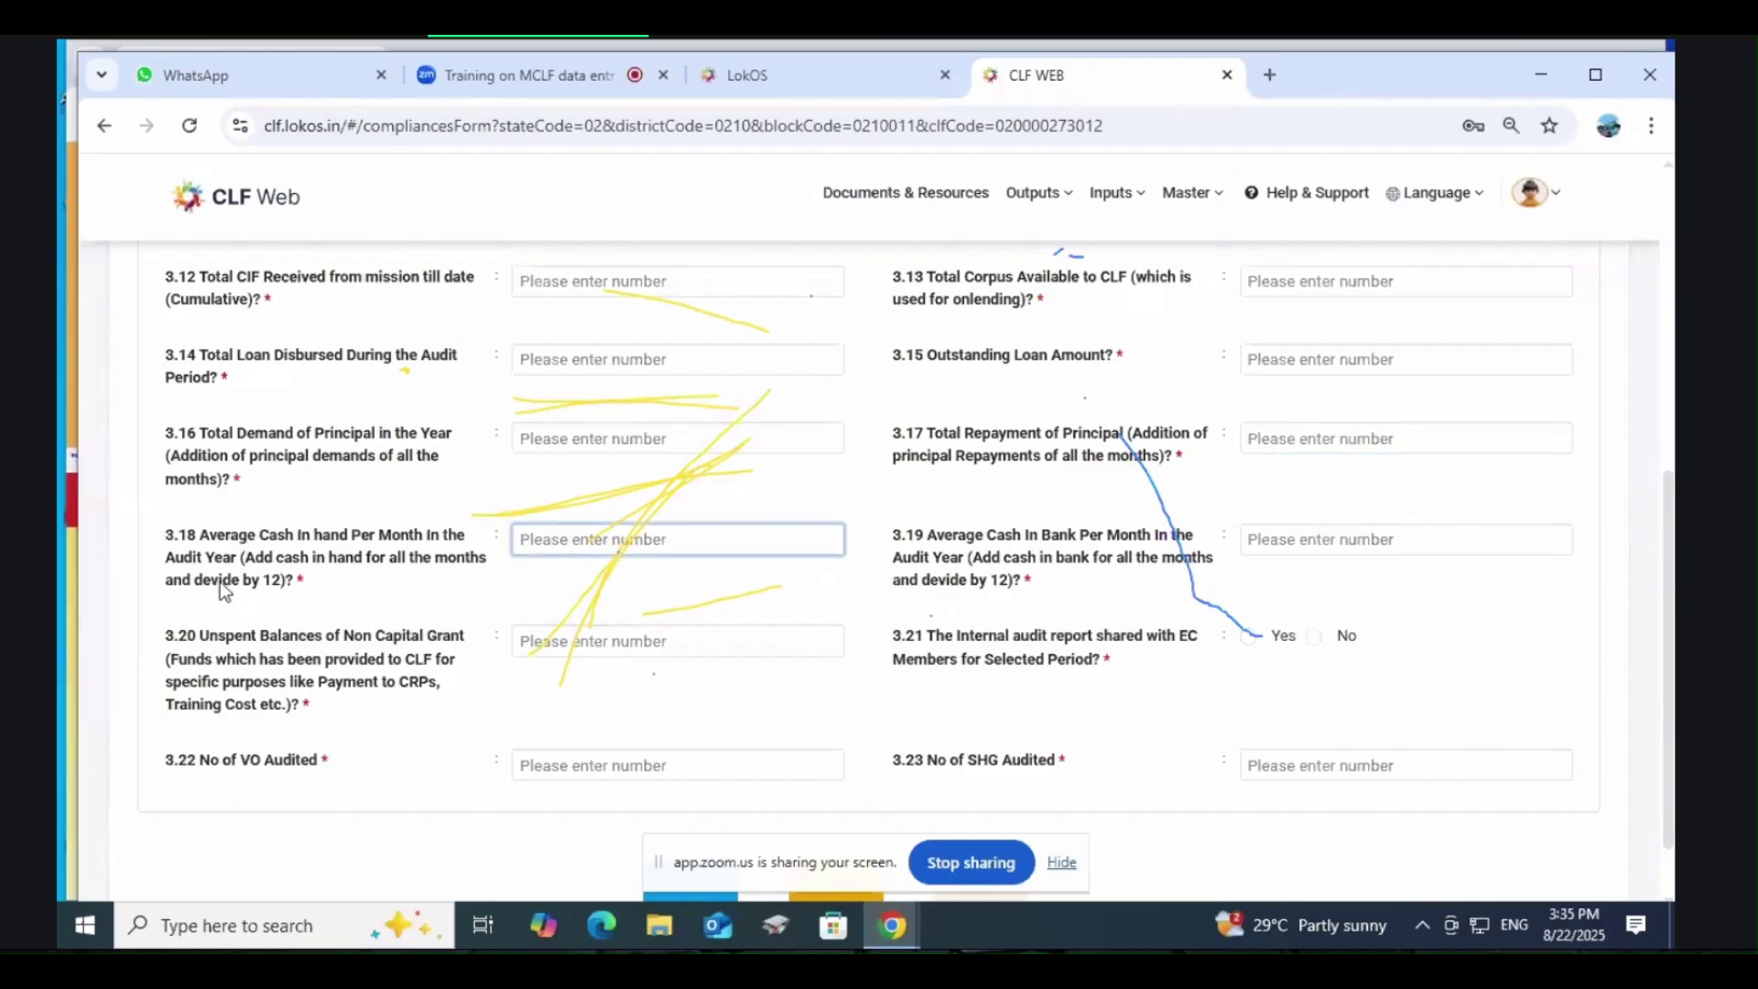
click(989, 579)
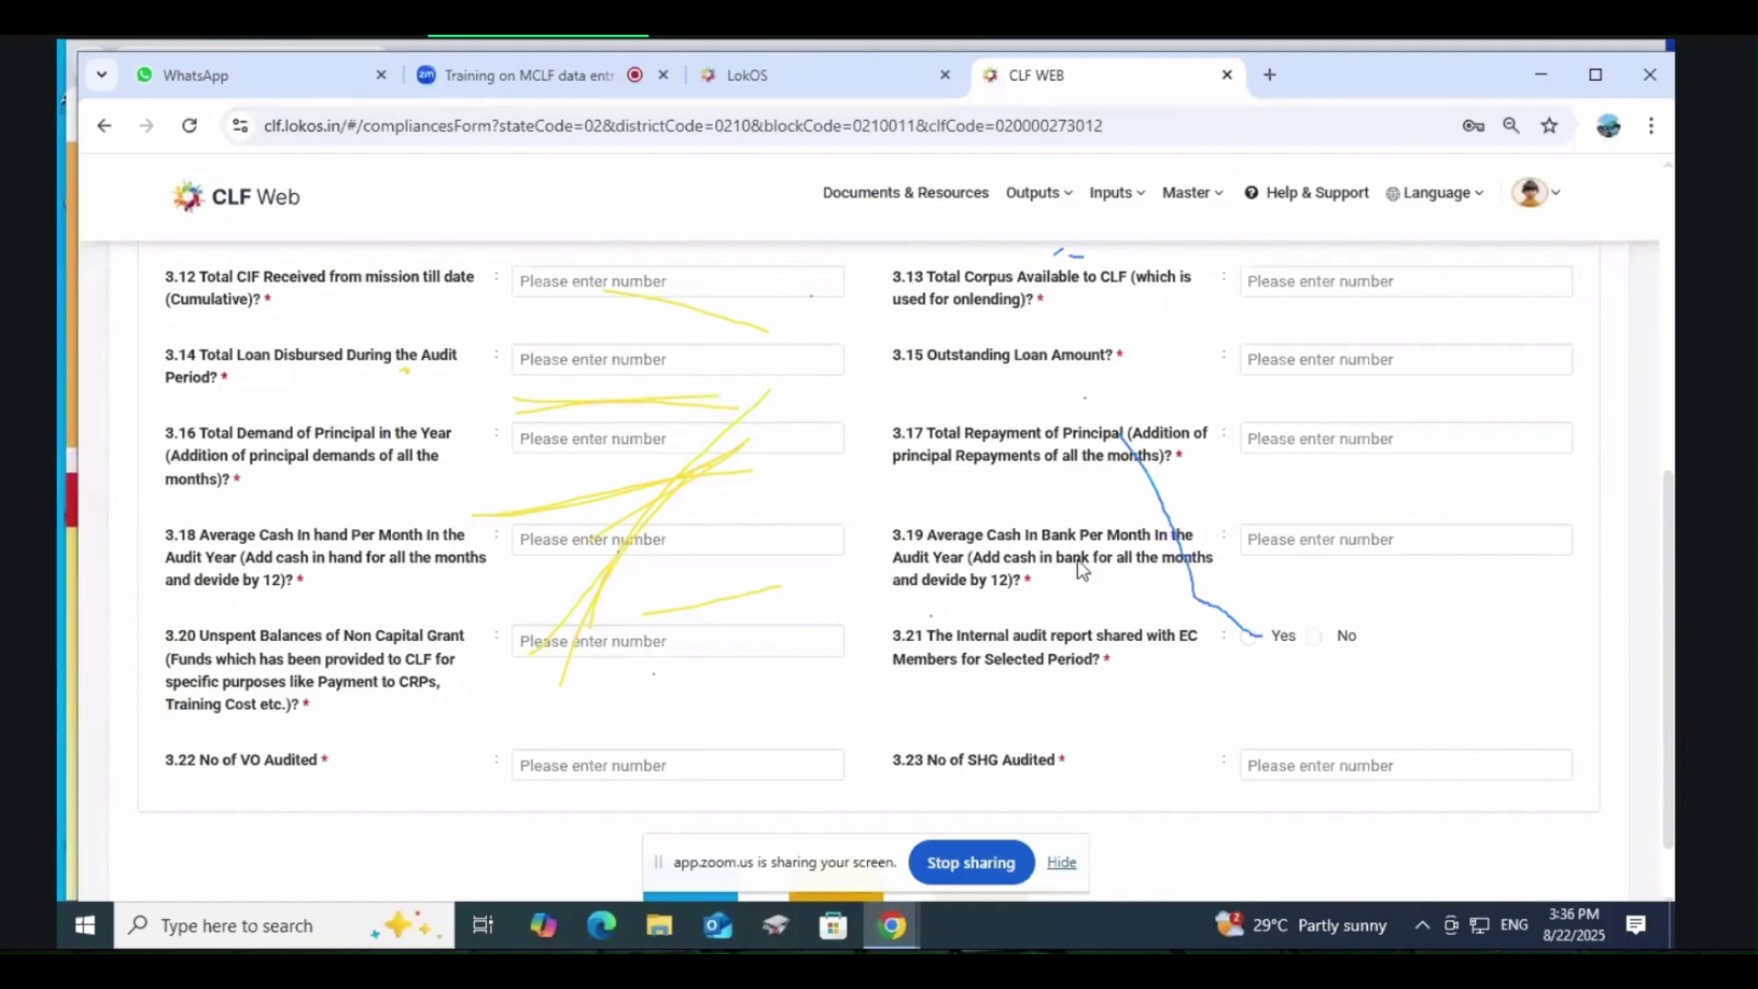
scroll(561, 630, down, 1)
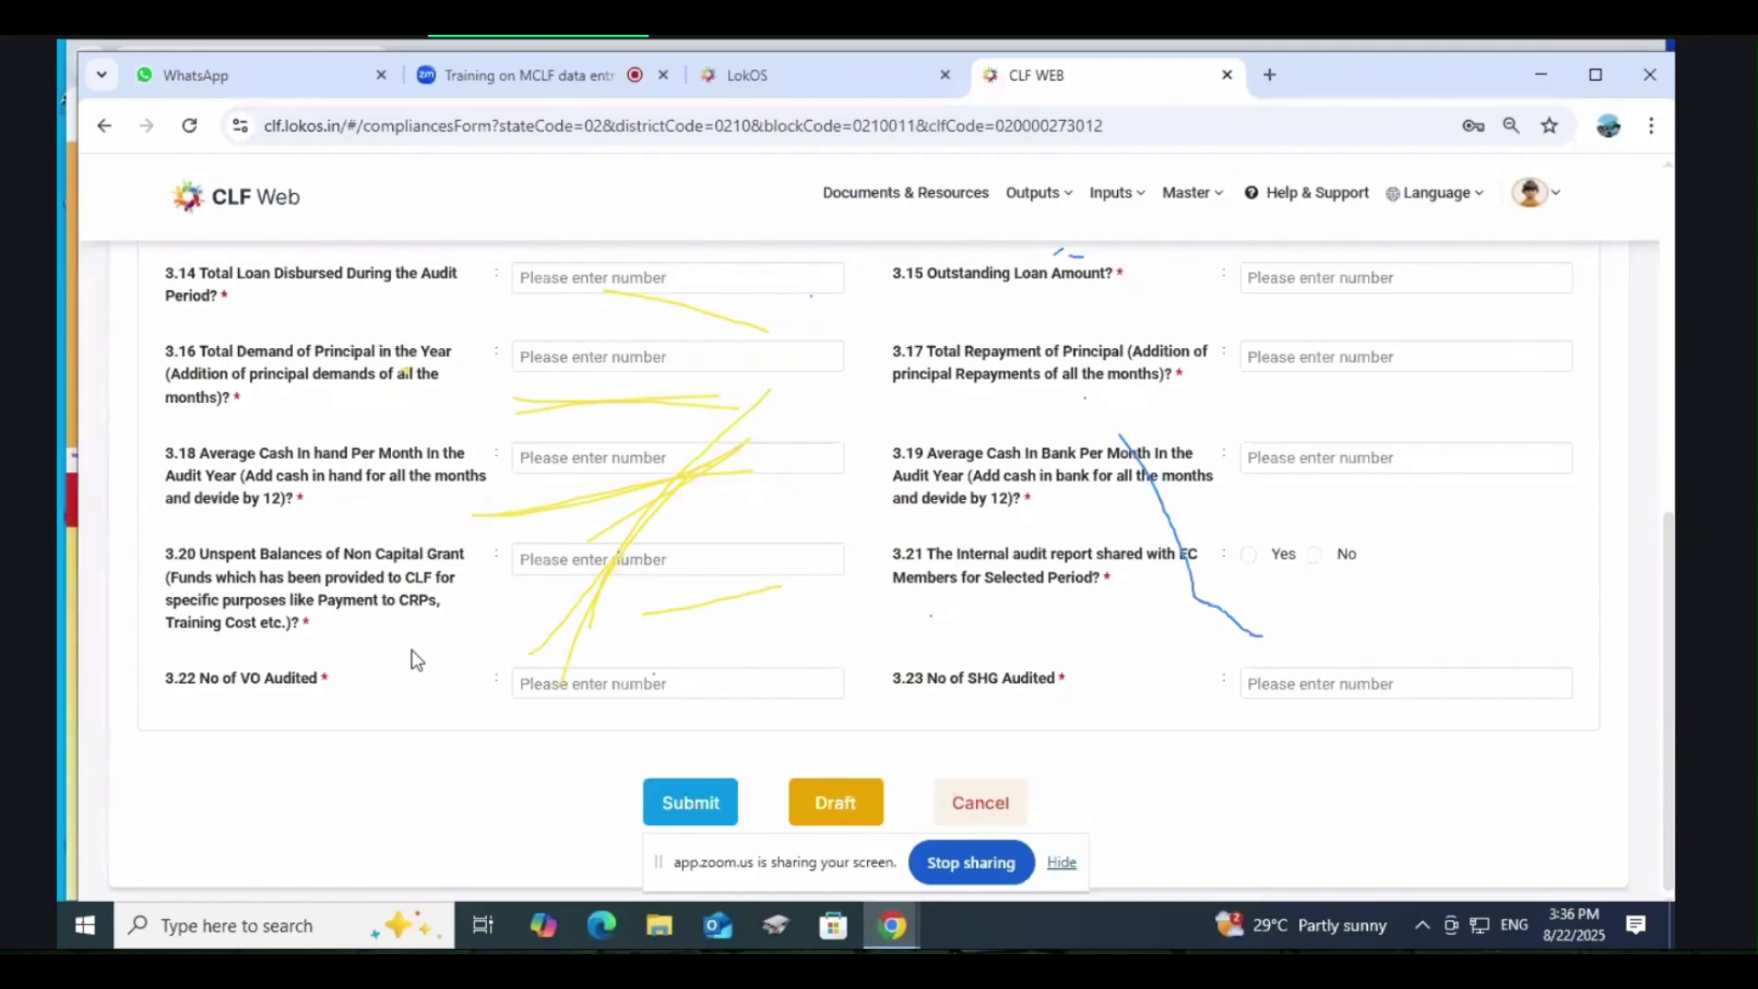
Step: Review the blank fields for unspent non-capital grant, VOs audited and SHGs audited, highlighting their labels
click(577, 559)
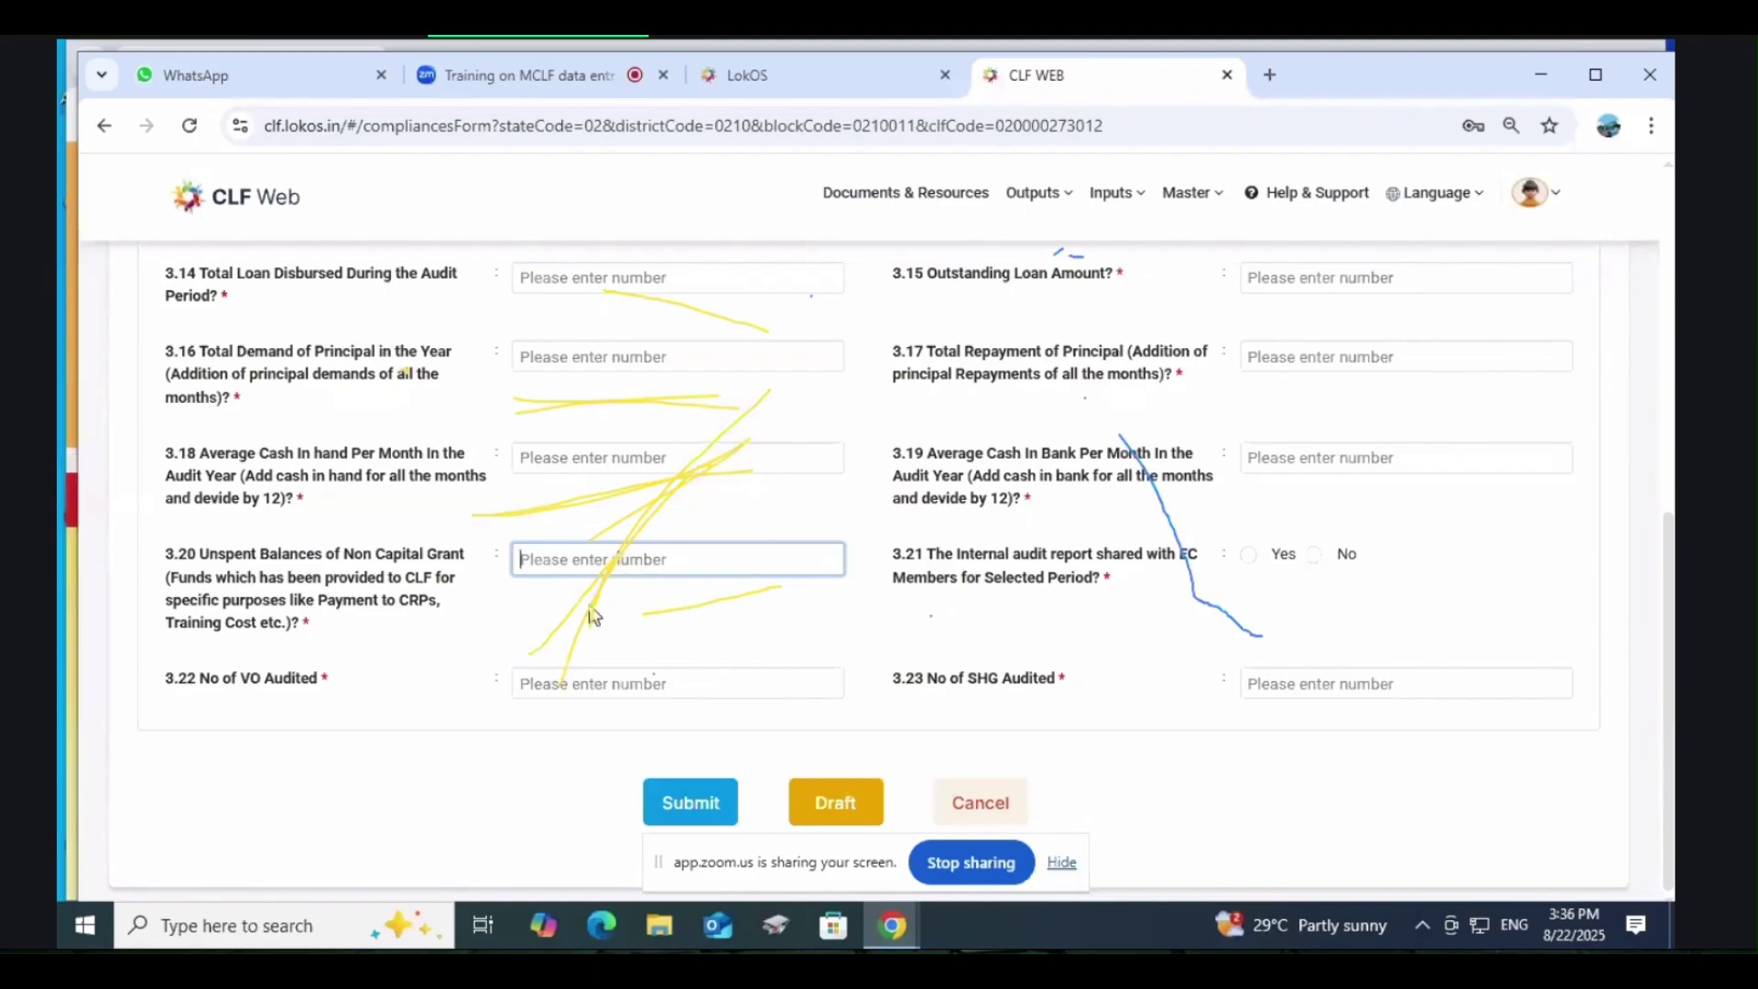
click(640, 616)
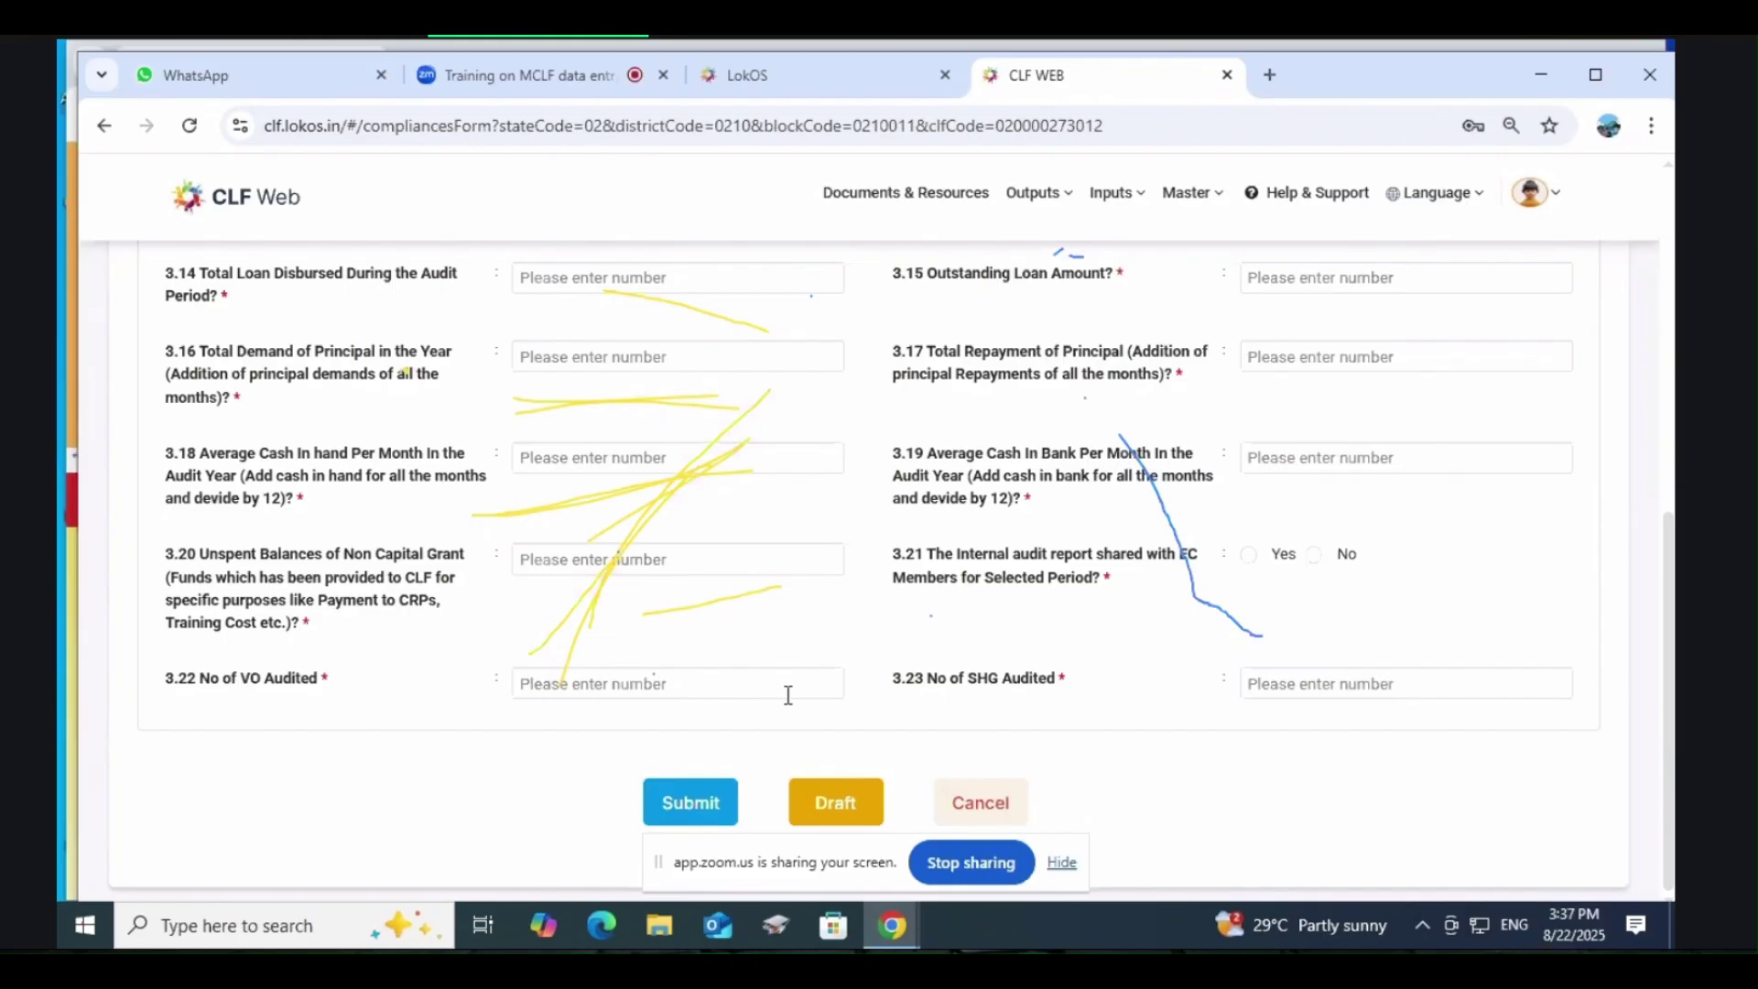
click(586, 683)
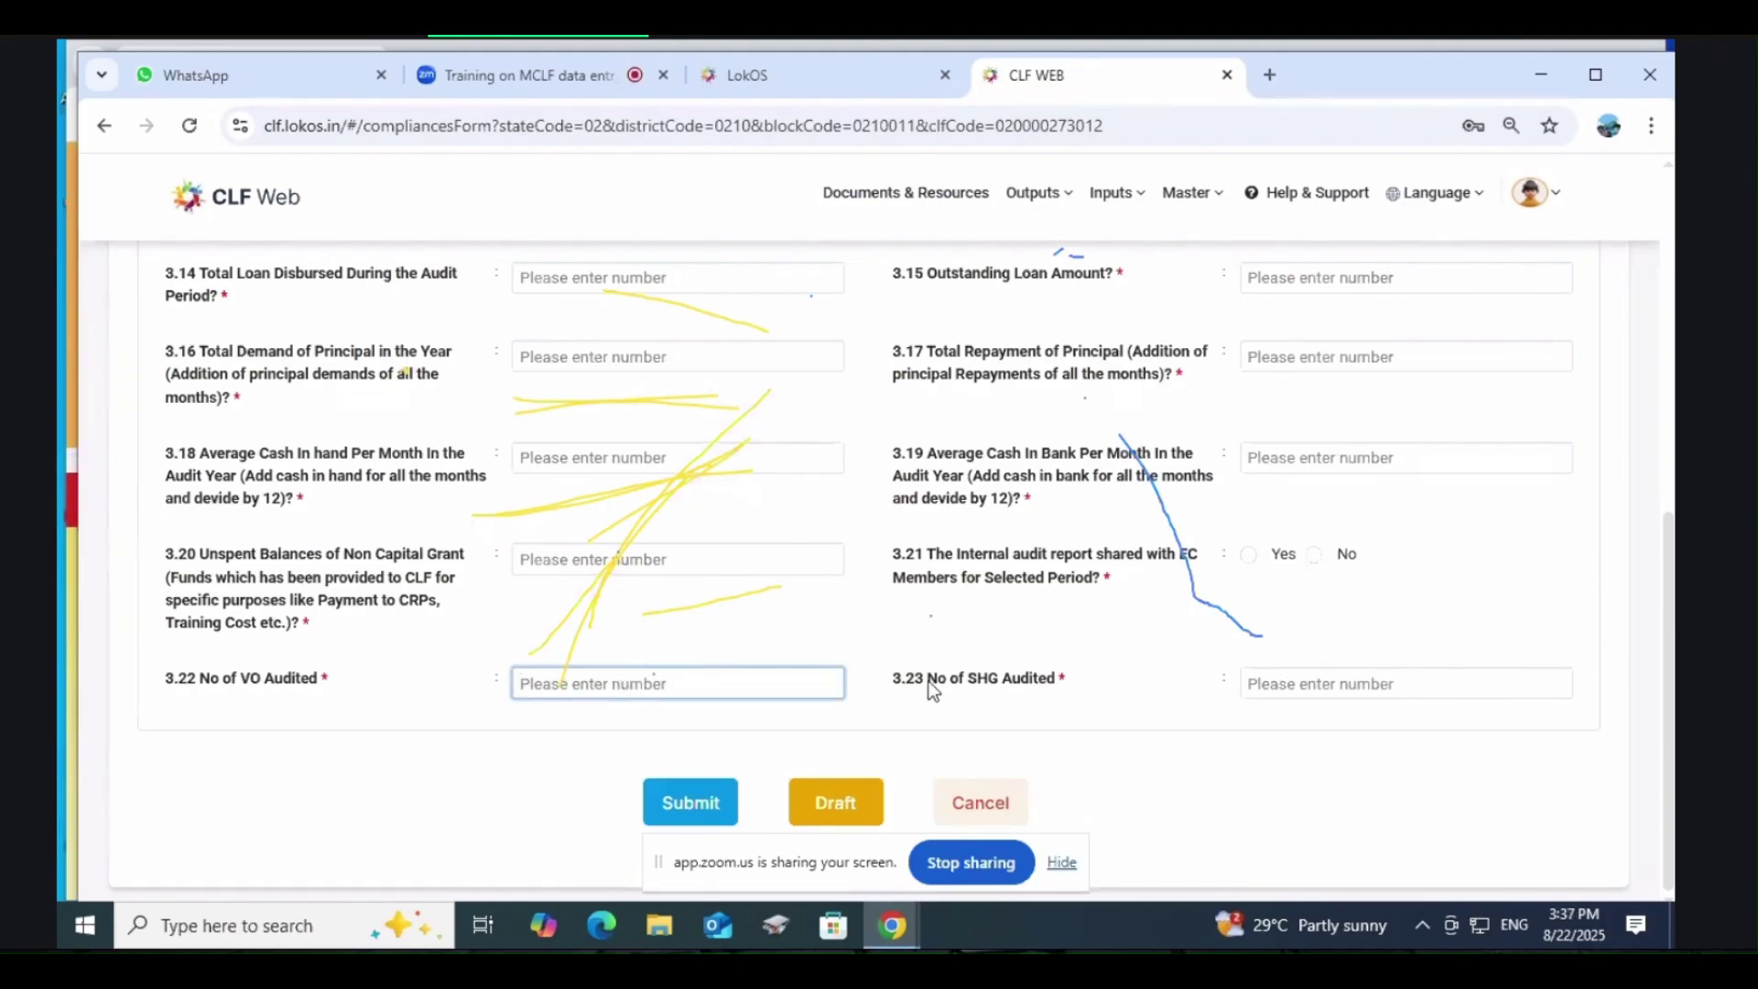
drag(929, 681, 1078, 687)
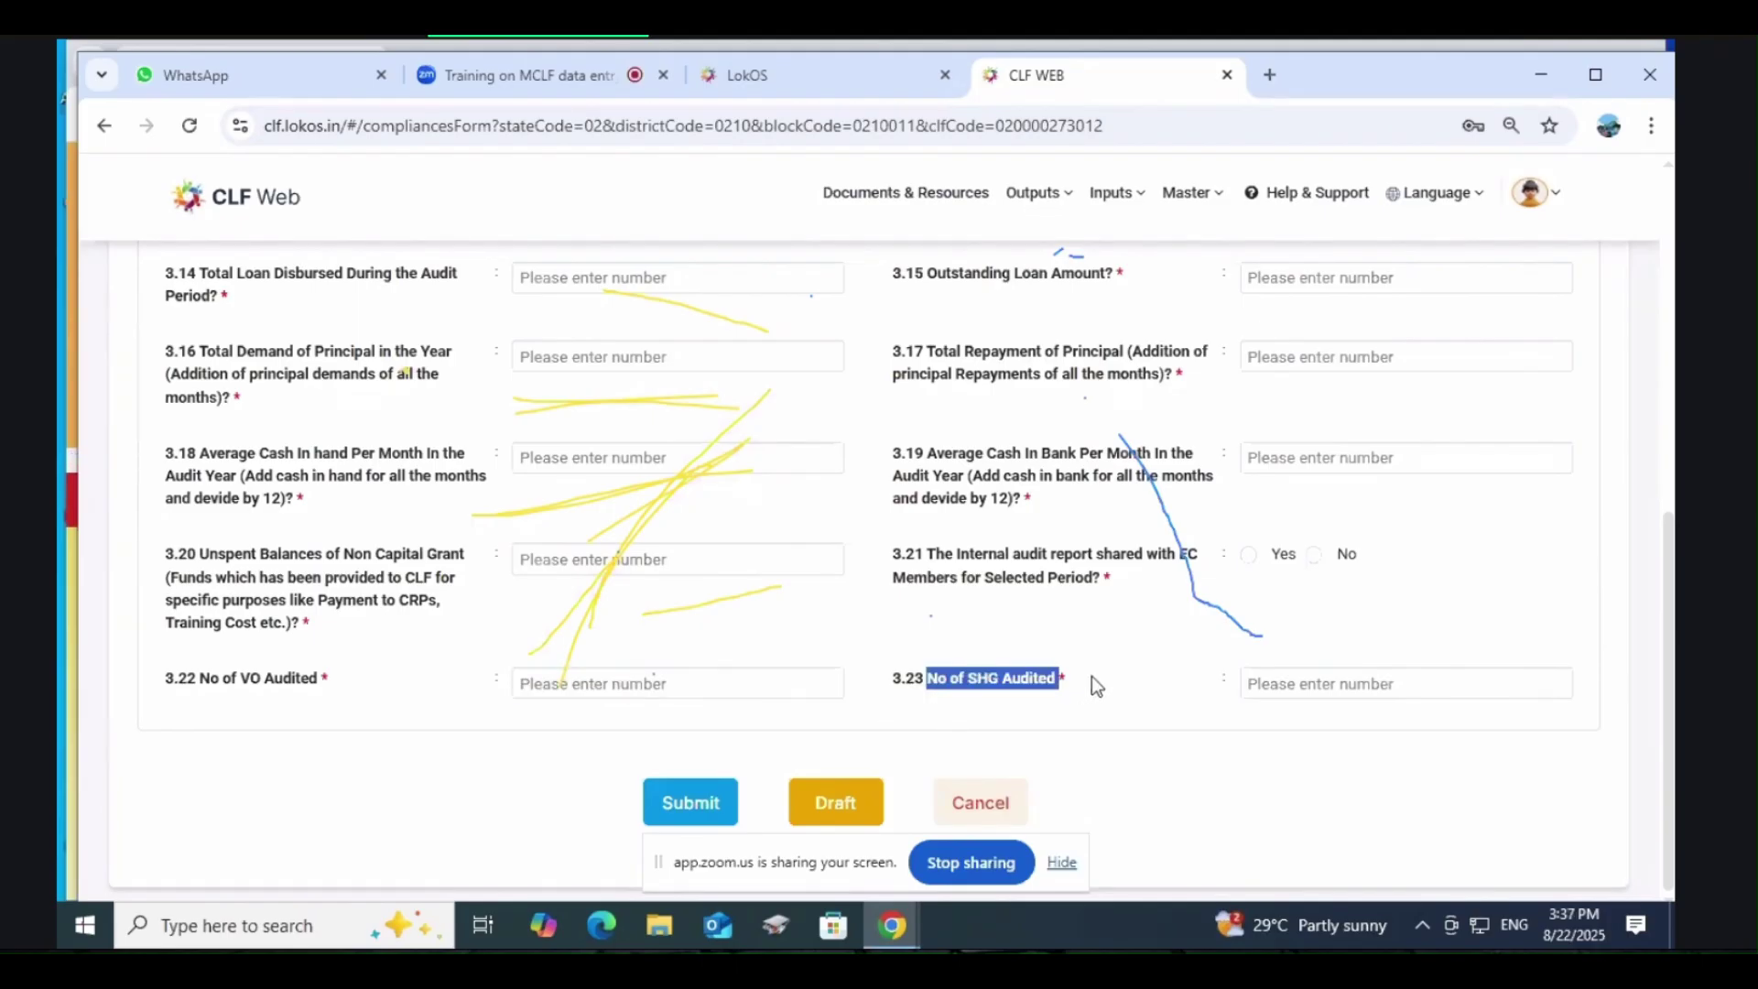
click(1343, 687)
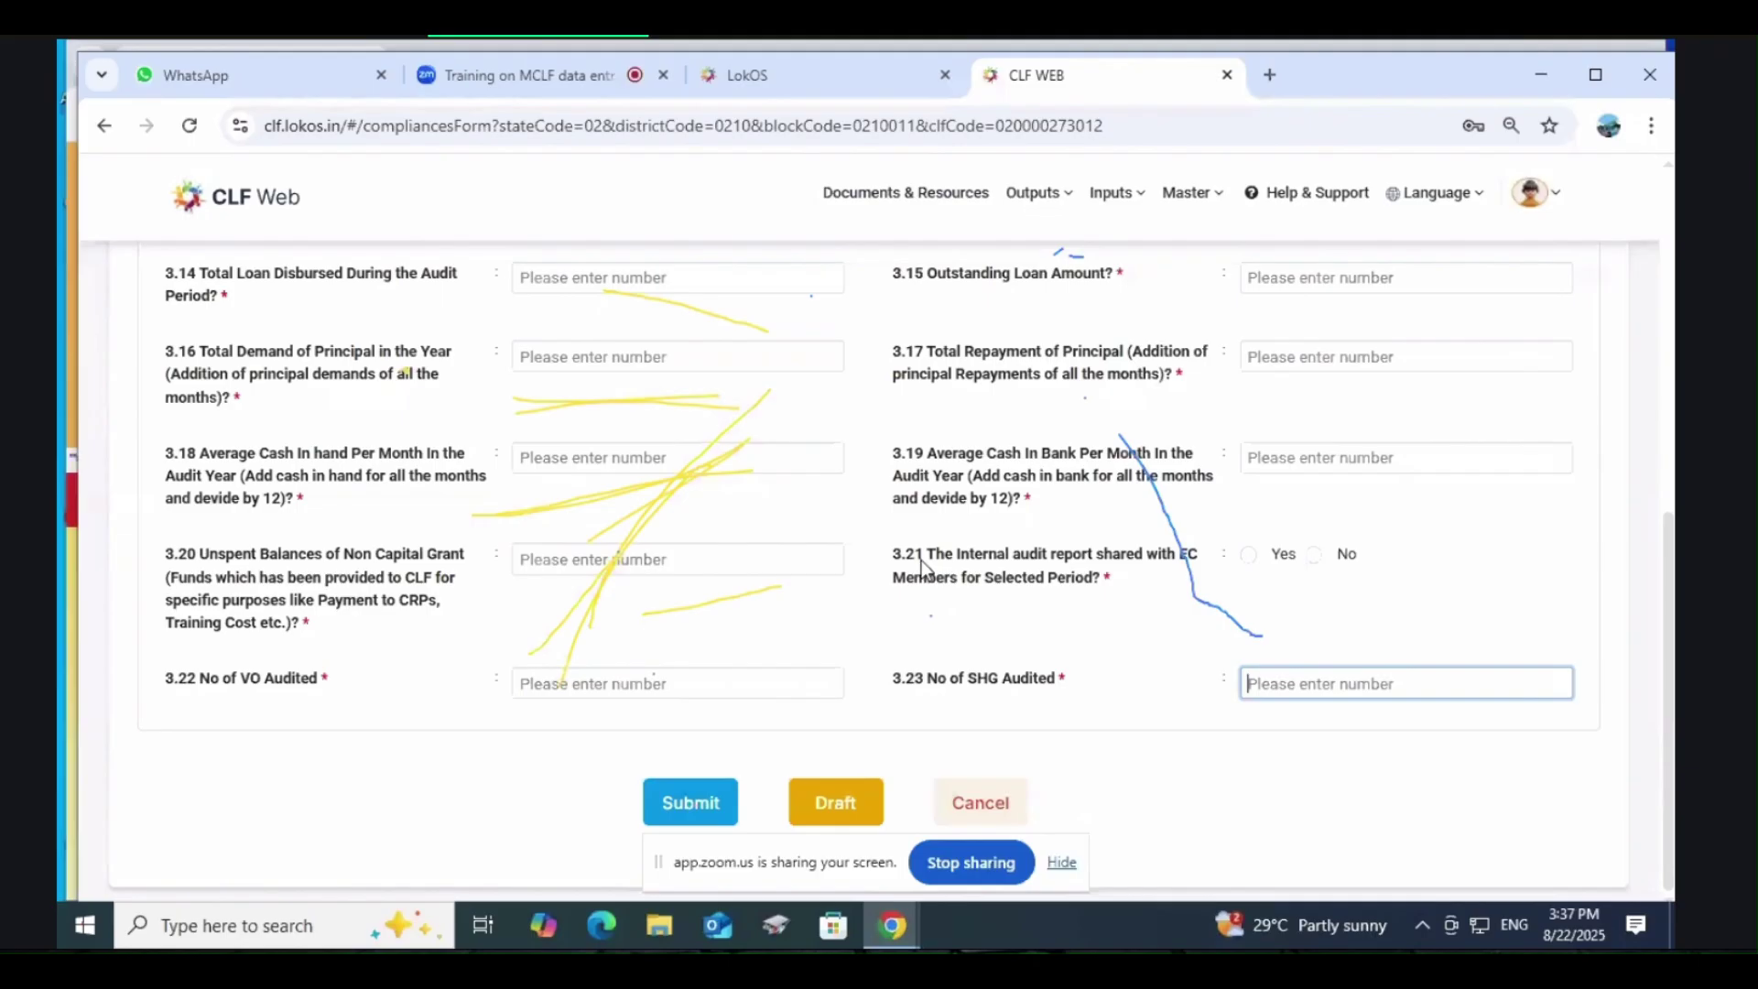
drag(173, 599, 495, 603)
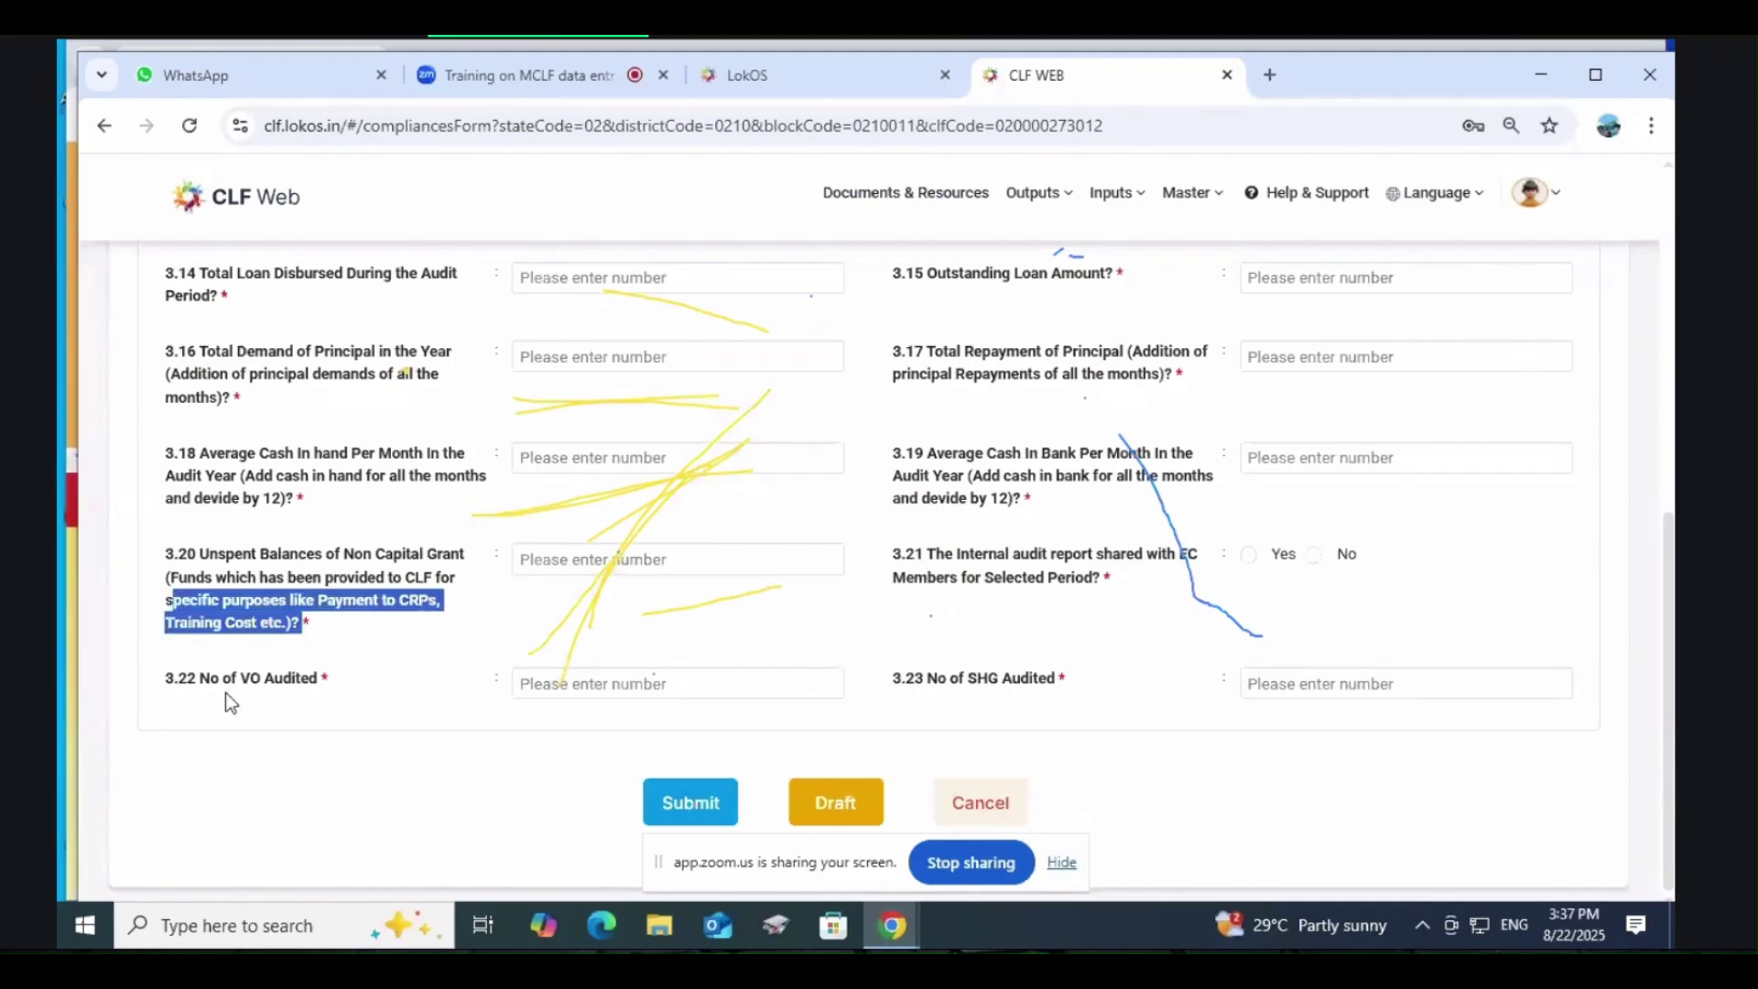
Step: Recheck the VO and SHG audited counts, then scroll back to the top of the form
click(574, 691)
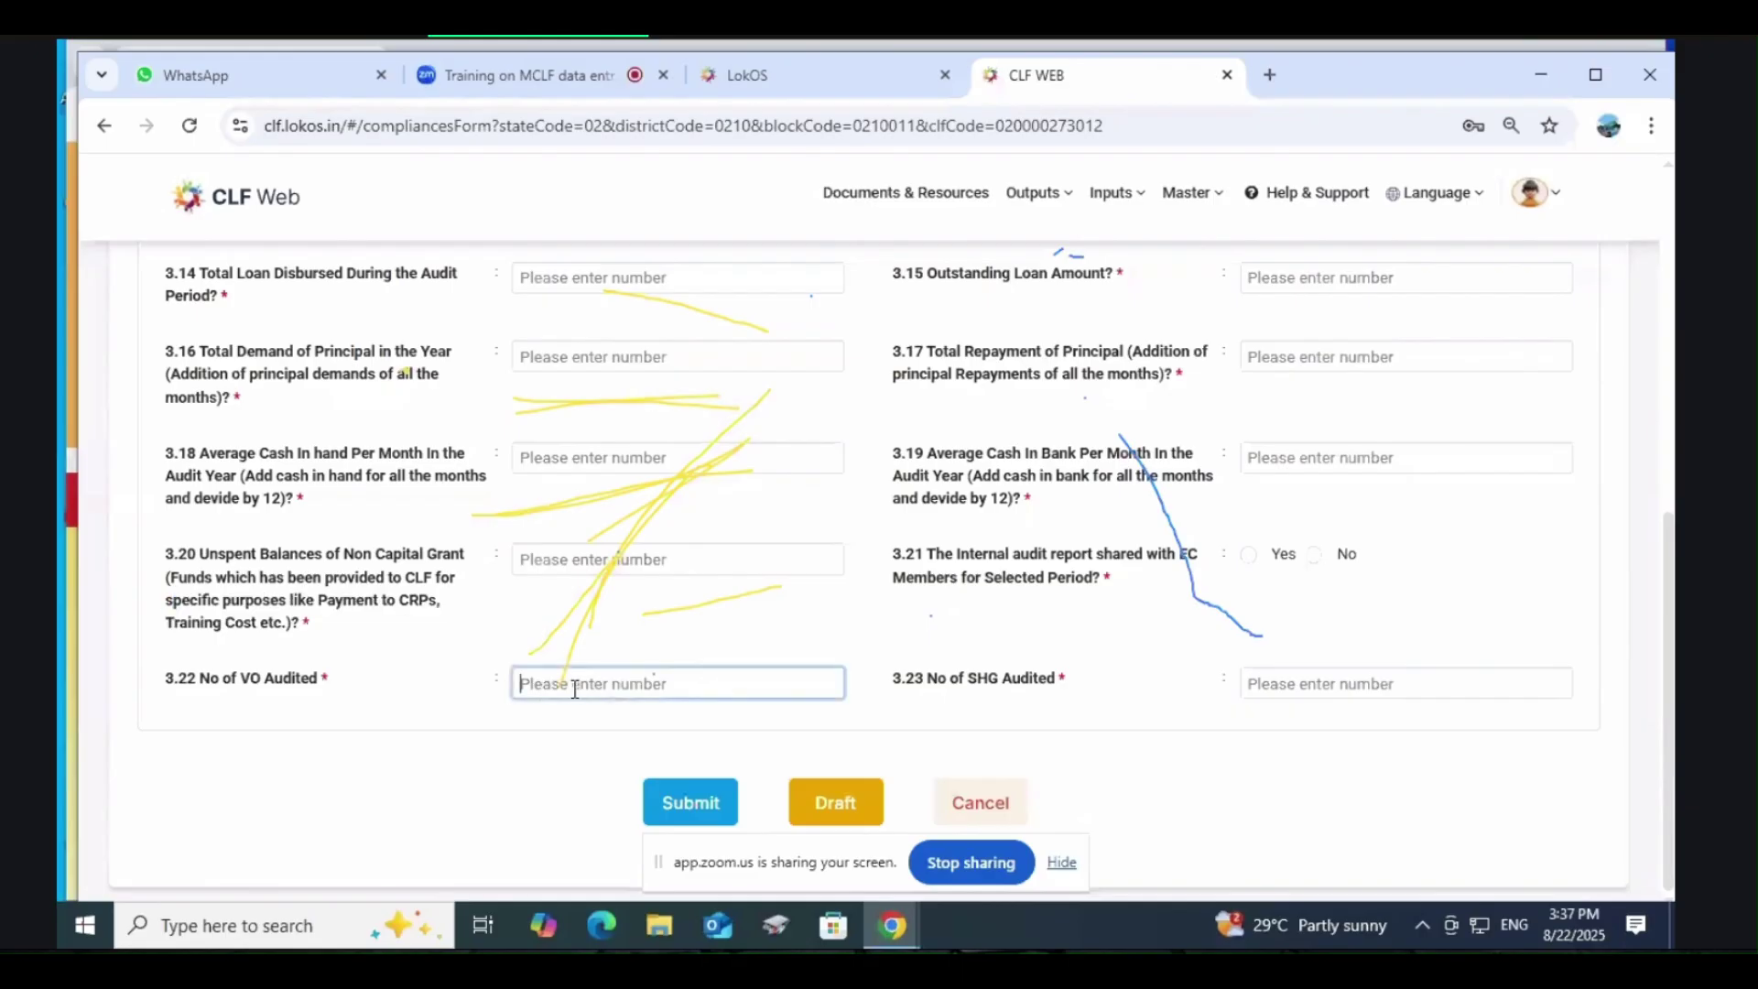
click(1307, 682)
scroll(1038, 623, up, 4)
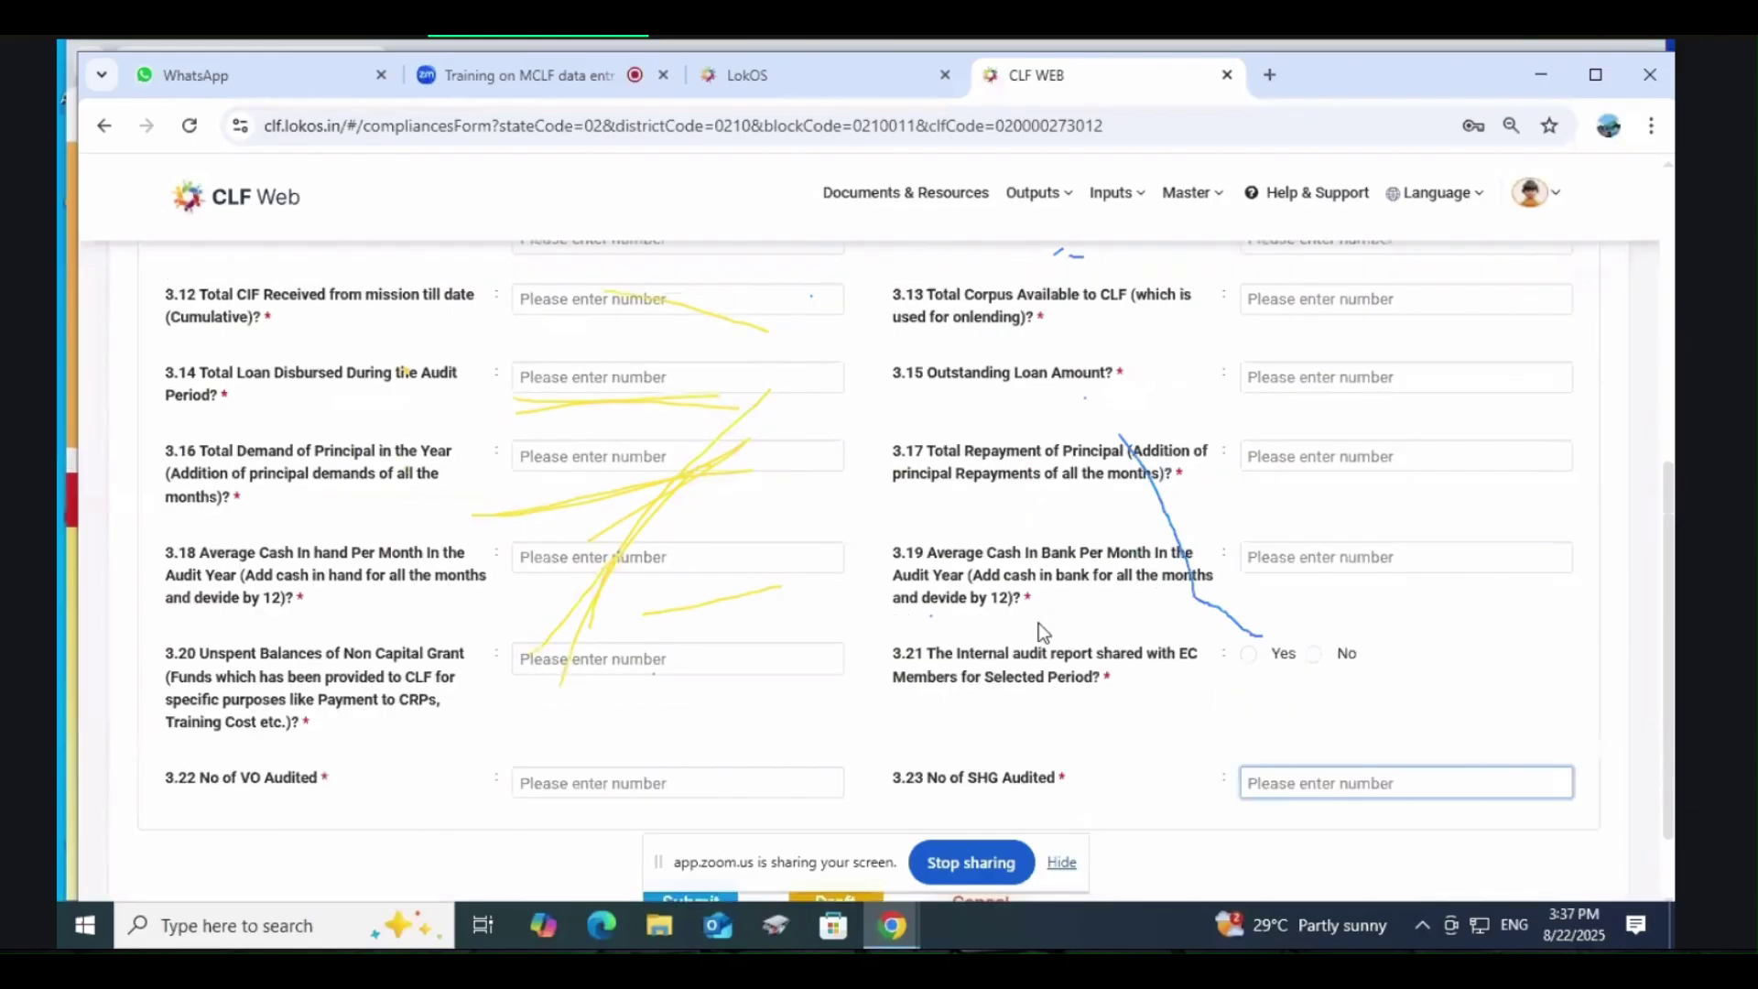
scroll(1039, 627, down, 4)
scroll(1302, 635, up, 7)
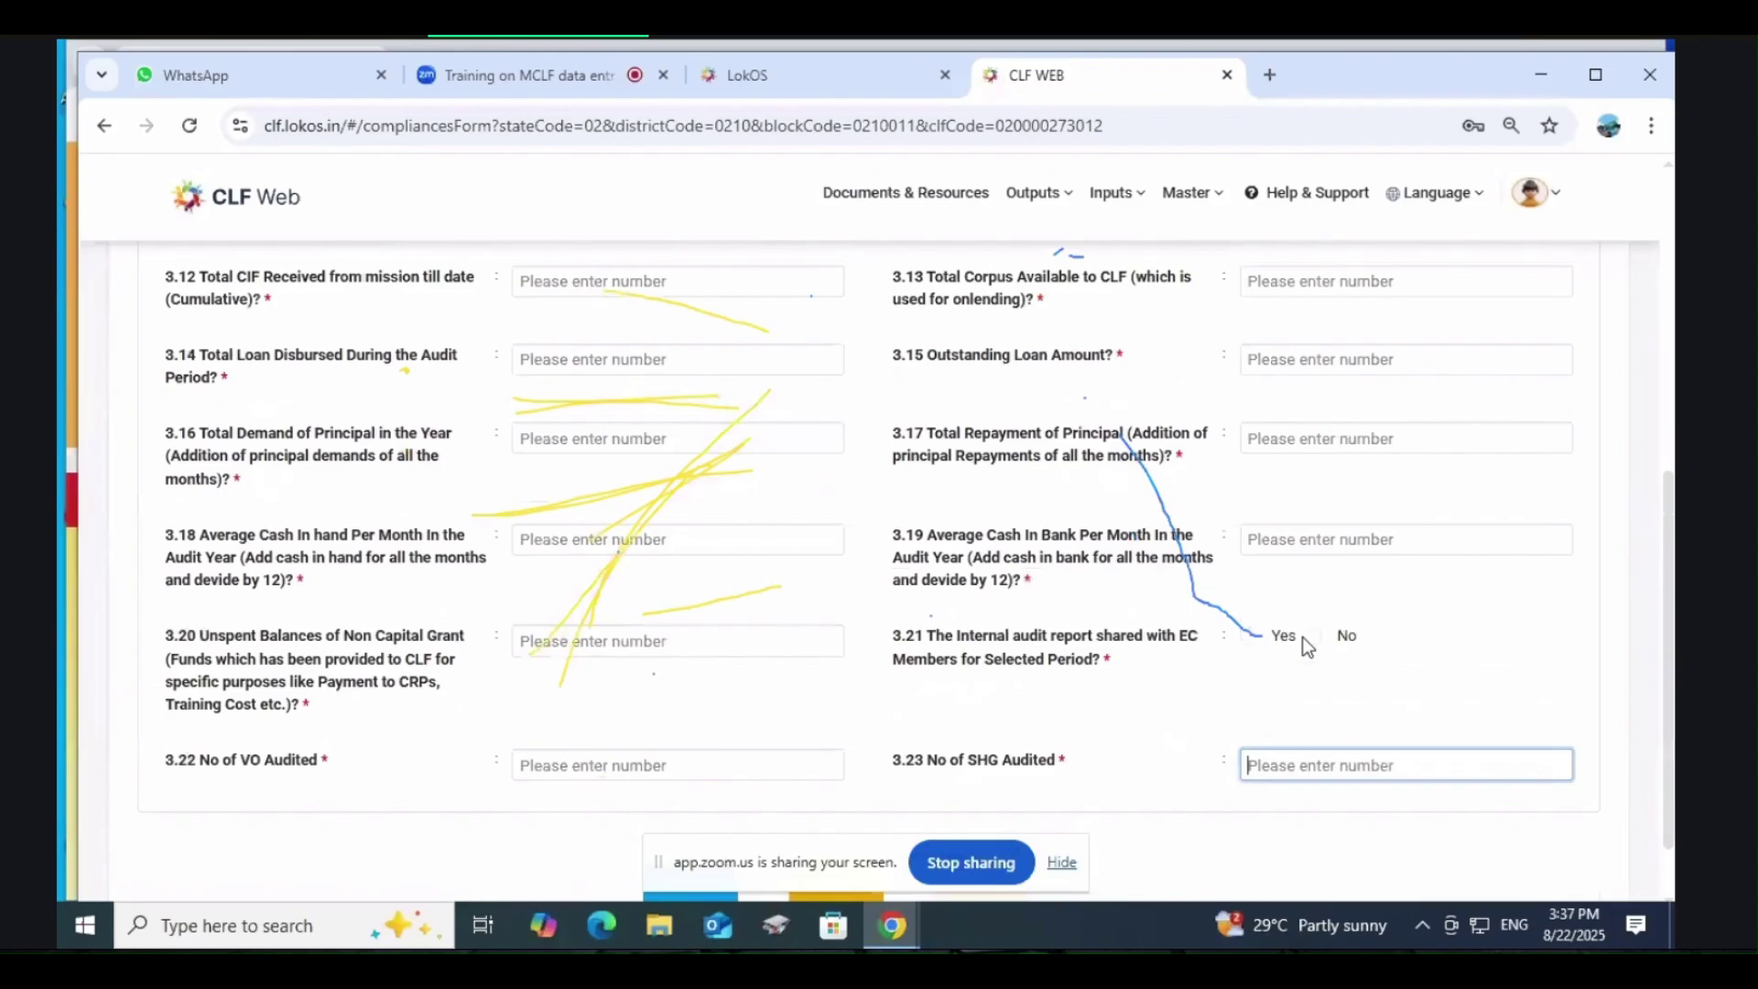
Step: Look over the Select Quarter options, then go to Inputs > Compliances
click(1344, 424)
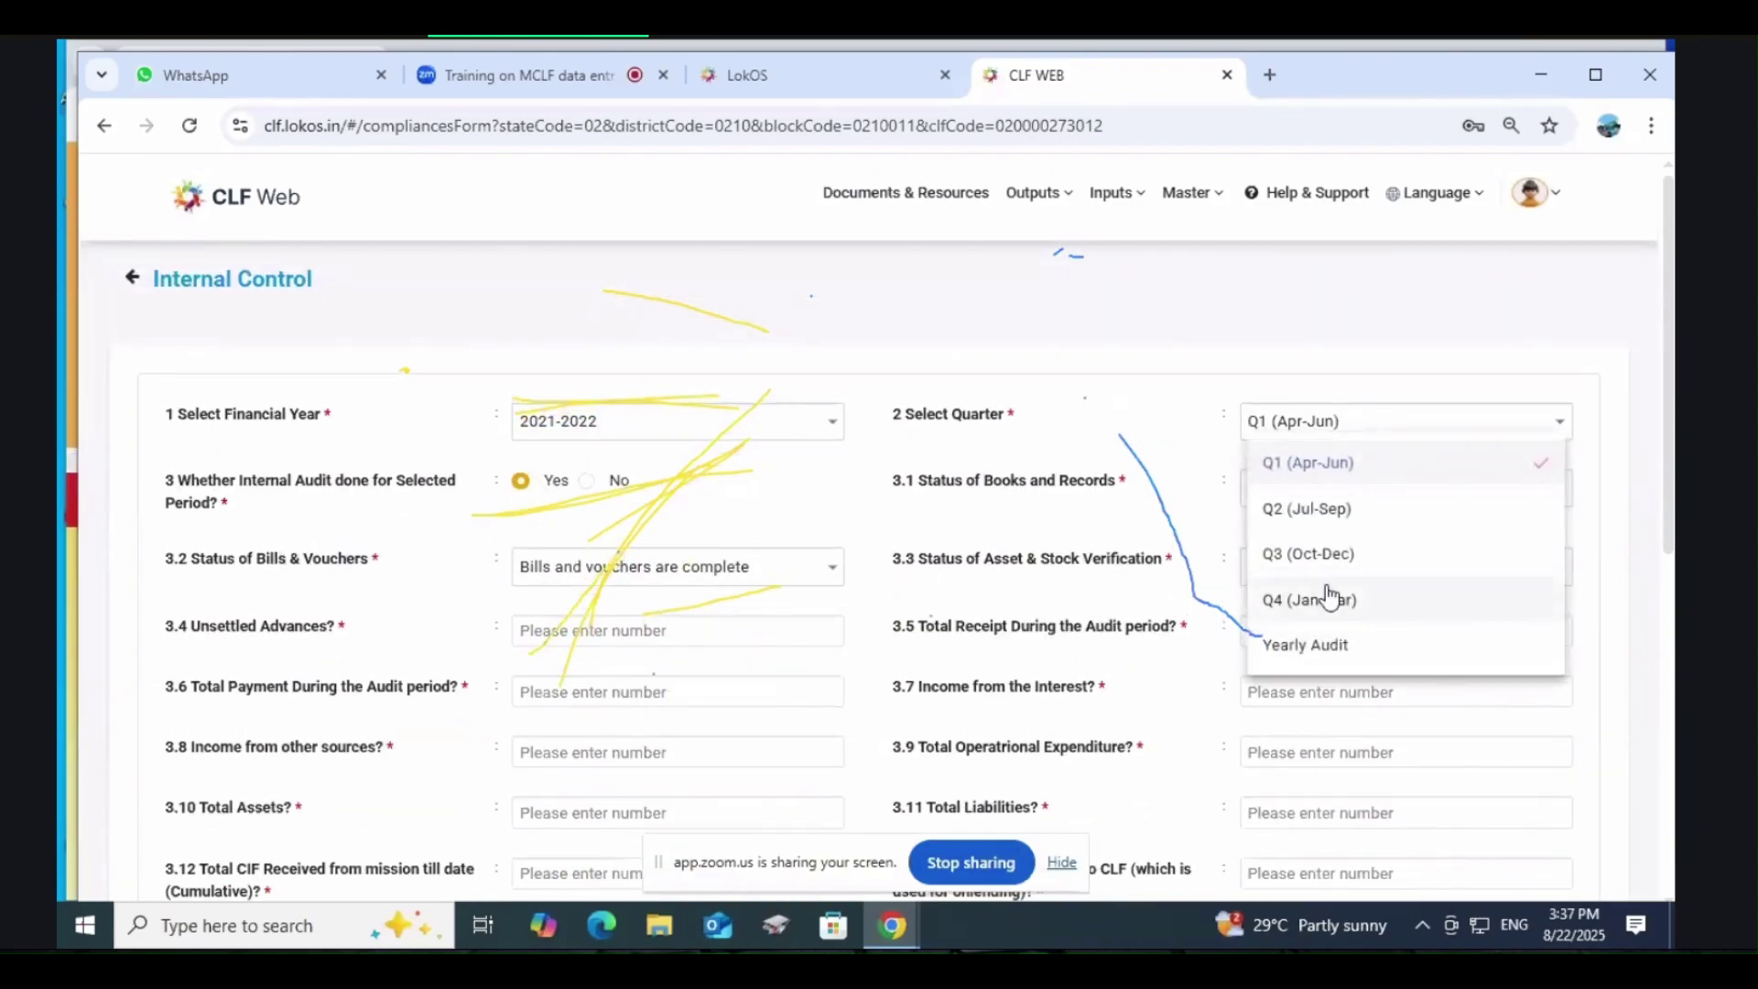
scroll(1384, 532, down, 2)
scroll(1374, 540, up, 2)
click(1134, 203)
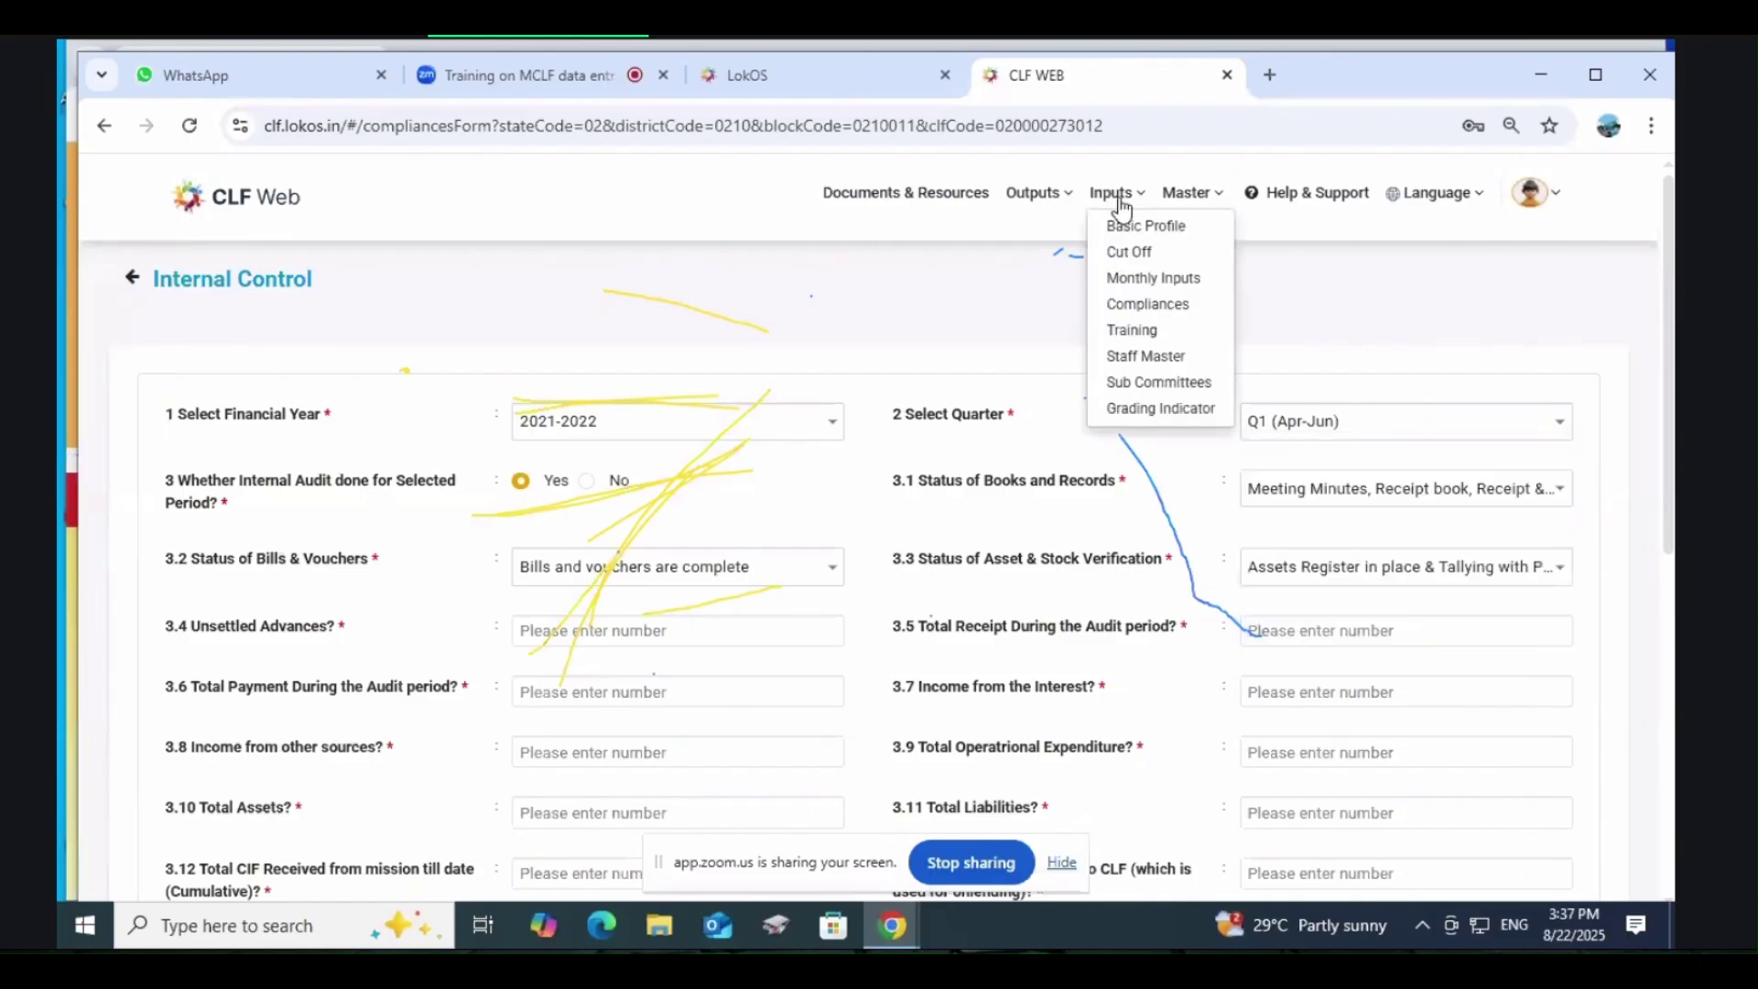
click(1143, 306)
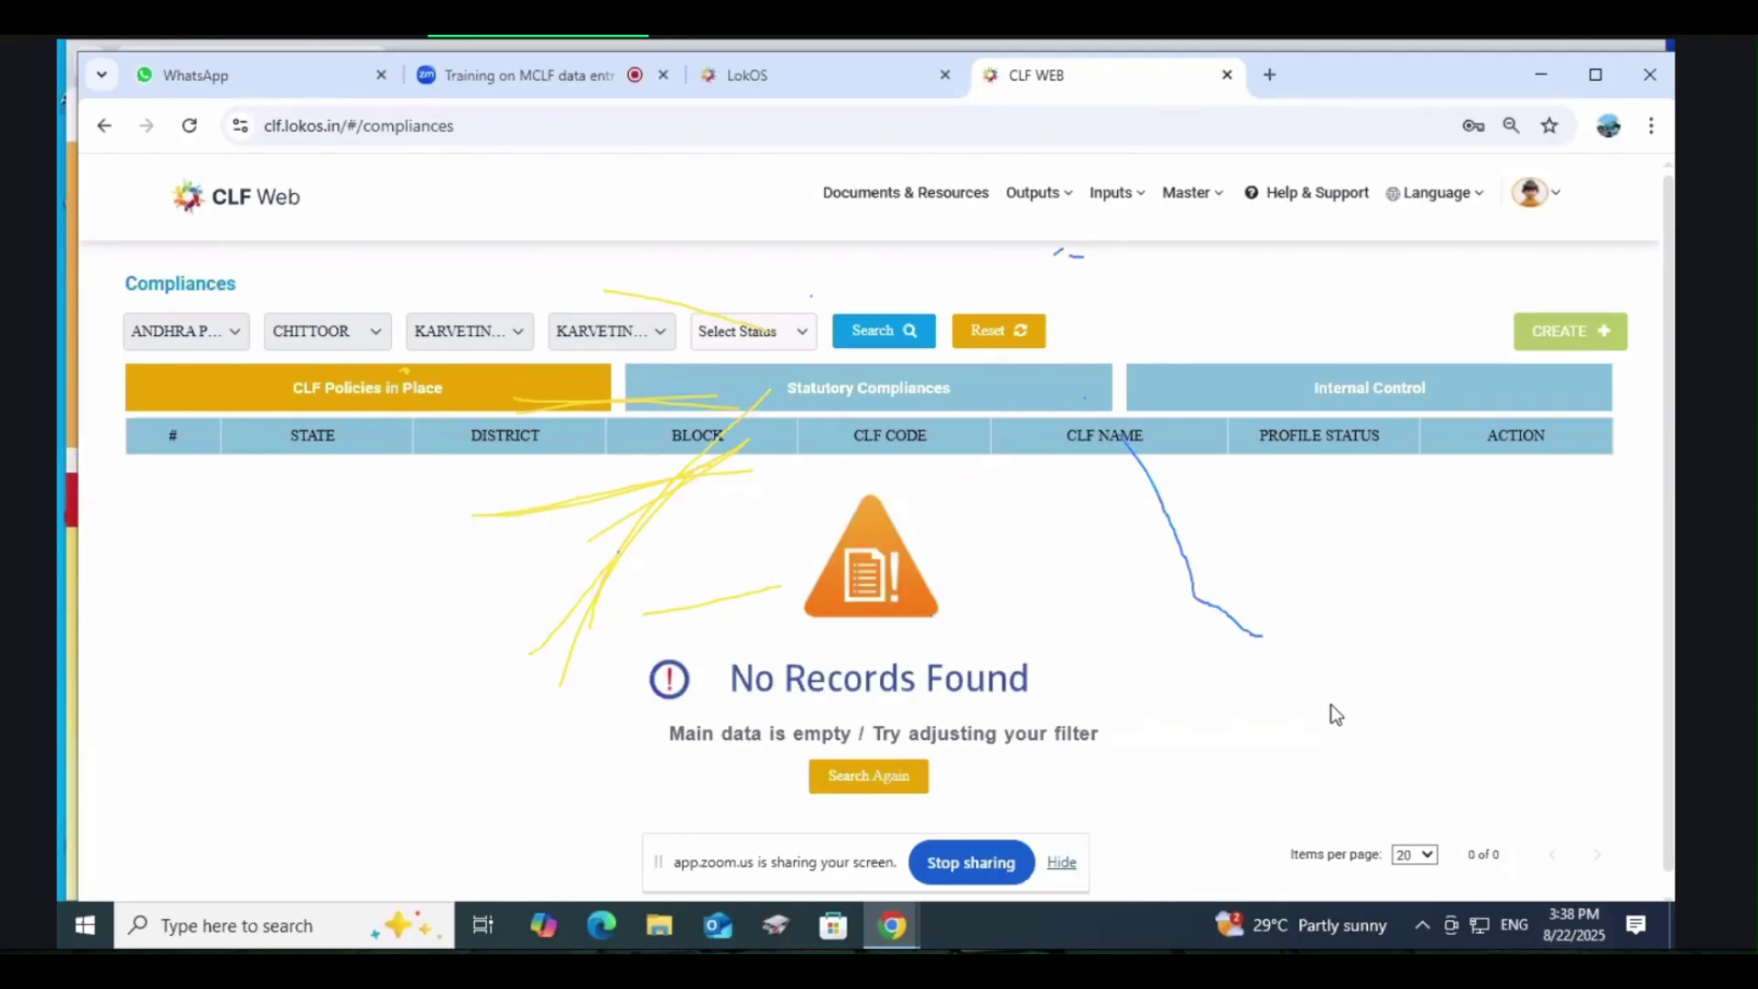
click(1111, 195)
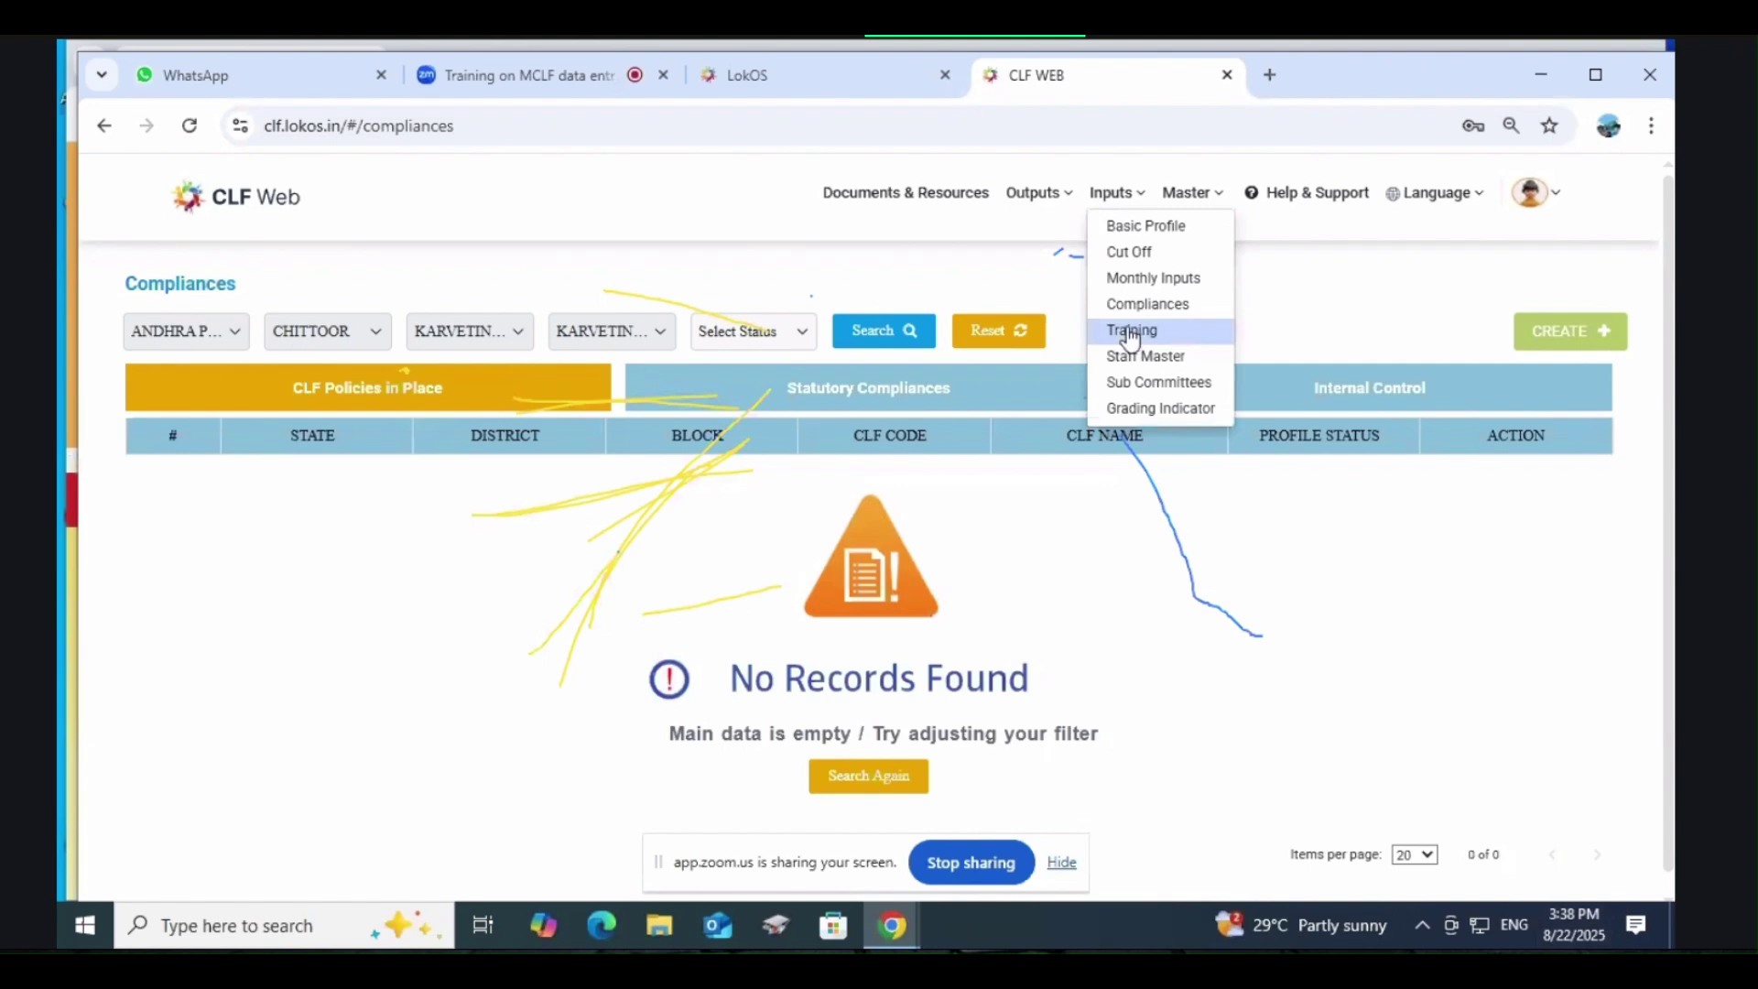
mouse_move(1116, 195)
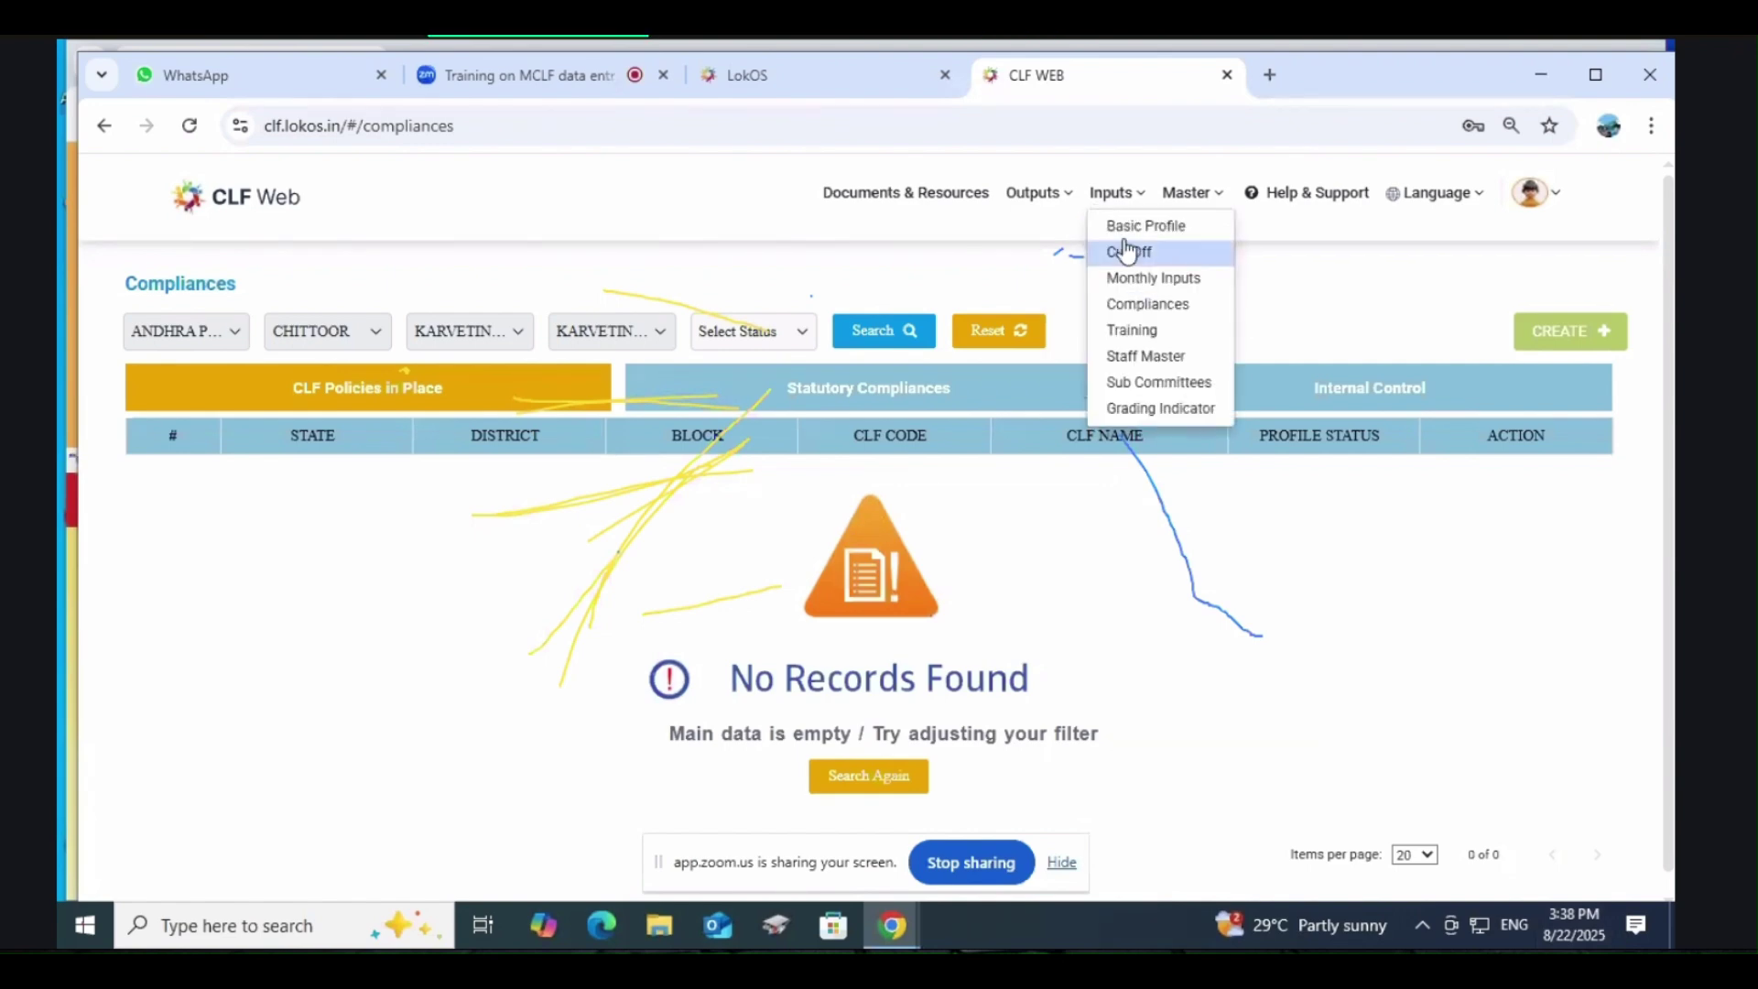
click(1137, 339)
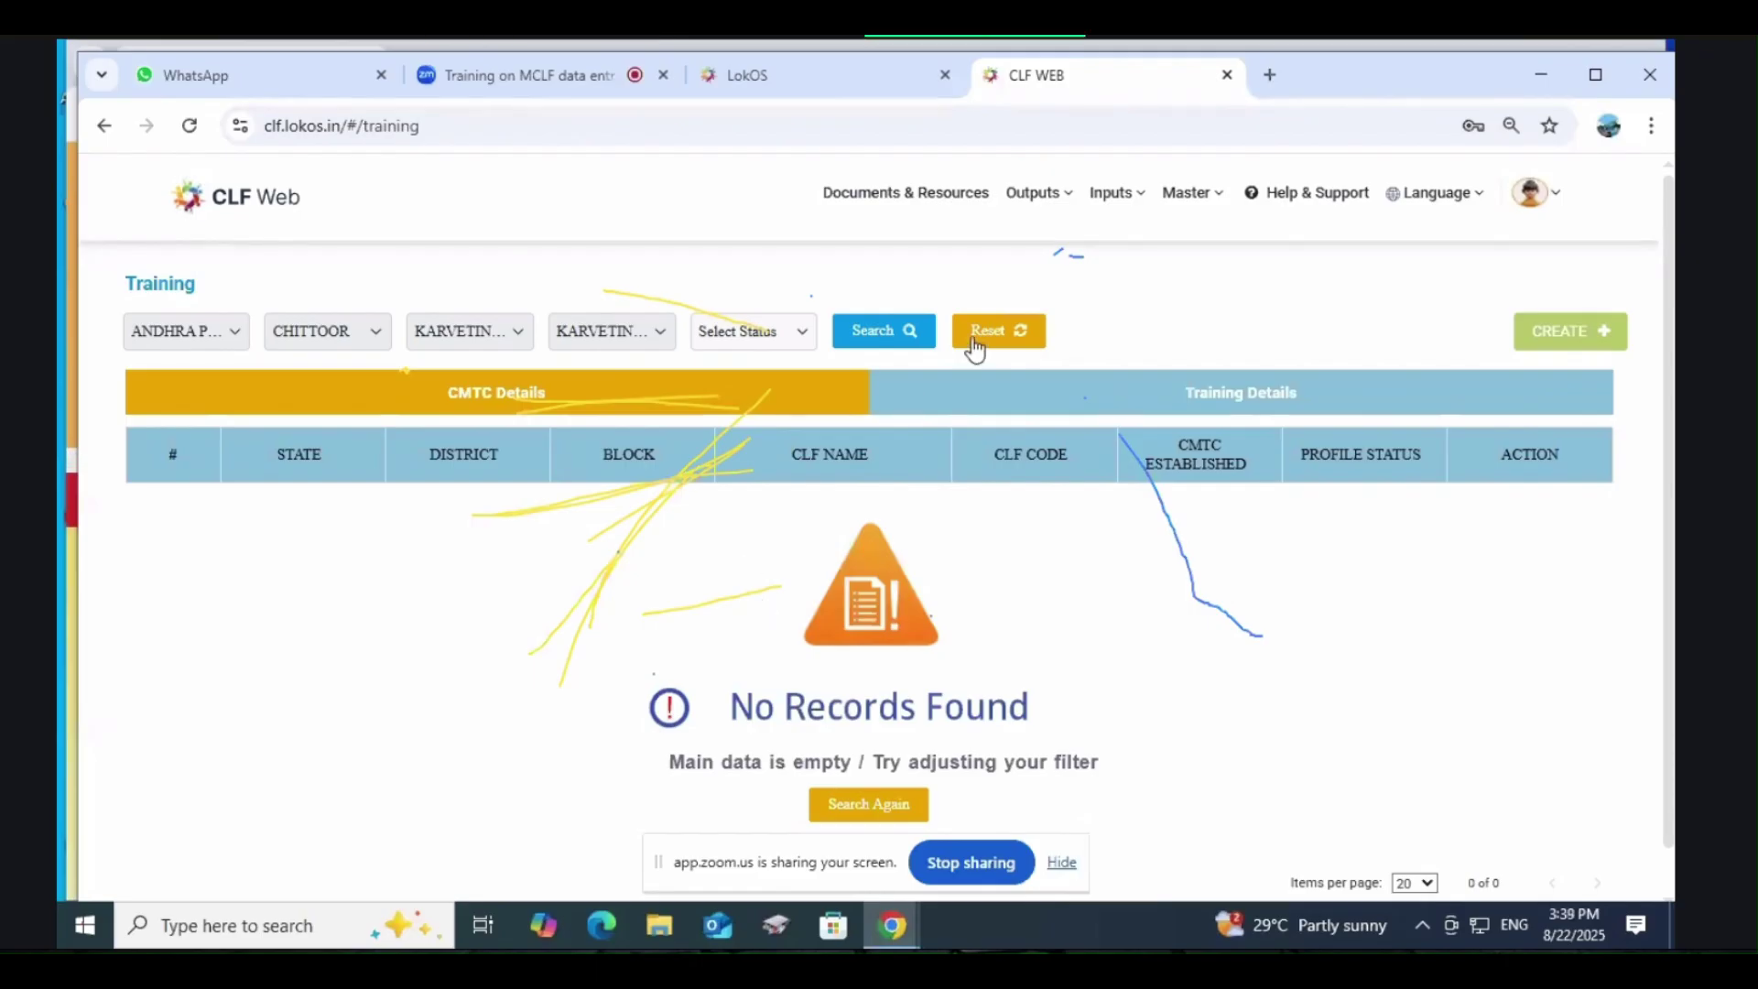
click(1116, 194)
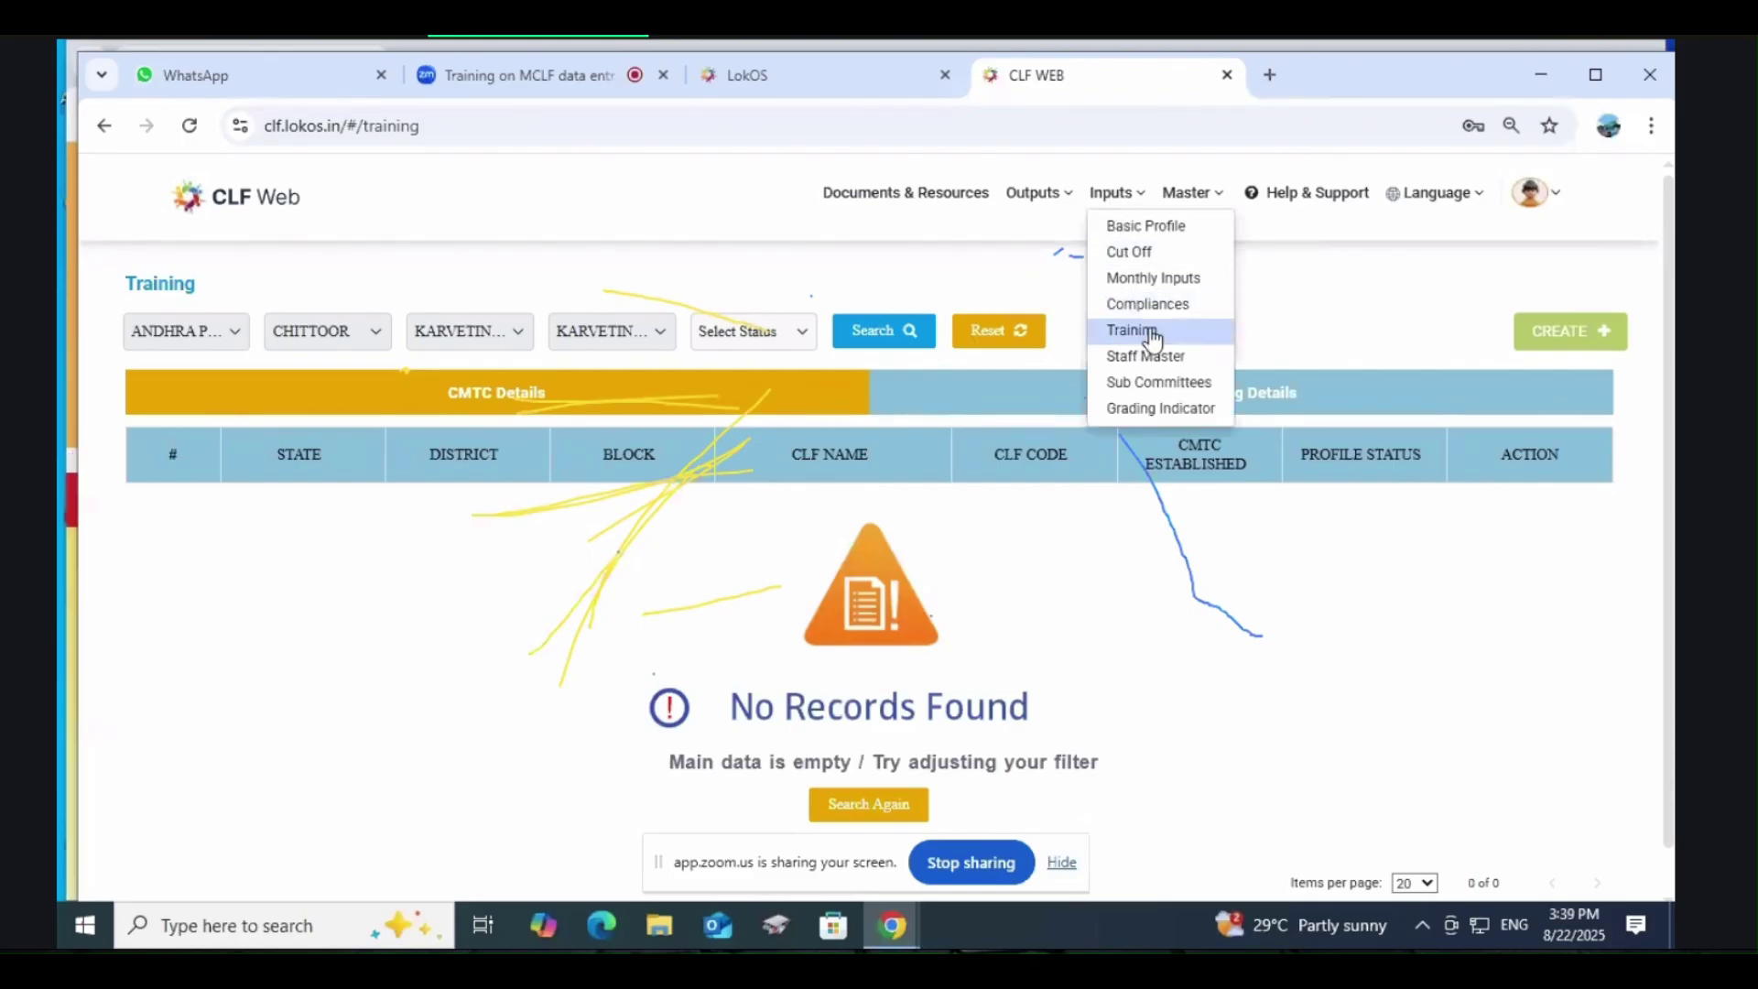
click(1152, 339)
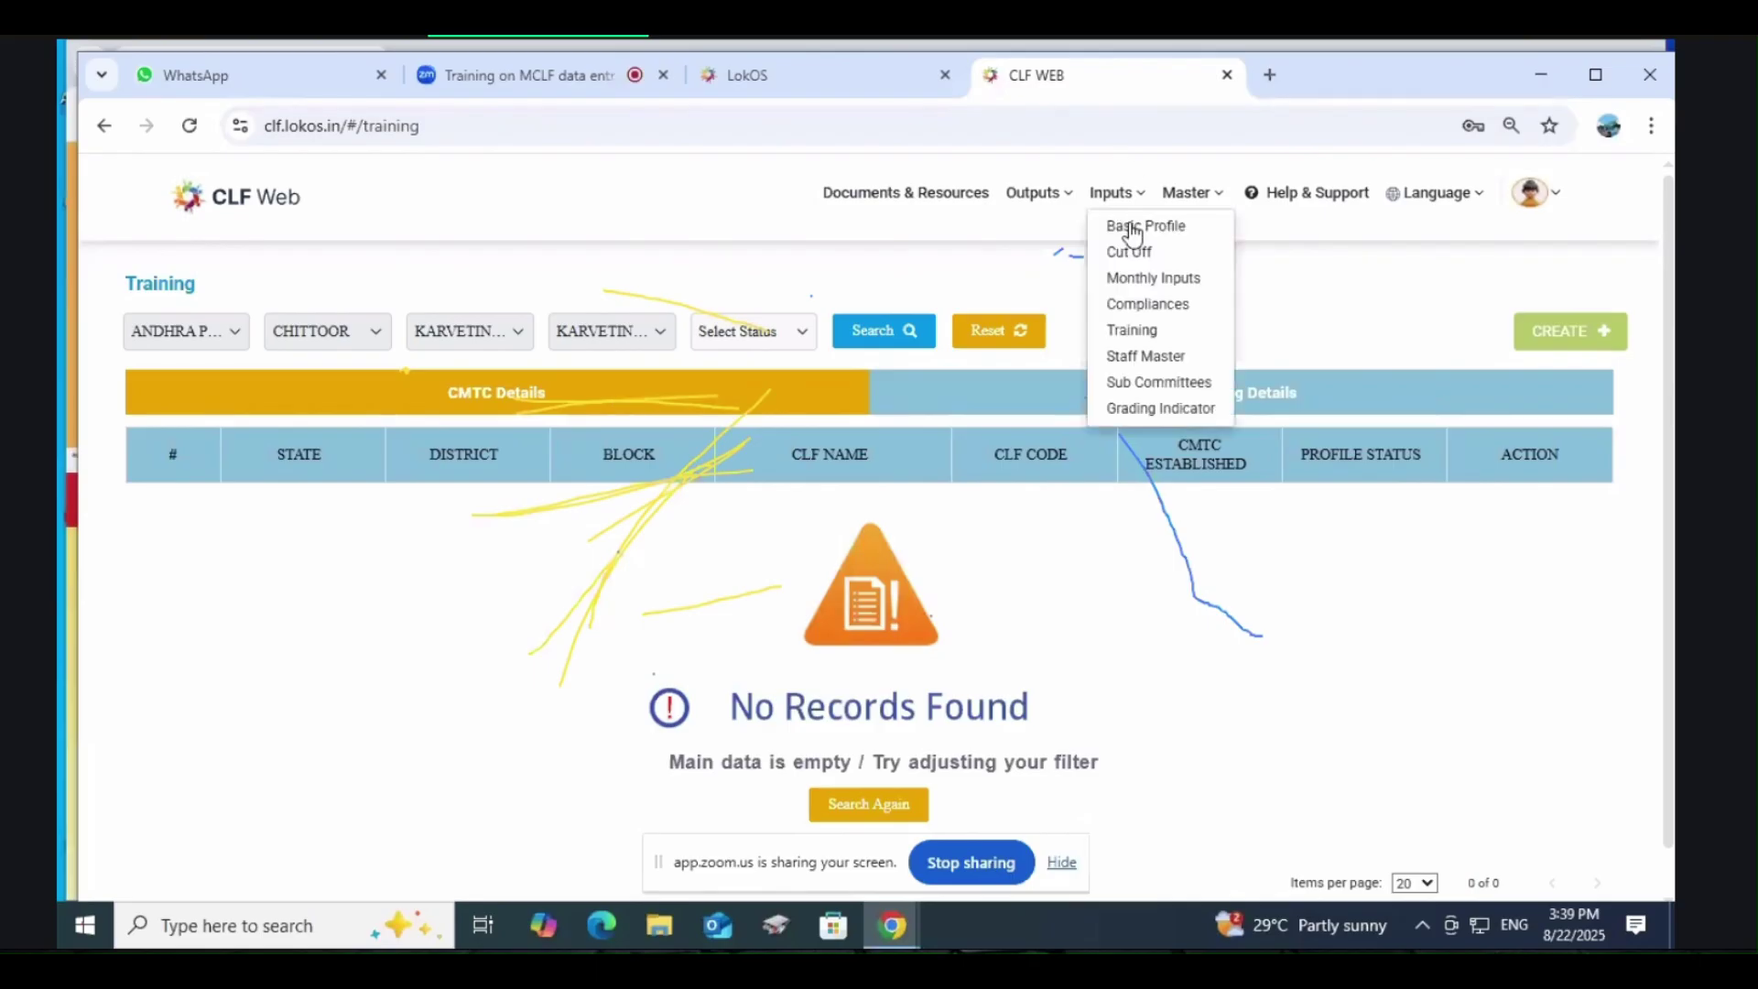
mouse_move(1128, 197)
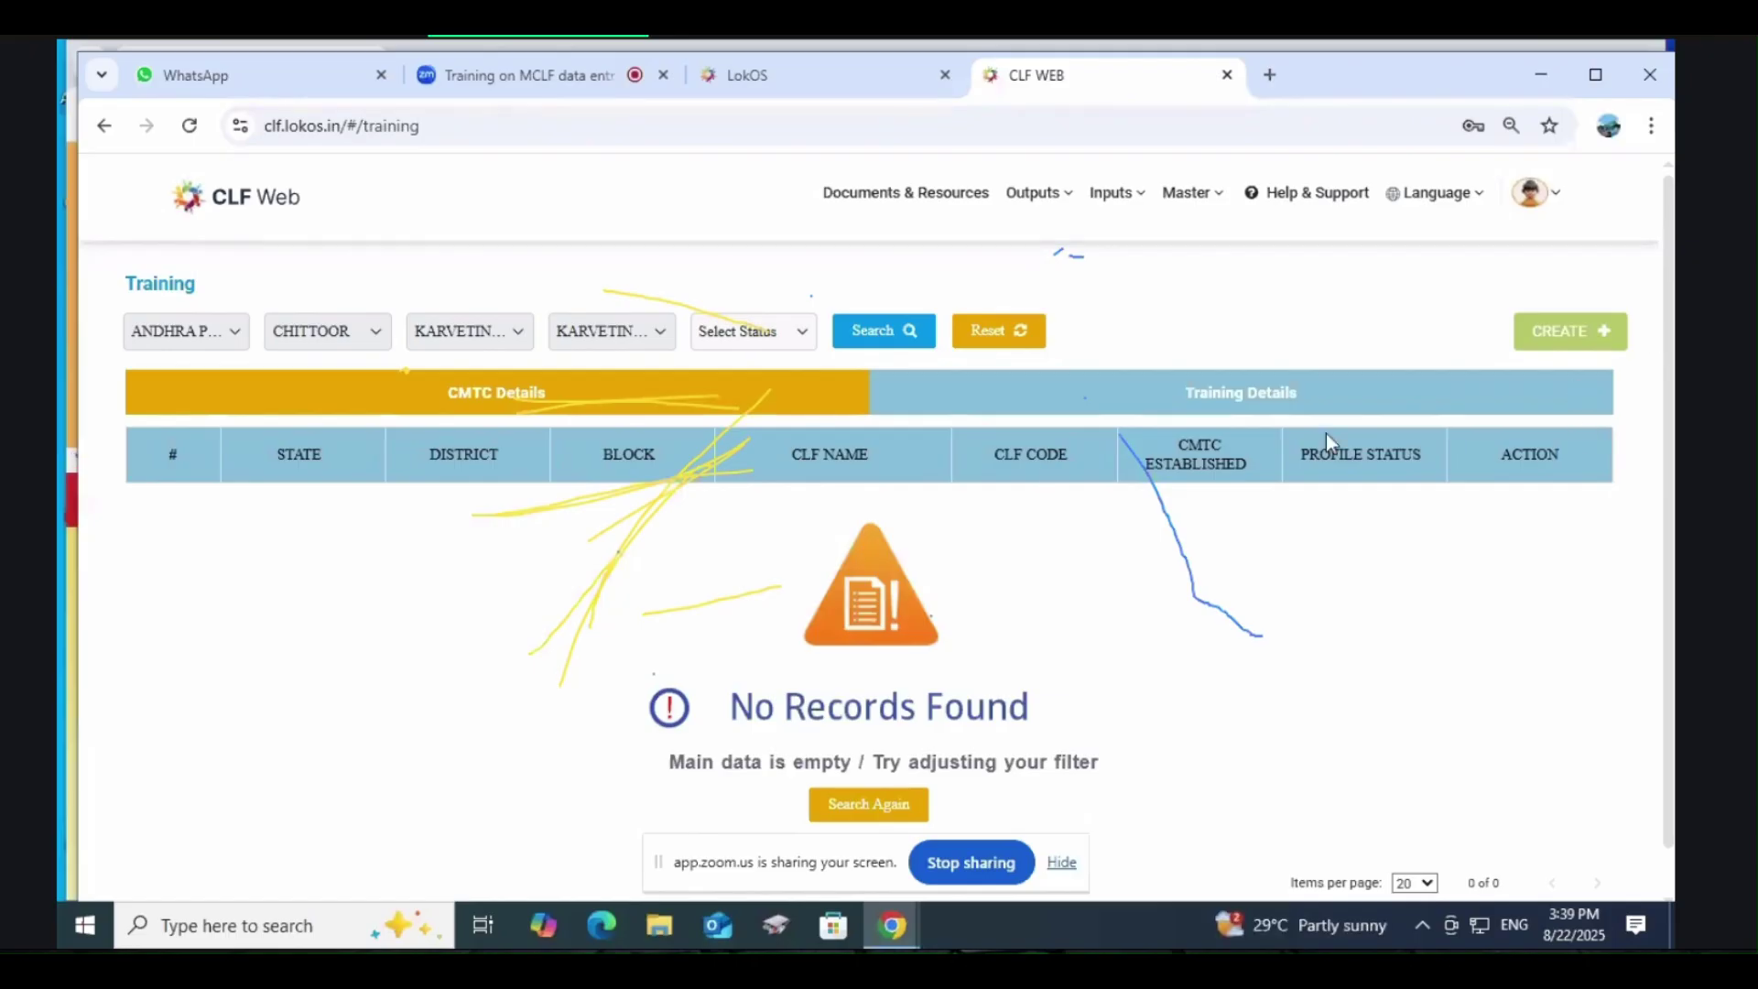
Step: Log out and sign back in with a different username, dismissing the login success message
click(1579, 336)
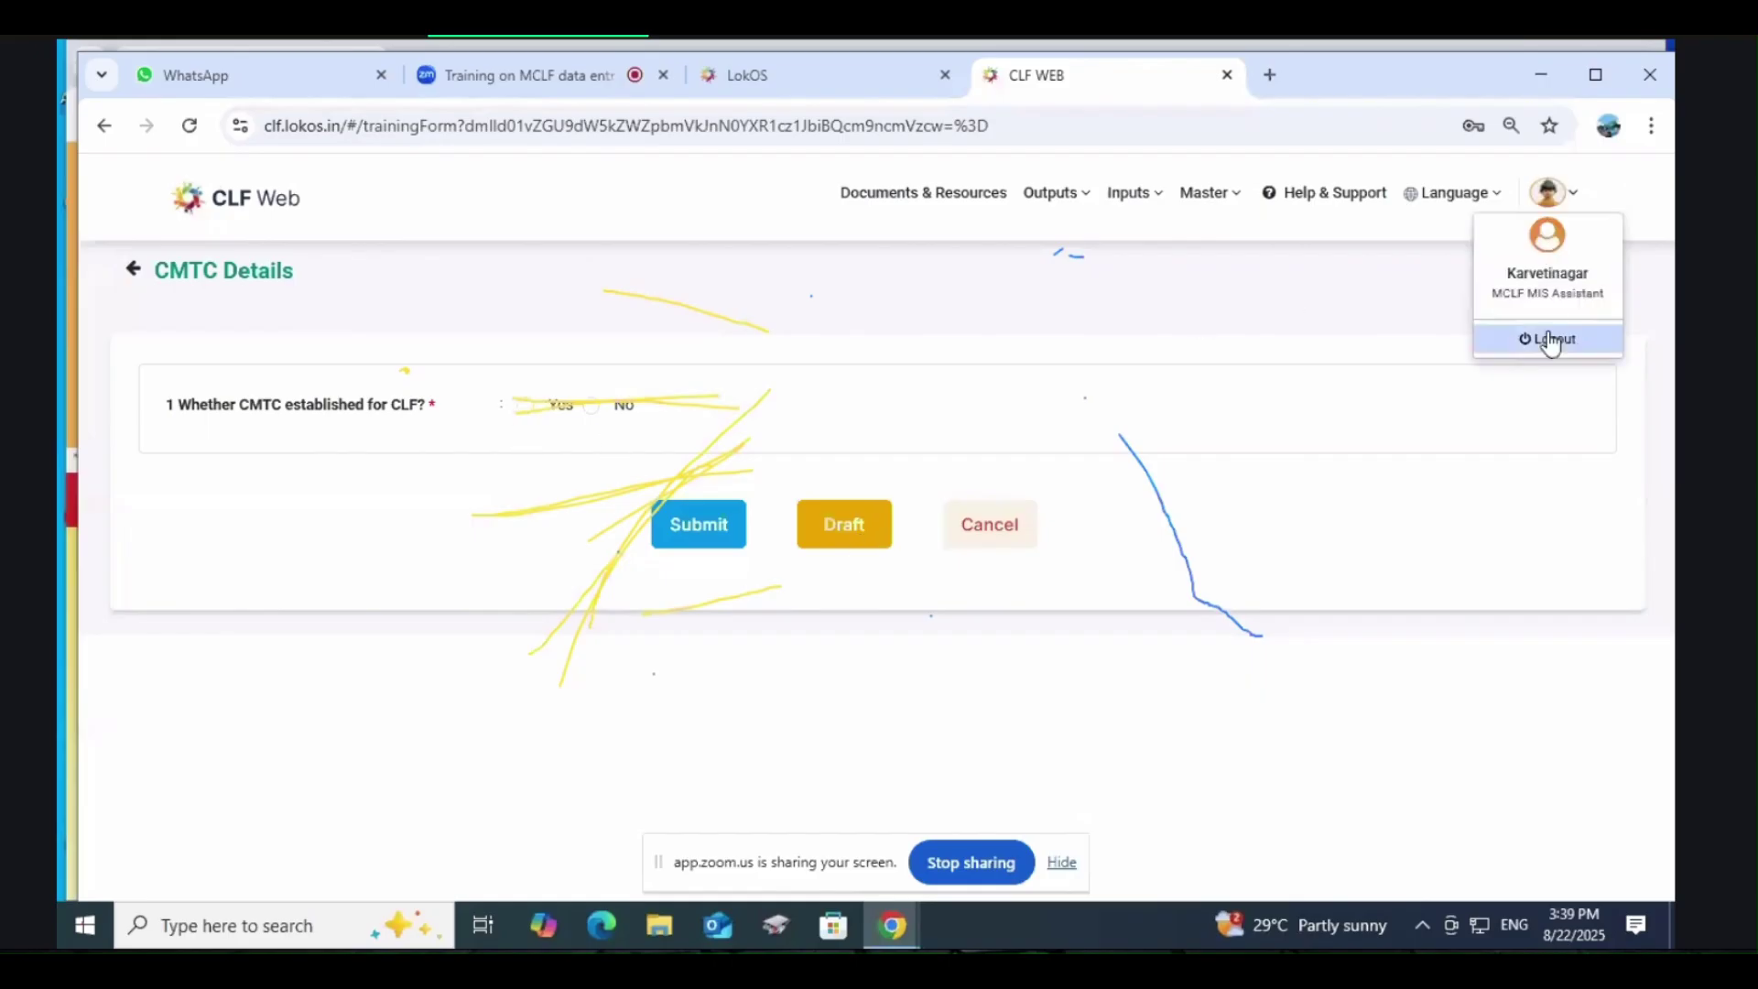
click(1547, 338)
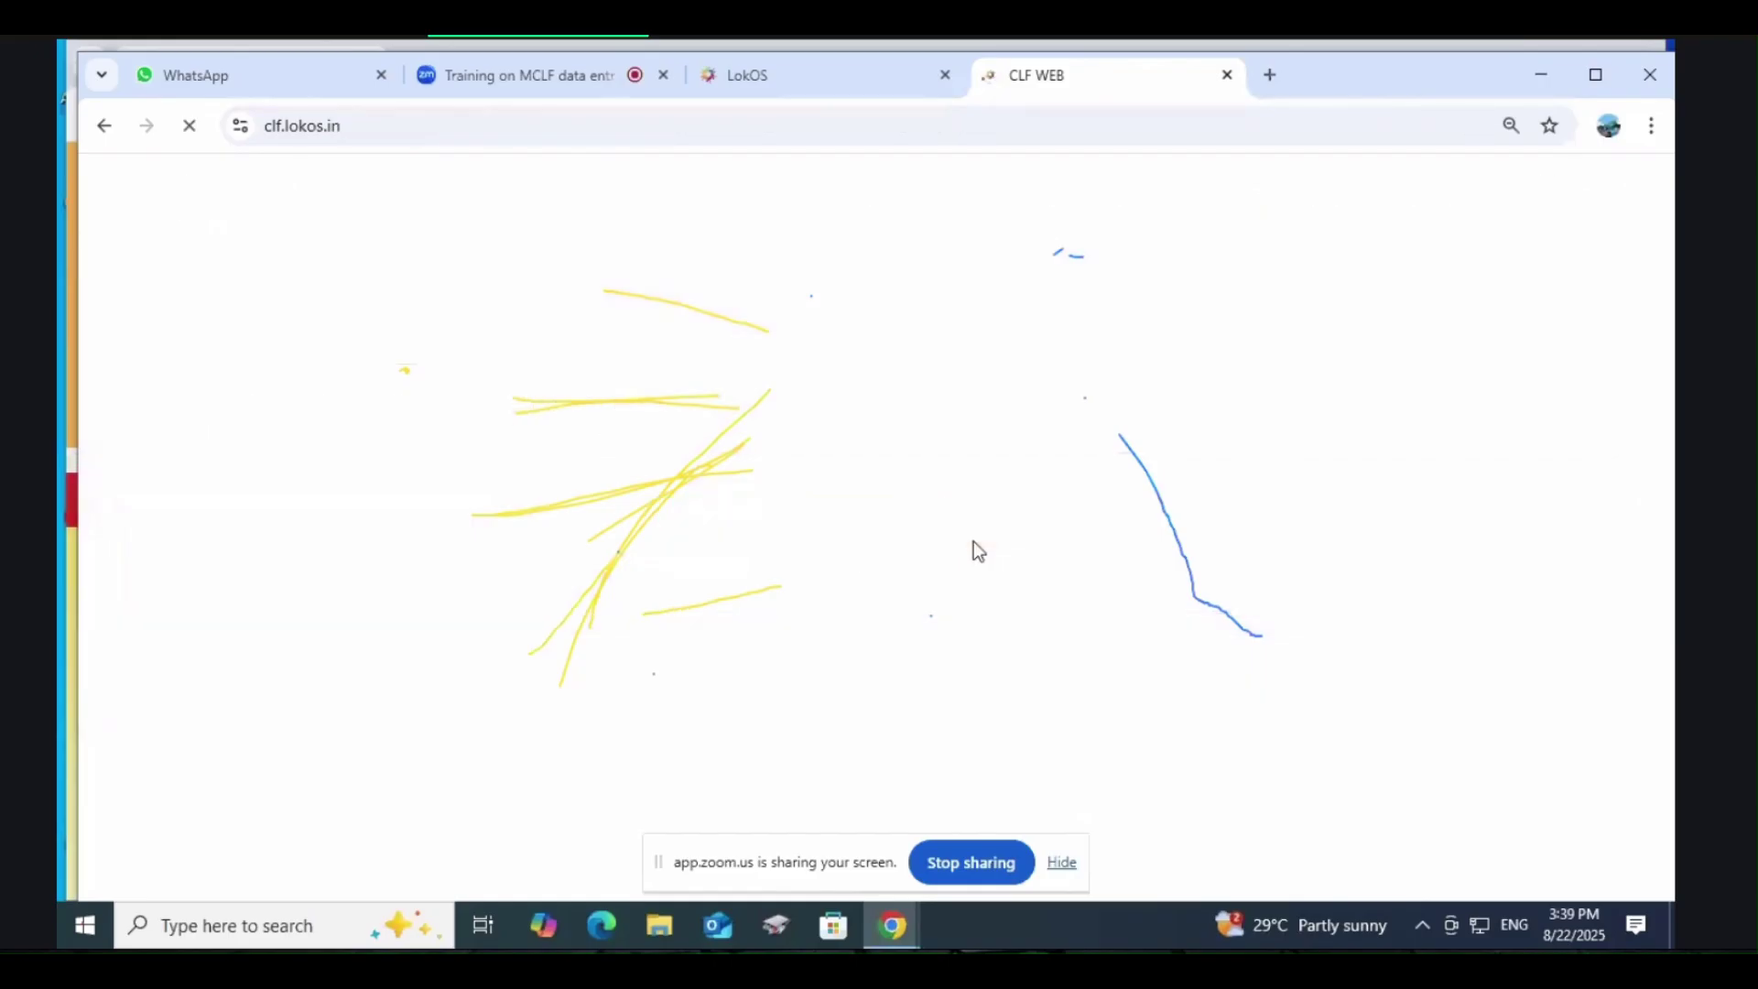
click(830, 462)
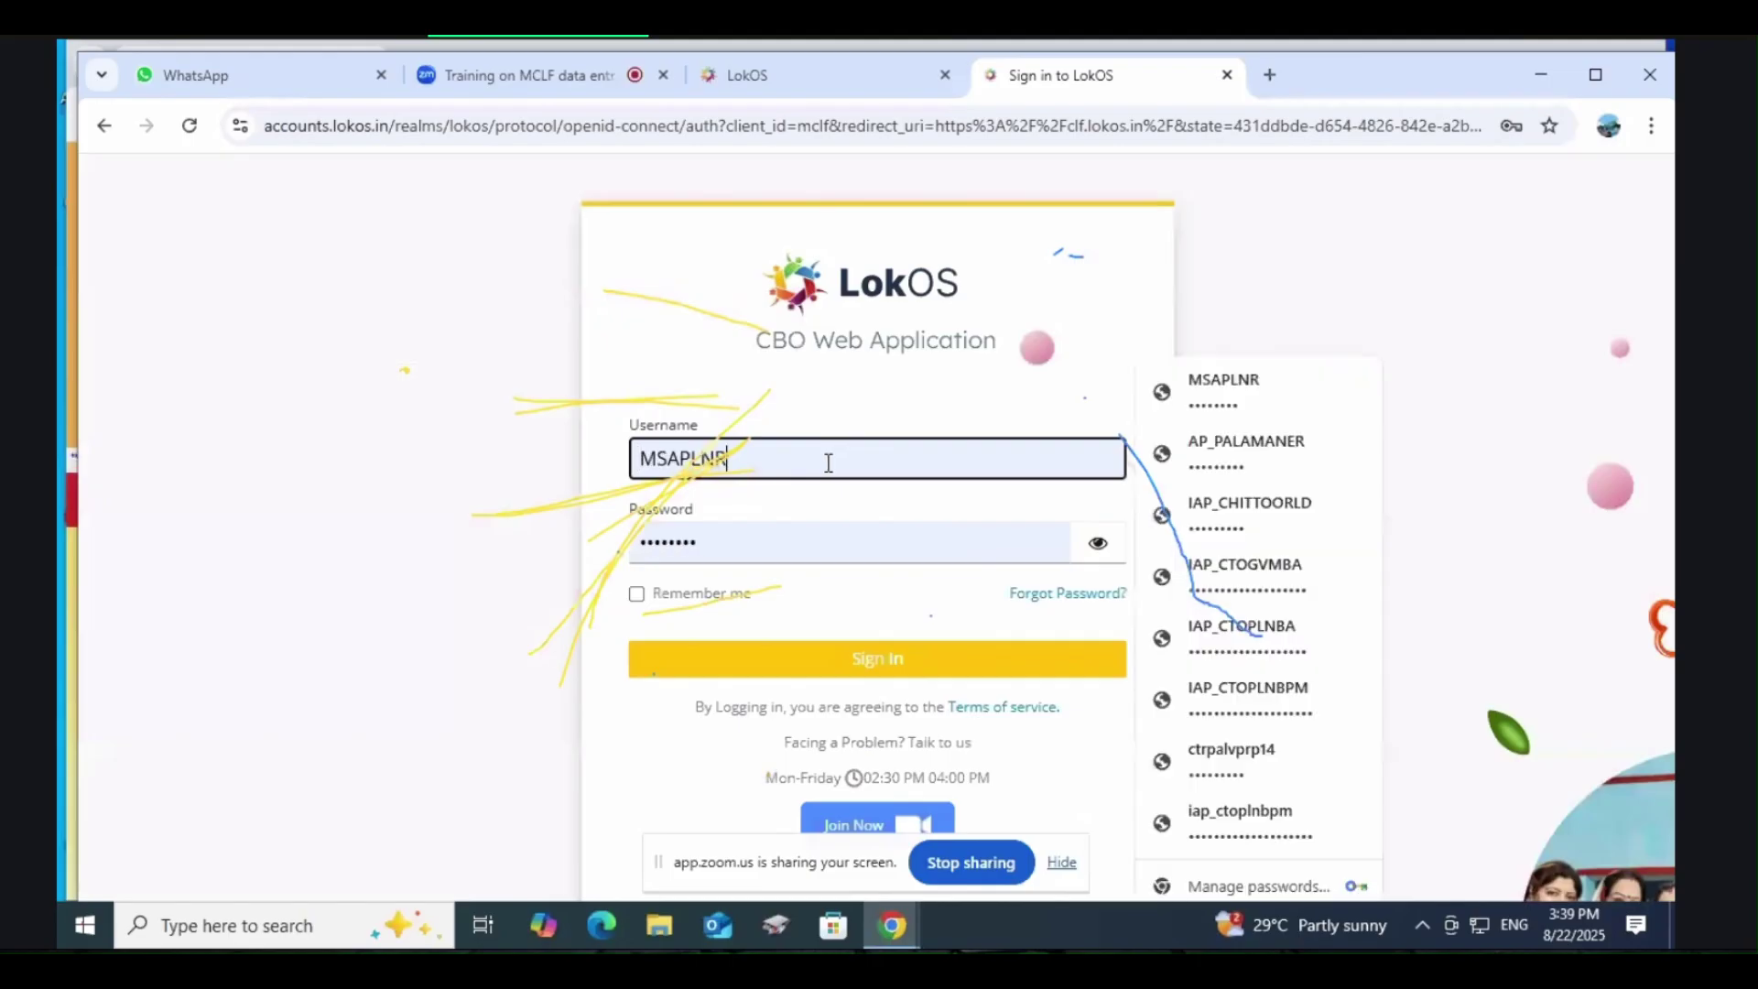
key(BackSpace)
key(BackSpace)
key(BackSpace)
key(BackSpace)
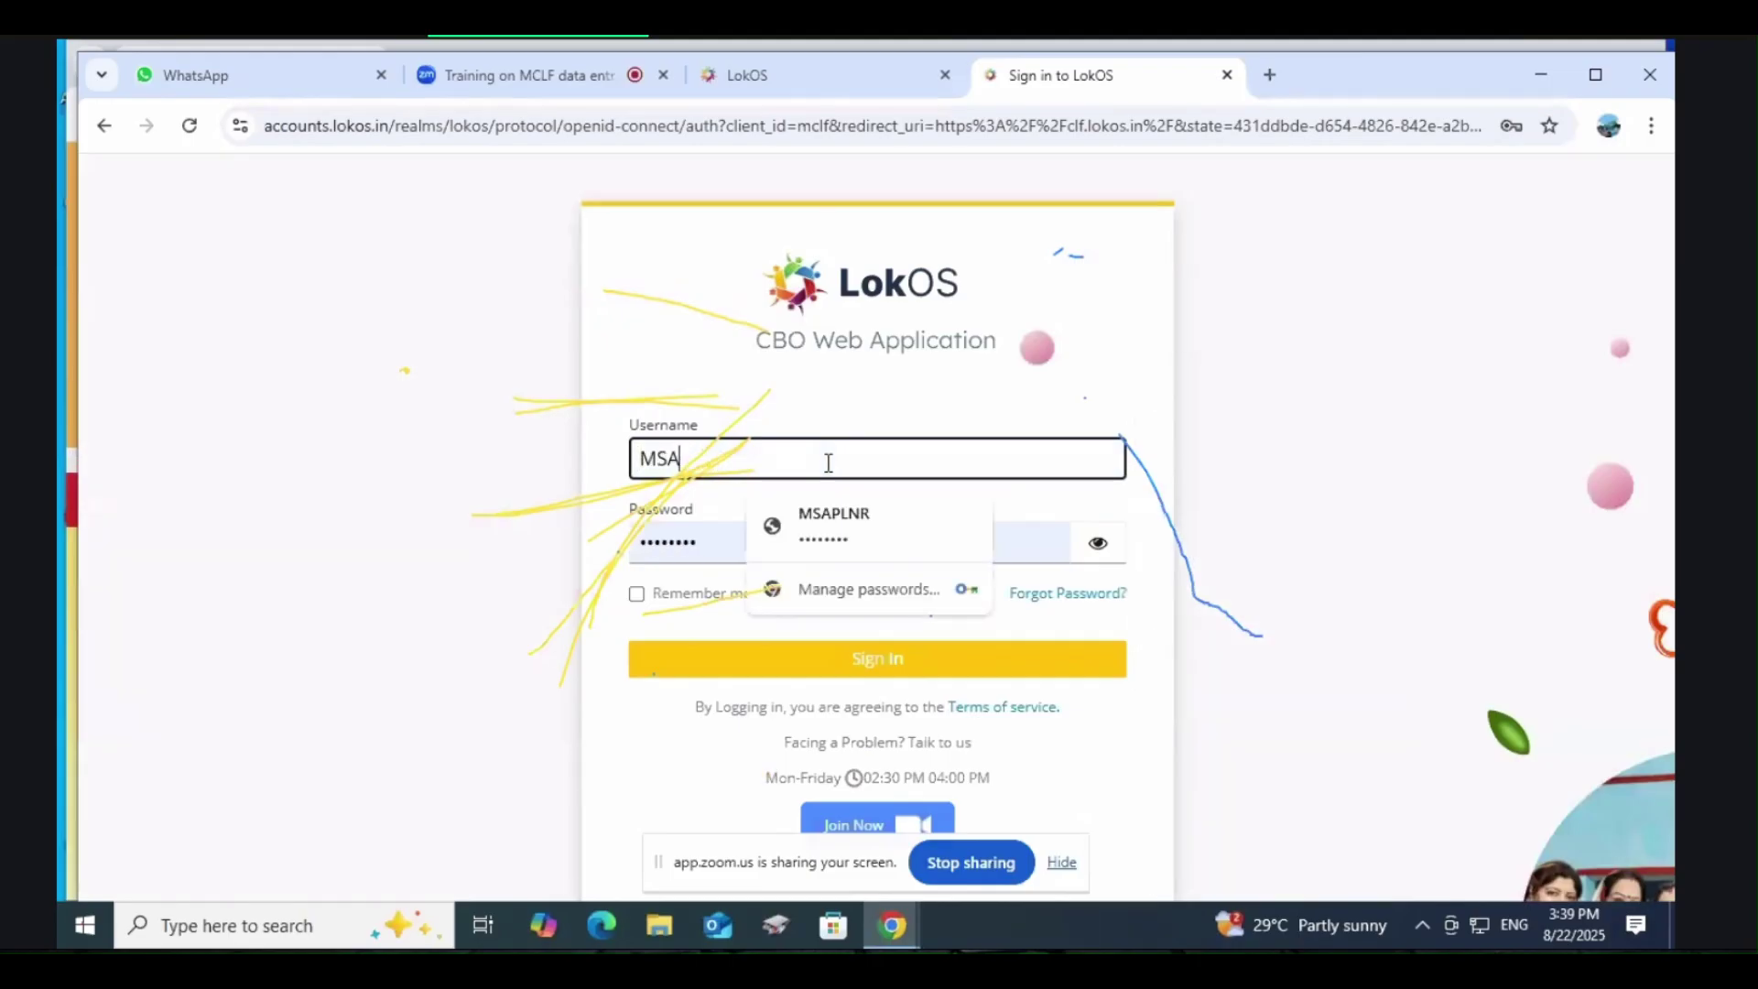
text(GDPLA)
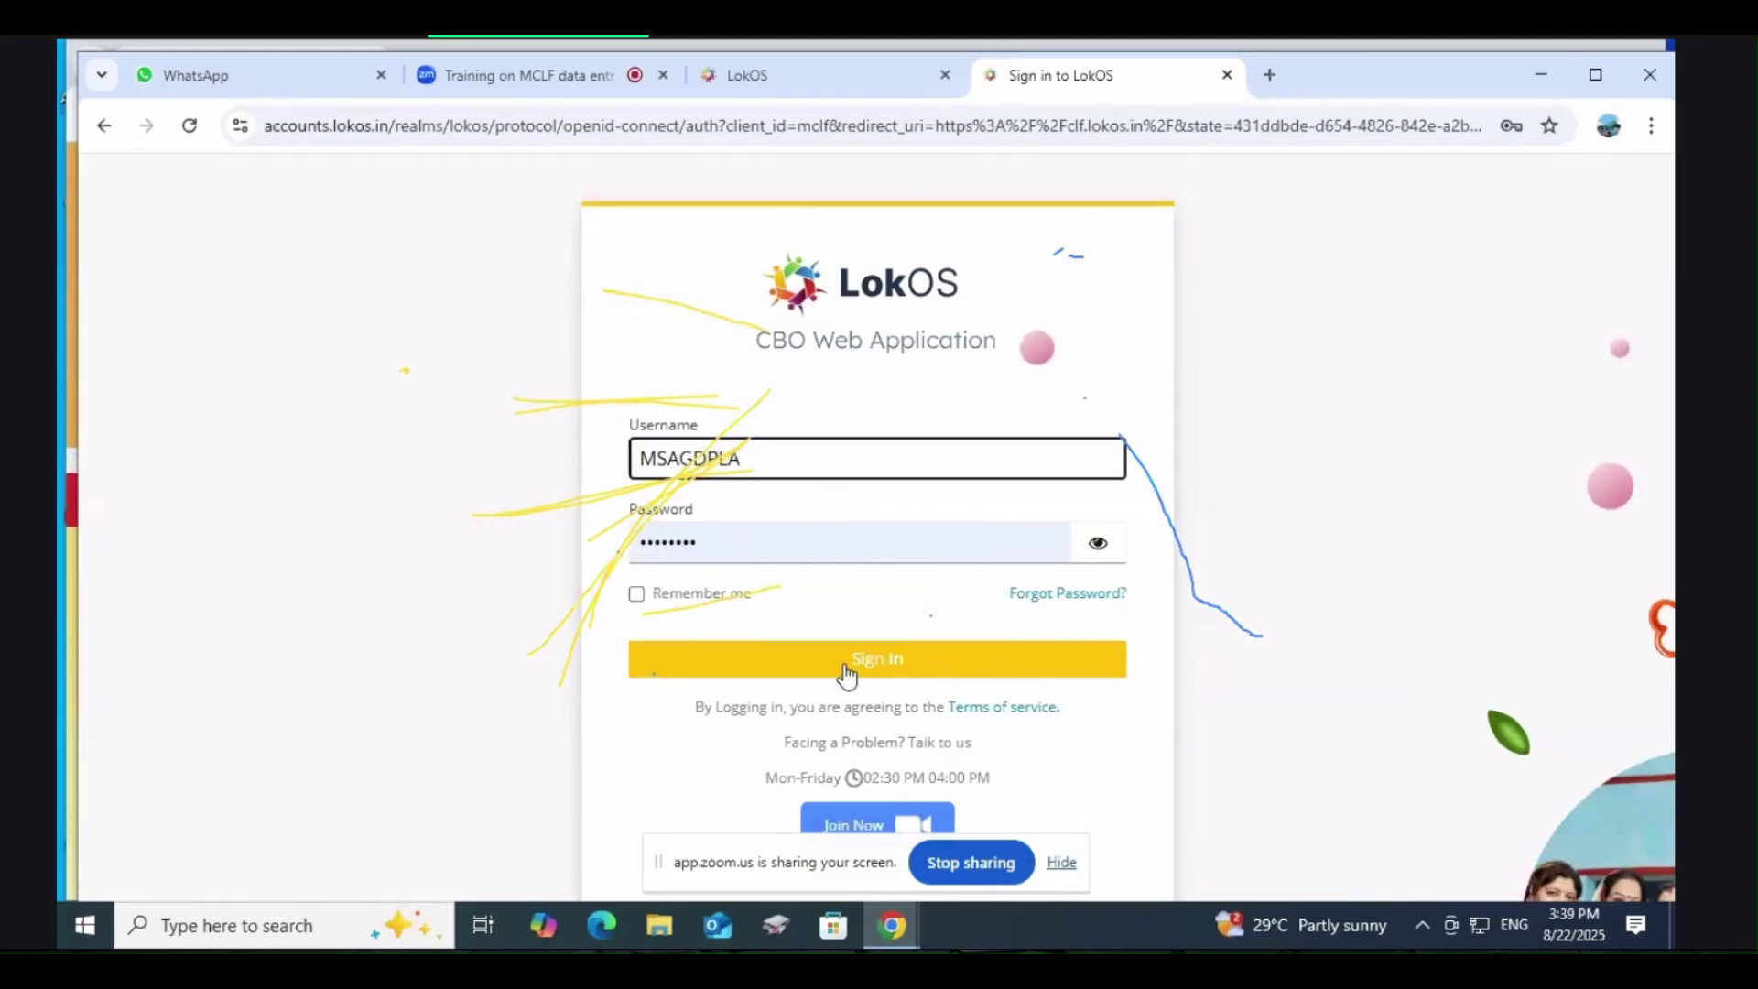
click(854, 668)
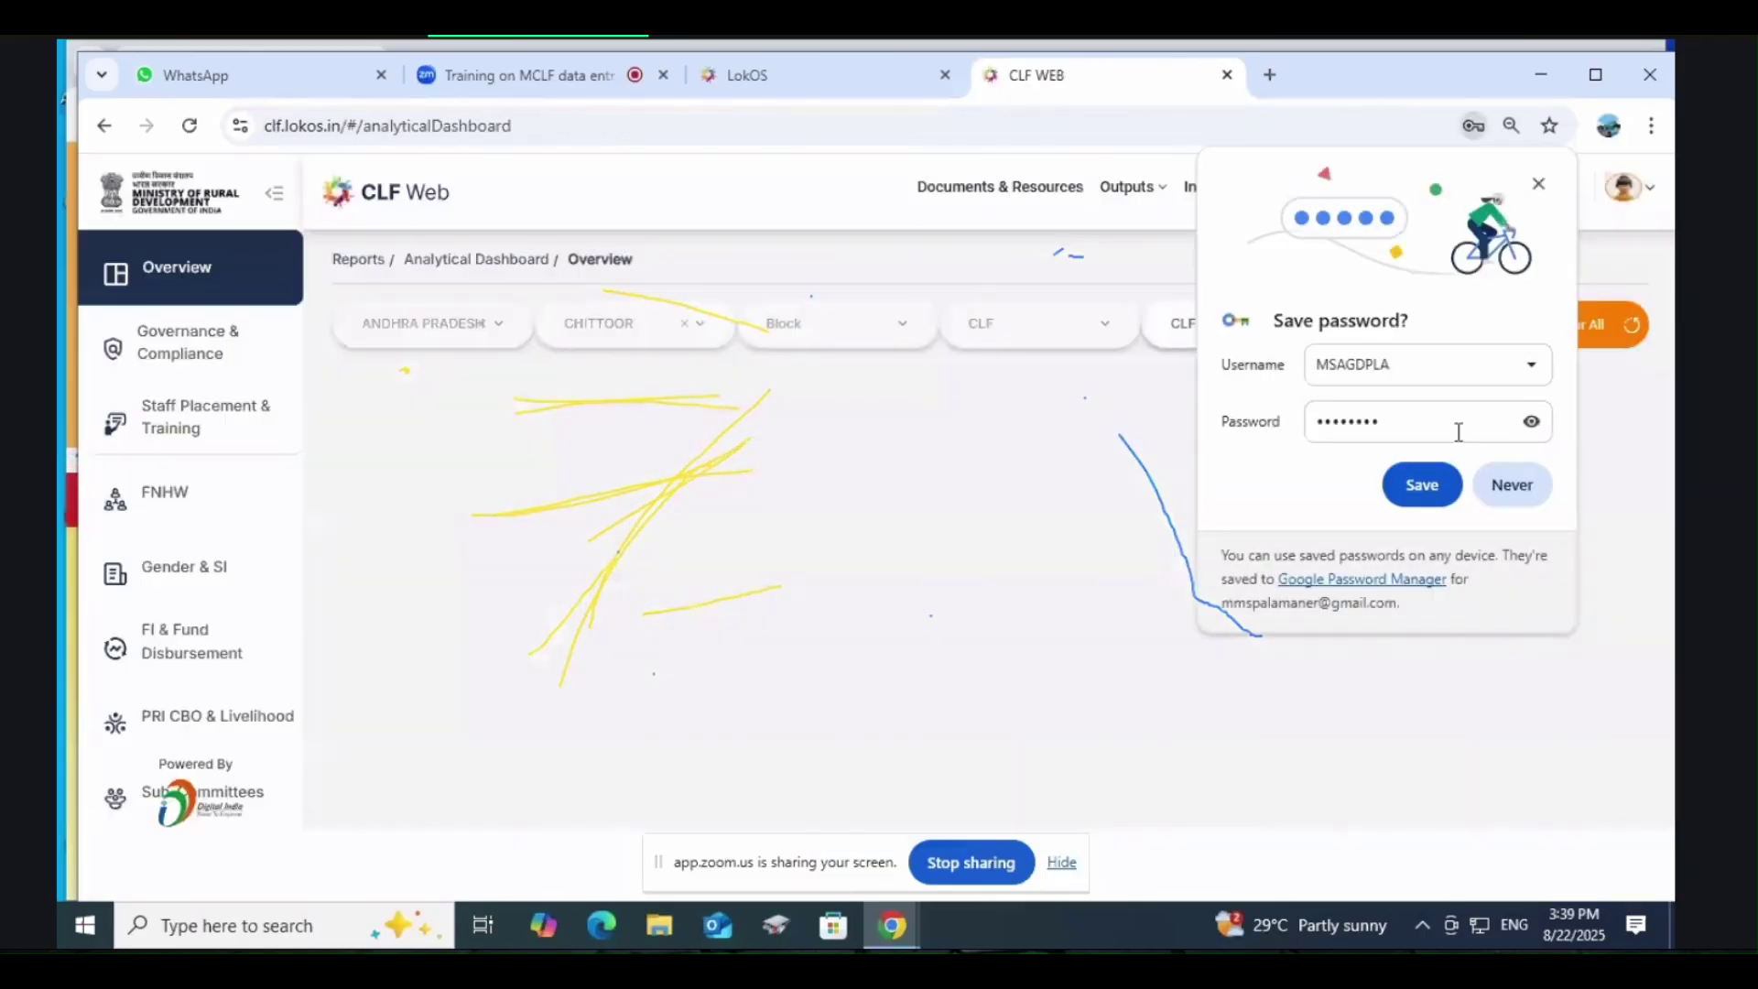
click(1422, 485)
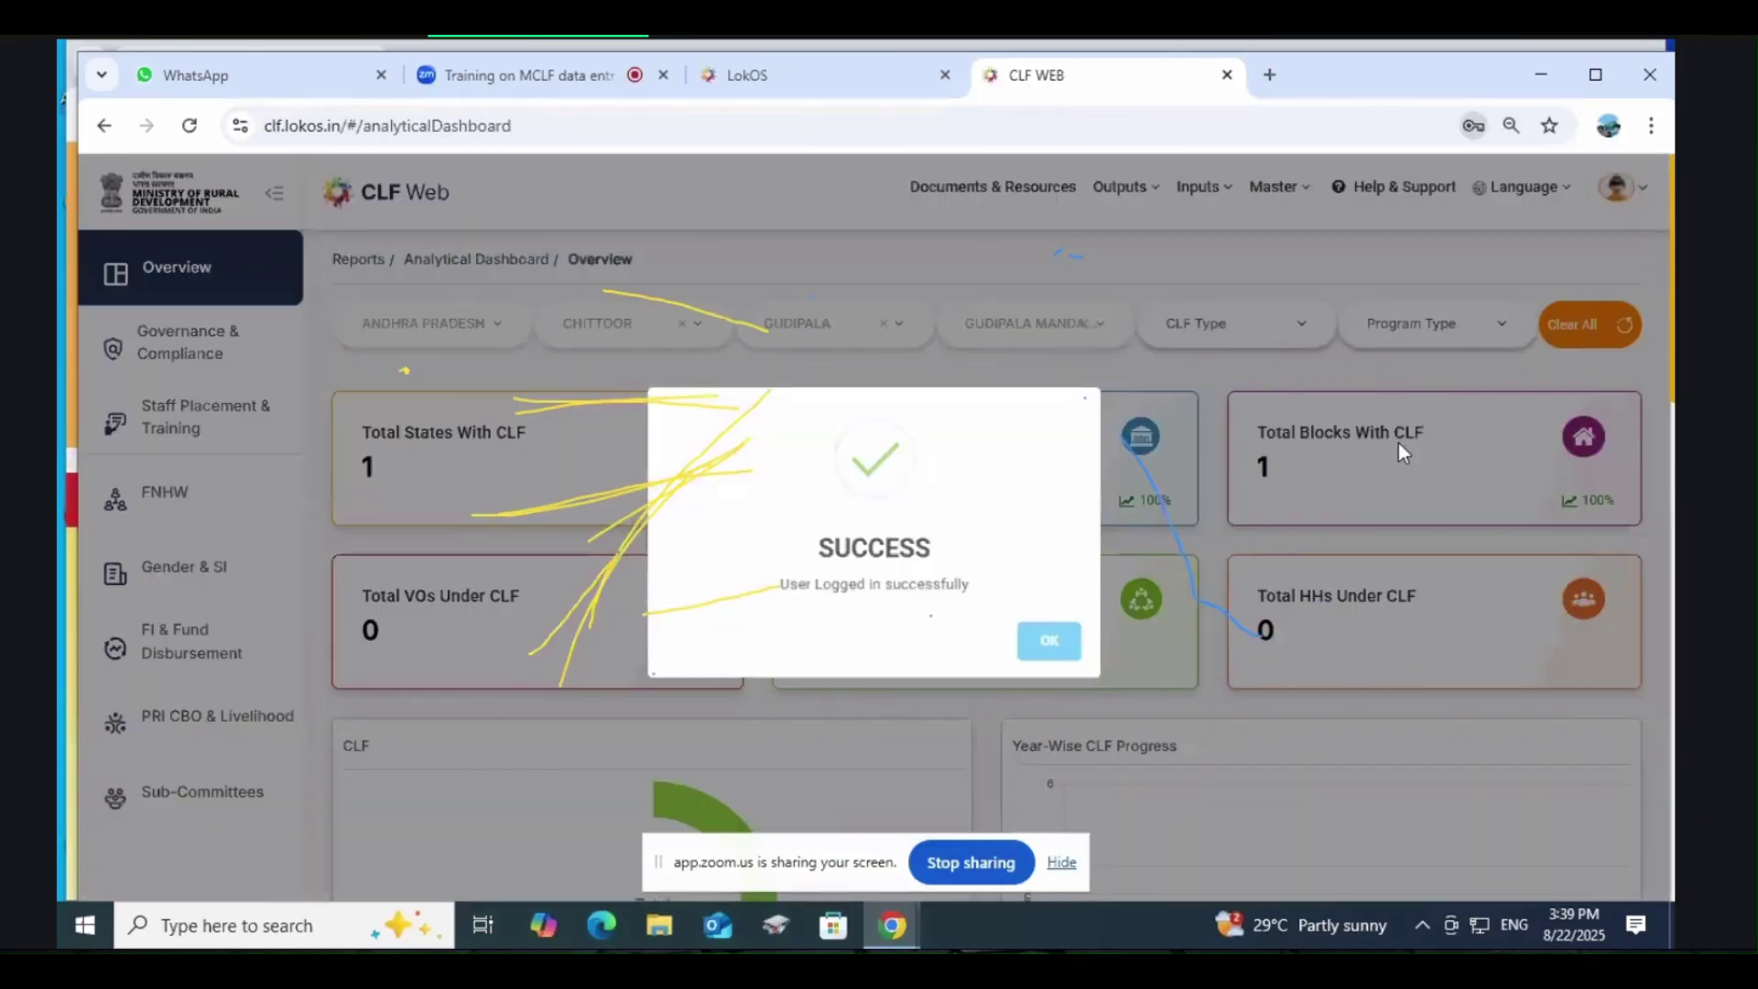
Step: From Inputs > Training, view the Block-approved Gudipala CMTC Details record and scroll through it
click(1281, 195)
mouse_move(1193, 198)
click(1222, 326)
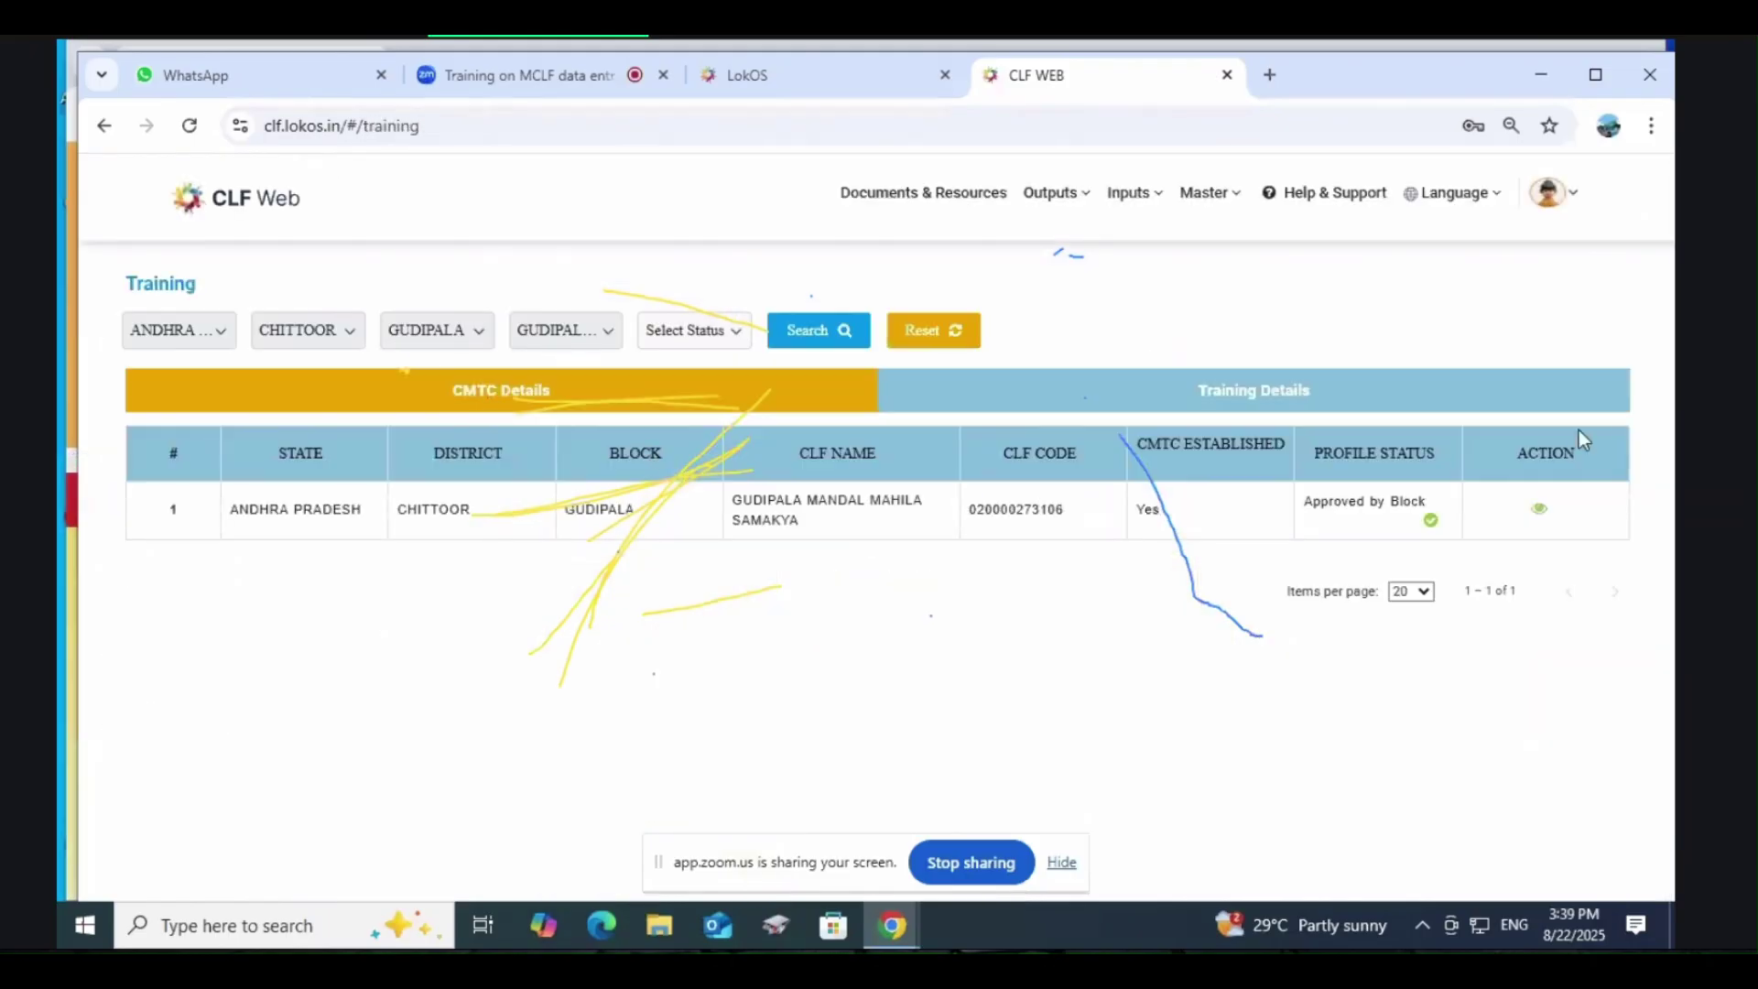
click(1541, 509)
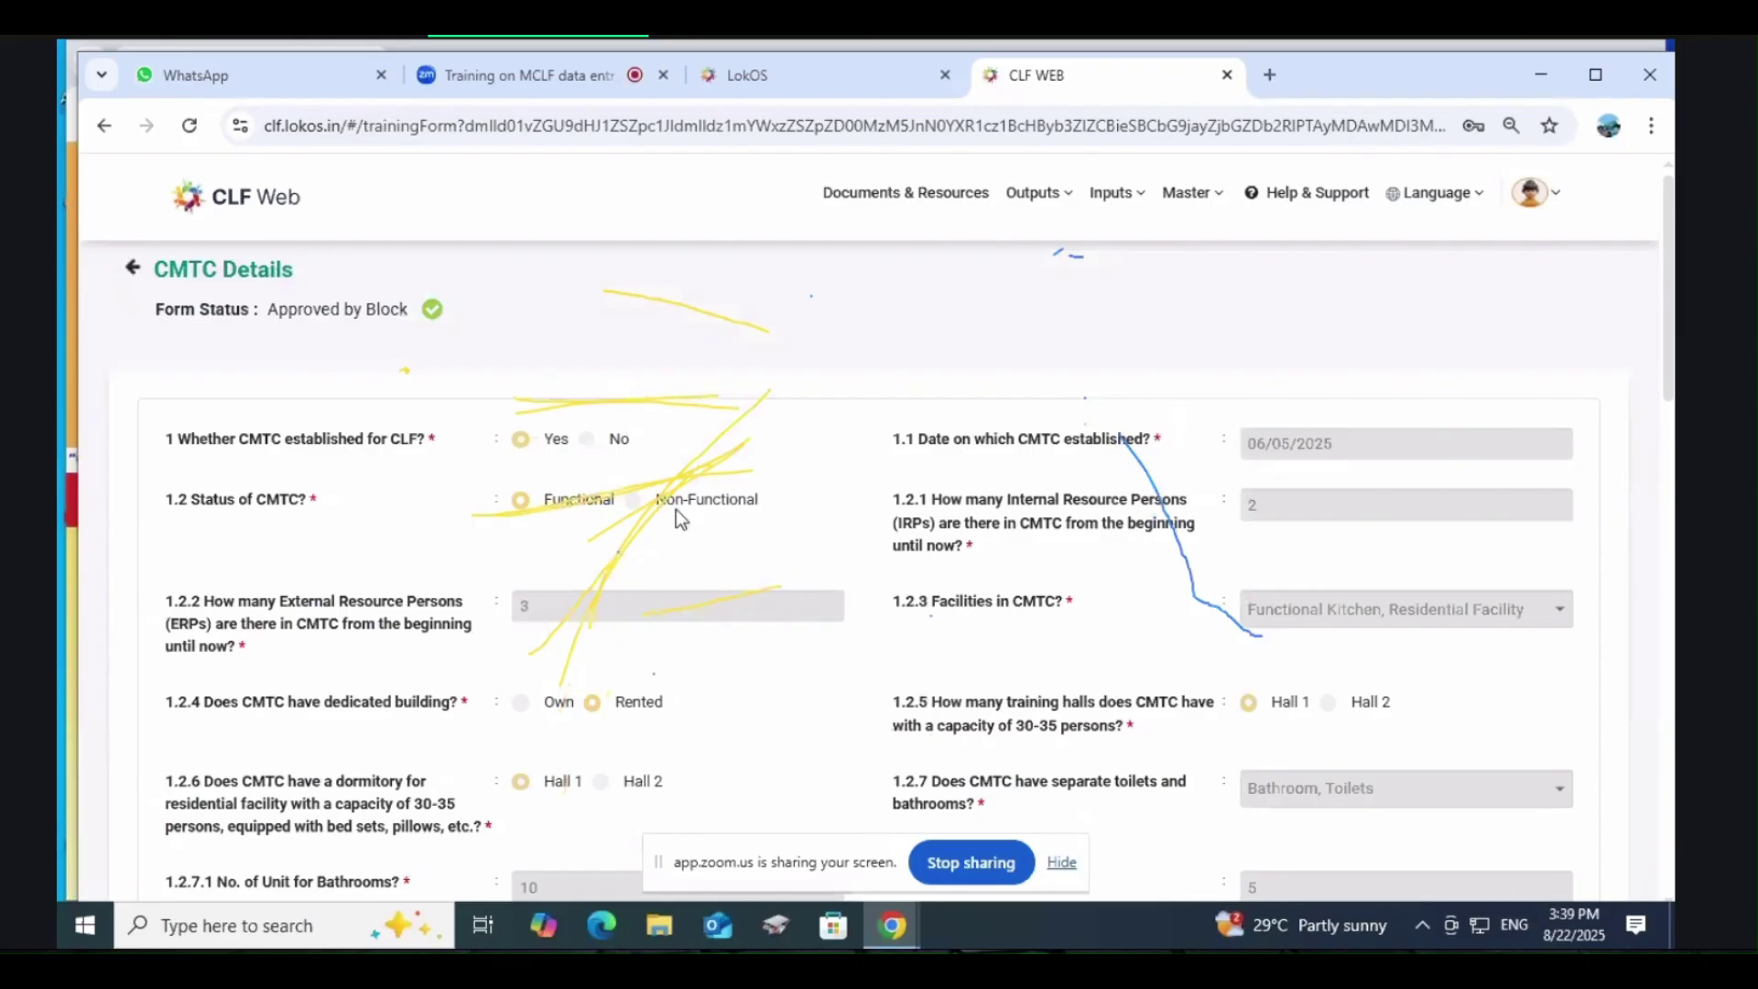
scroll(678, 513, down, 4)
scroll(678, 509, down, 6)
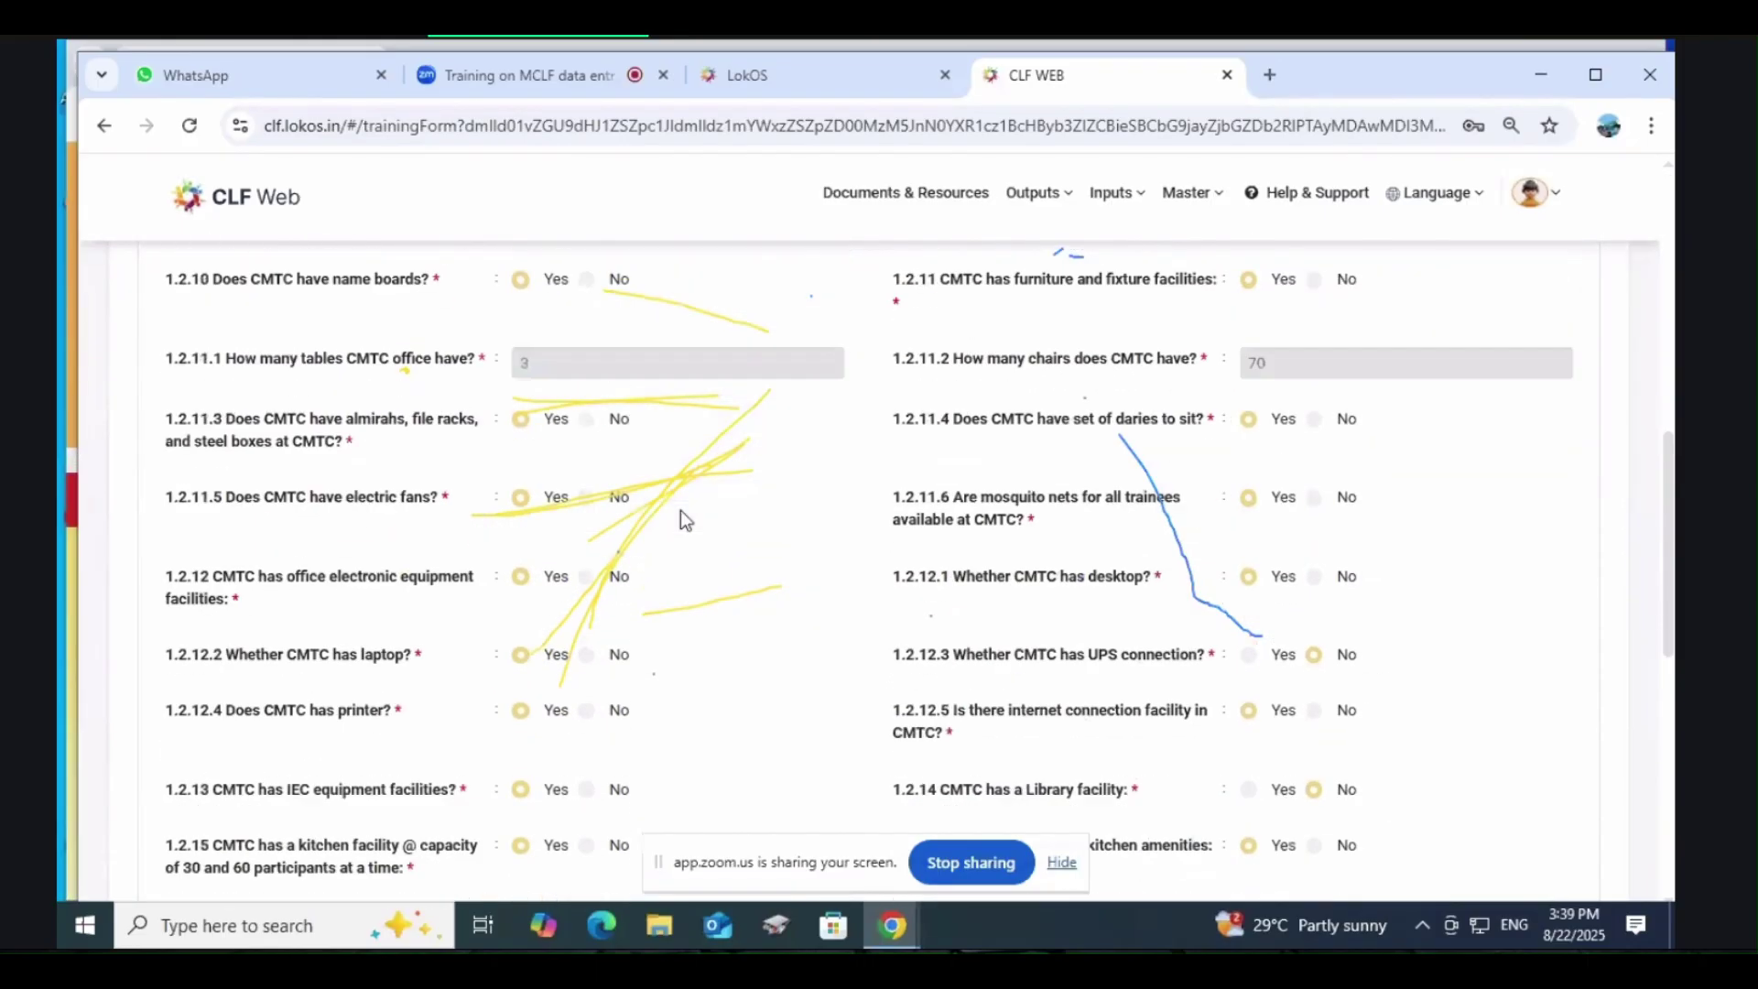
scroll(679, 509, up, 9)
scroll(681, 509, up, 1)
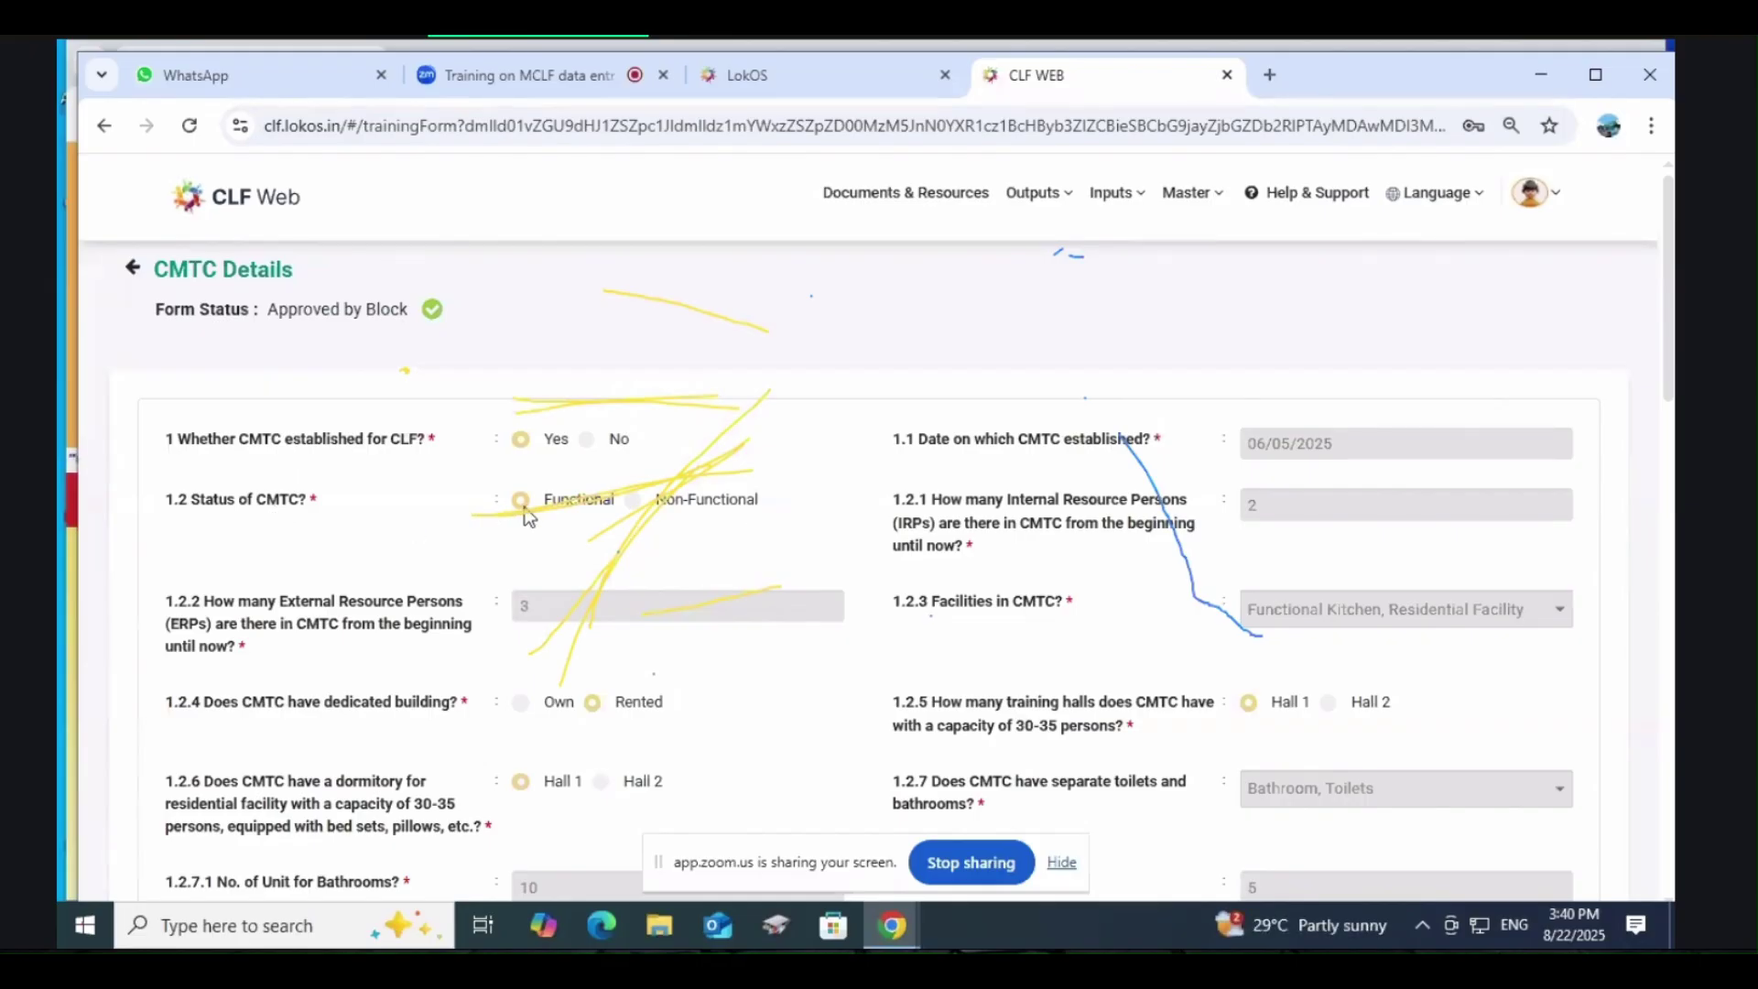
scroll(668, 522, down, 2)
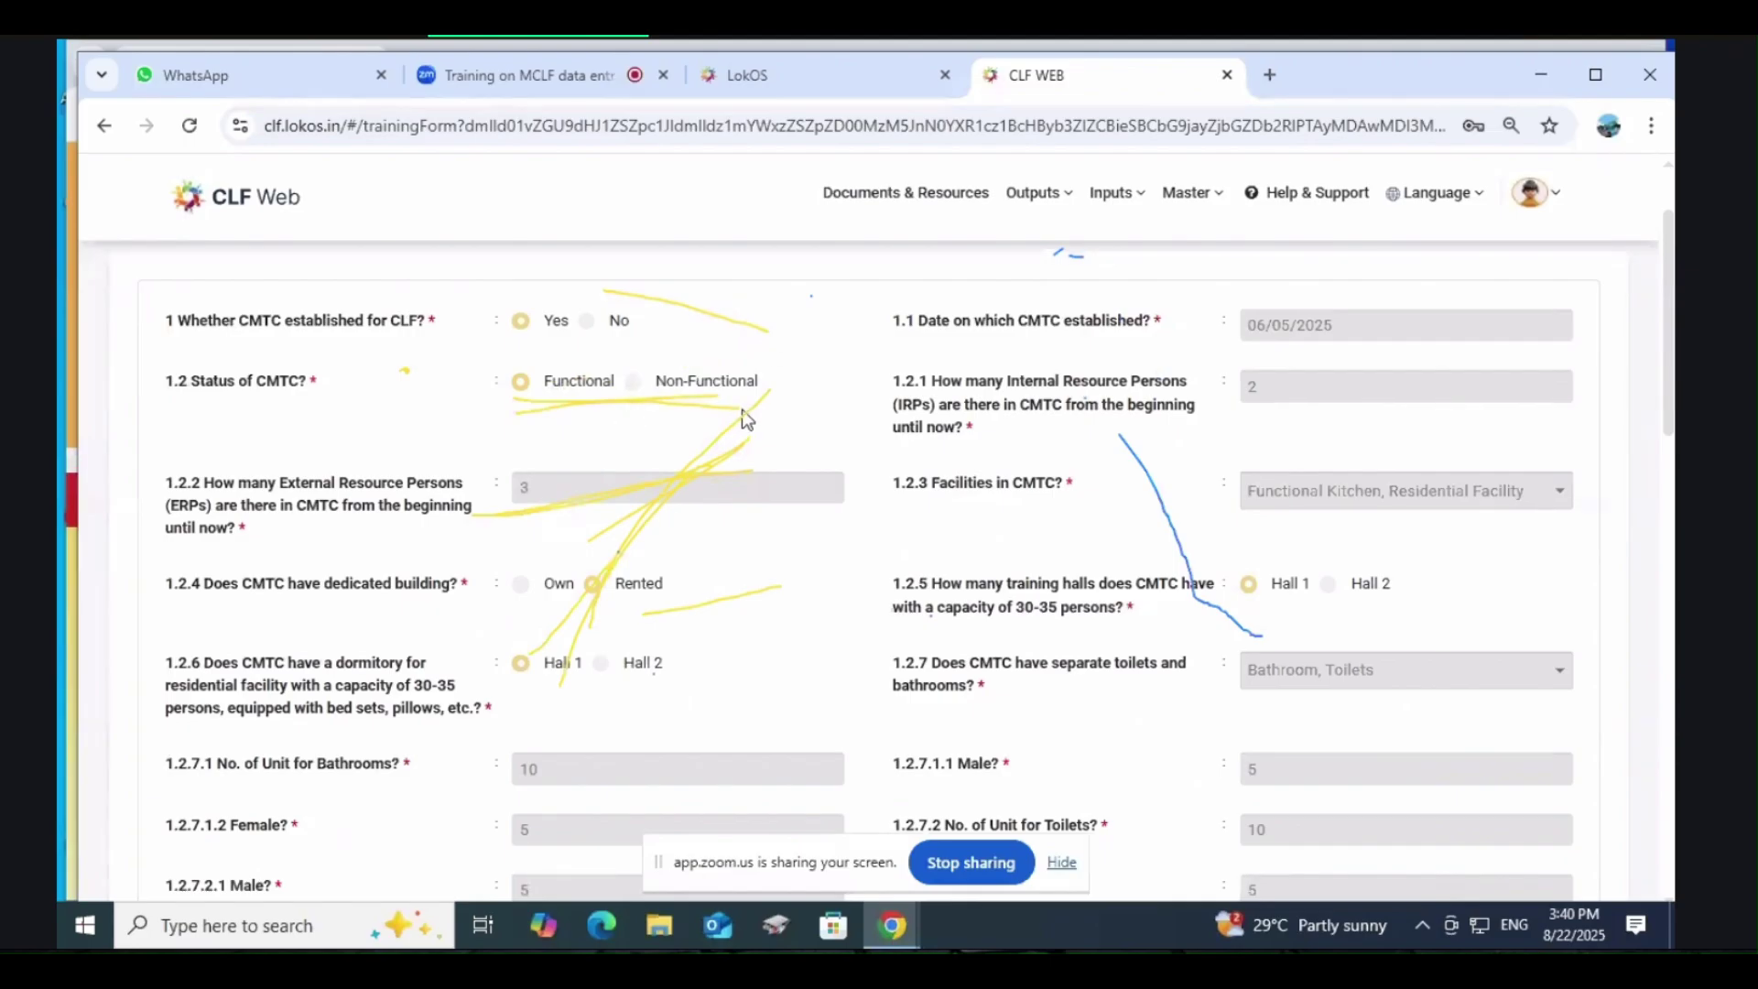
scroll(482, 392, up, 2)
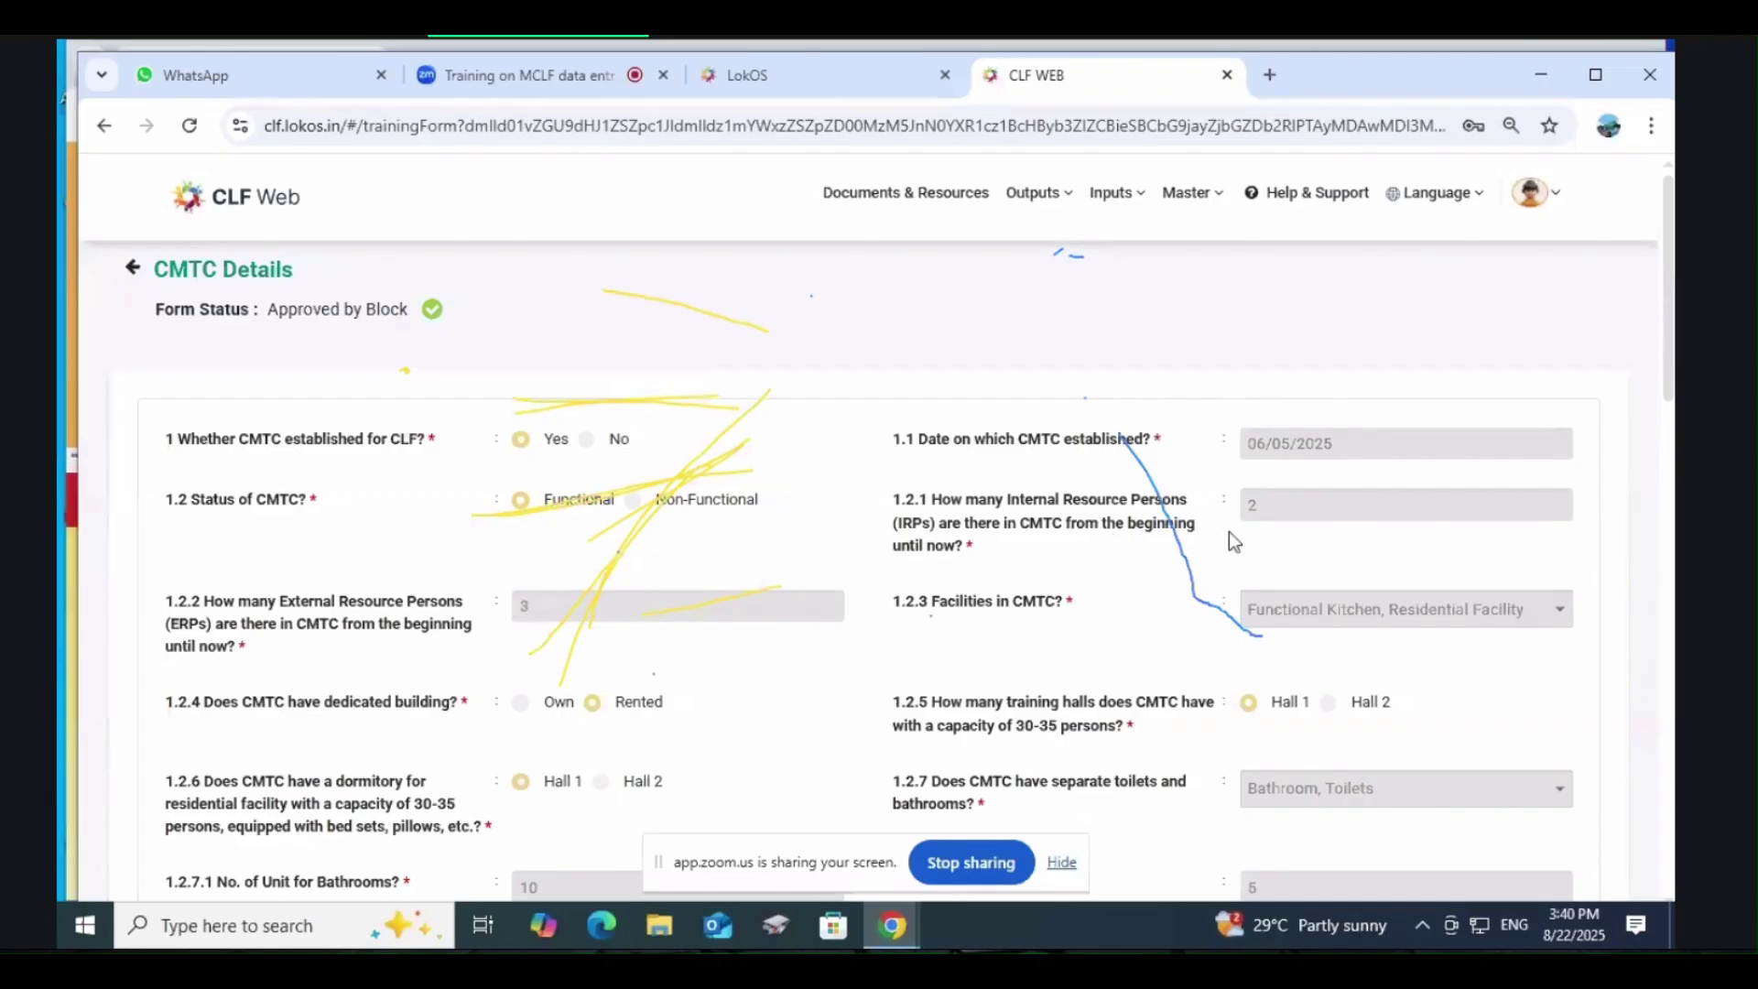
scroll(1293, 513, down, 2)
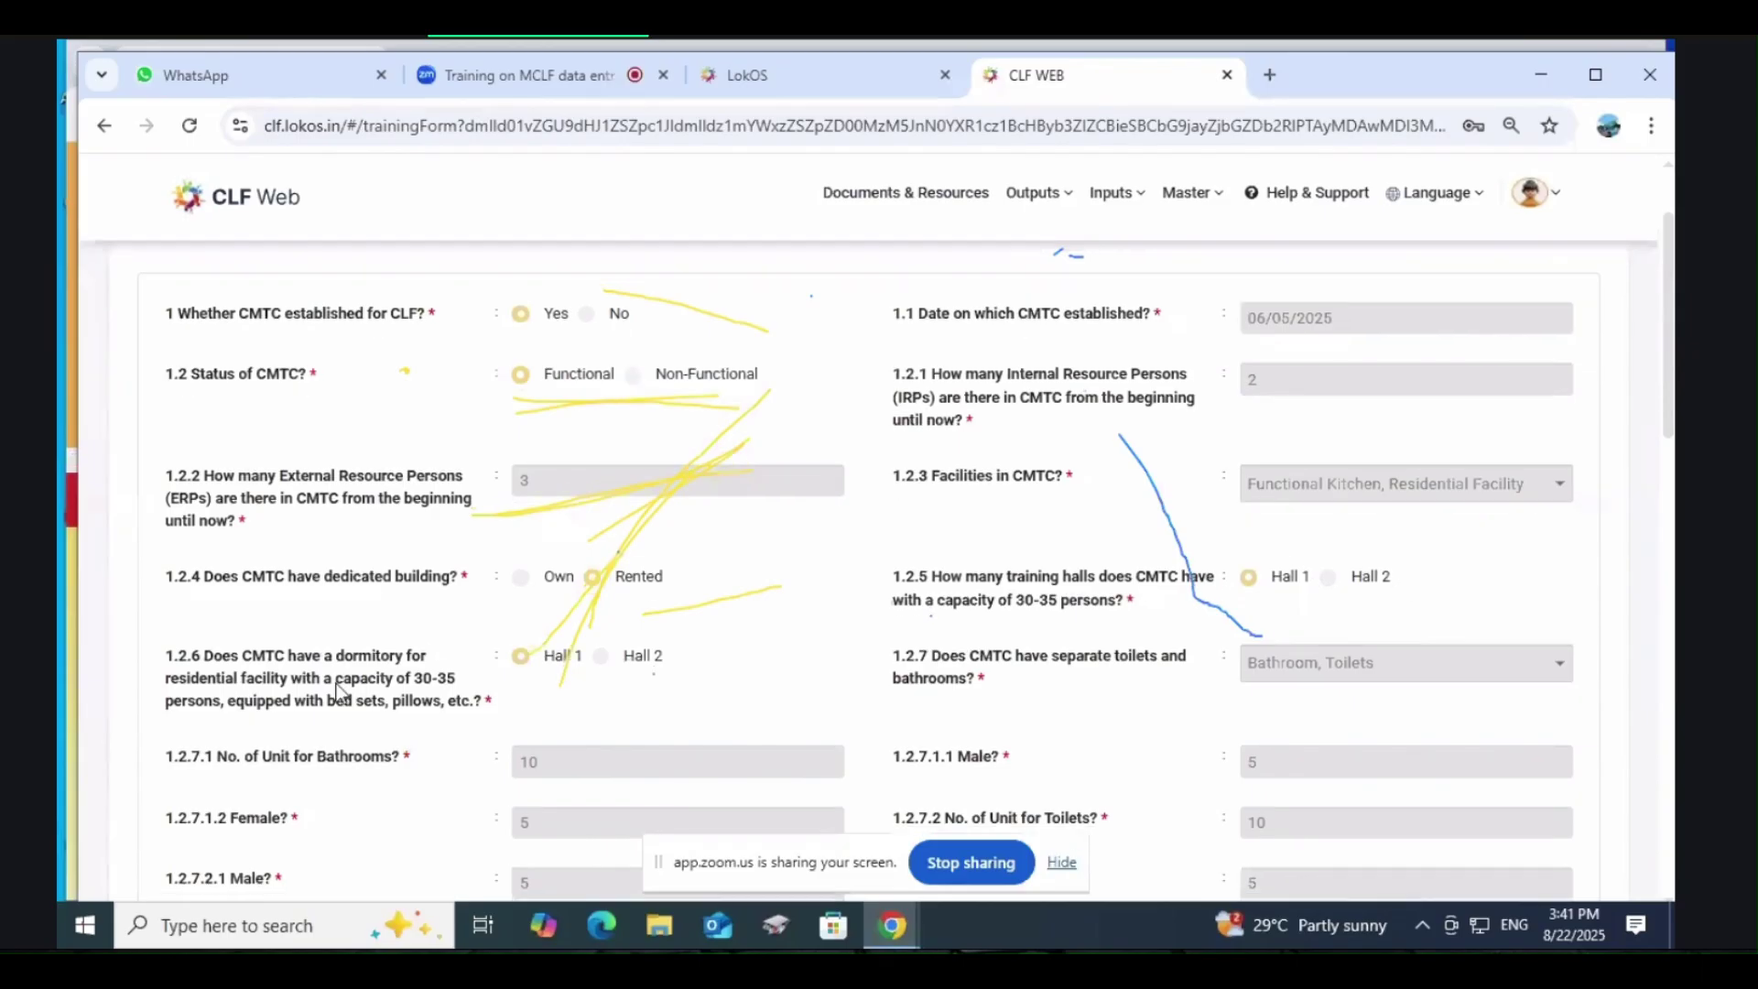
scroll(320, 590, down, 1)
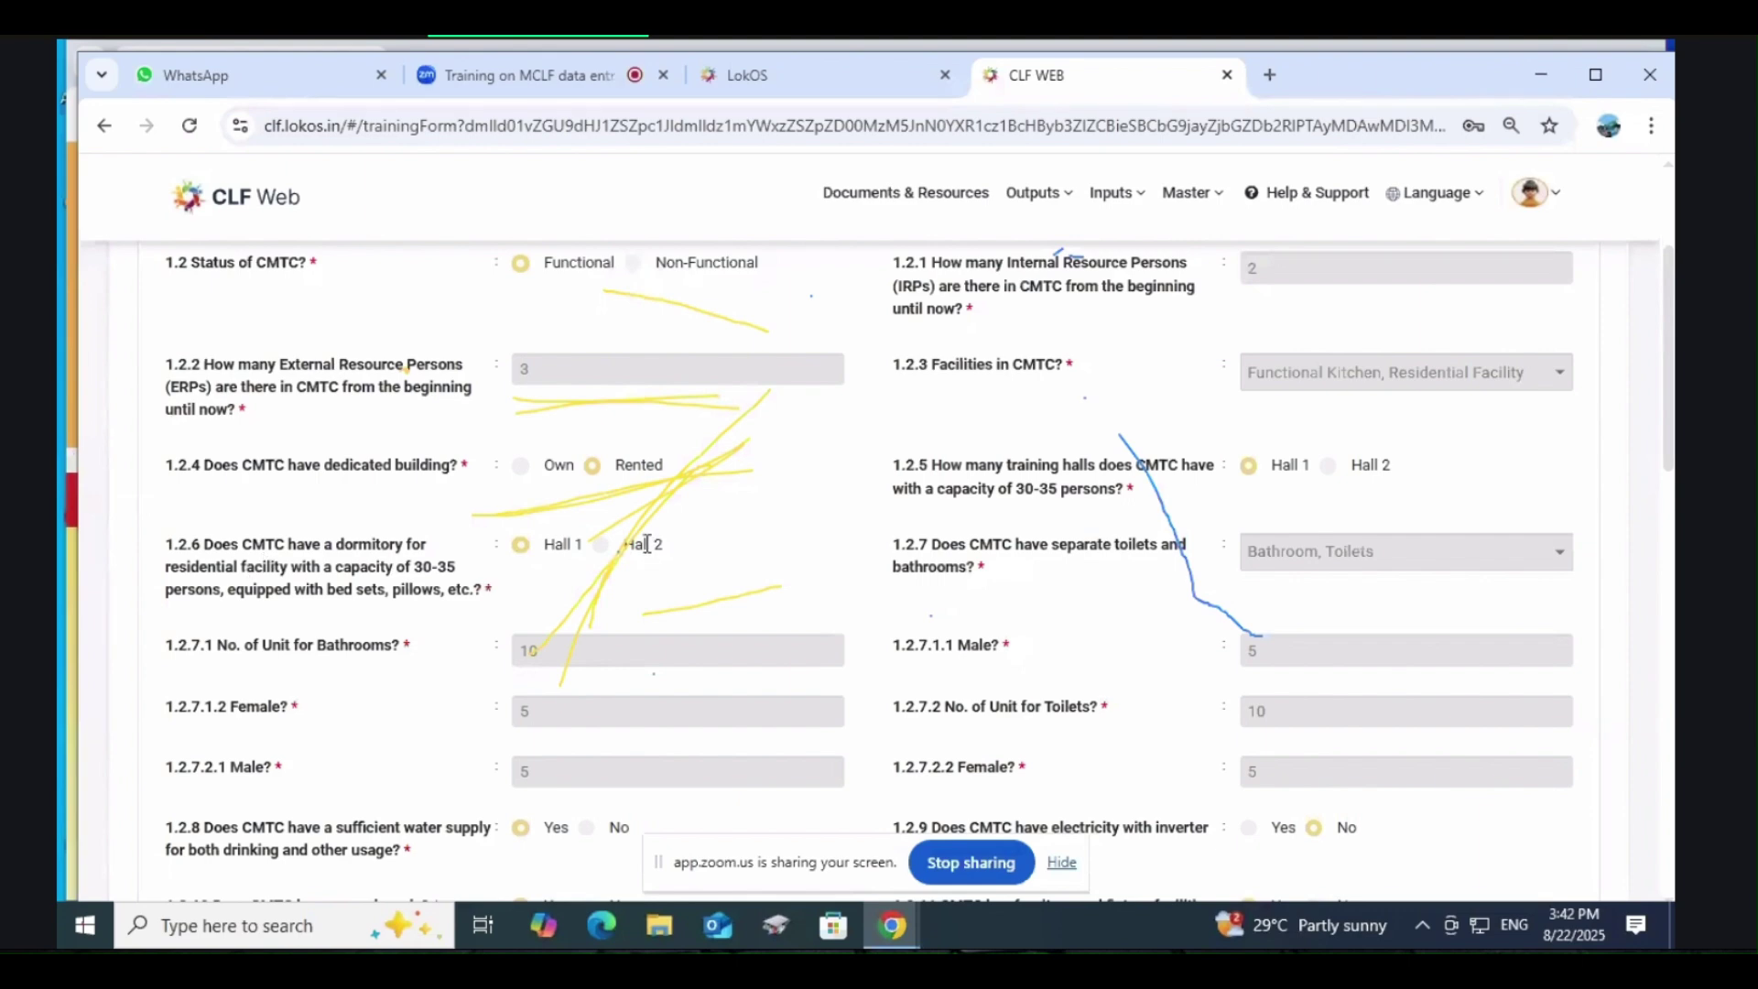
scroll(996, 504, down, 3)
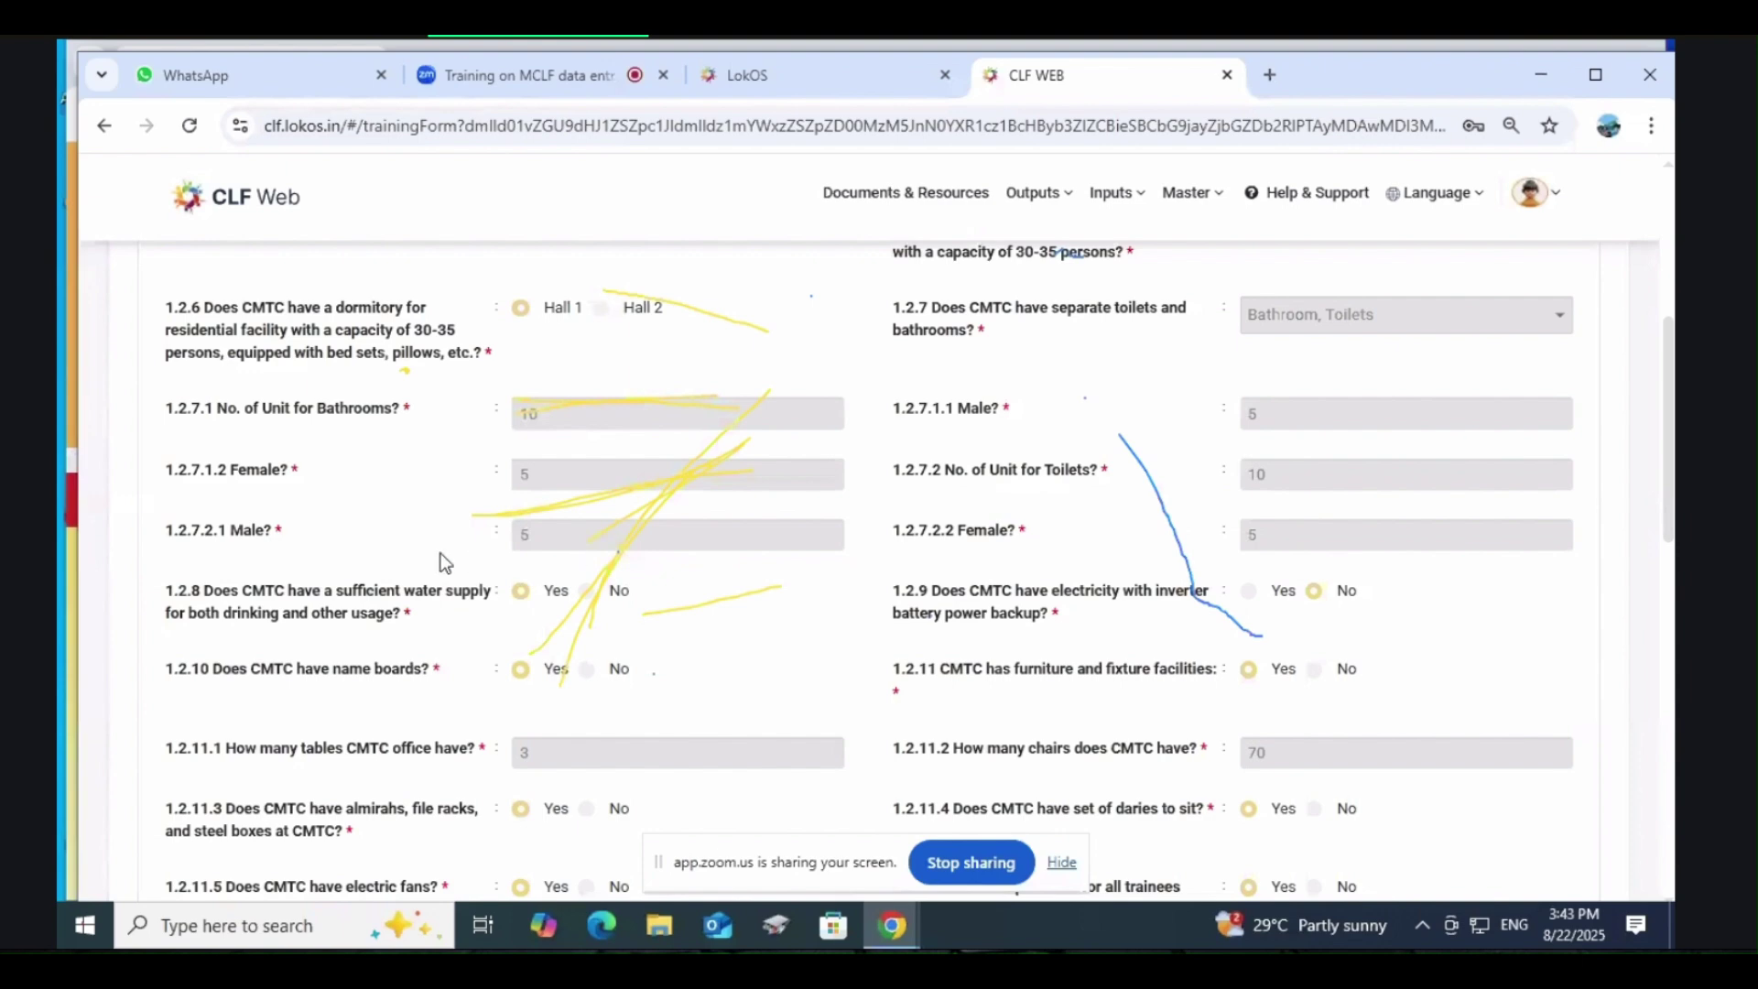
scroll(1311, 536, down, 1)
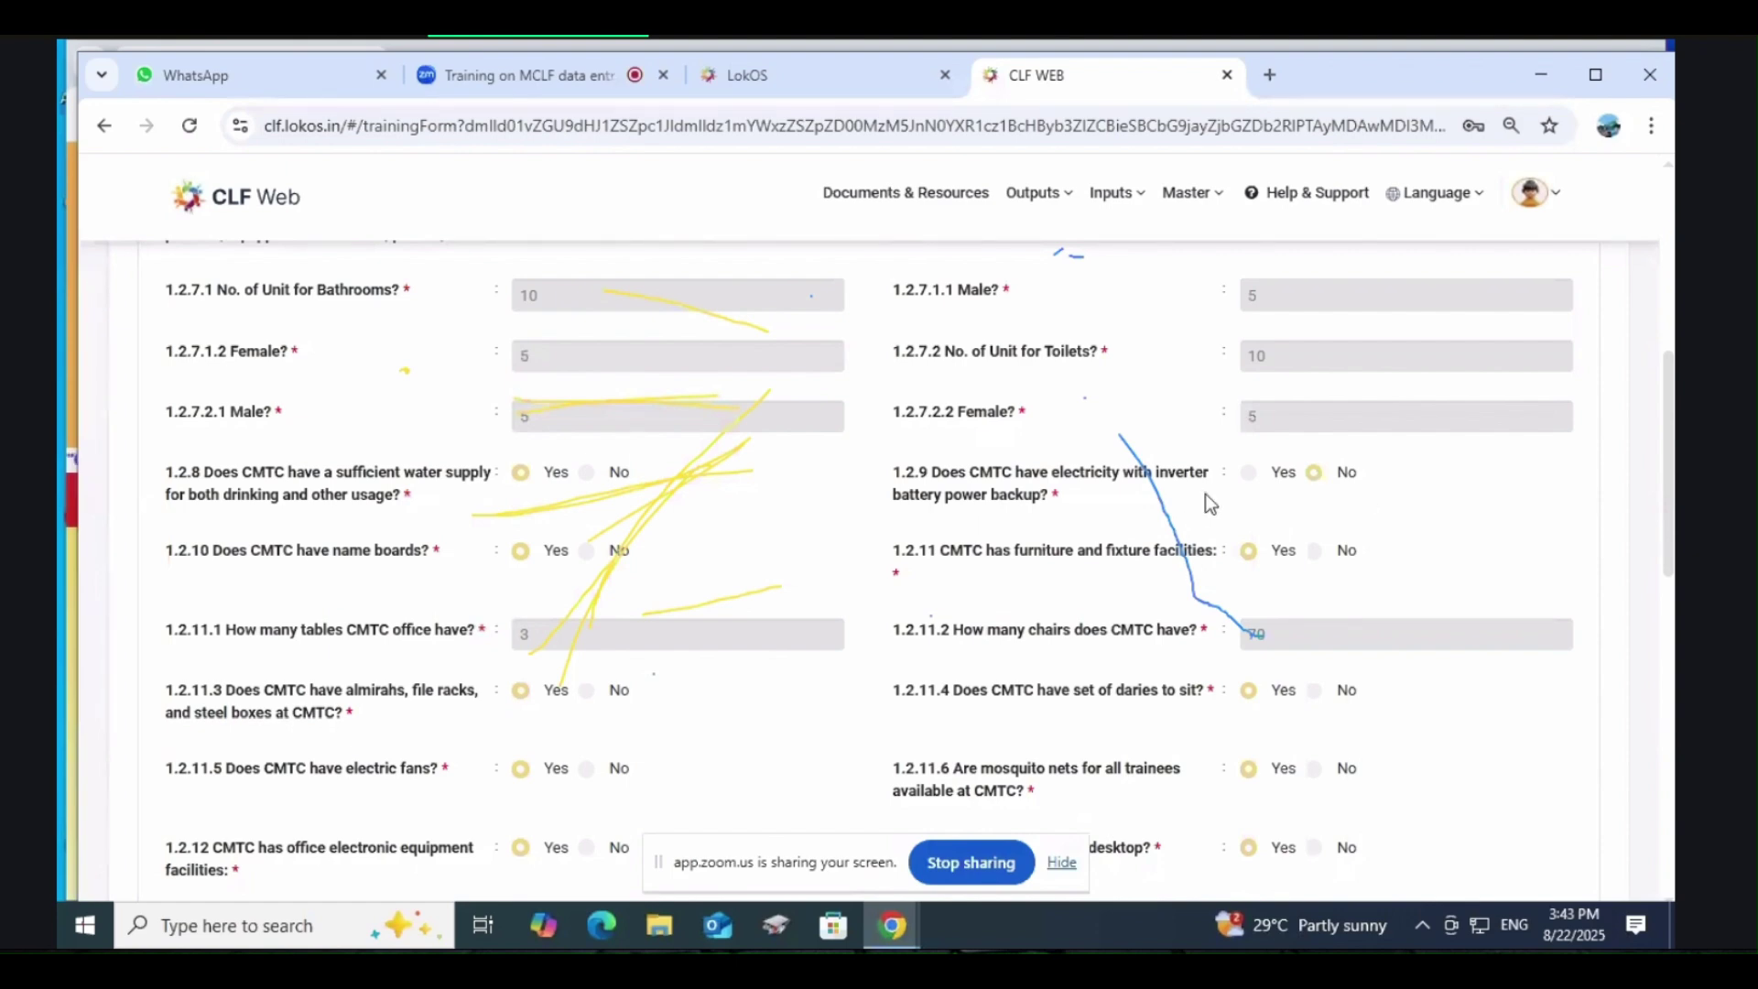
scroll(1296, 485, down, 1)
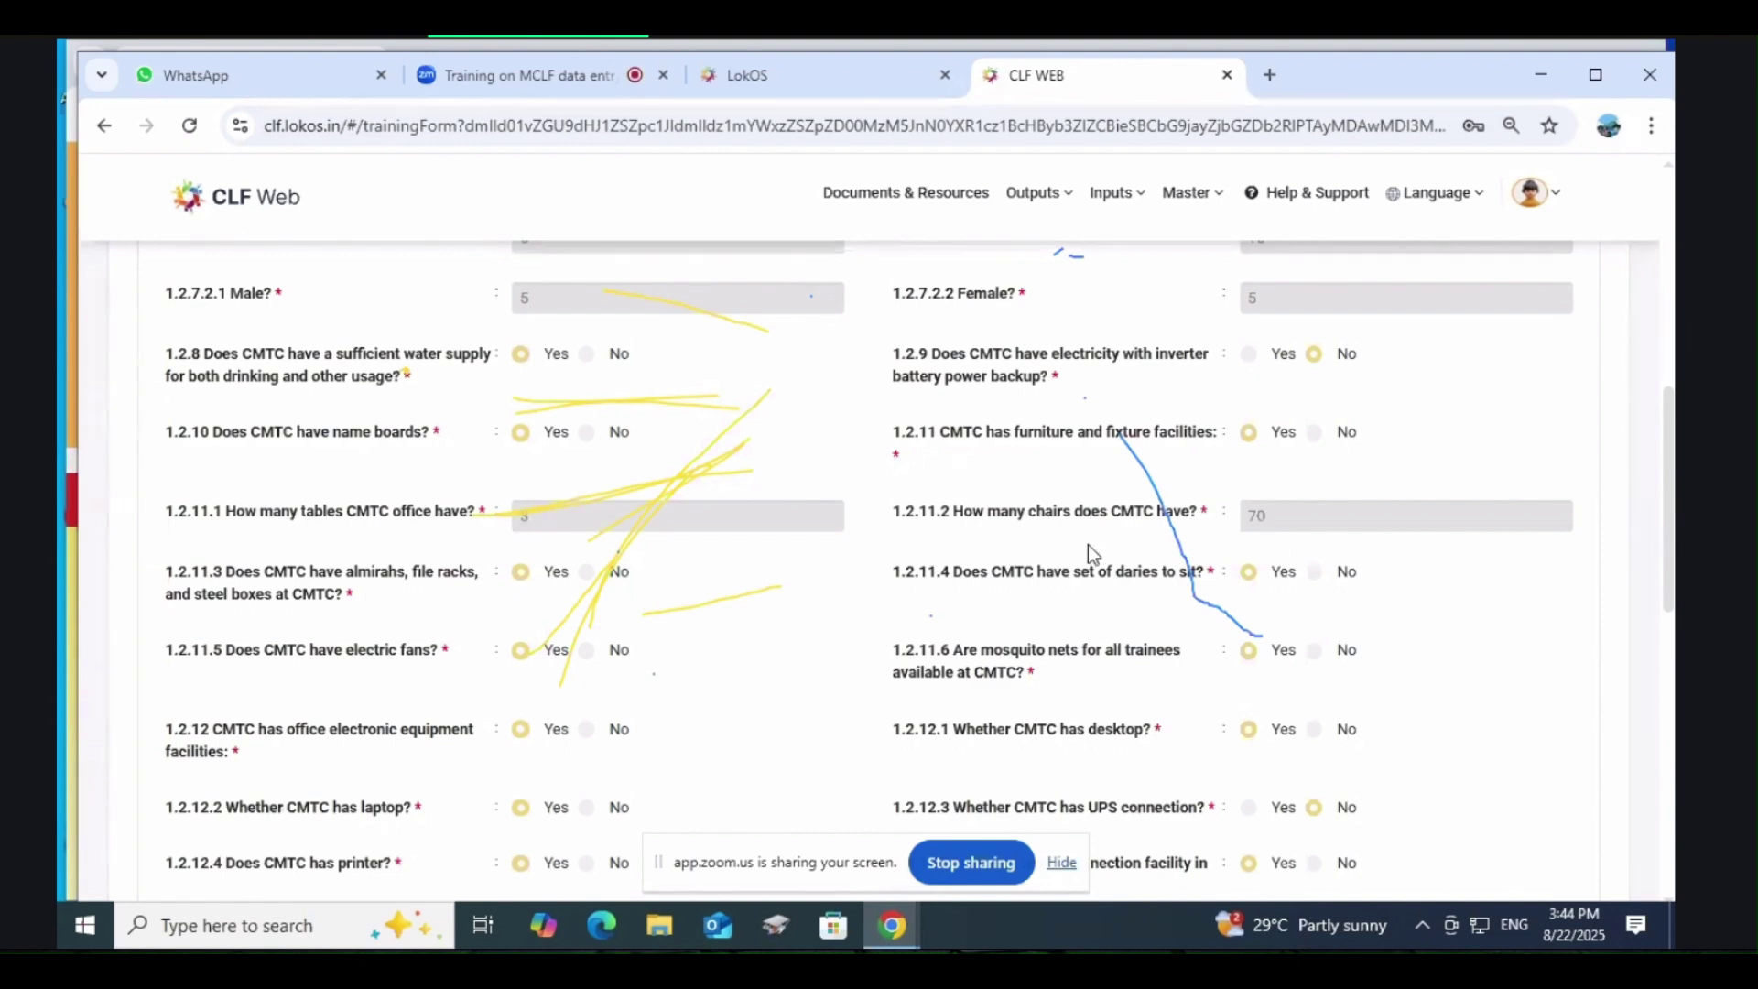
scroll(1229, 514, down, 2)
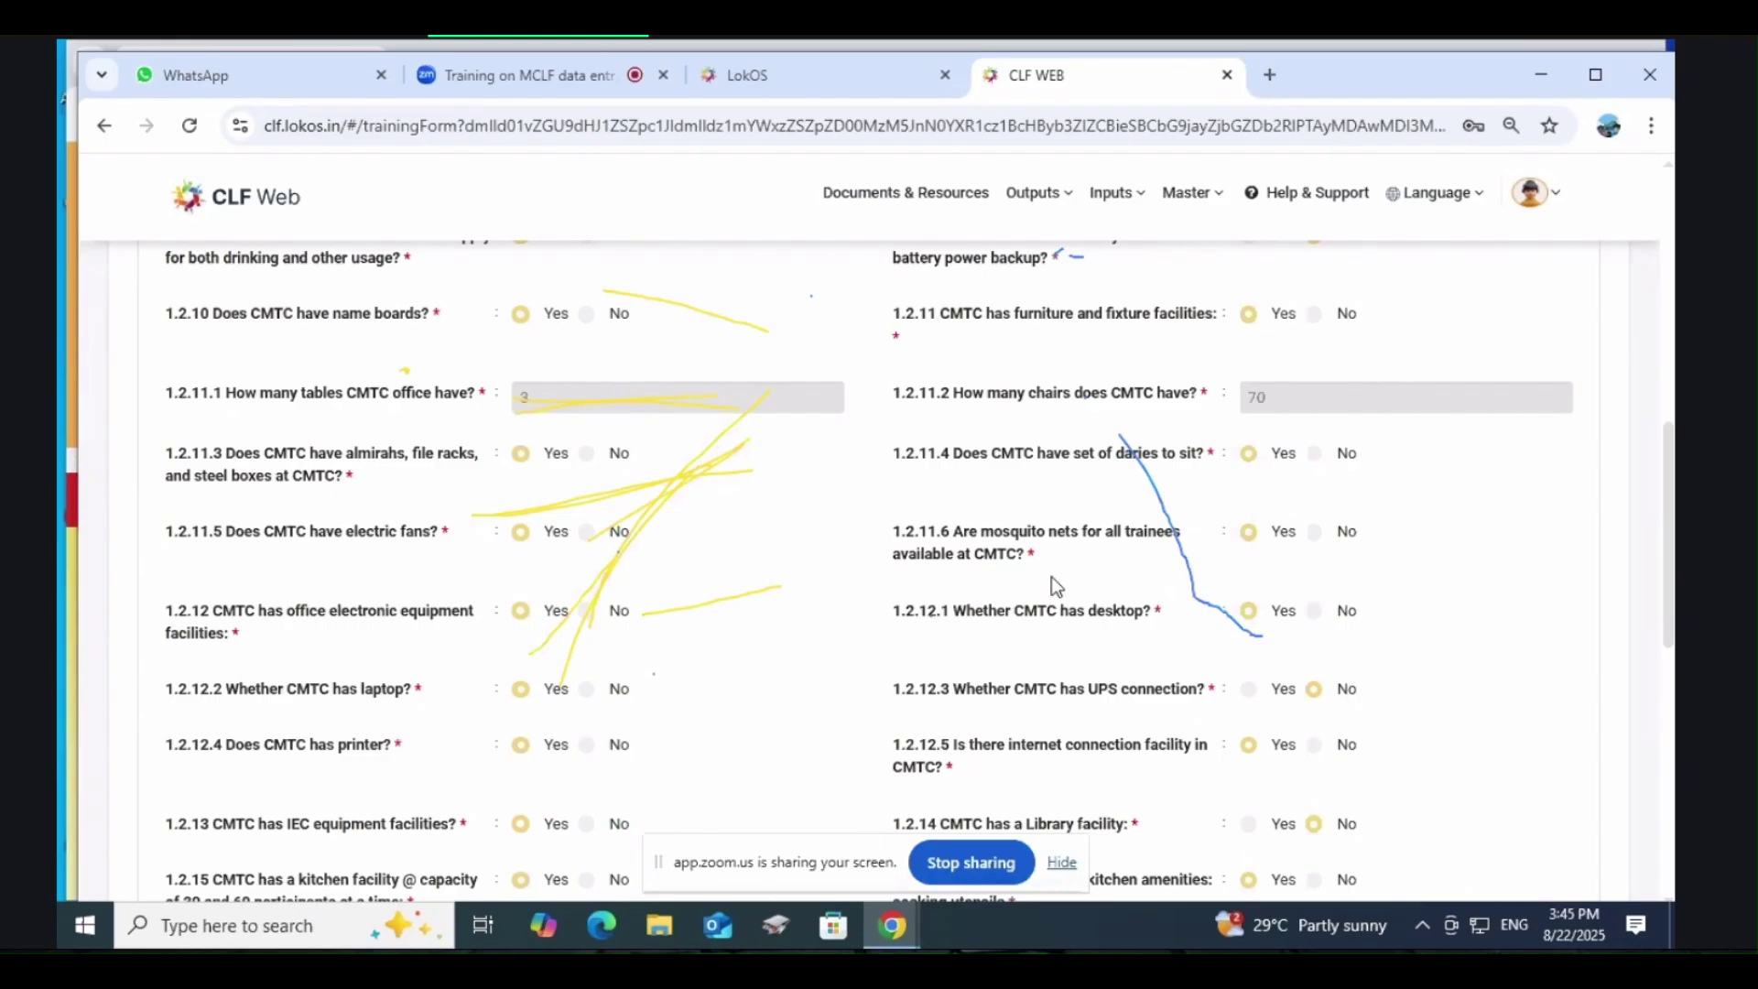
scroll(1052, 579, down, 1)
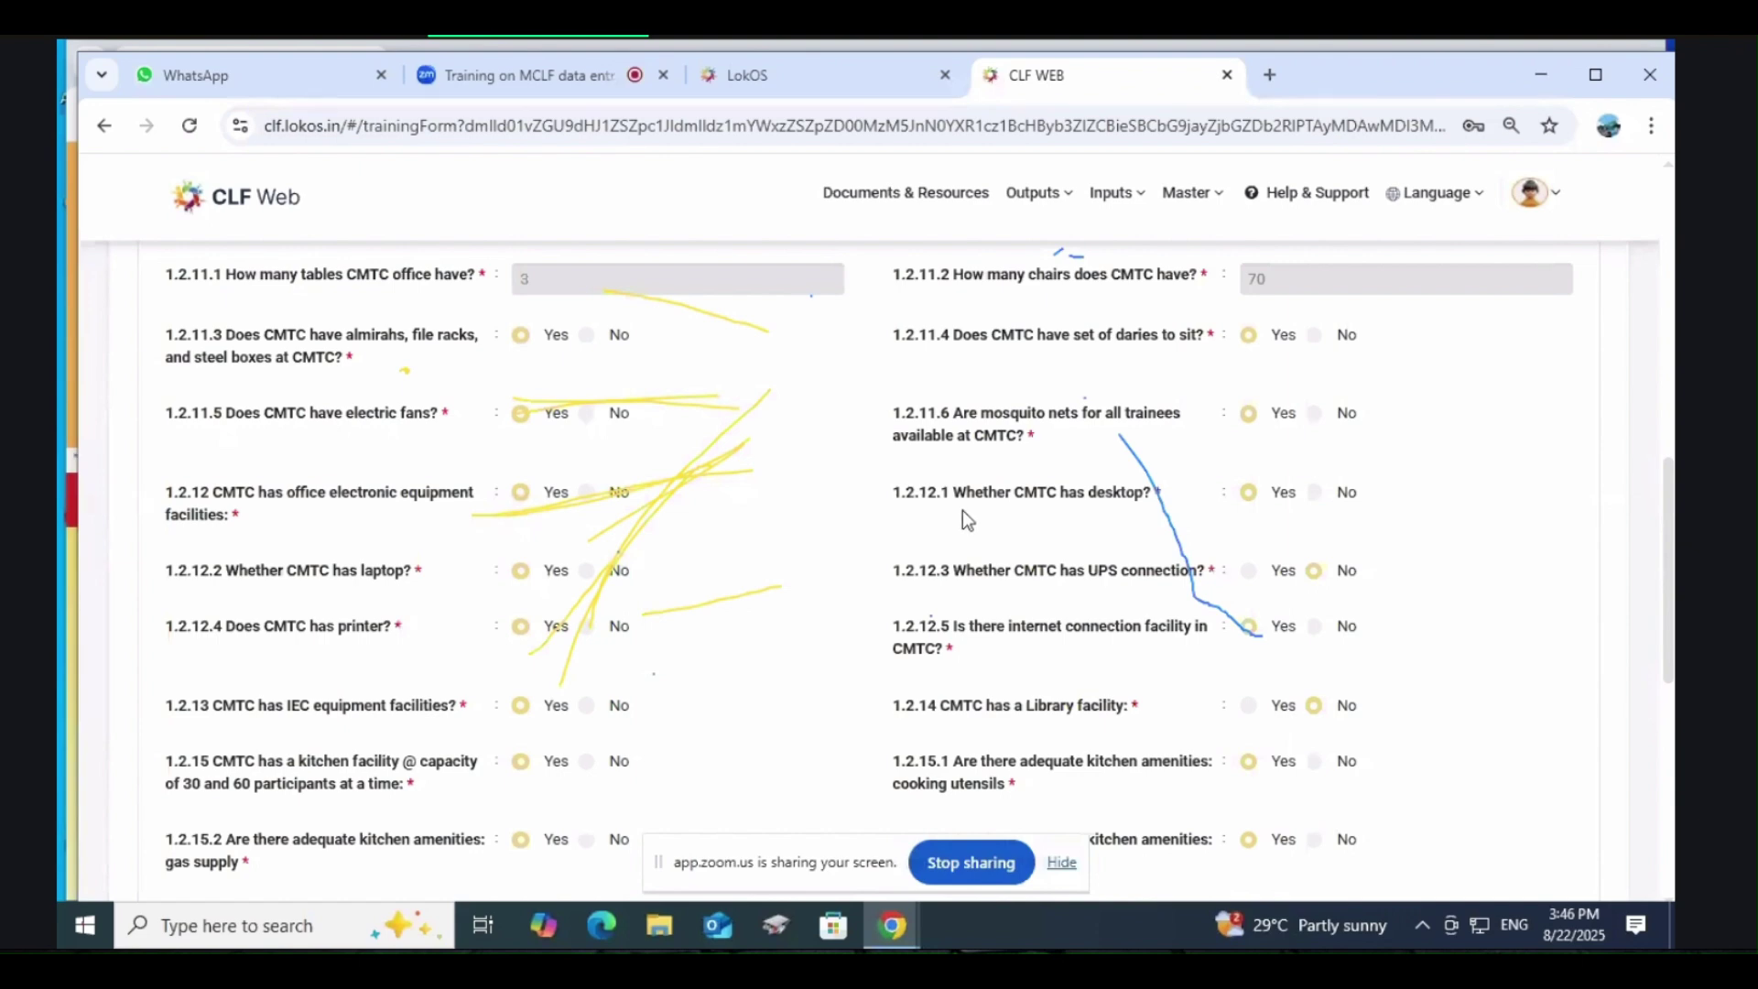
Step: Scroll through the Gudipala CMTC Details record, briefly switching to the Zoom meeting and back
scroll(964, 517, down, 2)
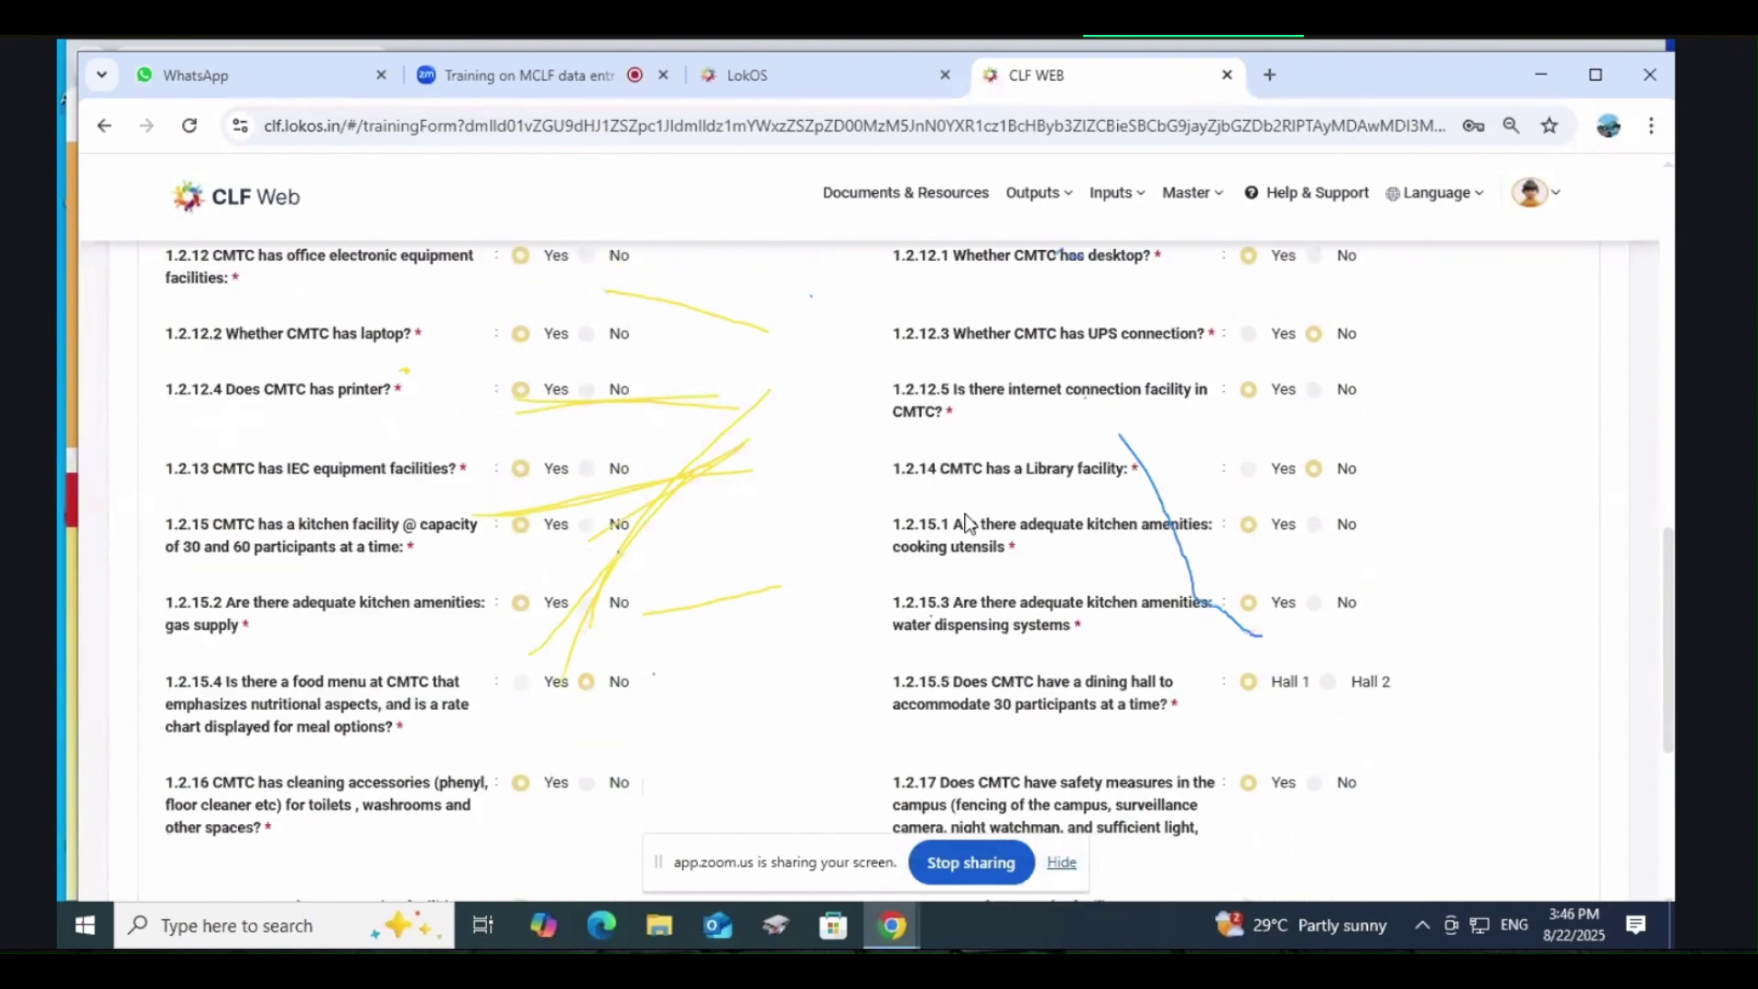
scroll(968, 522, up, 1)
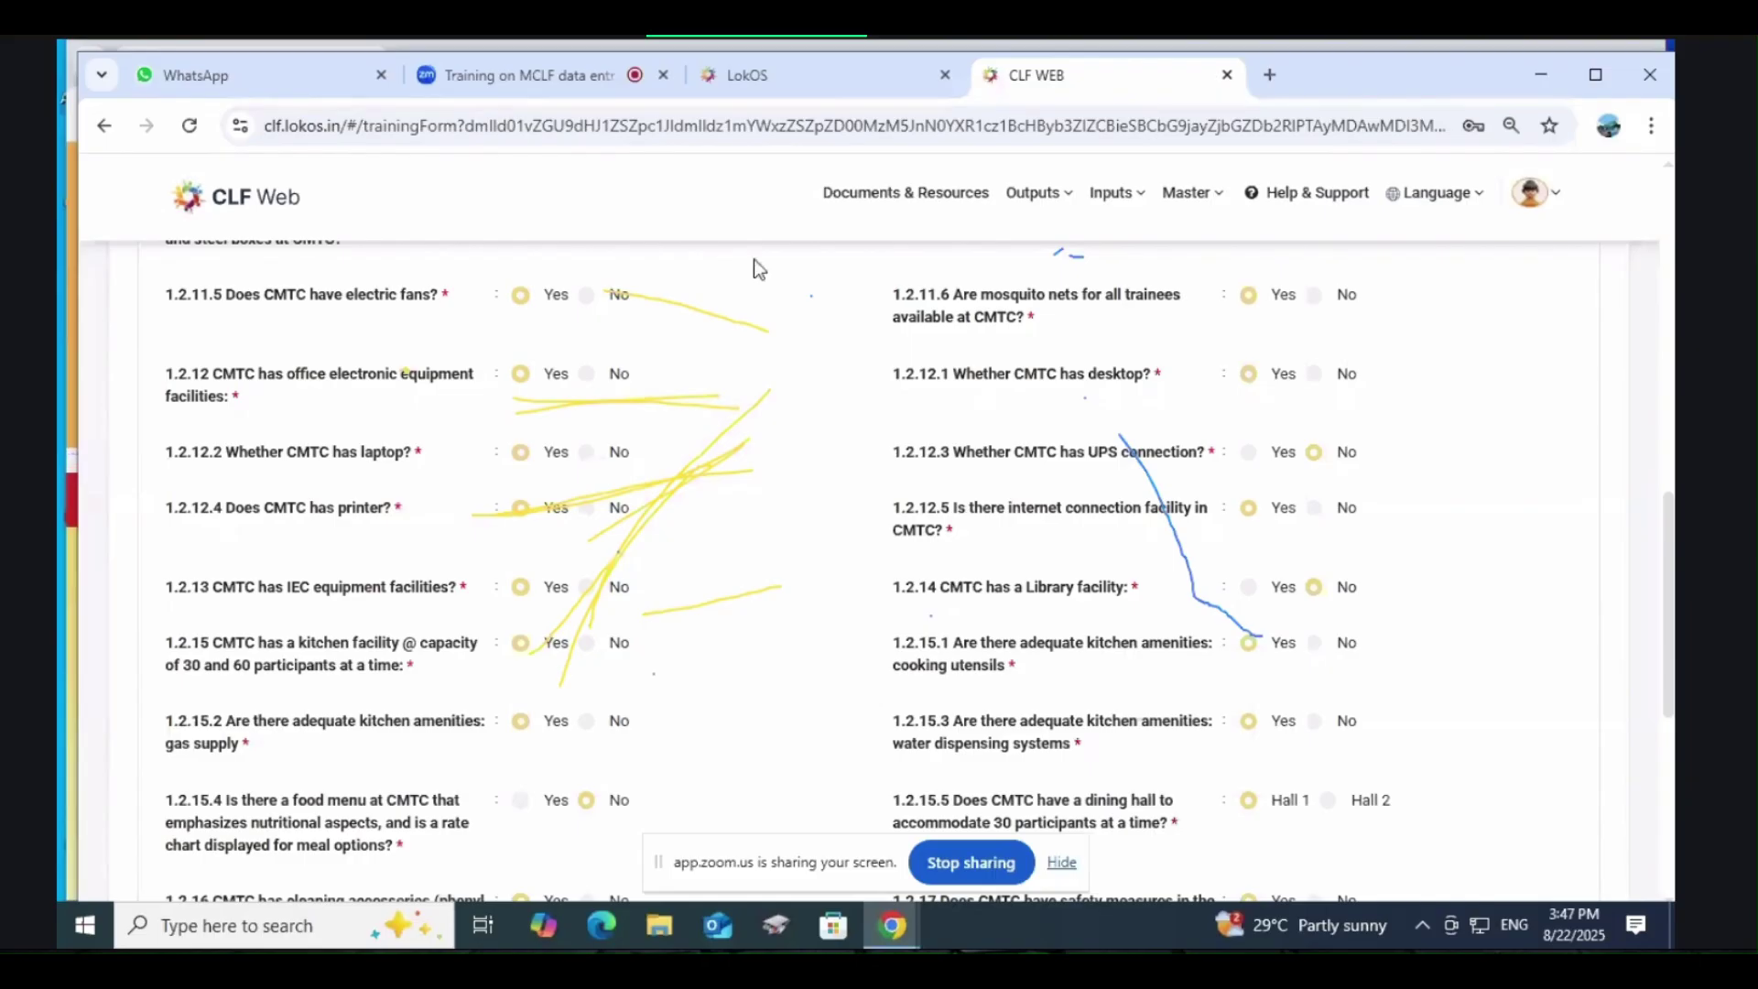
click(524, 78)
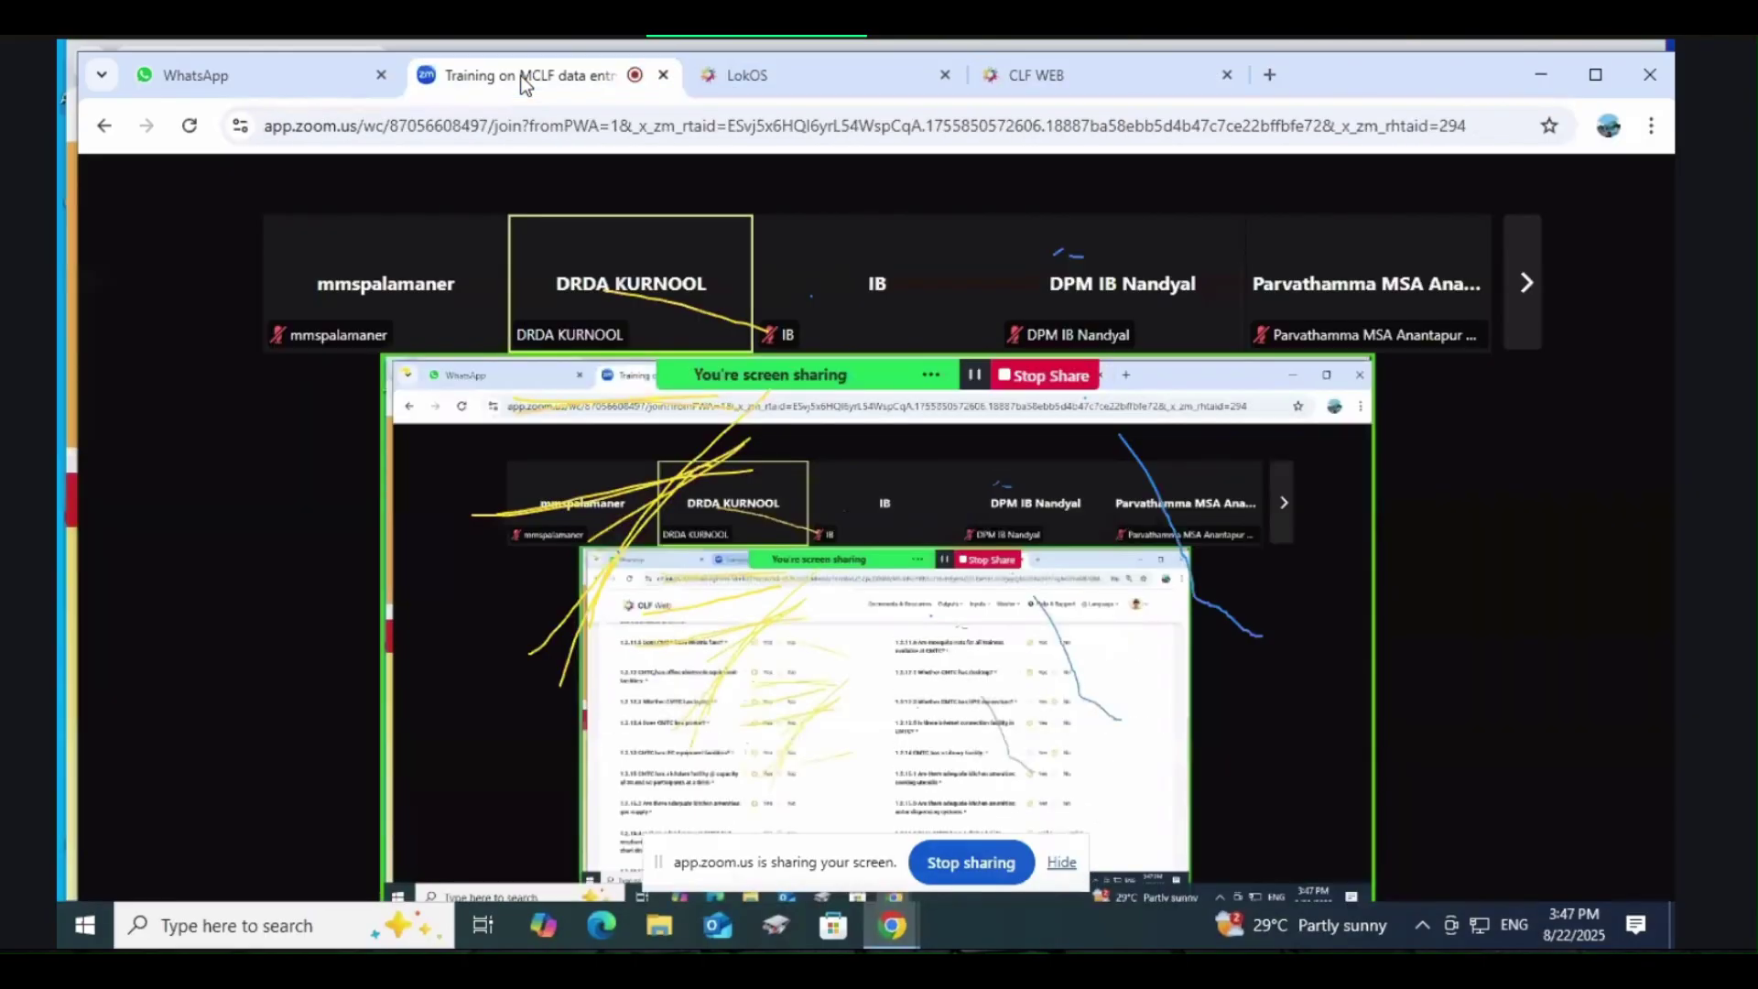
click(1100, 79)
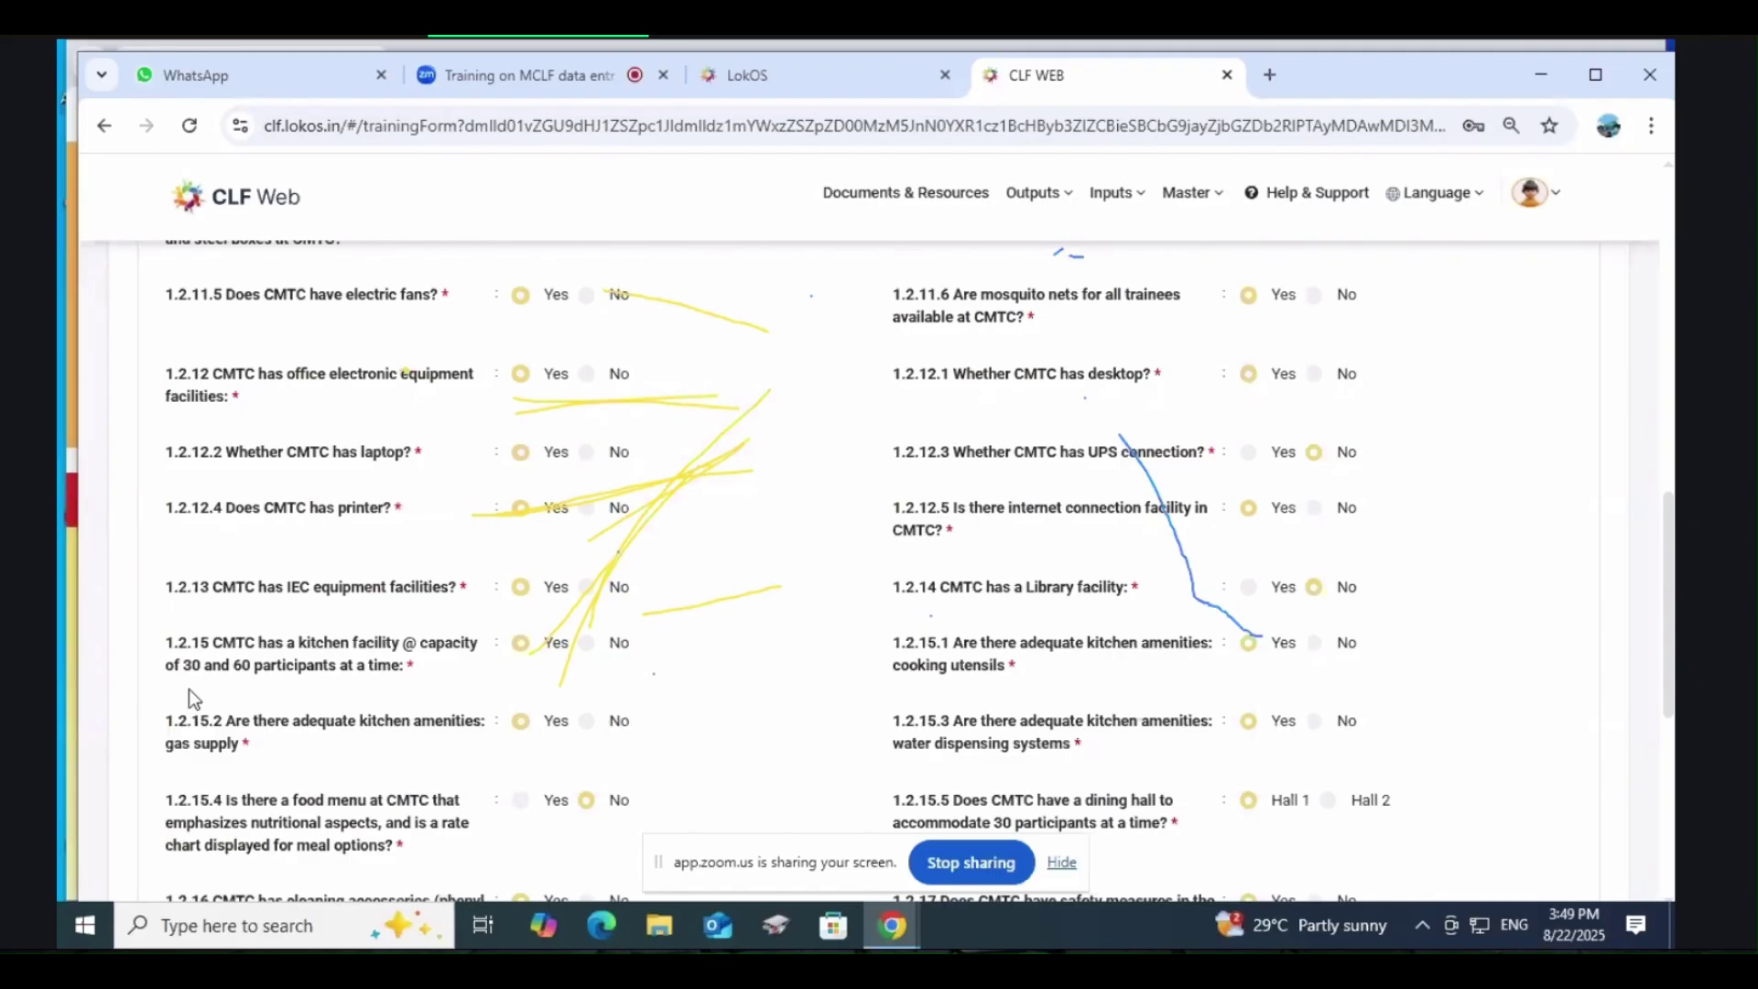
scroll(370, 678, down, 1)
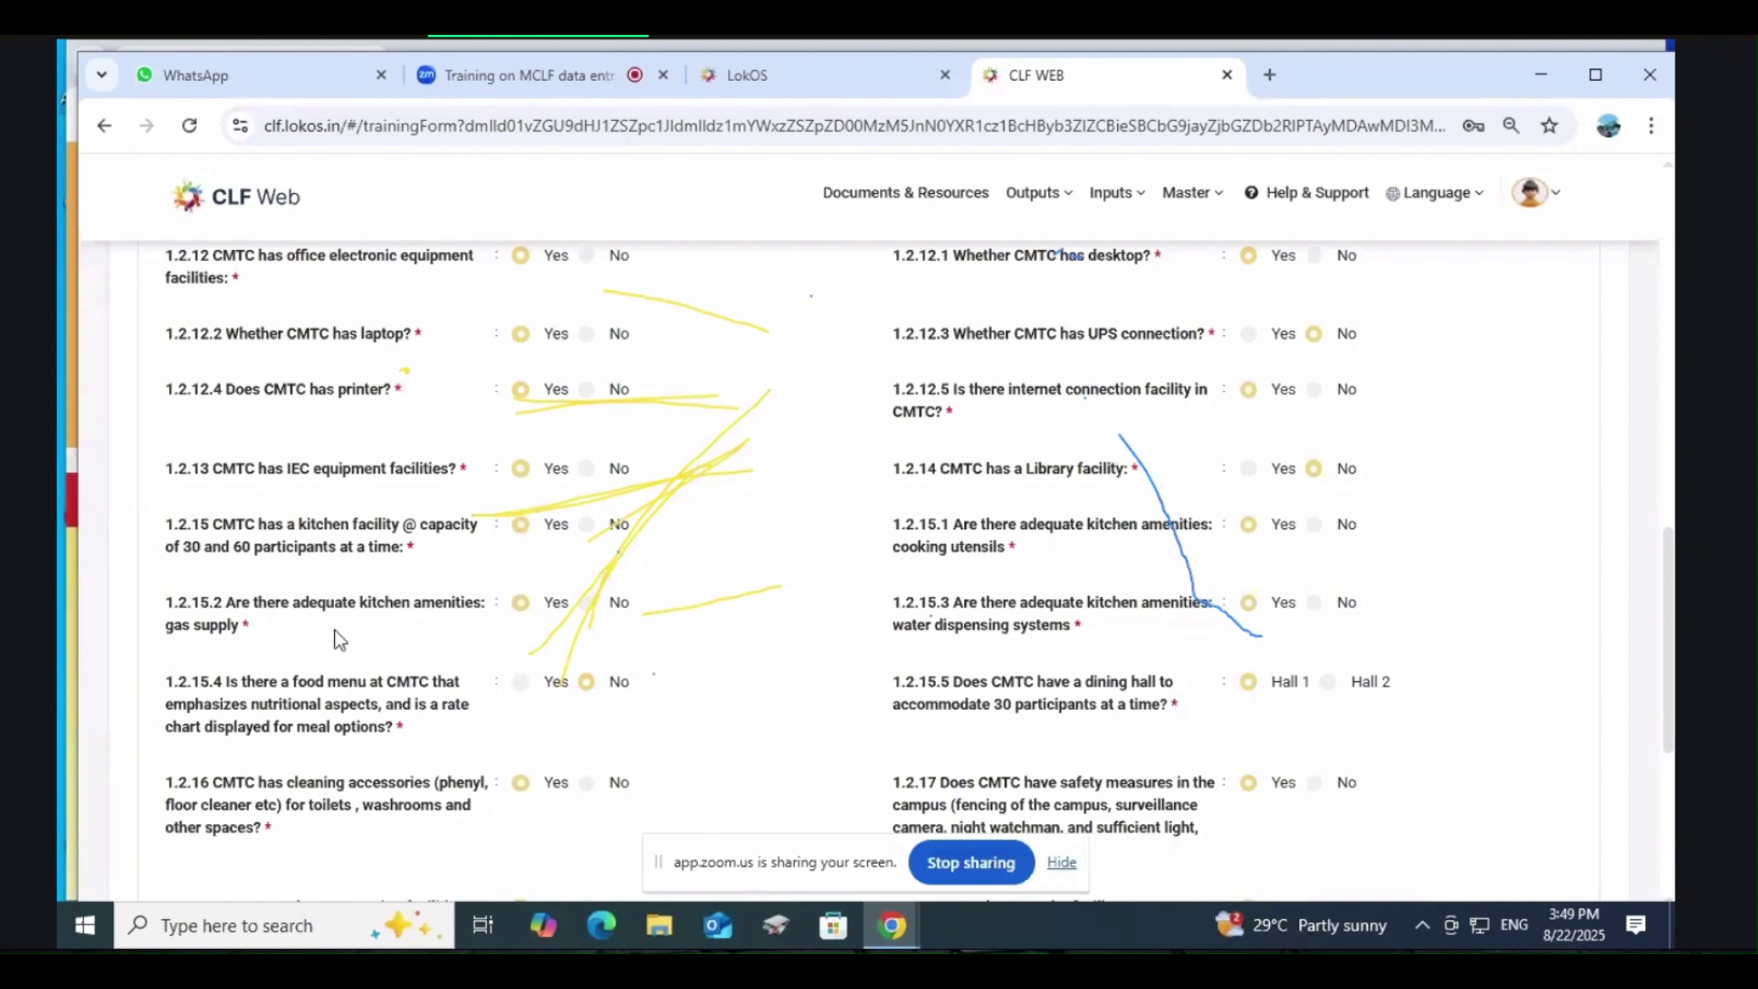
scroll(333, 630, down, 1)
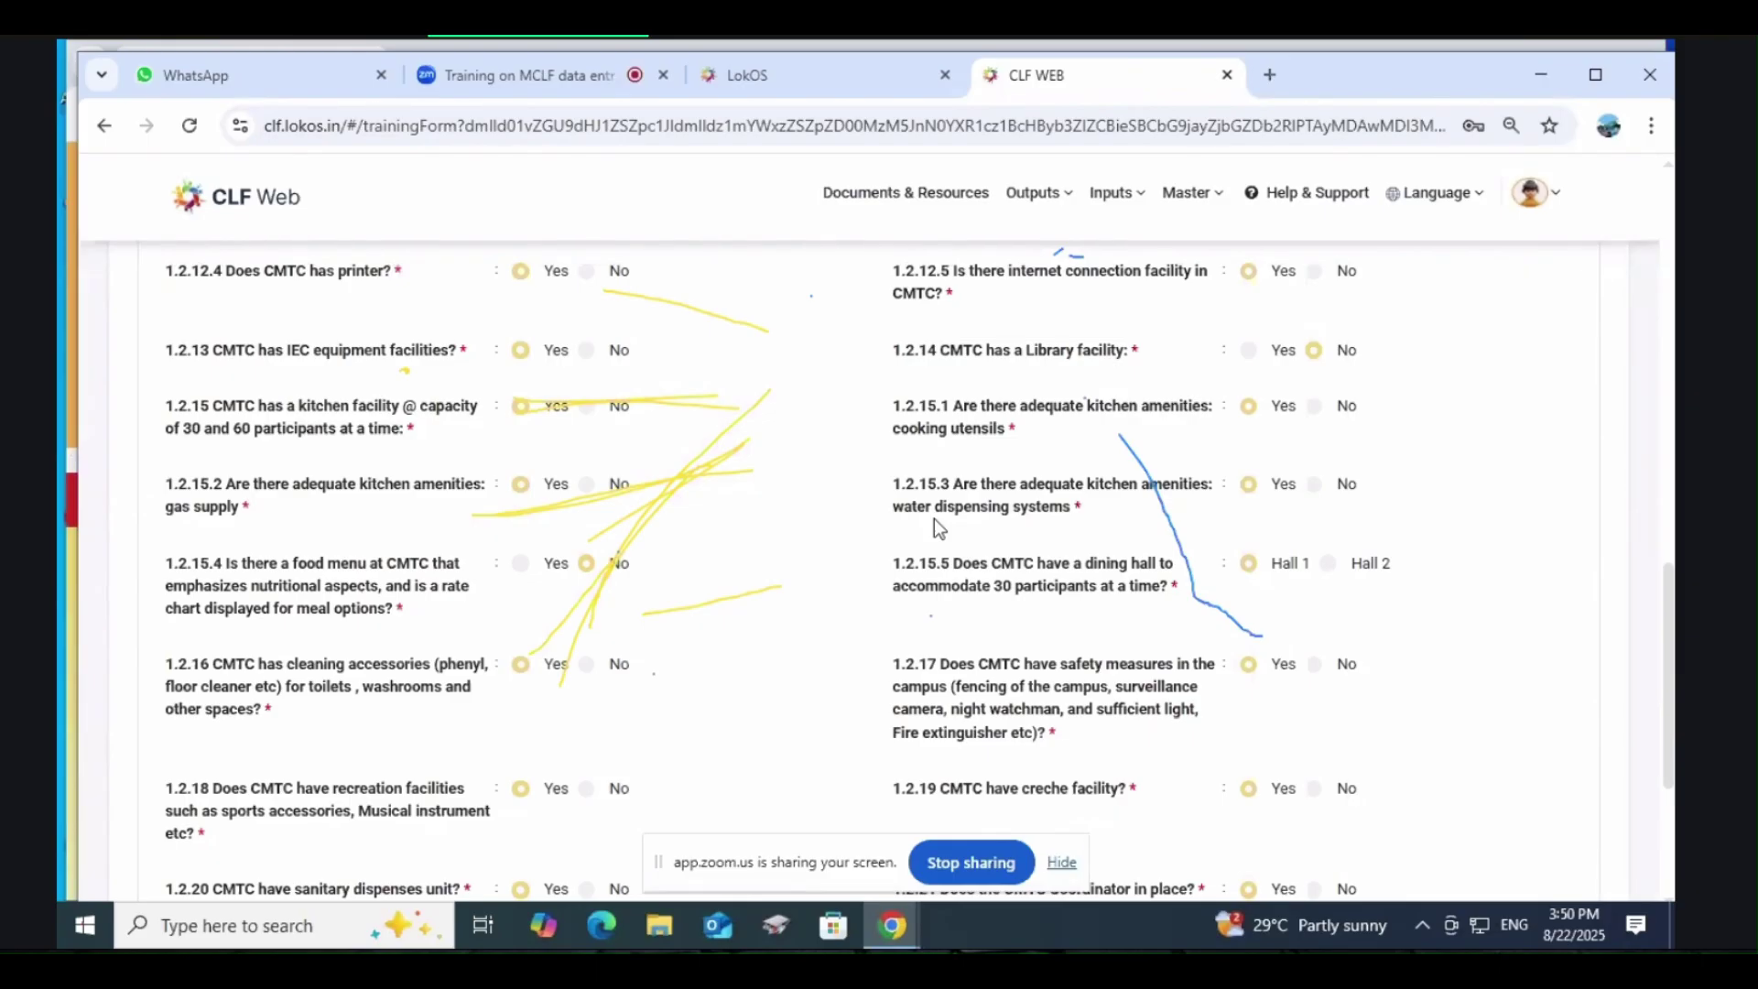
scroll(982, 675, down, 3)
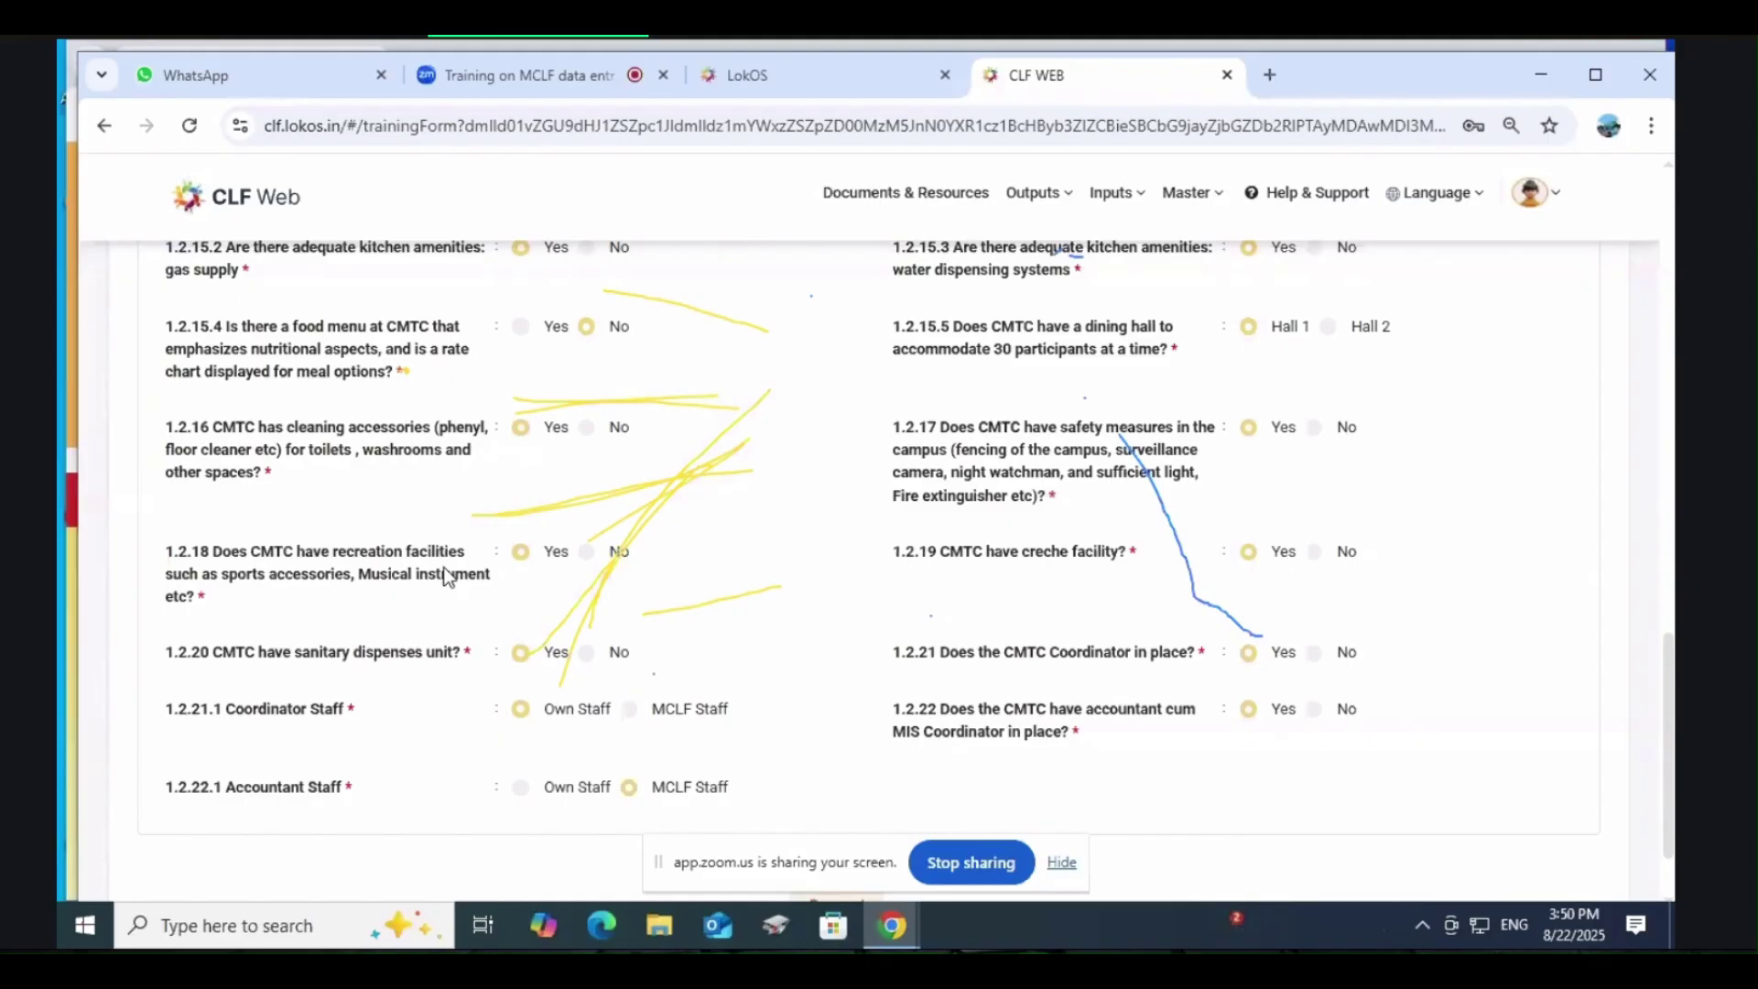
scroll(444, 576, down, 1)
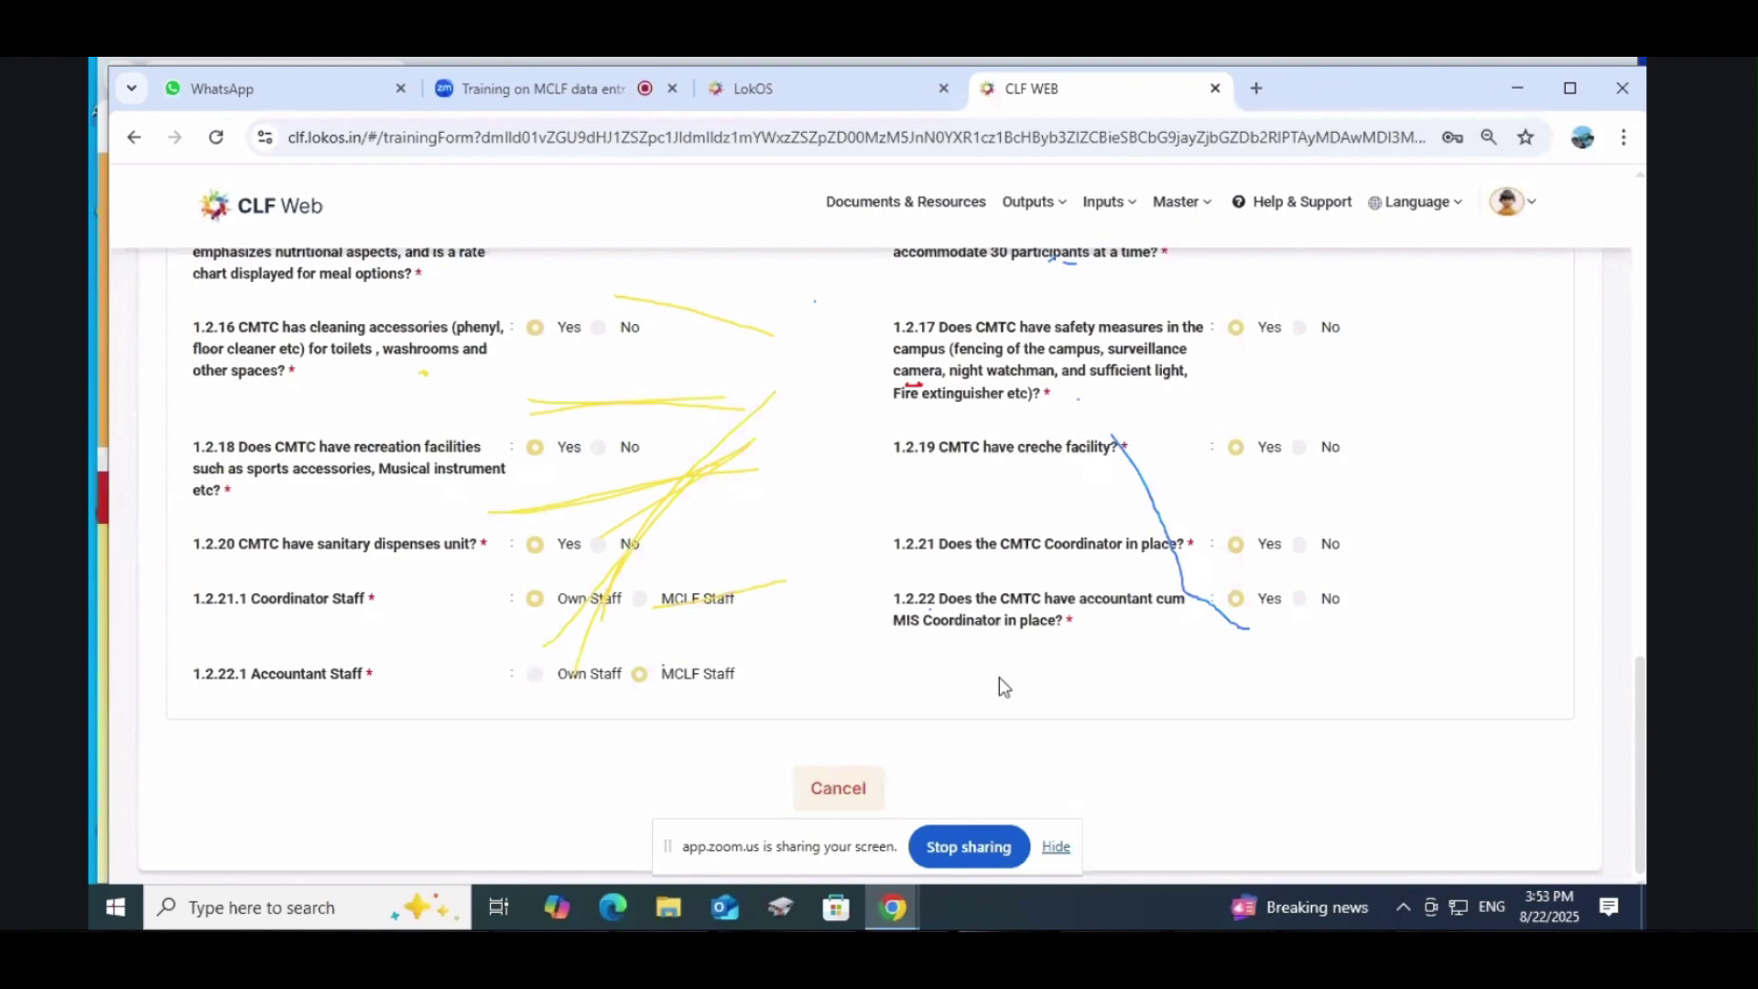
Step: Return to the Training list via Inputs > Training
scroll(1008, 689, up, 20)
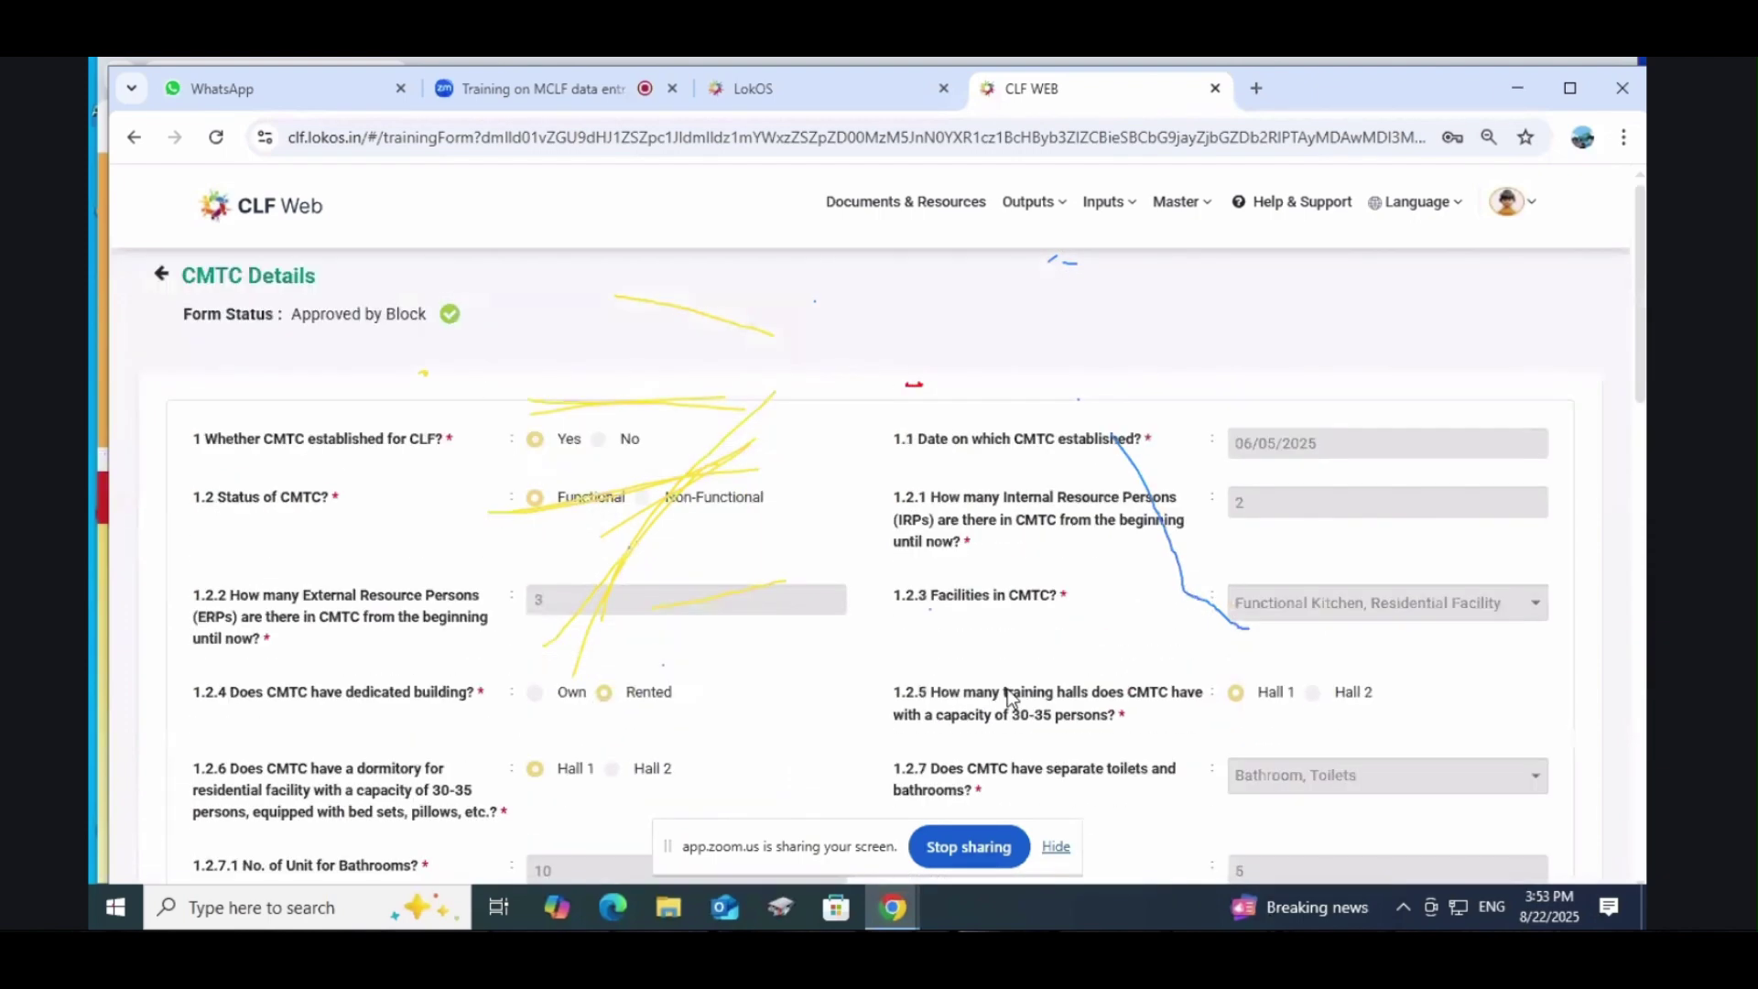
click(1105, 202)
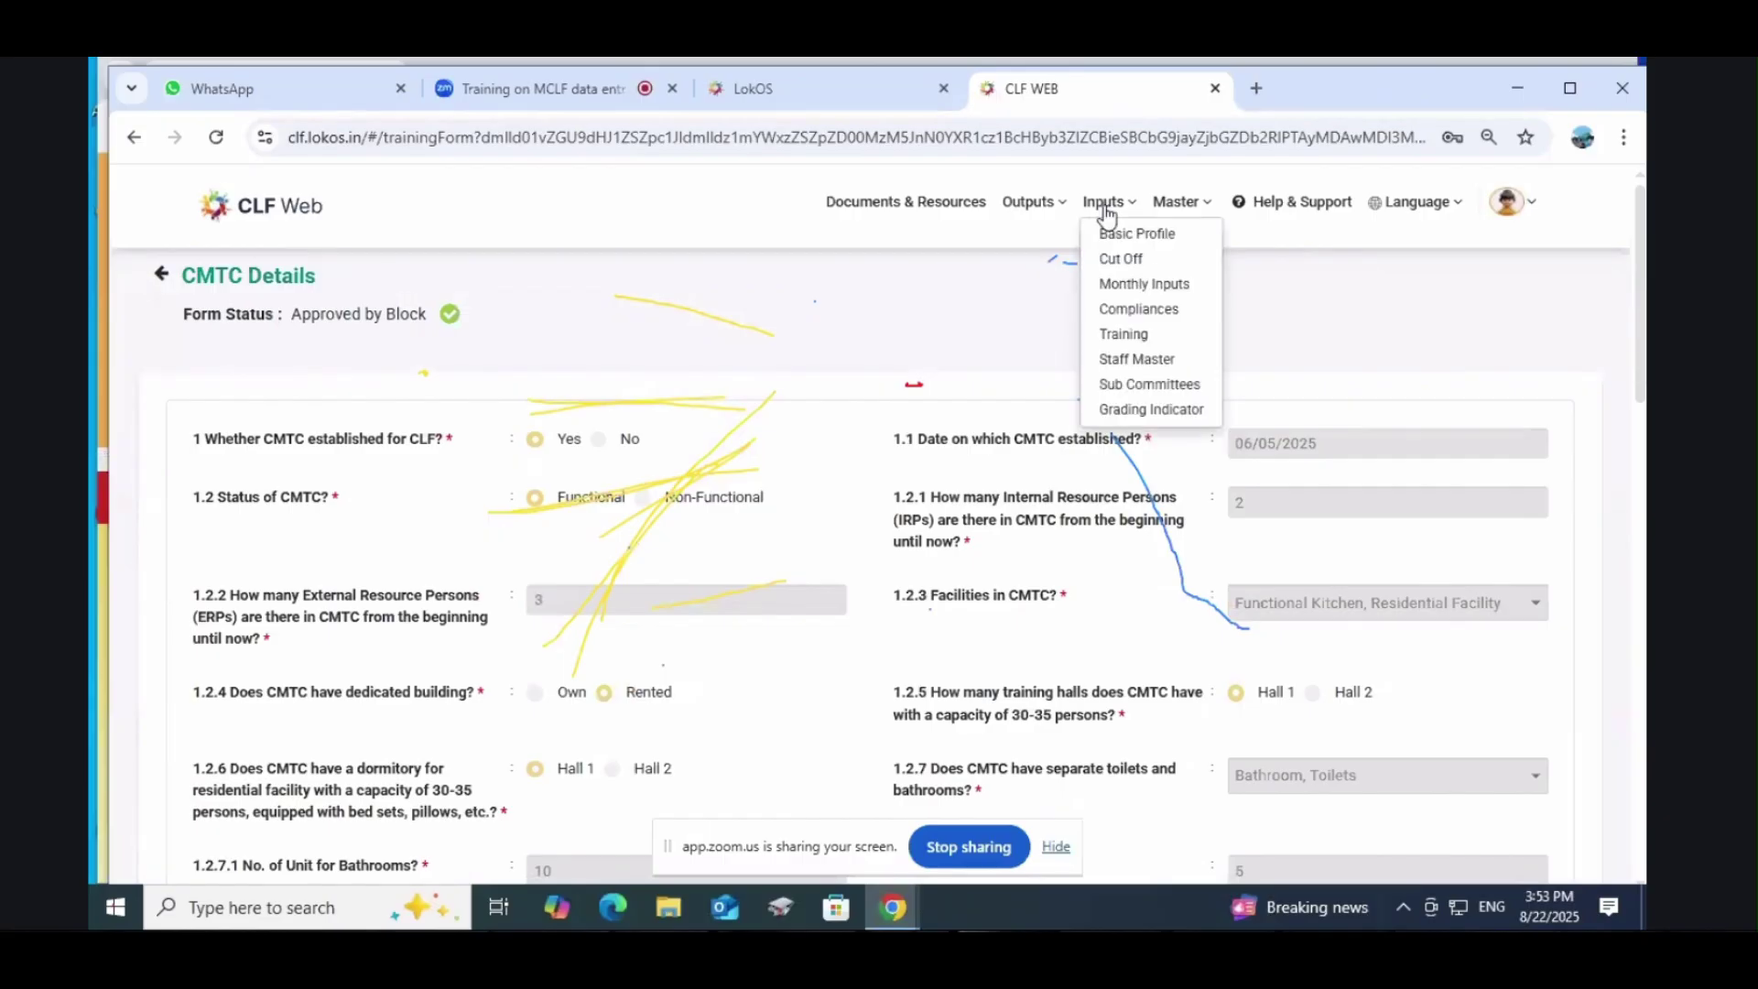
click(1125, 333)
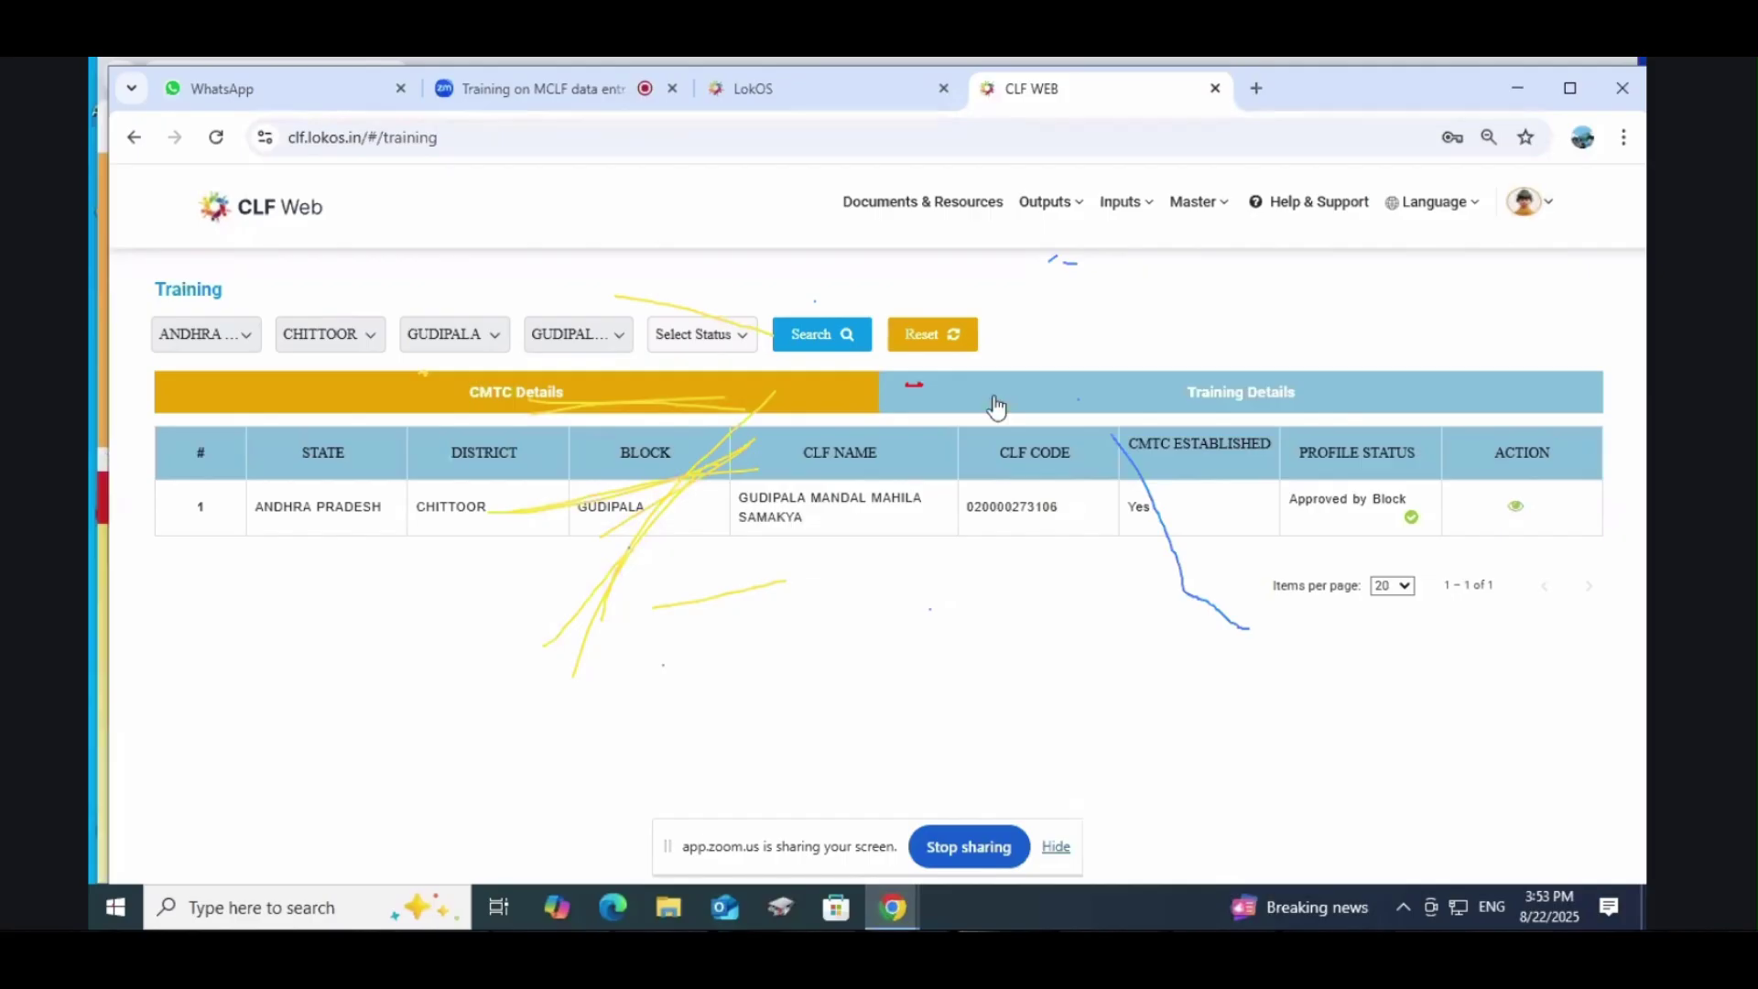
click(1046, 207)
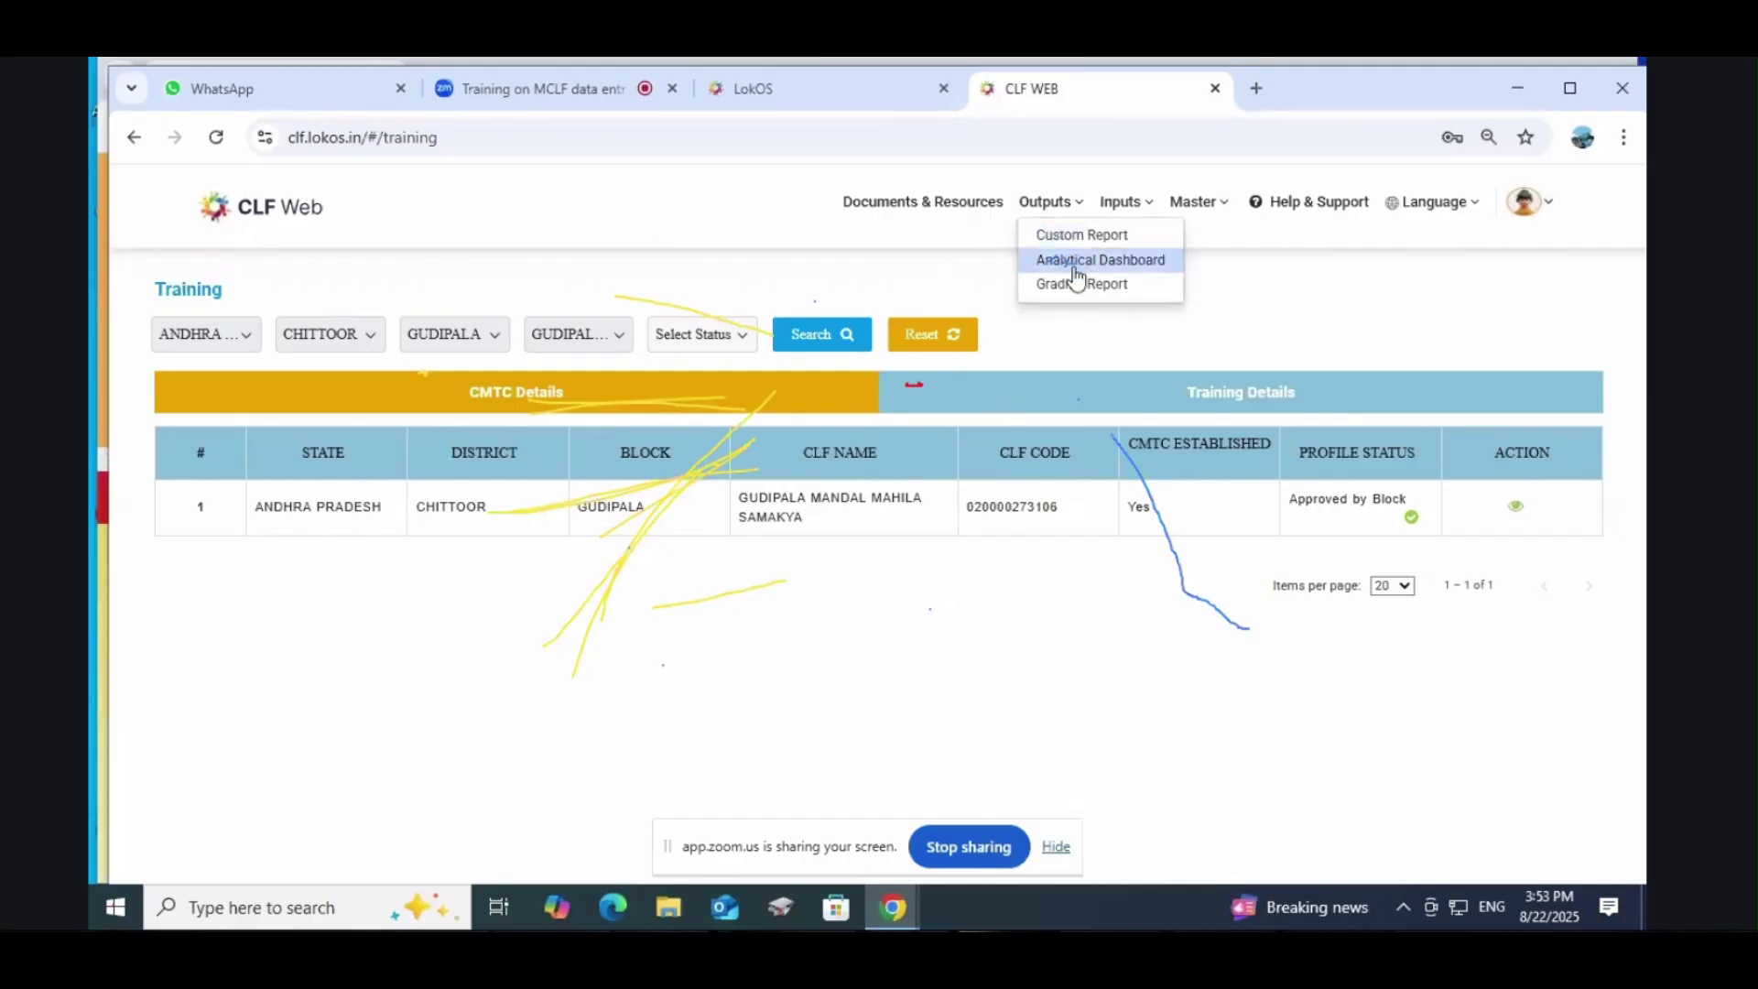
Step: Open the Staus of Visioning, AAP and BDP report from Custom Reports and dismiss its server error
click(1084, 240)
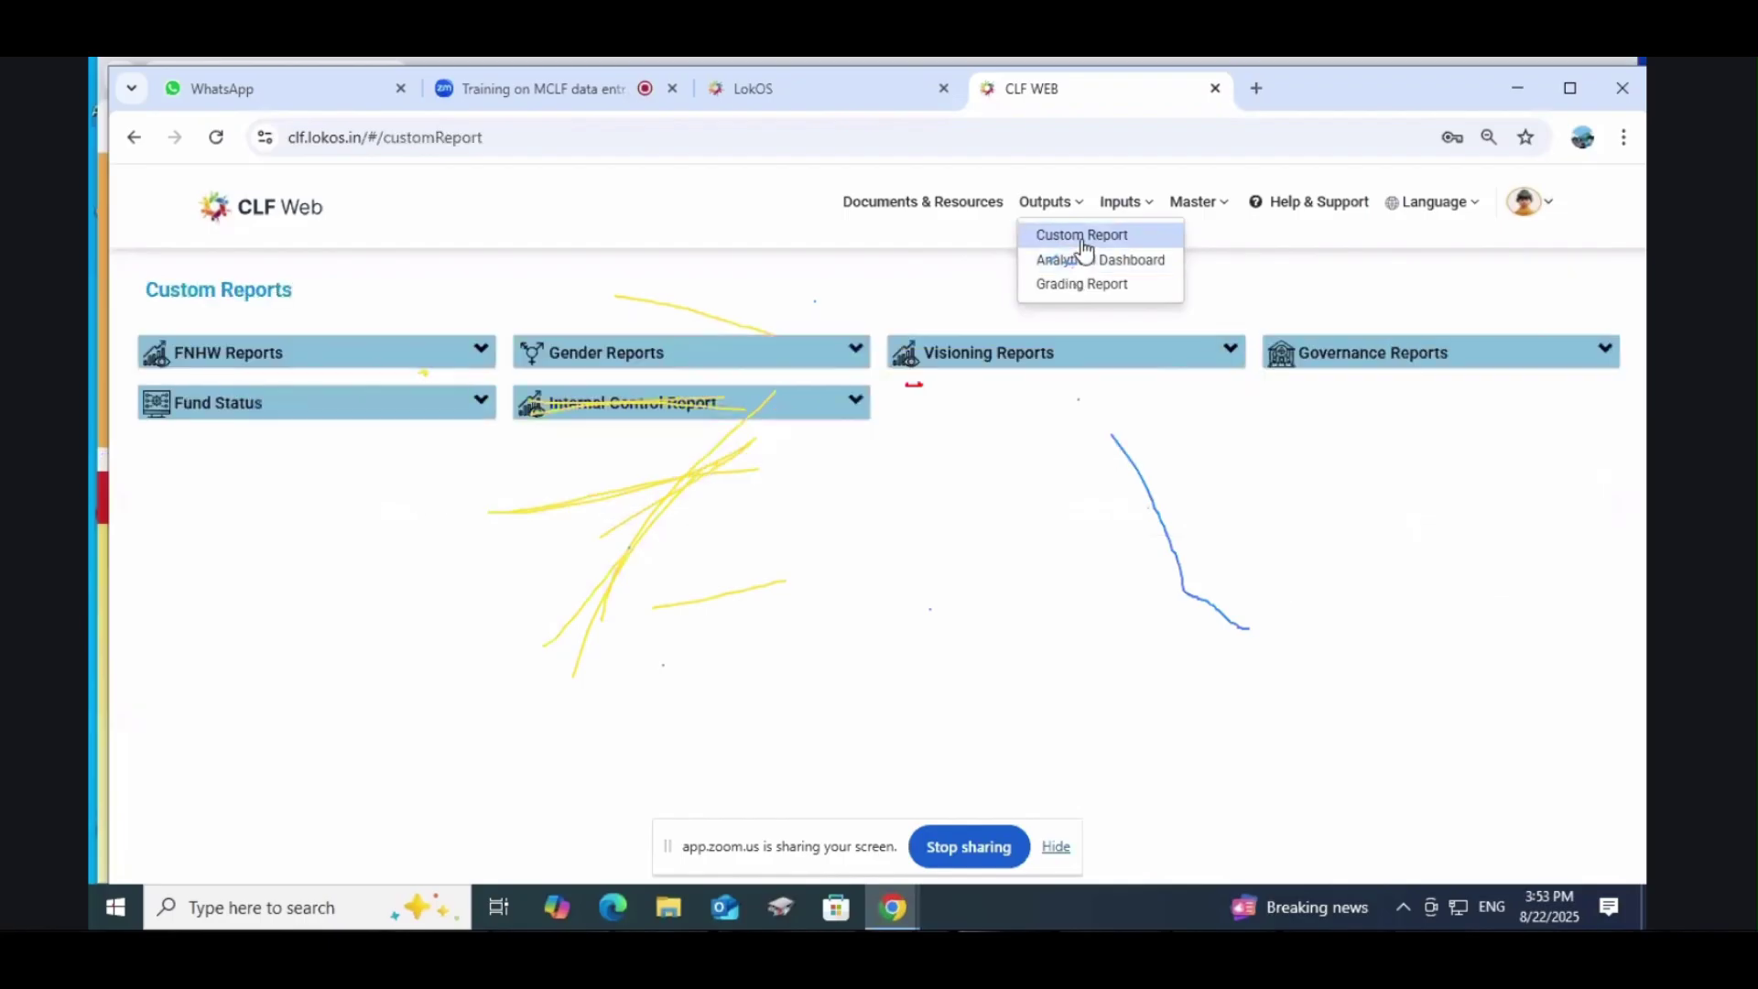
click(1044, 359)
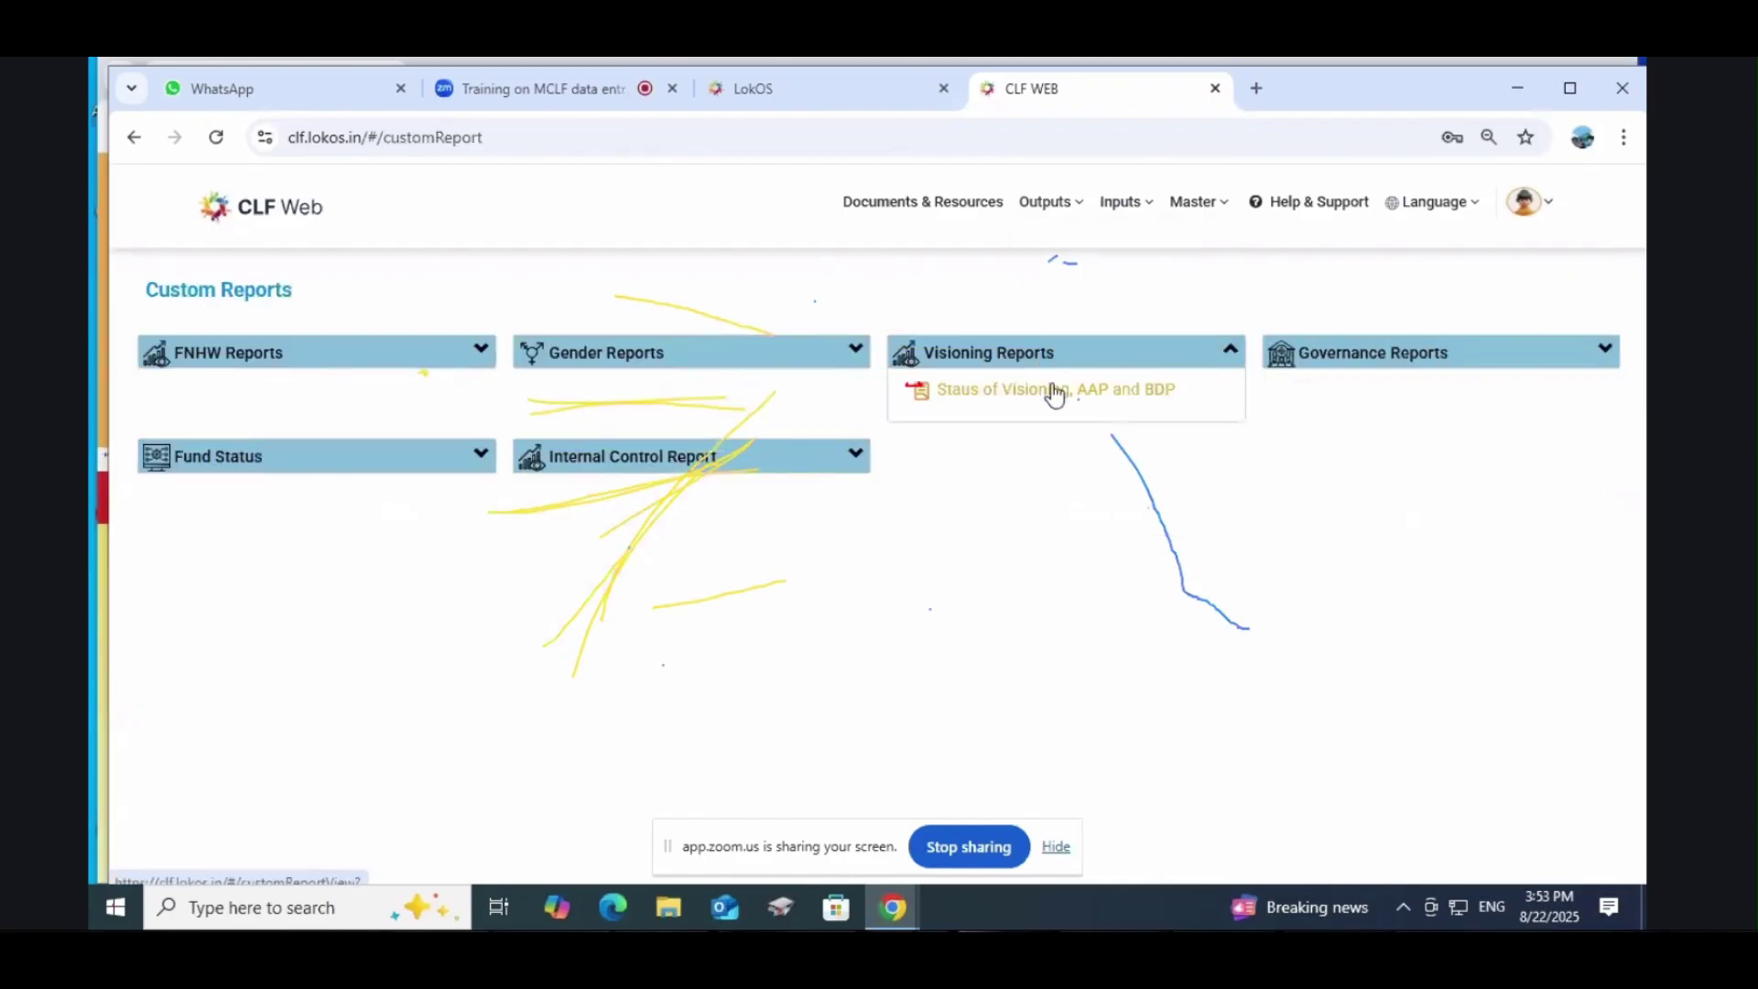
click(1052, 389)
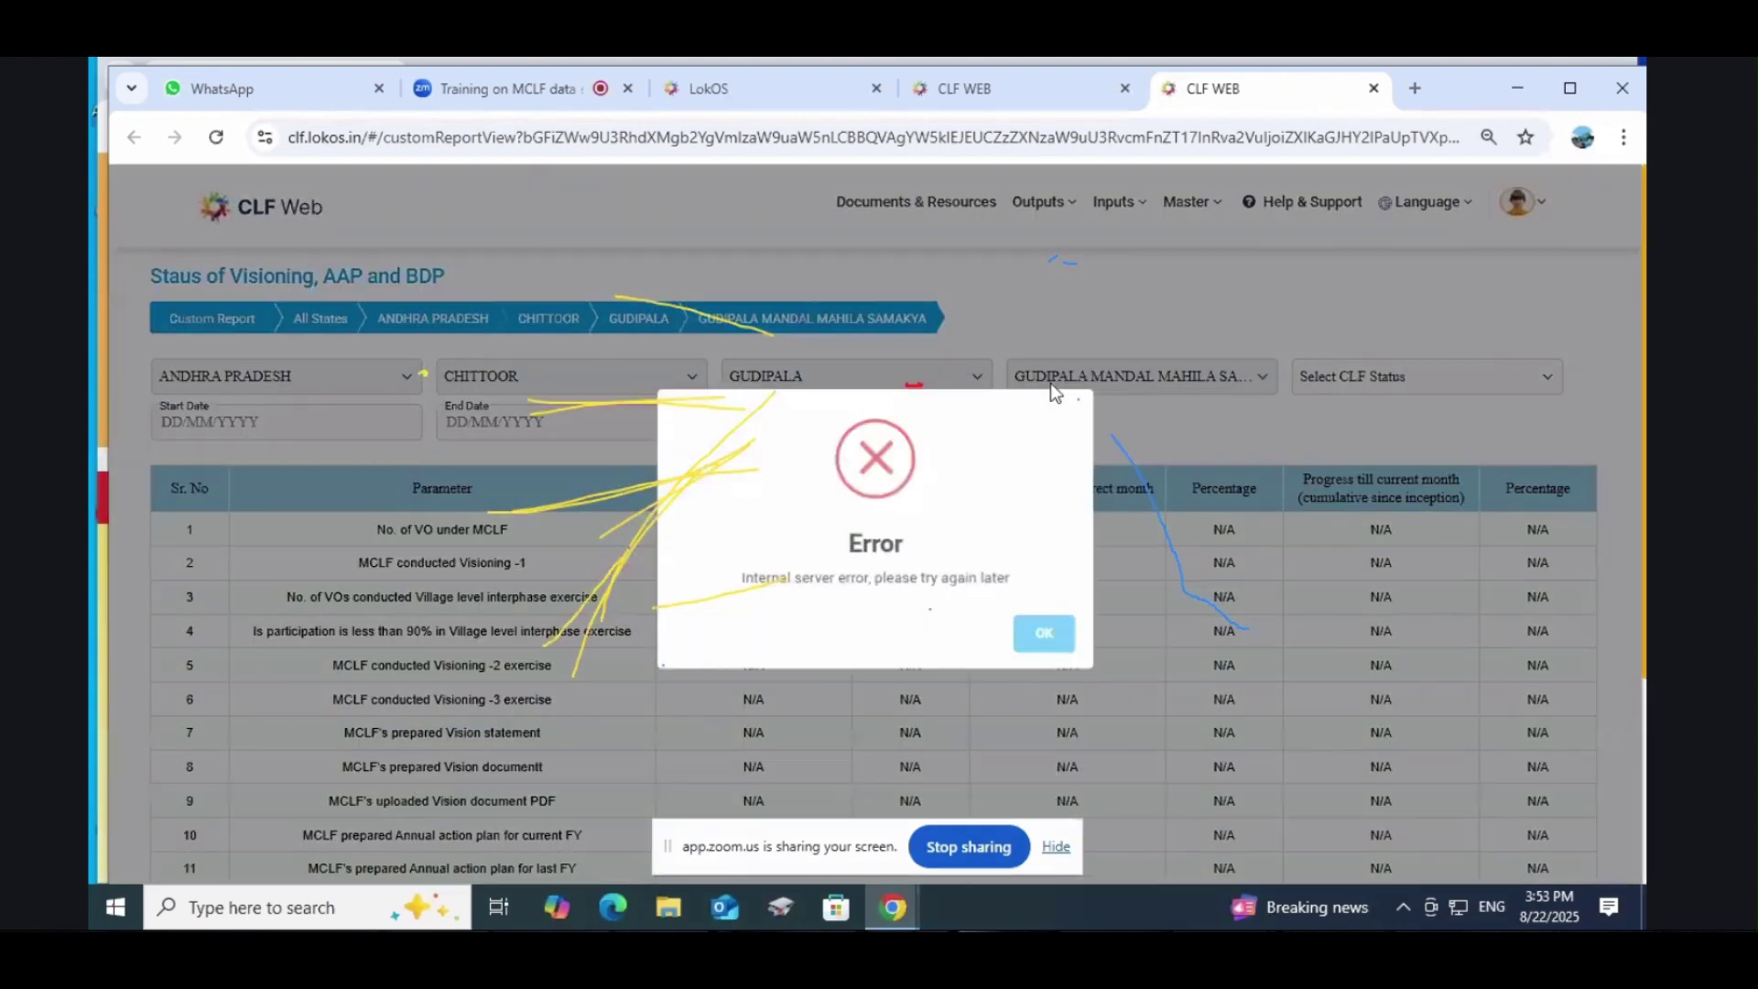
click(1053, 638)
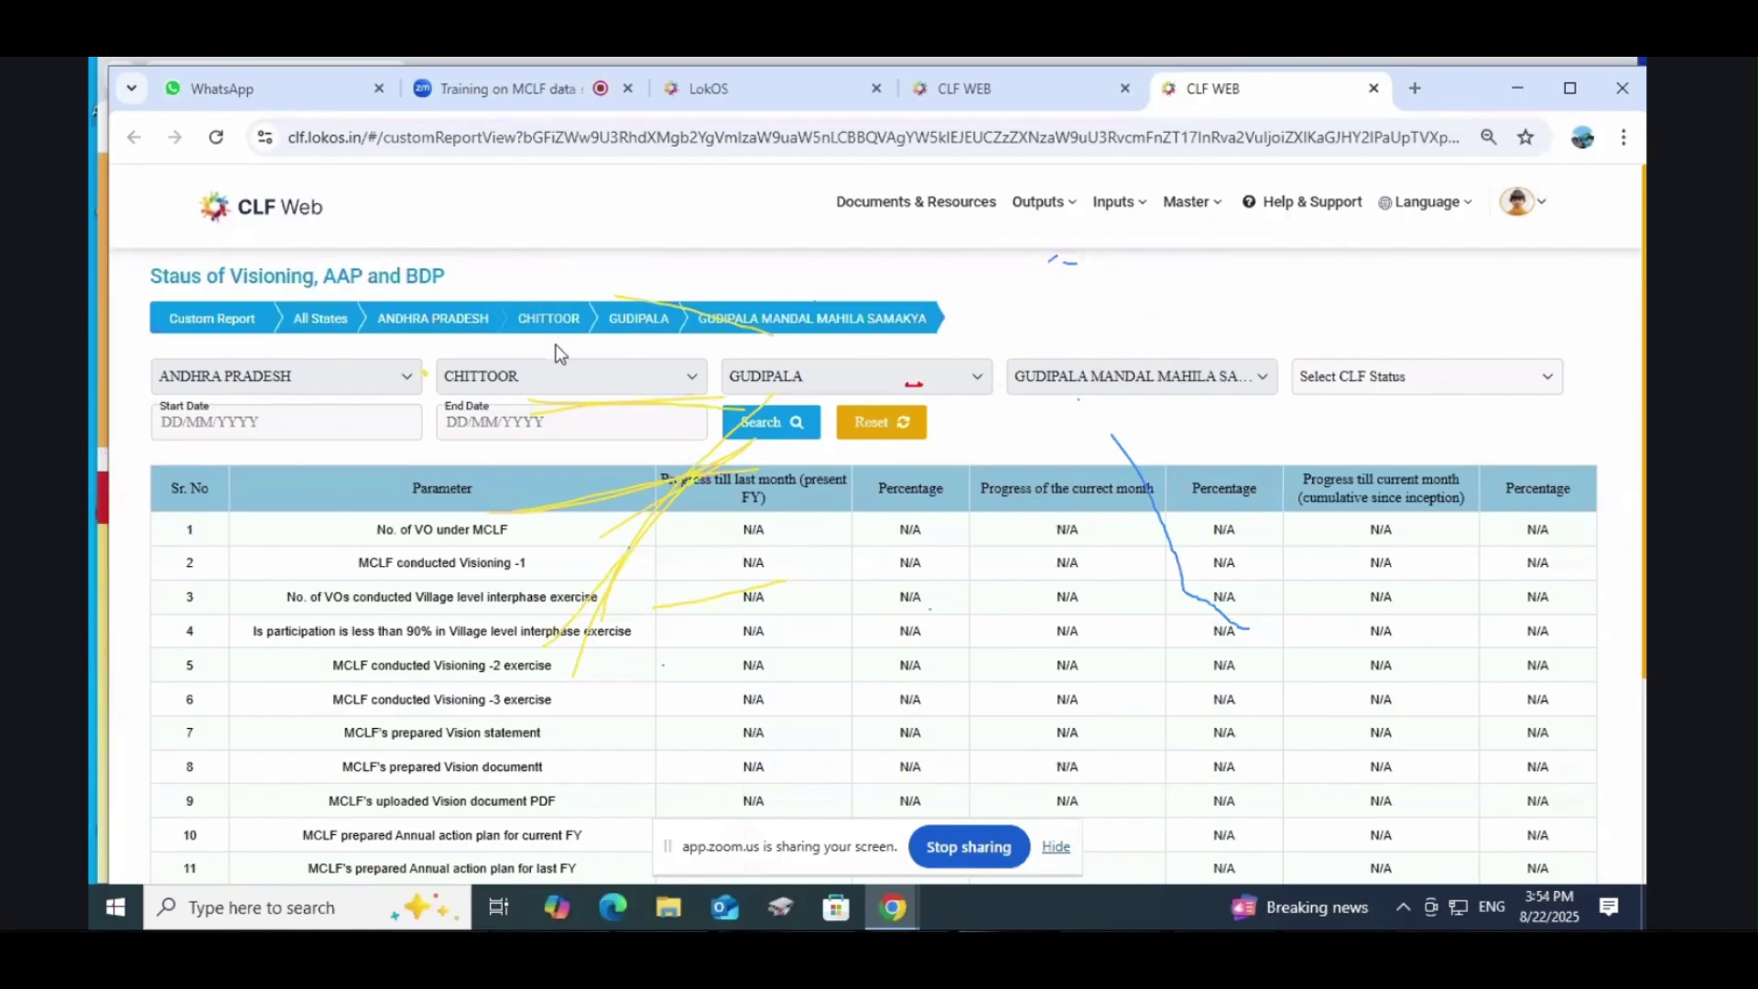
Step: Open the Analytical Dashboard, dismiss its server error, and return to Custom Reports
mouse_move(1201, 209)
mouse_move(1116, 203)
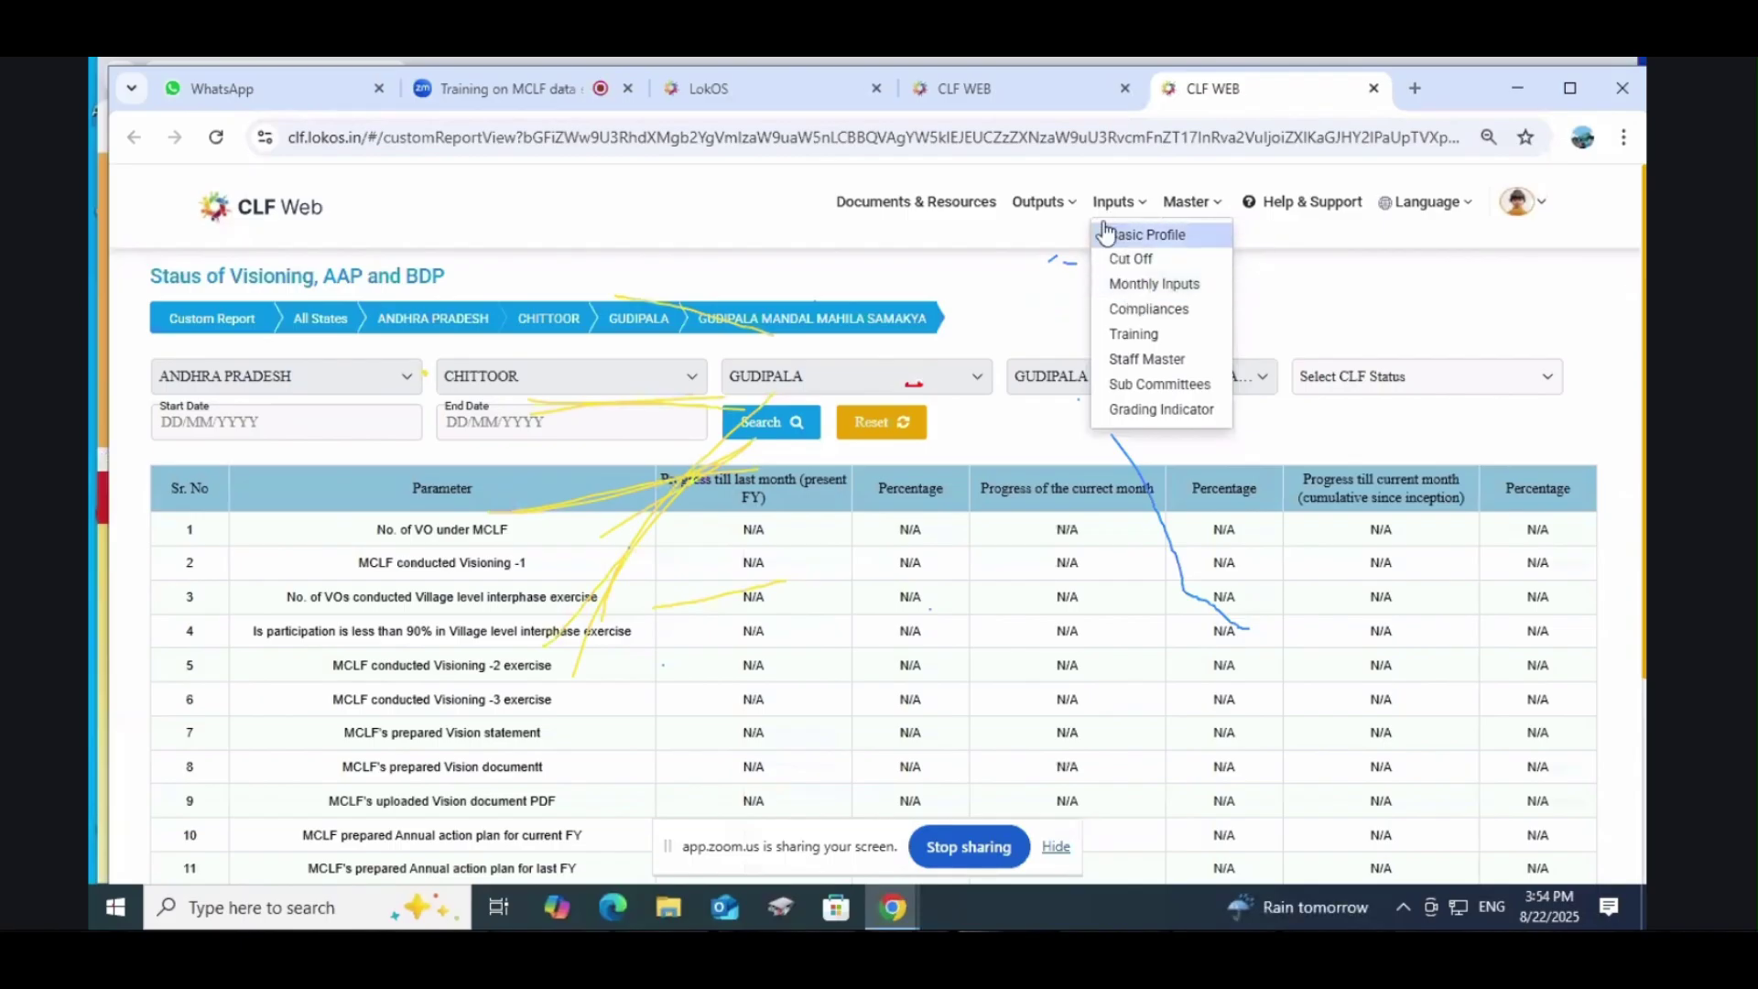
mouse_move(1059, 213)
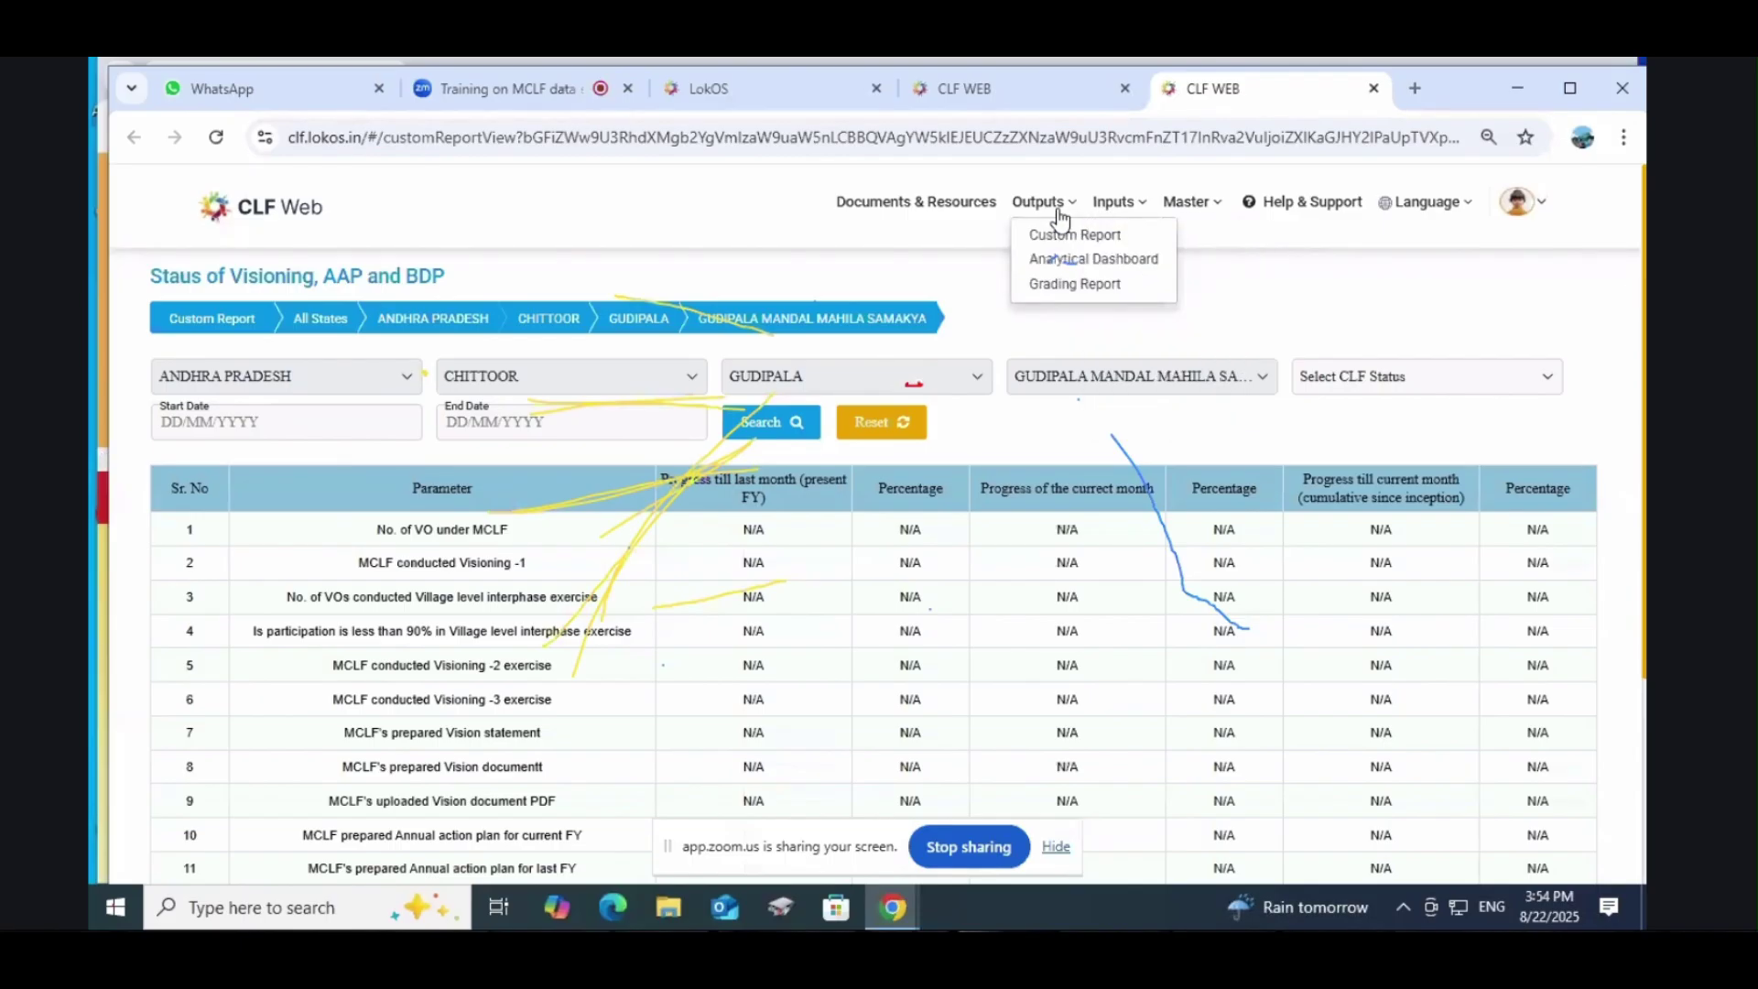
click(1075, 264)
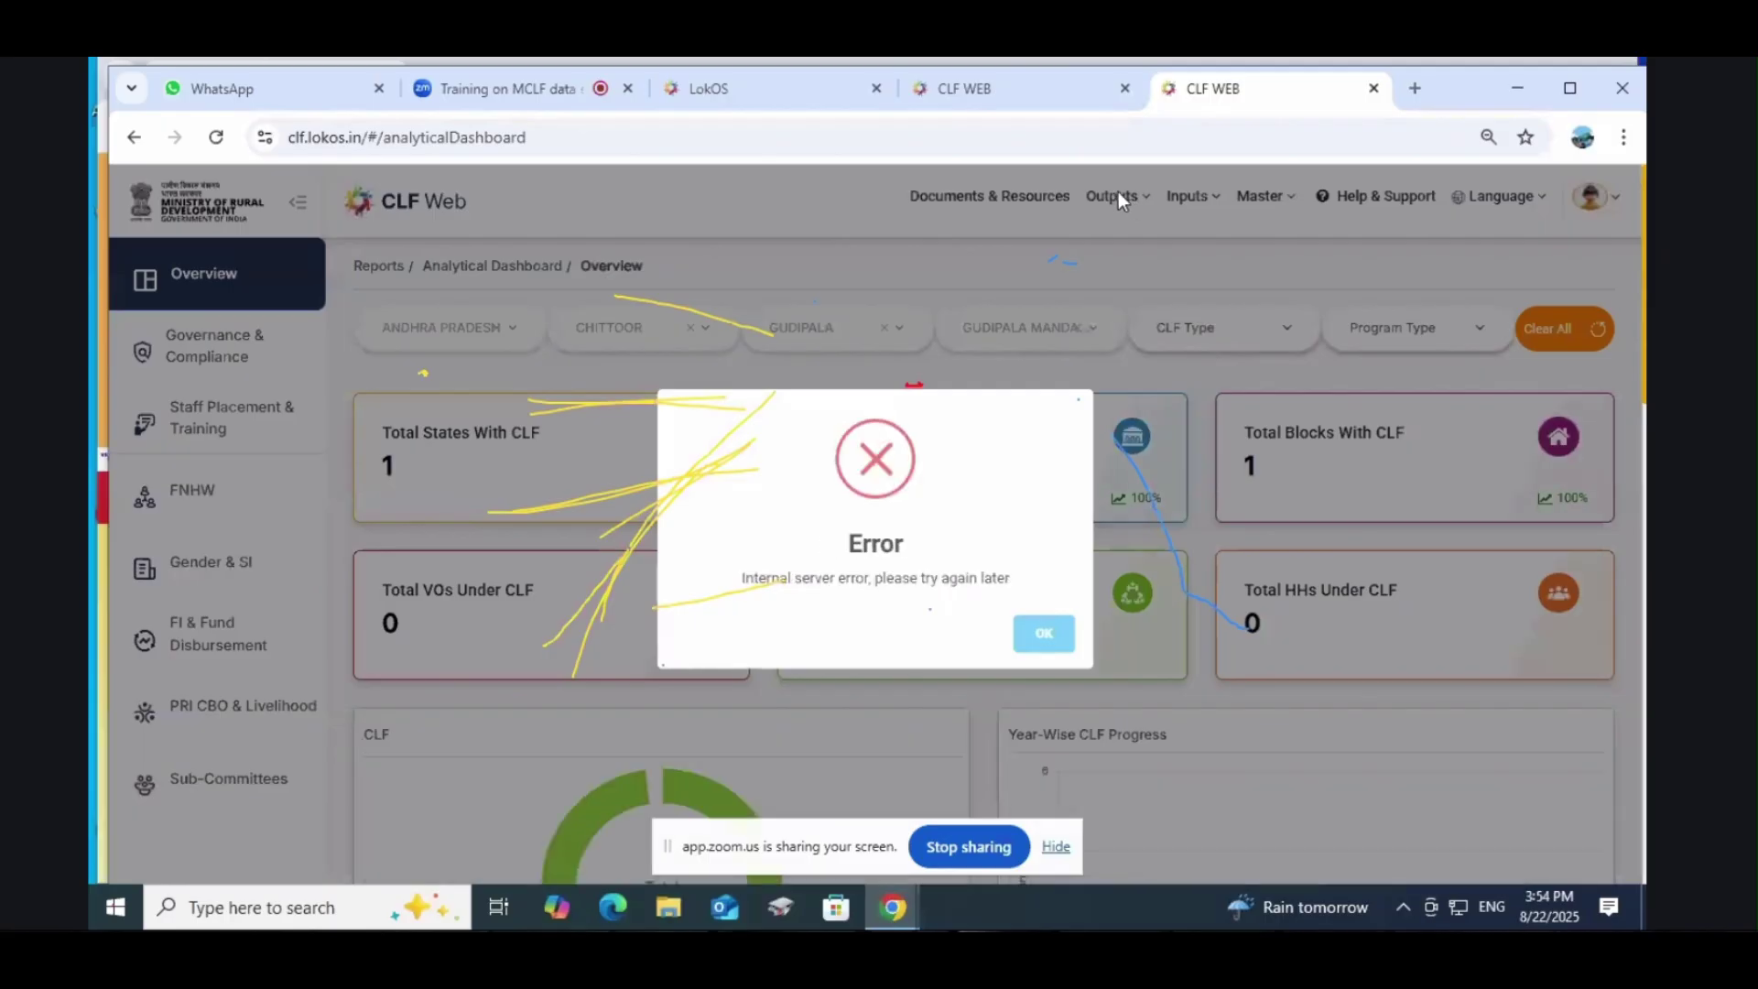
click(1044, 632)
click(1112, 196)
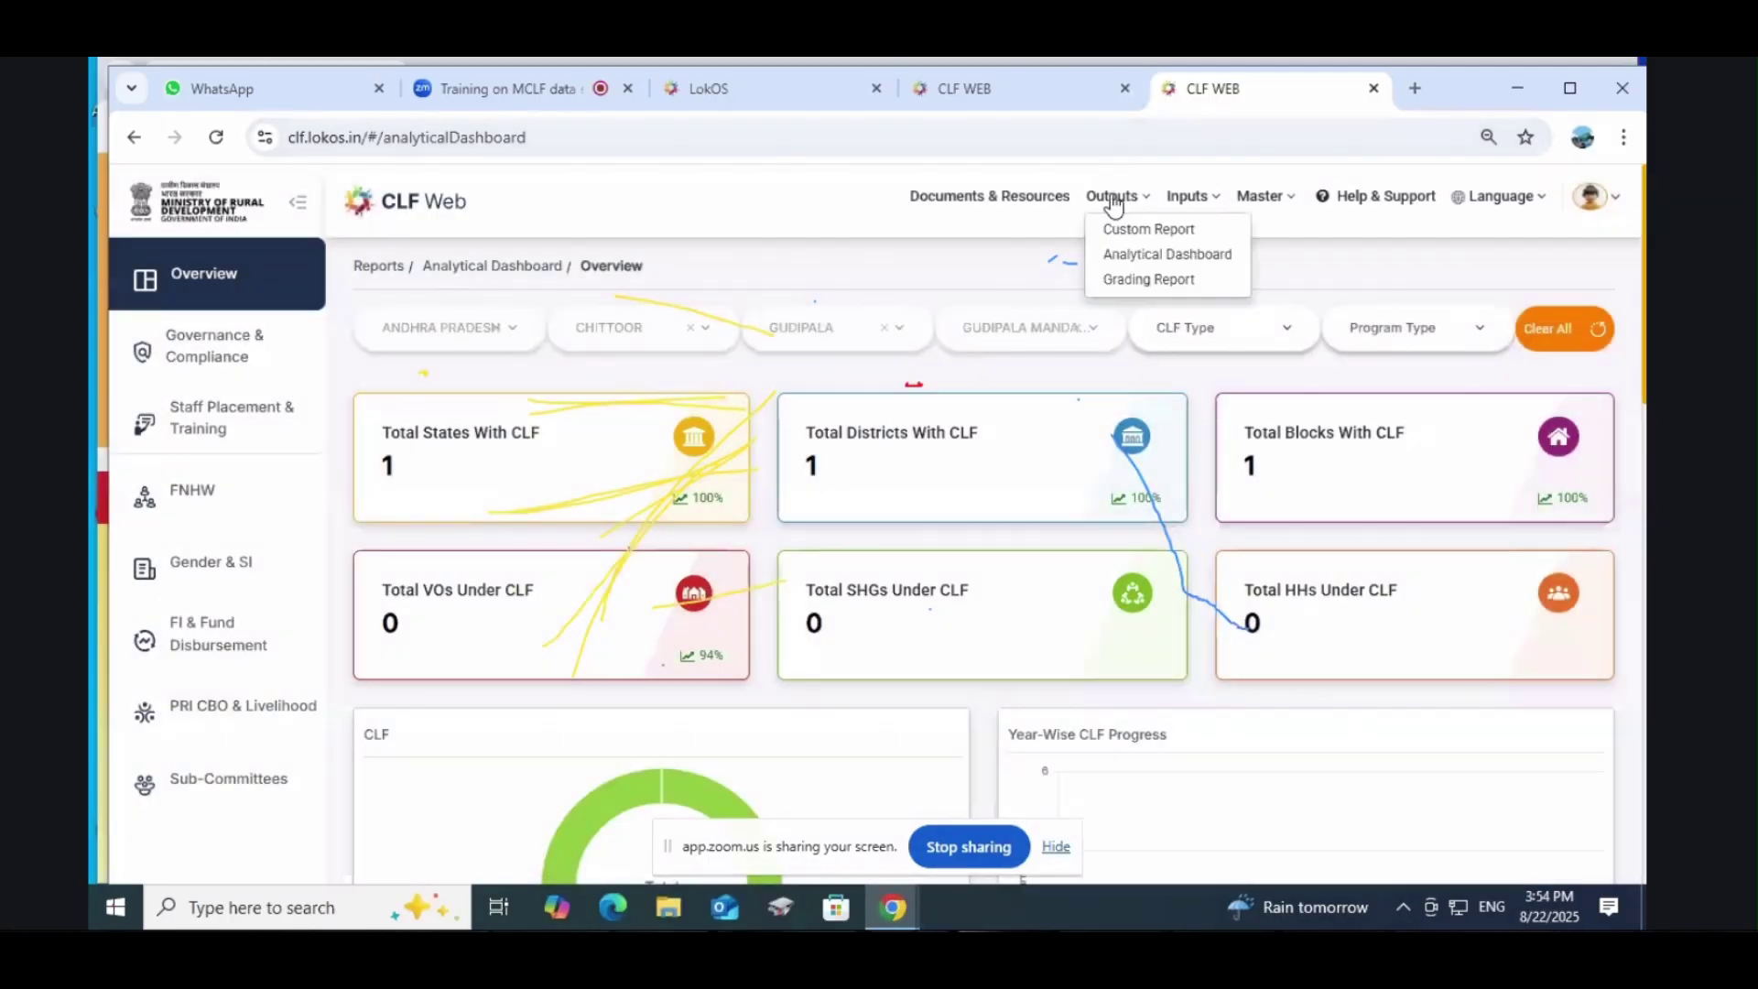
click(1128, 240)
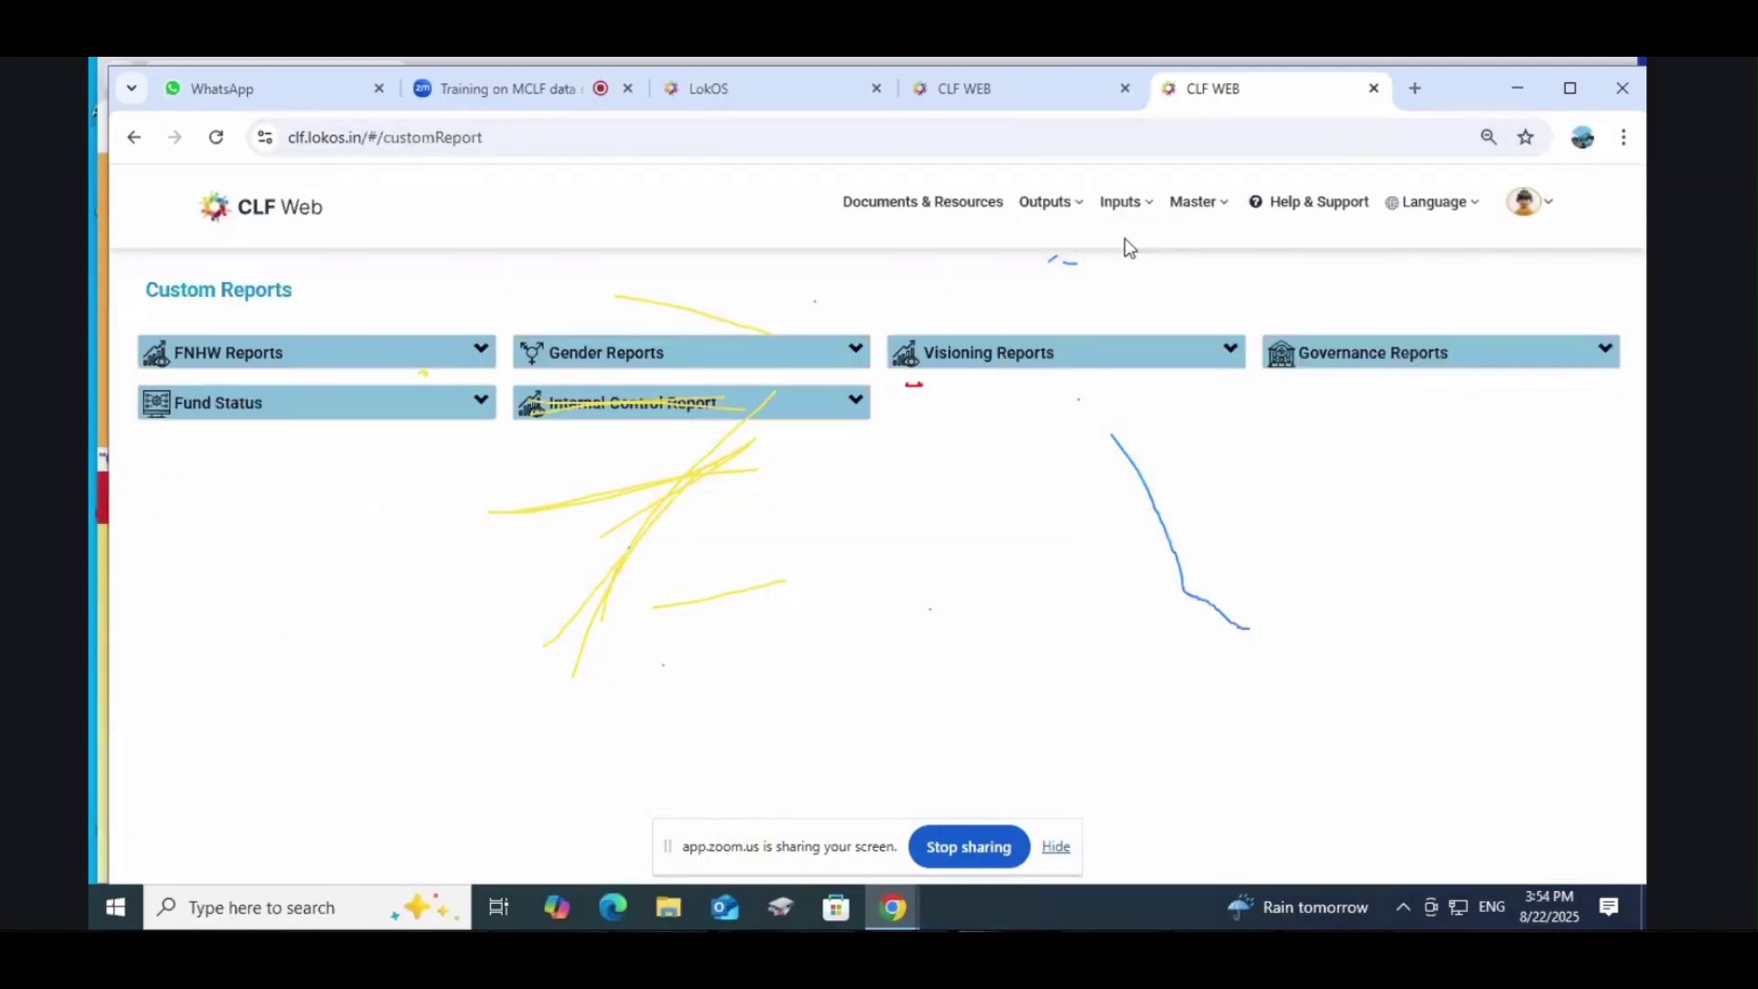
Step: Expand Governance Reports, then show the Training page's Training Details tab with No Records Found
click(1304, 356)
mouse_move(1128, 204)
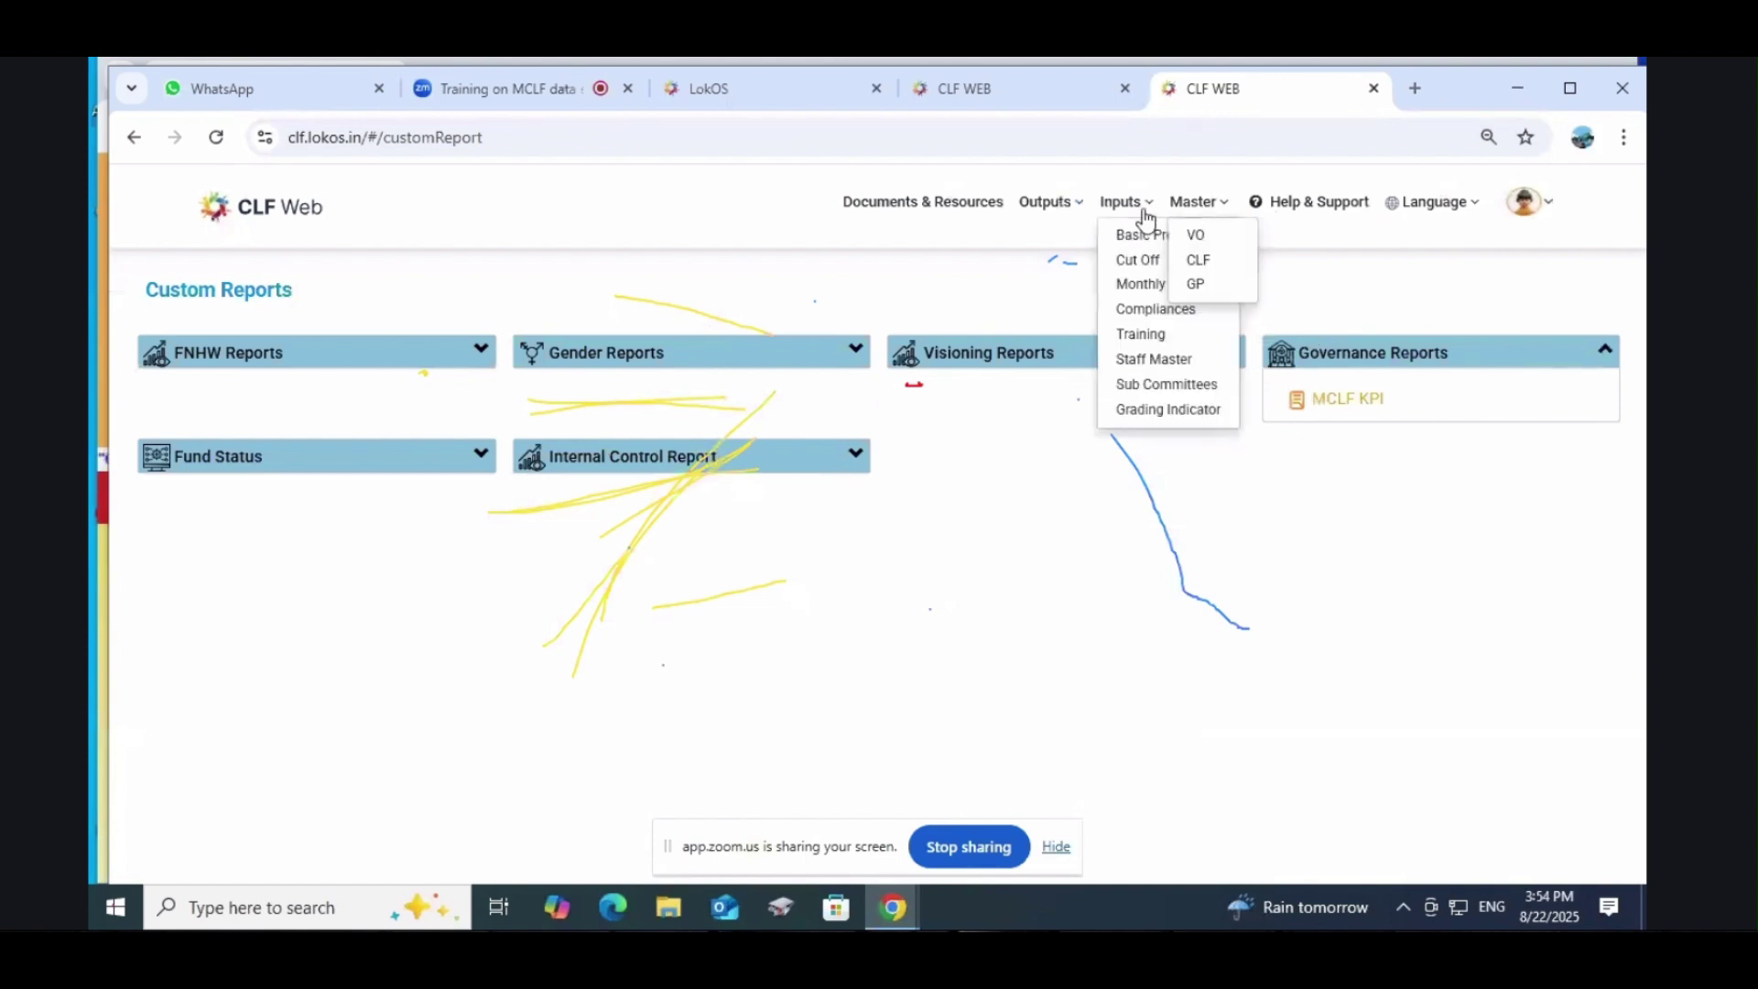
click(1147, 337)
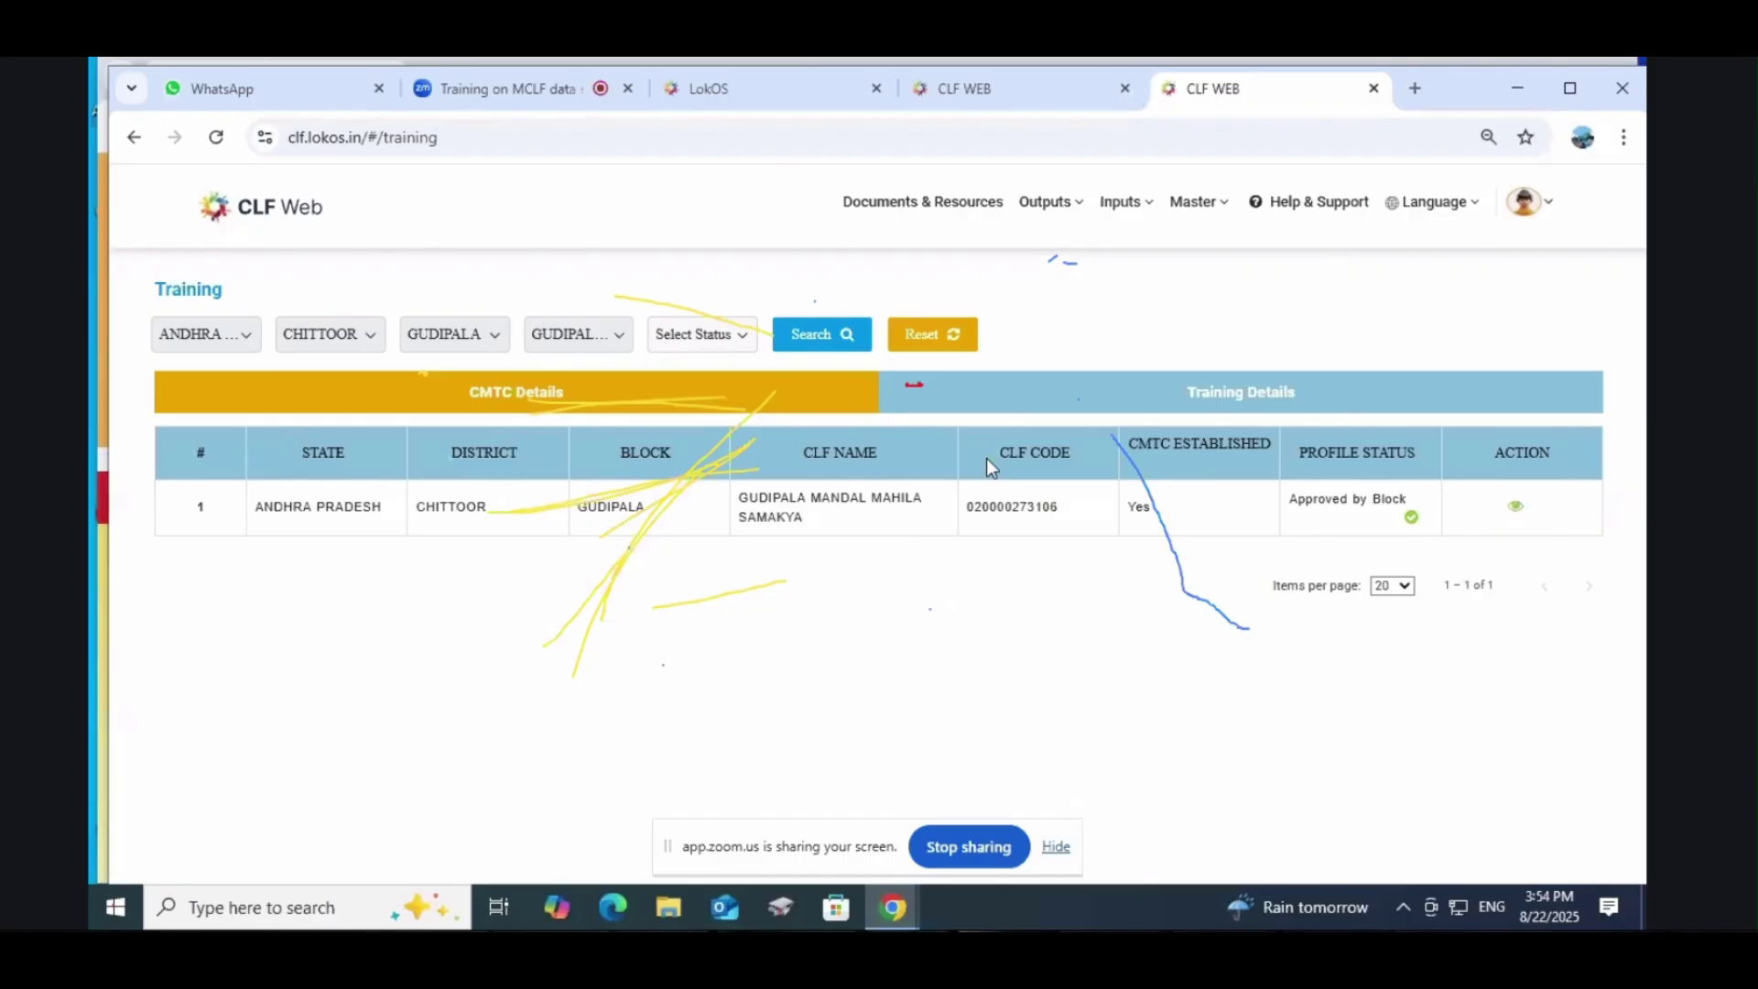
click(1238, 395)
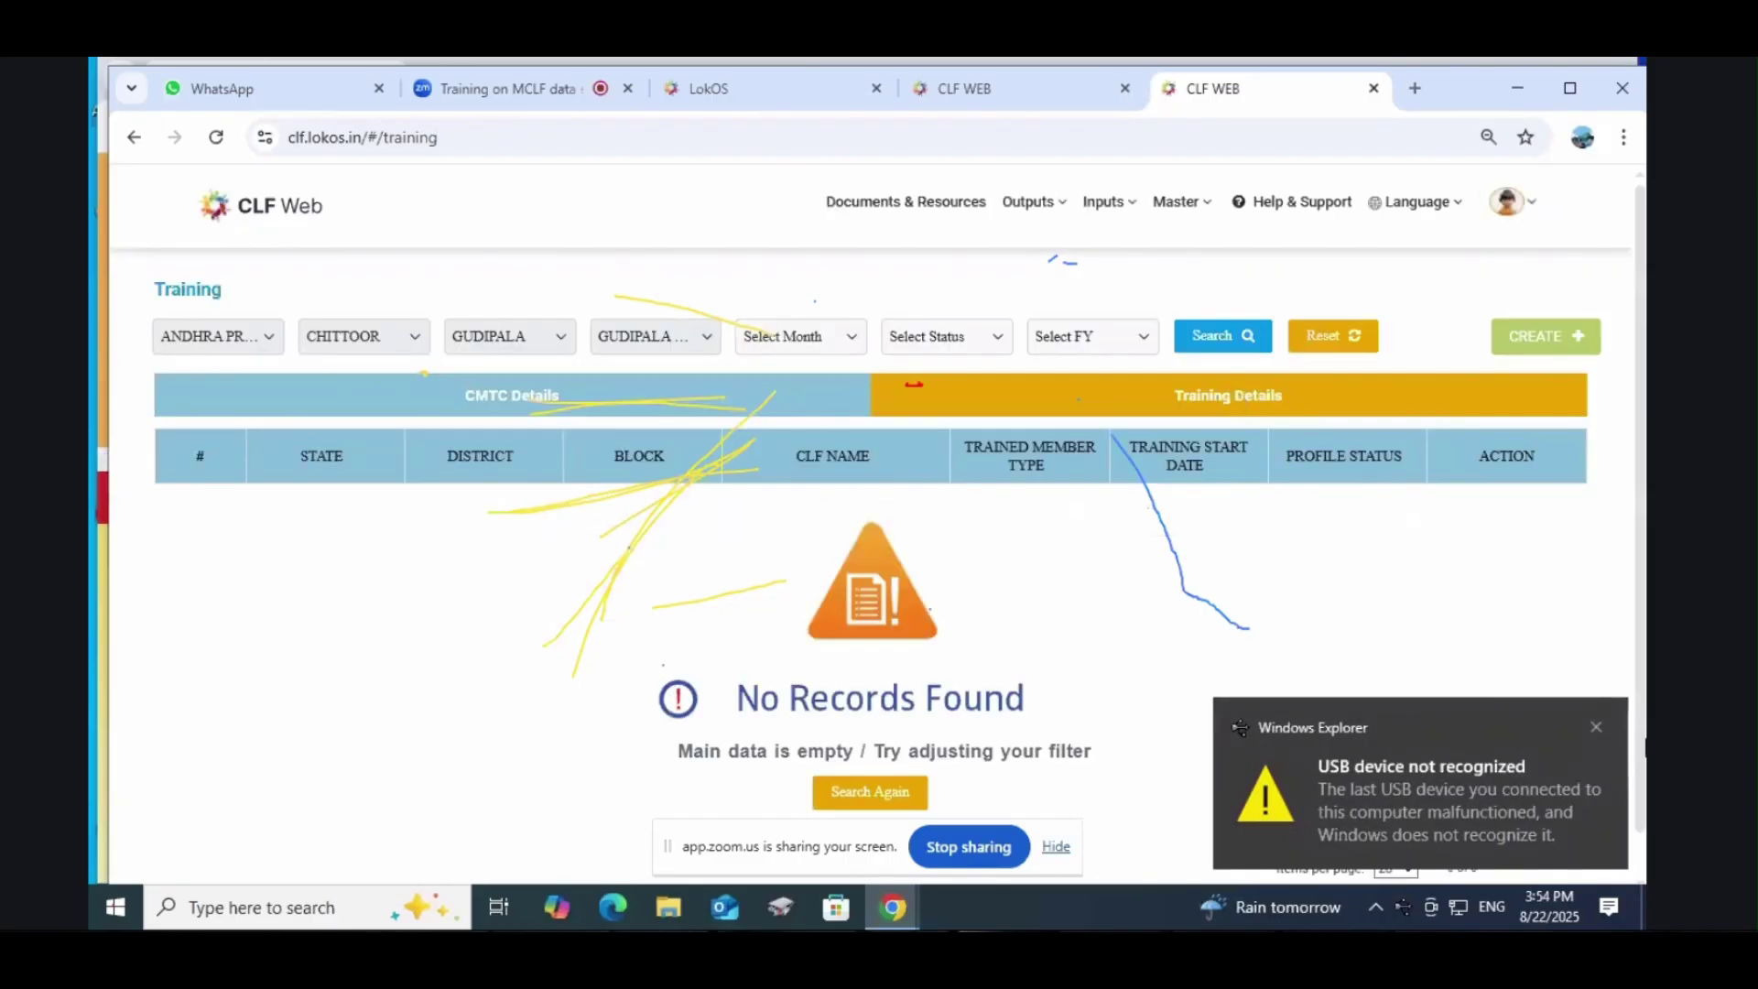
click(1598, 728)
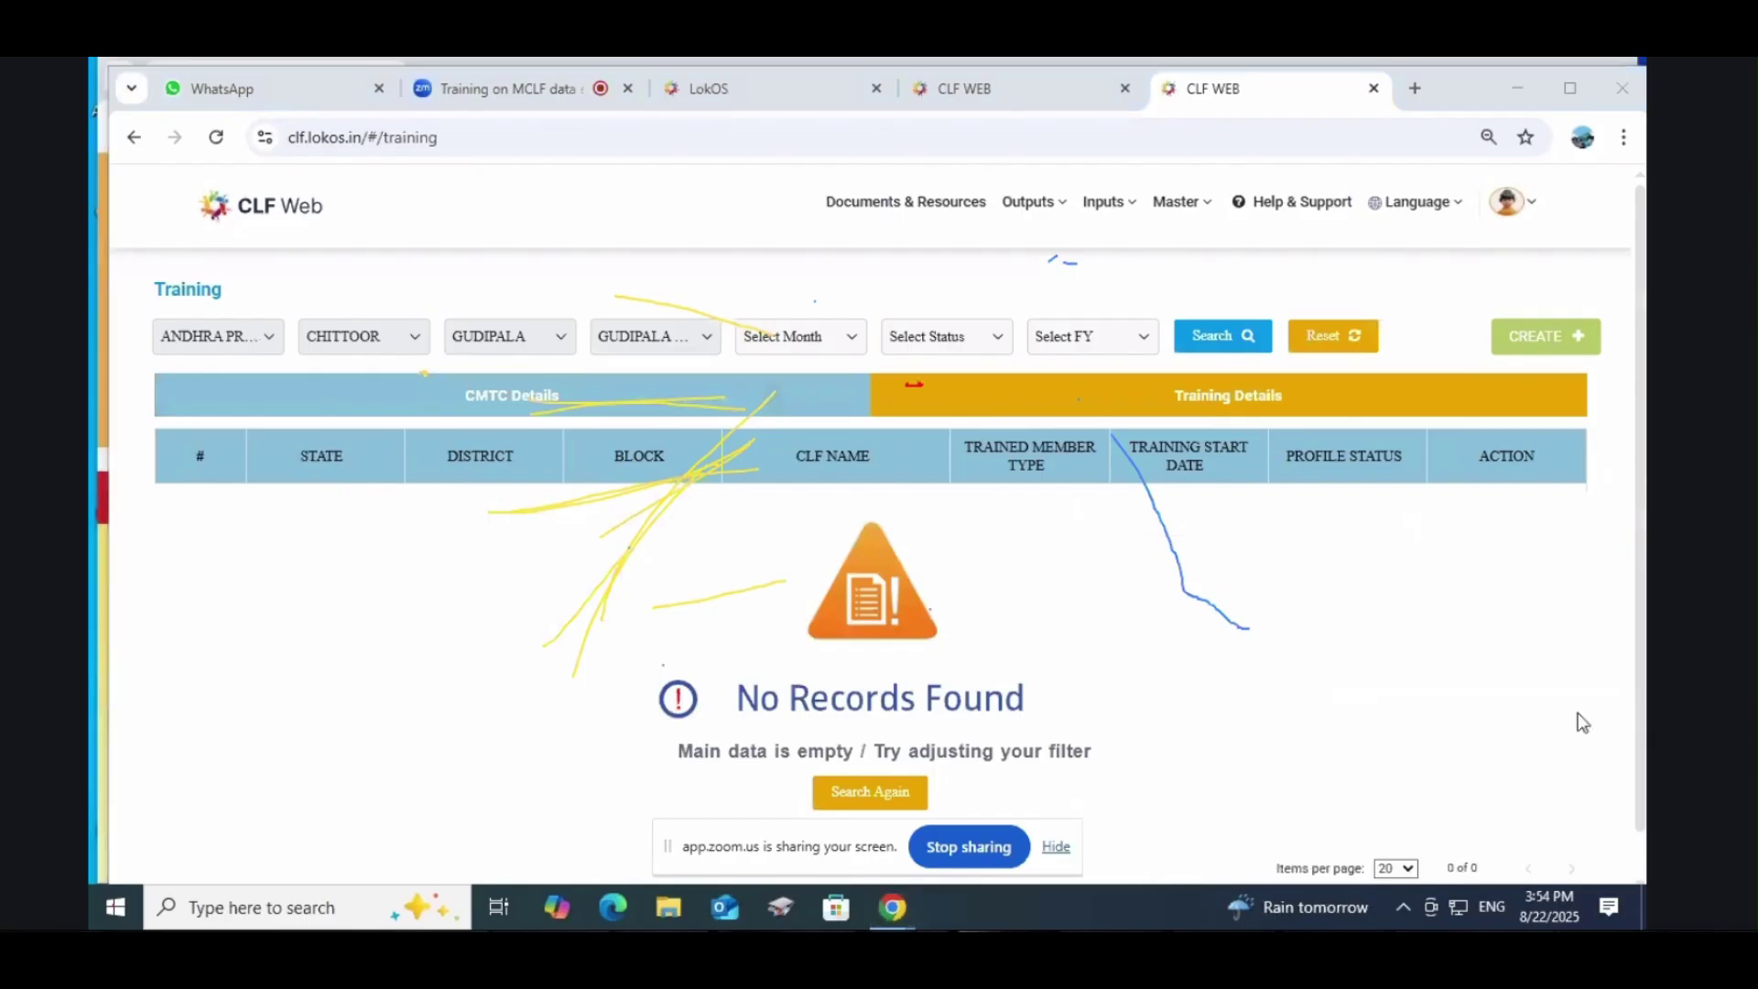
Step: Begin a new Training Details entry with start date 04/16/2024, leaving the end date blank
click(1547, 337)
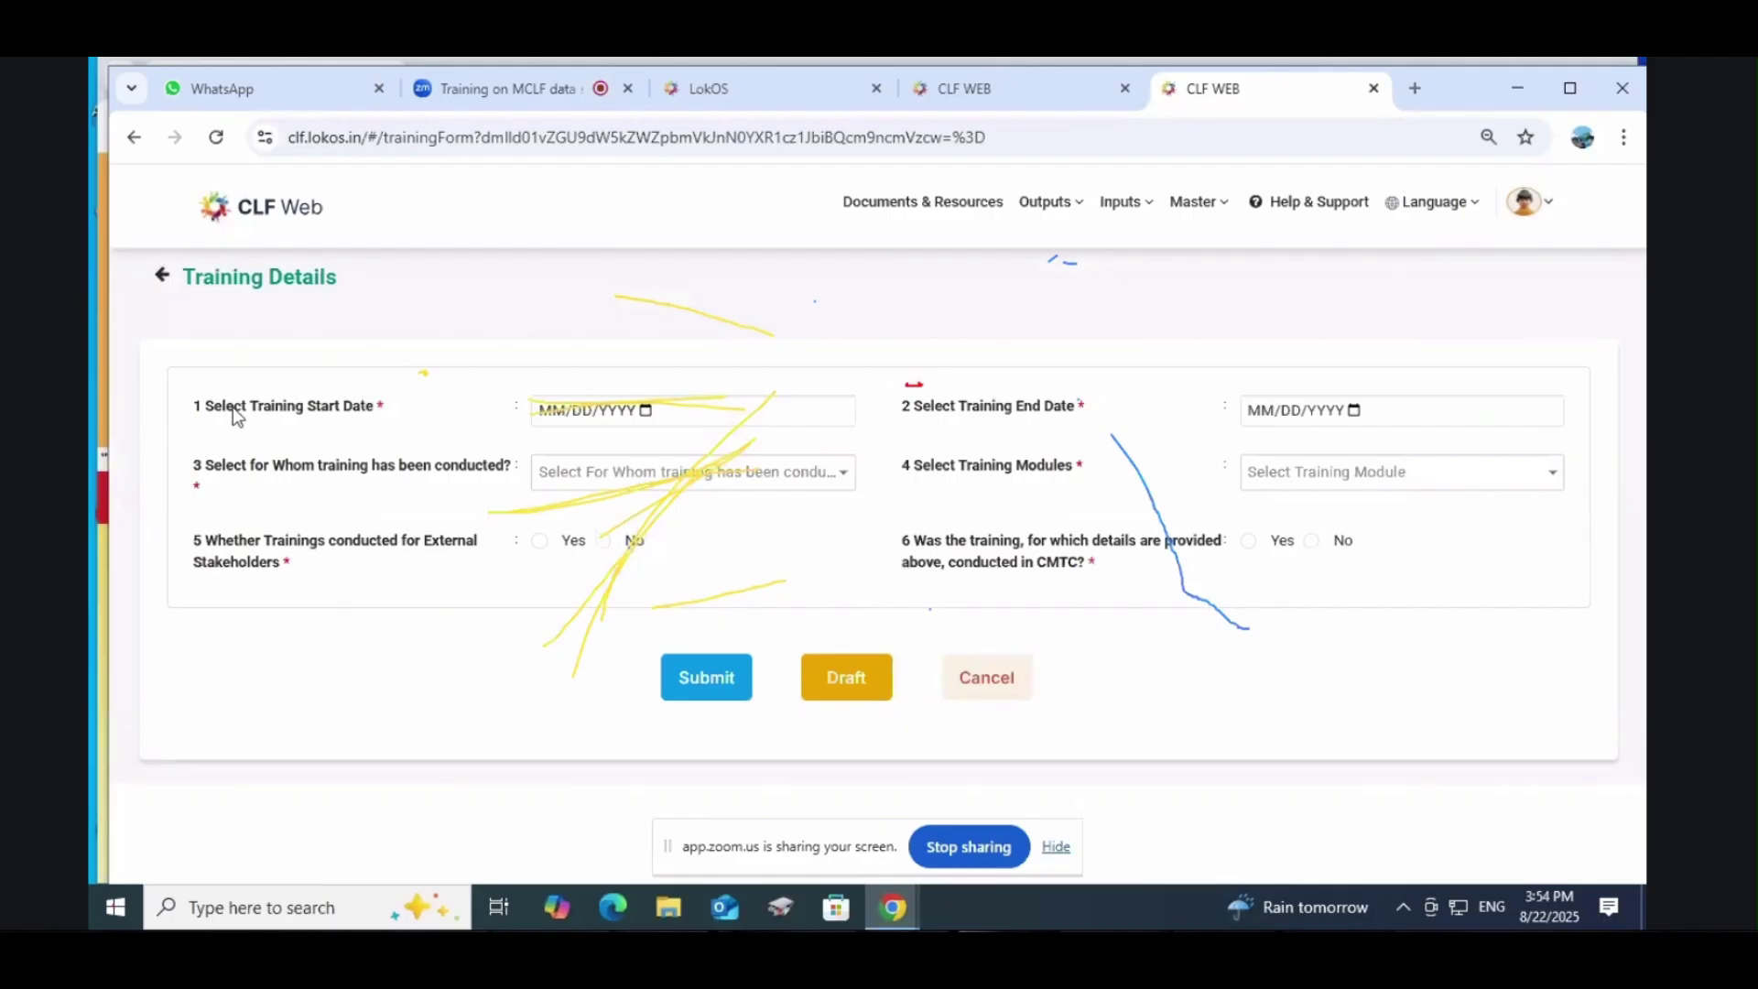
click(647, 411)
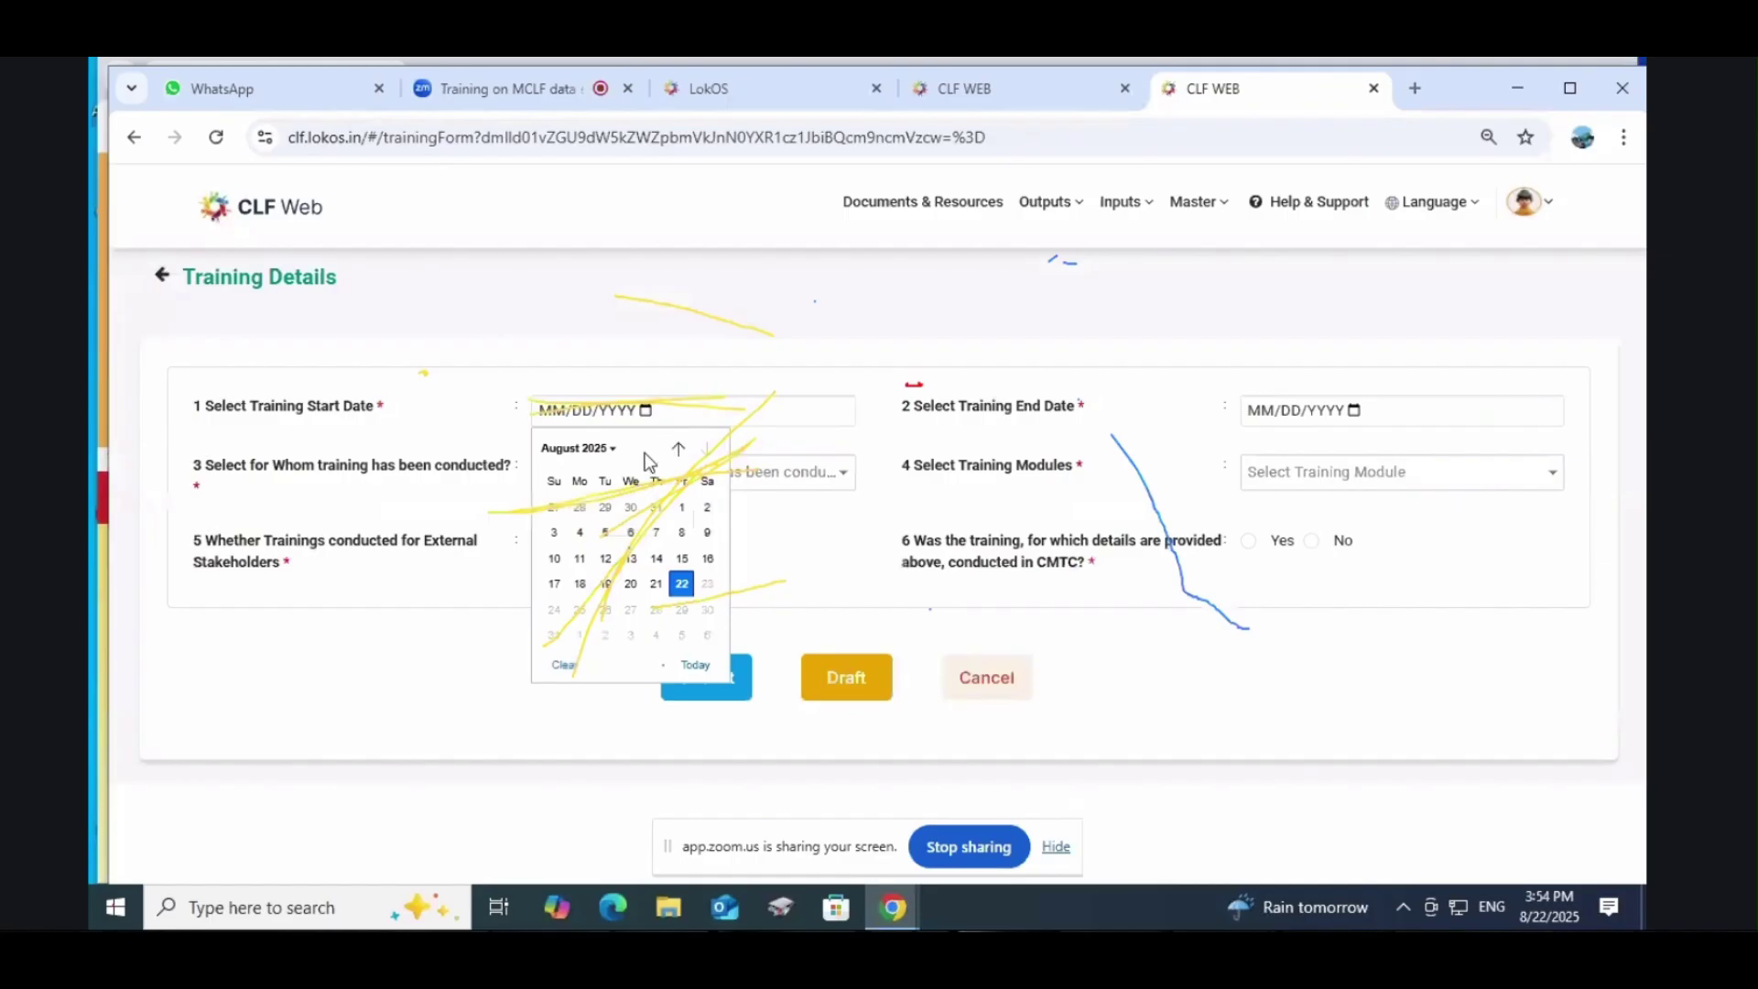
click(601, 448)
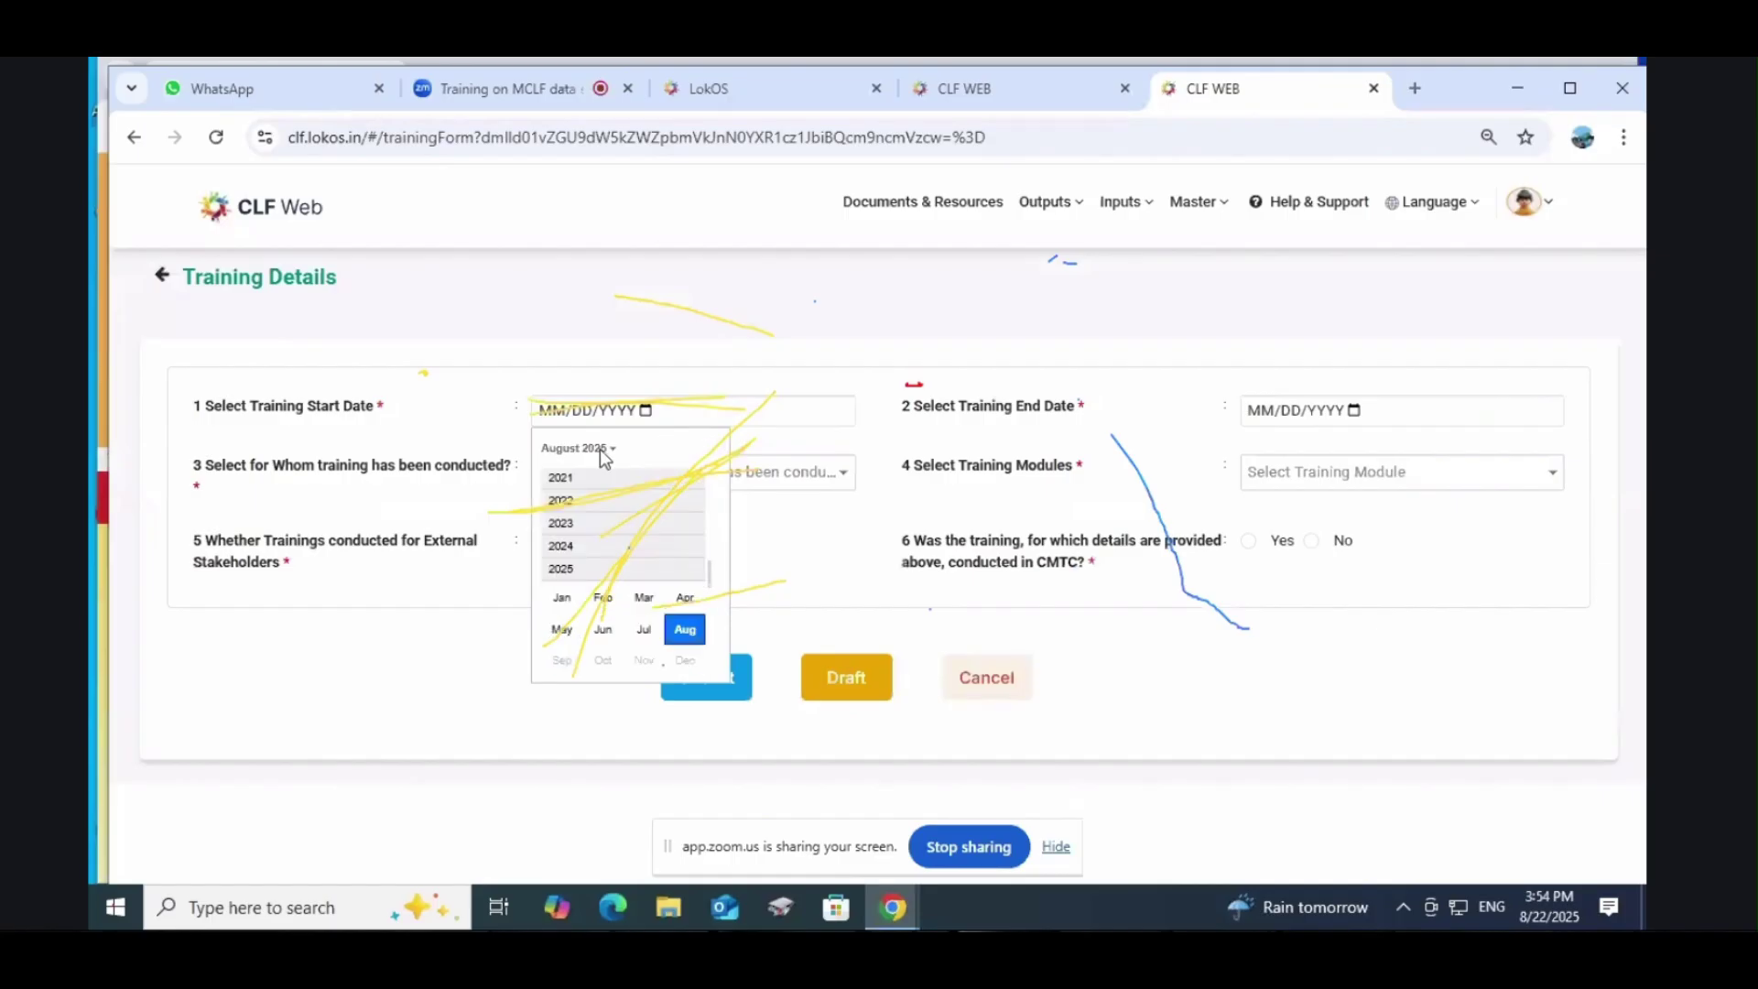
click(562, 547)
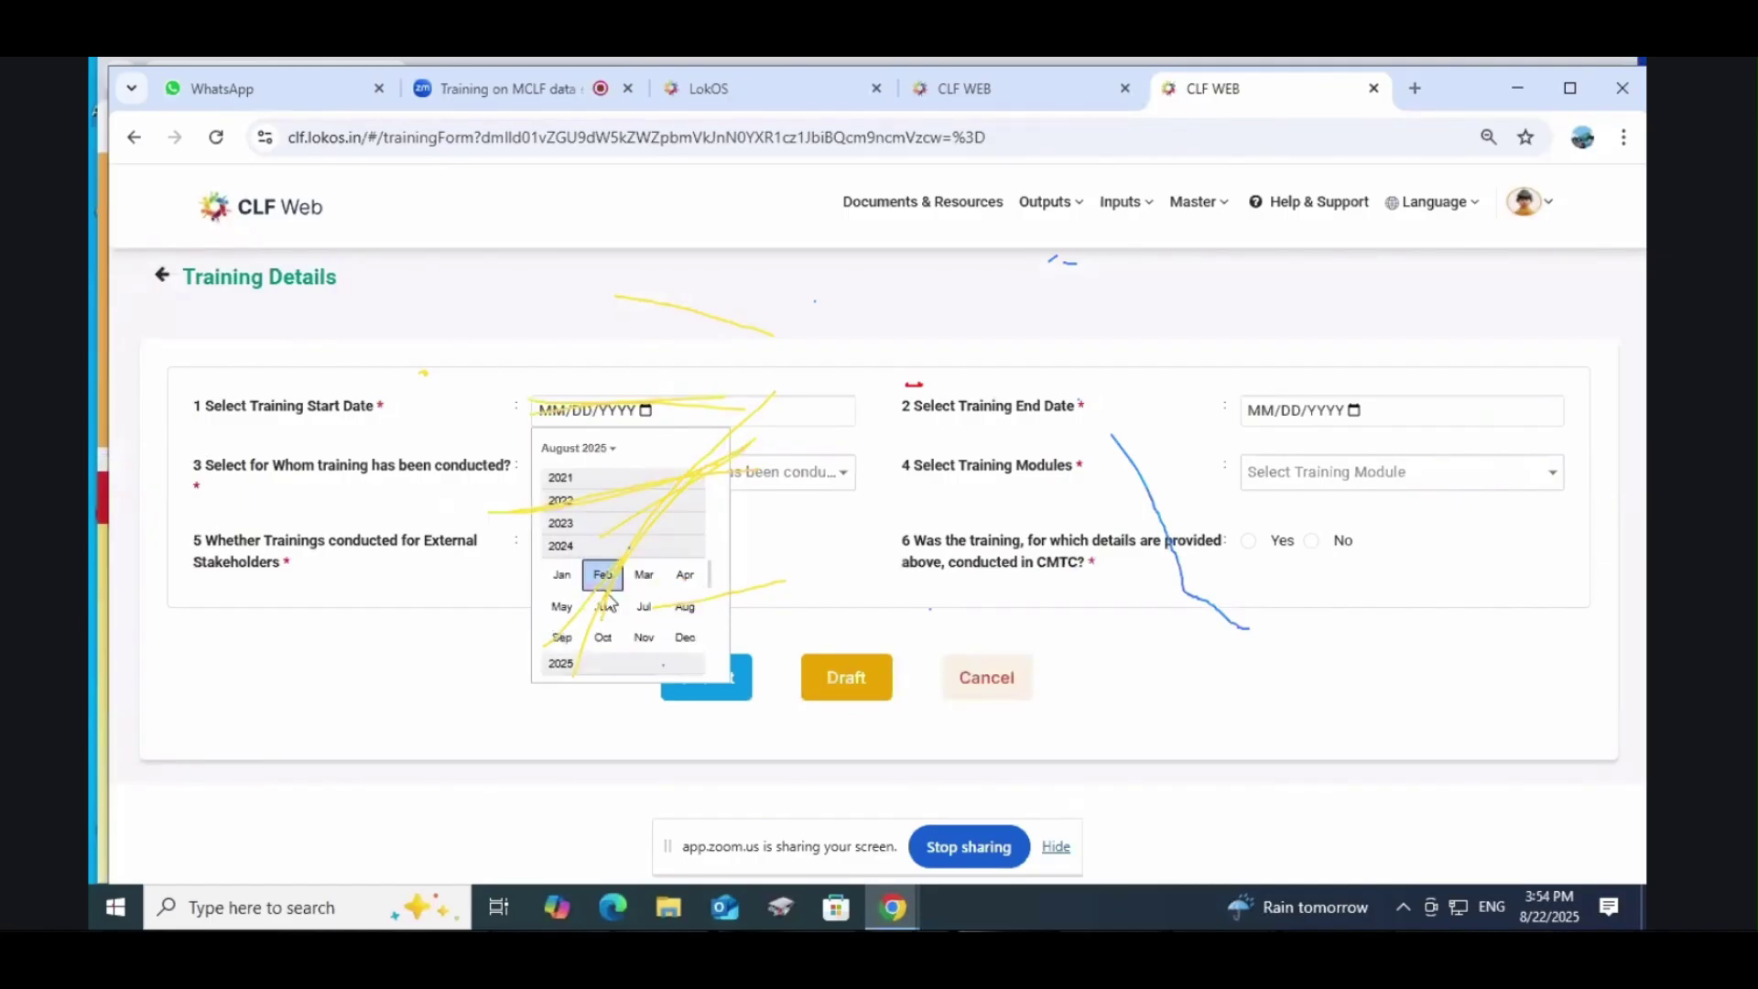
click(681, 581)
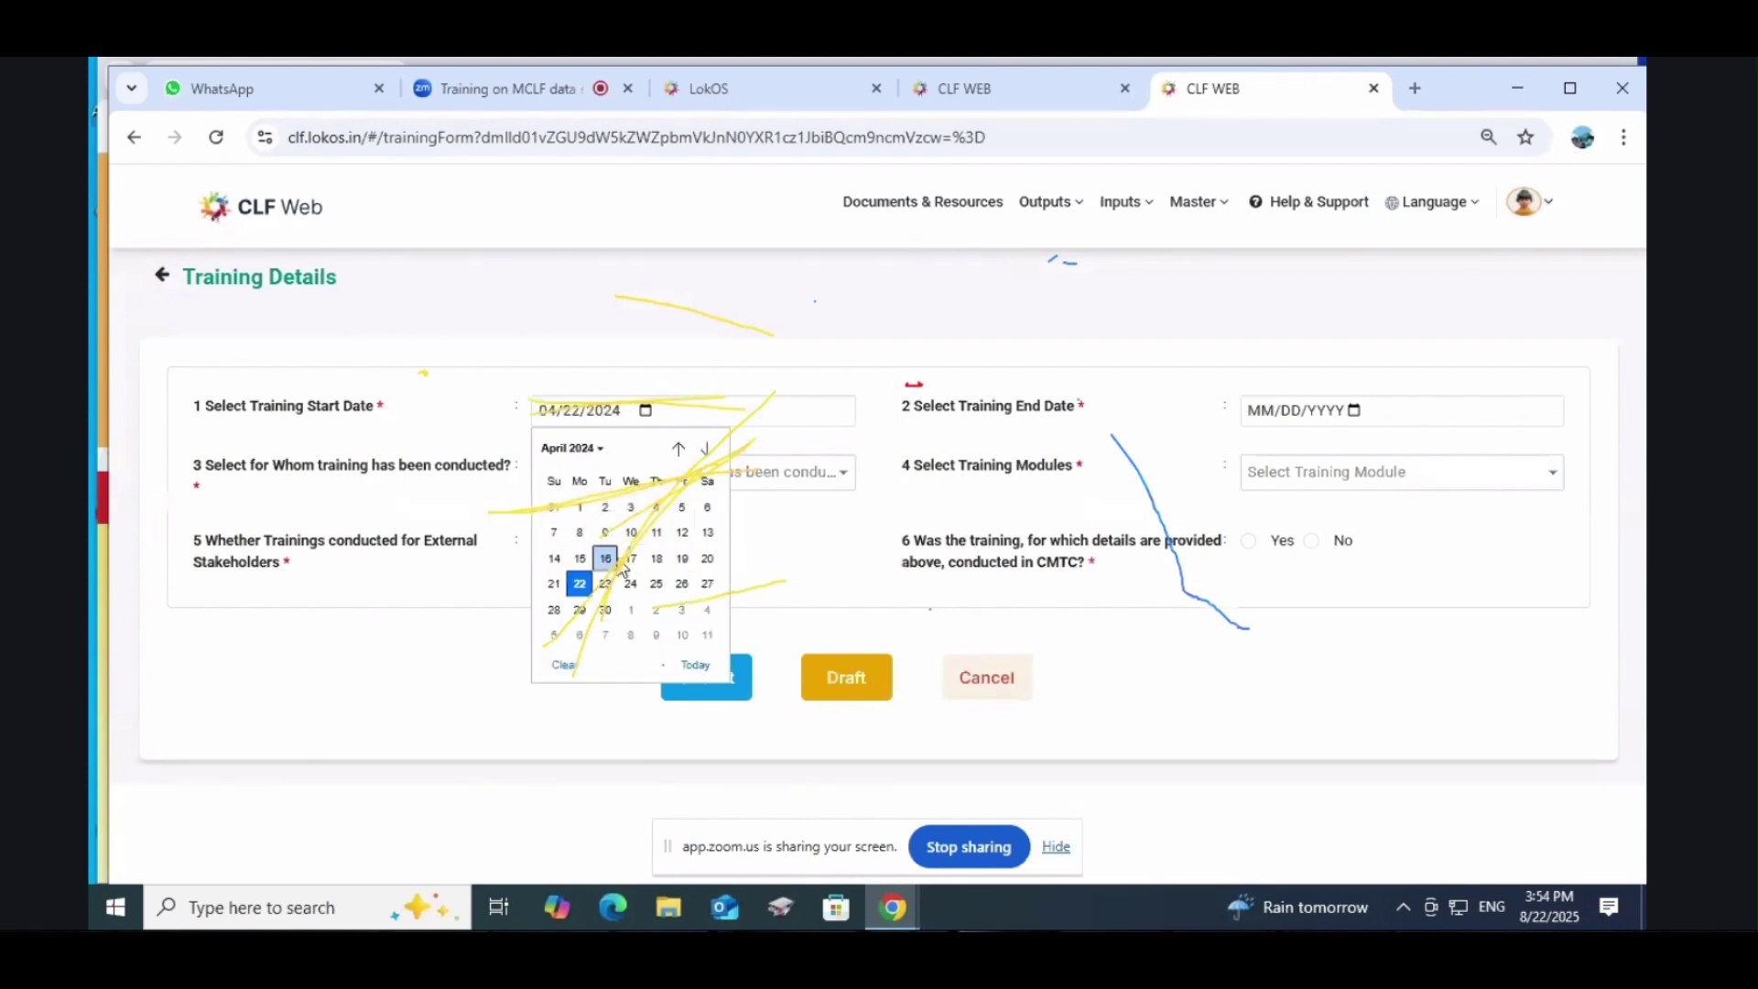
click(617, 564)
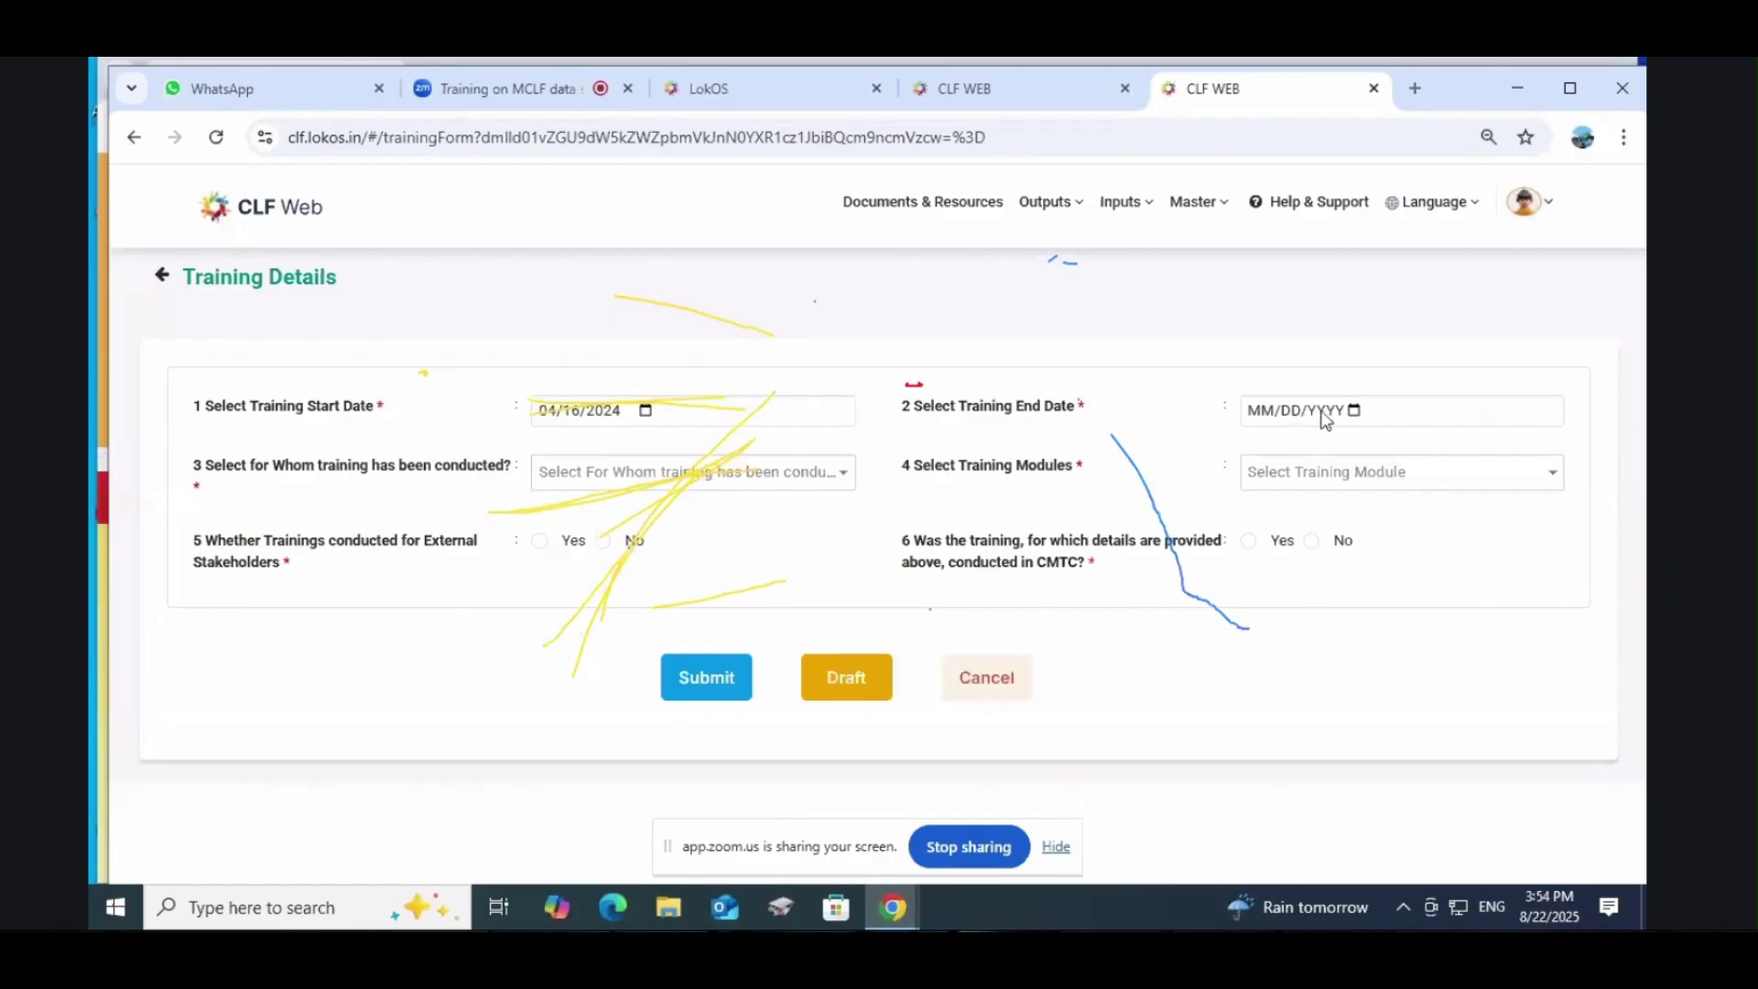
click(1348, 409)
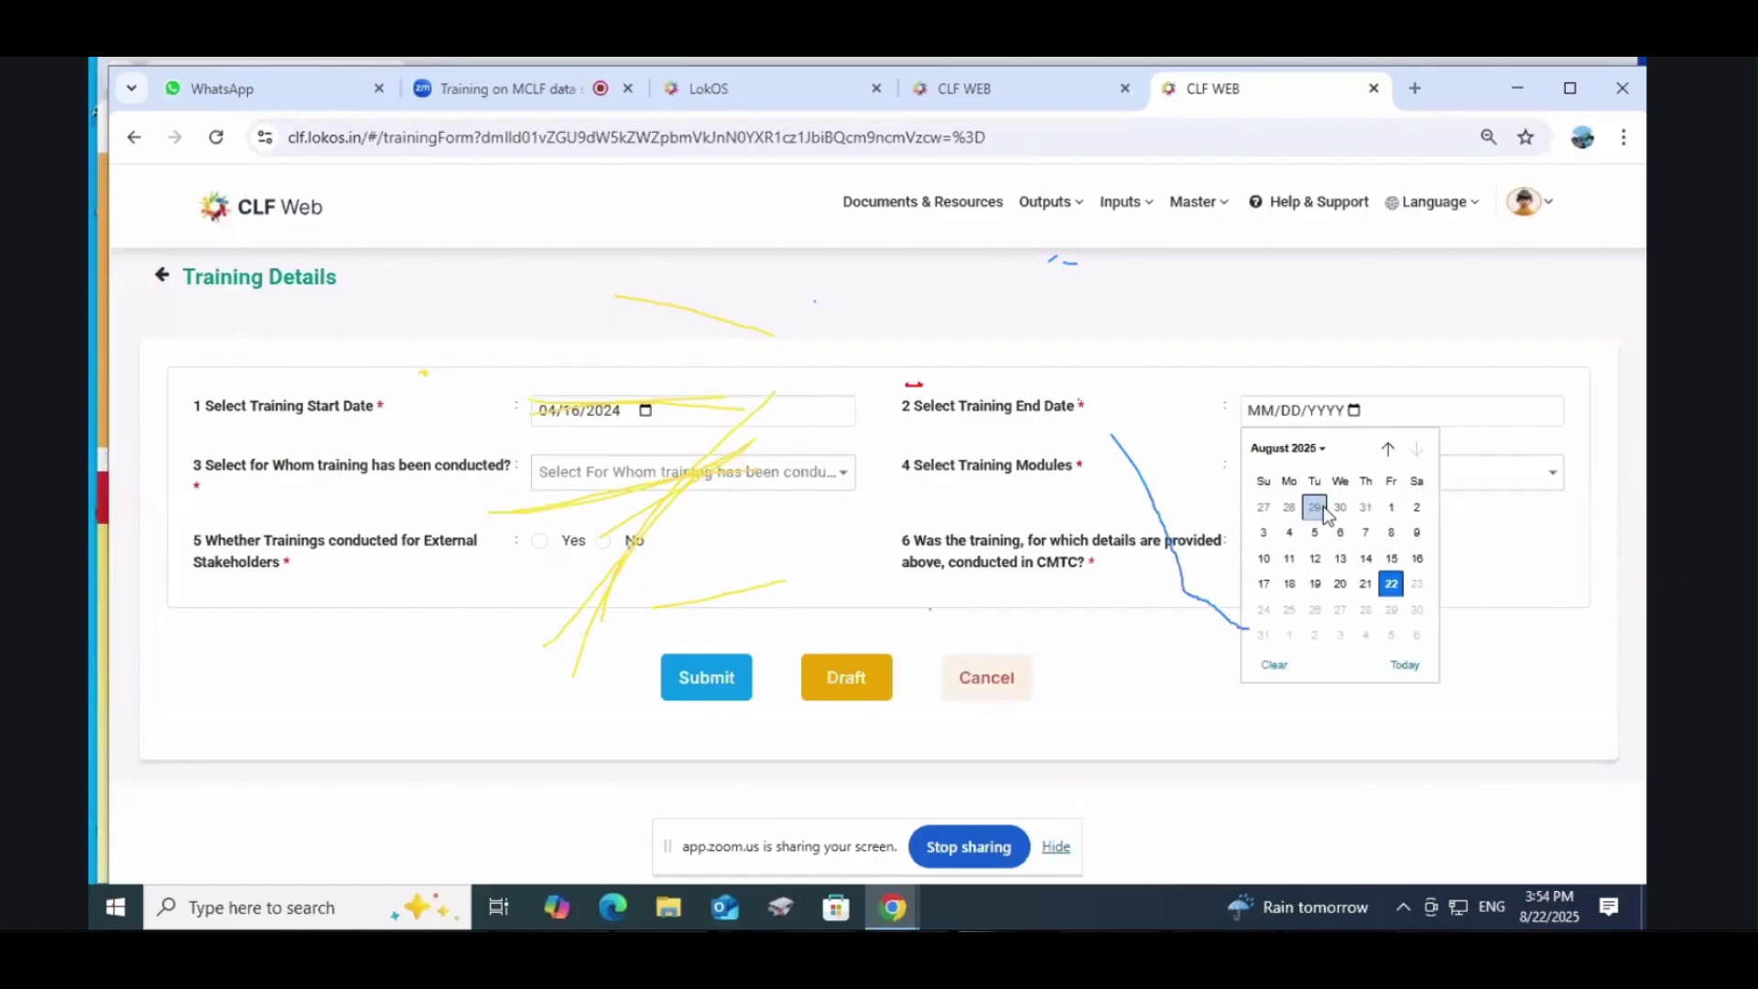
click(636, 491)
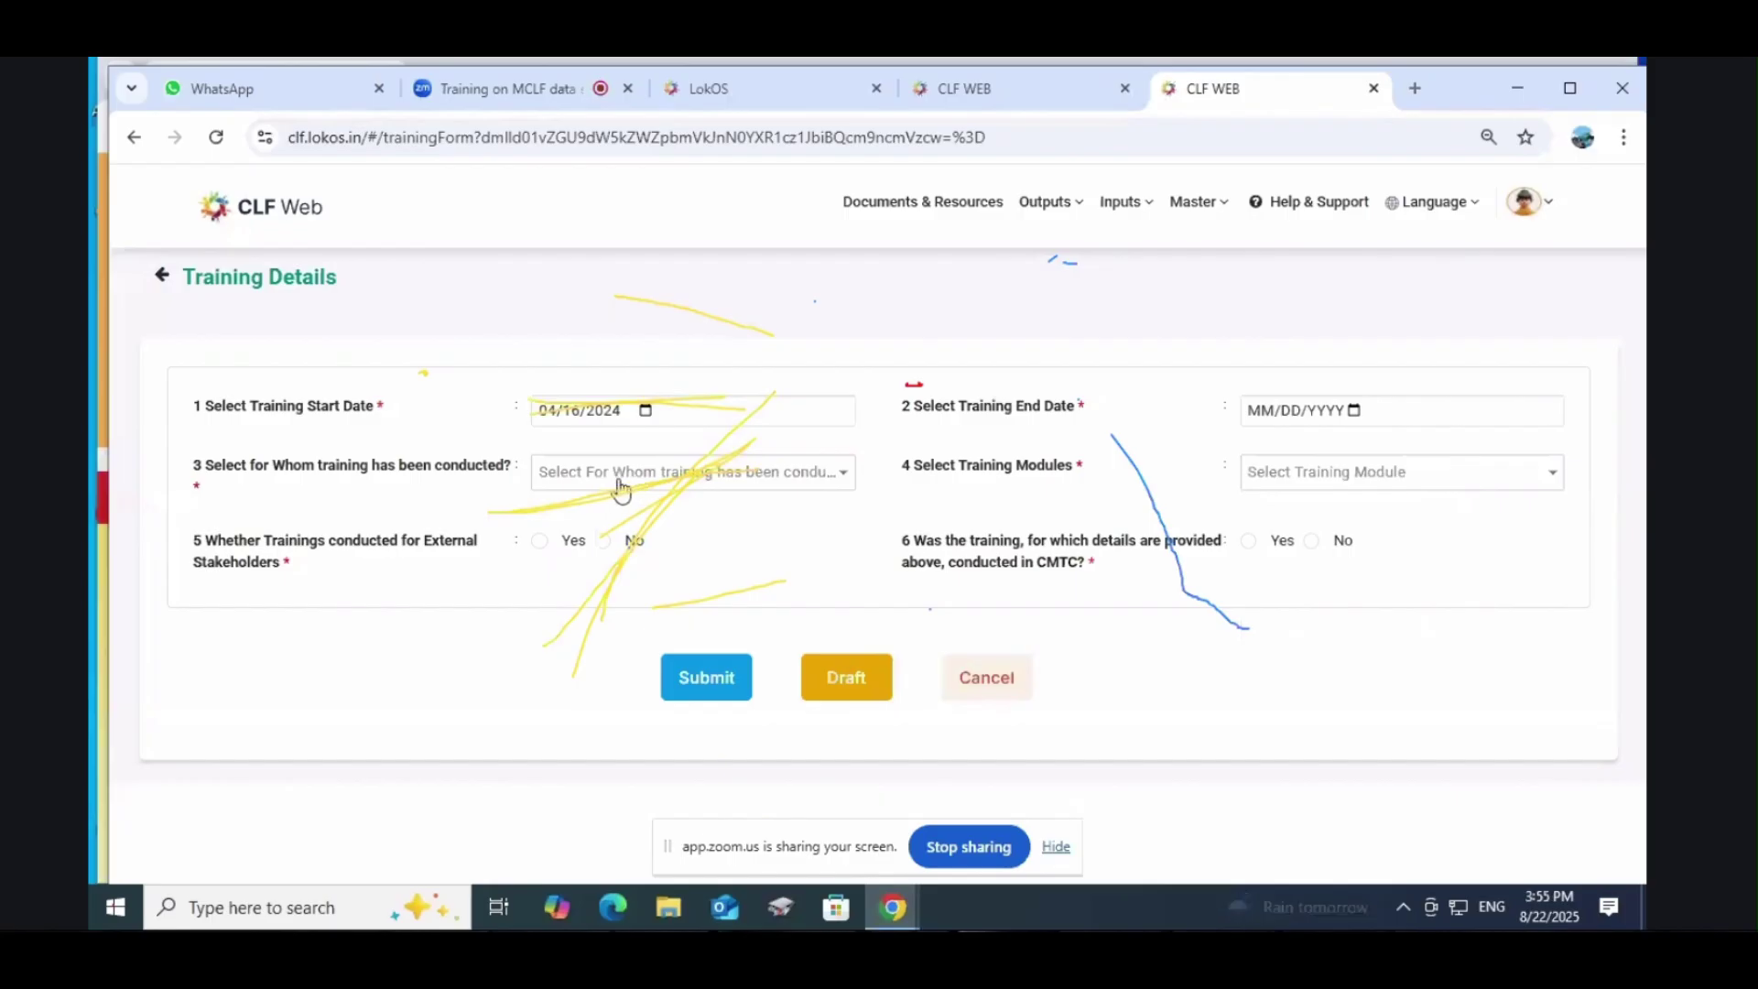
Step: Select CLF EC as the group for whom the training was conducted
click(618, 488)
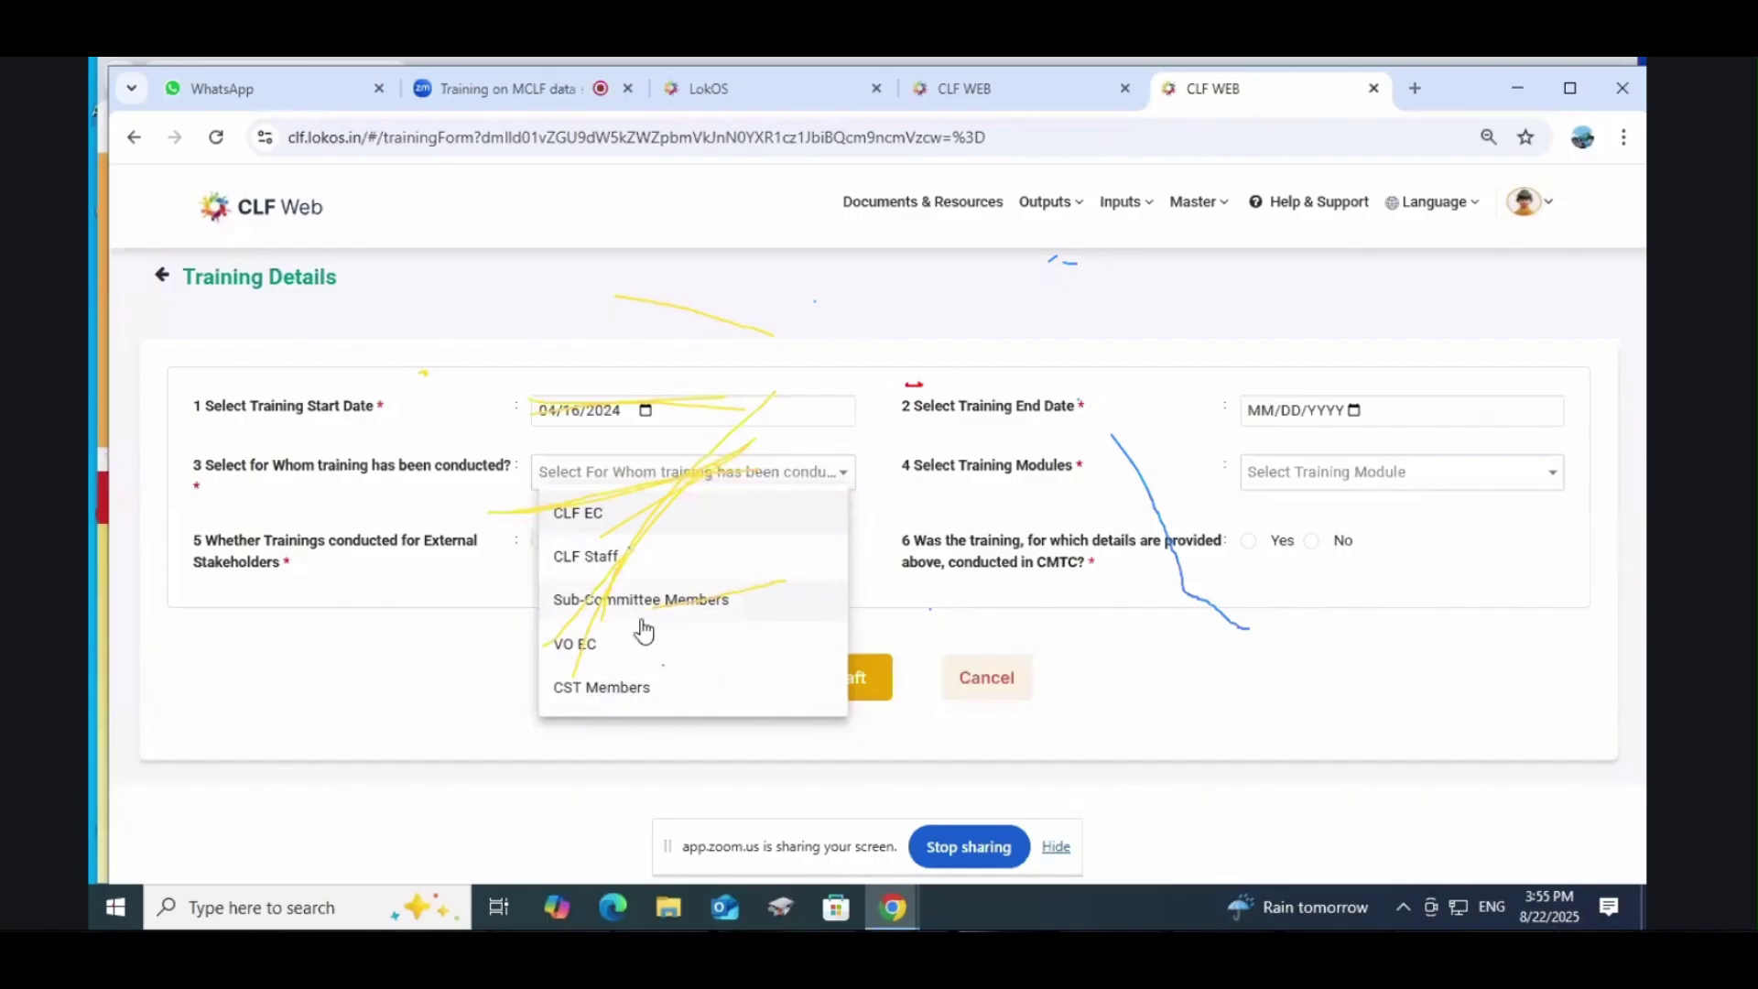
click(623, 518)
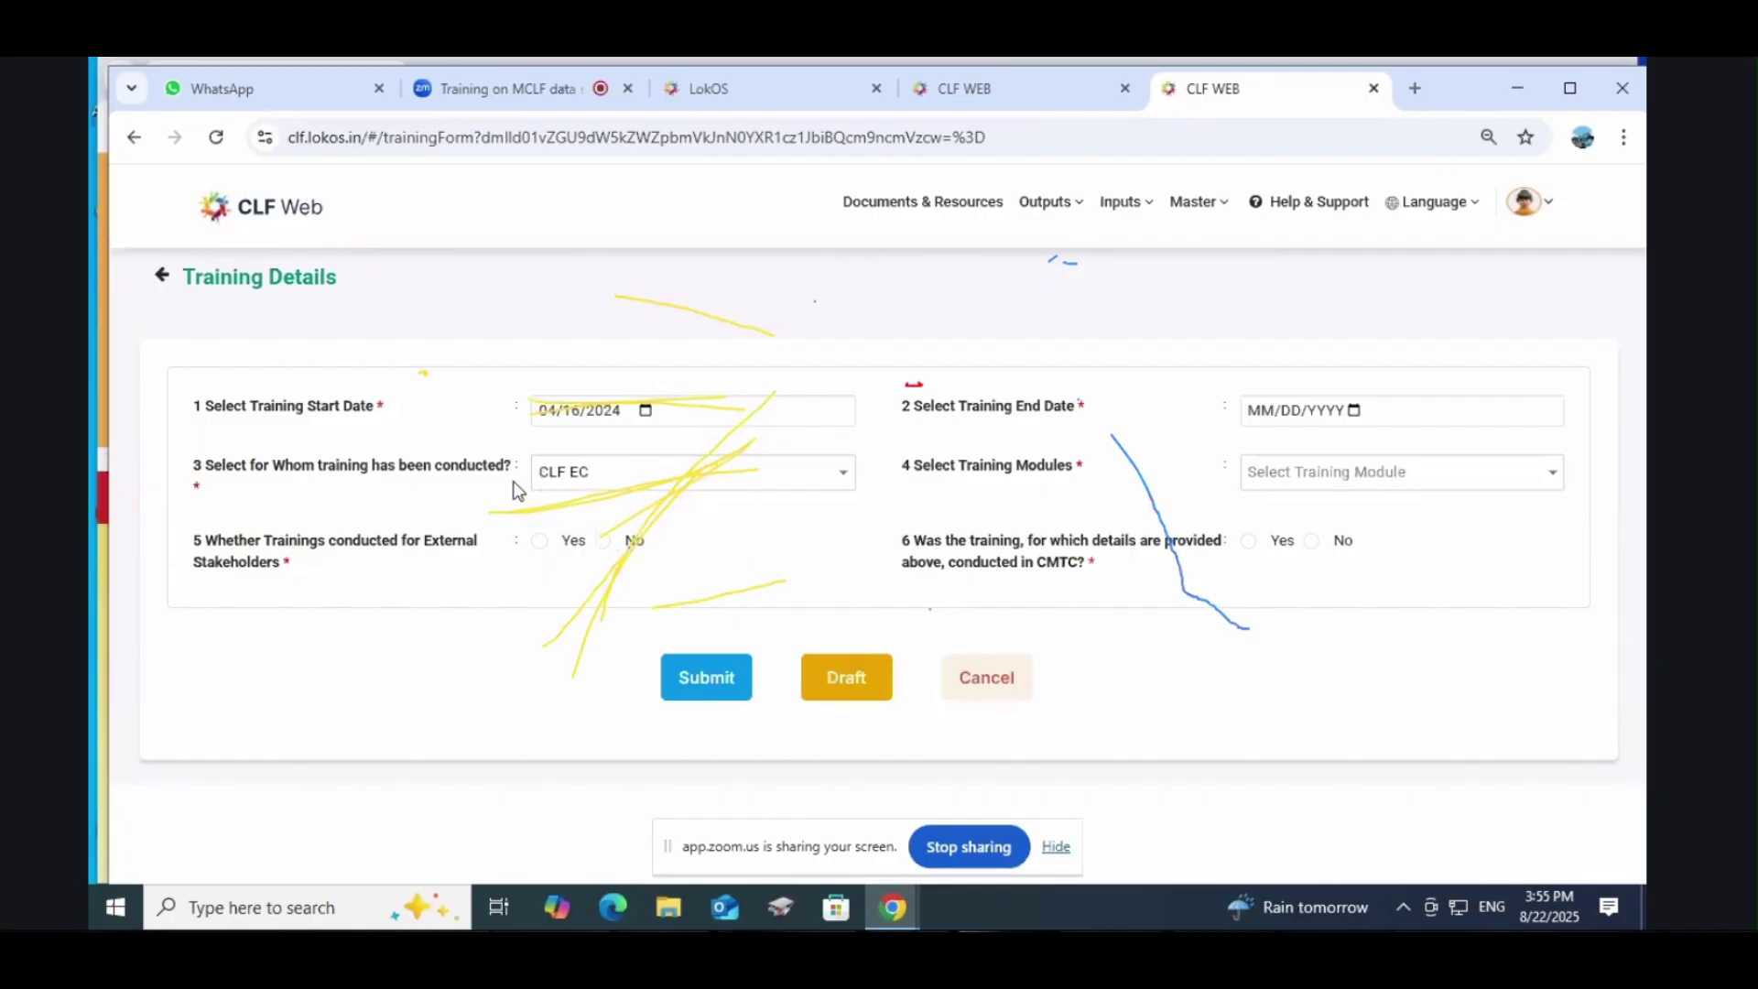
click(621, 495)
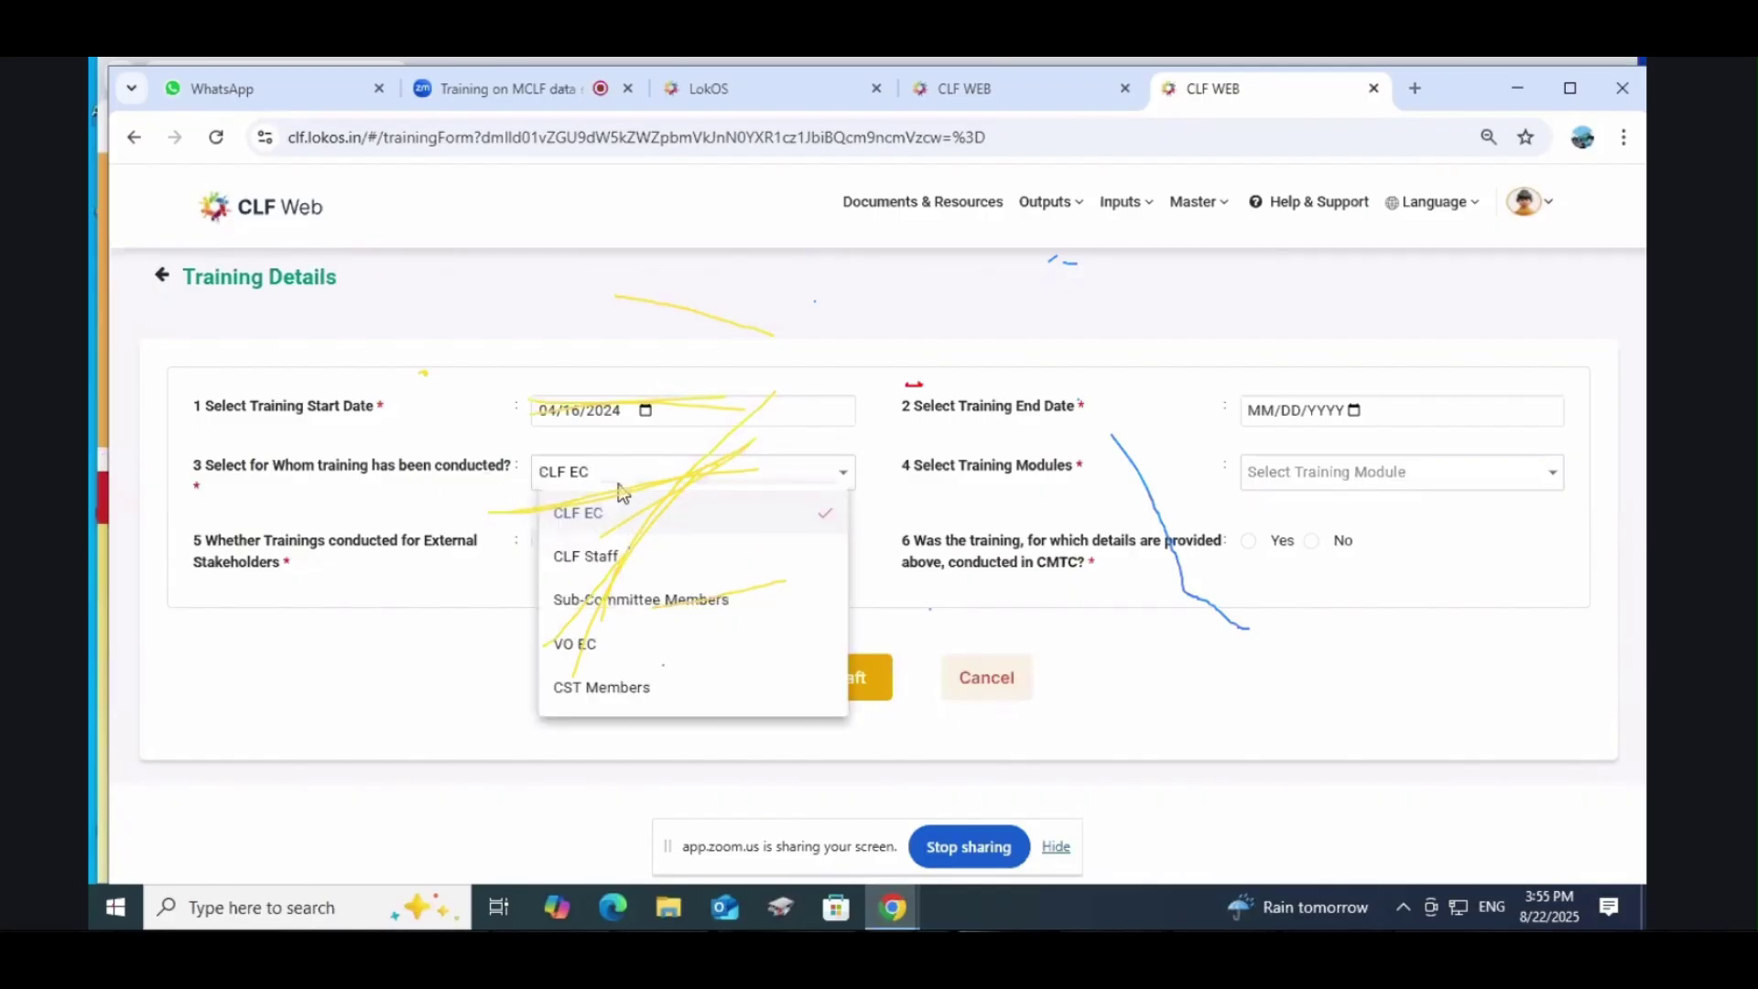
click(621, 493)
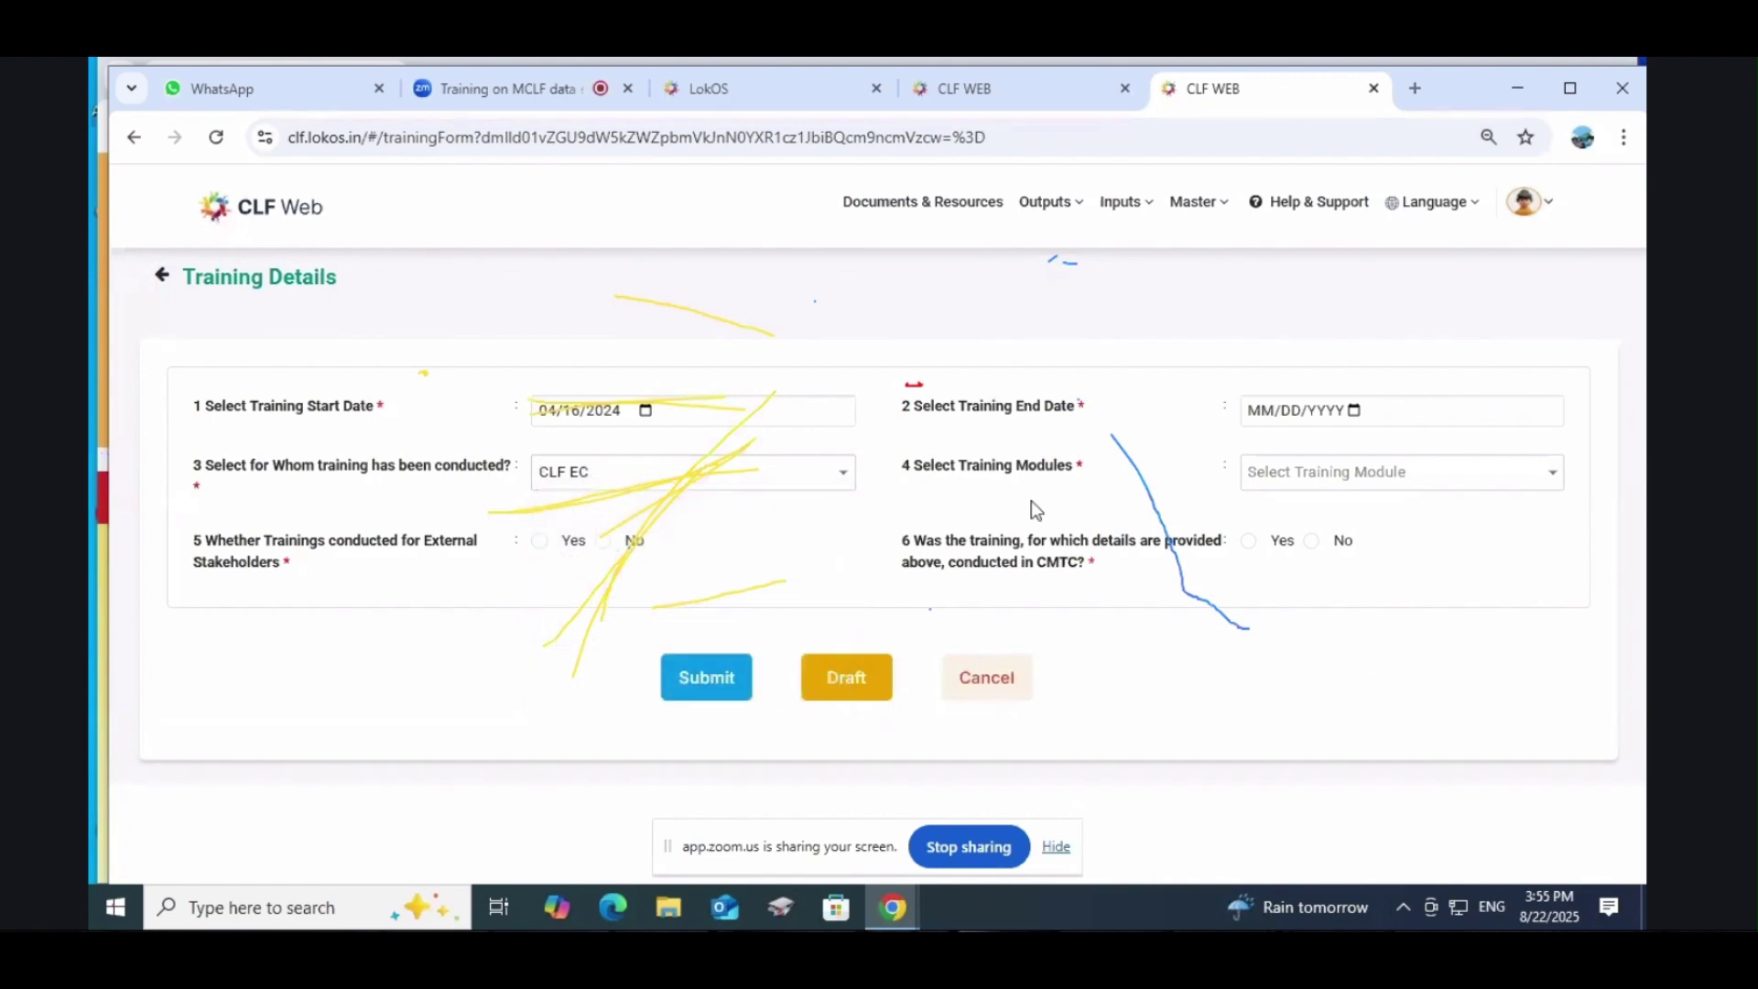
Step: Browse the training modules, then briefly switch the audience to CLF Staff to view staff types
click(1380, 488)
scroll(1363, 597, down, 5)
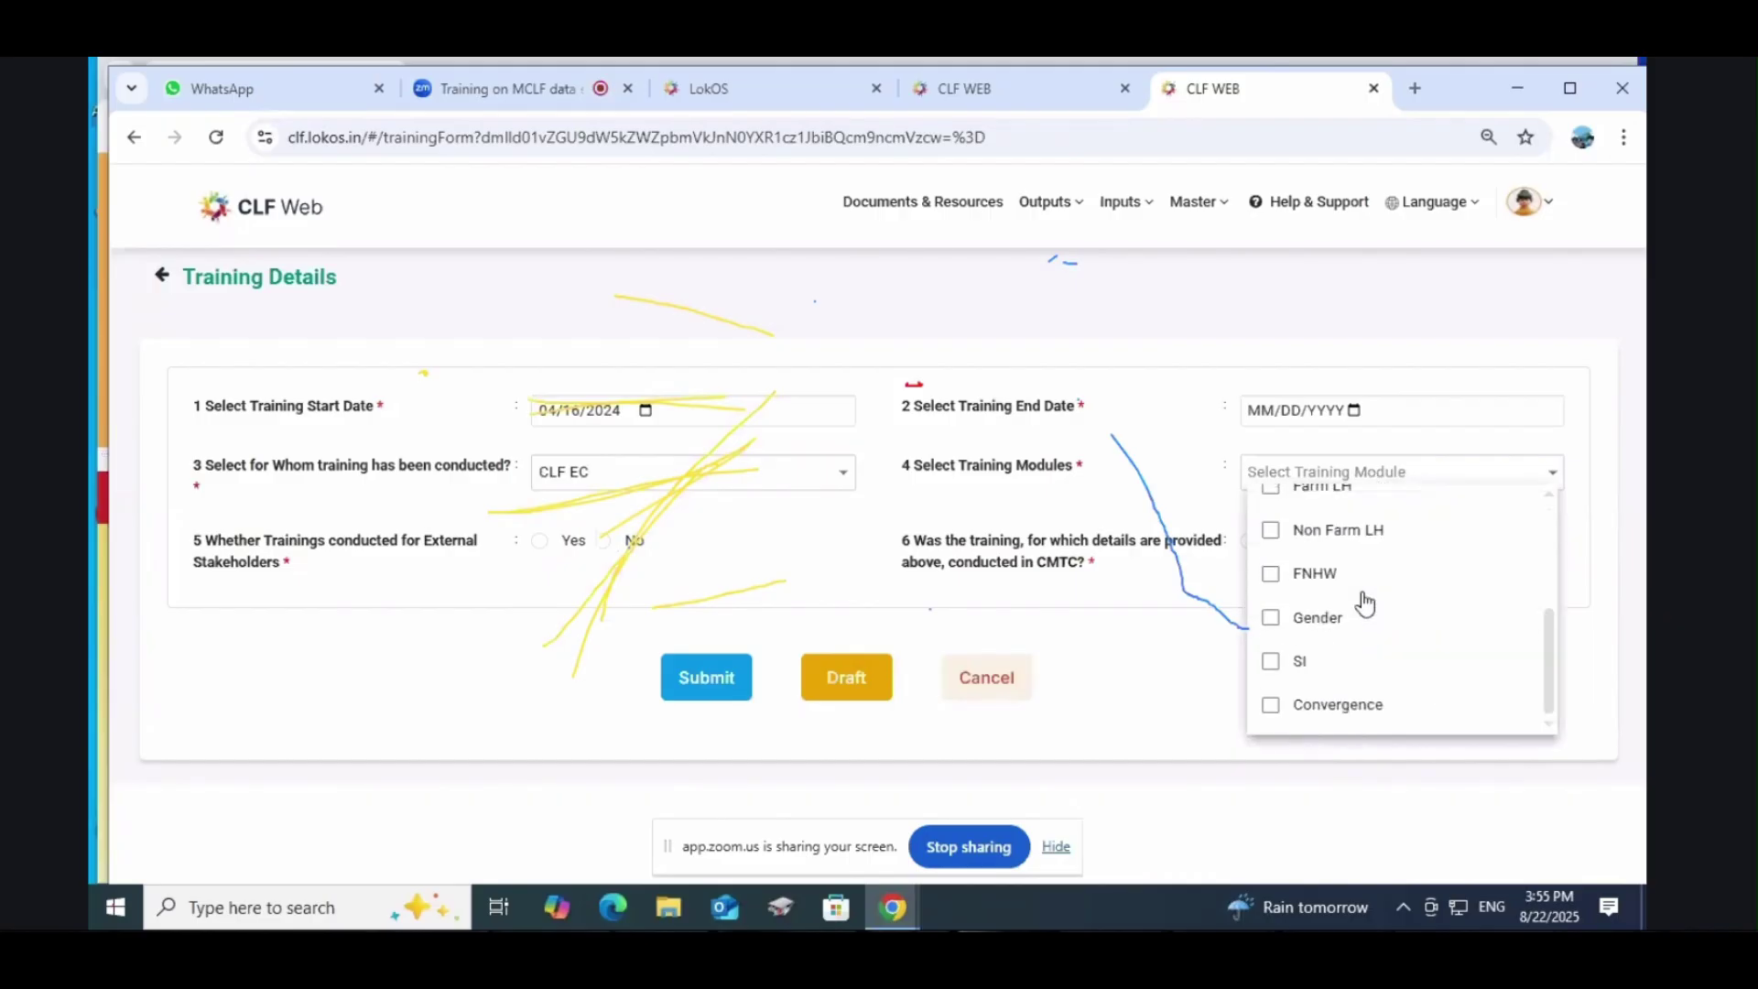
scroll(1365, 604, up, 5)
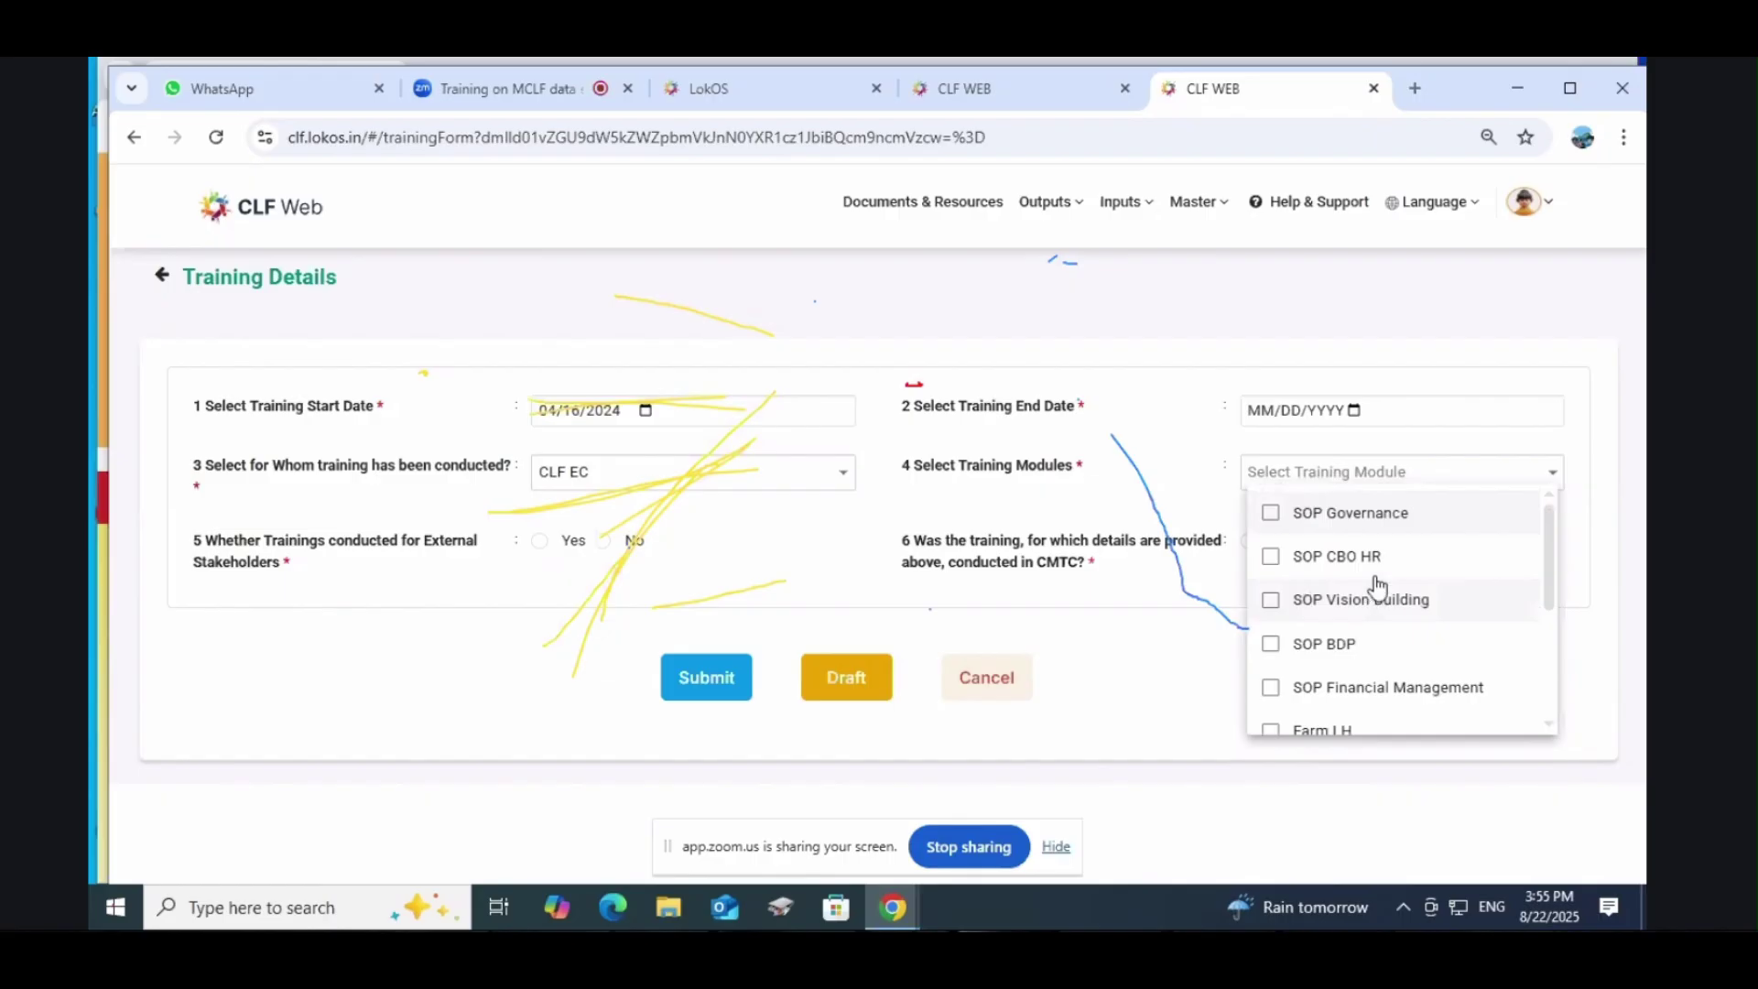
scroll(1380, 630, down, 3)
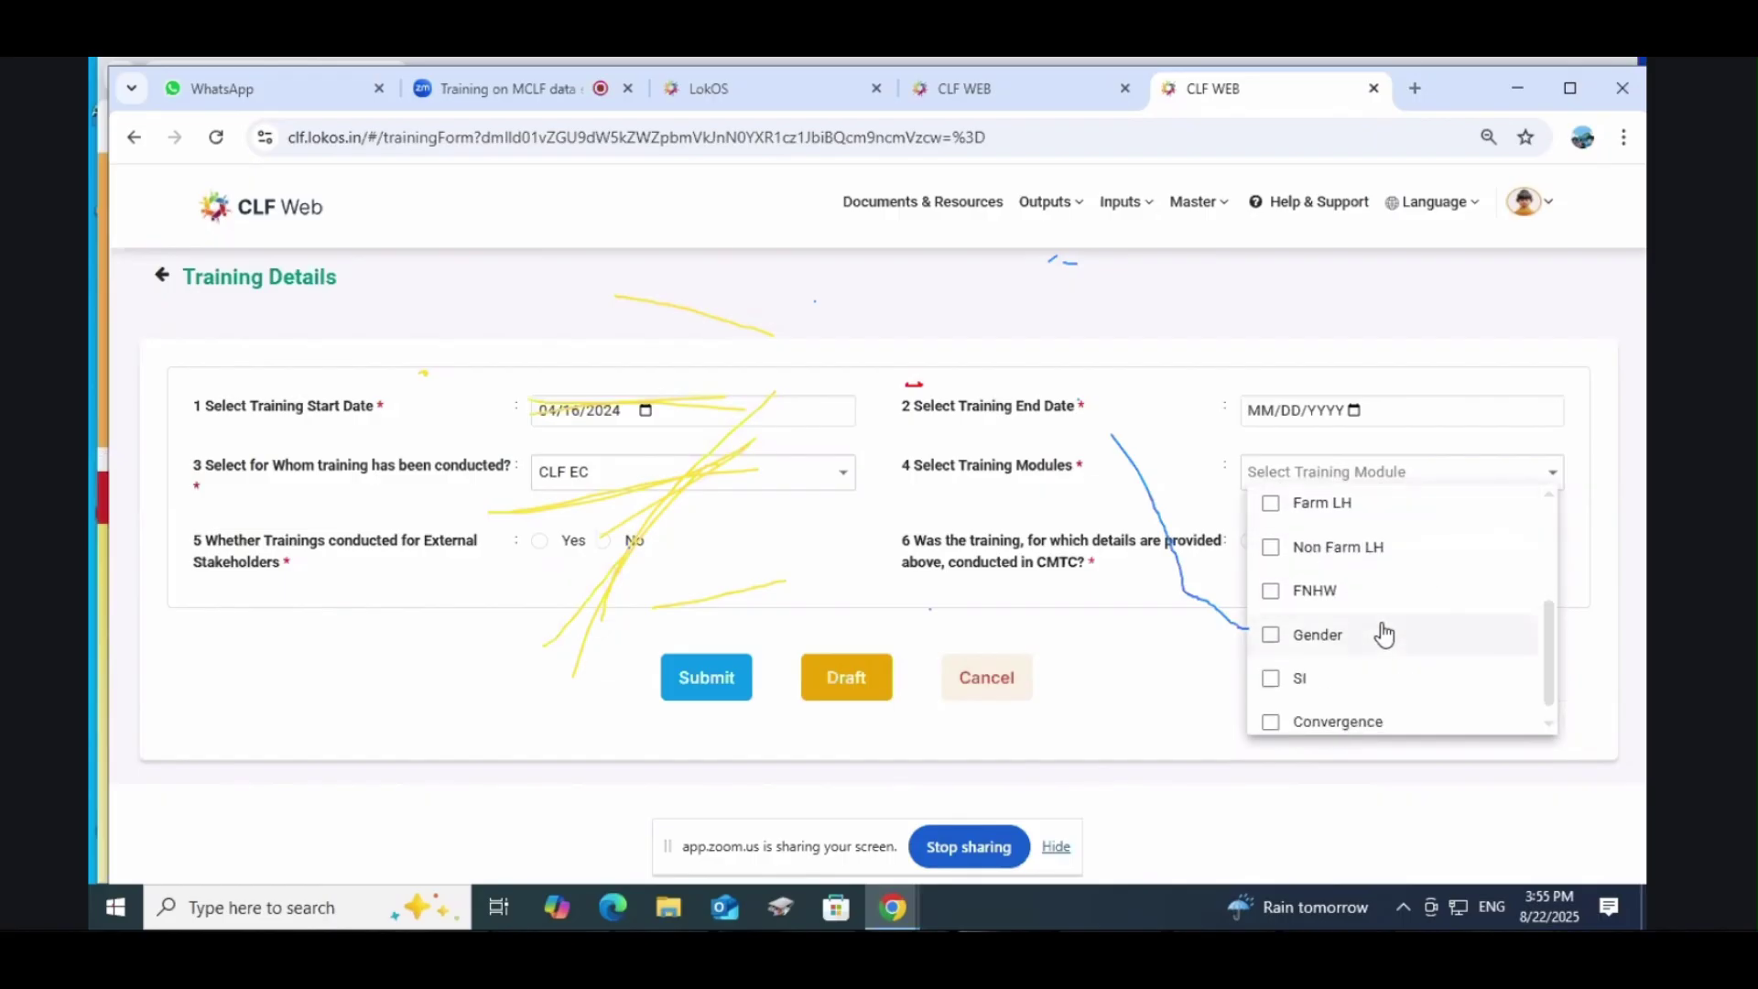
scroll(1383, 632, up, 3)
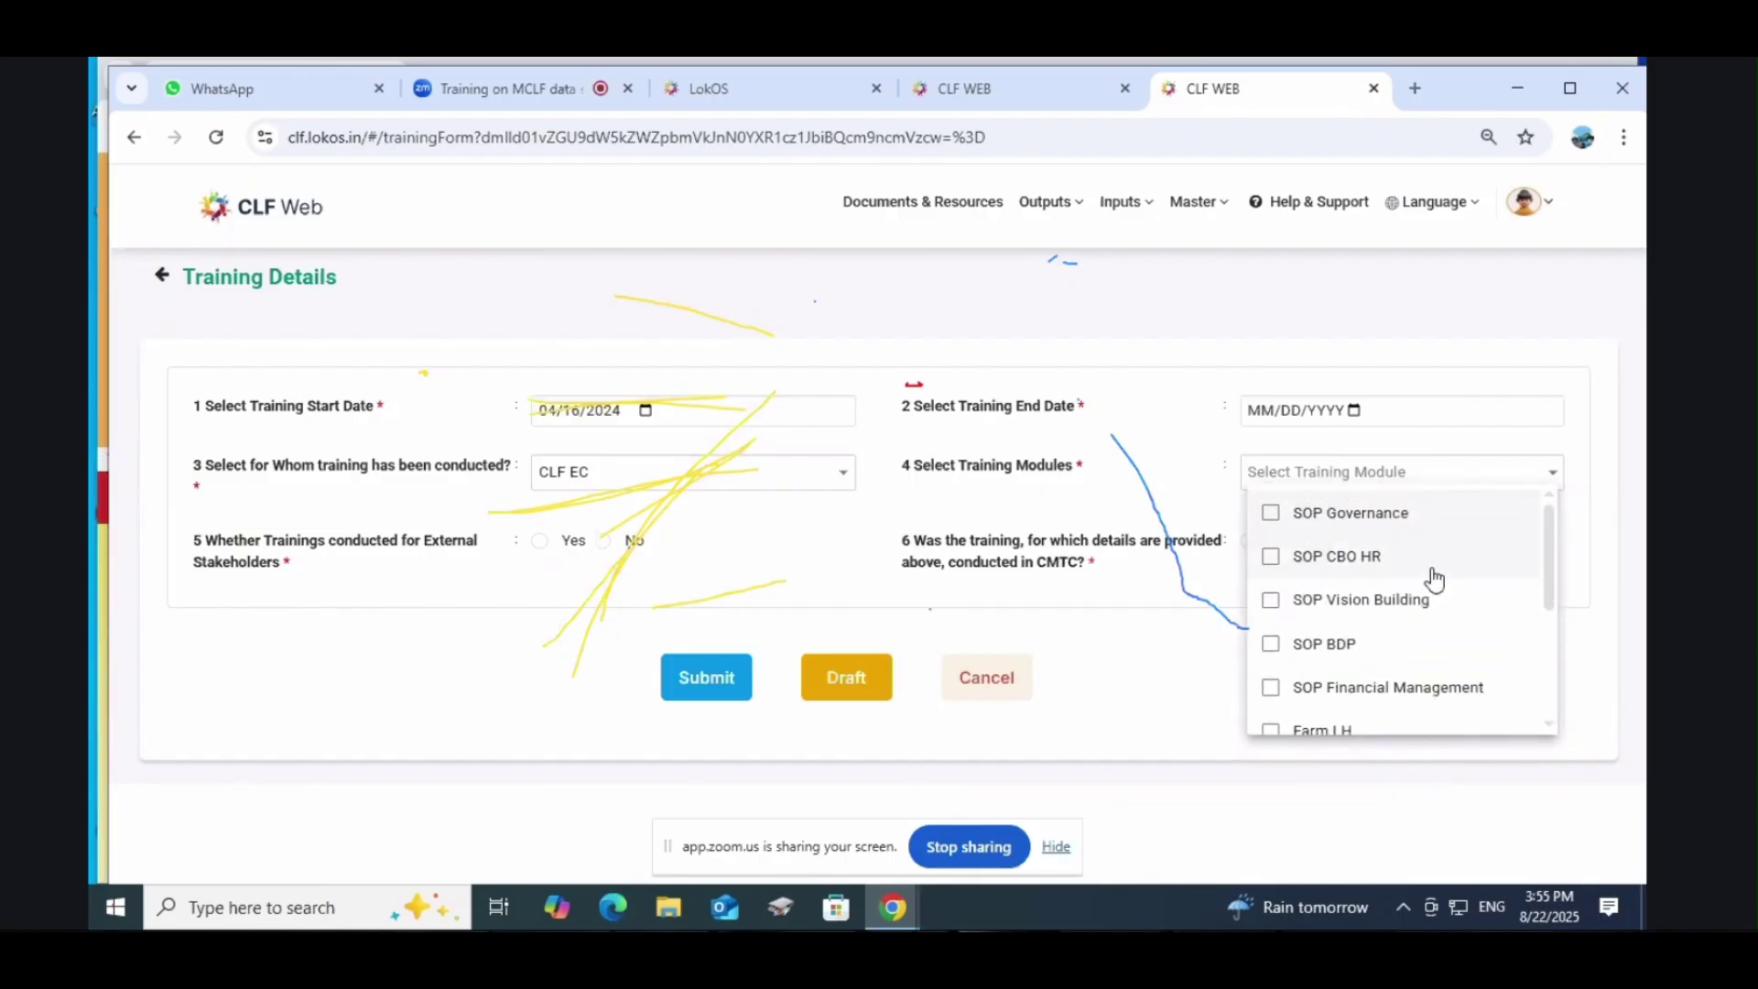
scroll(1431, 581, down, 3)
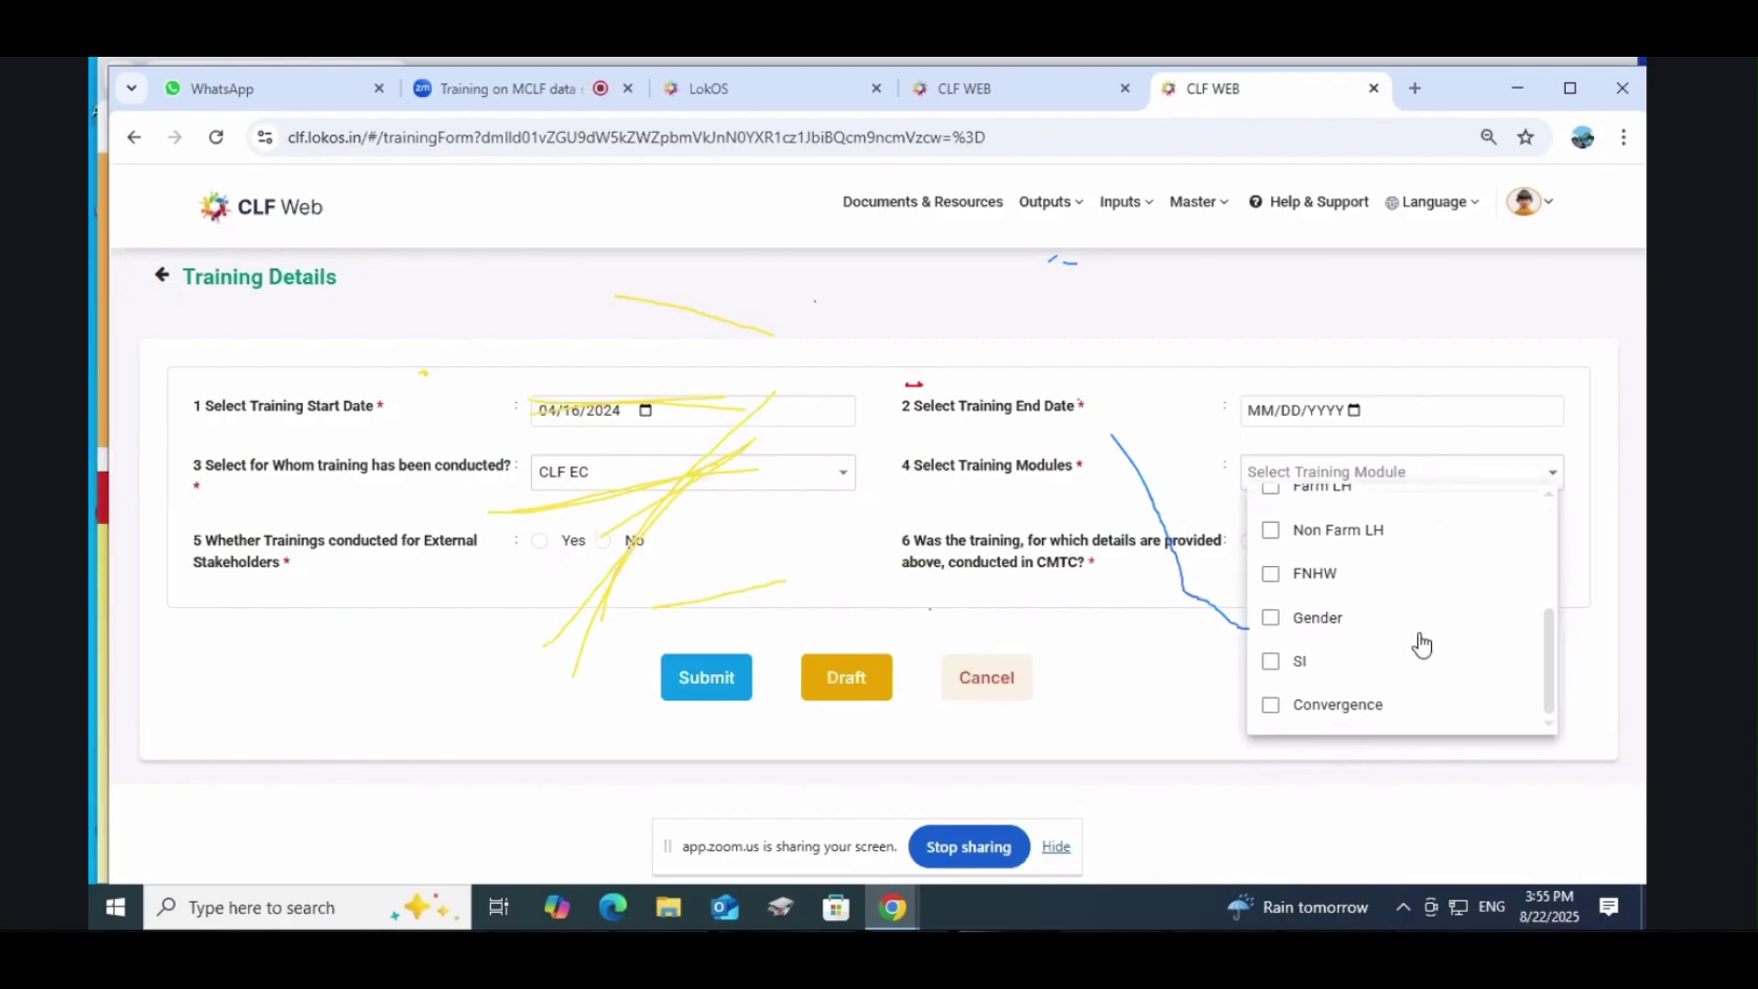
scroll(1415, 646, up, 3)
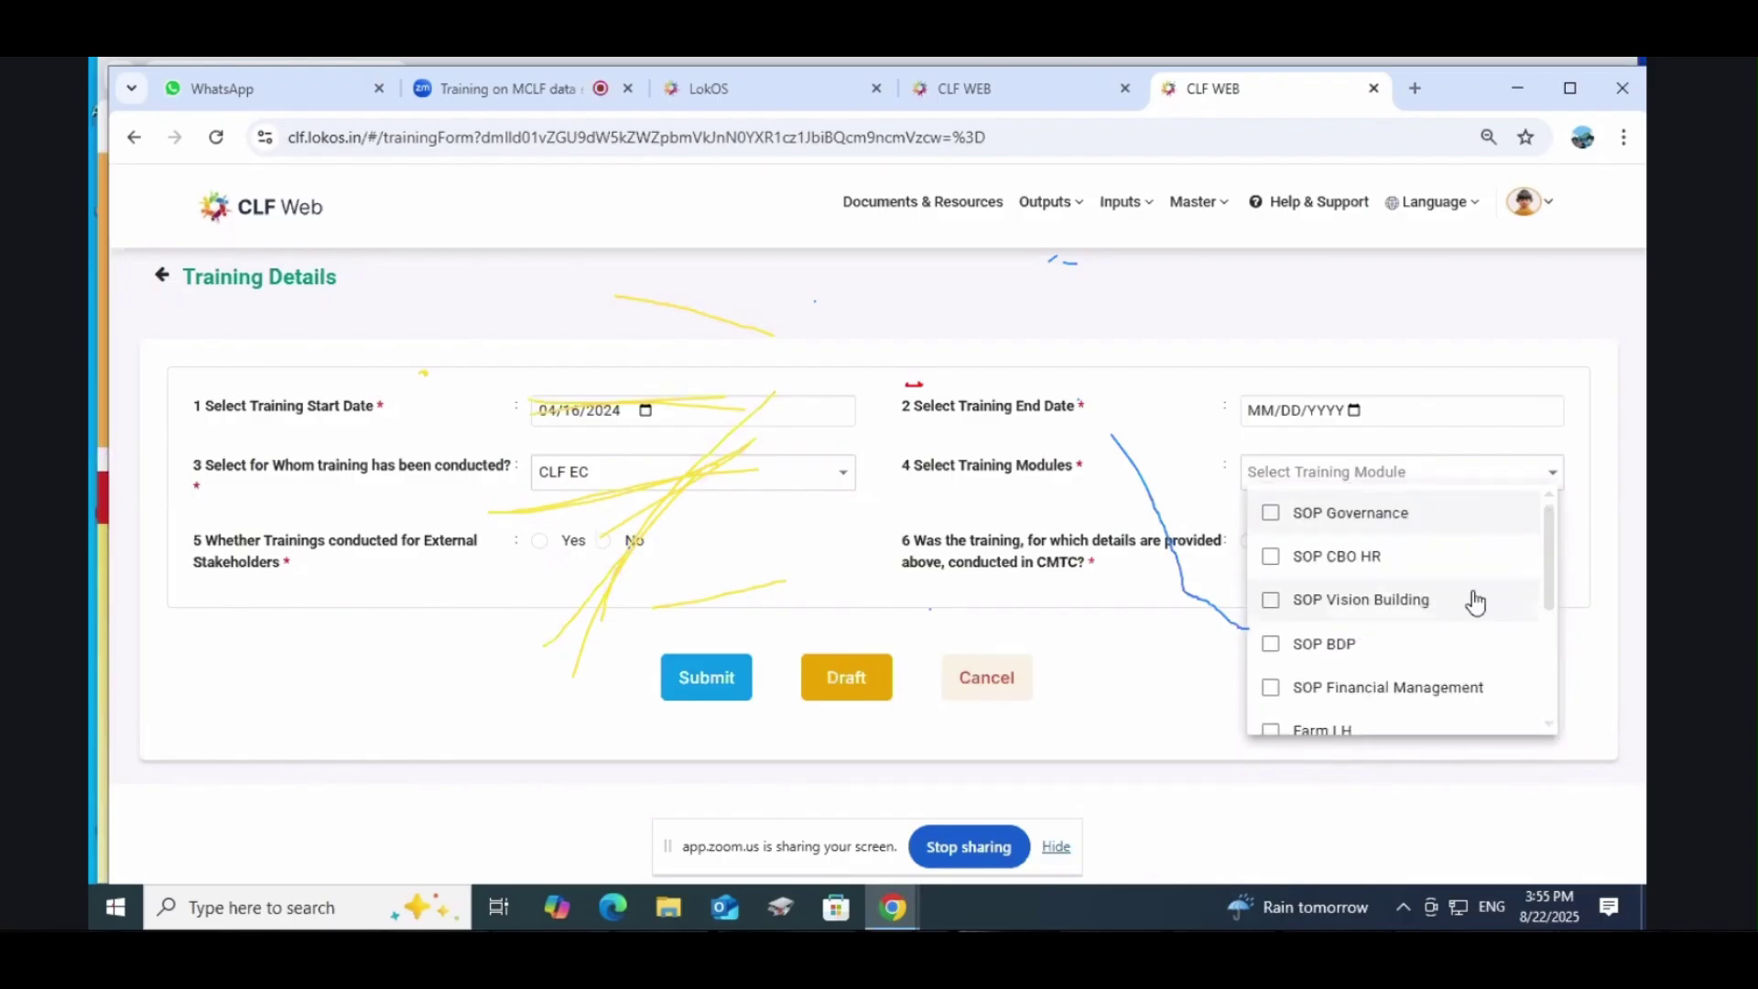
click(682, 481)
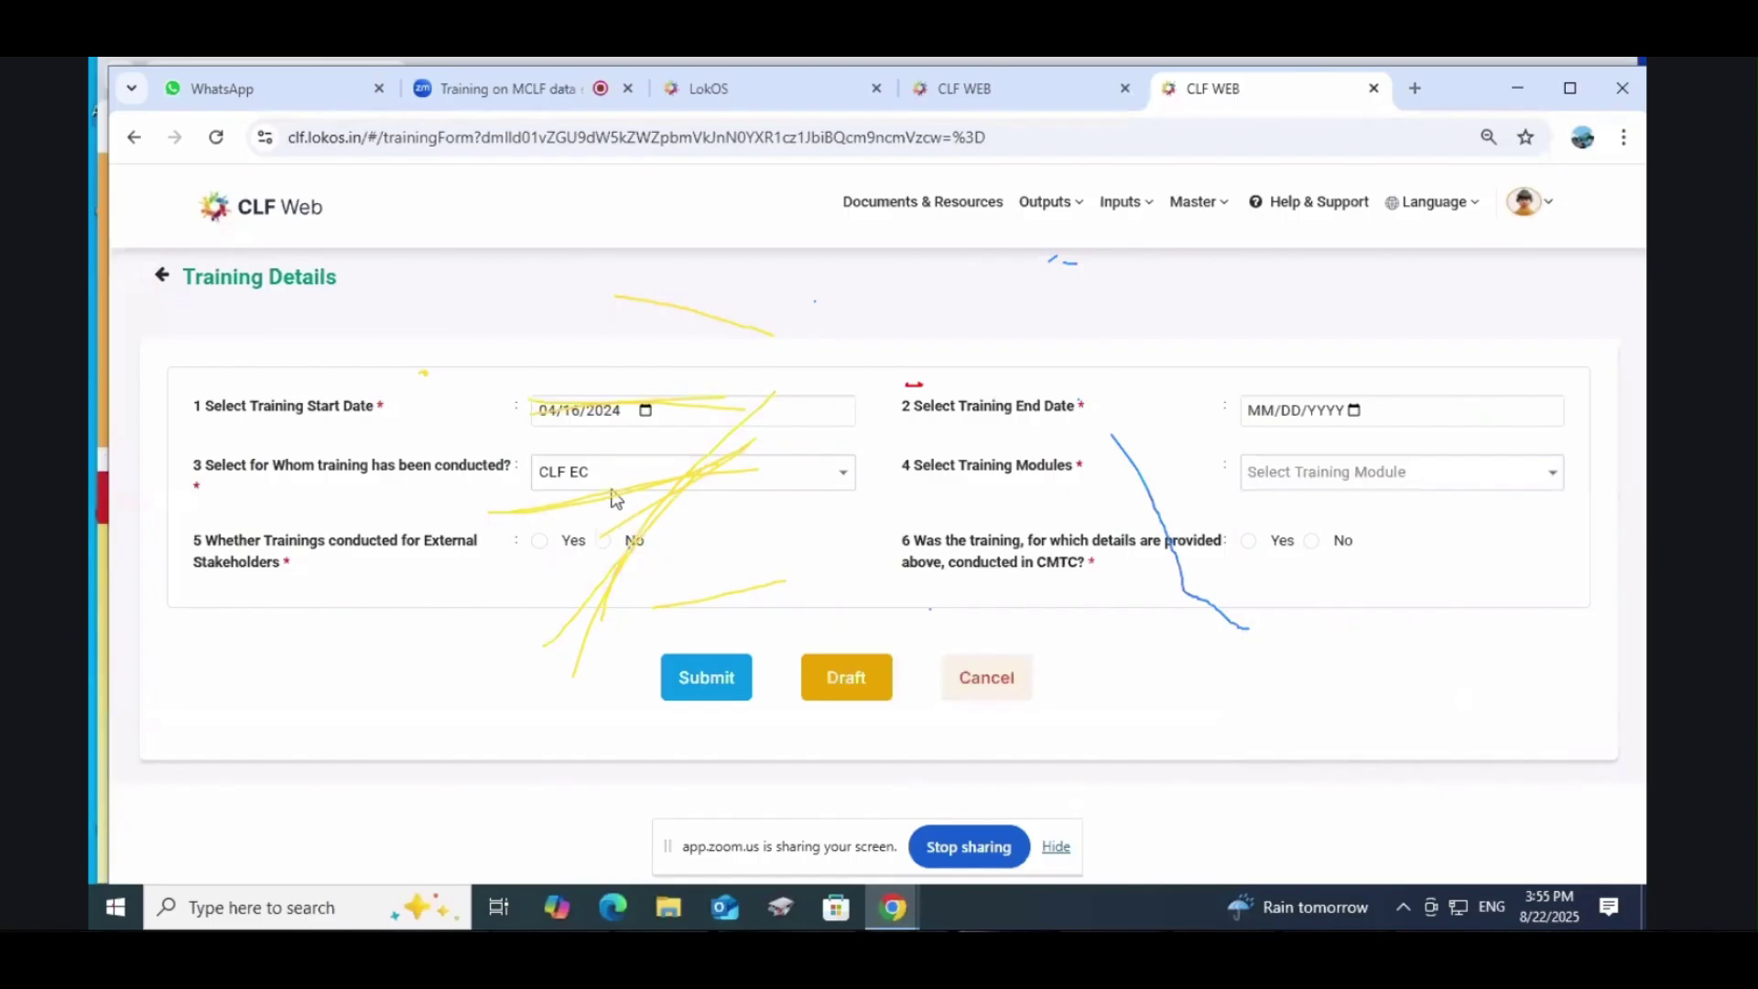
click(631, 478)
click(591, 566)
click(1374, 487)
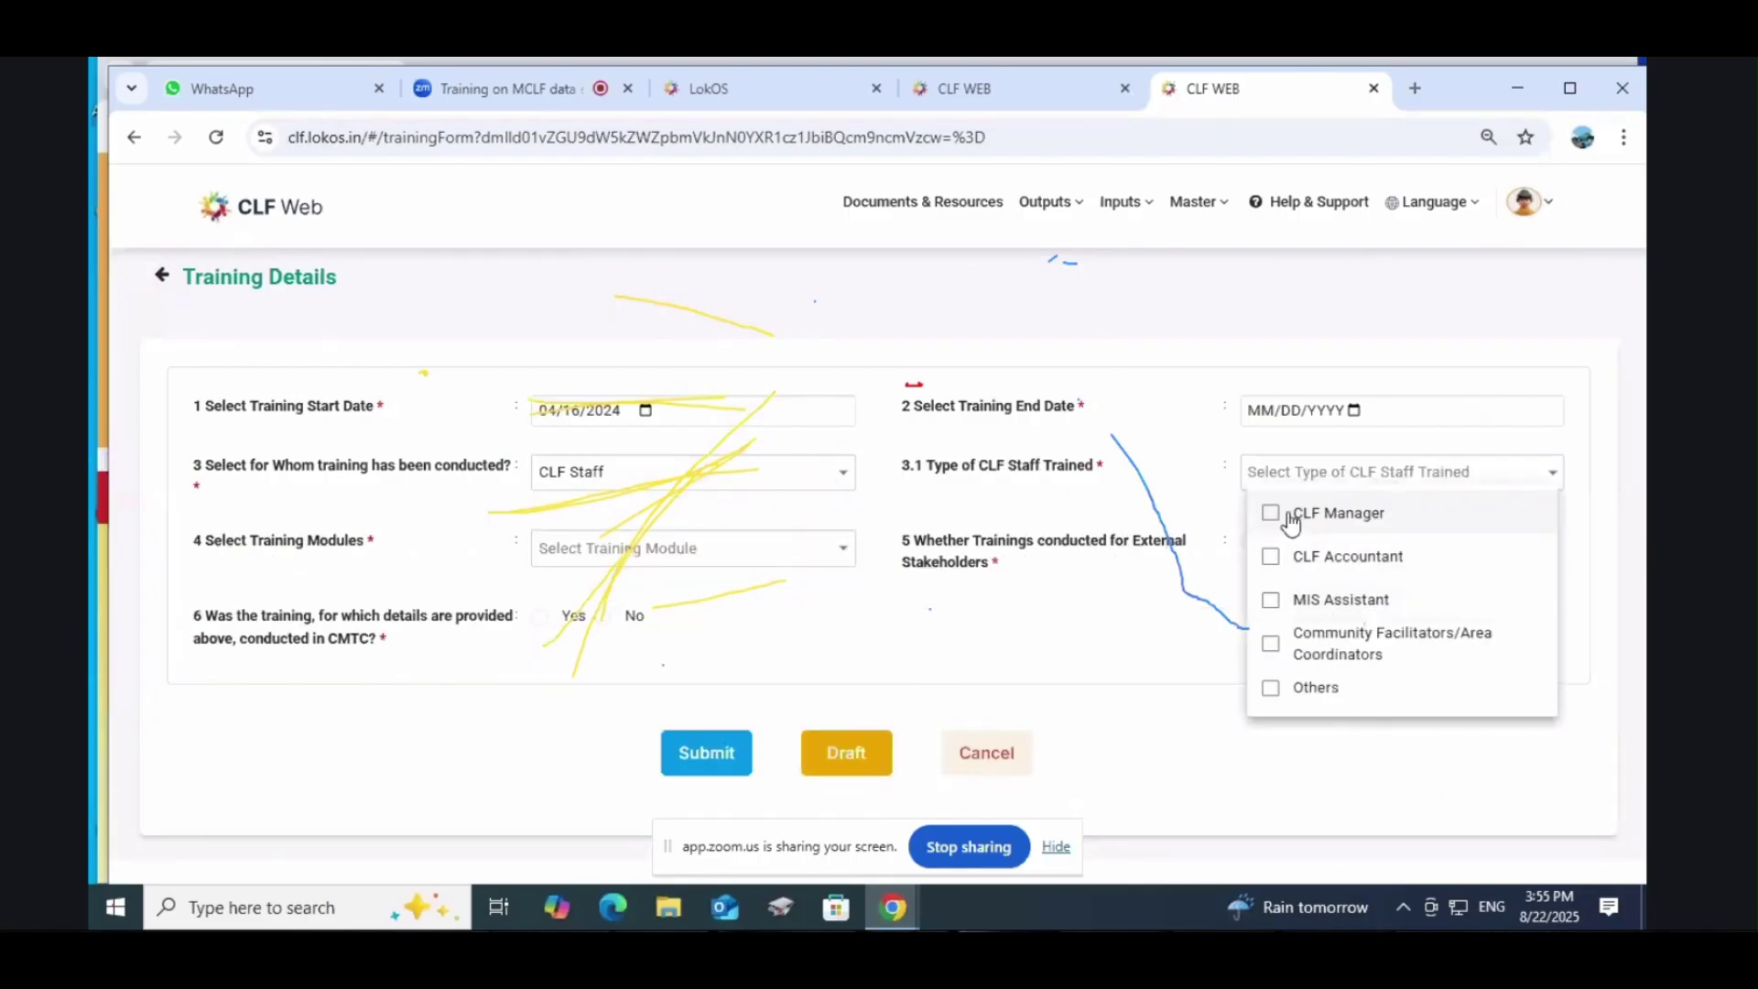
click(729, 471)
Step: Switch the audience back to CLF EC and tick SOP CBO HR as the training module
click(718, 476)
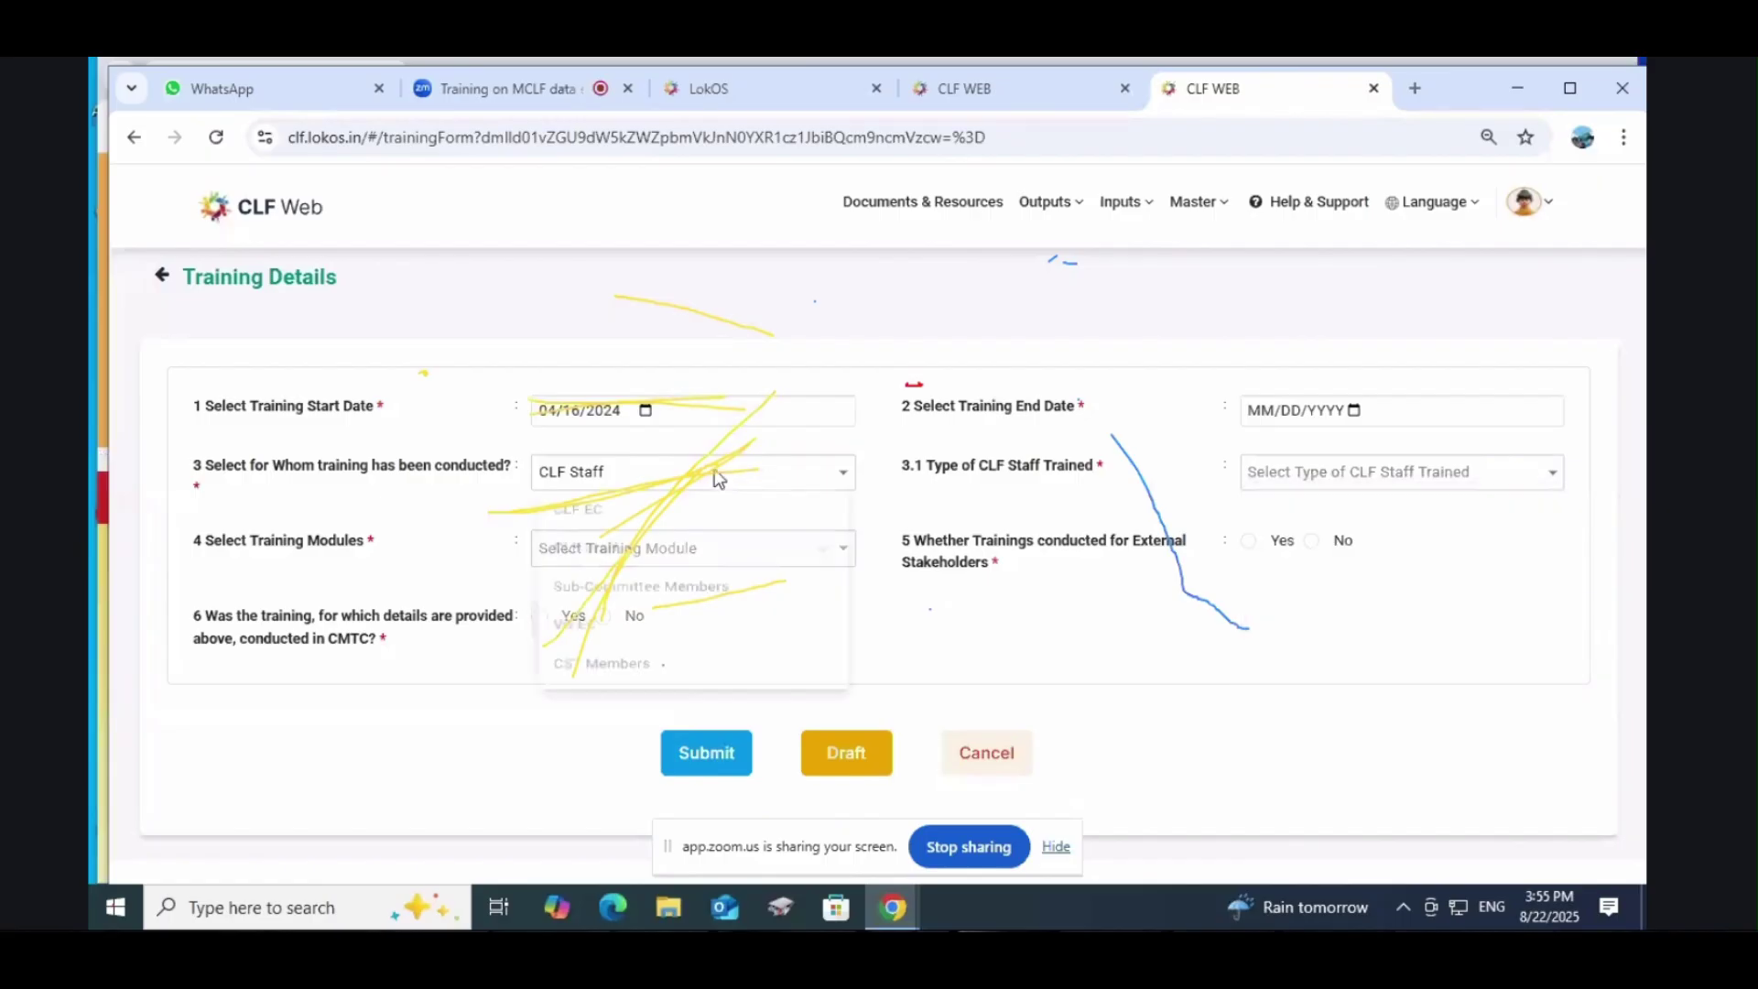
click(613, 520)
click(1326, 475)
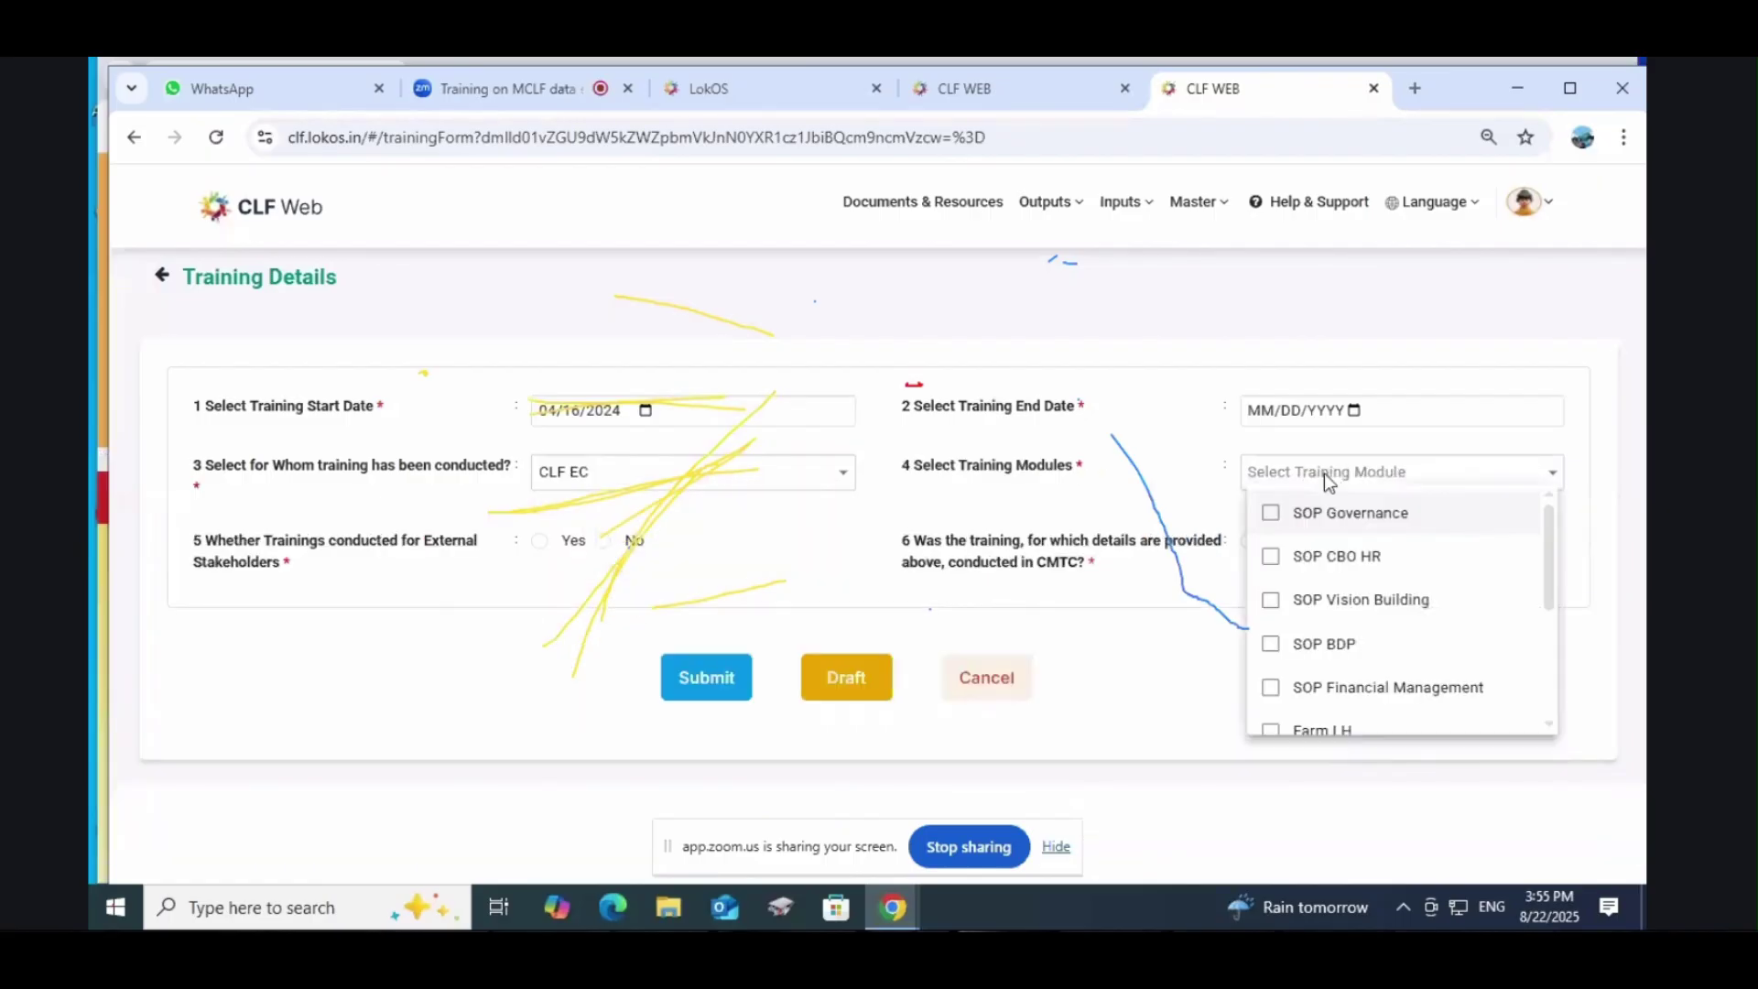
click(1343, 574)
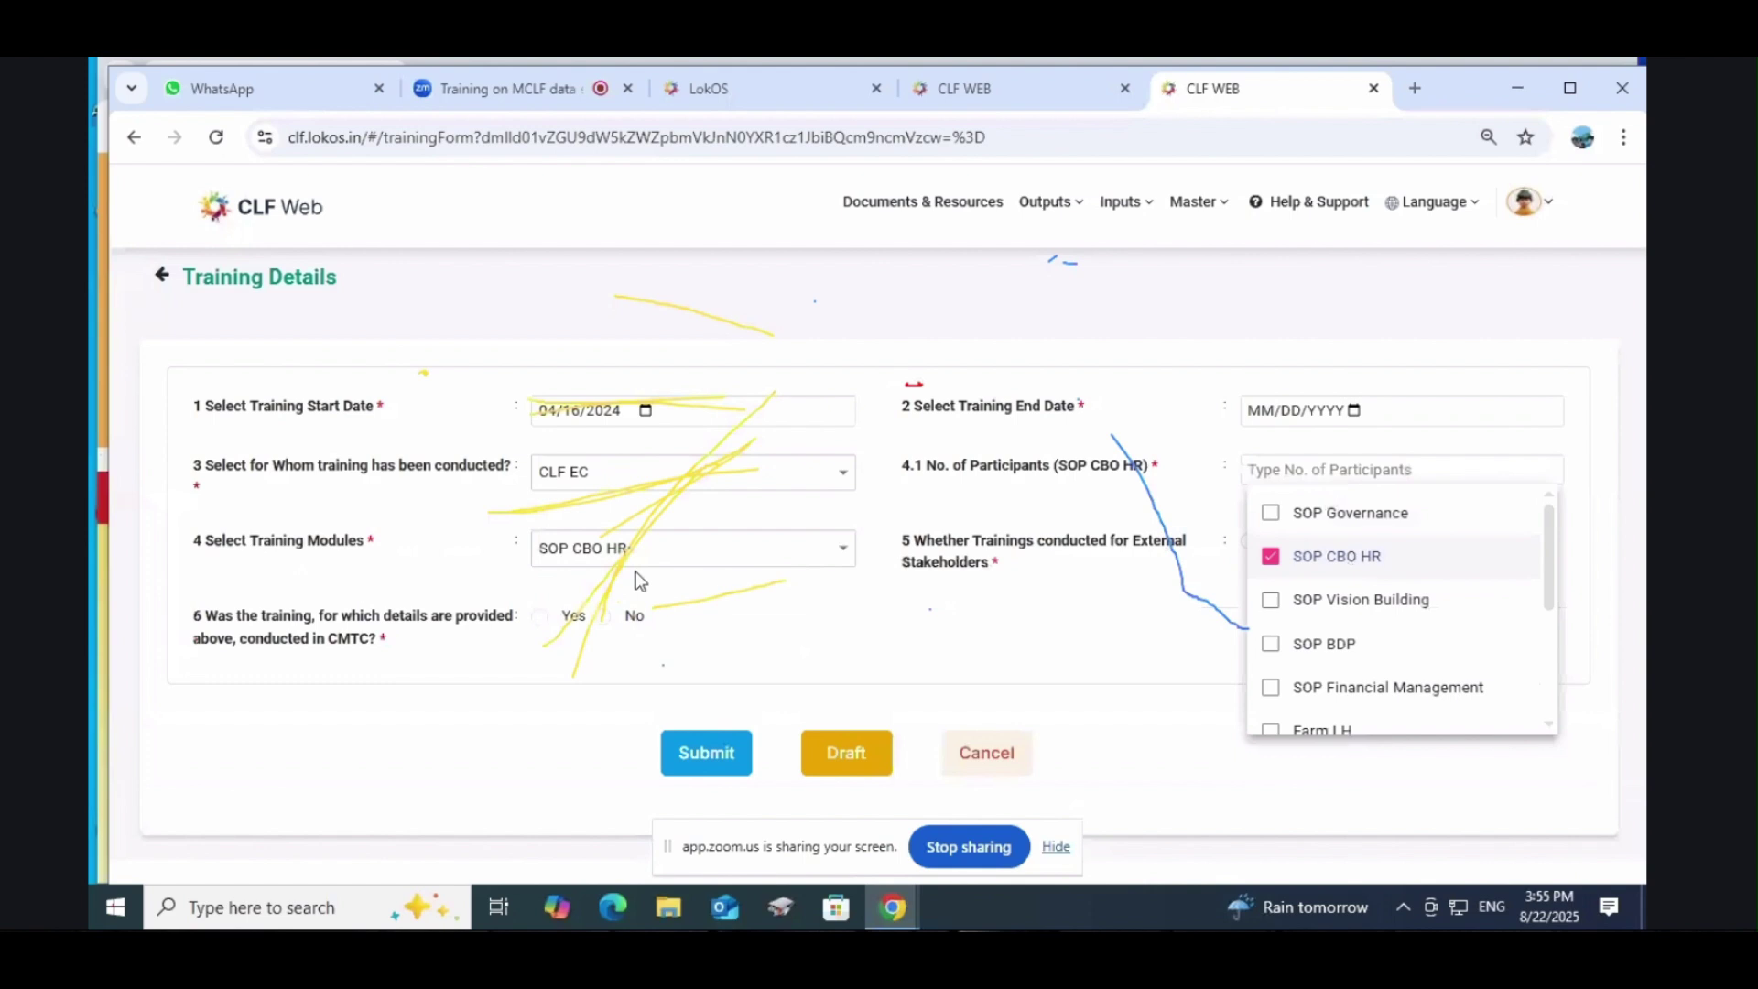
Step: Enter 20 in 4.1 No. of Participants for the SOP CBO HR module
click(1040, 636)
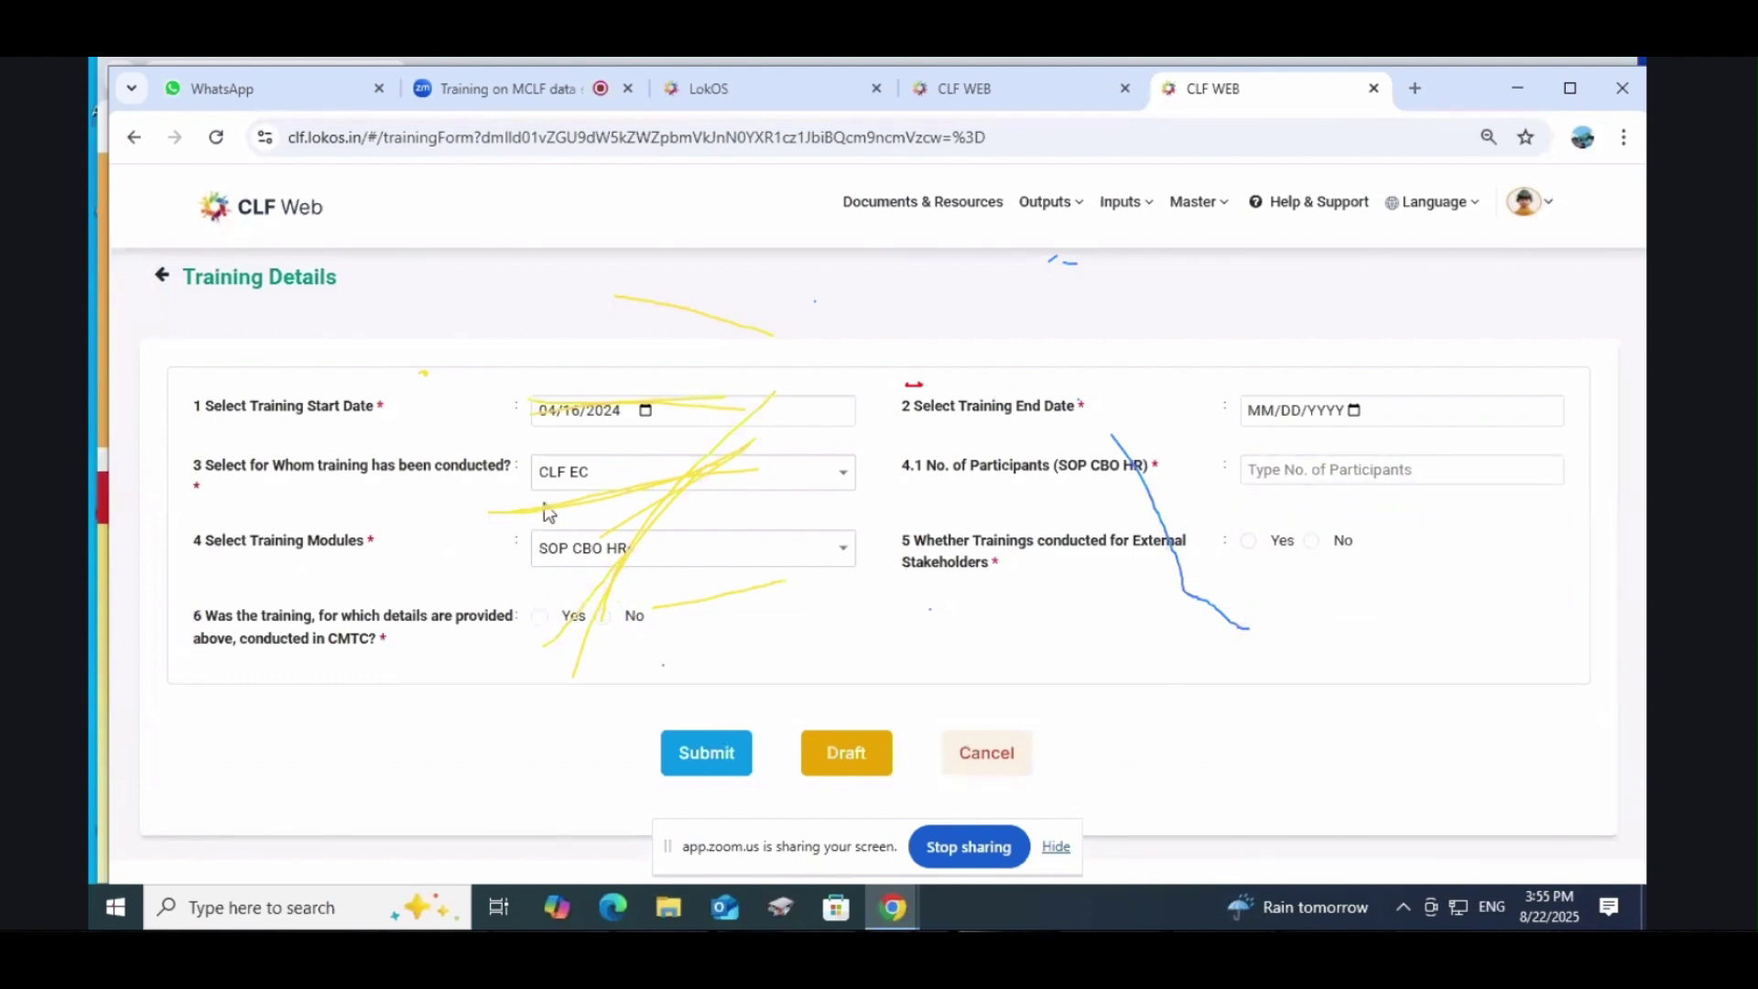
click(682, 549)
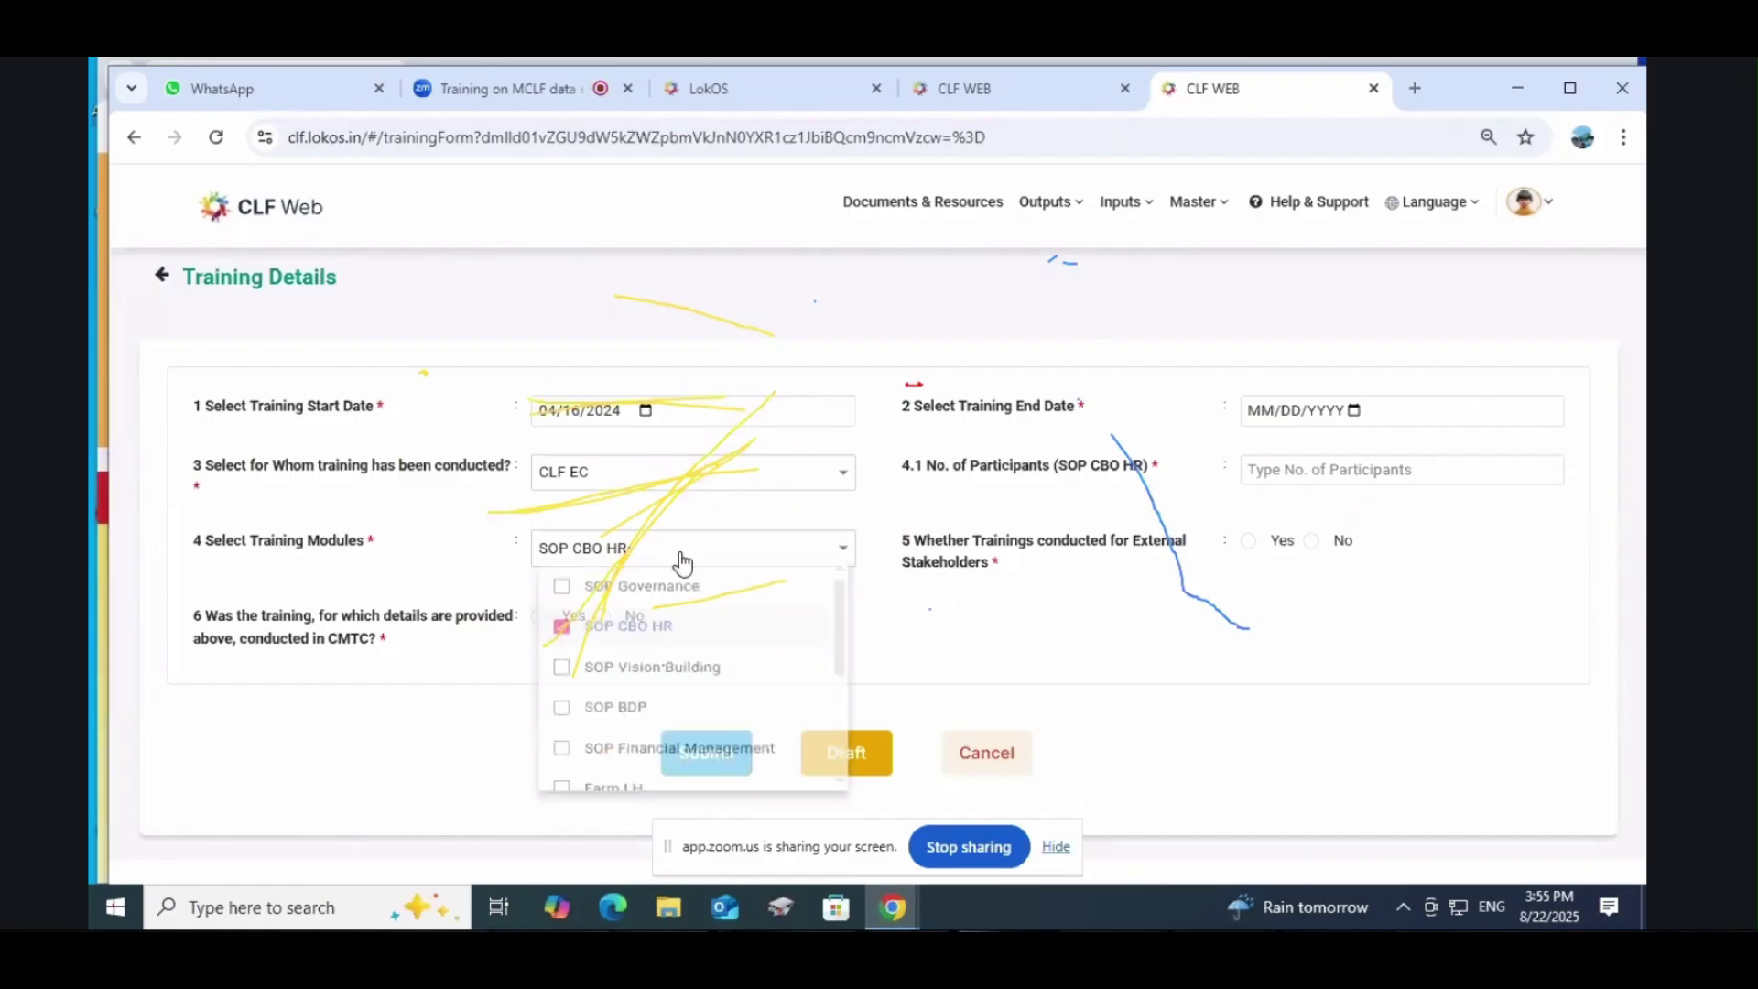
click(1223, 682)
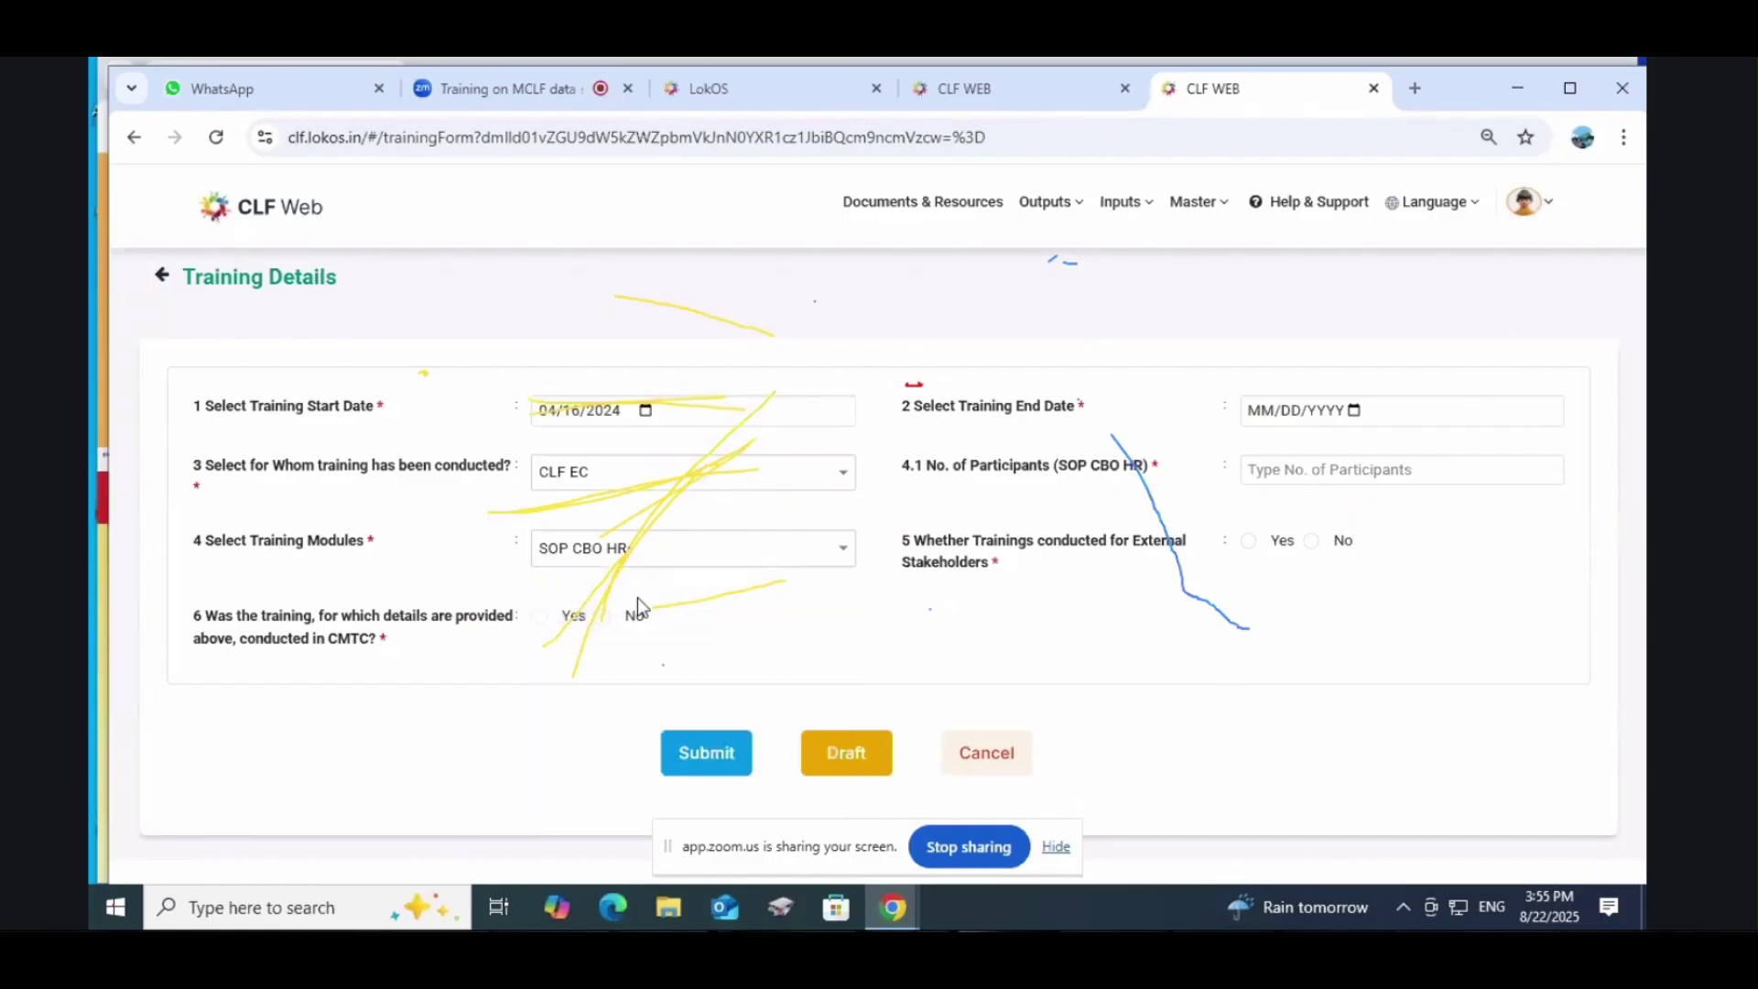
click(1328, 471)
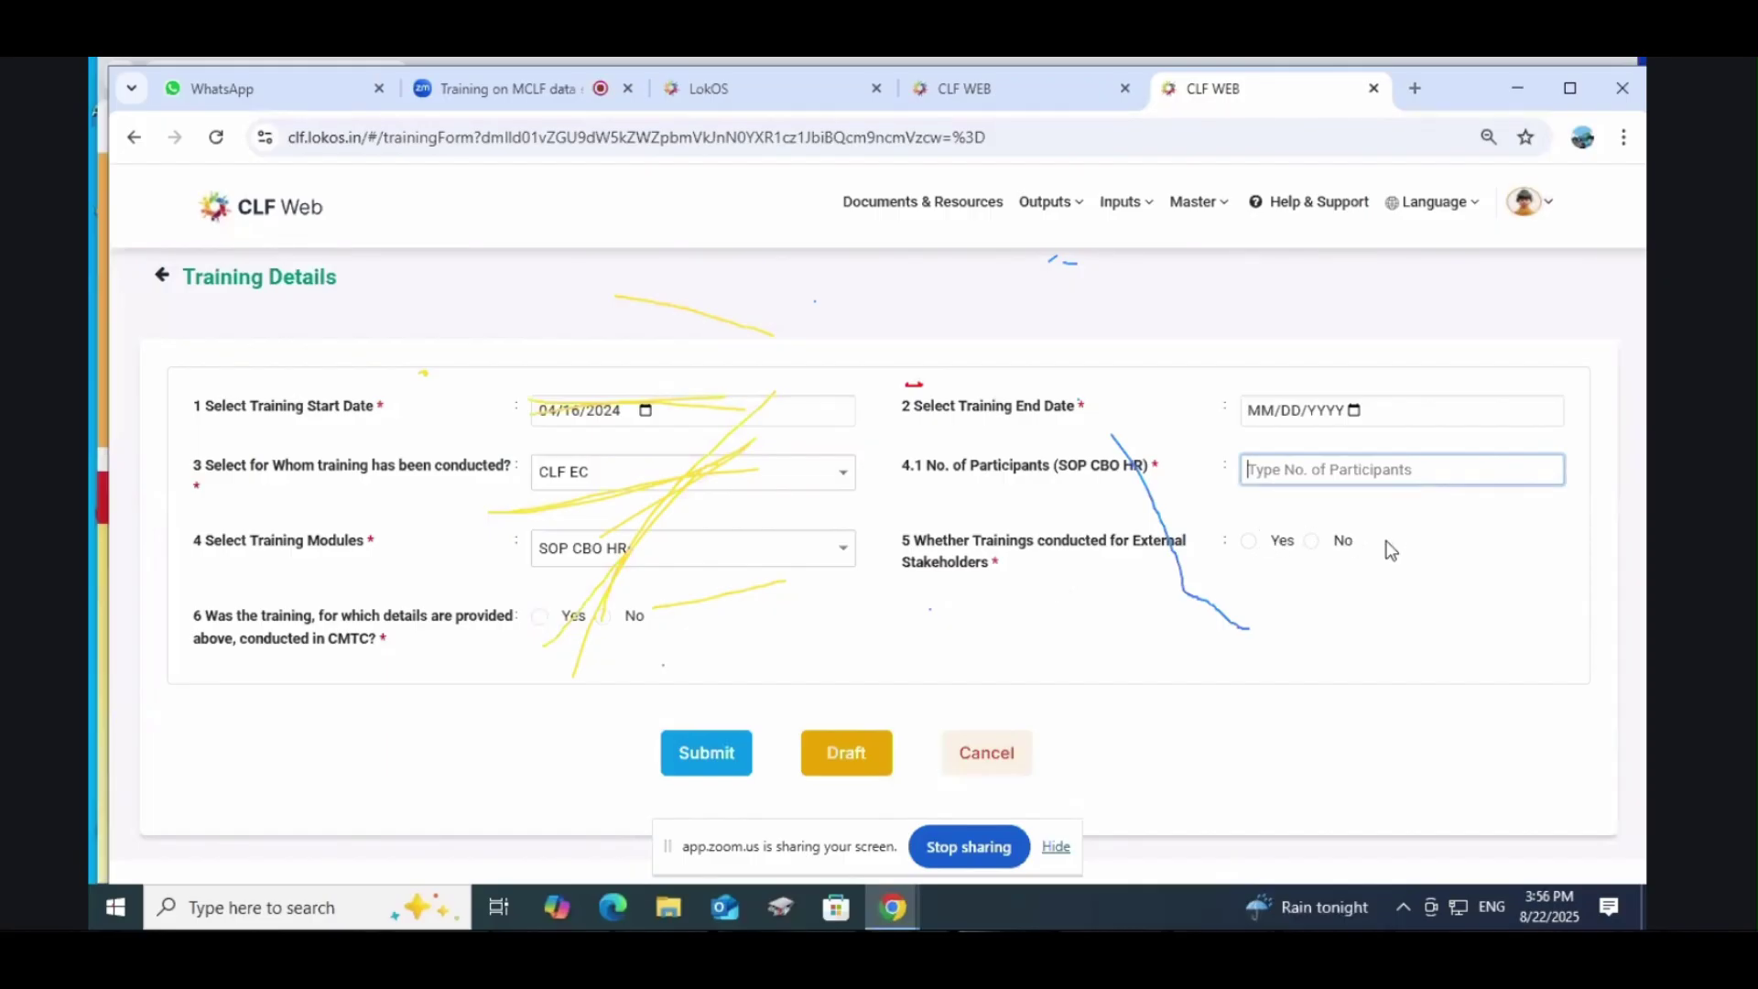
text(20)
click(1278, 661)
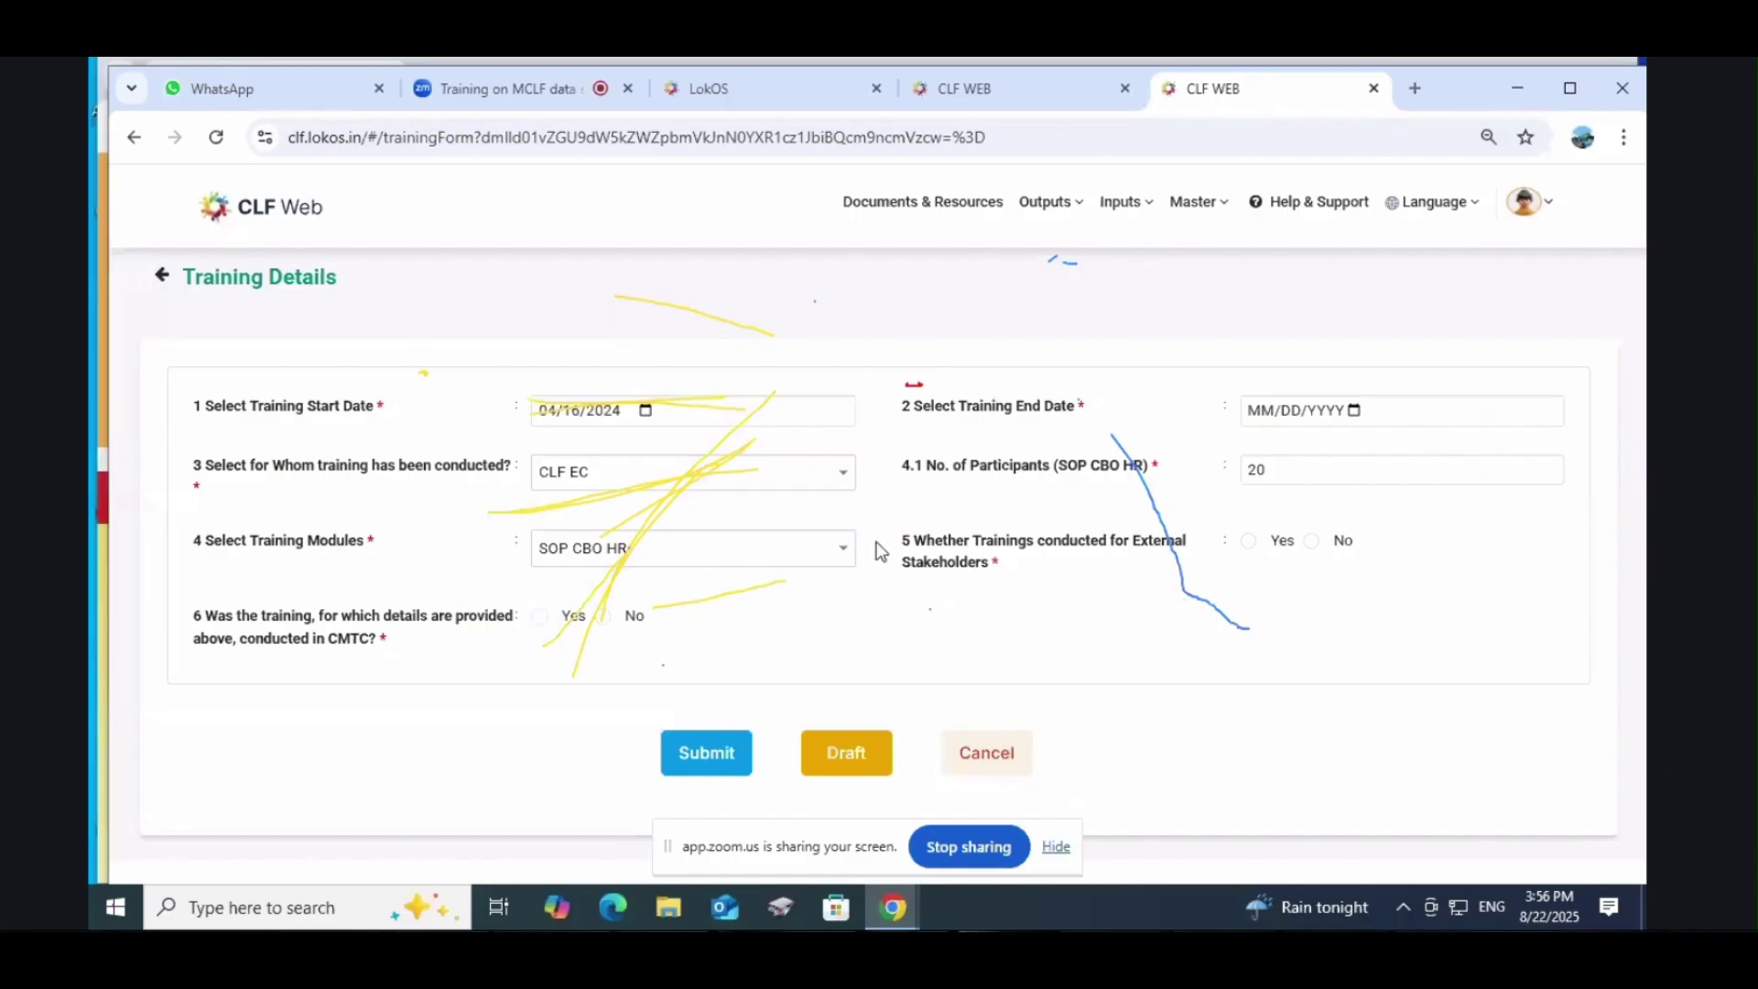
Step: Recheck the start date calendar and keep CLF EC as the training audience
click(647, 412)
click(646, 412)
click(646, 413)
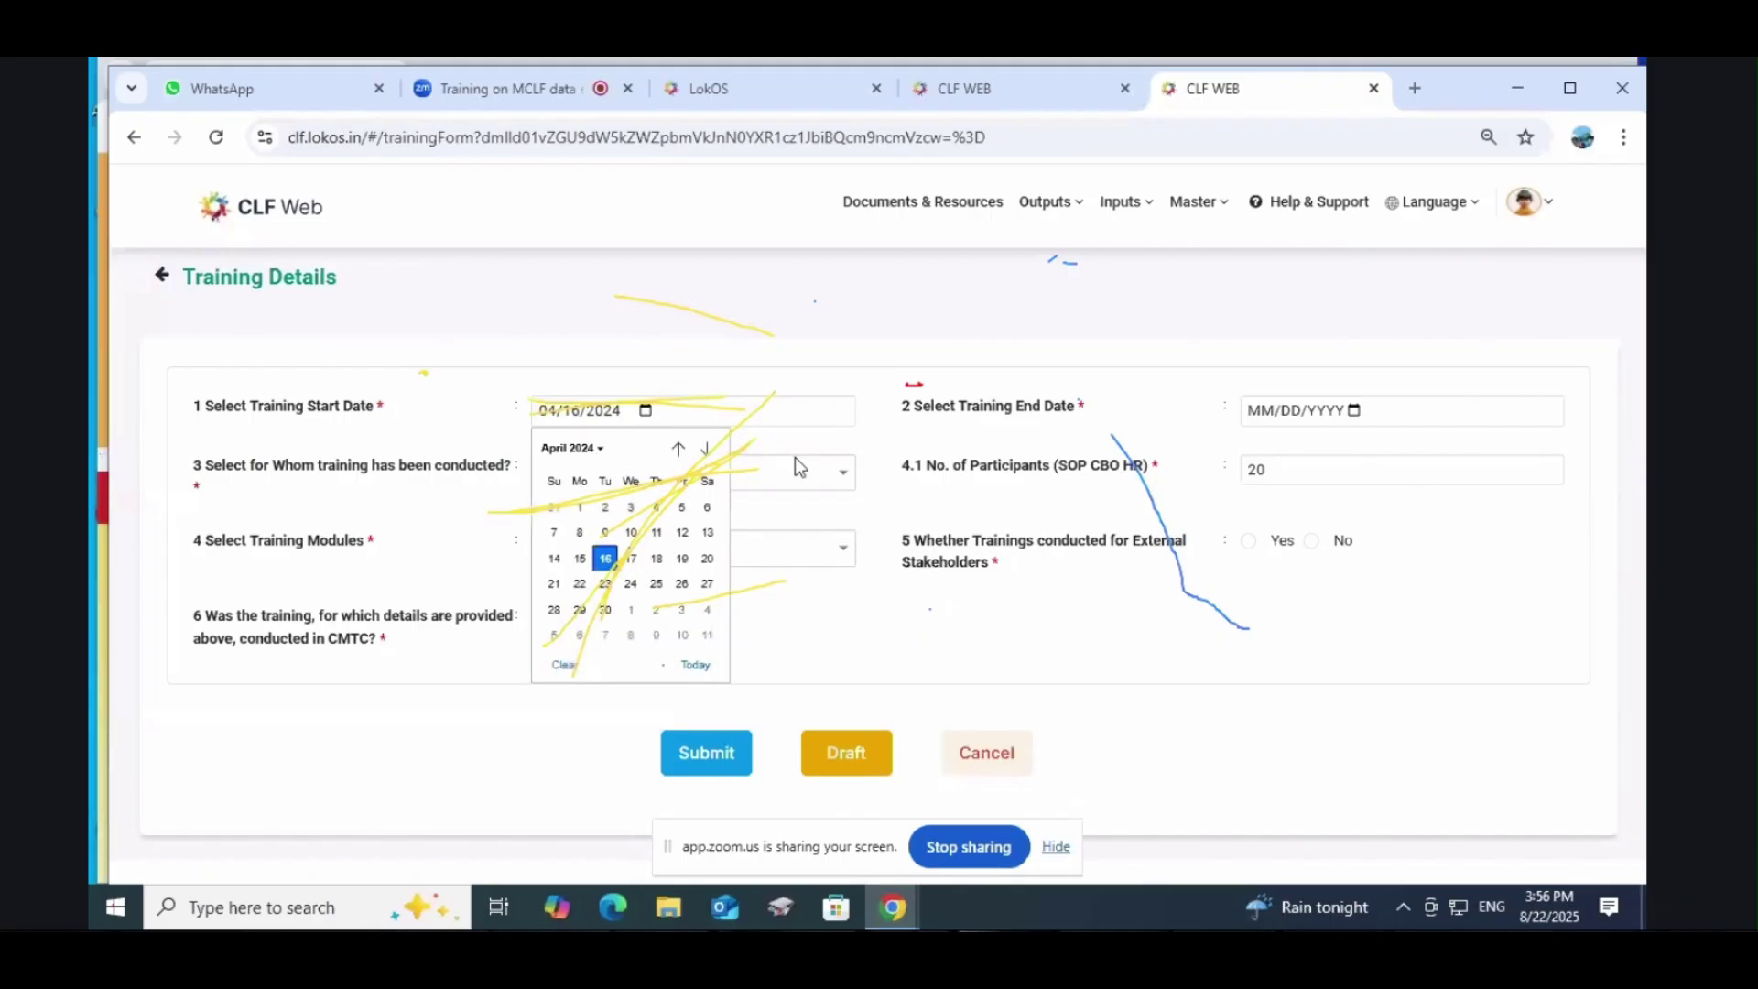
click(1249, 605)
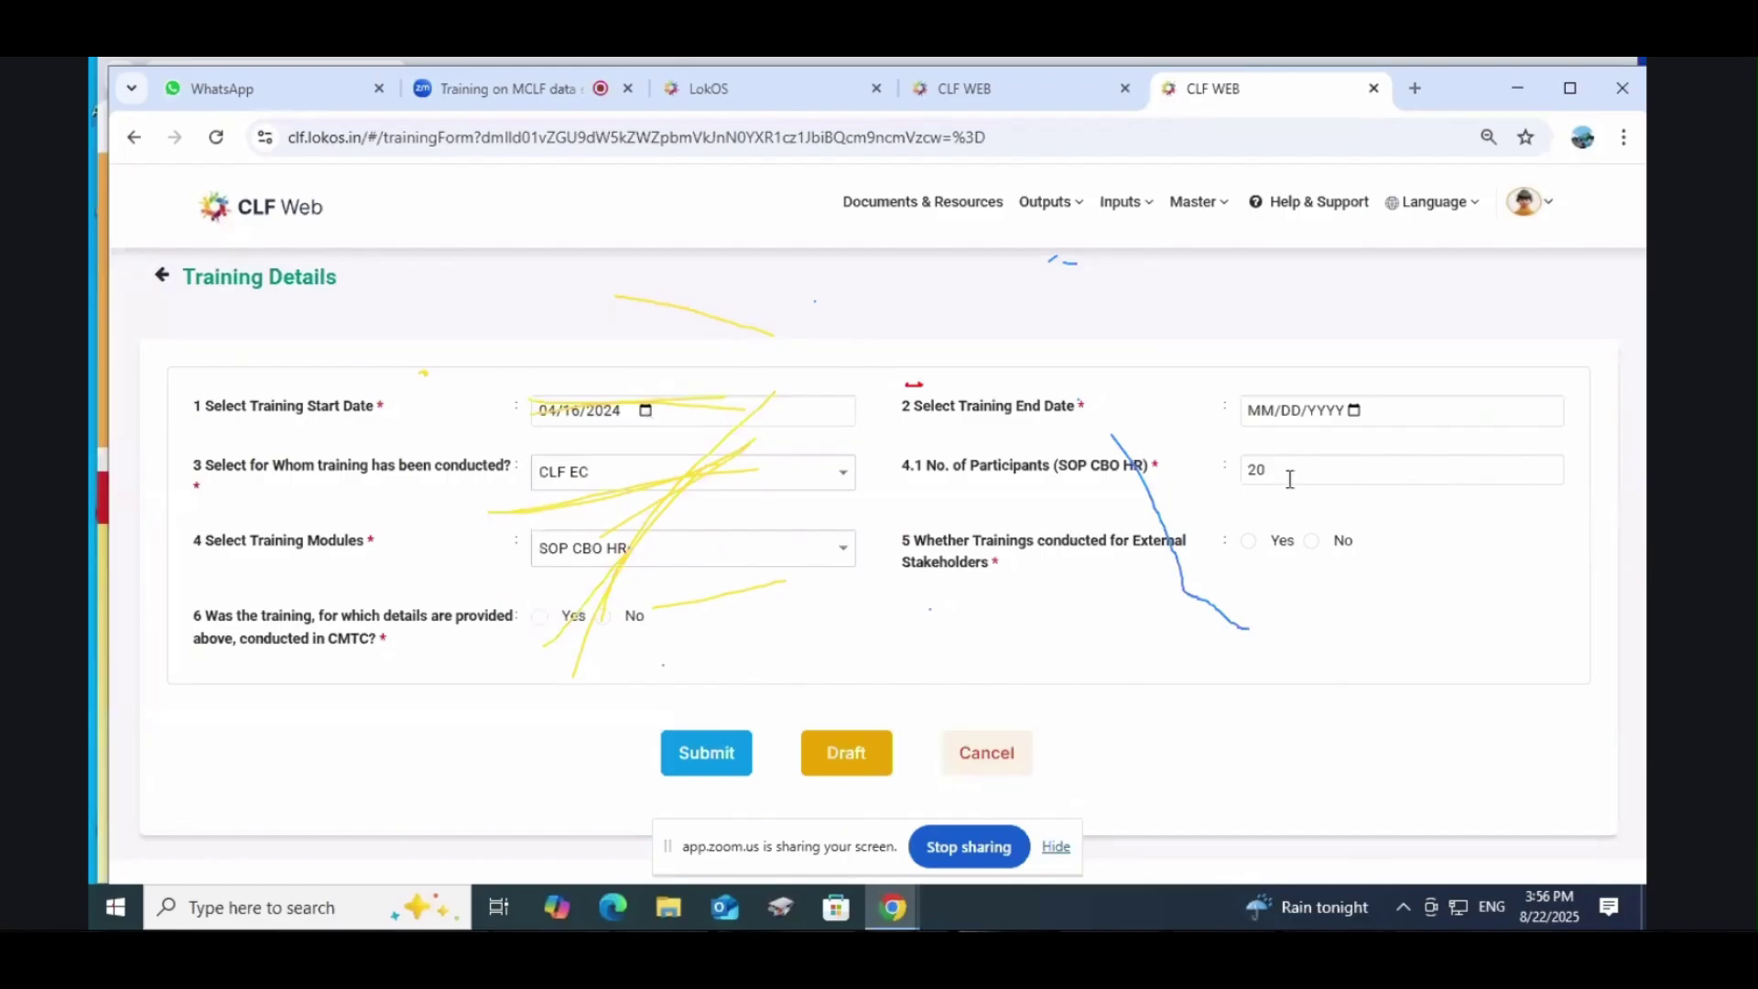
click(641, 481)
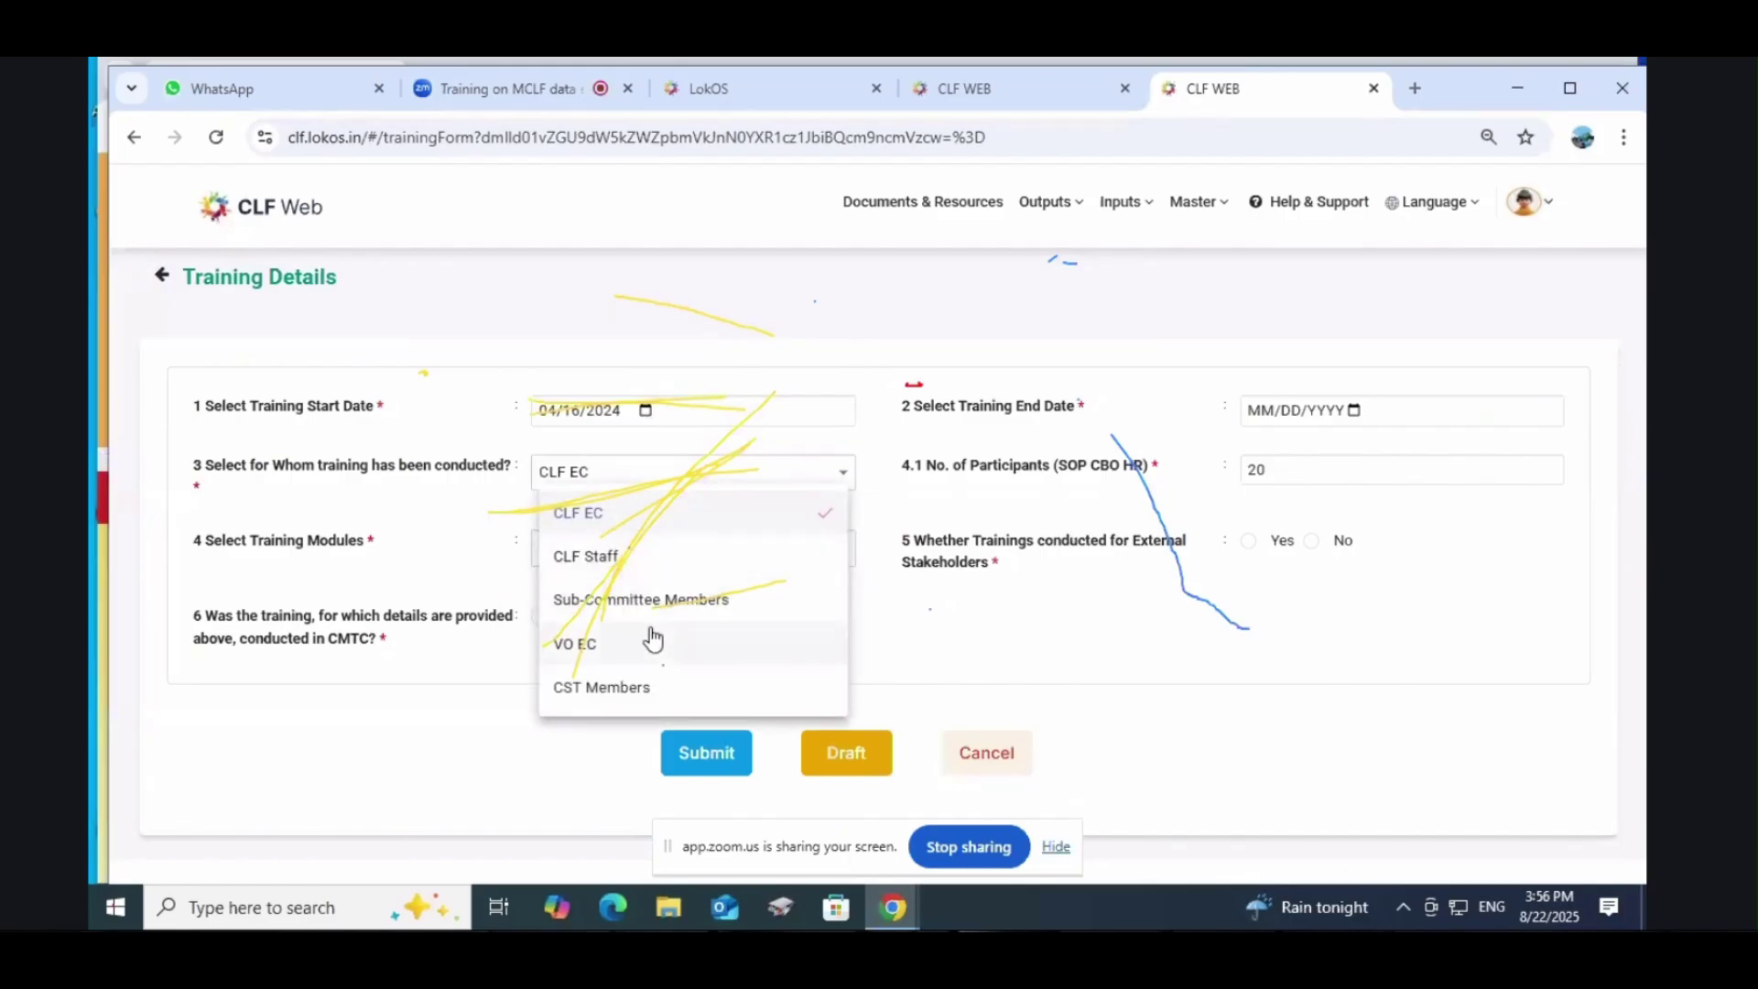
click(608, 514)
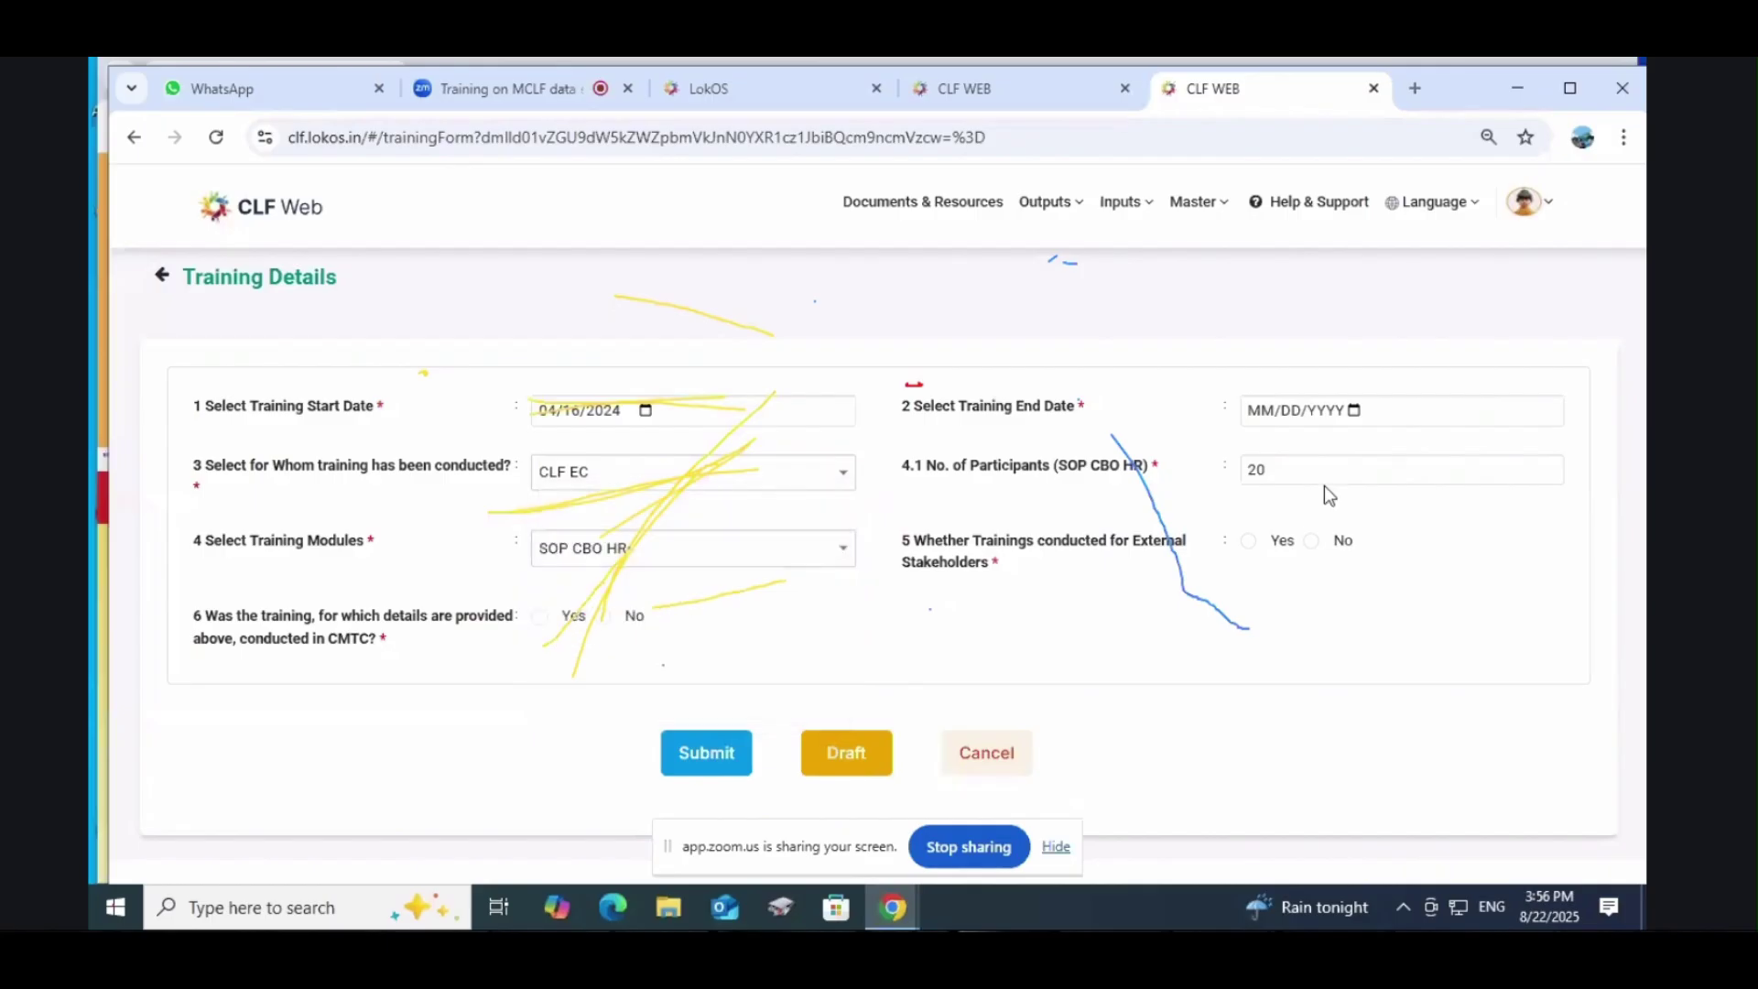
Step: Untick SOP CBO HR so no training module is selected, leaving the audience unchanged
click(609, 561)
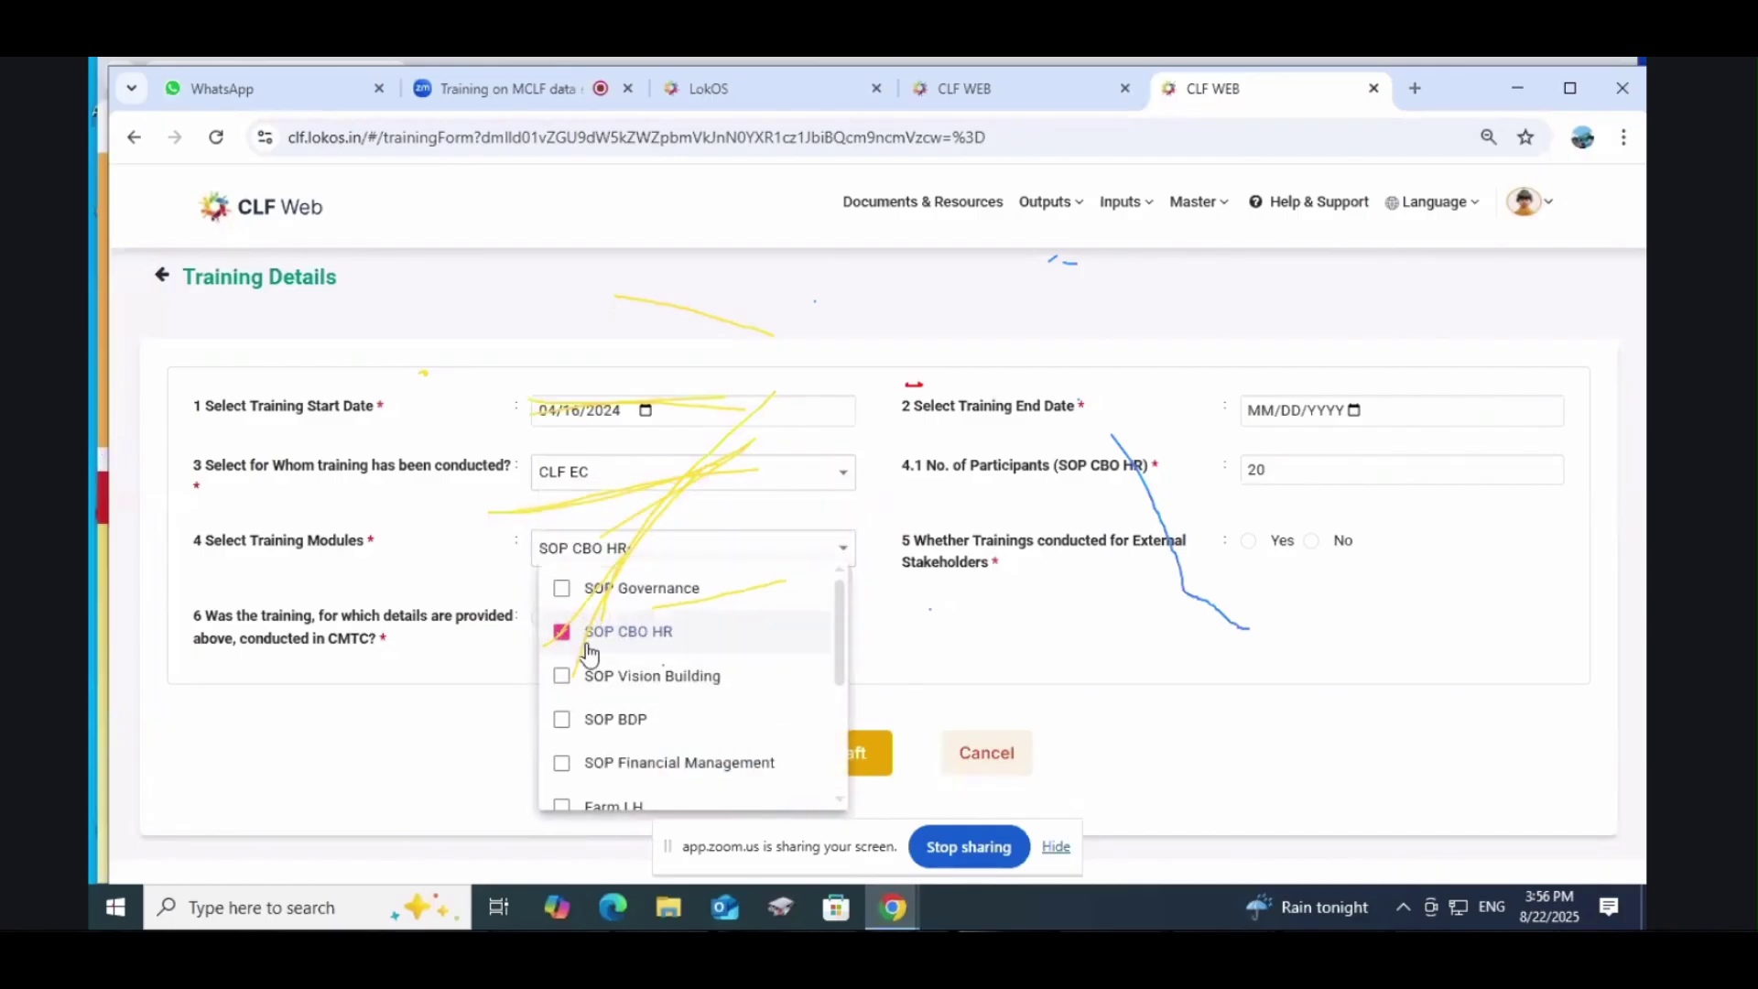
click(562, 632)
scroll(660, 667, down, 3)
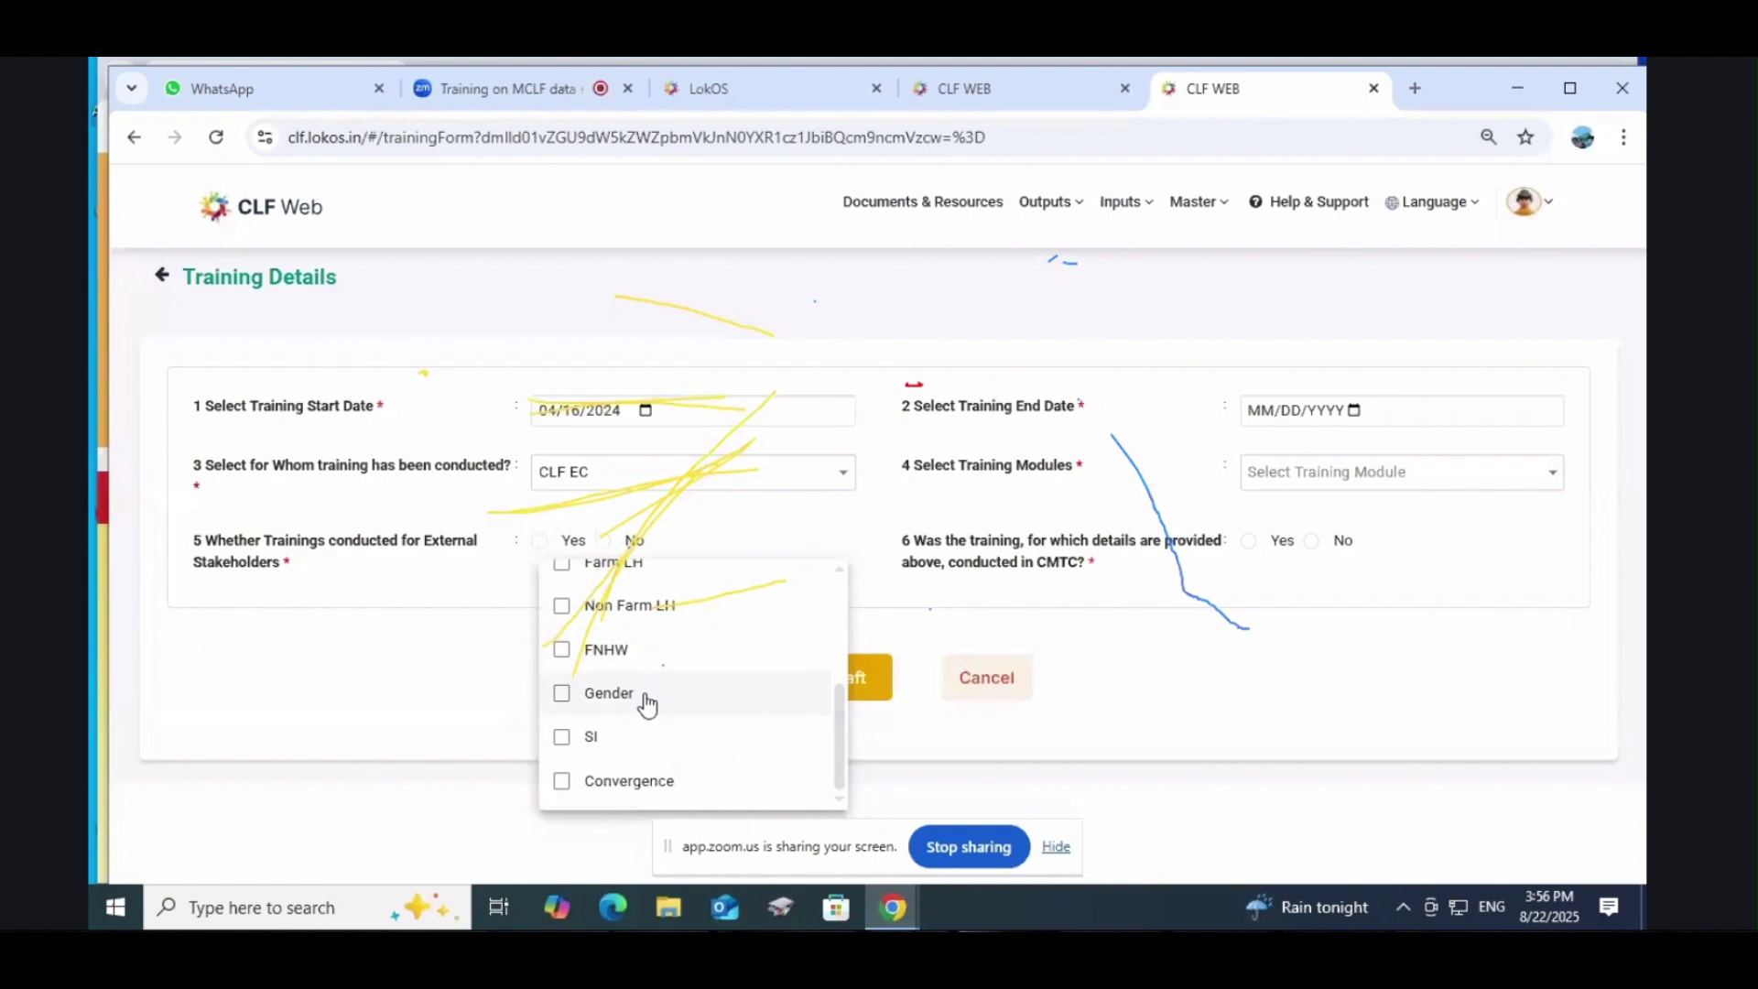
scroll(649, 700, up, 3)
scroll(647, 705, down, 3)
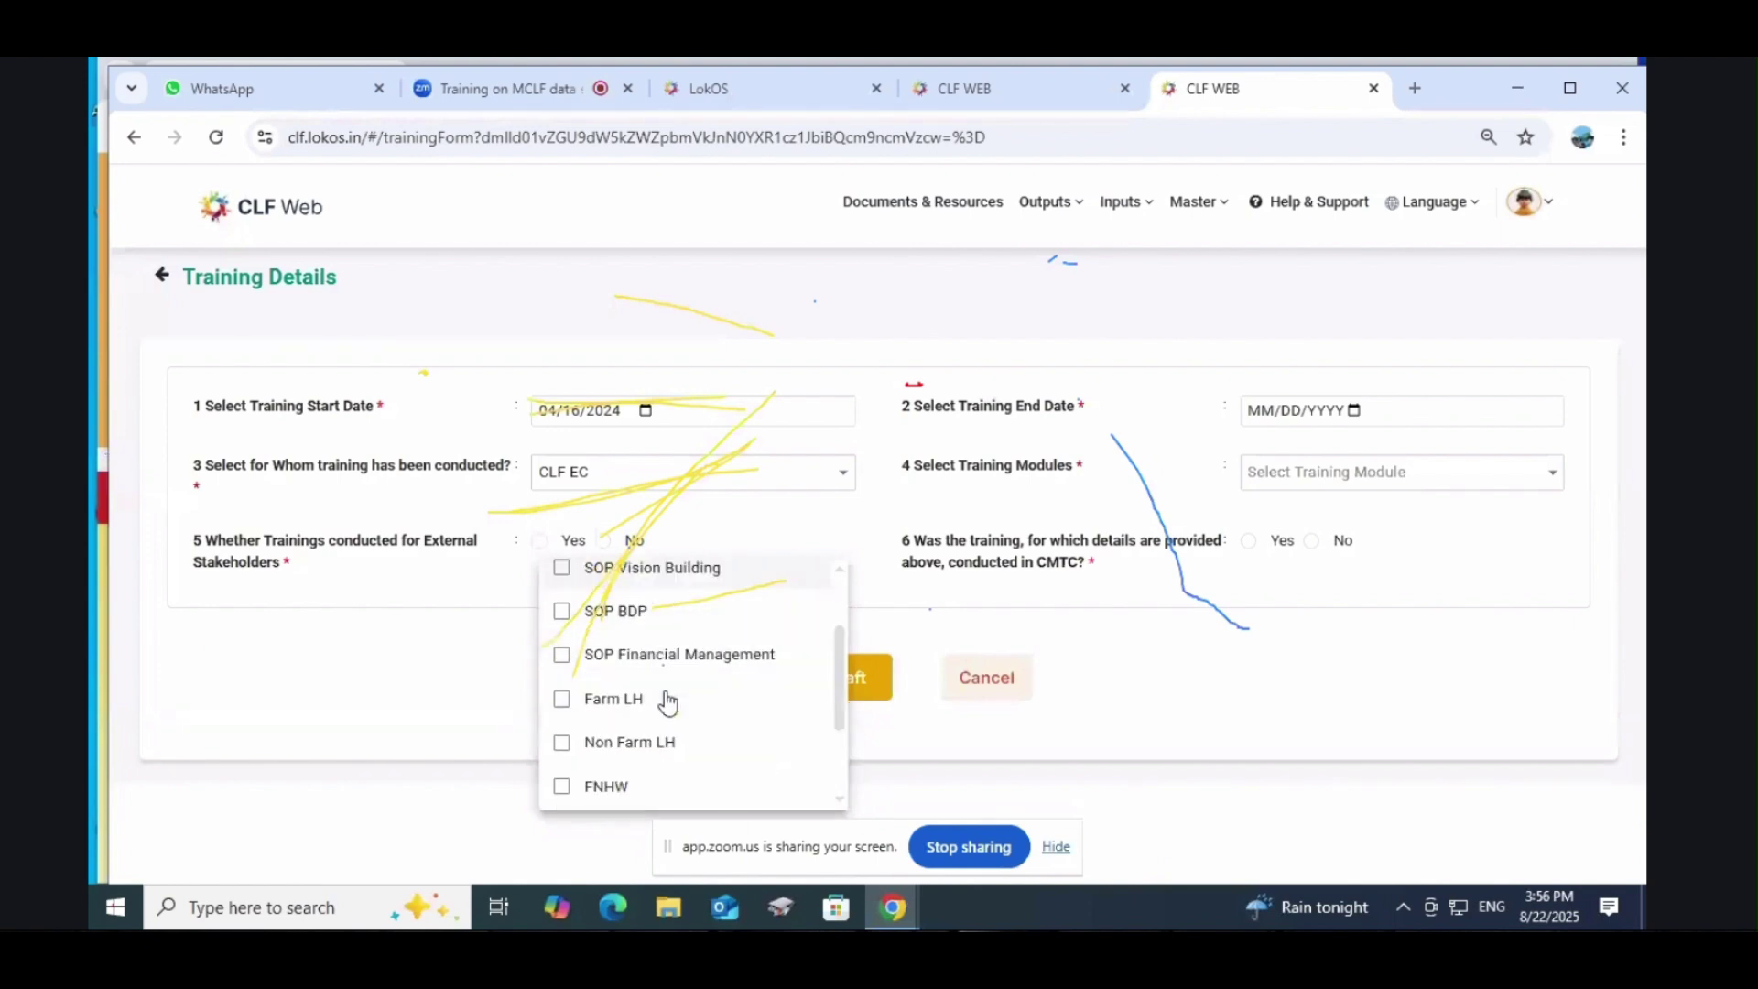
scroll(667, 702, up, 3)
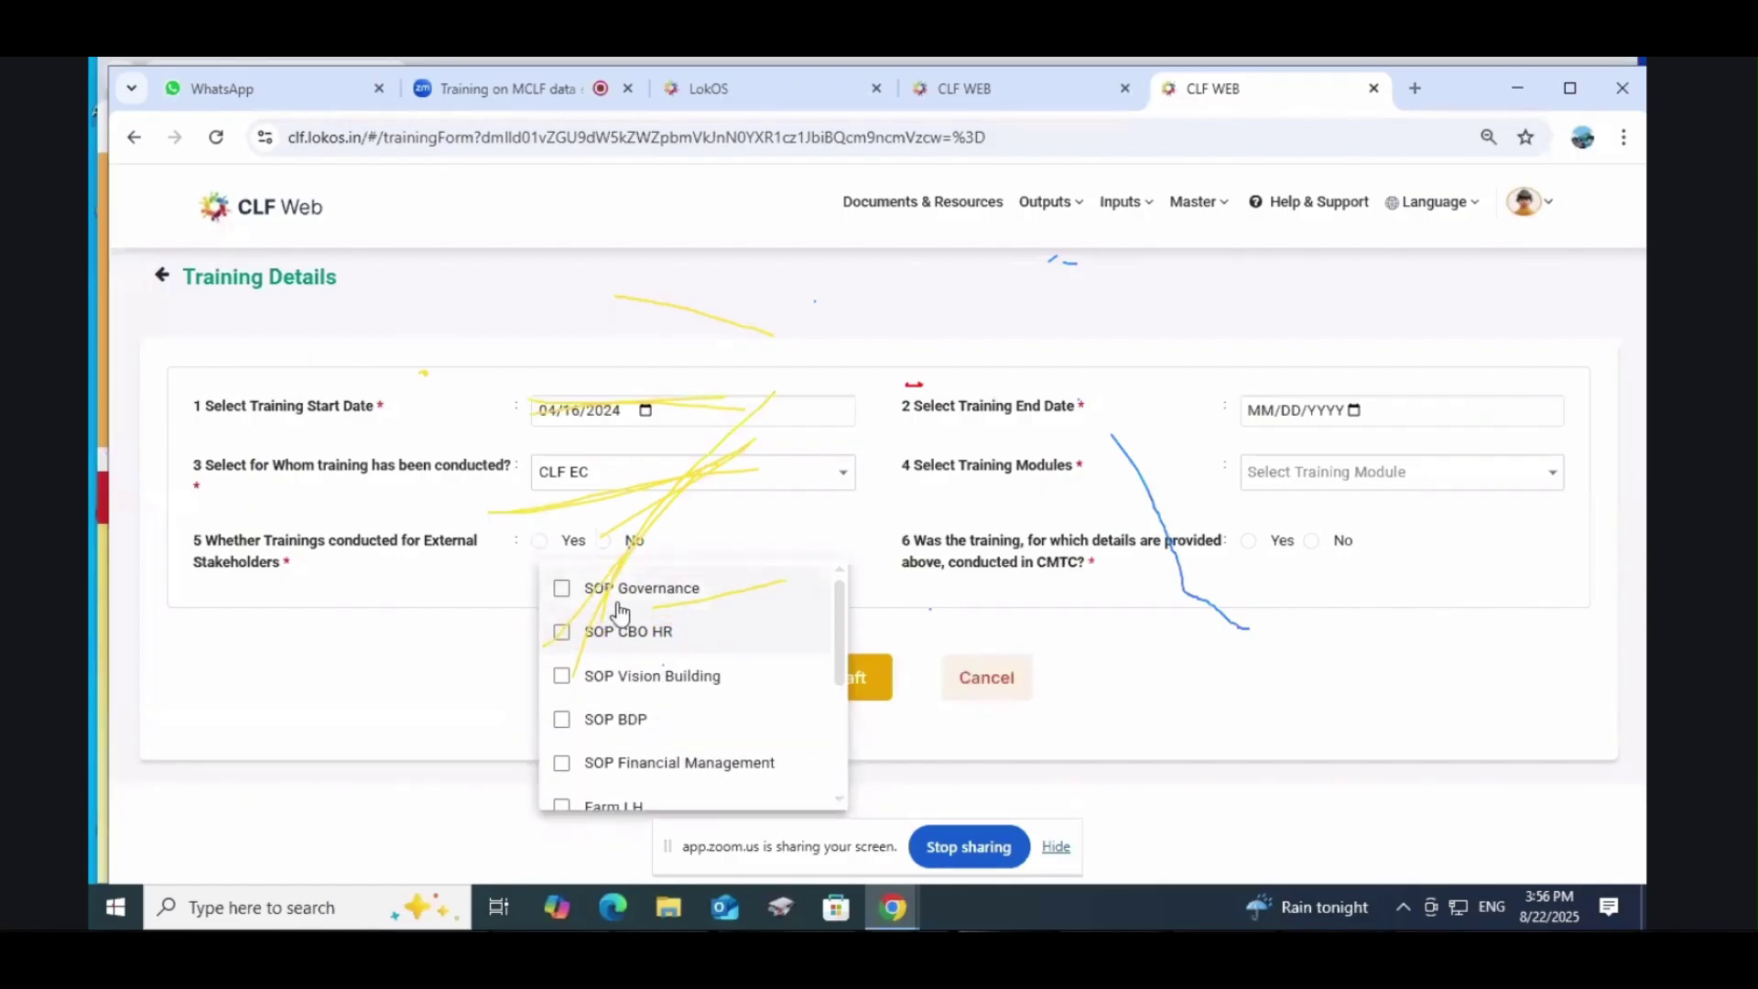
scroll(659, 698, down, 3)
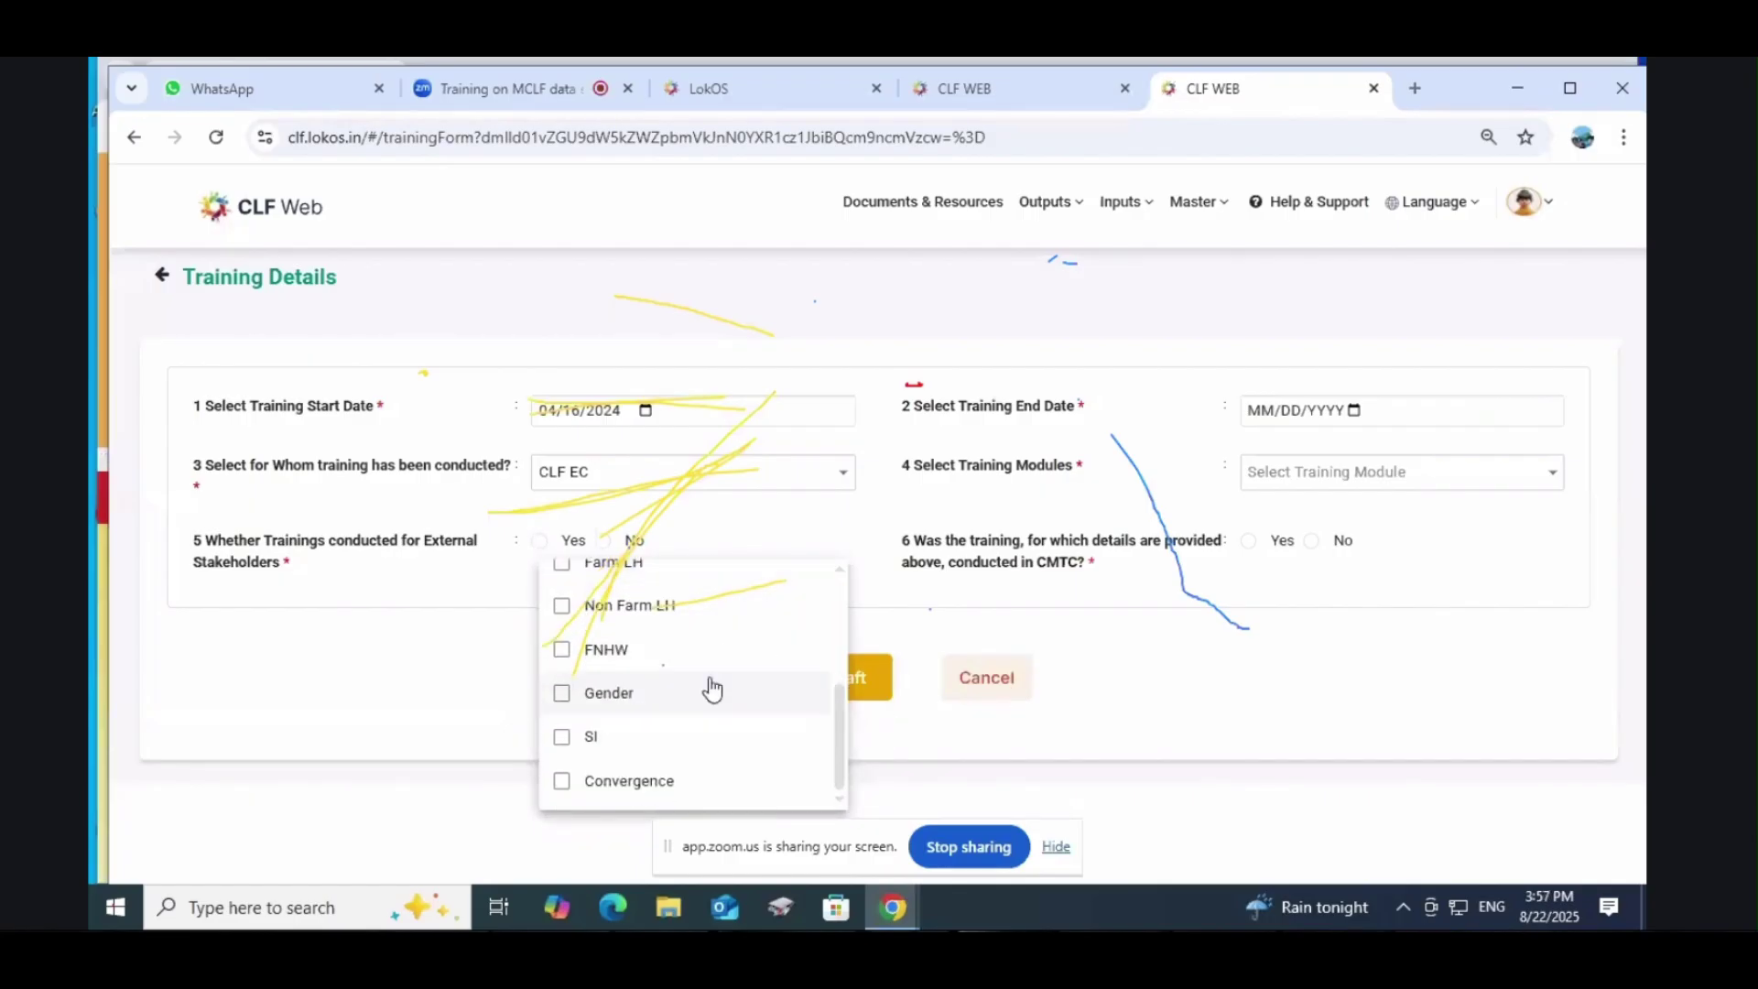
click(1087, 668)
click(621, 488)
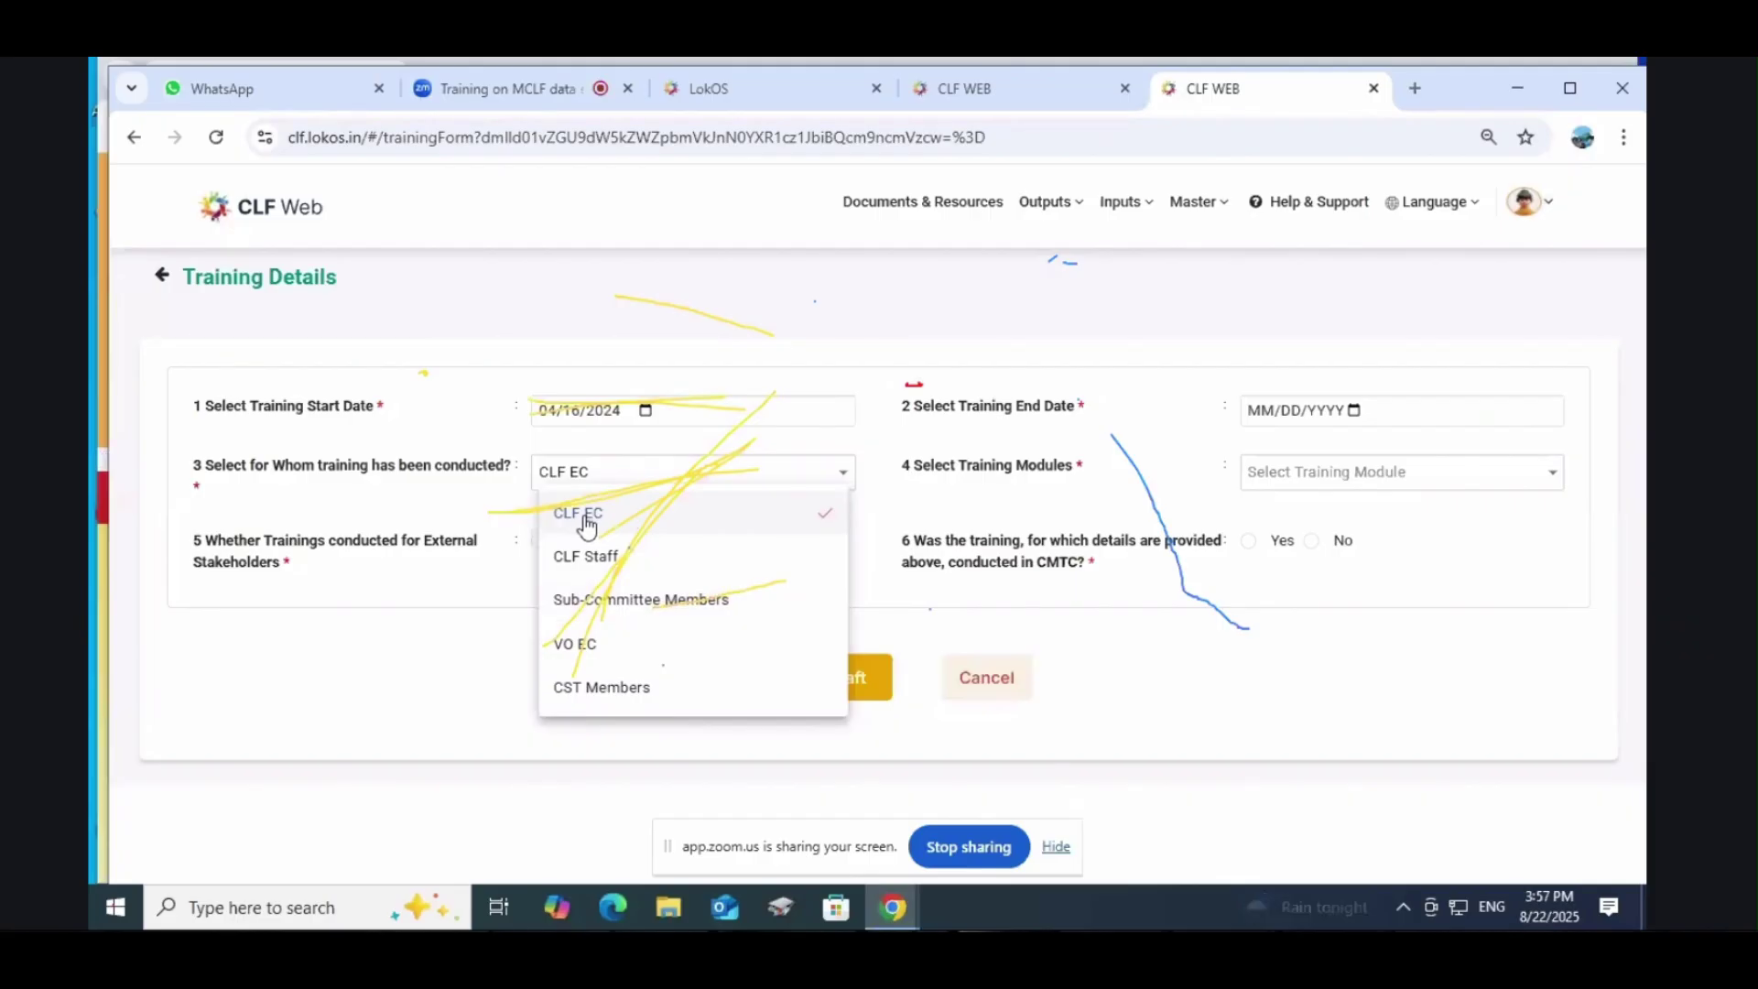
click(1445, 632)
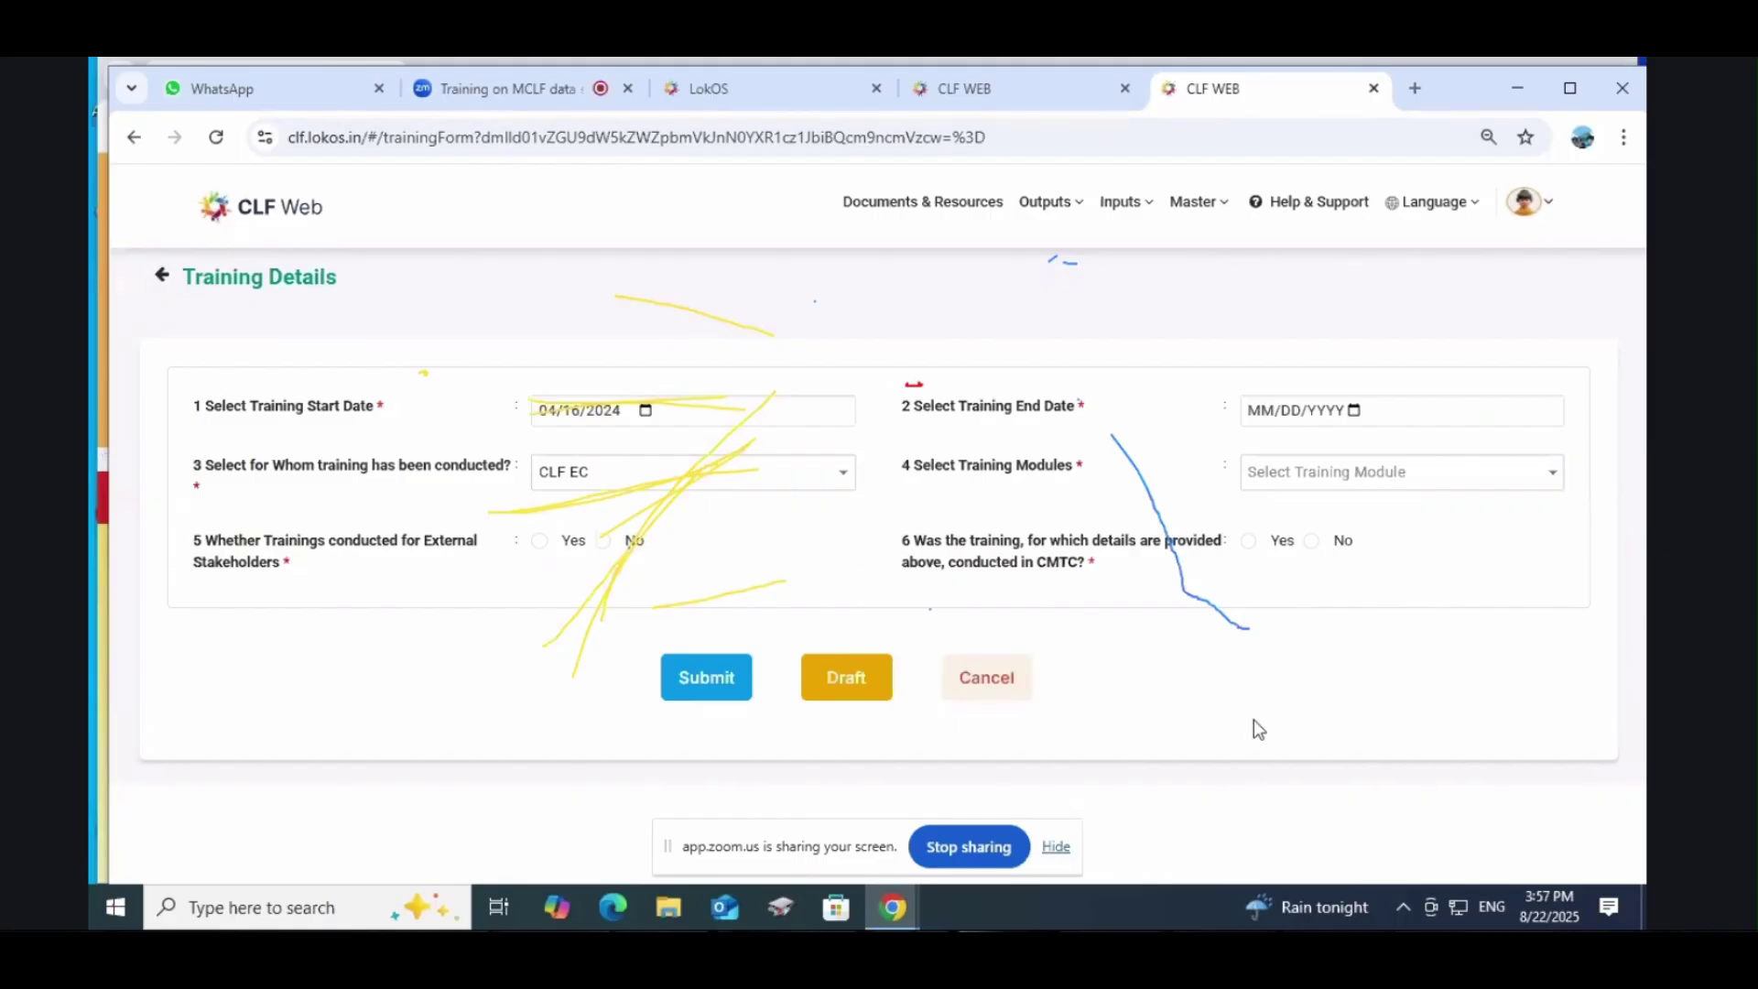
Step: Set the training audience to Sub-Committee Members, browsing the modules without choosing one
click(604, 476)
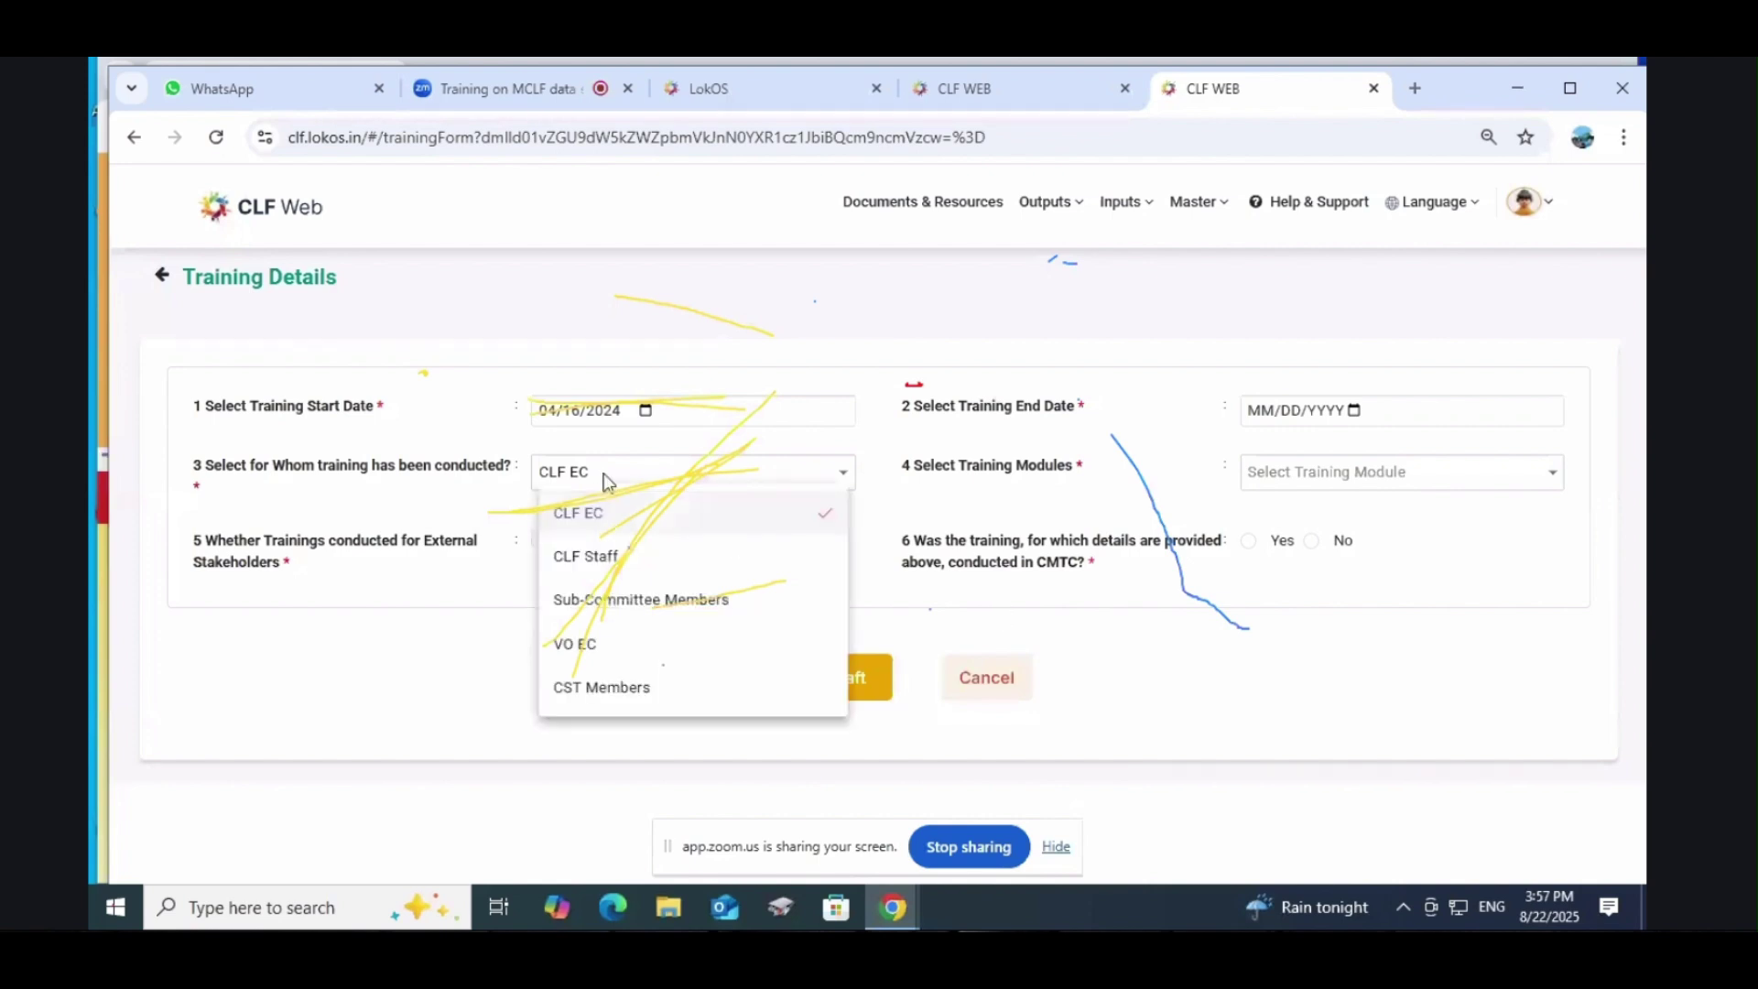
click(628, 612)
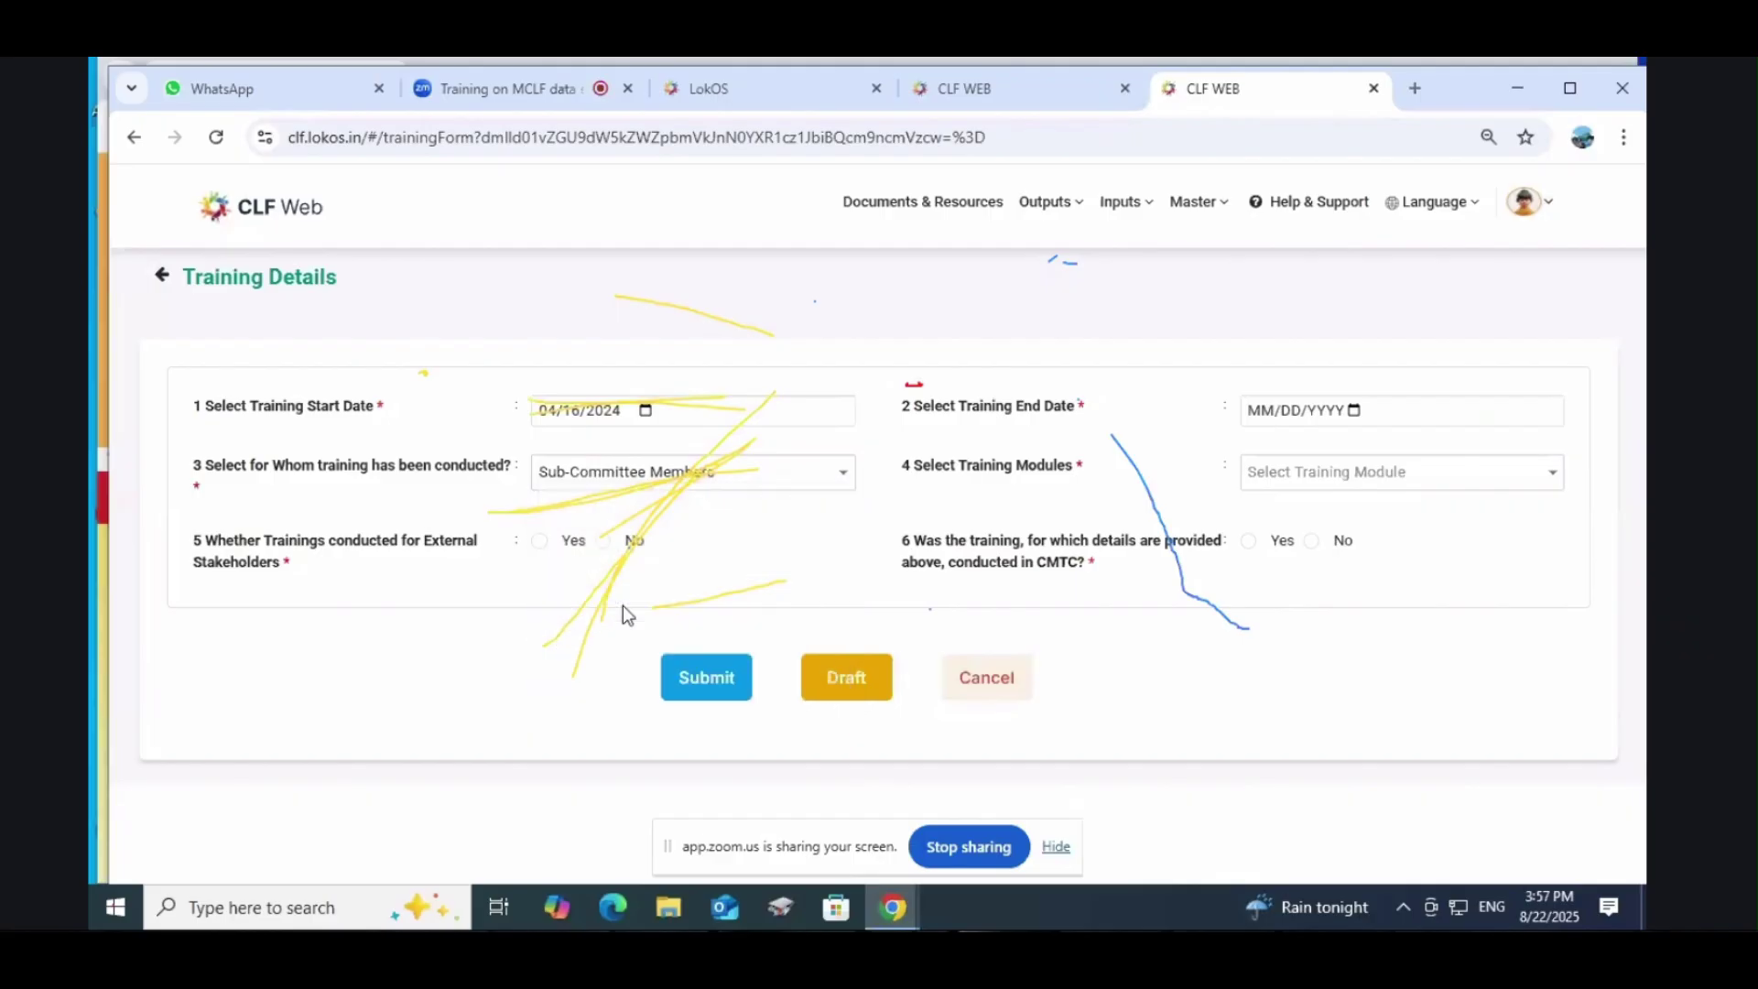
click(1356, 476)
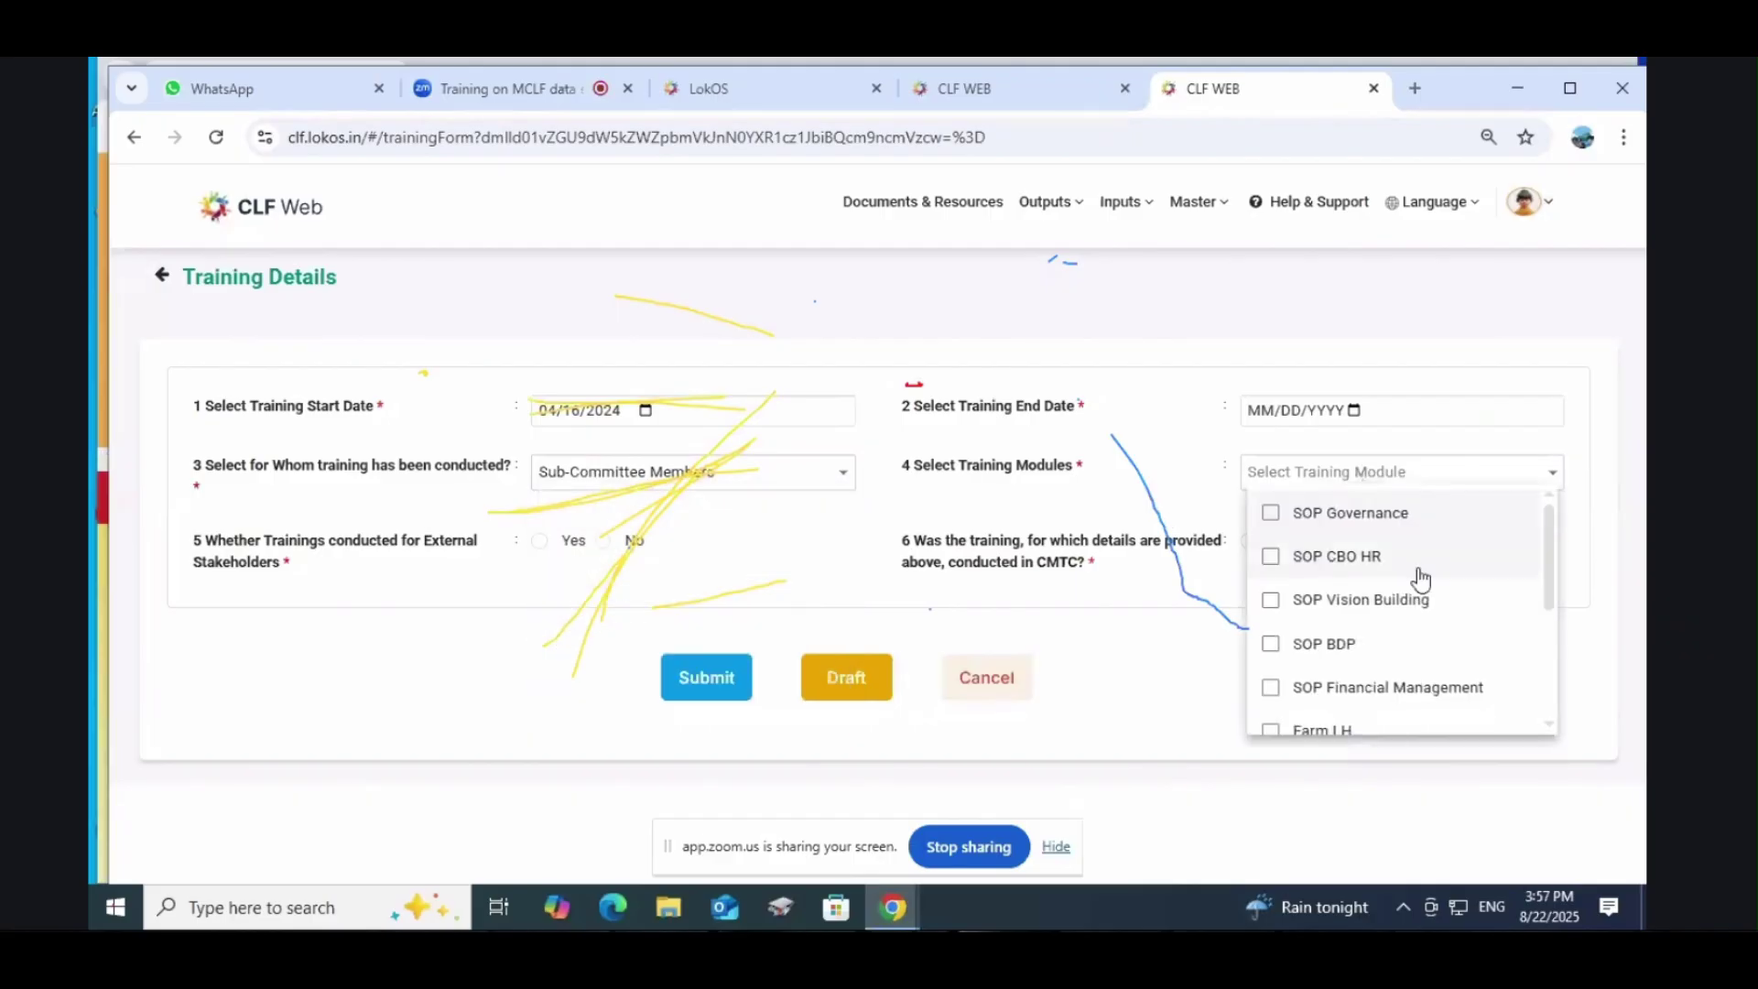
scroll(1420, 605, down, 3)
scroll(1423, 638, down, 1)
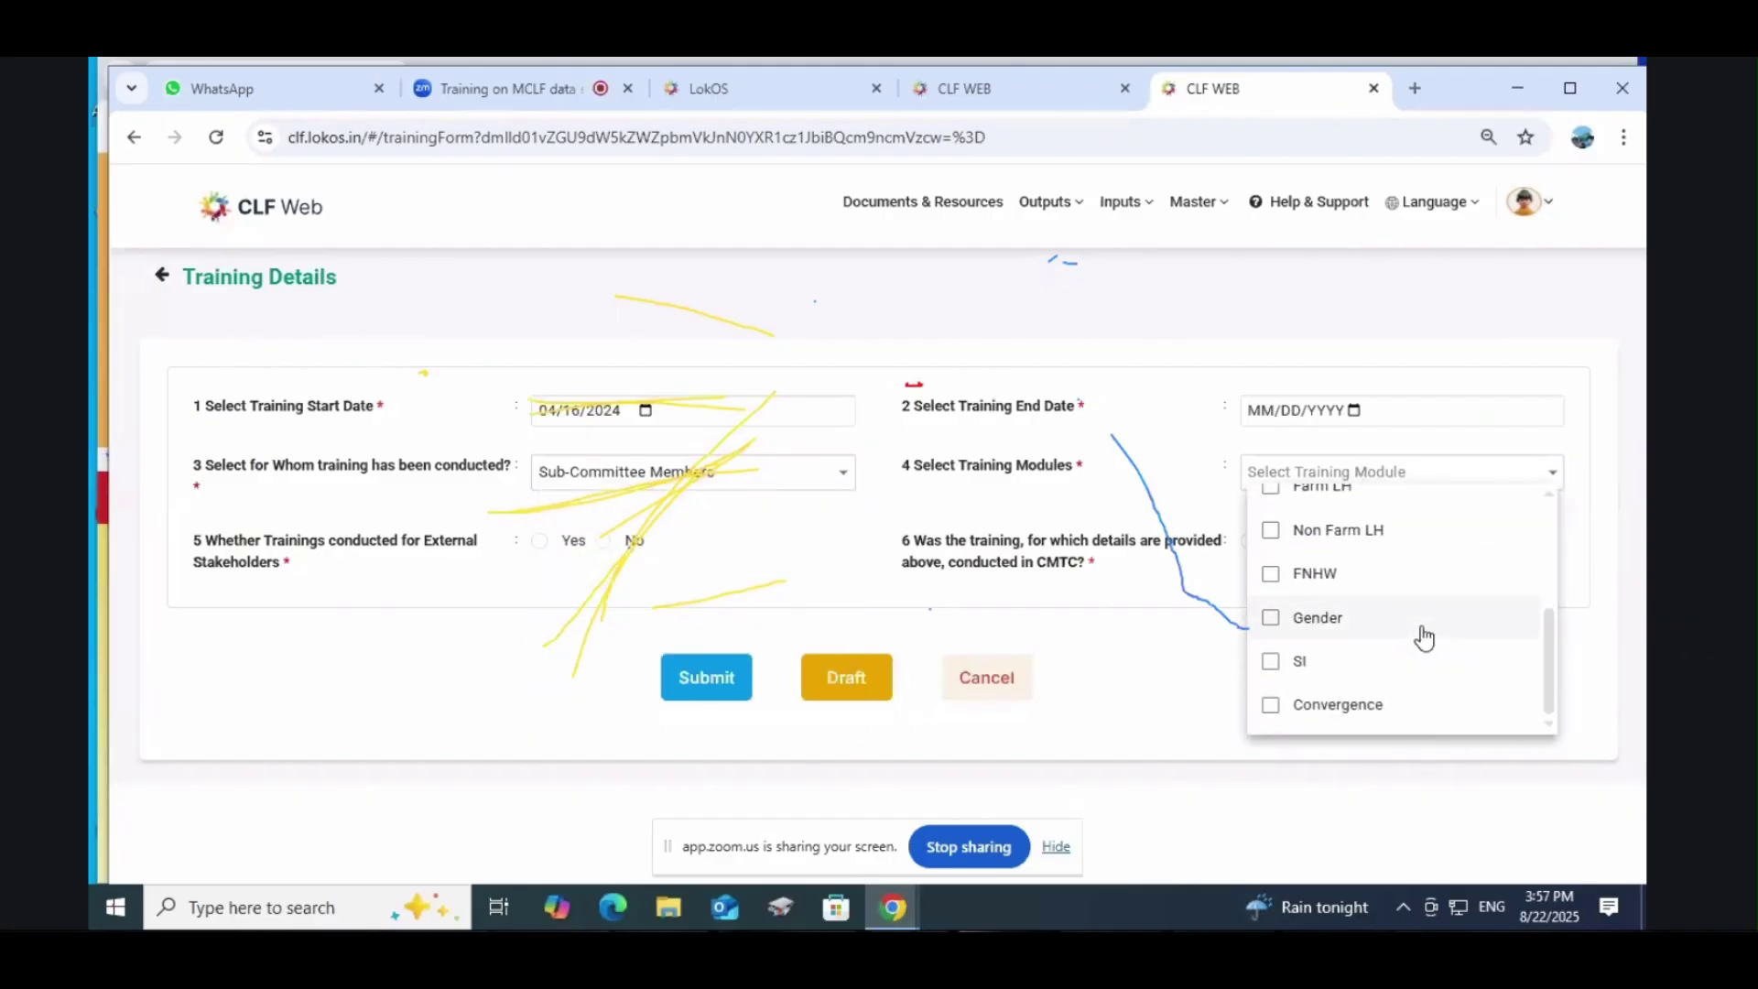
scroll(1422, 639, up, 5)
click(1169, 680)
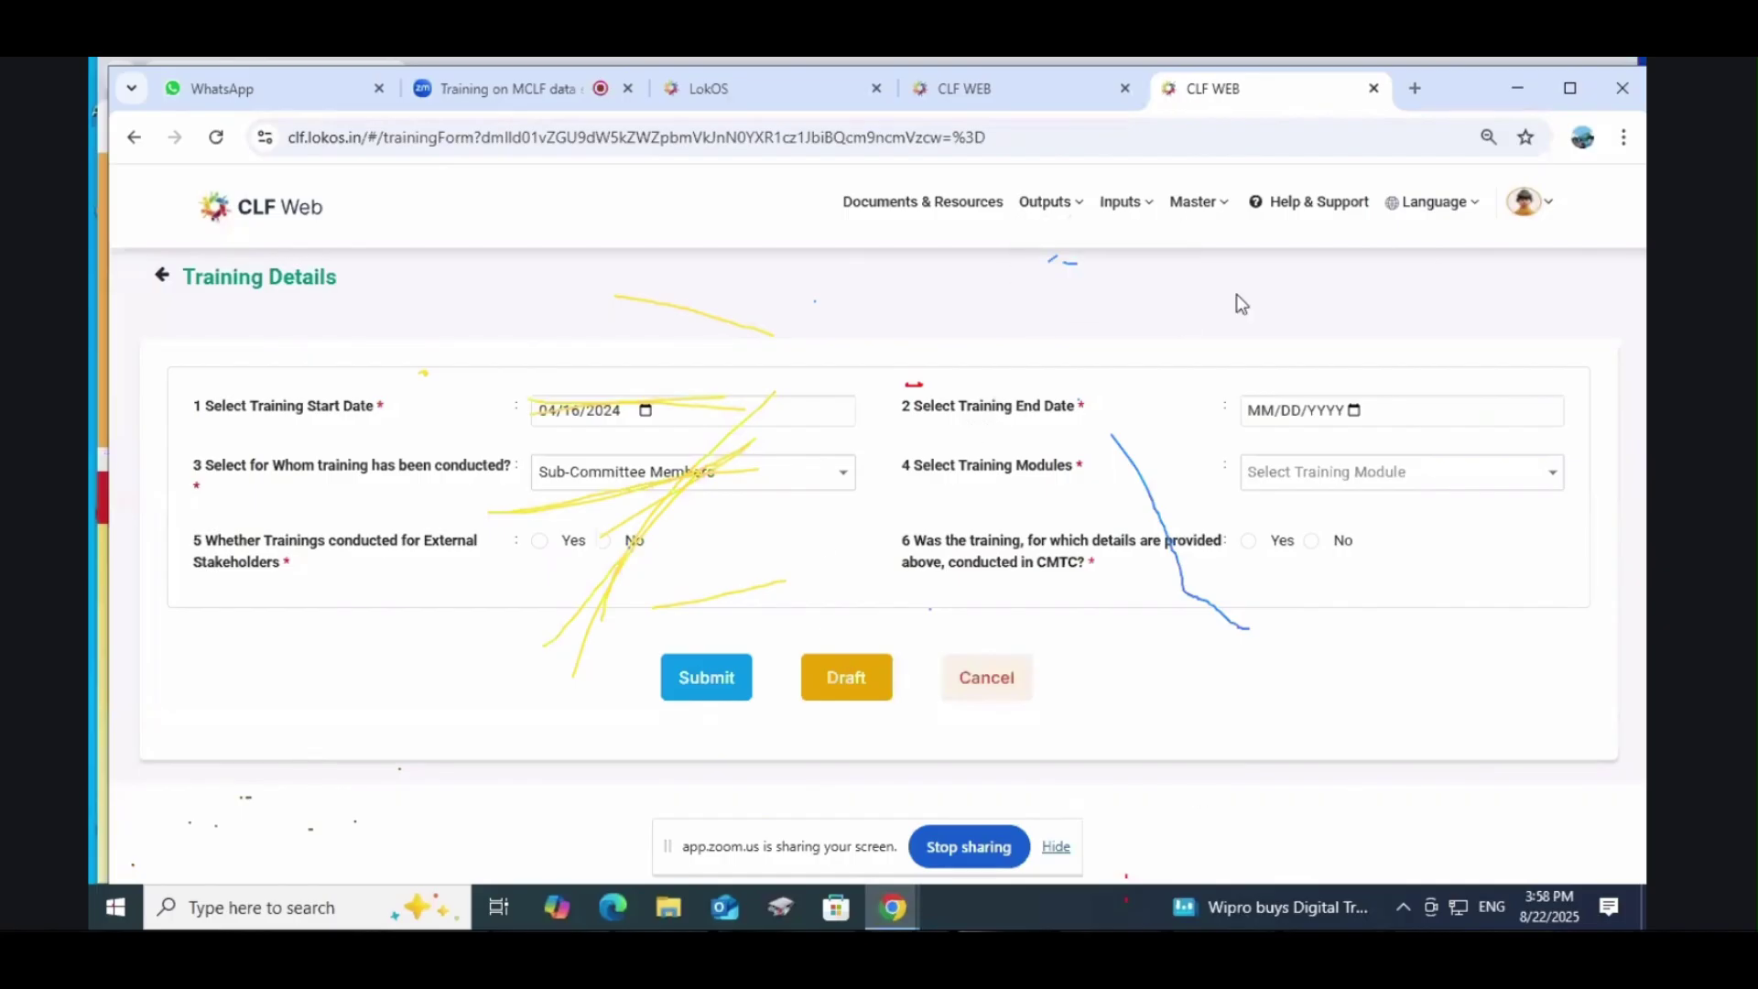
Step: Create a new record in Inputs > Staff Master with staff type CLF Accountant
mouse_move(1134, 229)
click(1144, 335)
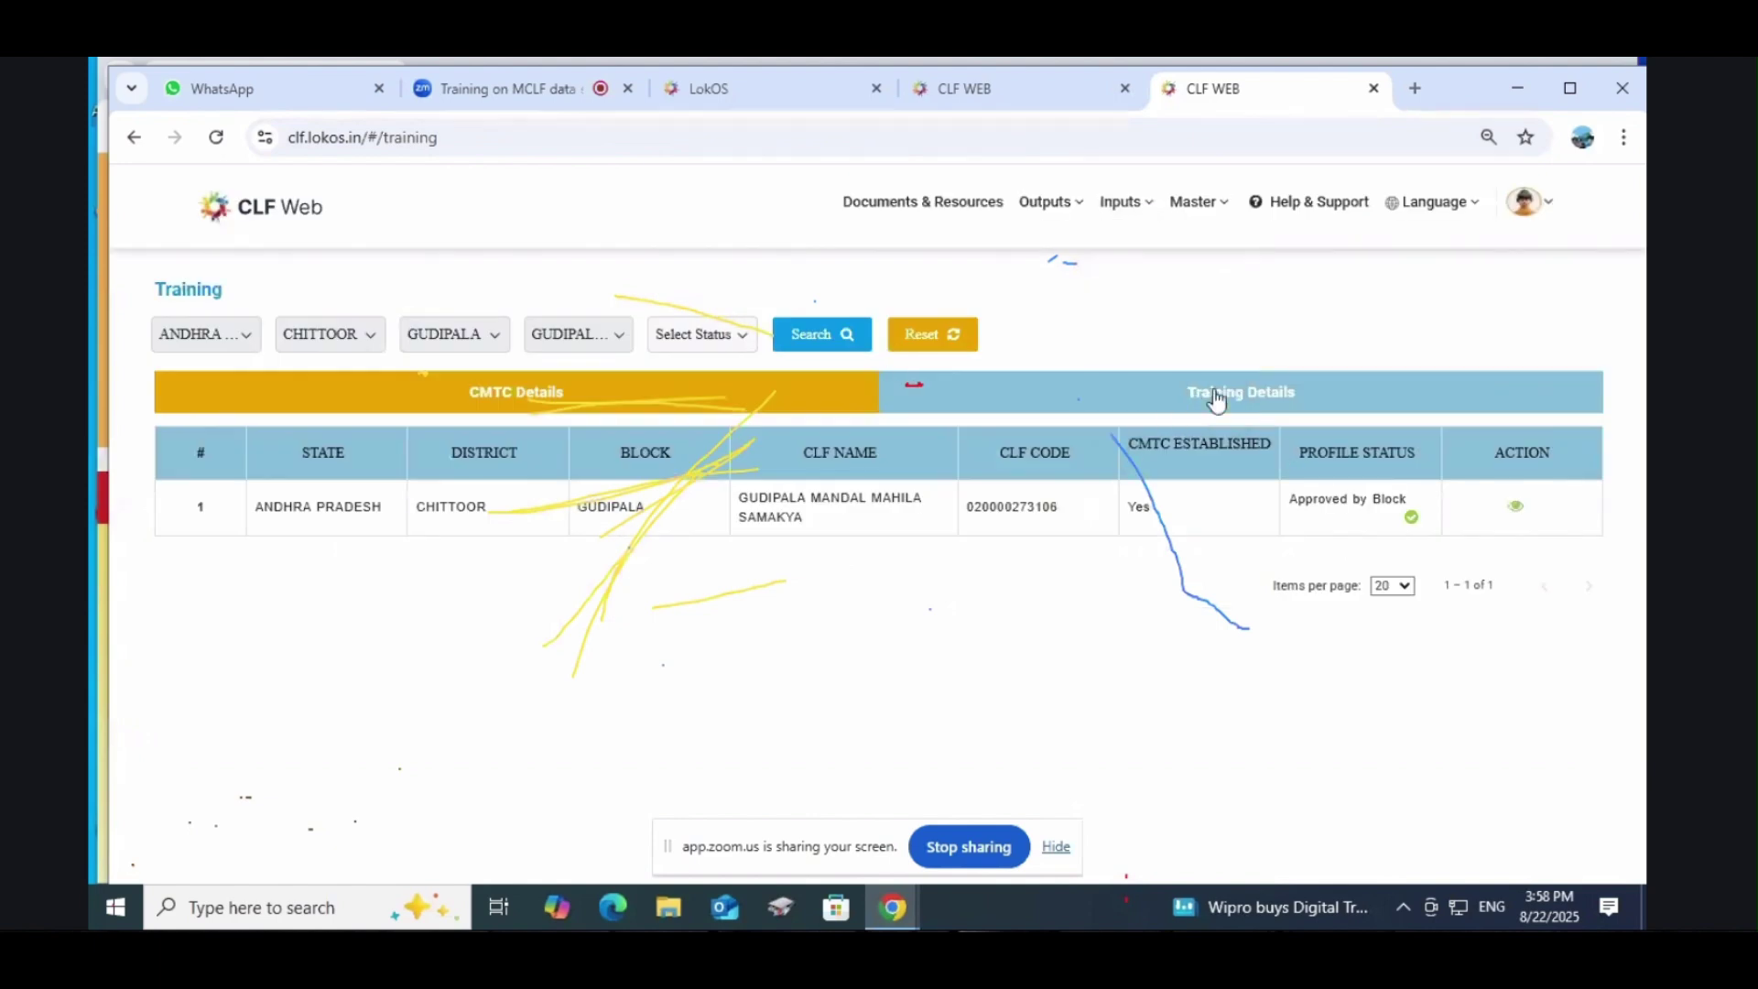
click(1218, 395)
mouse_move(1110, 230)
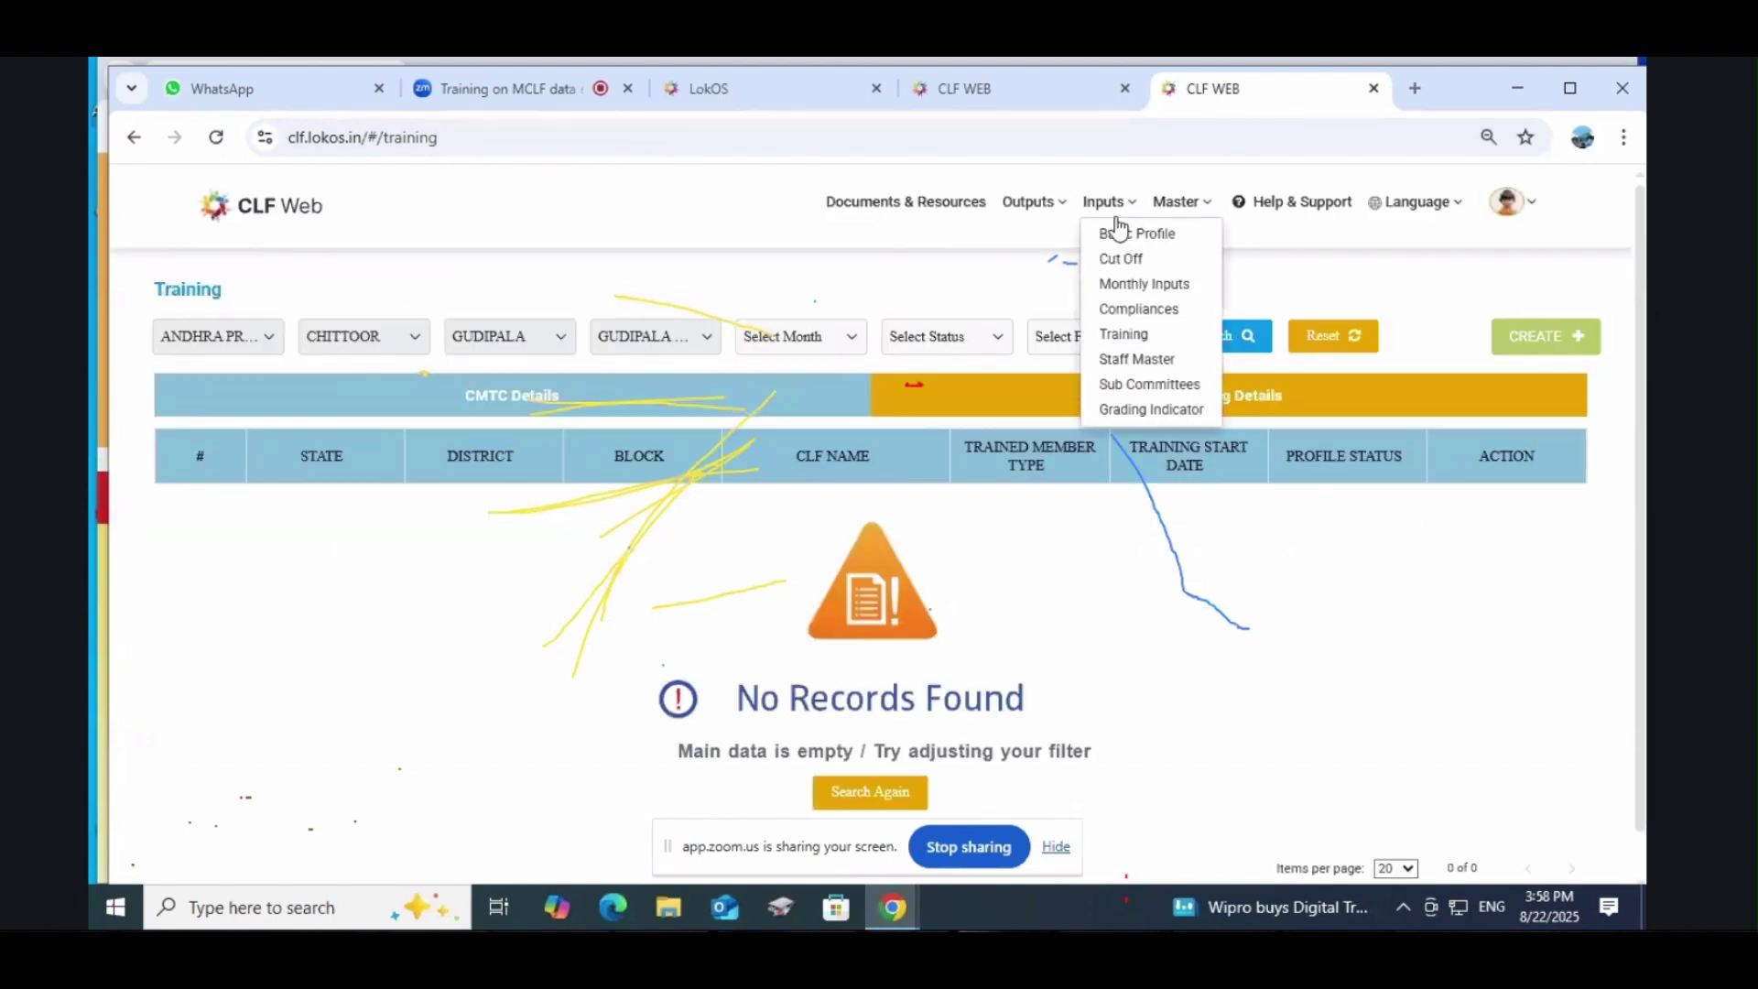
click(1141, 362)
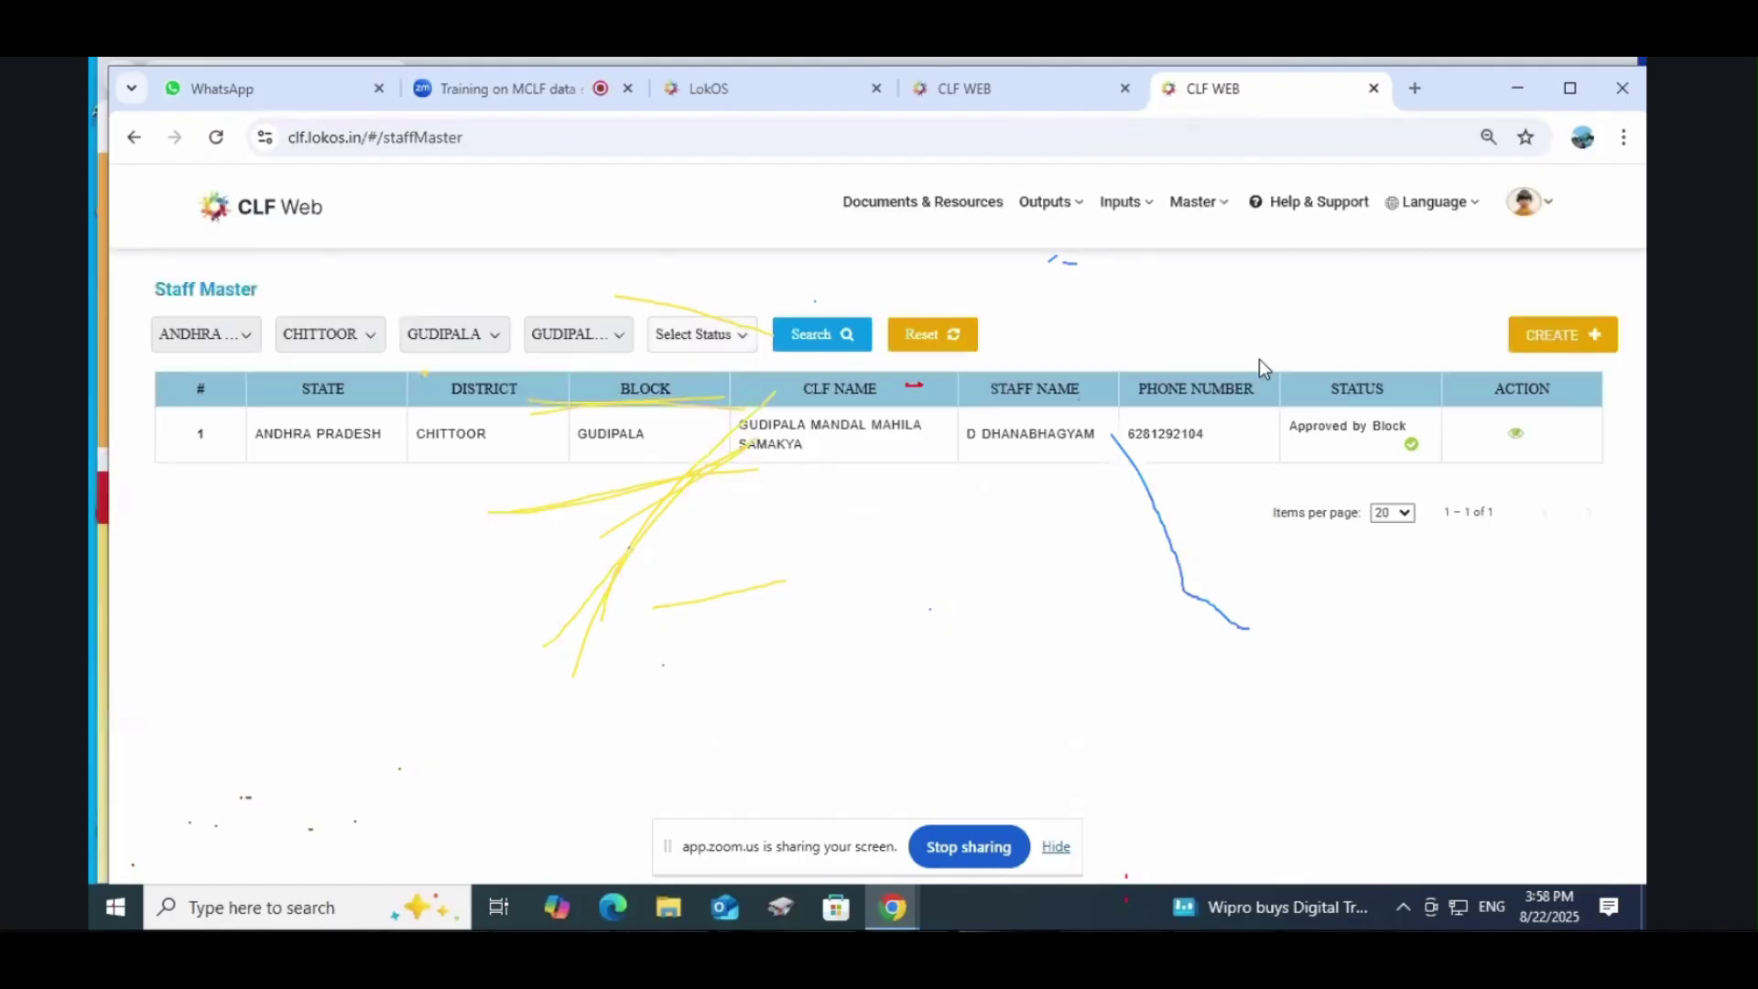
click(1560, 353)
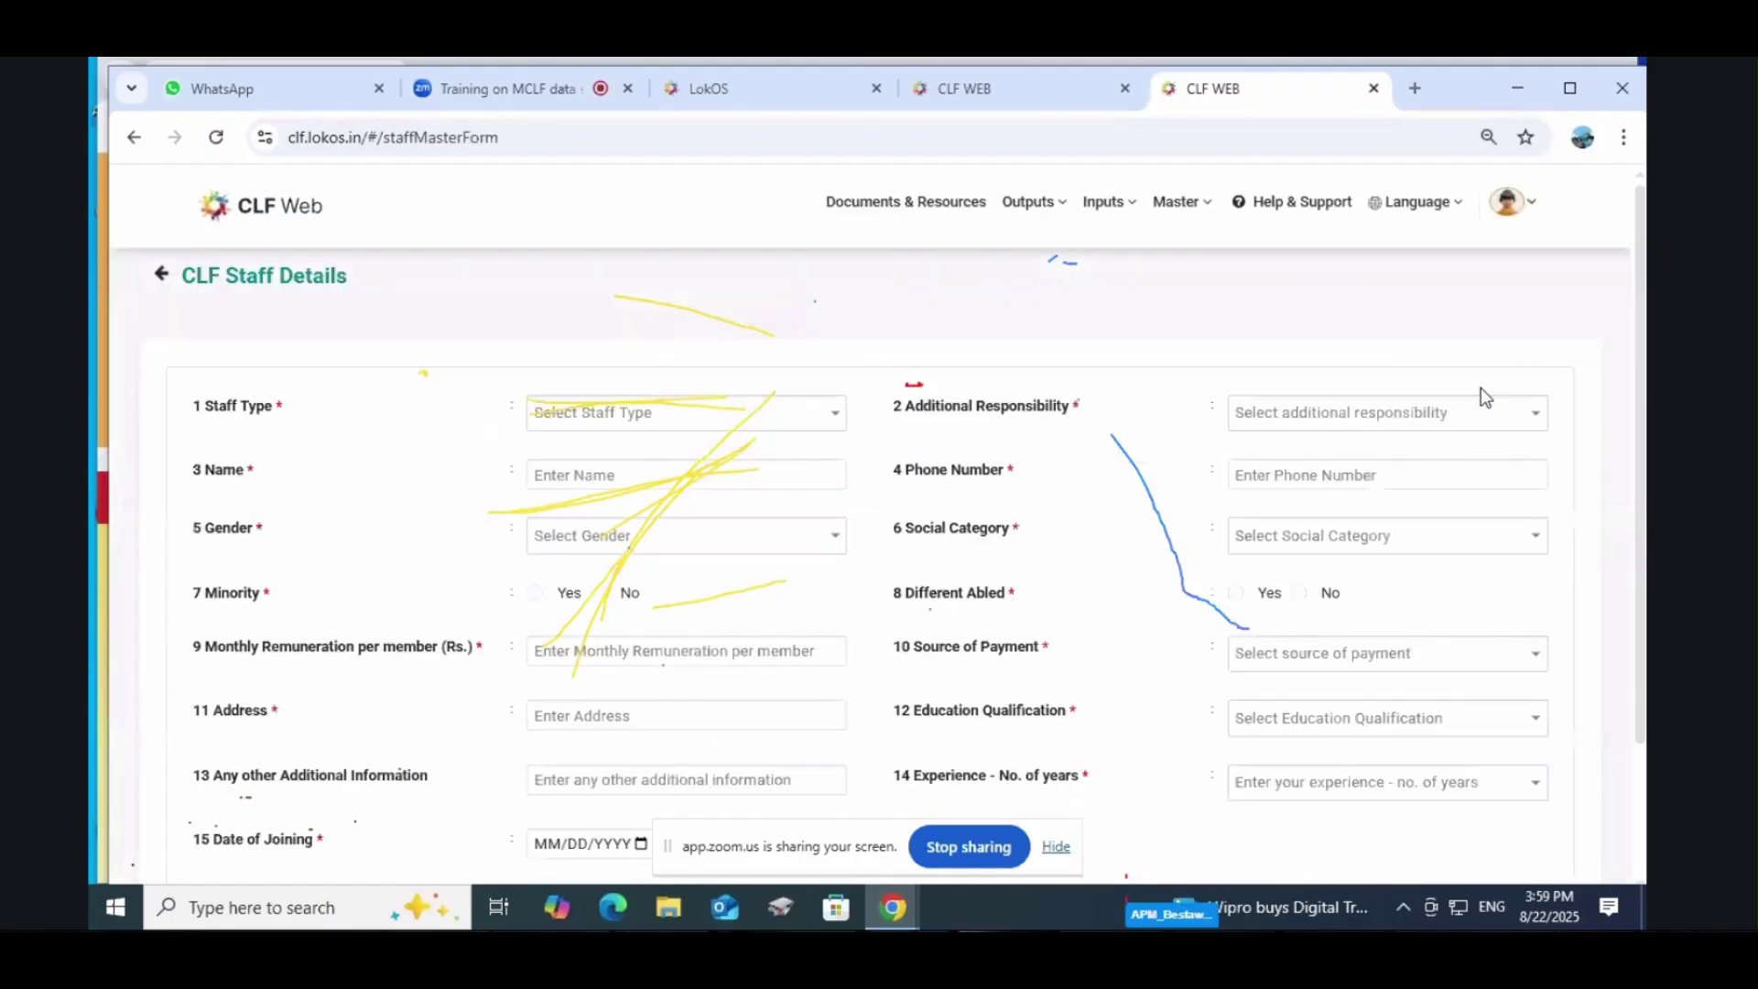
click(652, 417)
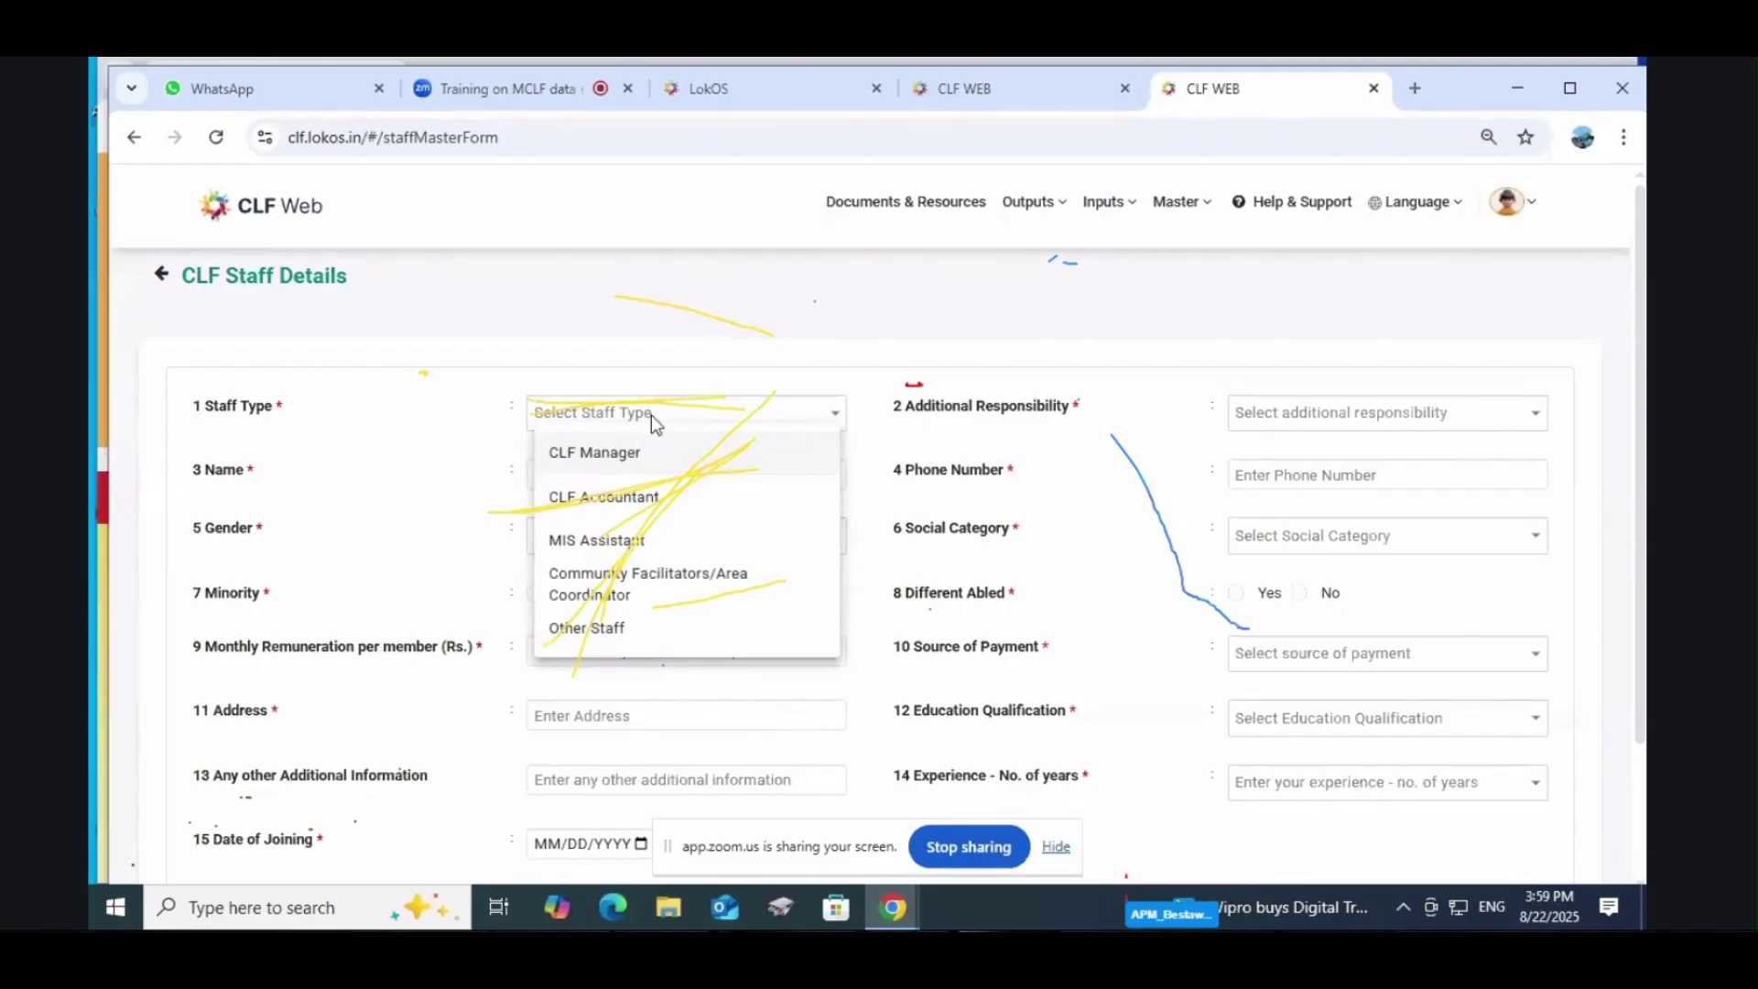
click(646, 502)
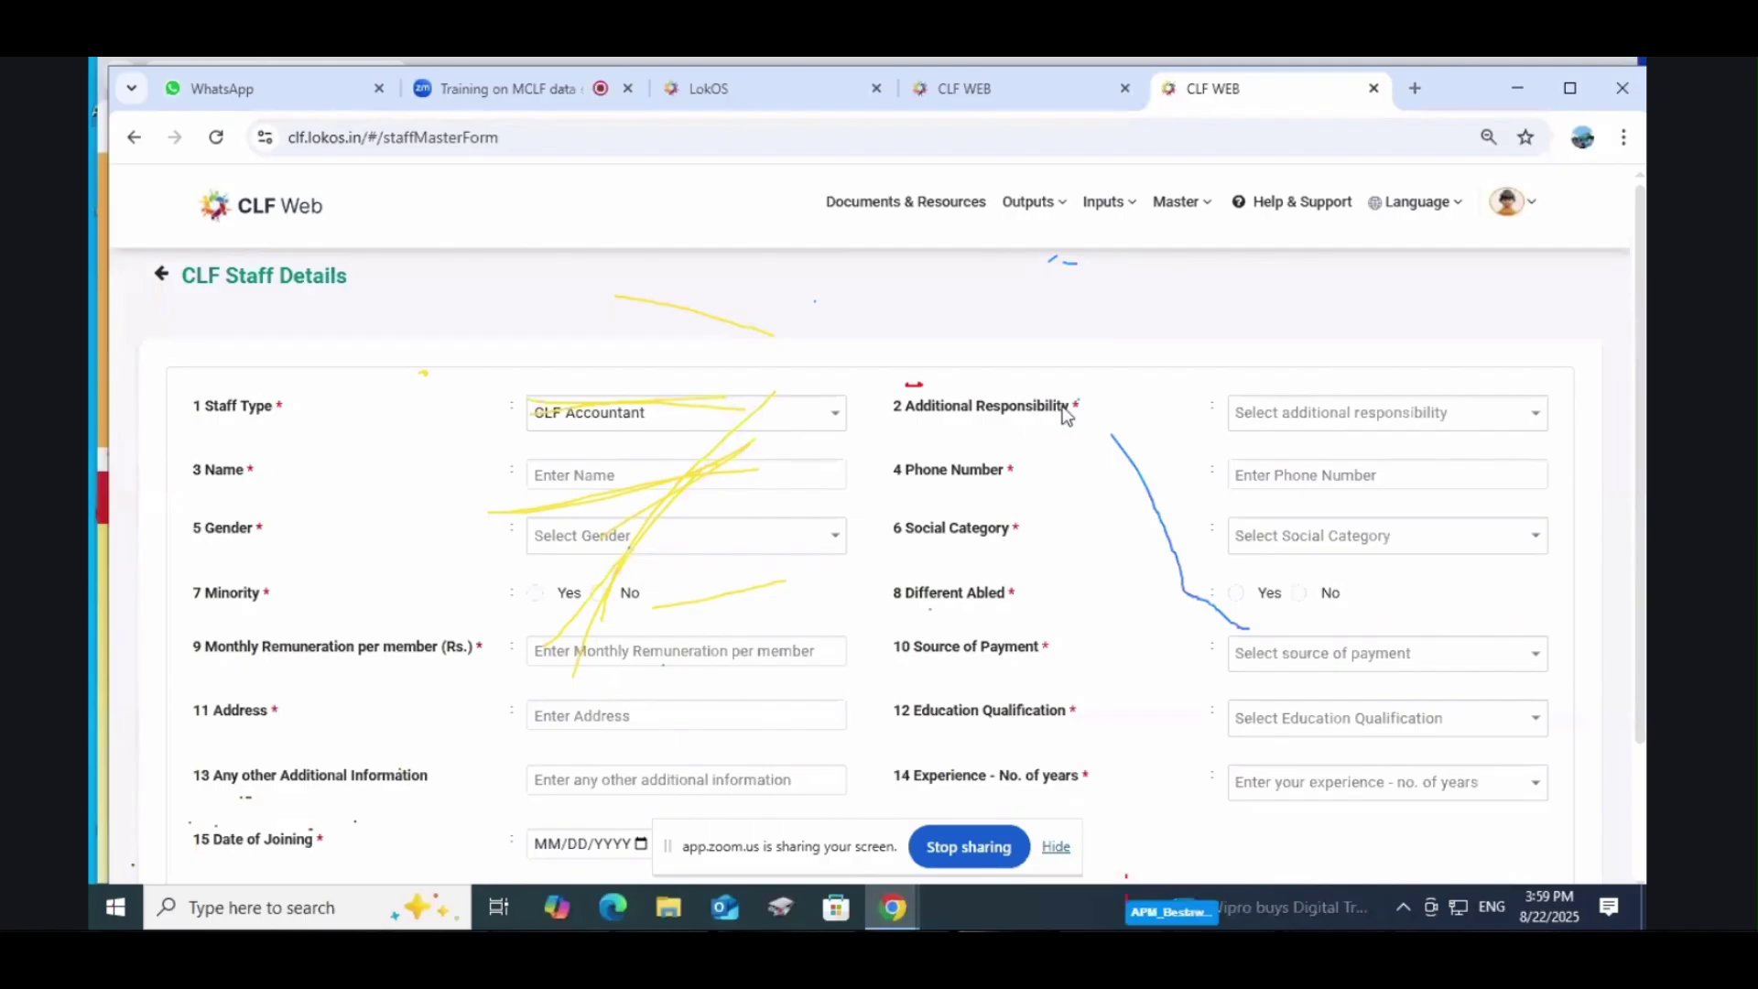
Step: Tick CLF Manager and MIS Assistant as the staff member's additional responsibilities
click(1323, 416)
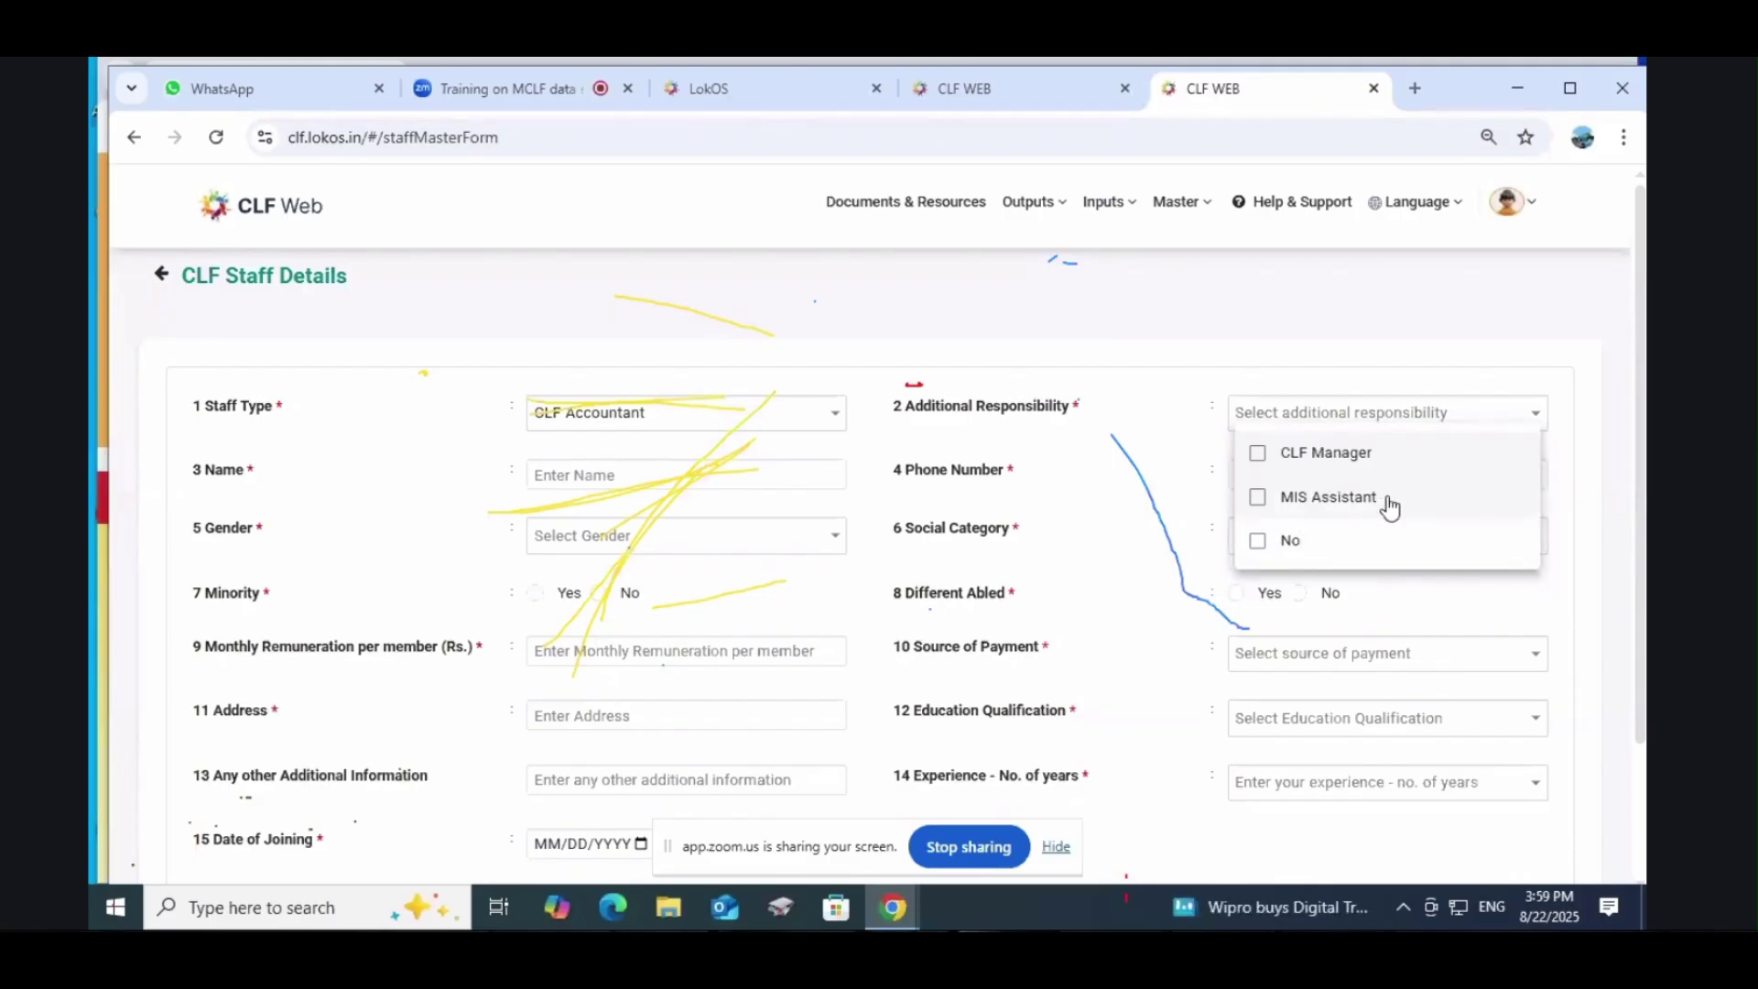
click(1258, 497)
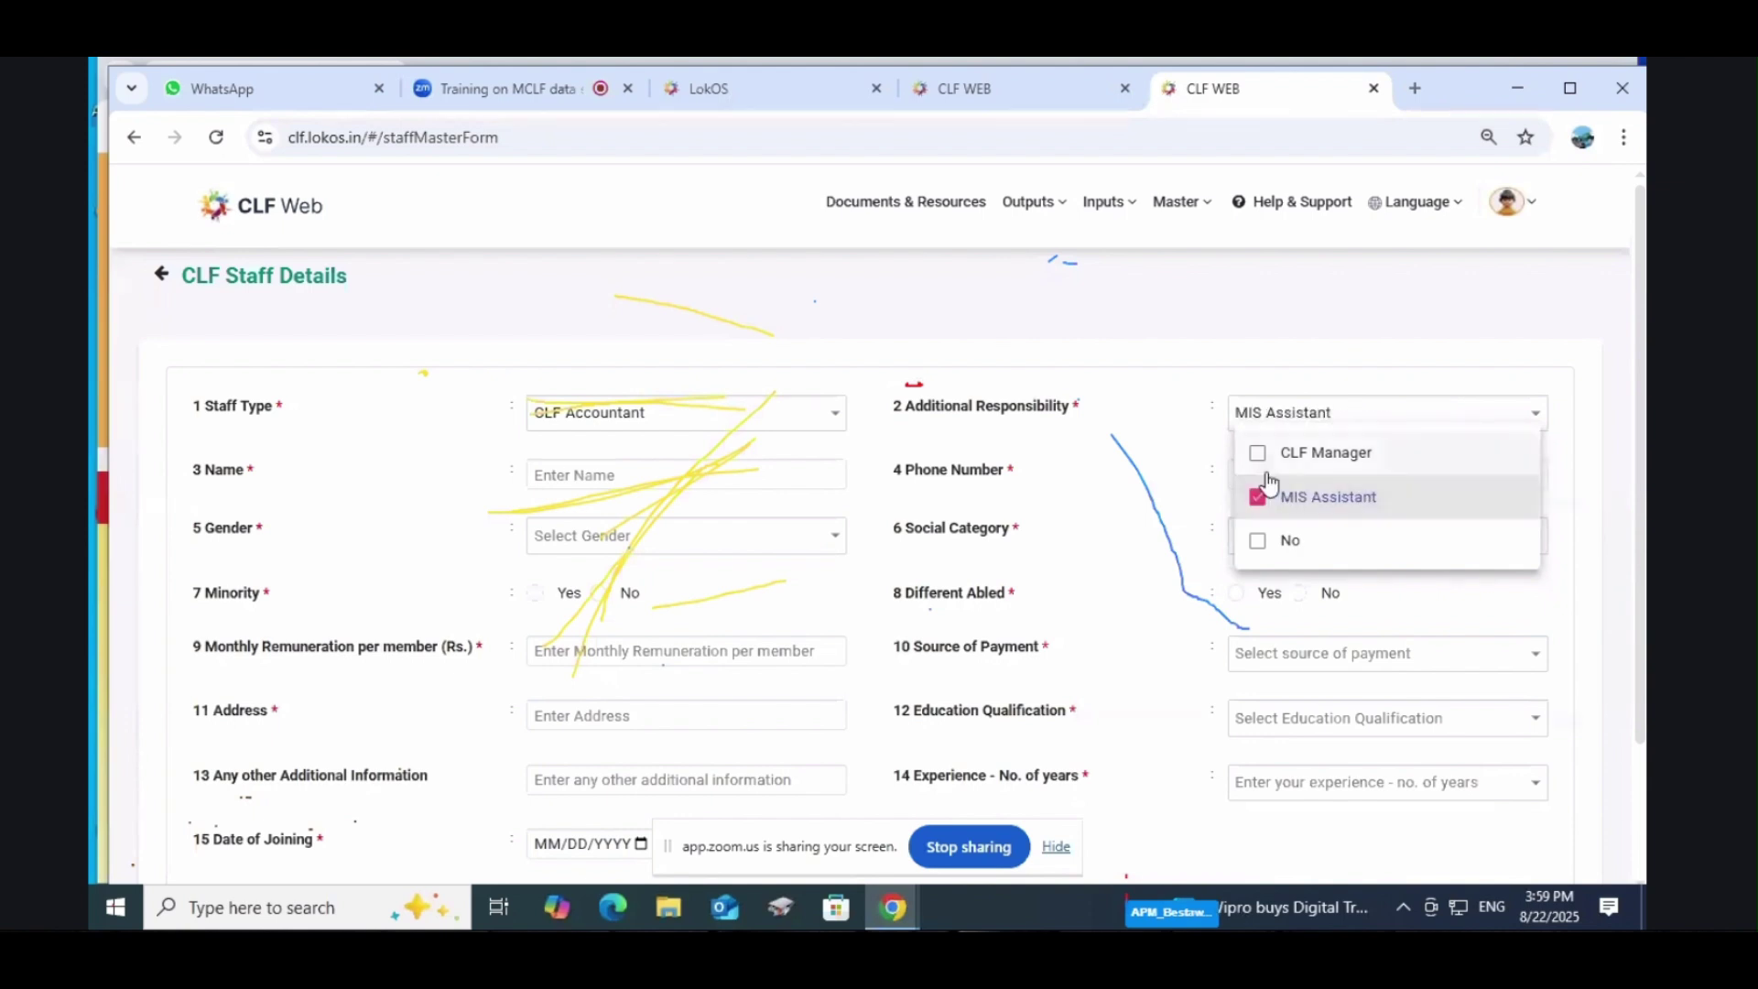
click(1262, 463)
click(1259, 542)
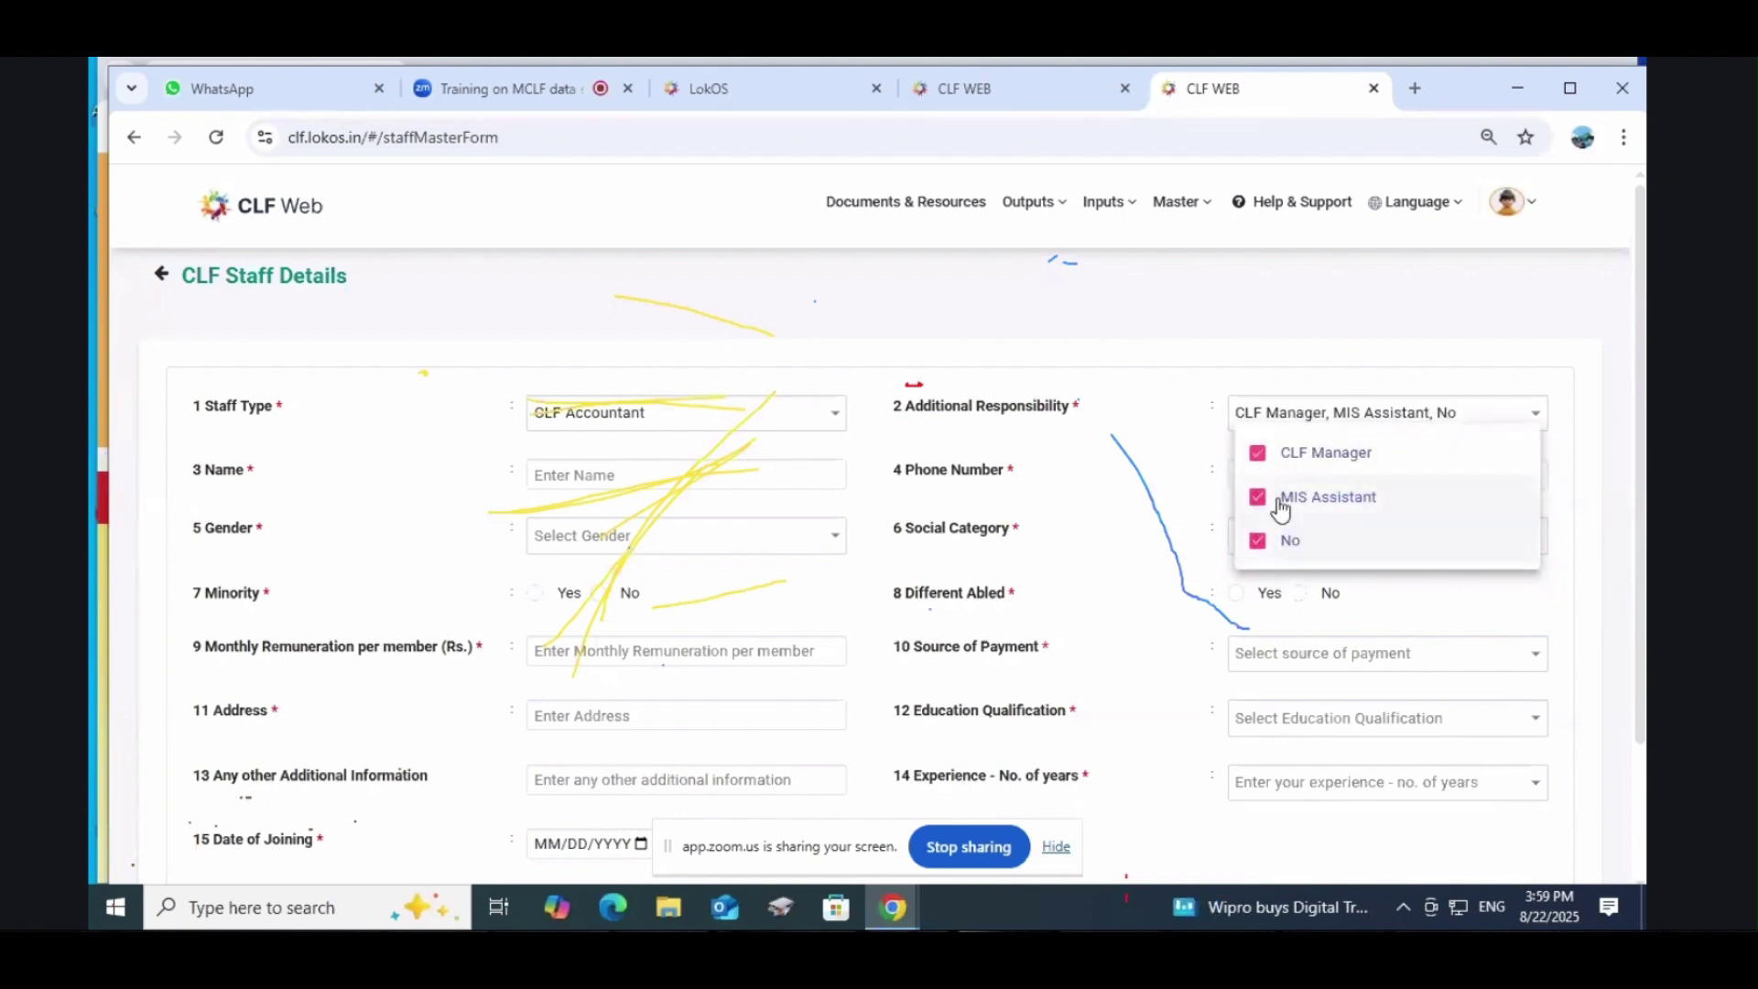
click(1258, 453)
click(1258, 497)
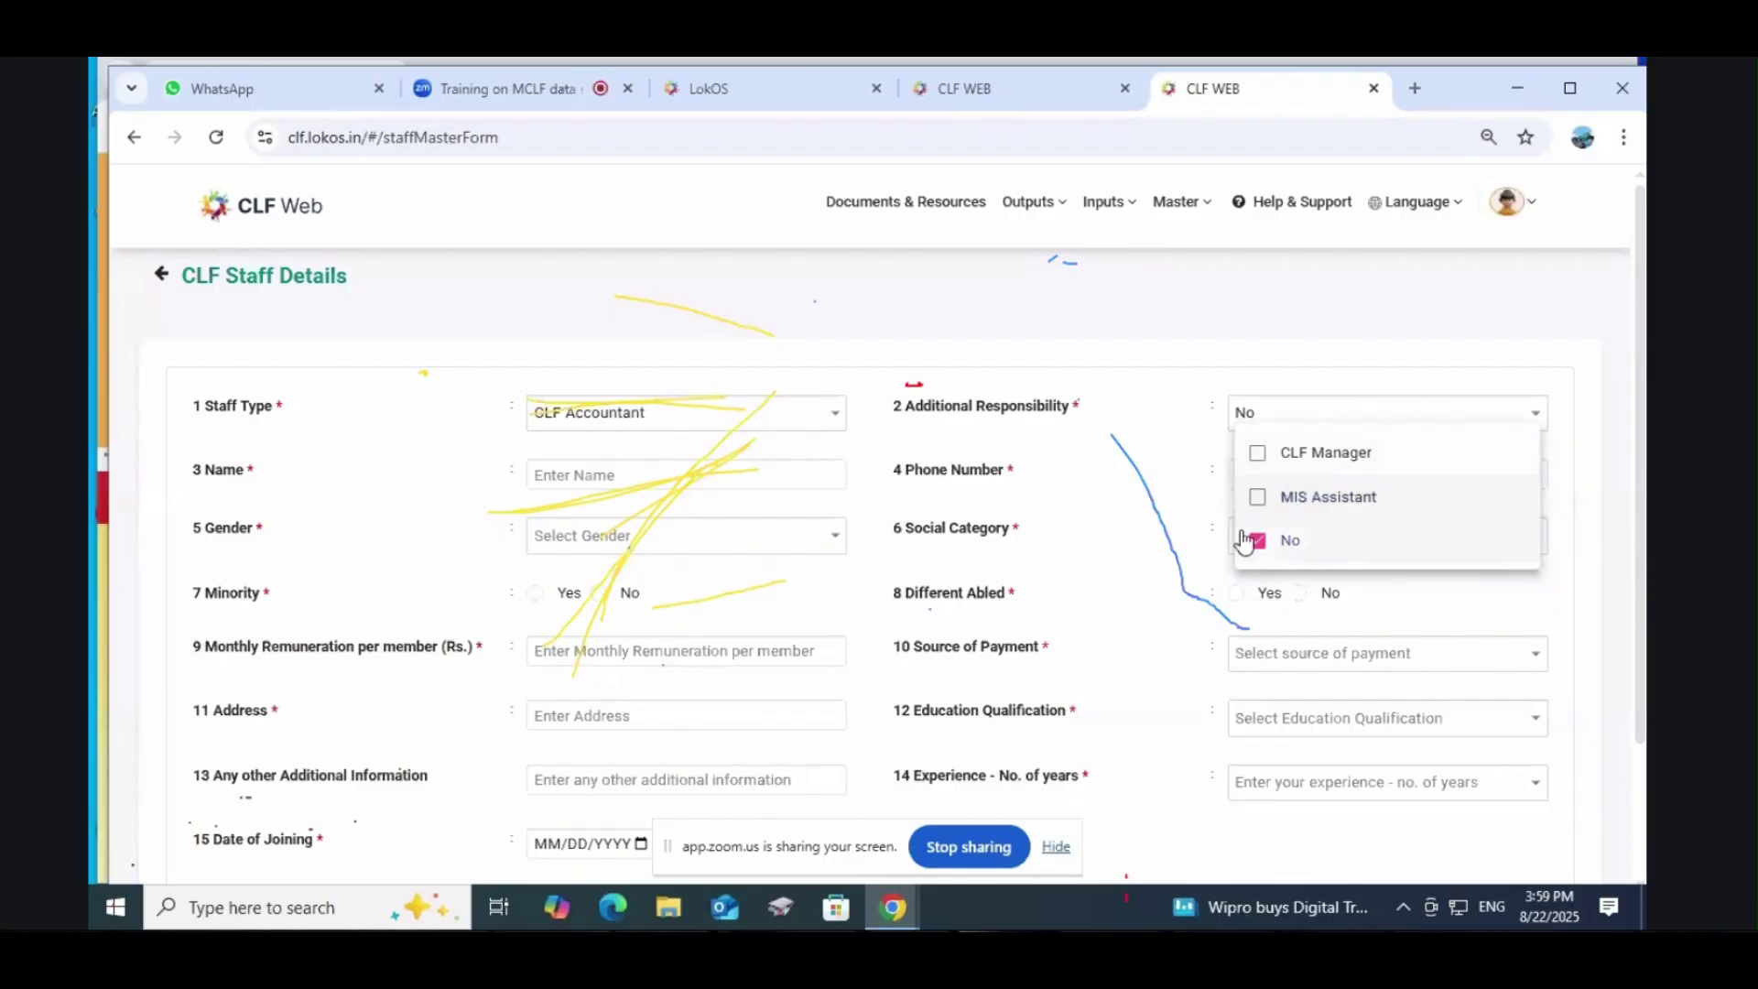
click(1246, 541)
click(1295, 460)
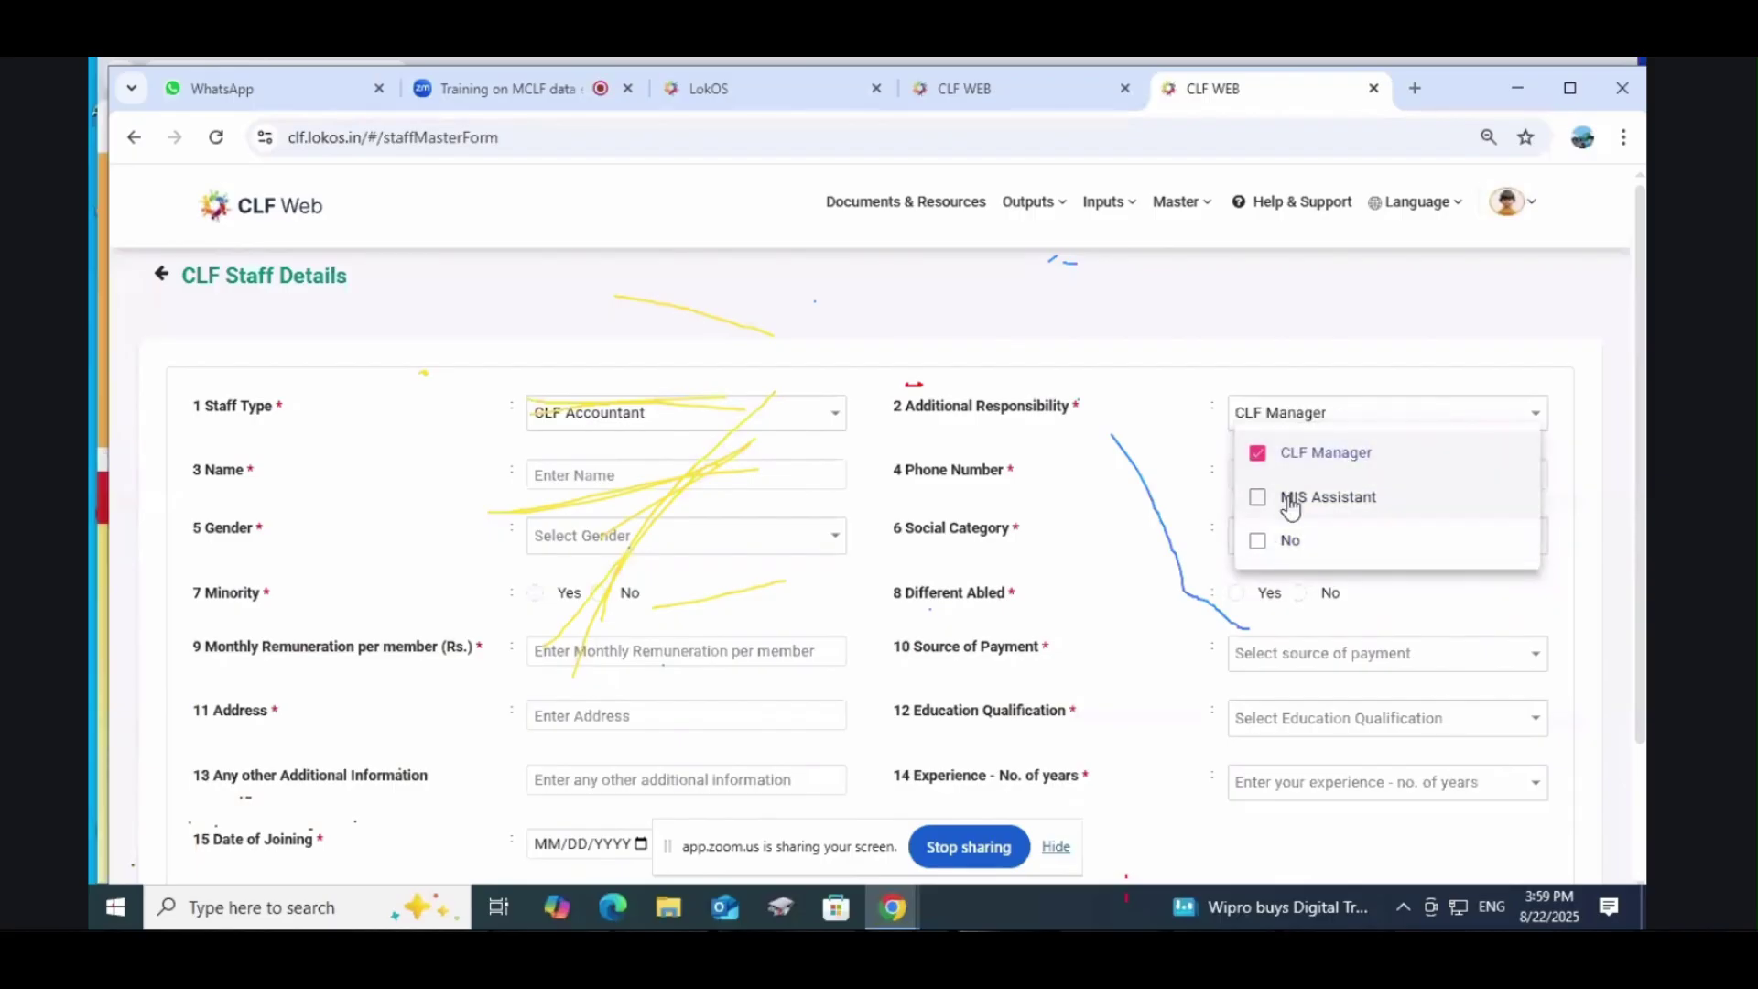
click(1292, 502)
click(1184, 504)
click(589, 472)
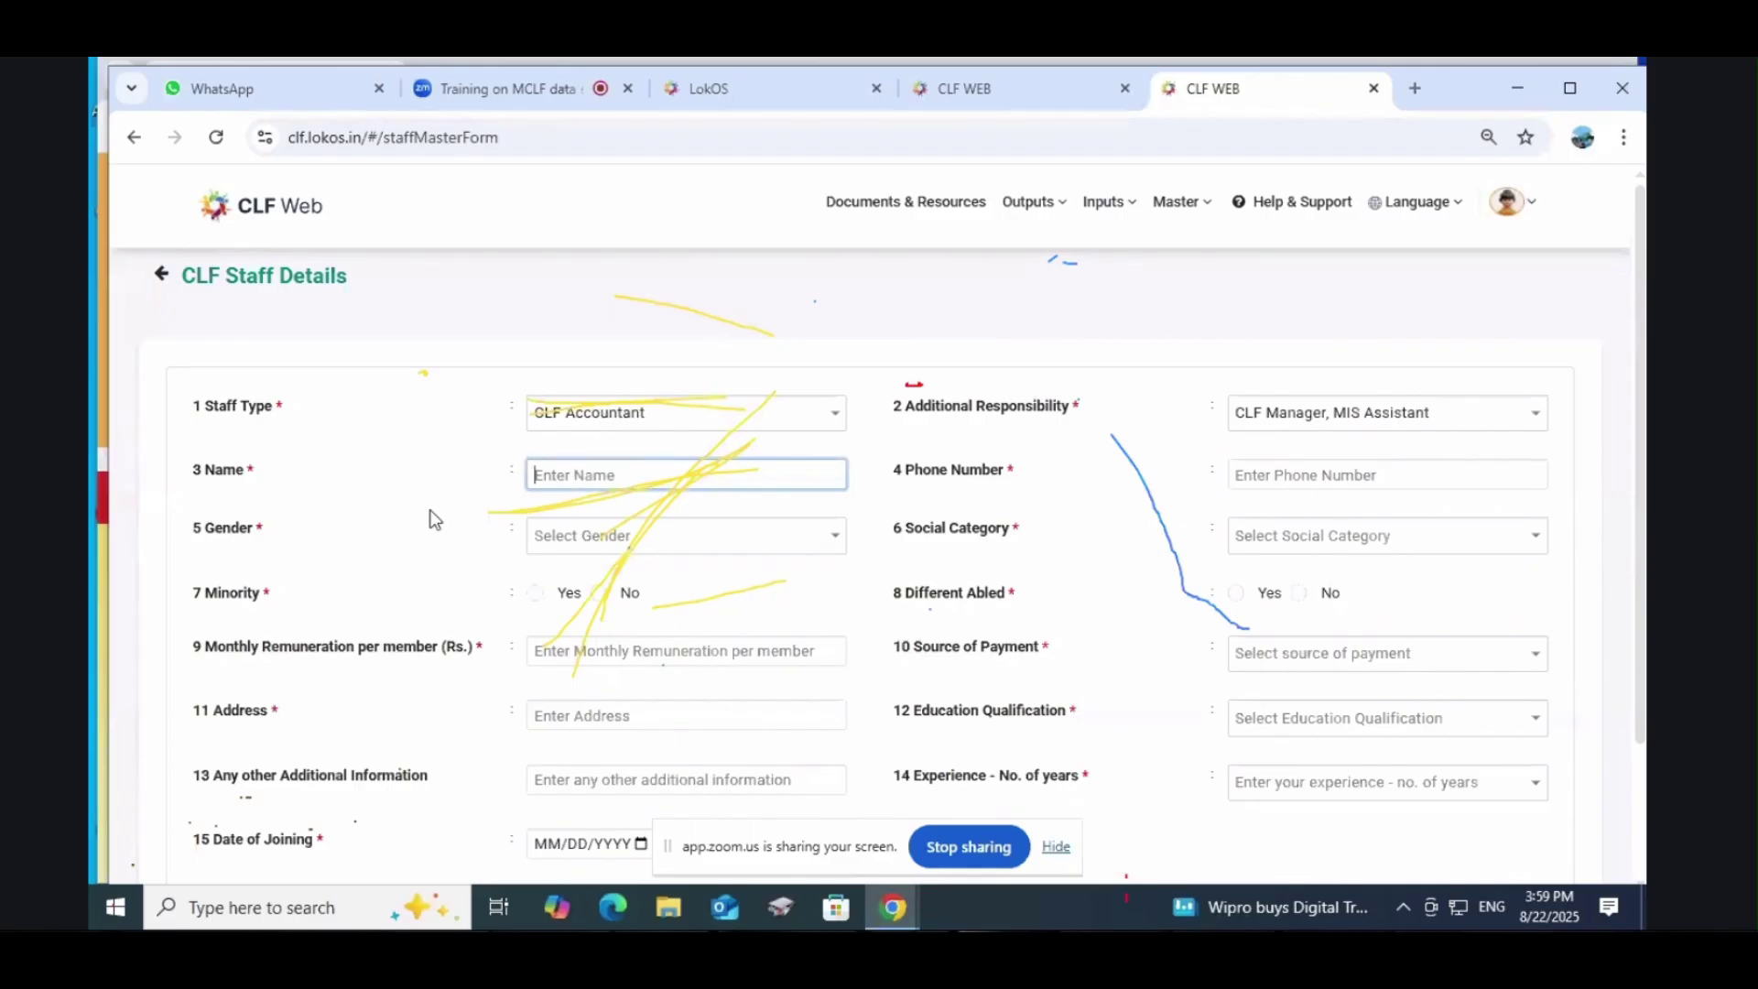
Step: Set the new staff member's gender to Female
click(1323, 474)
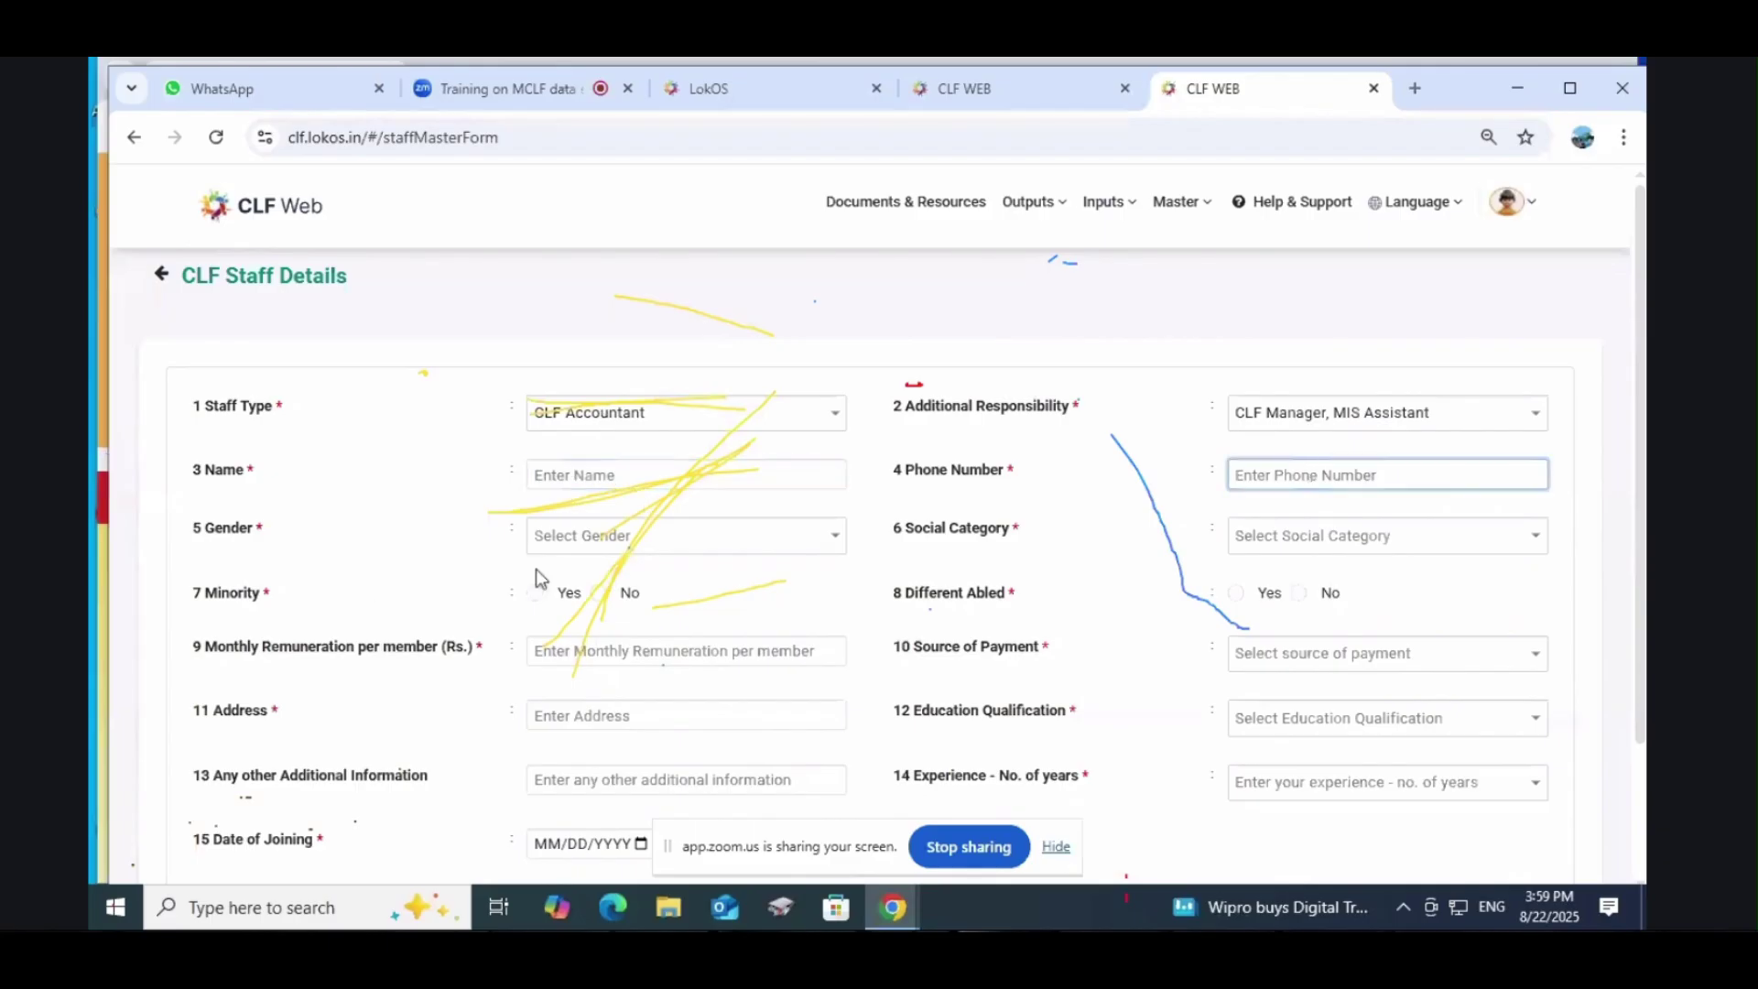
click(682, 545)
click(587, 584)
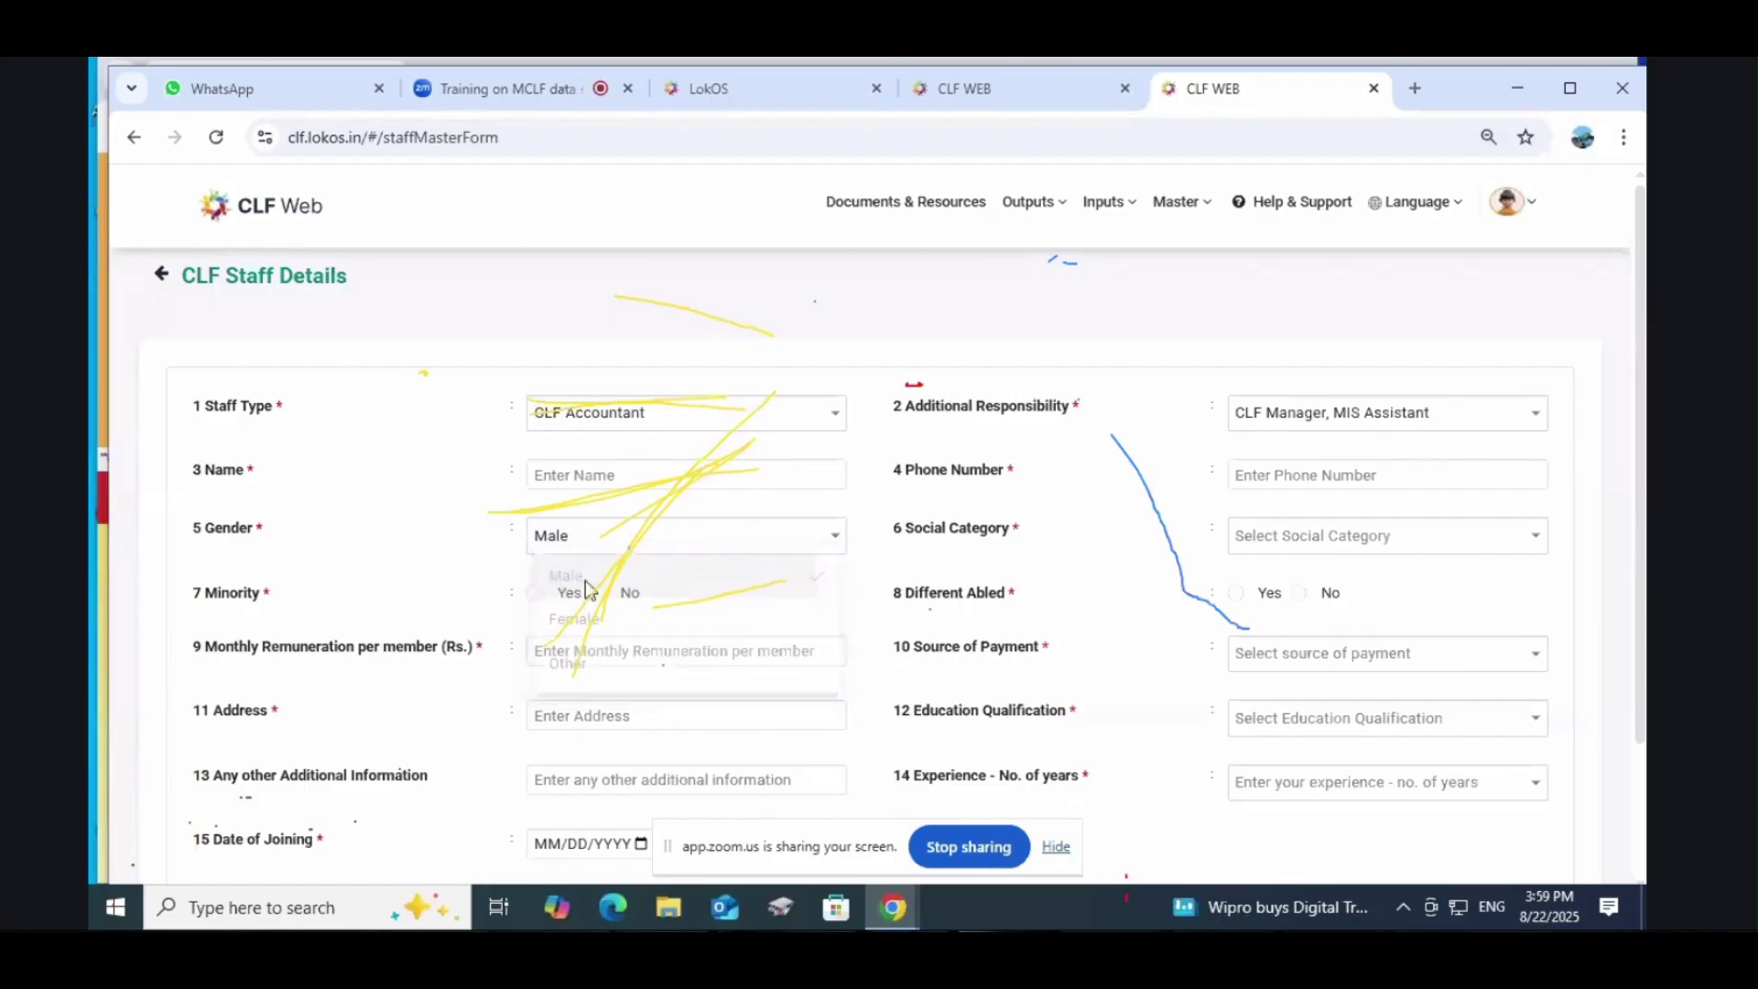
click(607, 545)
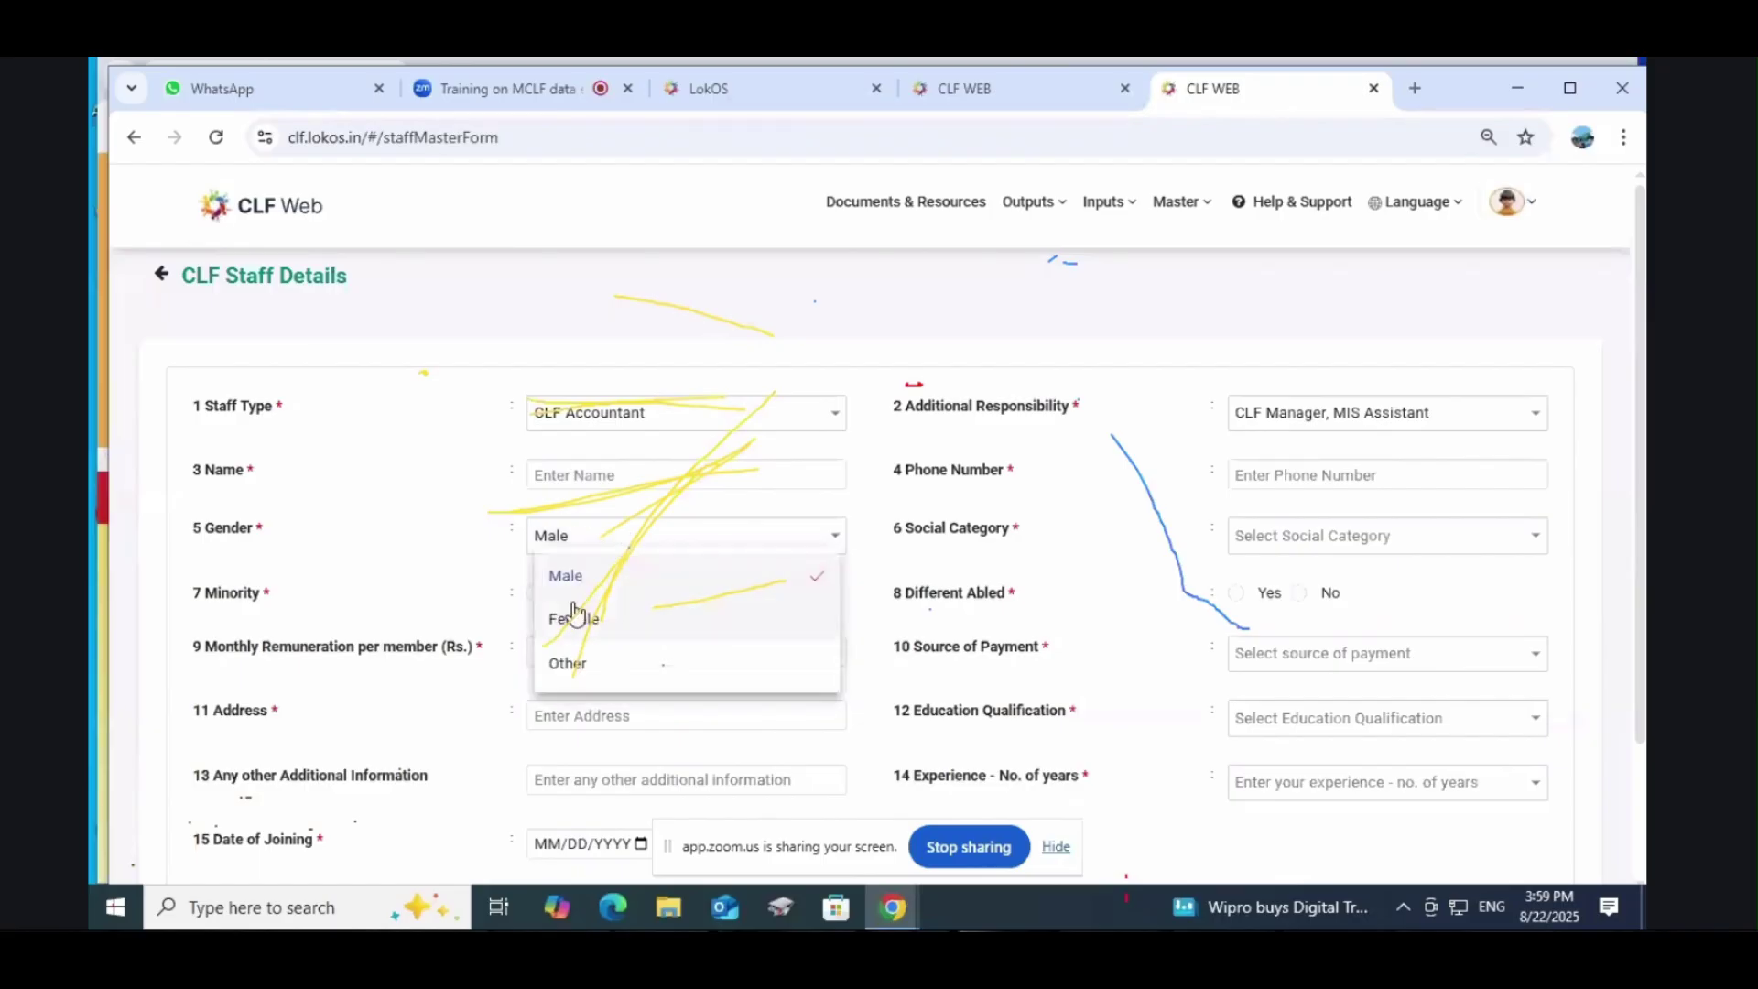
click(575, 615)
Step: Set the social category to ST
click(1286, 538)
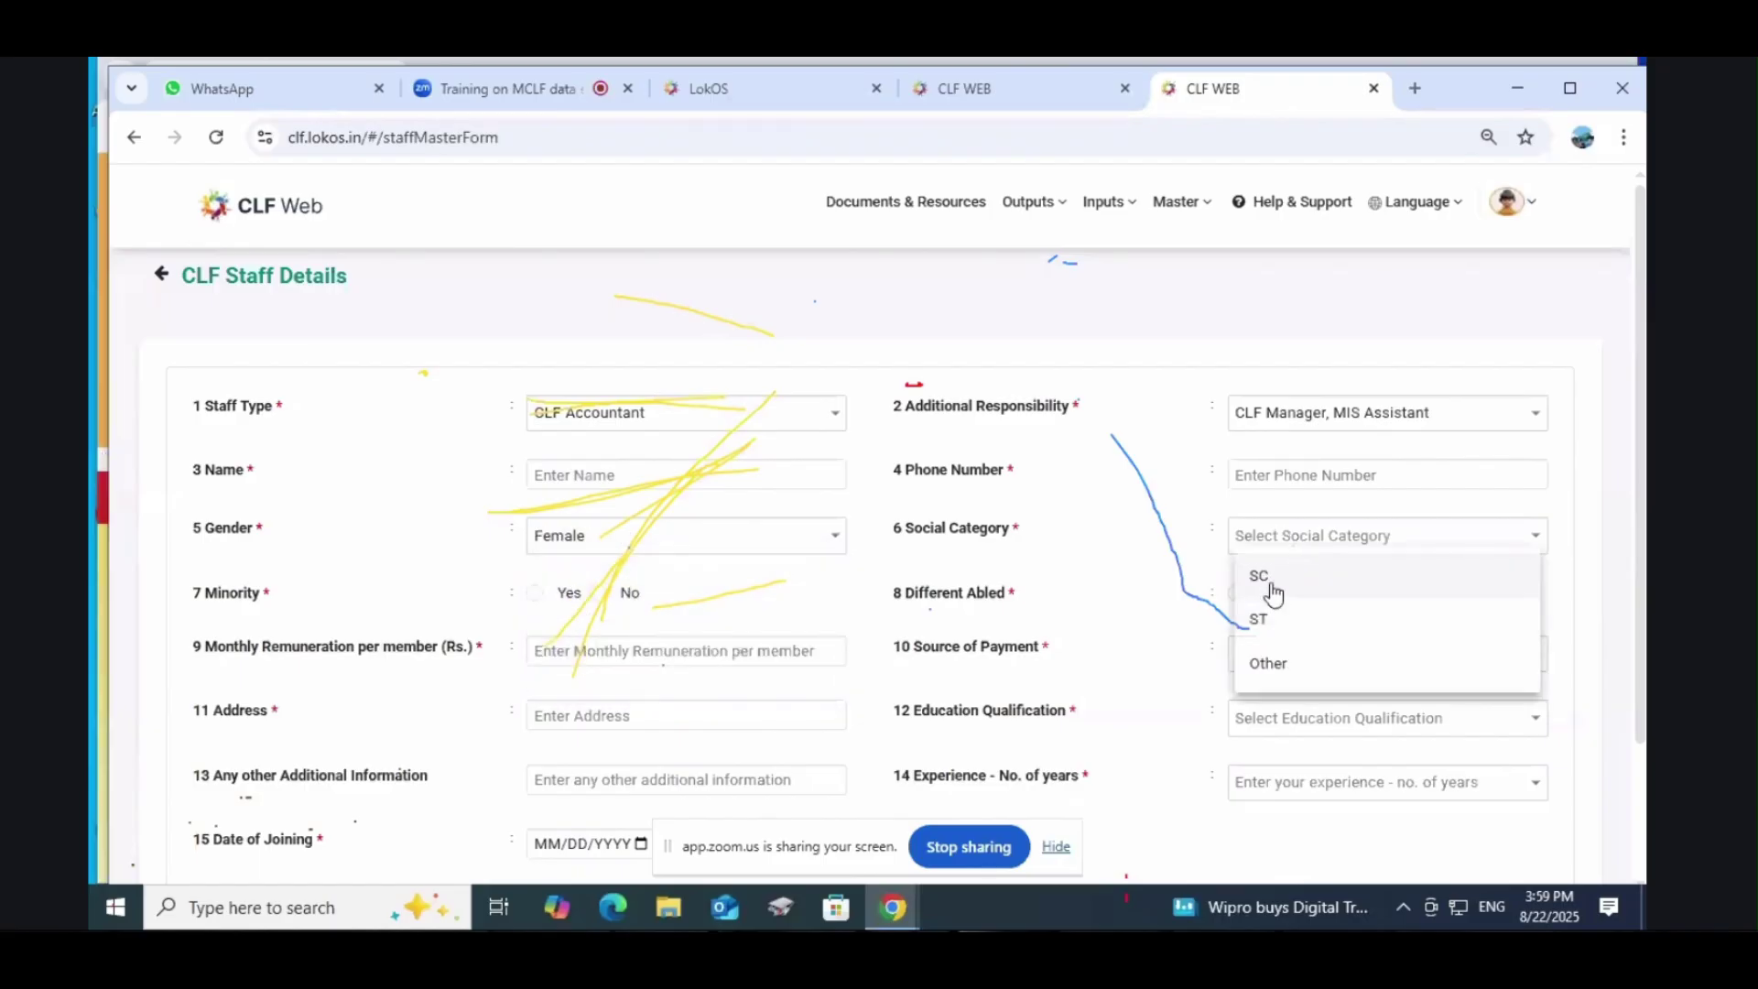
click(1270, 592)
click(1282, 554)
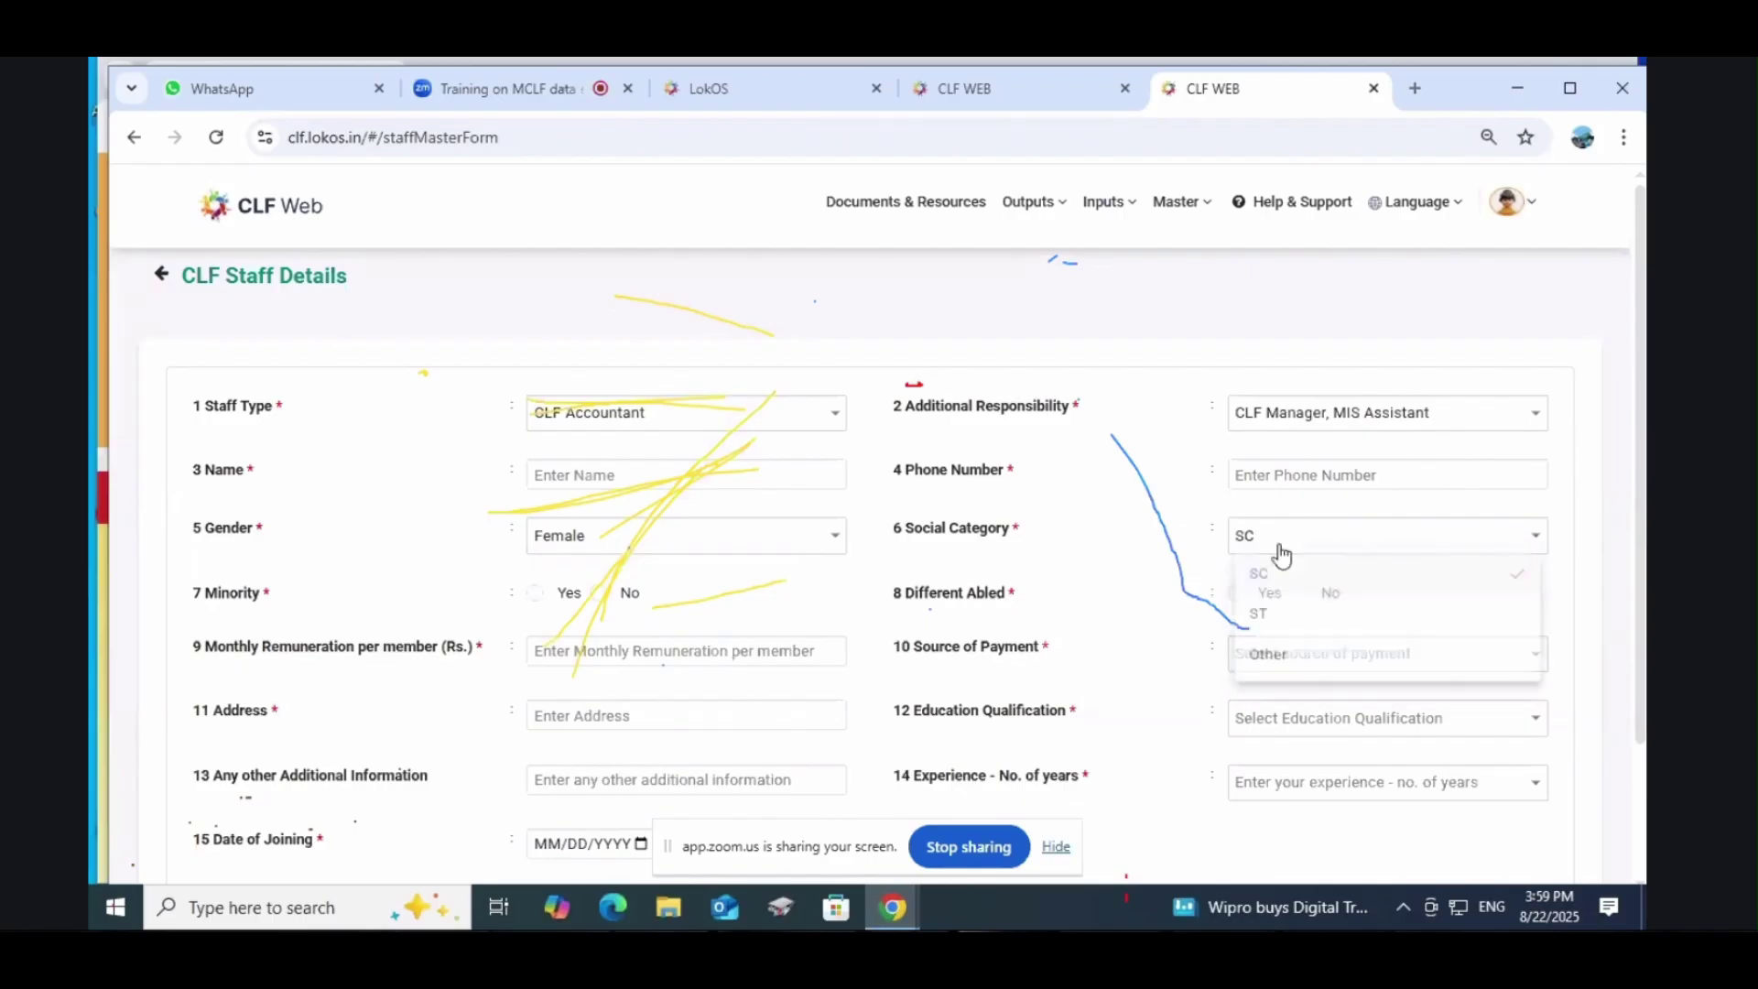
click(1262, 613)
scroll(1024, 606, down, 2)
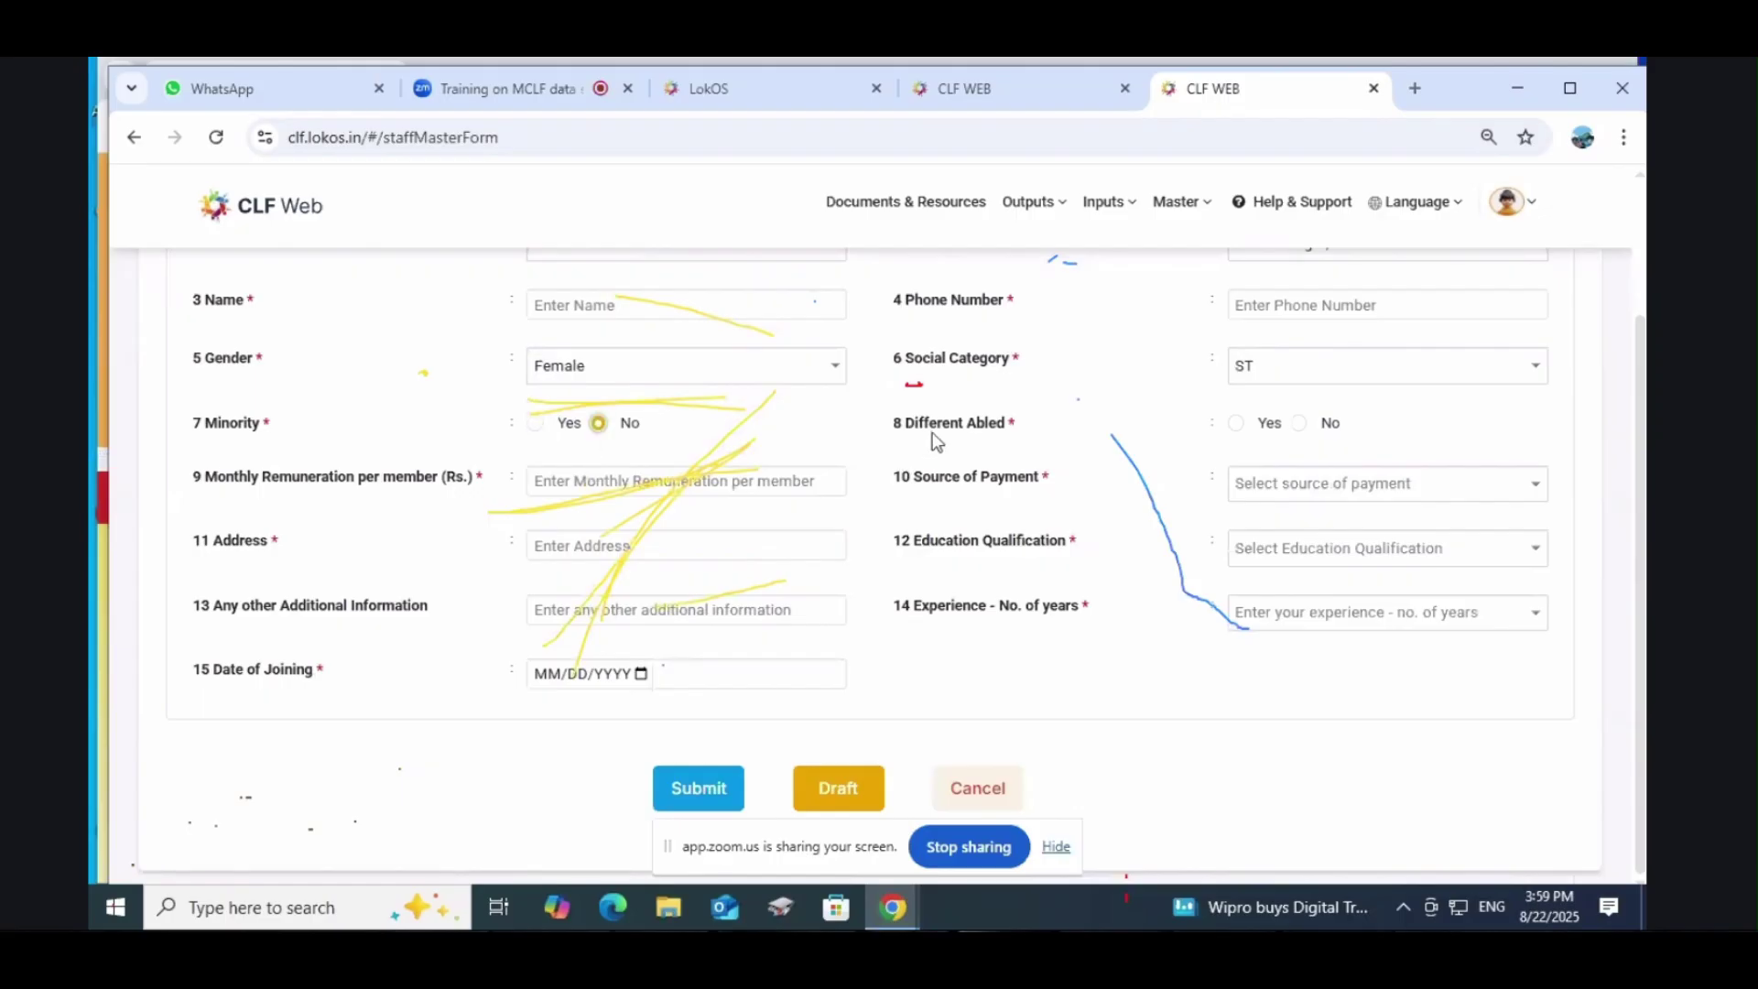
Step: Answer No for Different Abled
click(1236, 423)
click(1300, 423)
click(617, 482)
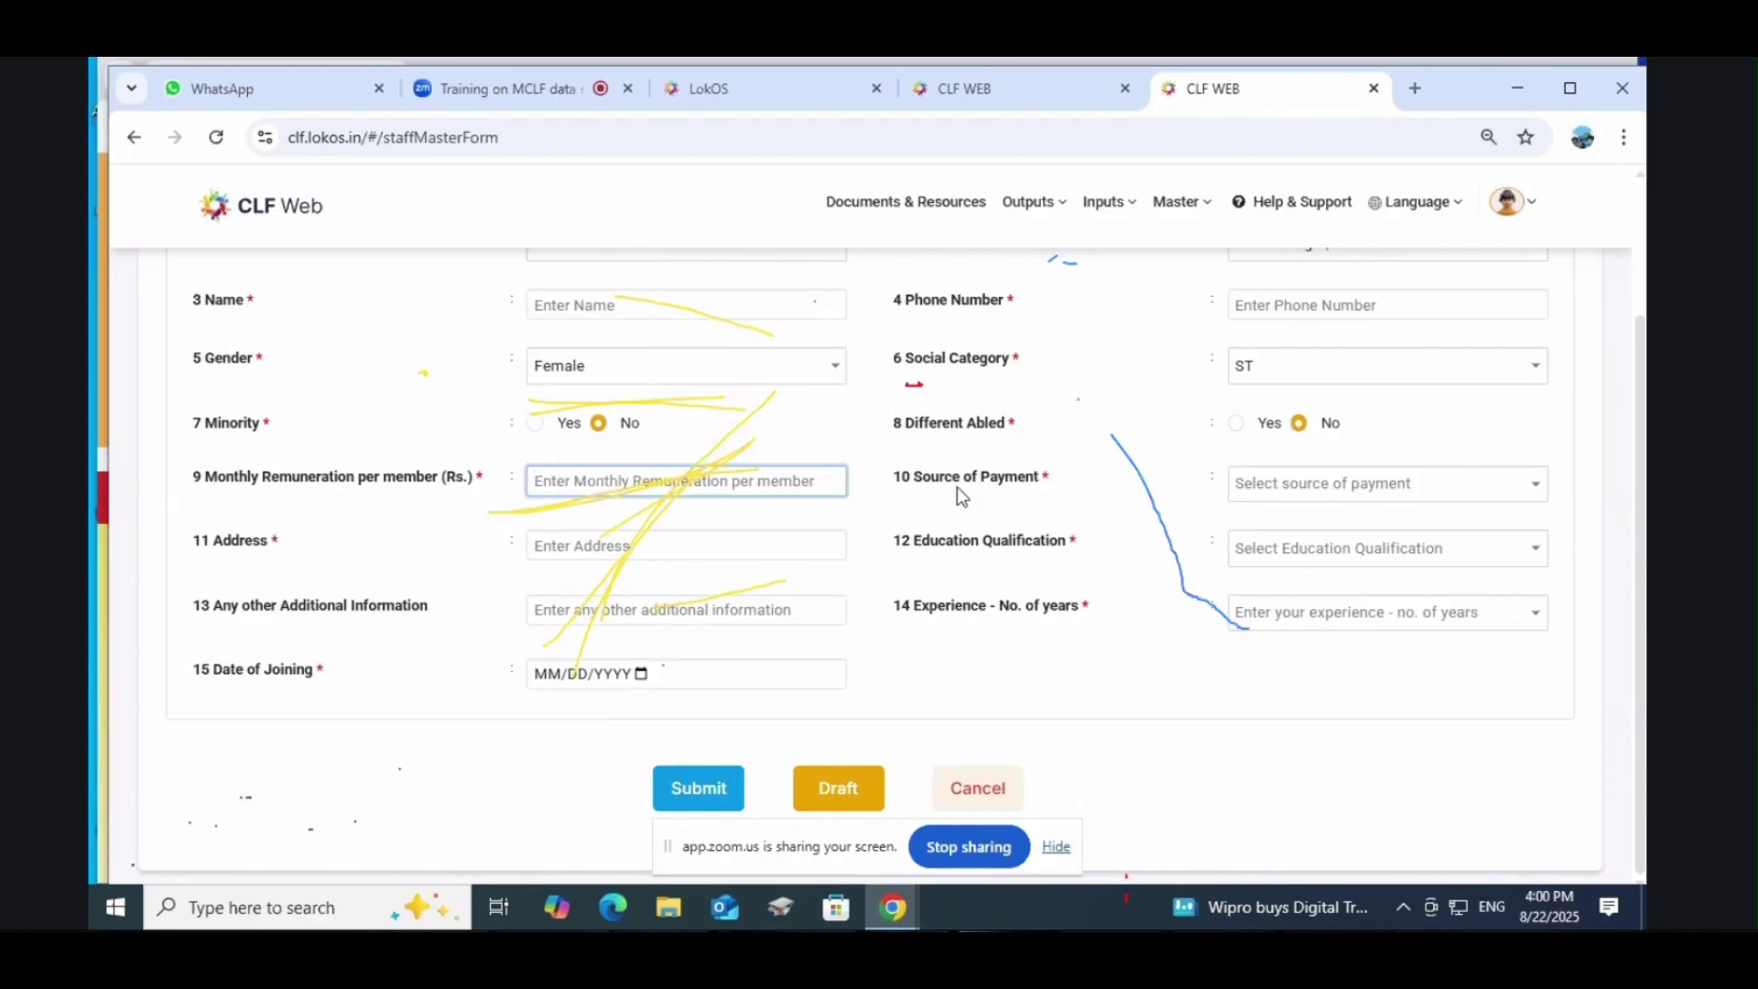
click(1322, 487)
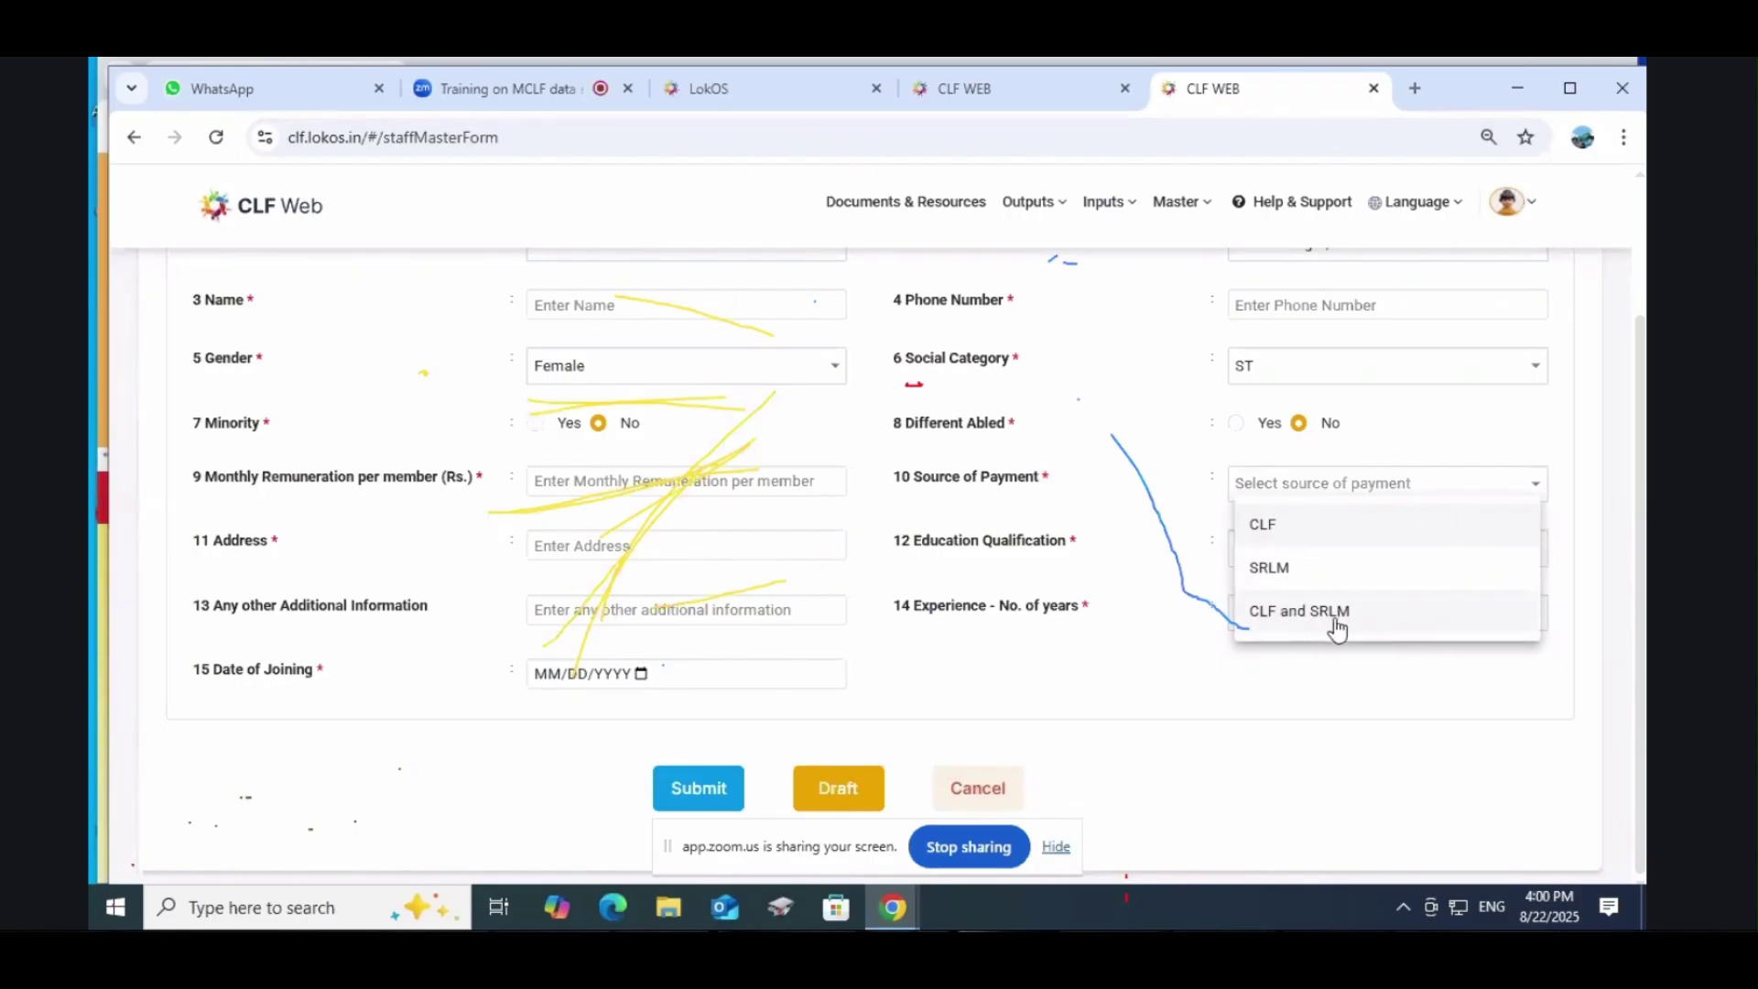
Step: Set source of payment to CLF and SRLM, revealing the MCLF and SRLM share fields
click(1310, 619)
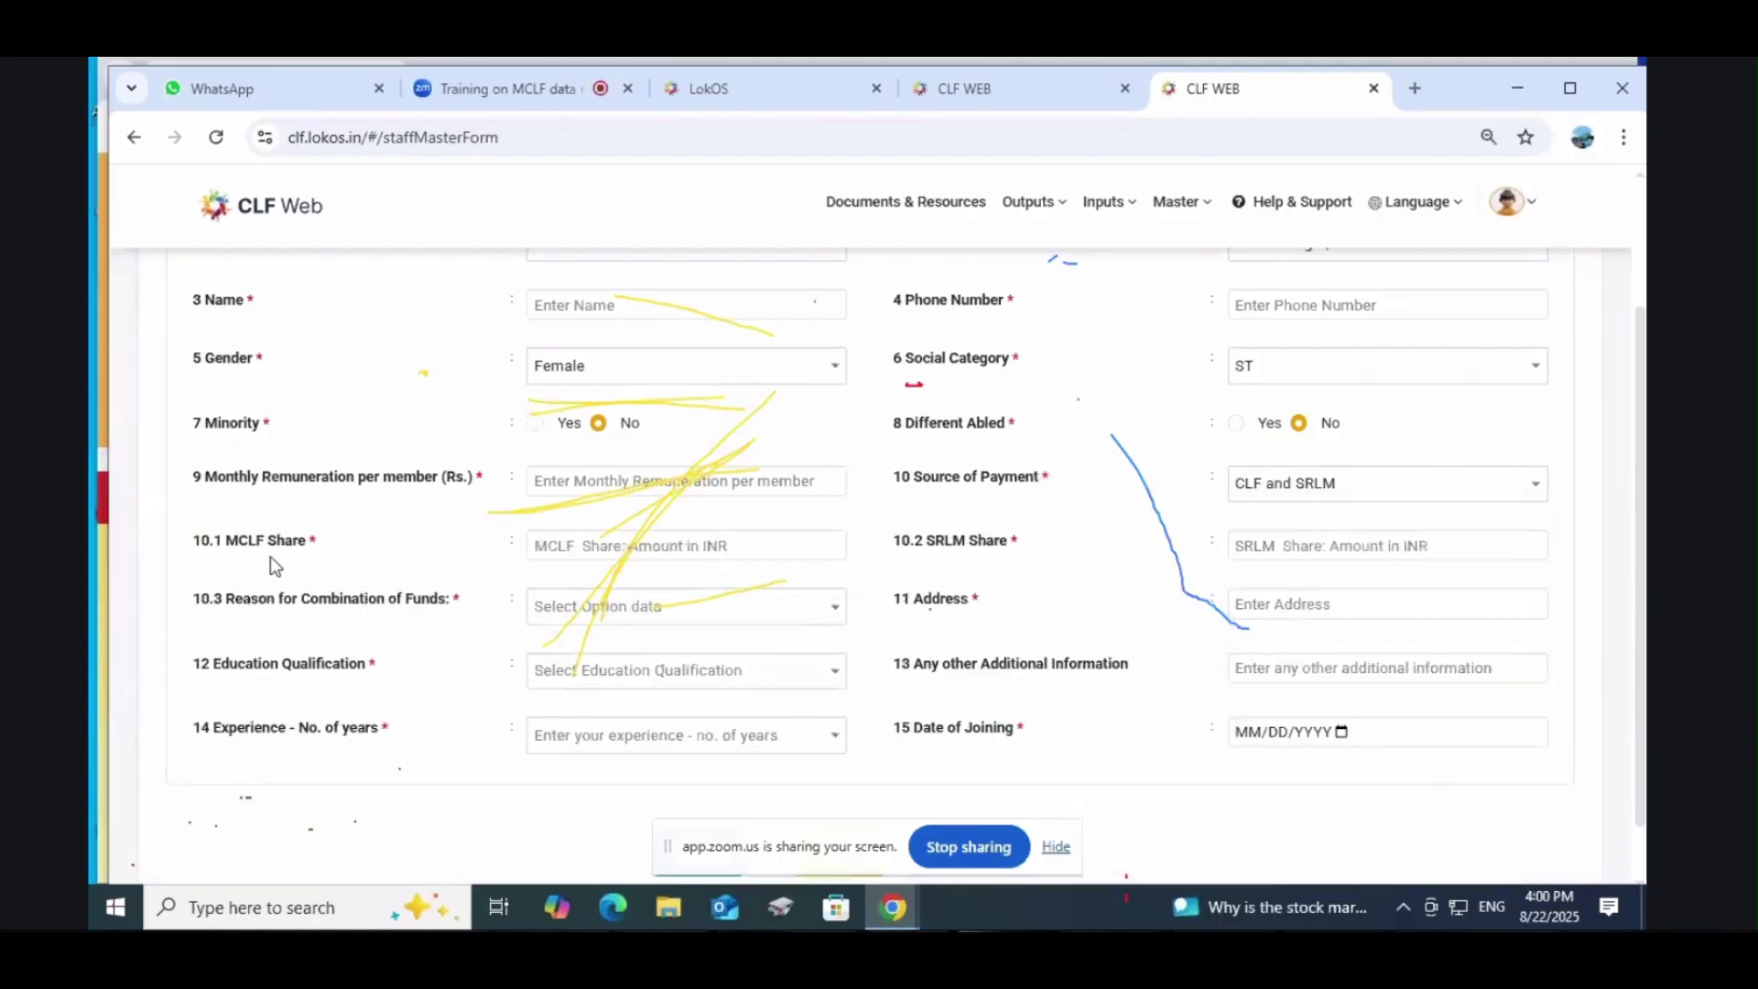
click(616, 544)
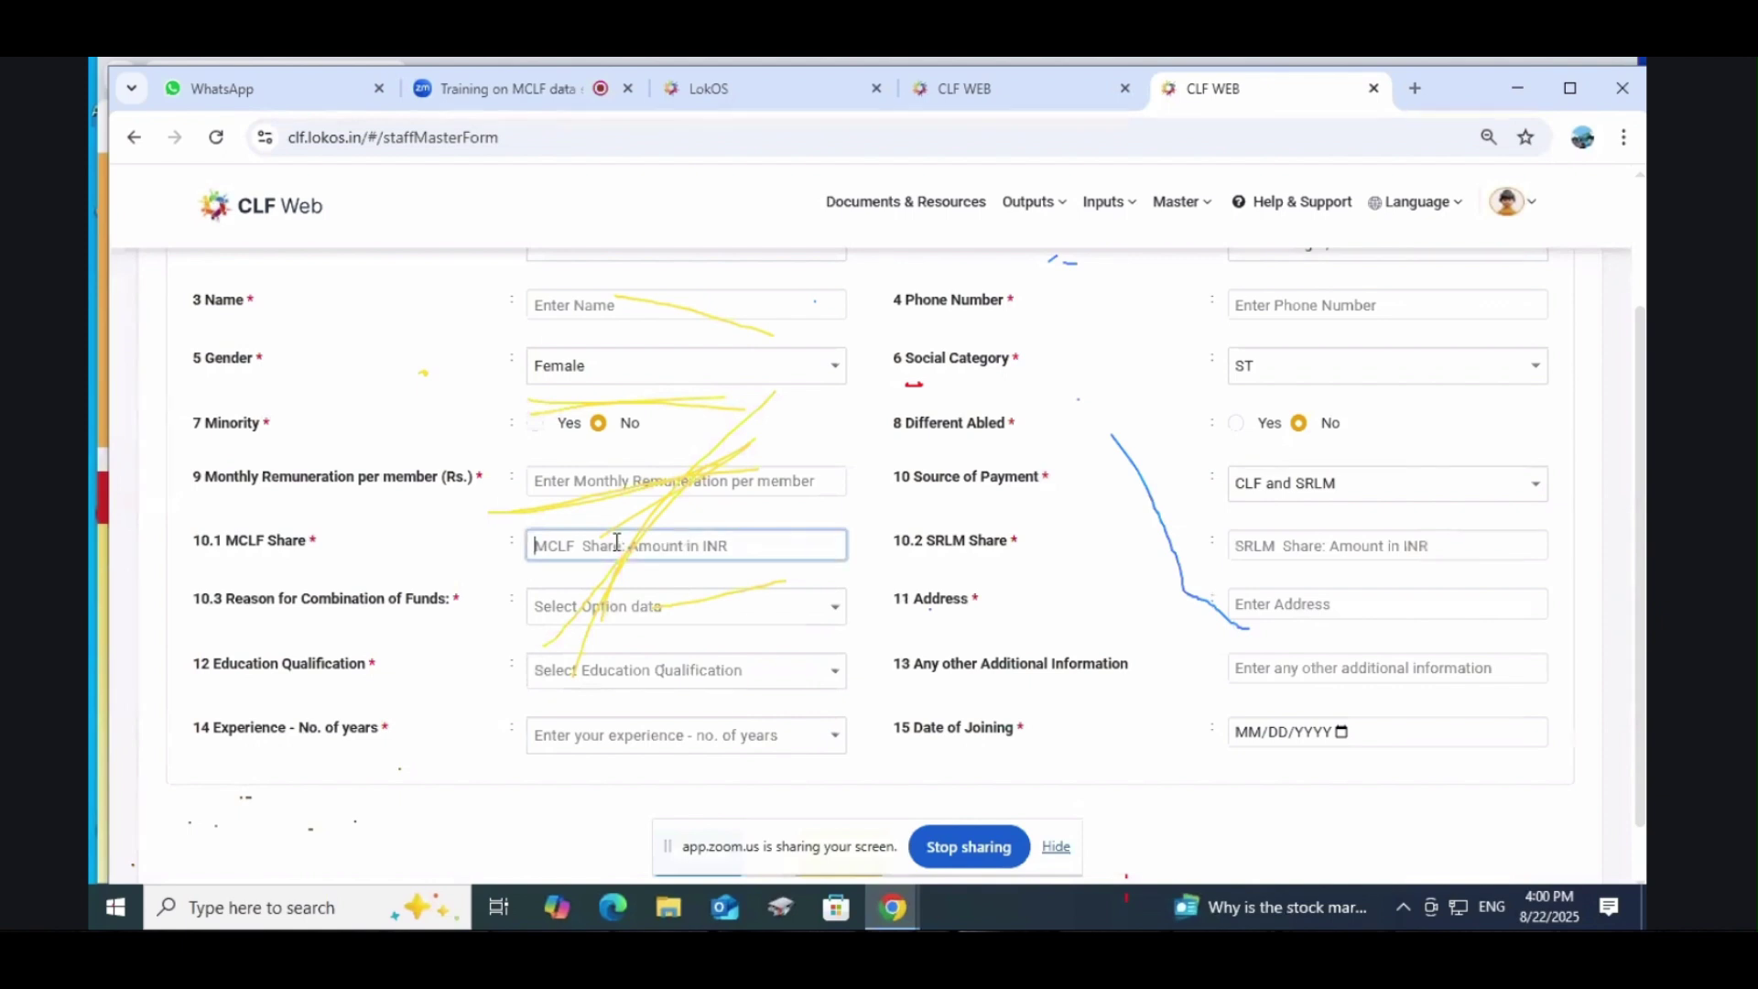
click(1244, 547)
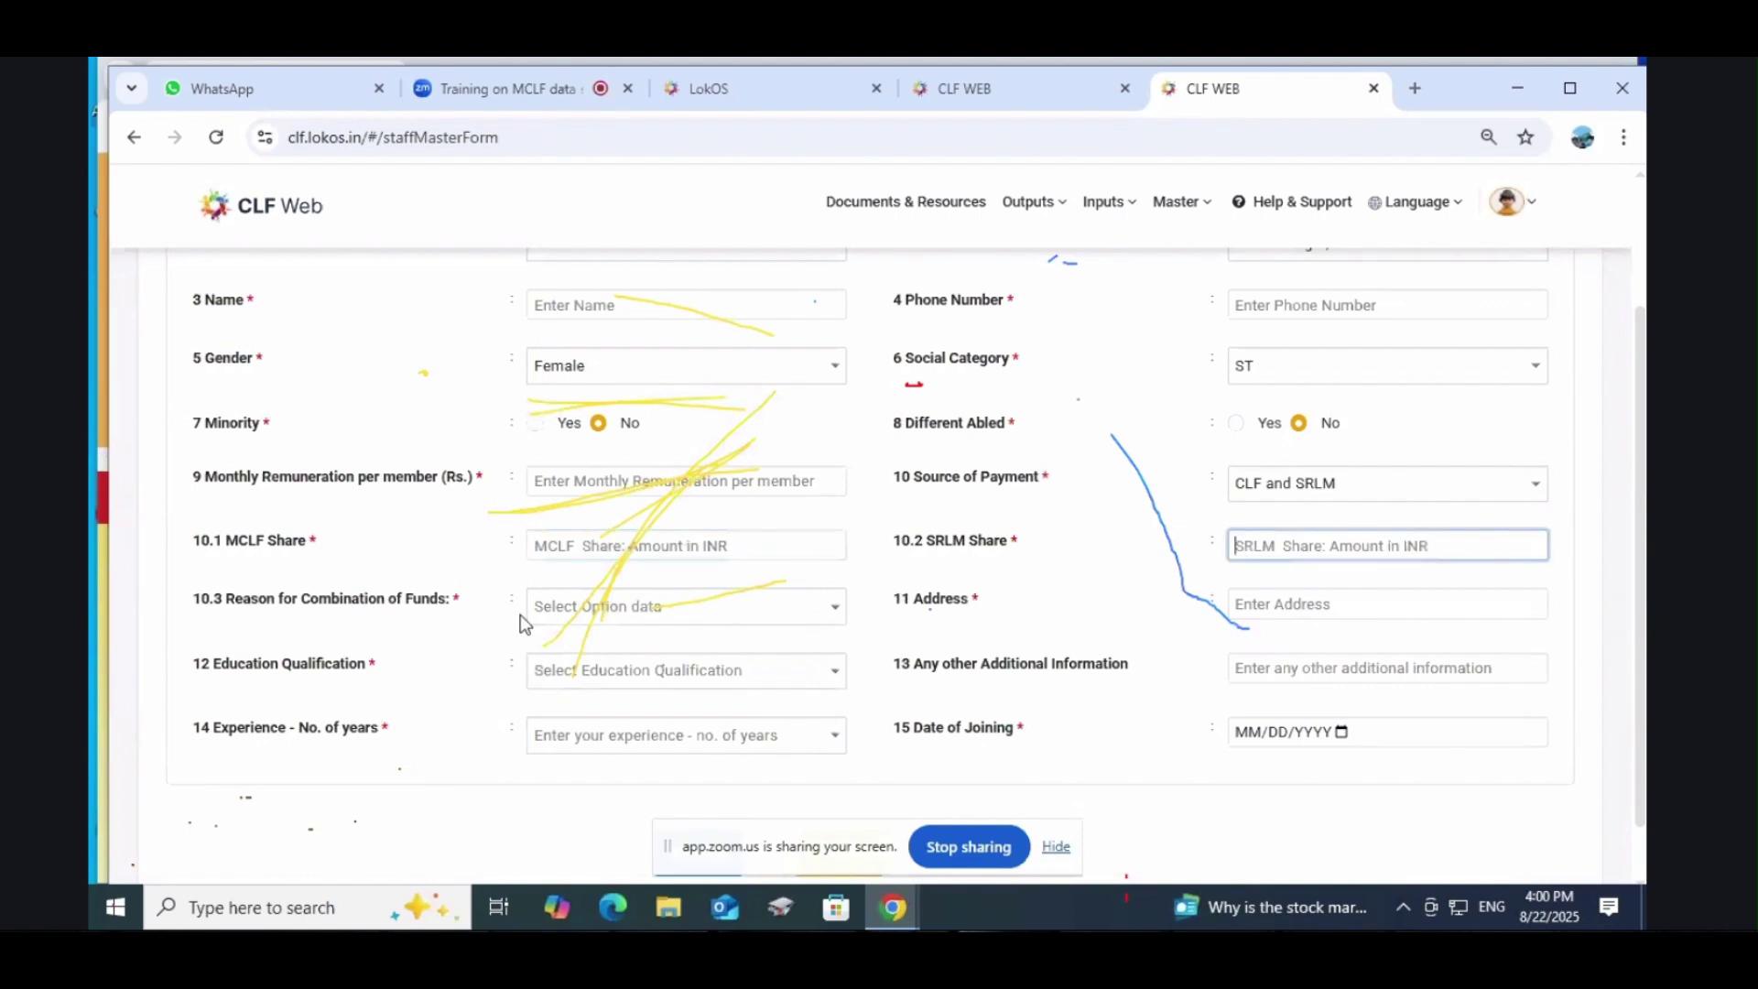
Step: Look through the funding-combination reasons without selecting one, dismissing the antivirus notice
click(646, 616)
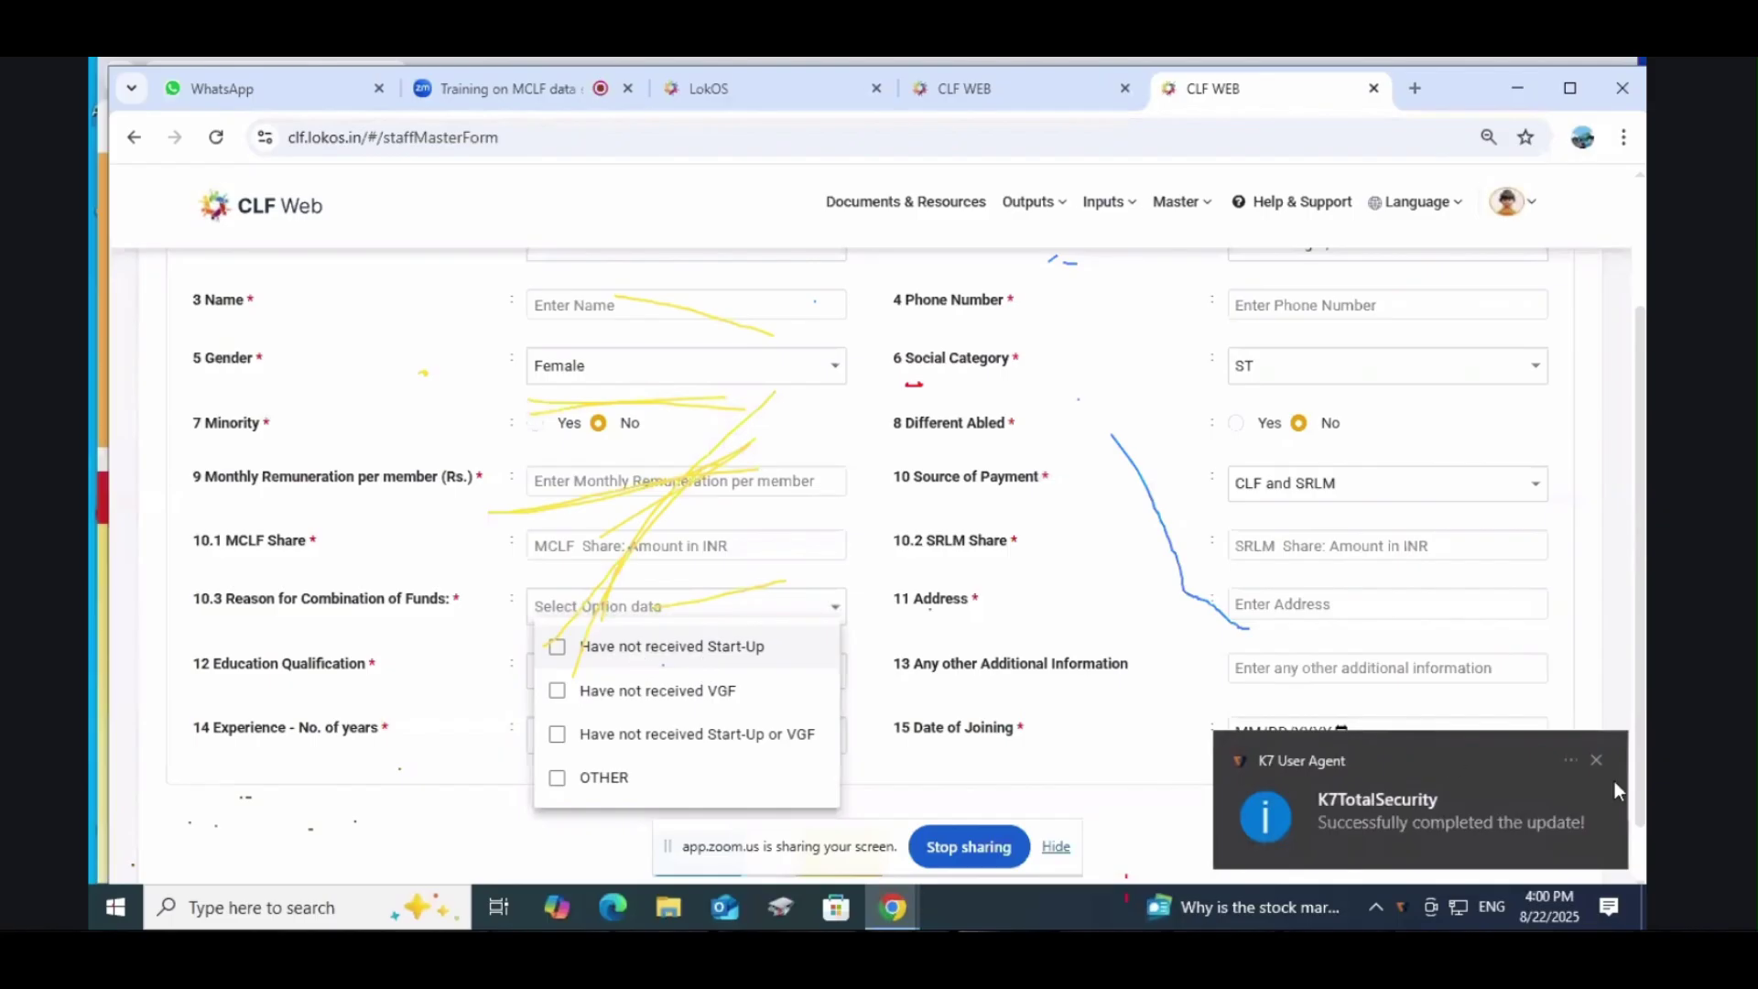
click(1596, 760)
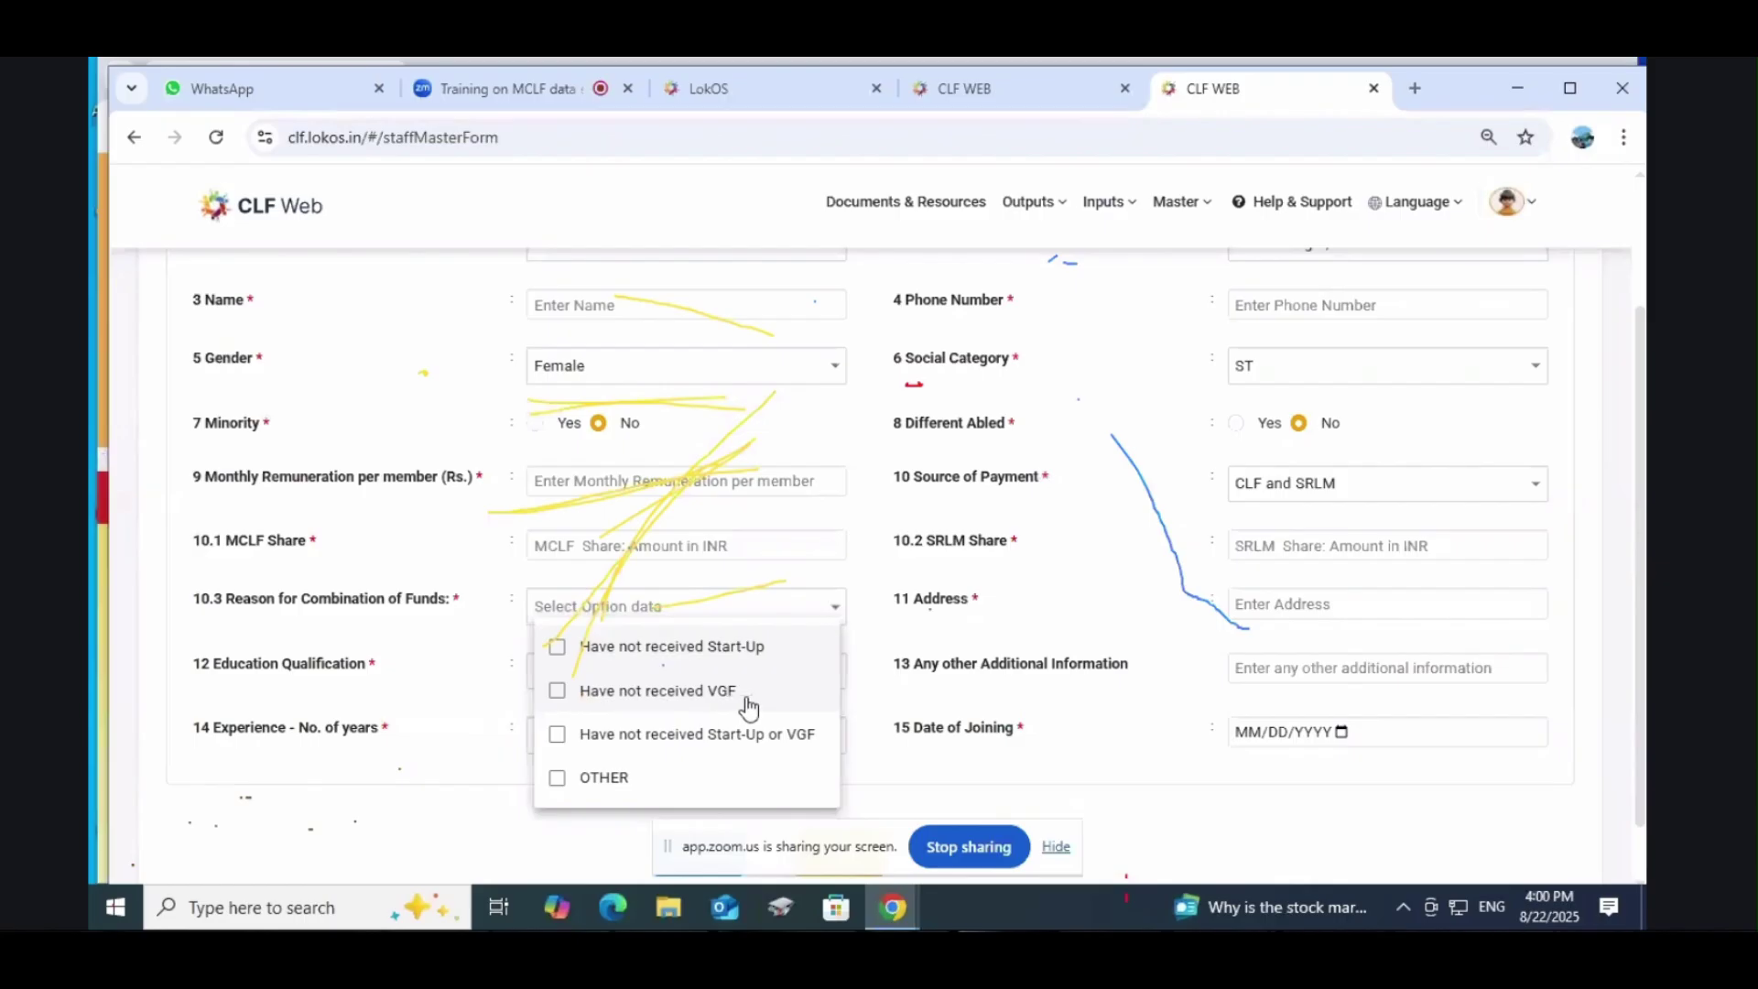
click(850, 569)
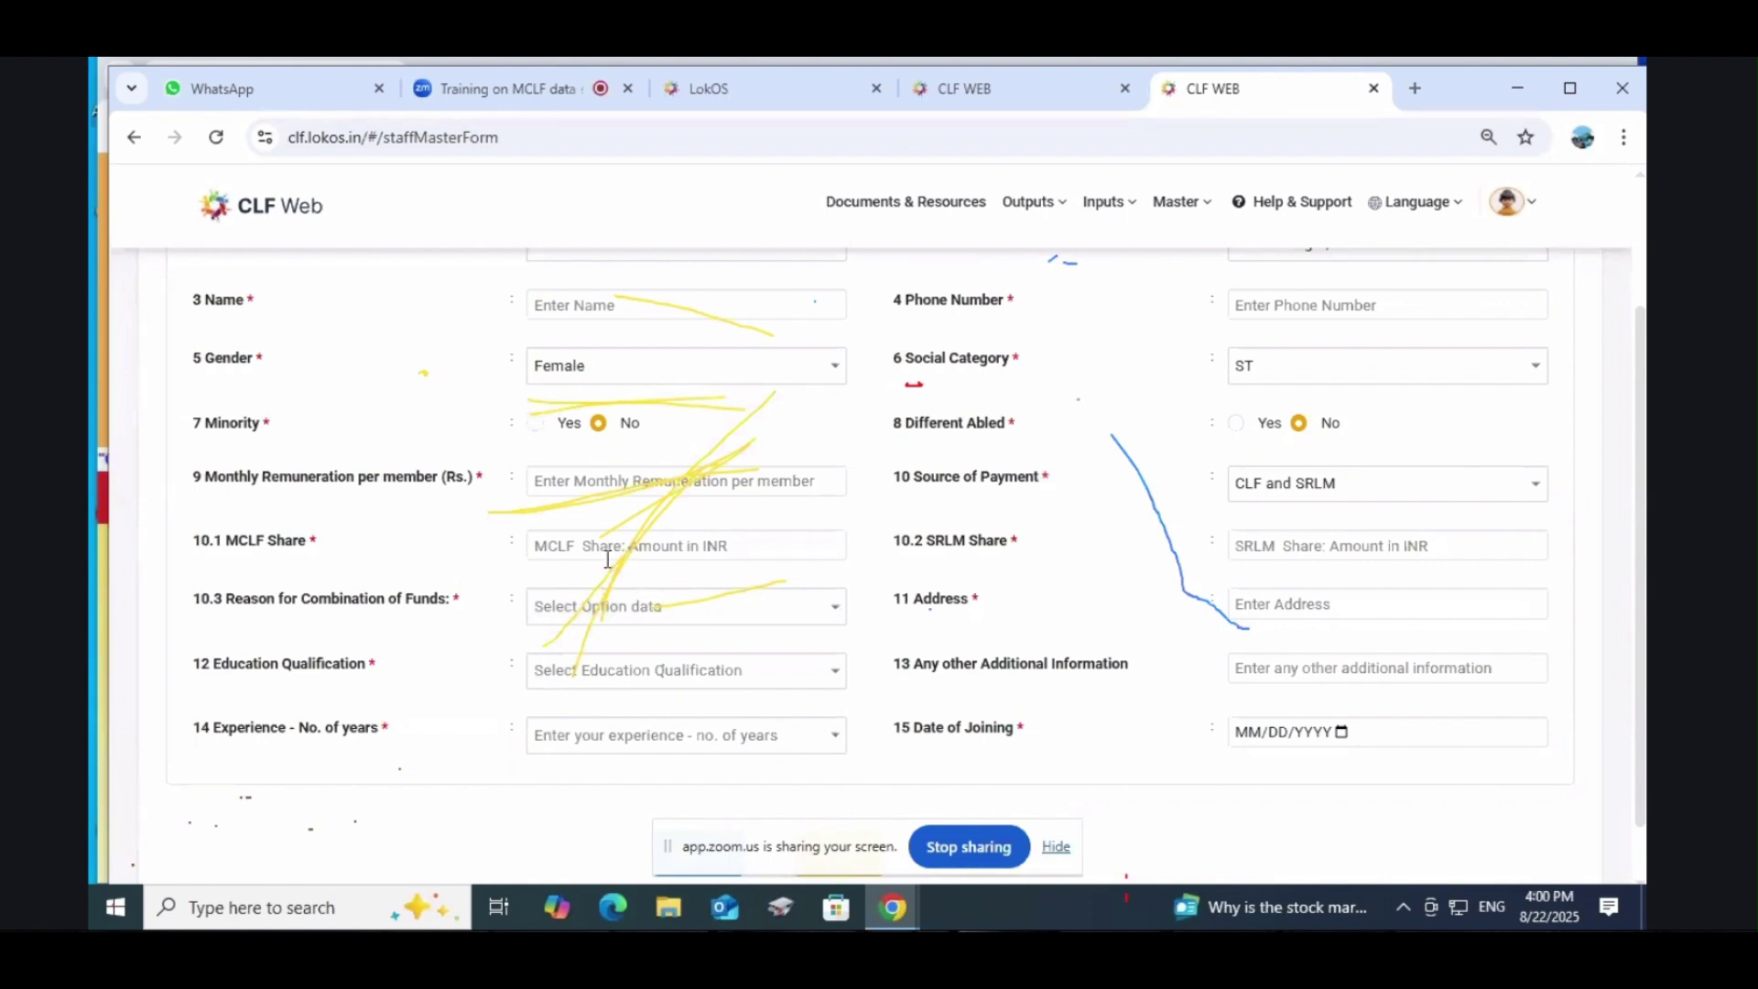
click(713, 557)
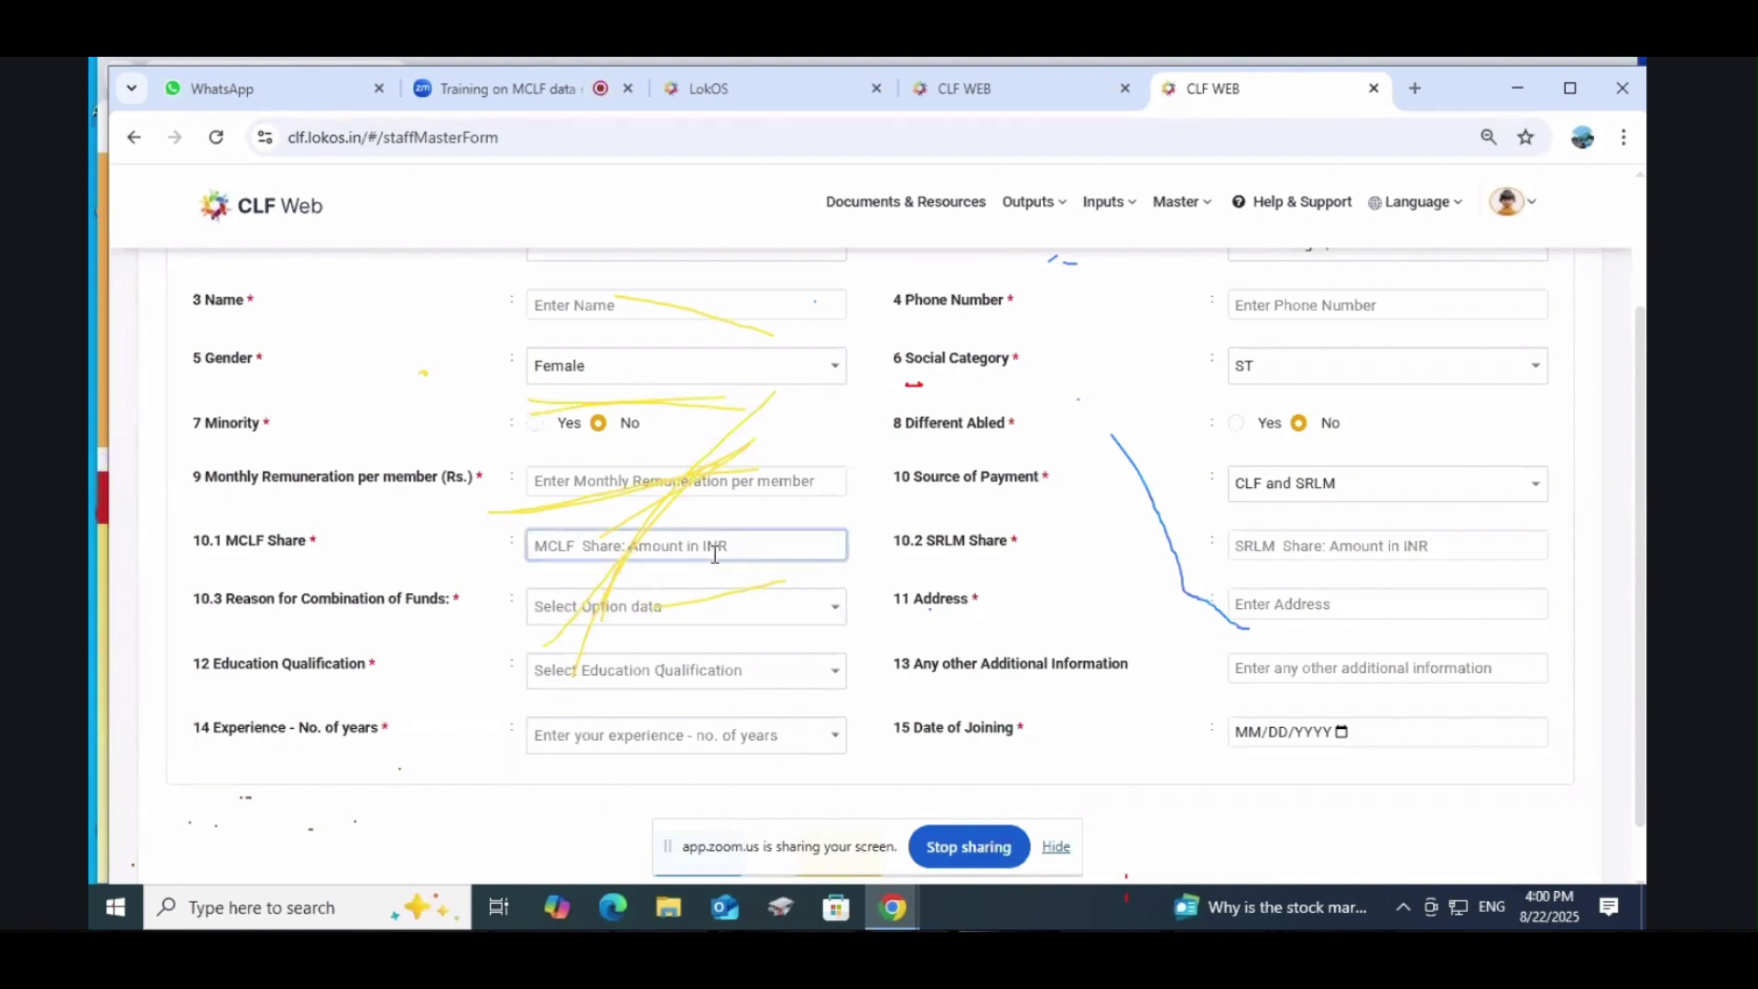
click(748, 580)
click(624, 609)
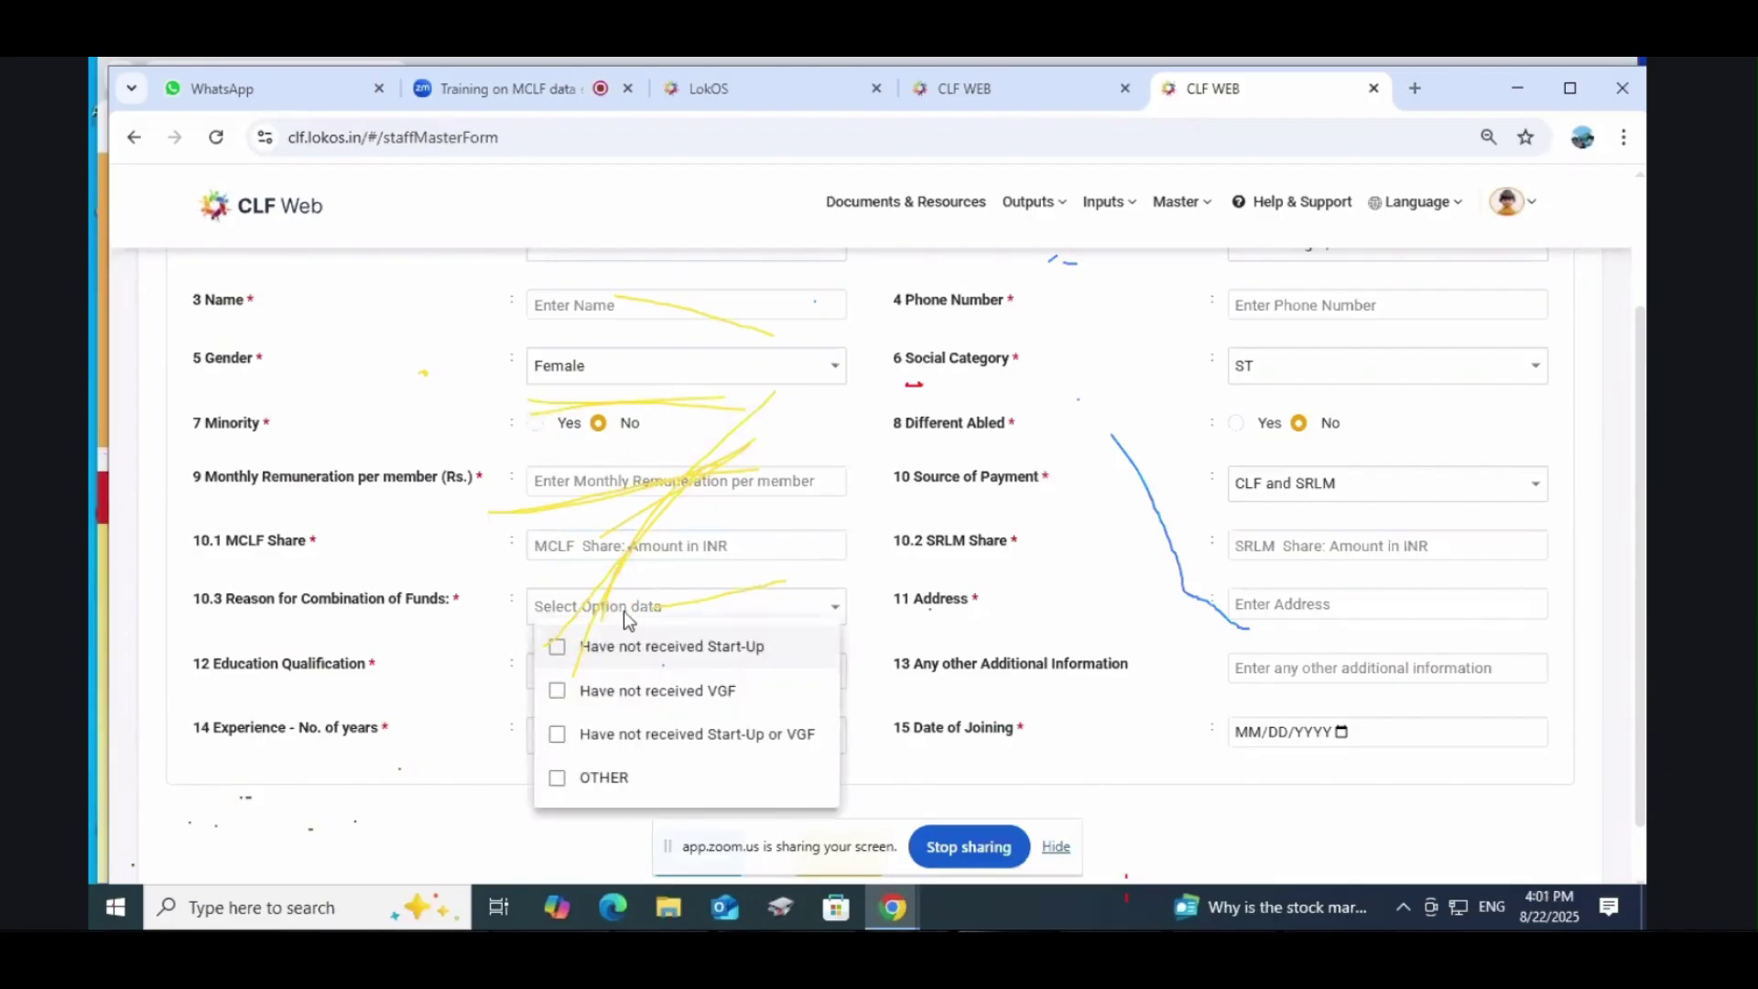
click(898, 609)
click(1315, 608)
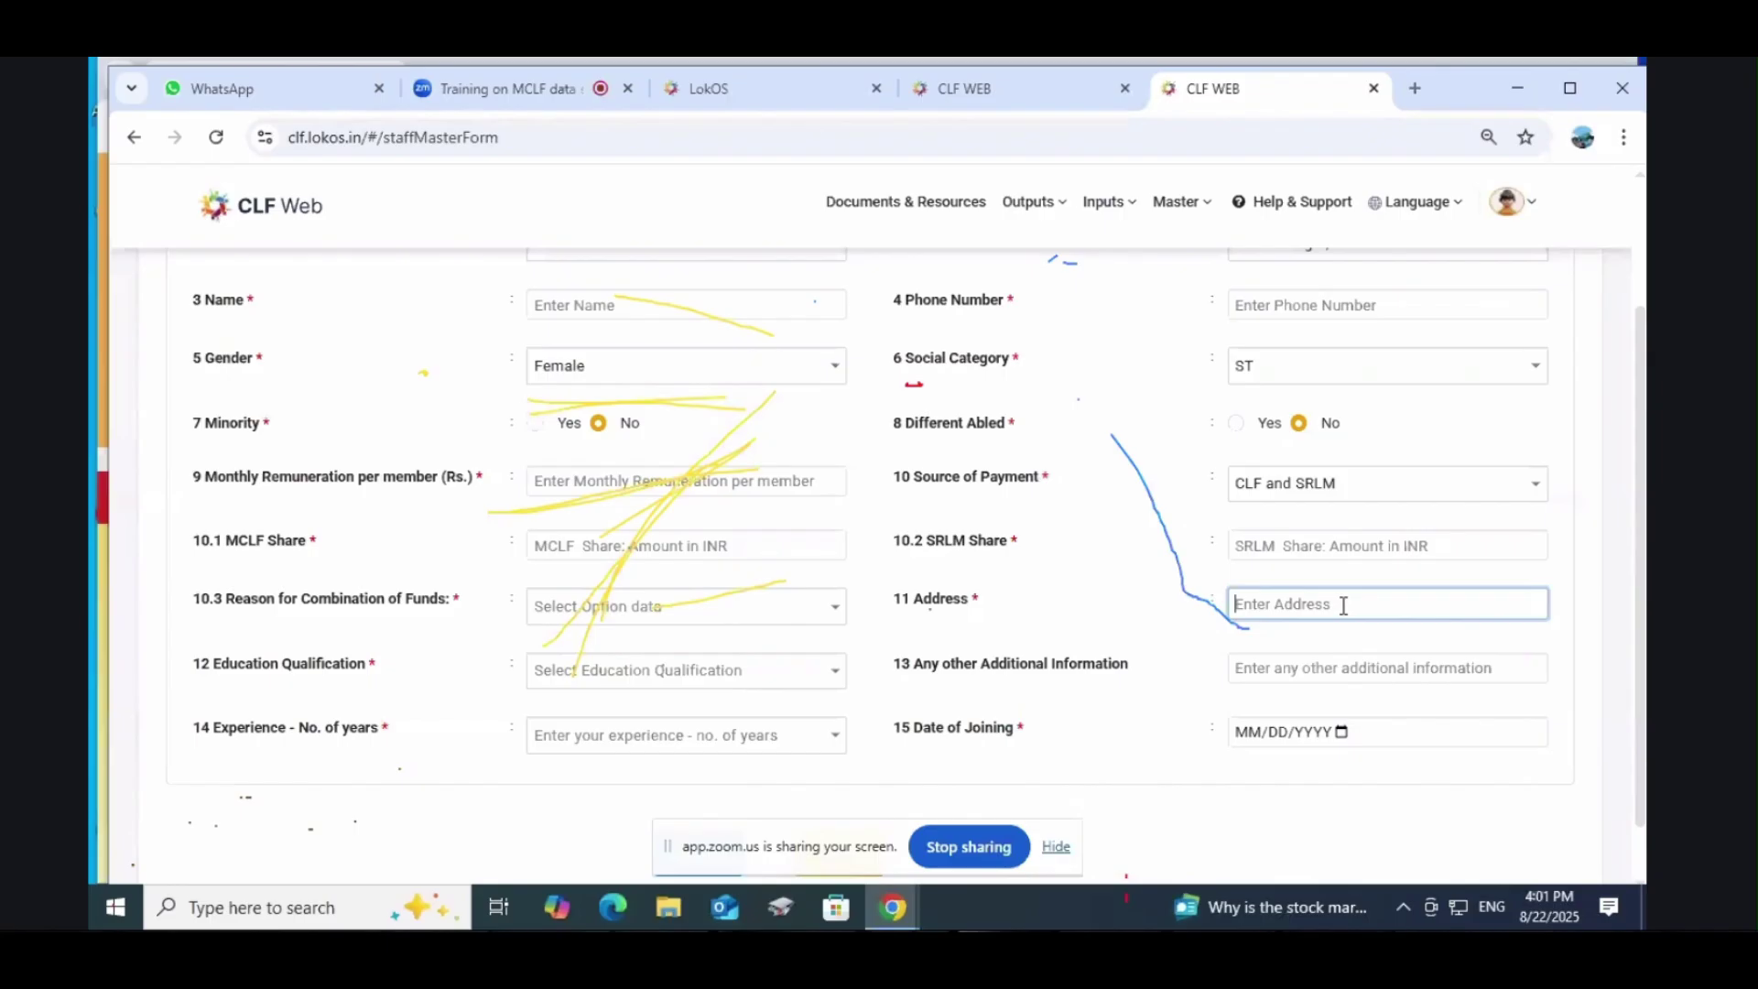
scroll(1343, 606, down, 2)
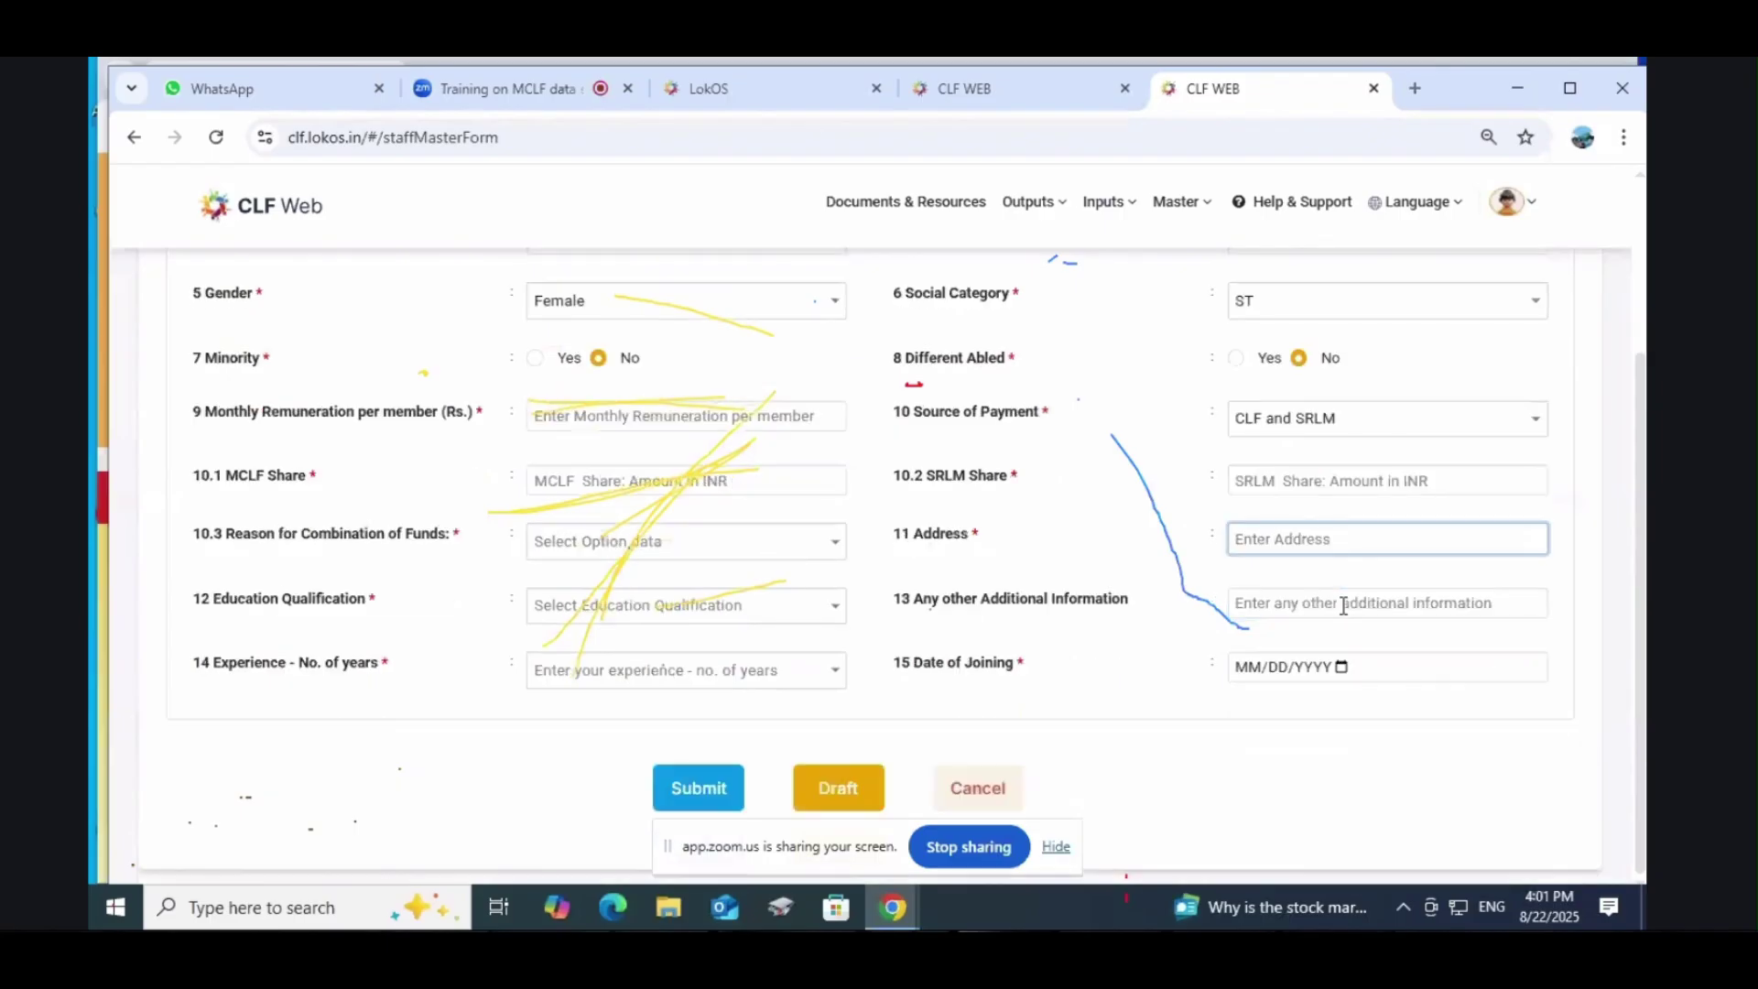
Step: Browse the Education Qualification list and close it without choosing
click(585, 620)
scroll(648, 738, down, 1)
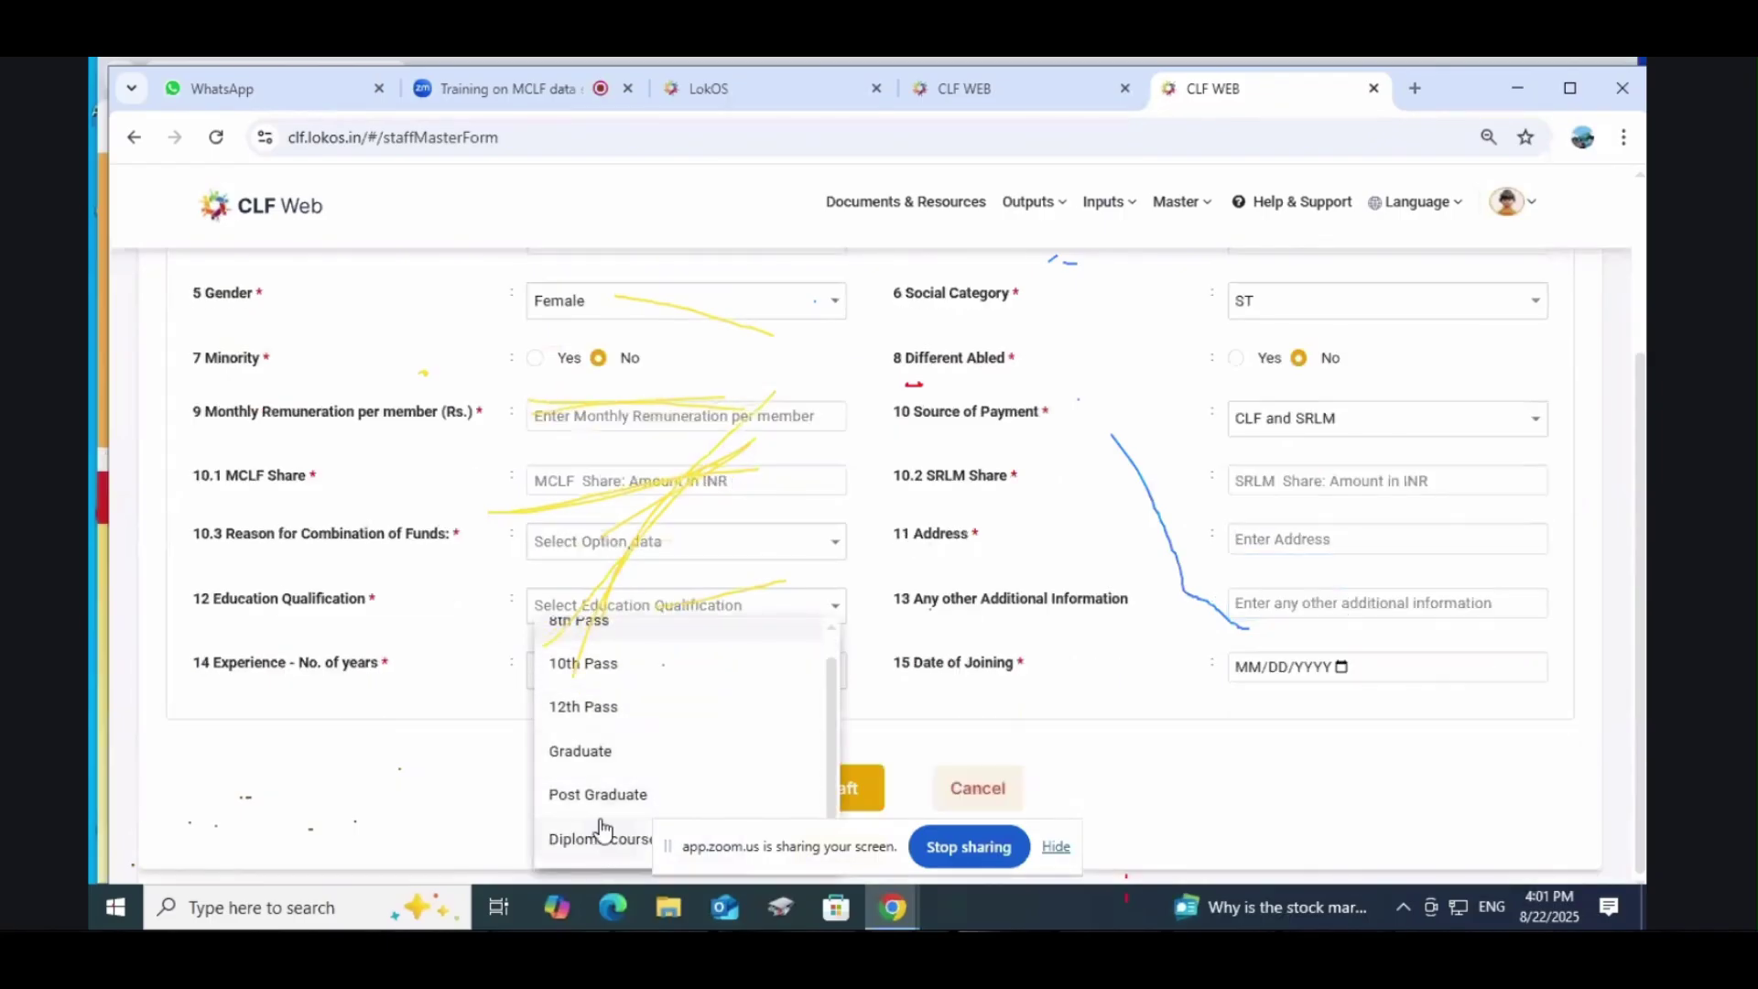
scroll(566, 707, up, 1)
scroll(584, 809, down, 1)
click(1024, 730)
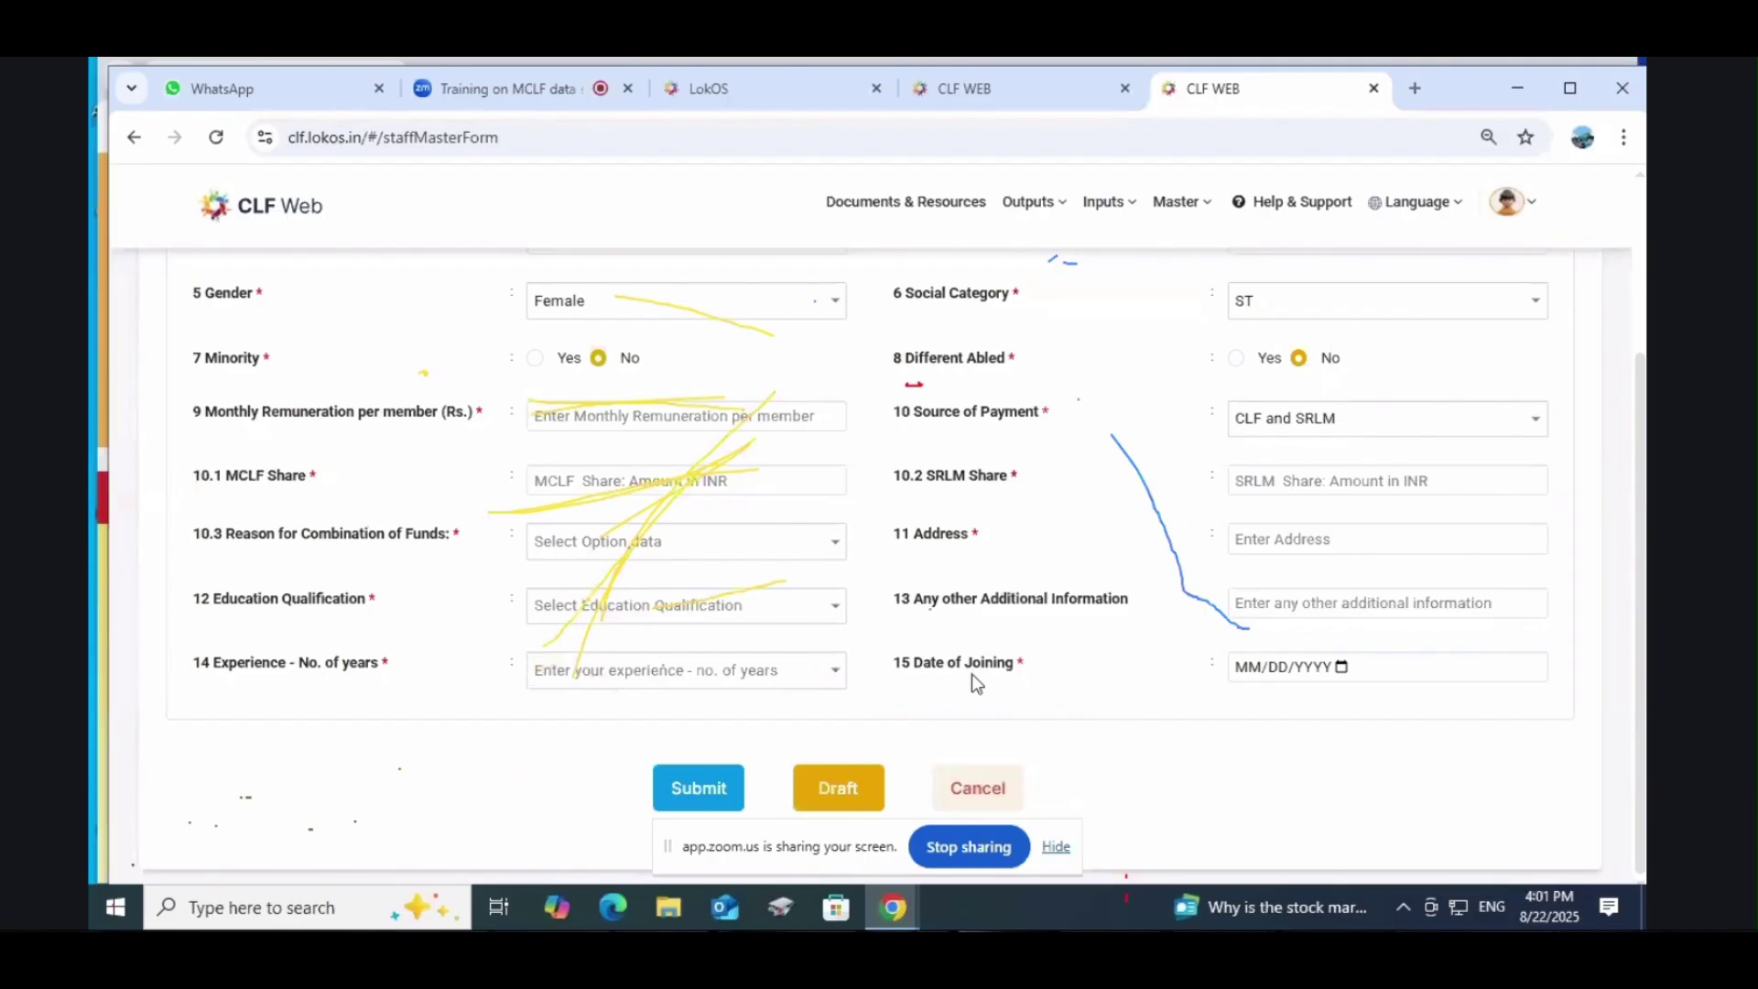
click(1328, 603)
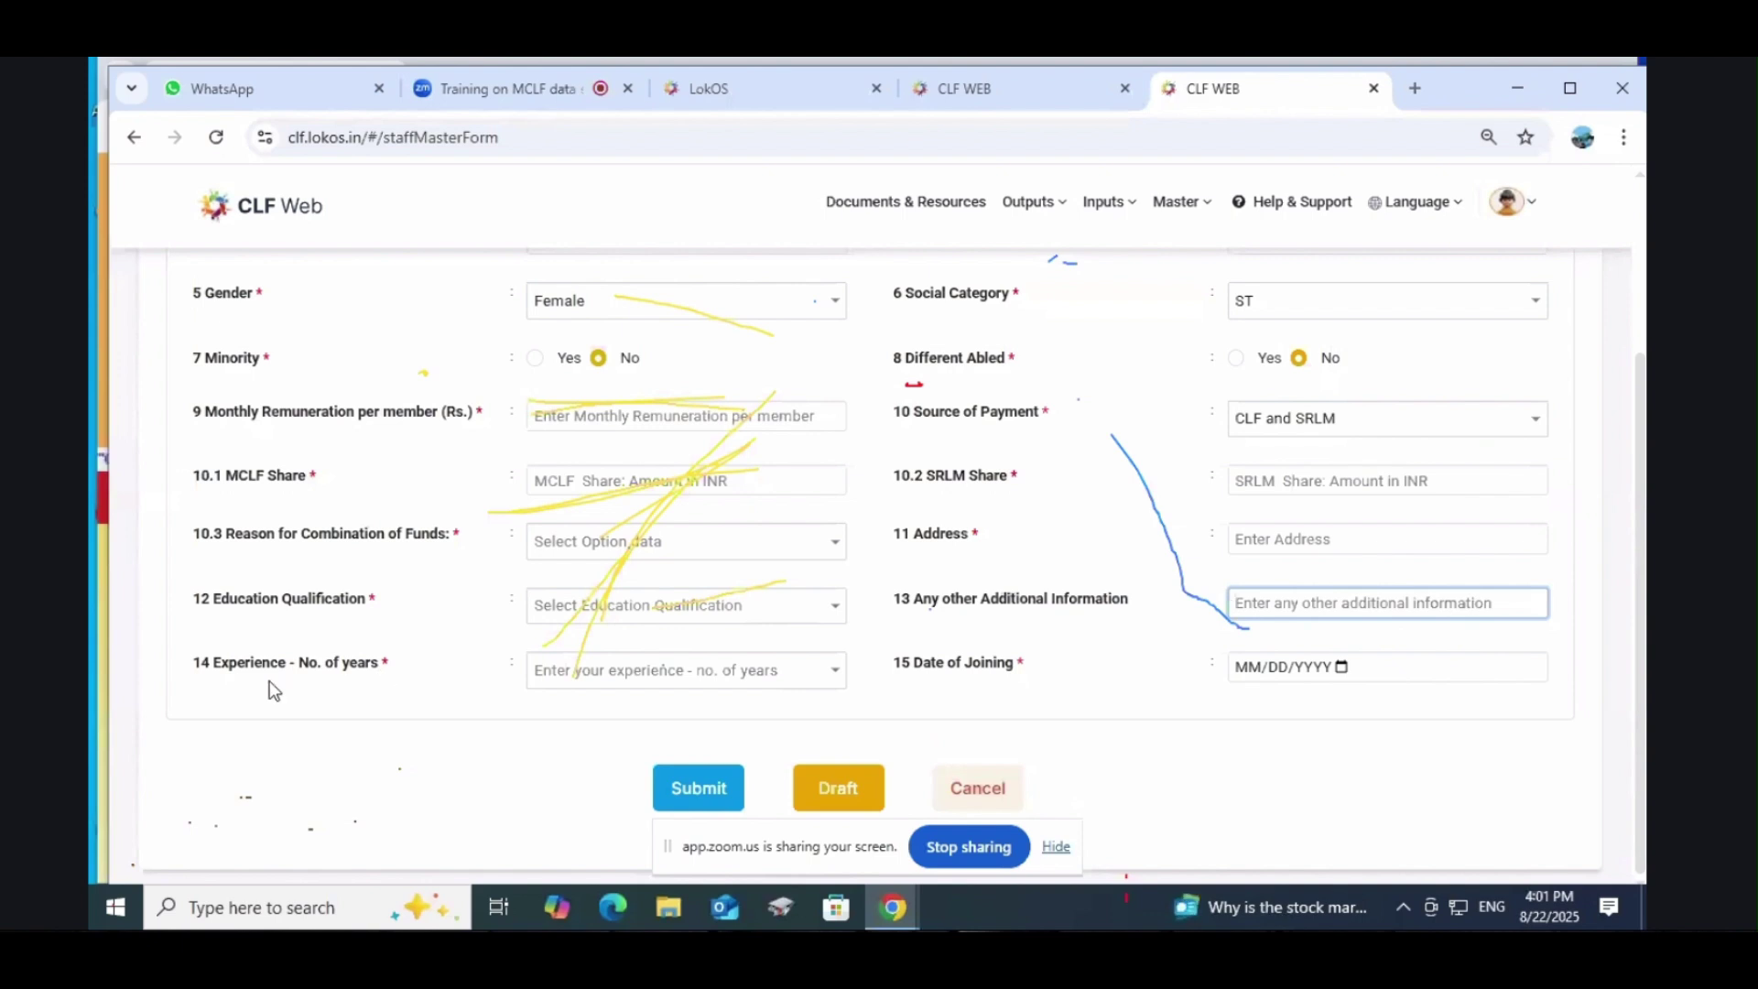
Step: Set years of experience to 26, leaving the Date of Joining empty
click(793, 678)
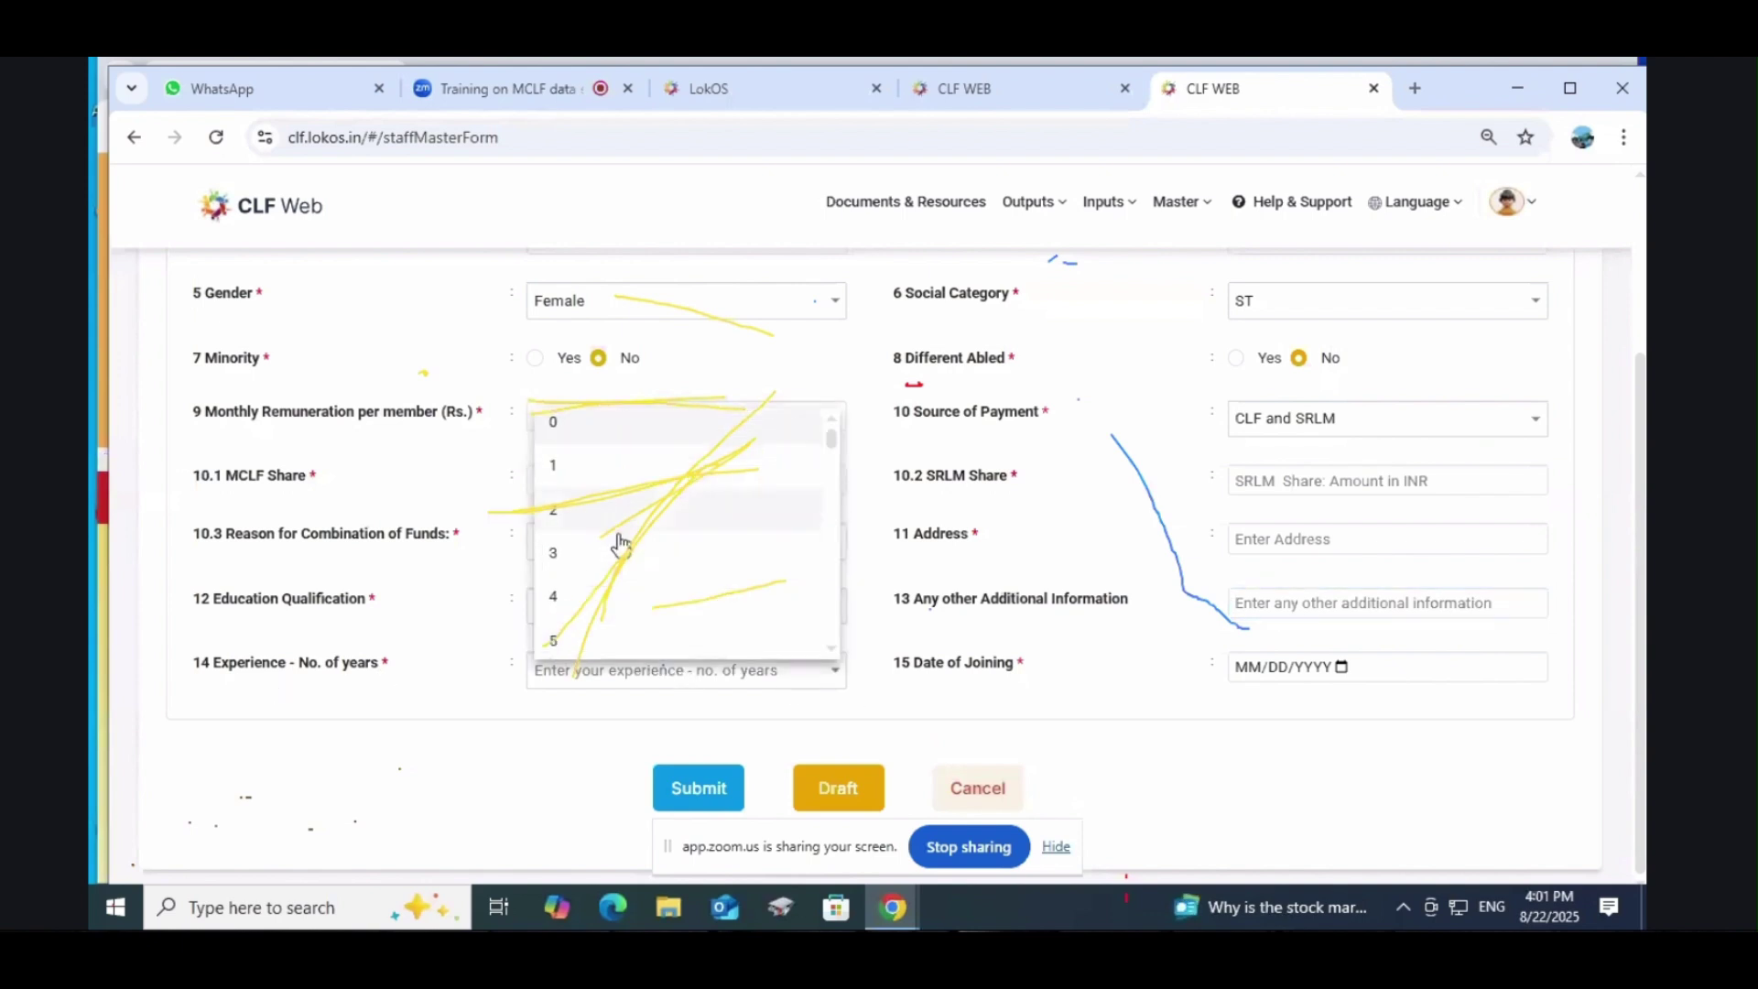
scroll(623, 545, down, 15)
scroll(645, 553, down, 6)
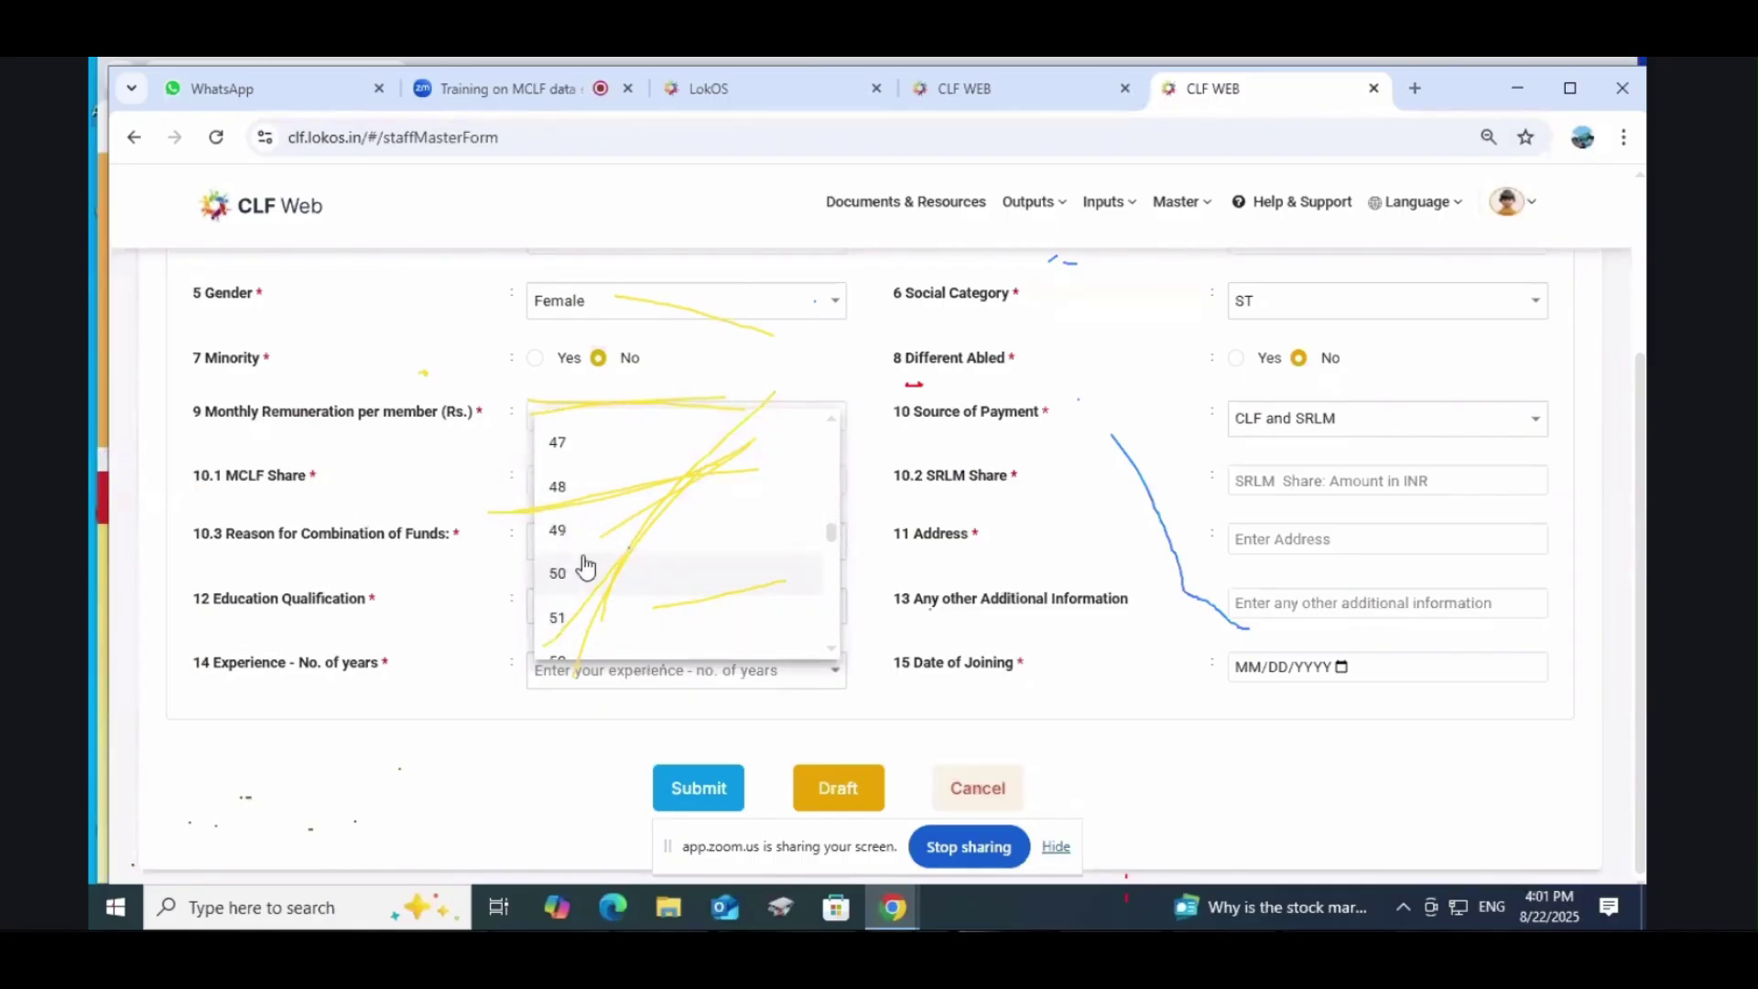
scroll(584, 577, up, 3)
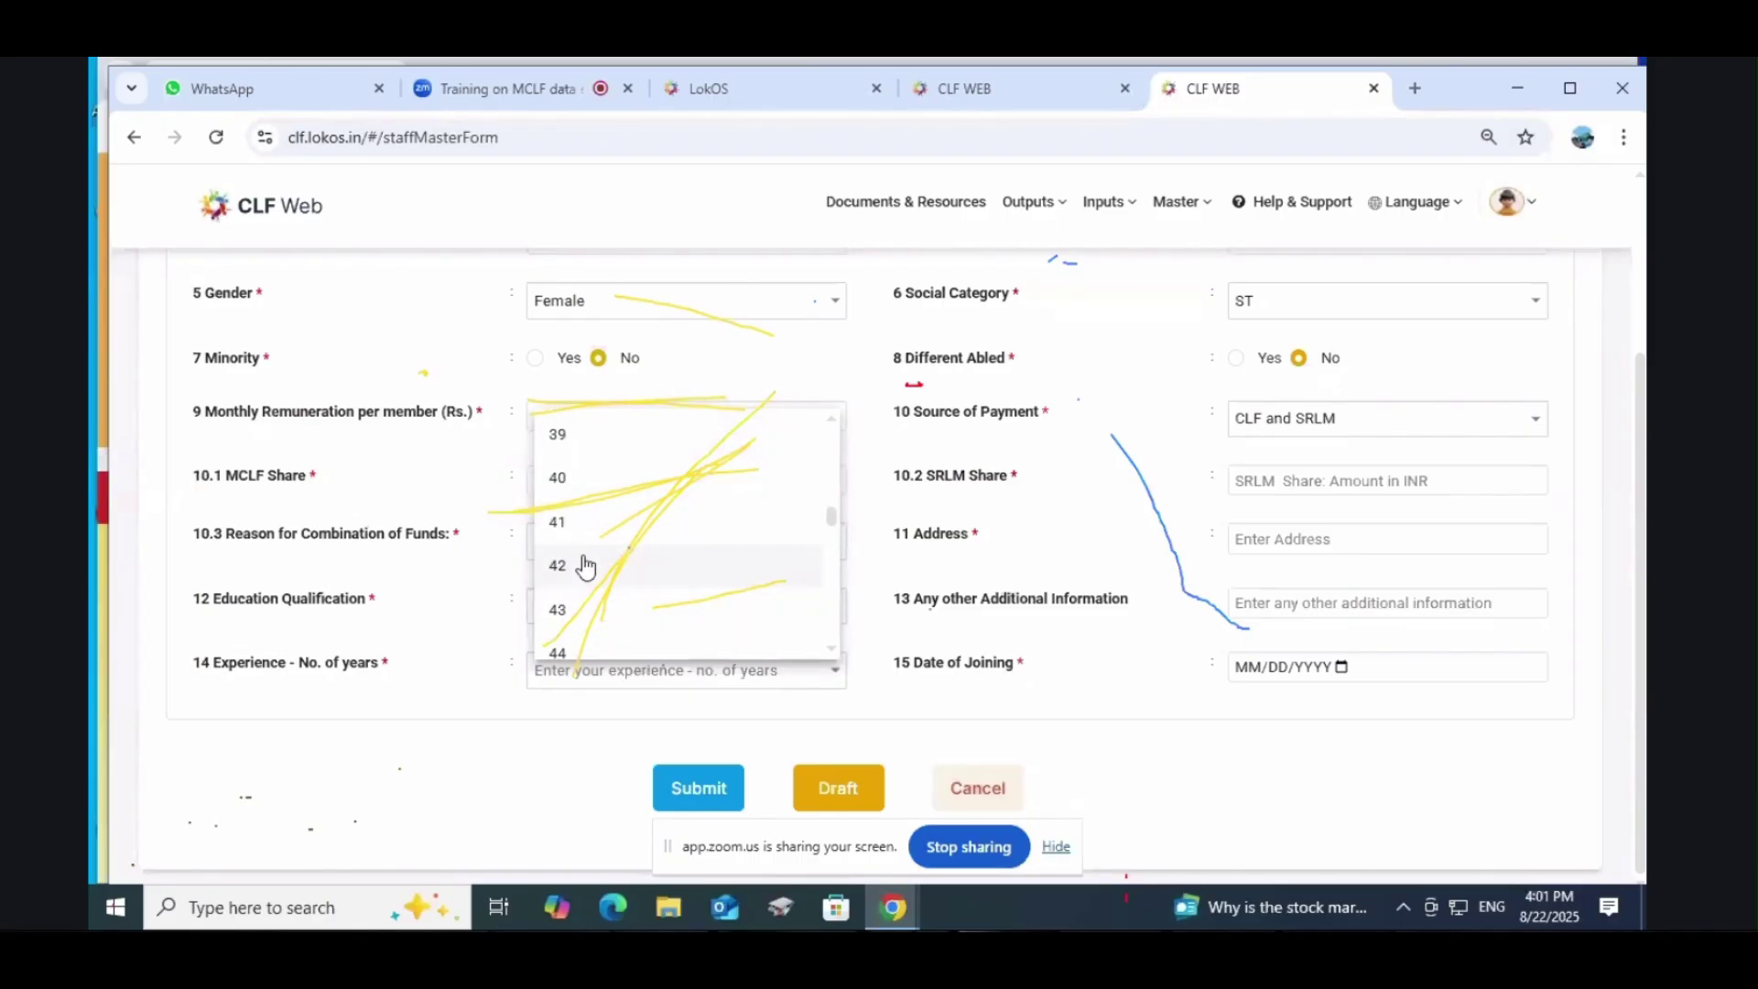
scroll(586, 568, up, 5)
click(584, 565)
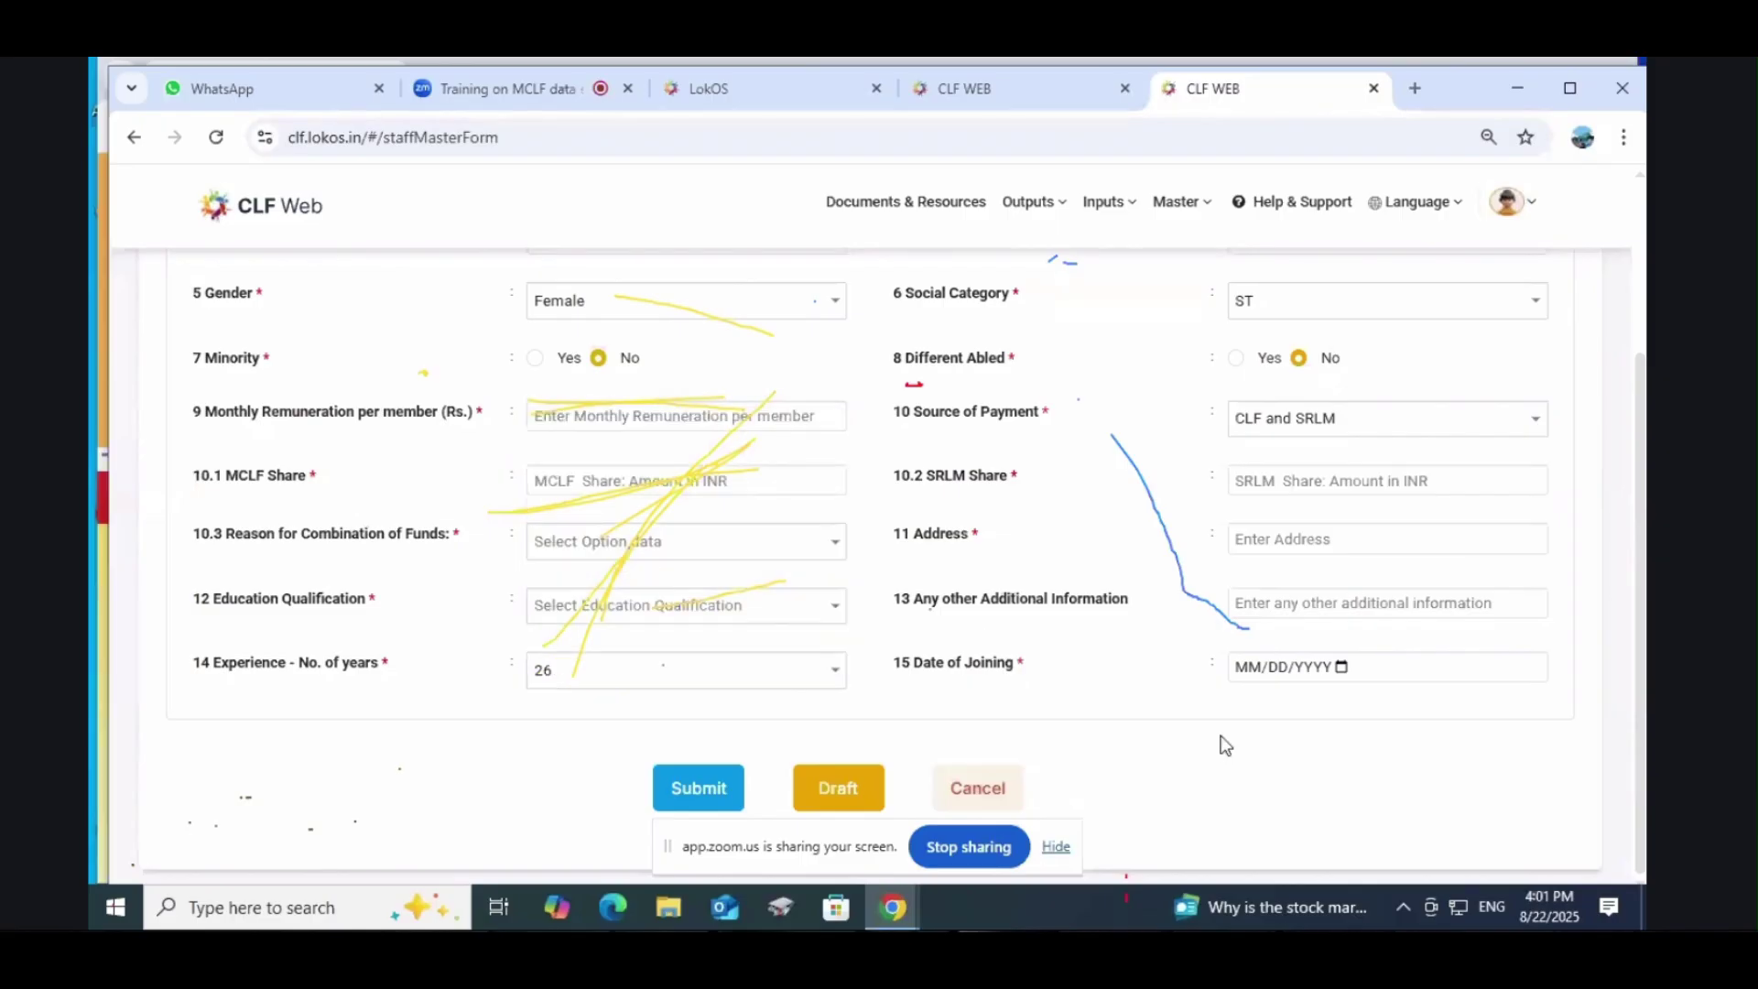
click(1341, 667)
click(1375, 762)
scroll(1073, 713, up, 3)
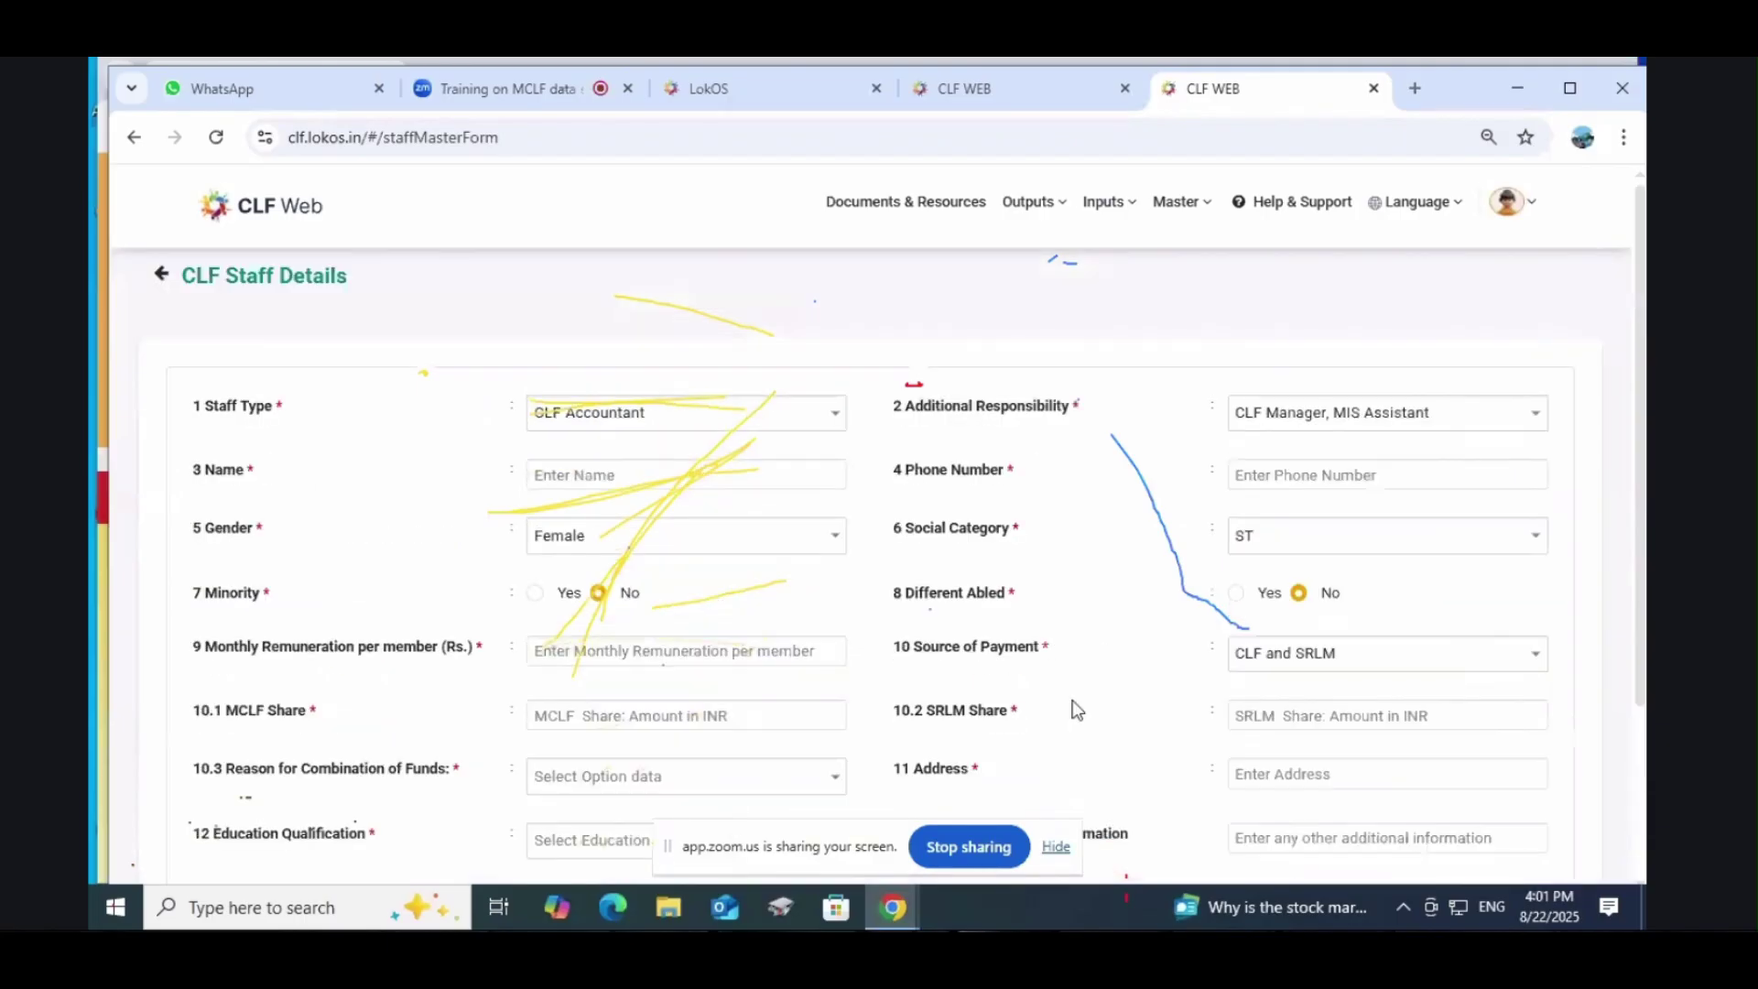
click(612, 424)
click(612, 423)
click(644, 414)
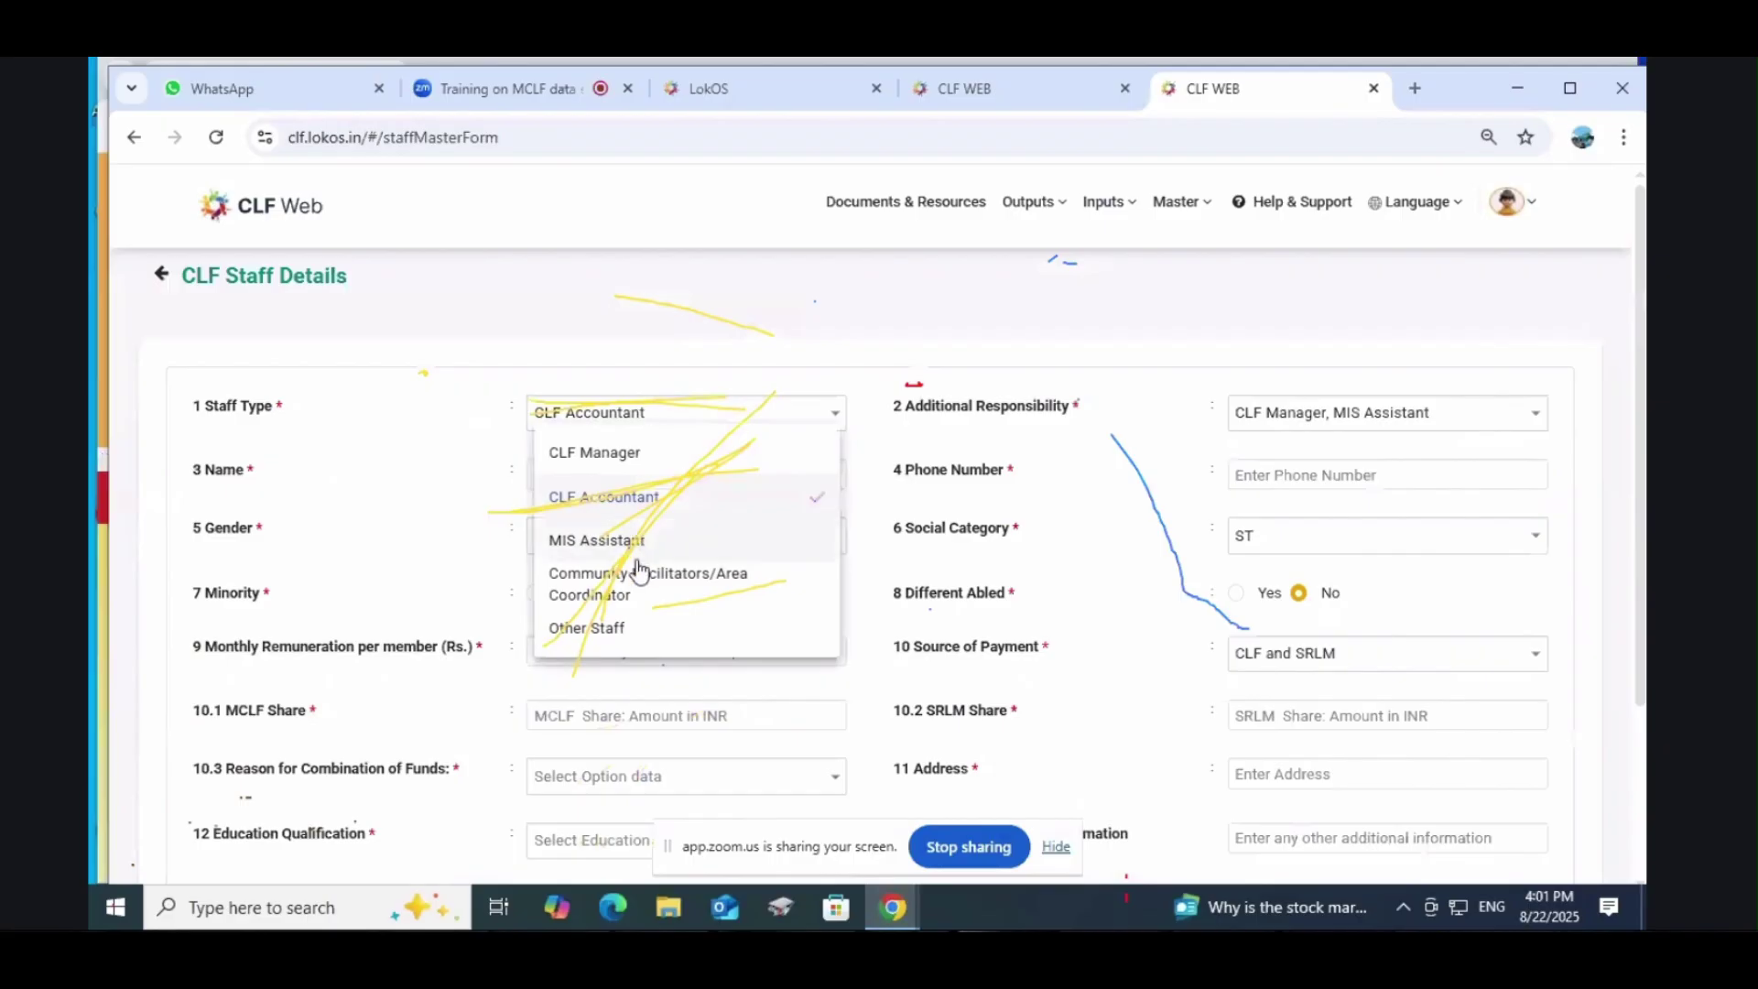
scroll(640, 575, down, 1)
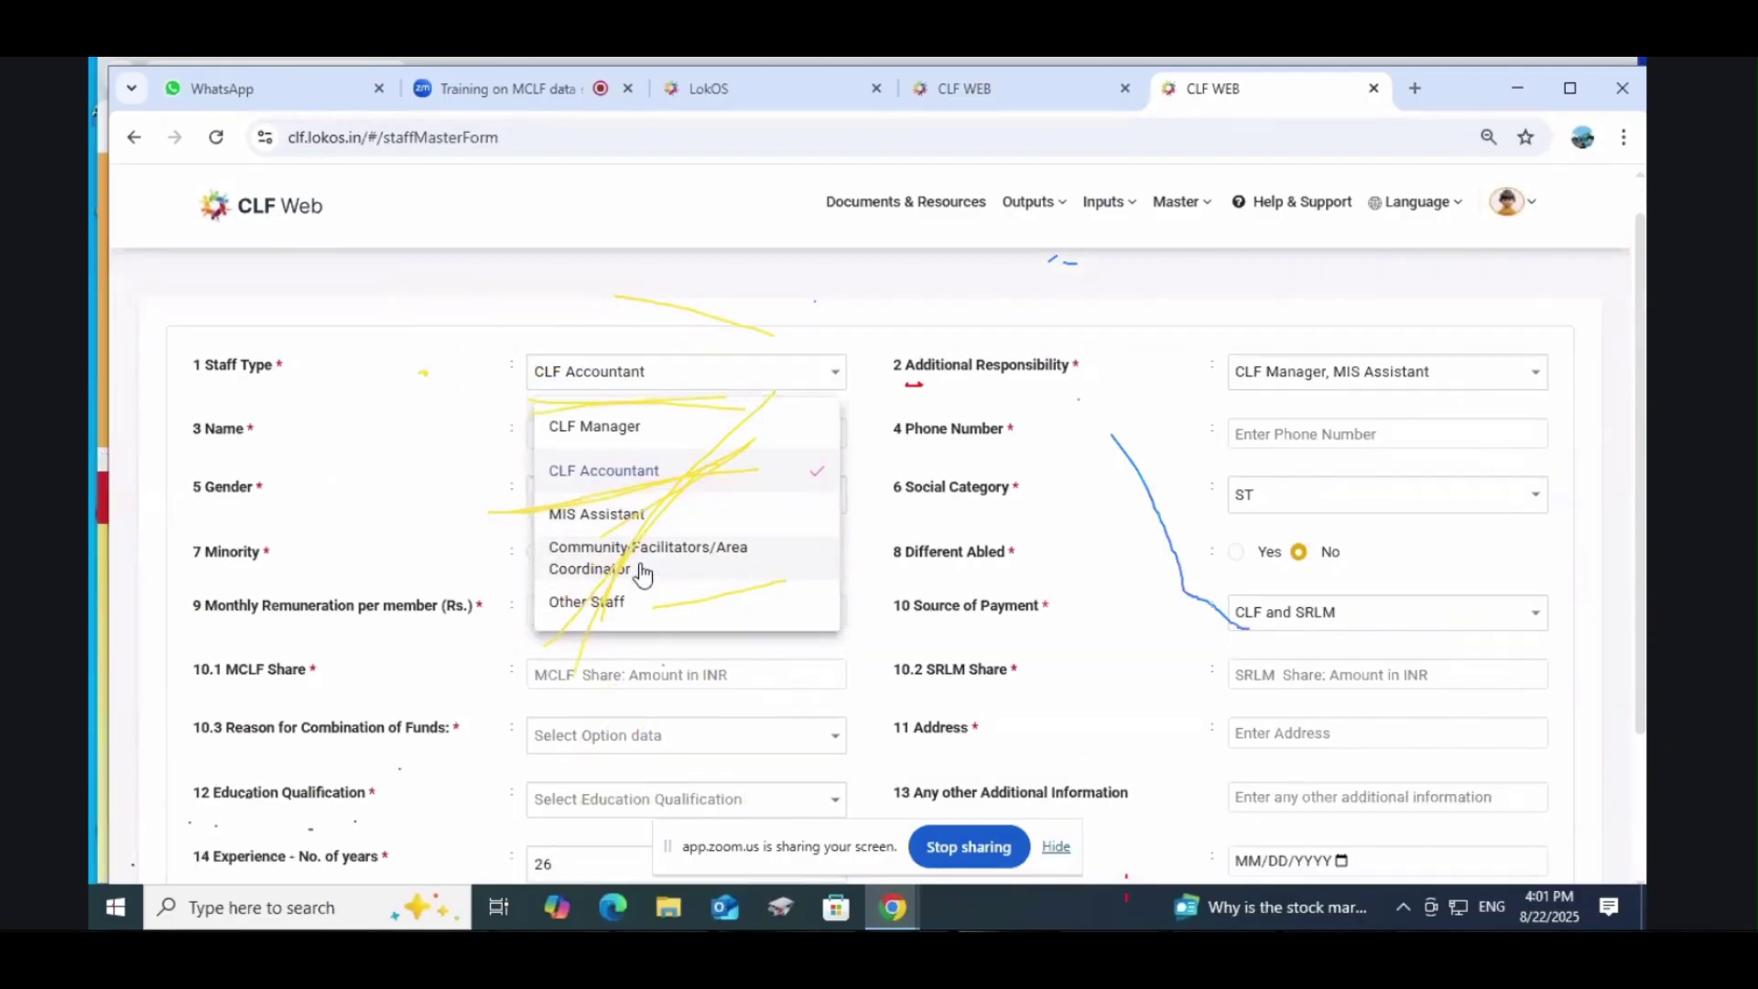
scroll(641, 494, down, 1)
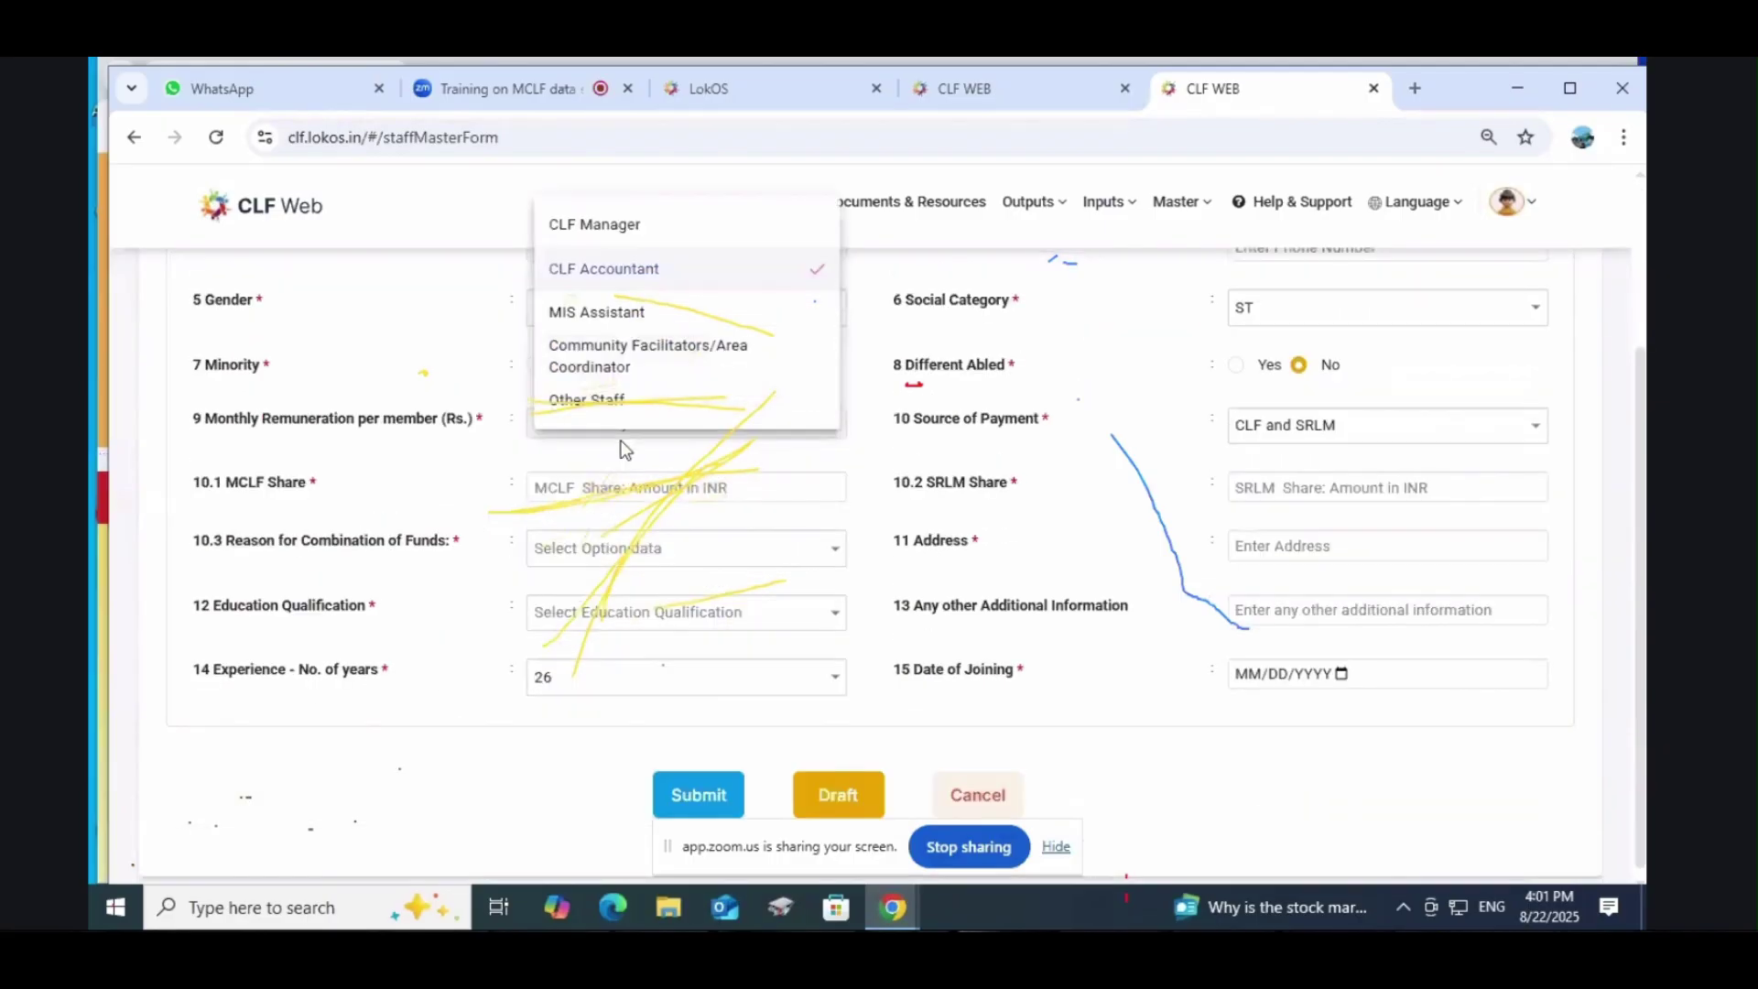
scroll(620, 448, up, 2)
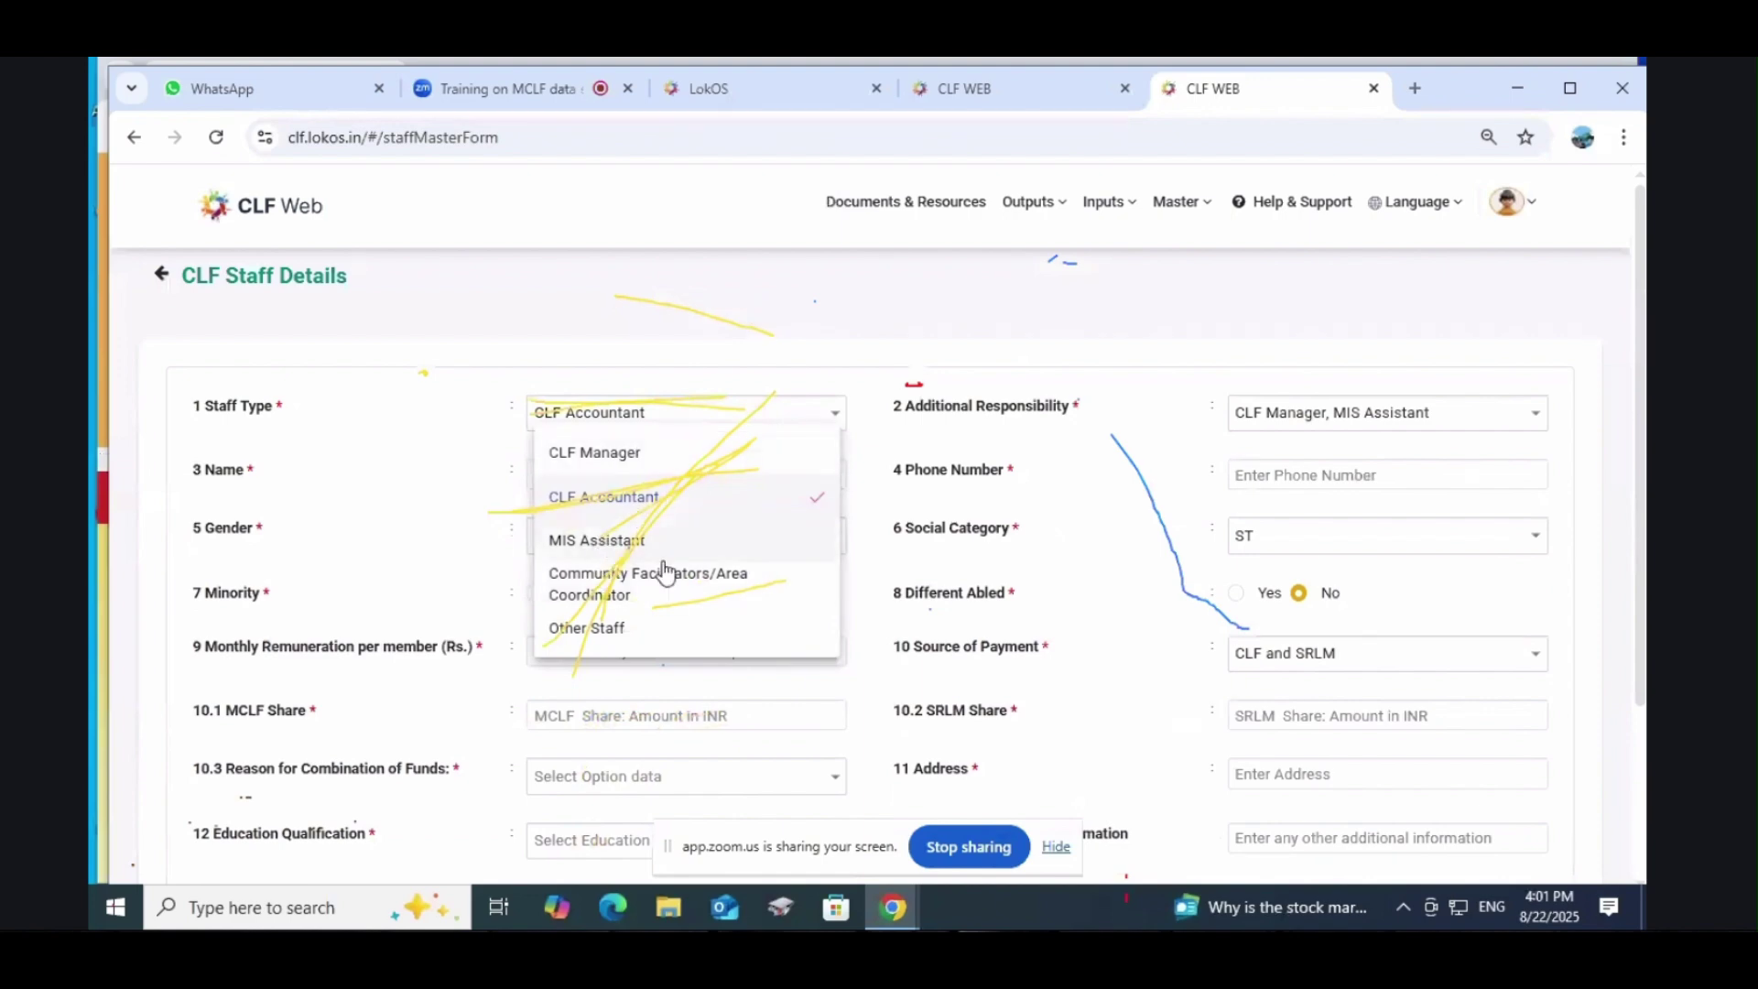
click(744, 333)
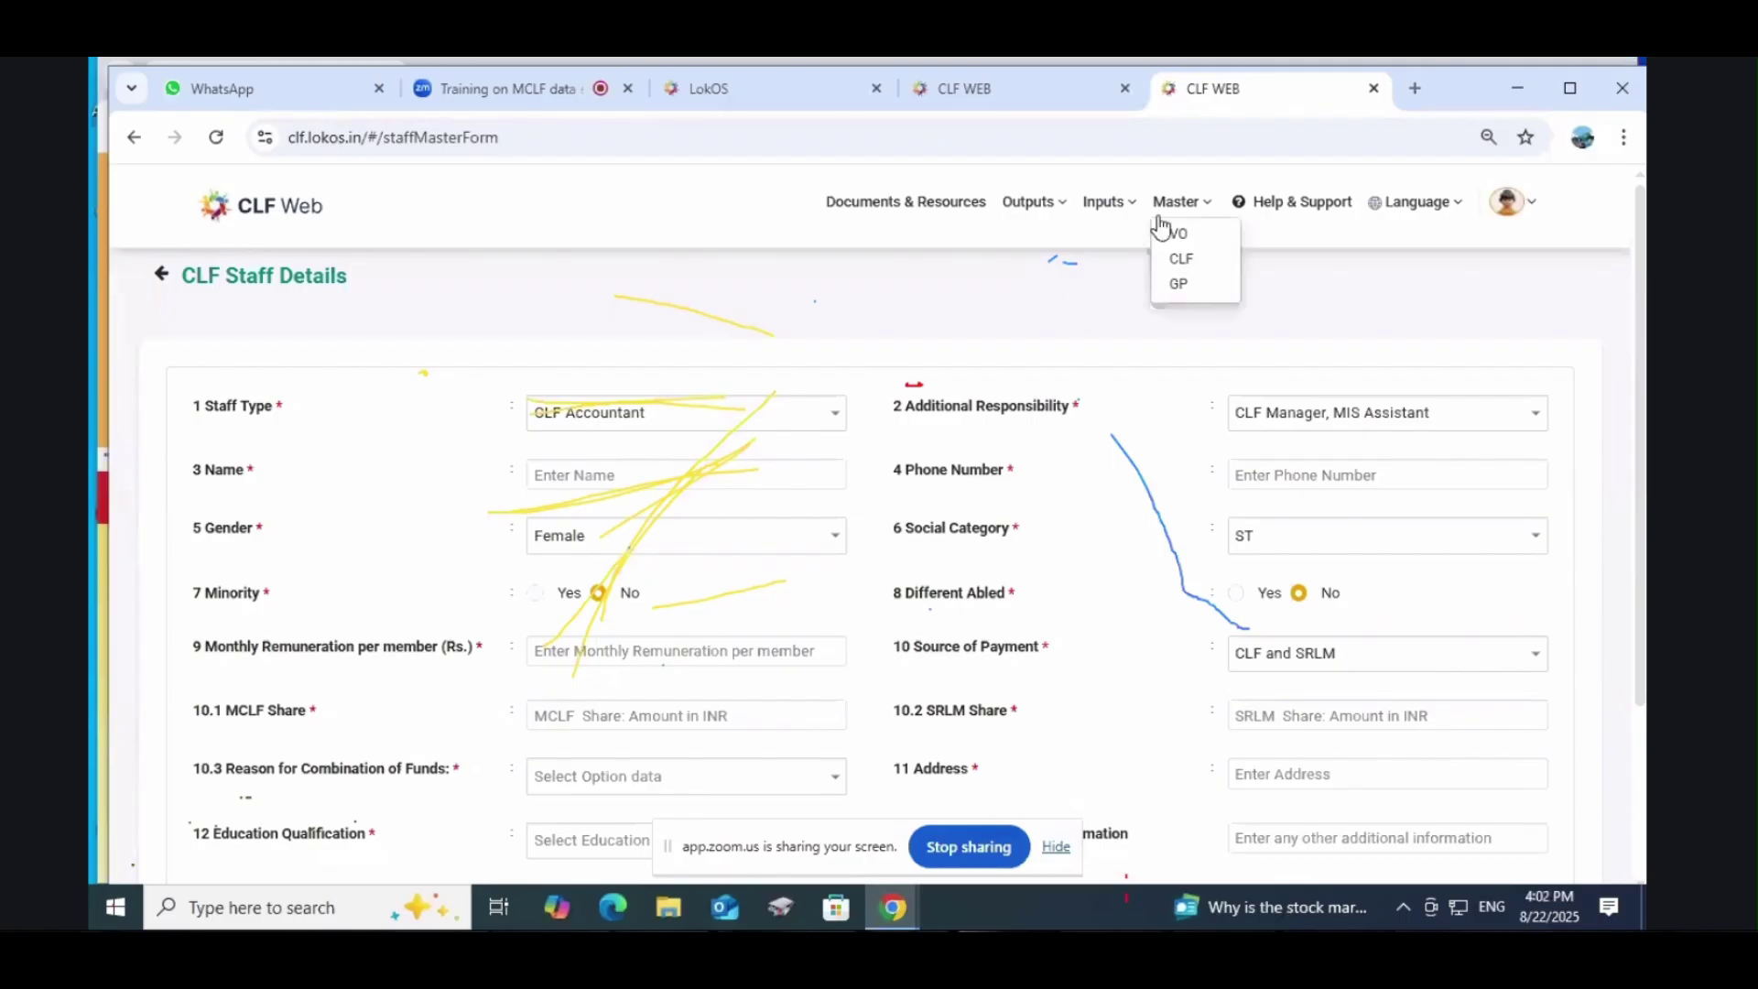
mouse_move(1105, 206)
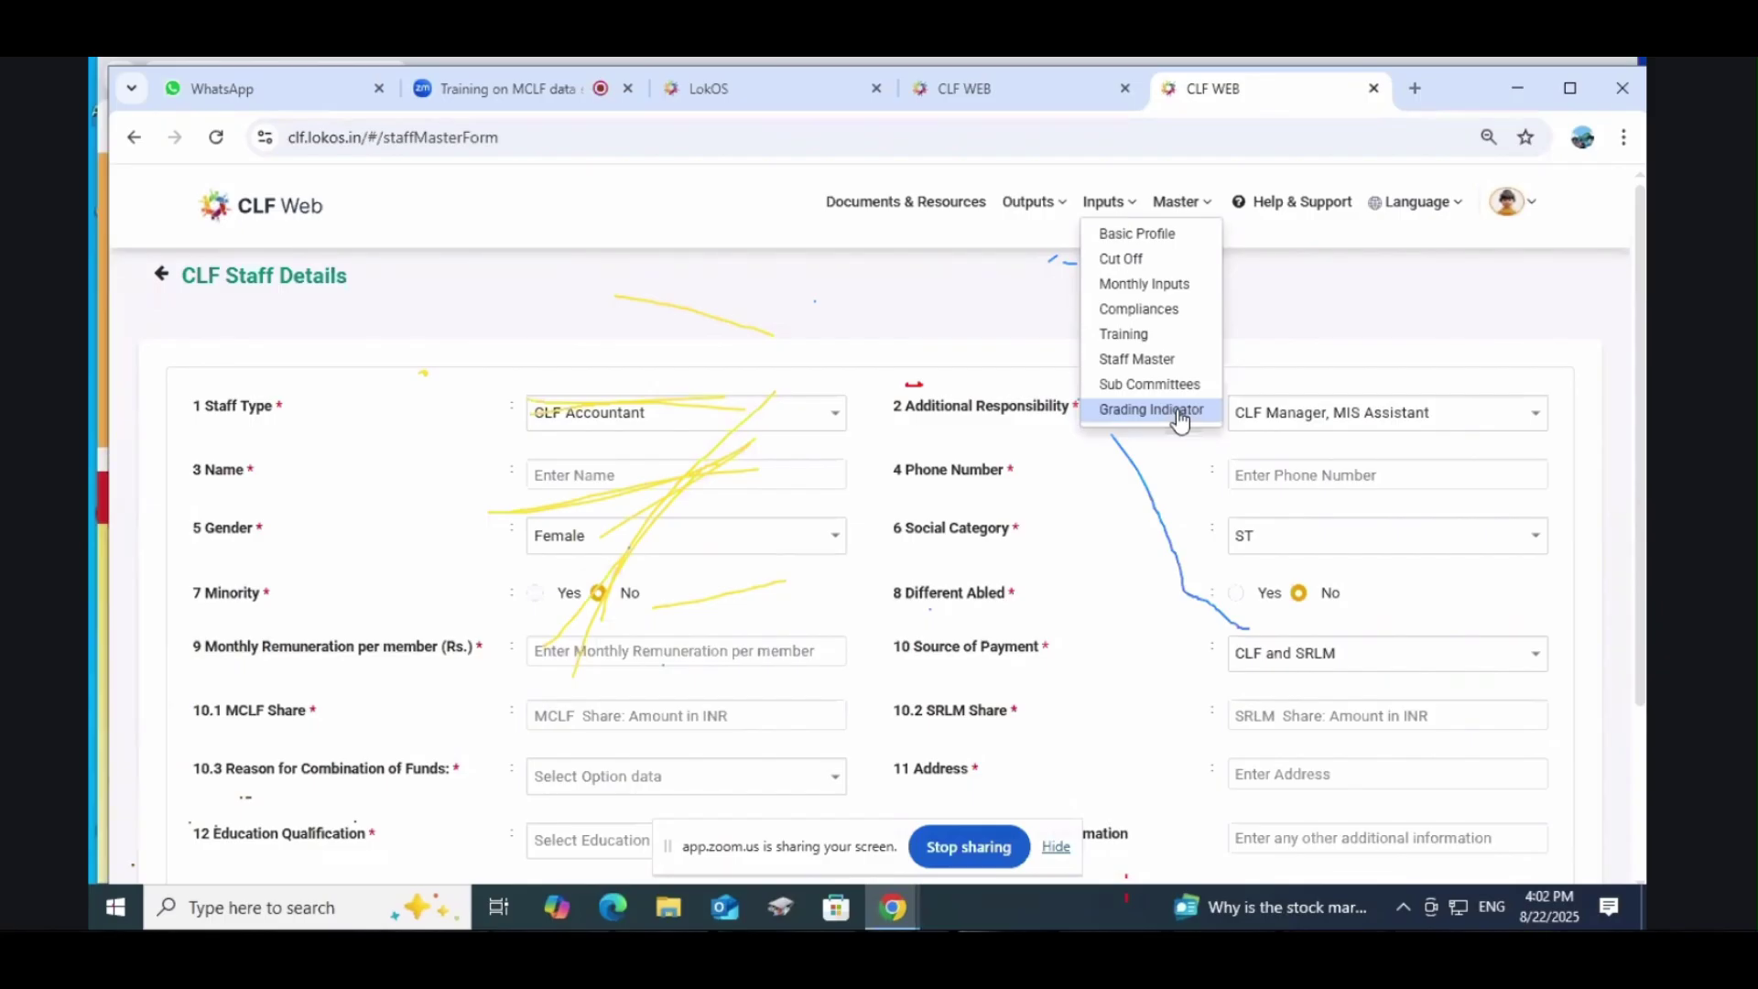
scroll(920, 746, down, 3)
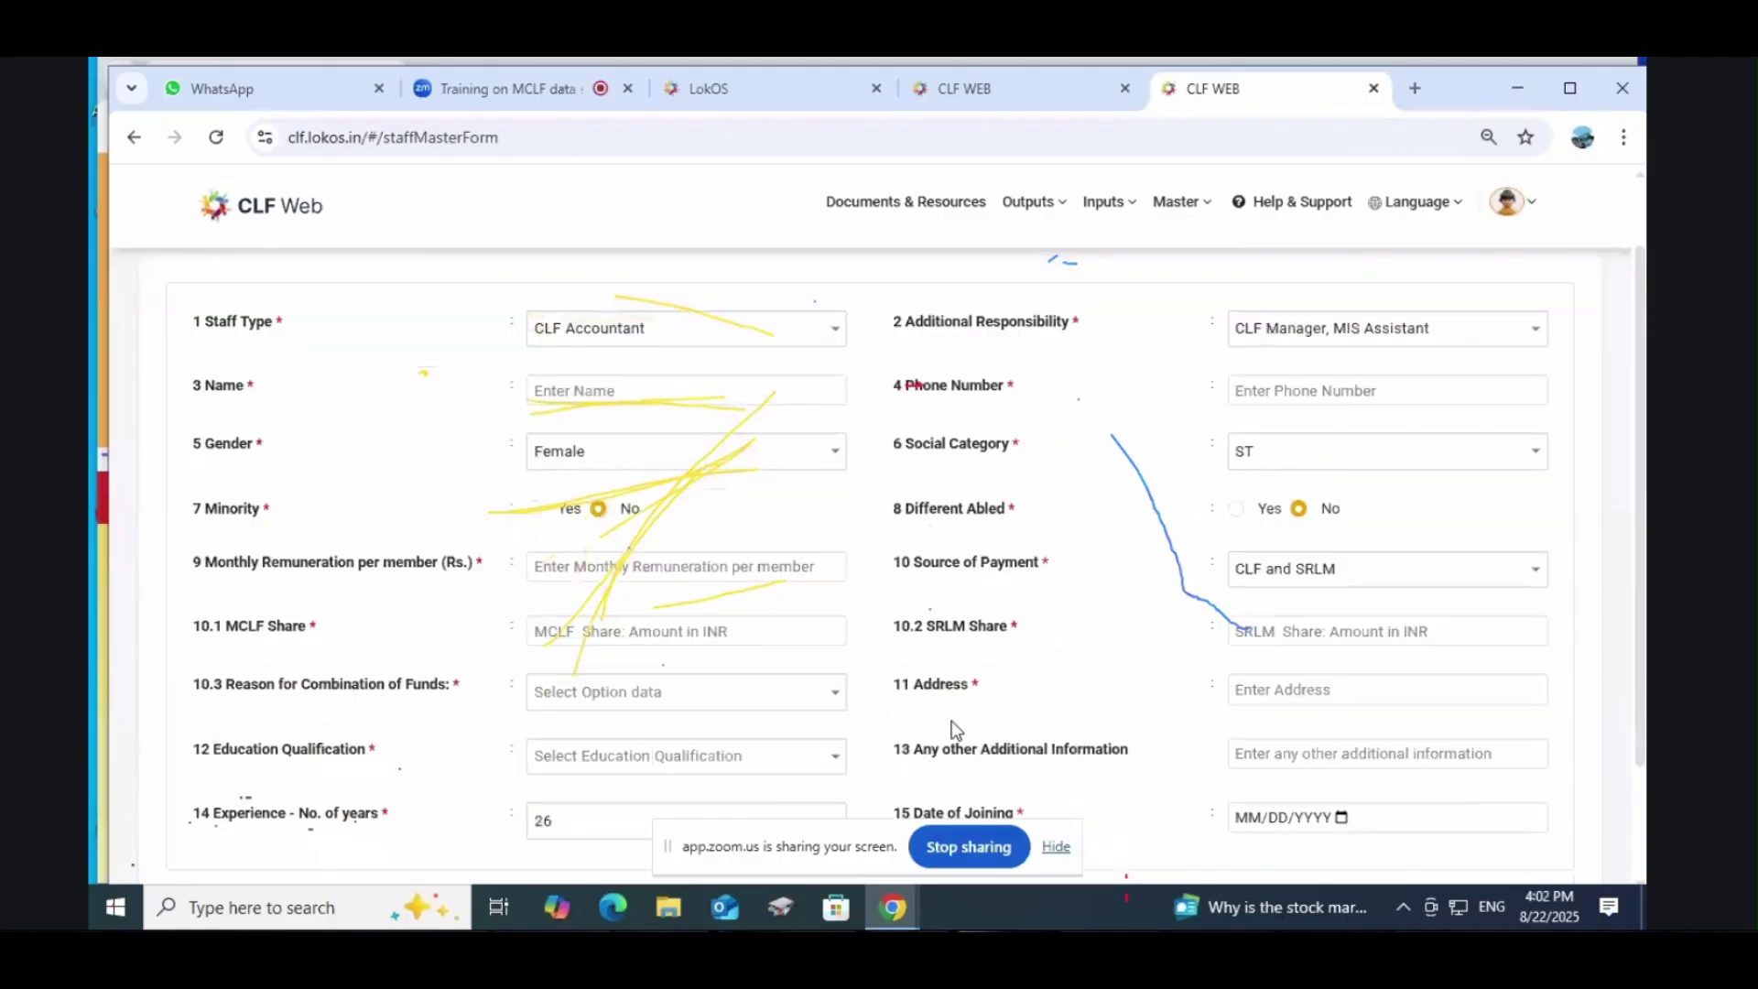
scroll(403, 557, up, 3)
Step: Choose MIS Assistant as staff type and tick No for Additional Responsibility
click(583, 413)
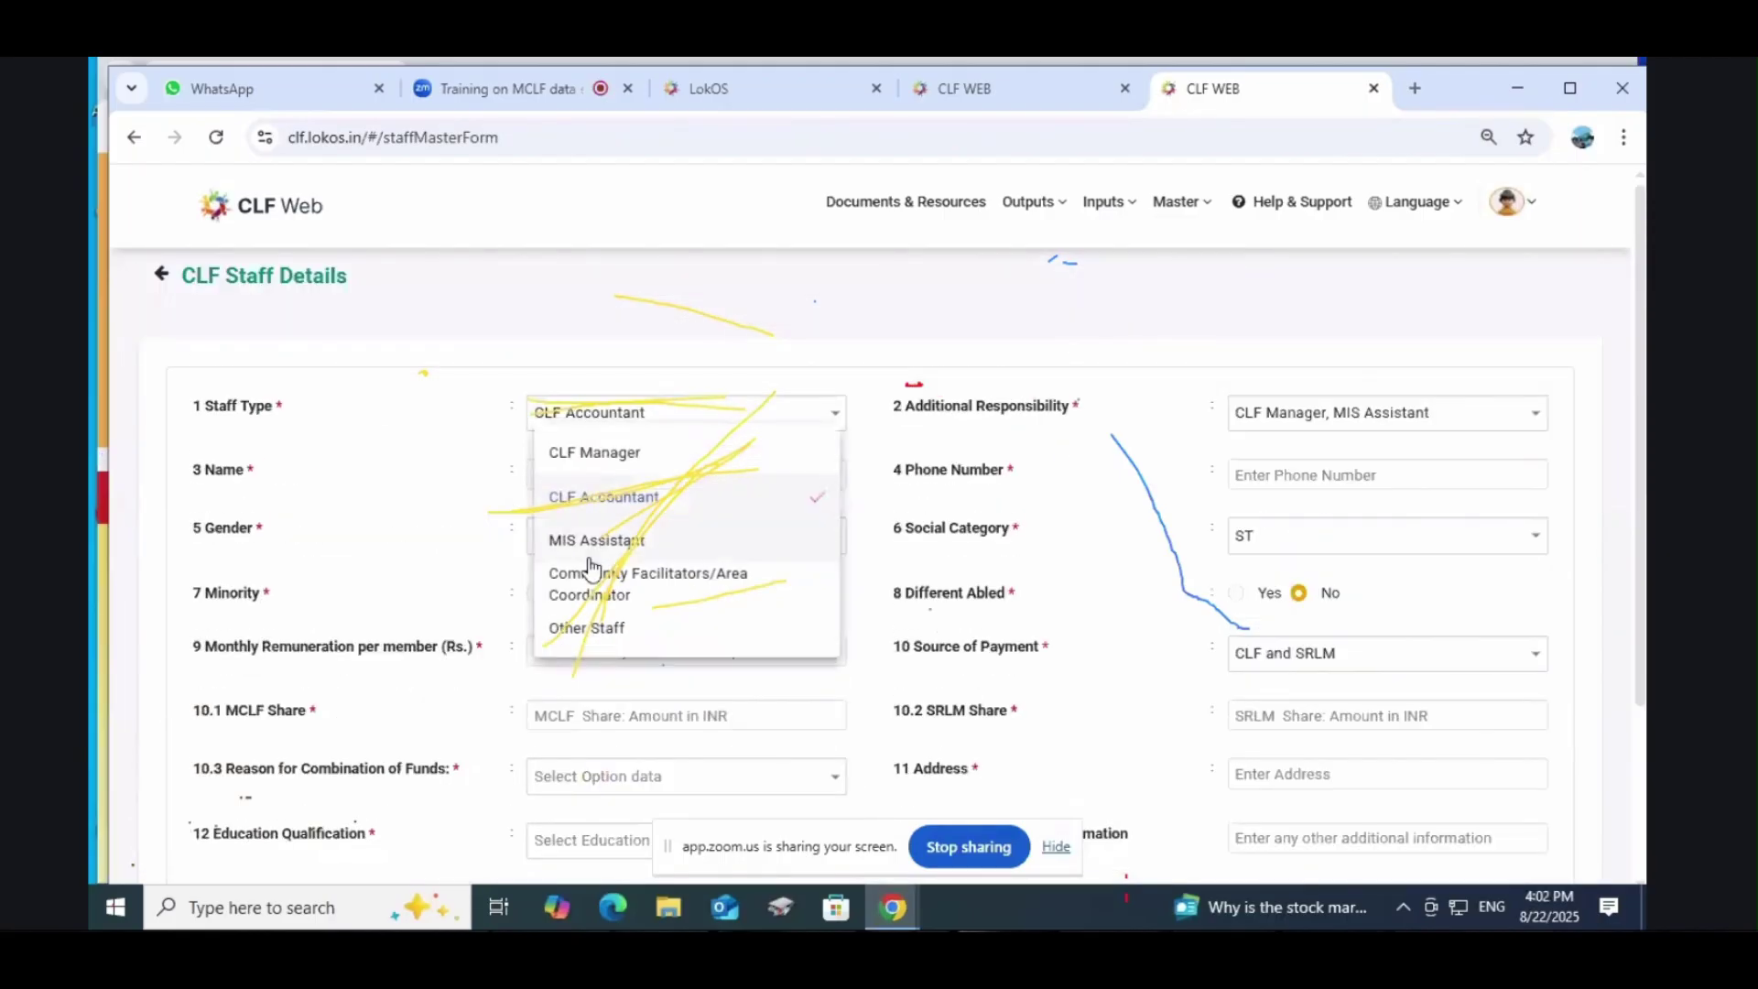
click(594, 543)
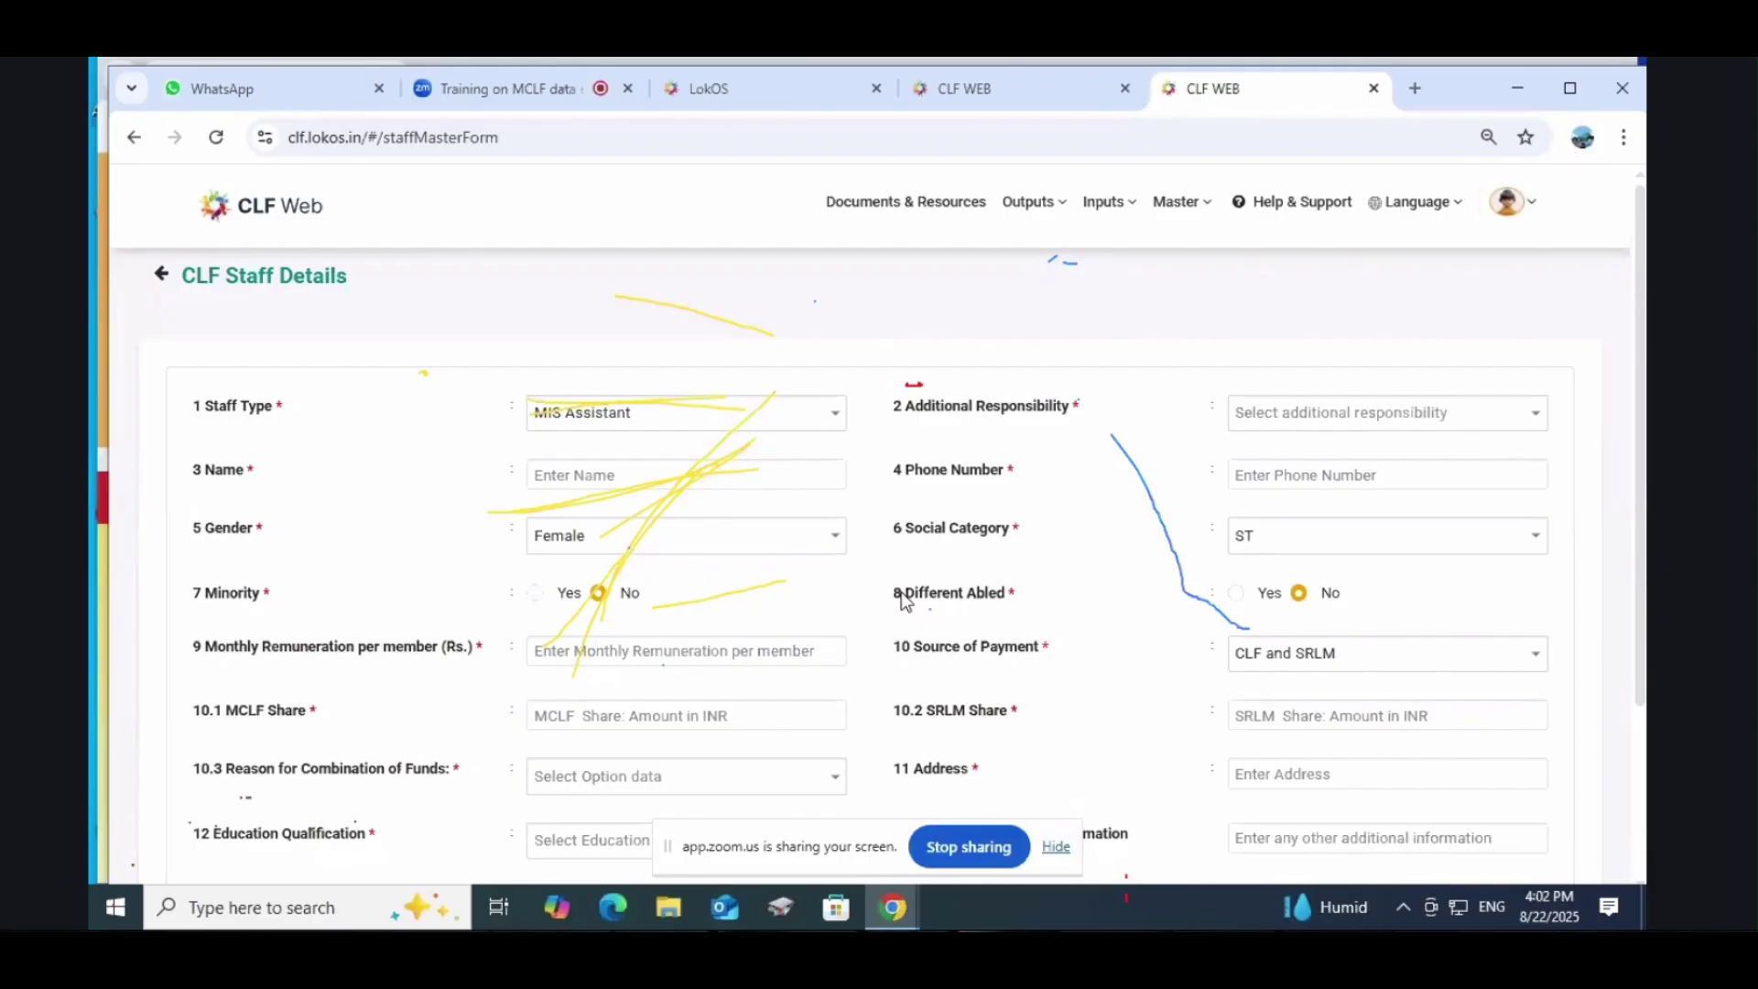
click(1289, 414)
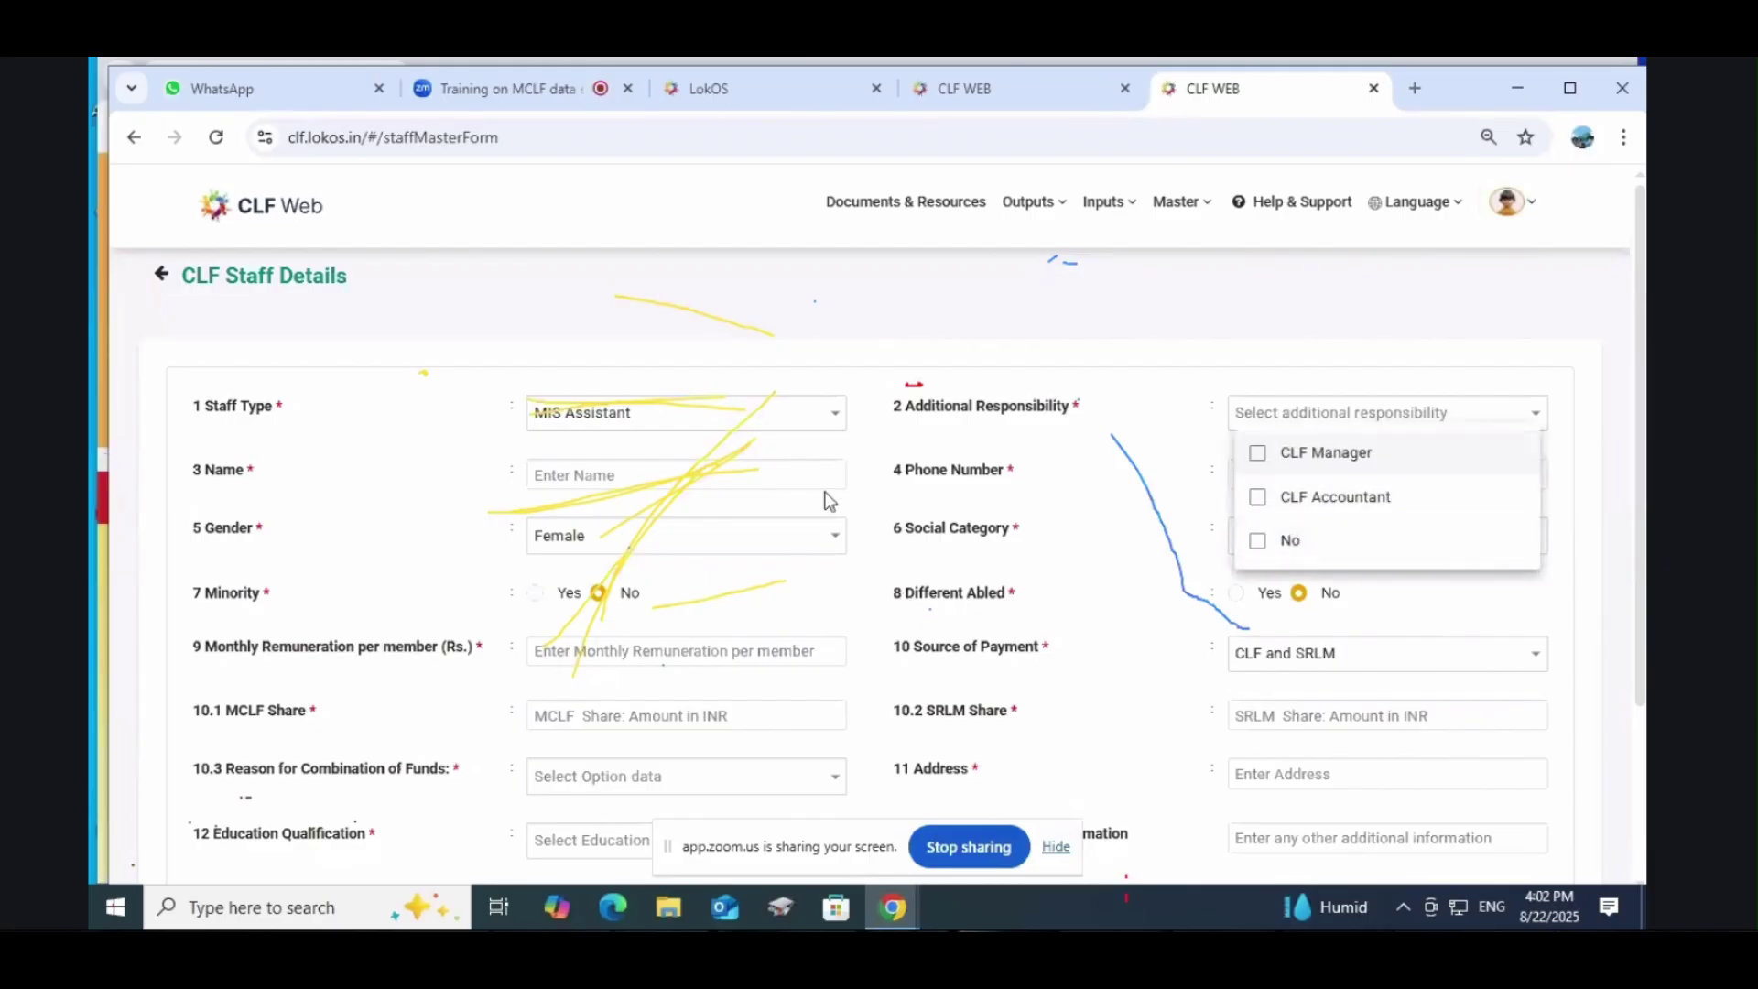
click(1259, 545)
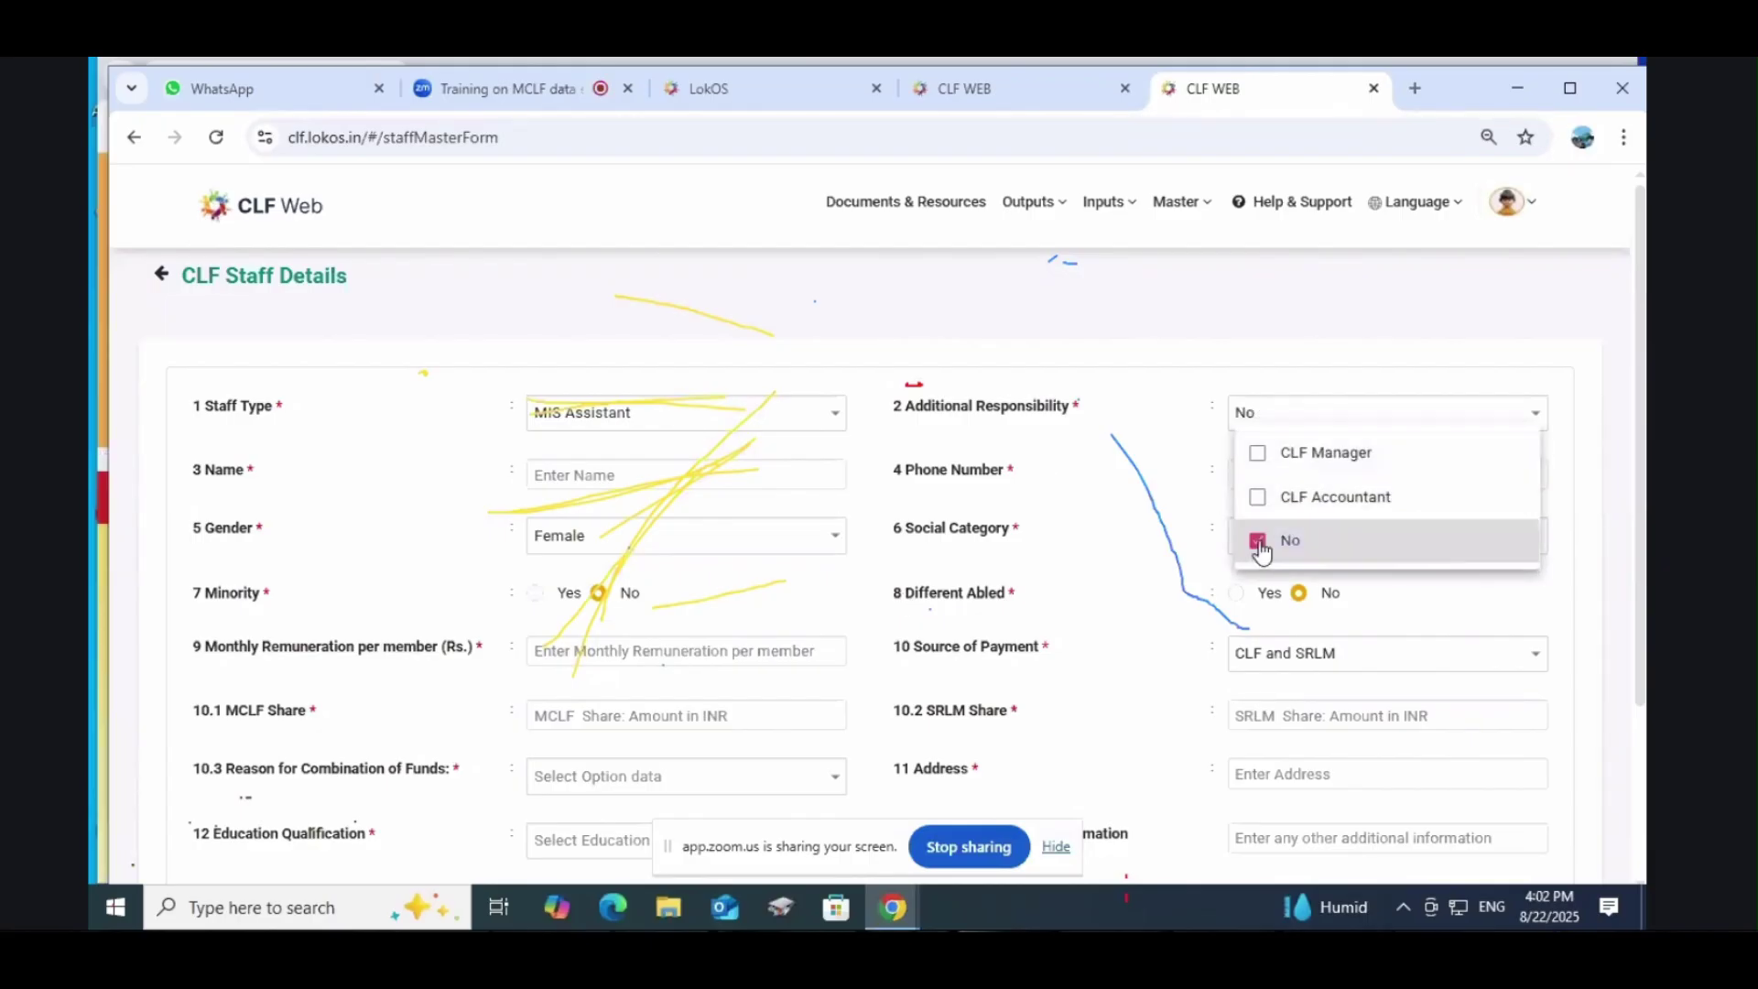
click(637, 415)
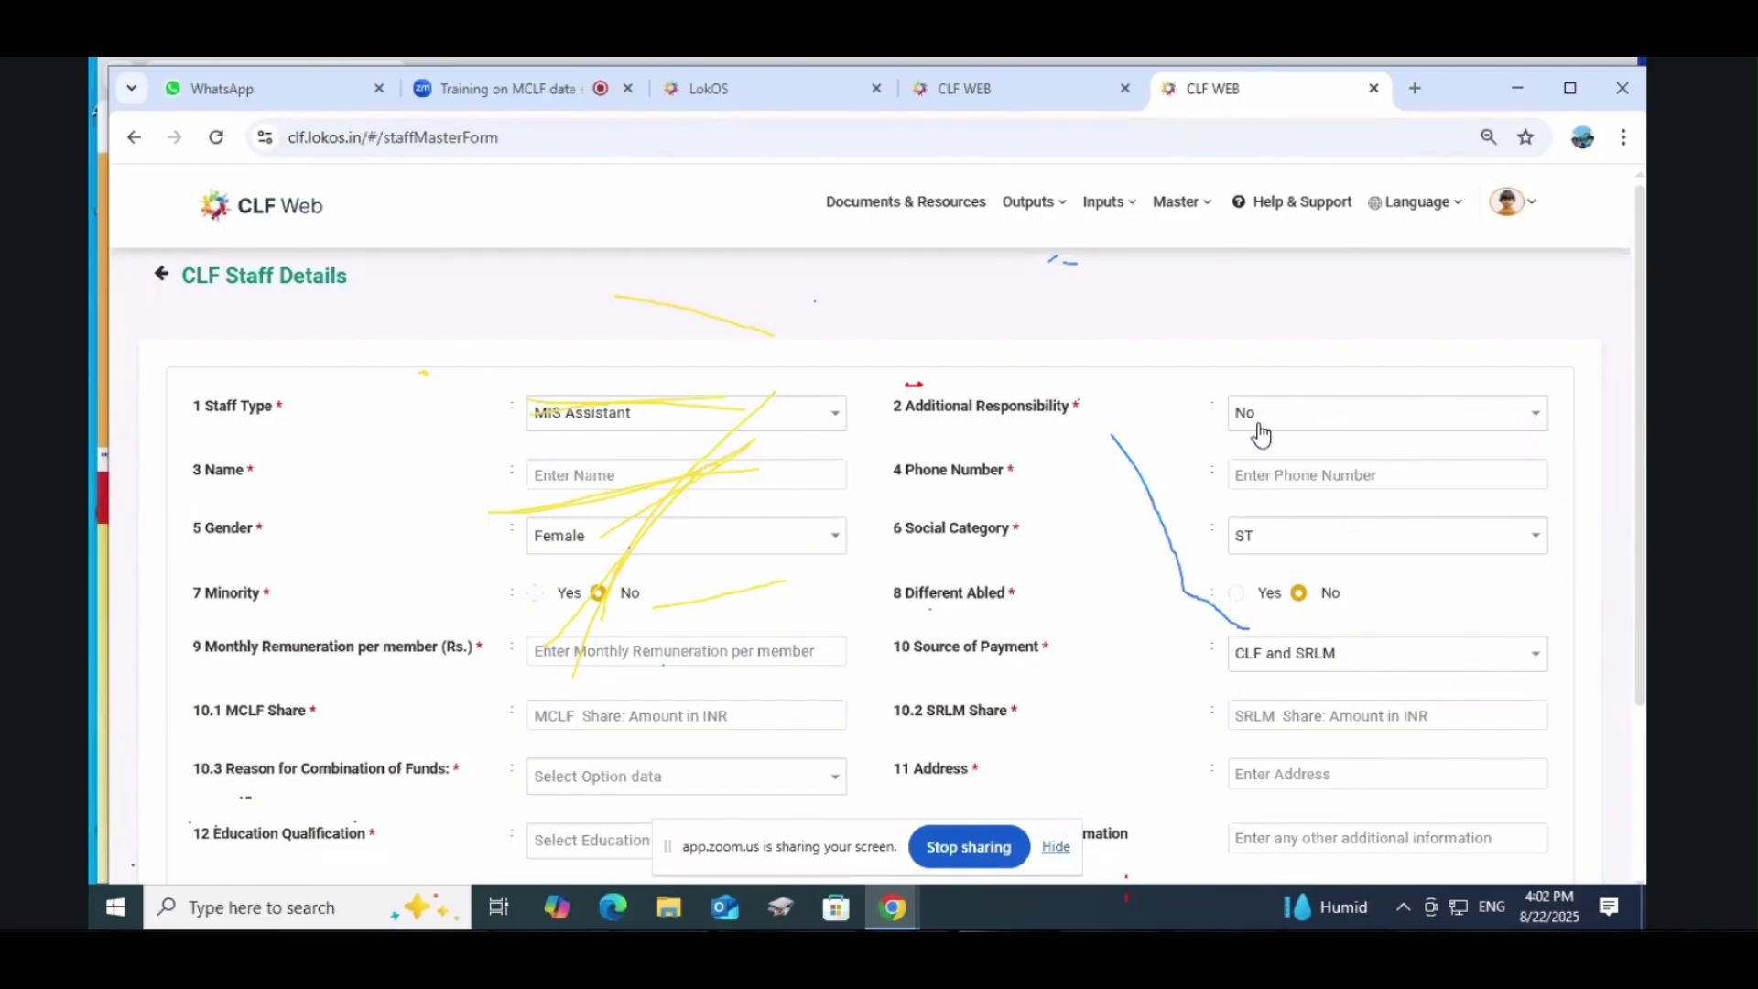
Step: Clear No from Additional Responsibility, keeping MIS Assistant as staff type
click(654, 420)
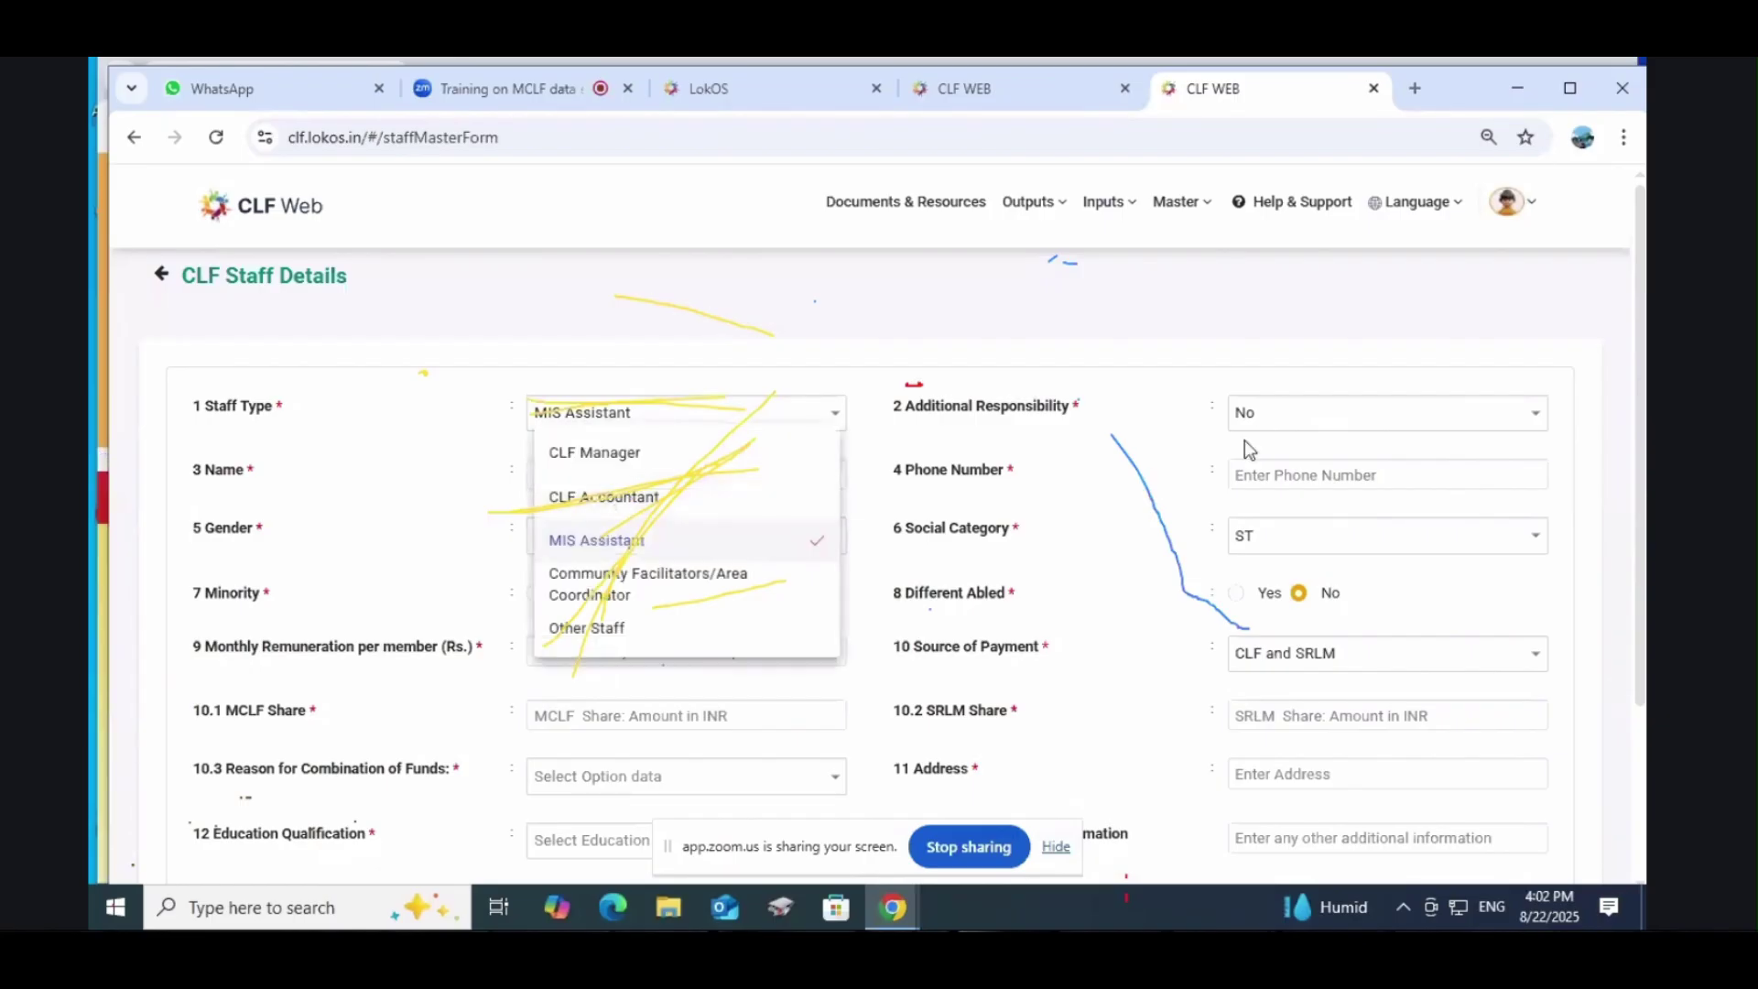
click(1325, 414)
click(1322, 408)
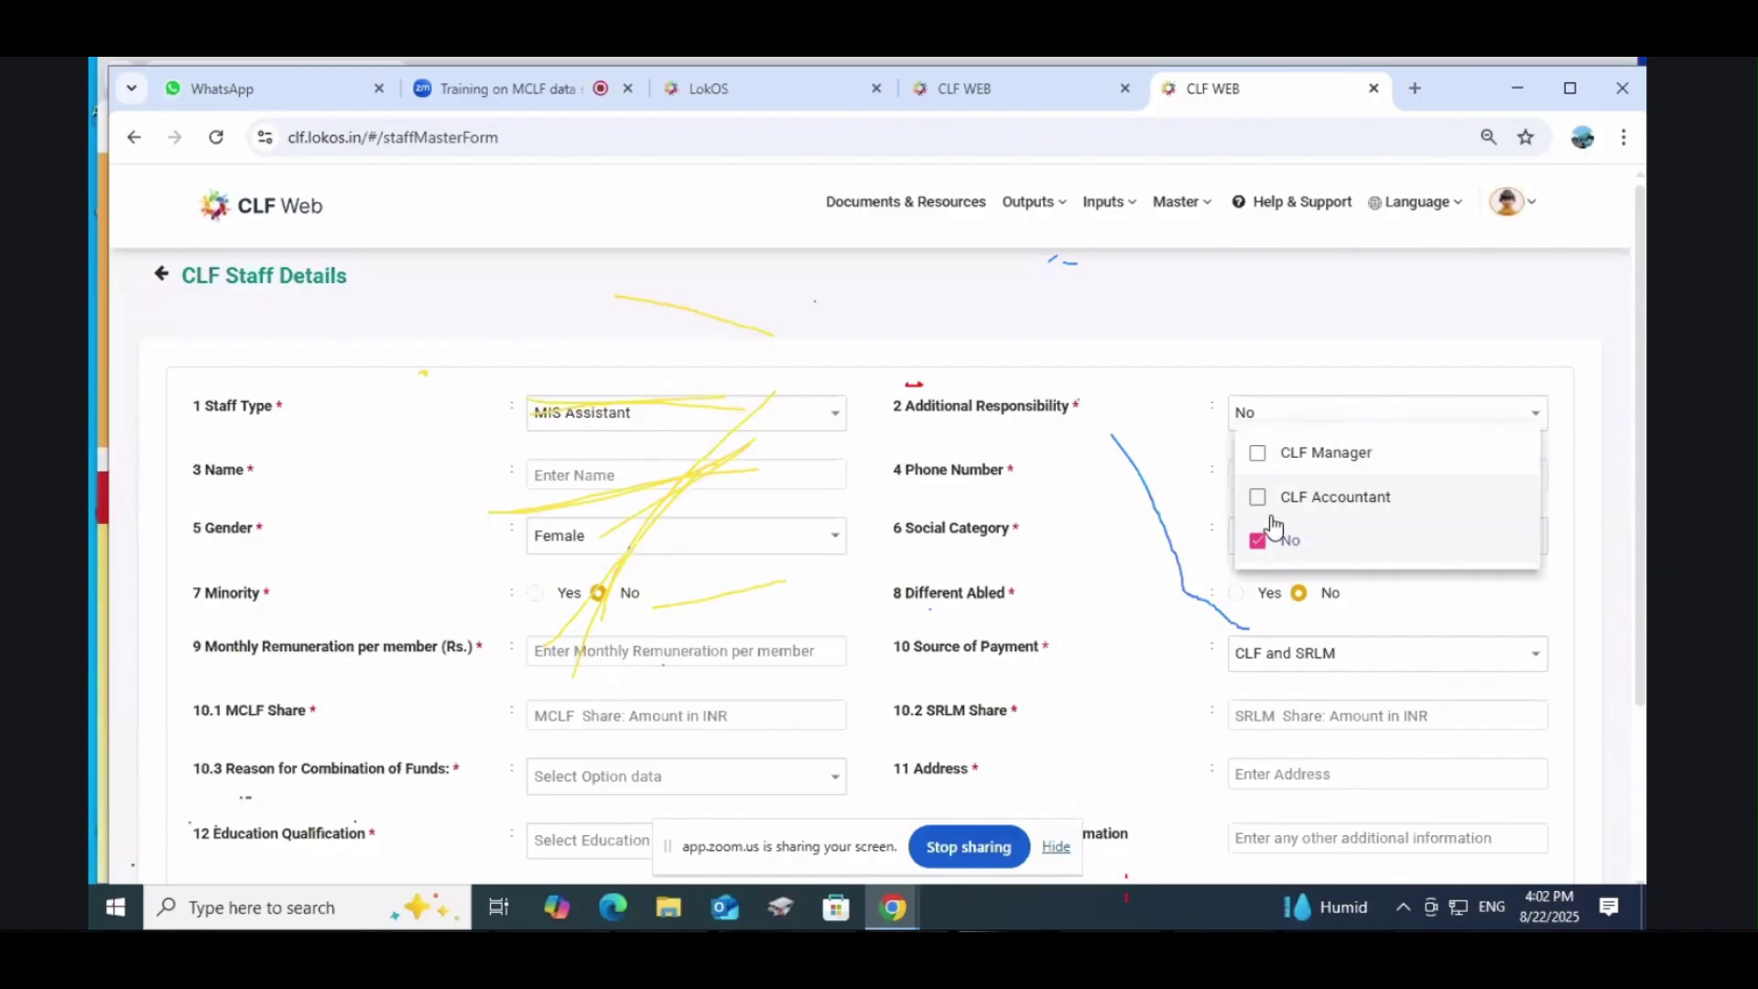
click(1258, 540)
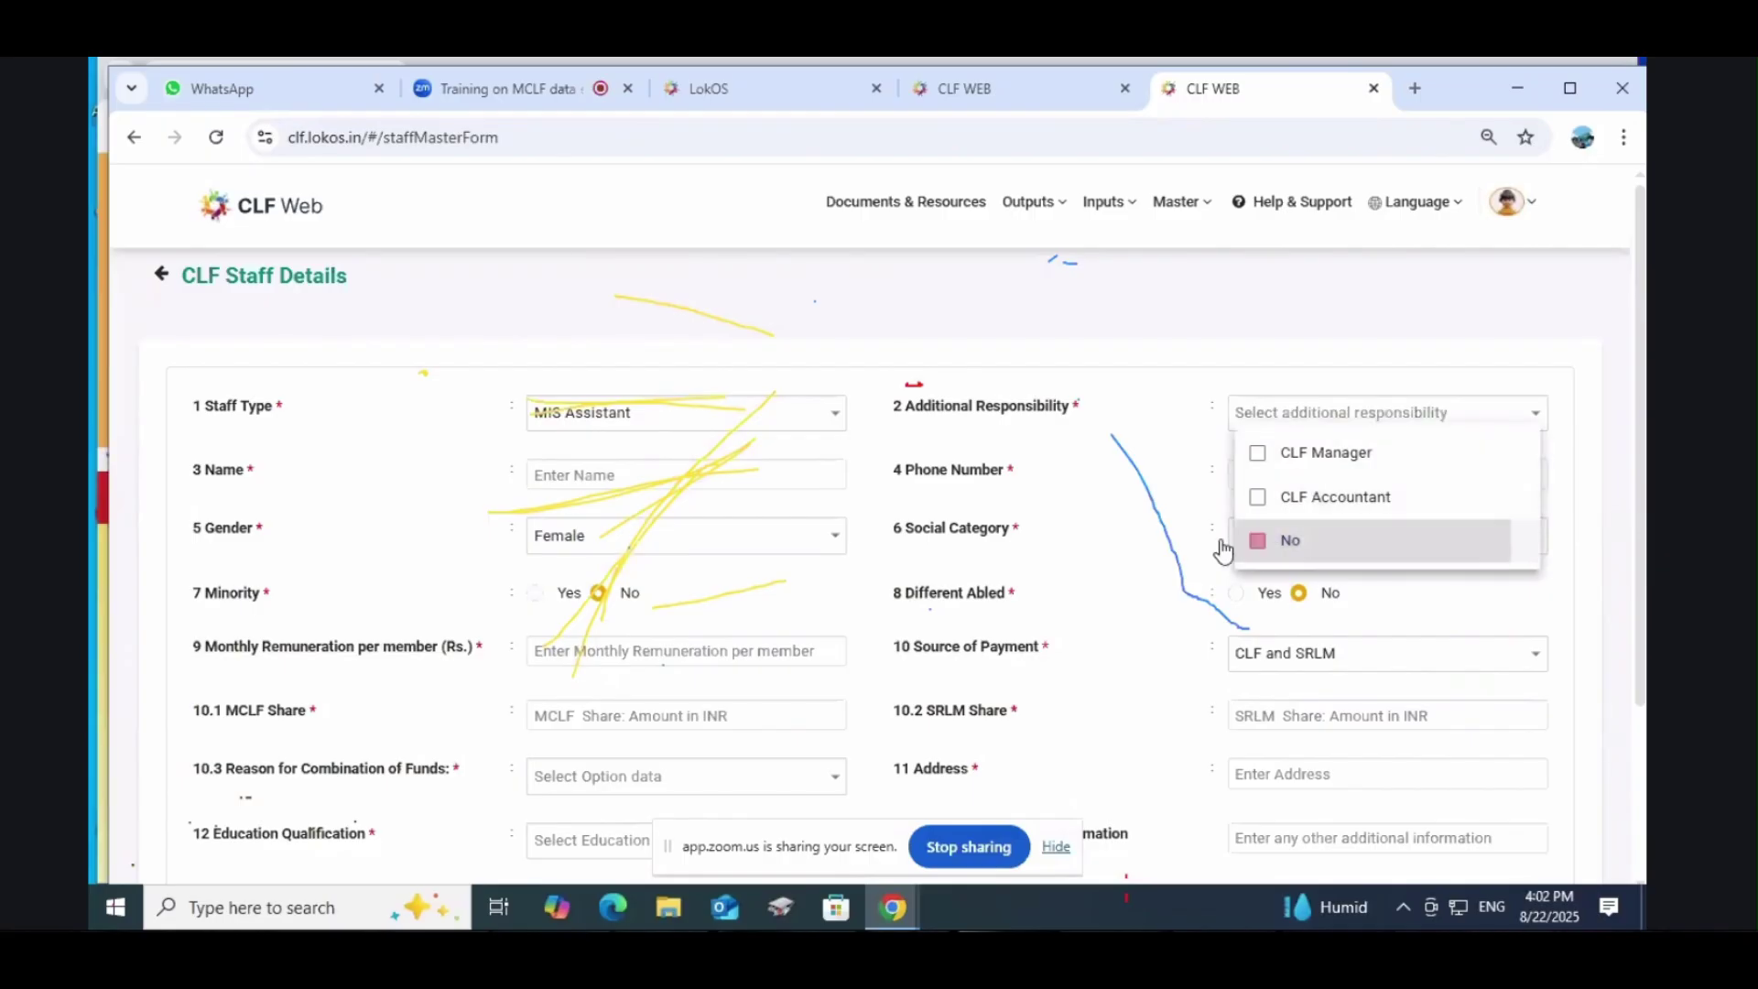
click(1144, 527)
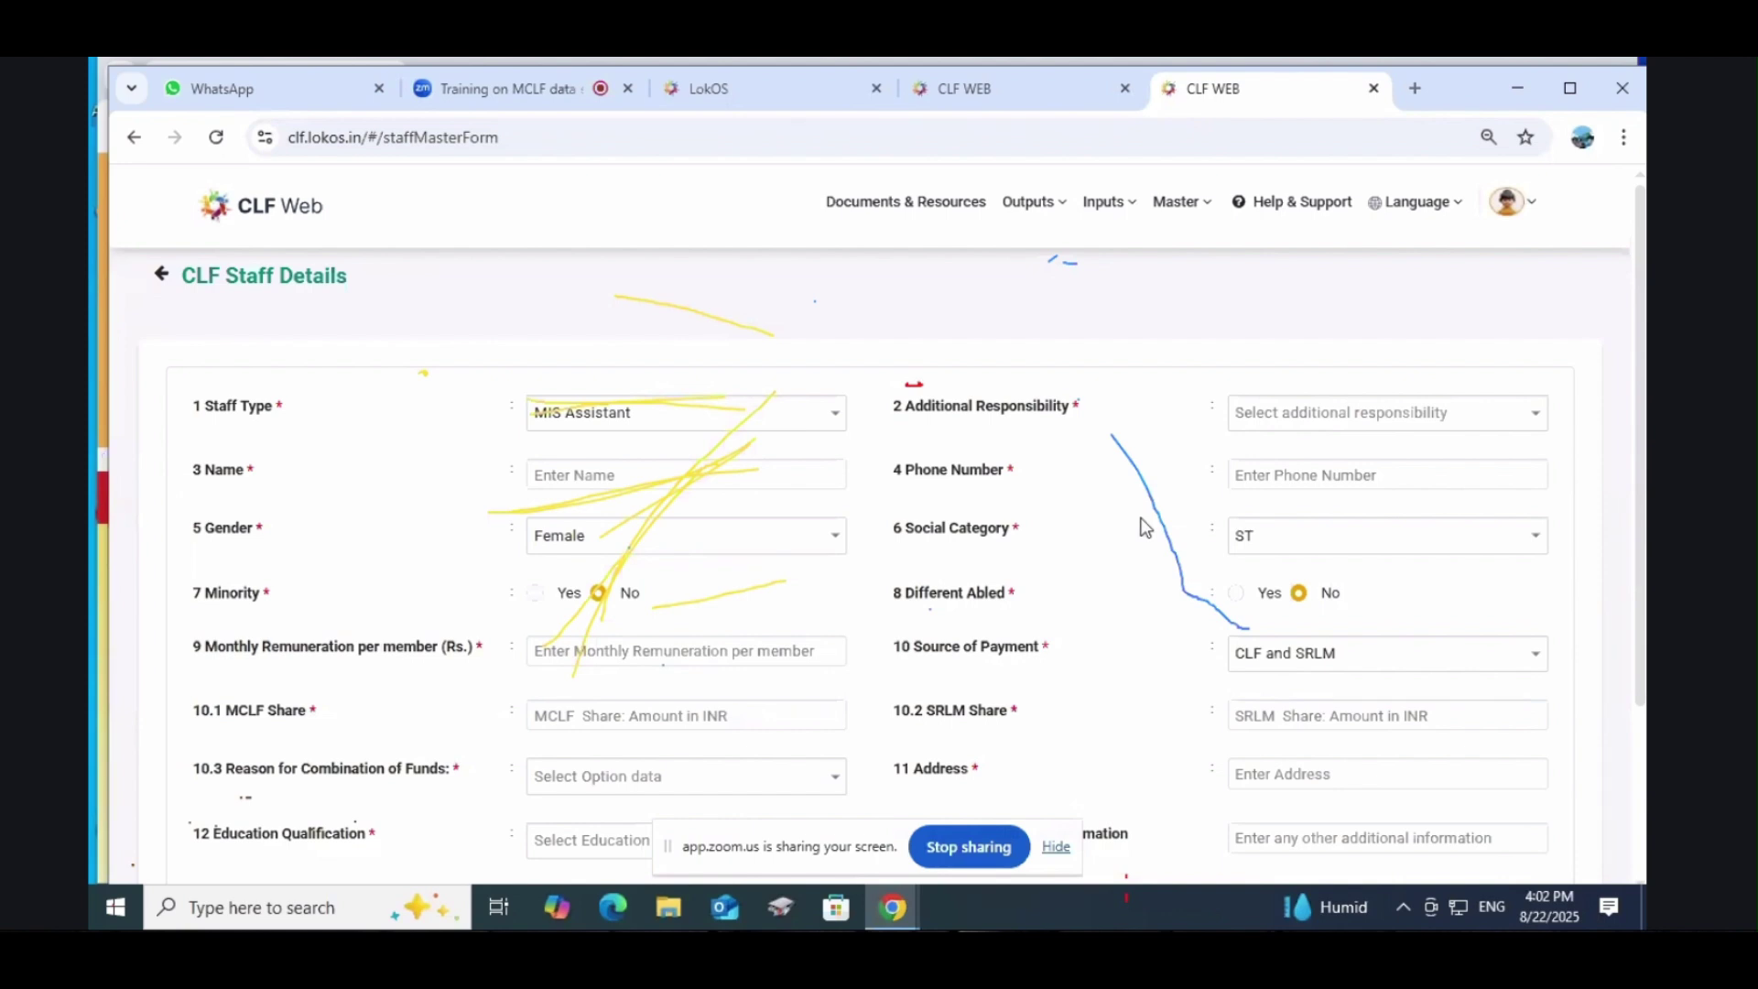
click(627, 417)
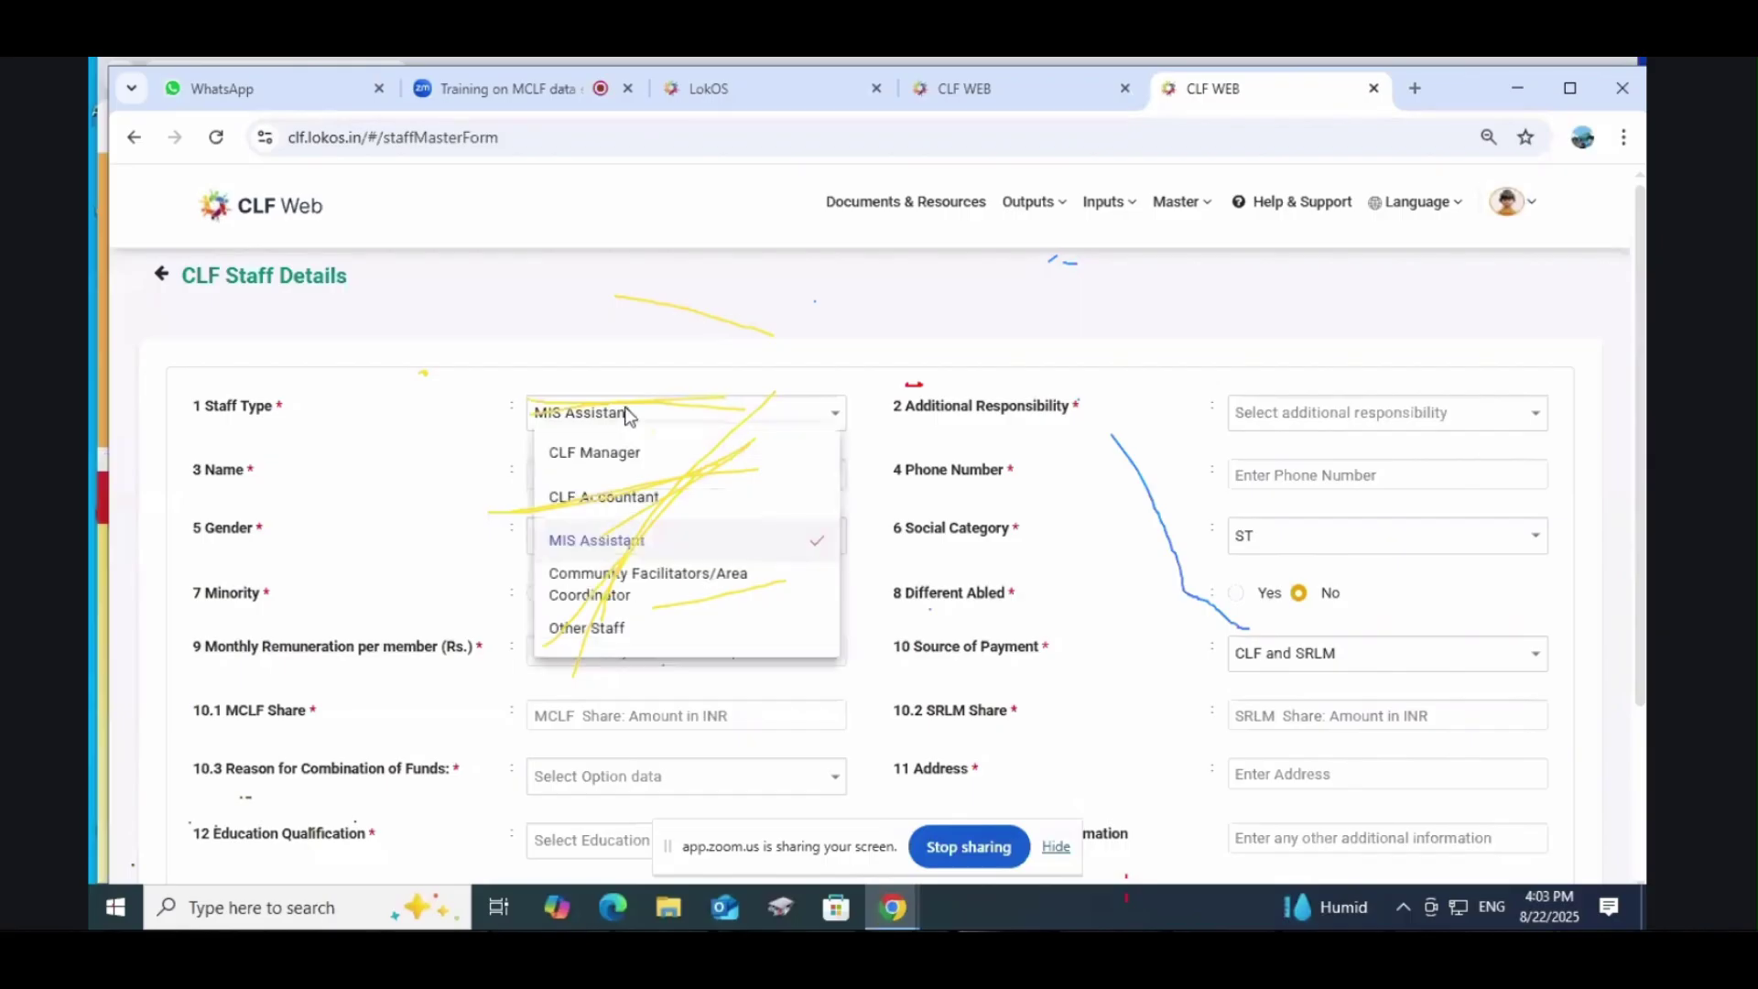
click(627, 418)
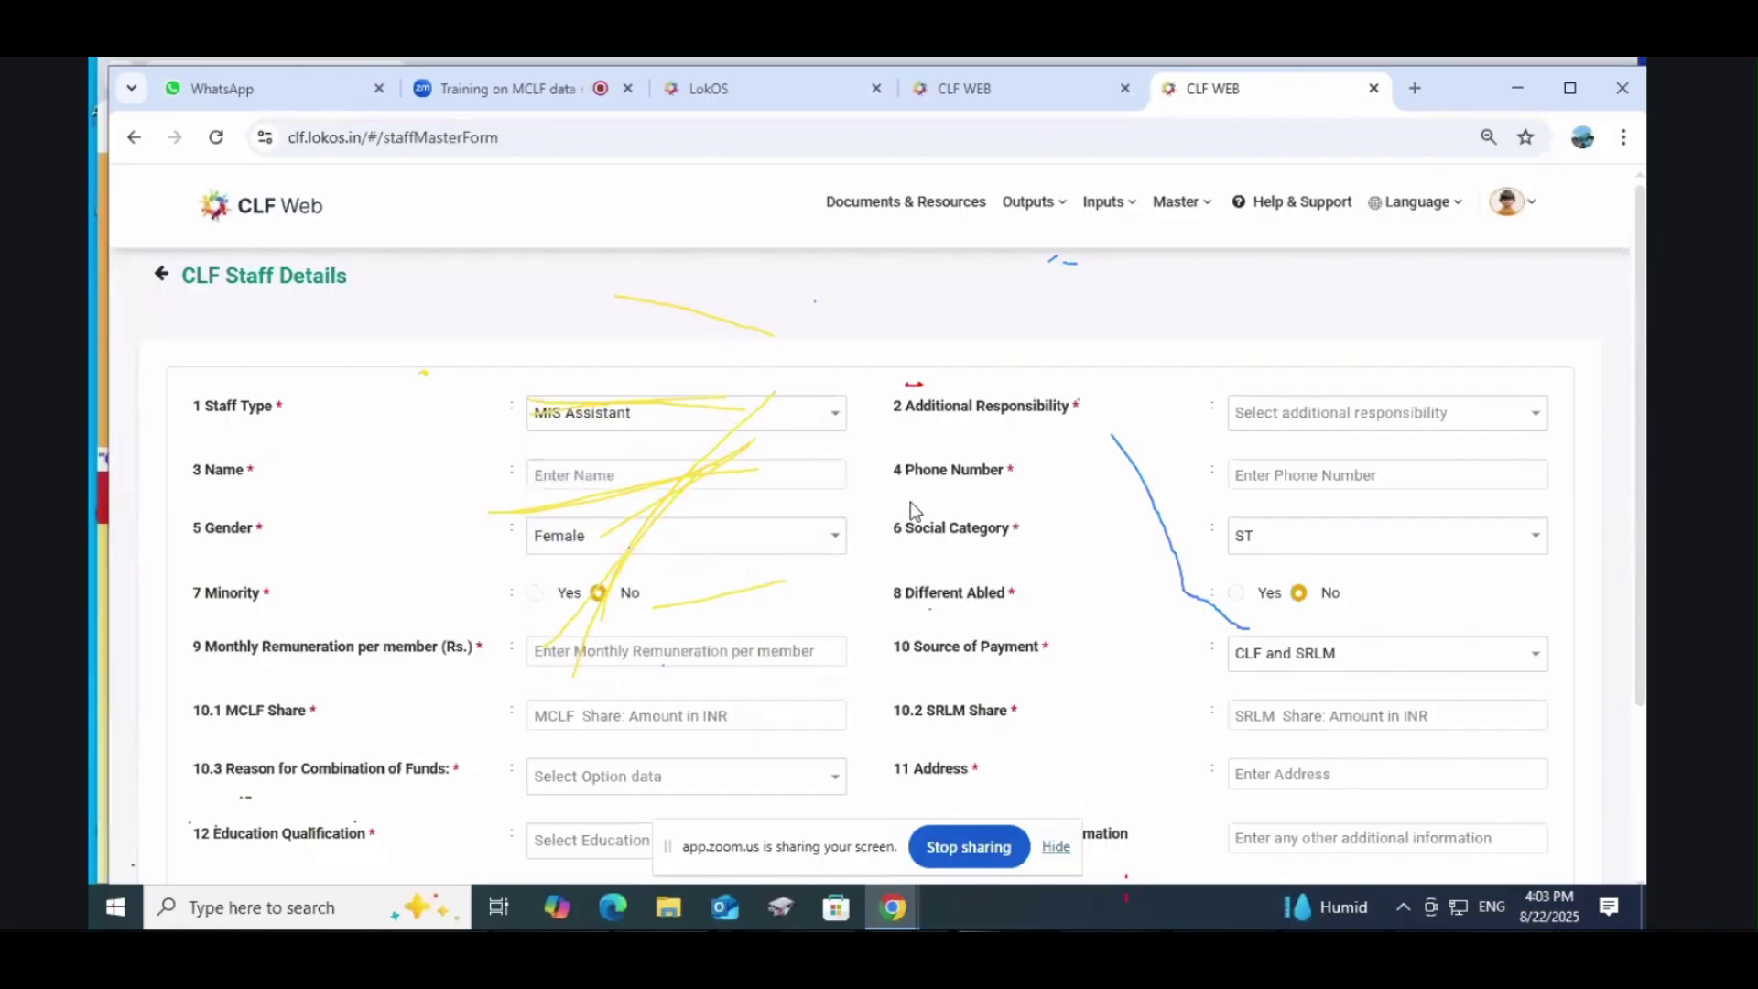
click(1109, 202)
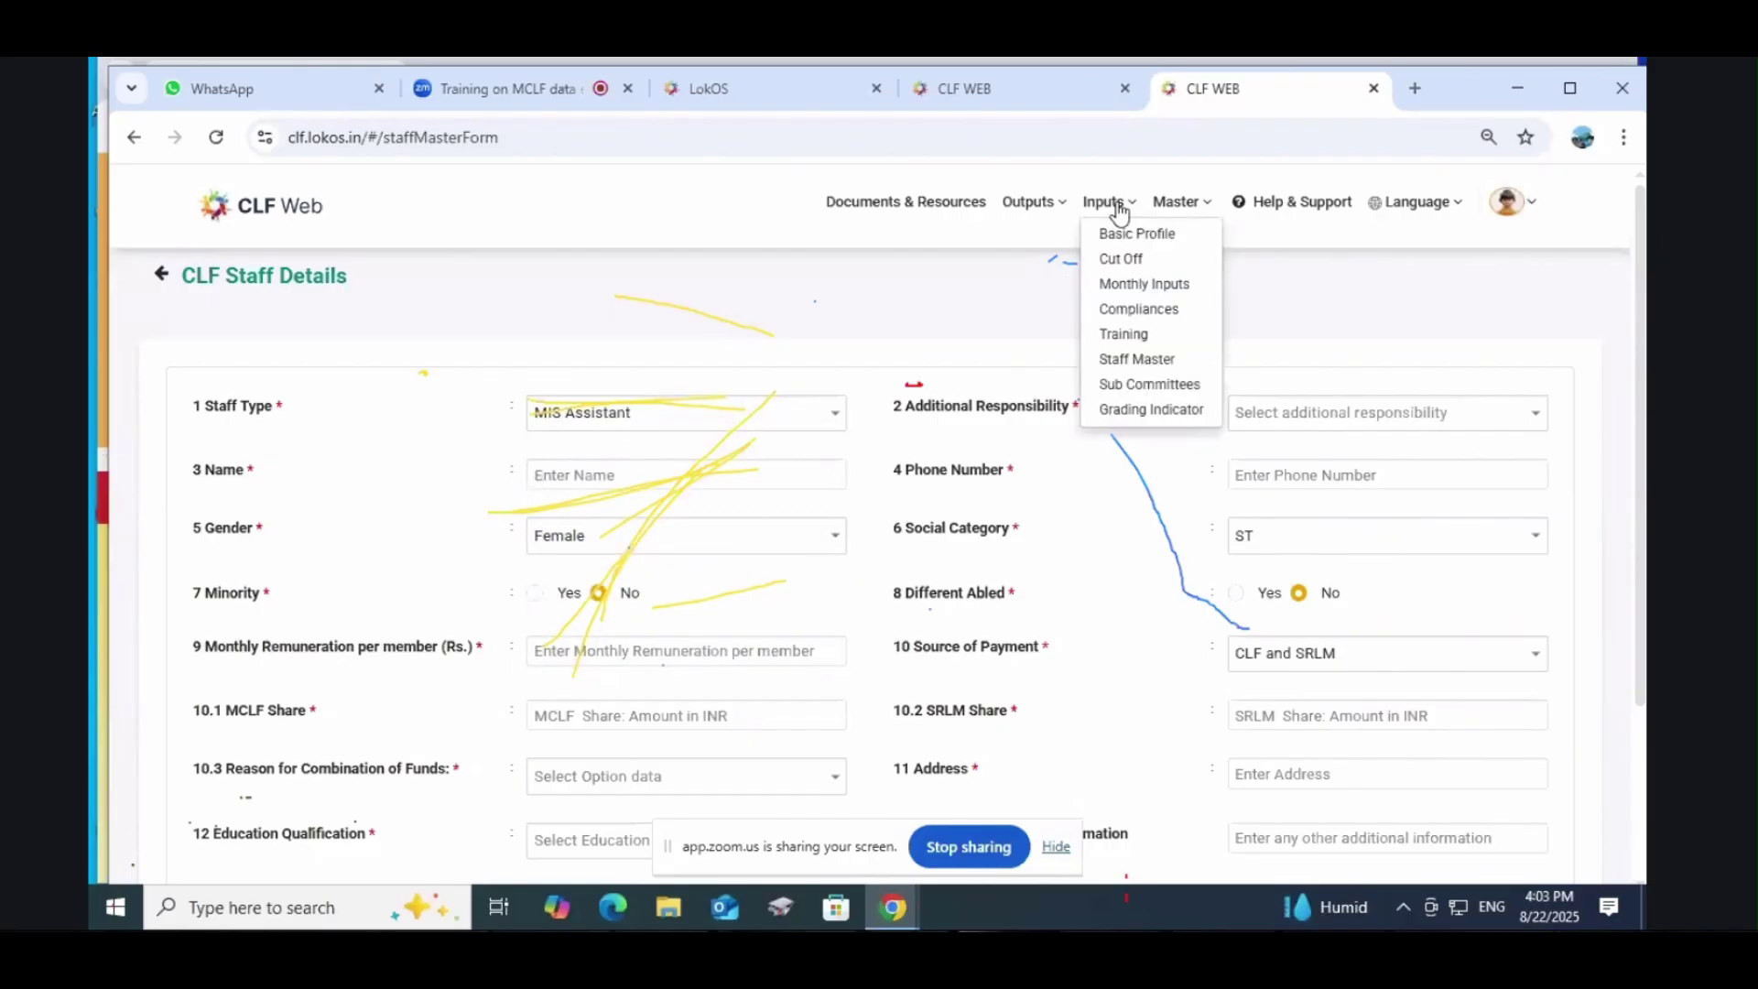
Step: Open the Staff Master list and create a new staff record
click(1164, 358)
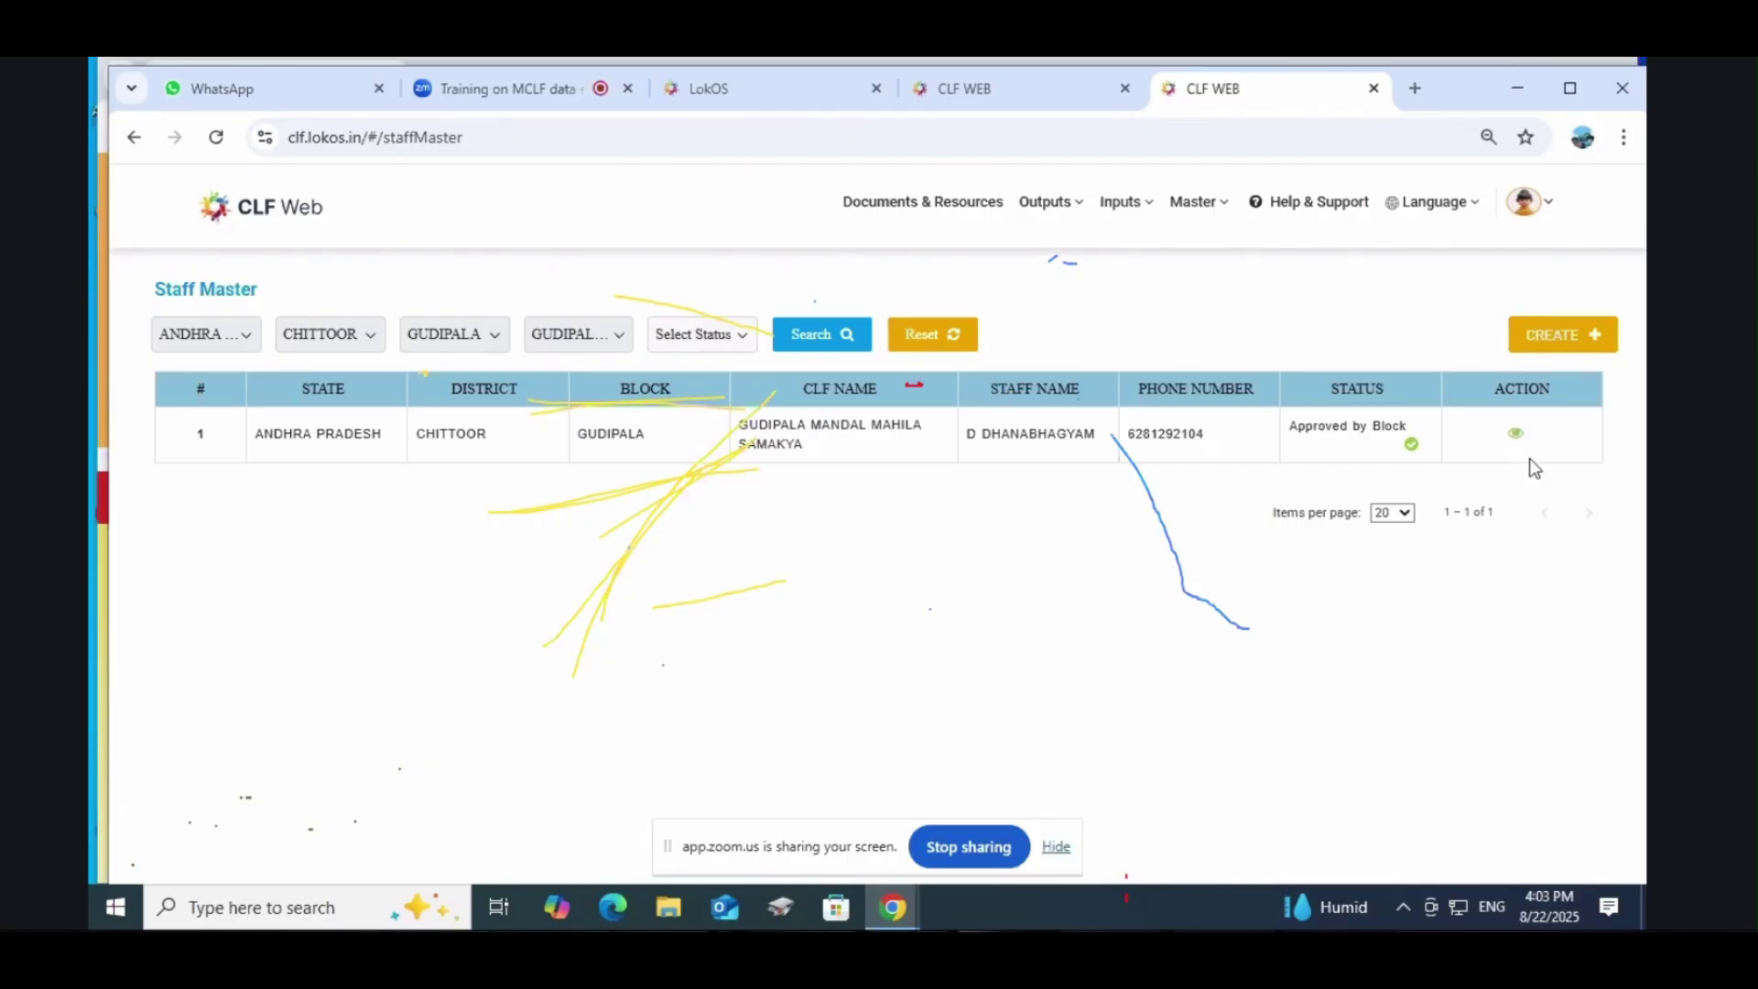
click(1548, 335)
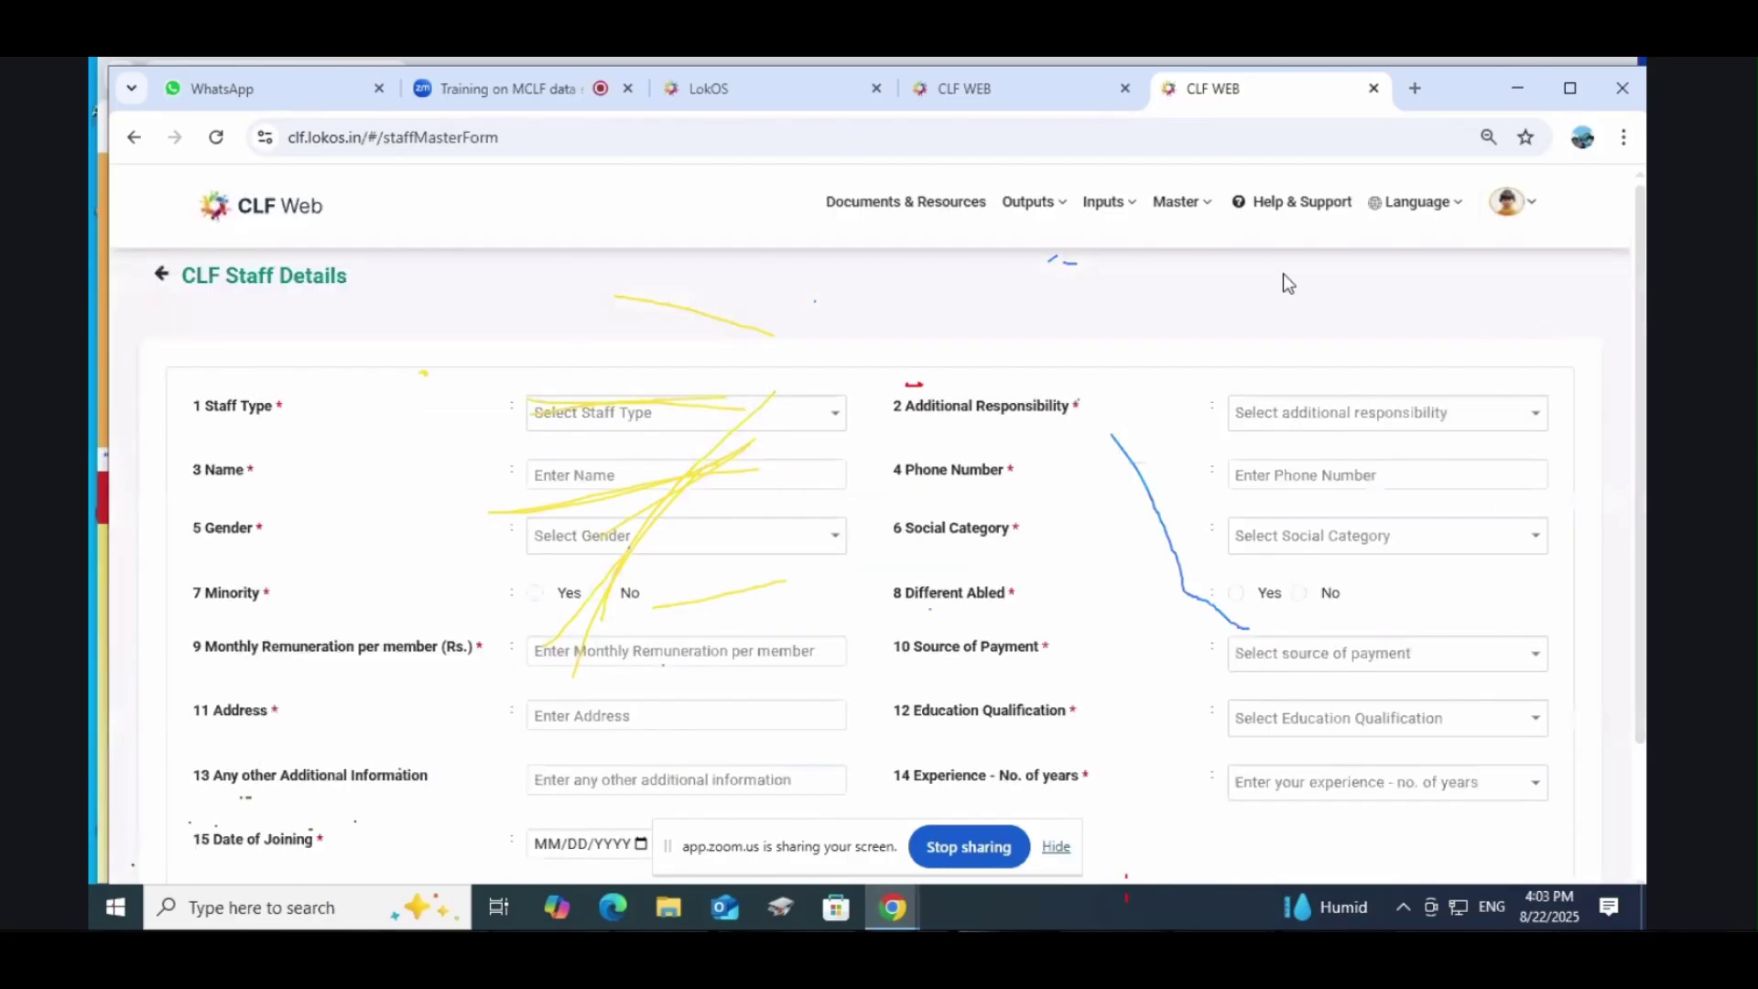
click(1106, 203)
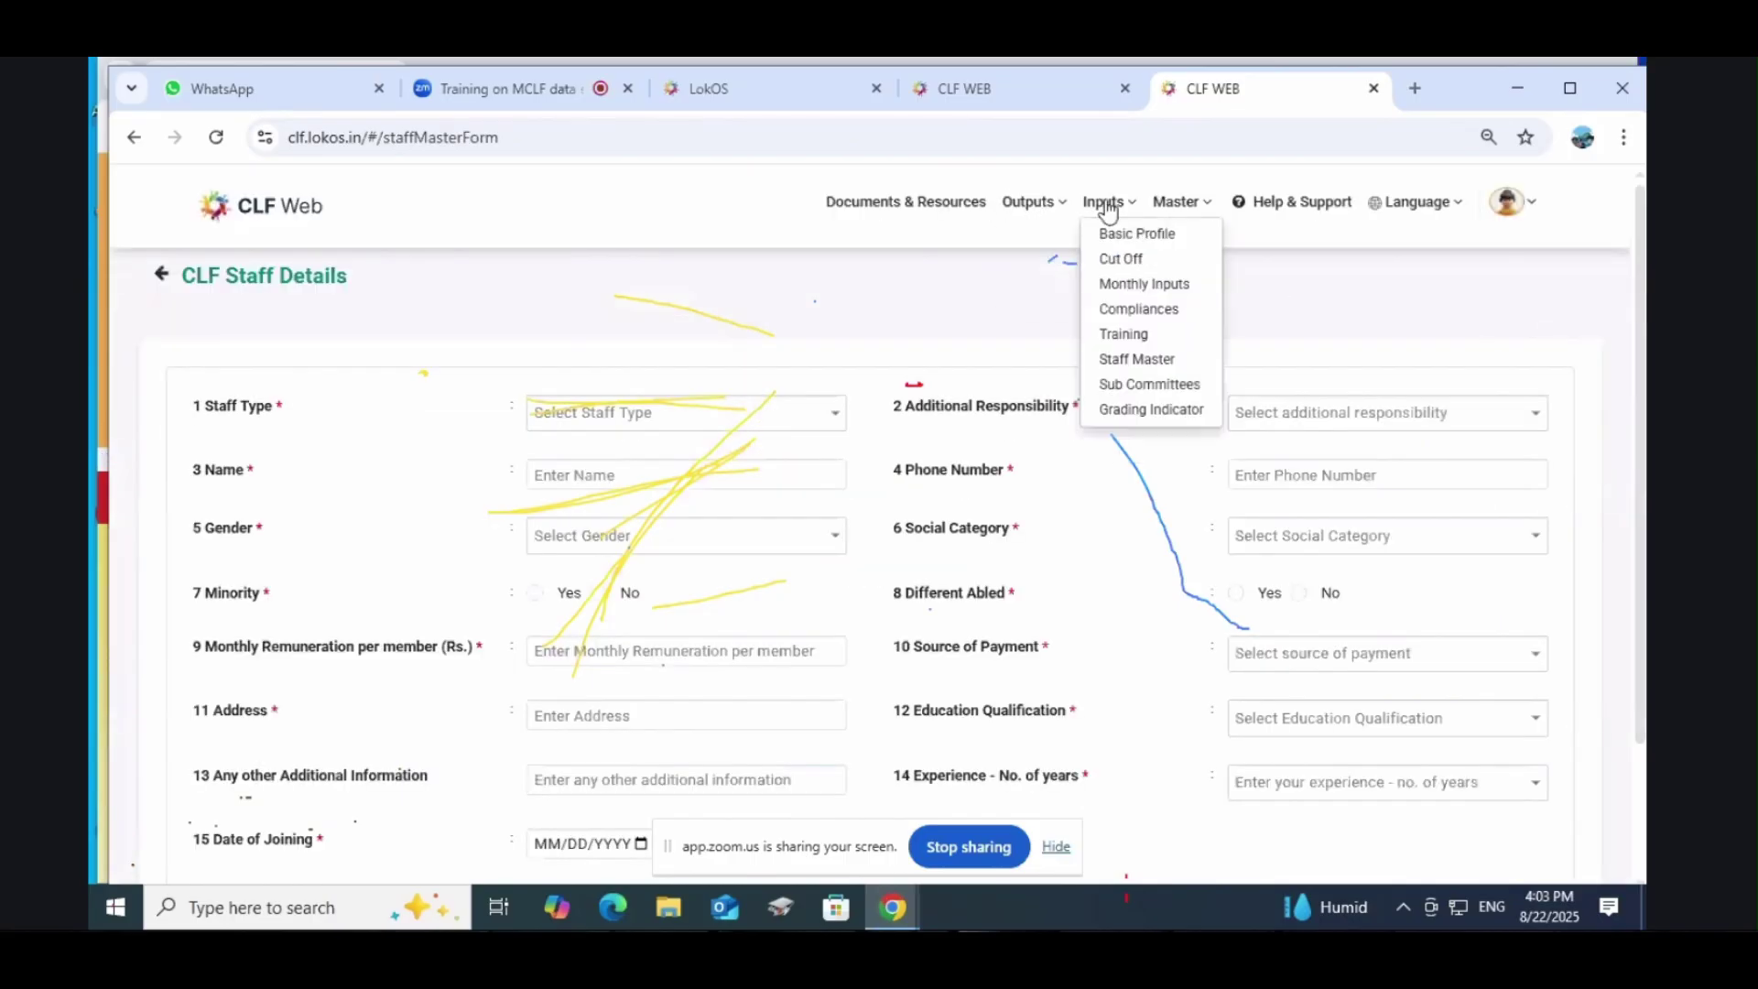
Step: Go to the Sub Committees page from the Inputs menu
click(1140, 386)
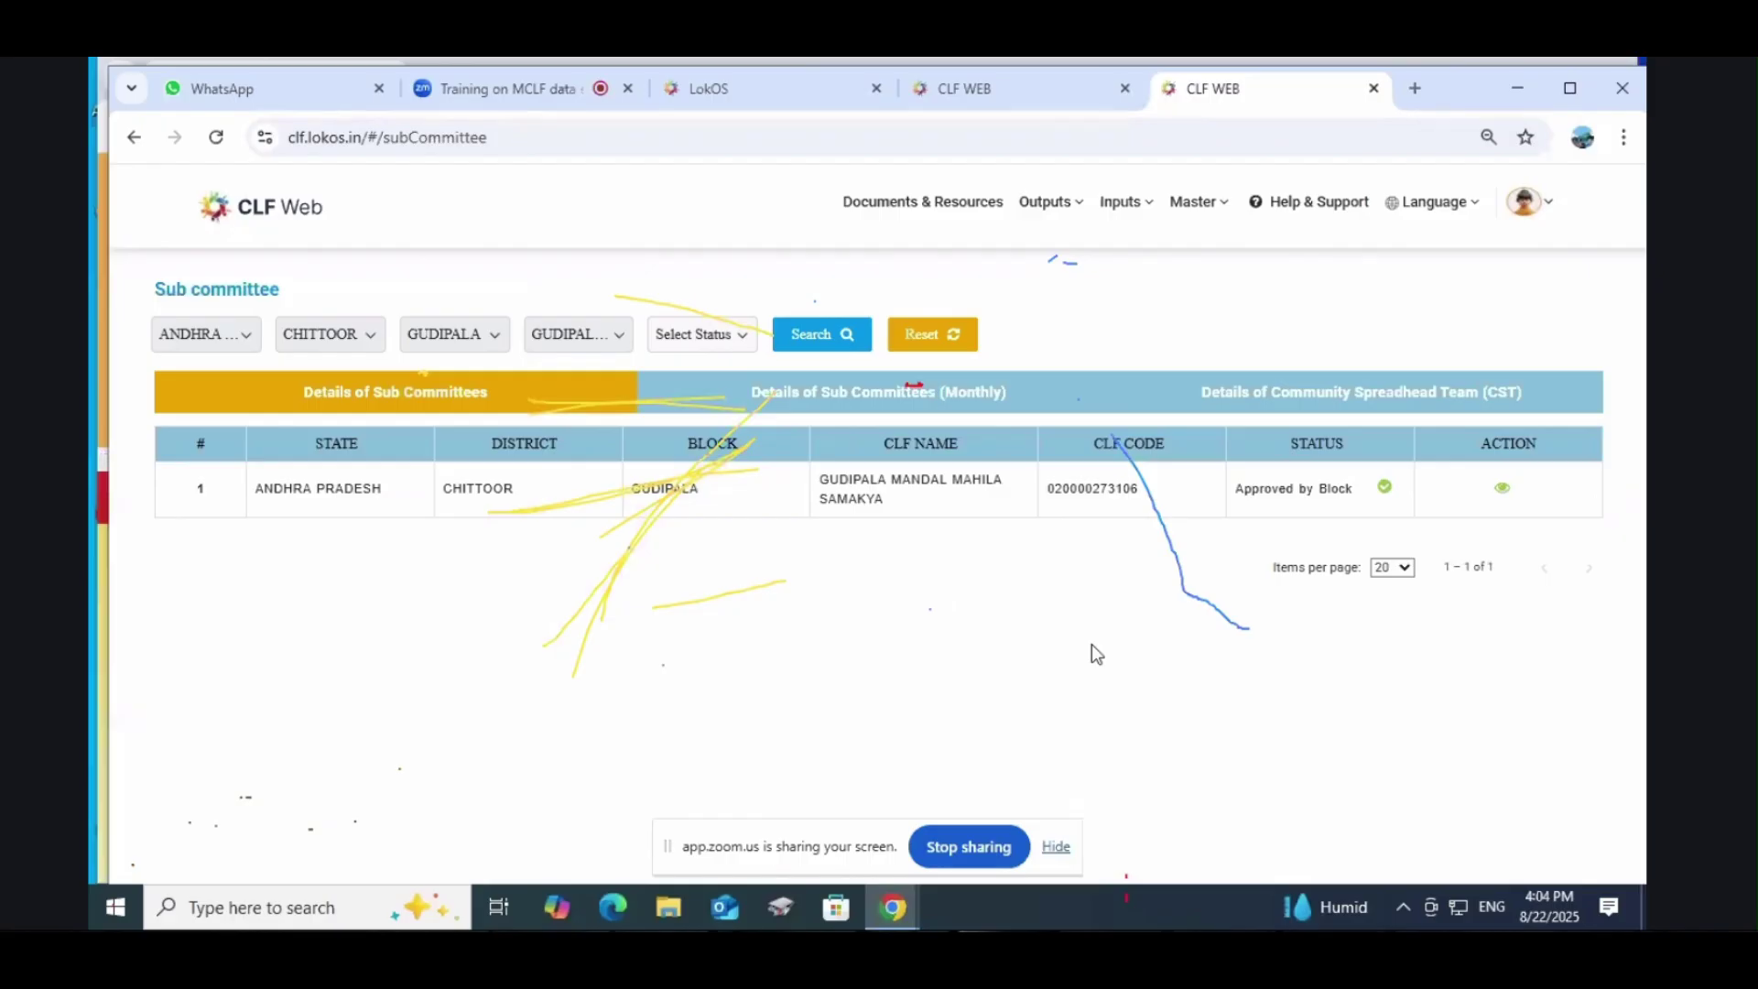
click(1095, 204)
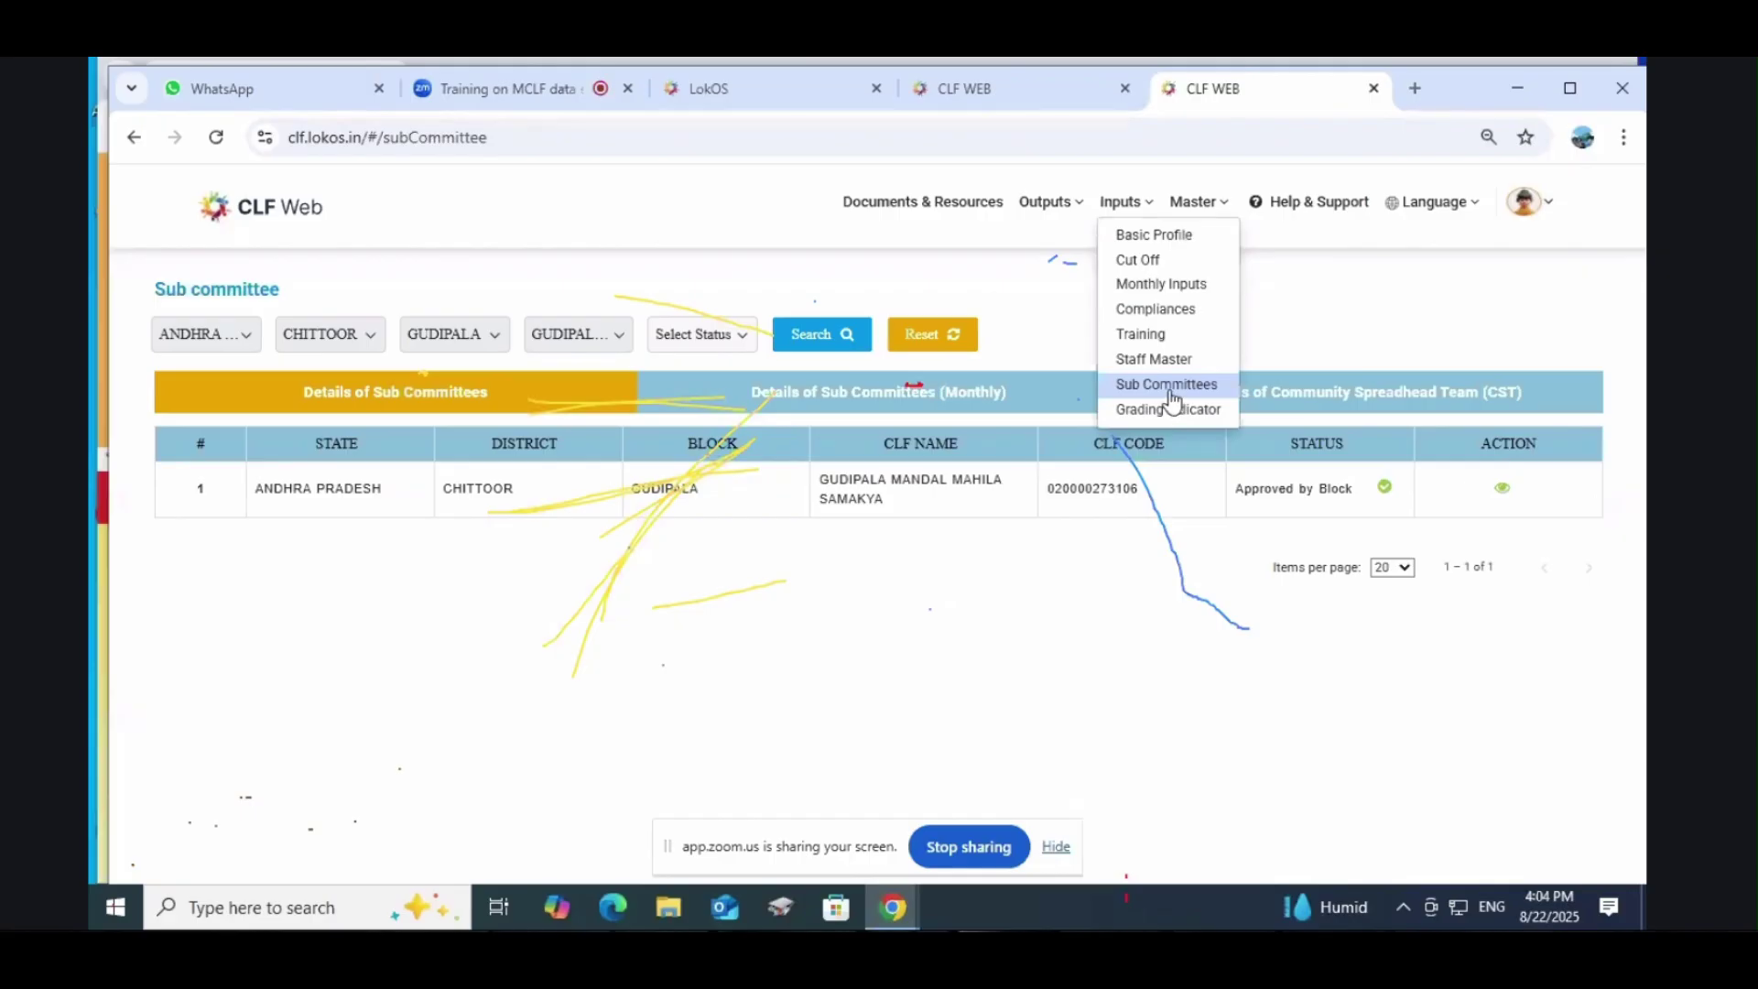
click(1168, 386)
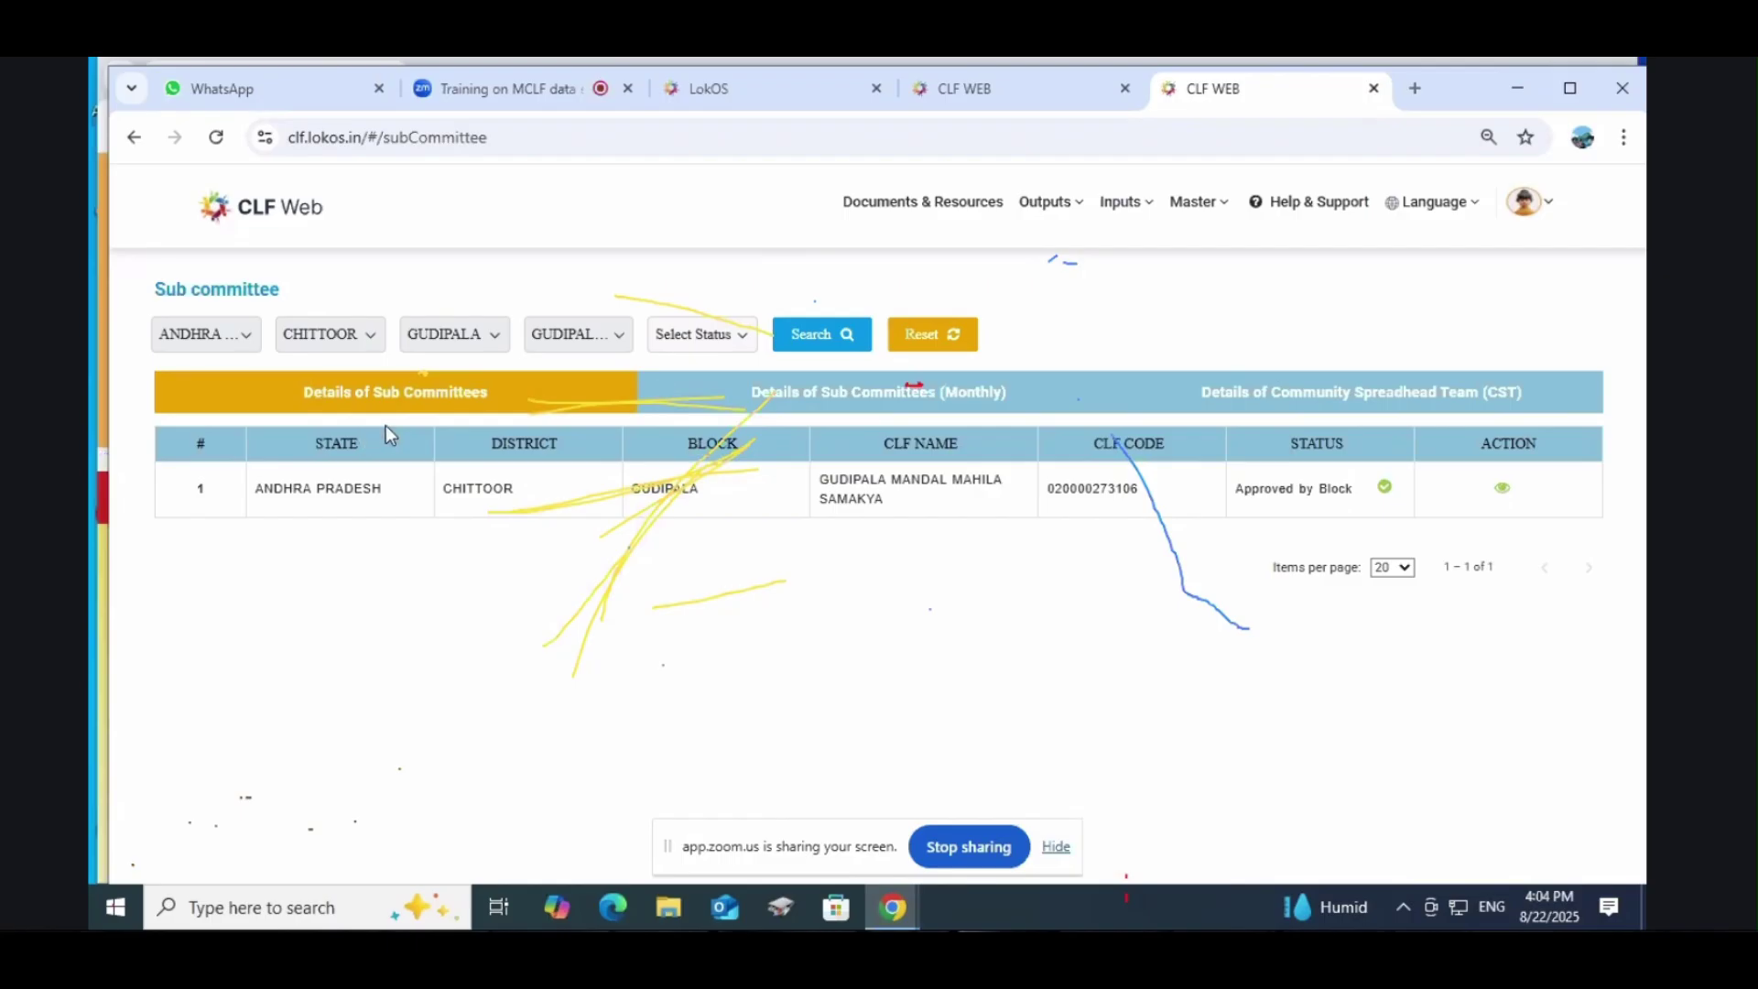
Step: Open the Gudipala sub-committee details via the eye icon
click(1502, 488)
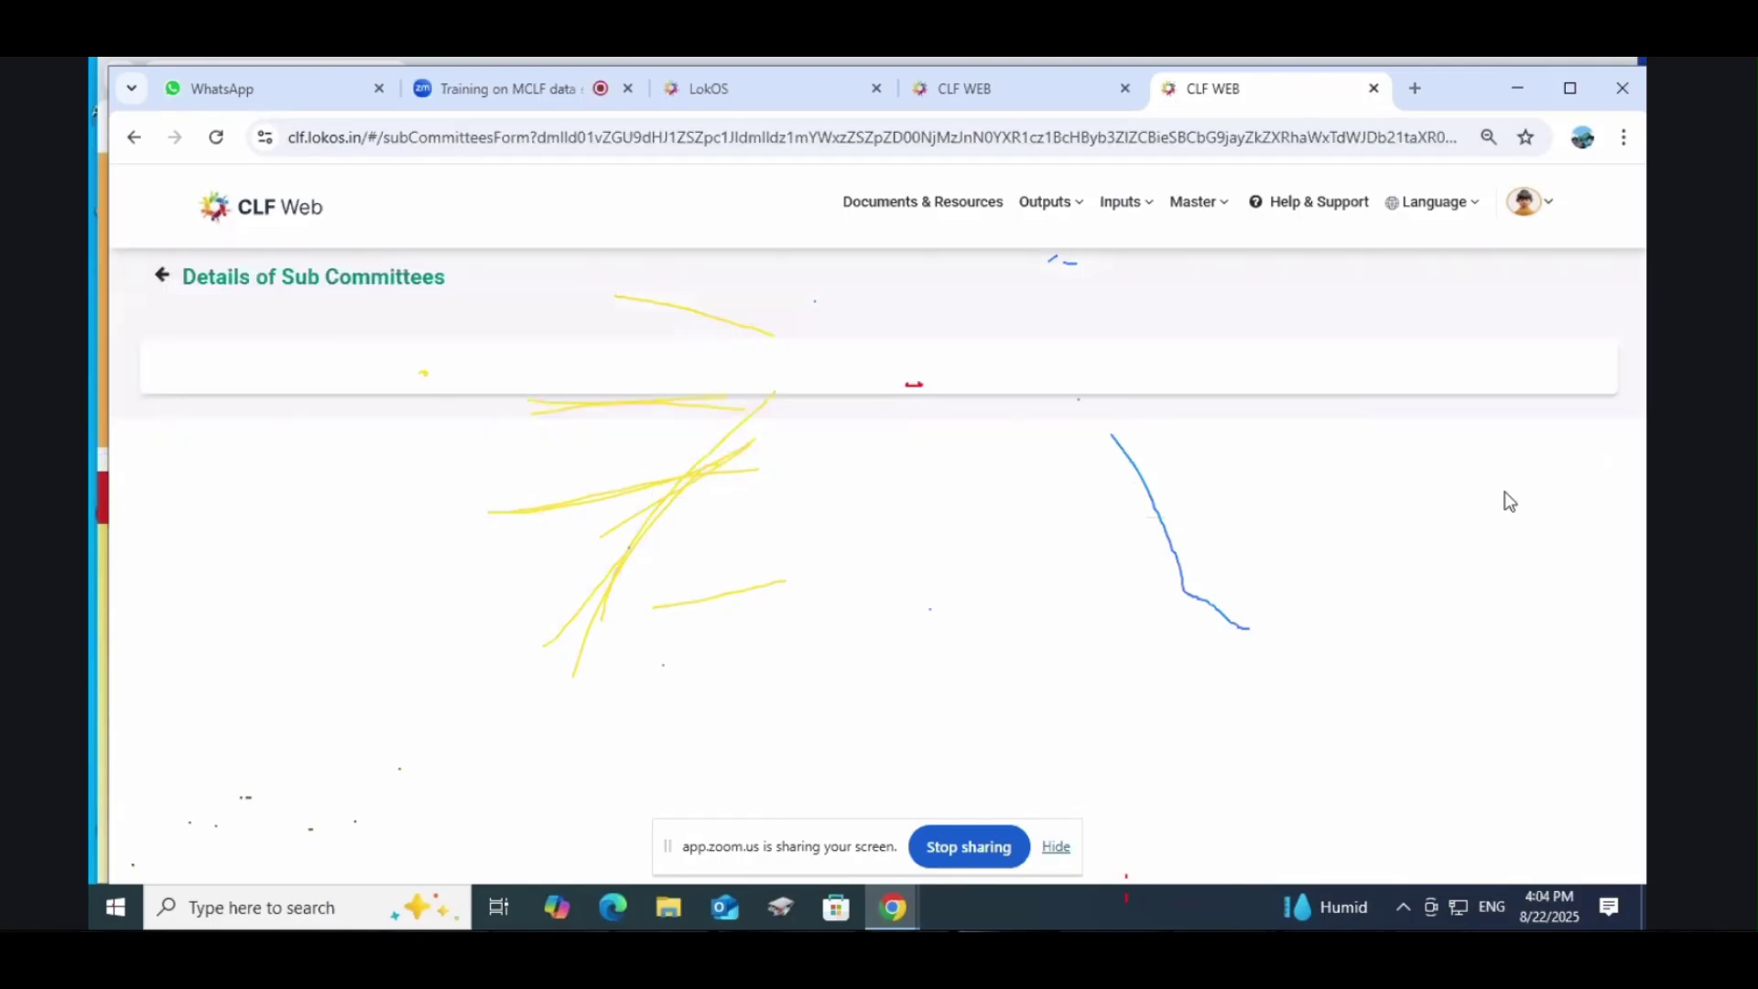
scroll(628, 515, down, 1)
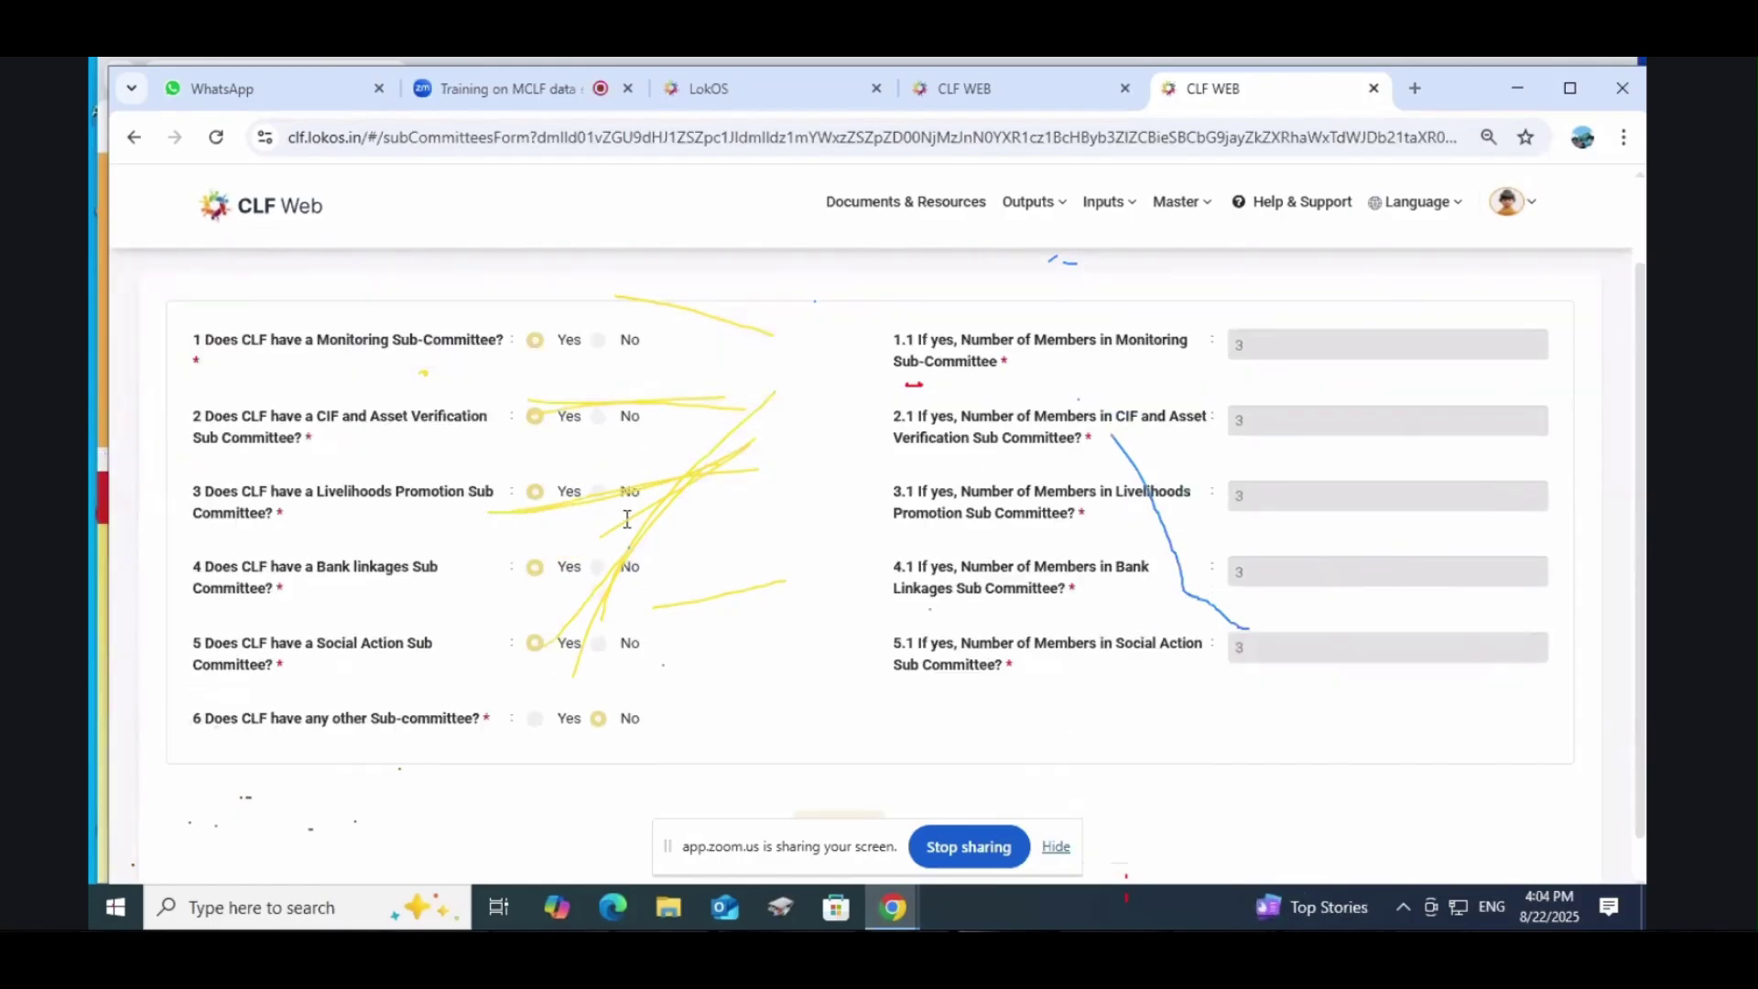
scroll(625, 519, up, 1)
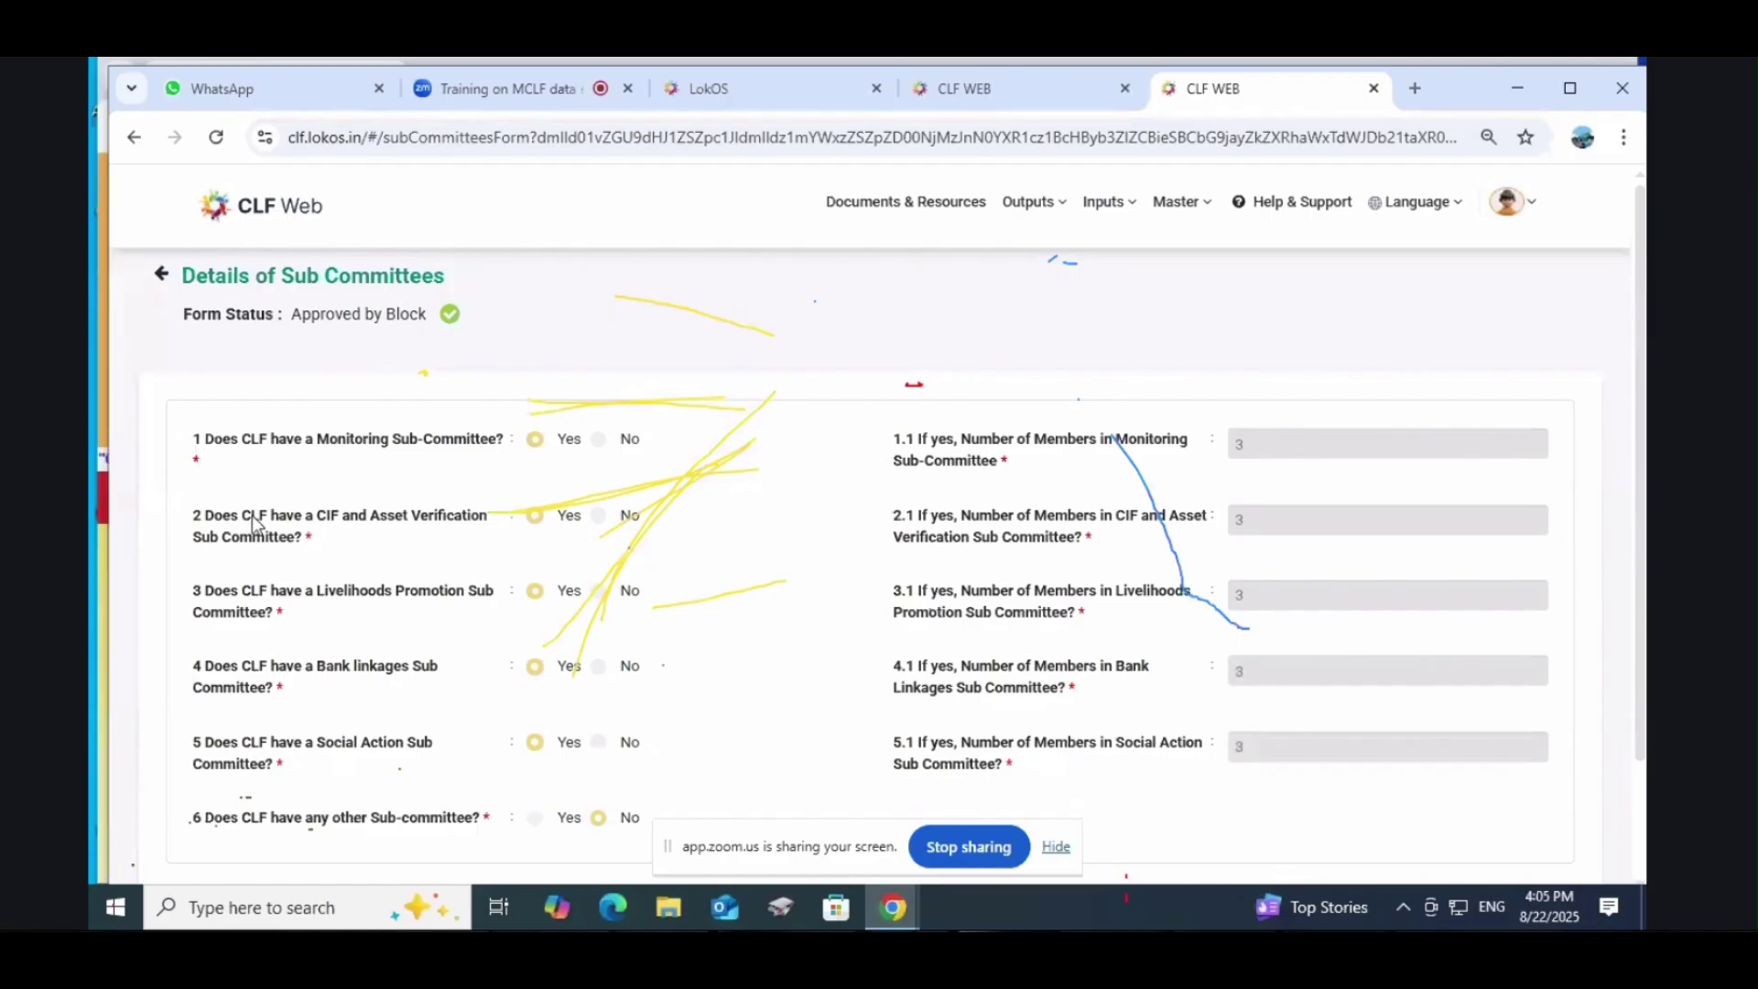
Step: Highlight question 2.1 on member counts and scroll through the approved form
double_click(196, 515)
drag(891, 520, 1115, 546)
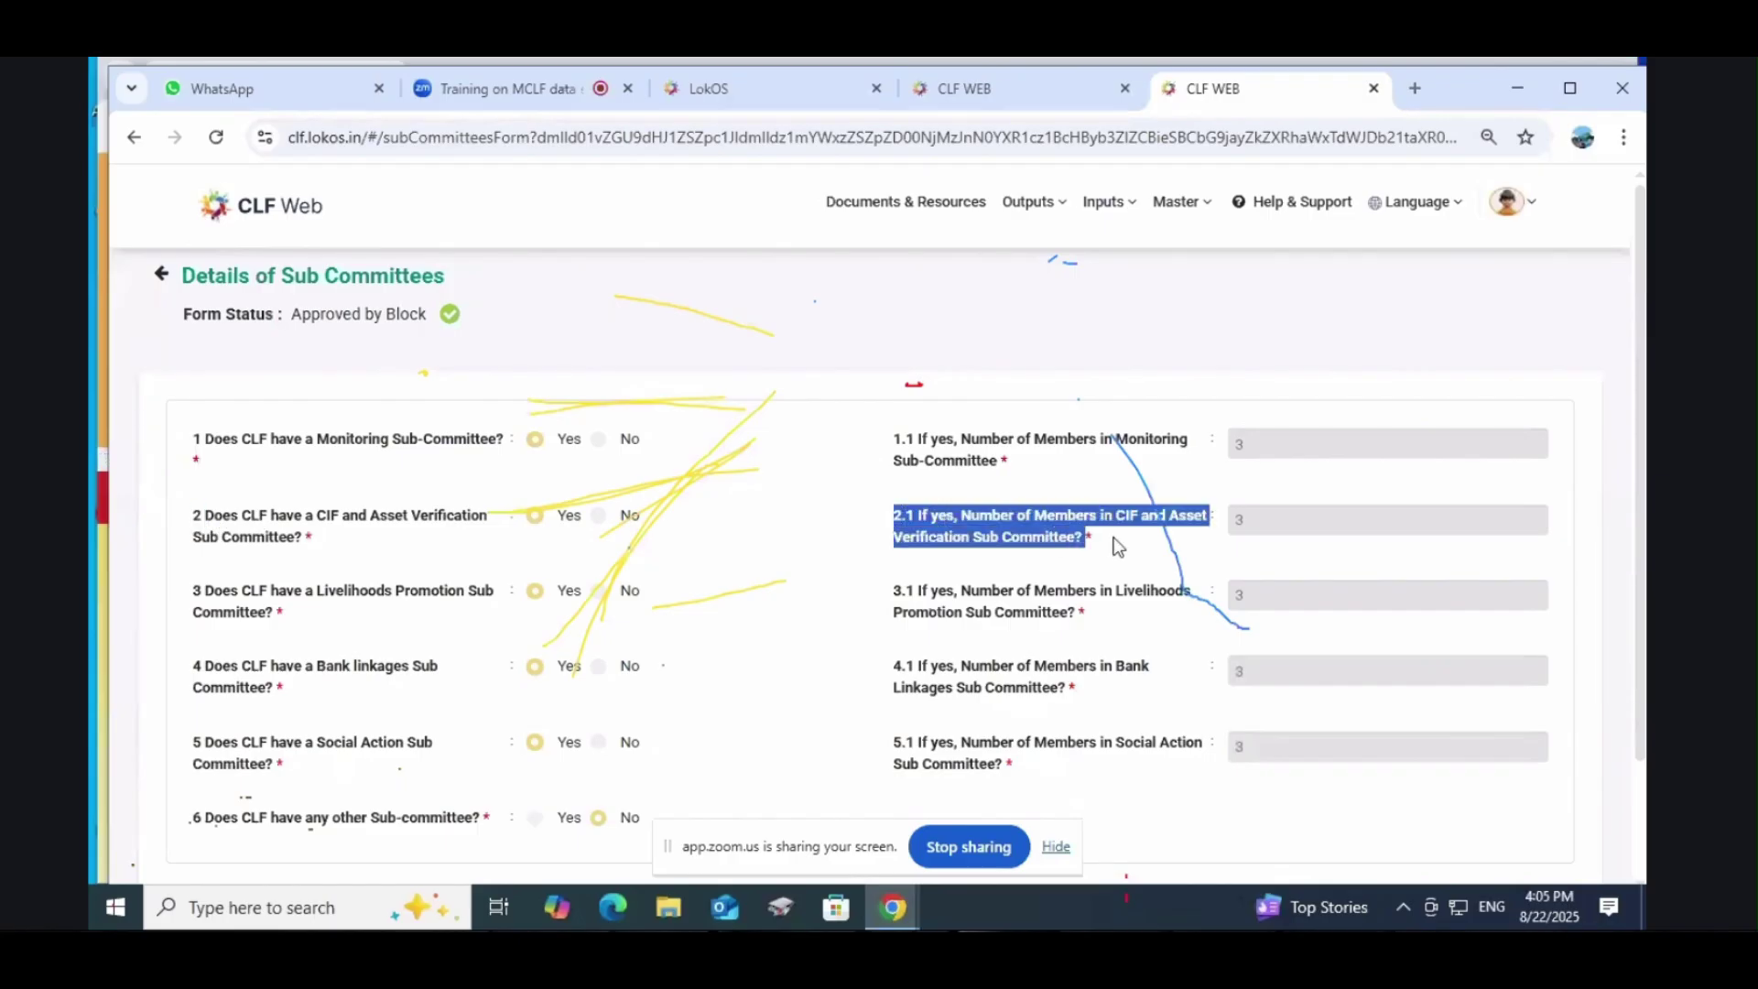
click(1344, 518)
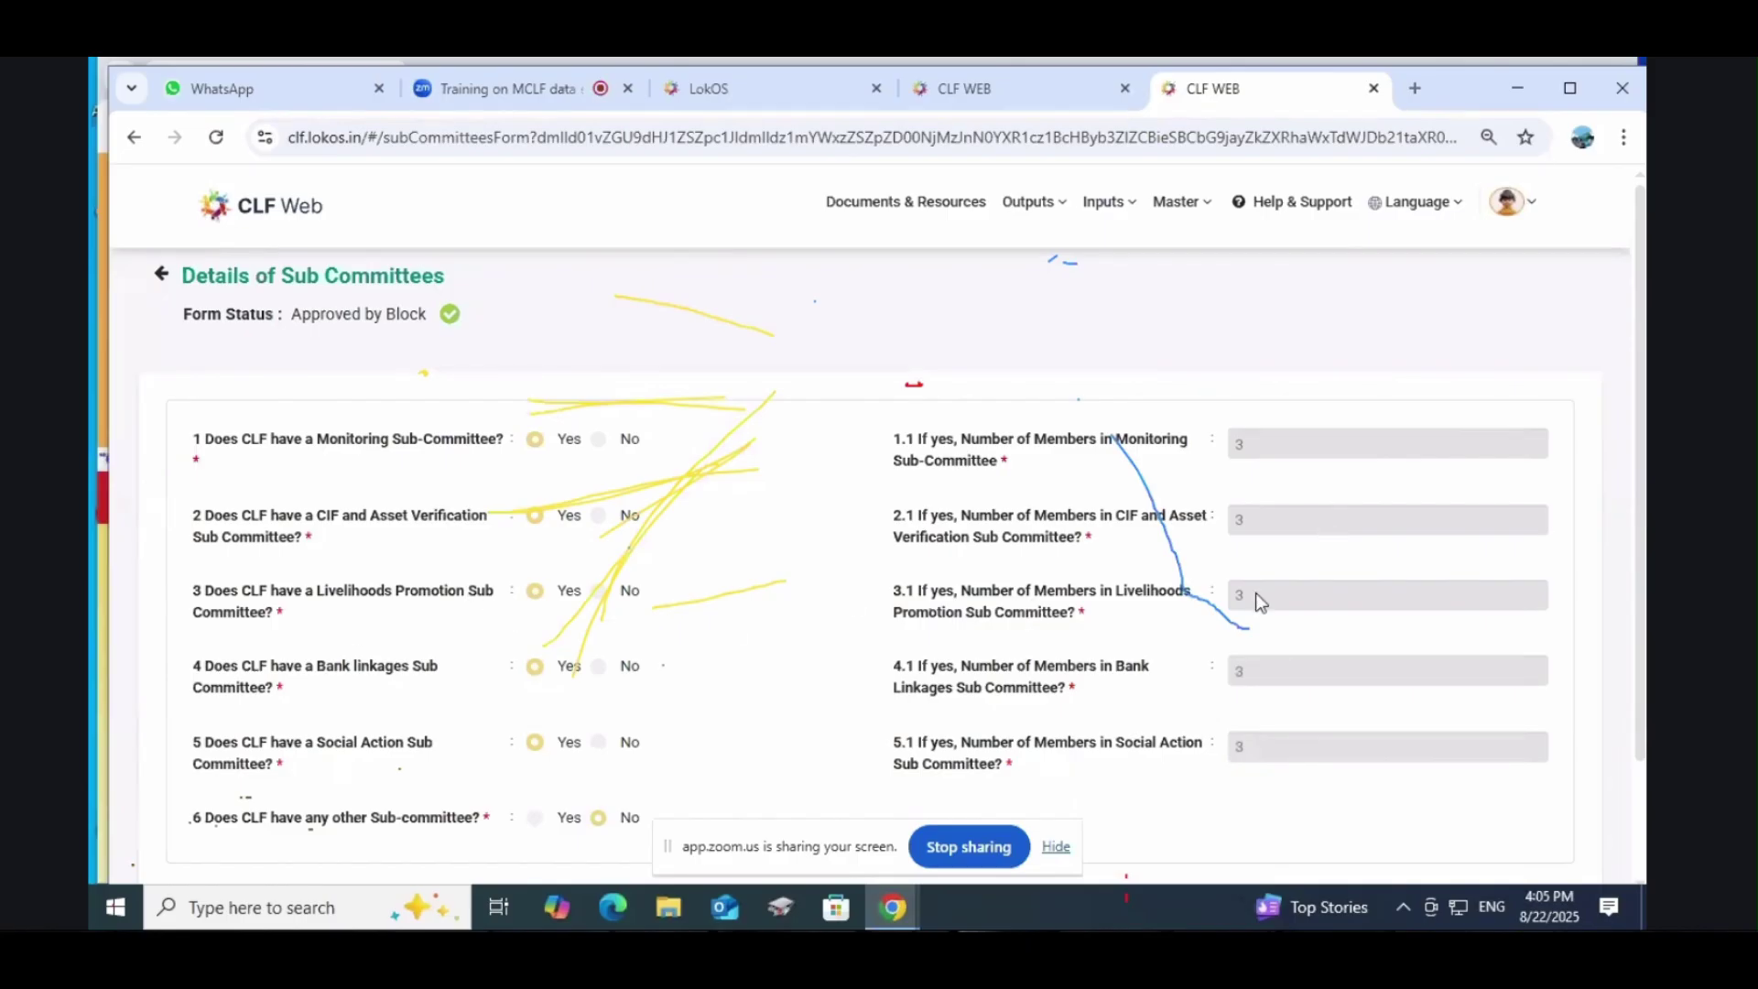
scroll(286, 674, down, 2)
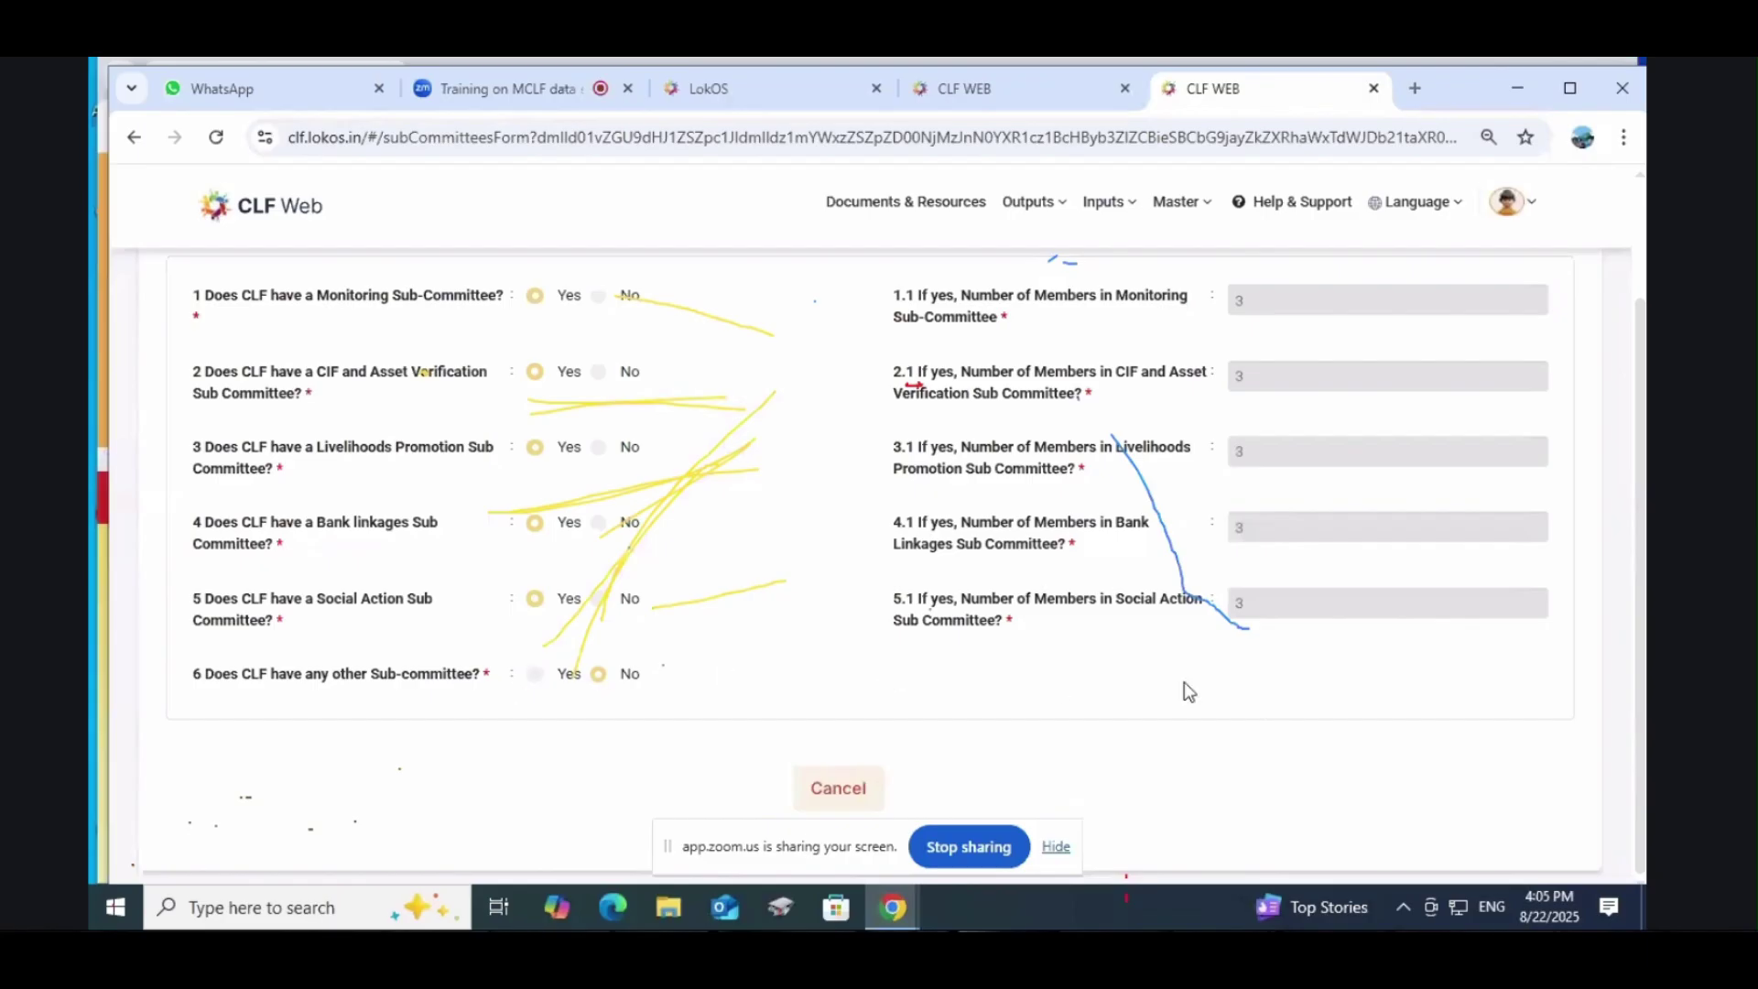
scroll(1315, 663, up, 2)
scroll(1135, 701, down, 2)
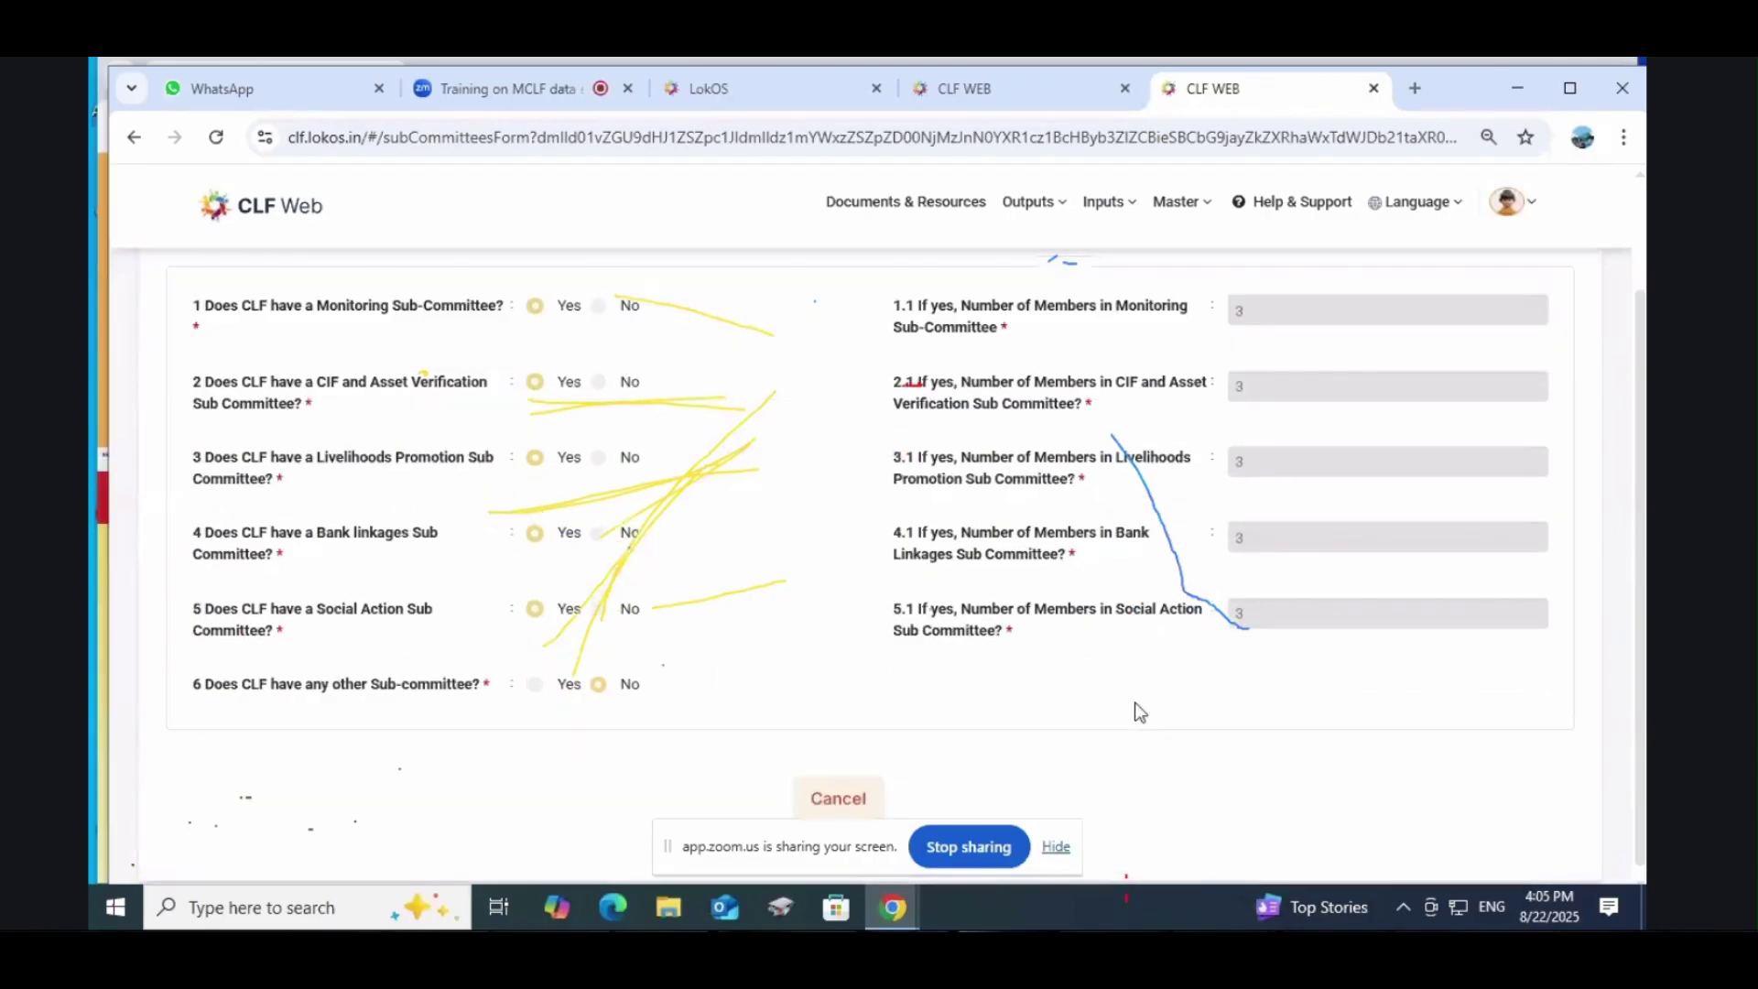
scroll(829, 645, up, 2)
scroll(829, 652, down, 2)
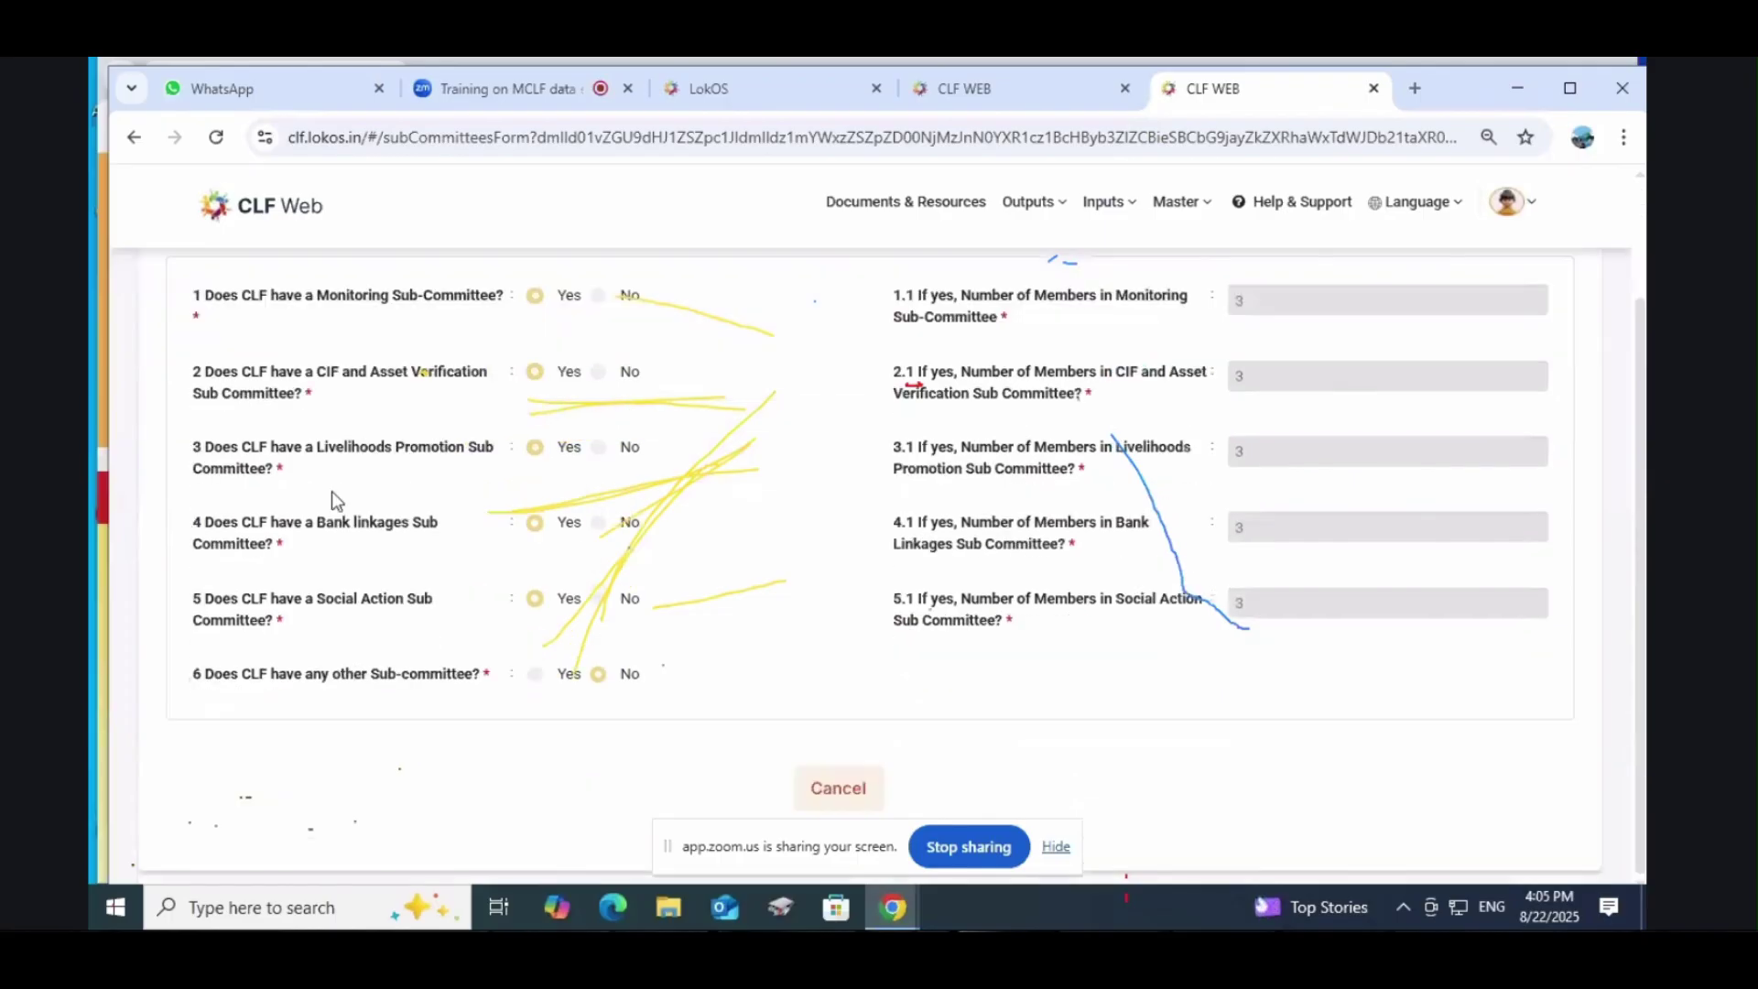
scroll(1306, 594, up, 2)
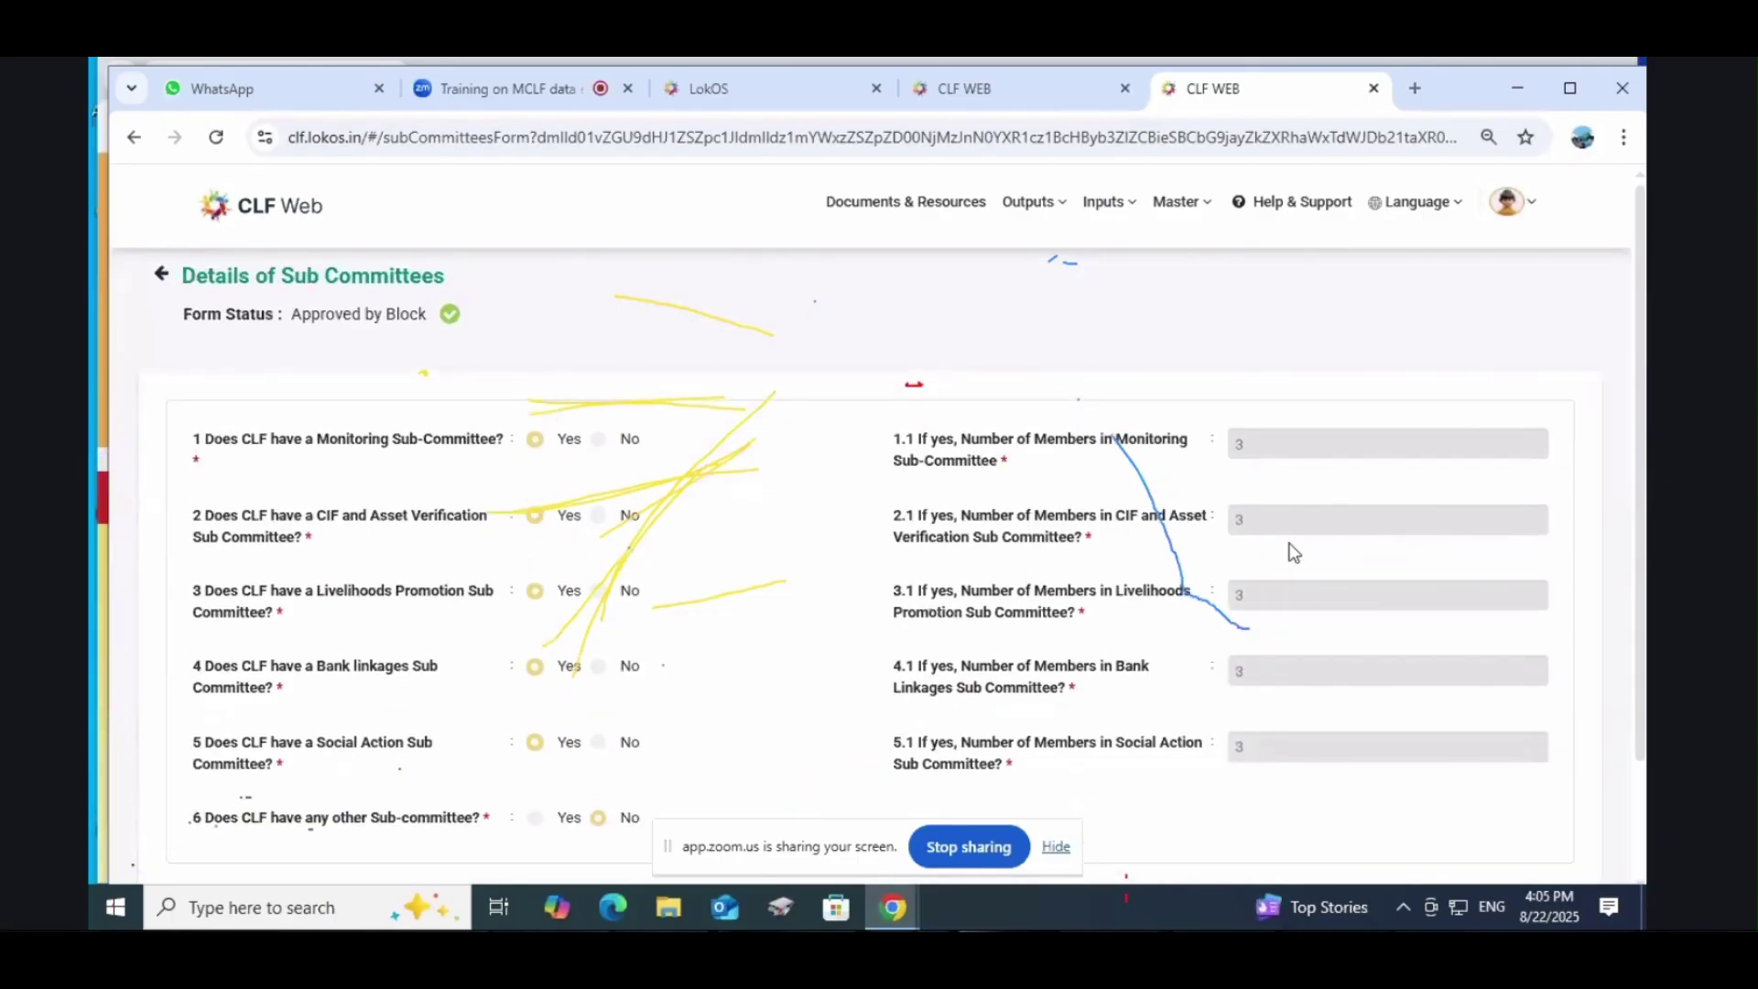
Step: Start a new monthly sub-committee entry for financial year 2022-2023, month Apr
mouse_move(1127, 205)
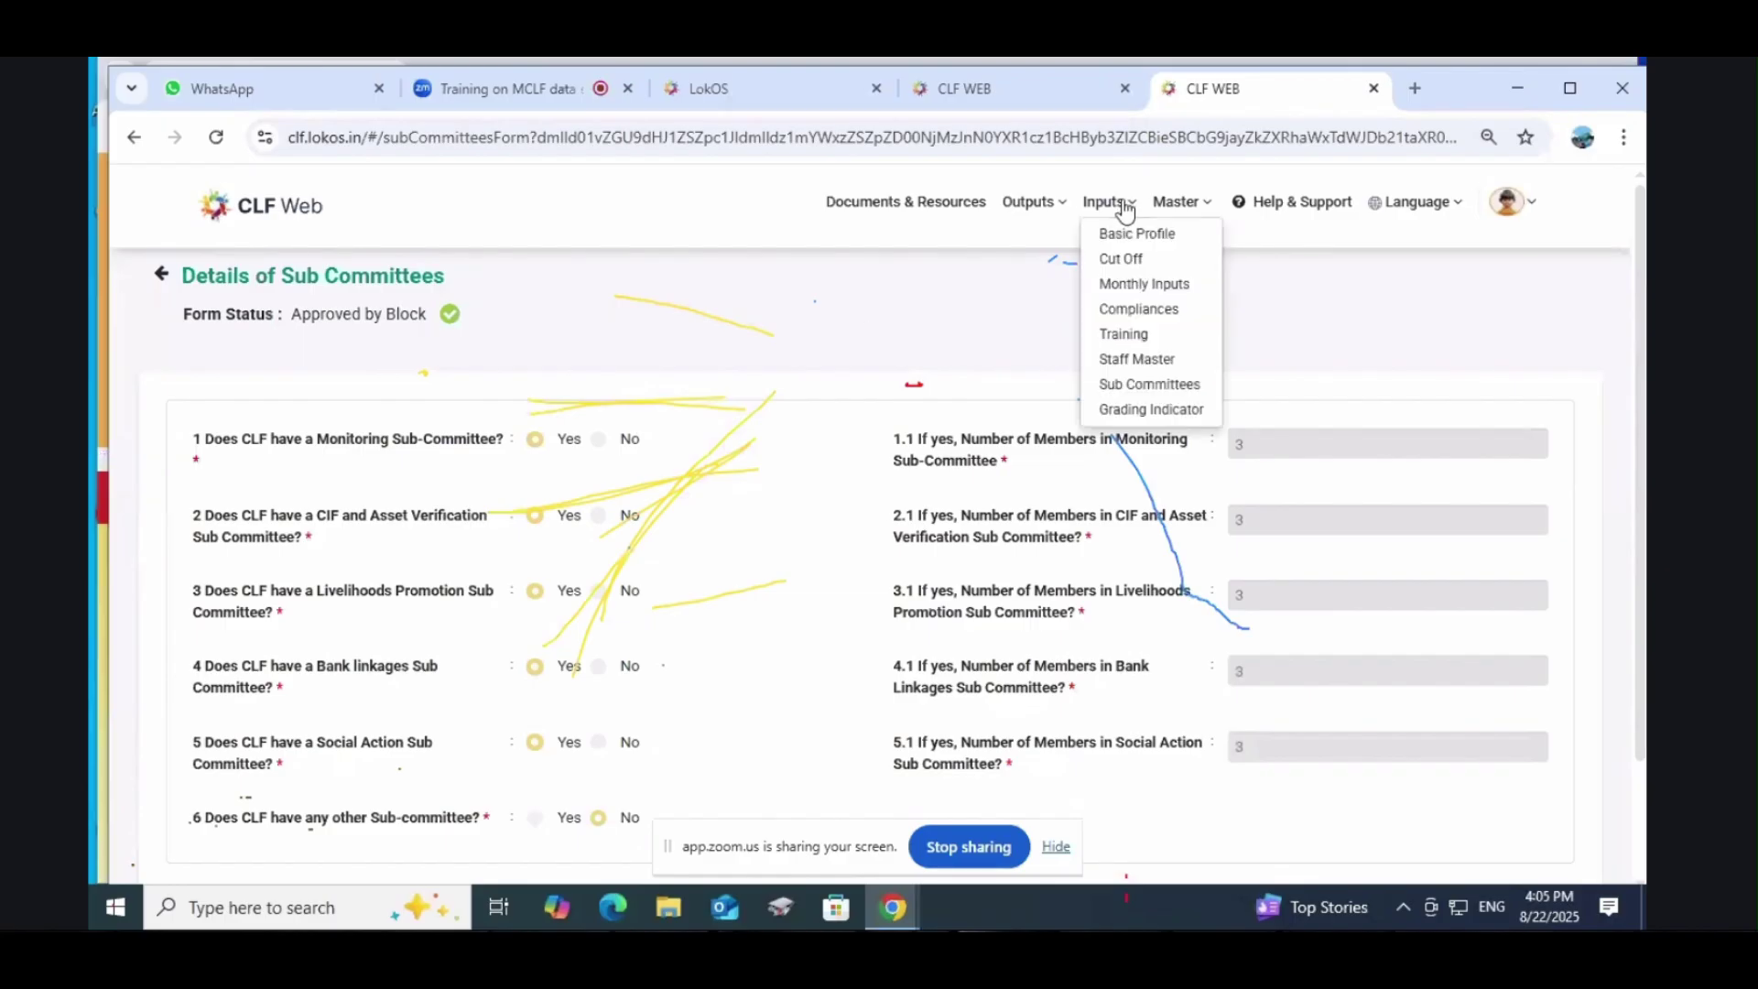
click(1144, 386)
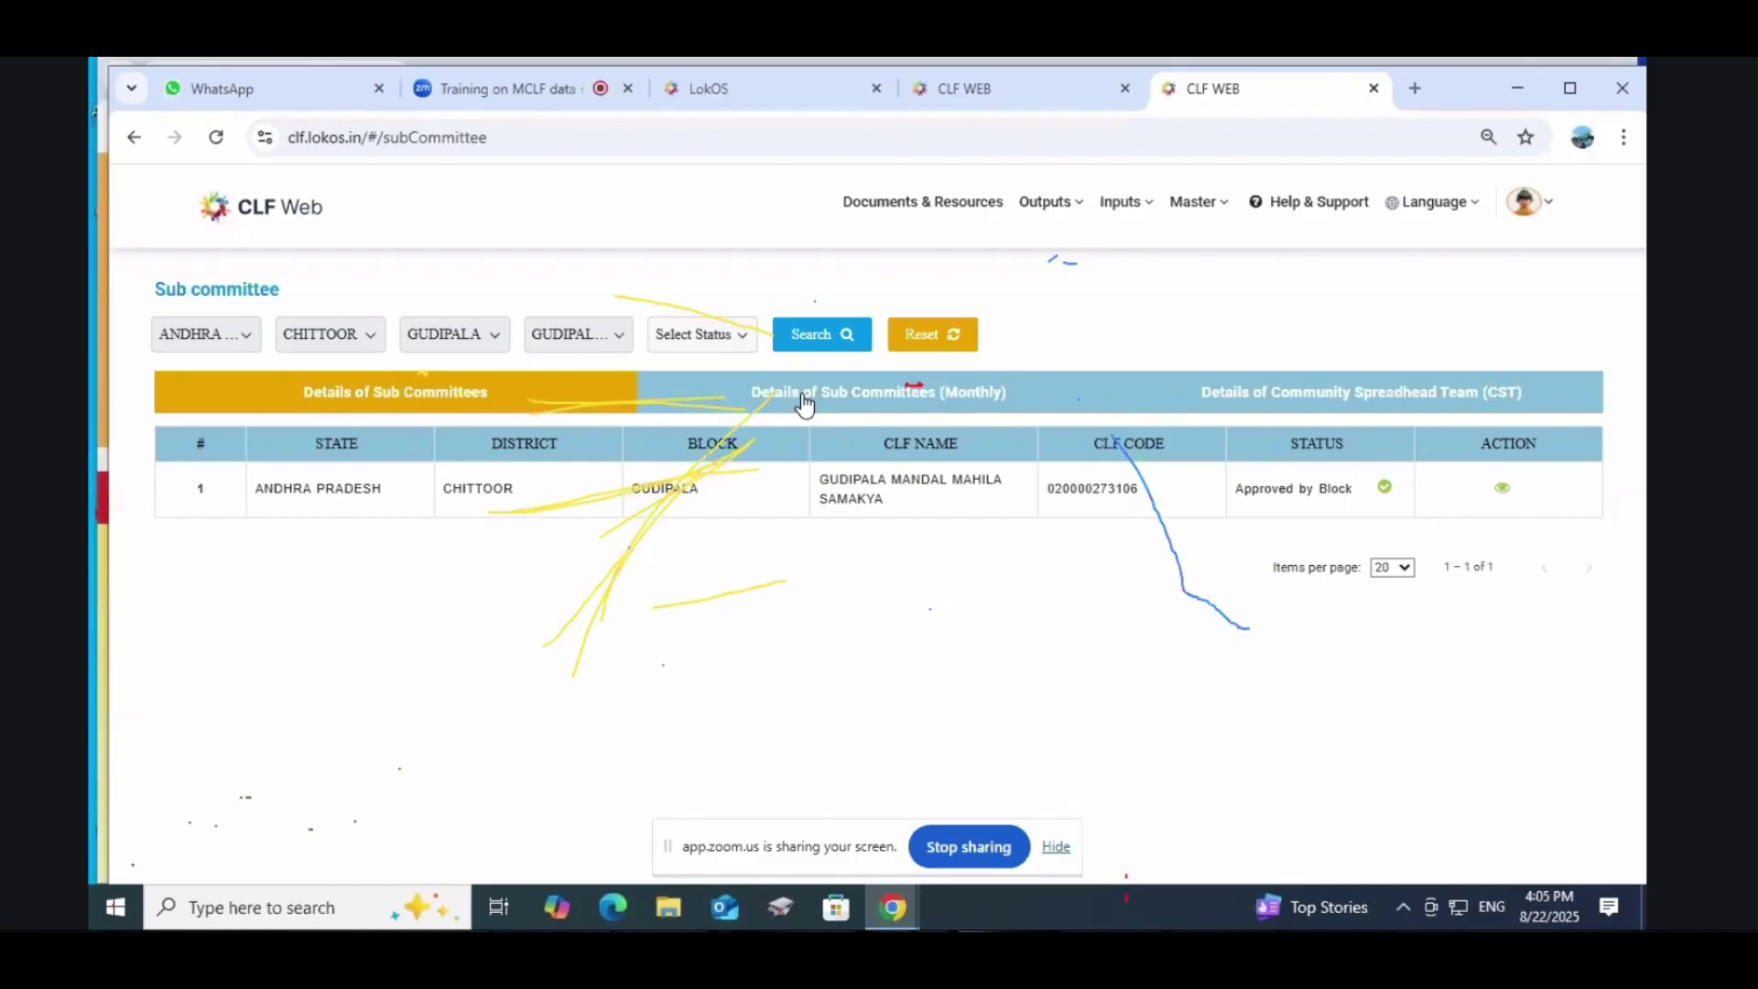
click(804, 403)
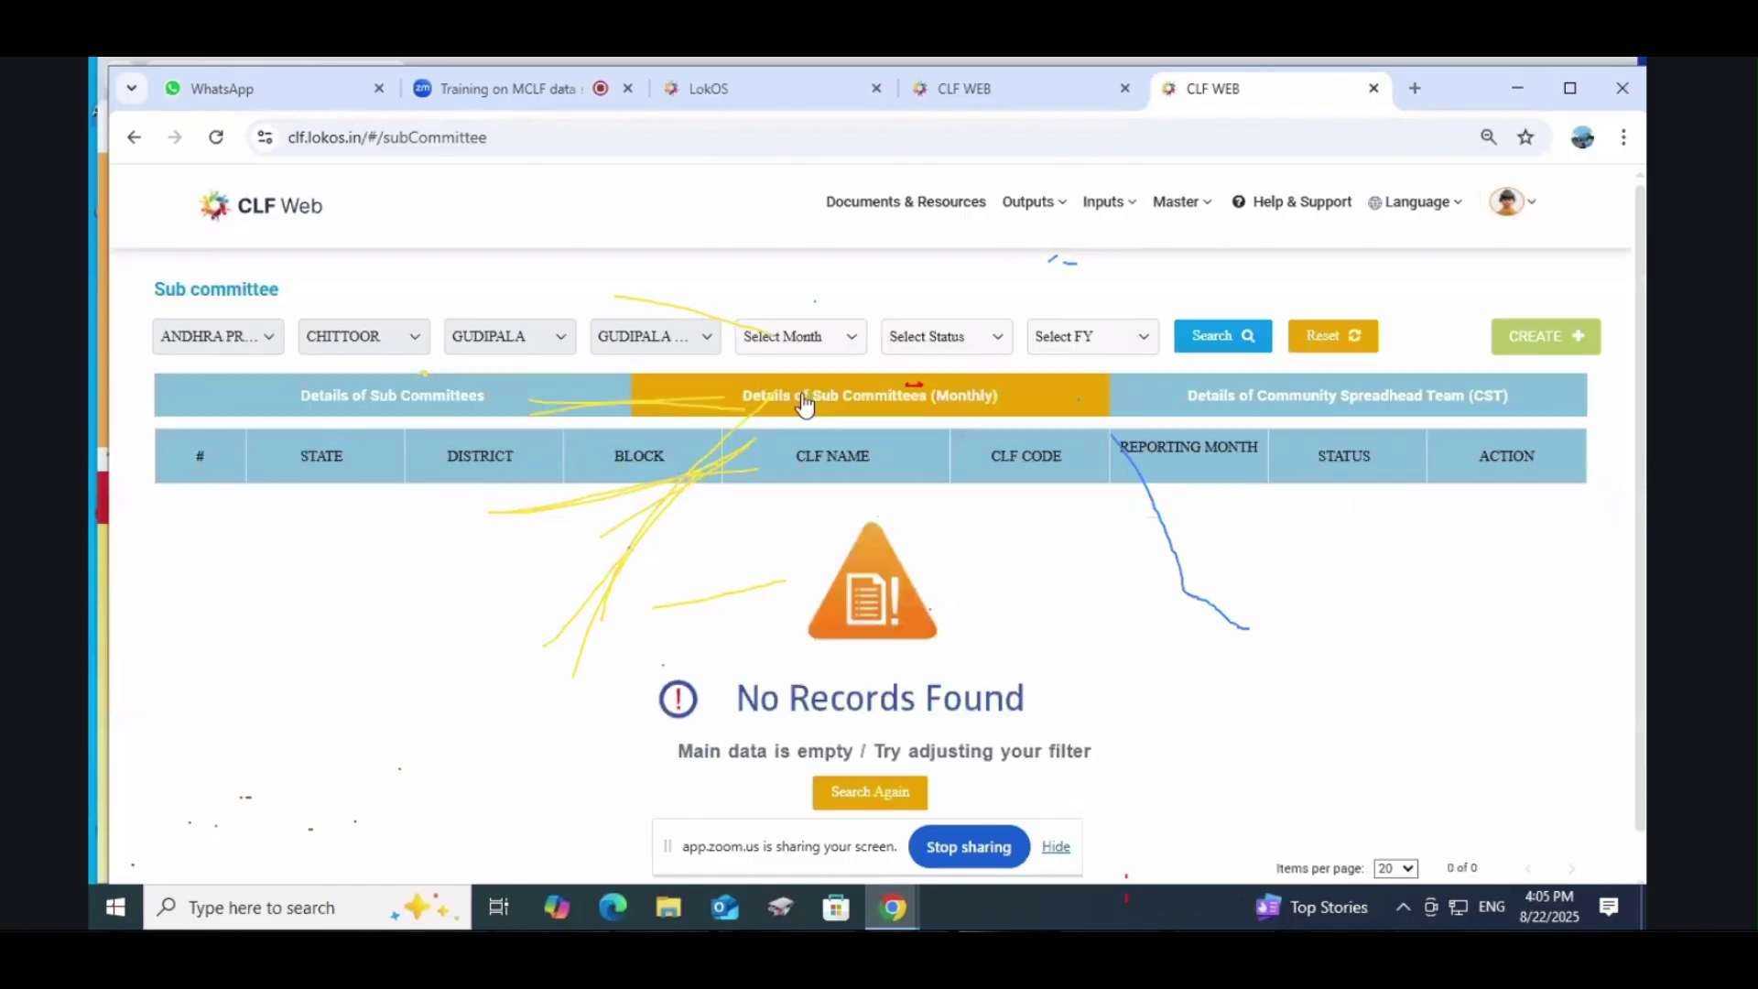
click(1588, 341)
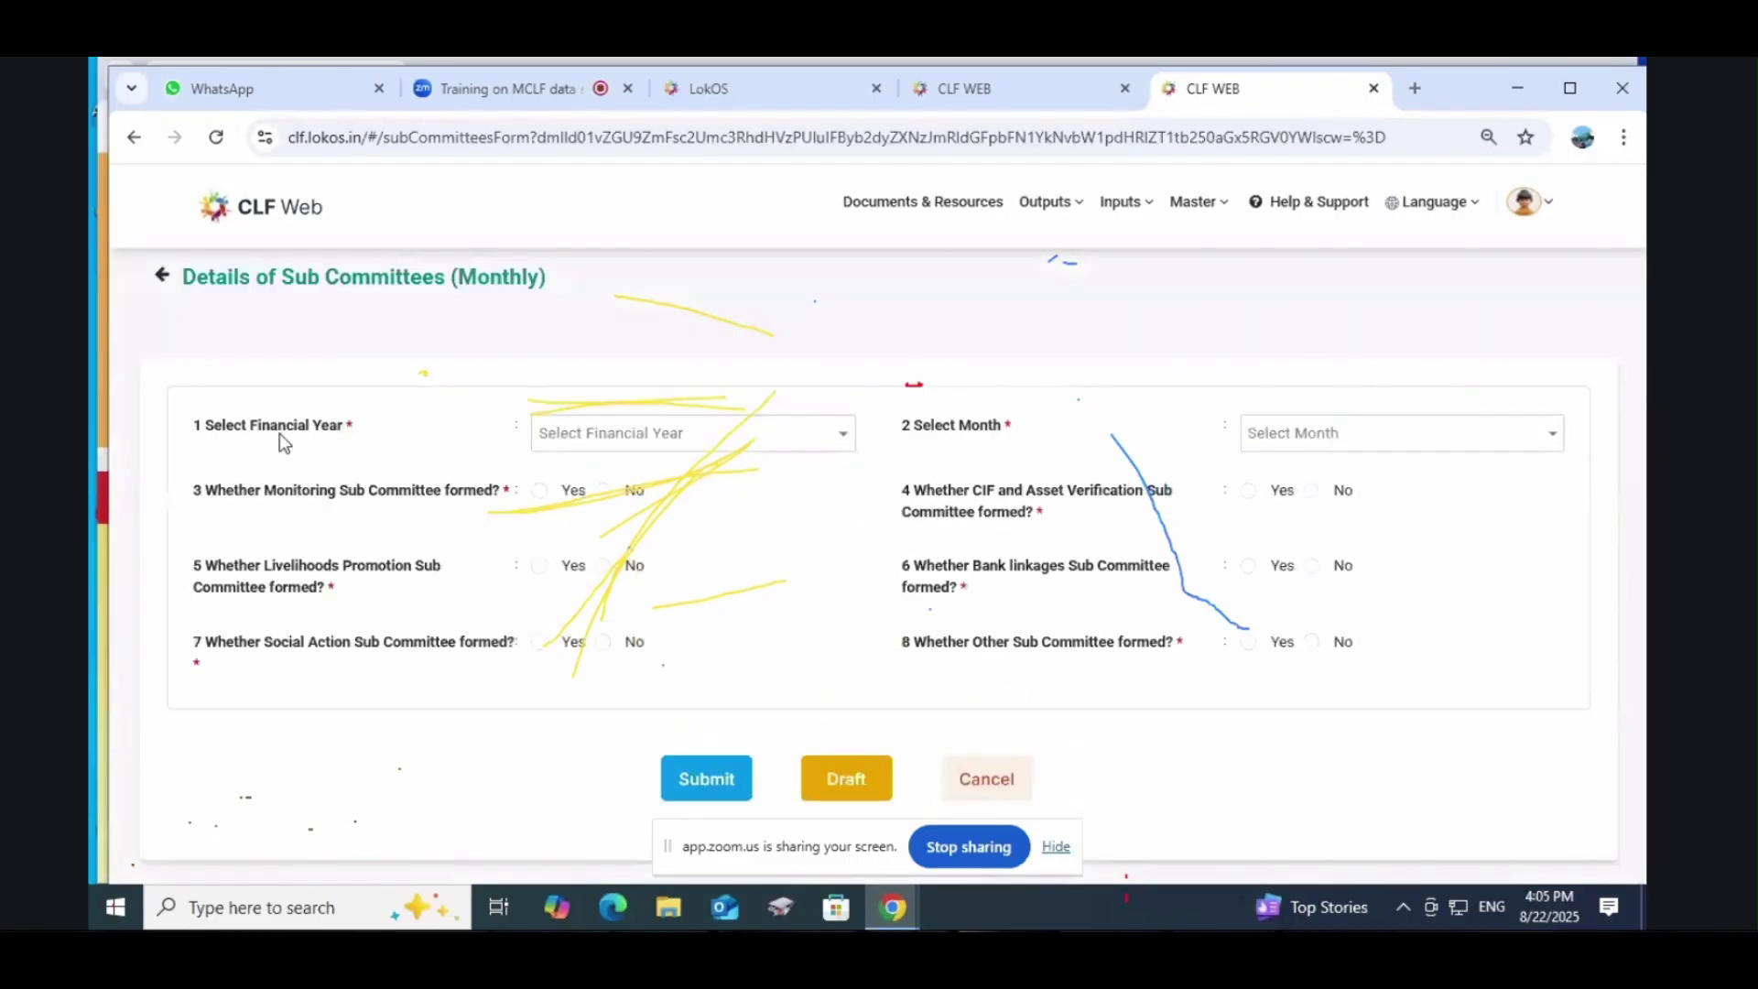
click(607, 441)
click(604, 467)
click(1397, 438)
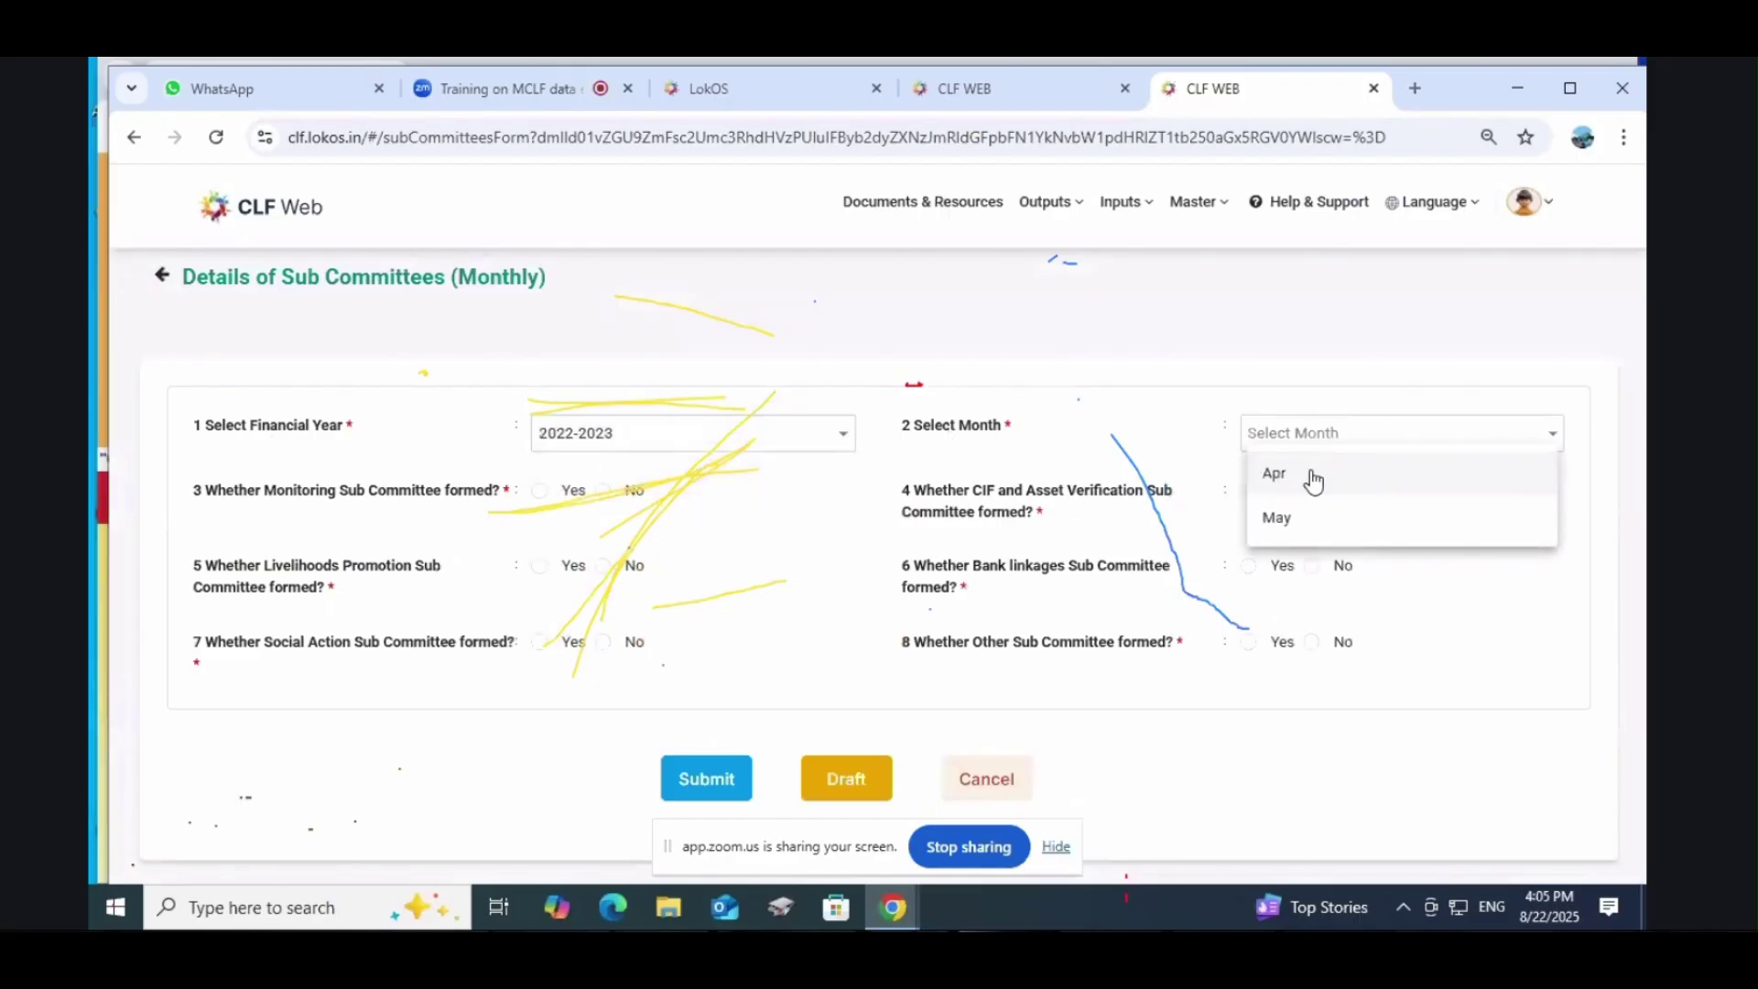
click(1314, 476)
click(722, 440)
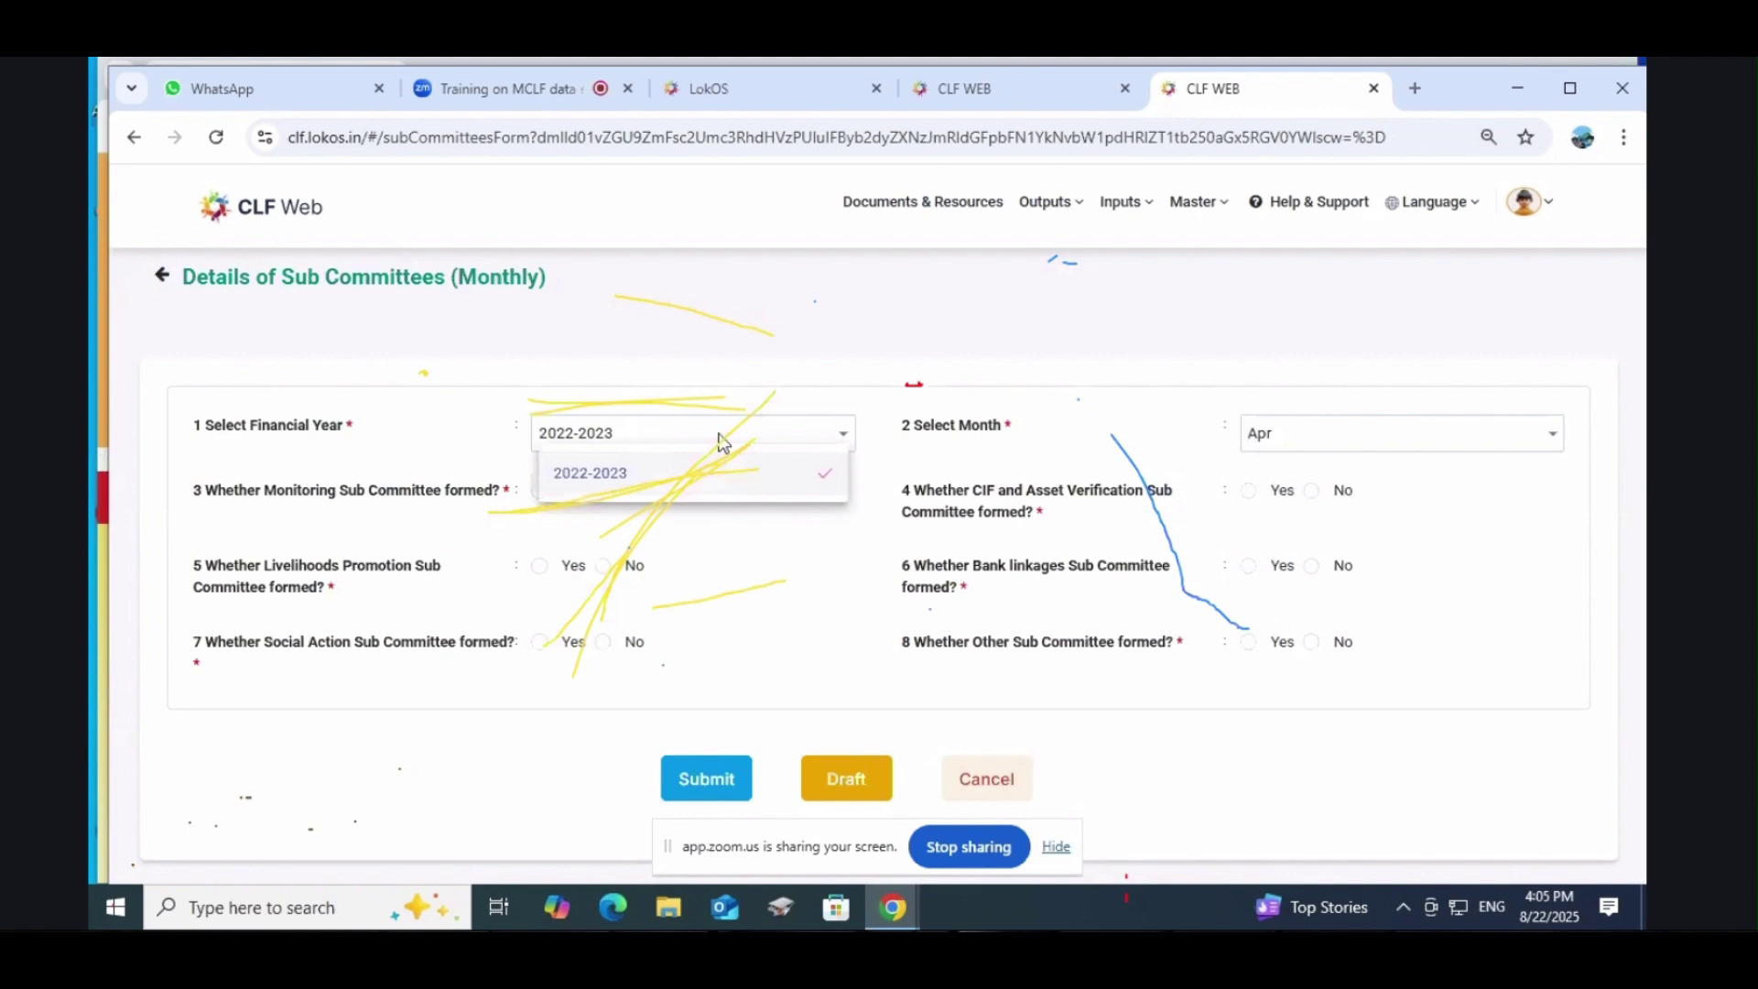
click(1336, 448)
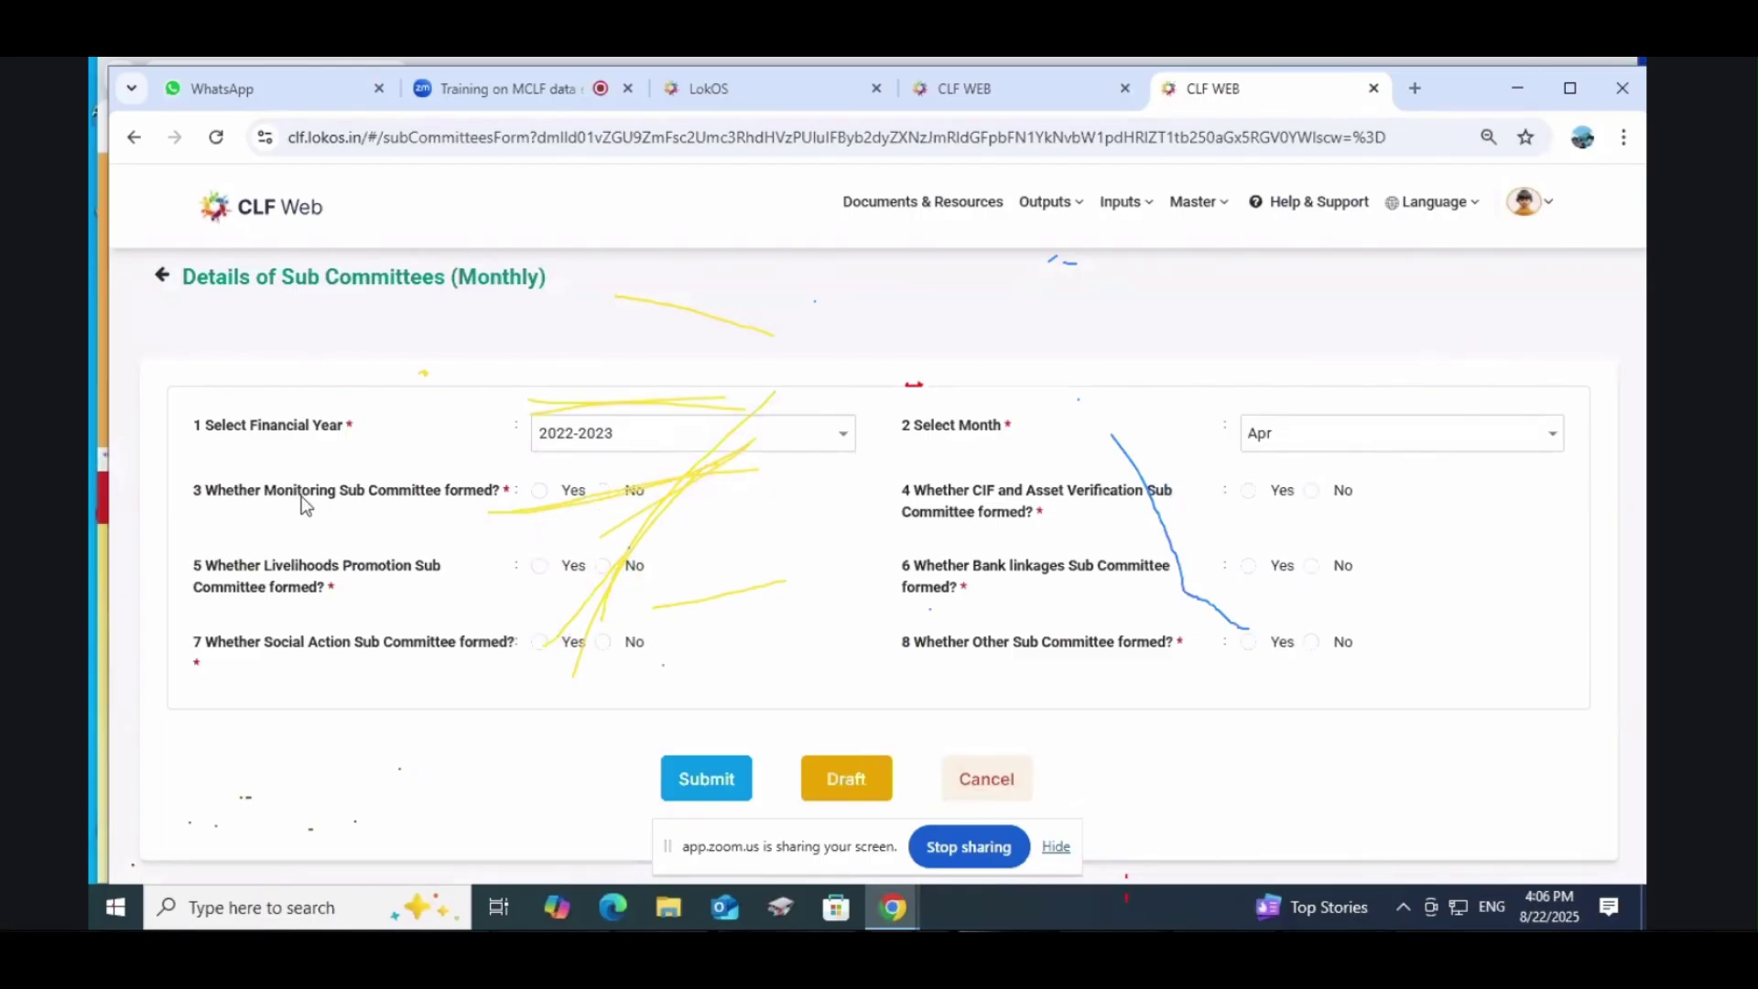
Step: Mark the Monitoring Sub Committee as formed and a Monitoring meeting held
click(542, 490)
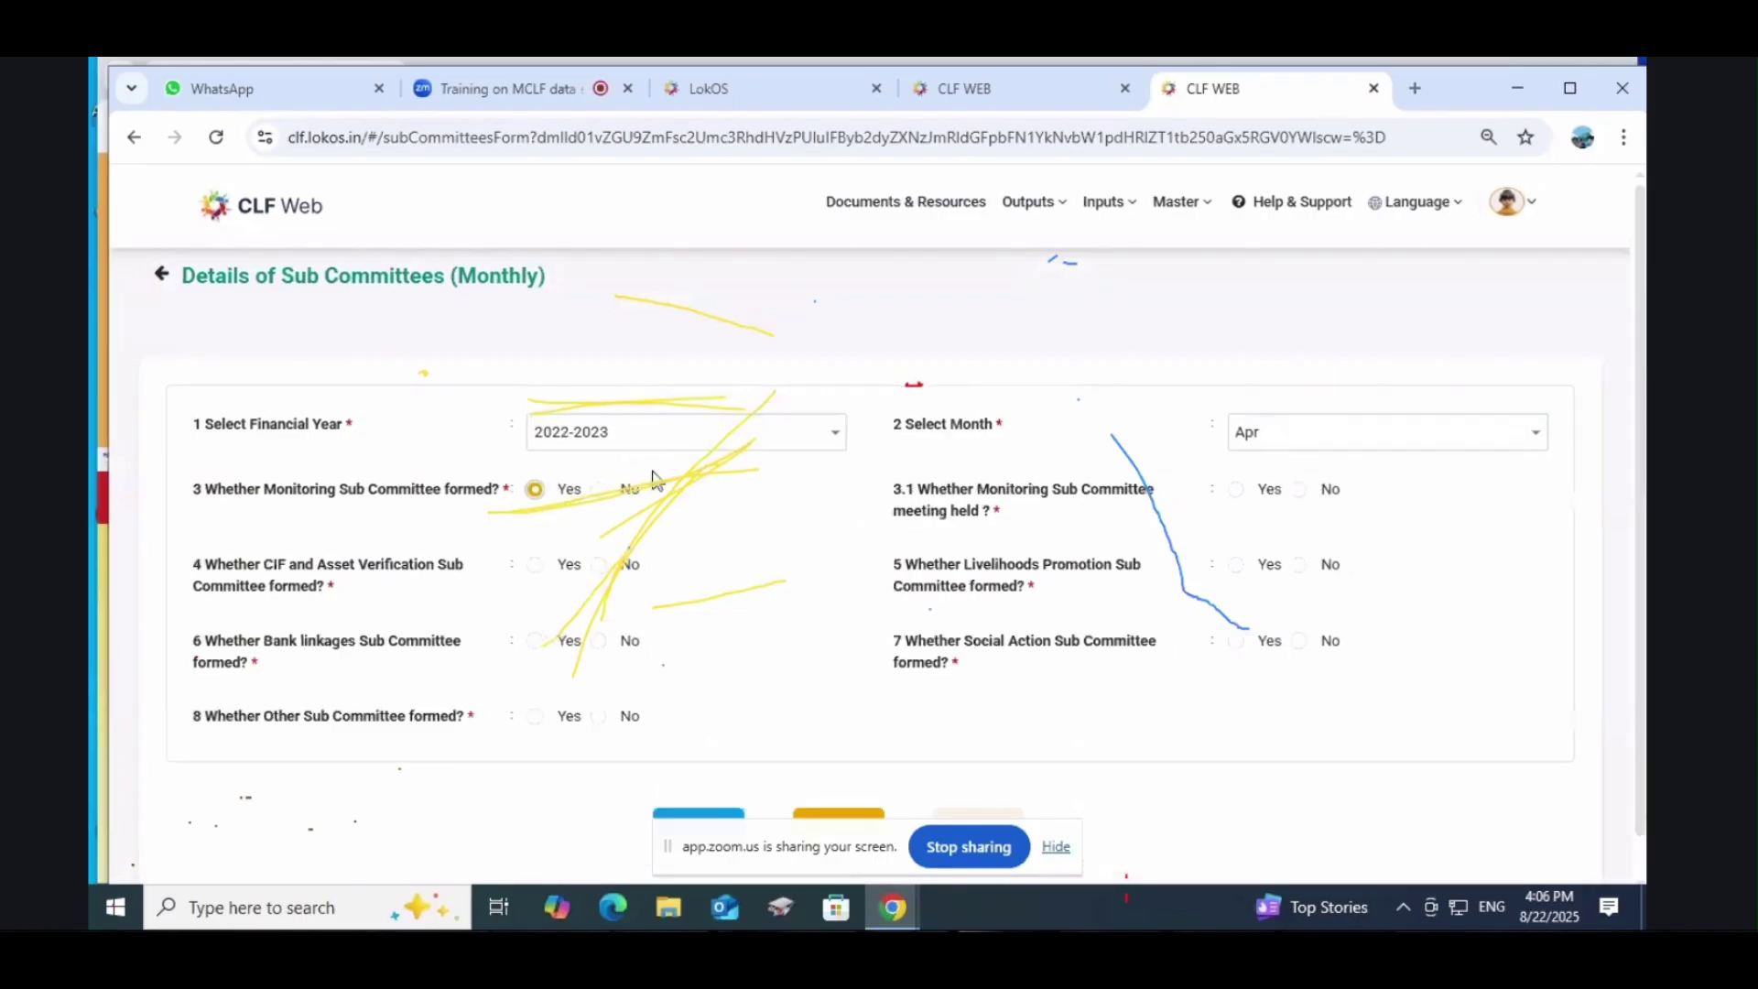
click(600, 491)
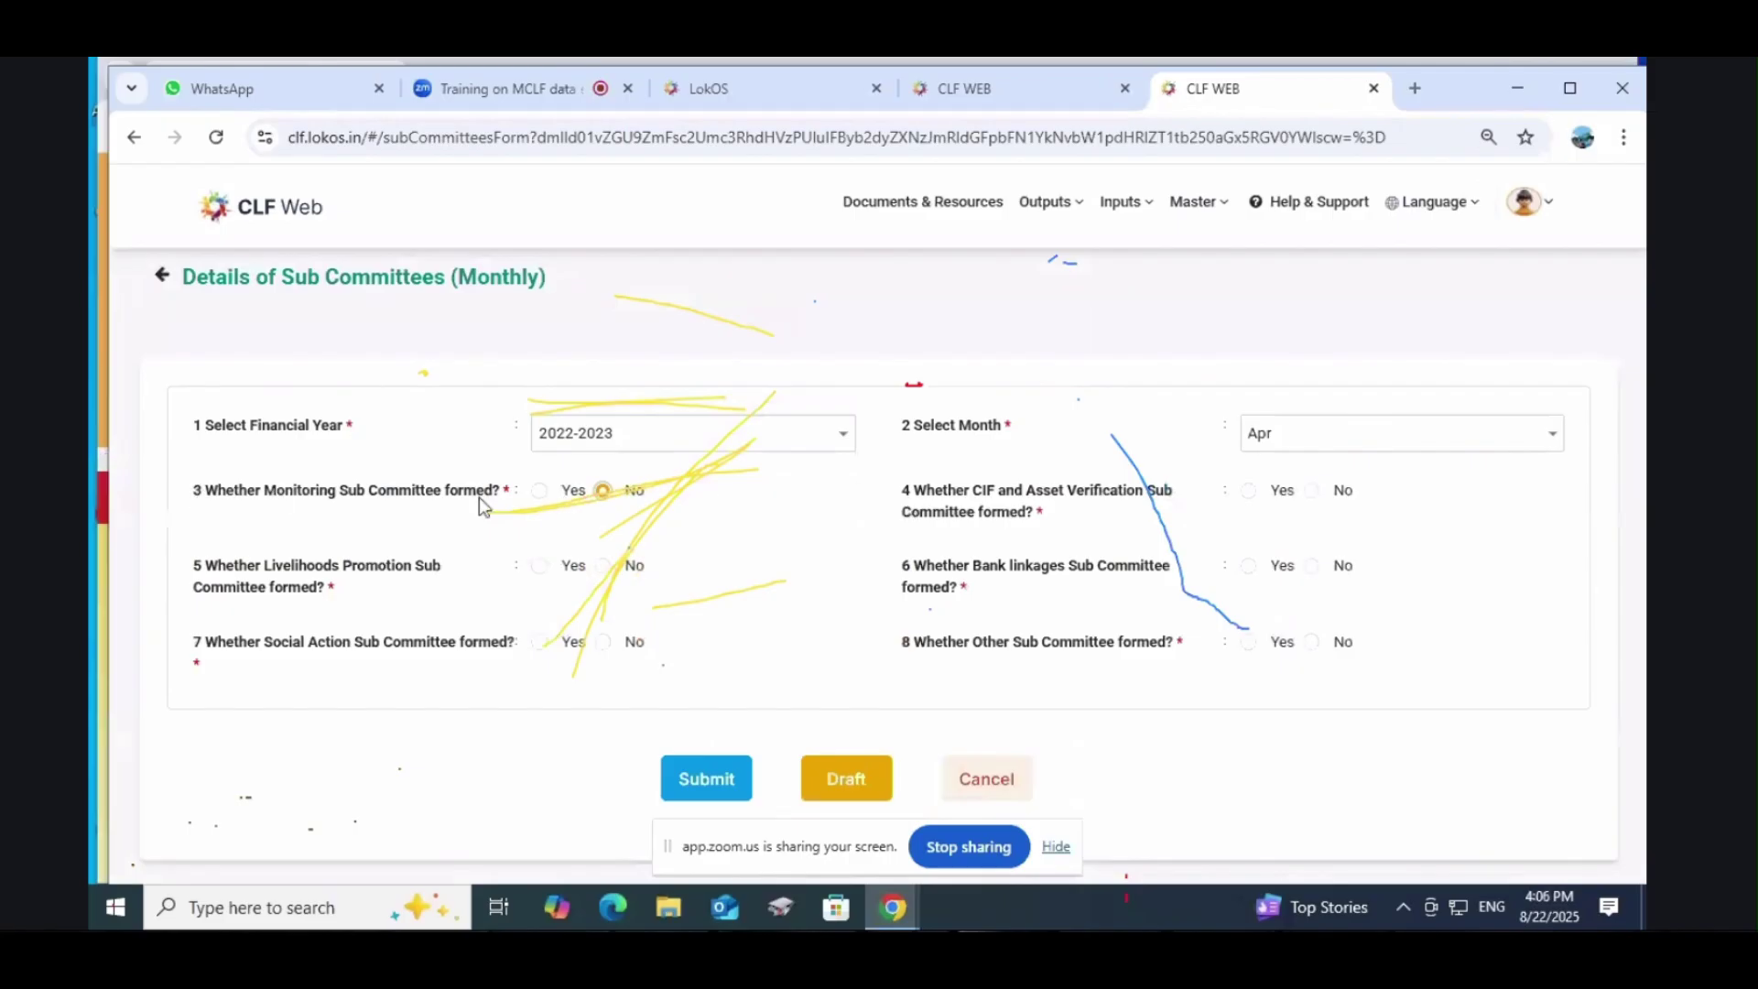
click(539, 491)
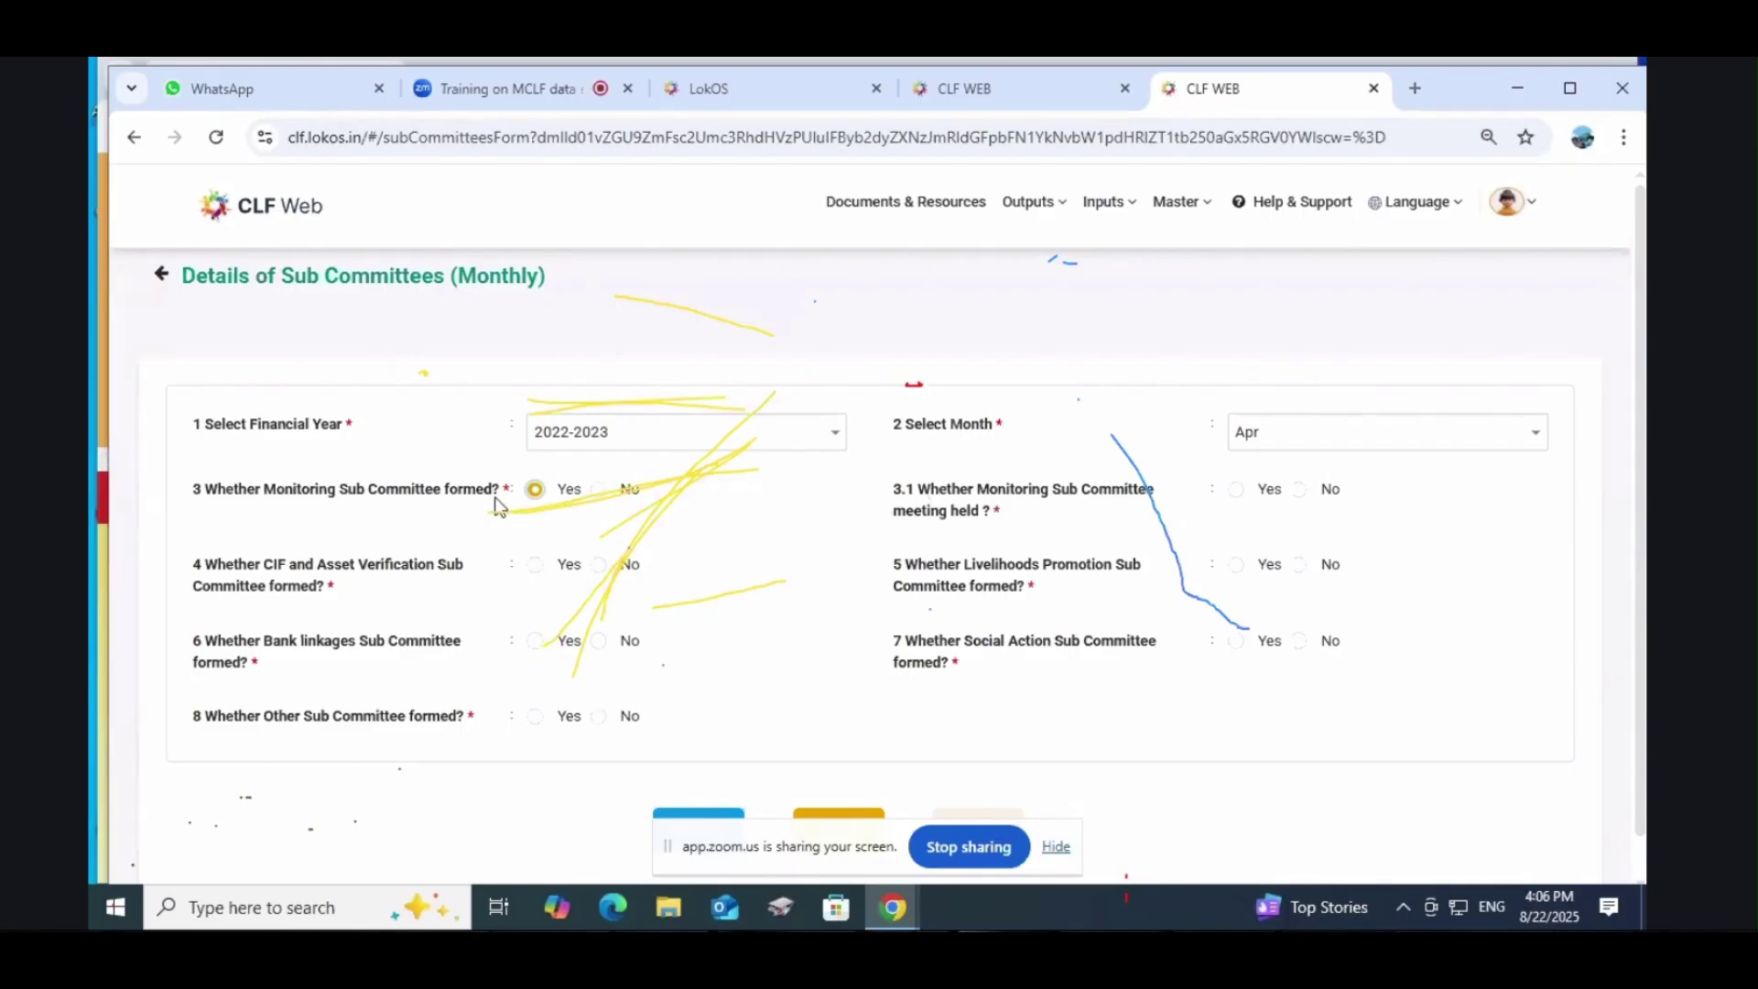
click(1237, 491)
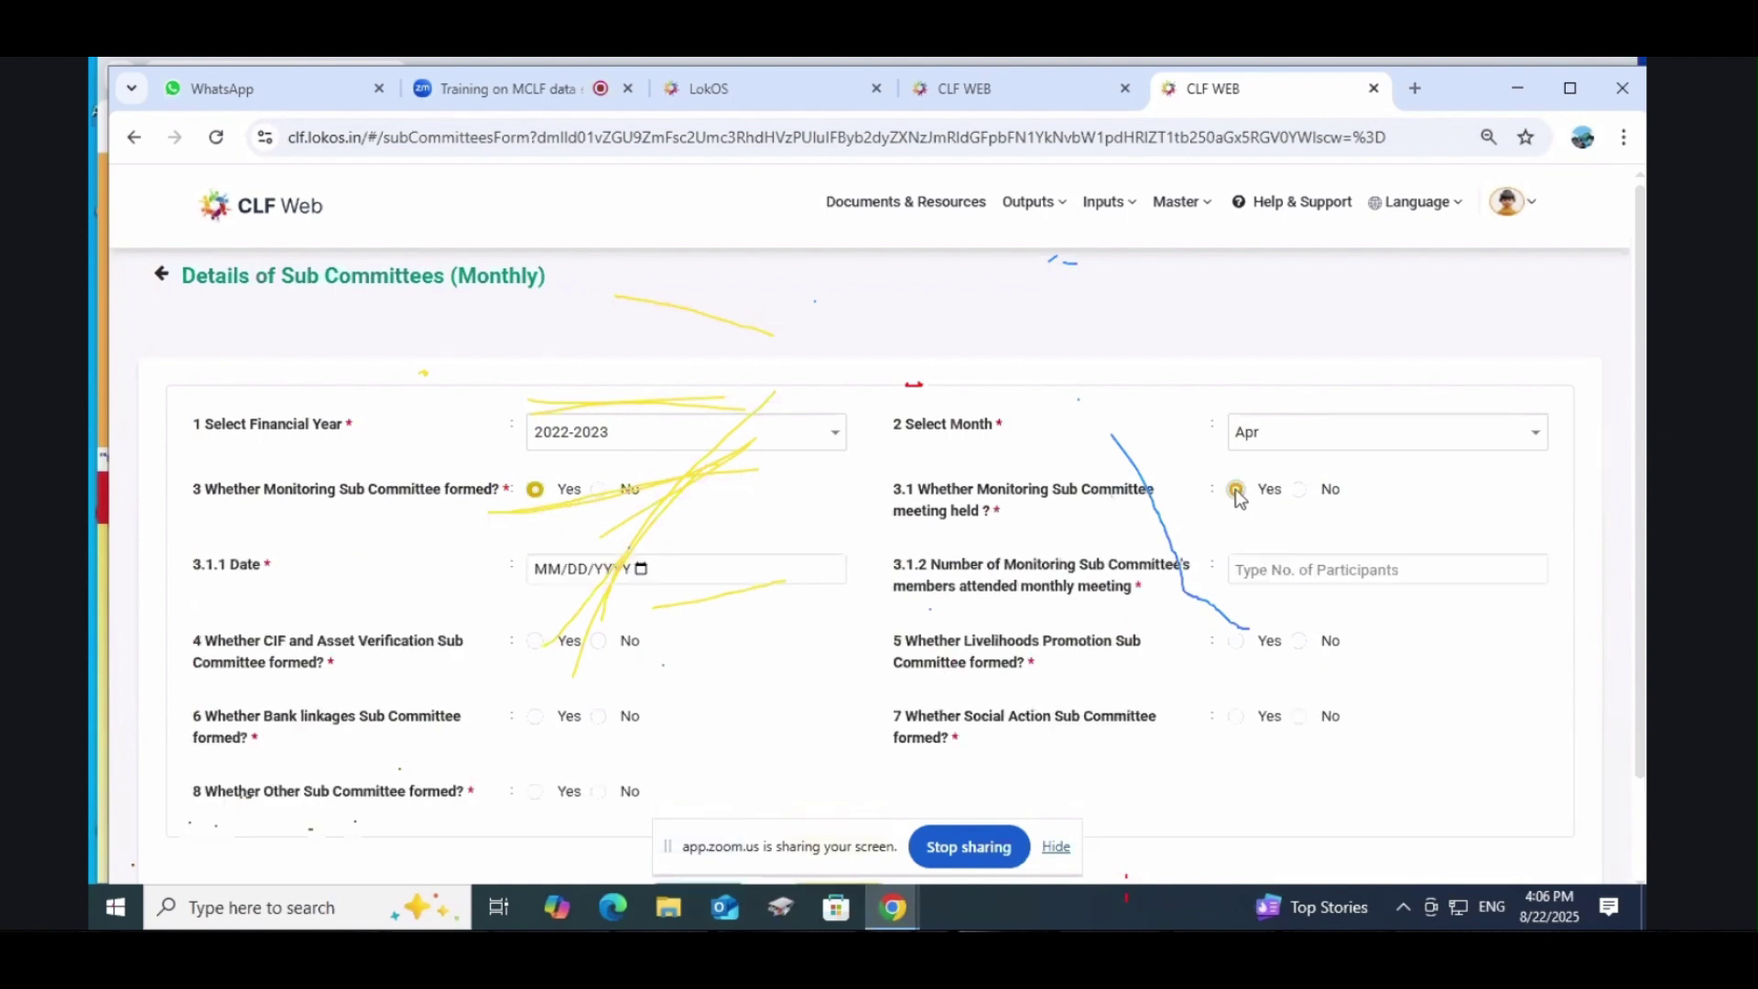
click(610, 570)
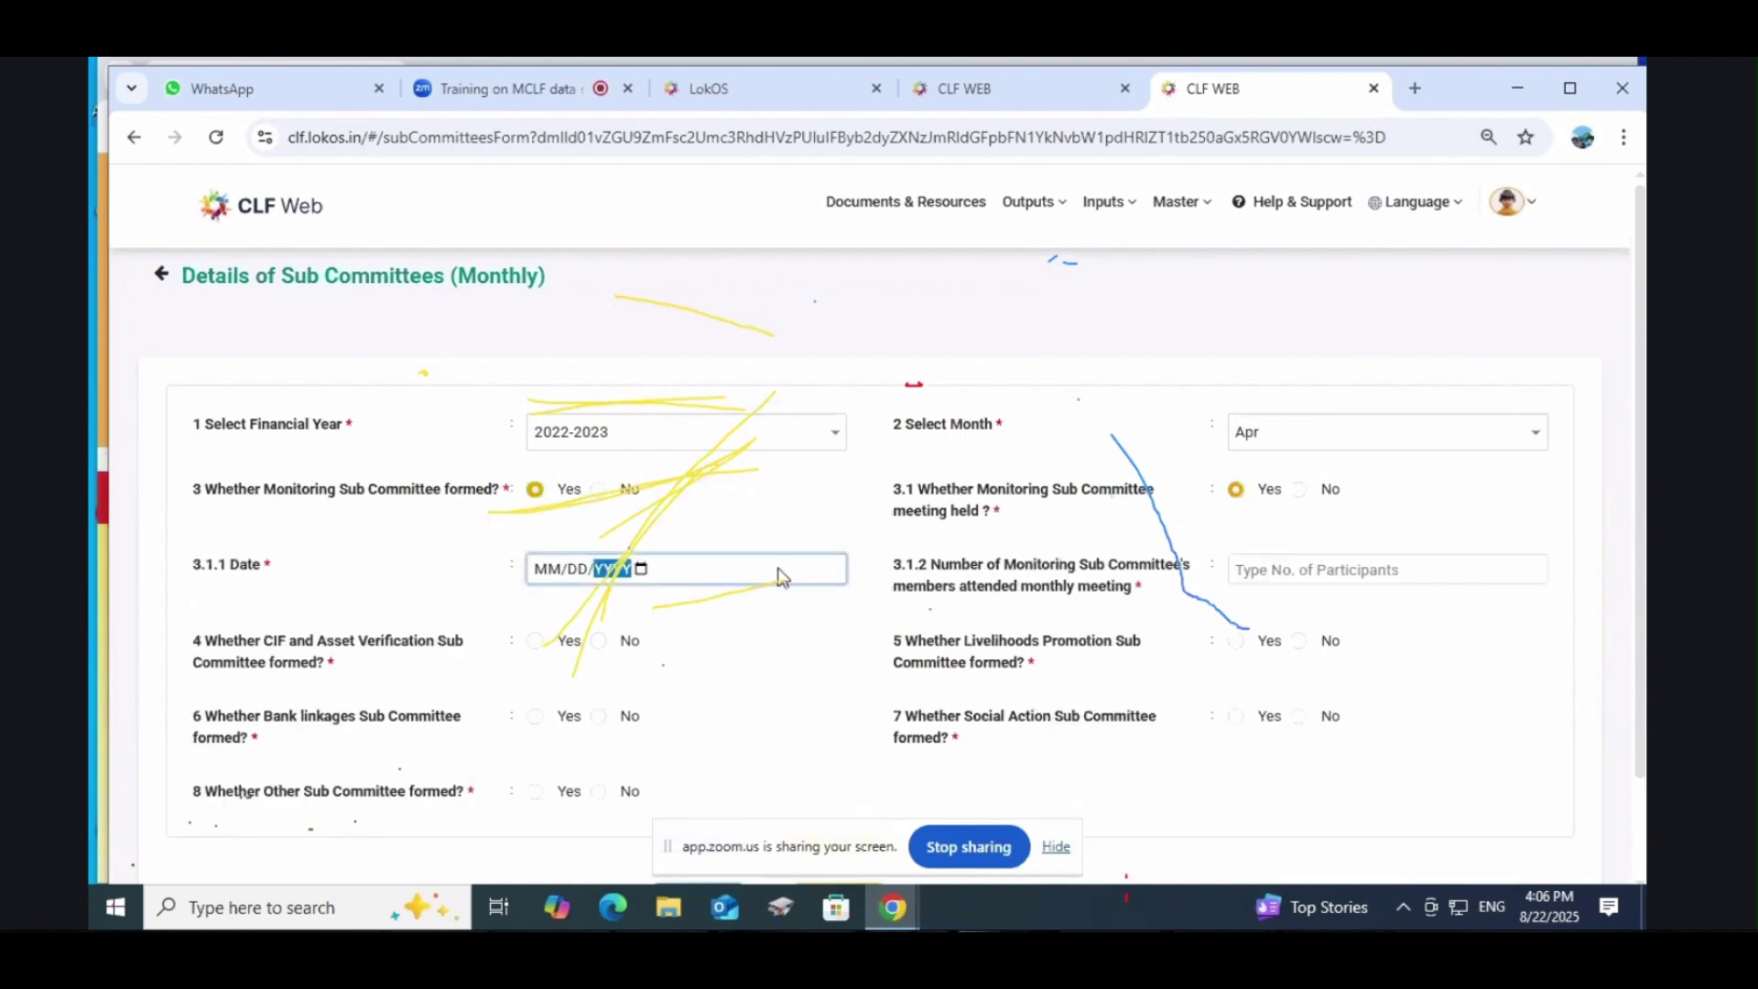
click(1238, 572)
scroll(1238, 571, down, 1)
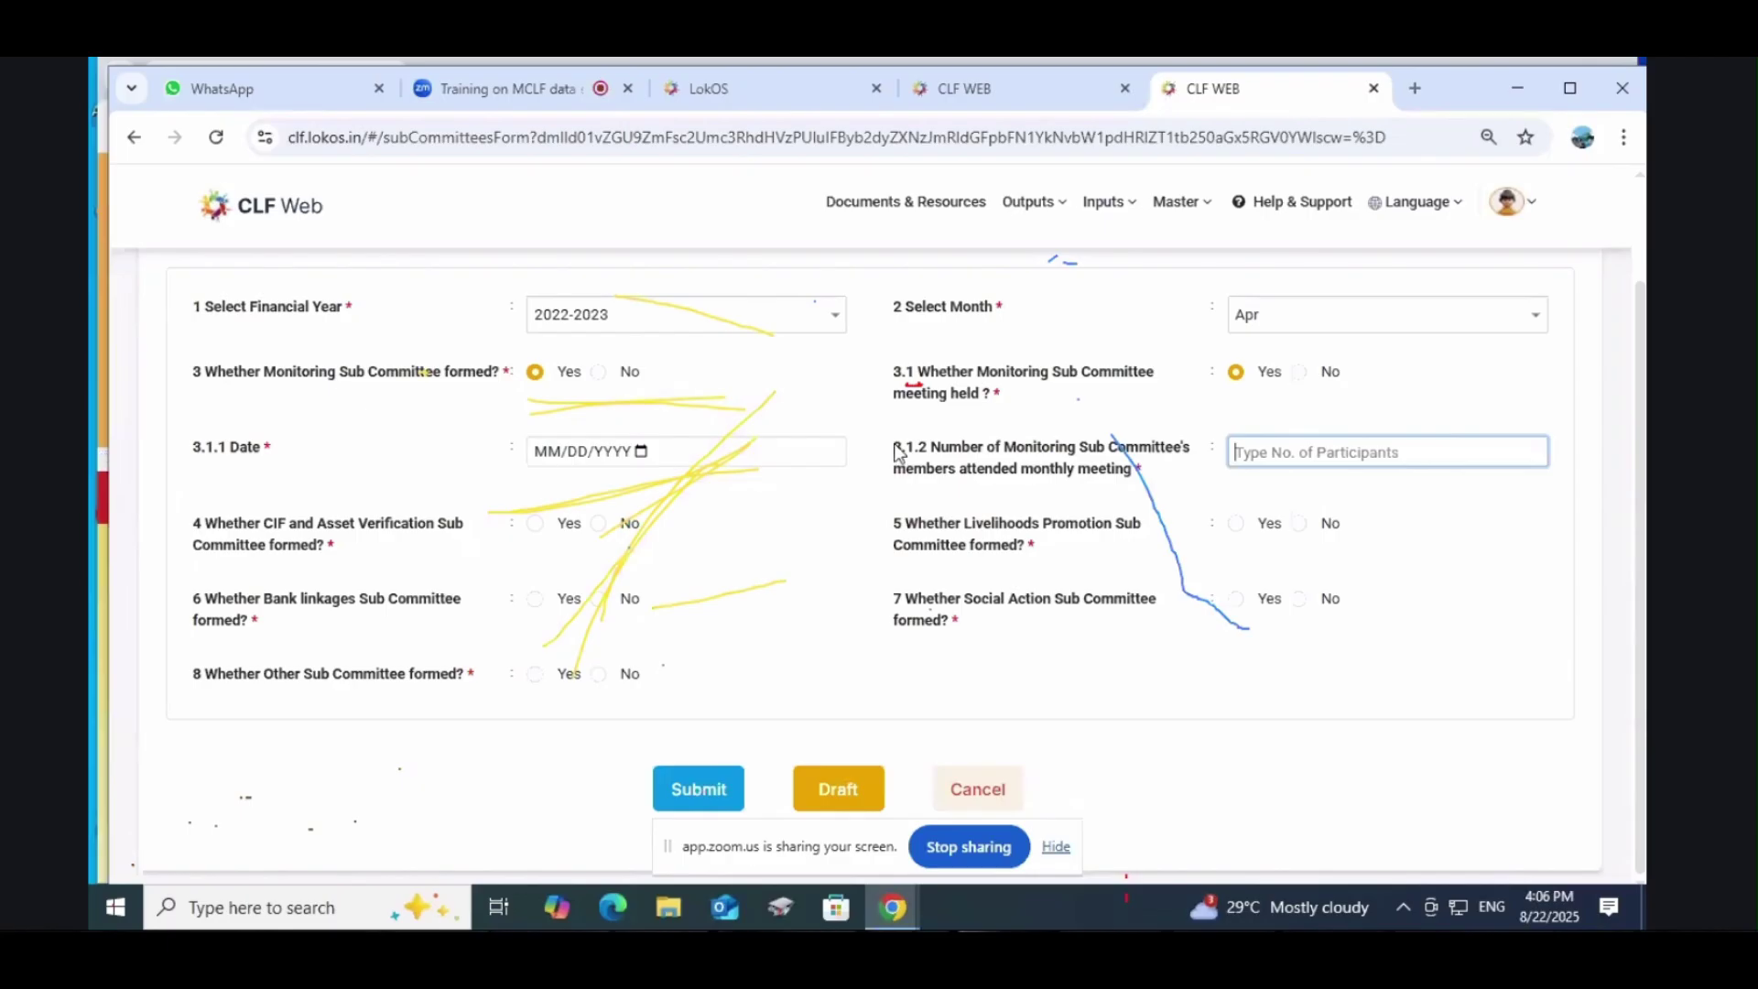
Step: Answer Yes for CIF and Asset Verification sub-committee formed
drag(893, 448, 921, 455)
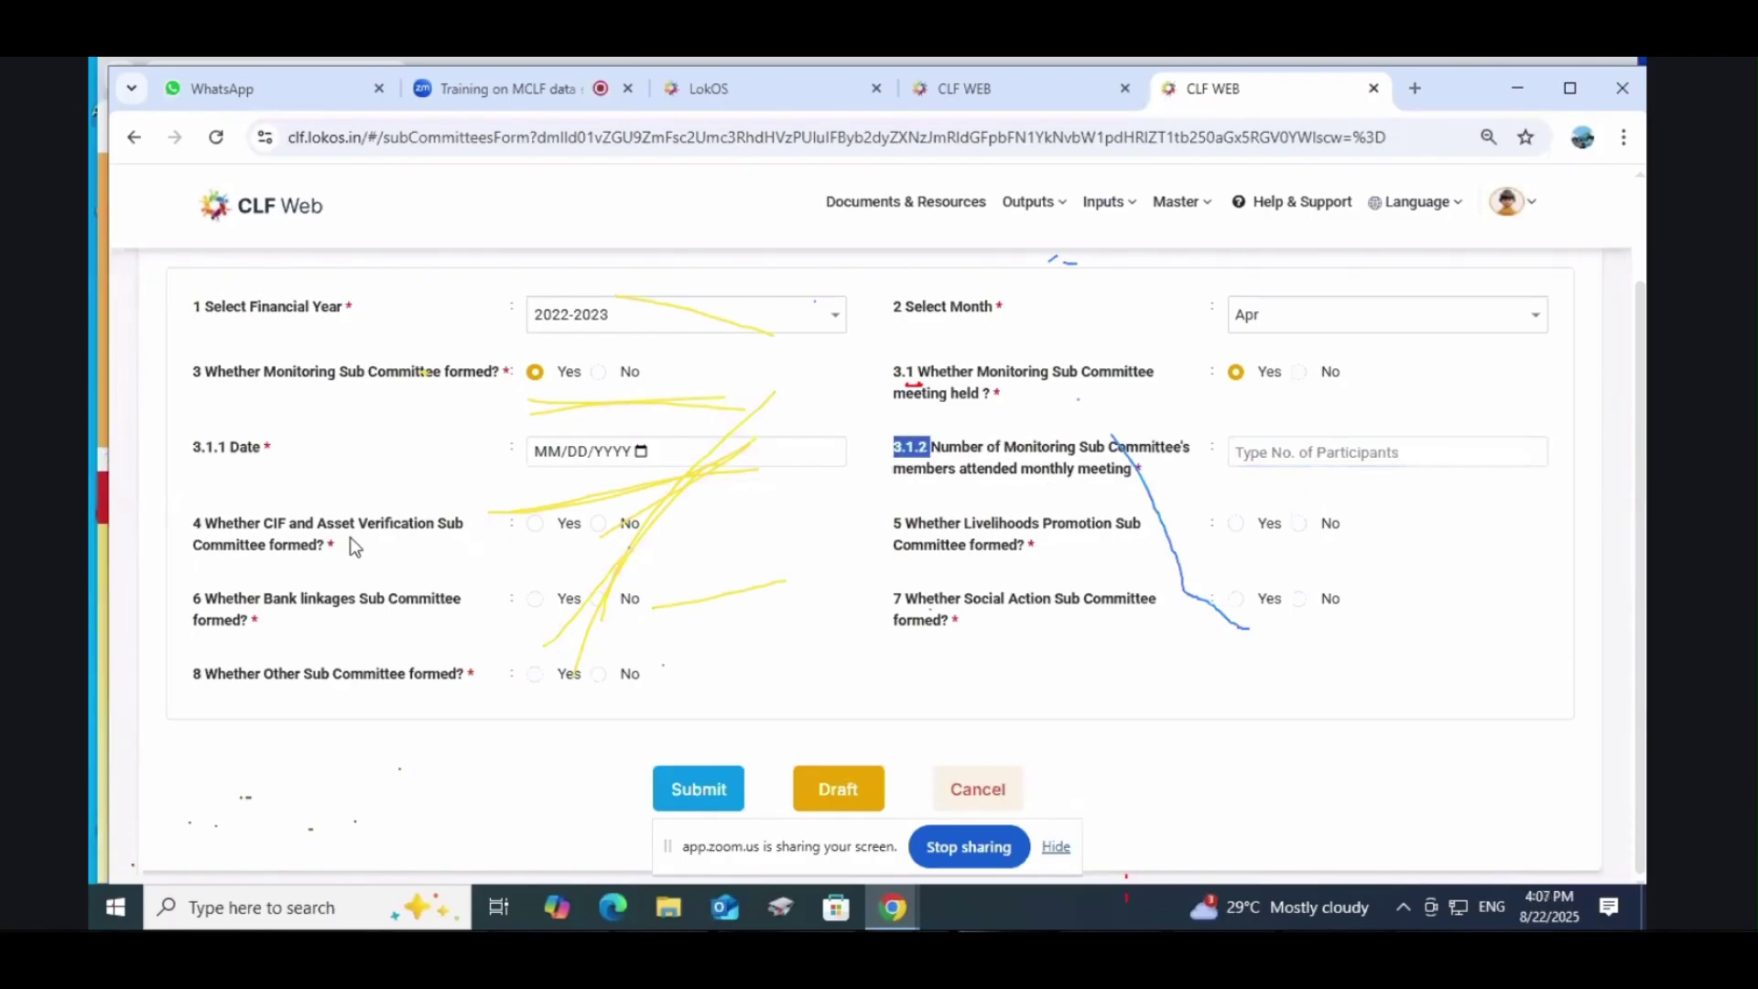
click(536, 526)
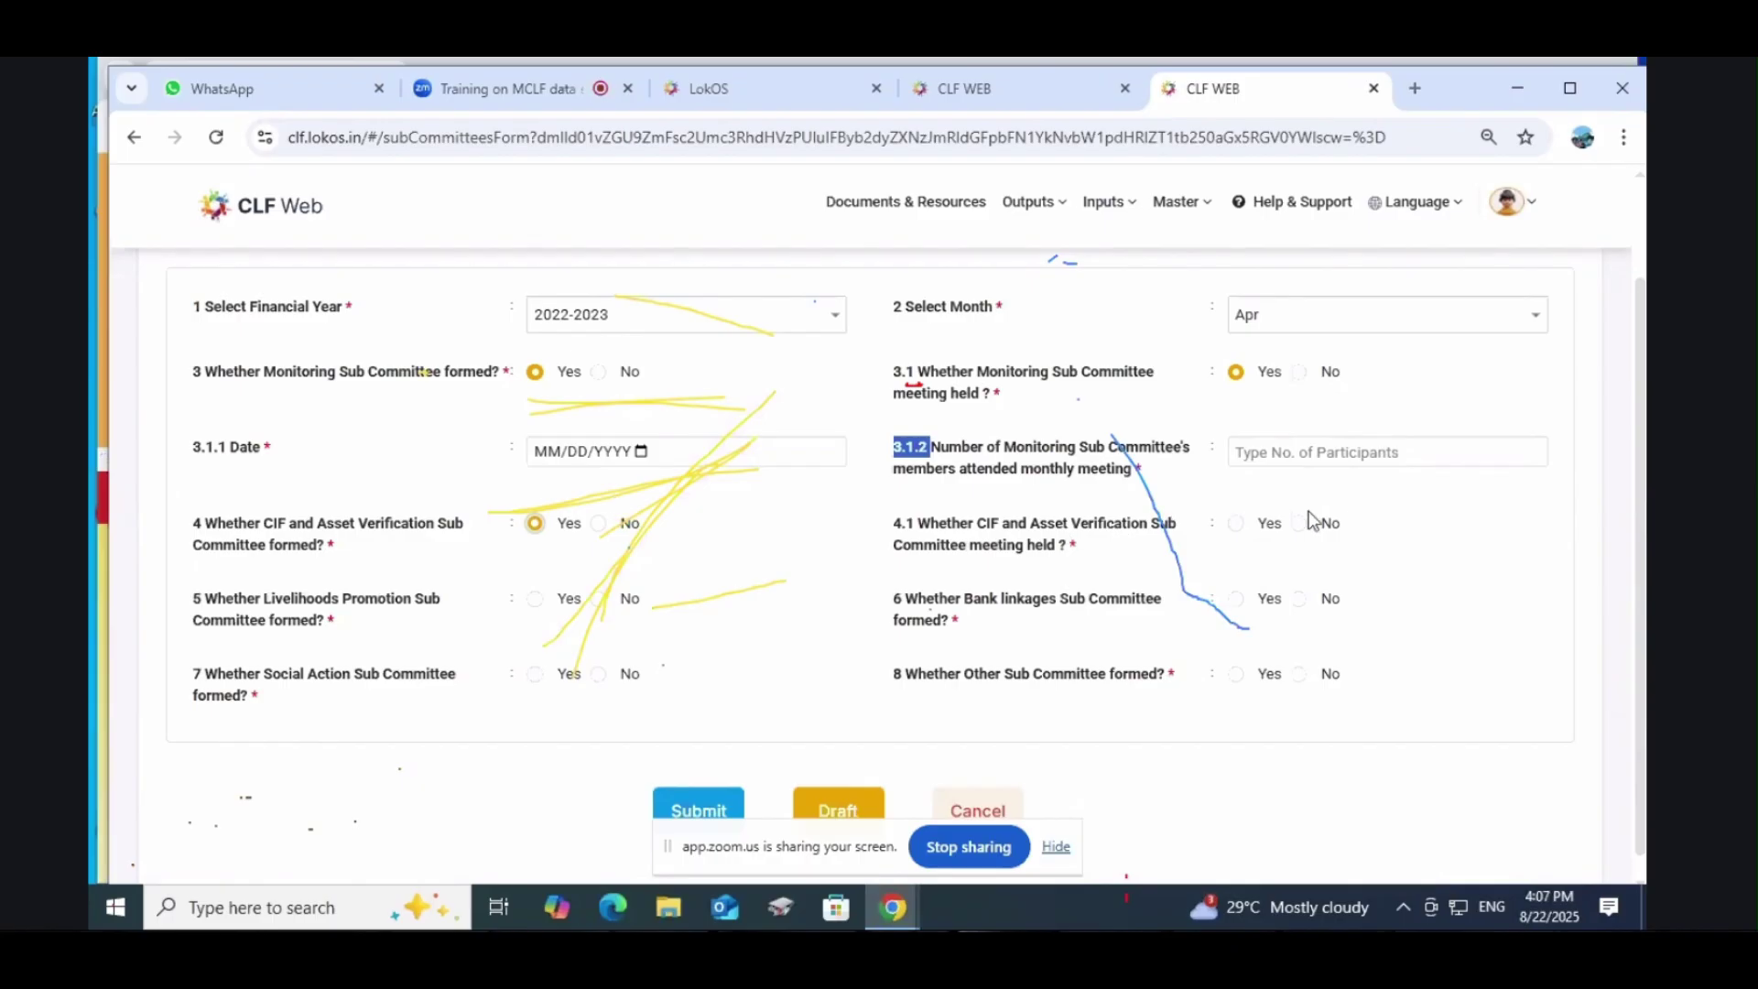
scroll(1120, 574, down, 1)
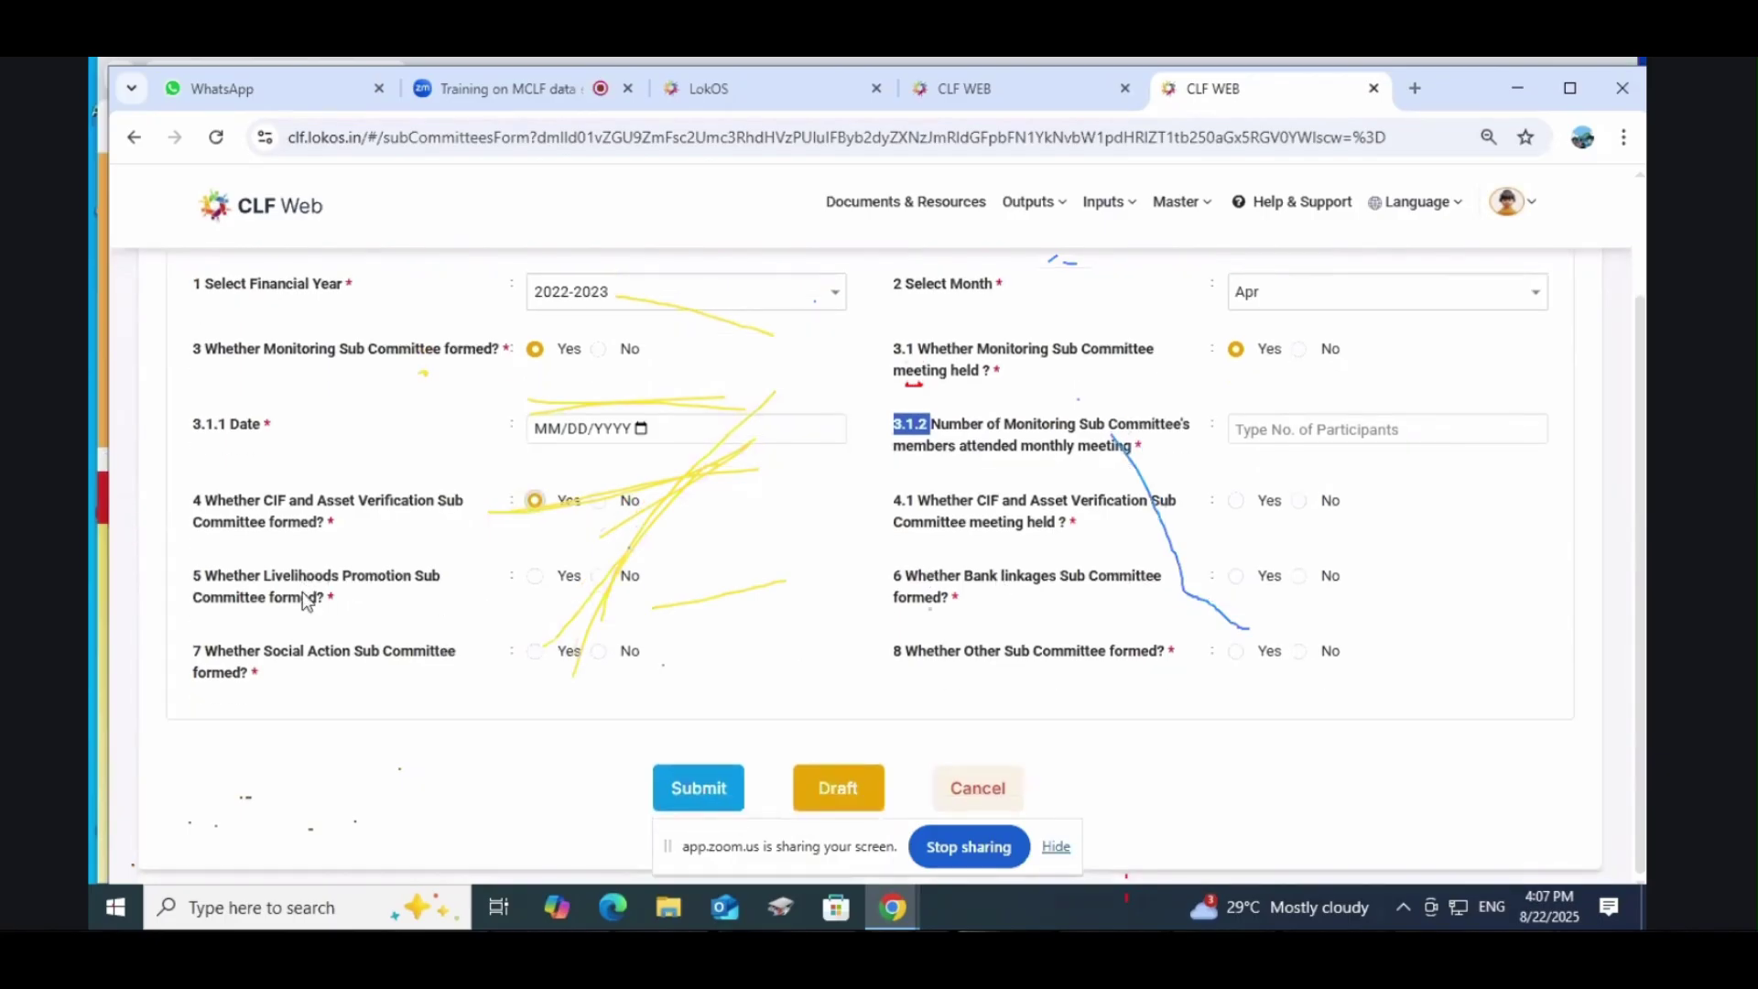
scroll(303, 592, up, 1)
scroll(311, 592, down, 1)
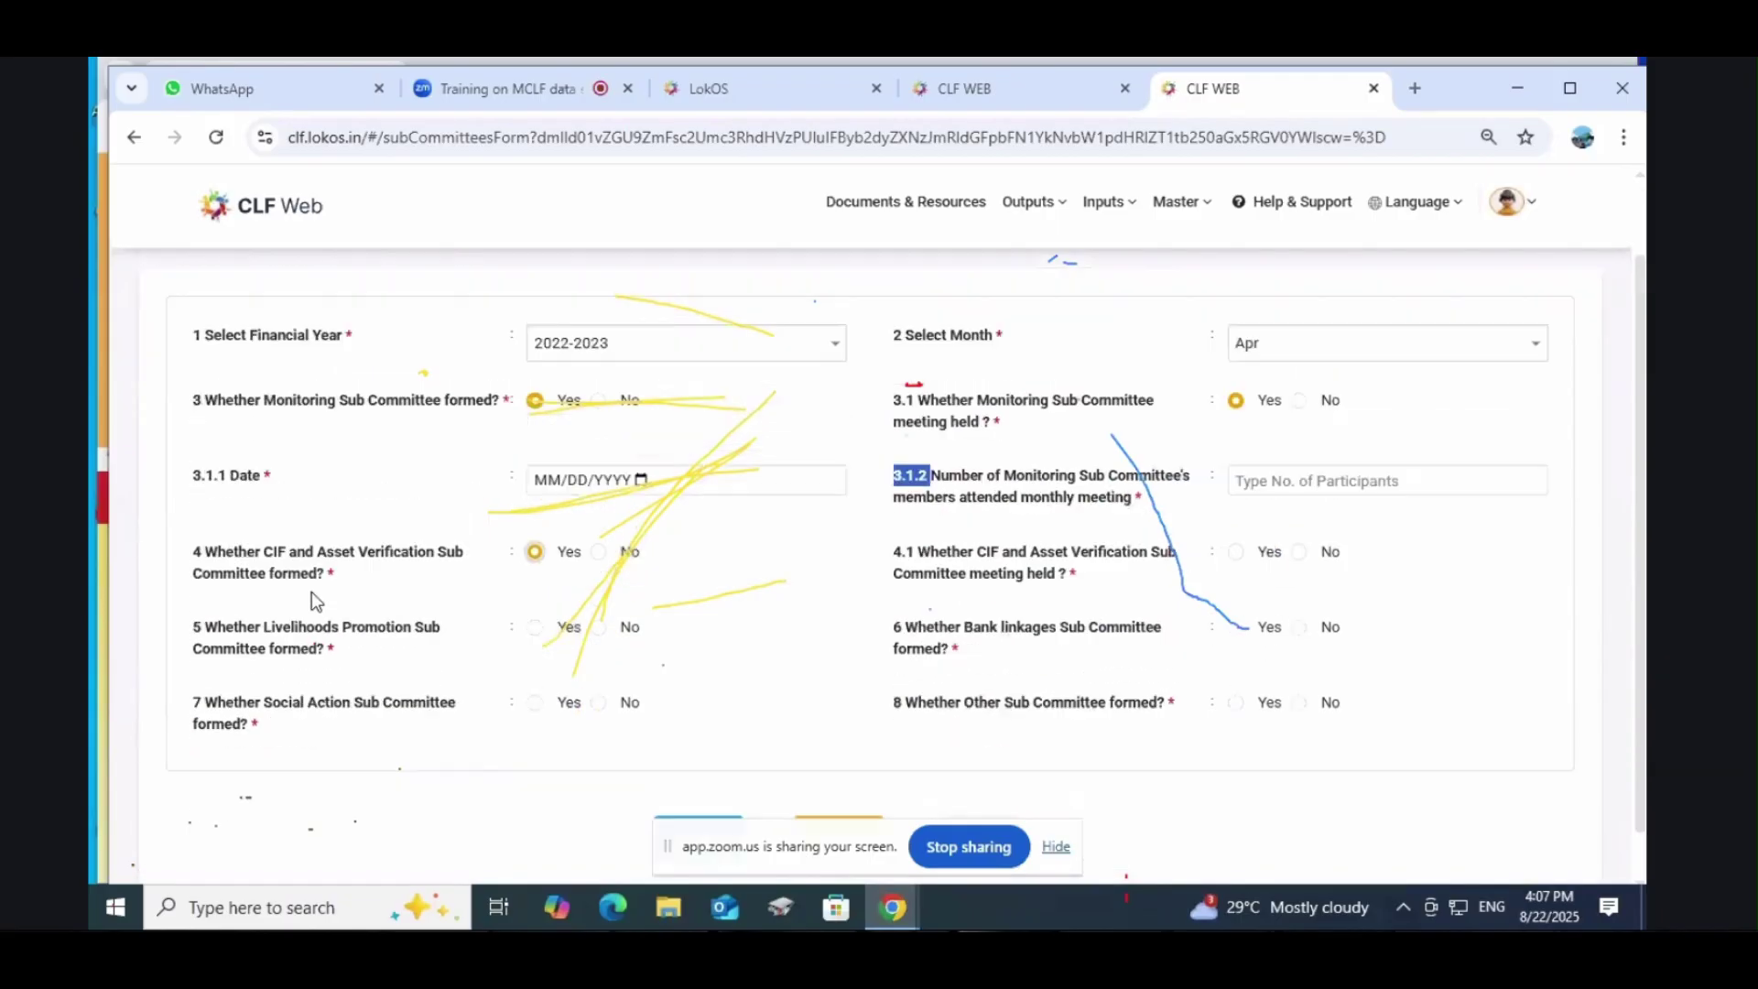
scroll(1142, 561, up, 1)
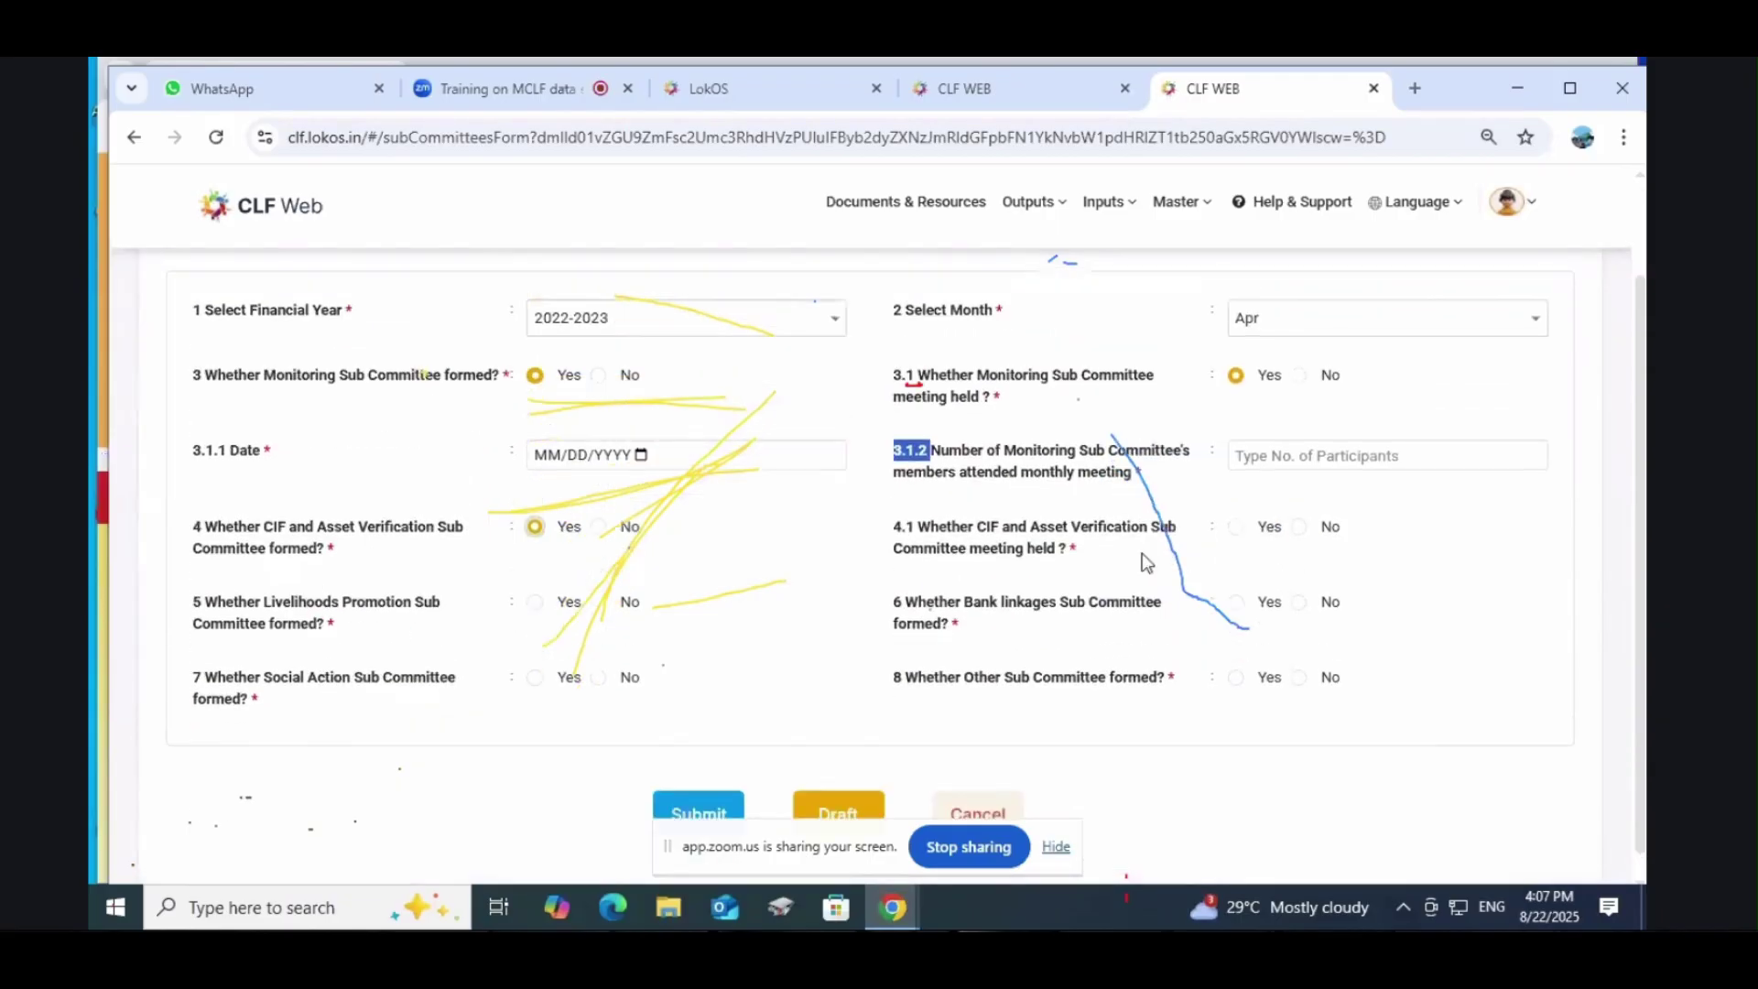
scroll(612, 737, down, 1)
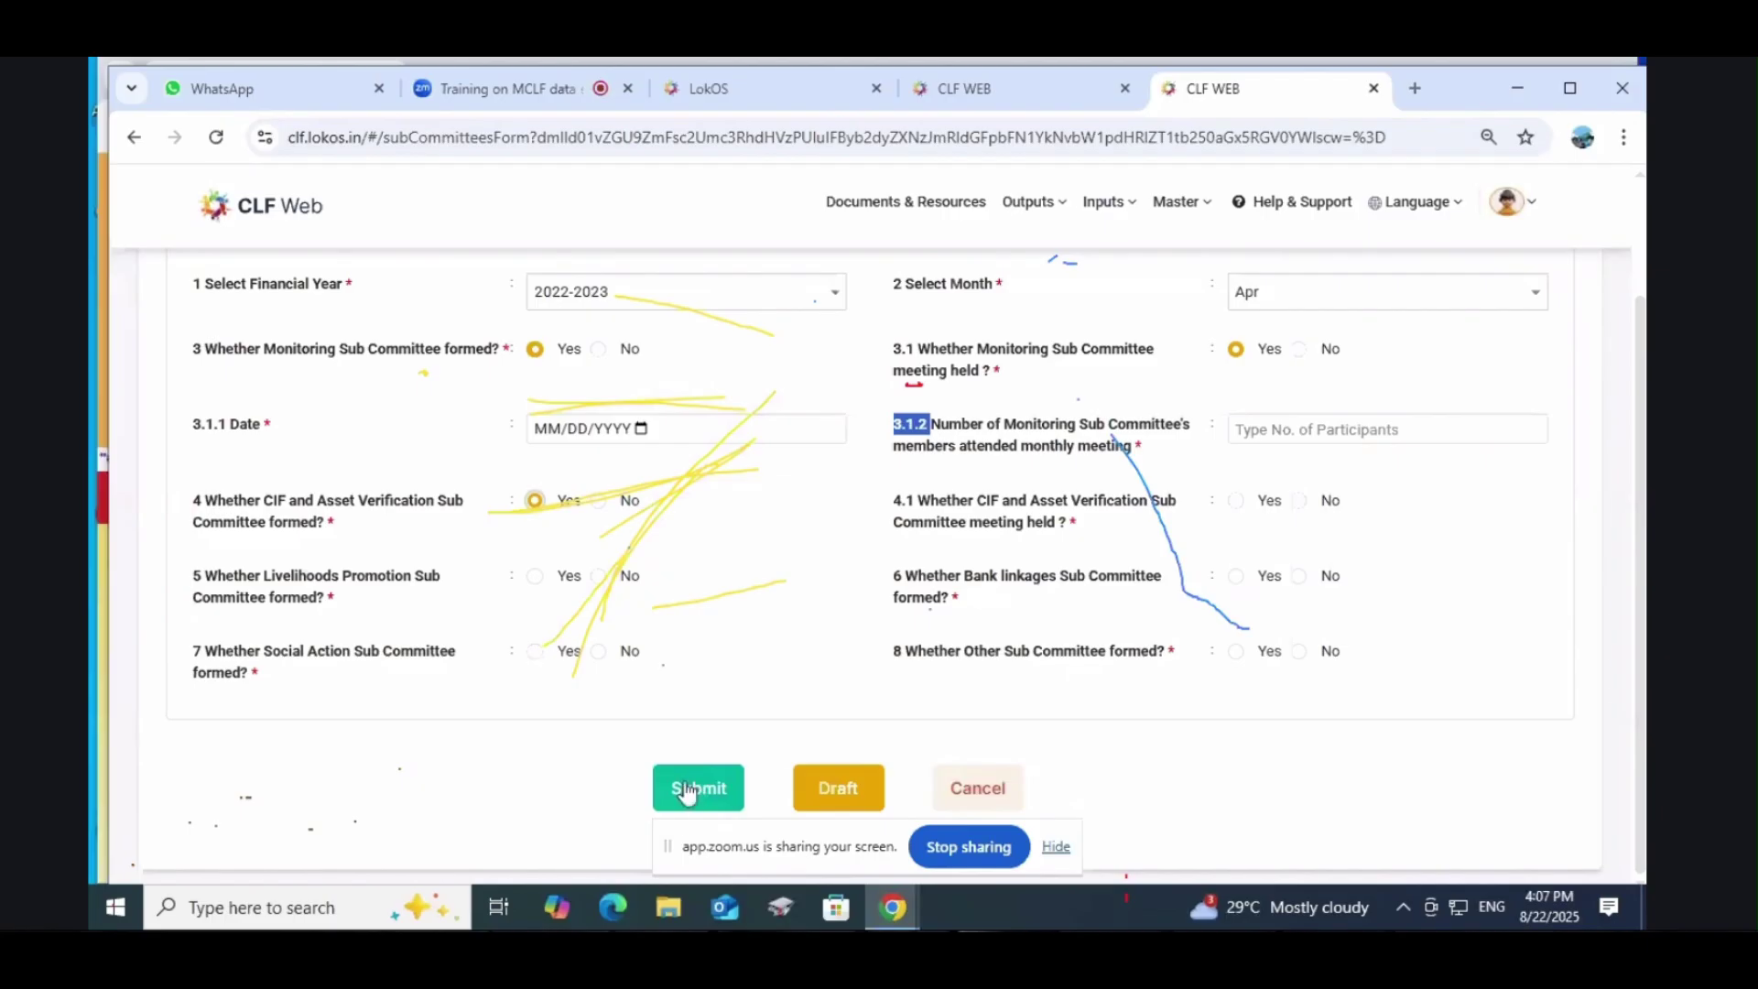
scroll(892, 622, up, 2)
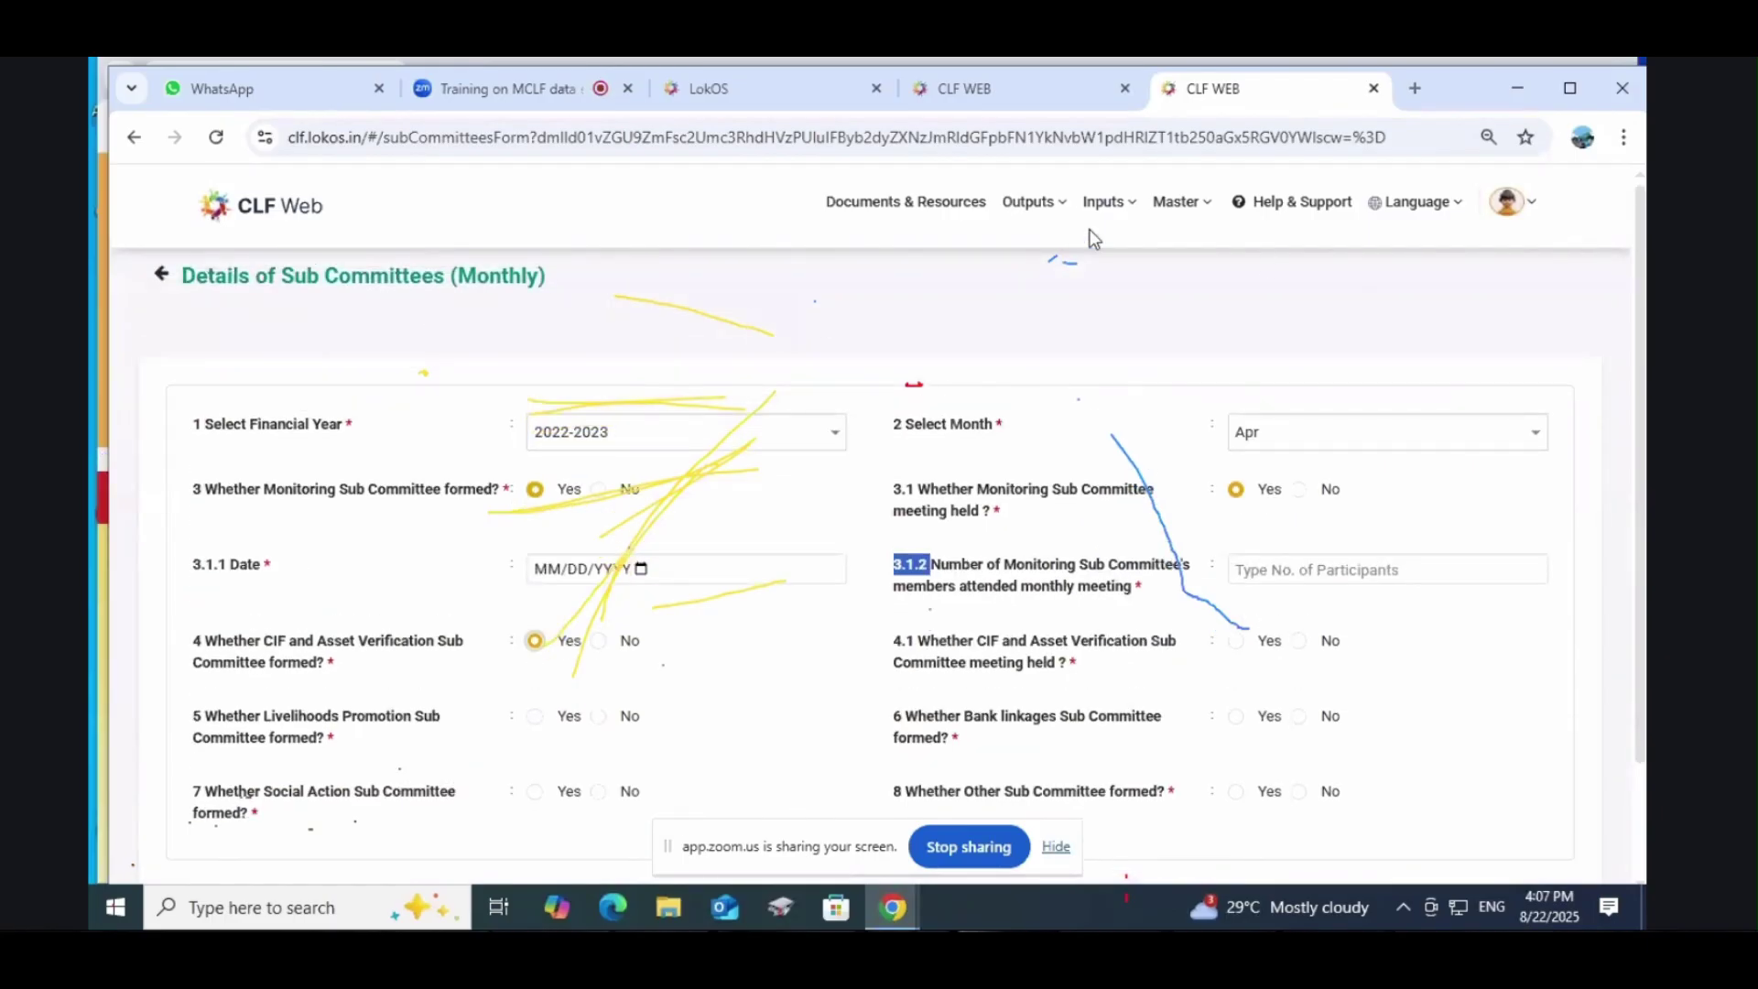
click(1103, 201)
Step: Start a new Community Spearhead Team entry from the Sub Committees list
click(1145, 383)
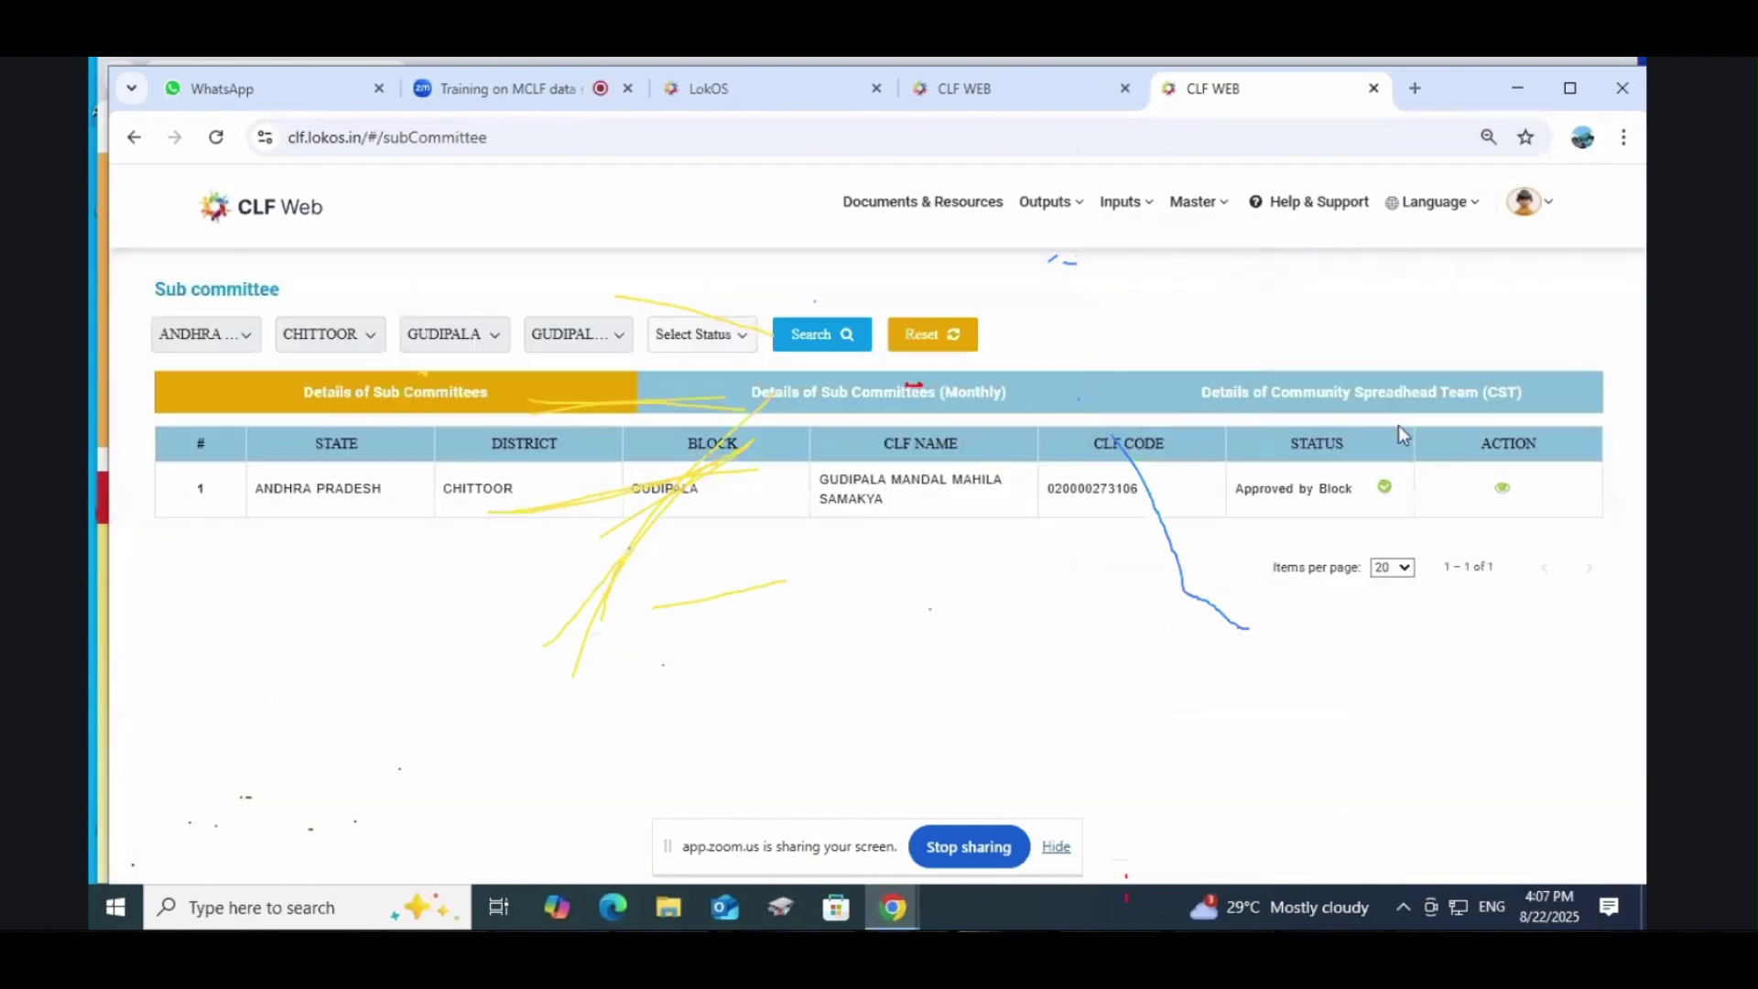
click(1256, 398)
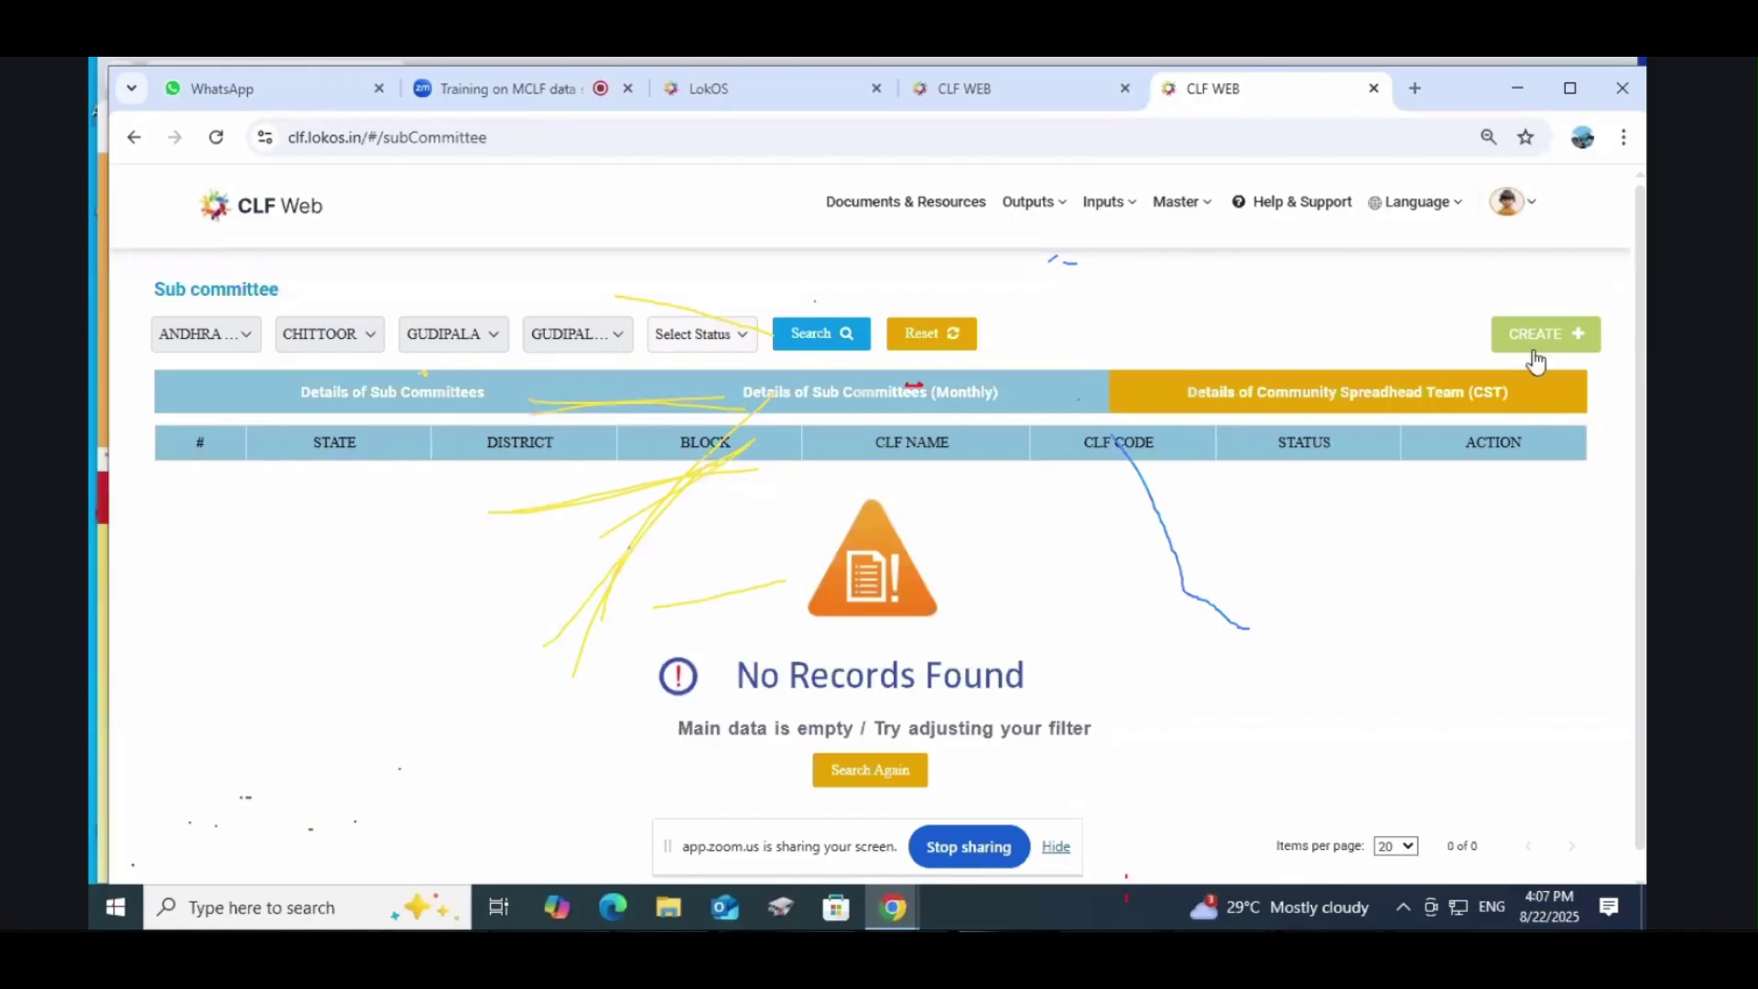
click(1537, 359)
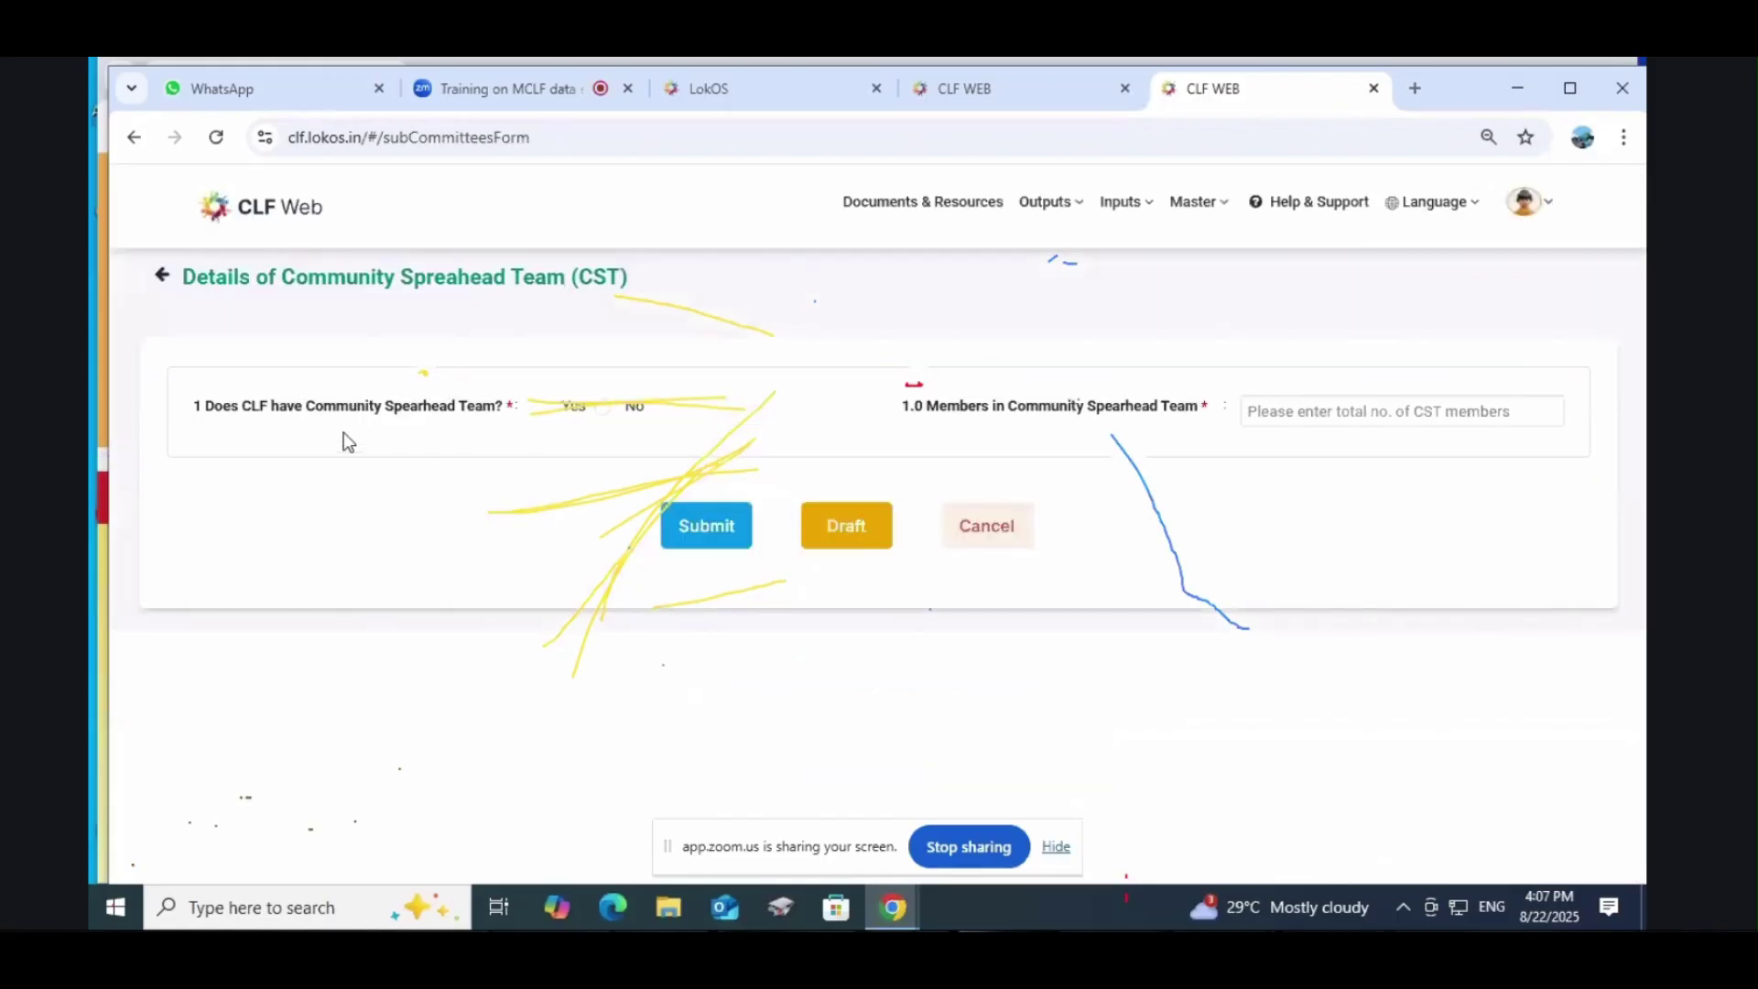
Step: Answer No to the CLF having a Community Spearhead Team
click(539, 409)
click(602, 406)
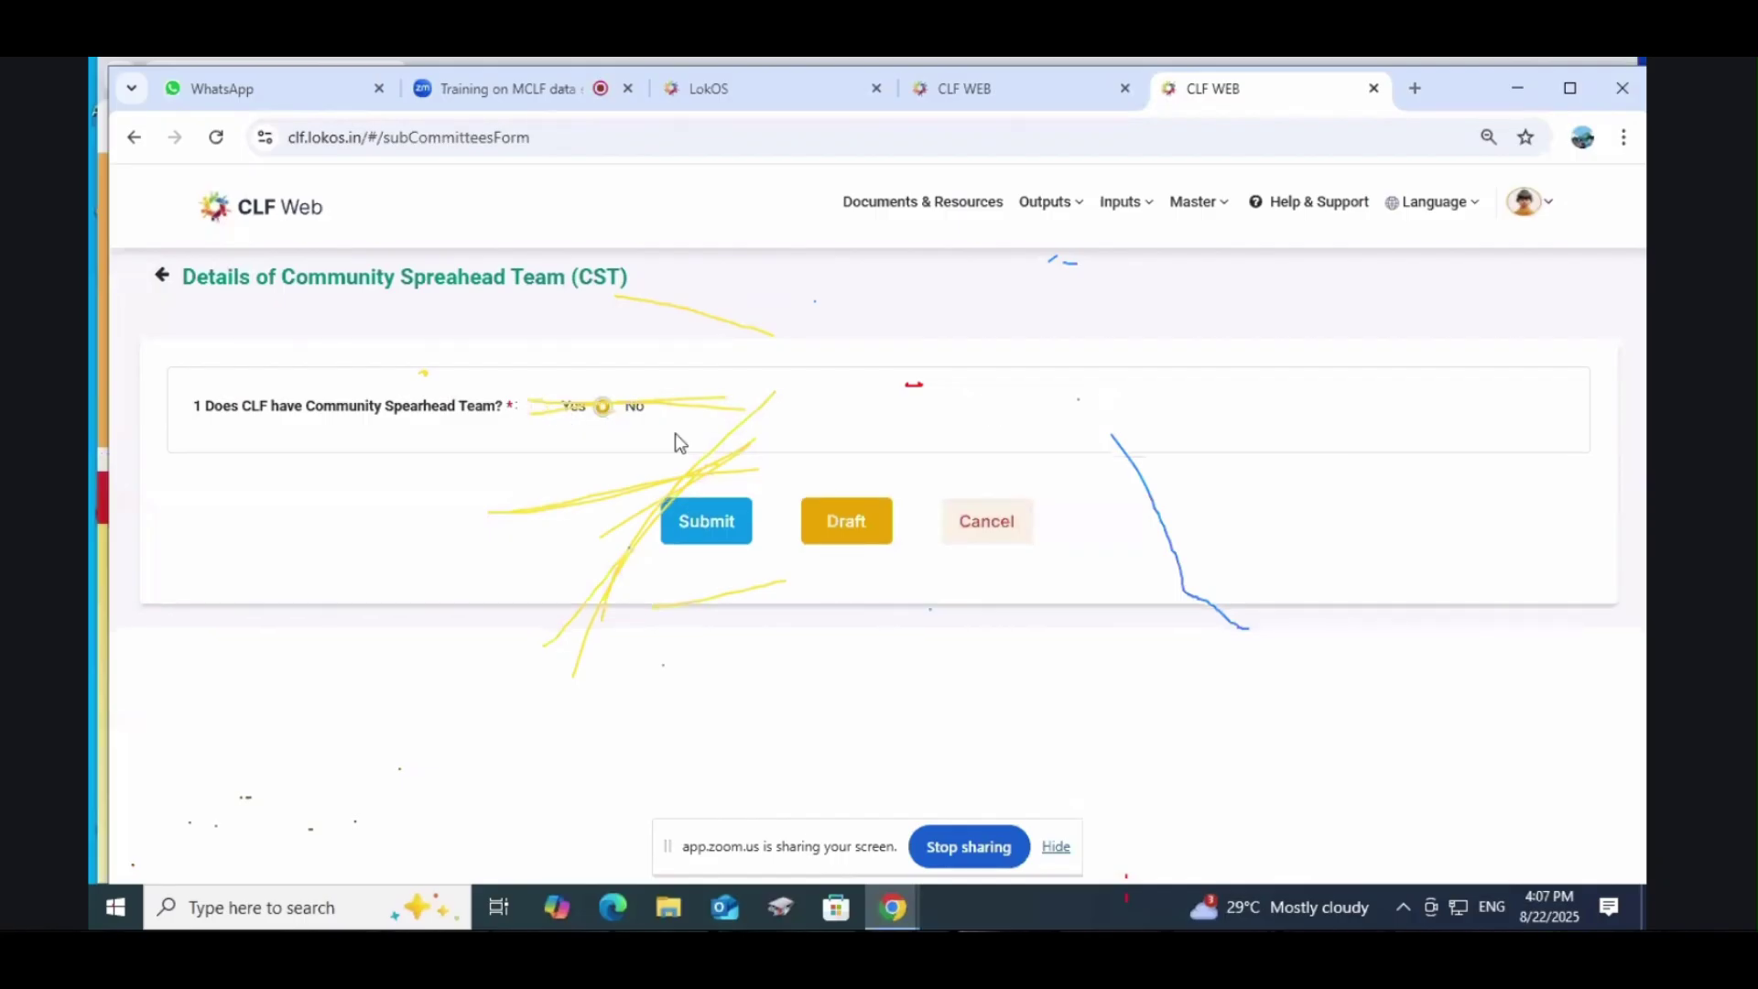
click(539, 407)
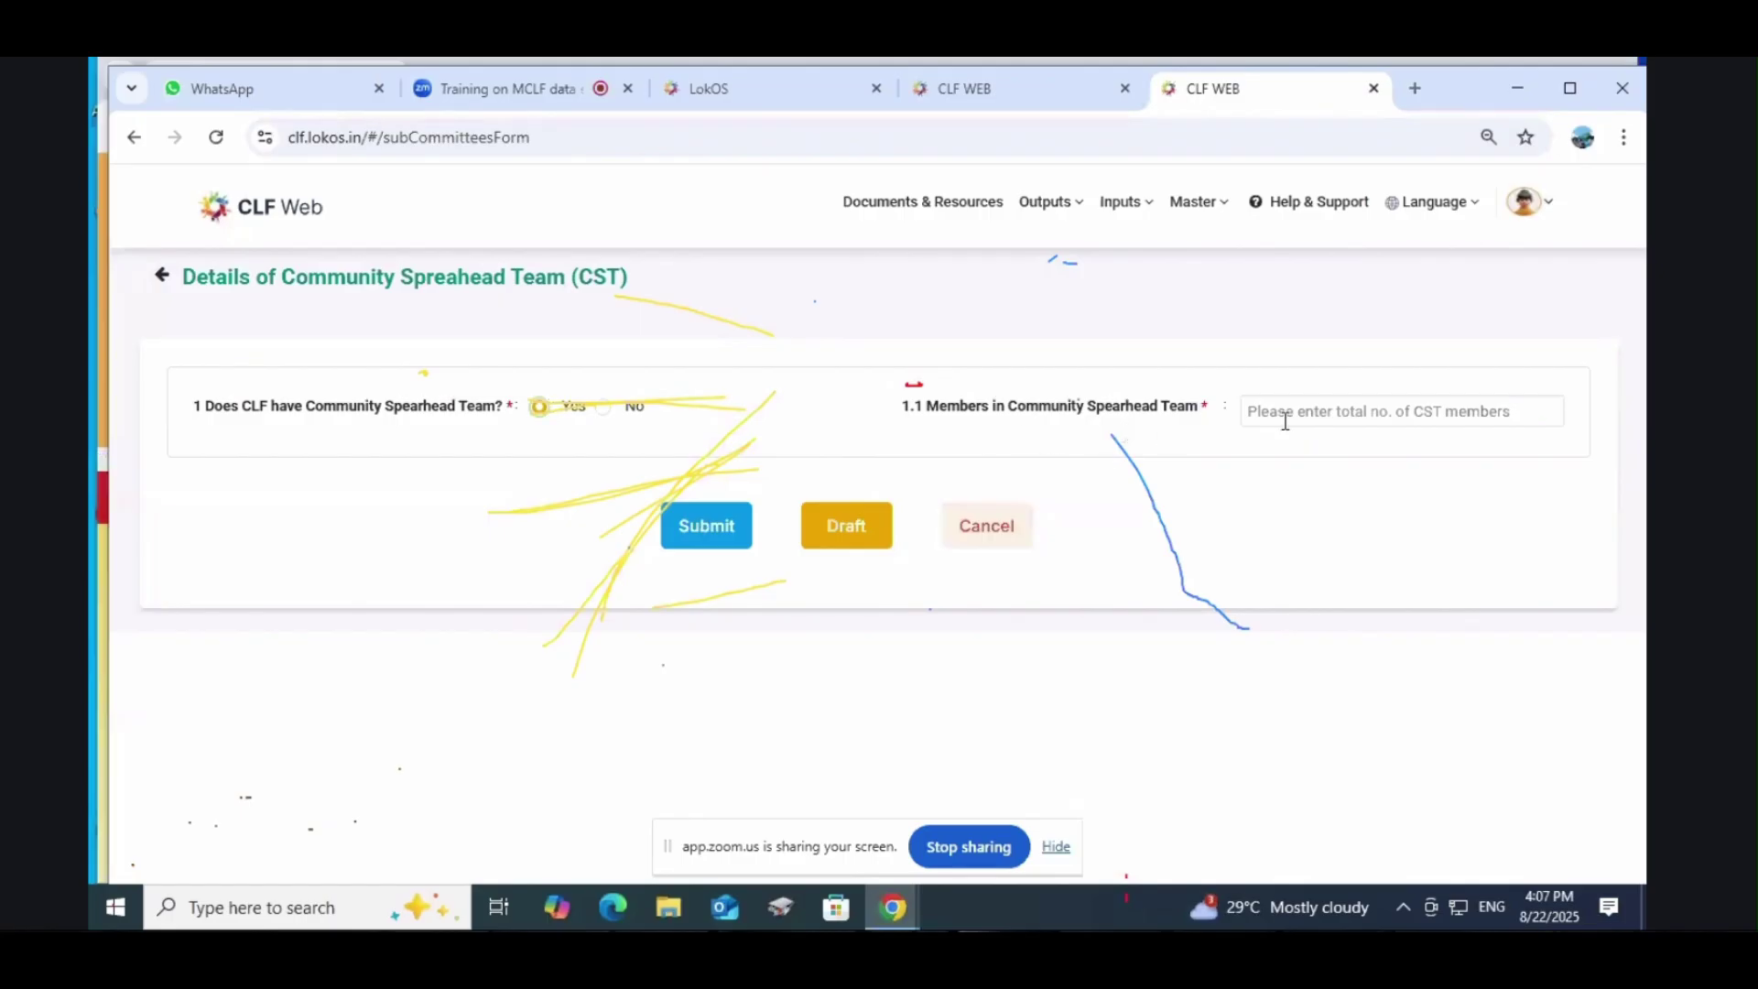
click(1374, 416)
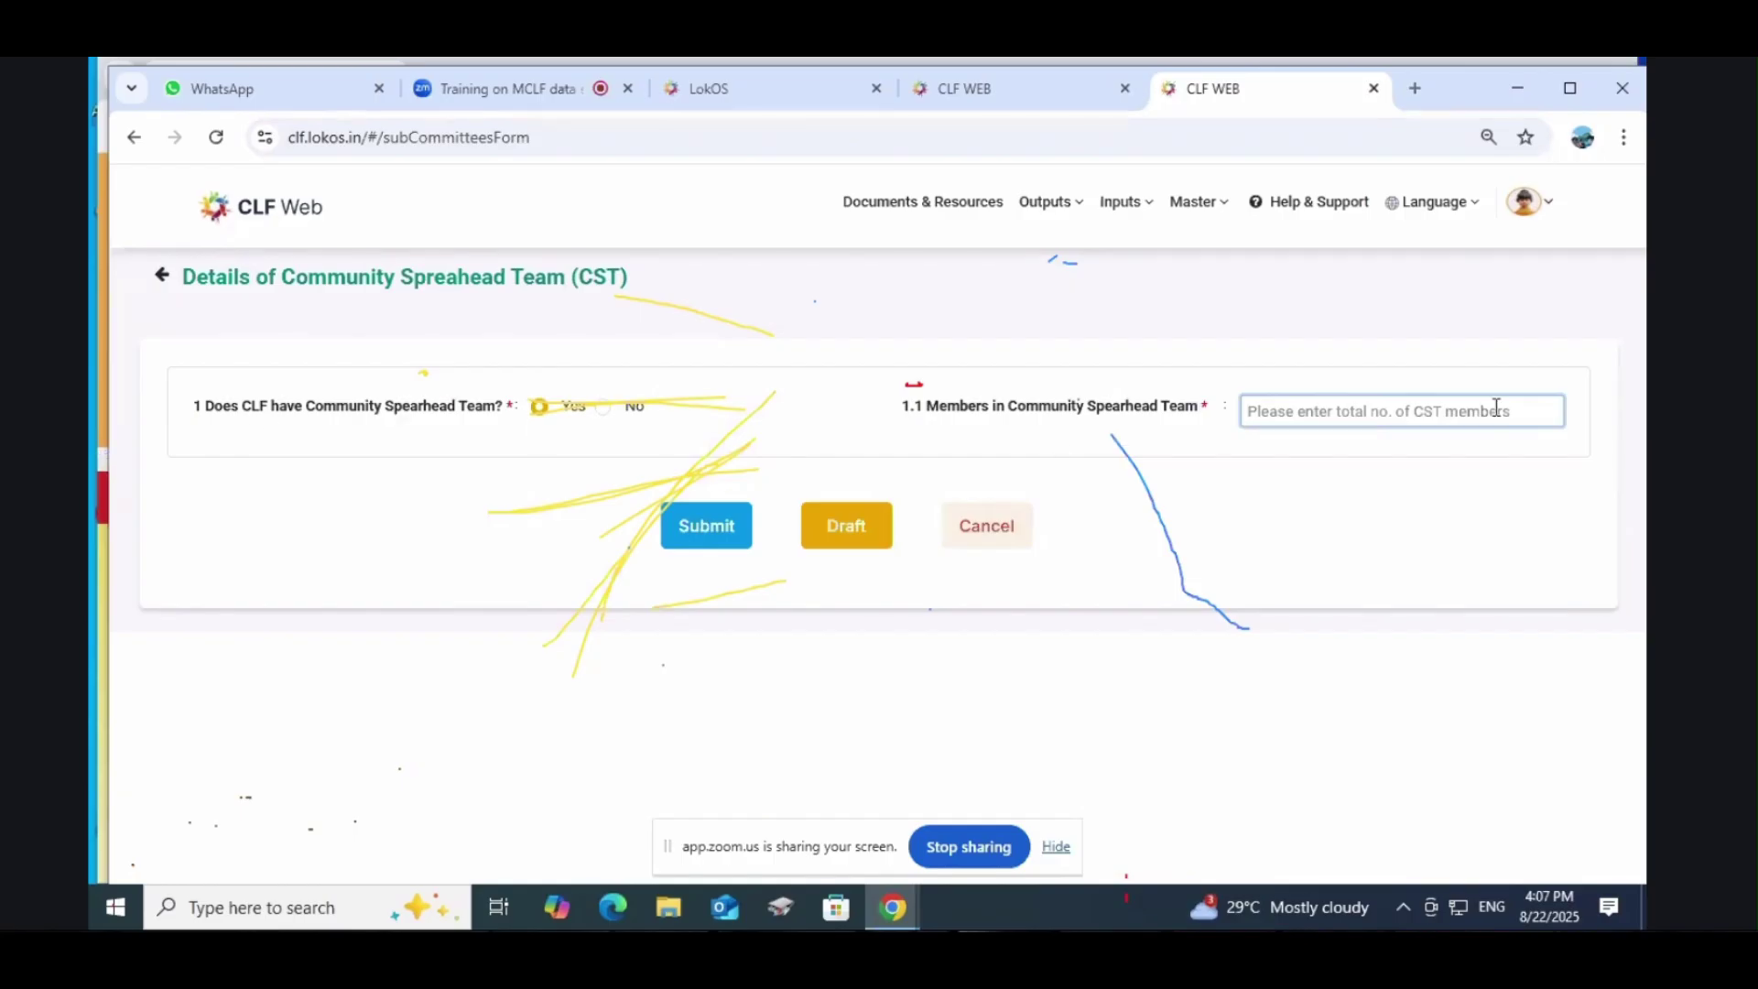
click(601, 408)
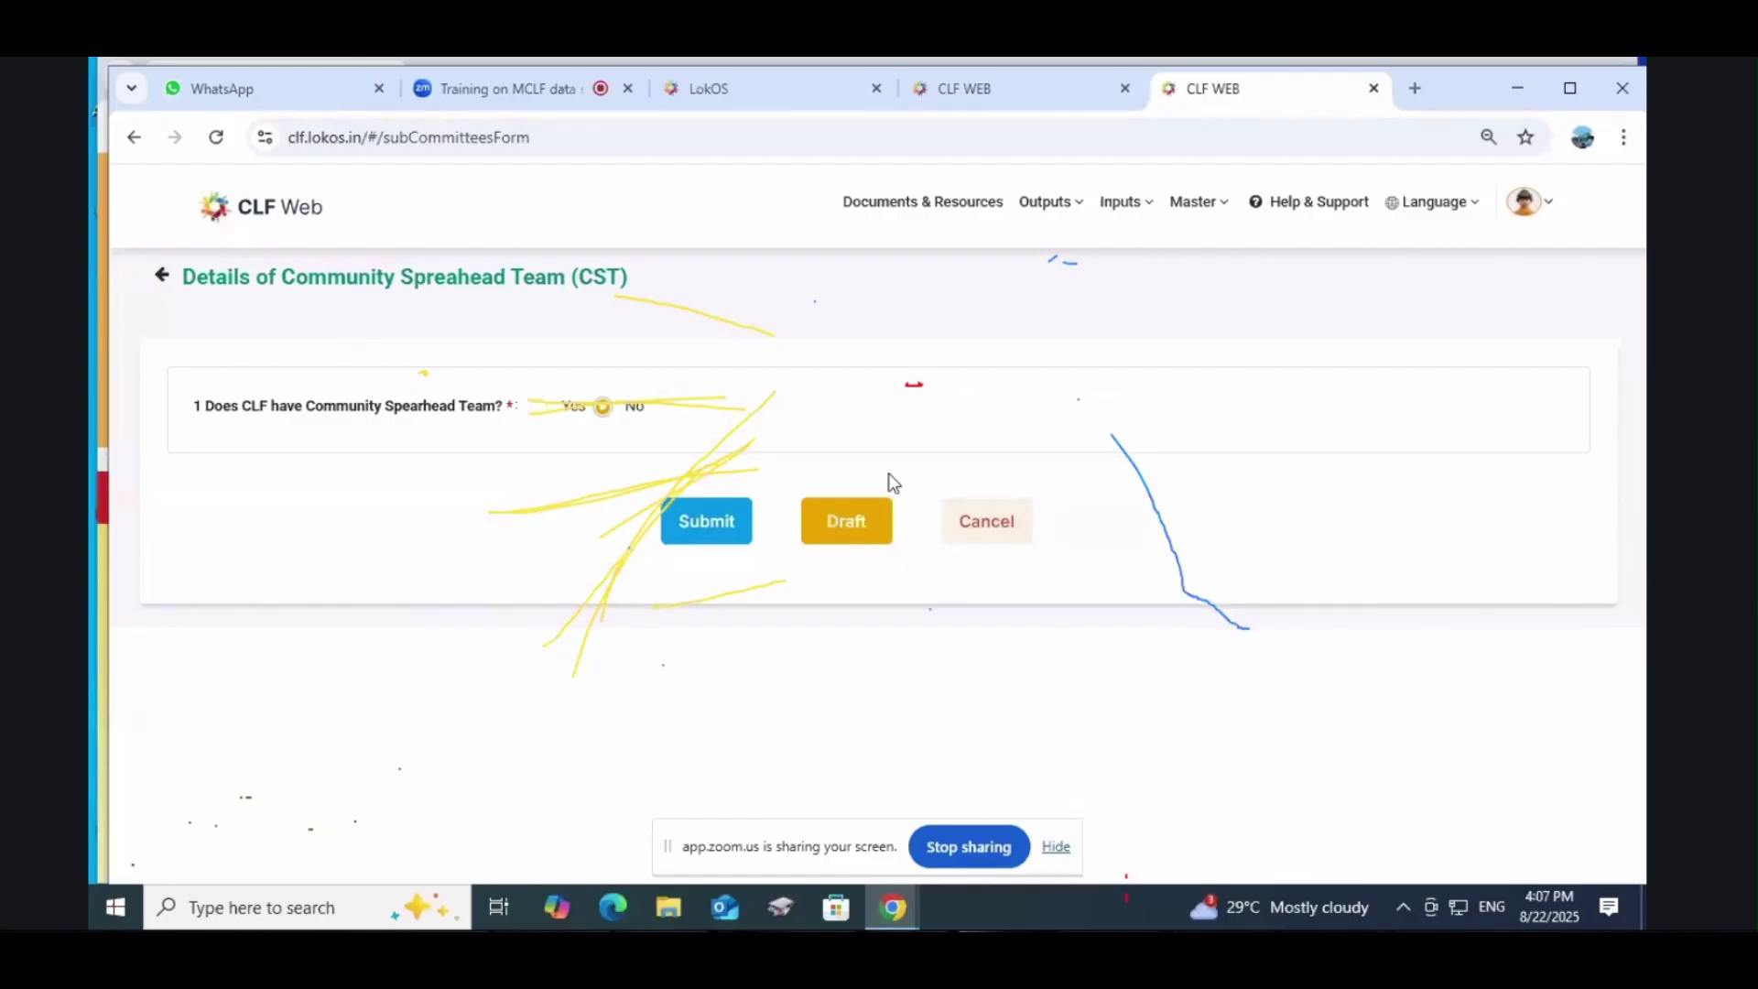
click(1120, 204)
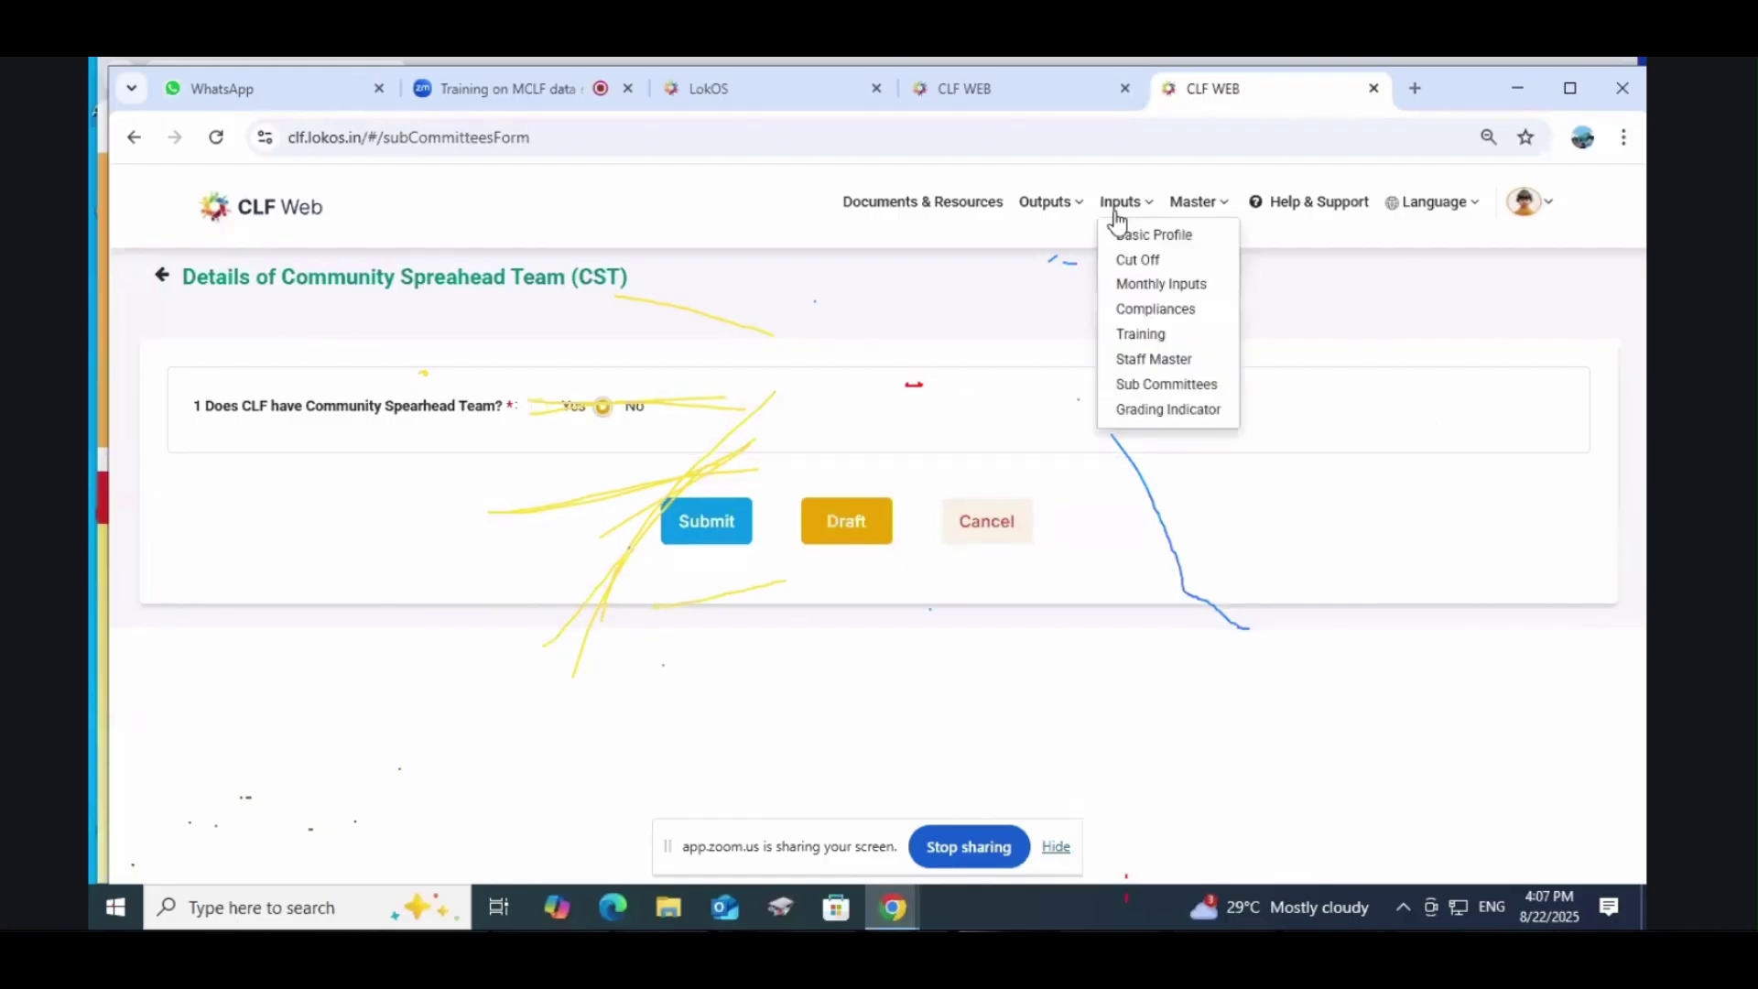
click(1146, 386)
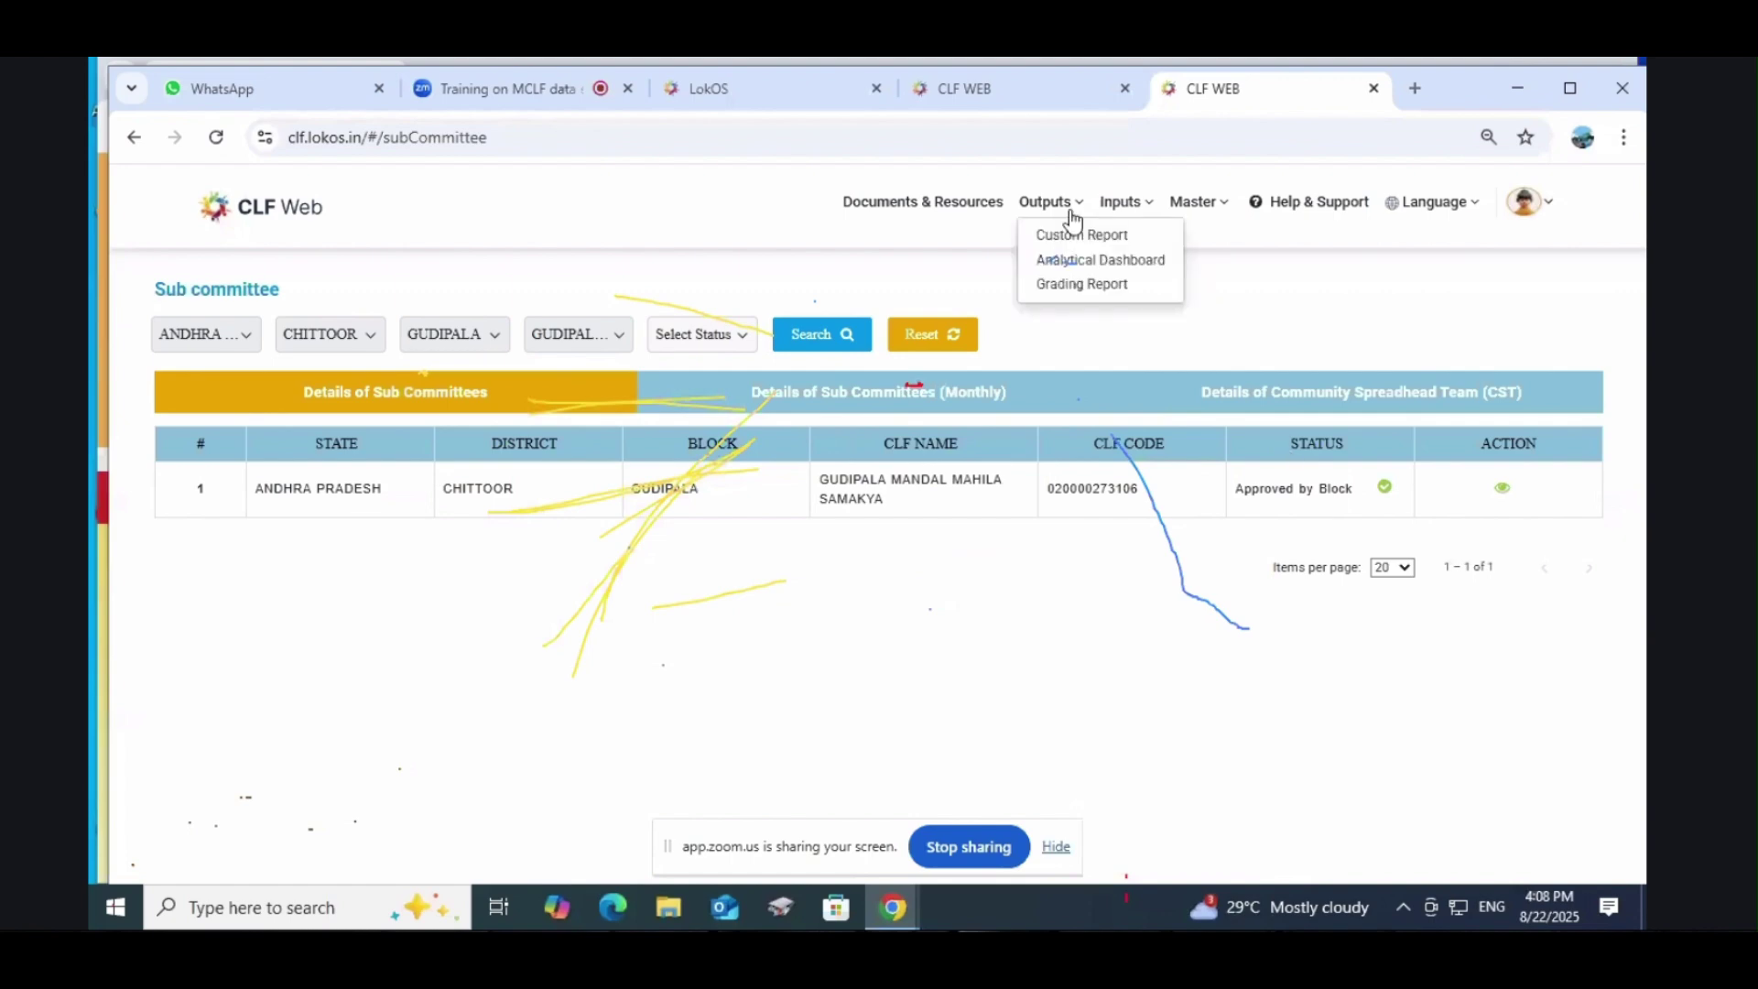
Step: Open the Grading Indicator form, showing no records for Gudipala, 2025-2026 Q1
mouse_move(1097, 212)
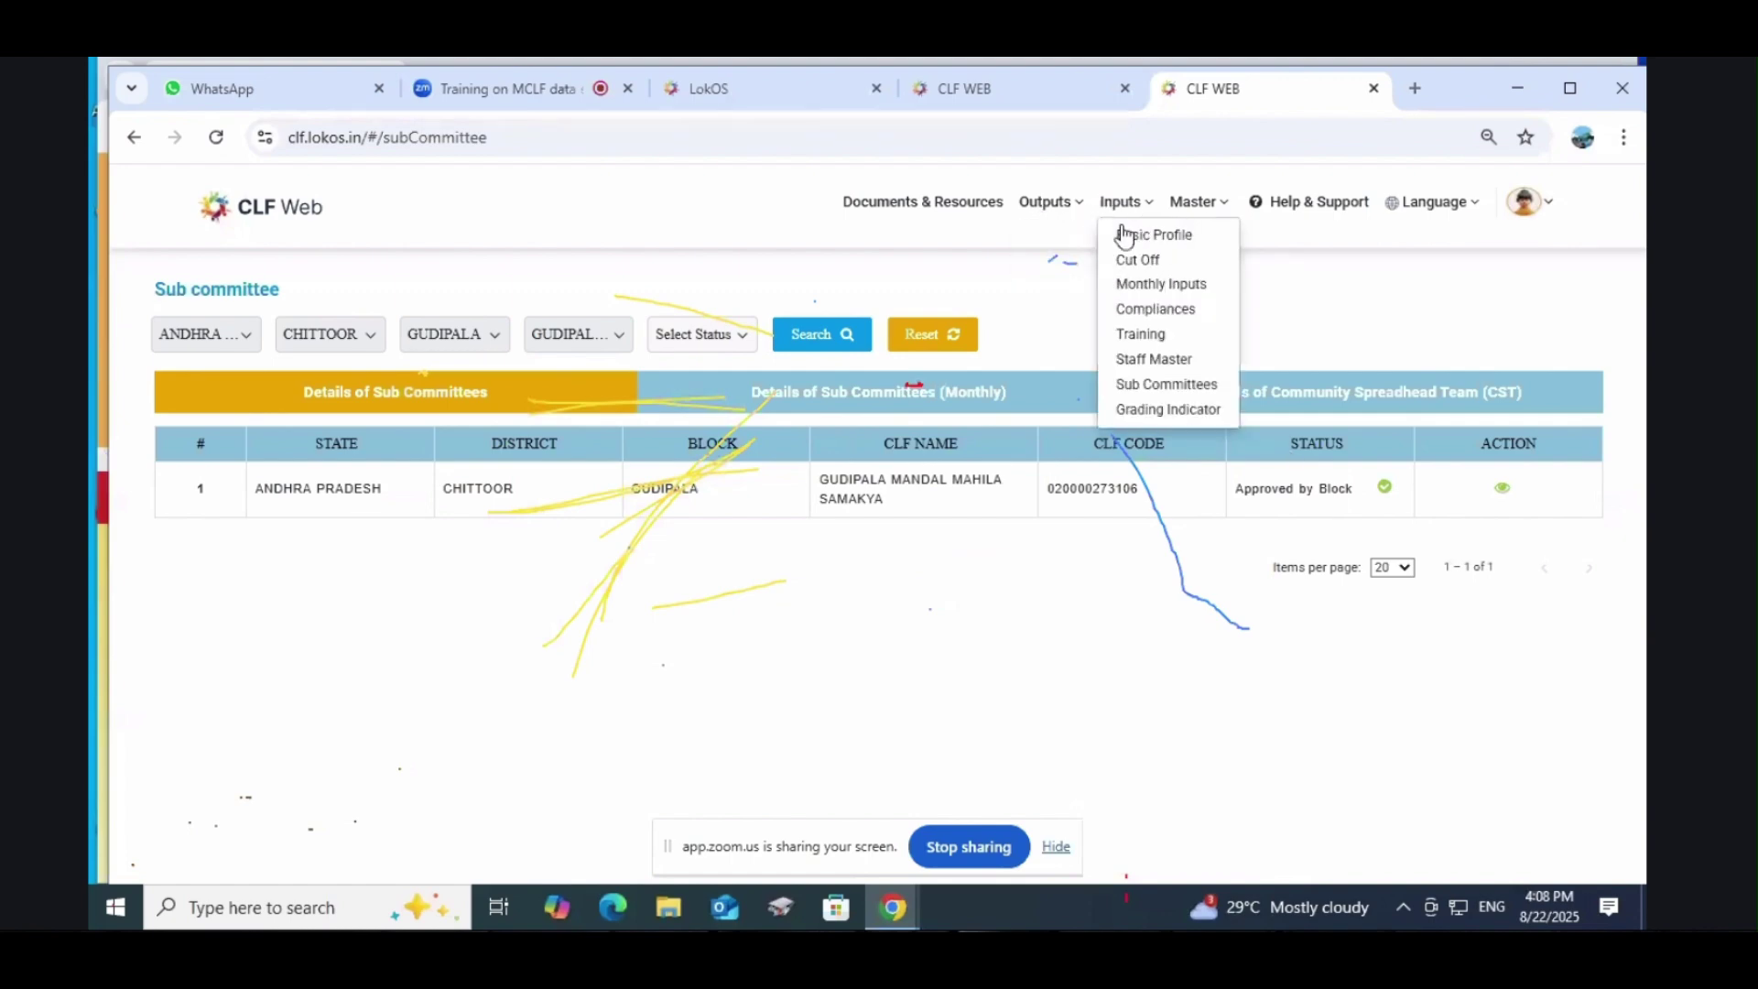
click(1149, 408)
scroll(1158, 457, down, 2)
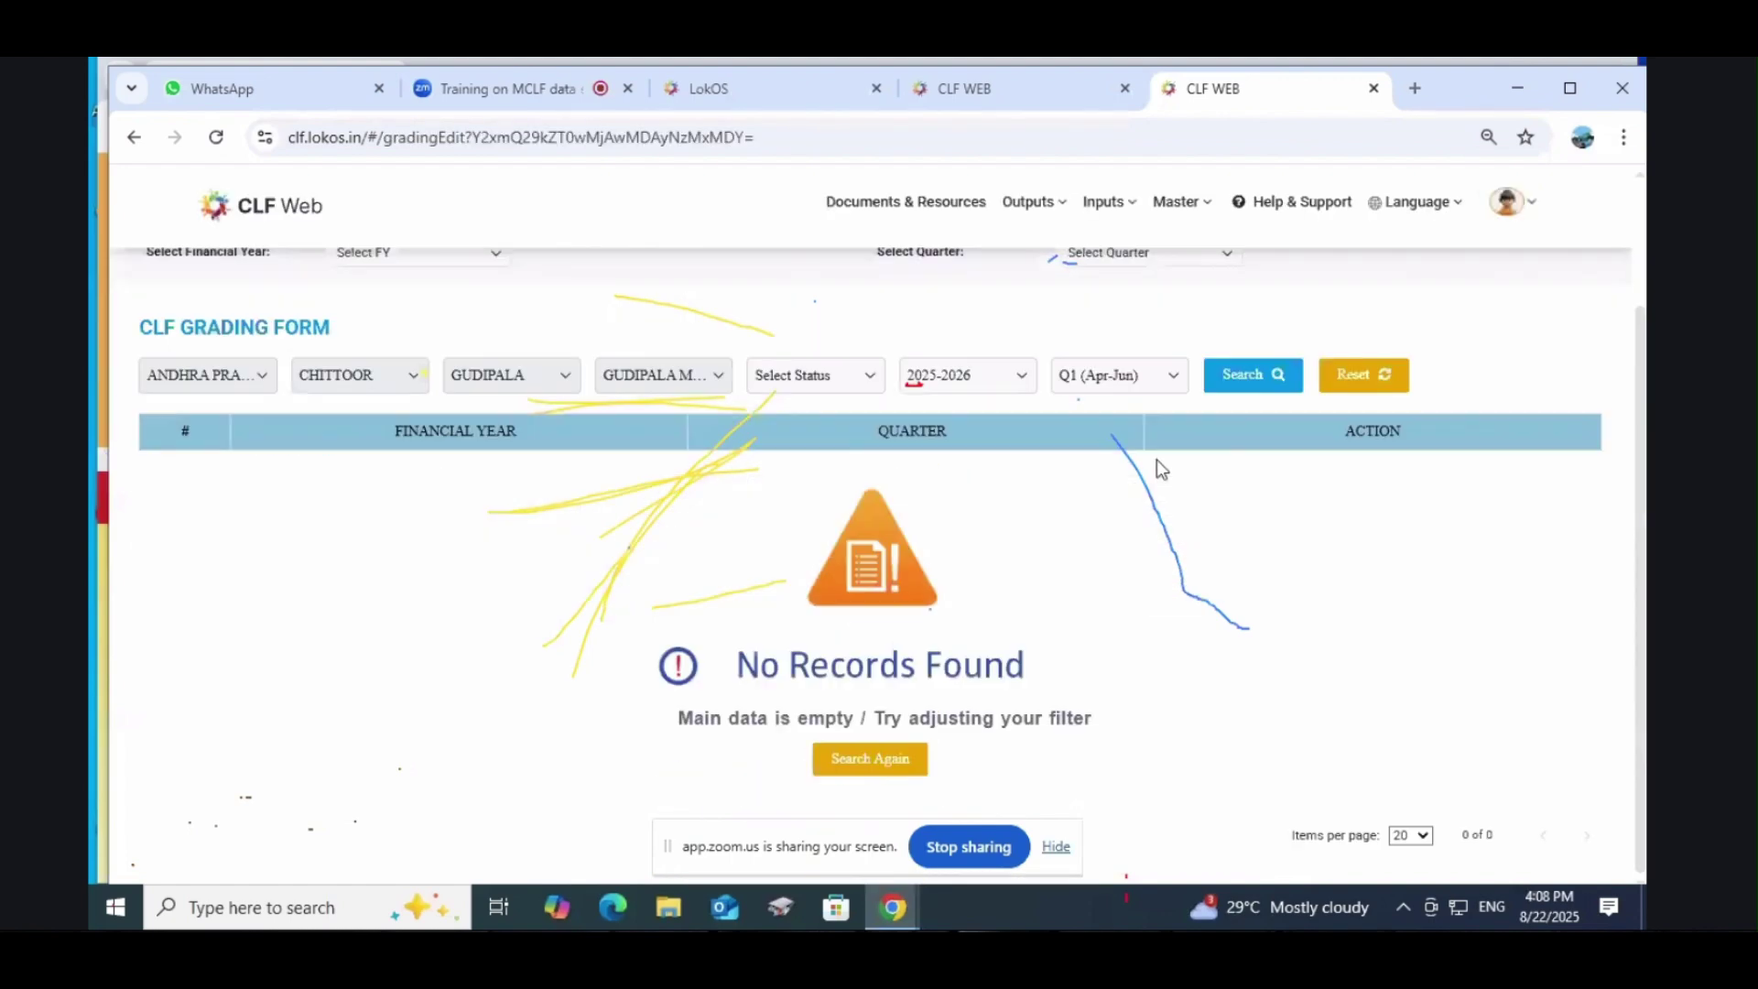
scroll(1332, 467, up, 1)
scroll(1332, 467, up, 1)
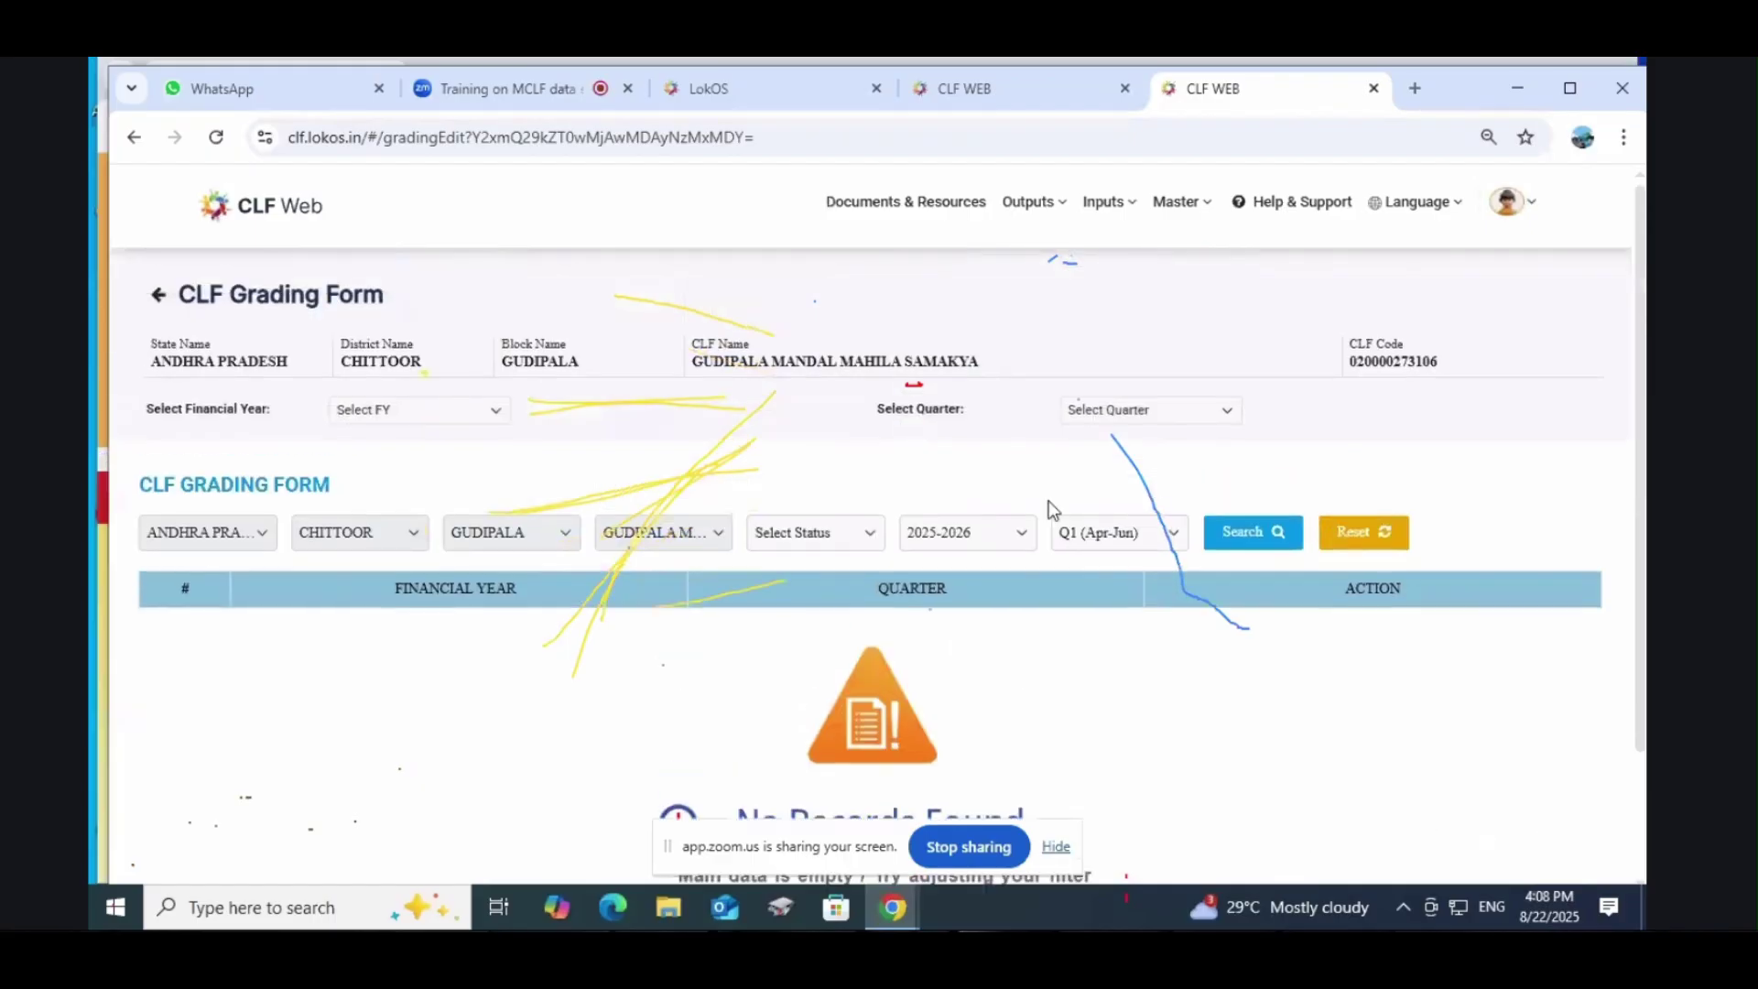
scroll(1269, 533, down, 2)
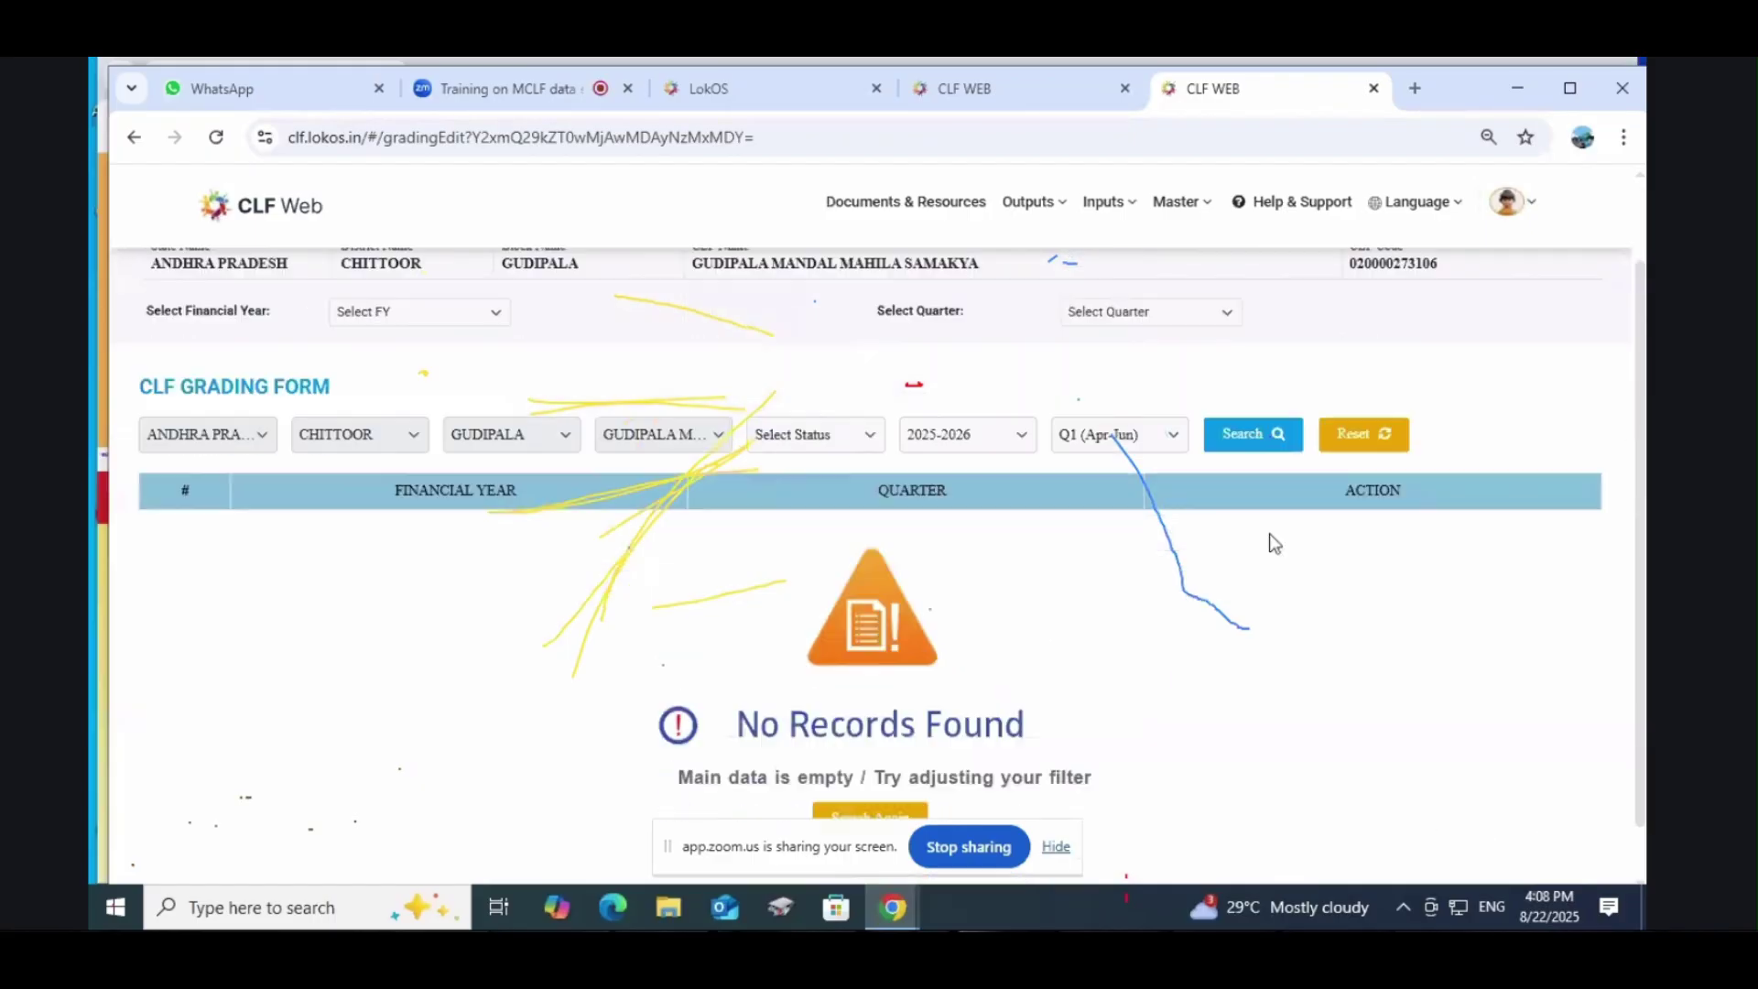
scroll(1191, 531, up, 2)
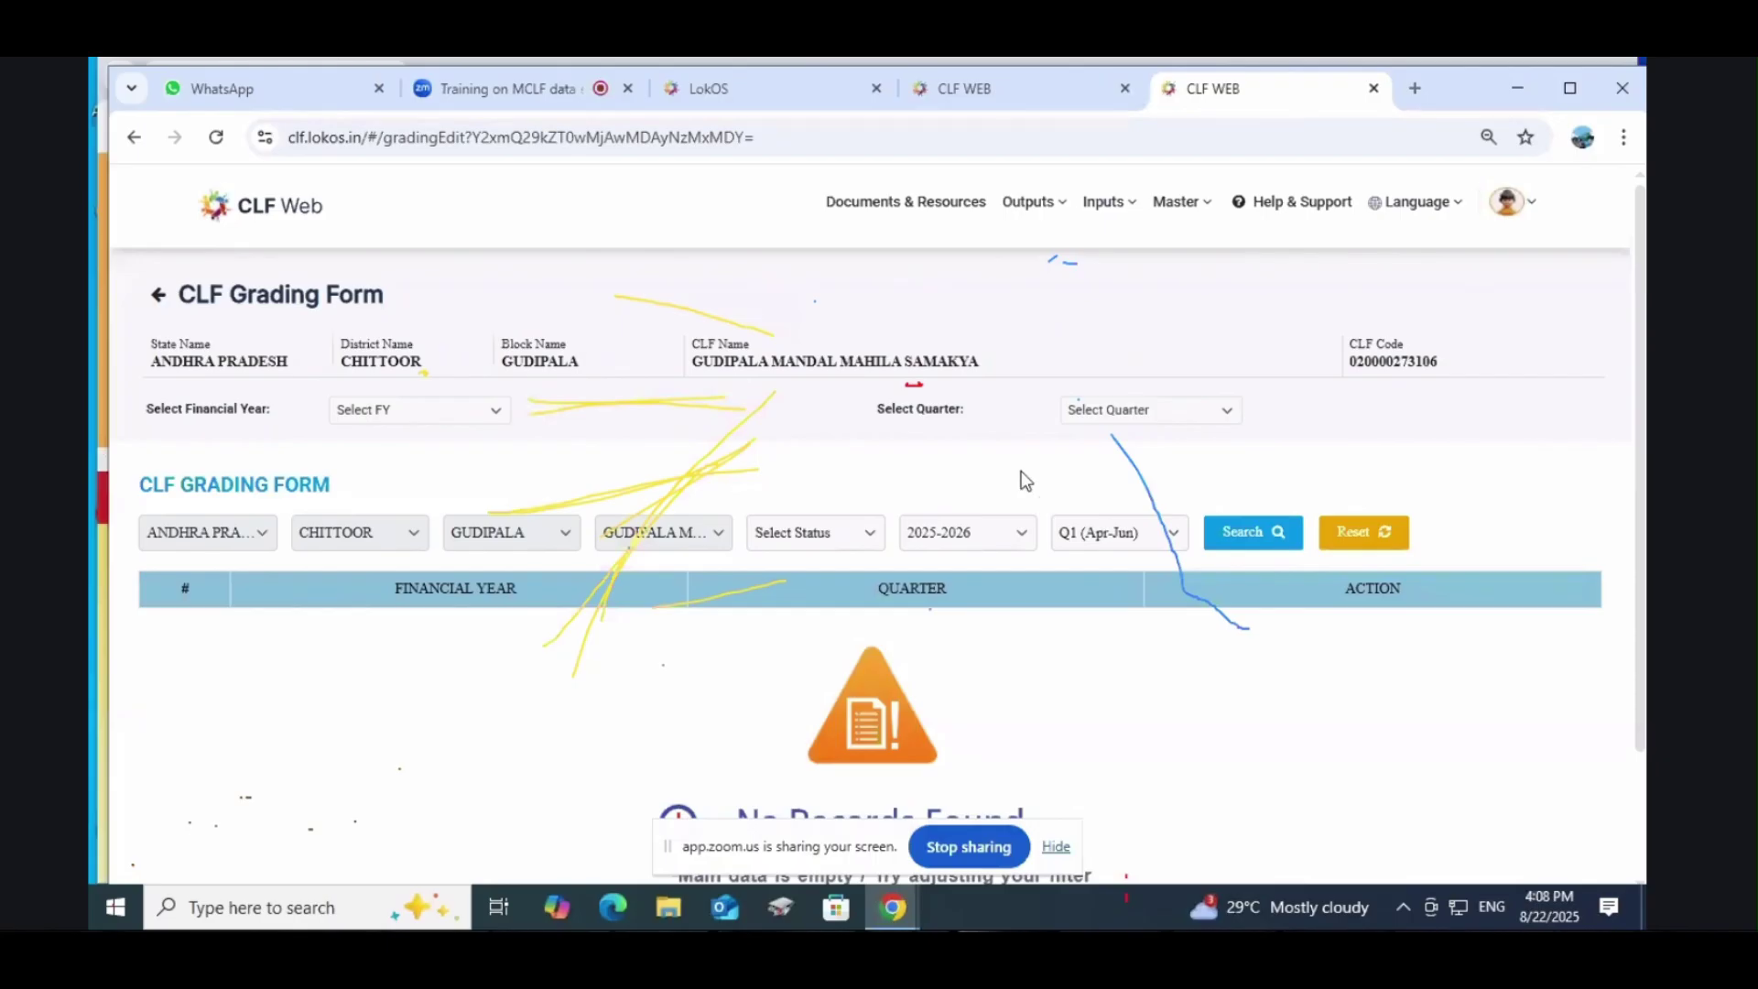
click(1104, 202)
mouse_move(1060, 220)
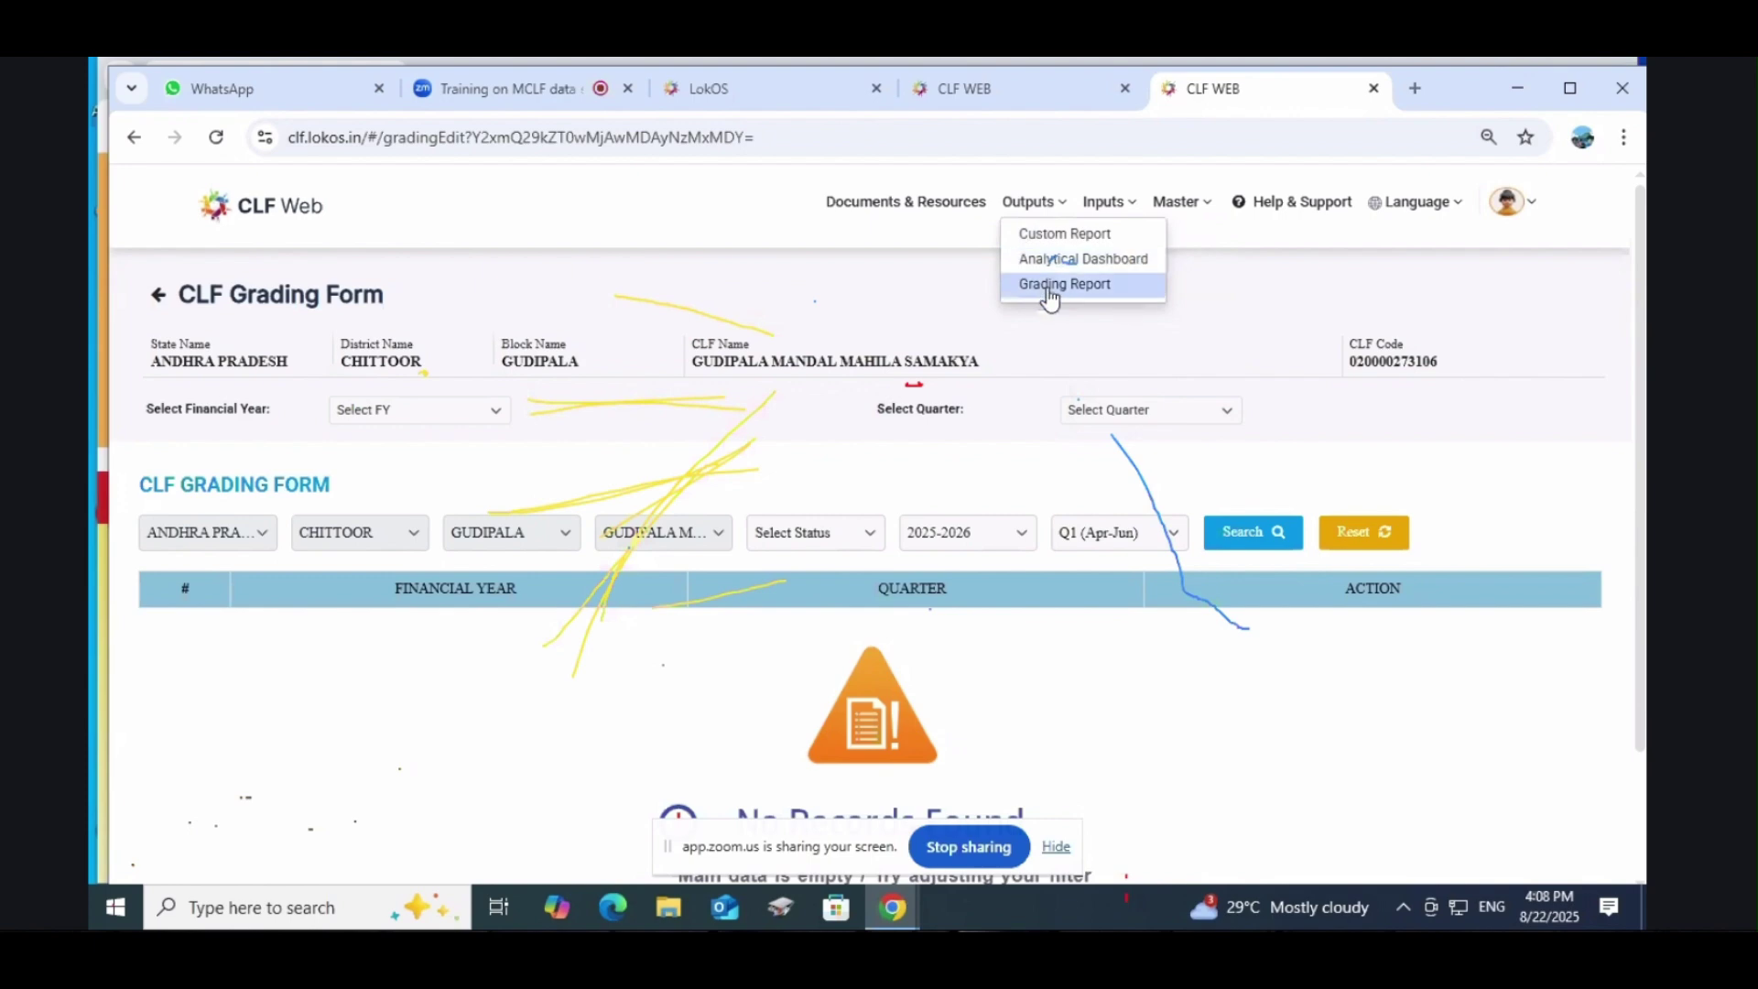
Step: Try the FNHW activity-based custom report, dismiss its server error, and return to Custom Reports
click(1058, 243)
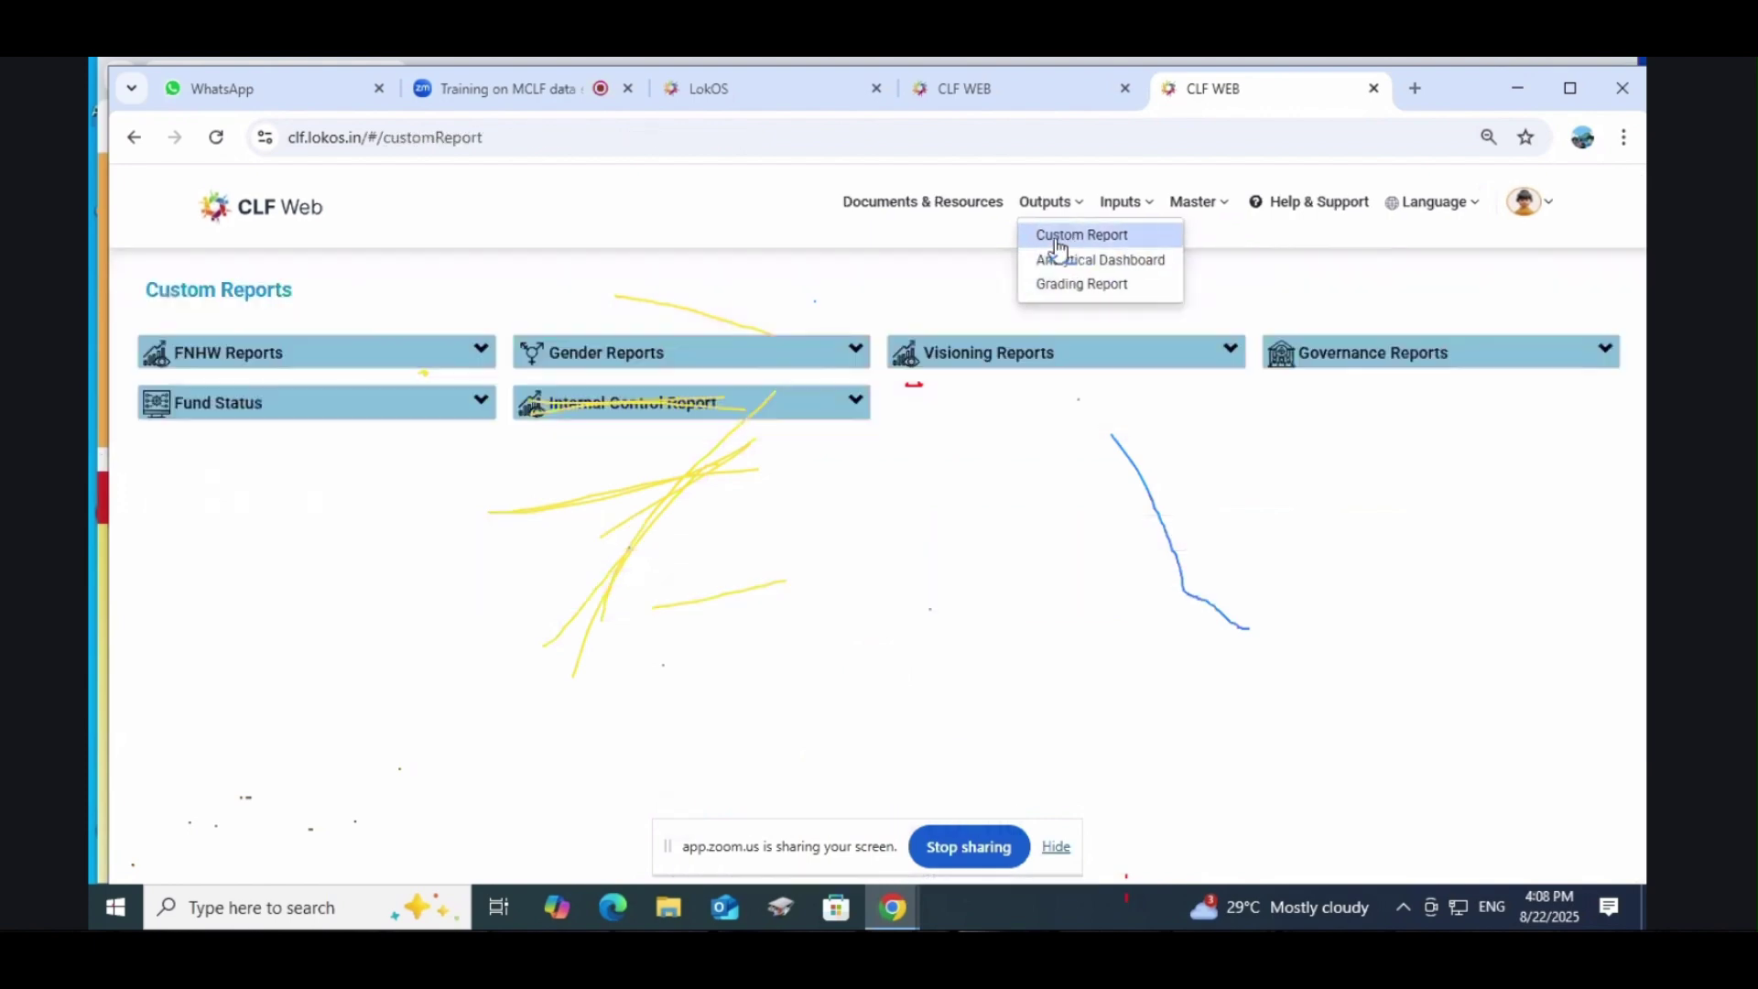
click(241, 363)
click(234, 386)
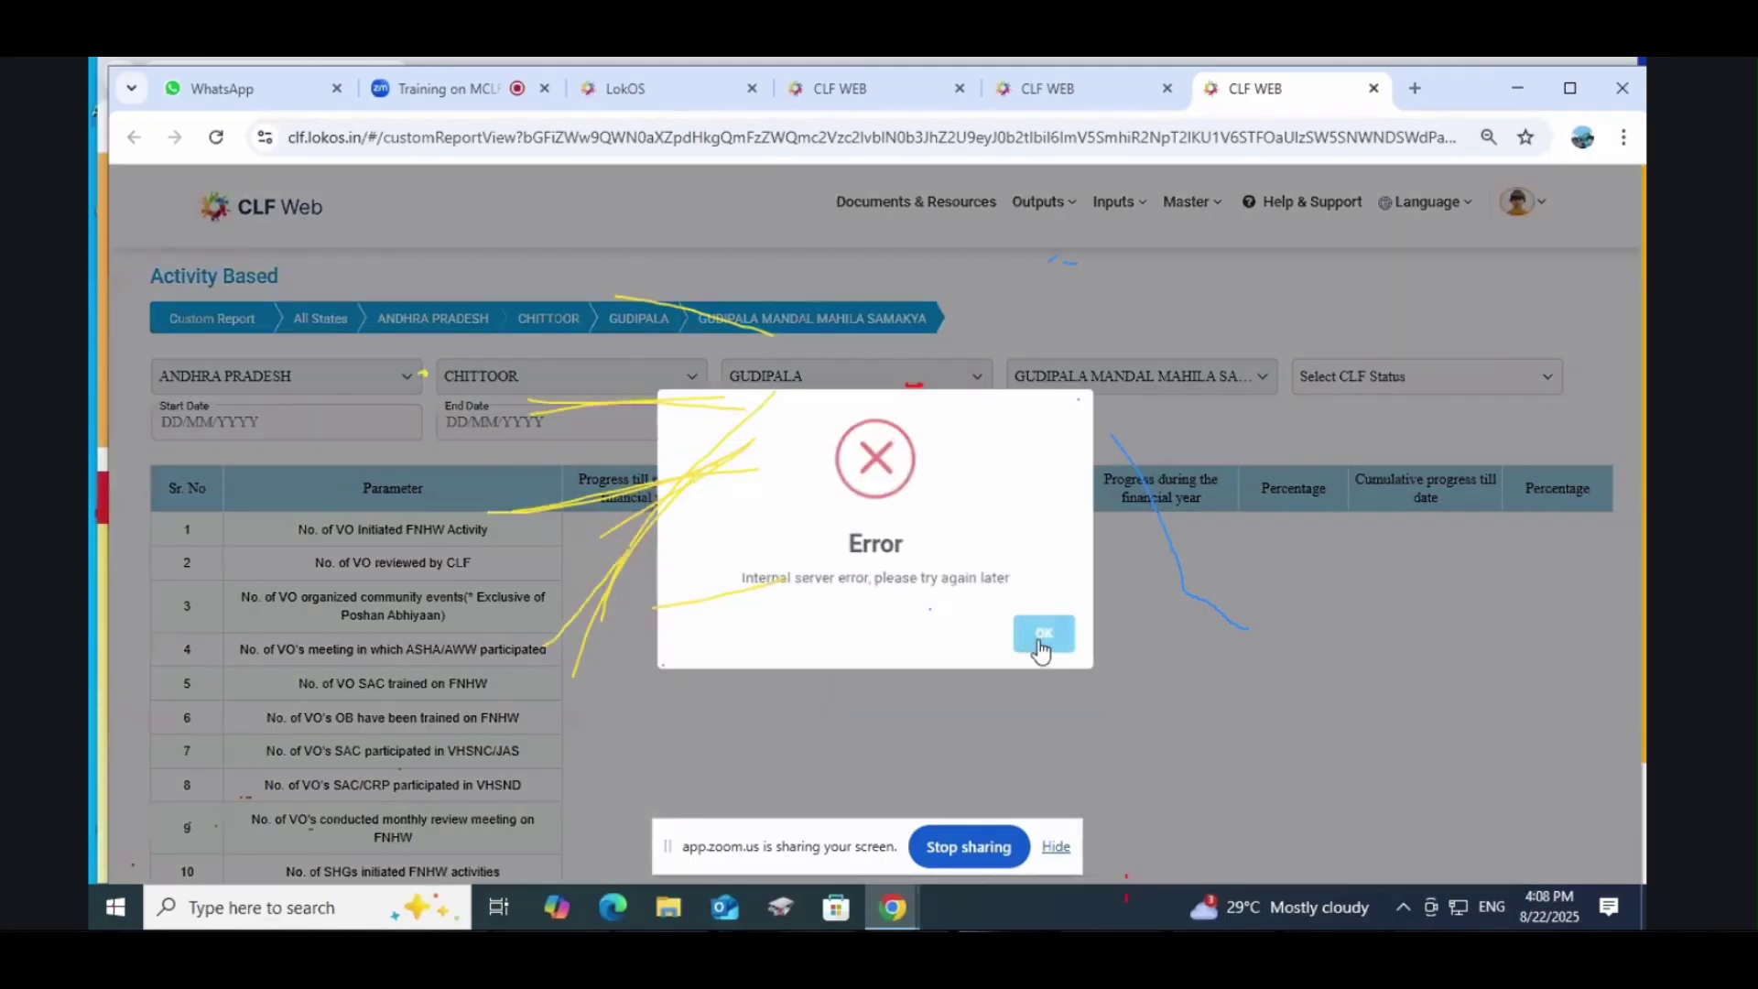
click(1044, 640)
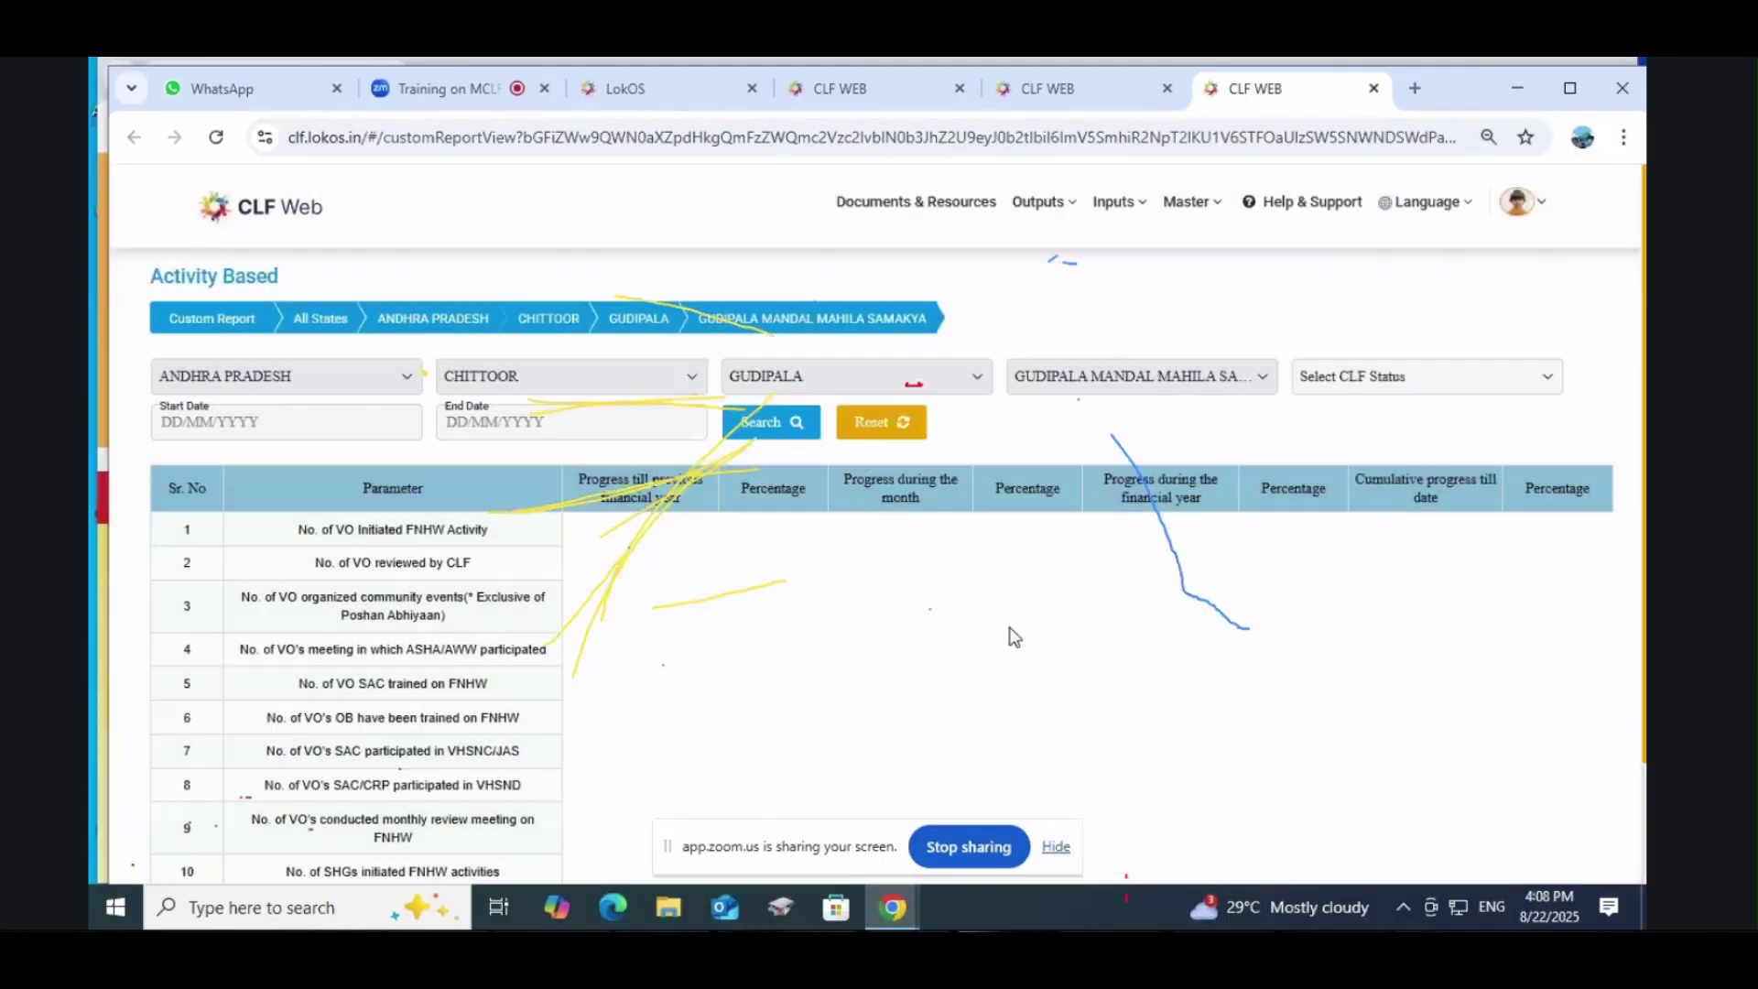
scroll(480, 601, down, 2)
scroll(483, 601, up, 2)
mouse_move(1044, 203)
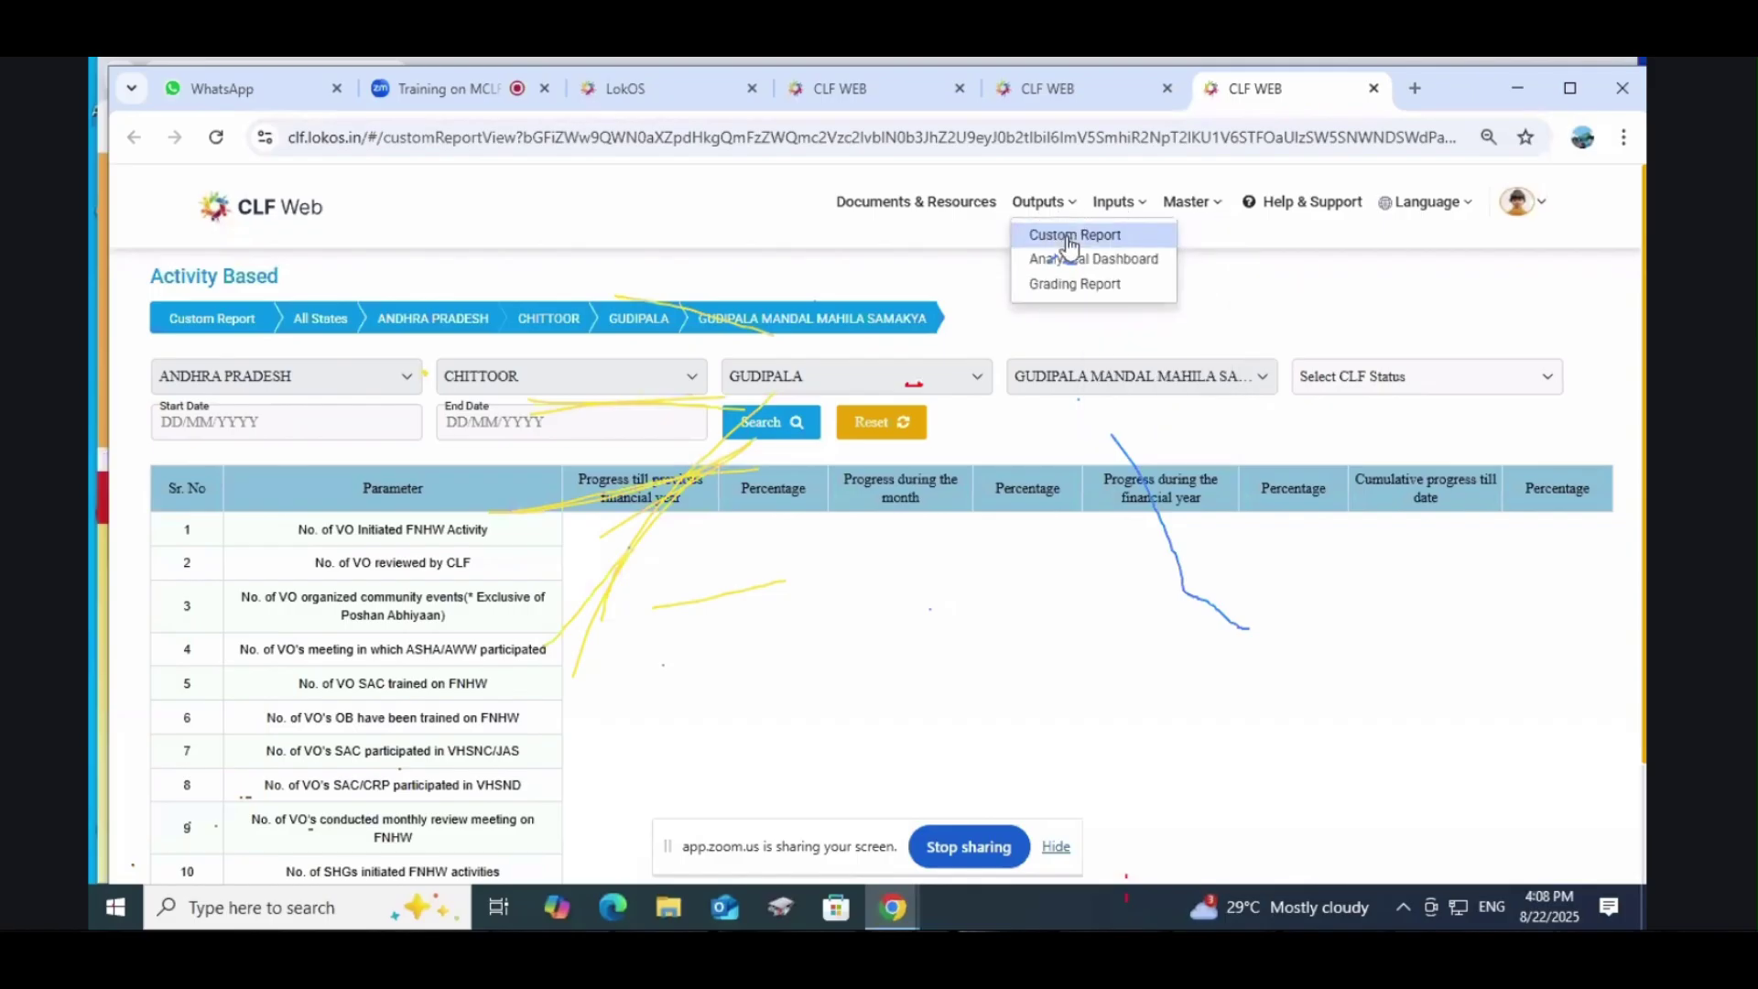
click(1070, 237)
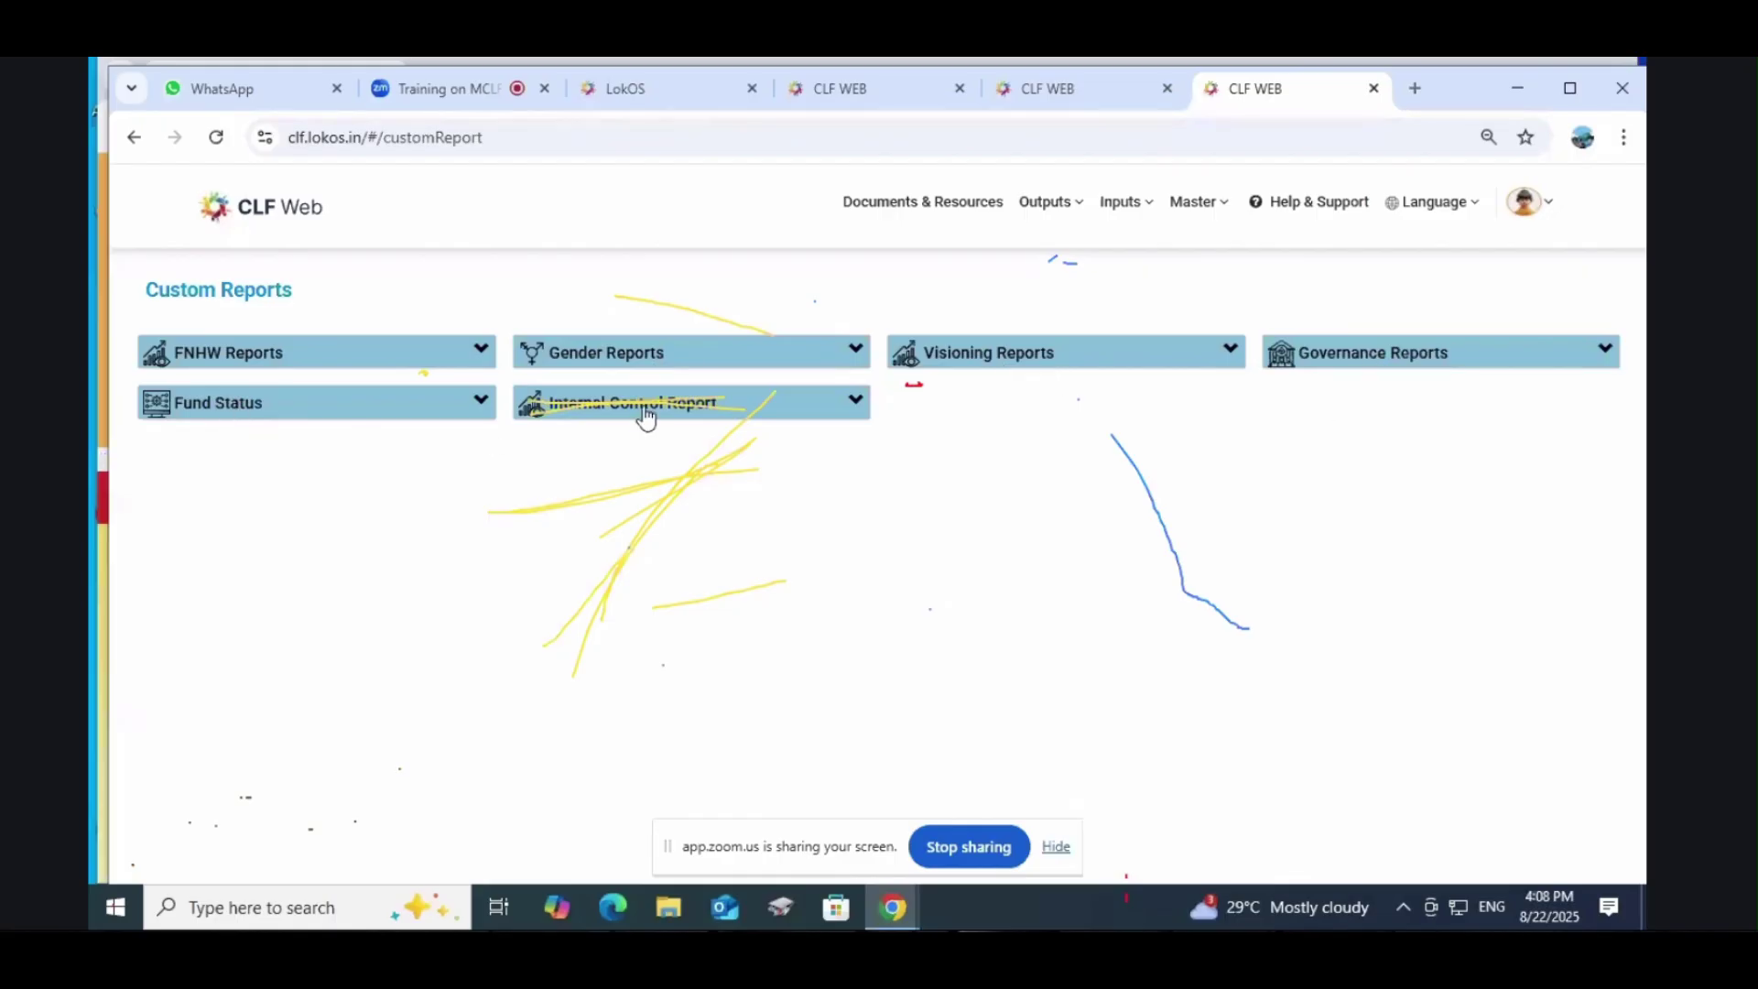
Step: Expand the FNHW, Gender, Visioning, Governance, Fund Status and Internal Control report categories
click(245, 371)
click(608, 362)
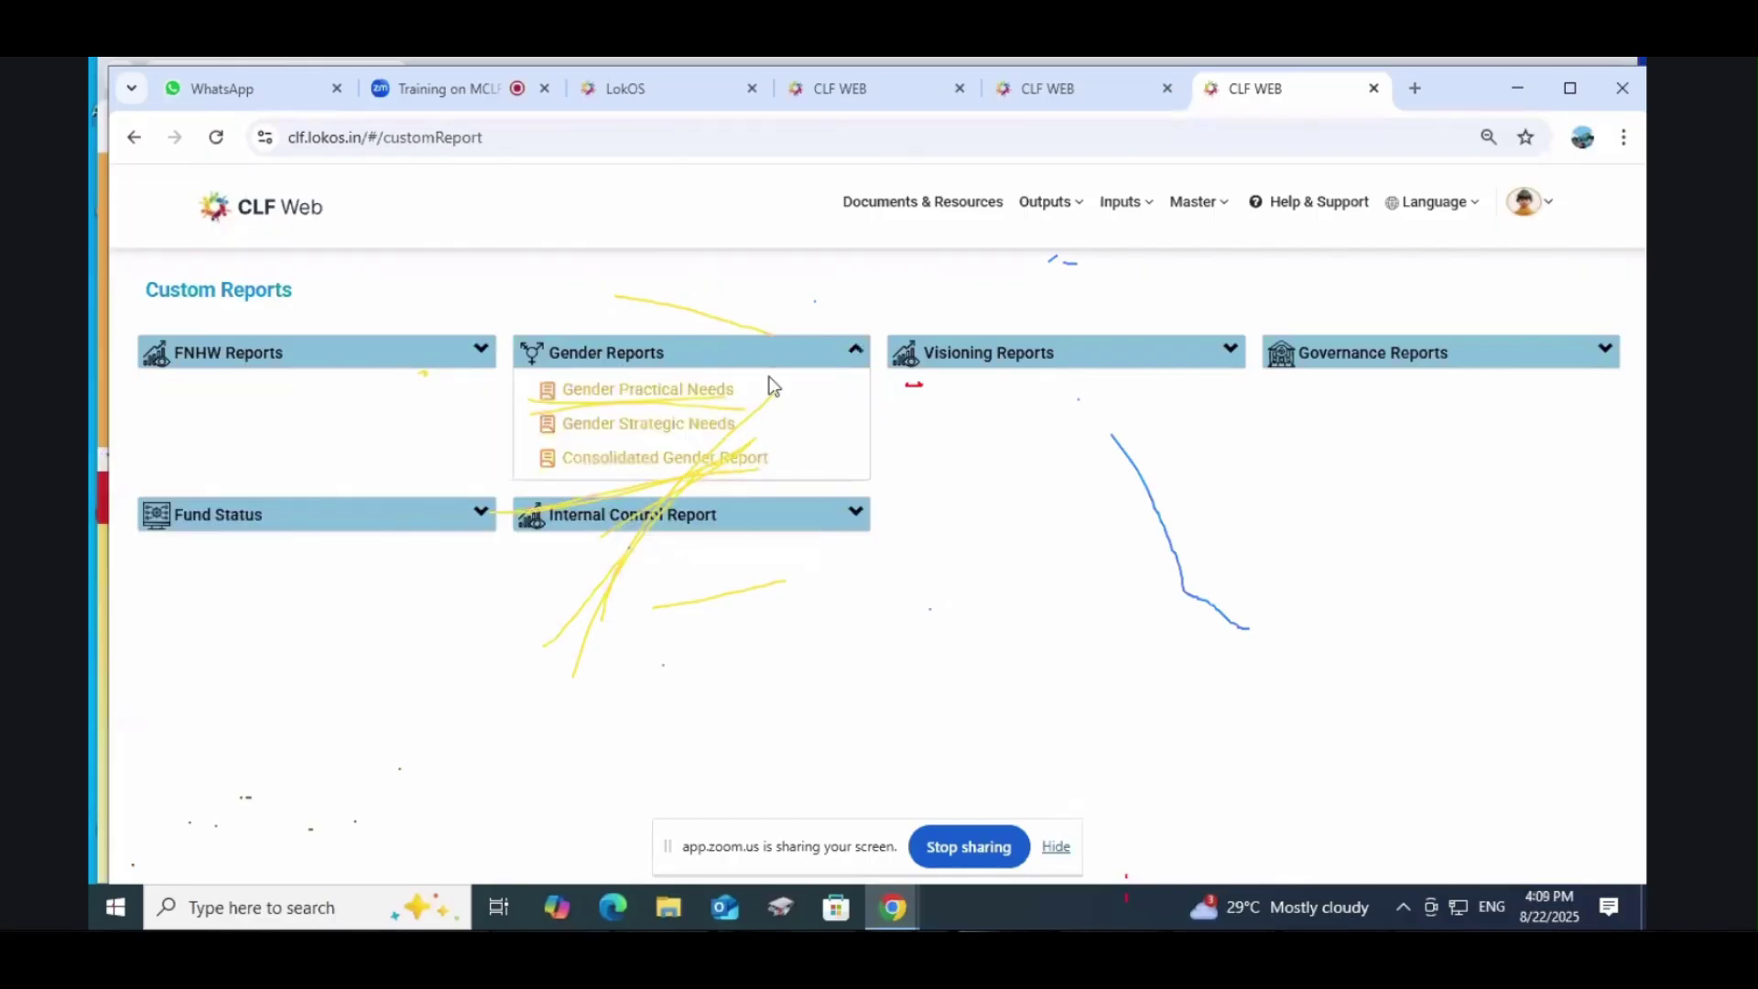
click(1000, 365)
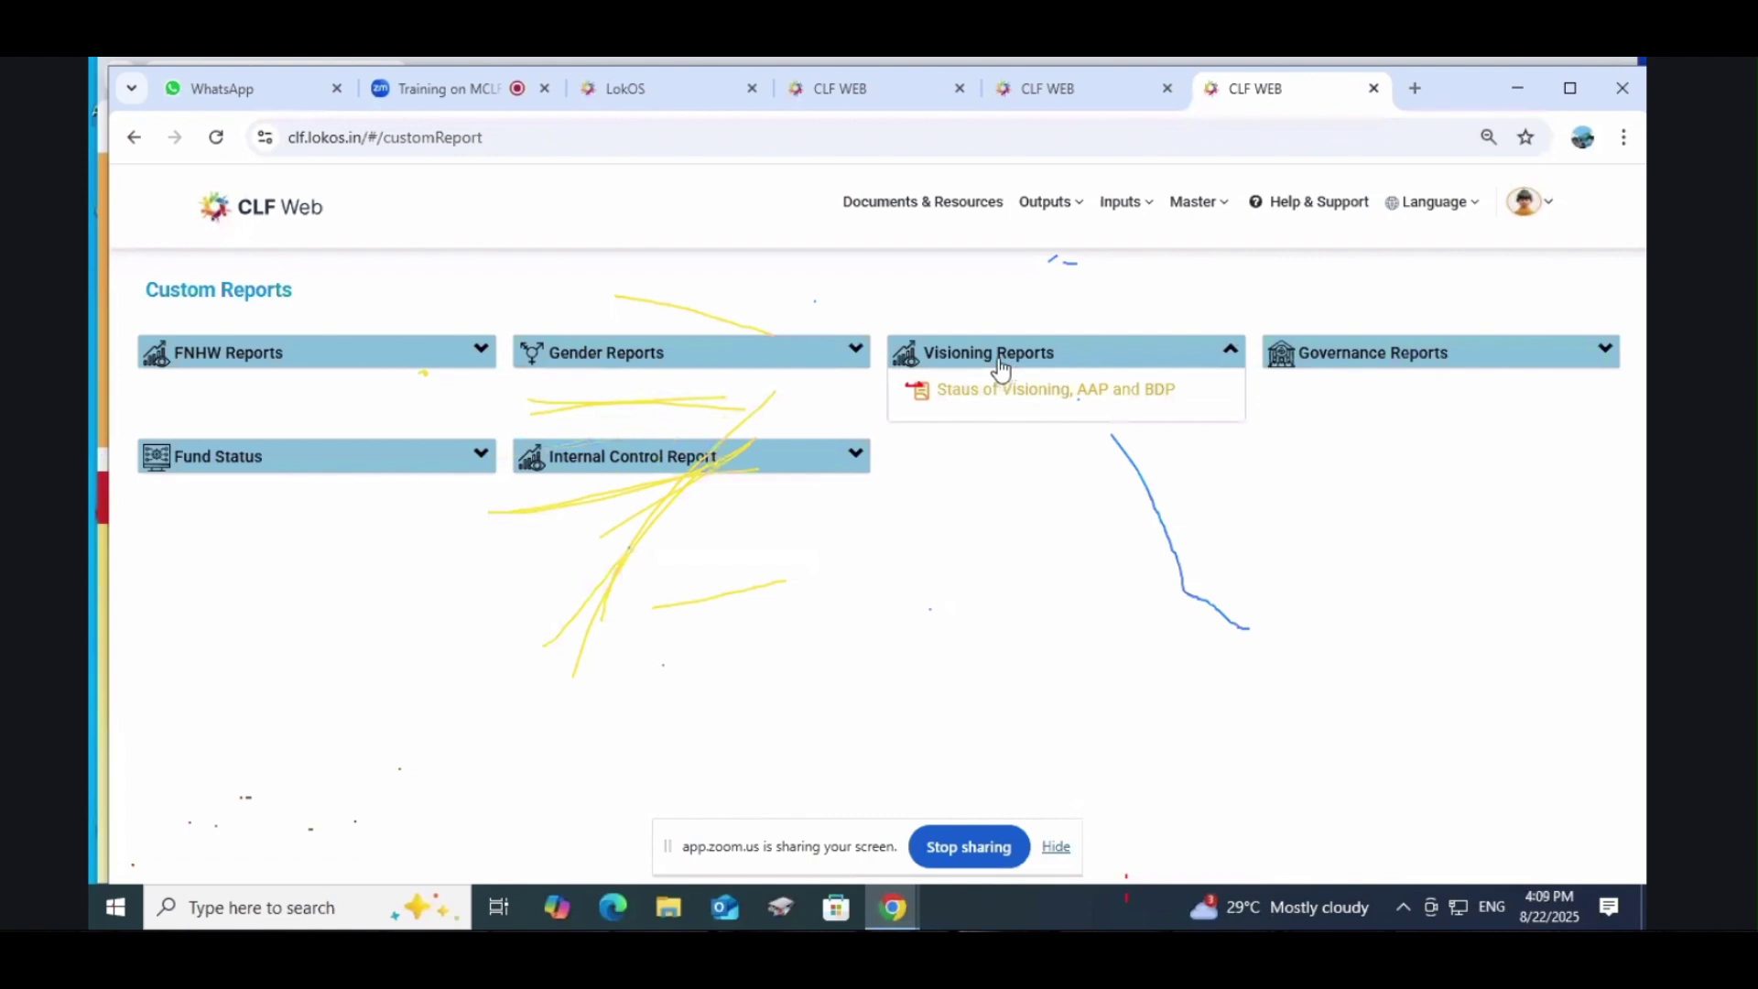
click(1392, 366)
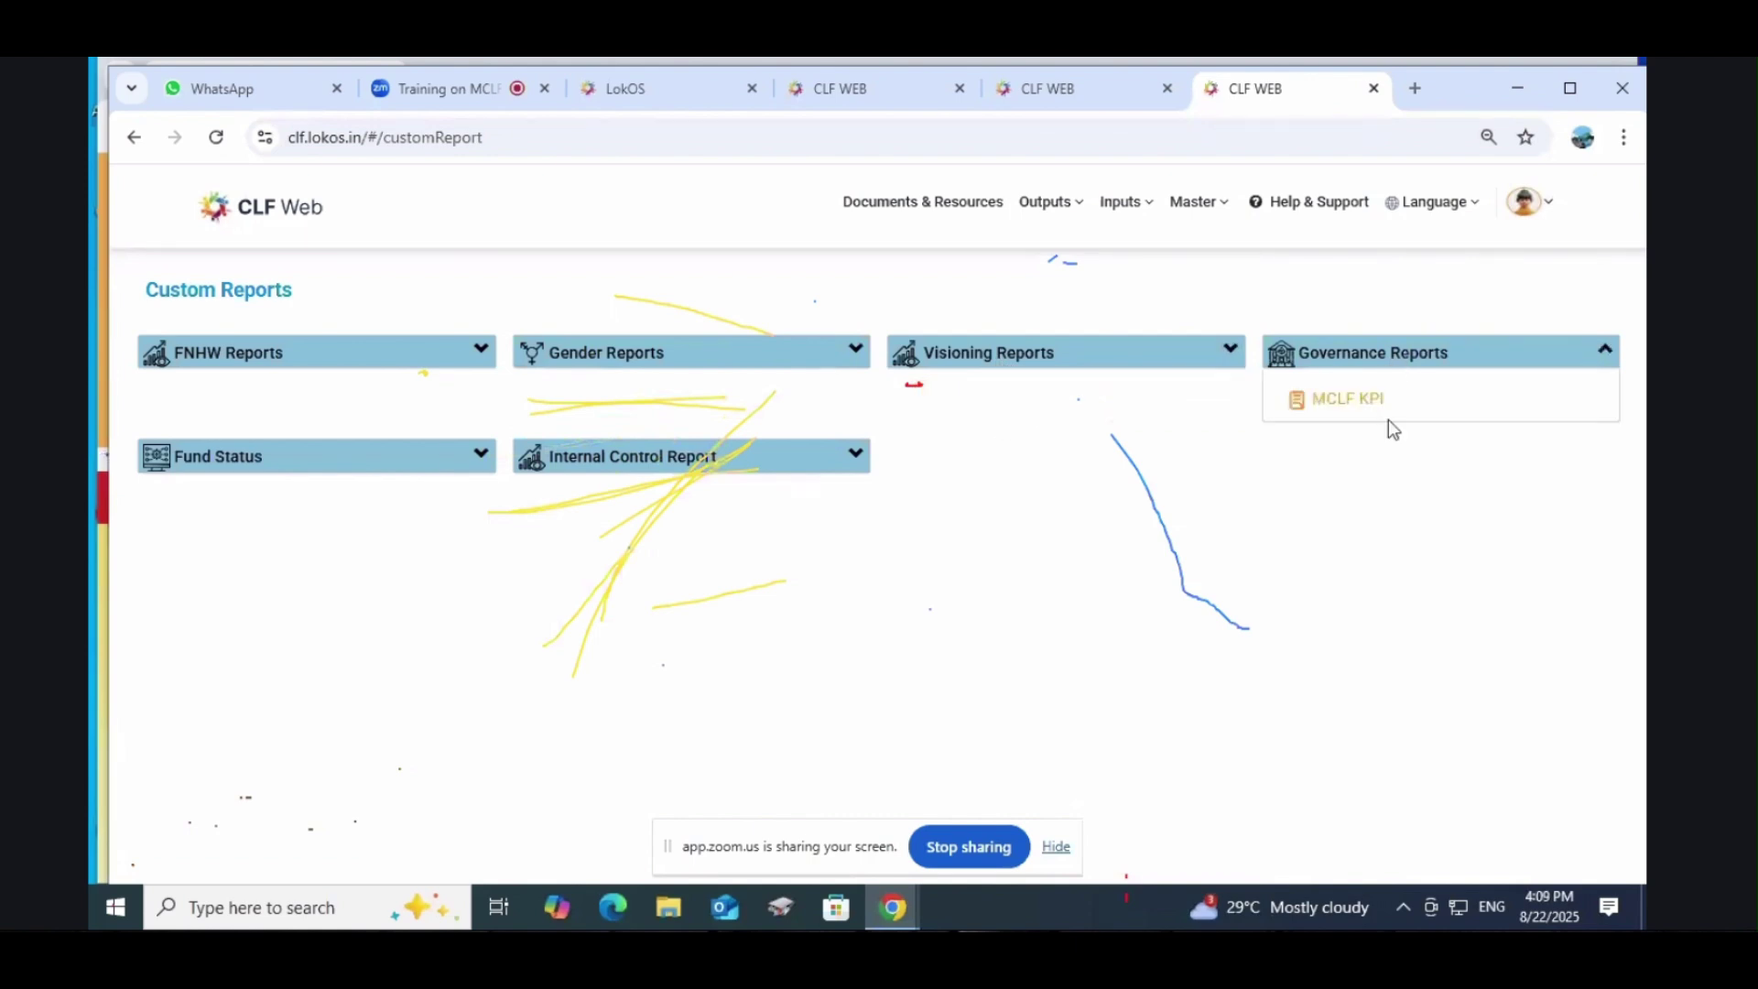
click(313, 458)
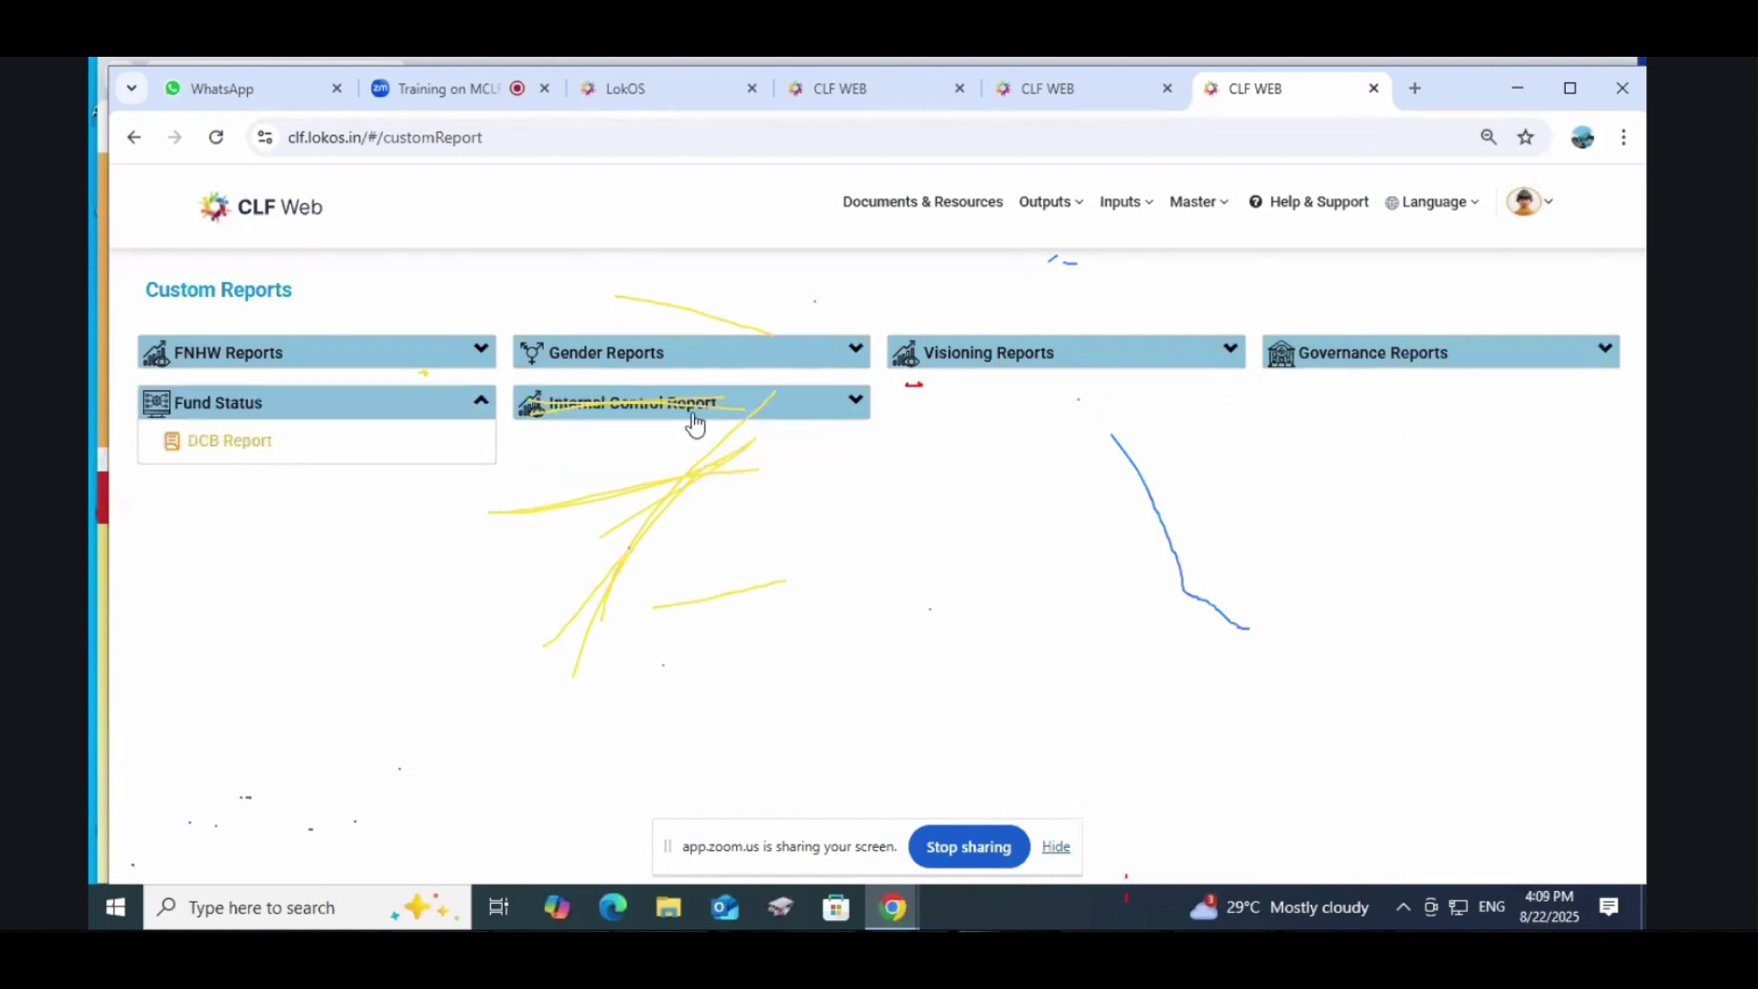
click(624, 417)
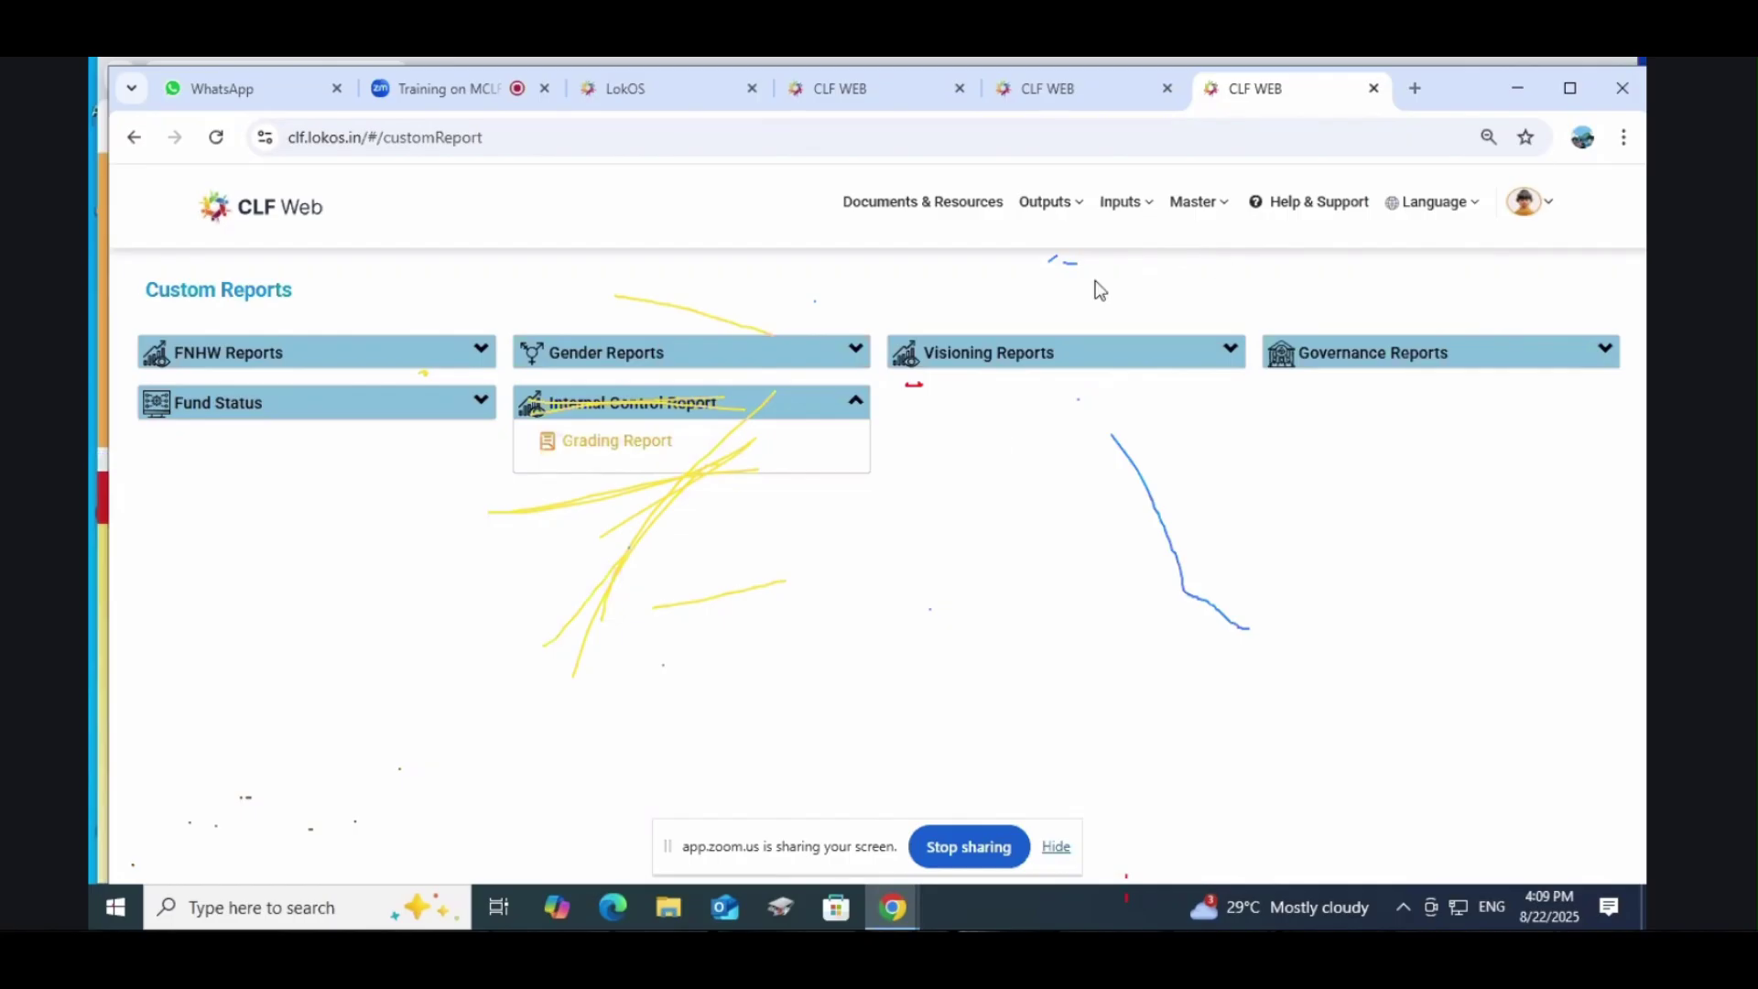
click(1121, 201)
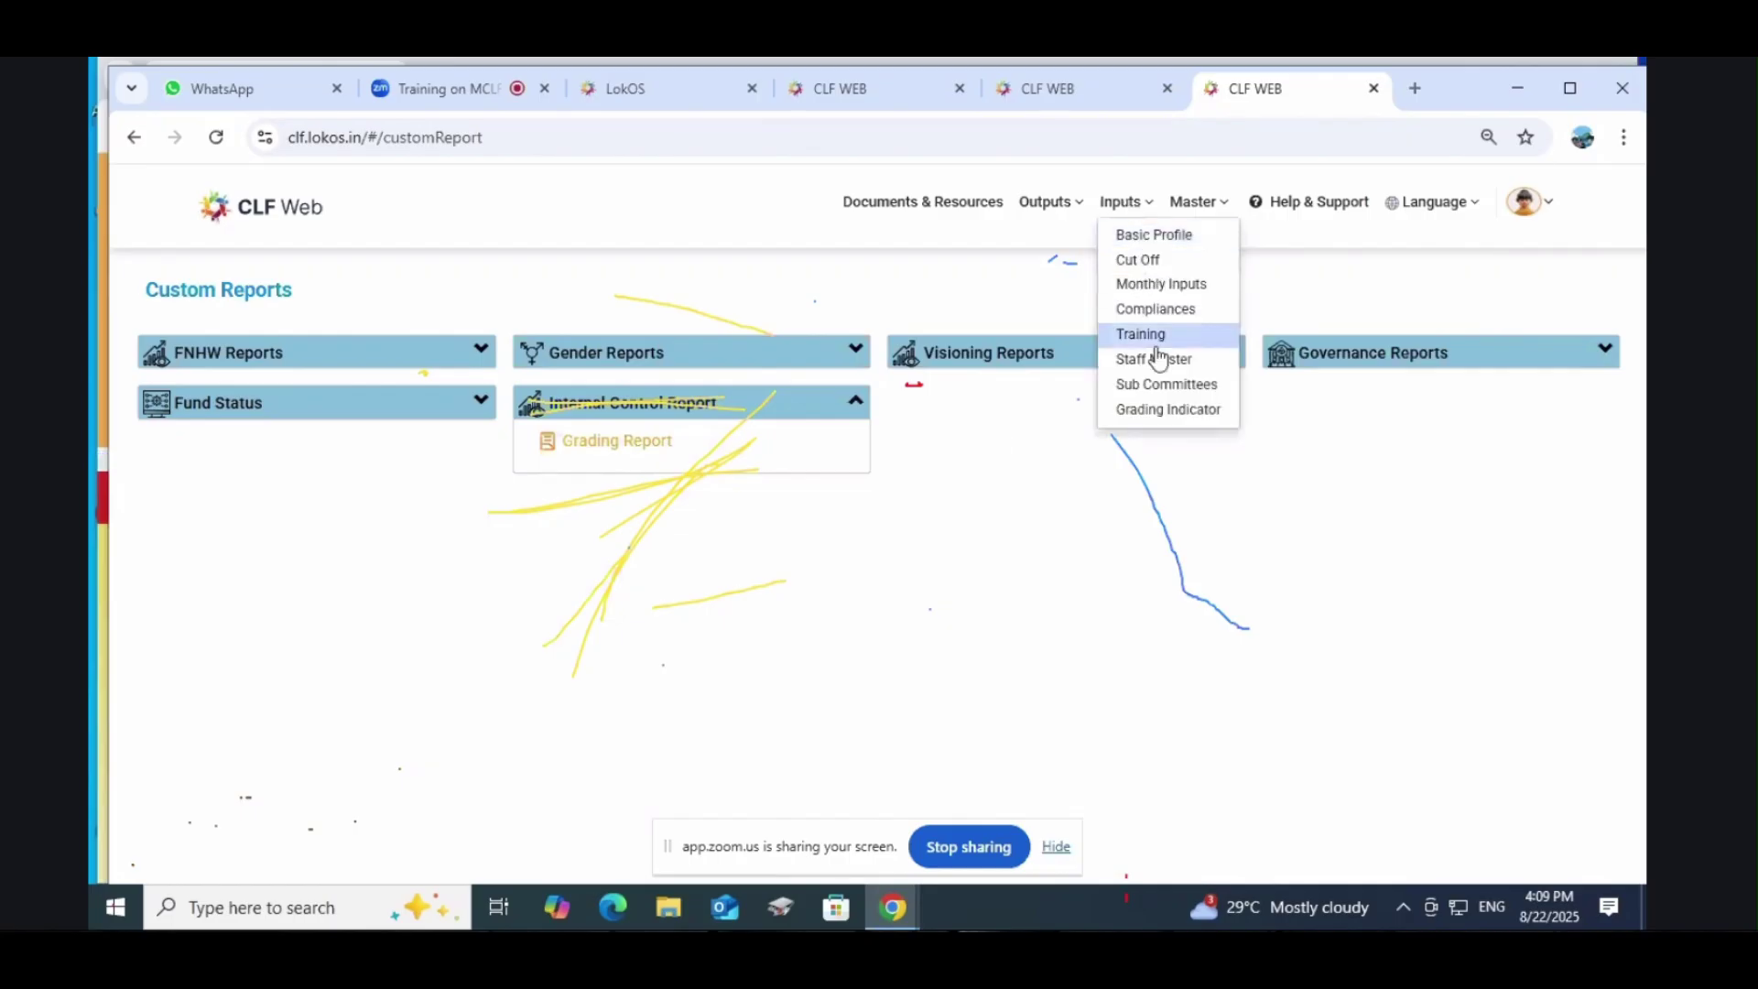
click(1545, 203)
click(1527, 340)
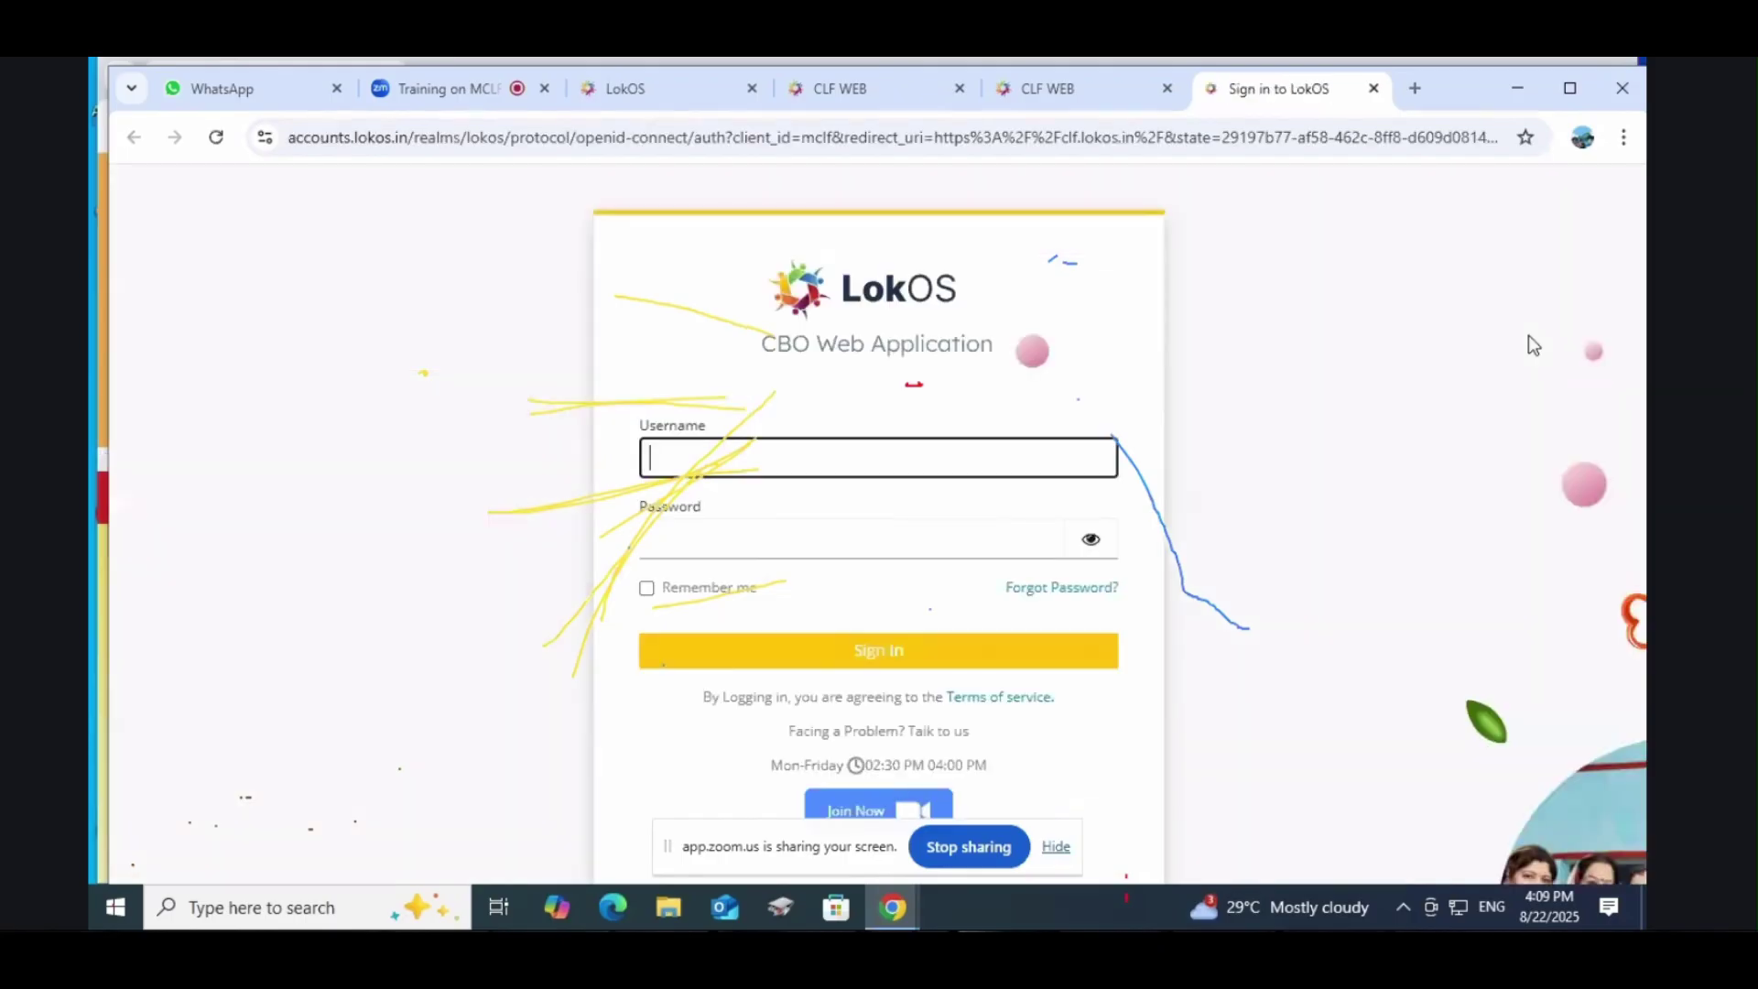
click(842, 469)
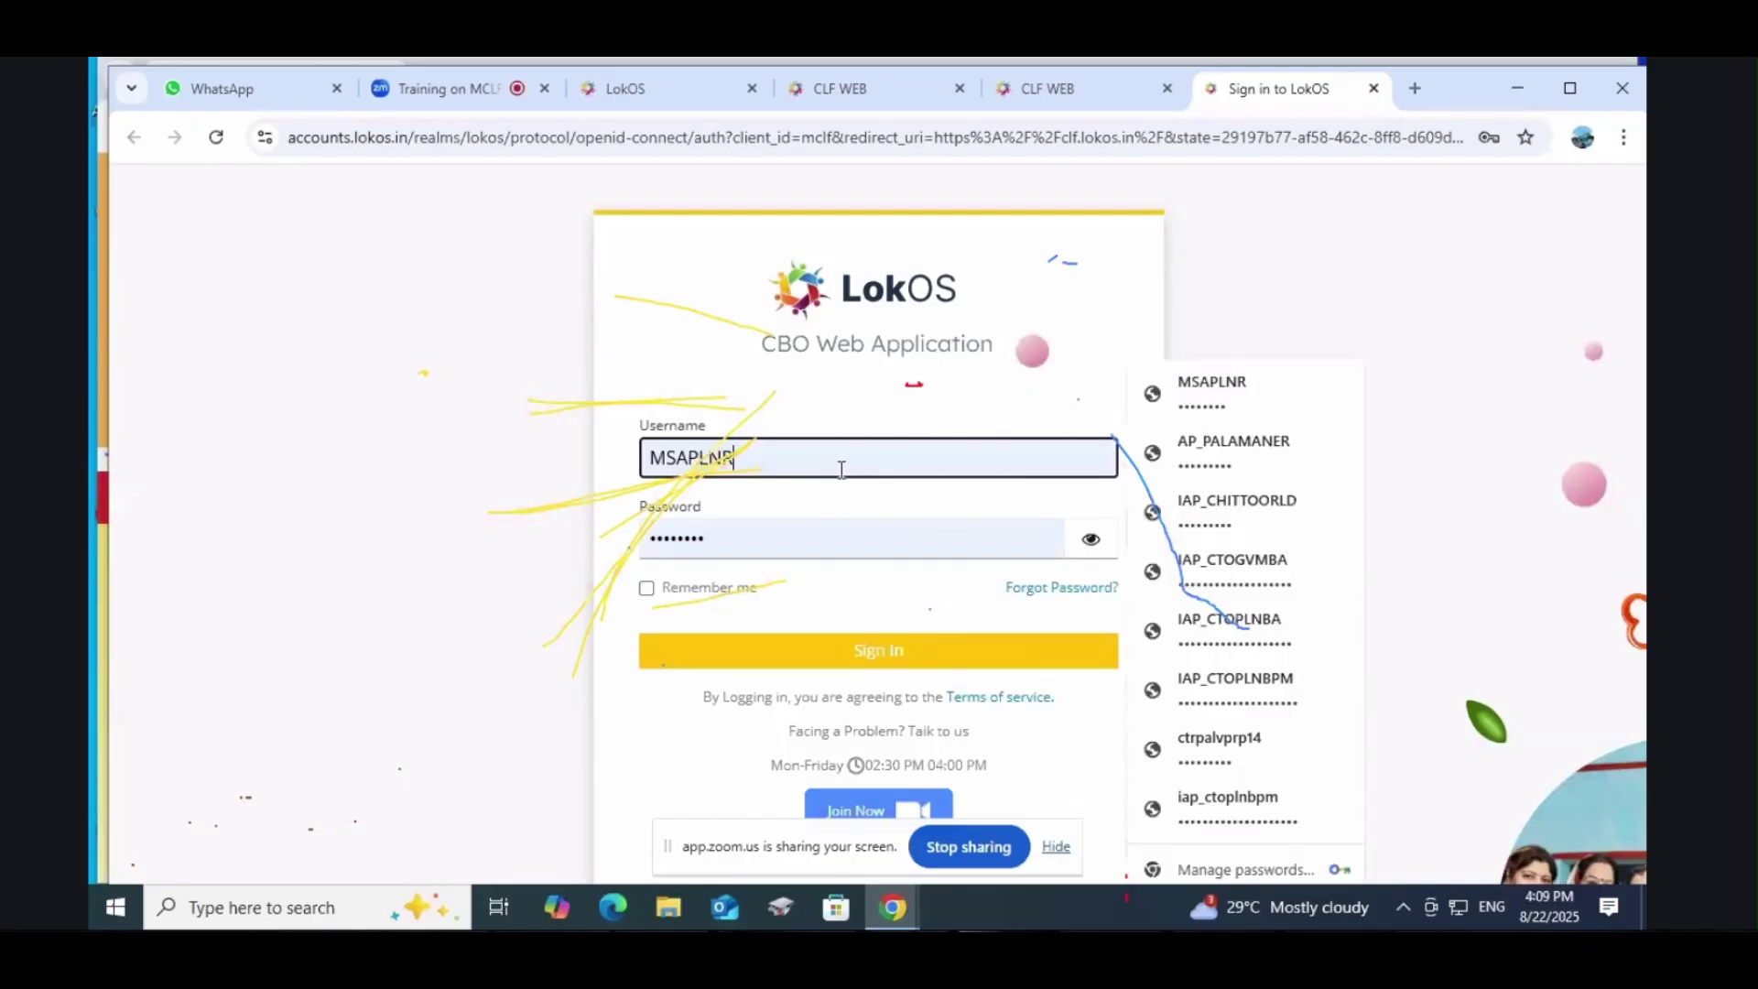
key(BackSpace)
key(BackSpace)
key(BackSpace)
key(BackSpace)
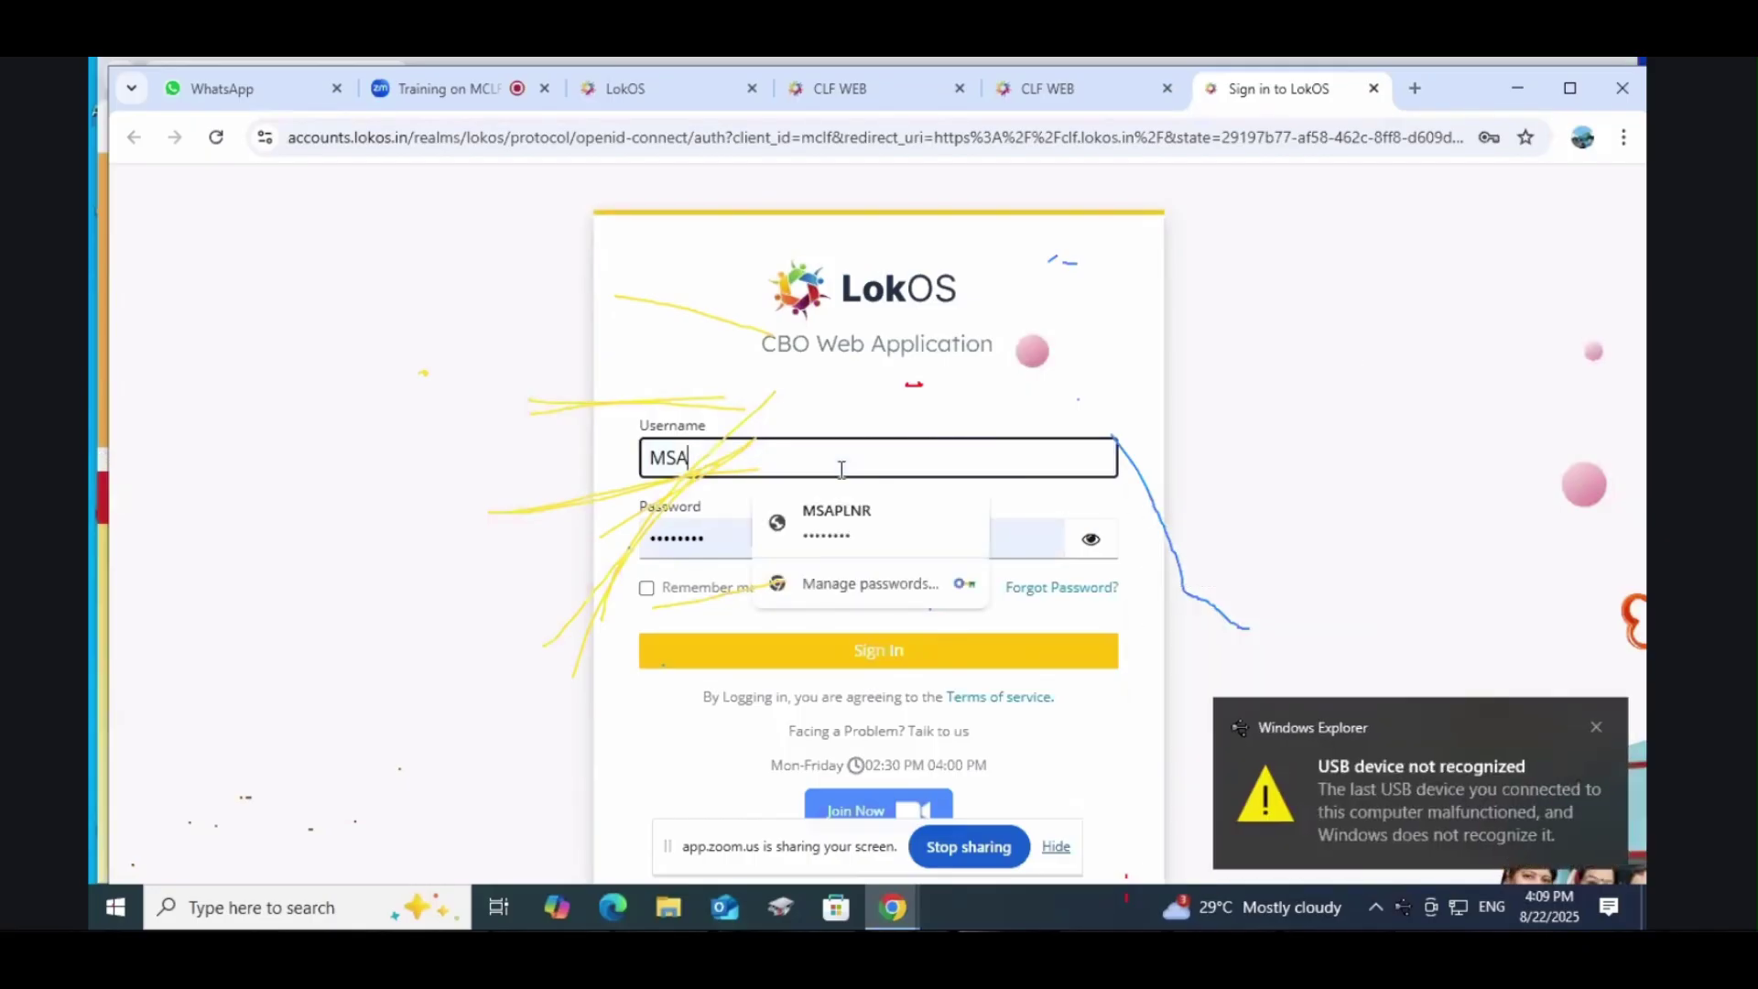
key(BackSpace)
key(BackSpace)
key(BackSpace)
text(apm)
key(BackSpace)
key(BackSpace)
key(BackSpace)
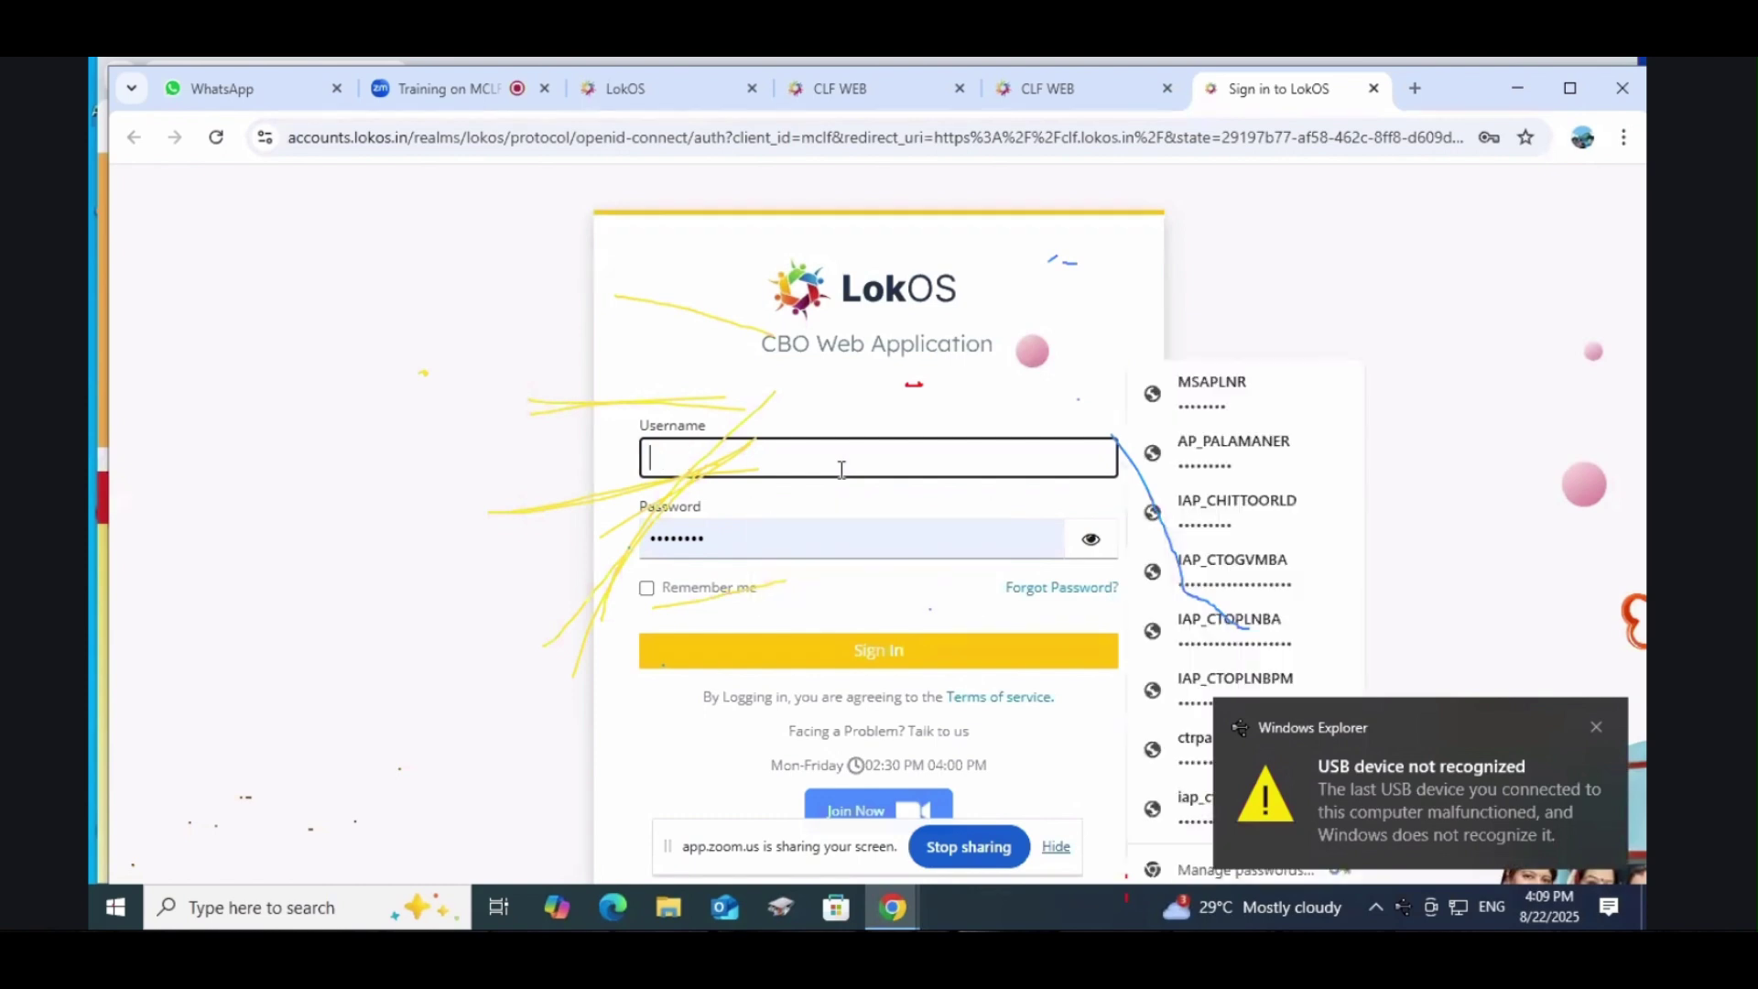
text(APM)
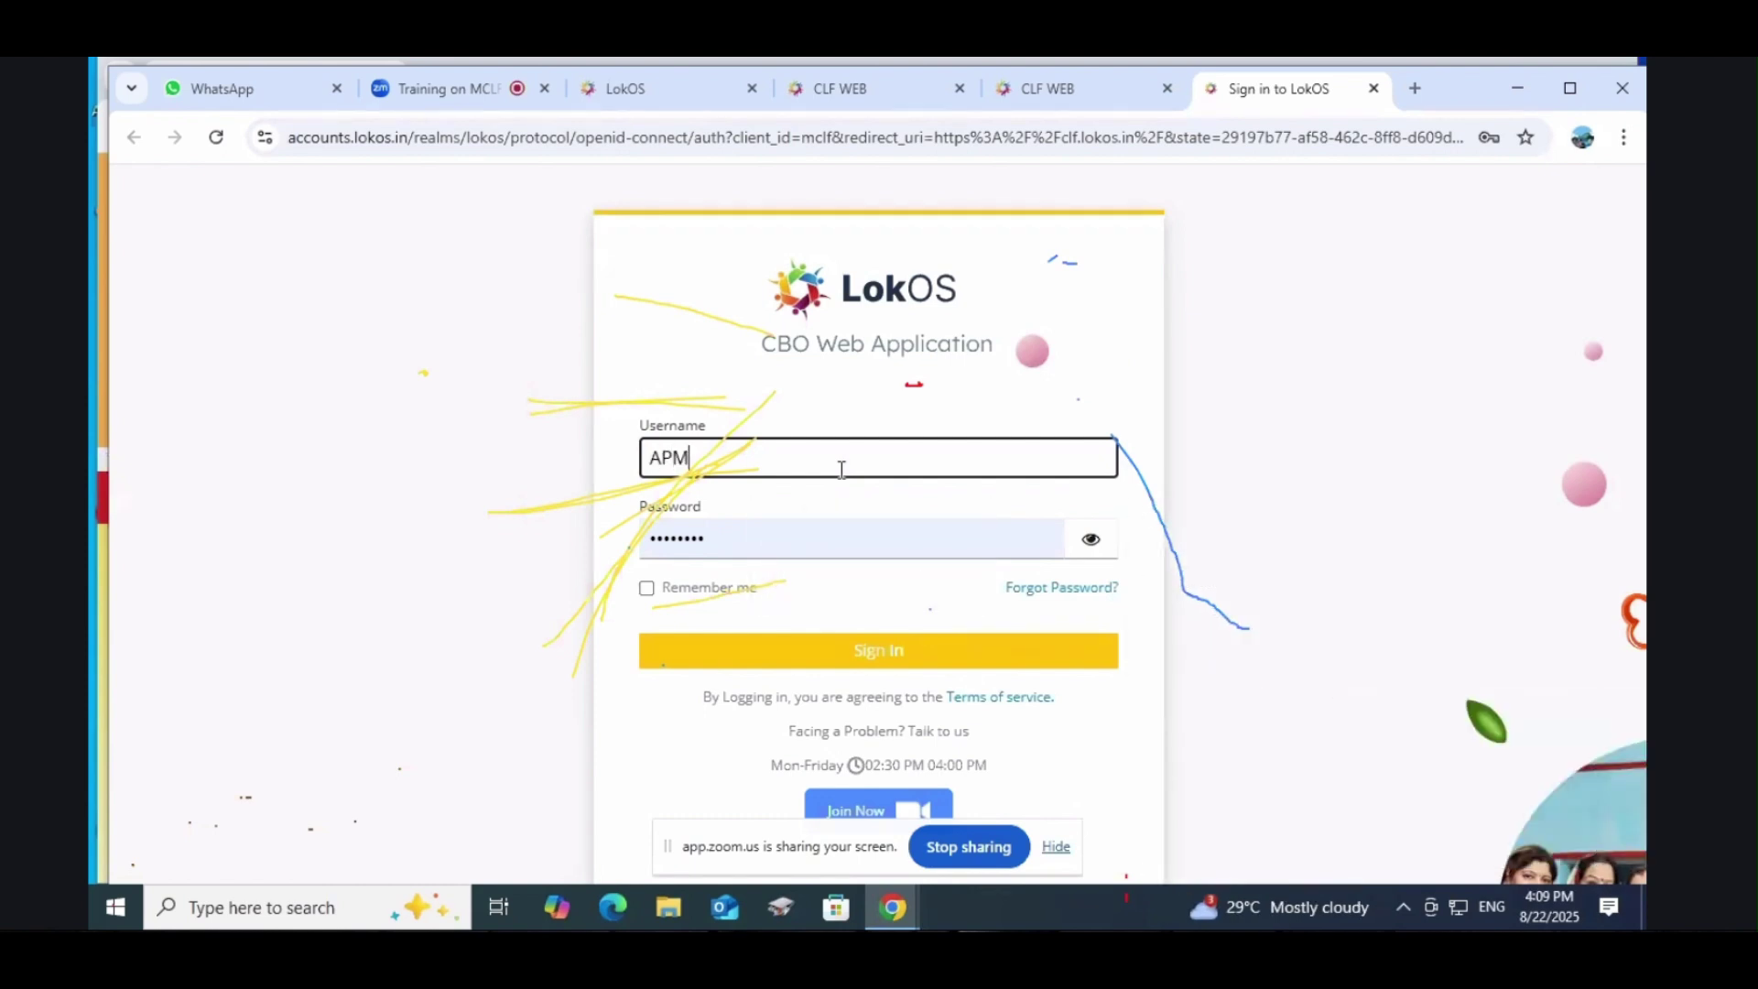
text(PLNR)
click(882, 652)
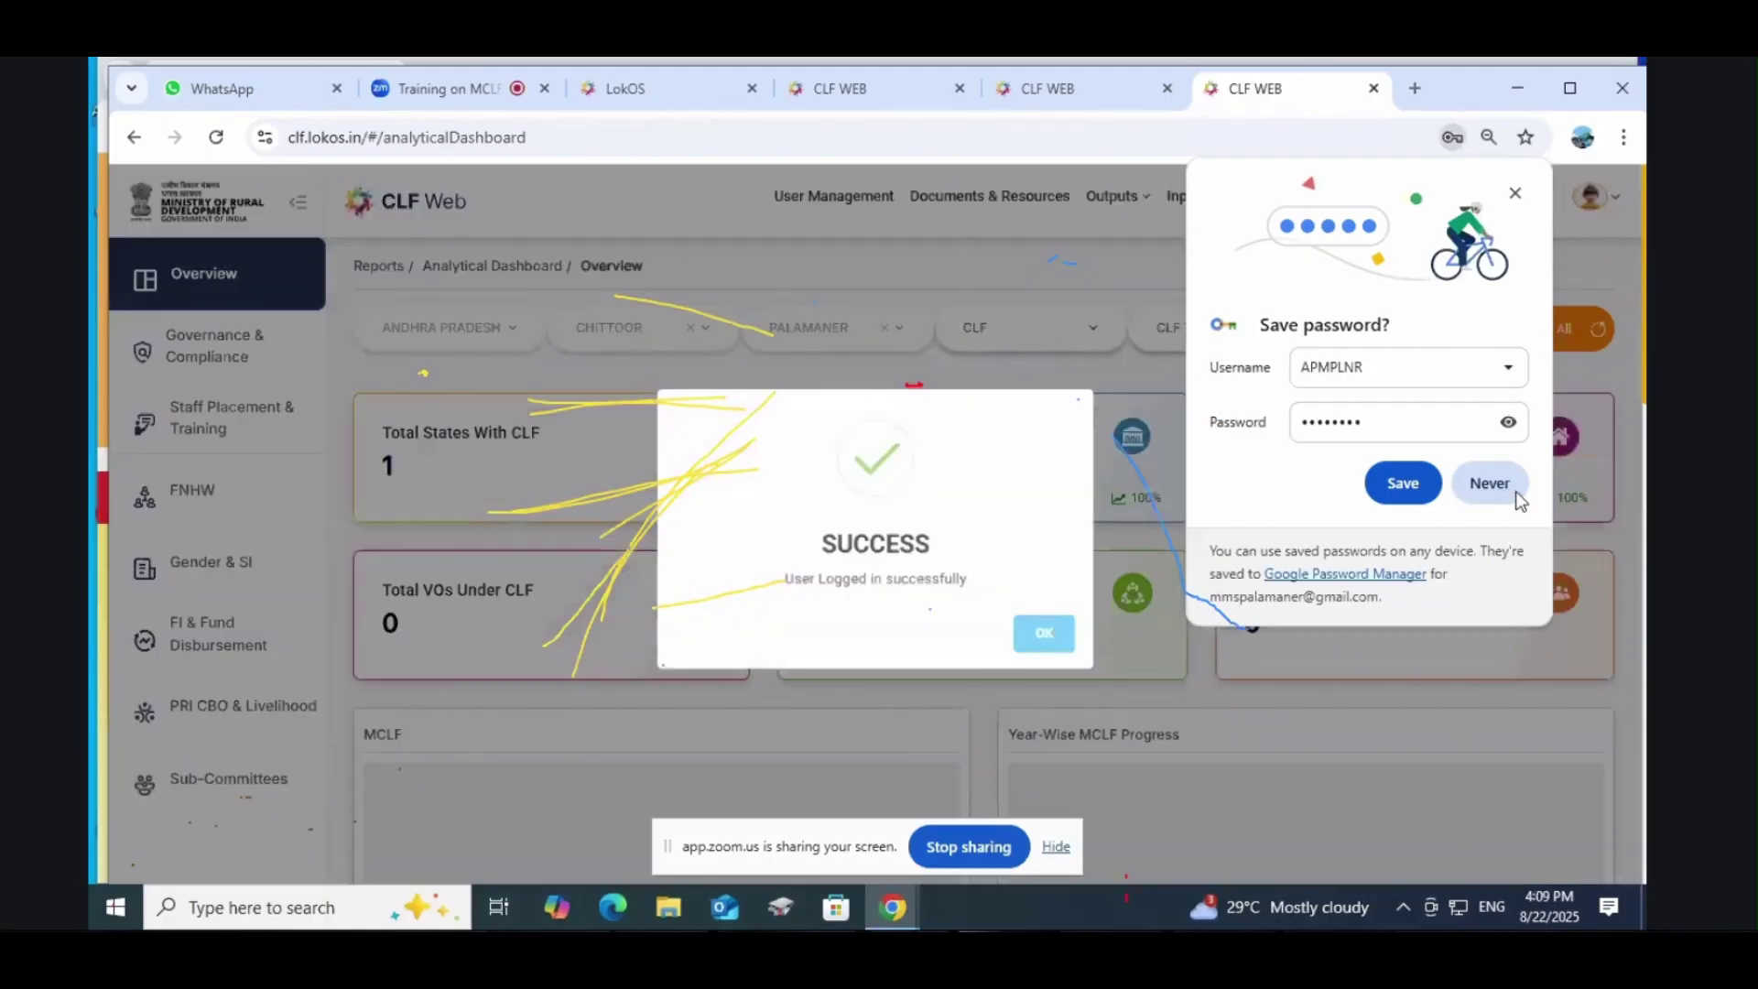
click(1511, 487)
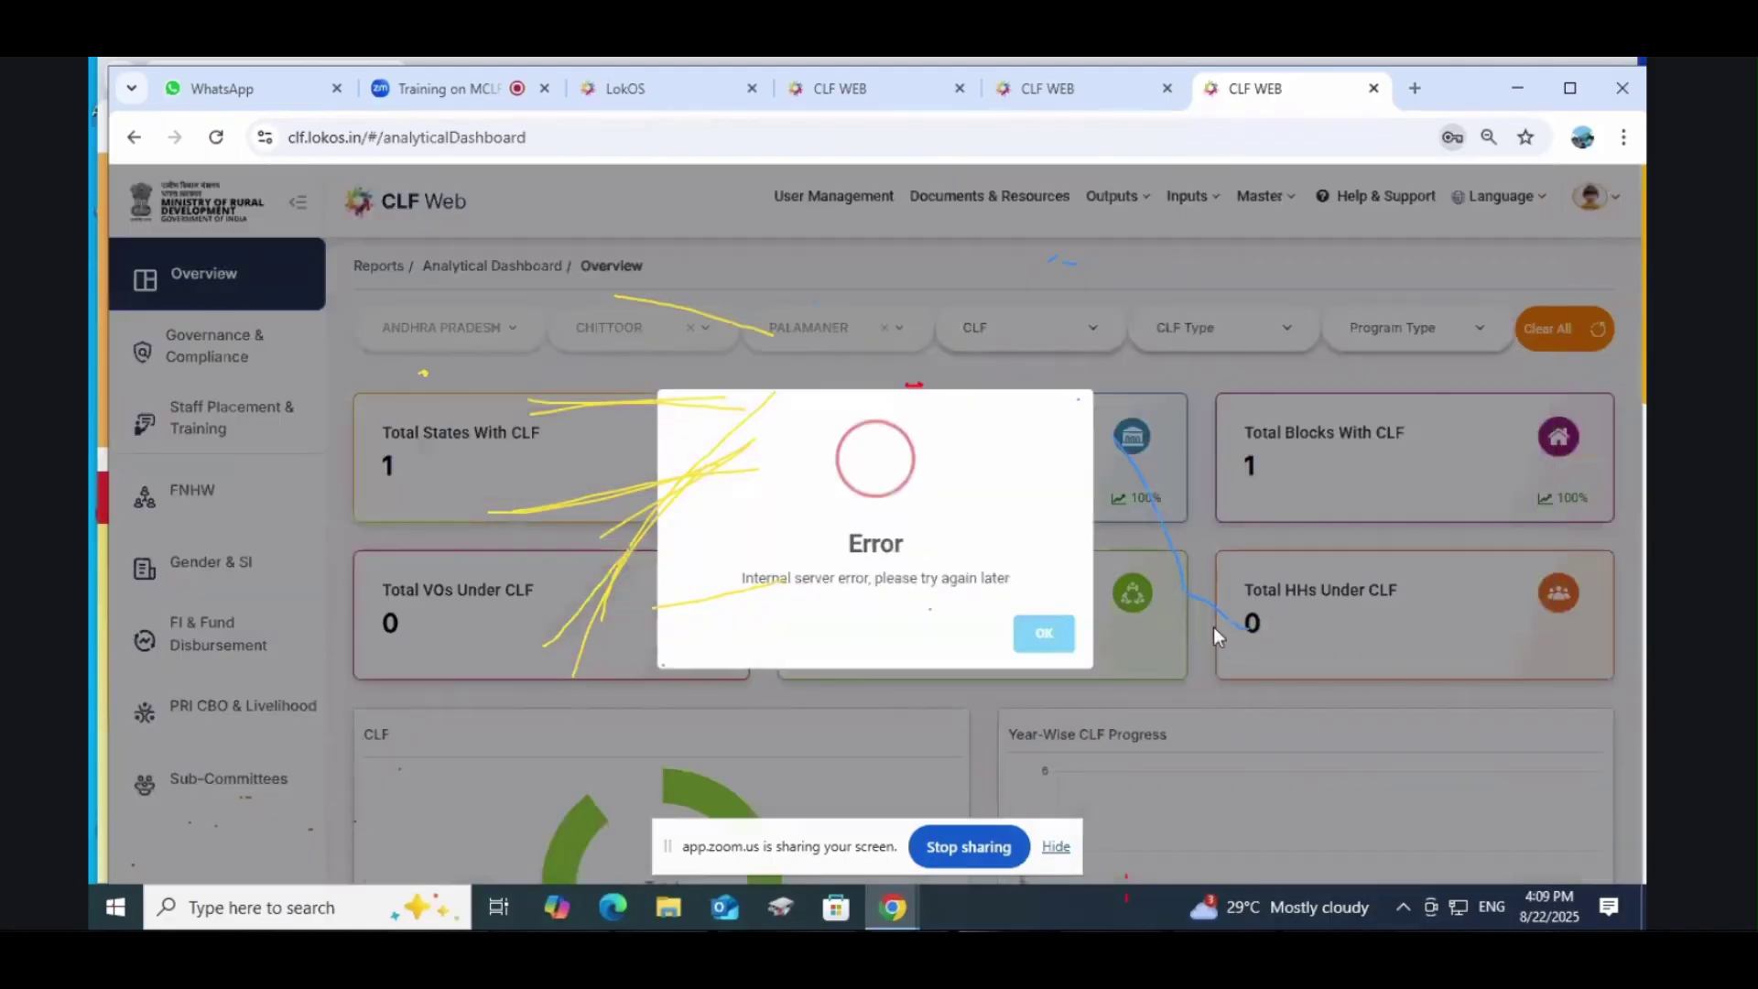
click(1061, 642)
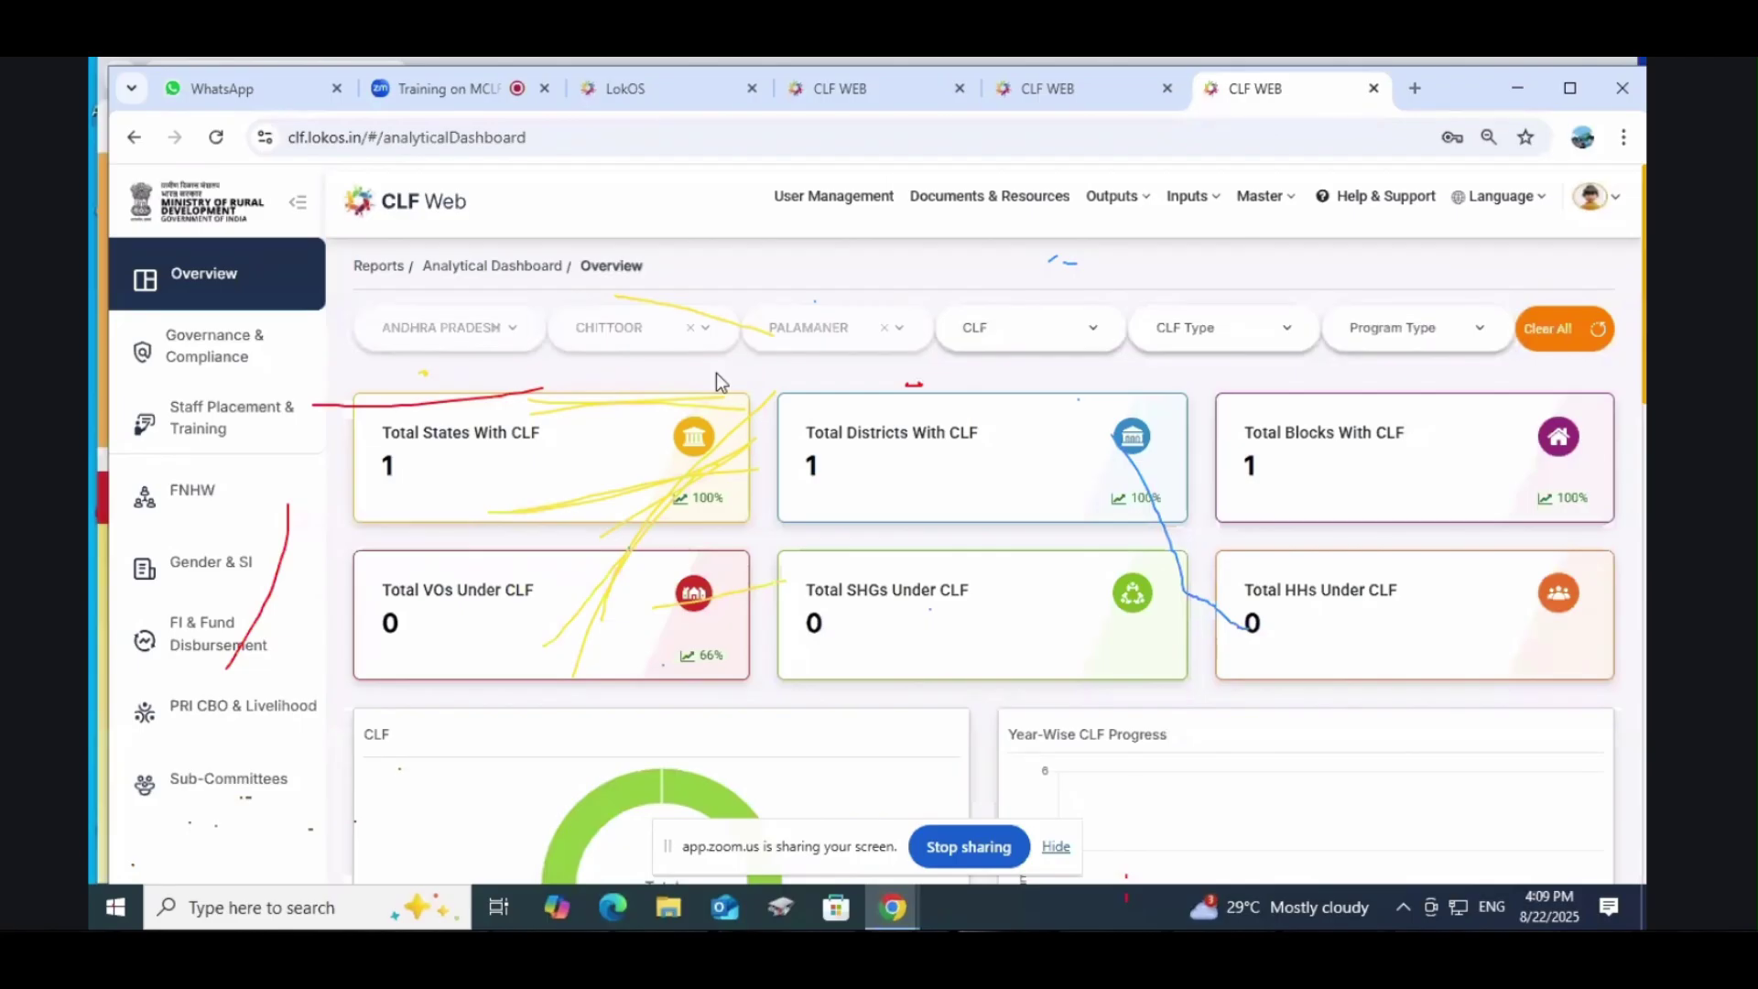
click(1192, 218)
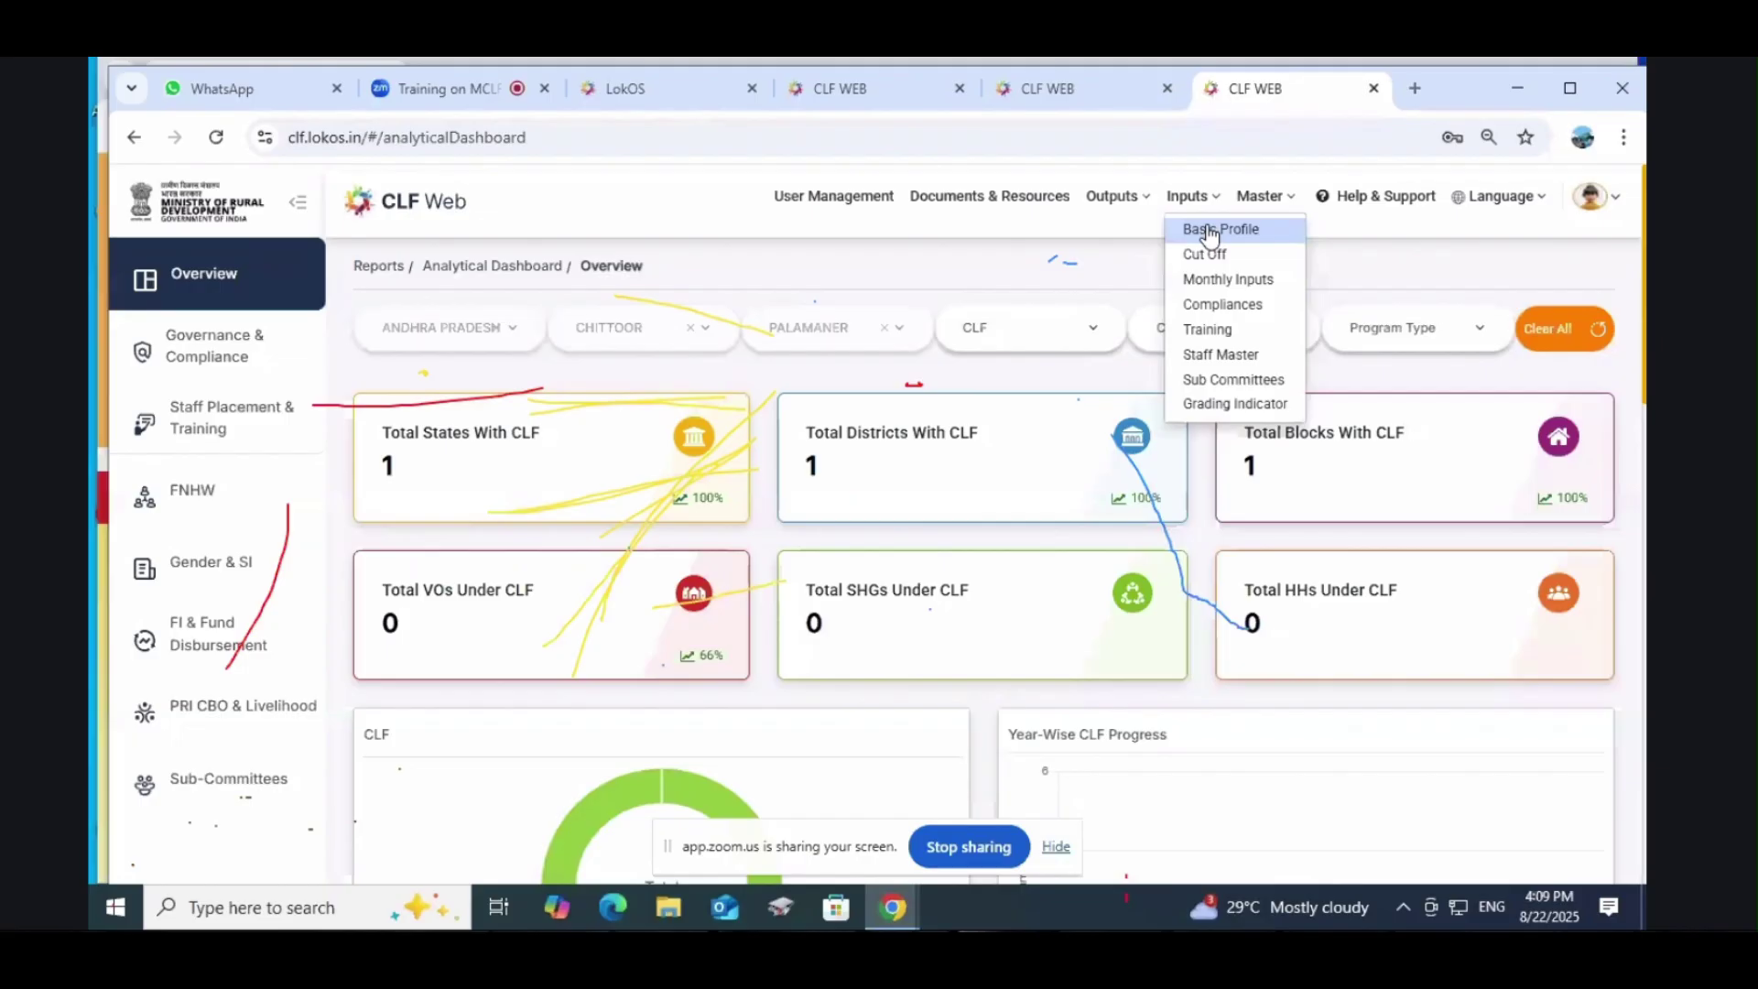
Step: View the Palamaner CLF's basic profile from the Basic Profile list and scroll through its answers
click(1212, 231)
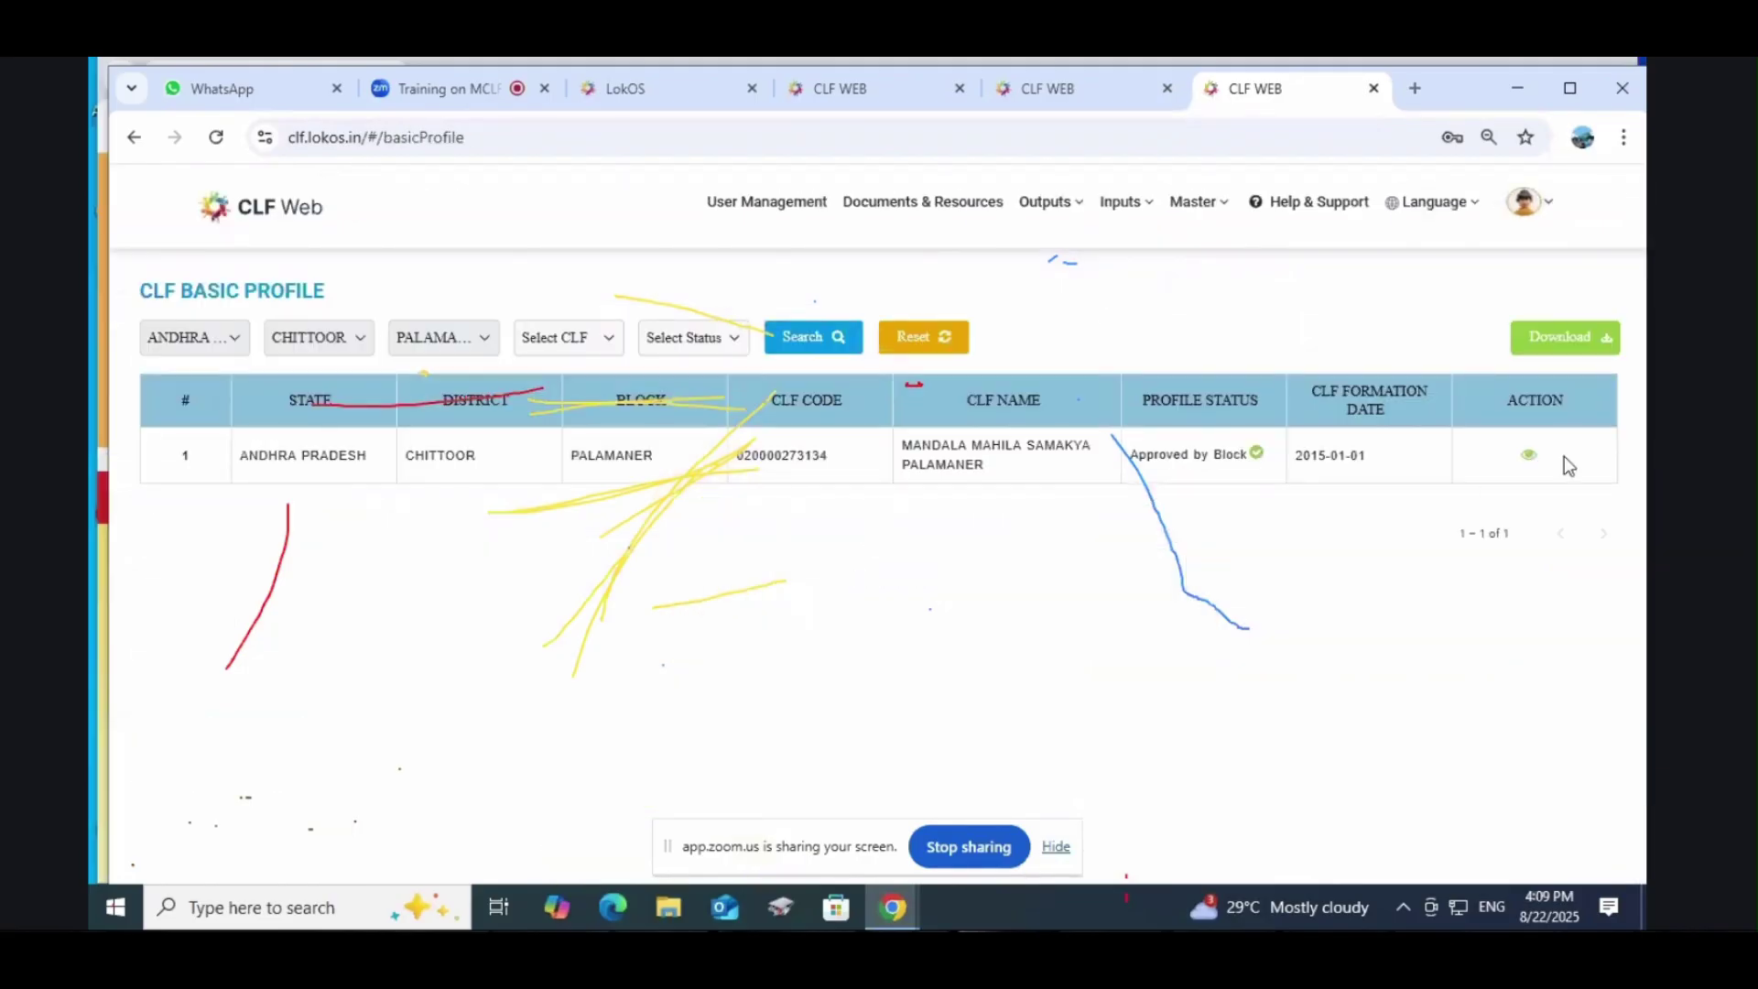
click(1528, 455)
scroll(995, 584, down, 6)
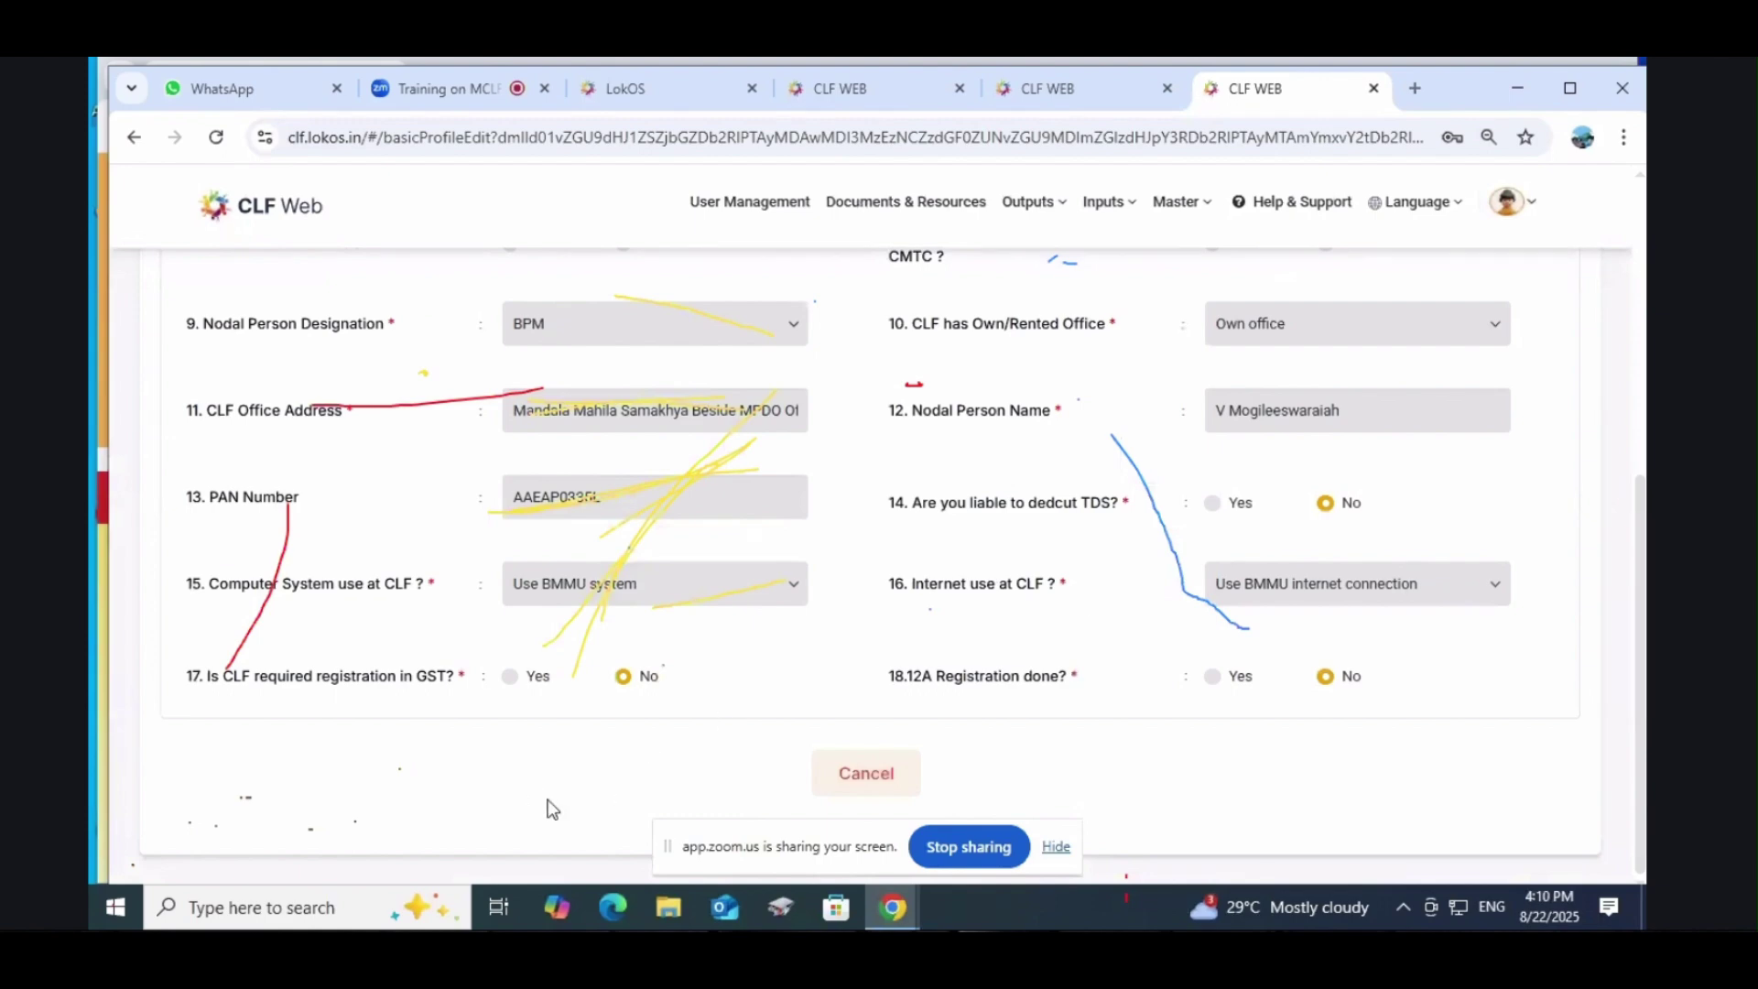
scroll(669, 694, up, 6)
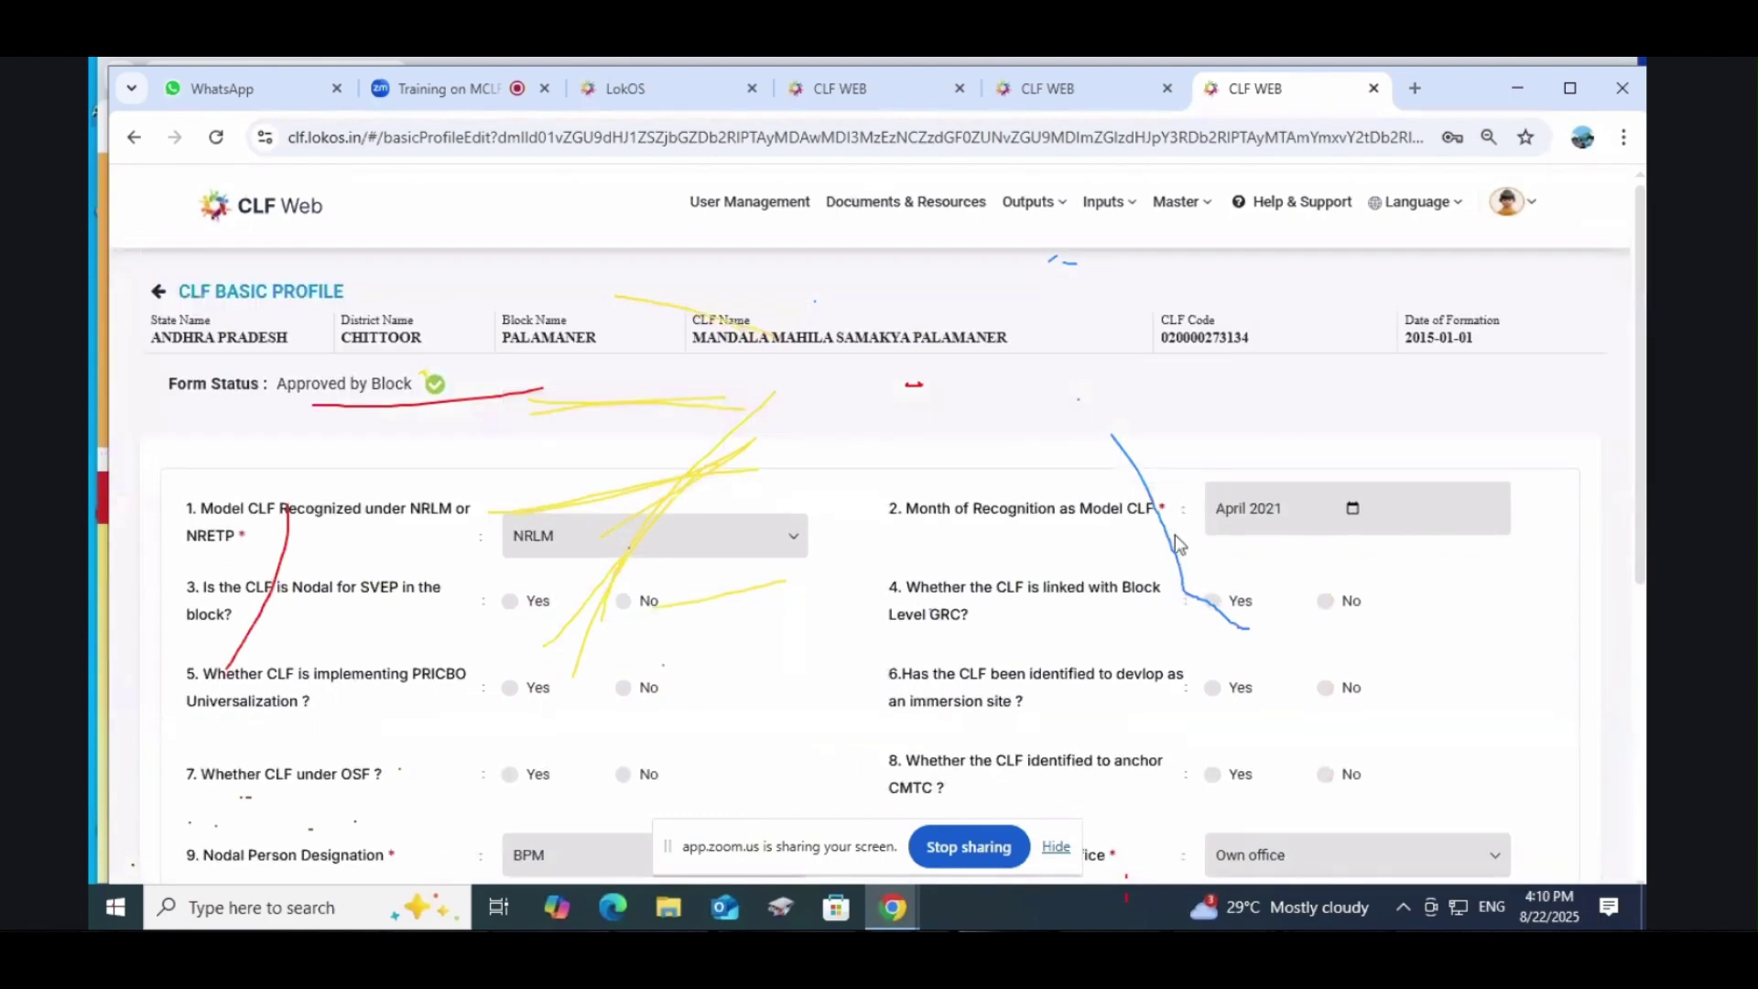
click(1506, 202)
mouse_move(1118, 222)
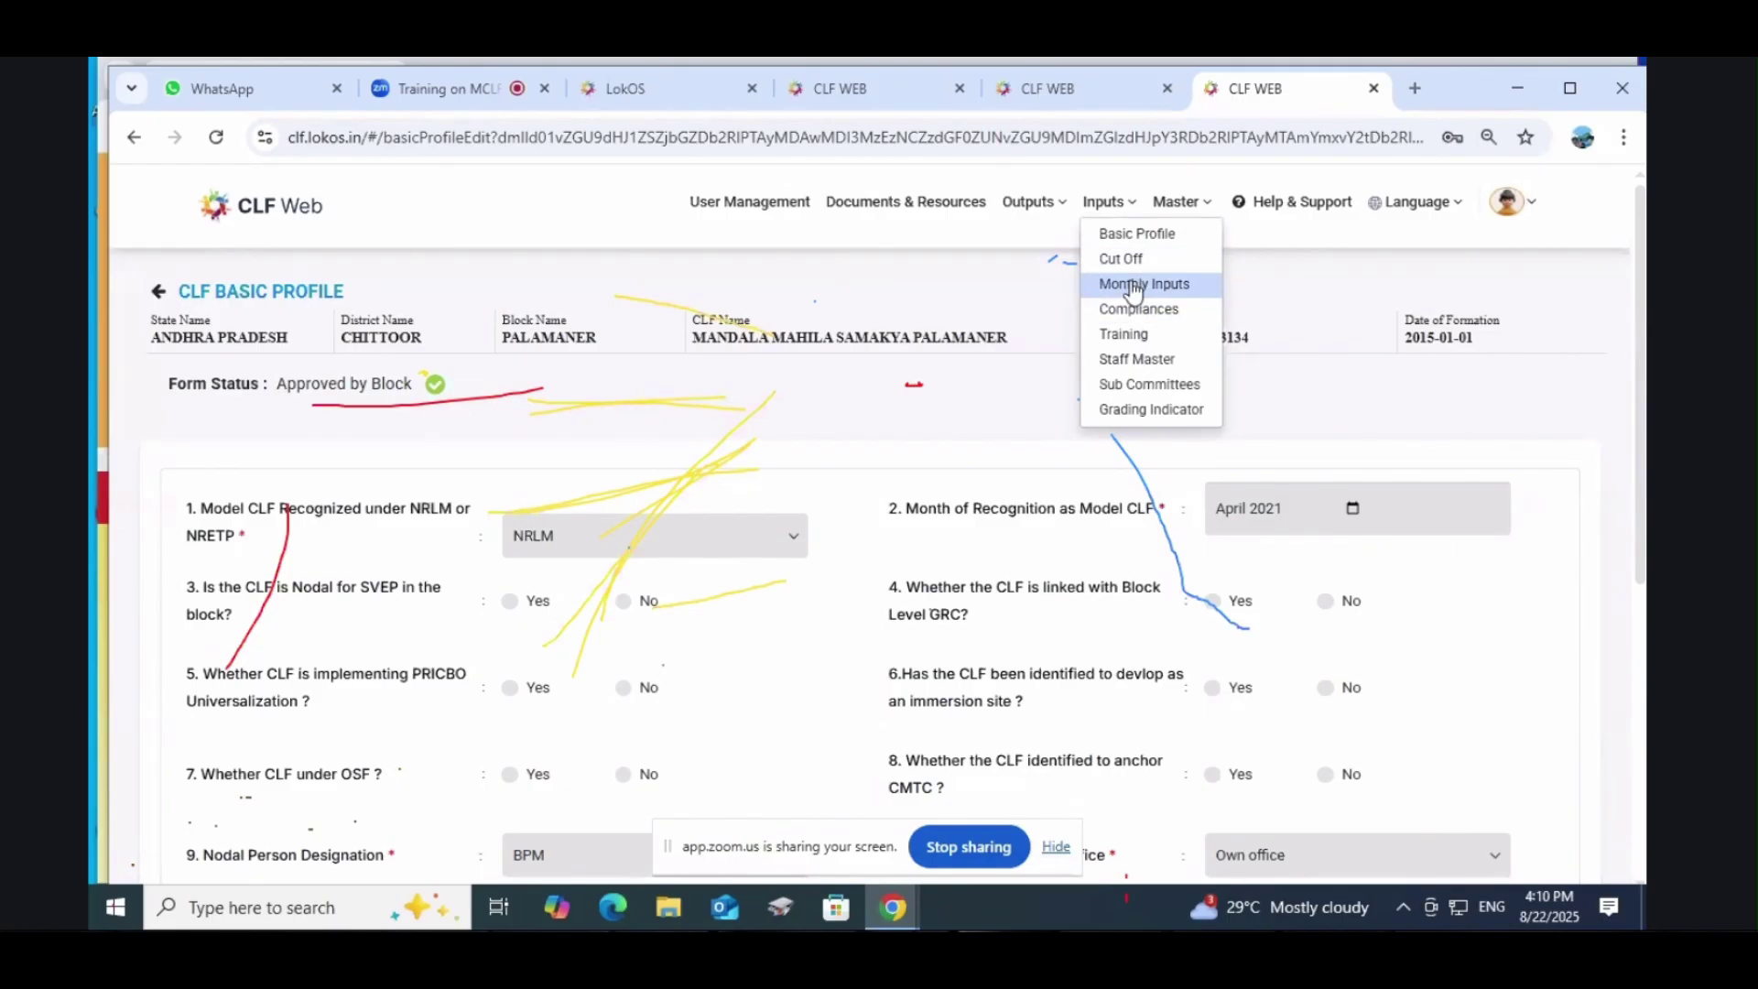
Step: Review the Jan 2024-2025 monthly input, including the first VO's input sections
click(1135, 285)
scroll(1106, 458, down, 3)
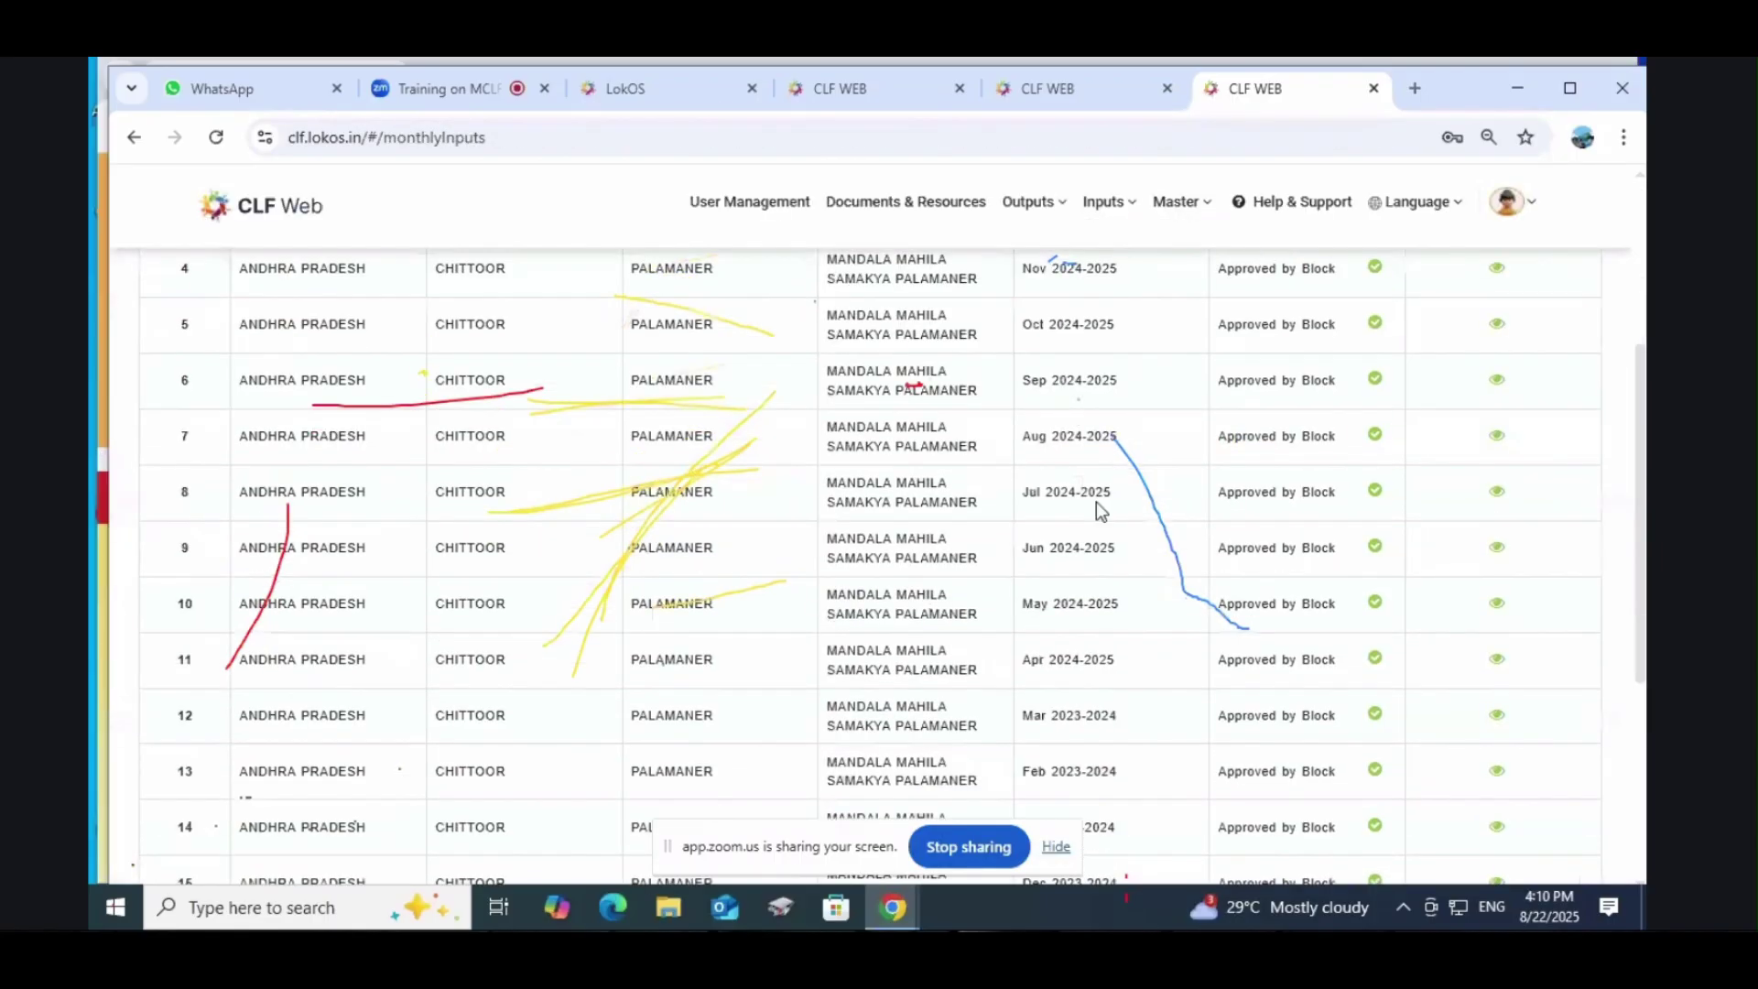
scroll(1070, 508, up, 3)
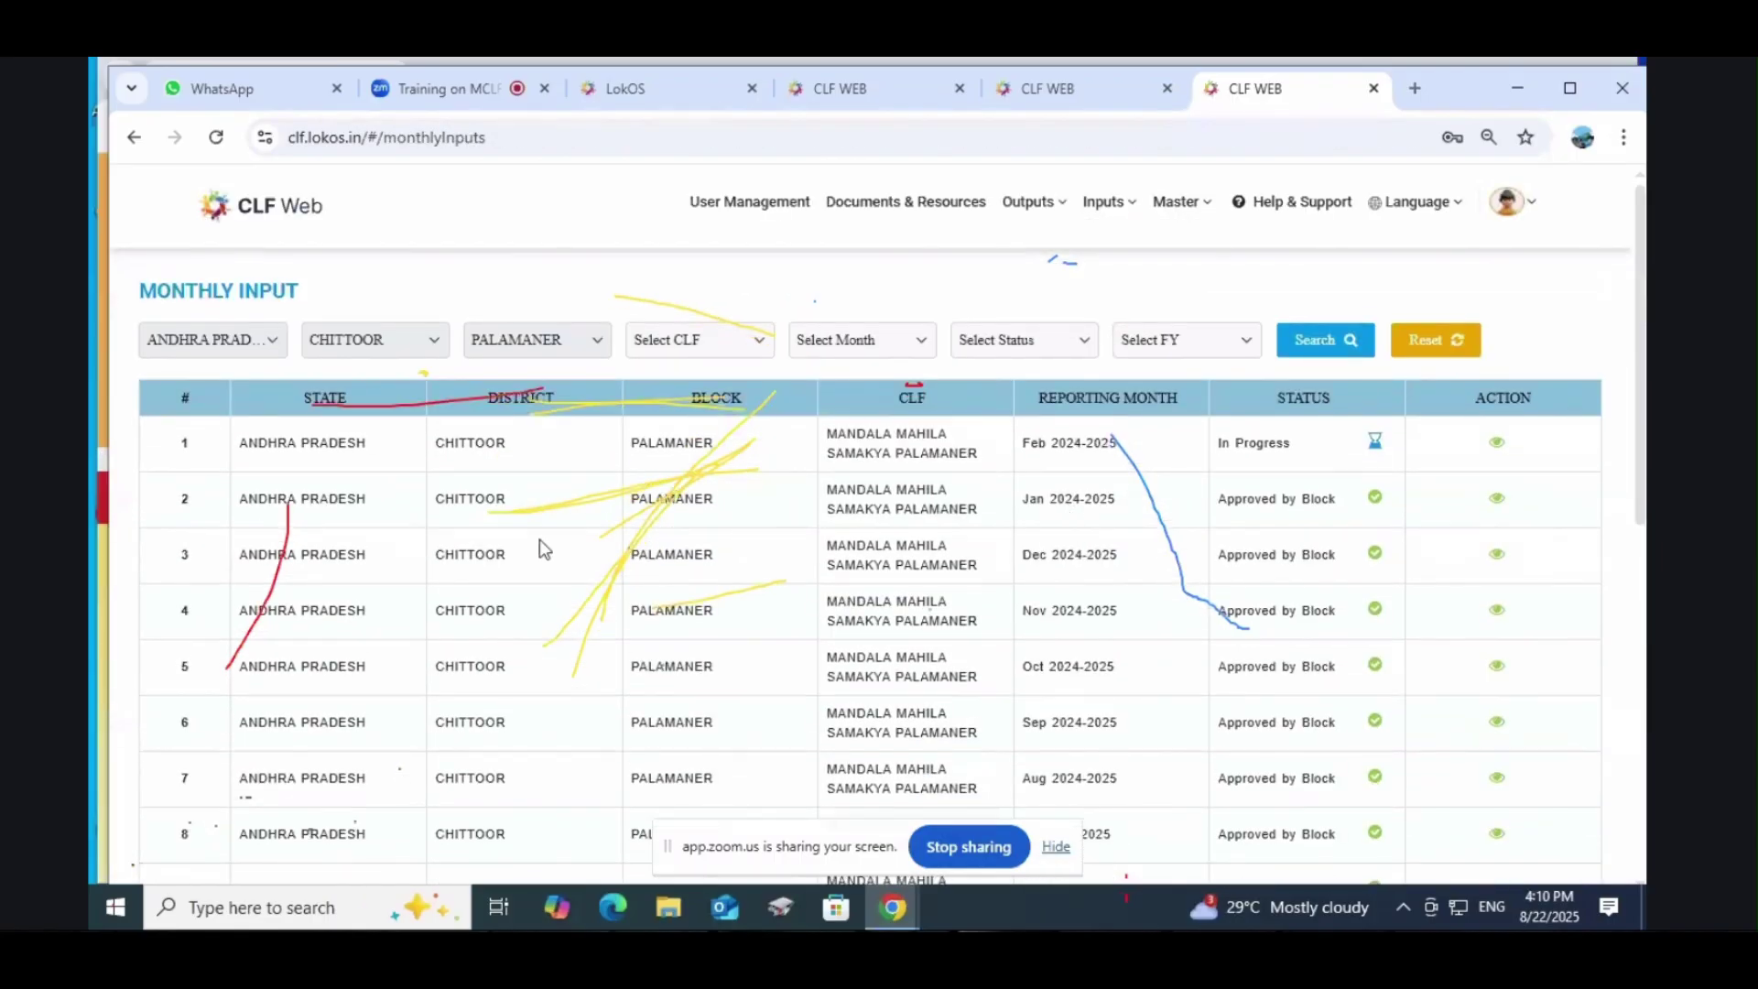
click(1495, 502)
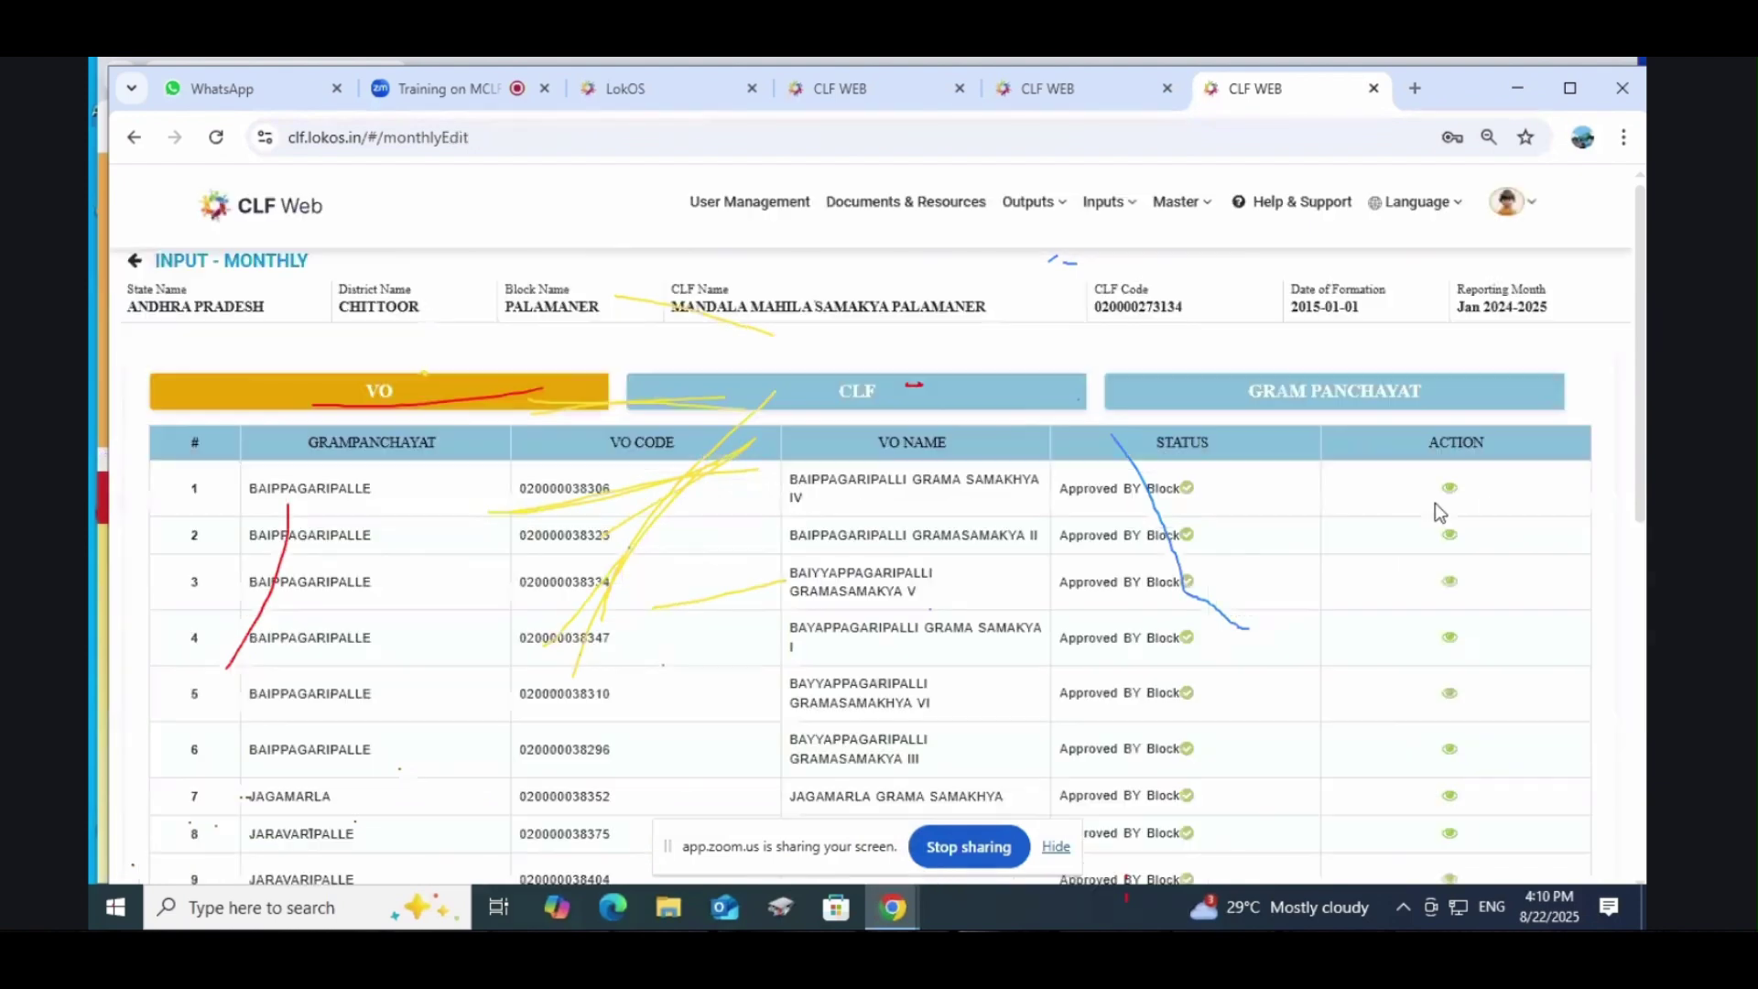
click(494, 411)
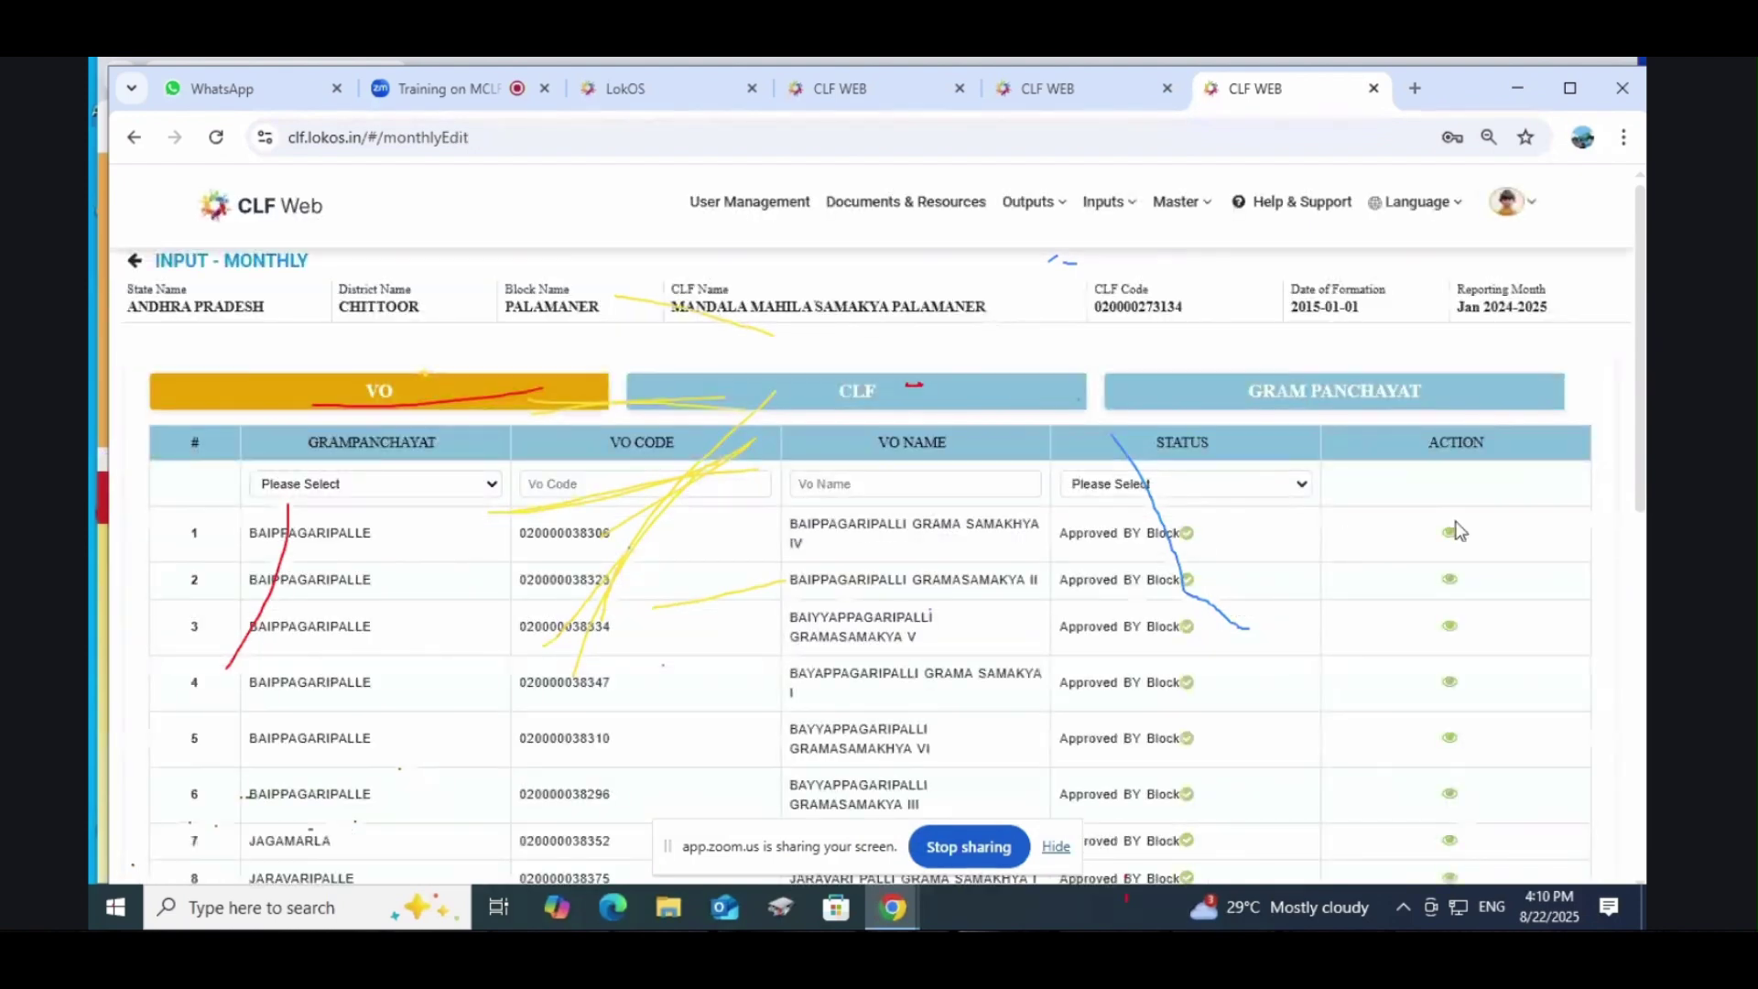
click(1449, 533)
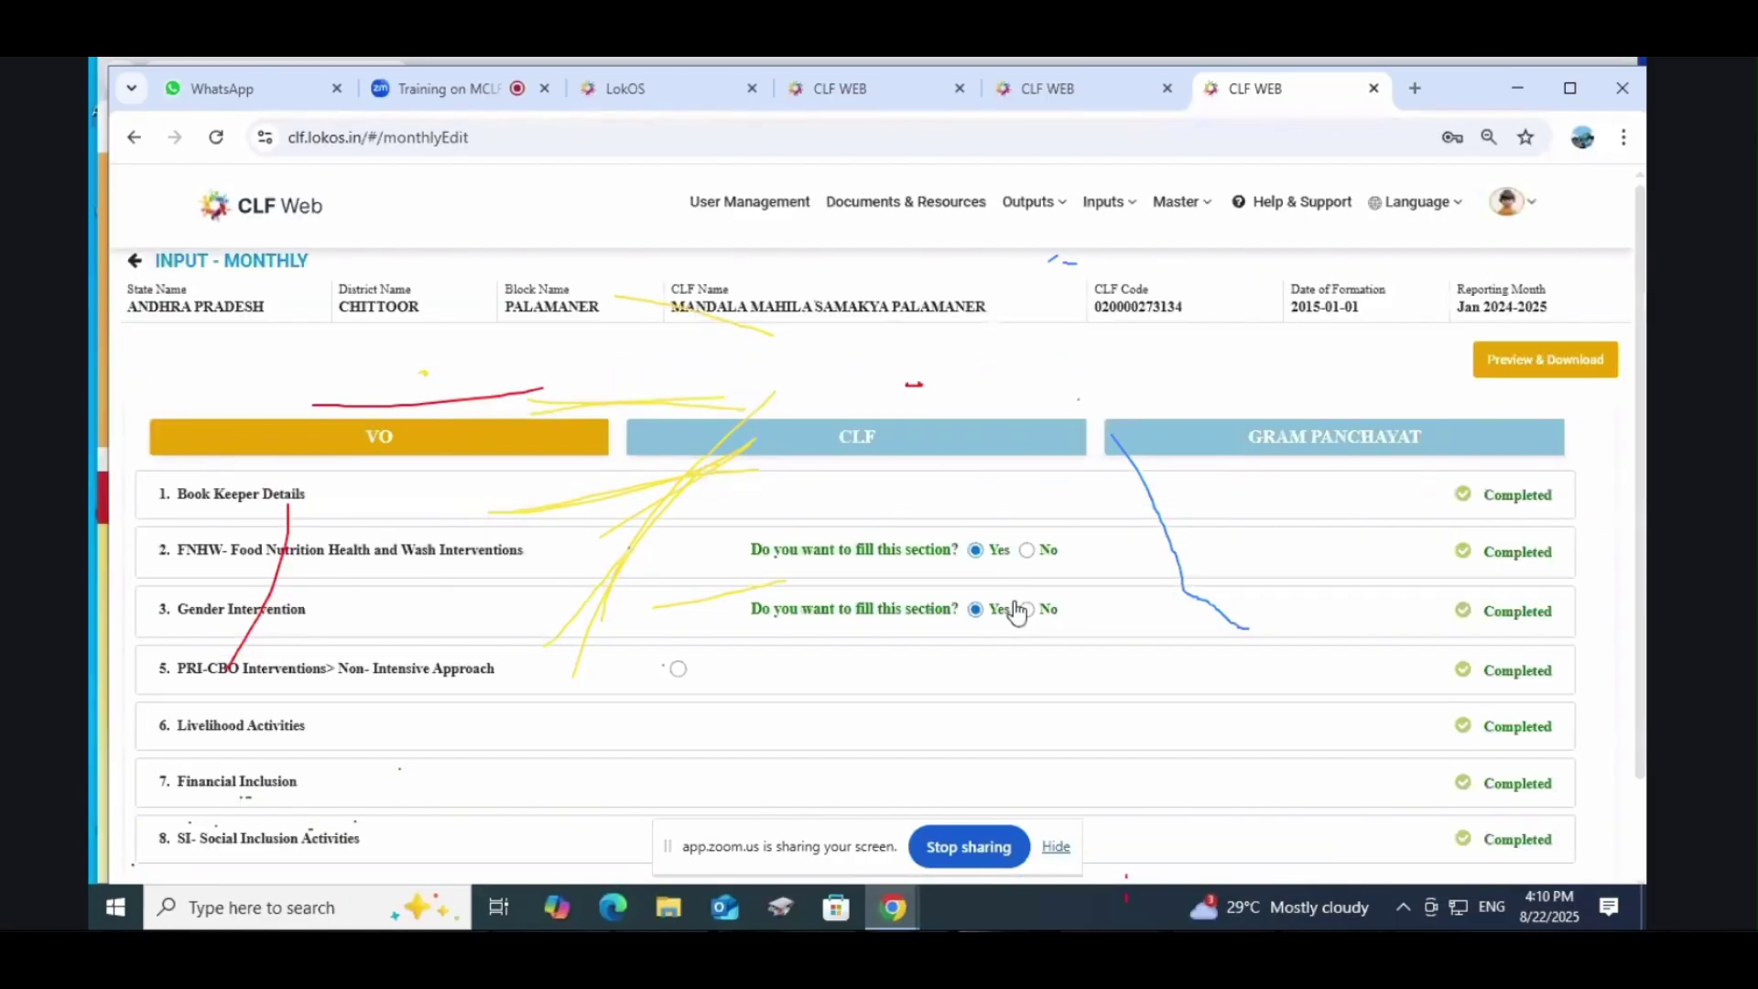
scroll(851, 582, down, 1)
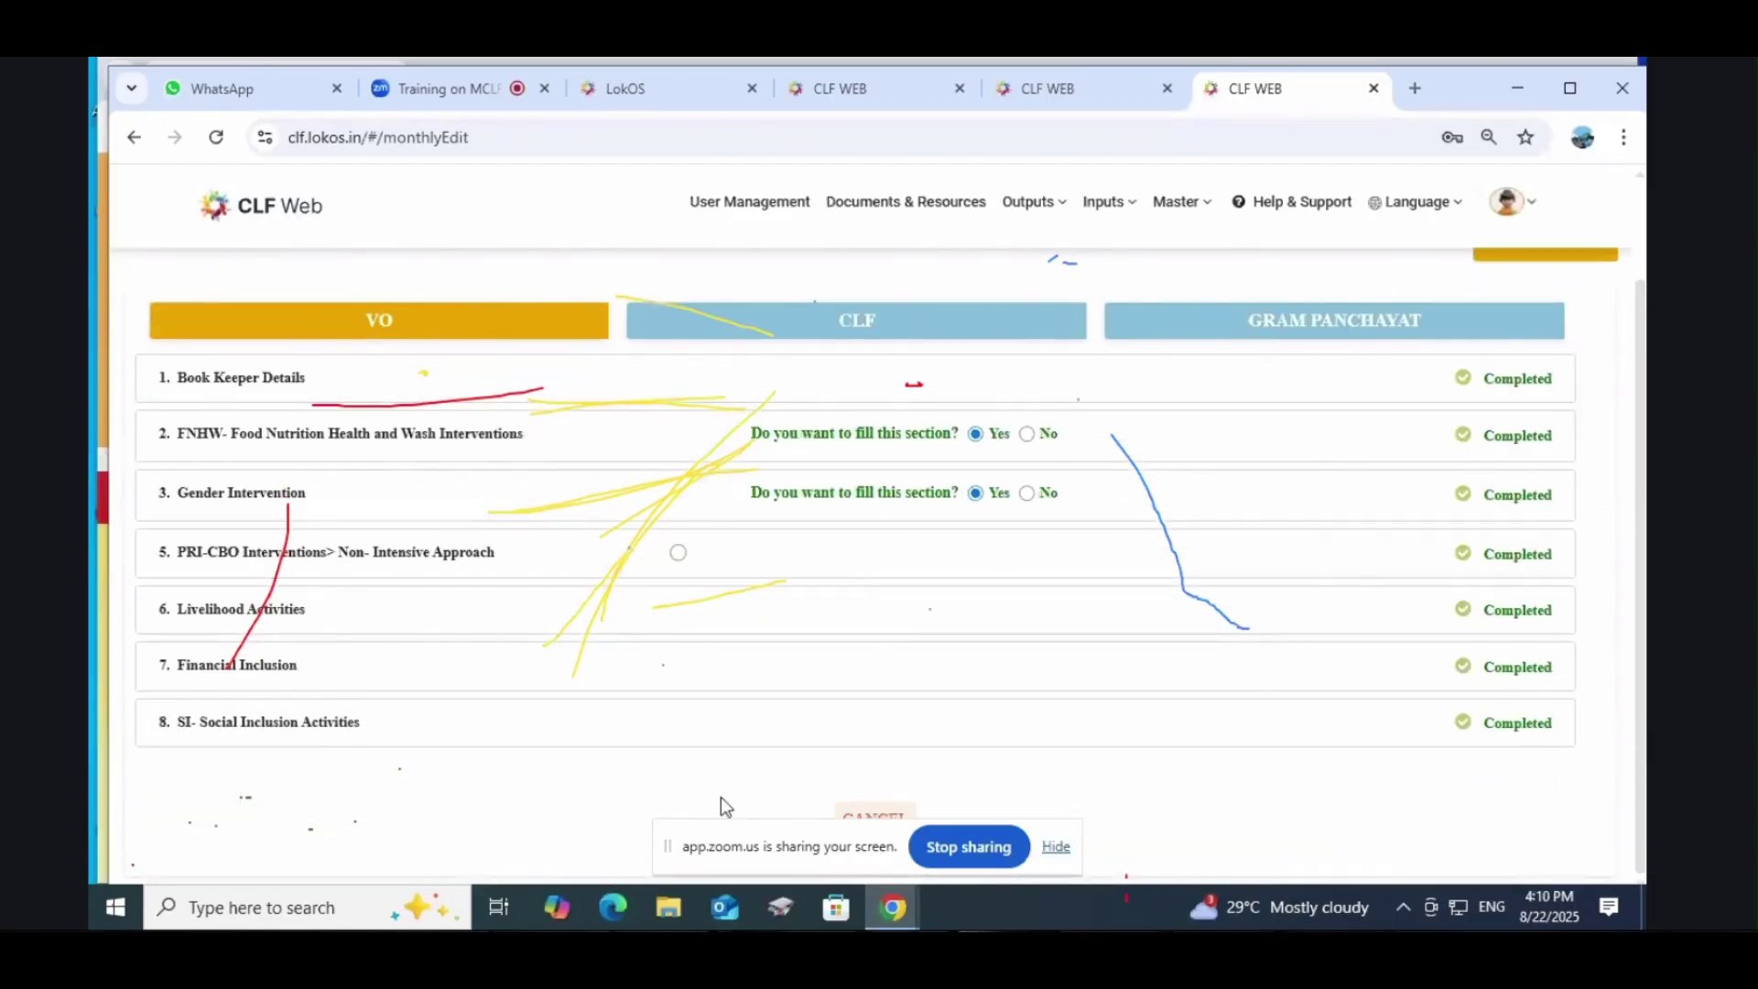
click(1056, 847)
scroll(578, 701, up, 1)
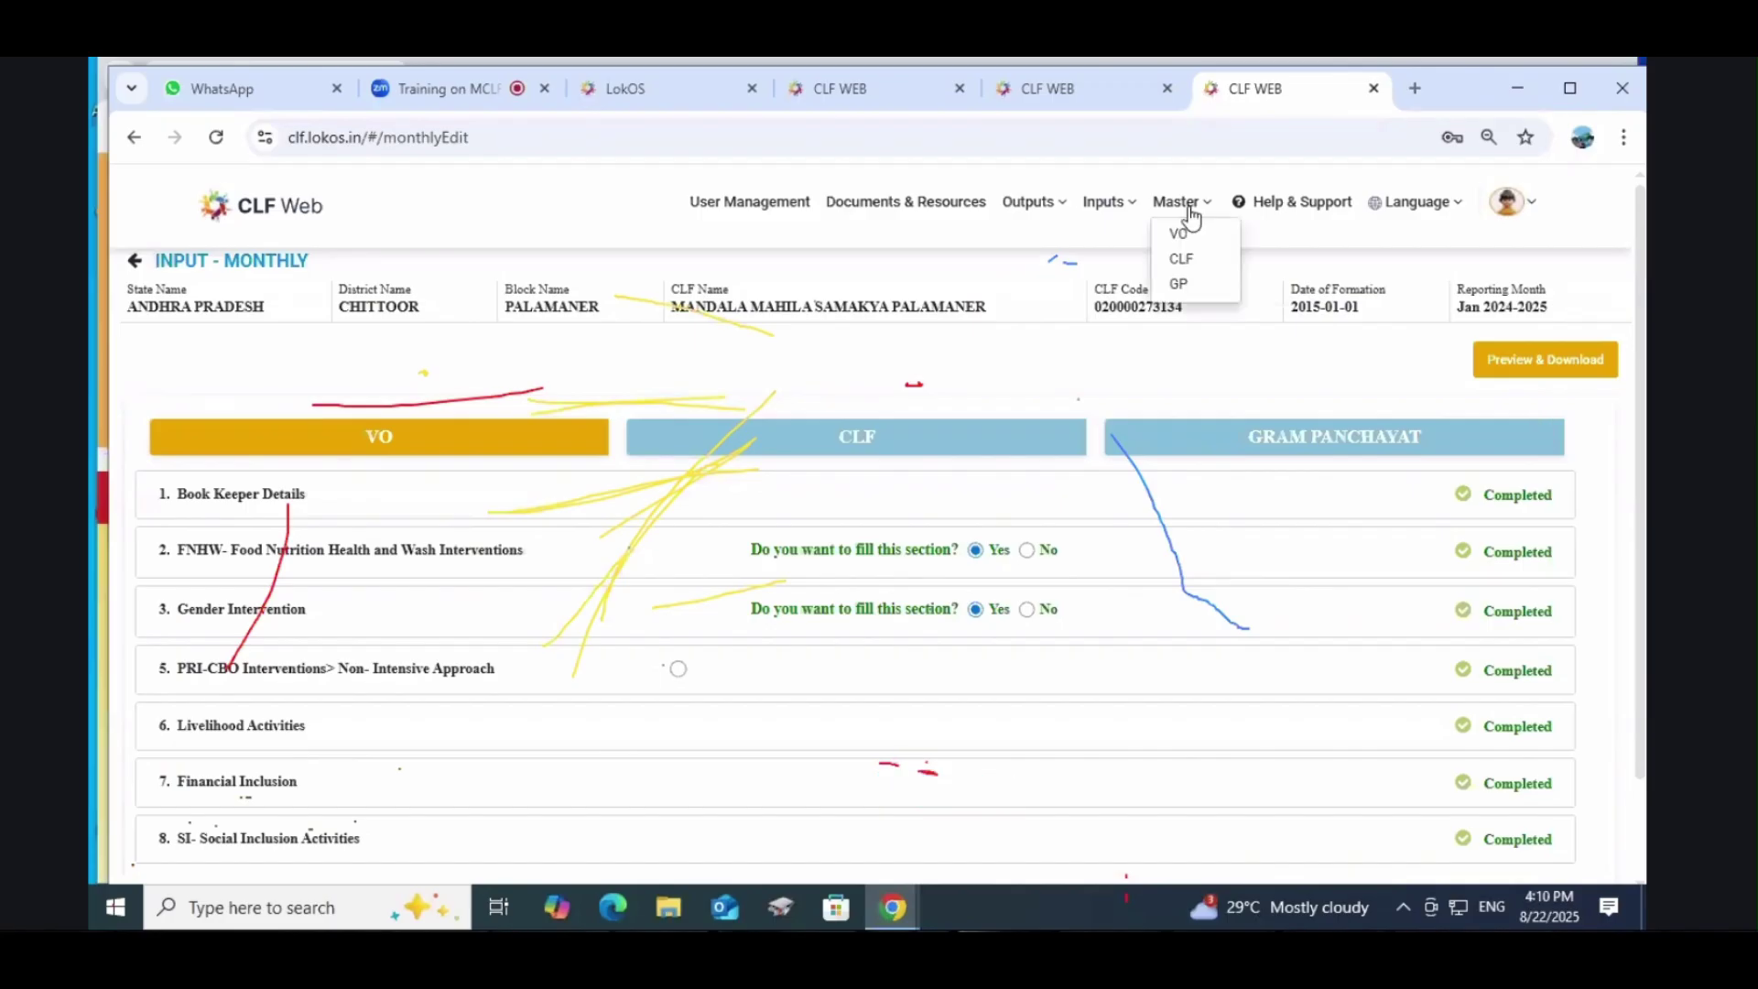
mouse_move(997, 214)
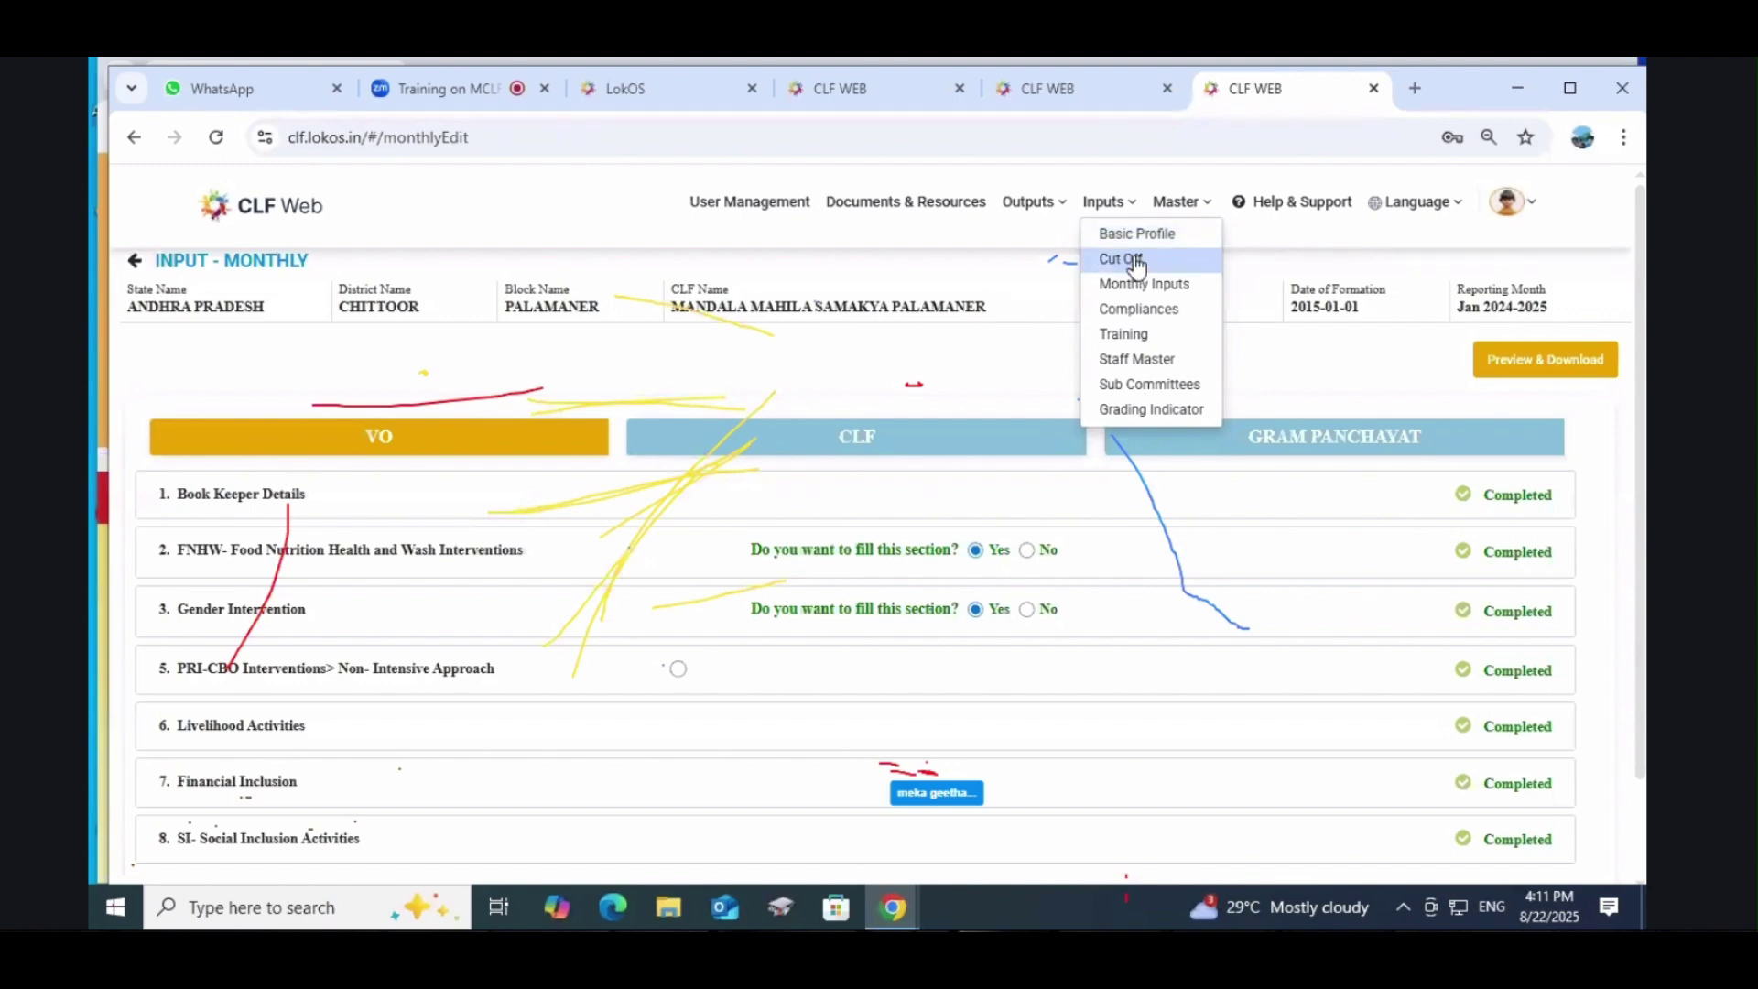
Step: Review the Nov 2024-2025 monthly input's VO table, all approved by block
click(1125, 288)
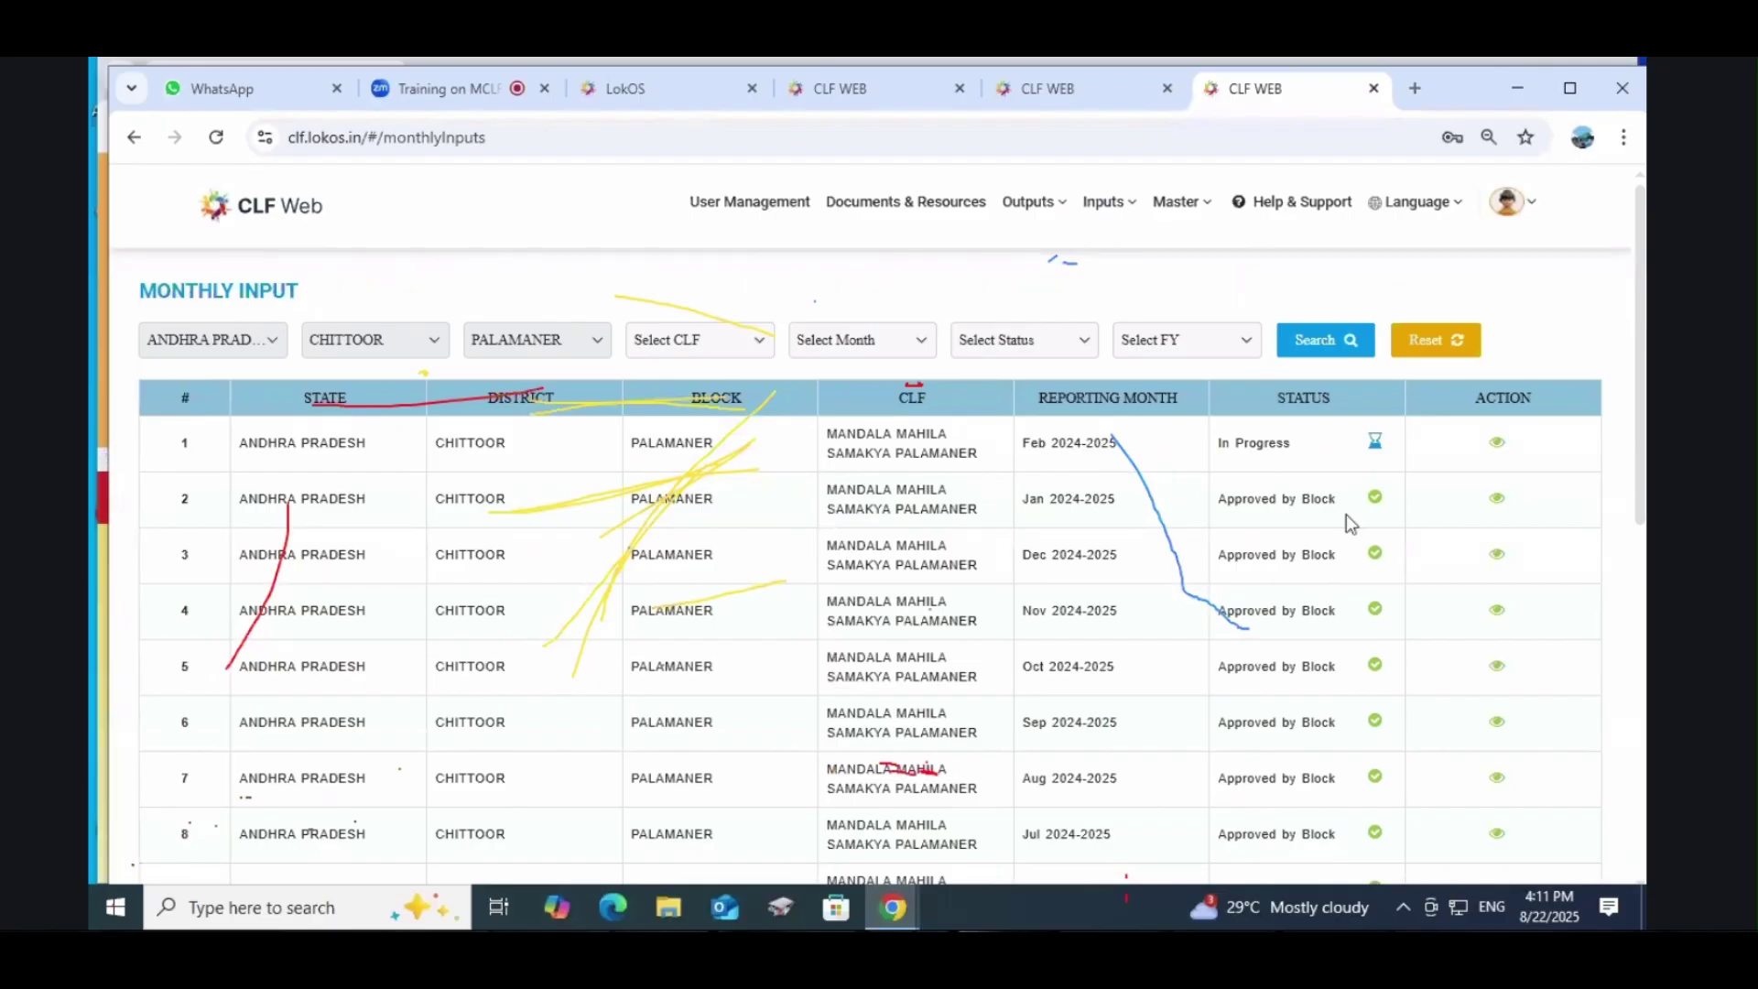
scroll(1347, 514, down, 2)
scroll(1442, 505, down, 1)
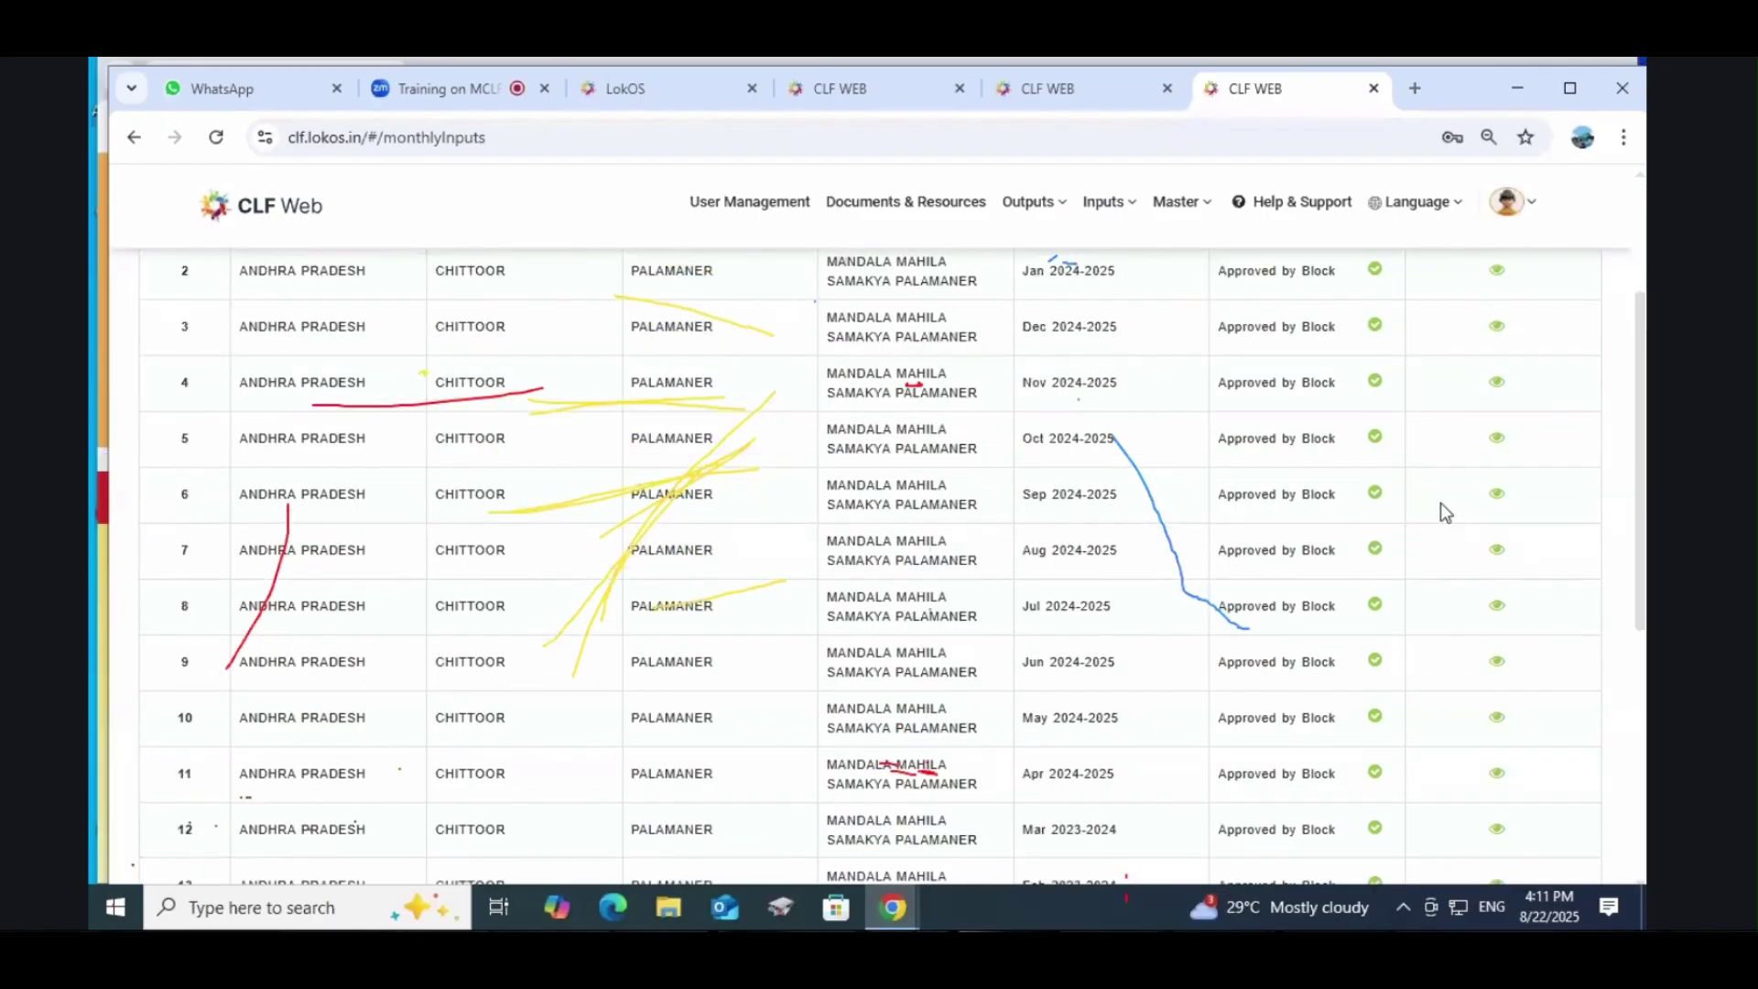
click(1499, 384)
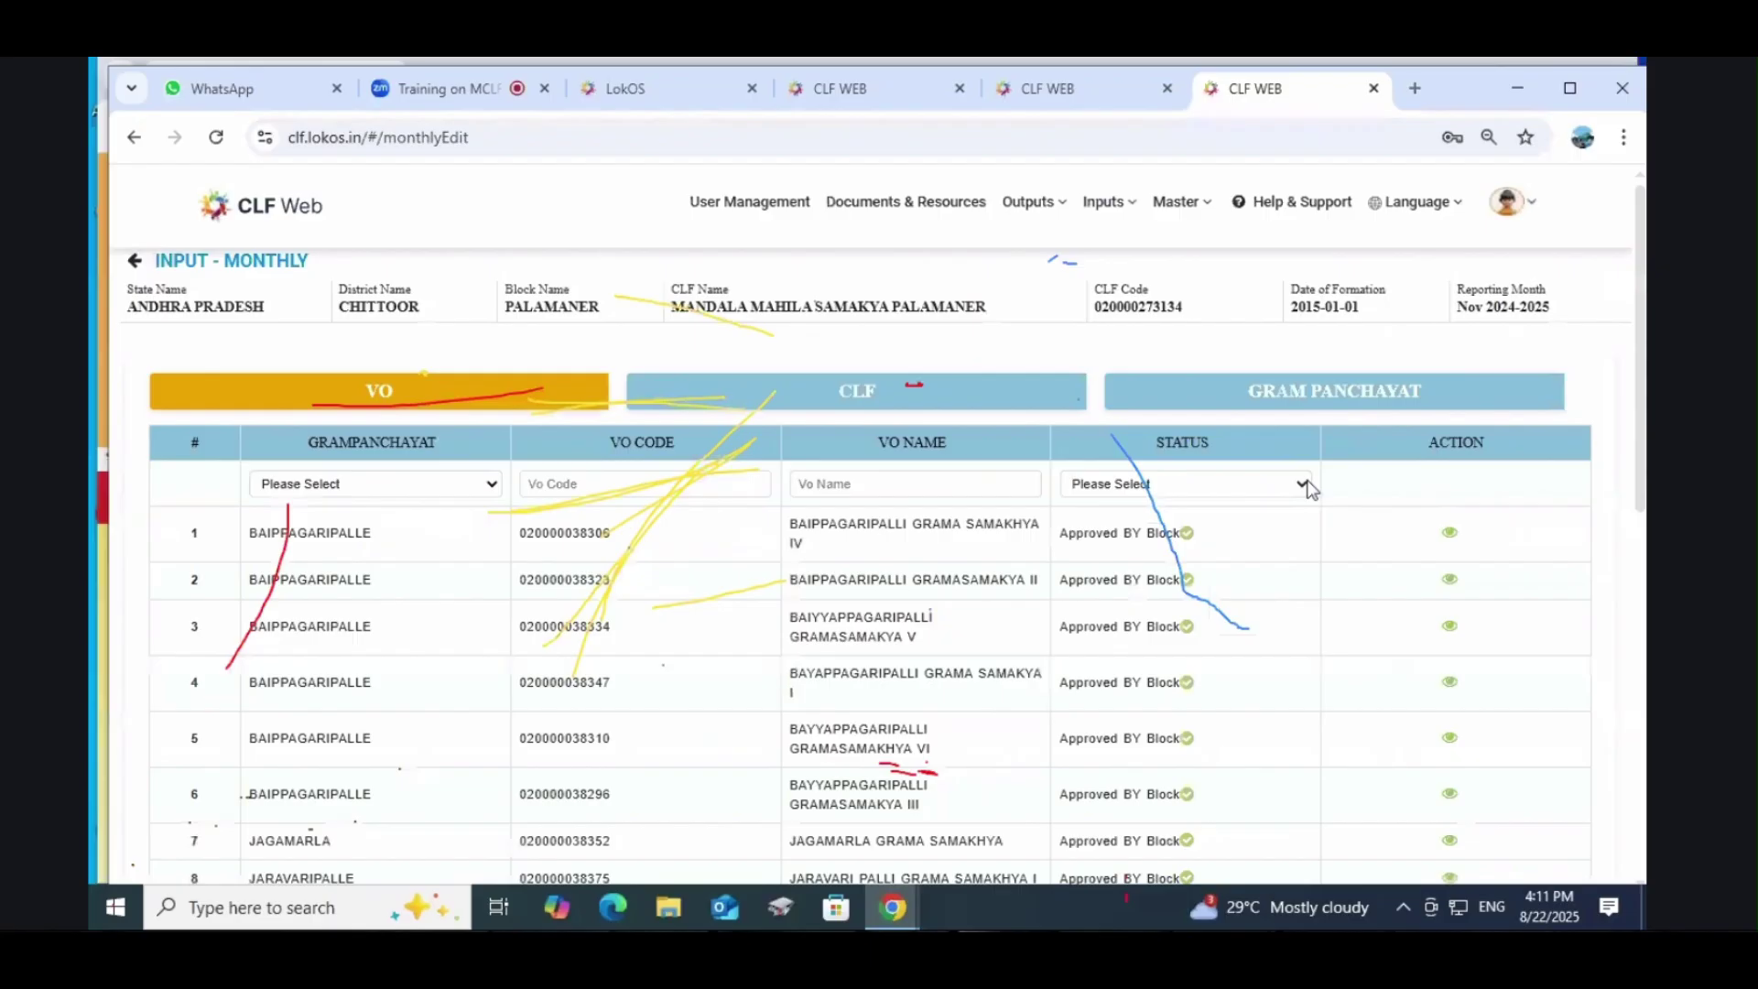
scroll(1300, 487, down, 5)
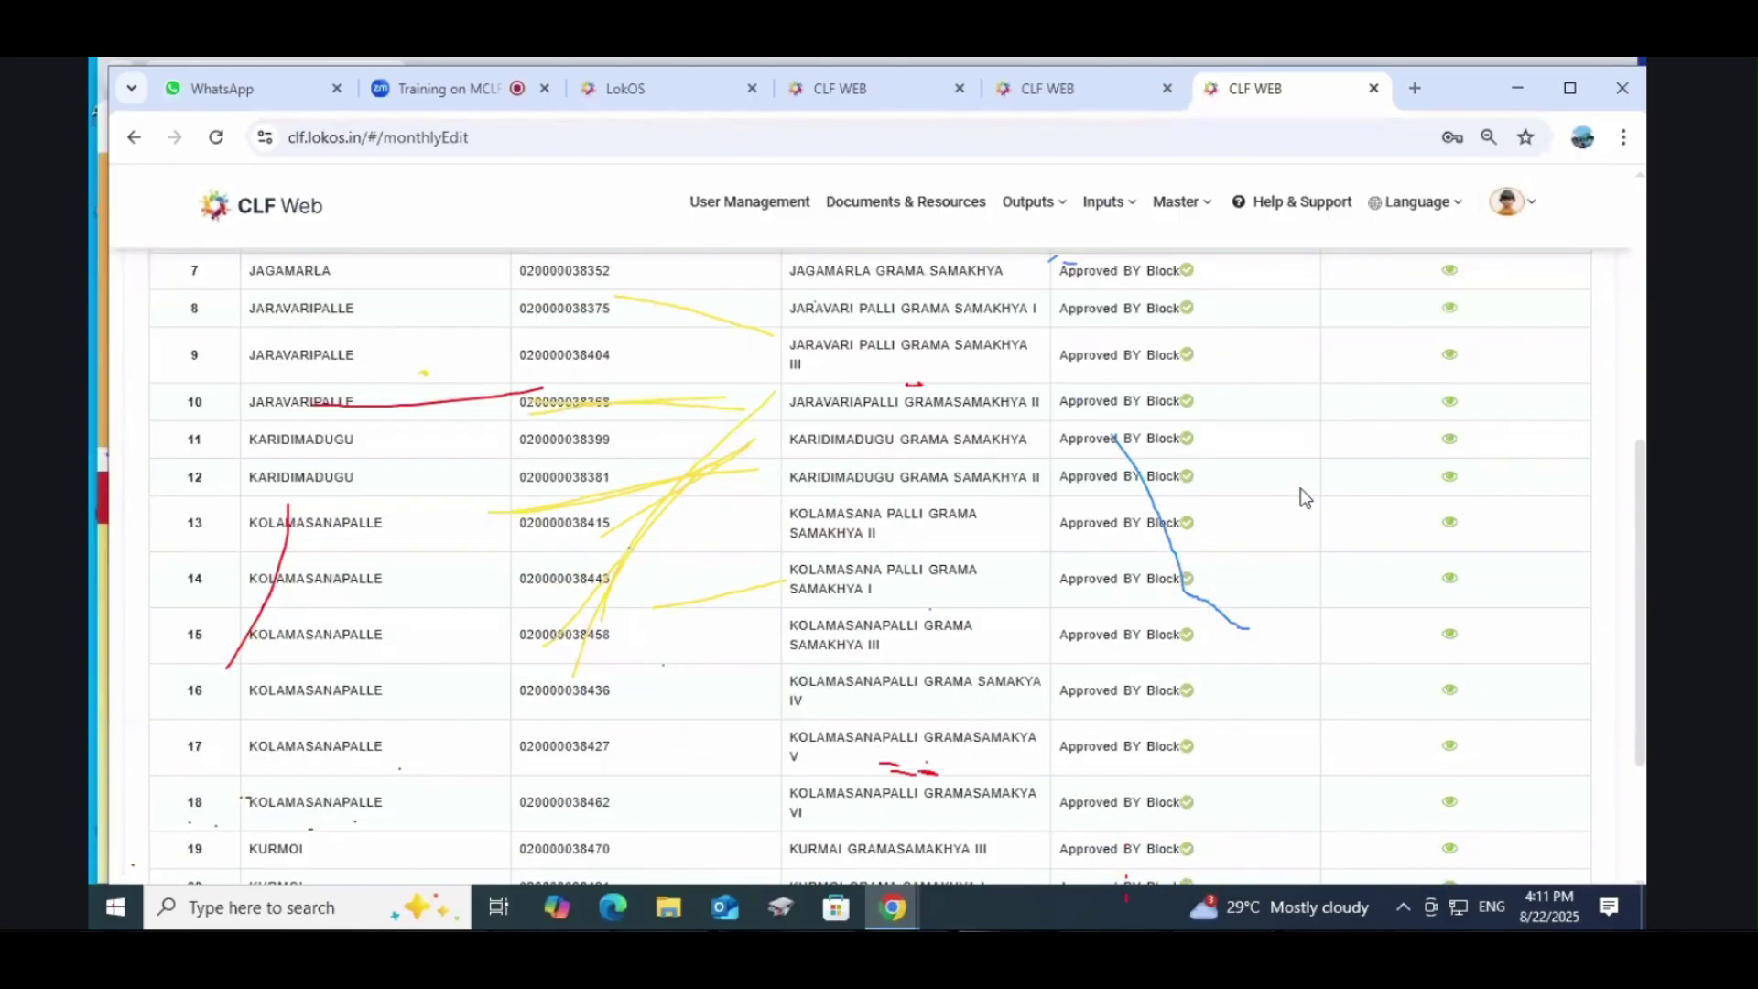
scroll(1300, 487, down, 3)
drag(1173, 509, 1061, 511)
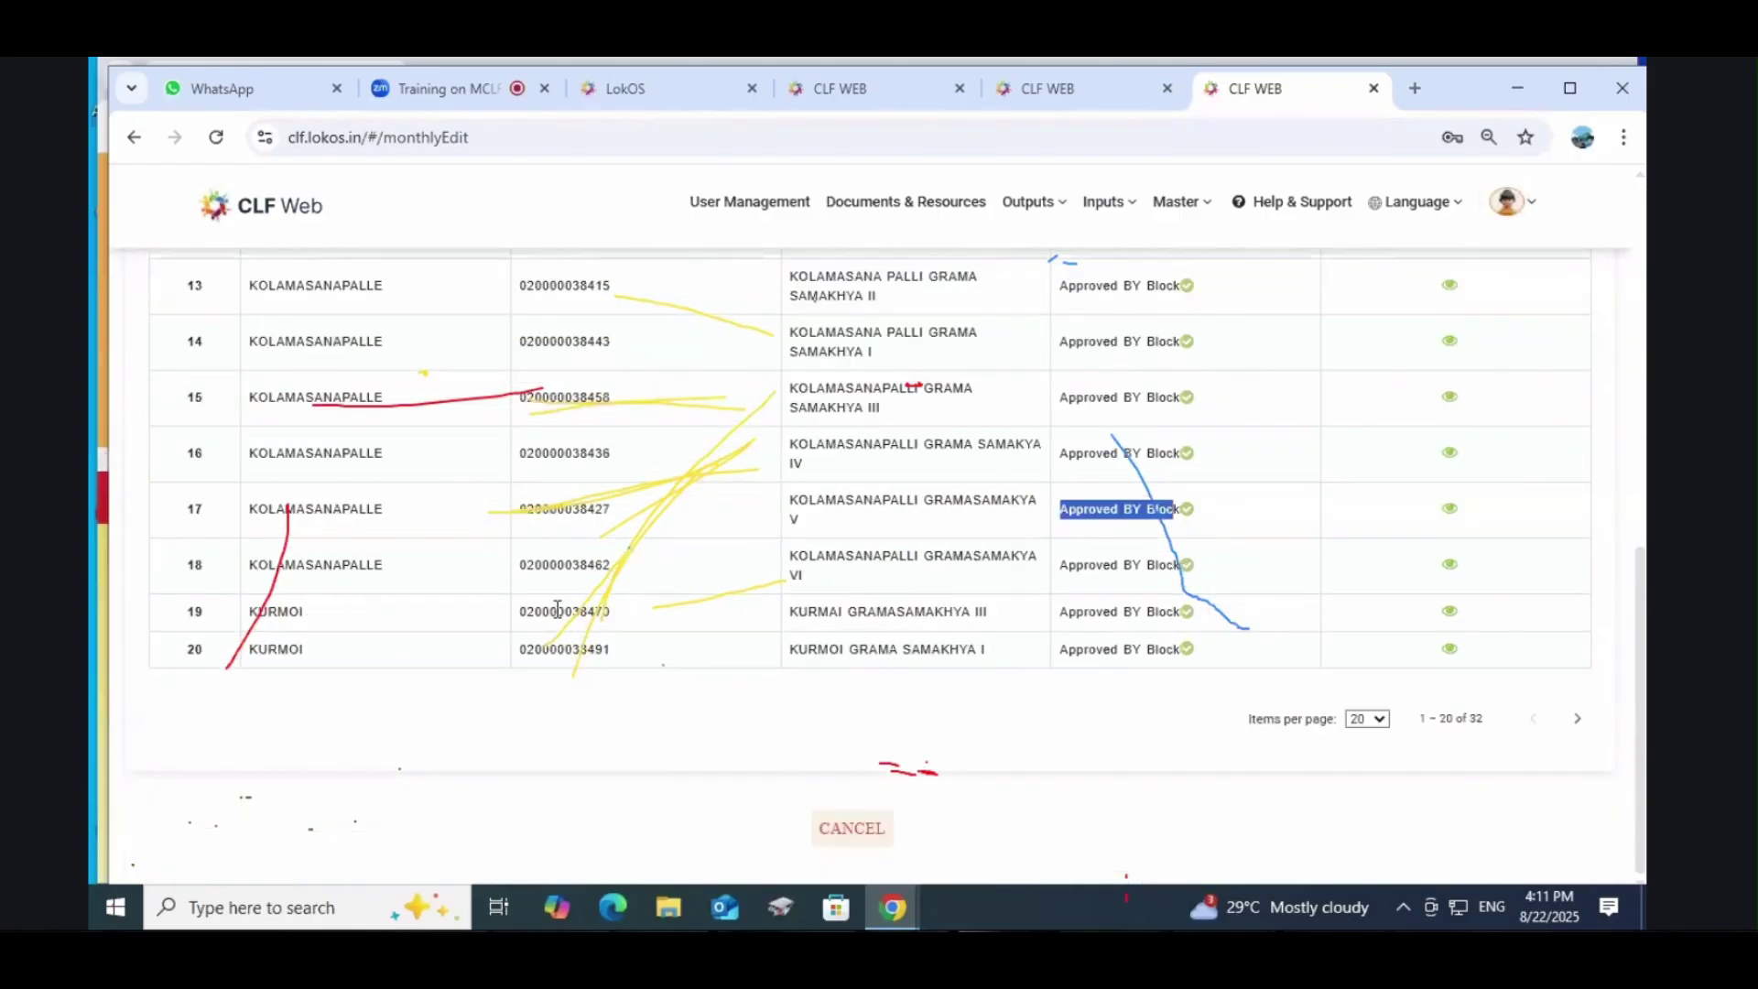
scroll(1033, 641, up, 10)
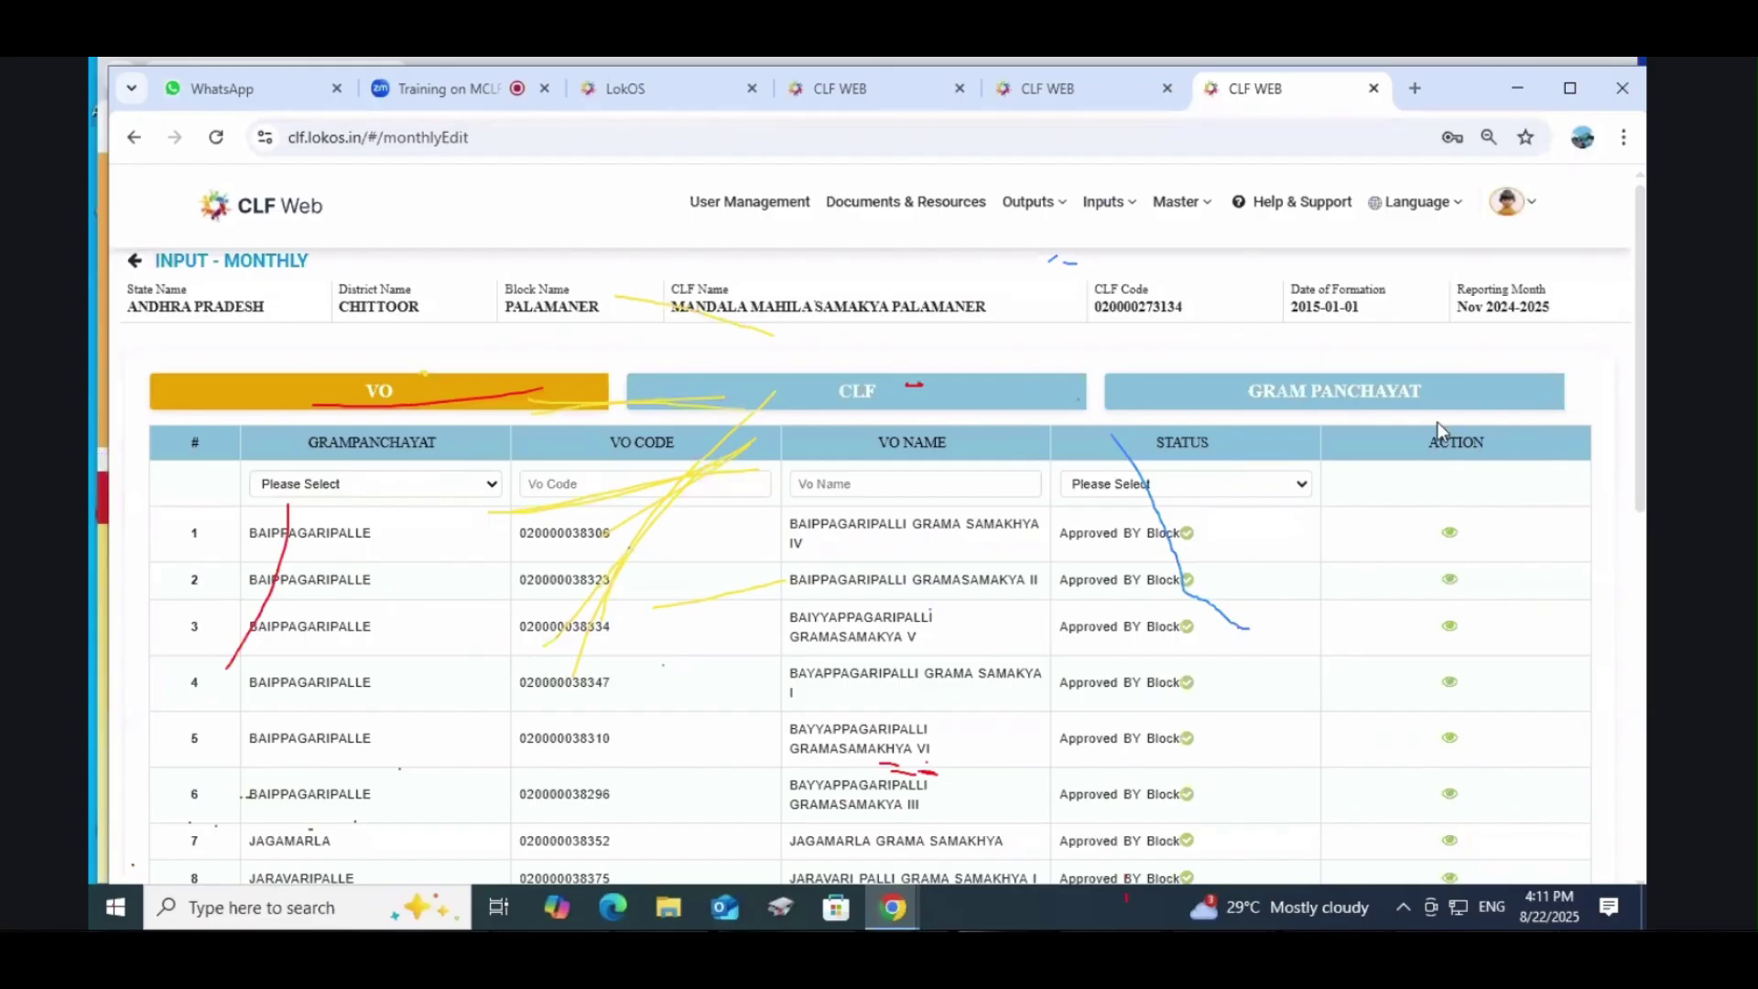
click(1181, 201)
click(1022, 209)
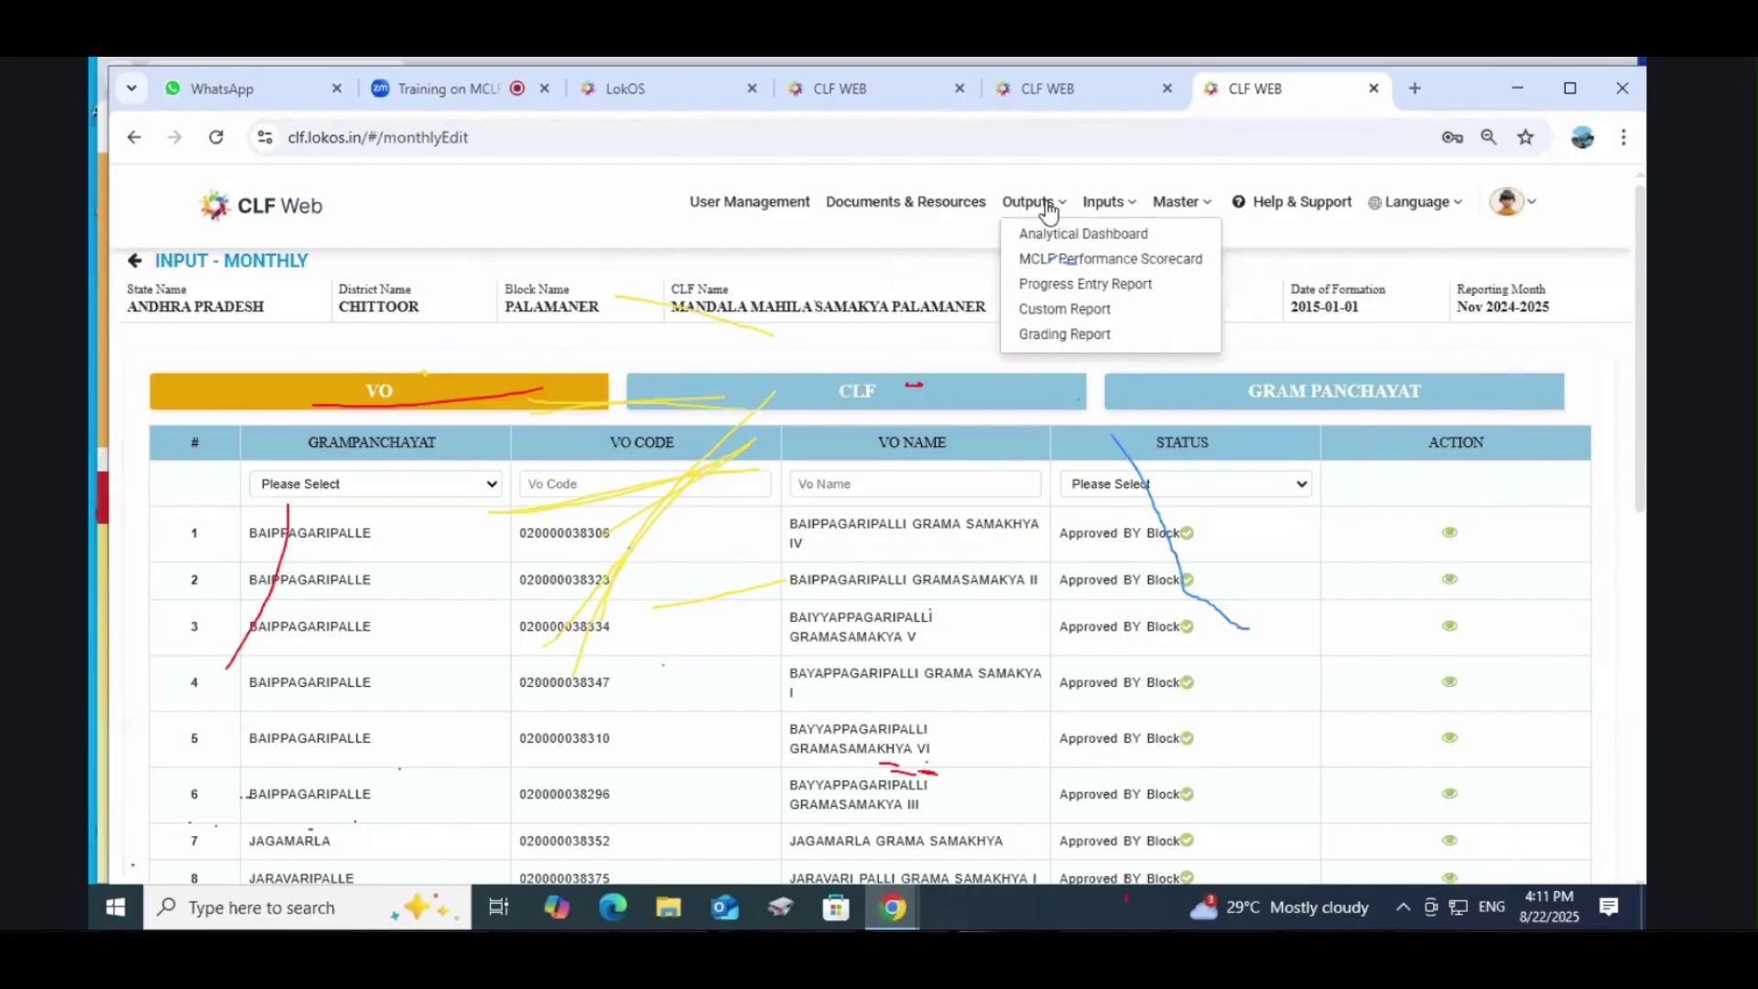
click(1084, 233)
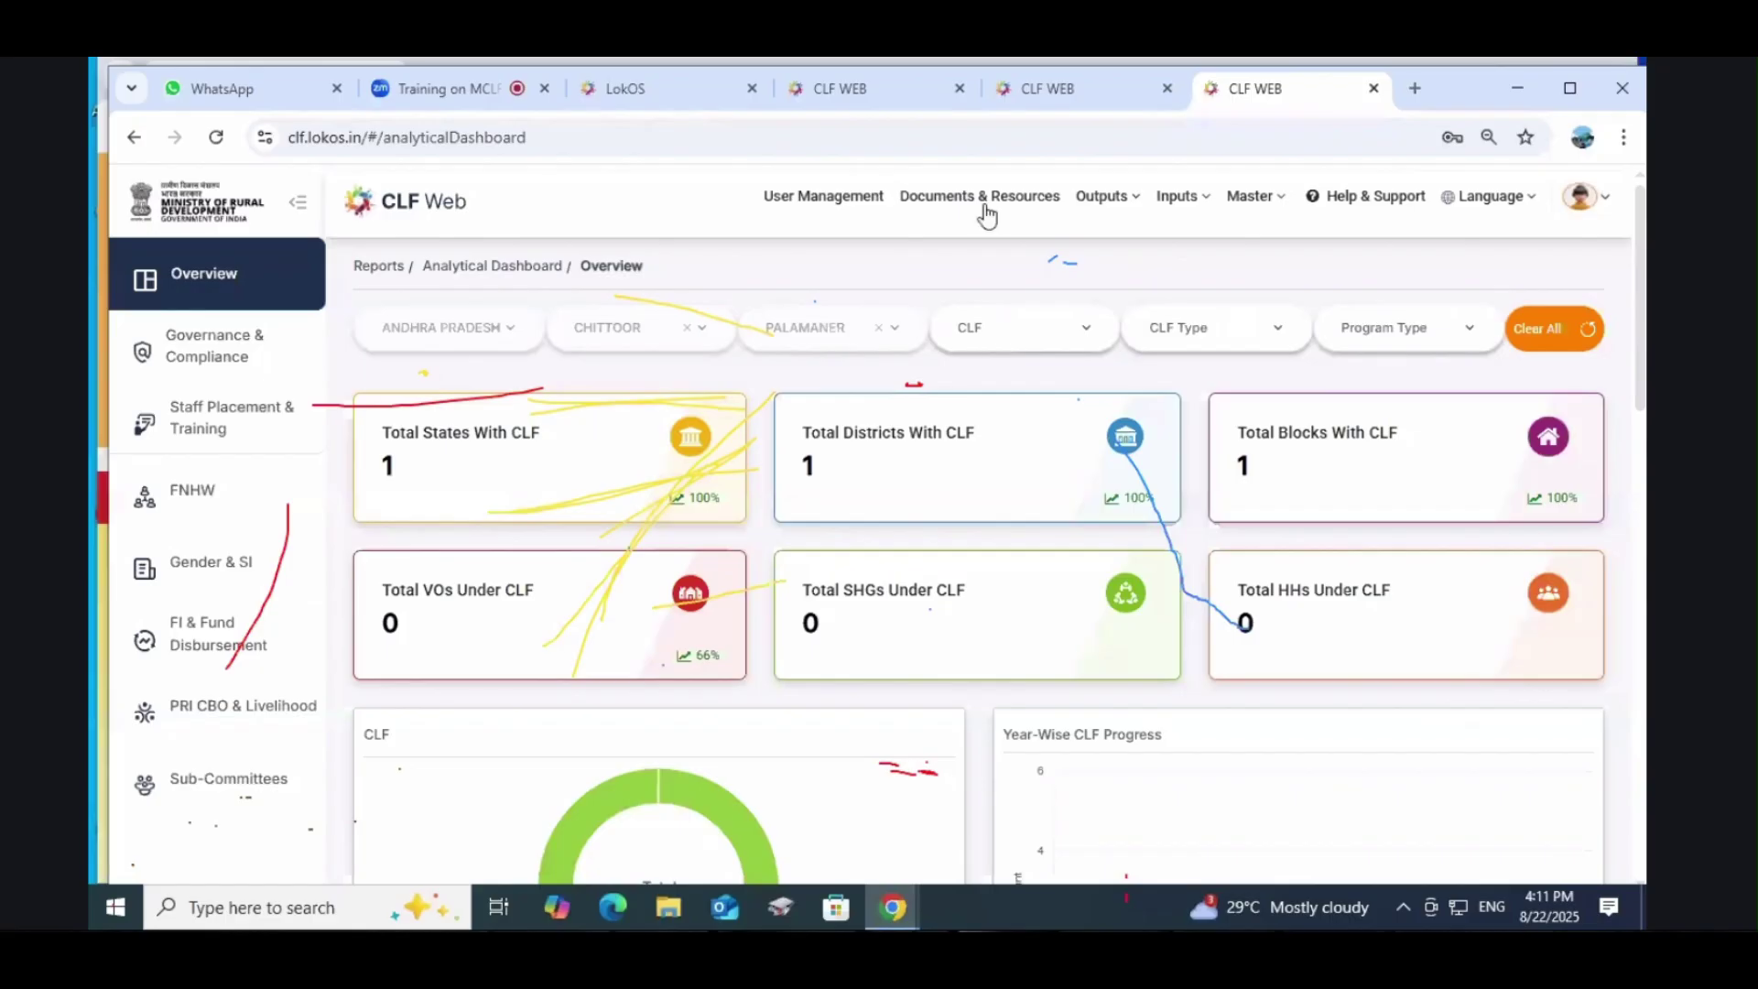
click(1106, 196)
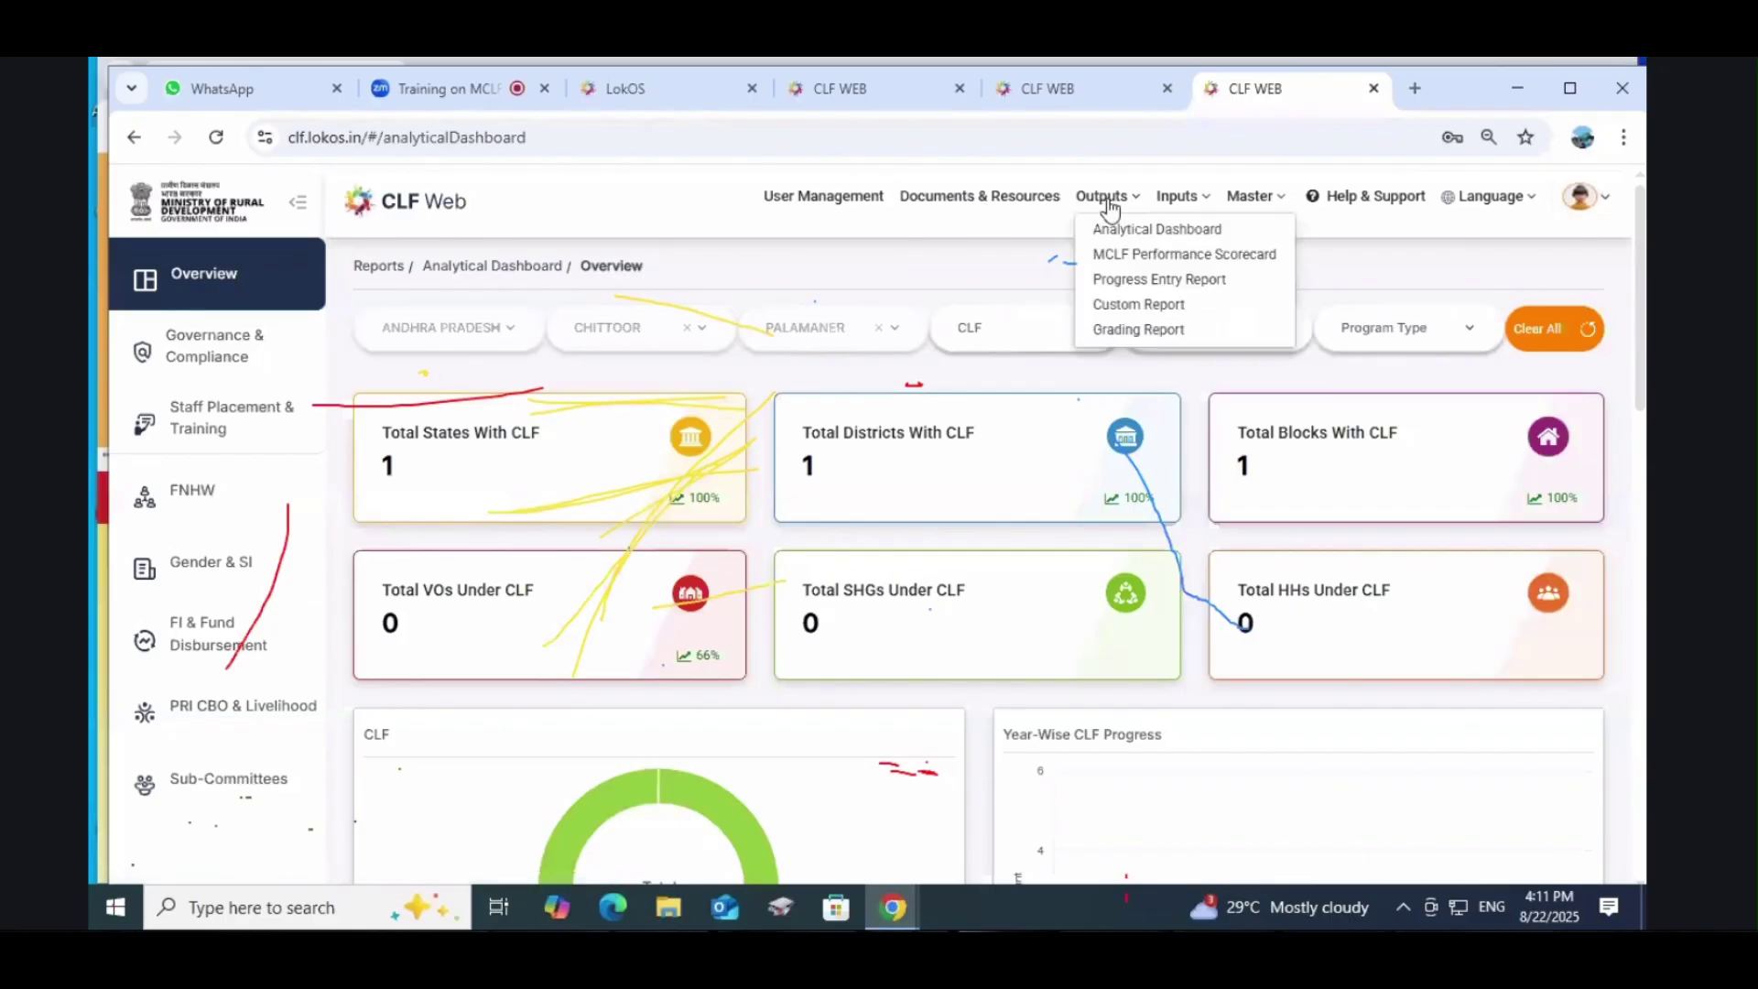
click(1132, 292)
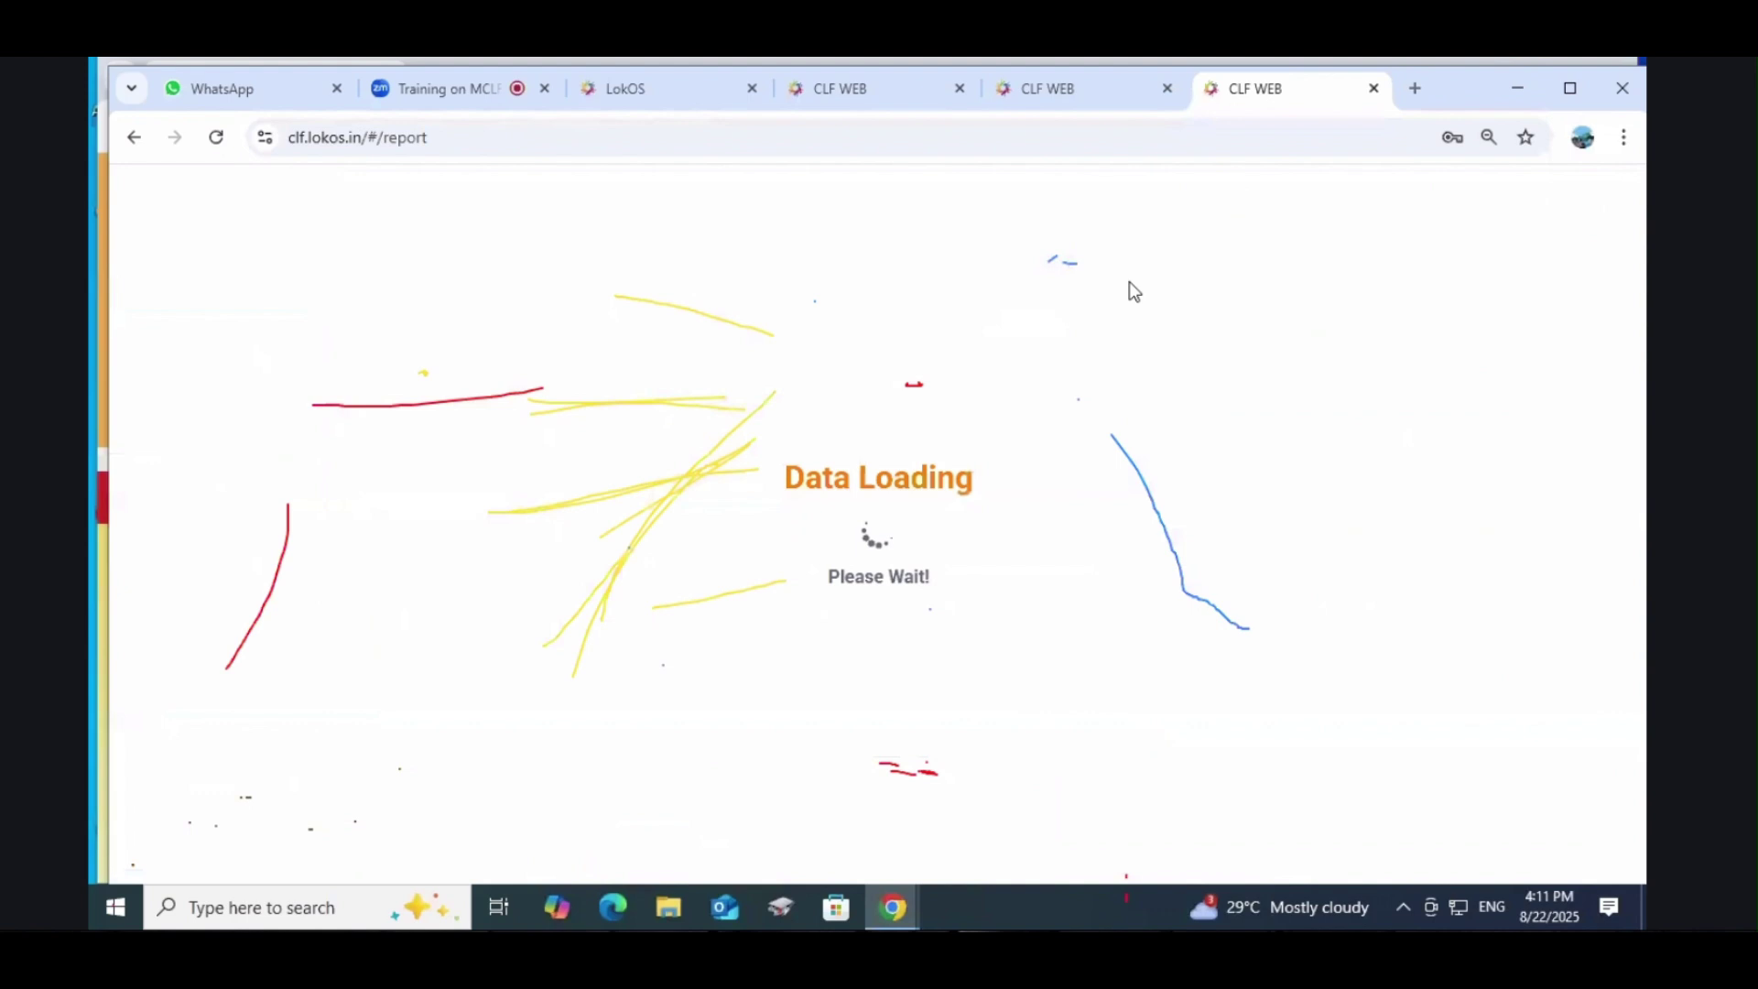
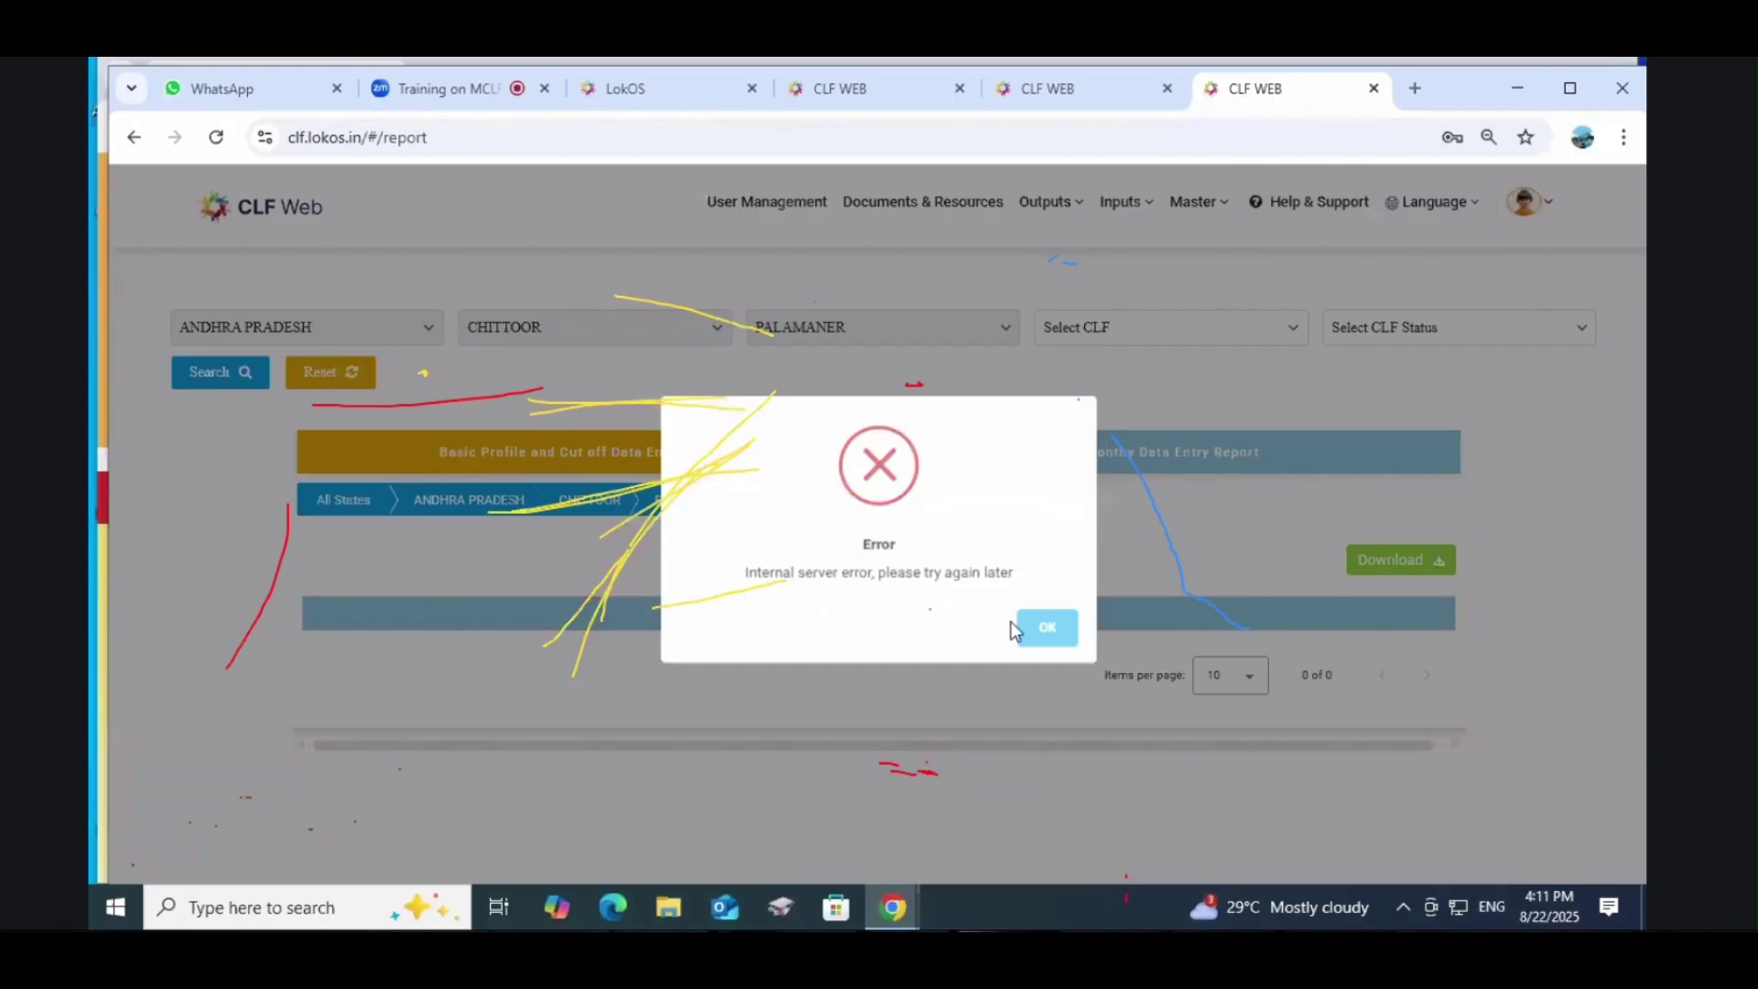
Step: Load the 2024-2025 monthly data entry report, noting February and March show No
click(1017, 626)
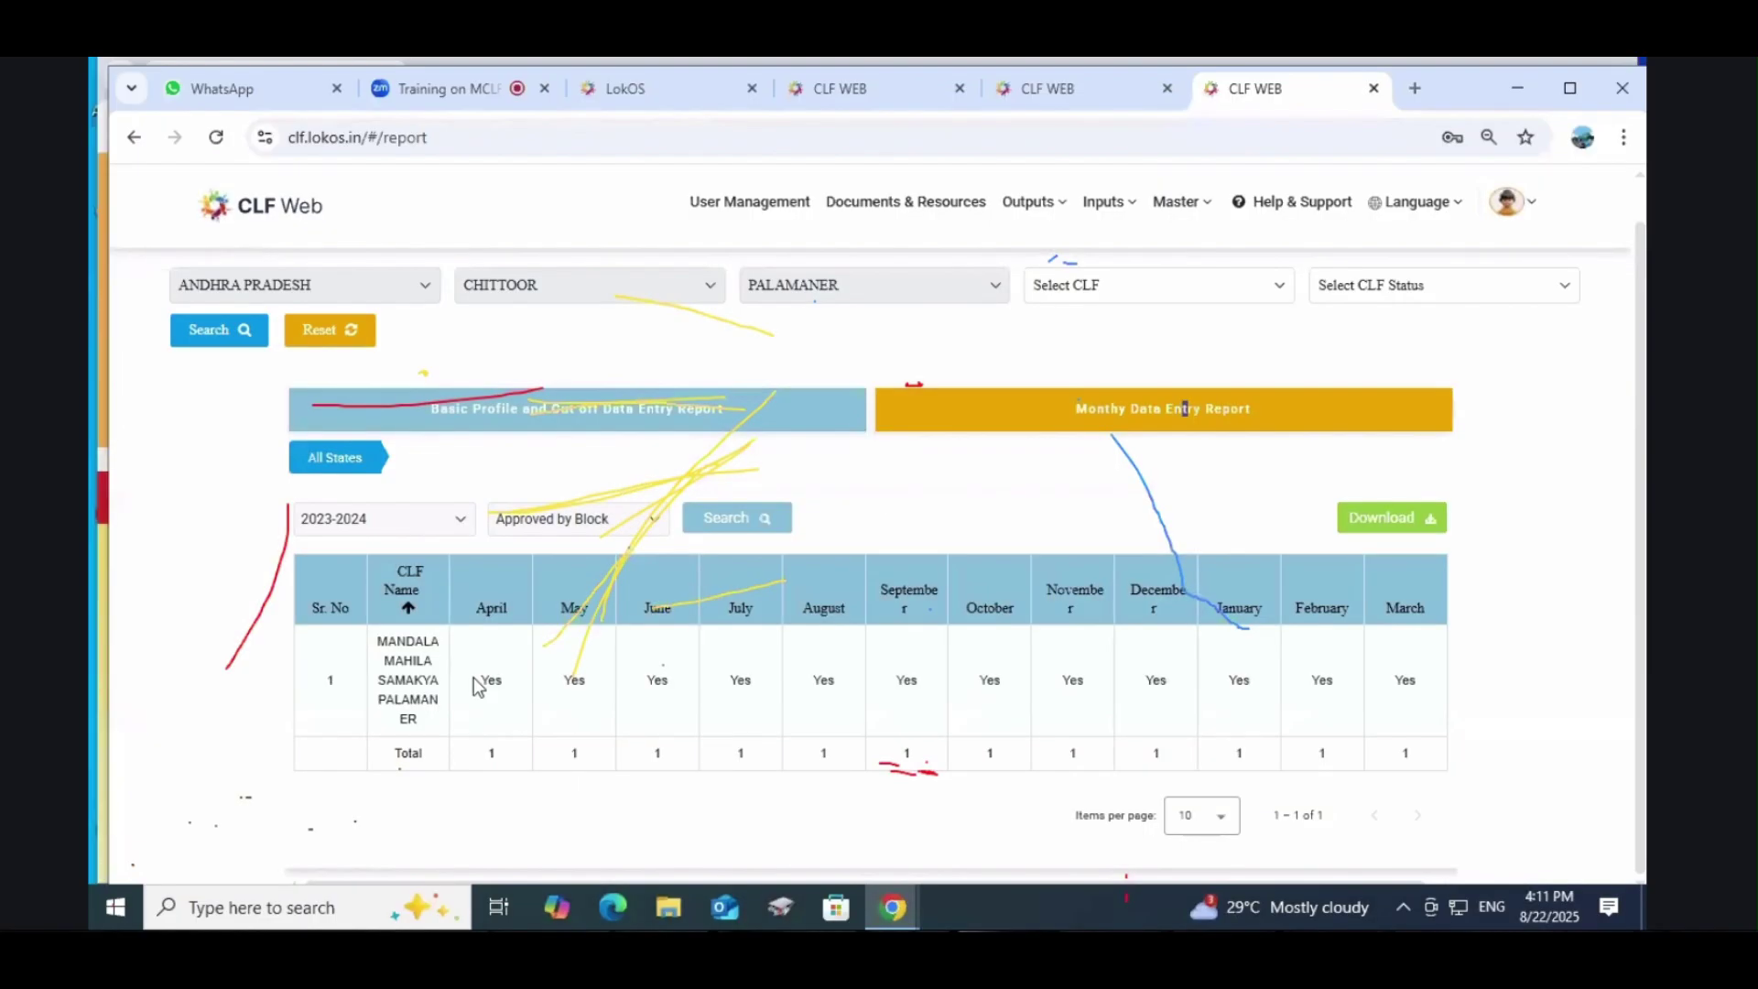
drag(475, 678, 1412, 679)
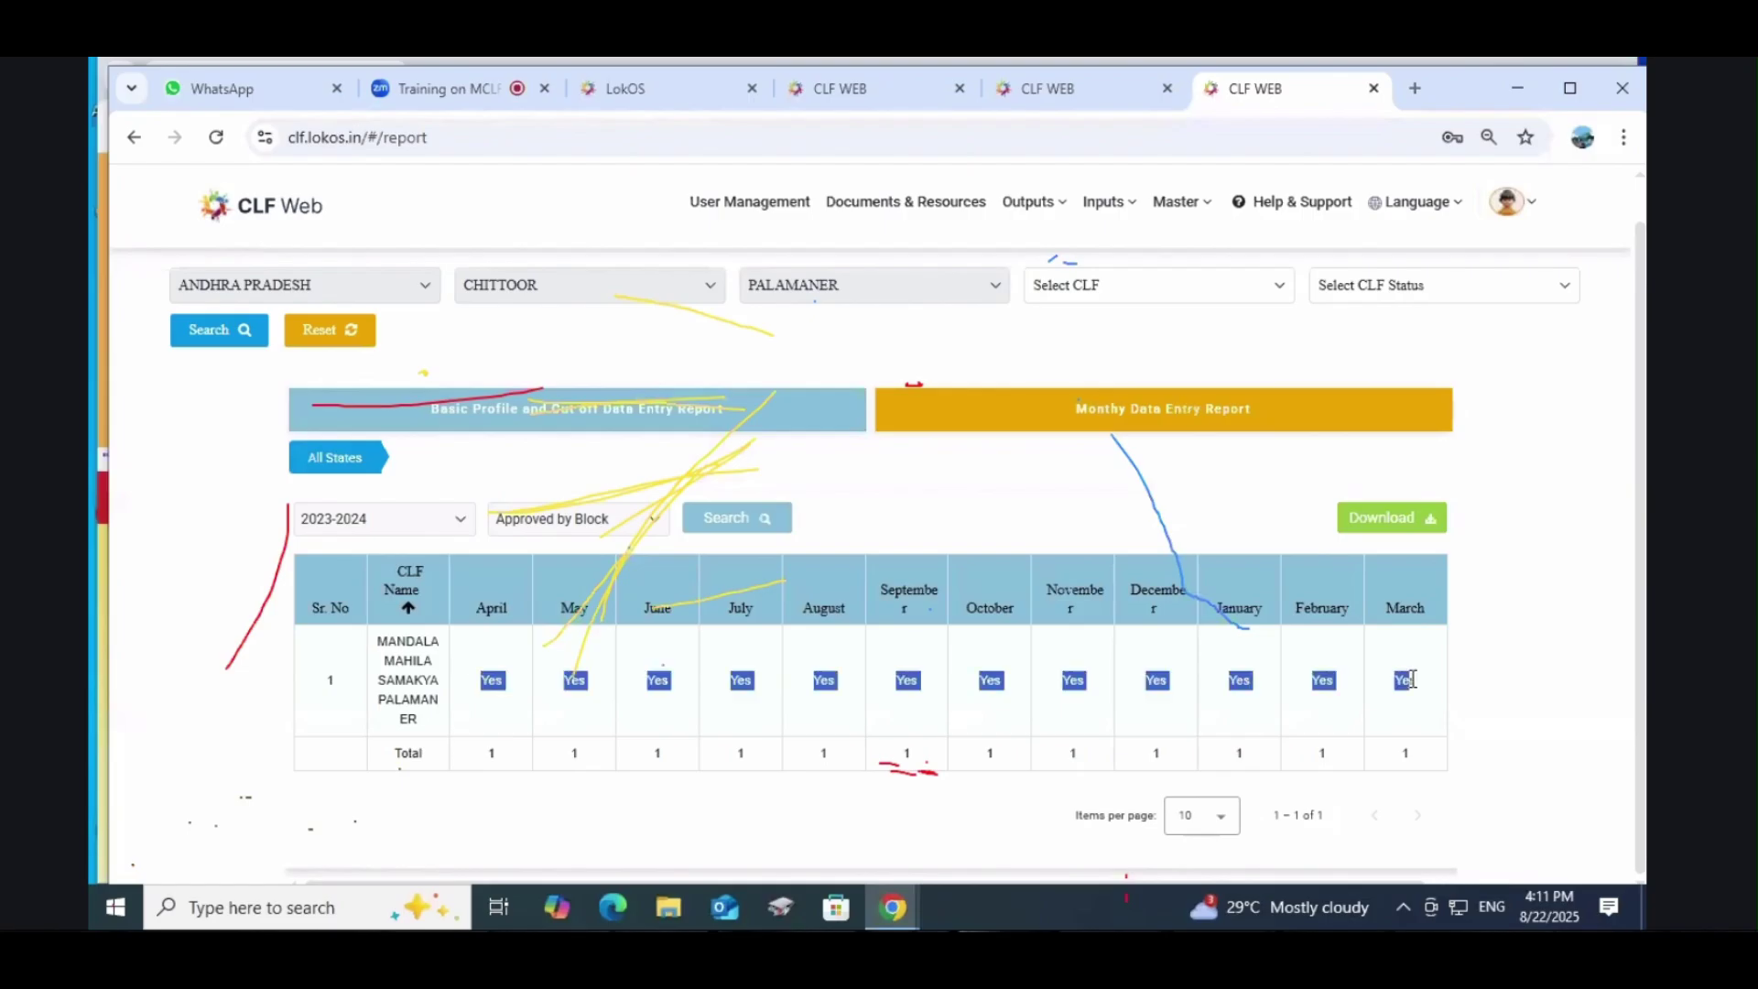
click(388, 520)
click(389, 555)
click(737, 518)
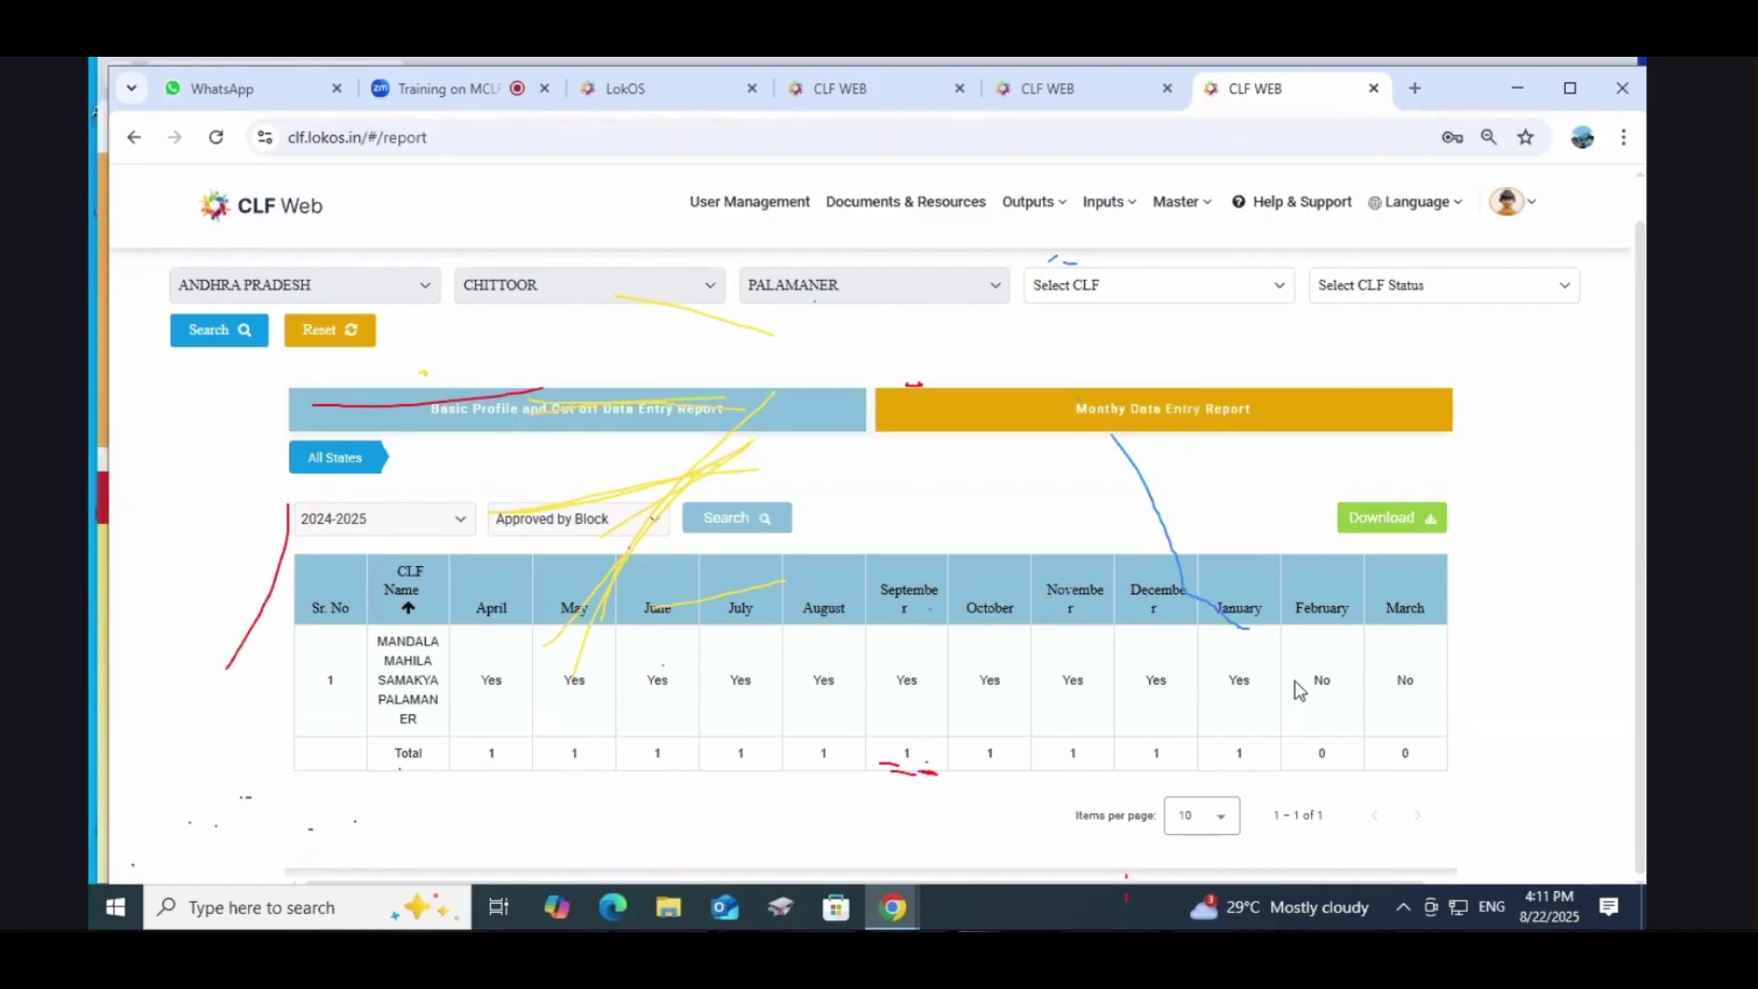
drag(1419, 679, 1291, 673)
Step: Run the report for 2023-2024 with Approved by Block status, showing Yes for every month
click(492, 426)
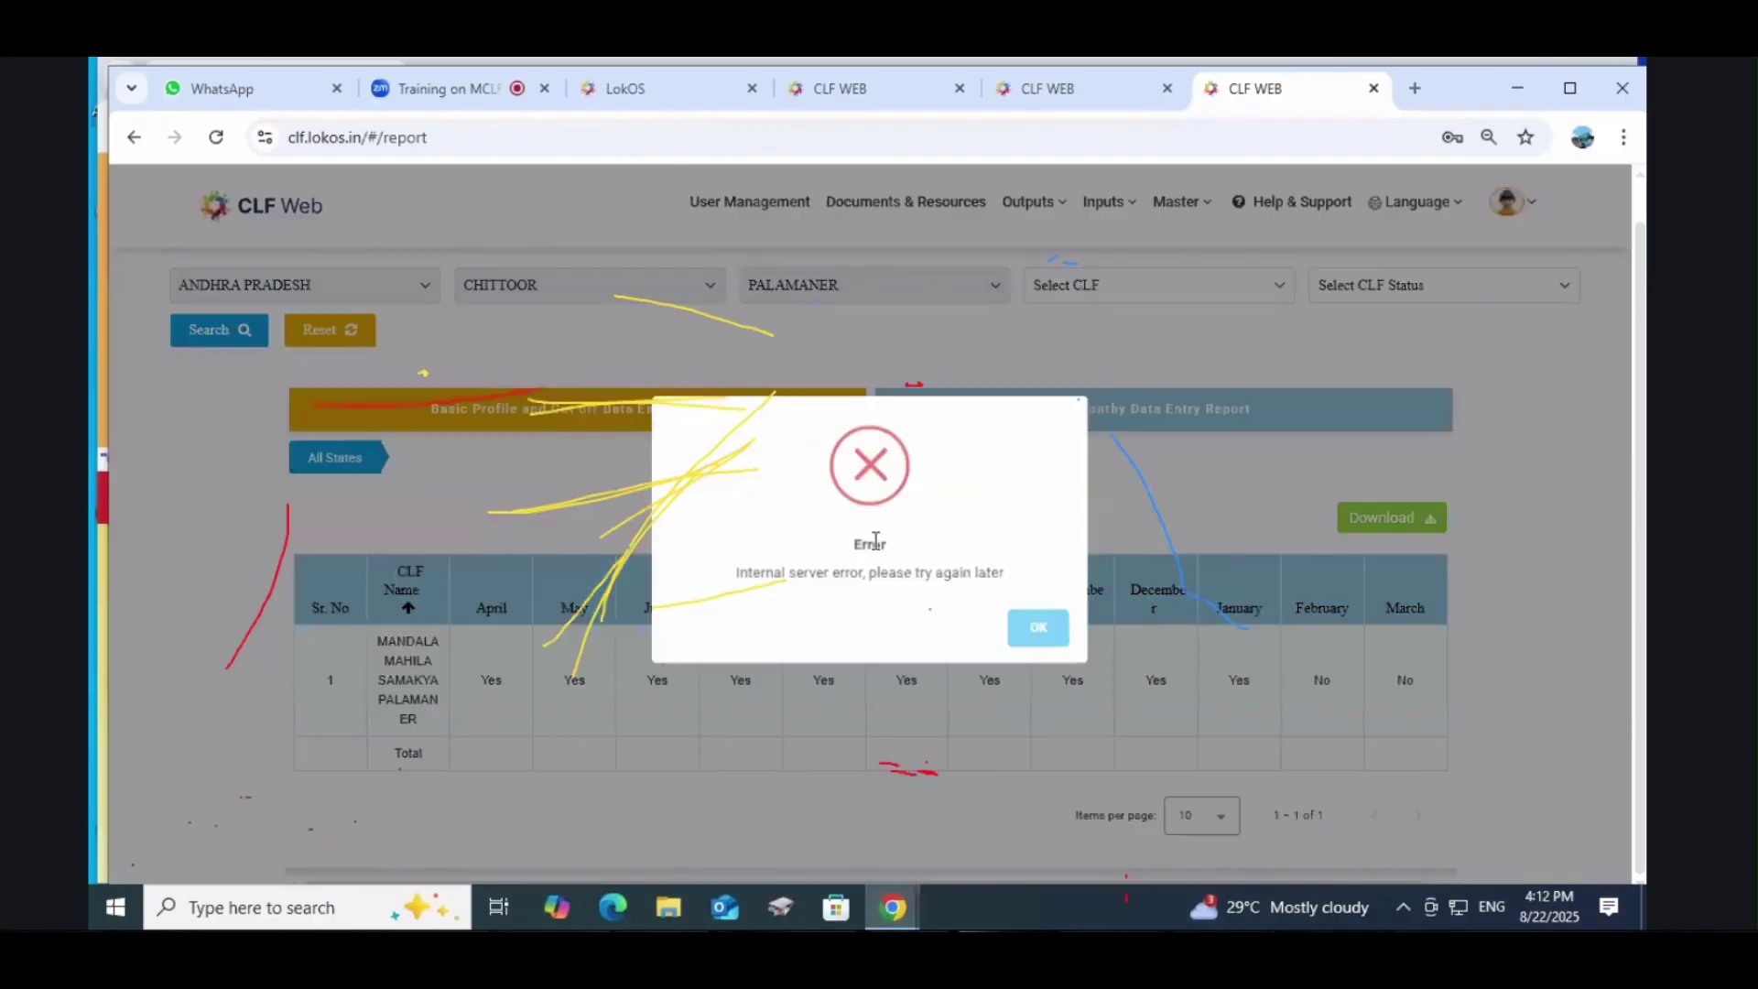
click(1040, 630)
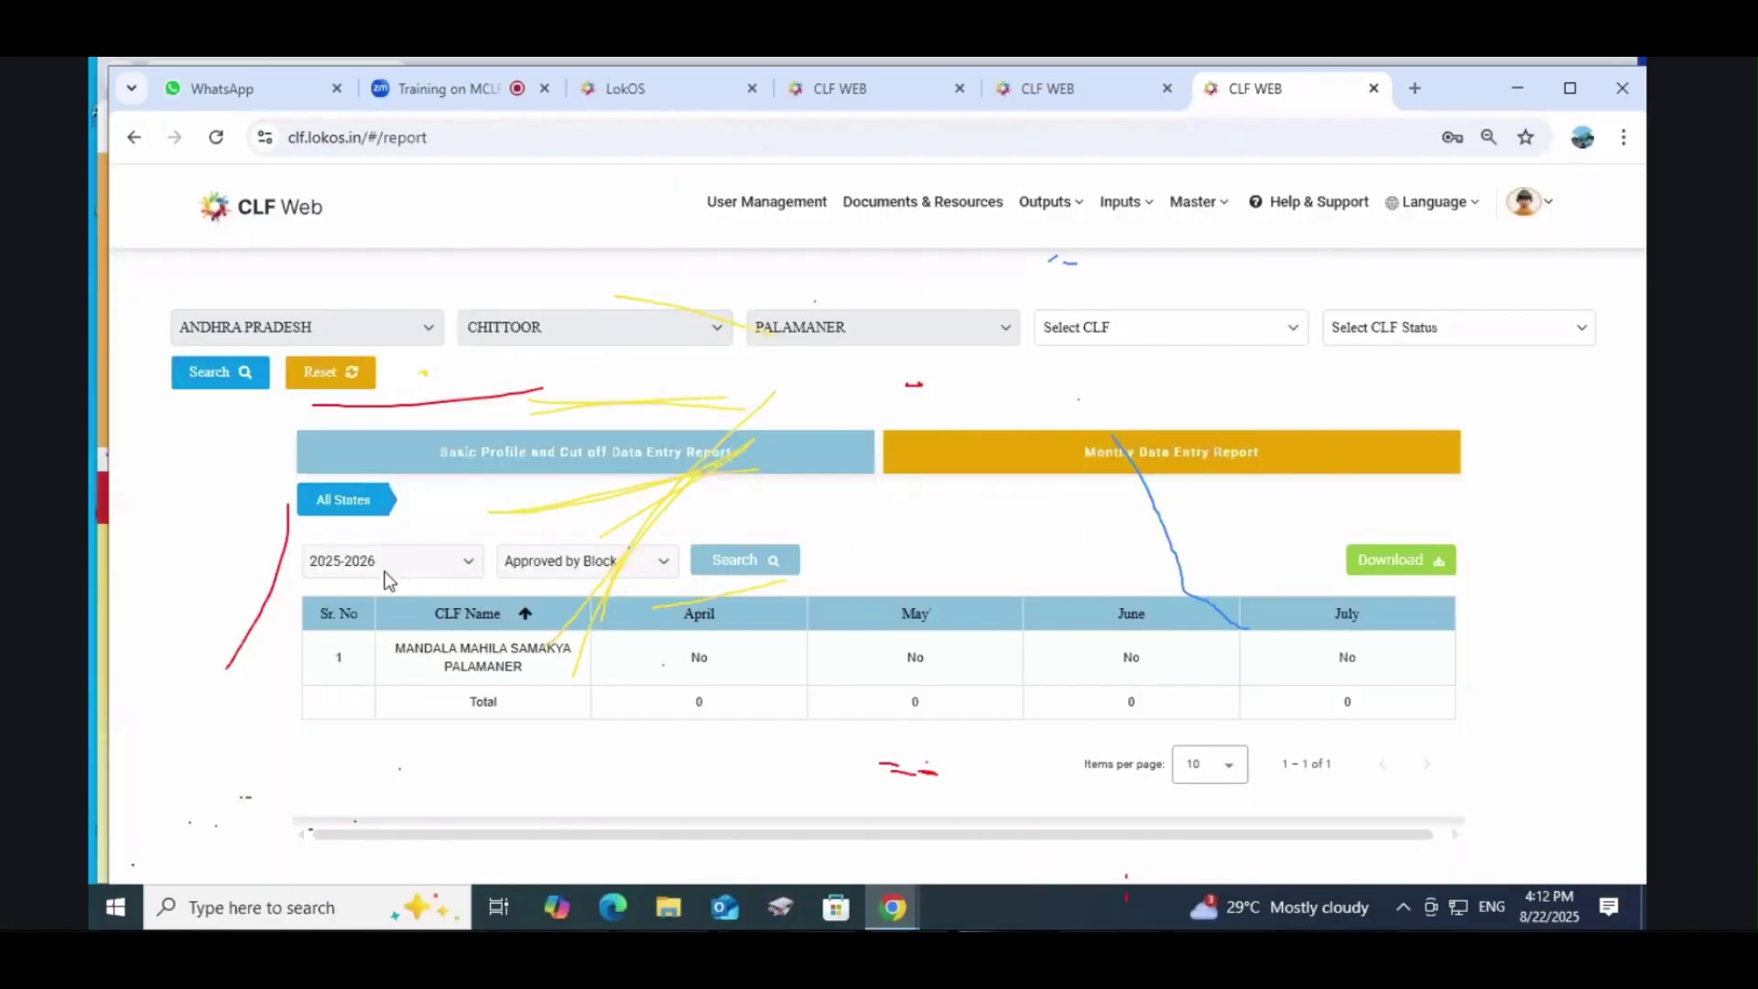
click(383, 563)
click(451, 636)
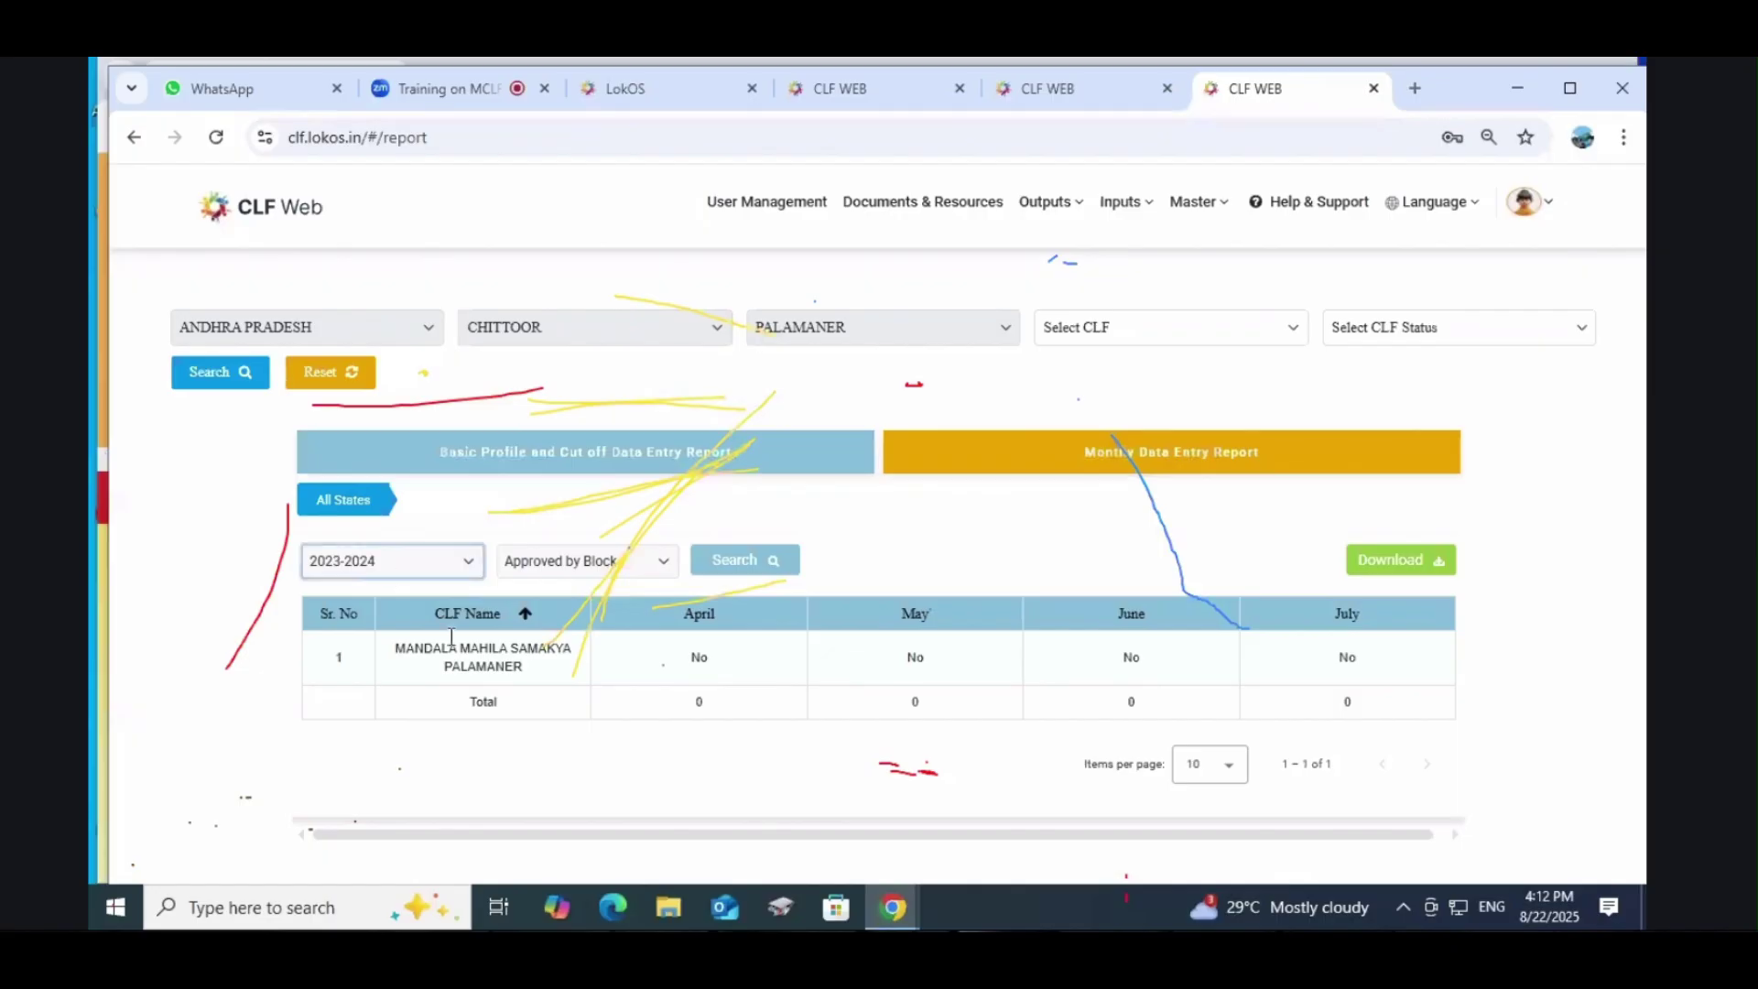
click(562, 568)
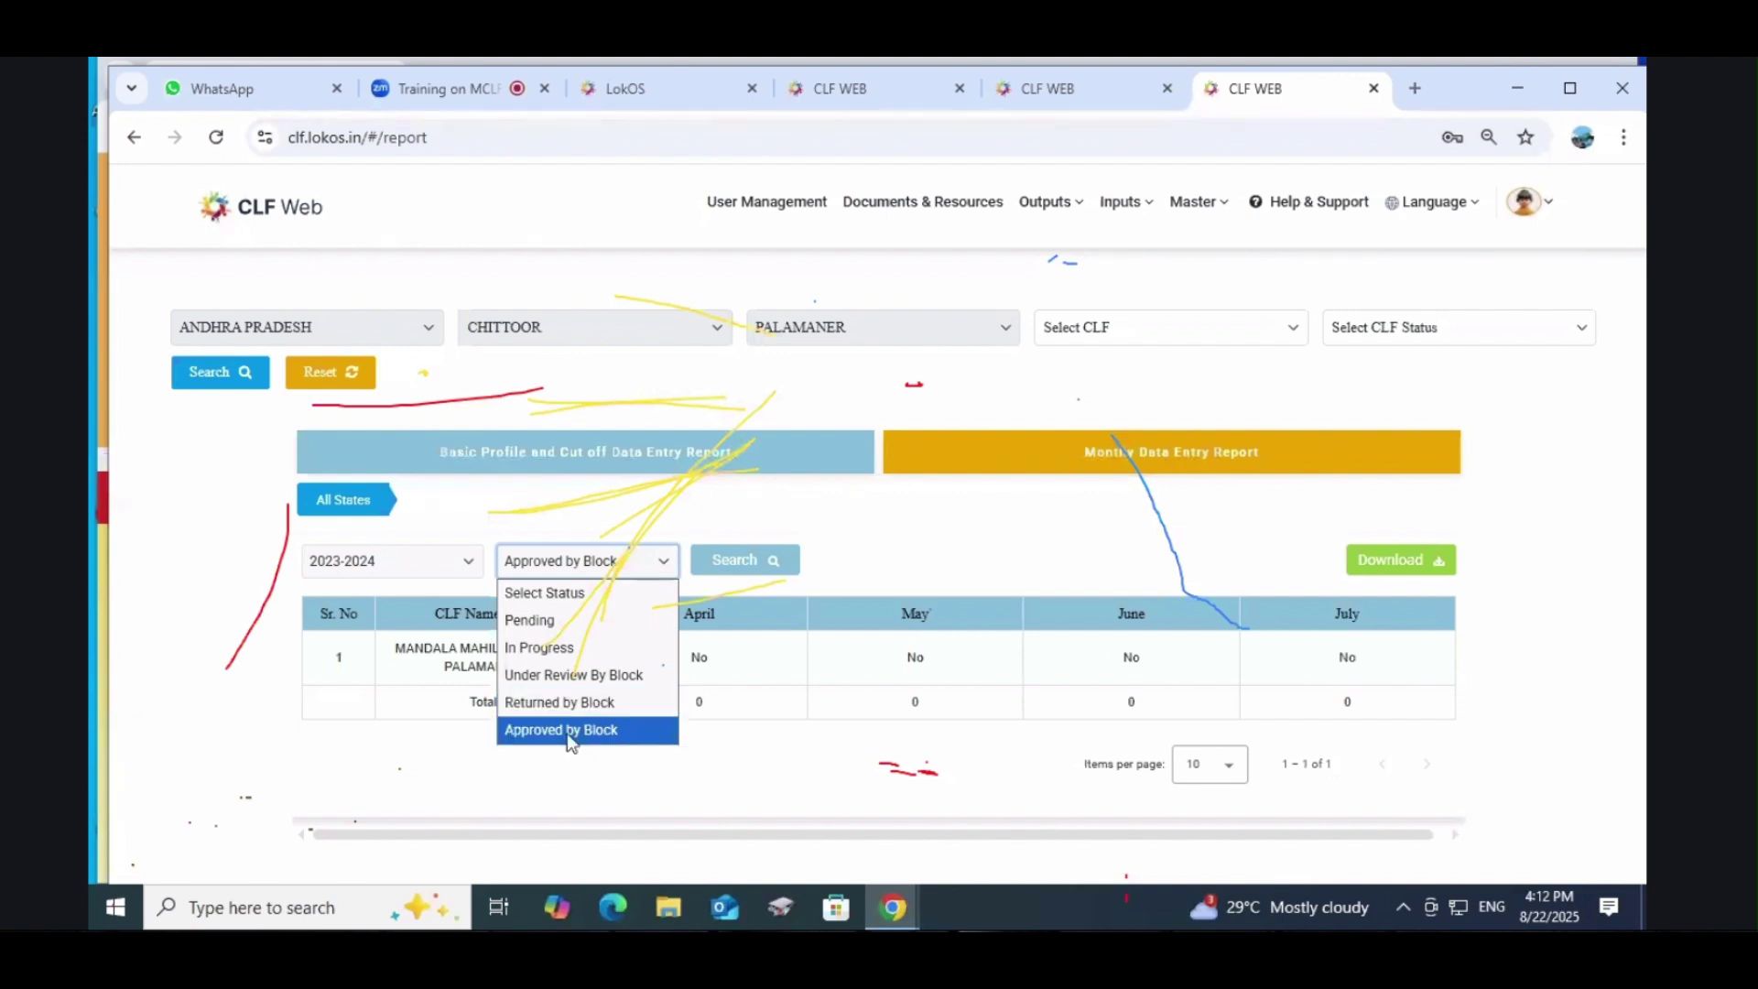
click(569, 730)
click(797, 556)
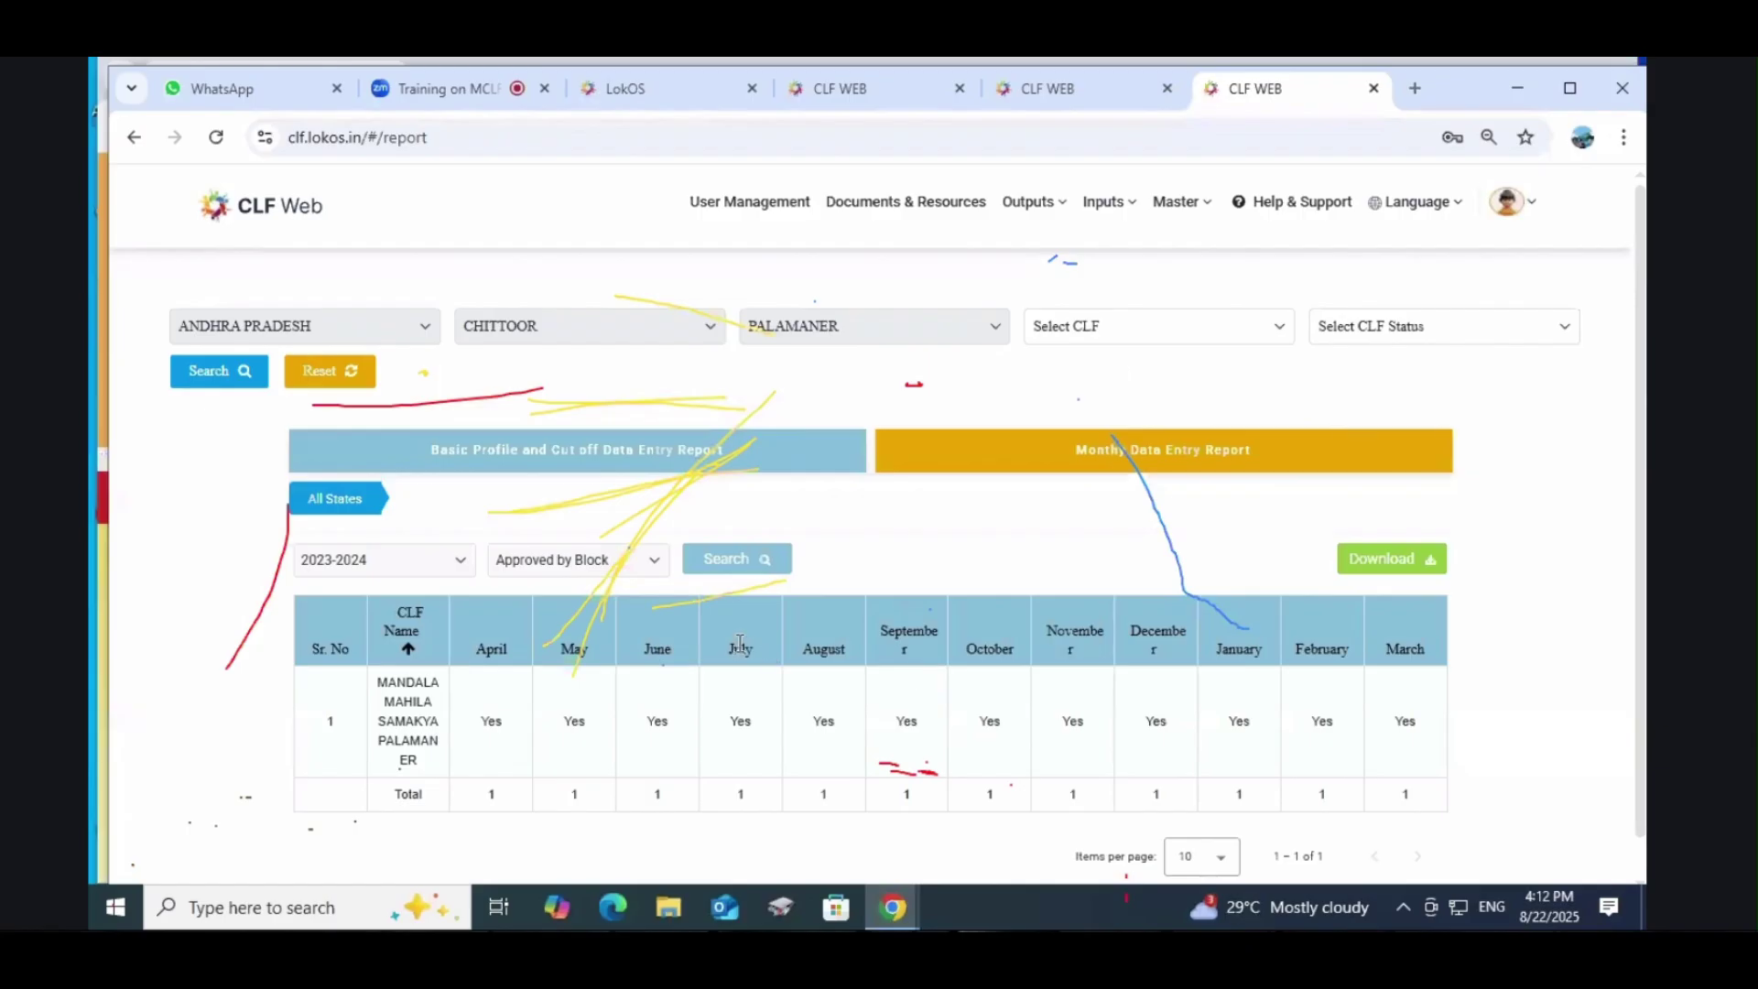
mouse_move(1069, 205)
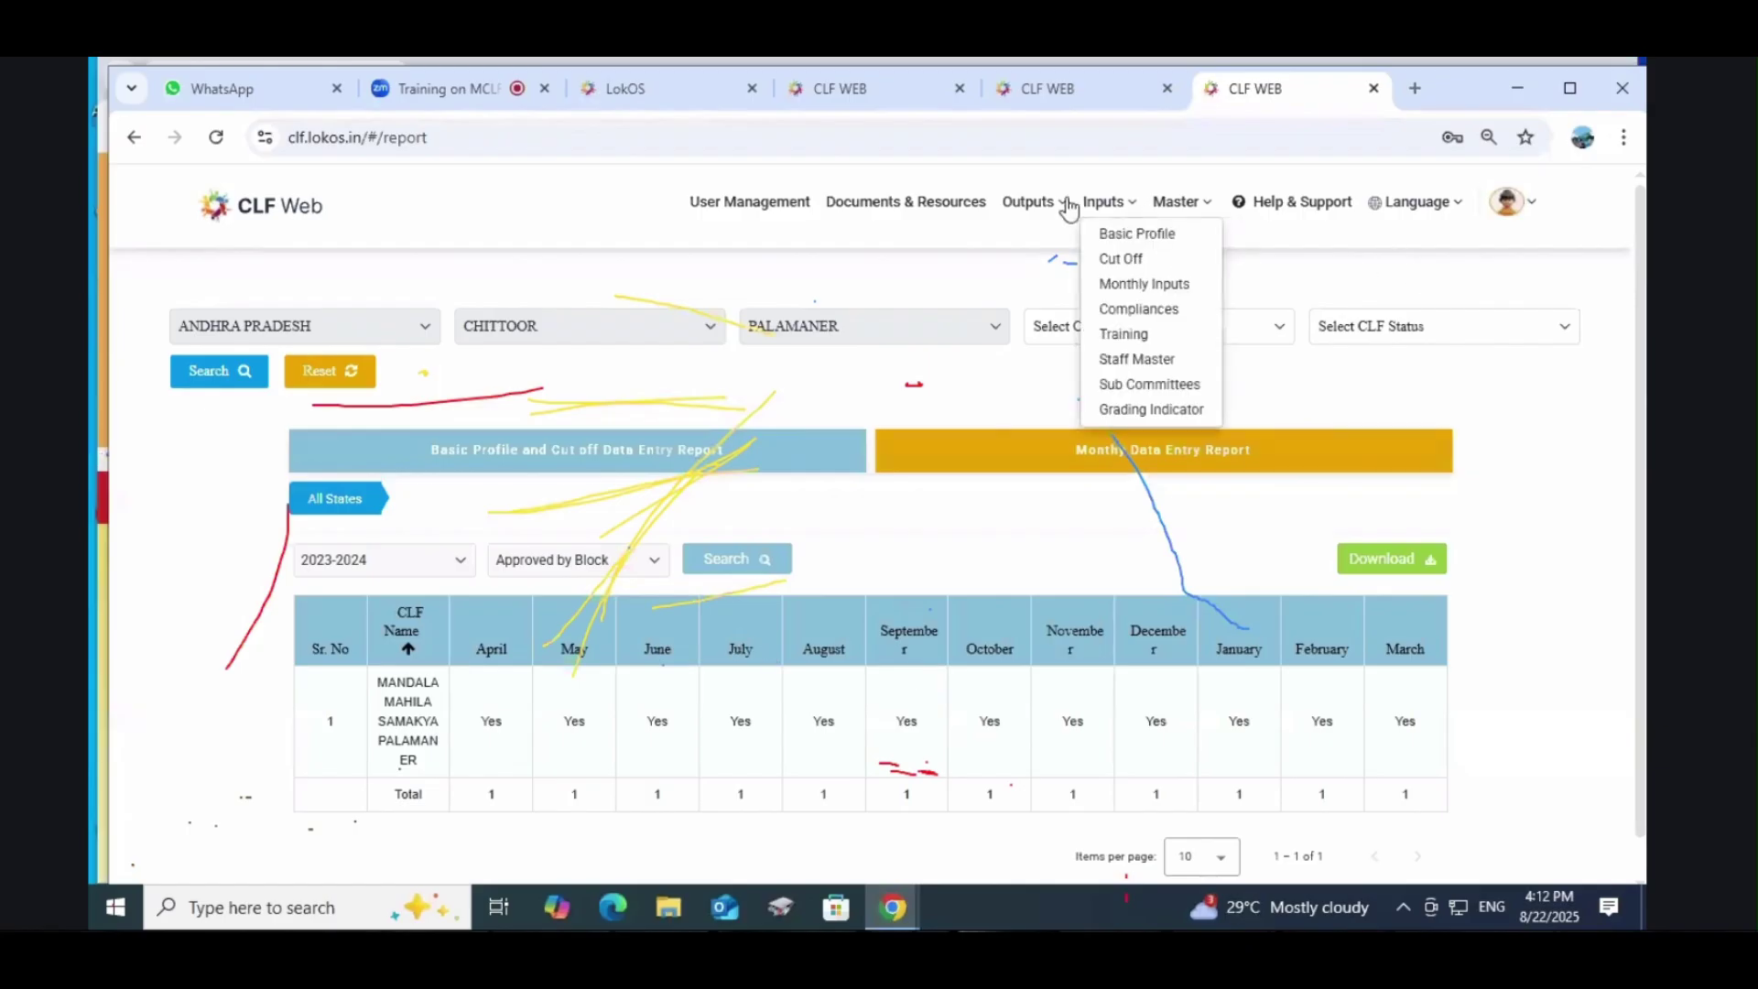
mouse_move(1026, 224)
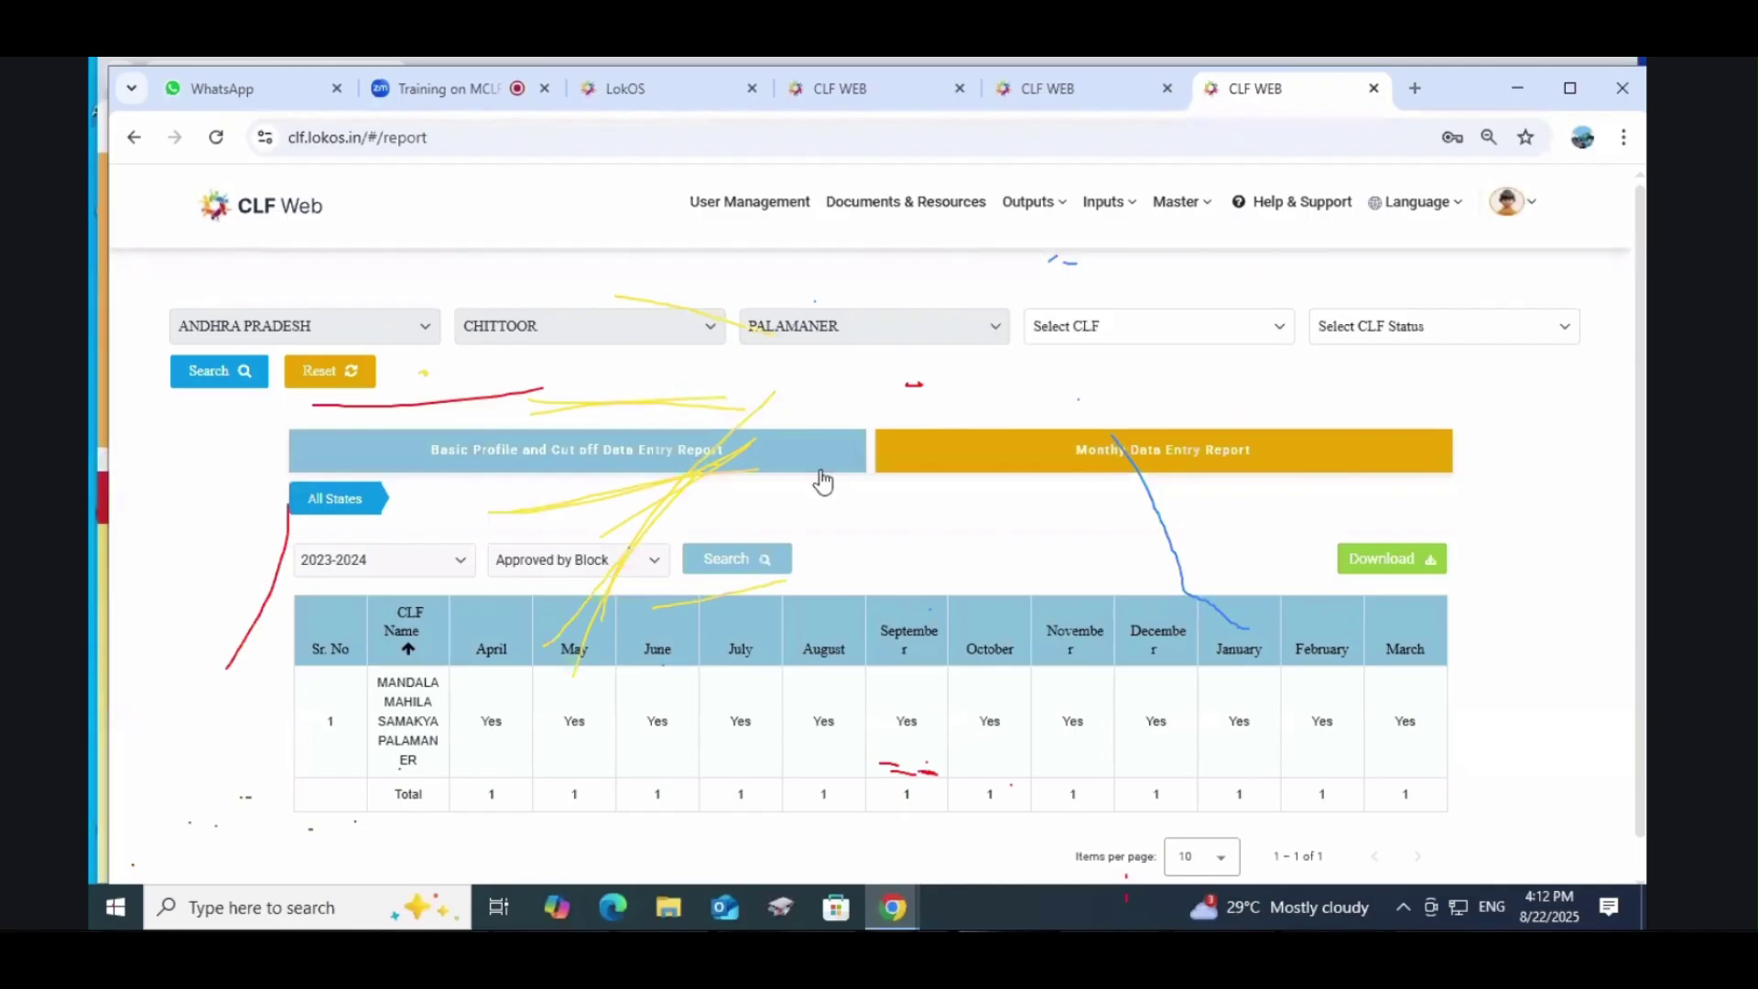
Step: Log out and attempt signing in with the block account username and password
mouse_move(1481, 188)
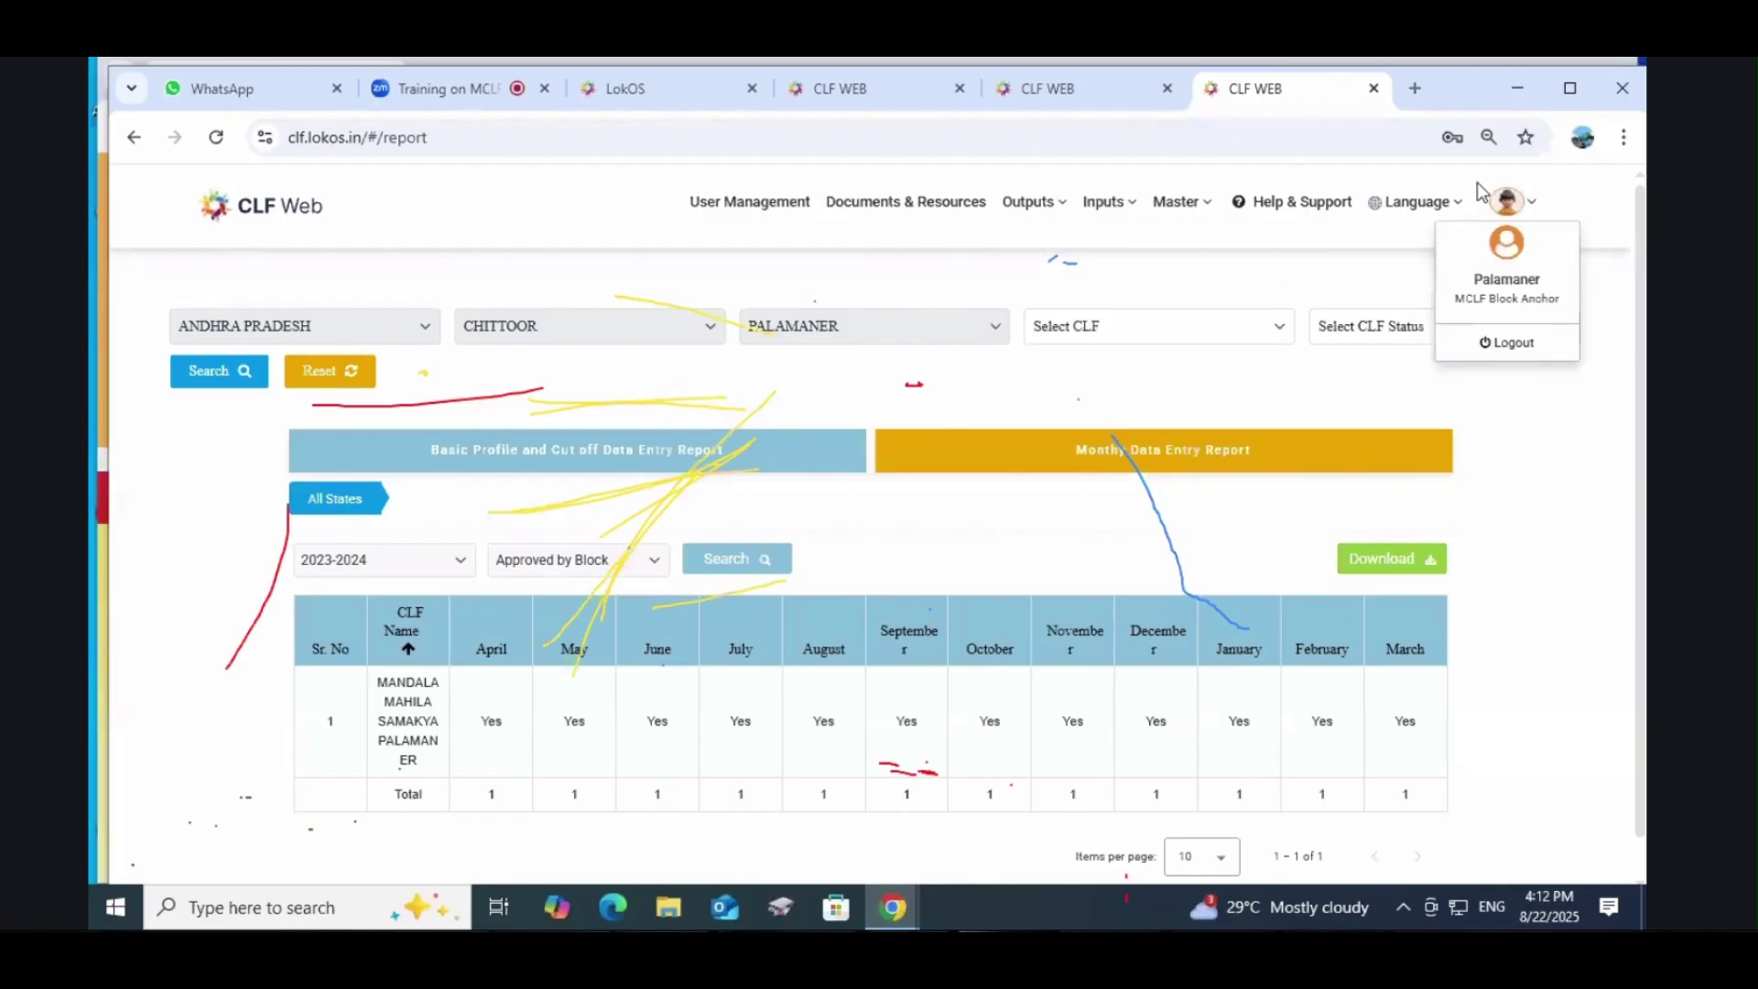
click(1507, 343)
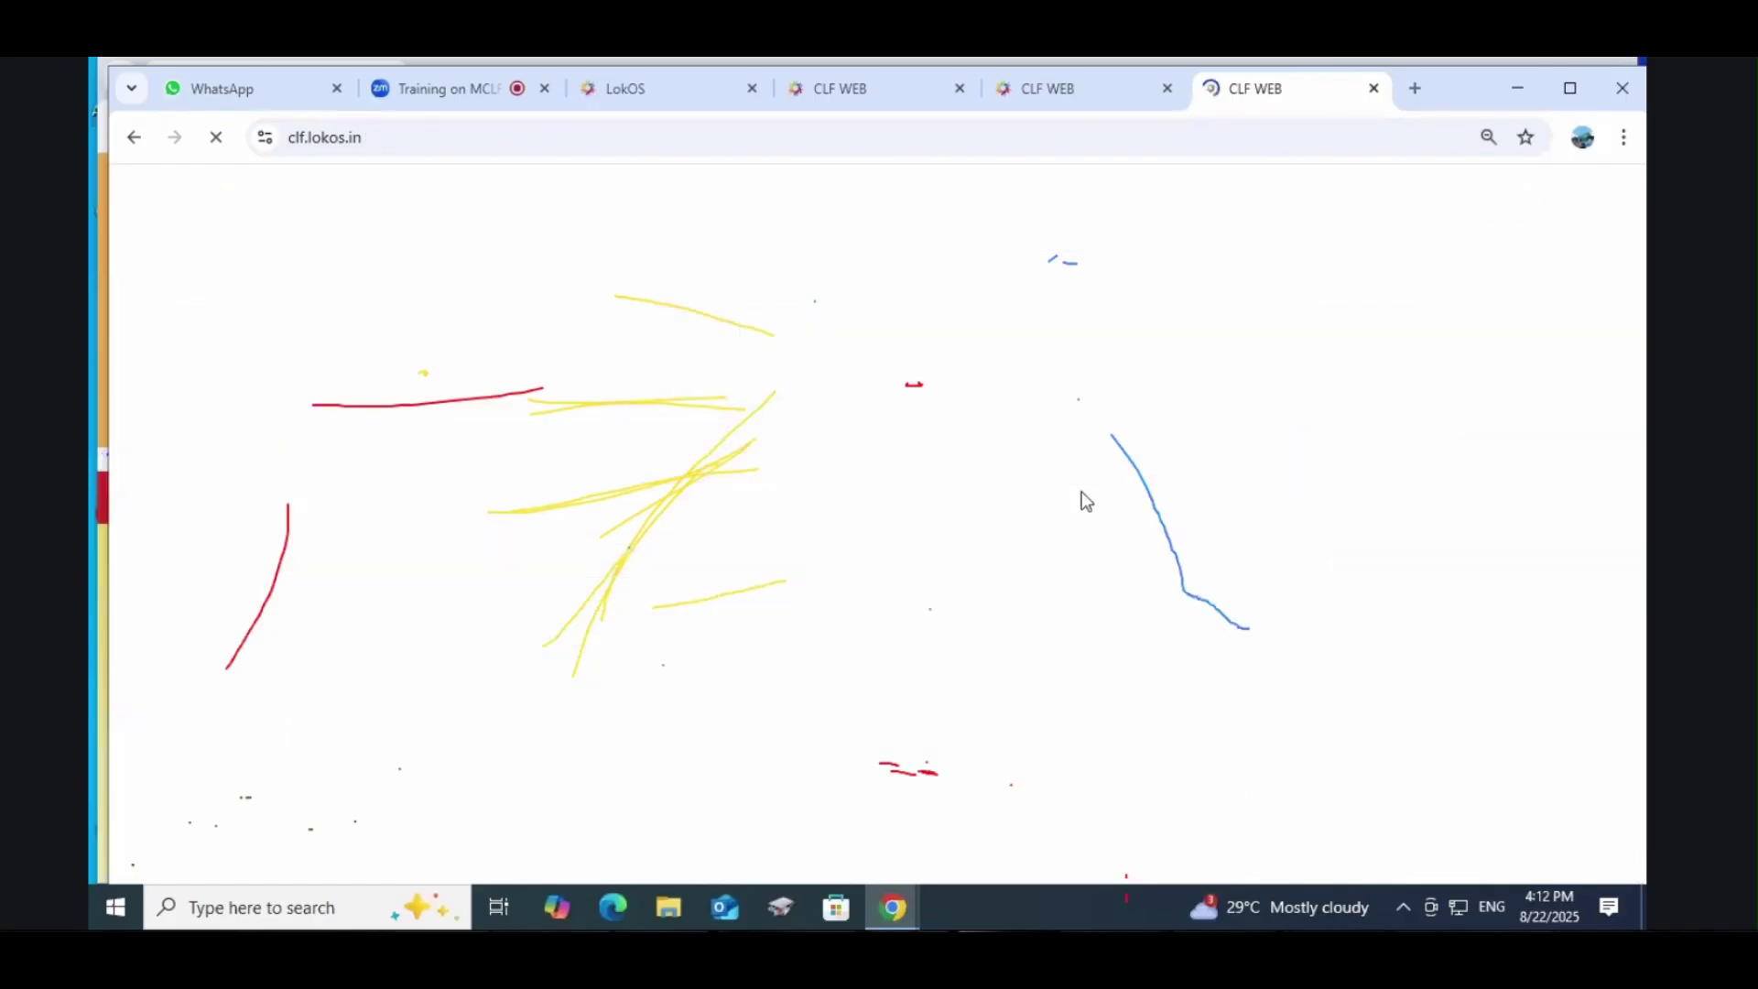
key(BackSpace)
key(BackSpace)
key(BackSpace)
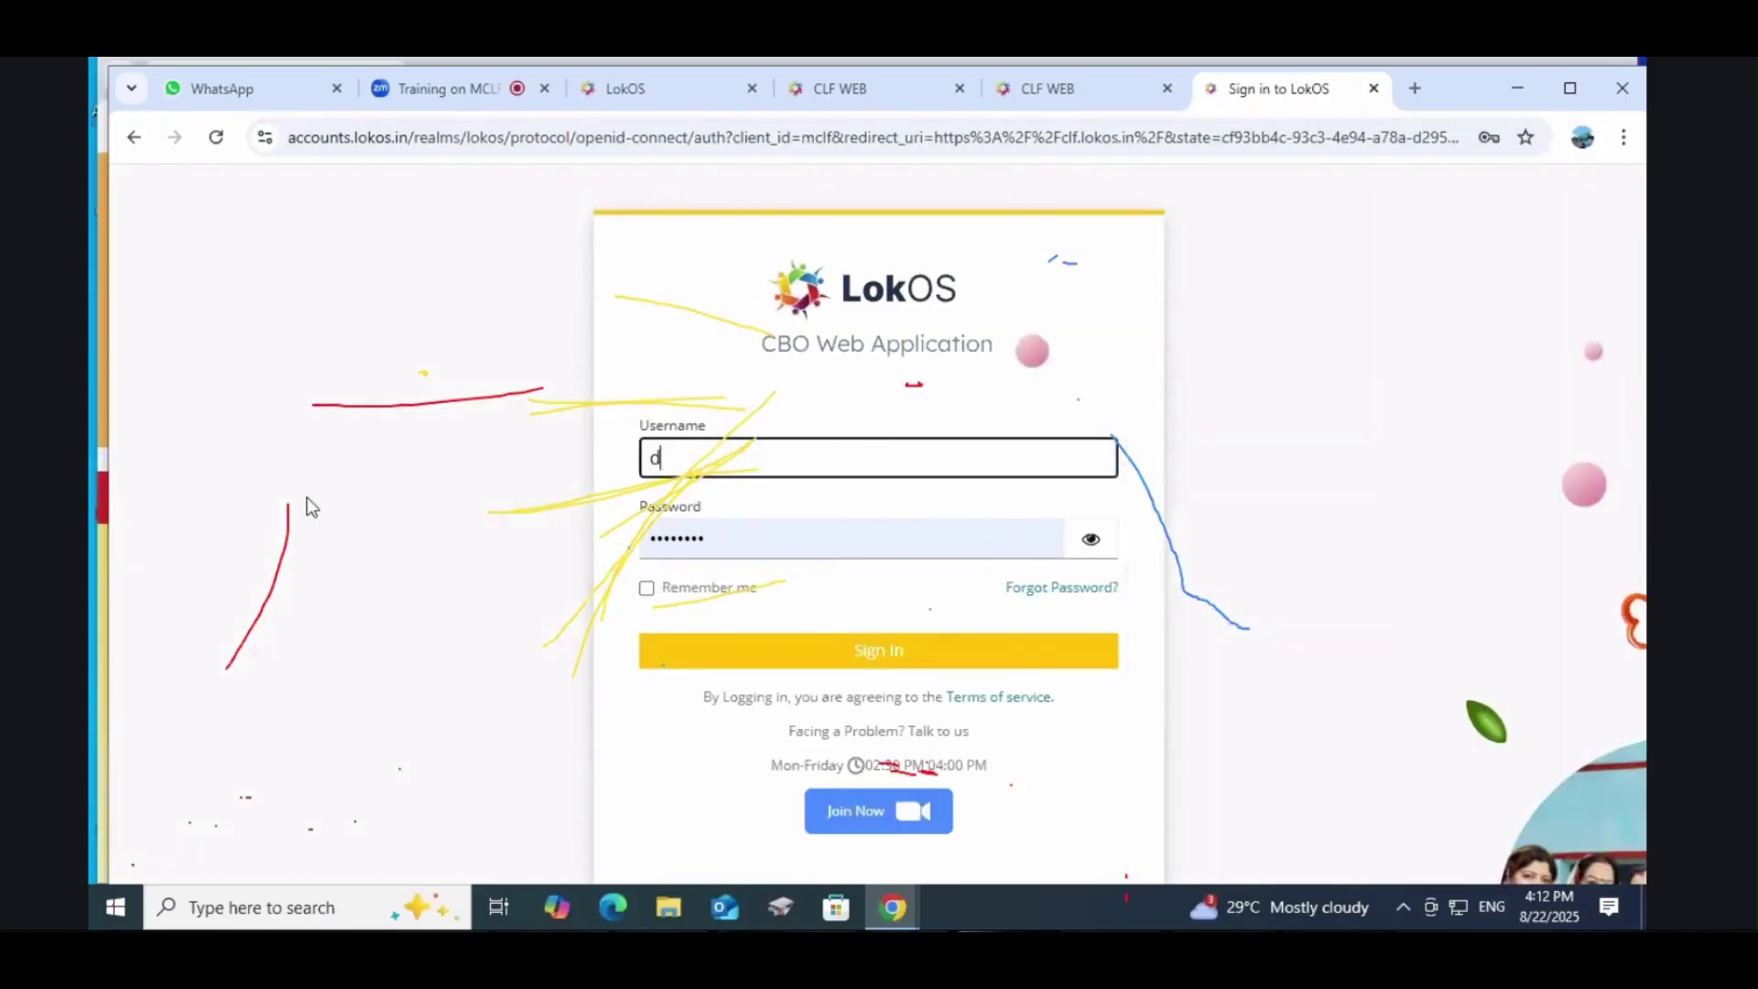
text(PM007)
key(Tab)
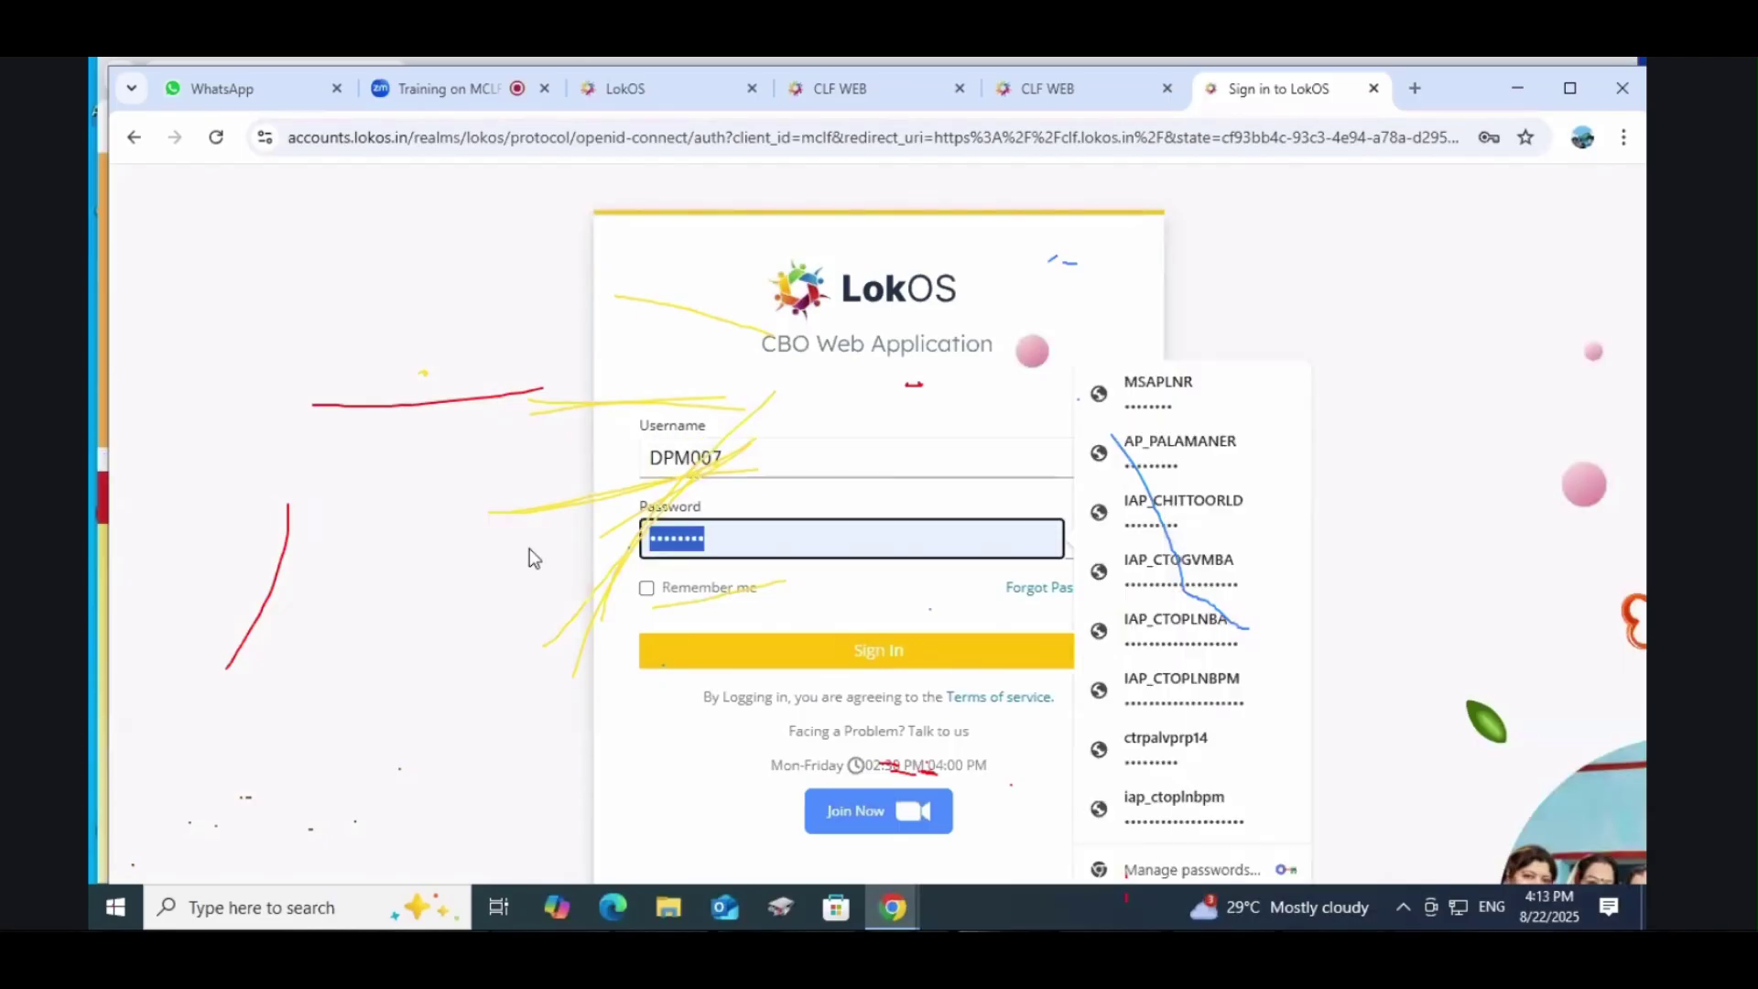
text(•••••)
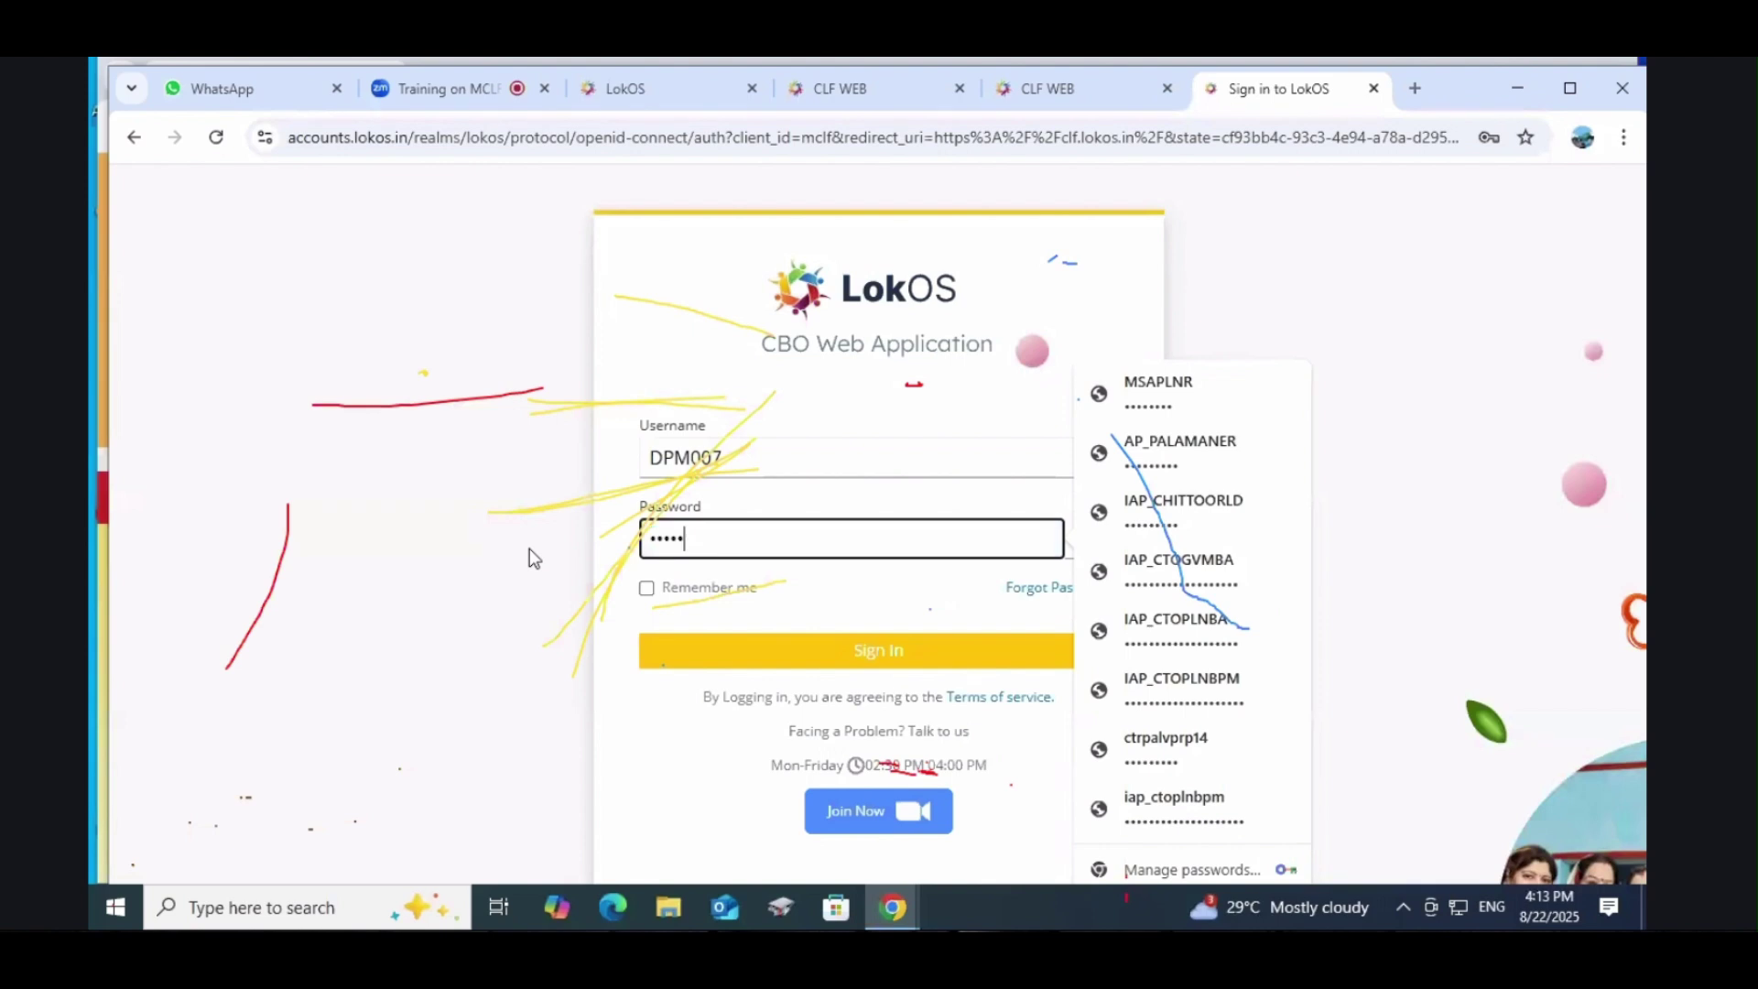
text(•)
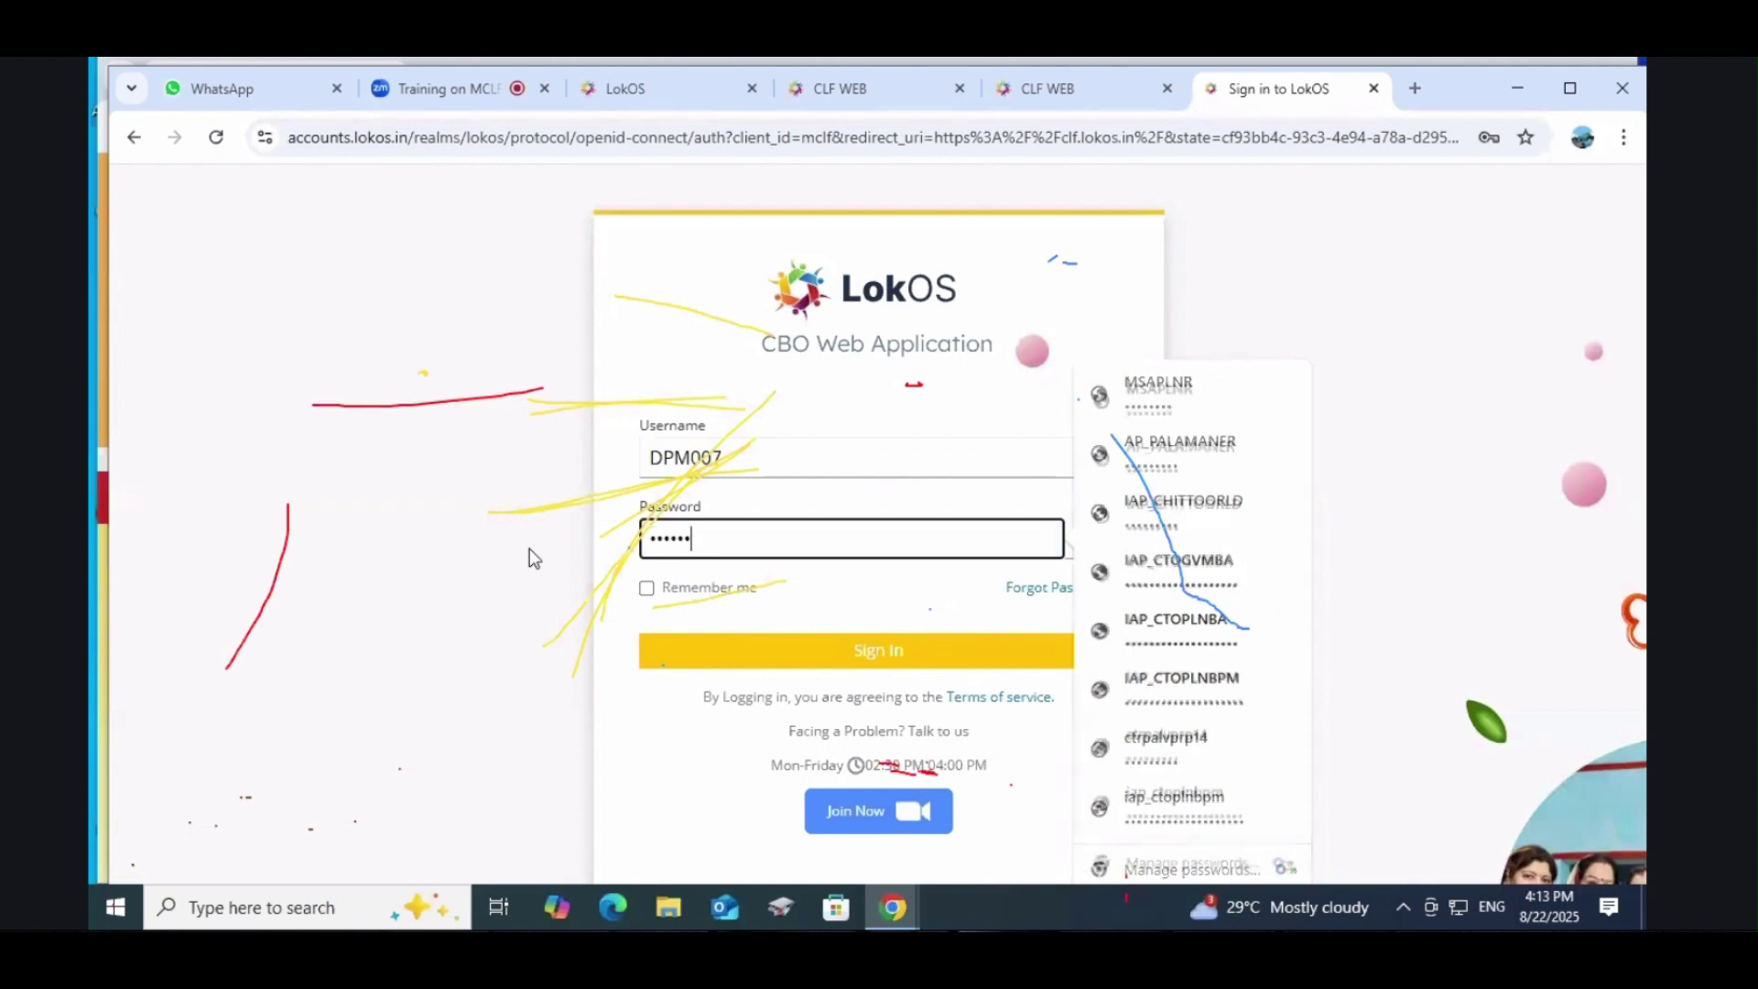
text(•••)
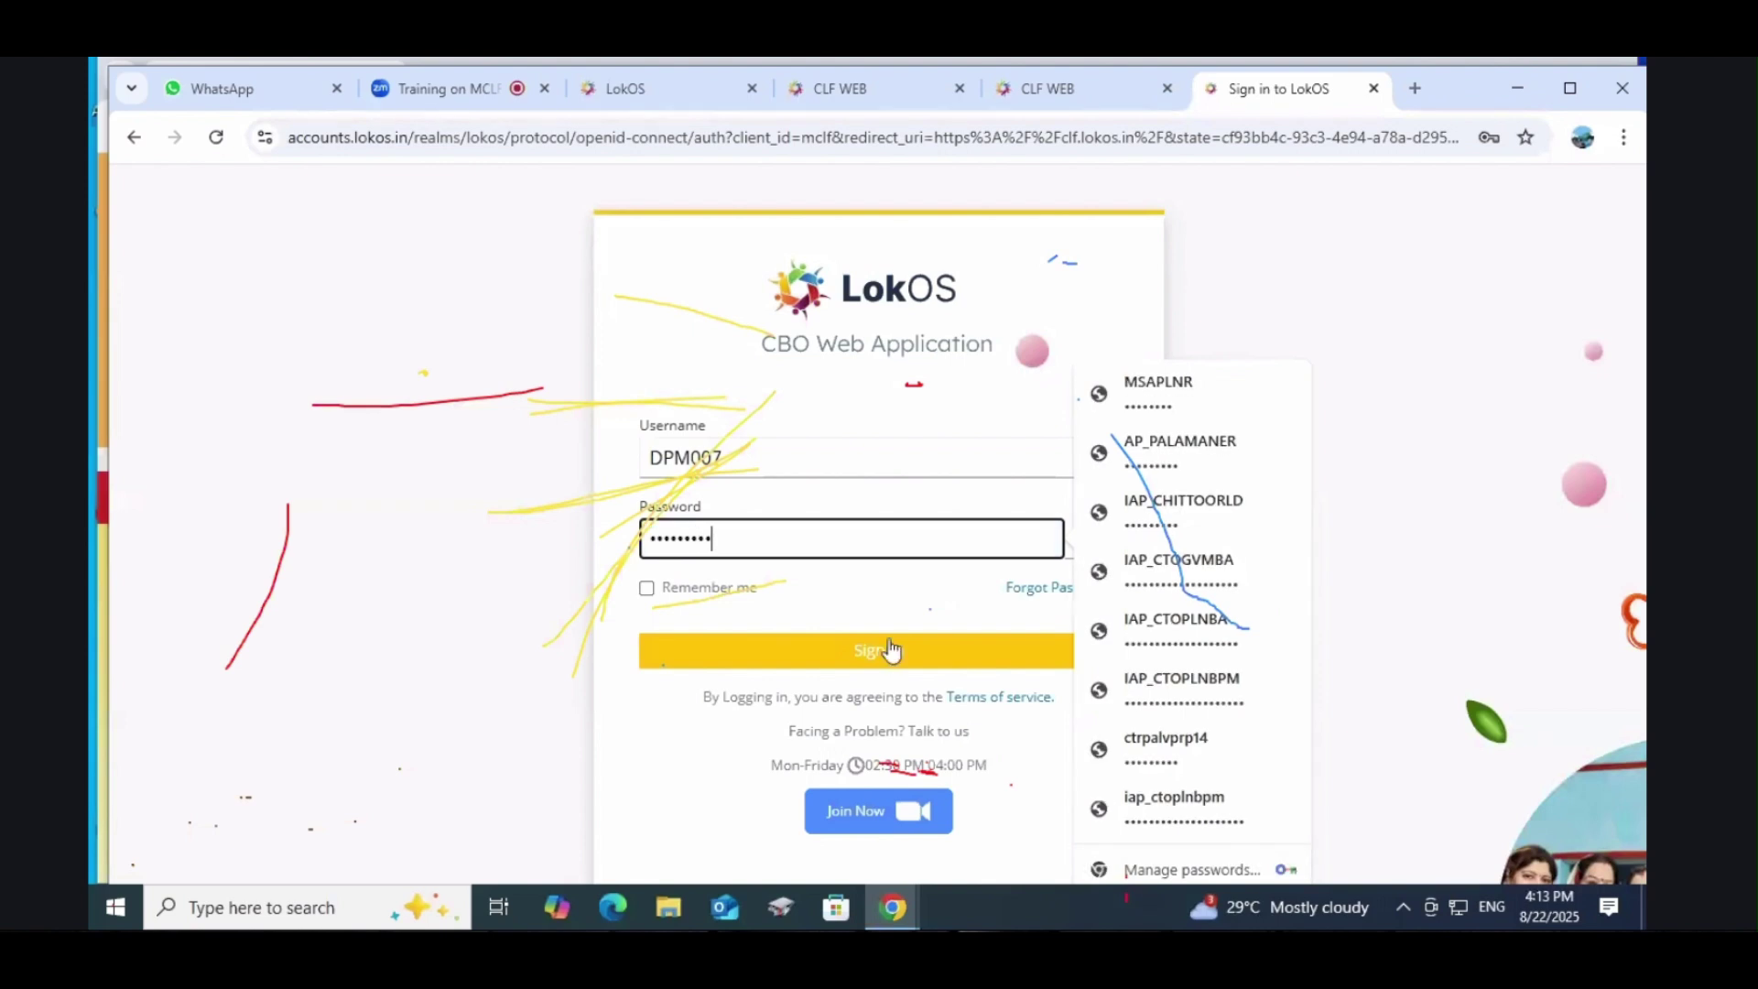
click(890, 650)
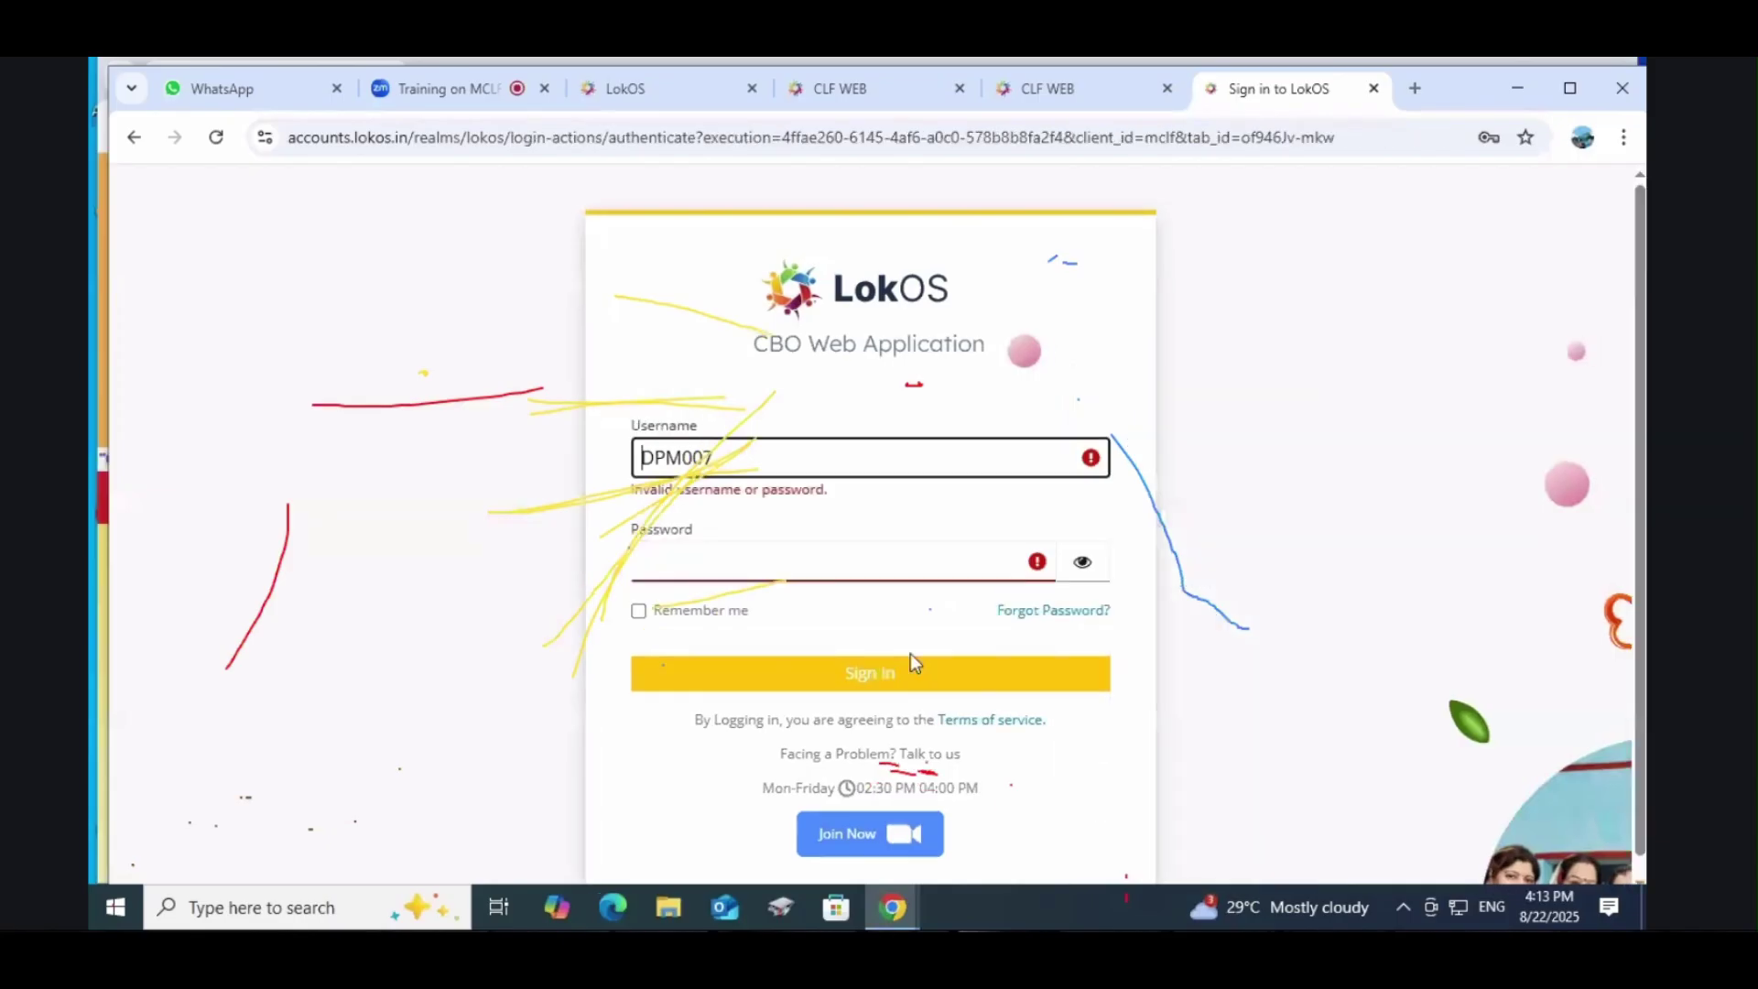
Step: Re-enter the password, verify it with the reveal icon, and sign in successfully
click(801, 570)
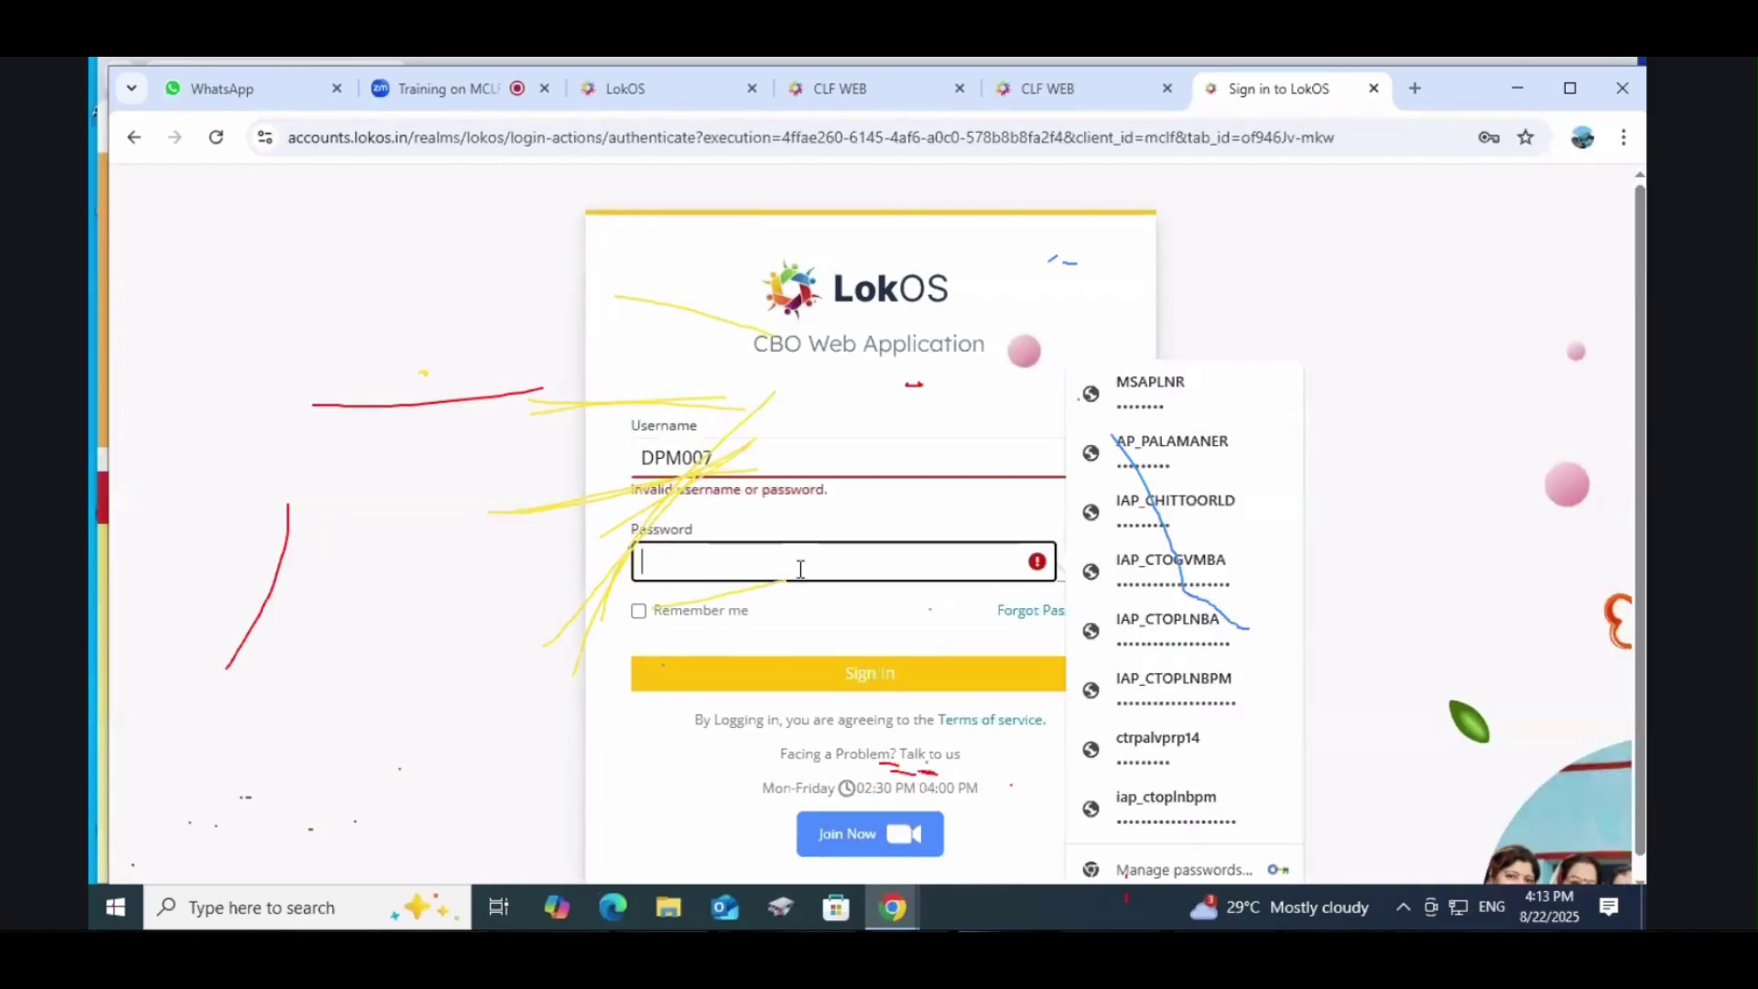
text(•)
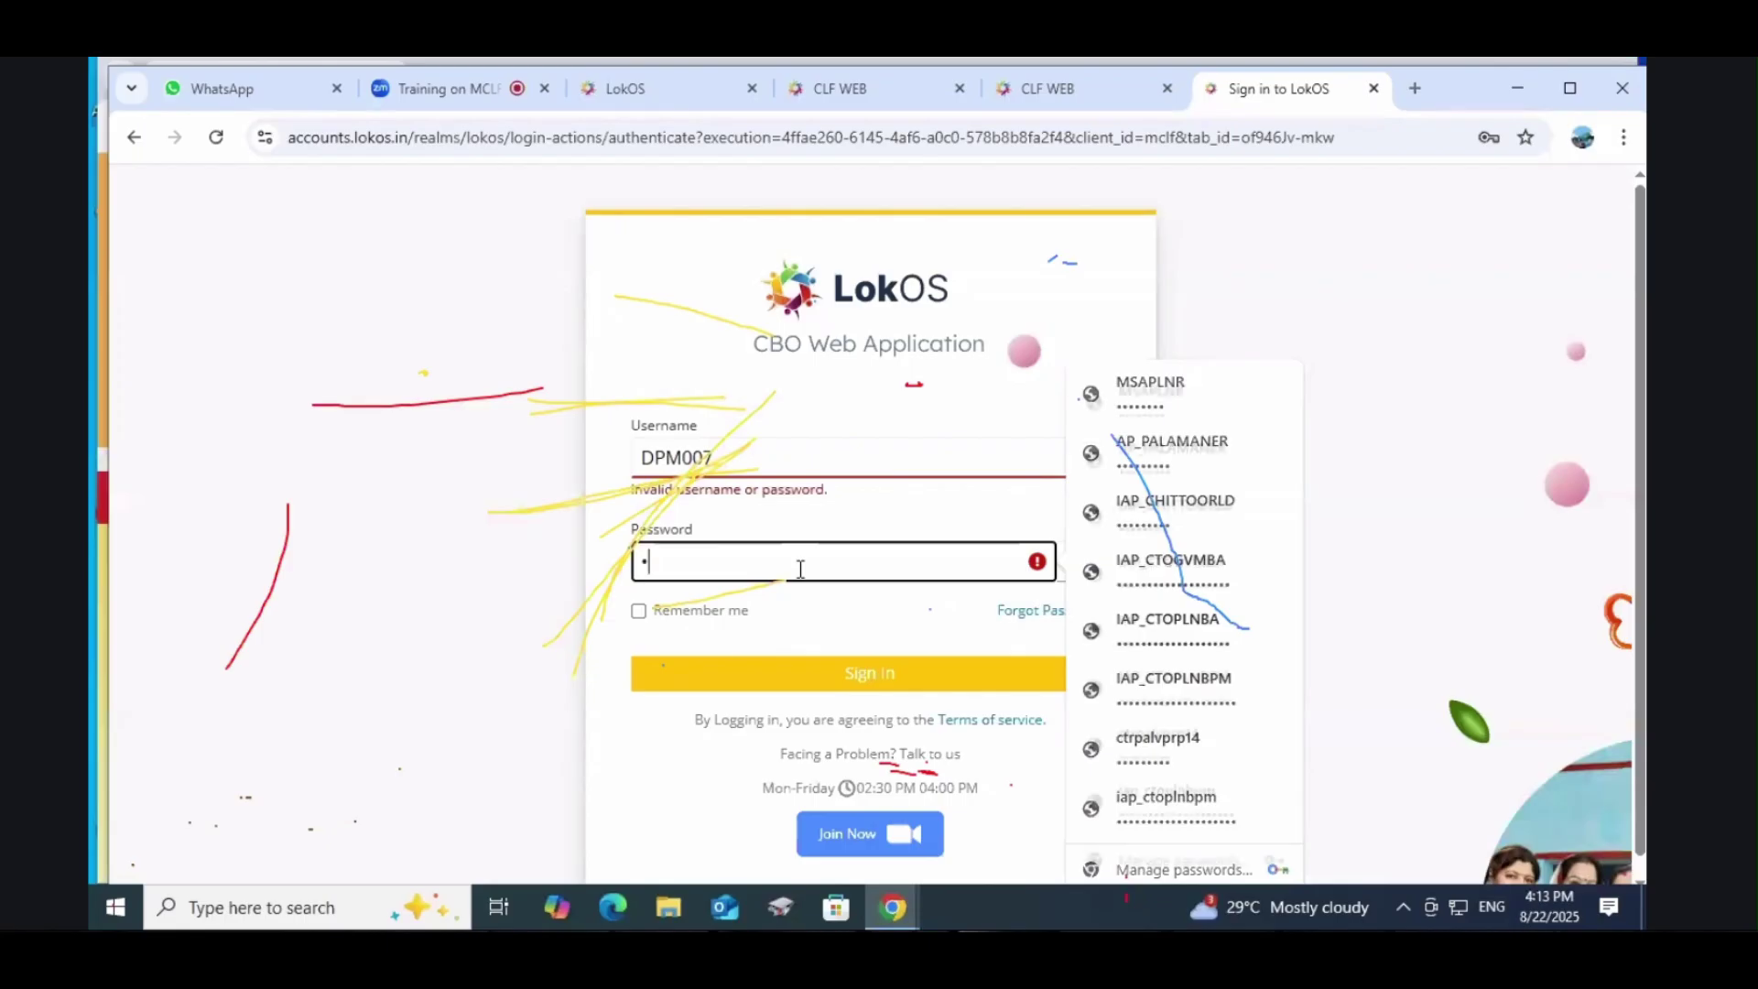
text(••••••)
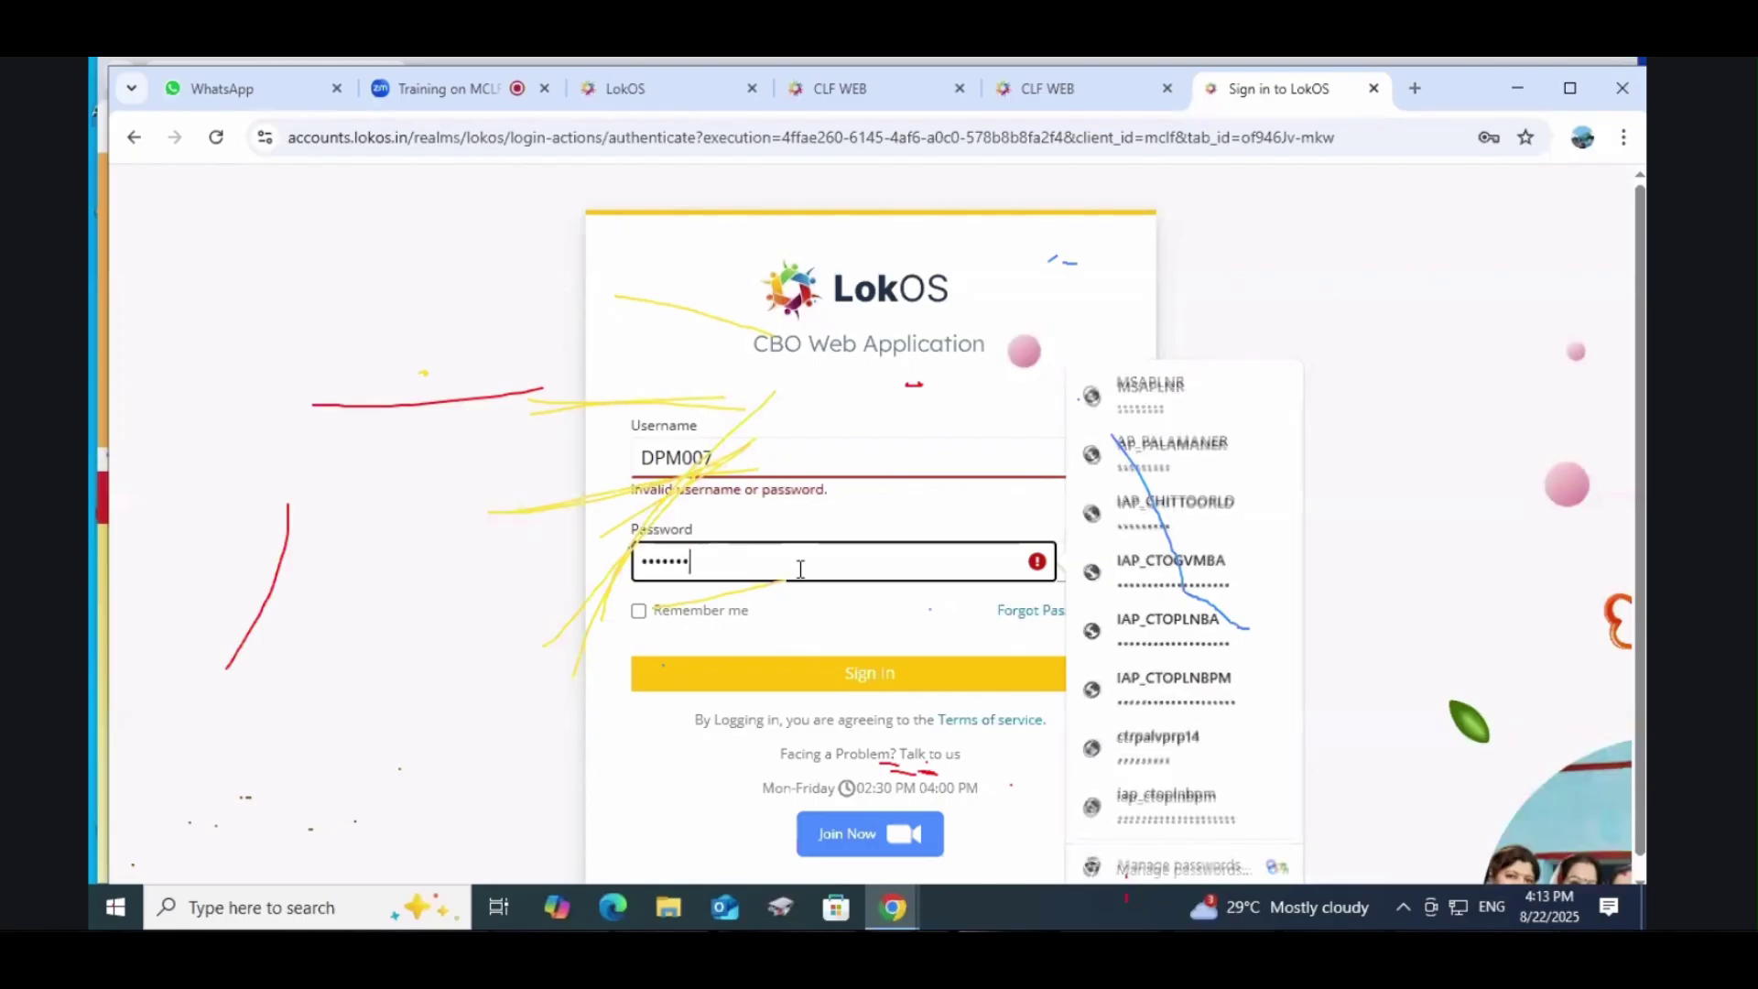
text(••)
click(842, 679)
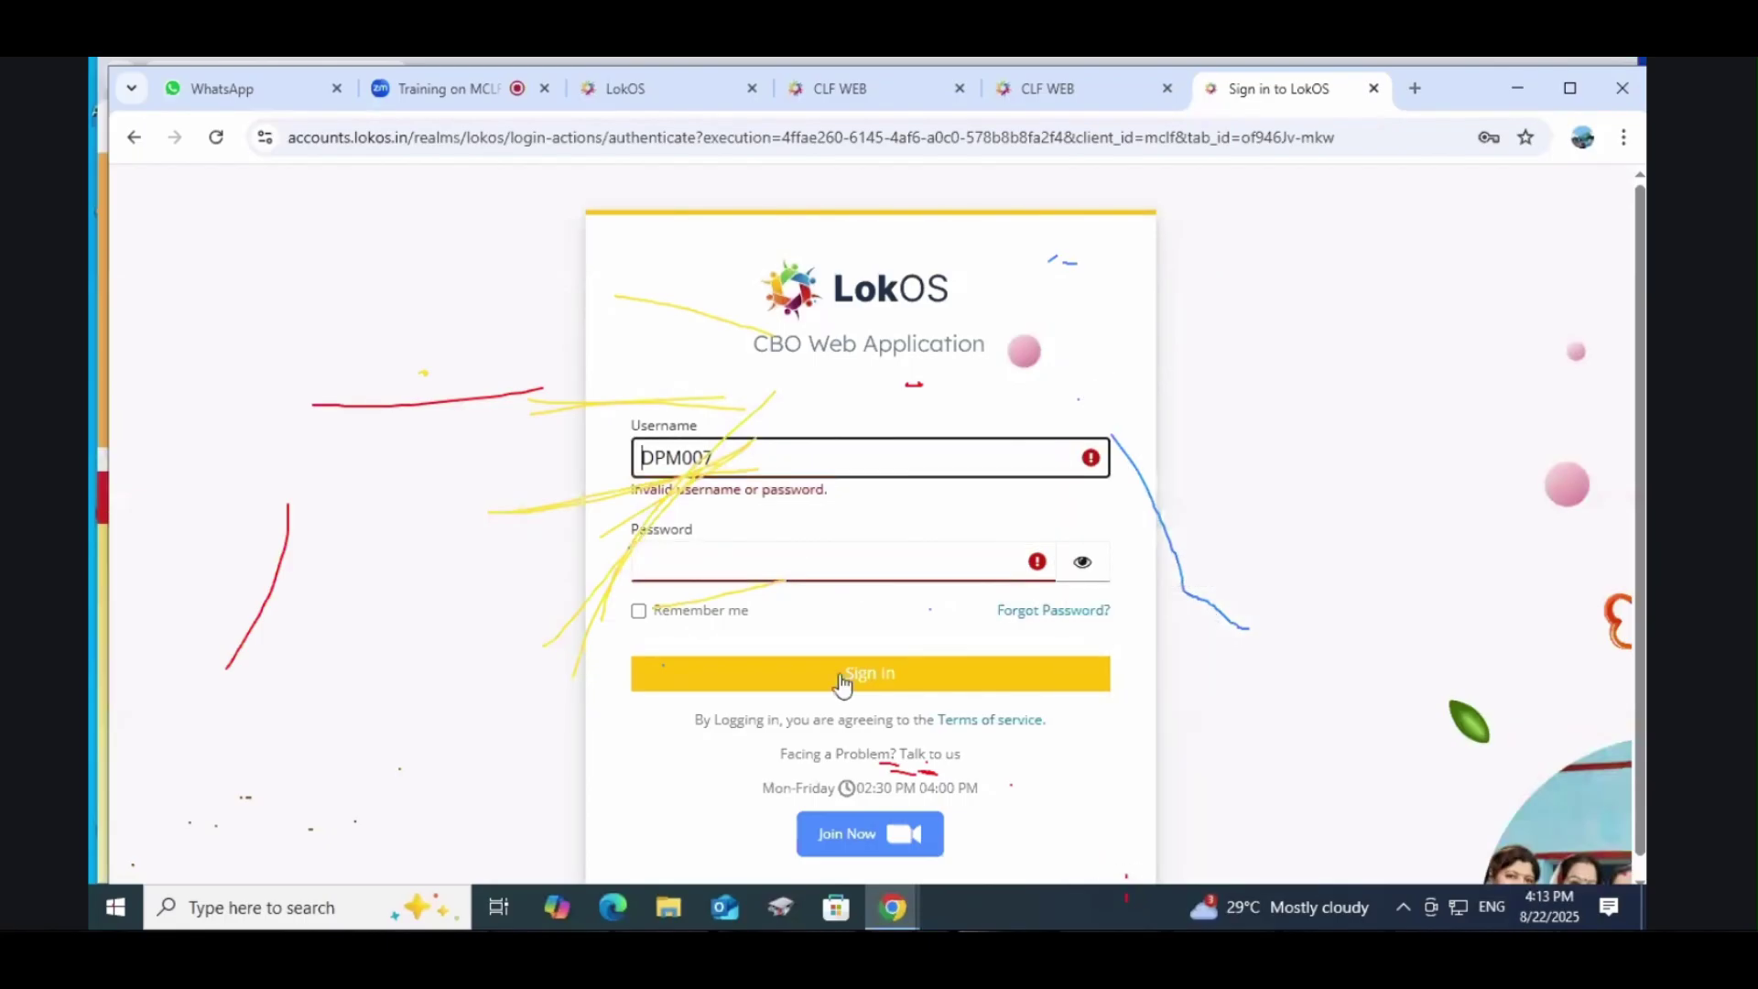
click(778, 561)
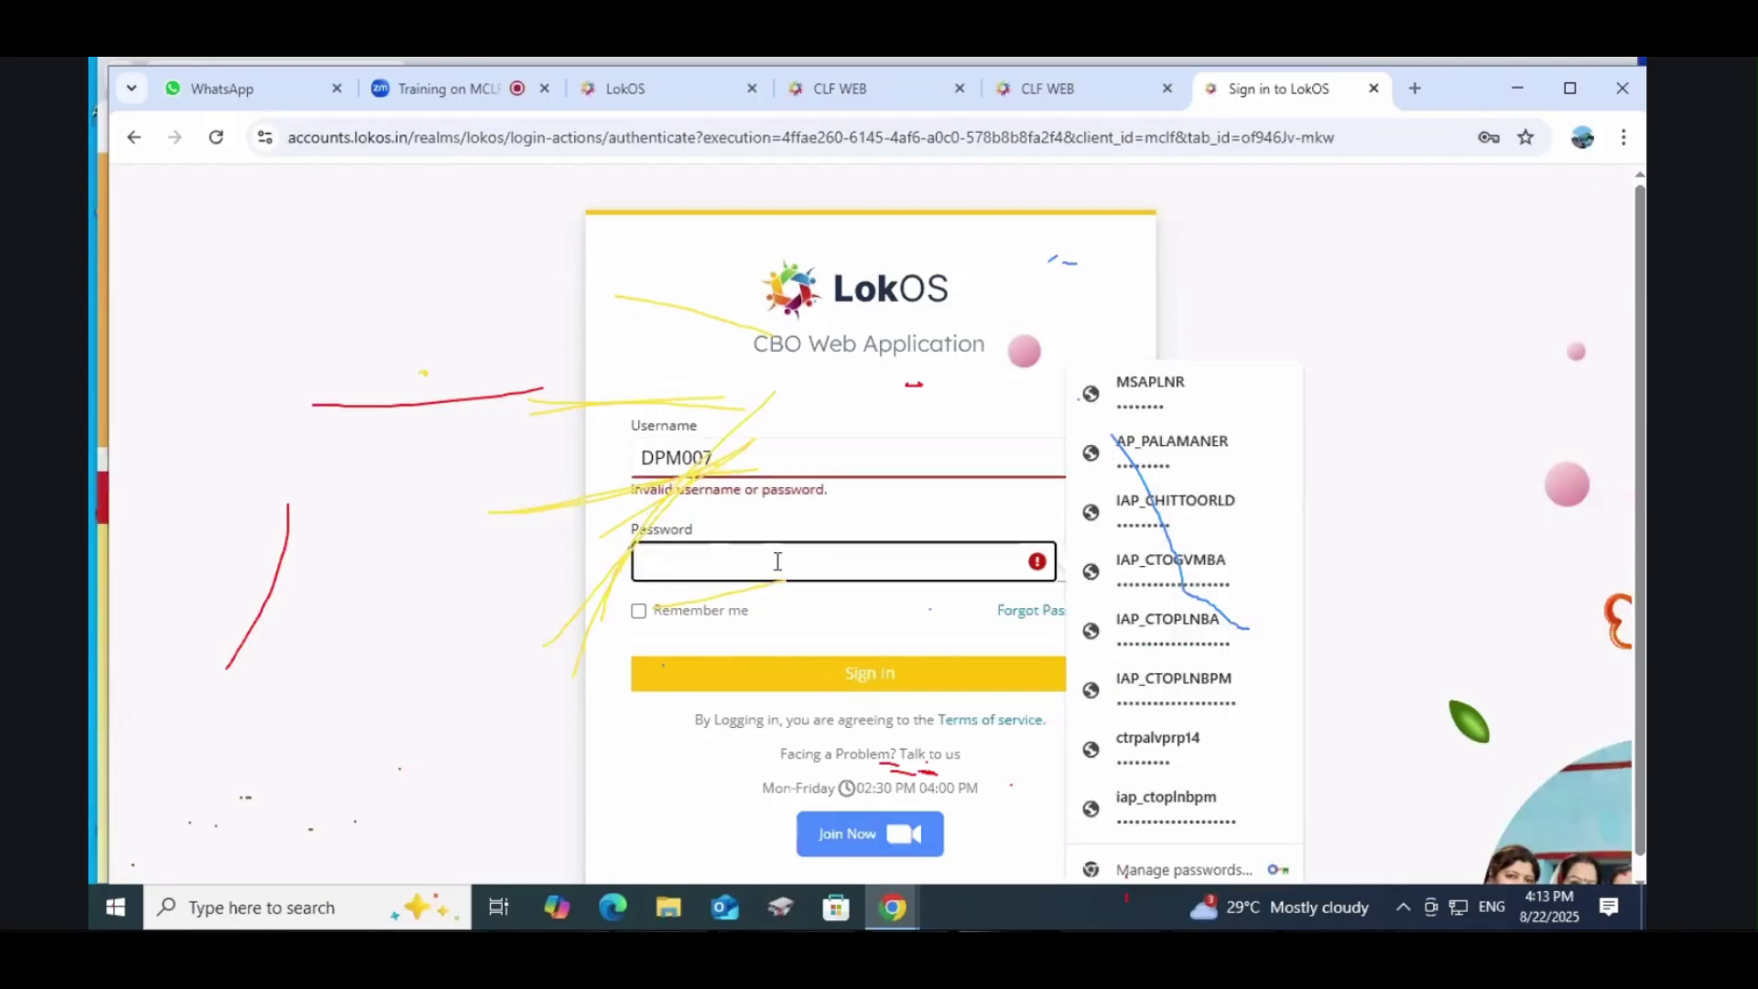
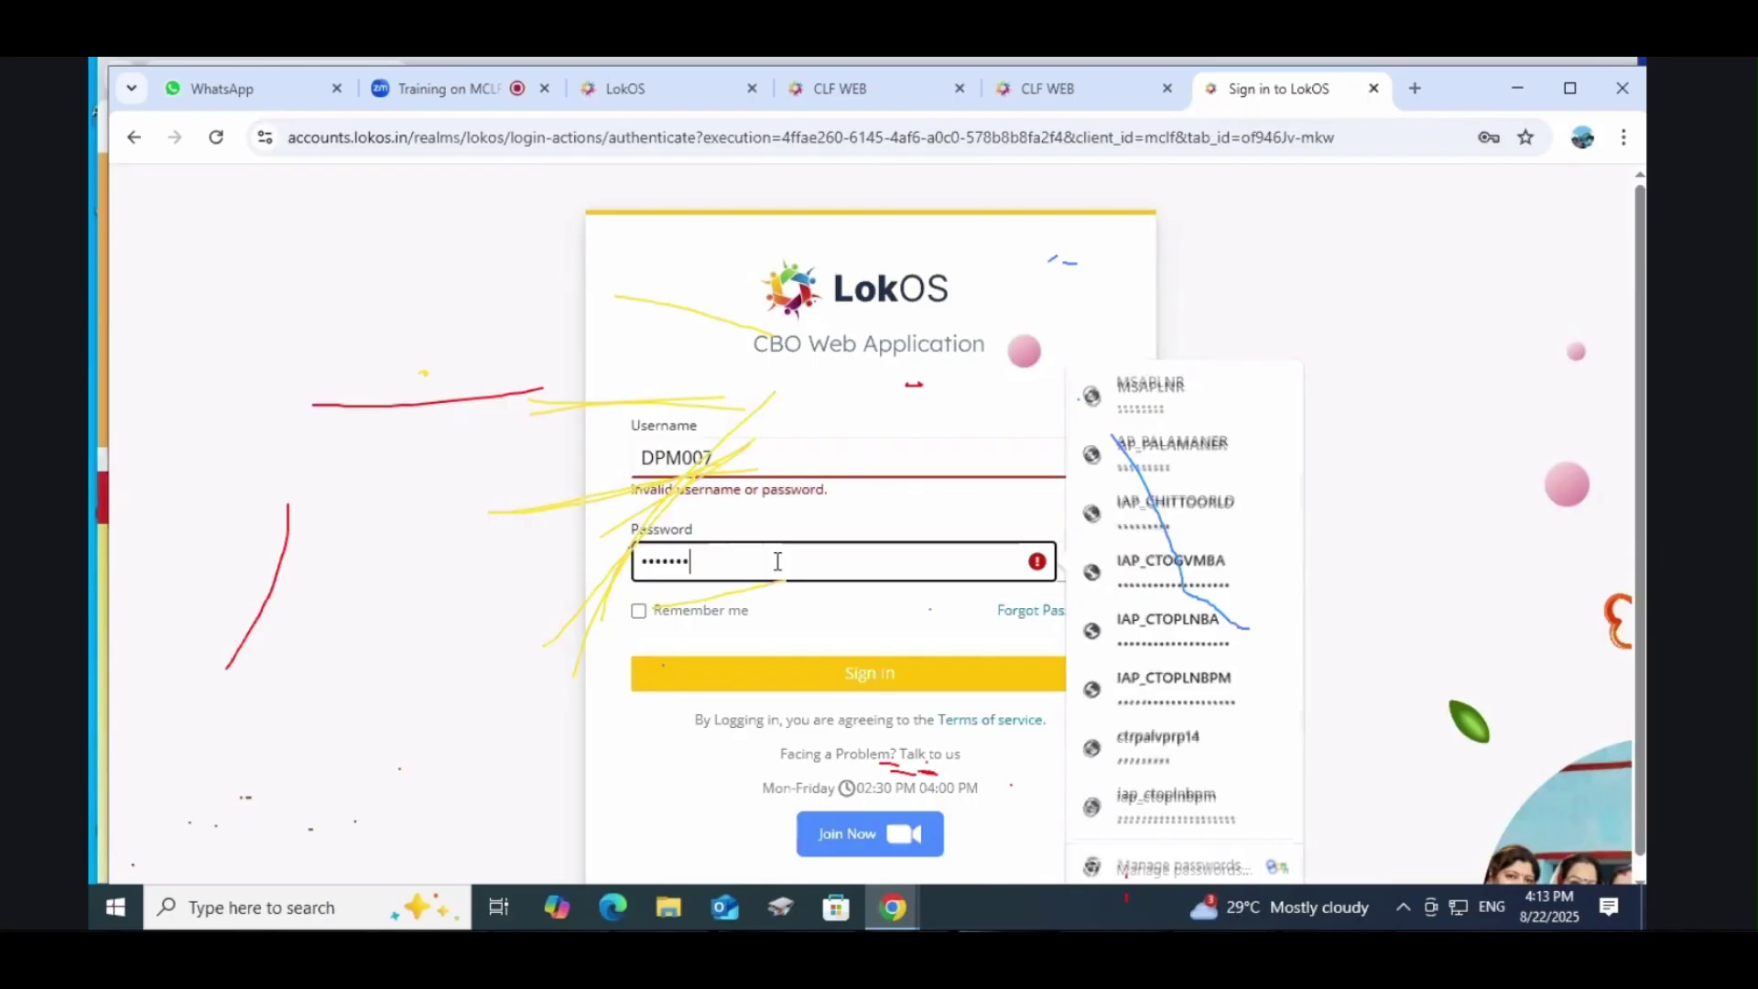
click(1082, 565)
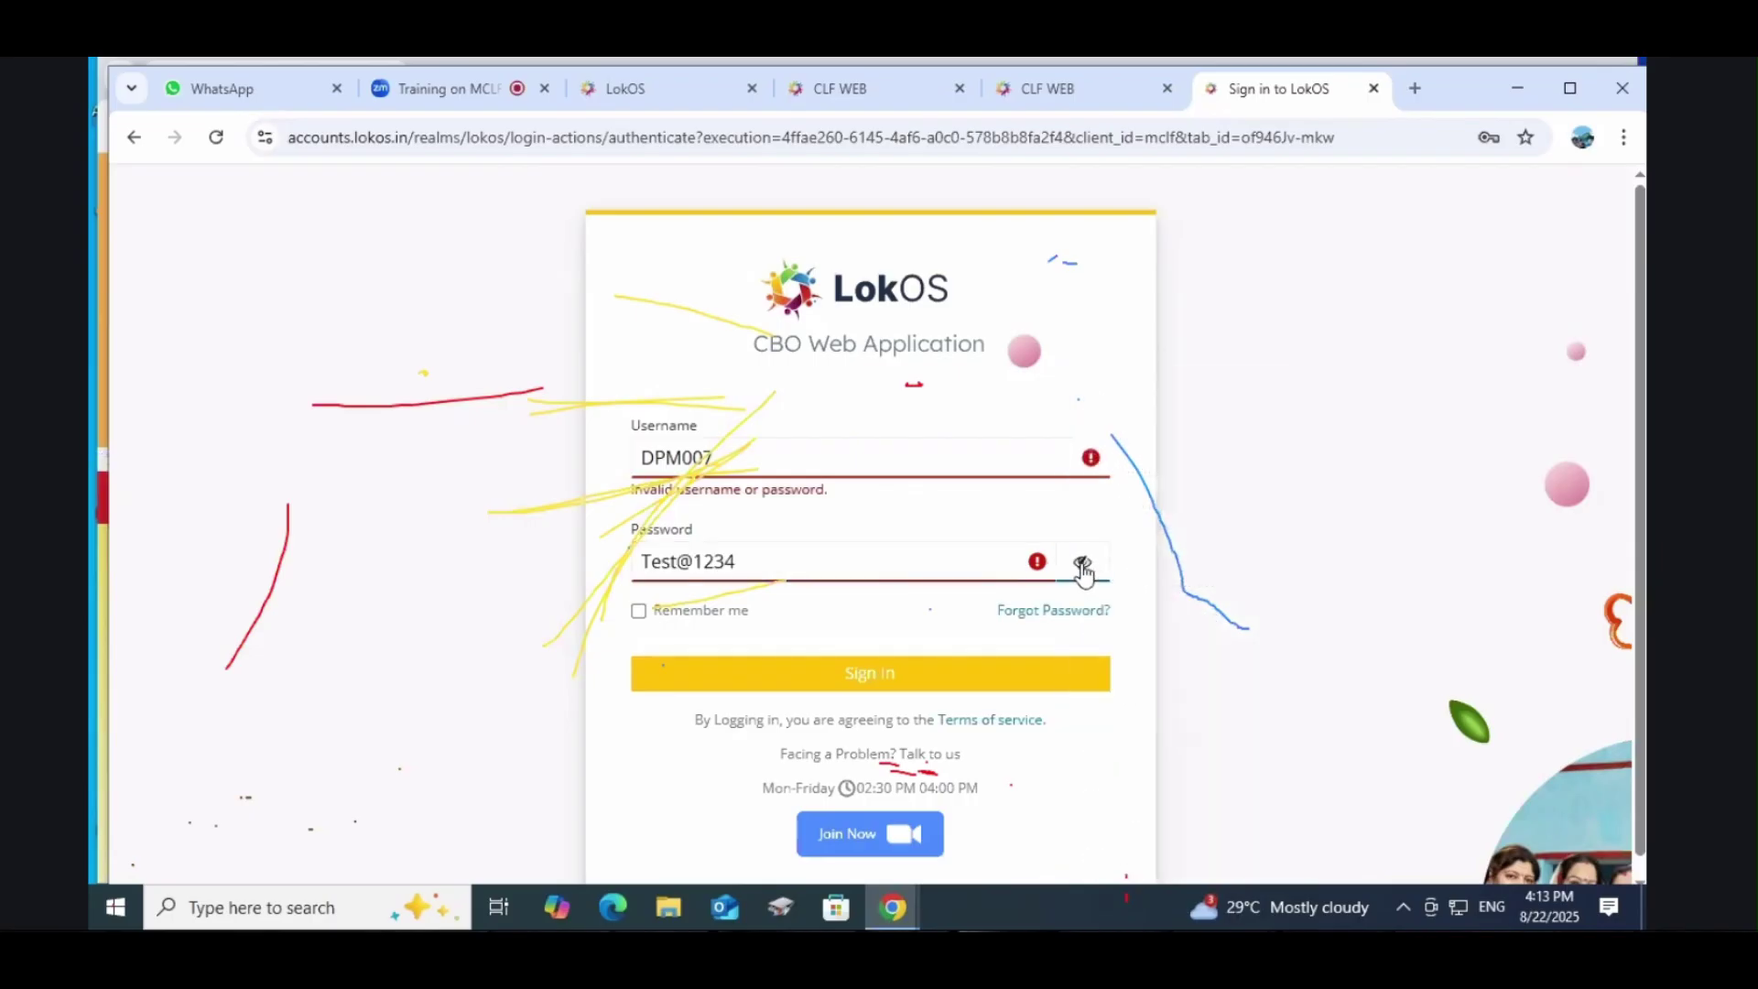
click(888, 680)
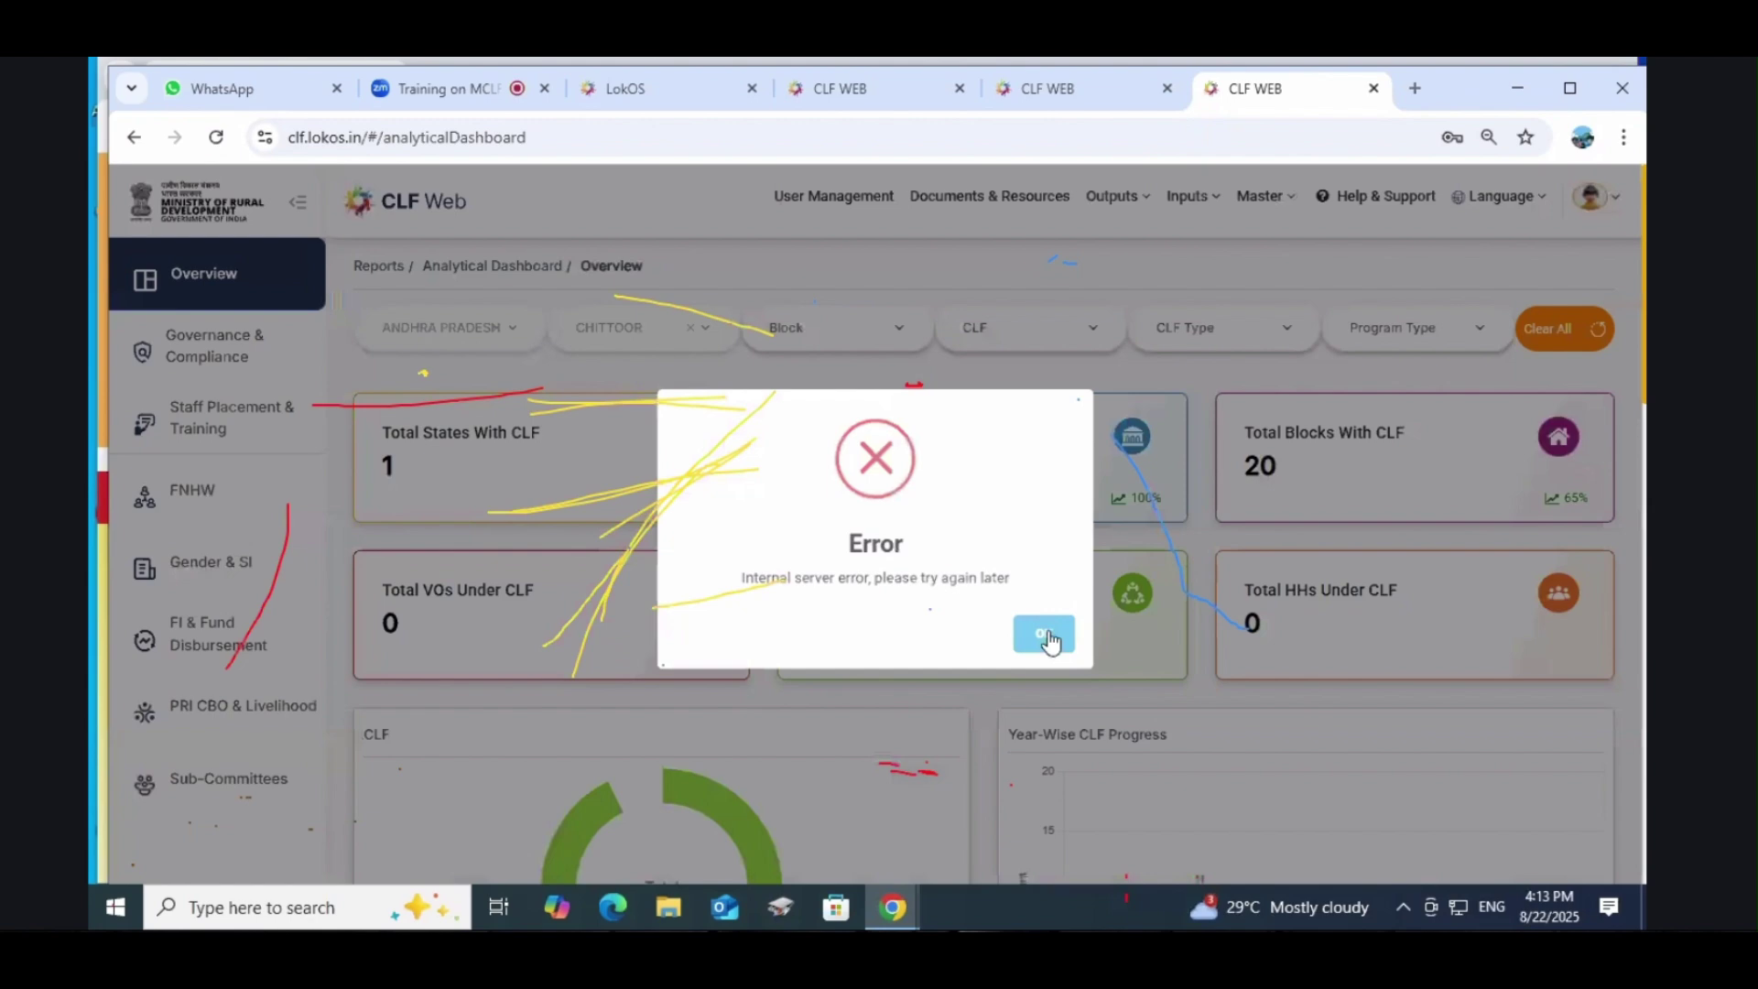
Step: Open the Gangadhara Nellore Mandal basic profile and try revoking its block approval
click(1046, 637)
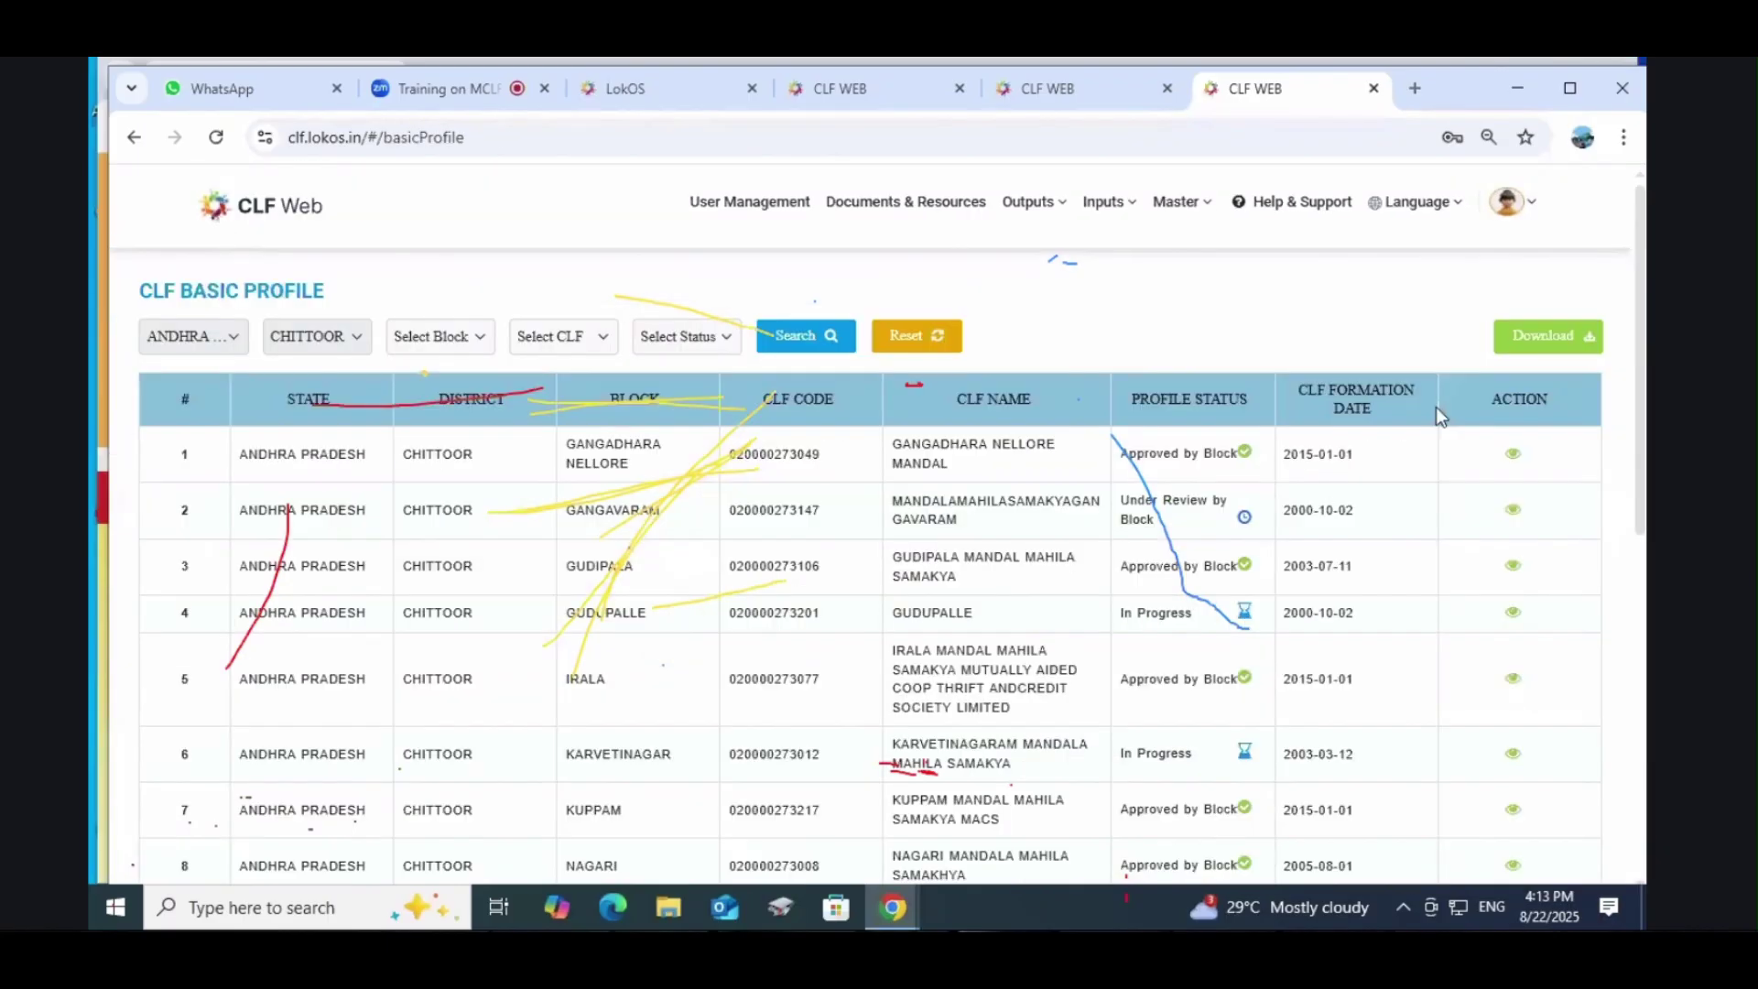
click(1188, 549)
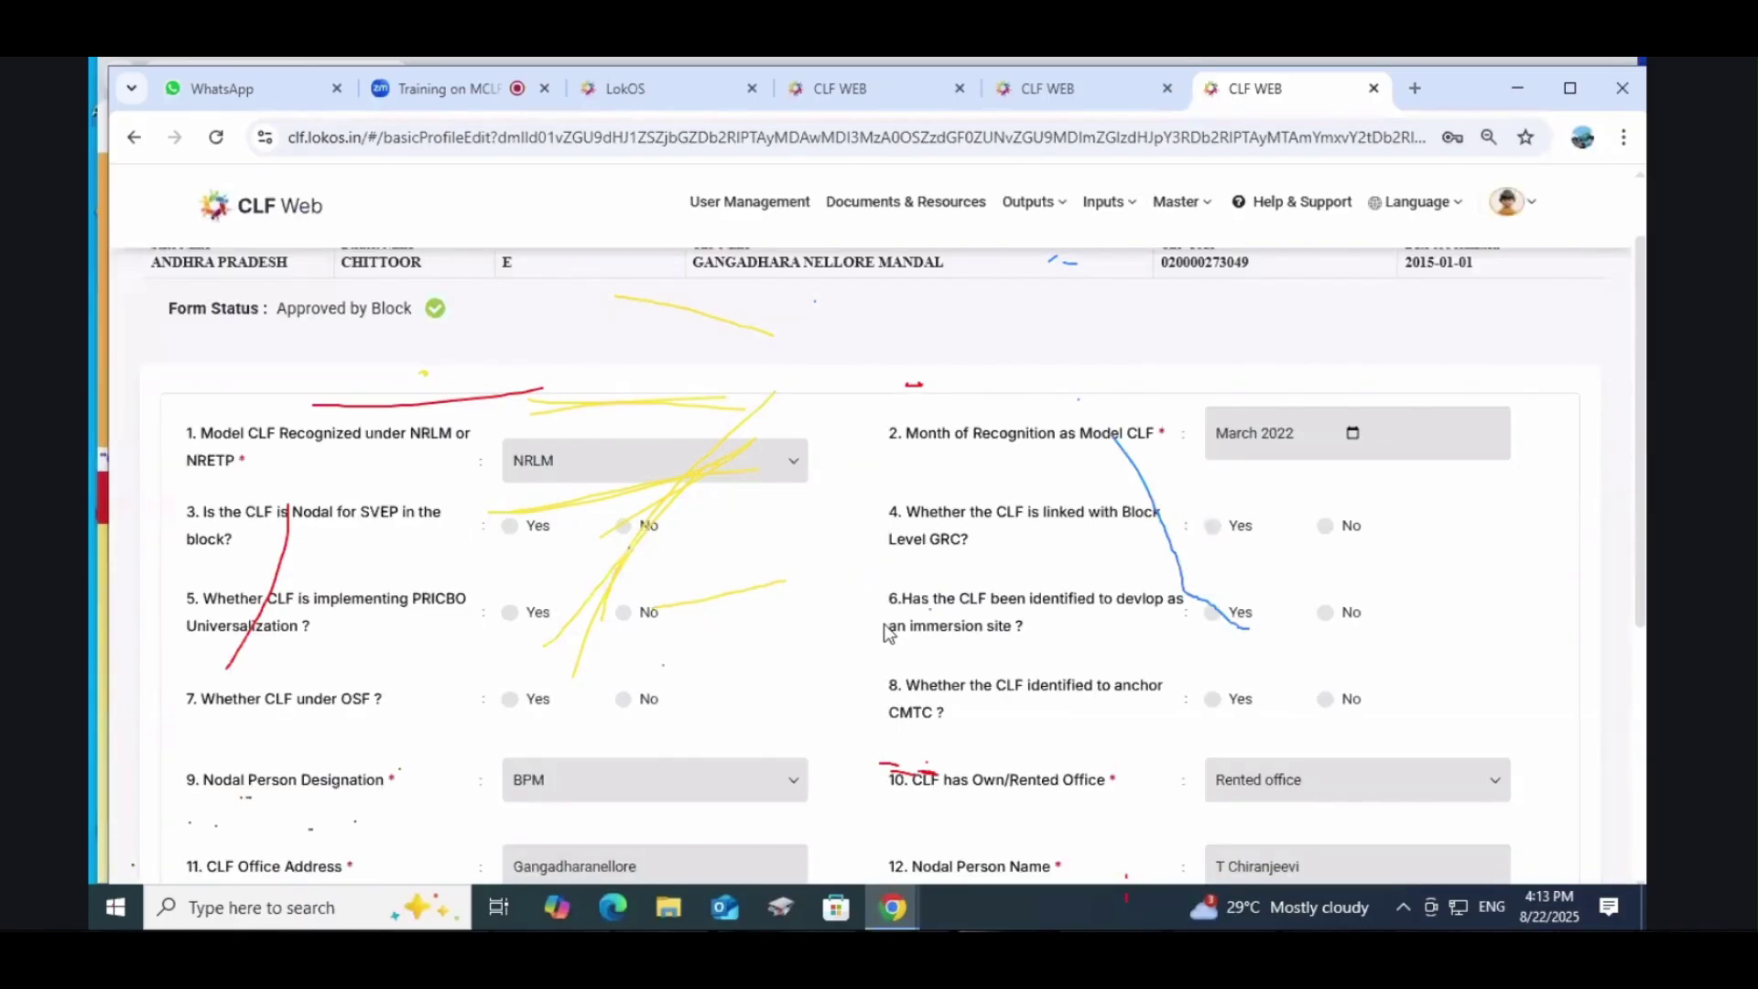
scroll(883, 624, down, 5)
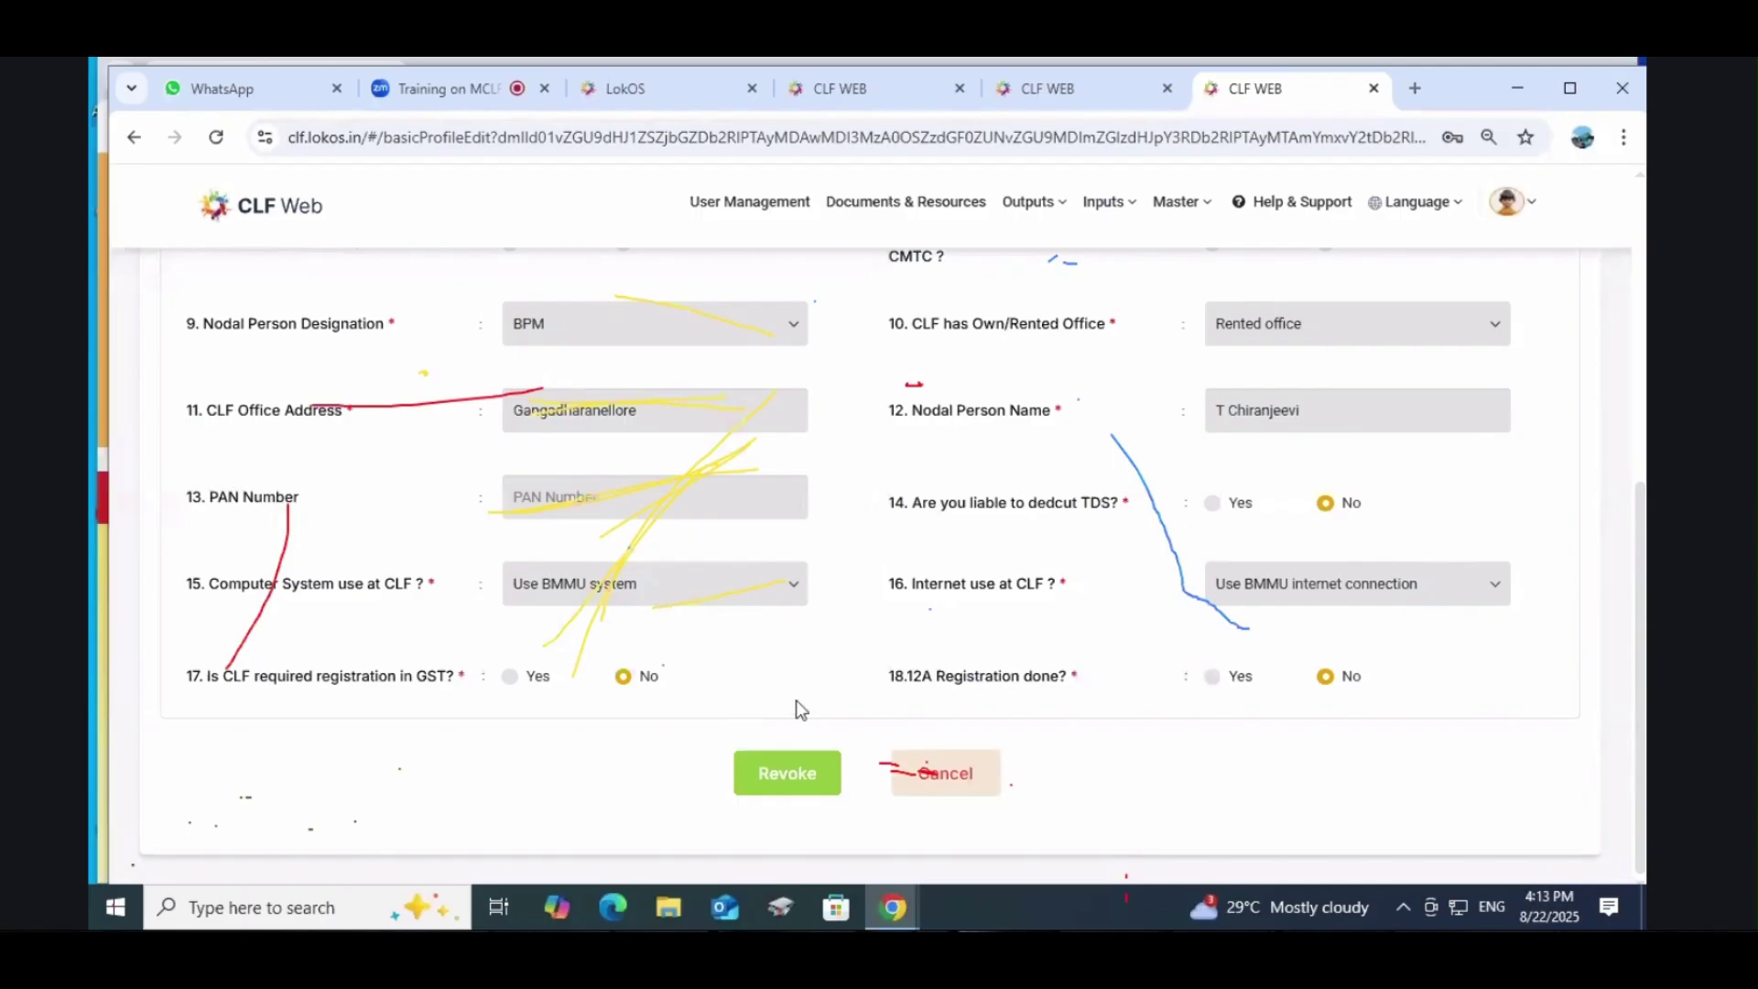
click(810, 756)
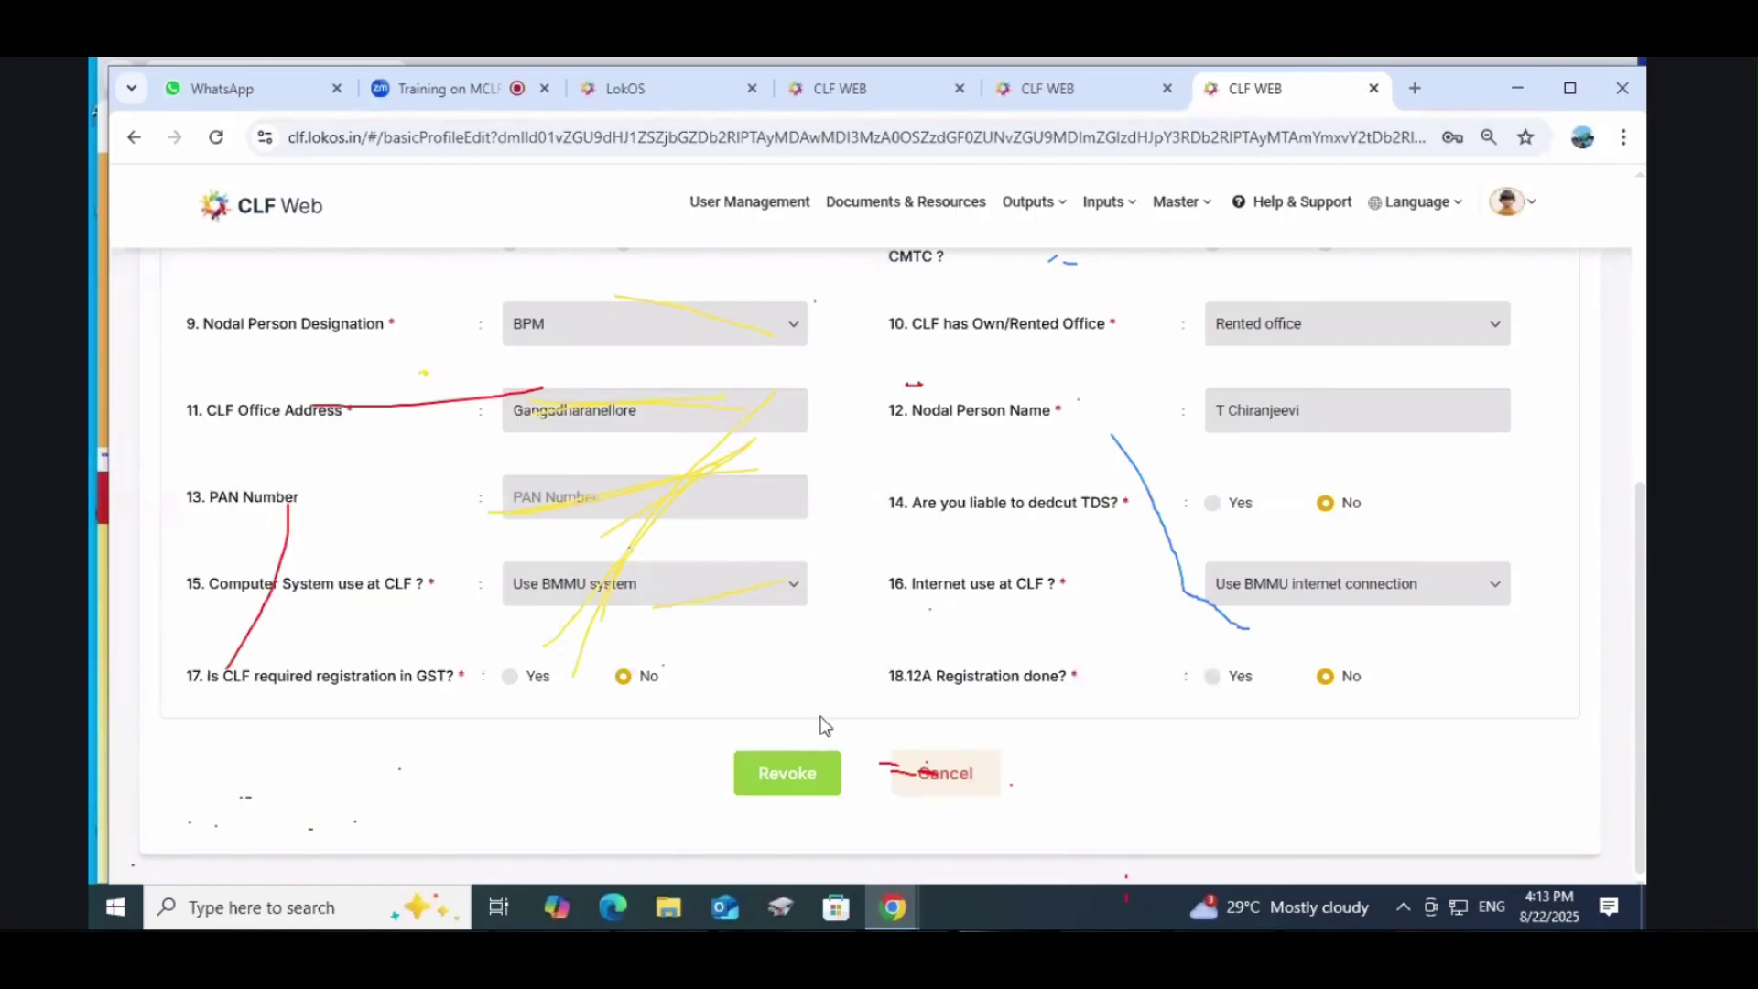
scroll(992, 569, up, 6)
scroll(992, 570, down, 6)
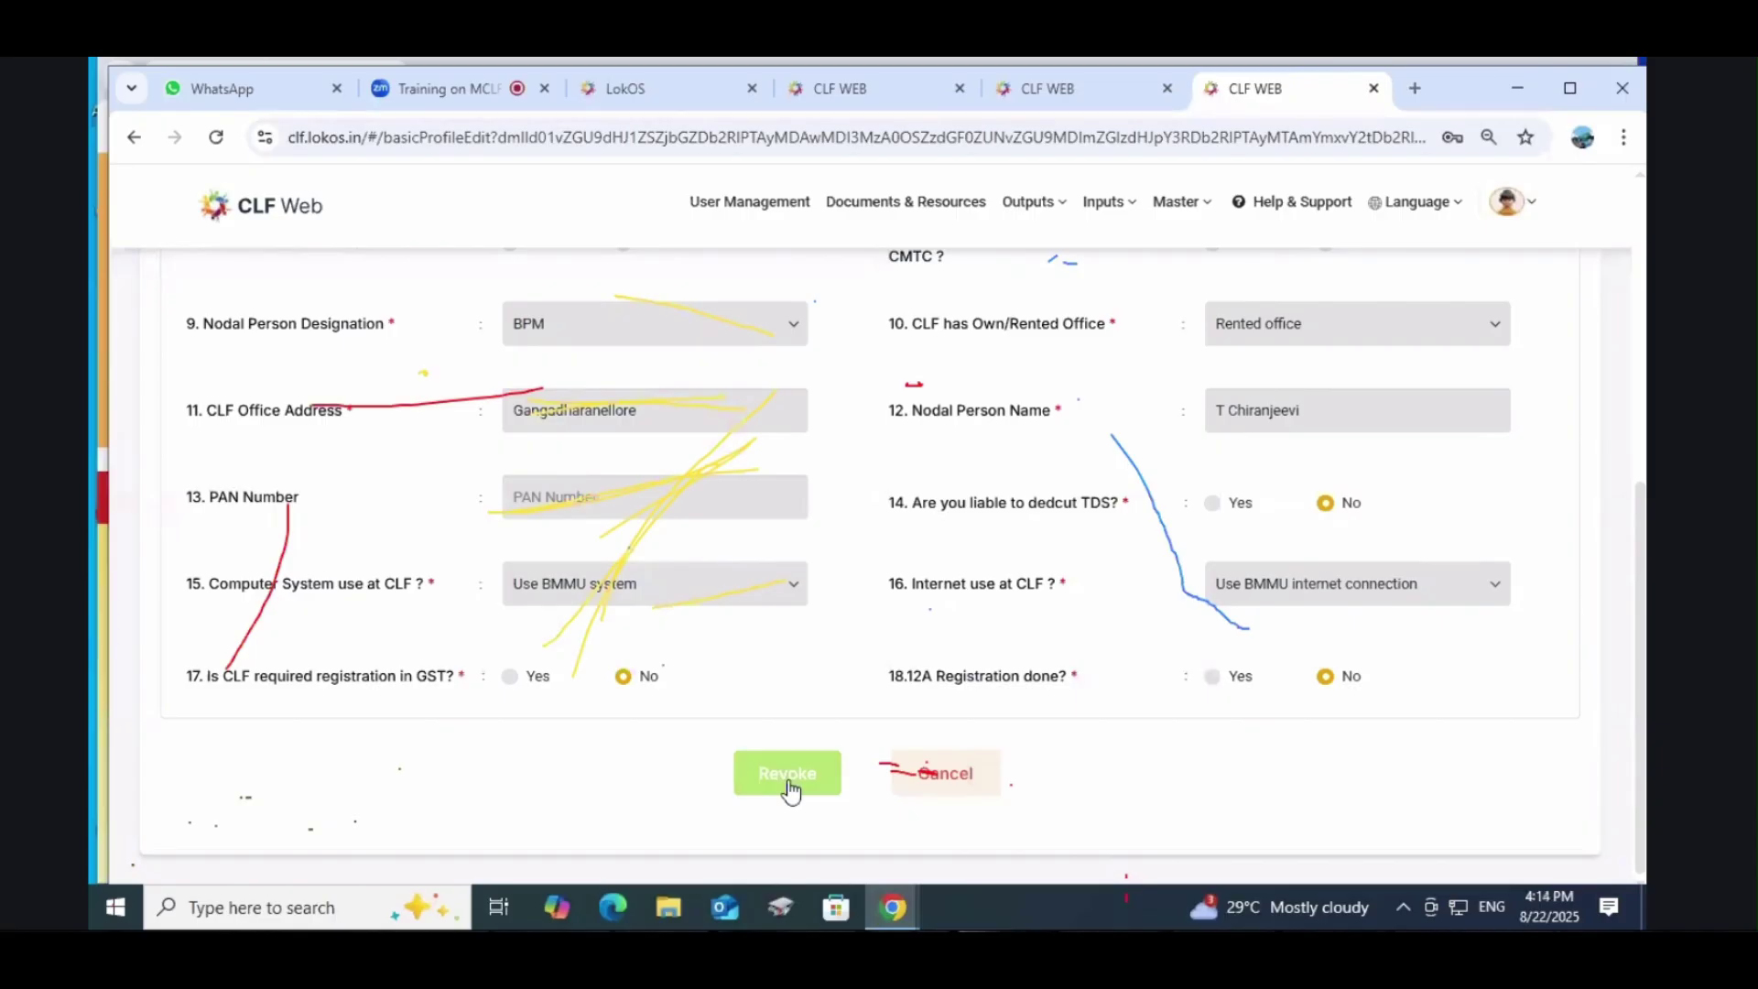
click(791, 789)
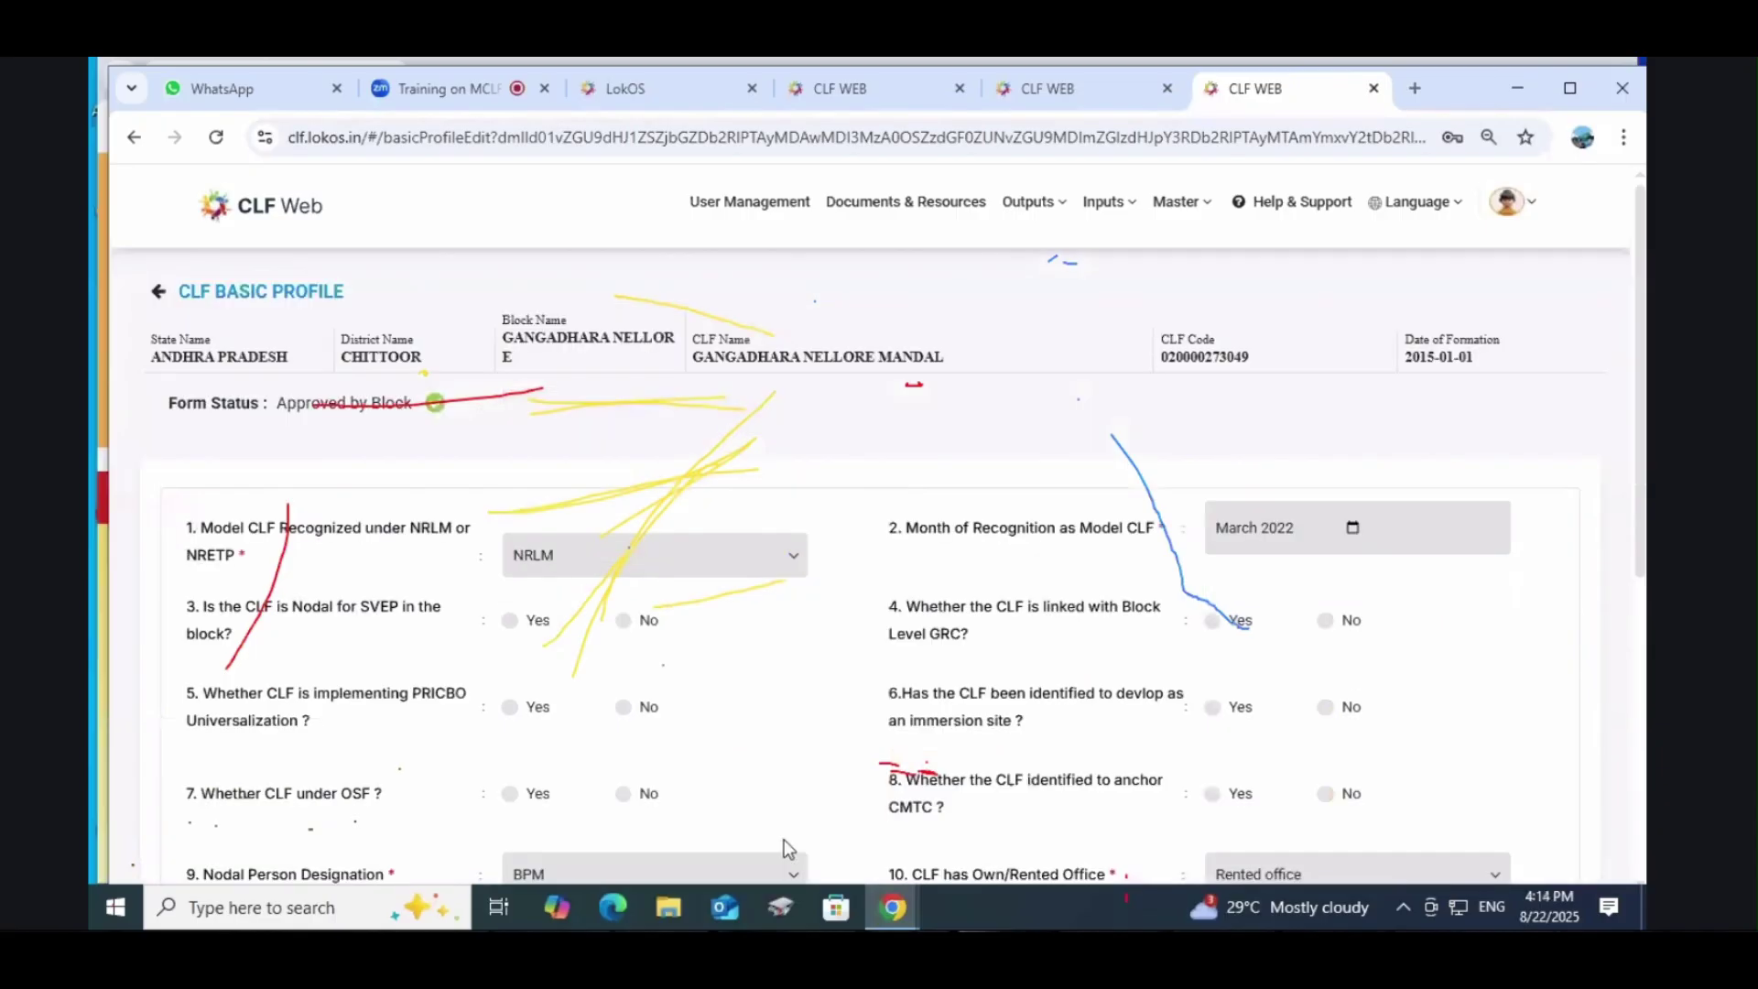
Step: Review the approved profile form and bring up the Outputs report list
scroll(784, 839, down, 6)
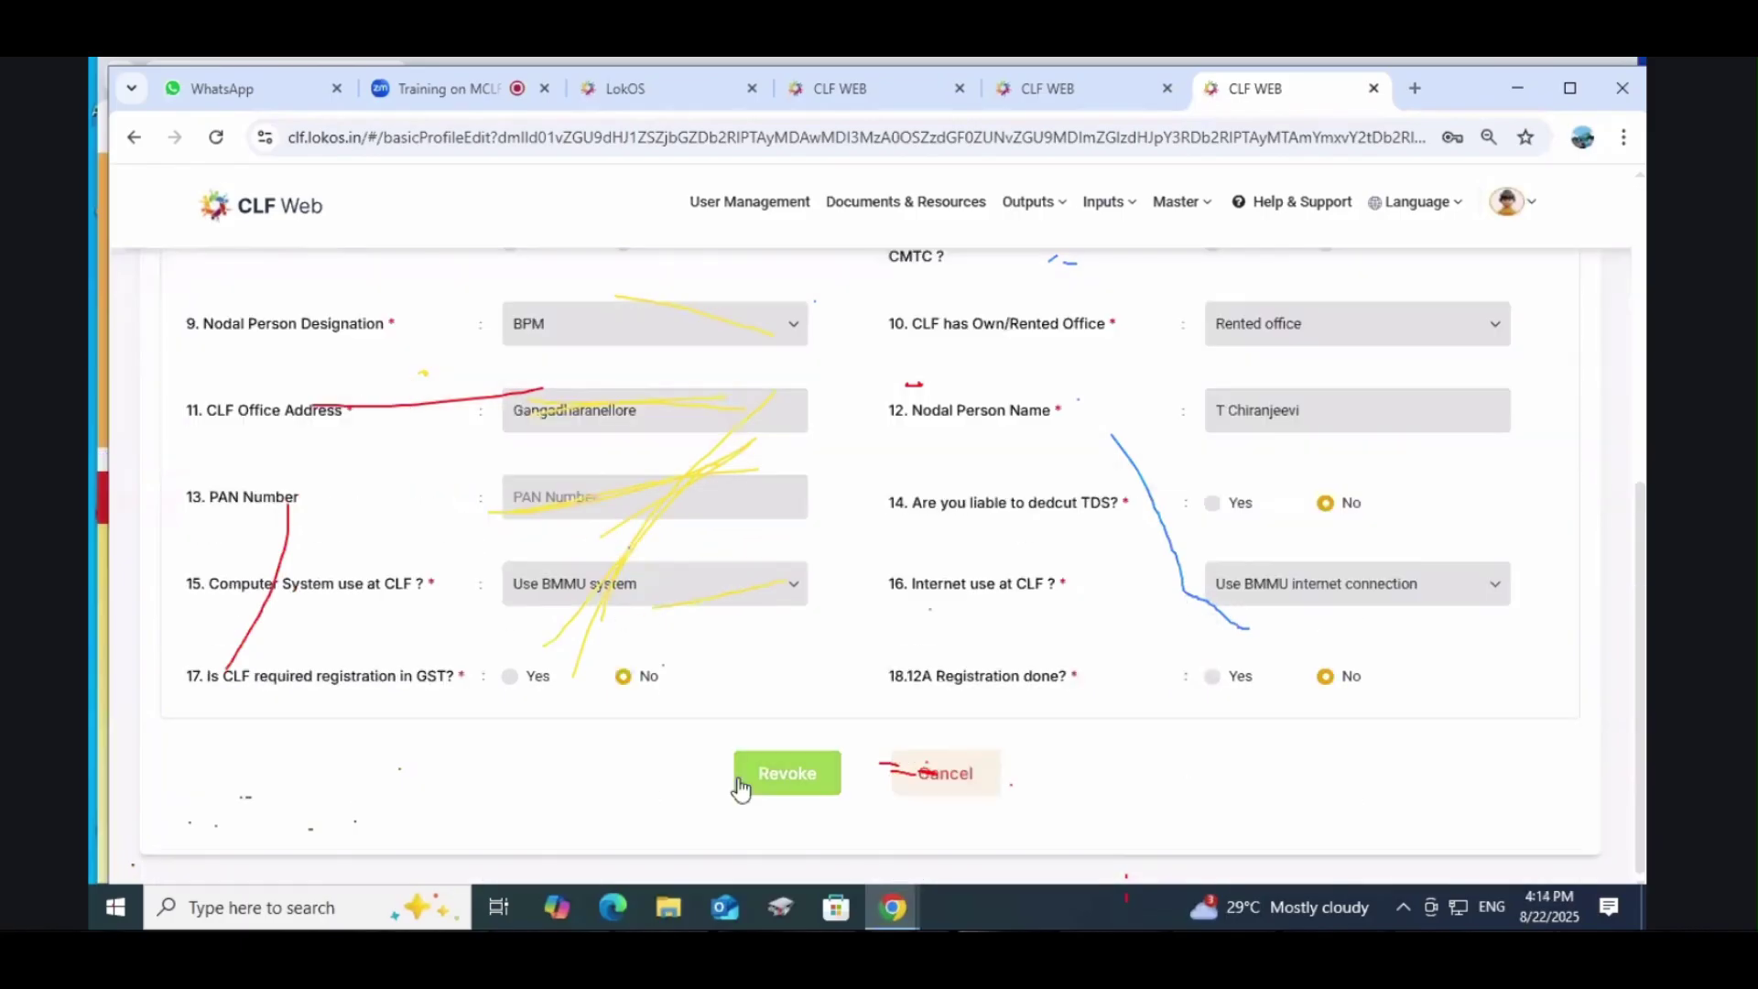
scroll(1139, 256, up, 6)
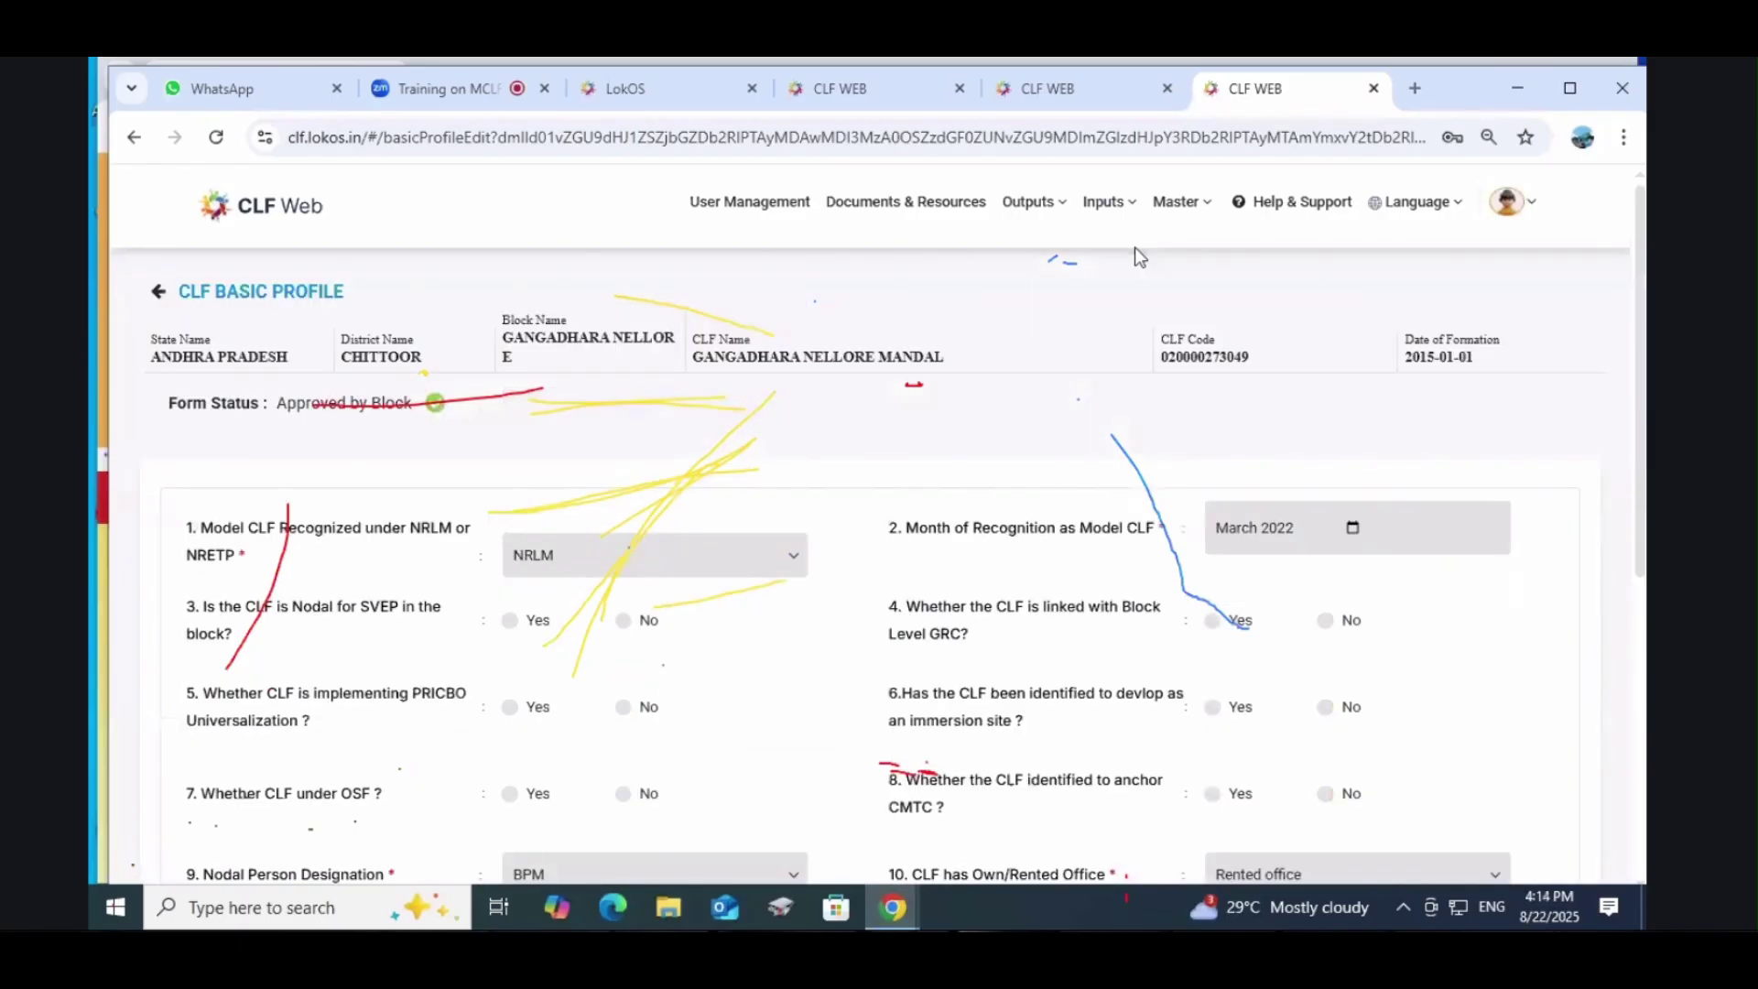
click(1028, 212)
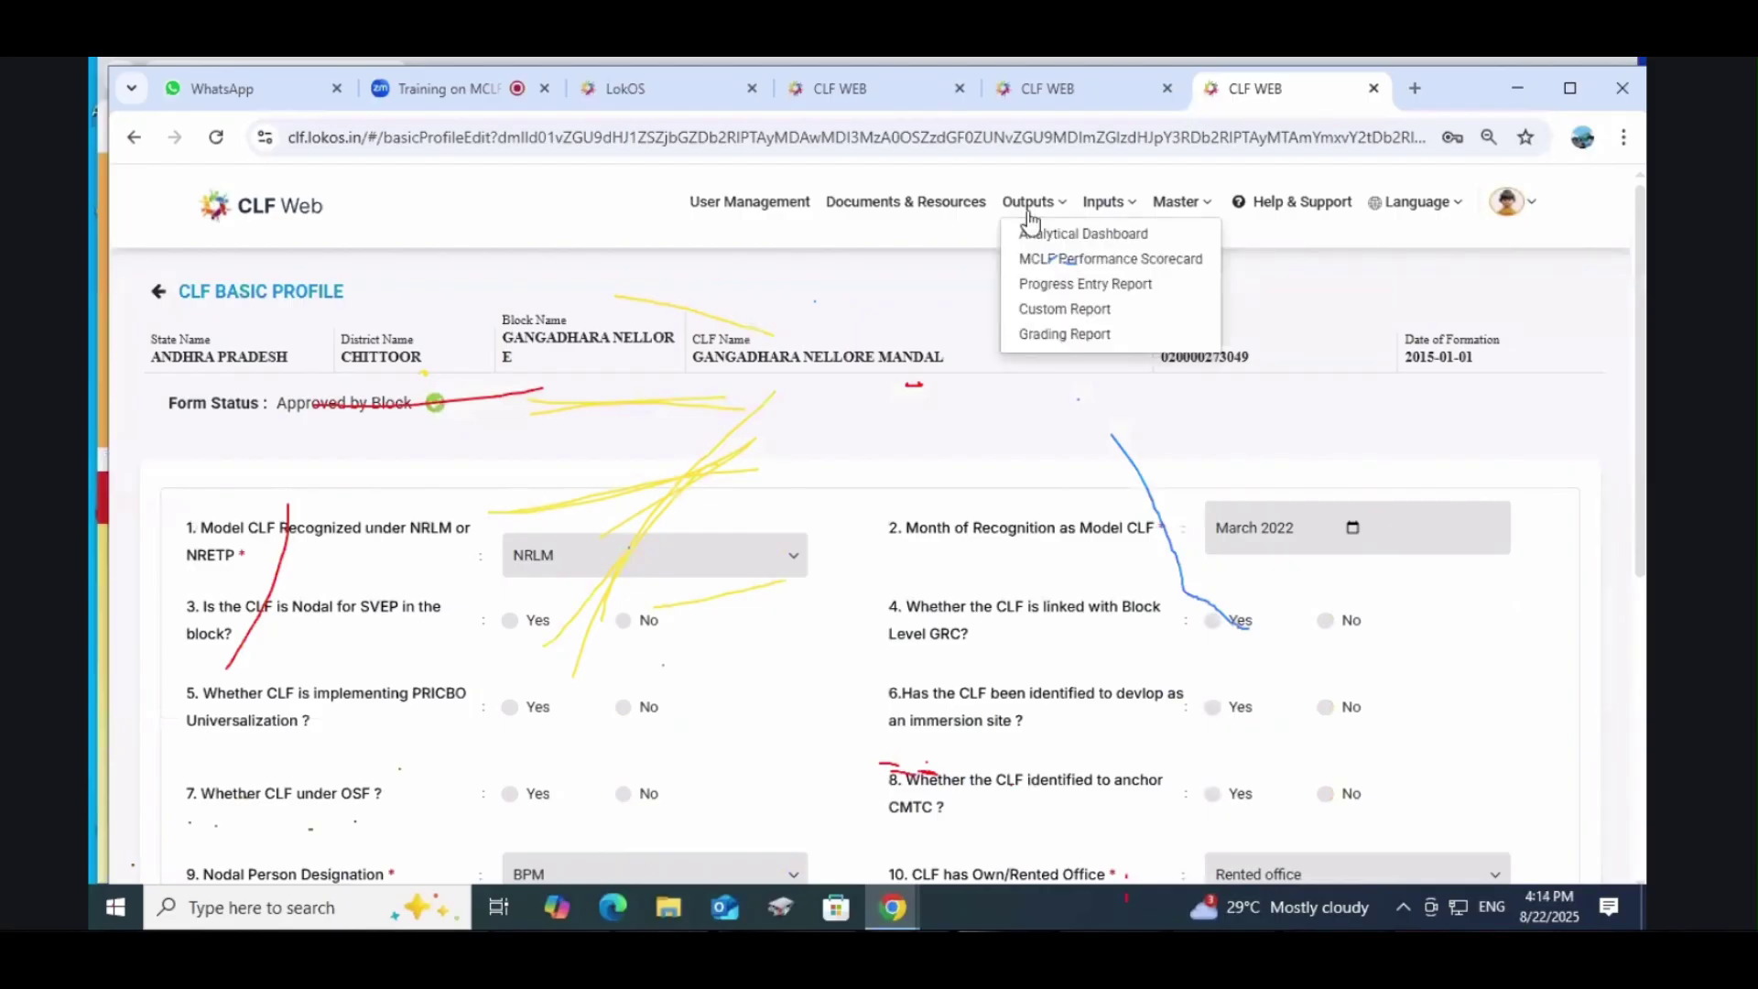
Step: Reach the Progress Entry Report past the repeated internal server errors
click(1058, 236)
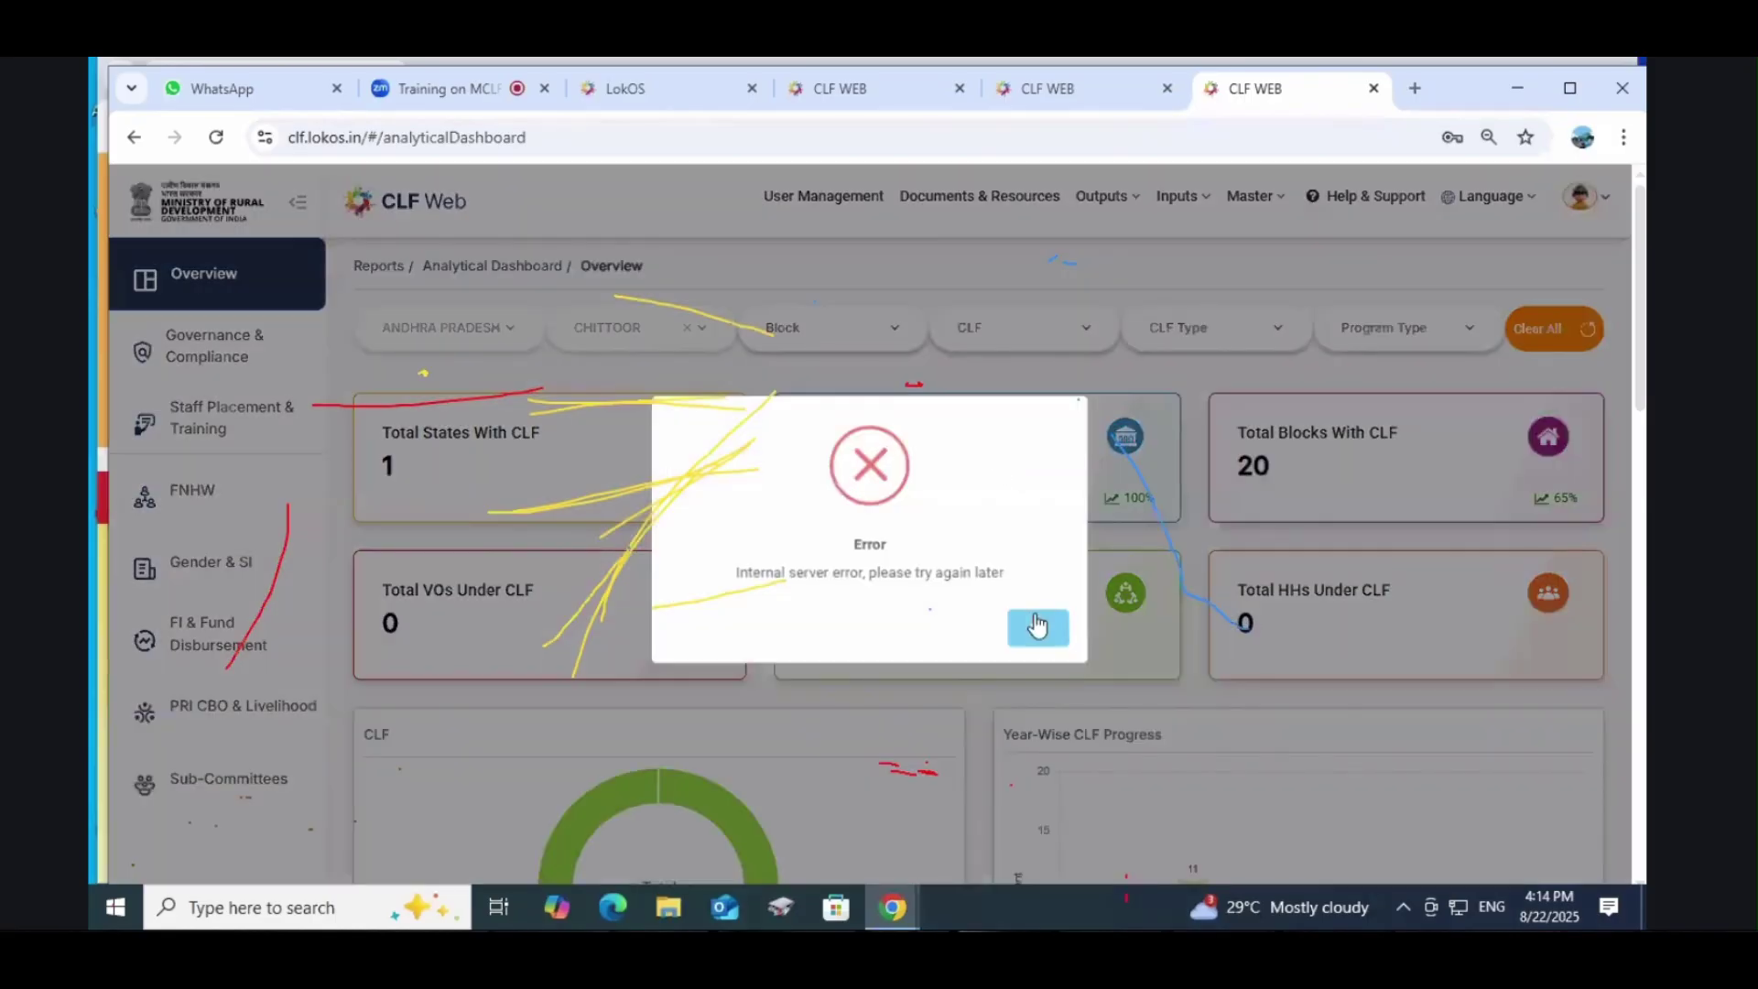
click(1037, 626)
click(1082, 204)
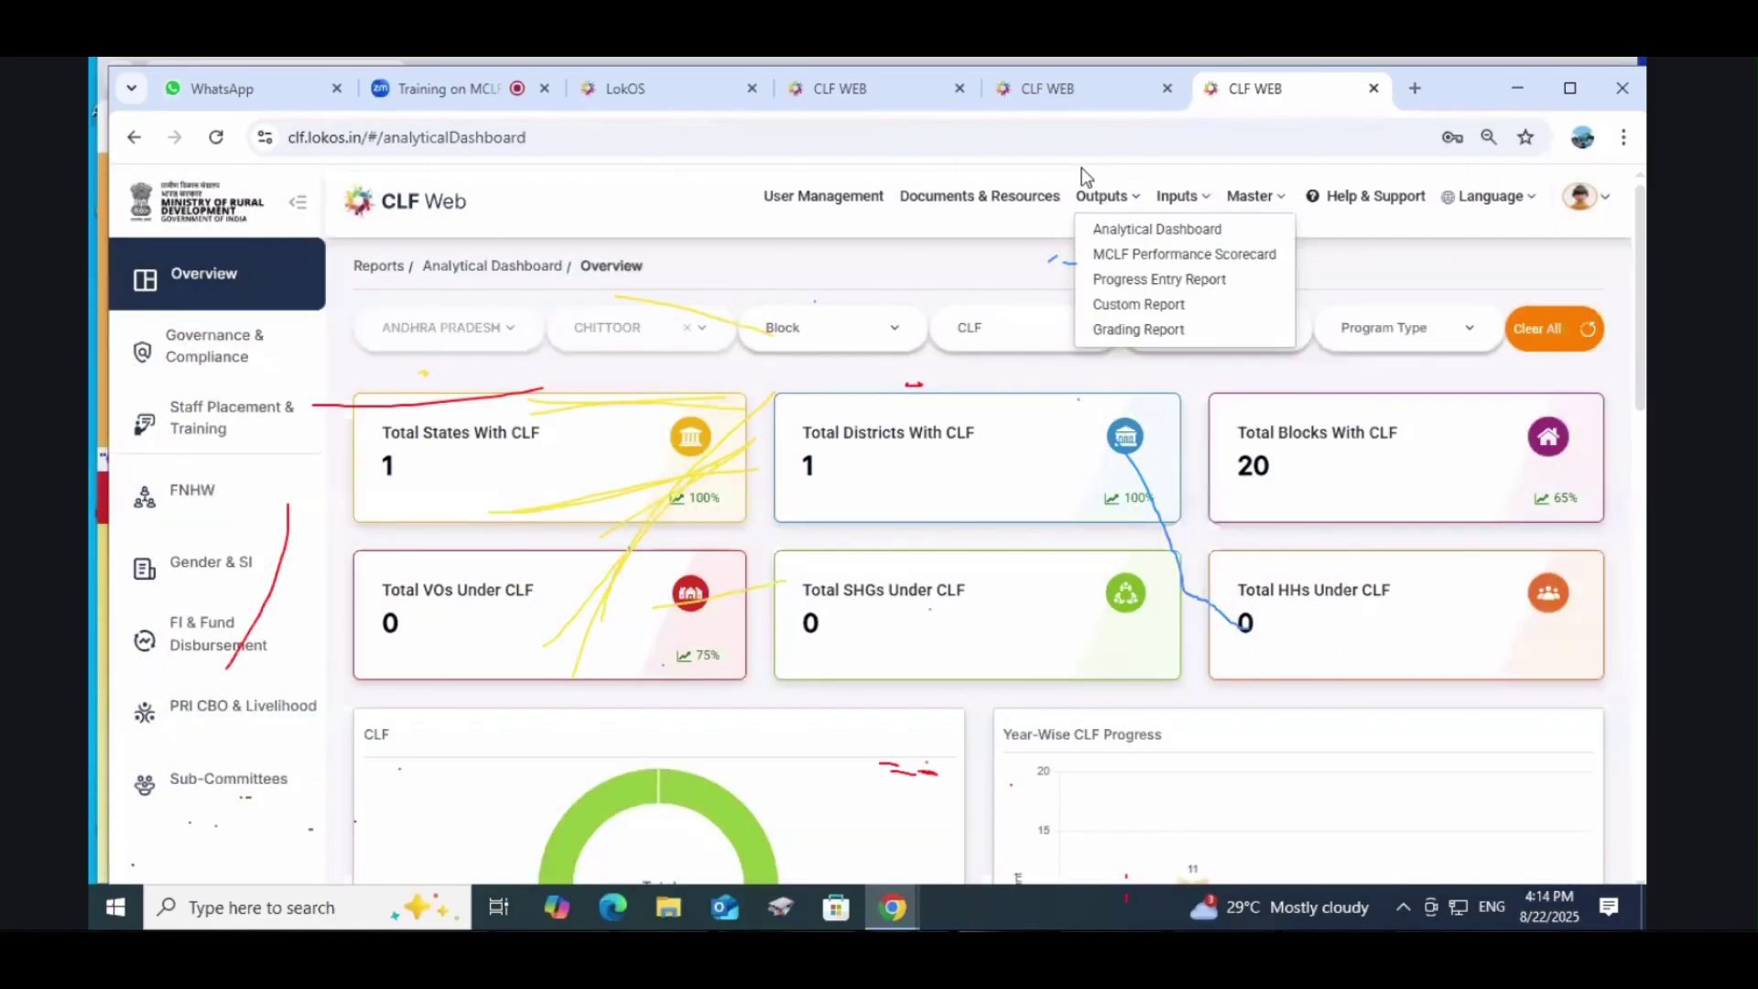
click(1140, 292)
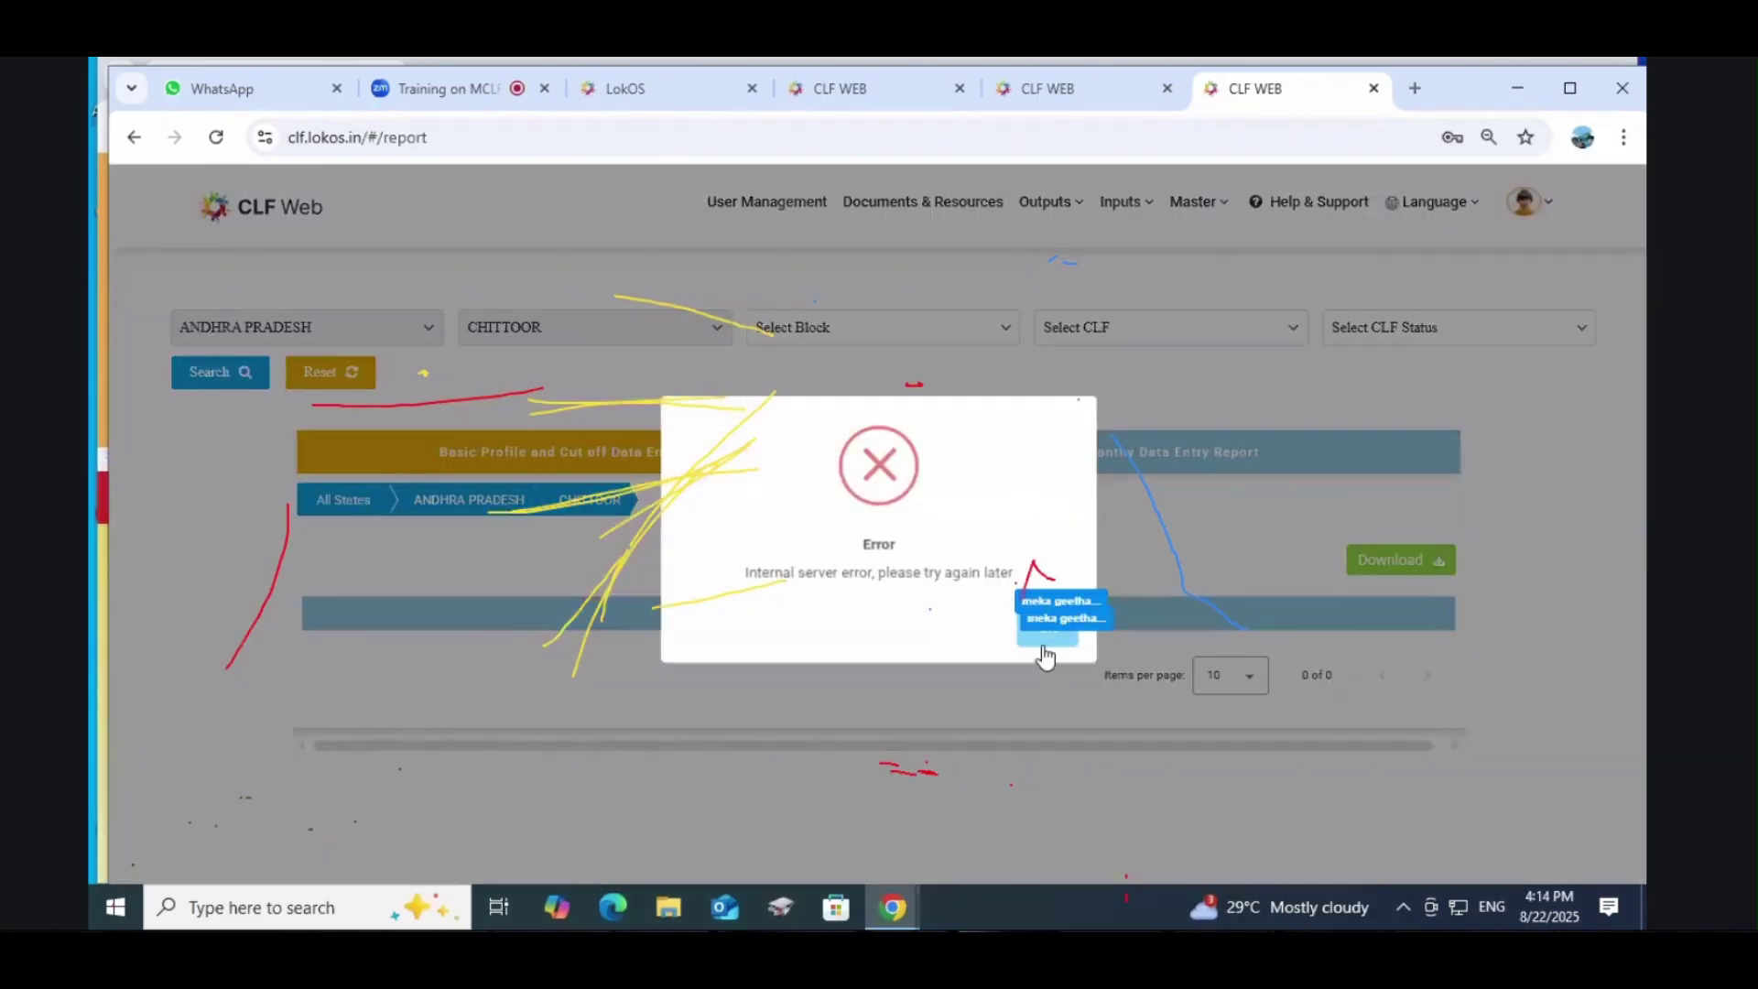
click(1043, 630)
click(1047, 201)
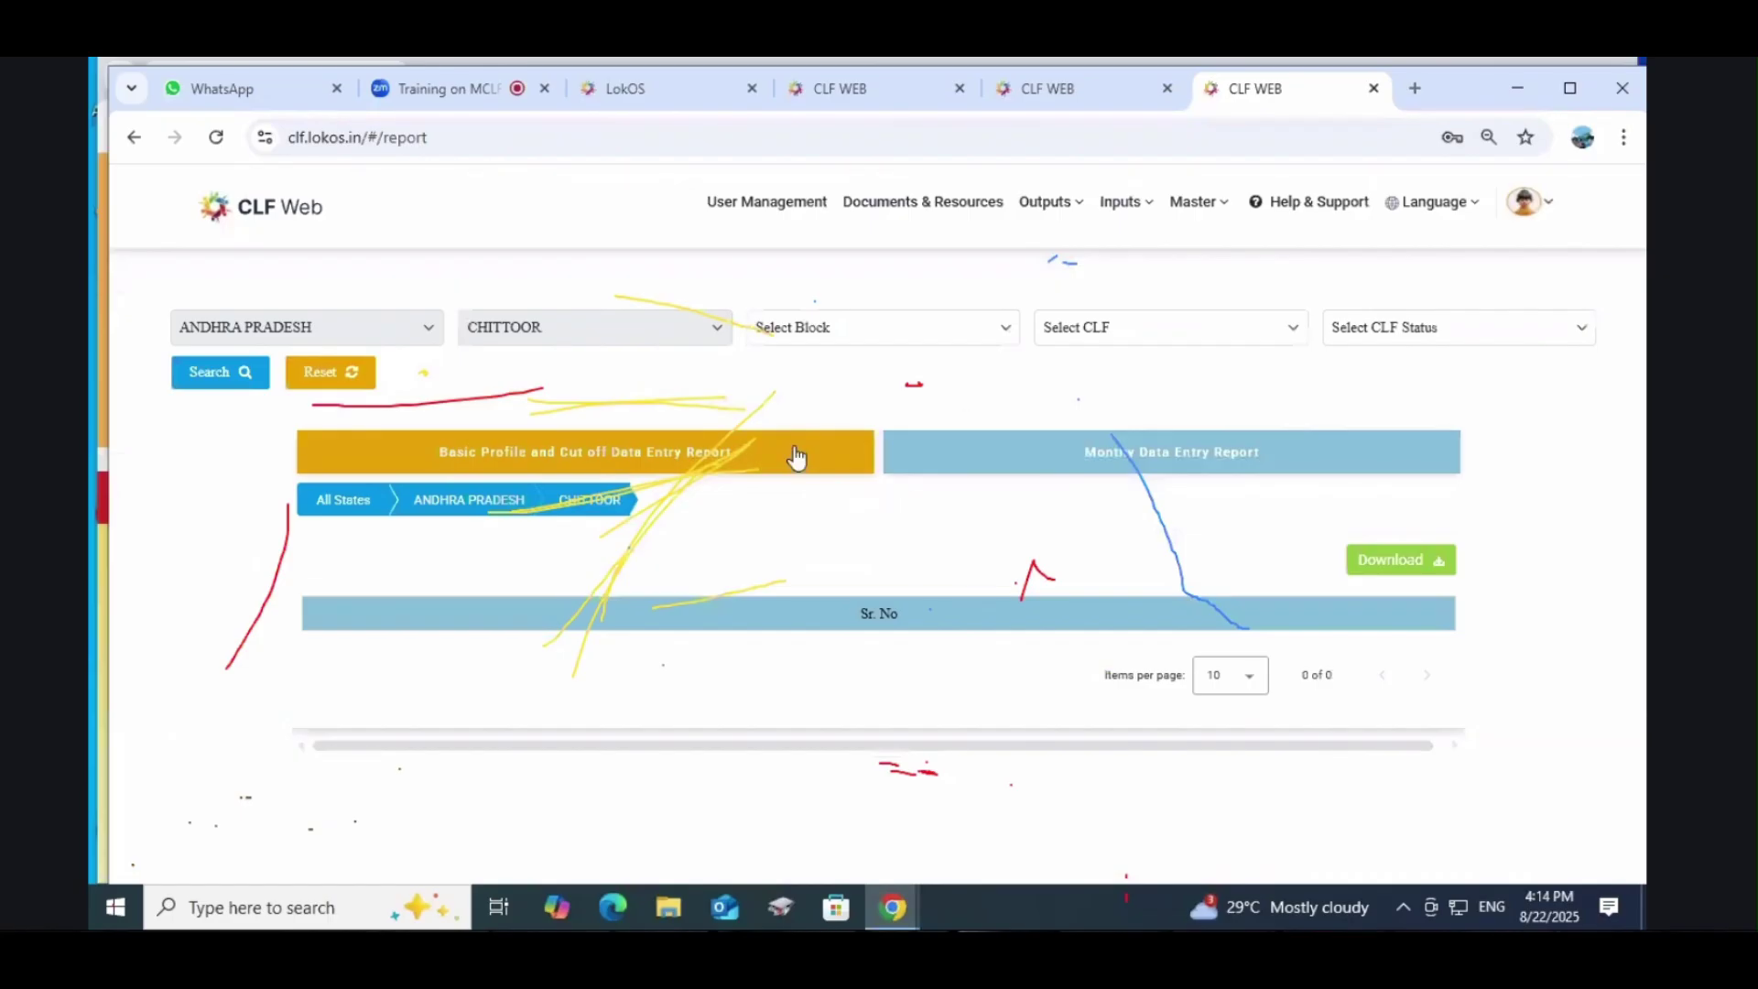
Step: Load the 2023-2024 monthly data entry report and review its month-wise counts
click(383, 561)
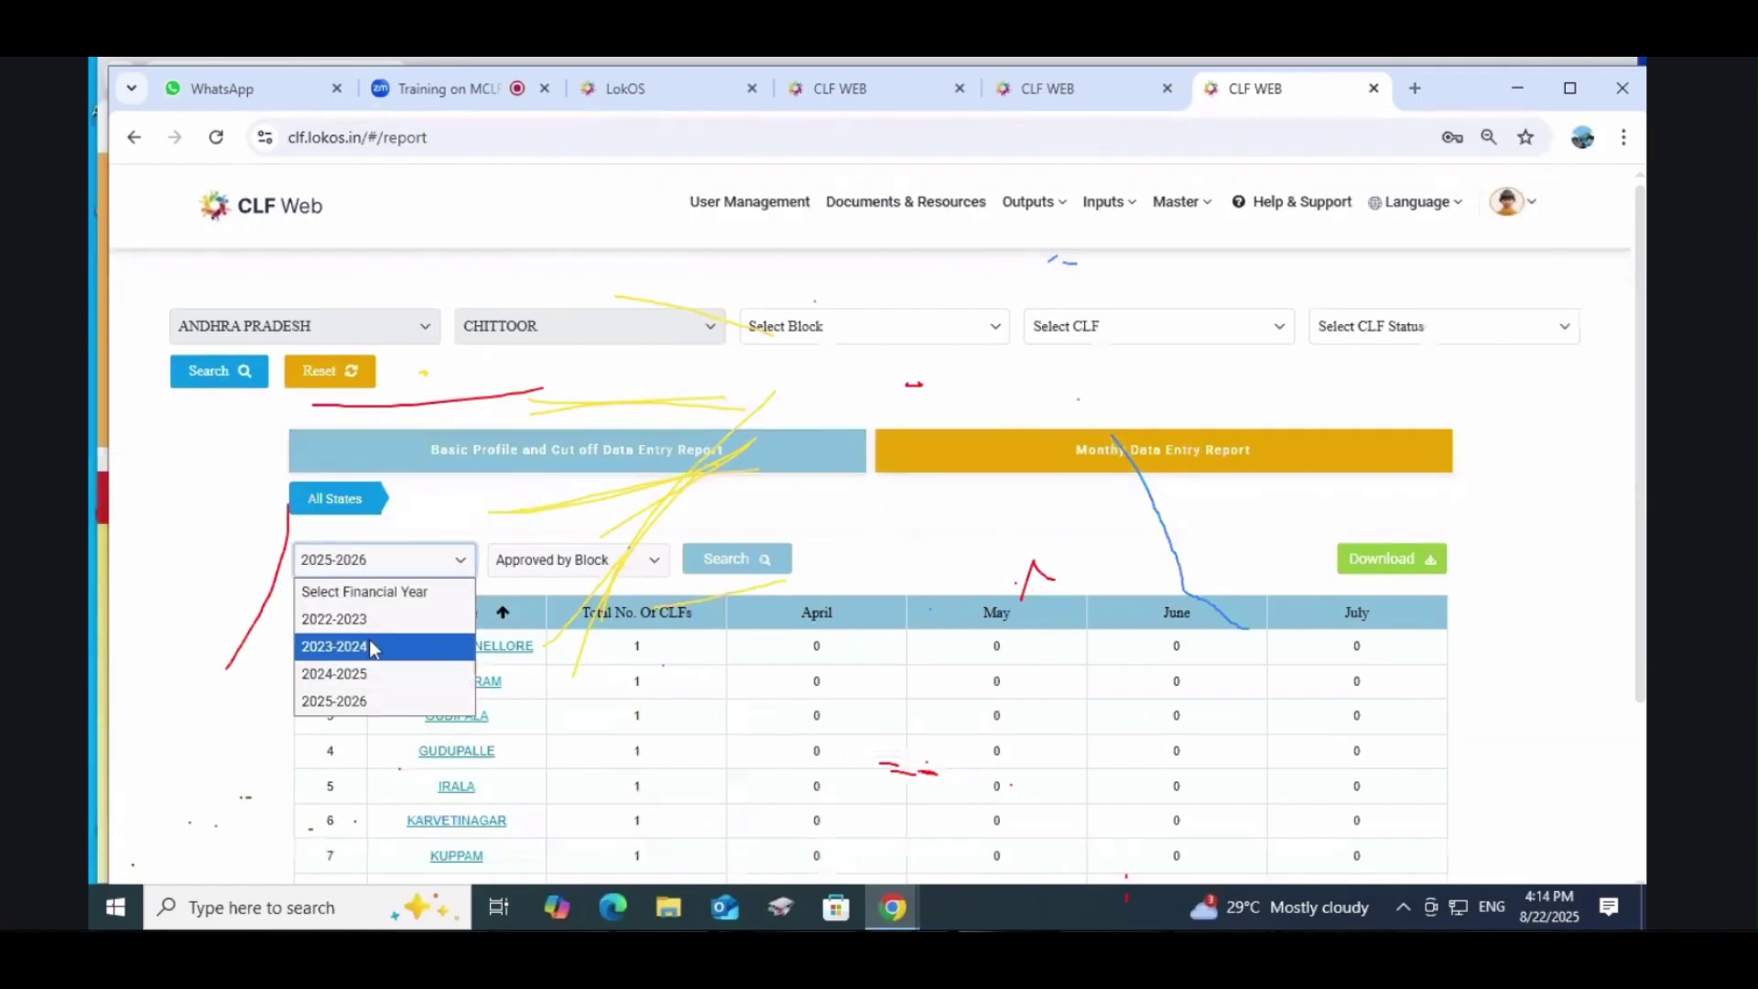
click(371, 646)
click(737, 558)
scroll(747, 559, down, 5)
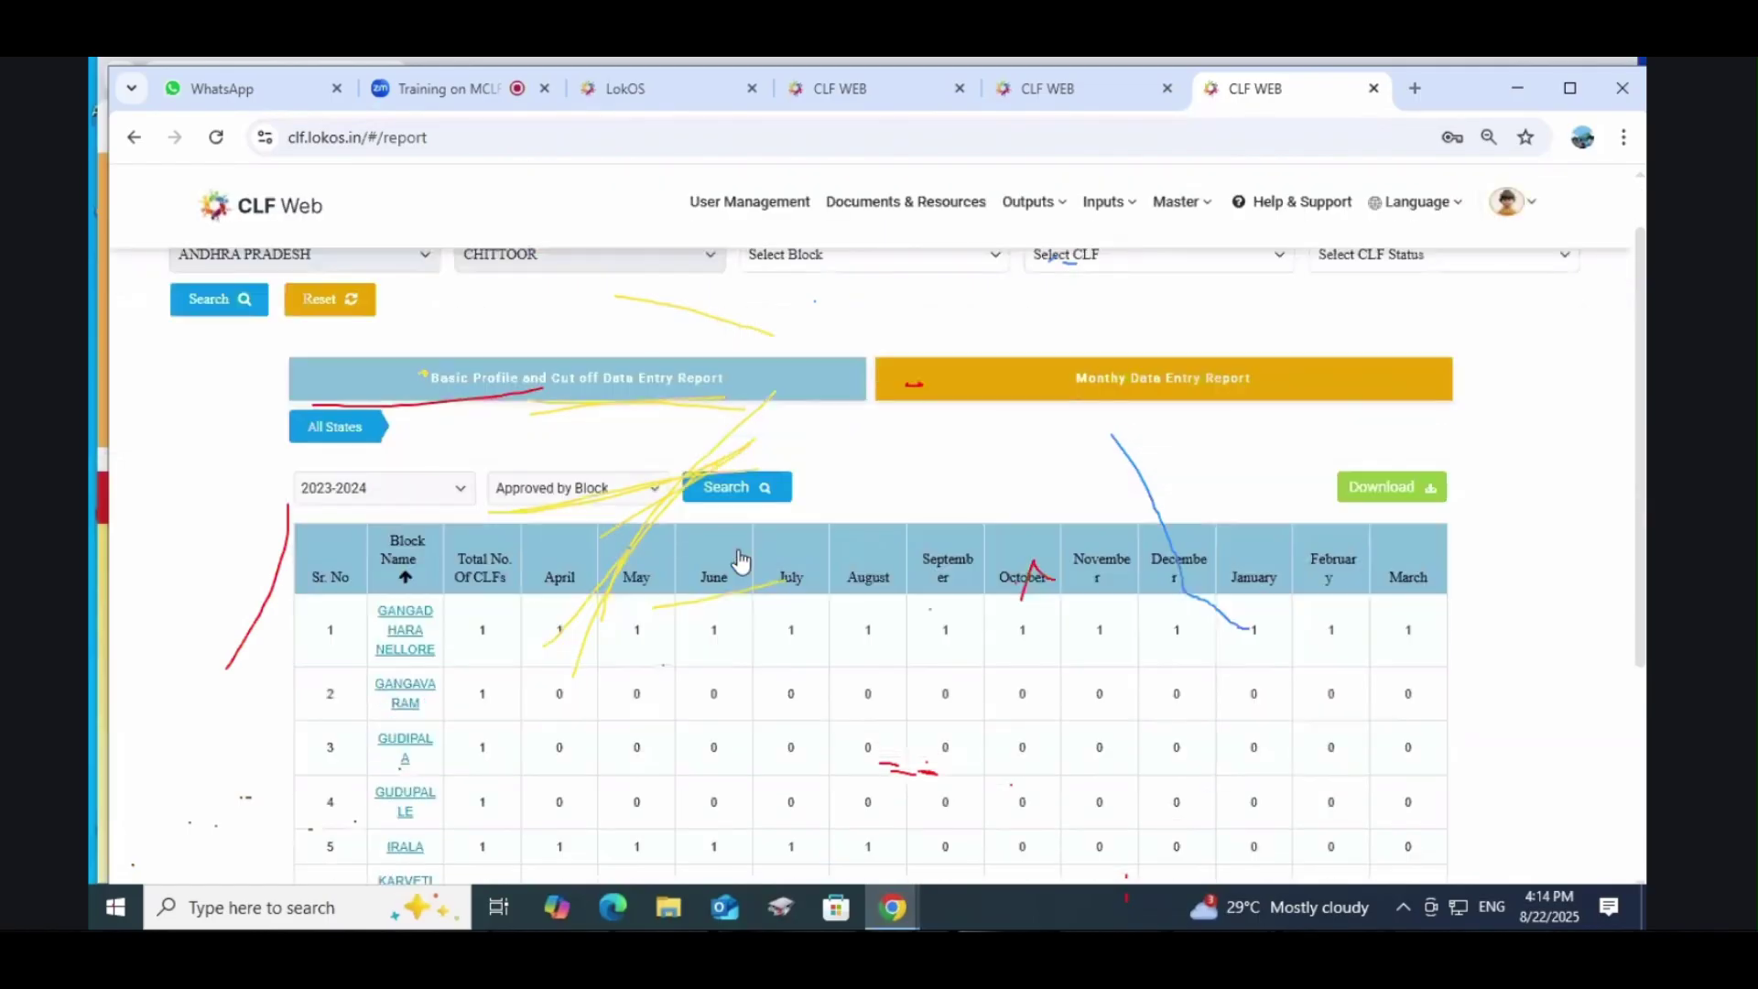
scroll(746, 559, up, 5)
scroll(699, 687, down, 1)
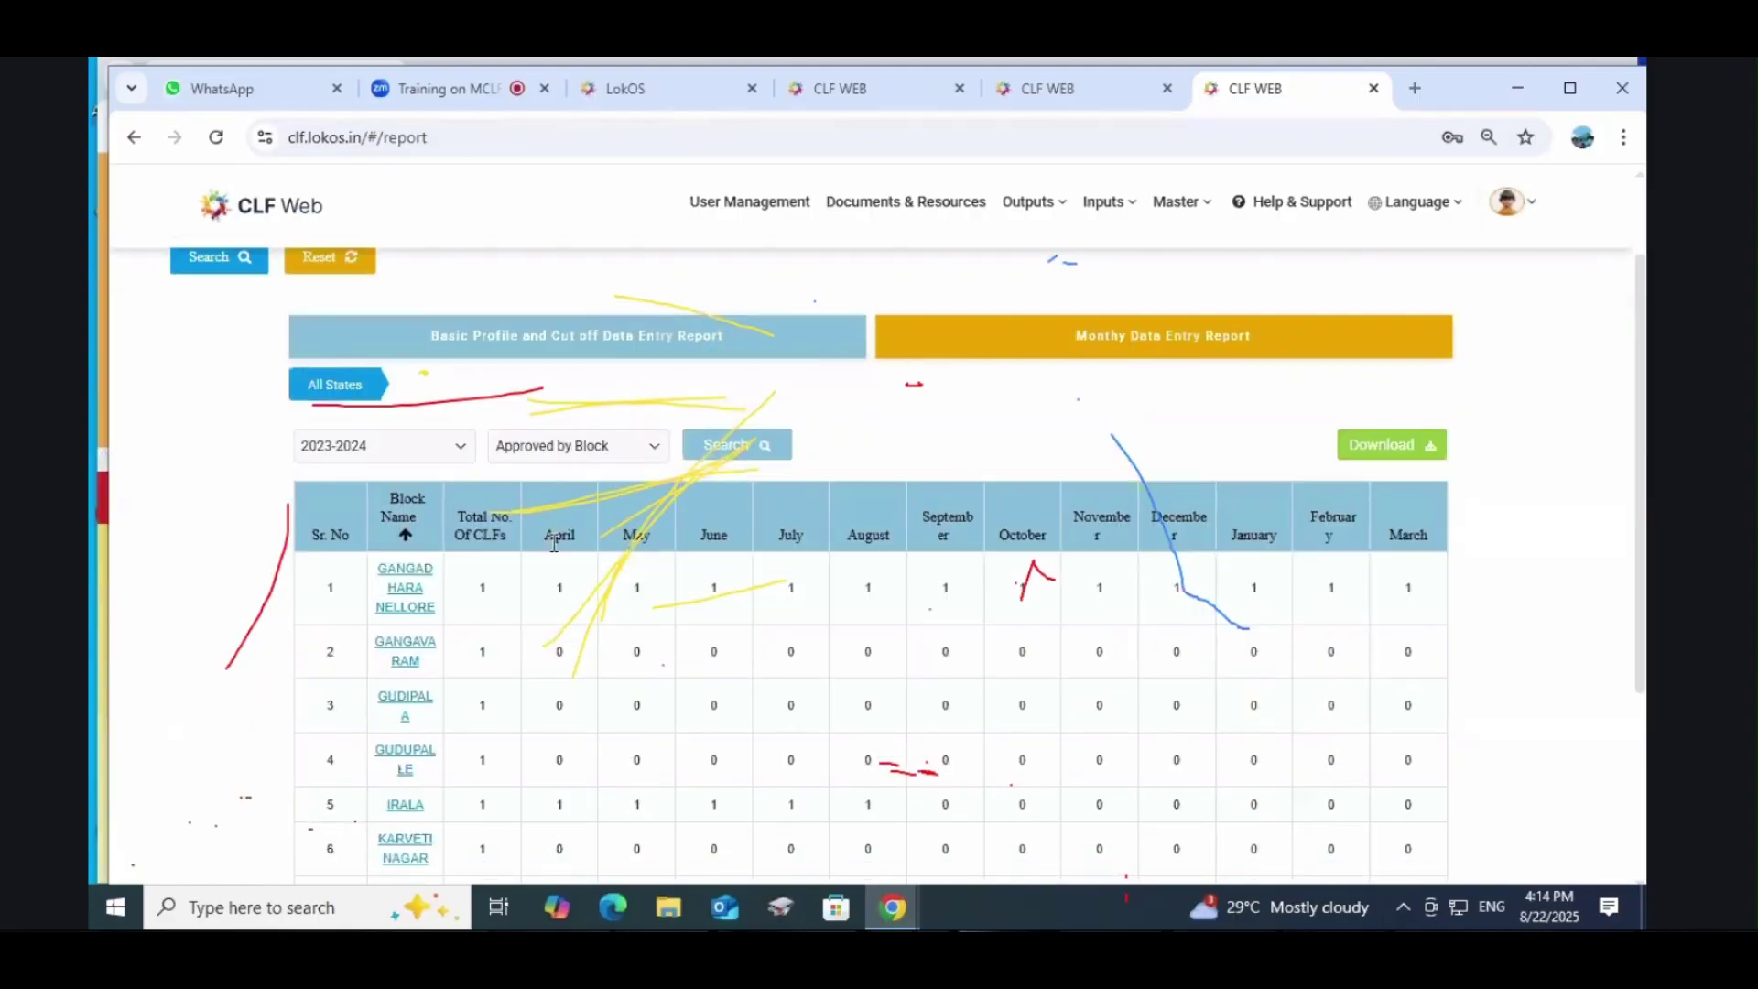
drag(554, 543, 832, 550)
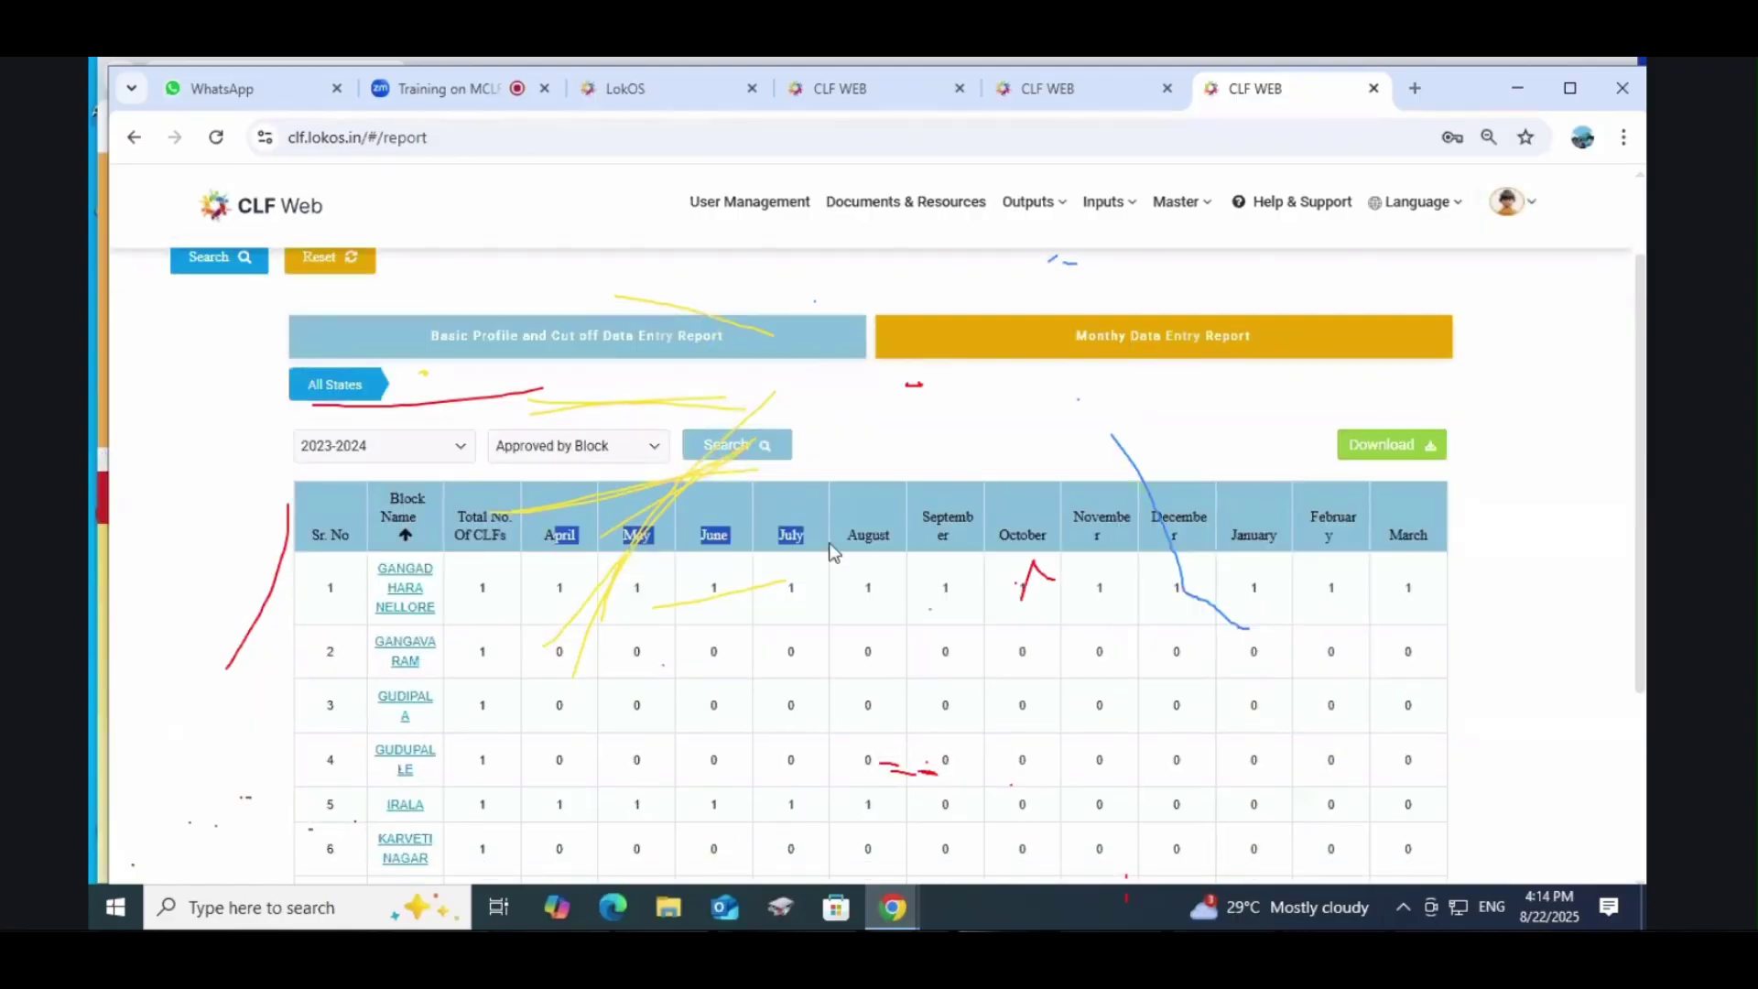
click(510, 608)
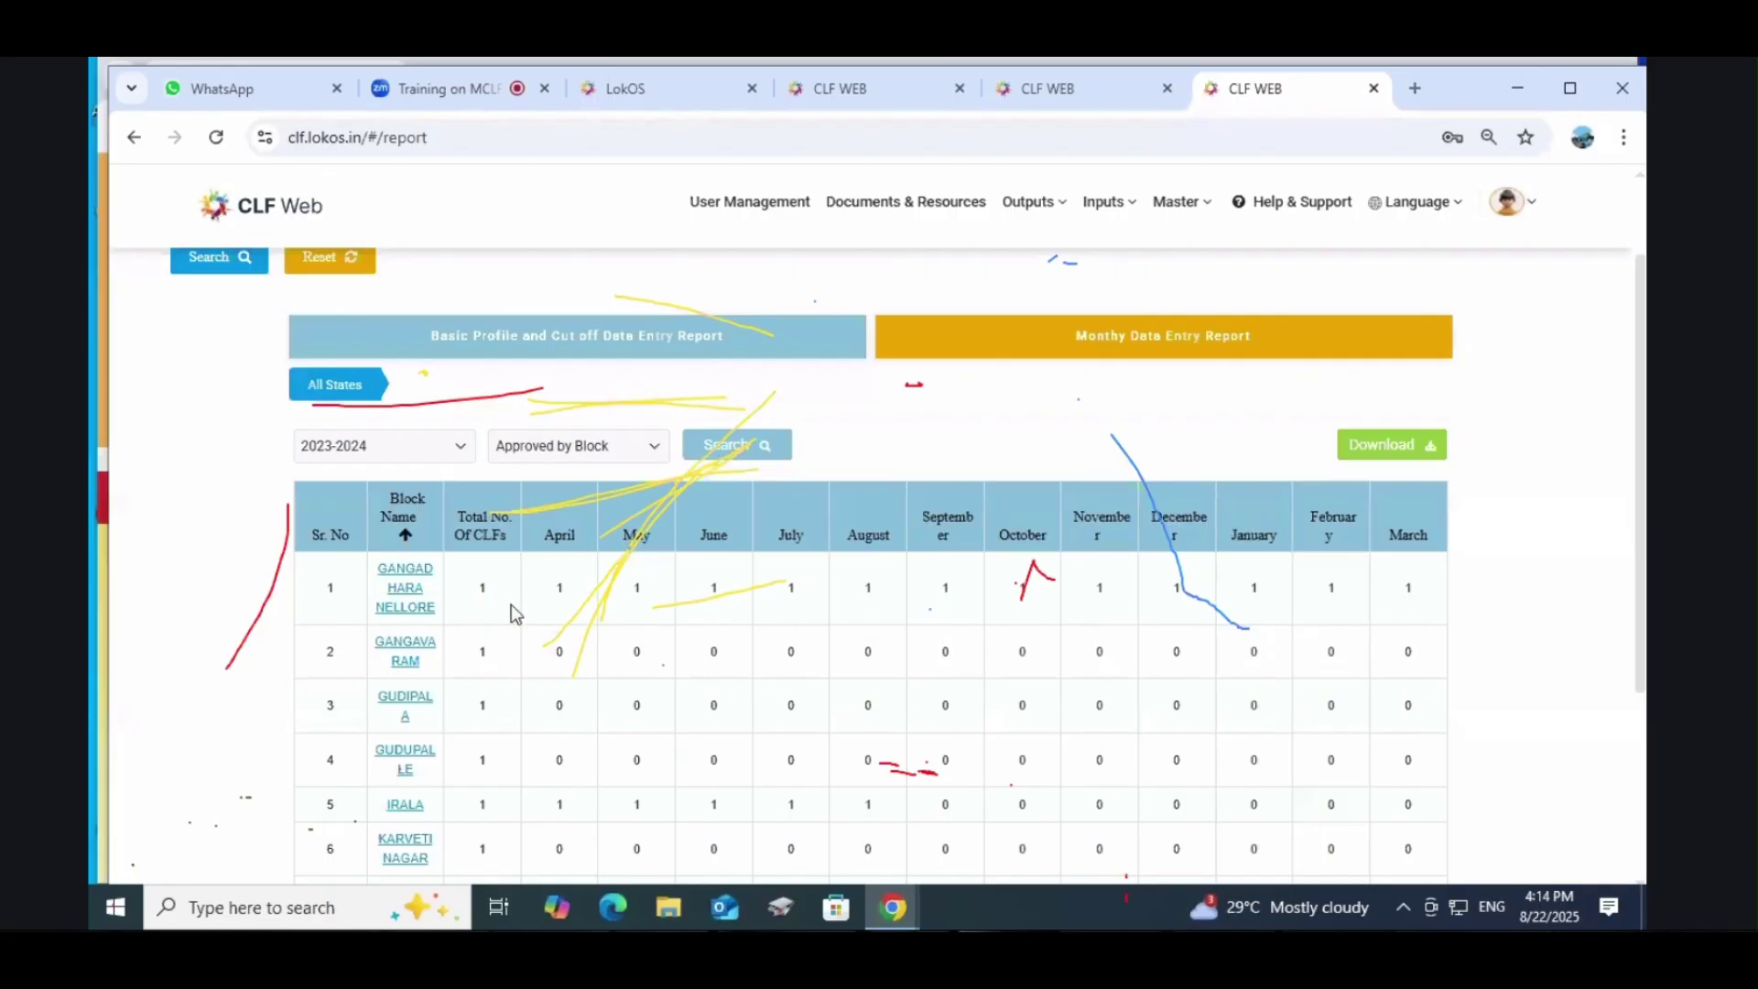
drag(568, 596, 1434, 595)
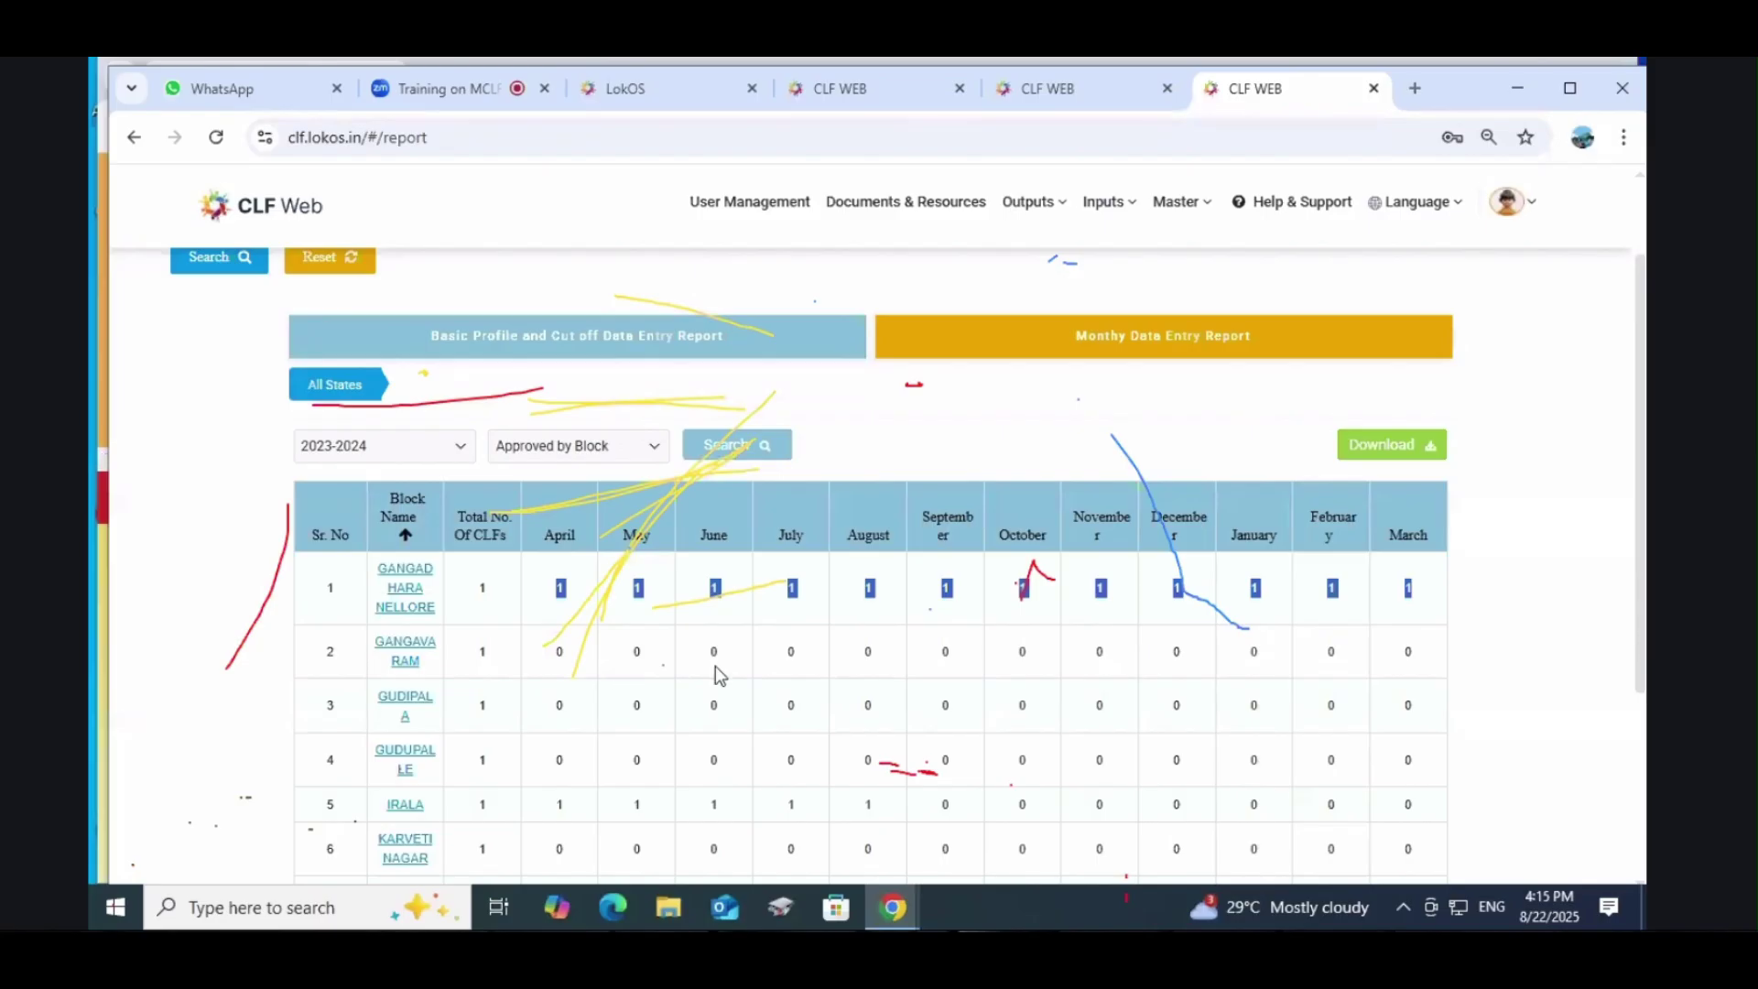
click(914, 722)
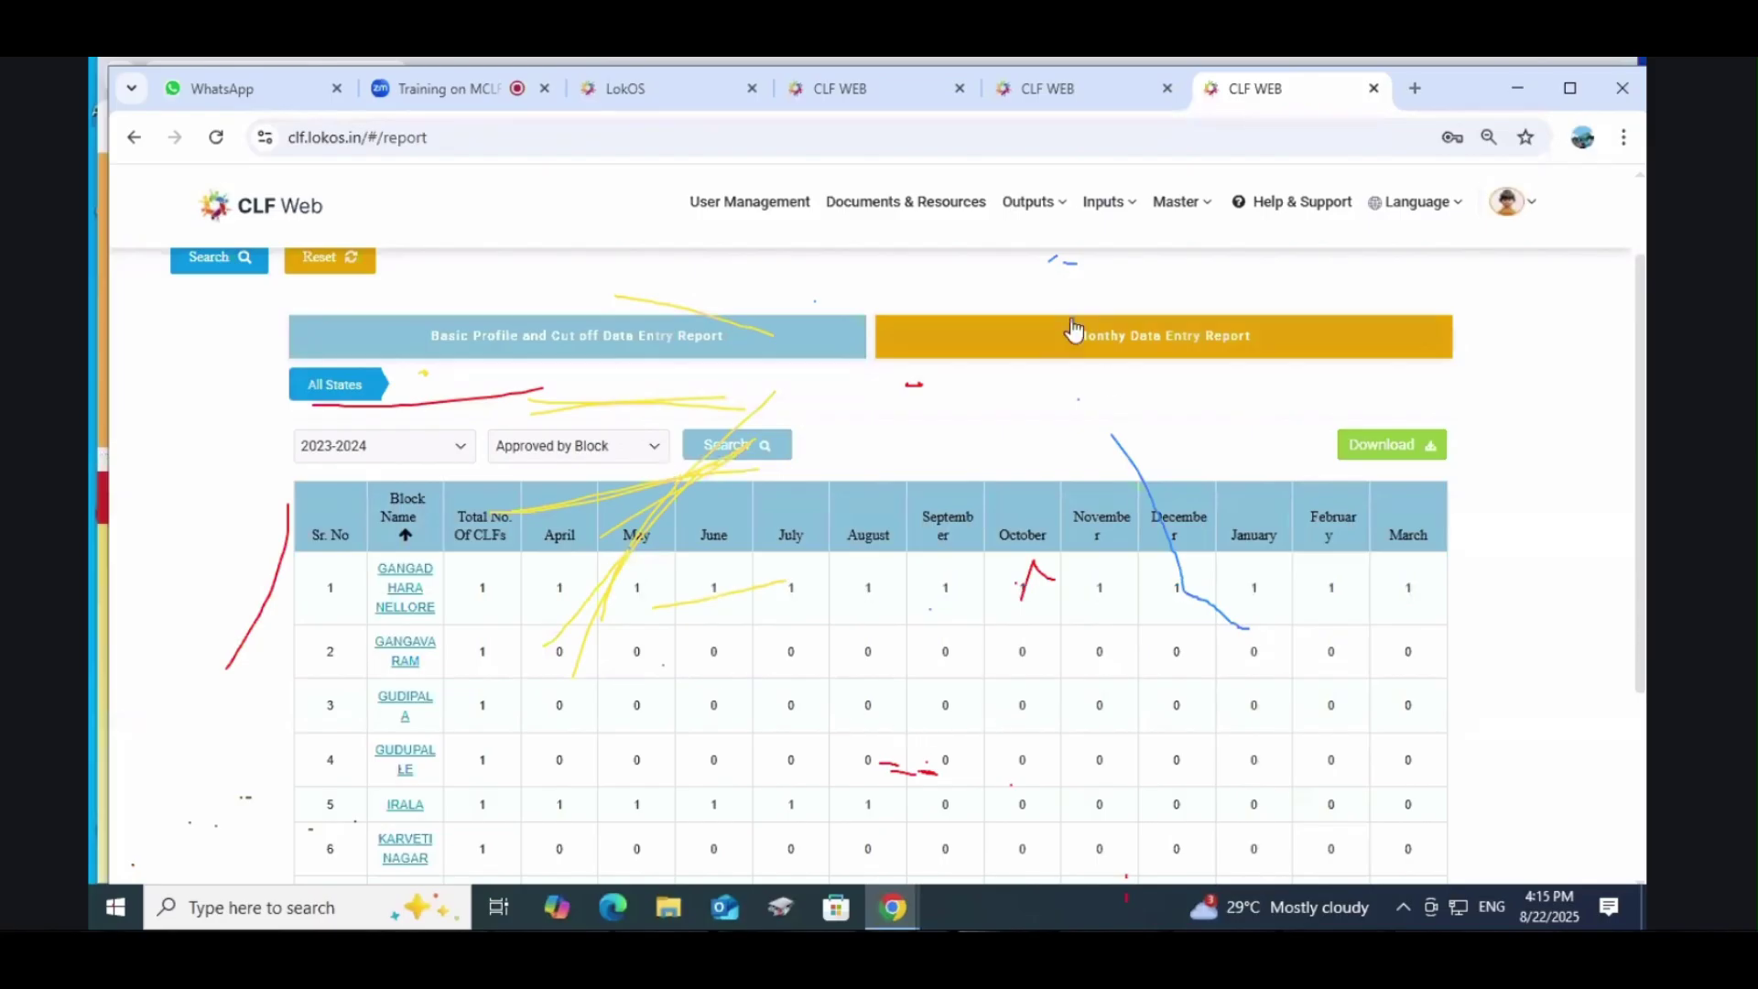
Step: Set the financial year to 2022-2023, then go to the Custom Reports page
scroll(1062, 339, up, 1)
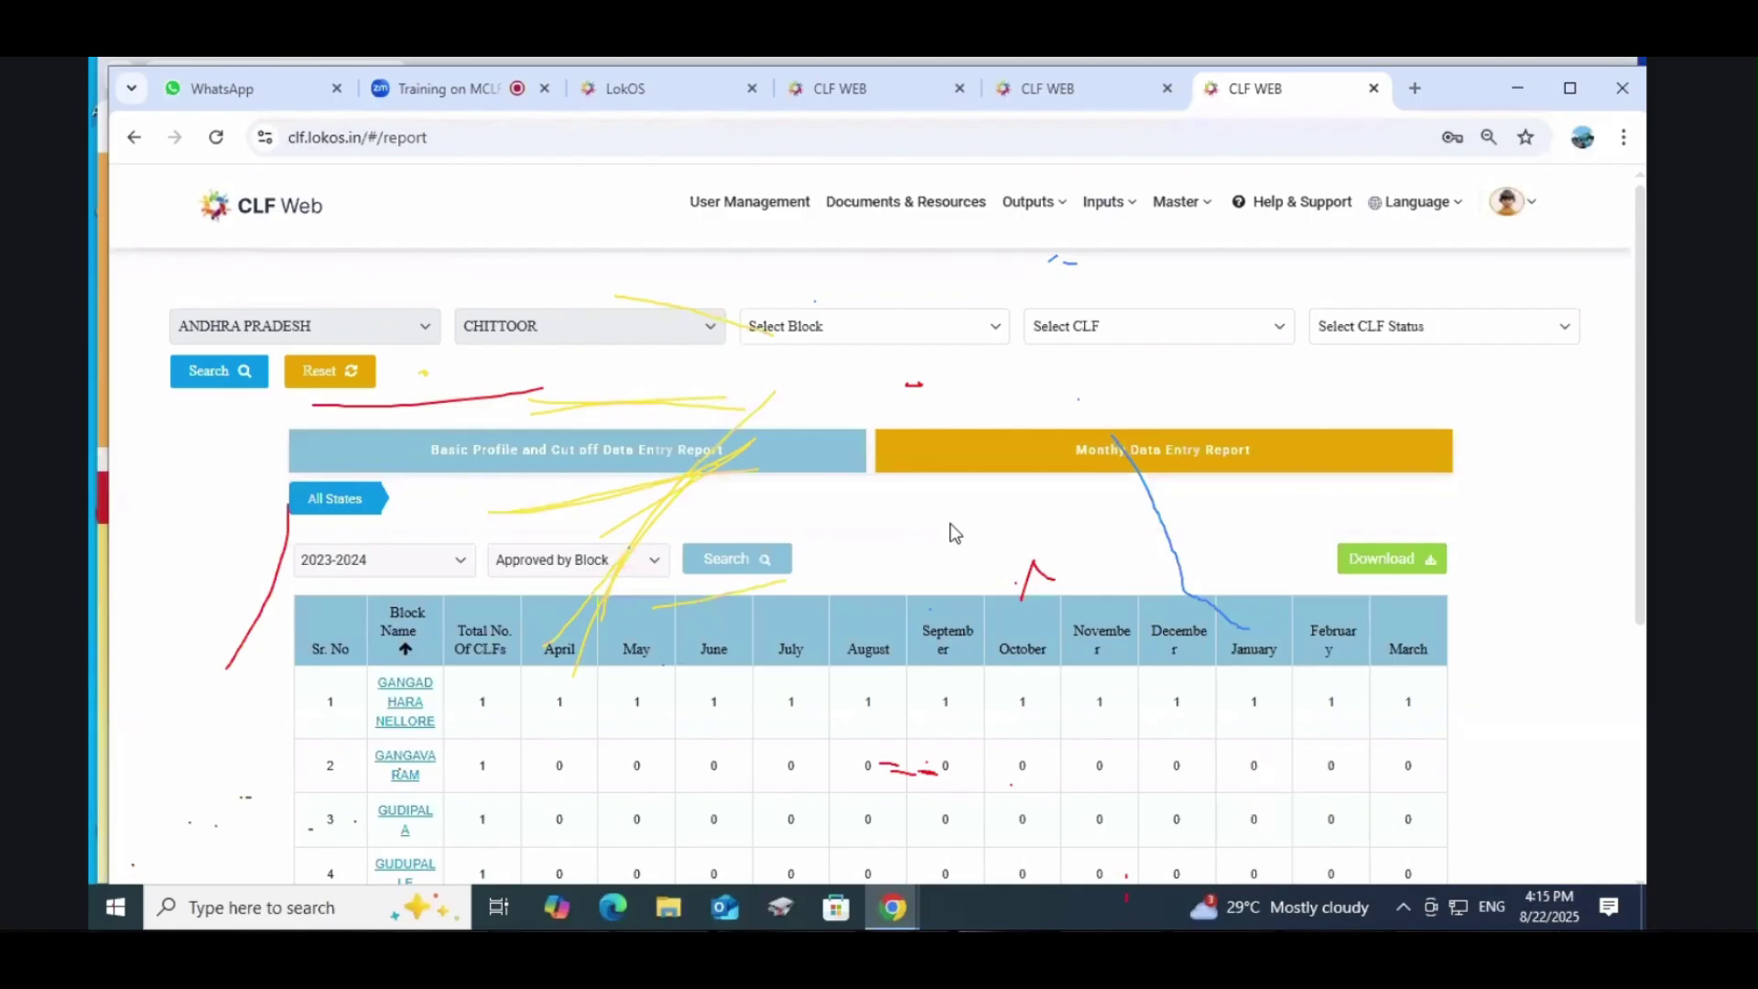
scroll(953, 533, down, 2)
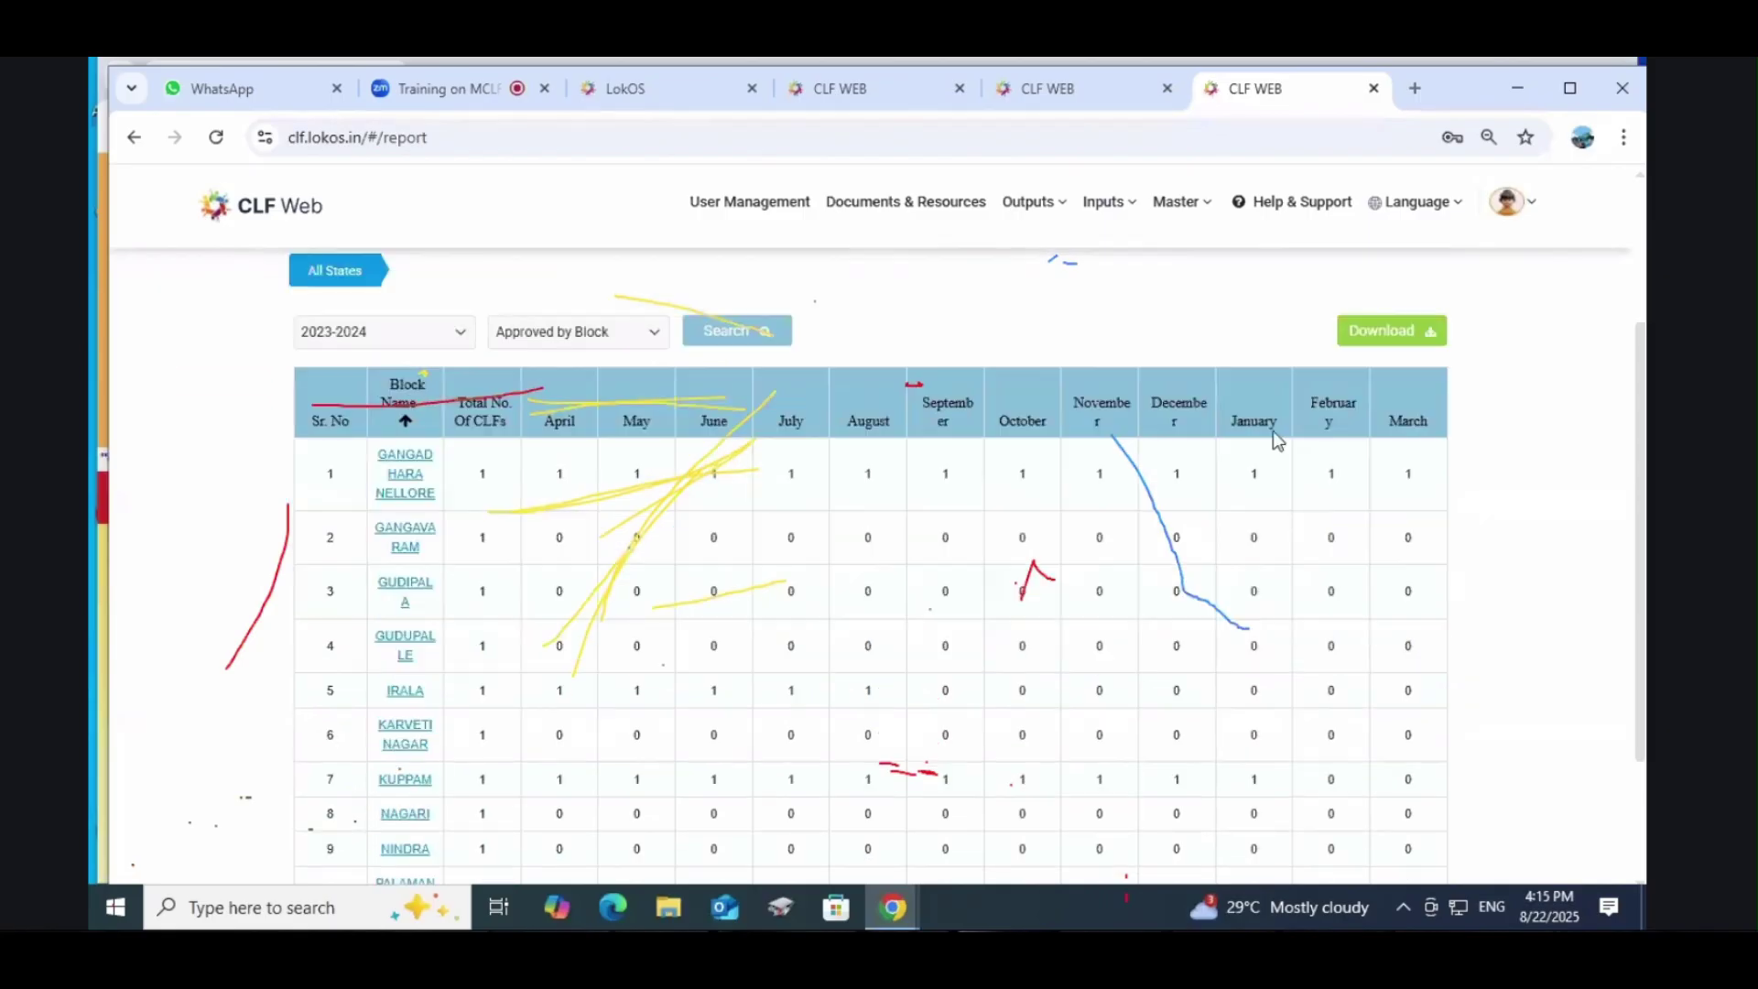
scroll(953, 534, up, 2)
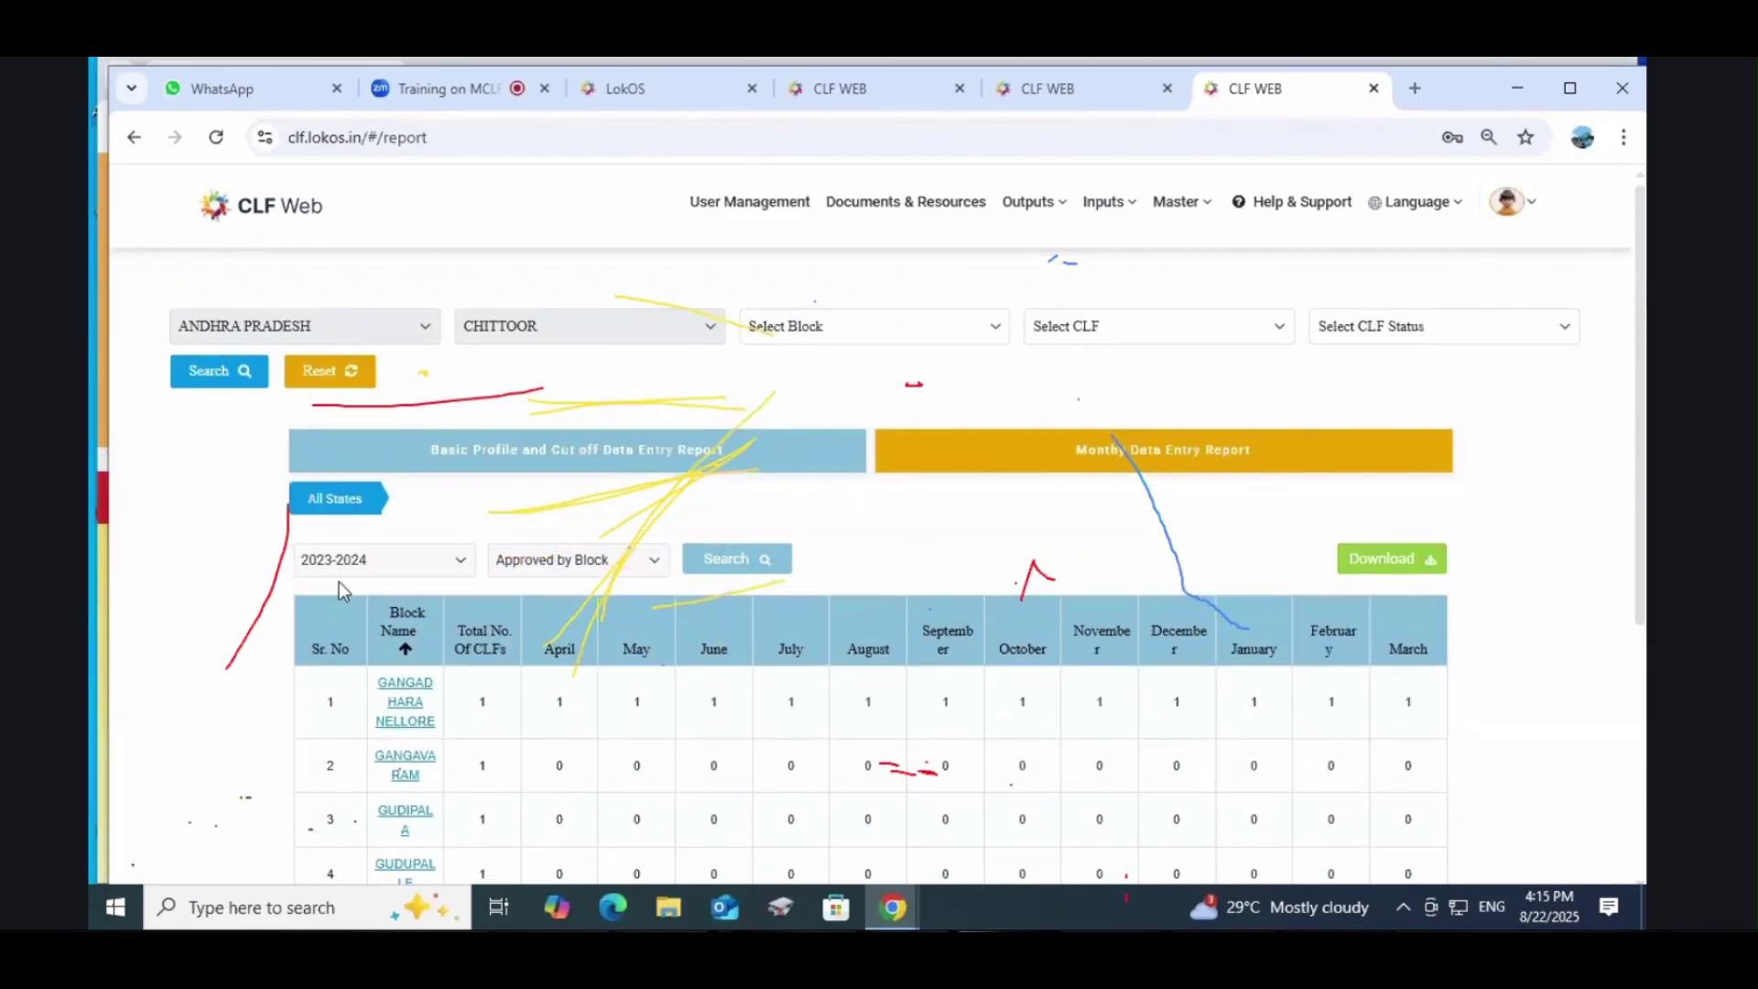
scroll(906, 645, down, 3)
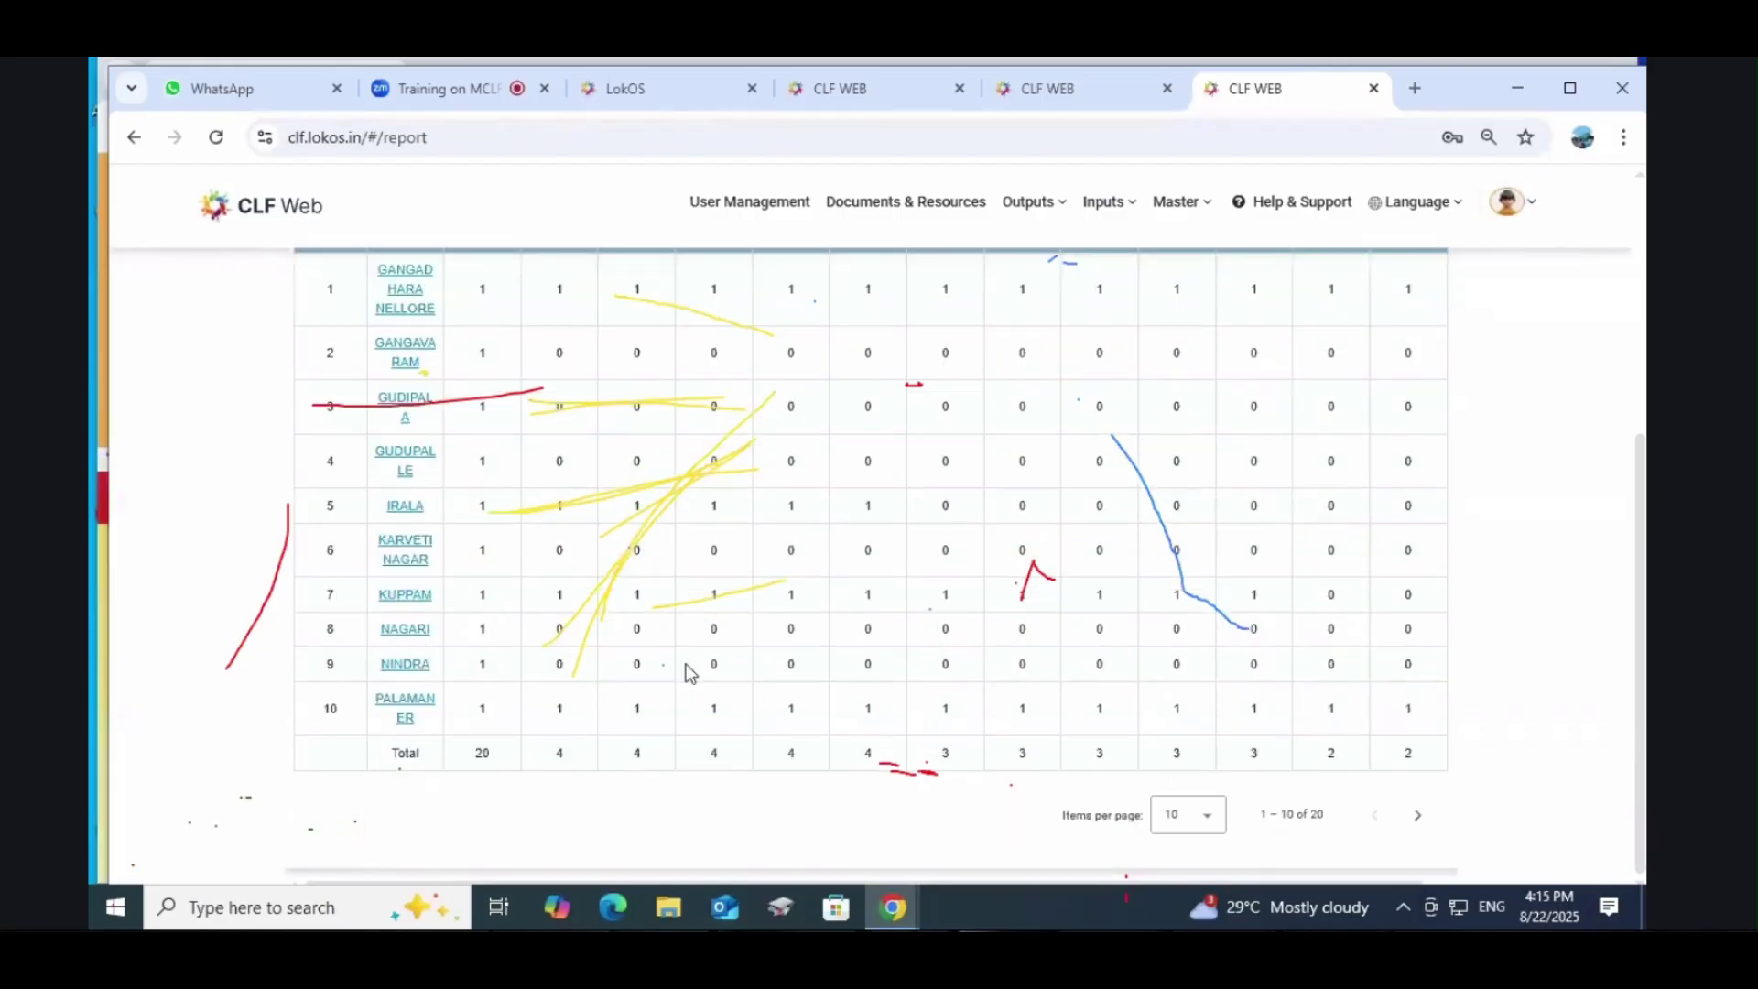
scroll(696, 659, up, 4)
scroll(706, 652, down, 2)
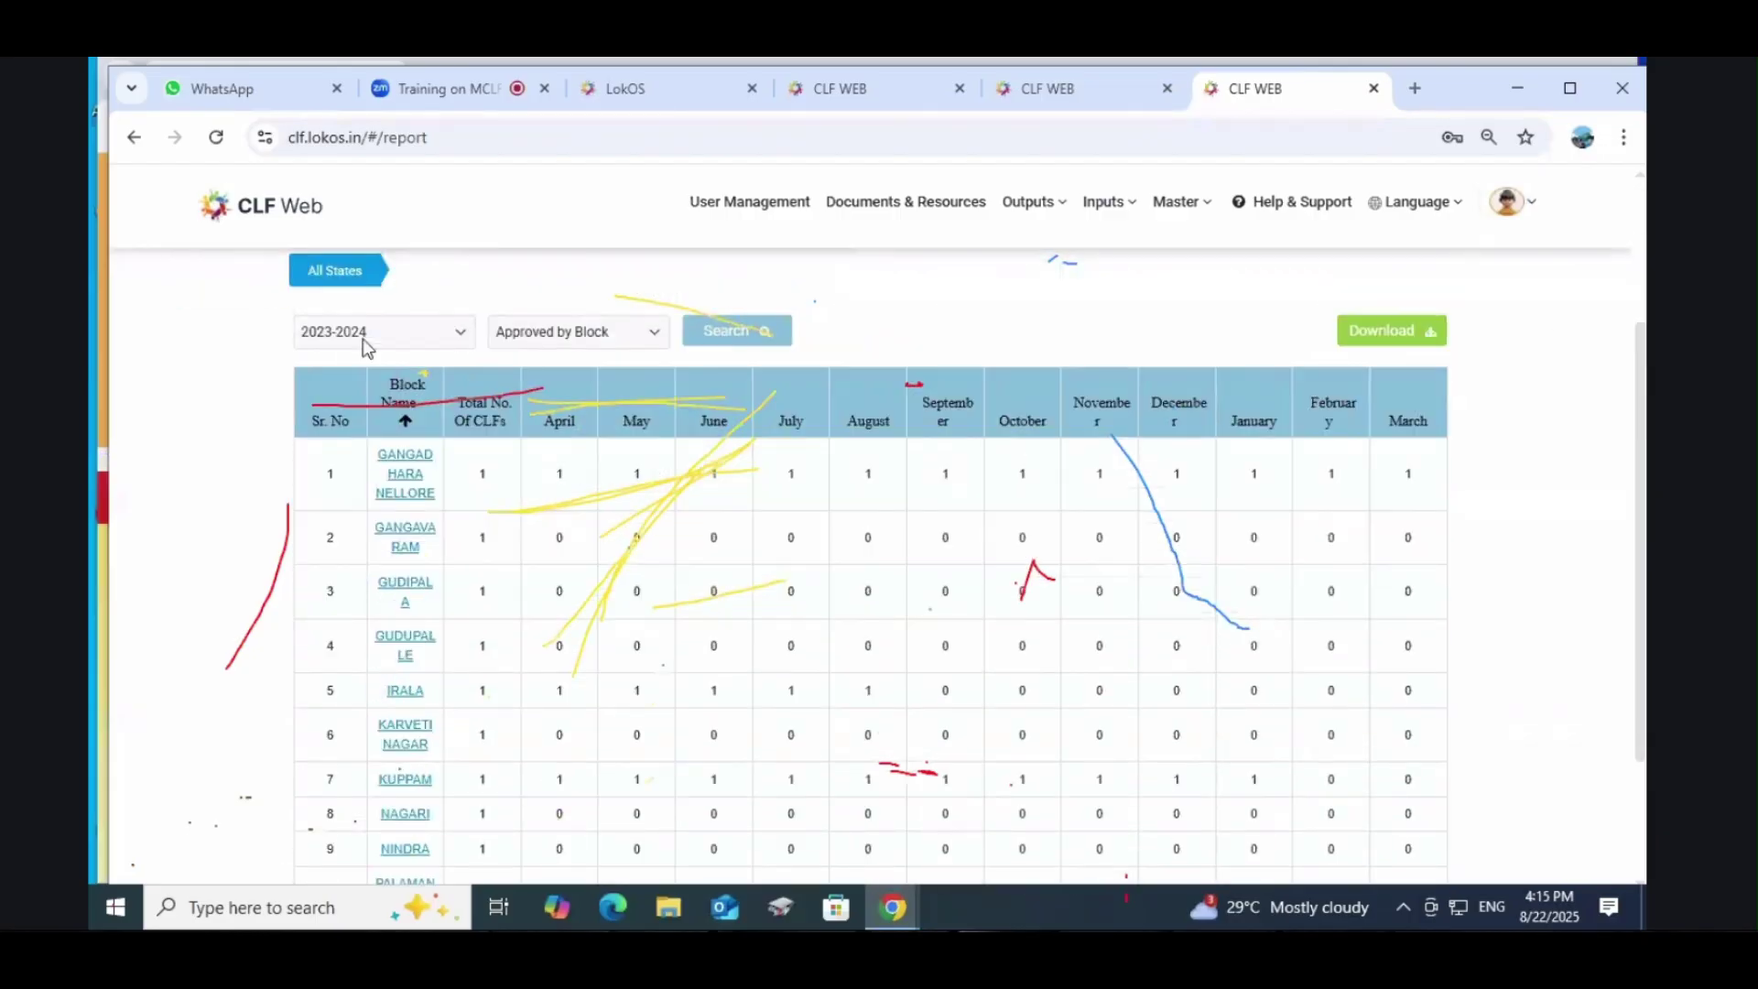
click(364, 341)
click(364, 391)
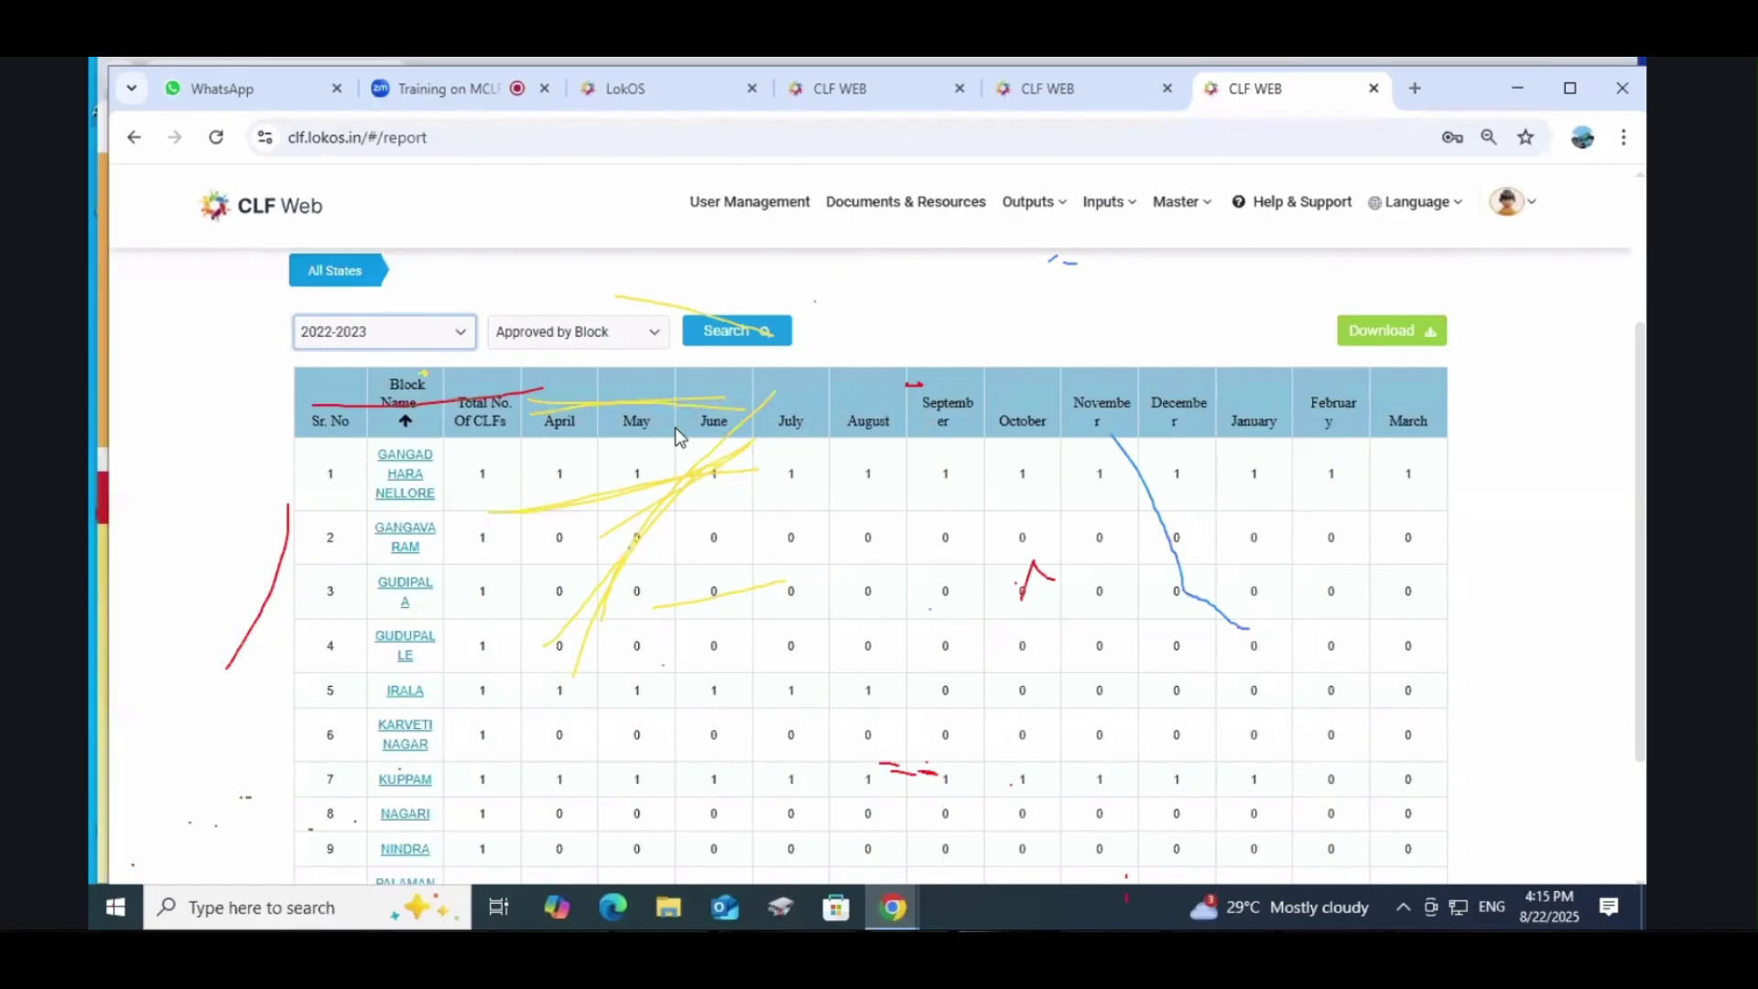
scroll(656, 597, up, 2)
scroll(655, 597, down, 4)
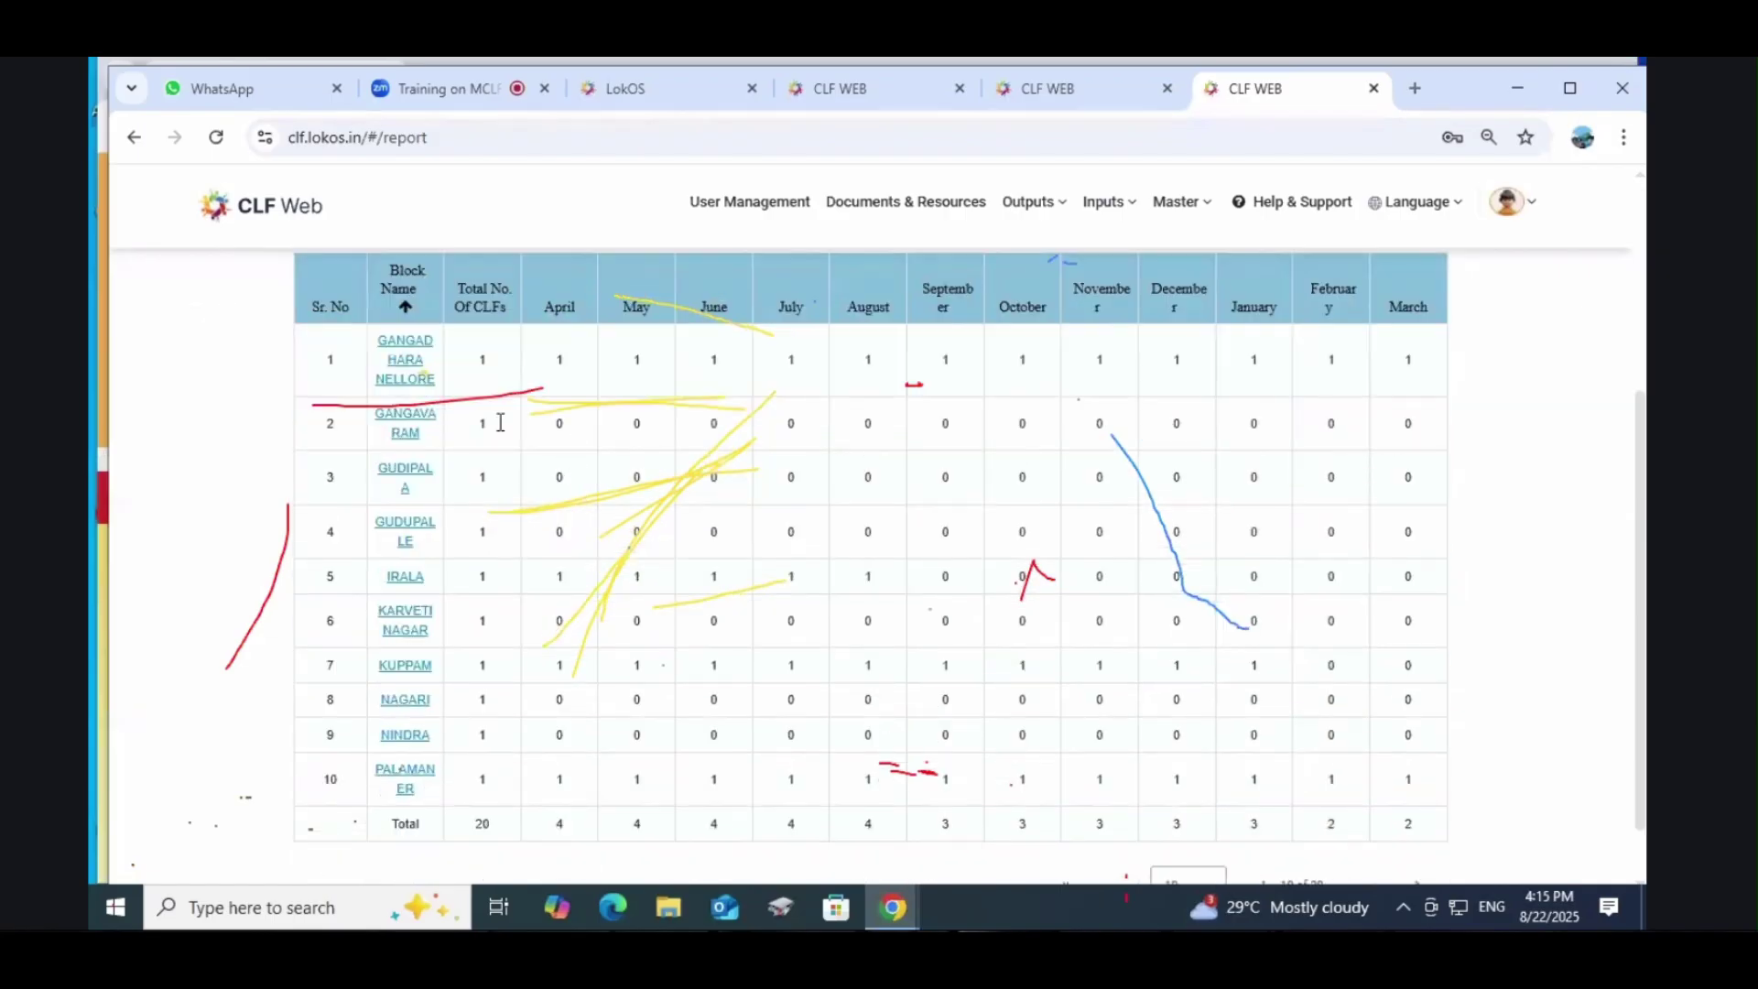
scroll(426, 555, up, 2)
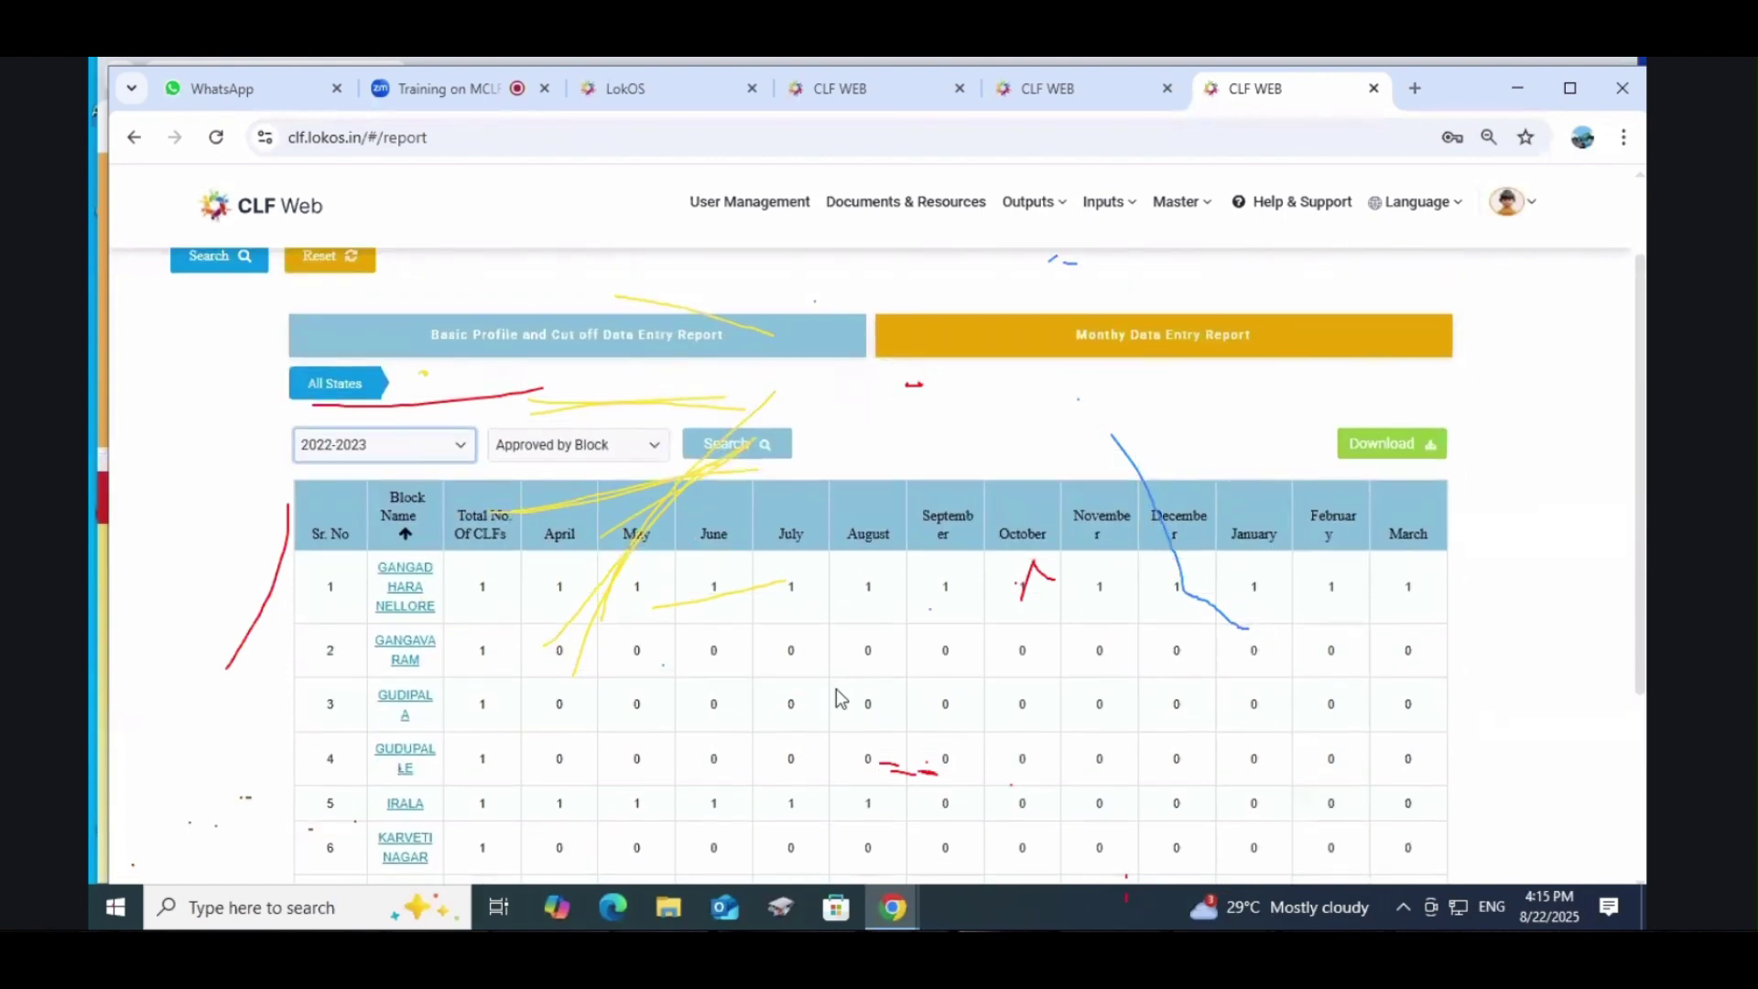
scroll(837, 689, down, 1)
scroll(837, 689, up, 2)
mouse_move(1034, 205)
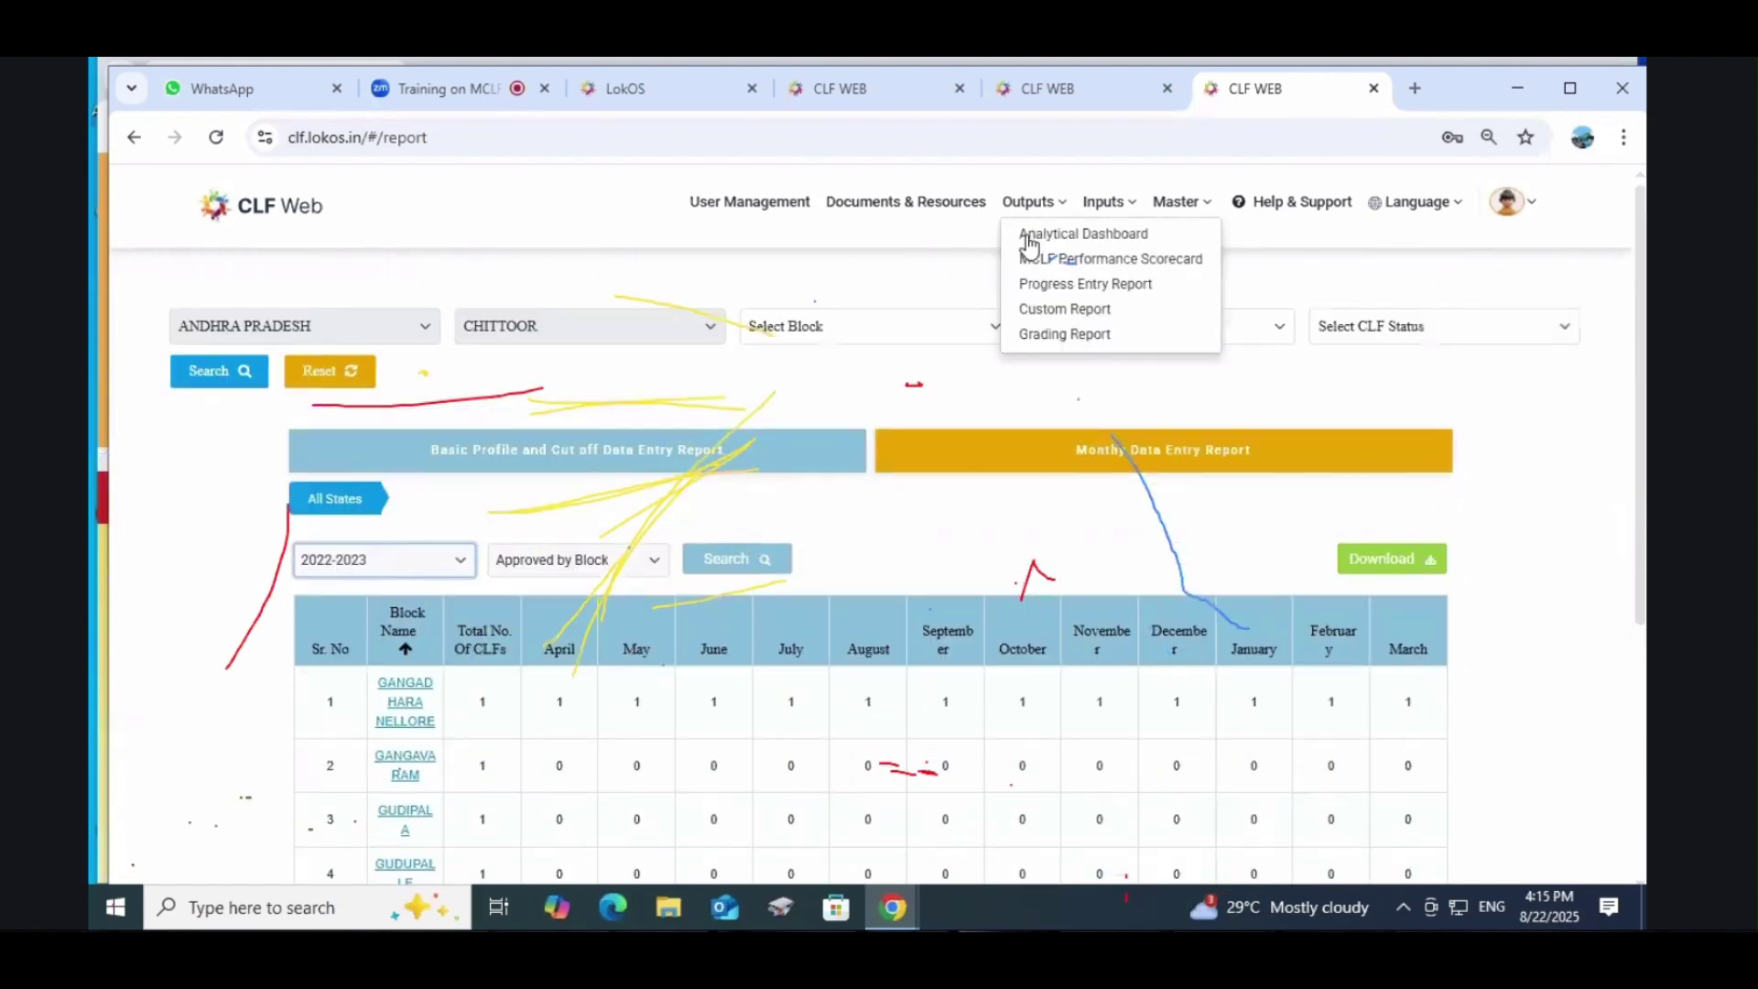
click(1085, 310)
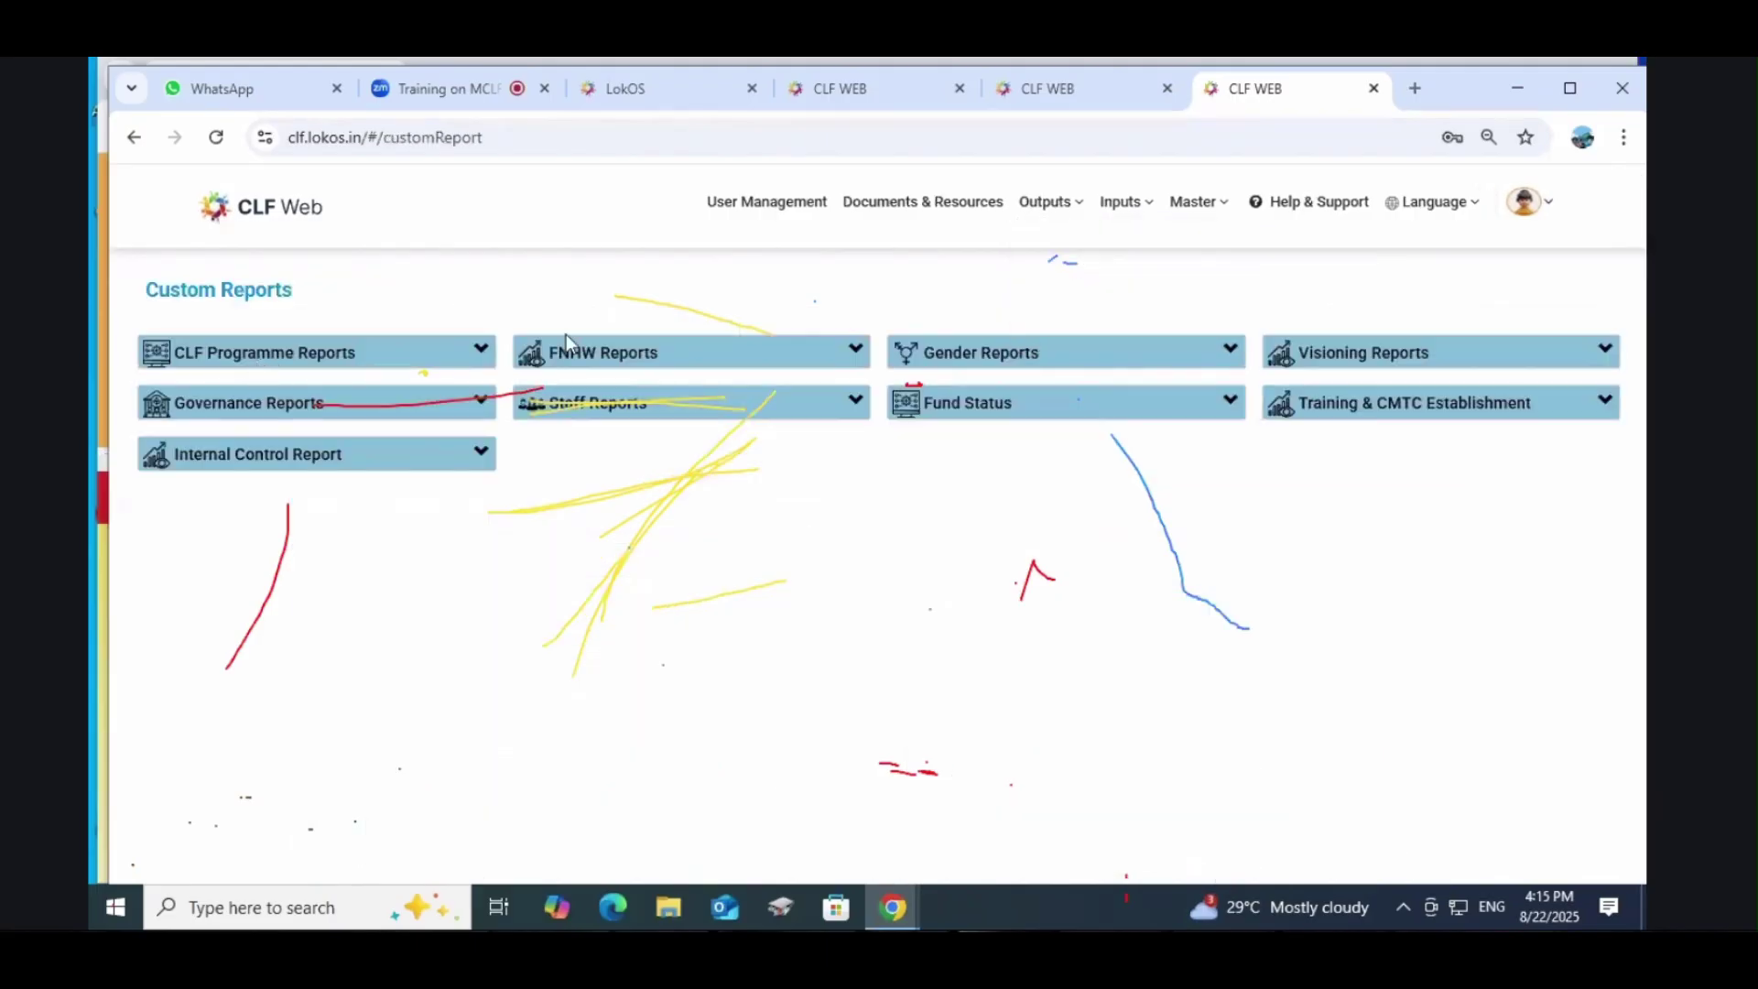
Step: Browse the report groups and open Status of Visioning, AAP and BDP under Visioning Reports
click(345, 363)
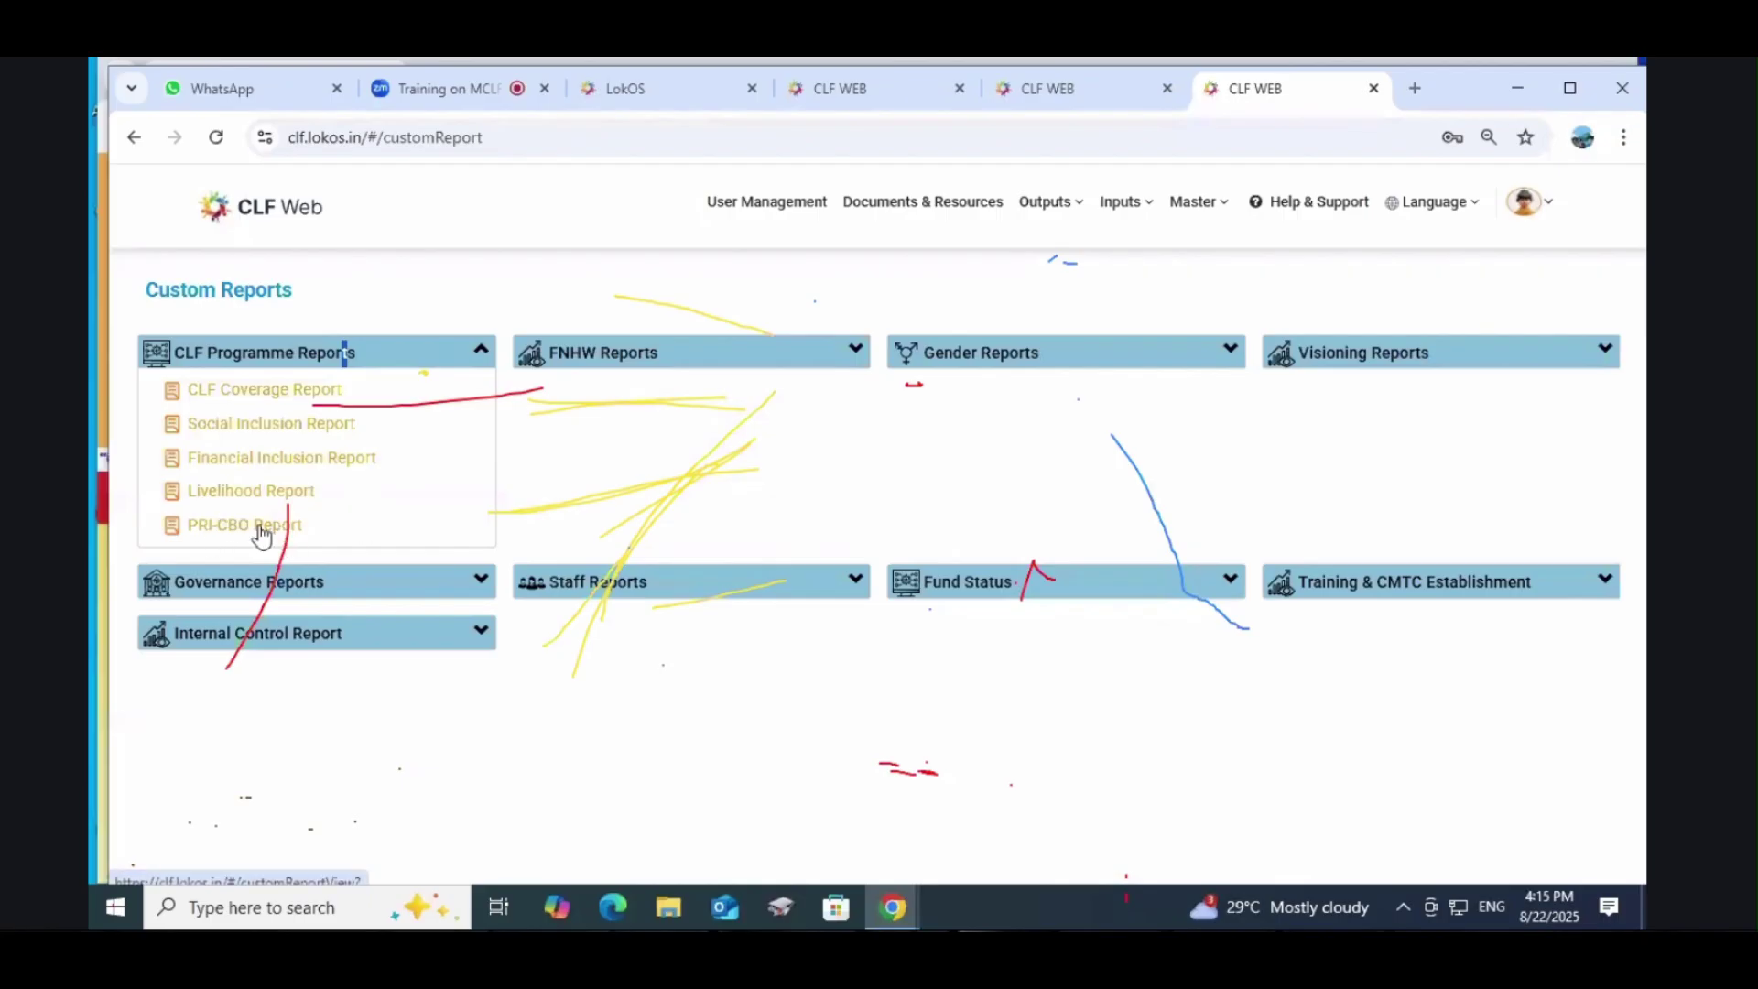
click(347, 353)
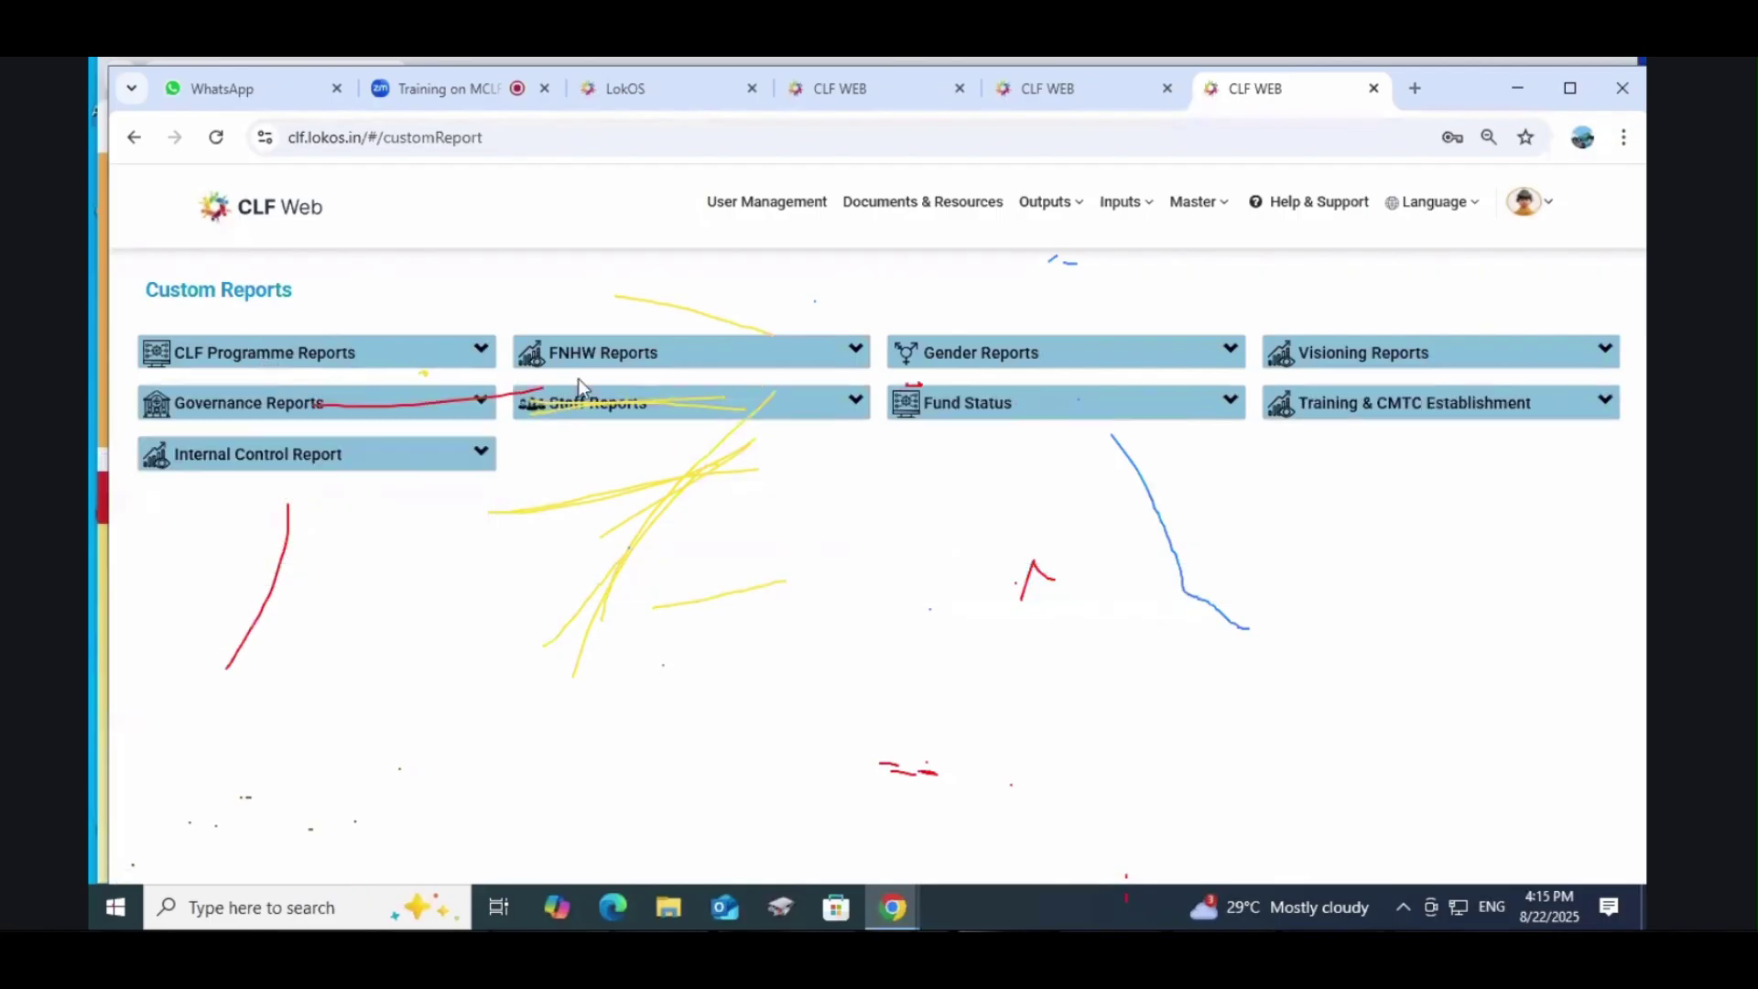
click(602, 364)
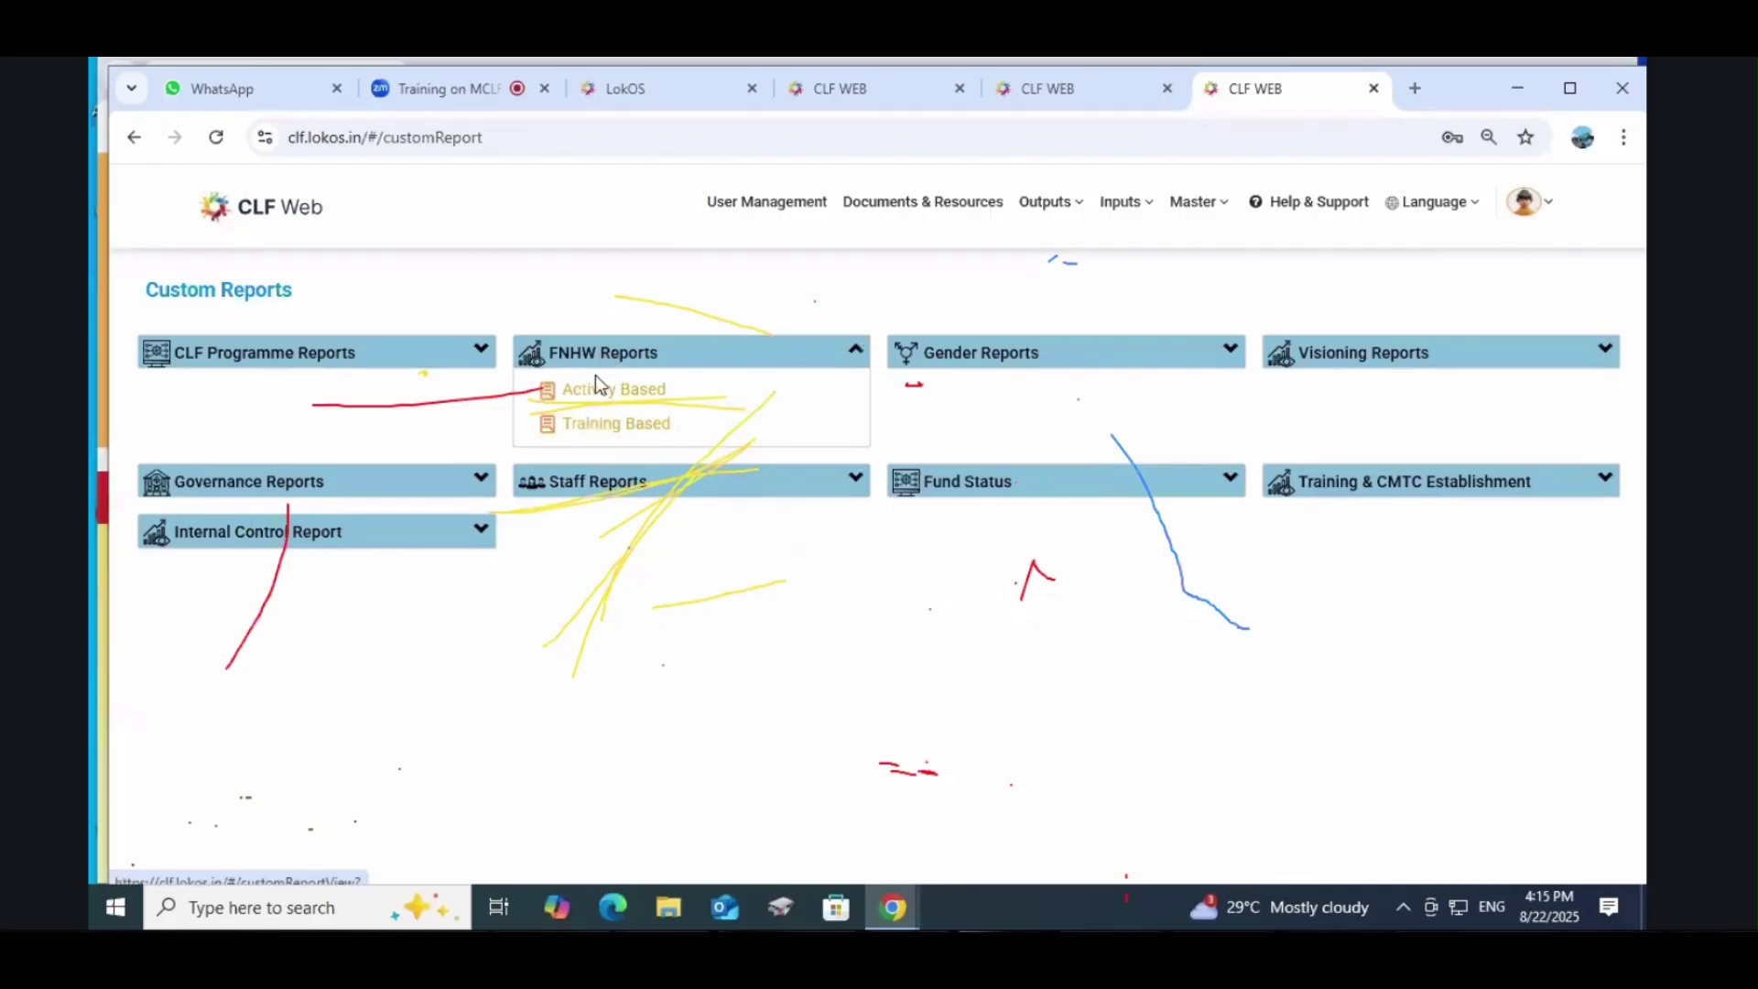
click(987, 359)
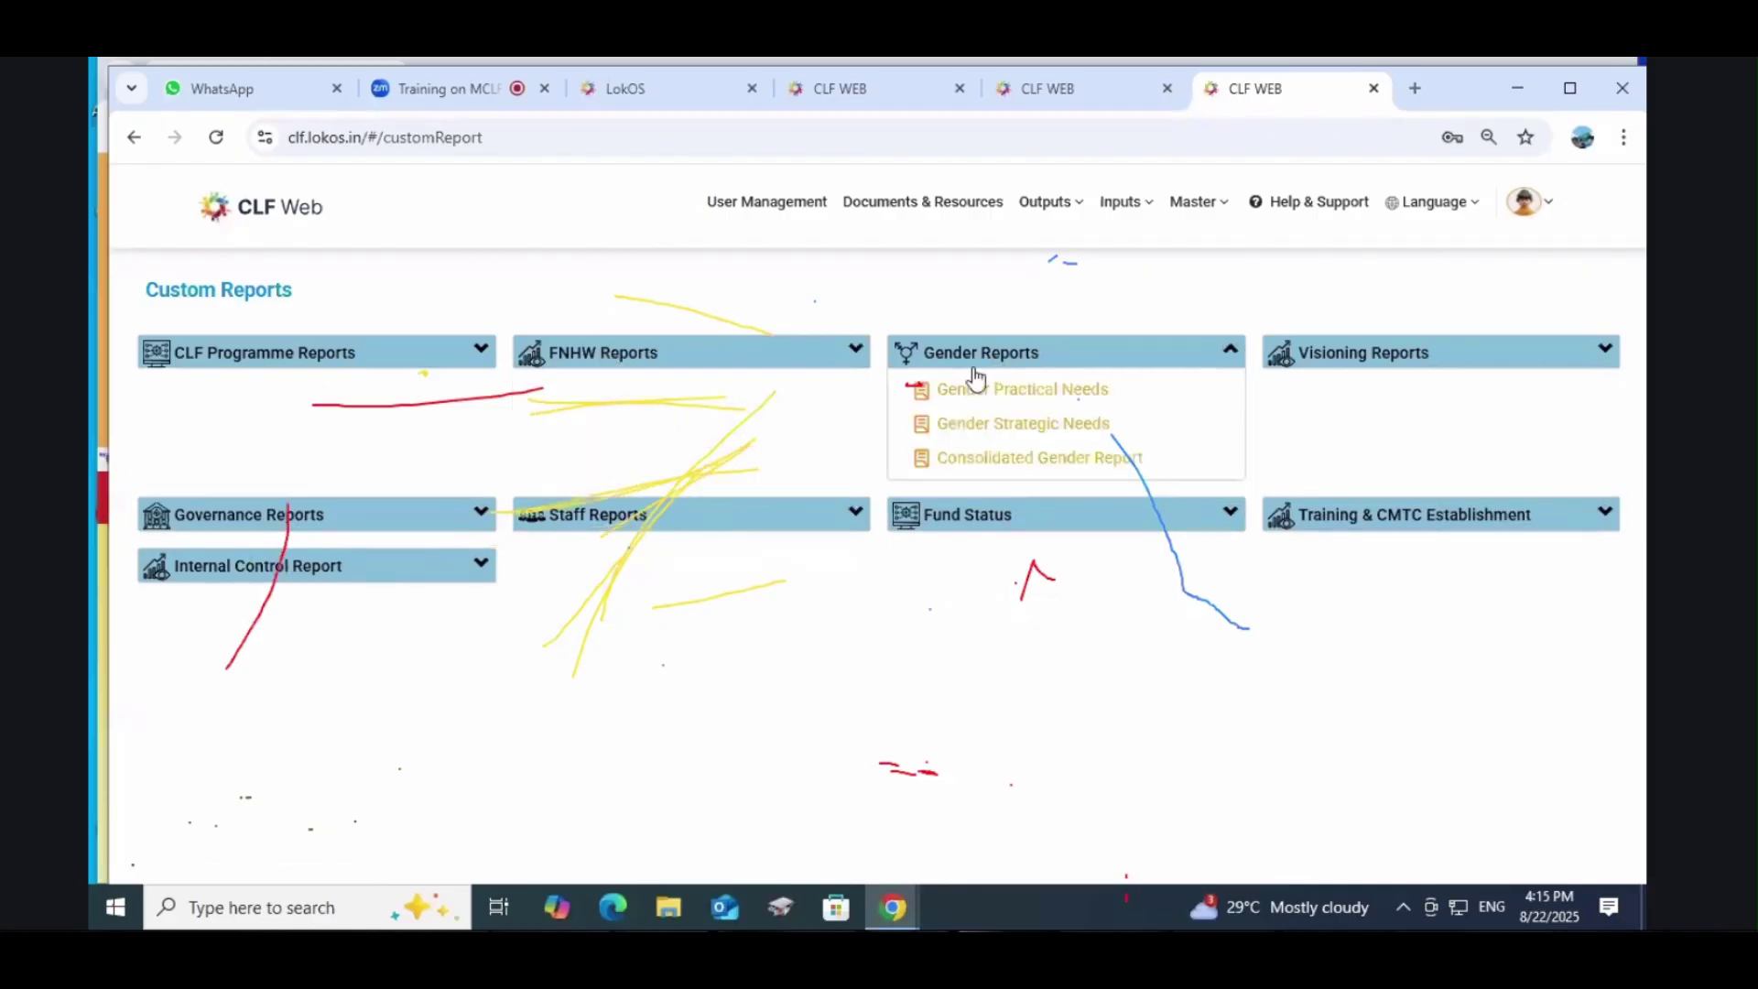
click(1322, 369)
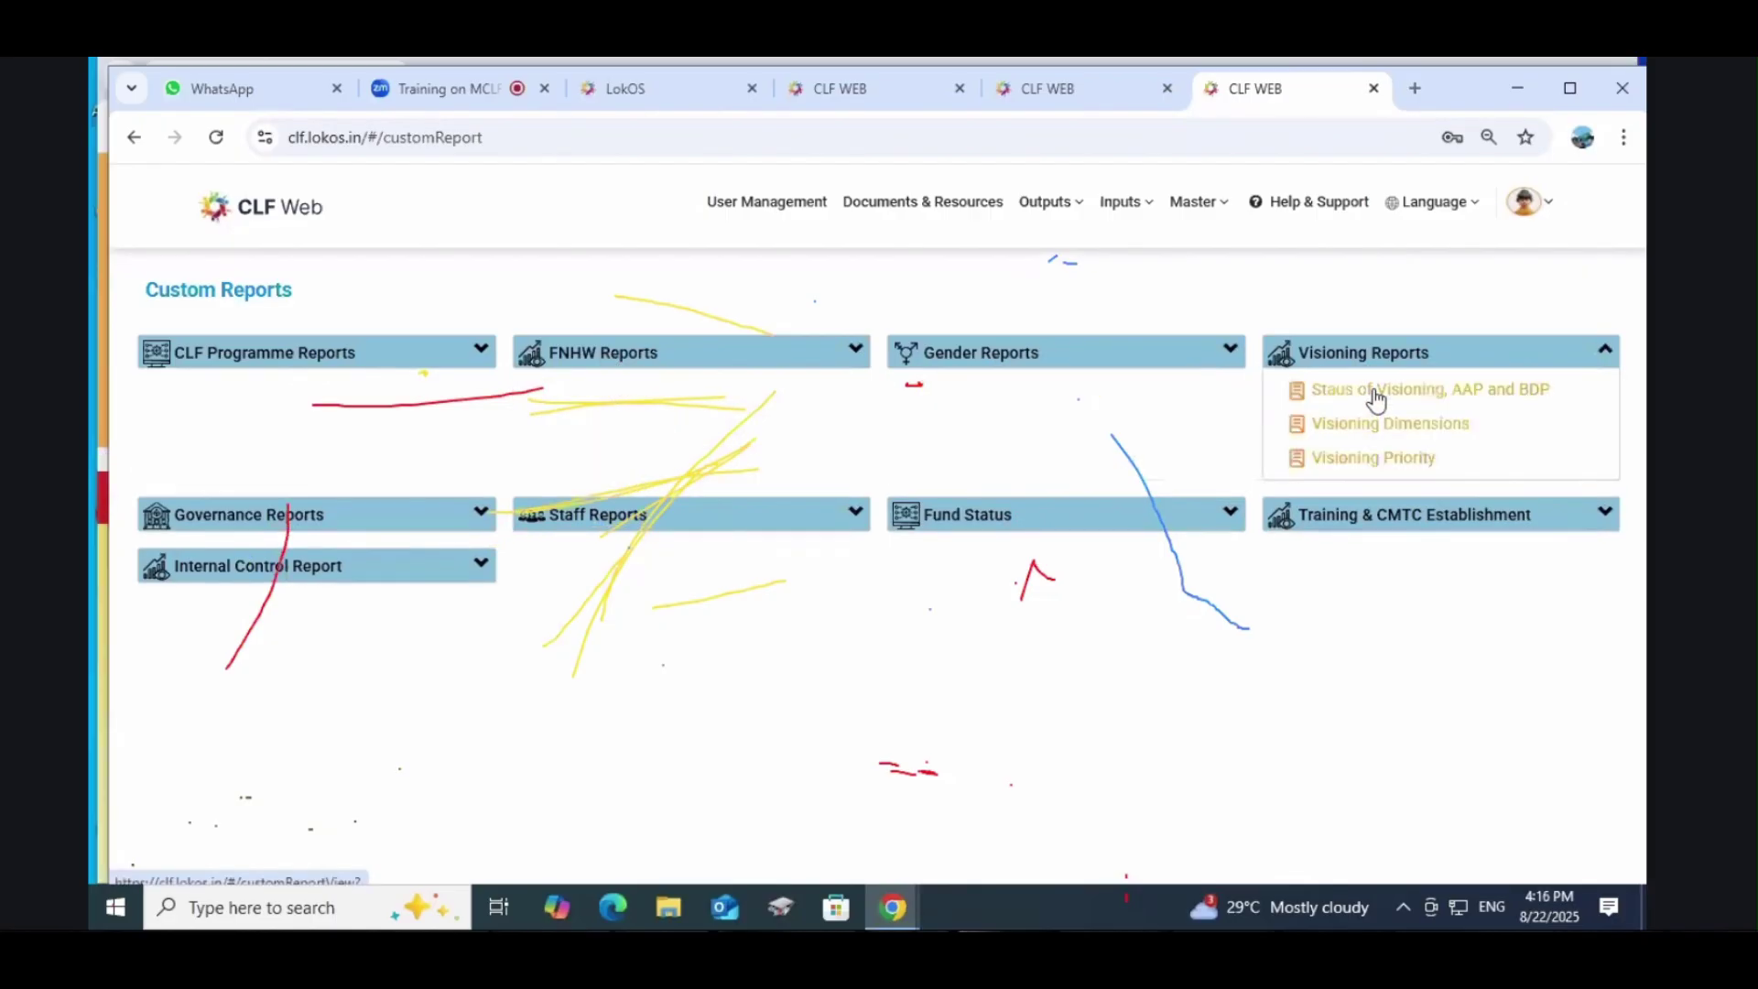
click(1371, 400)
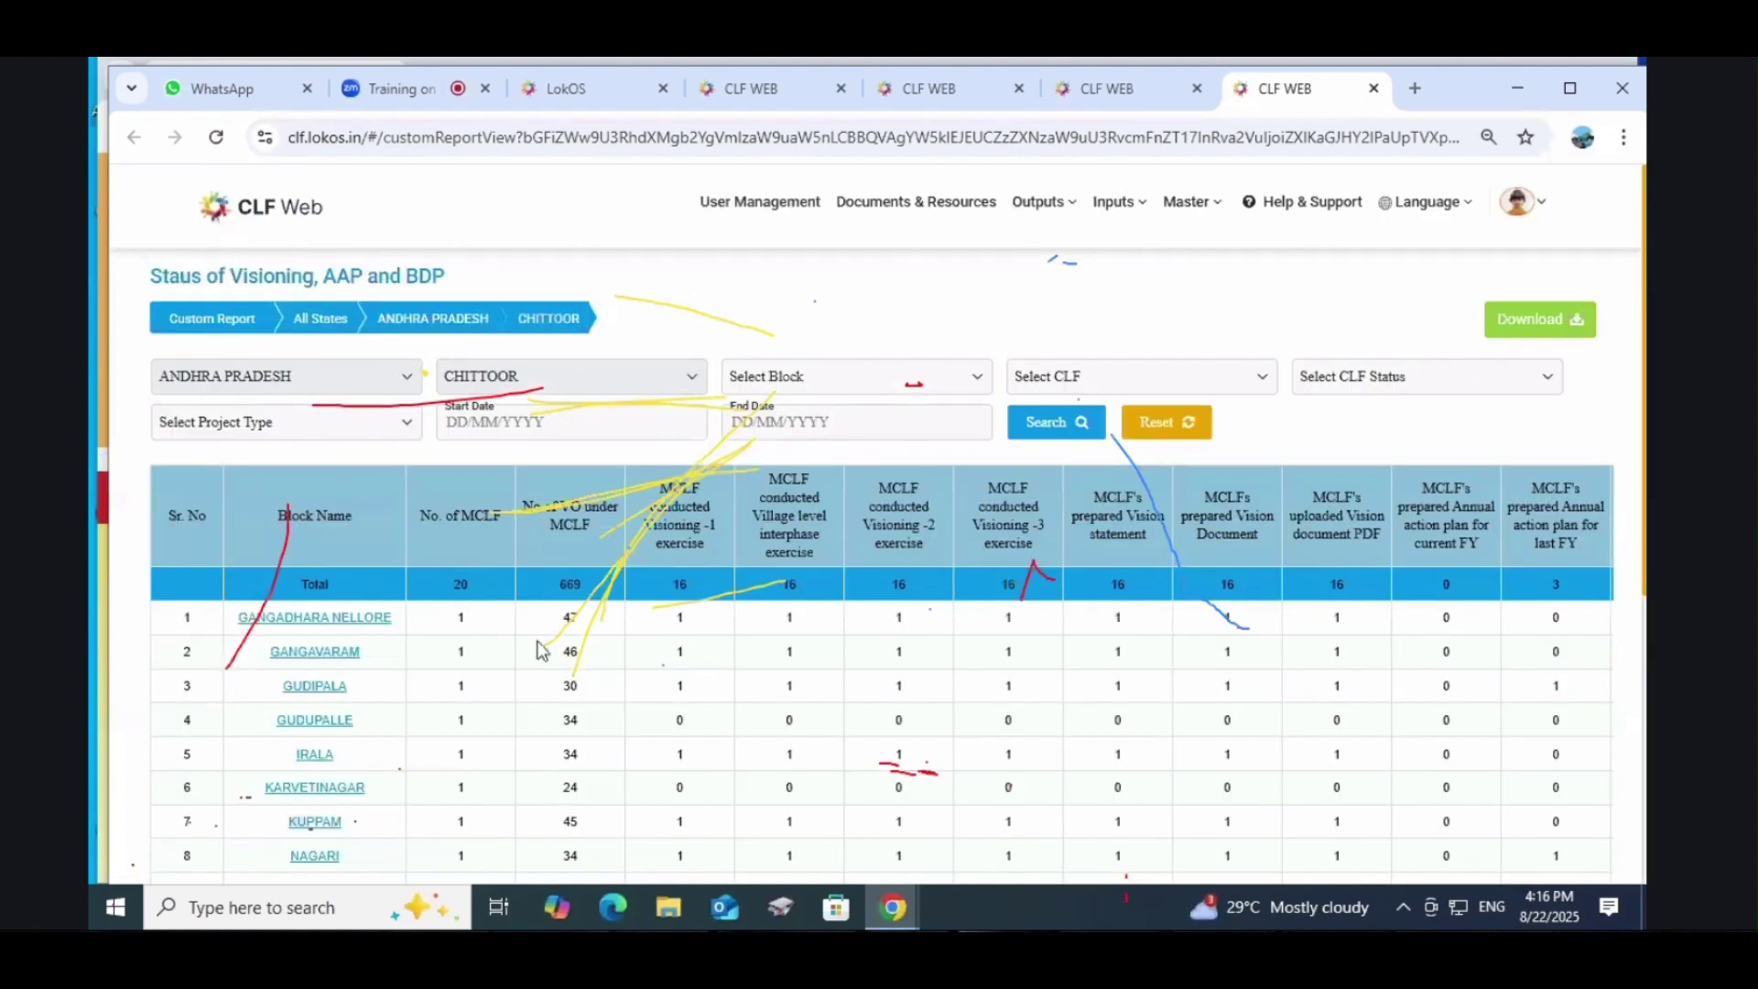
Step: Scroll through the visioning, AAP and BDP figures for the 20 Chittoor blocks
scroll(1043, 592, down, 5)
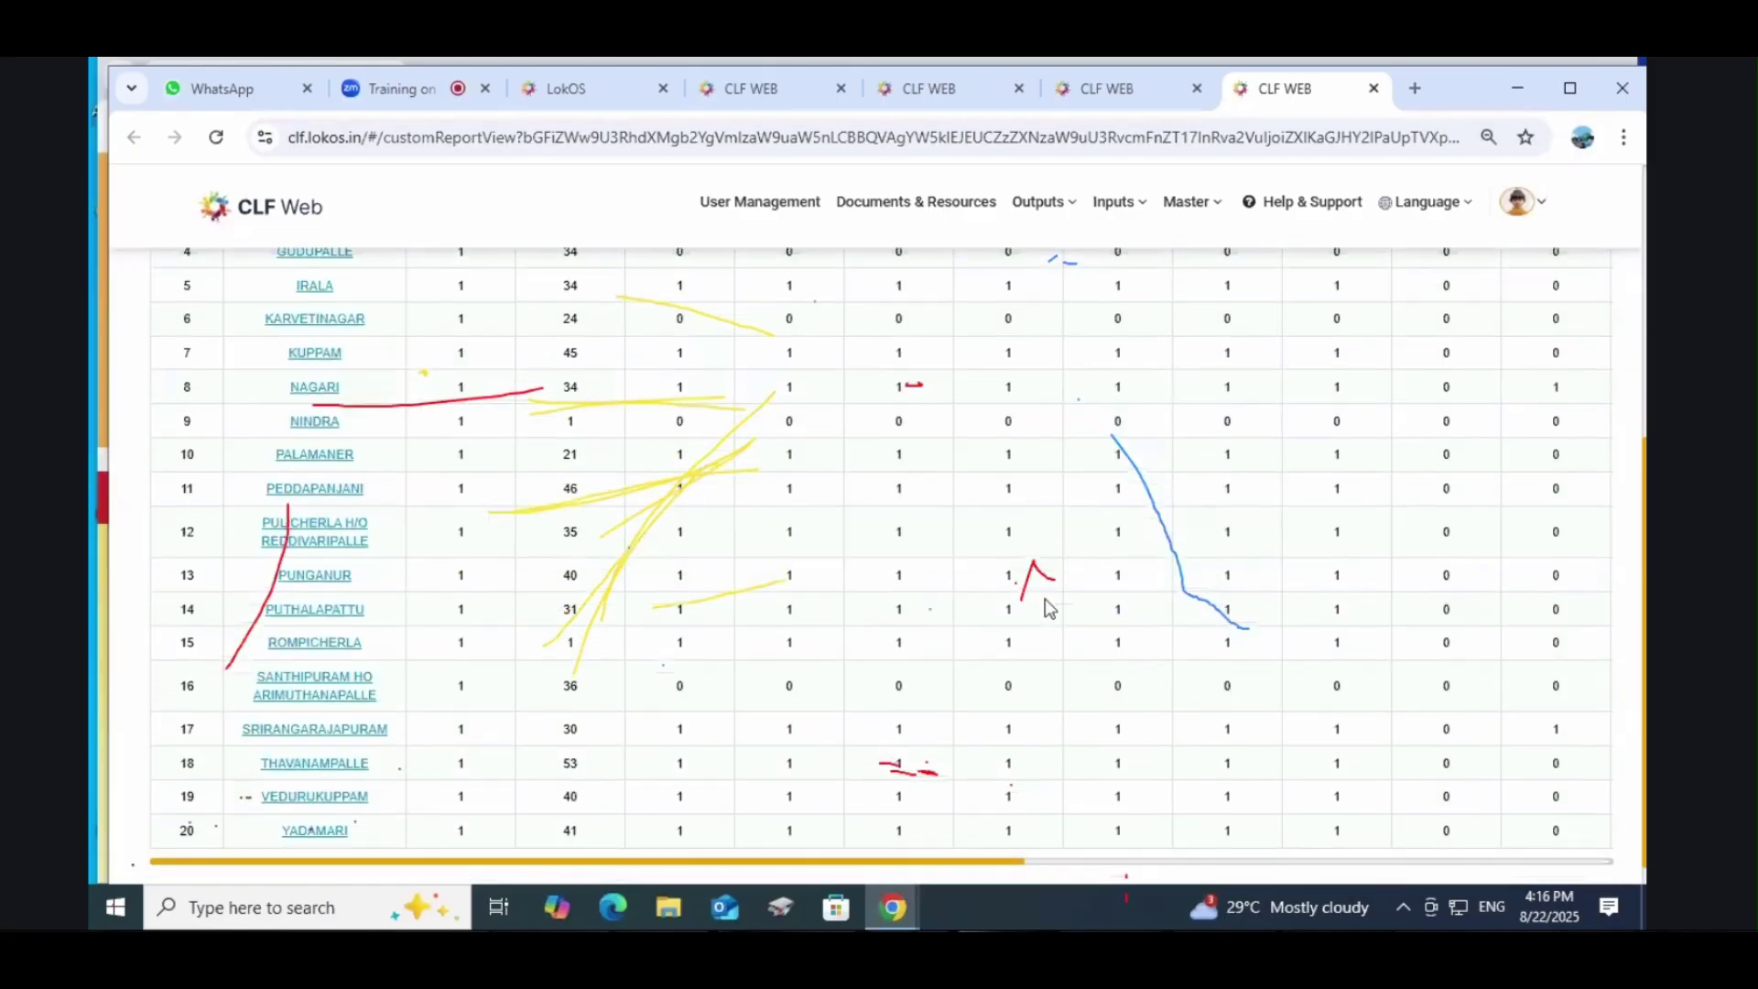
scroll(1050, 607, up, 4)
scroll(729, 574, down, 4)
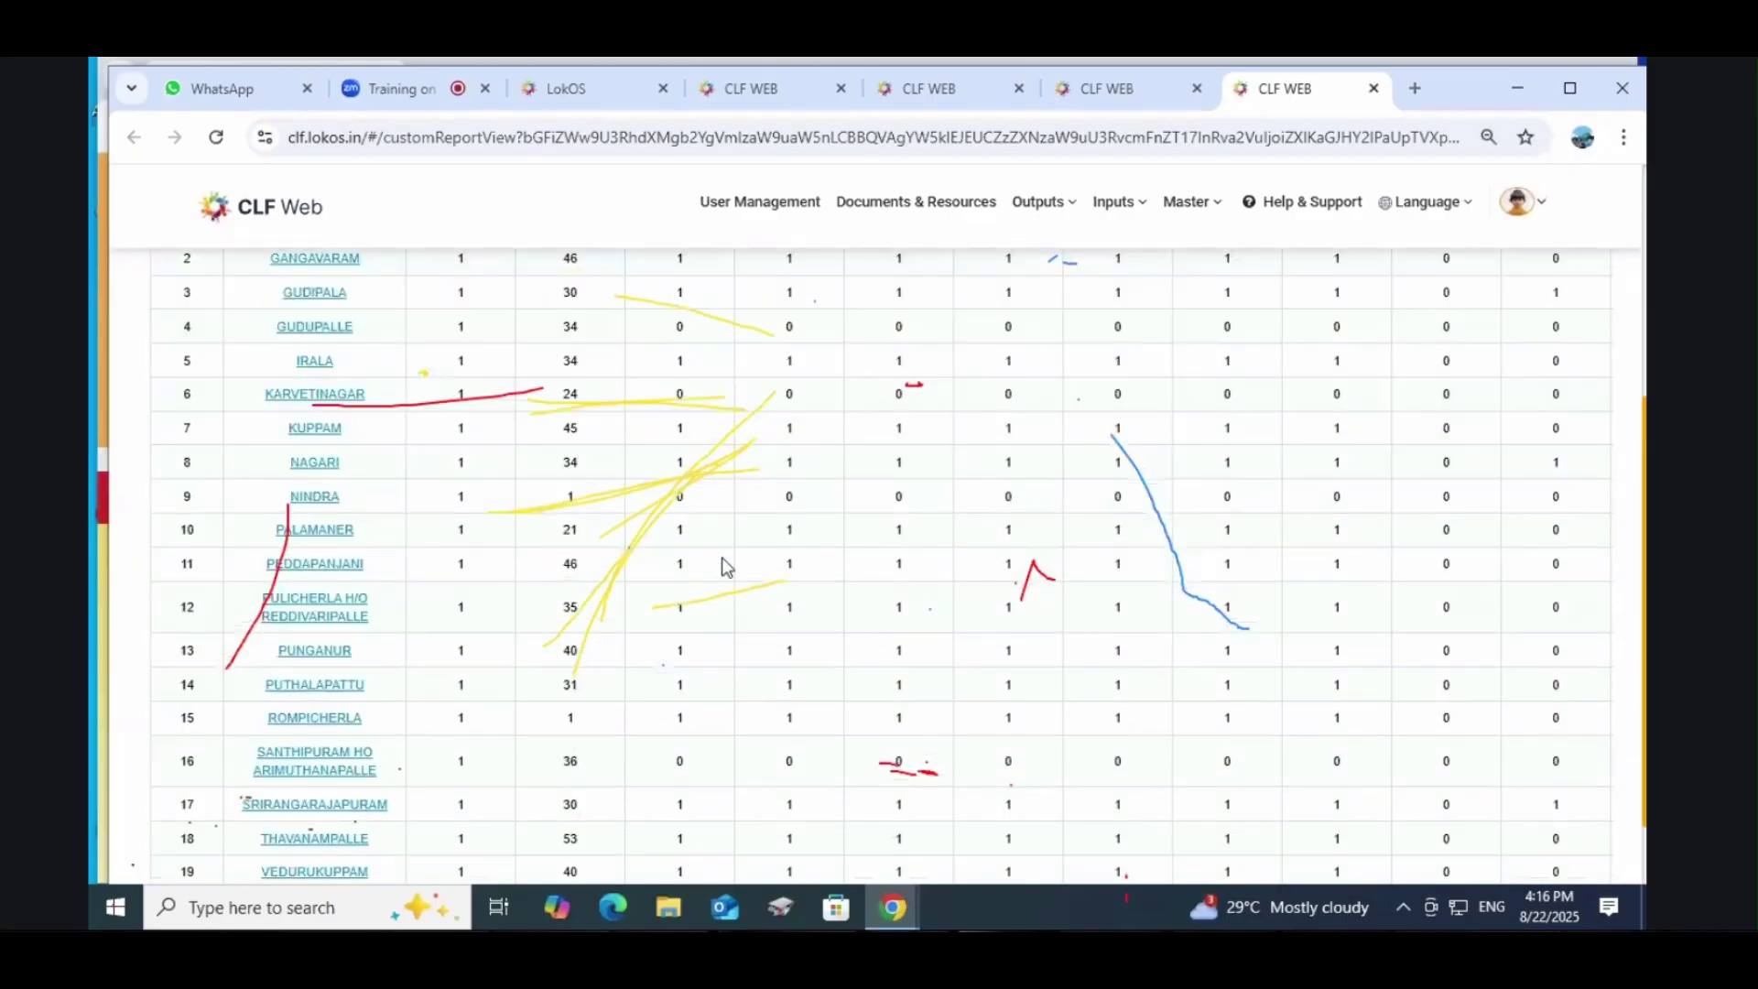
scroll(722, 557, up, 5)
scroll(715, 452, down, 5)
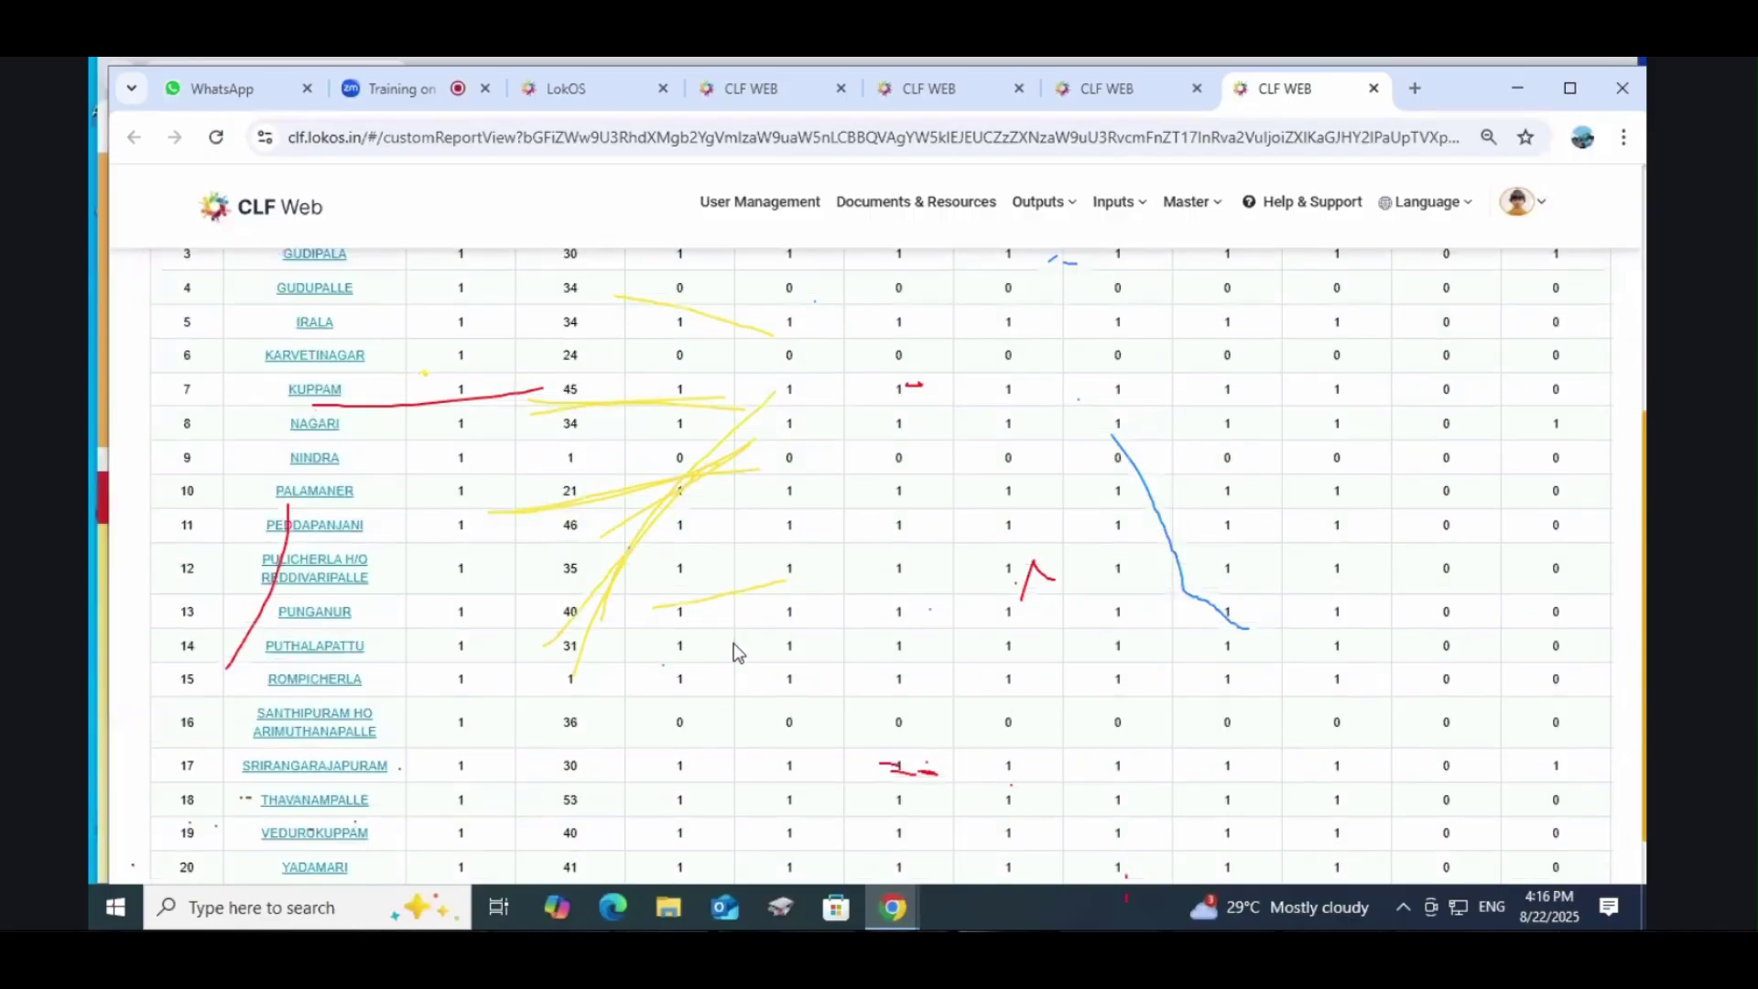
scroll(734, 643, down, 1)
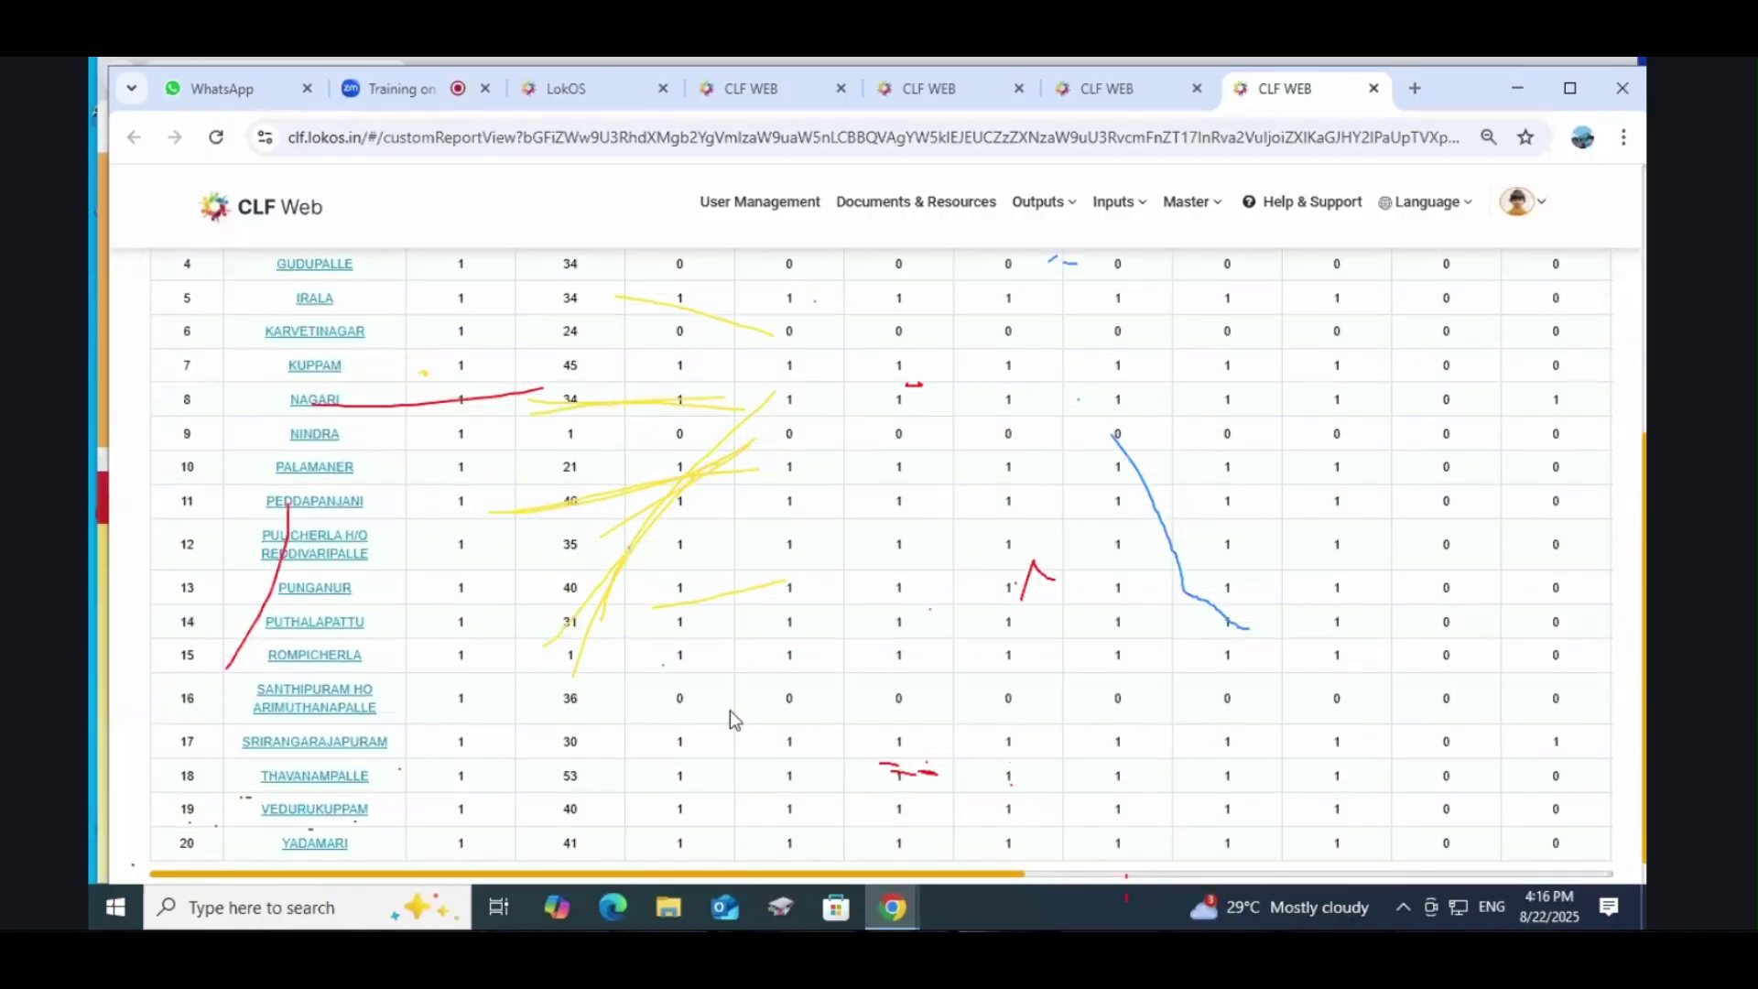
scroll(729, 711, up, 5)
scroll(1246, 702, down, 2)
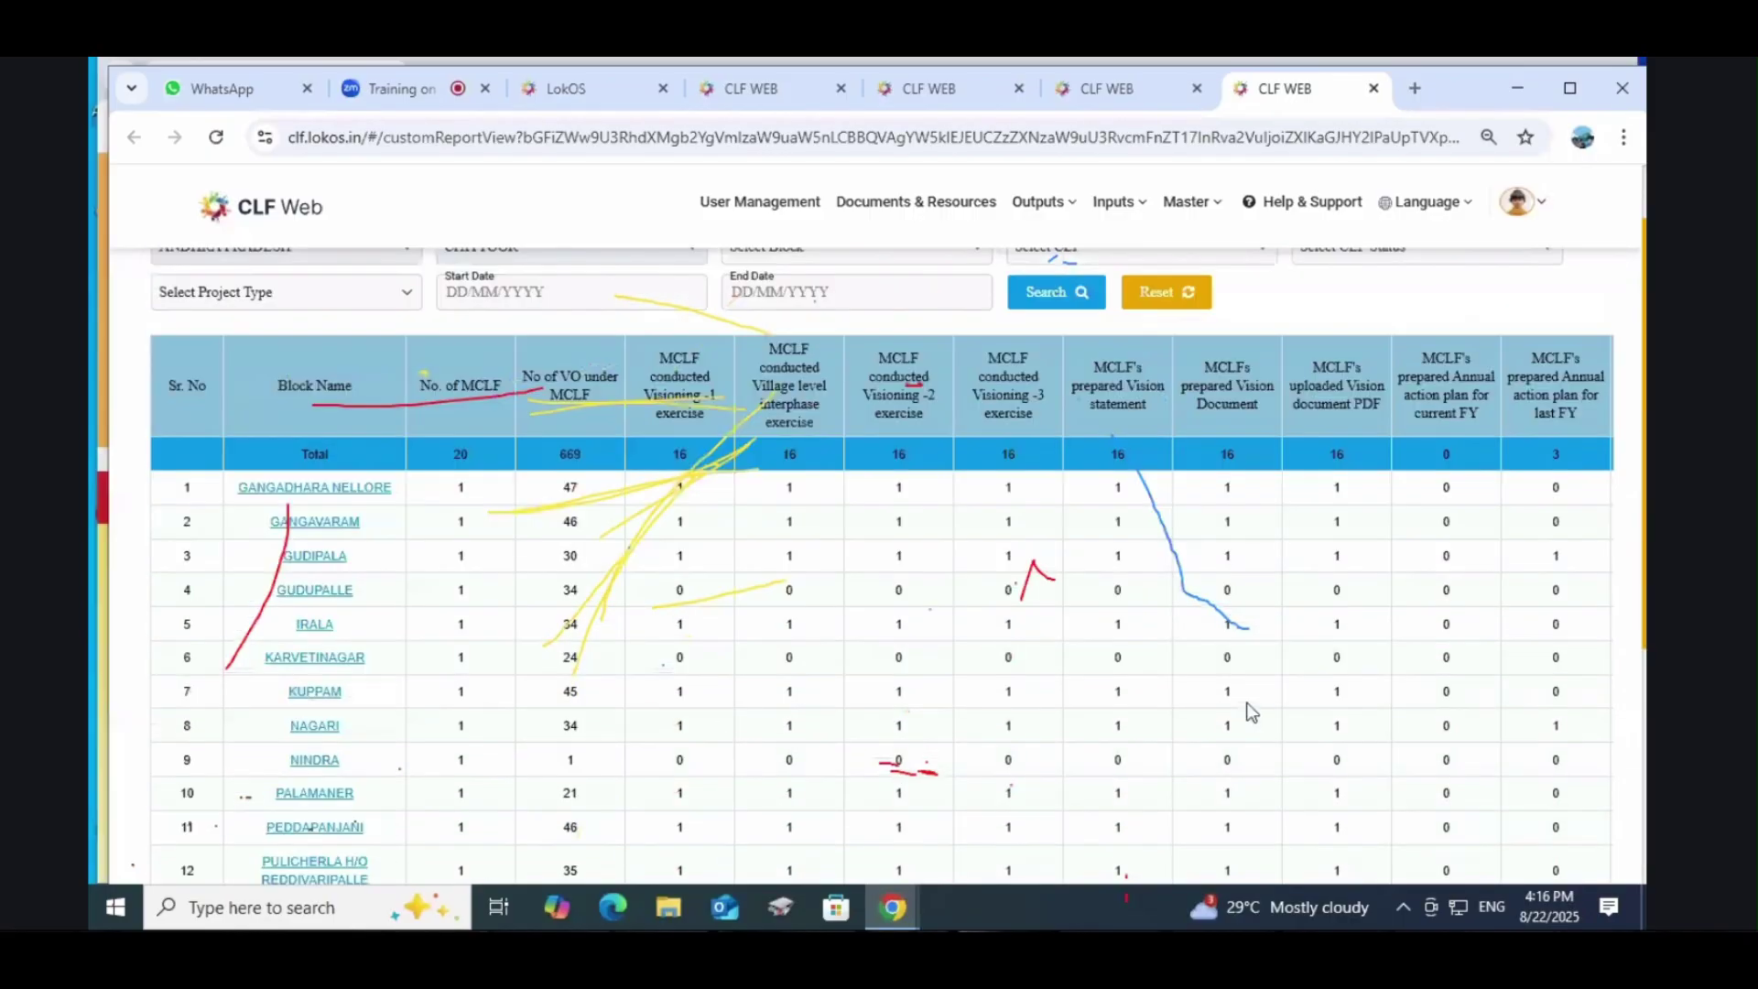
scroll(1251, 711, down, 3)
scroll(1174, 702, up, 5)
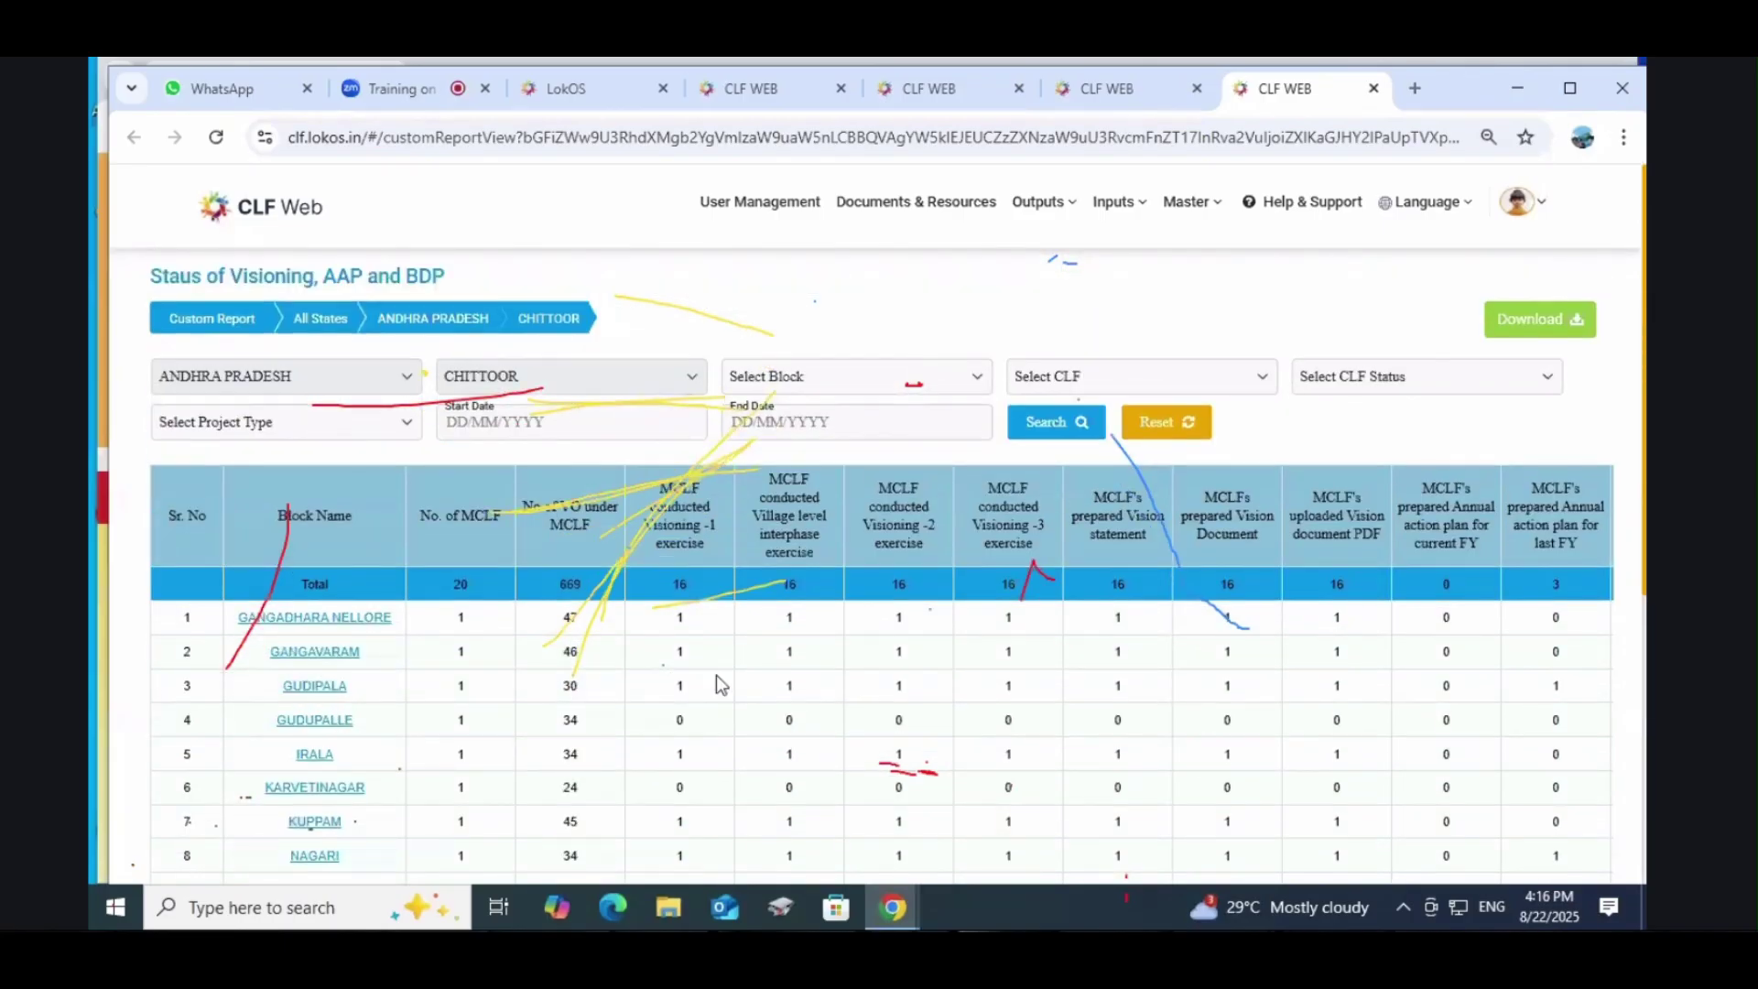
click(1044, 201)
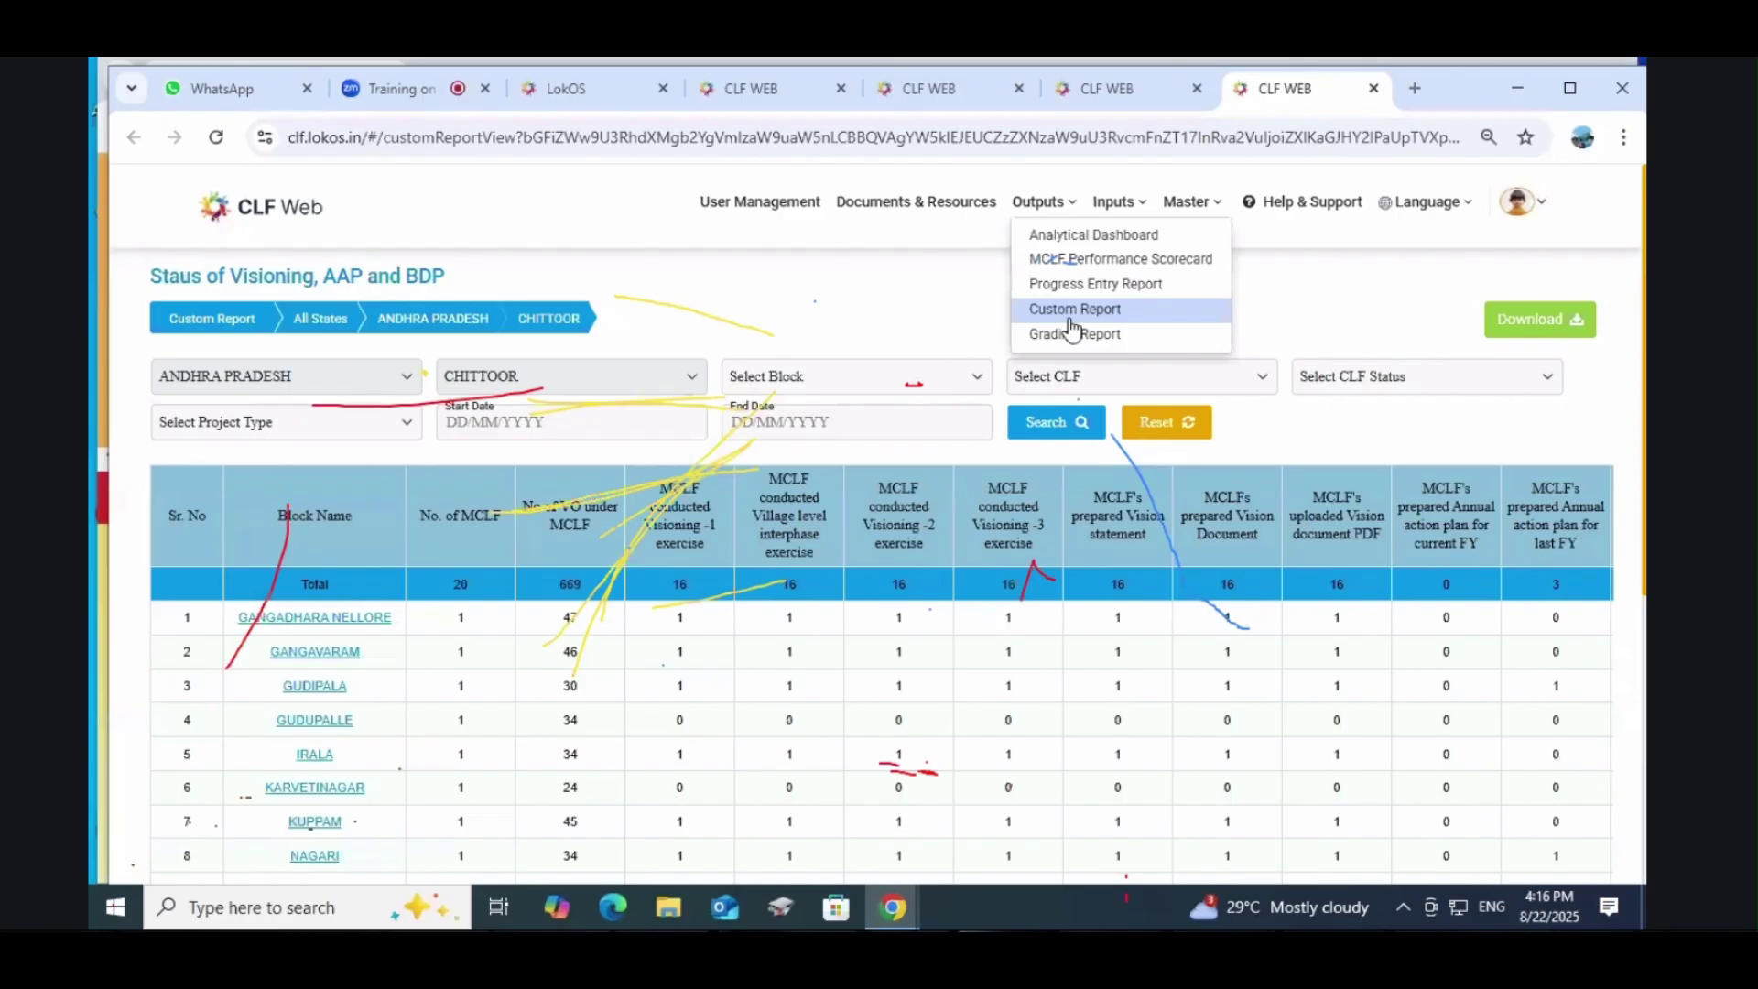
Step: Open the CMTC Details report under Training & CMTC Establishment in Custom Reports
click(1074, 311)
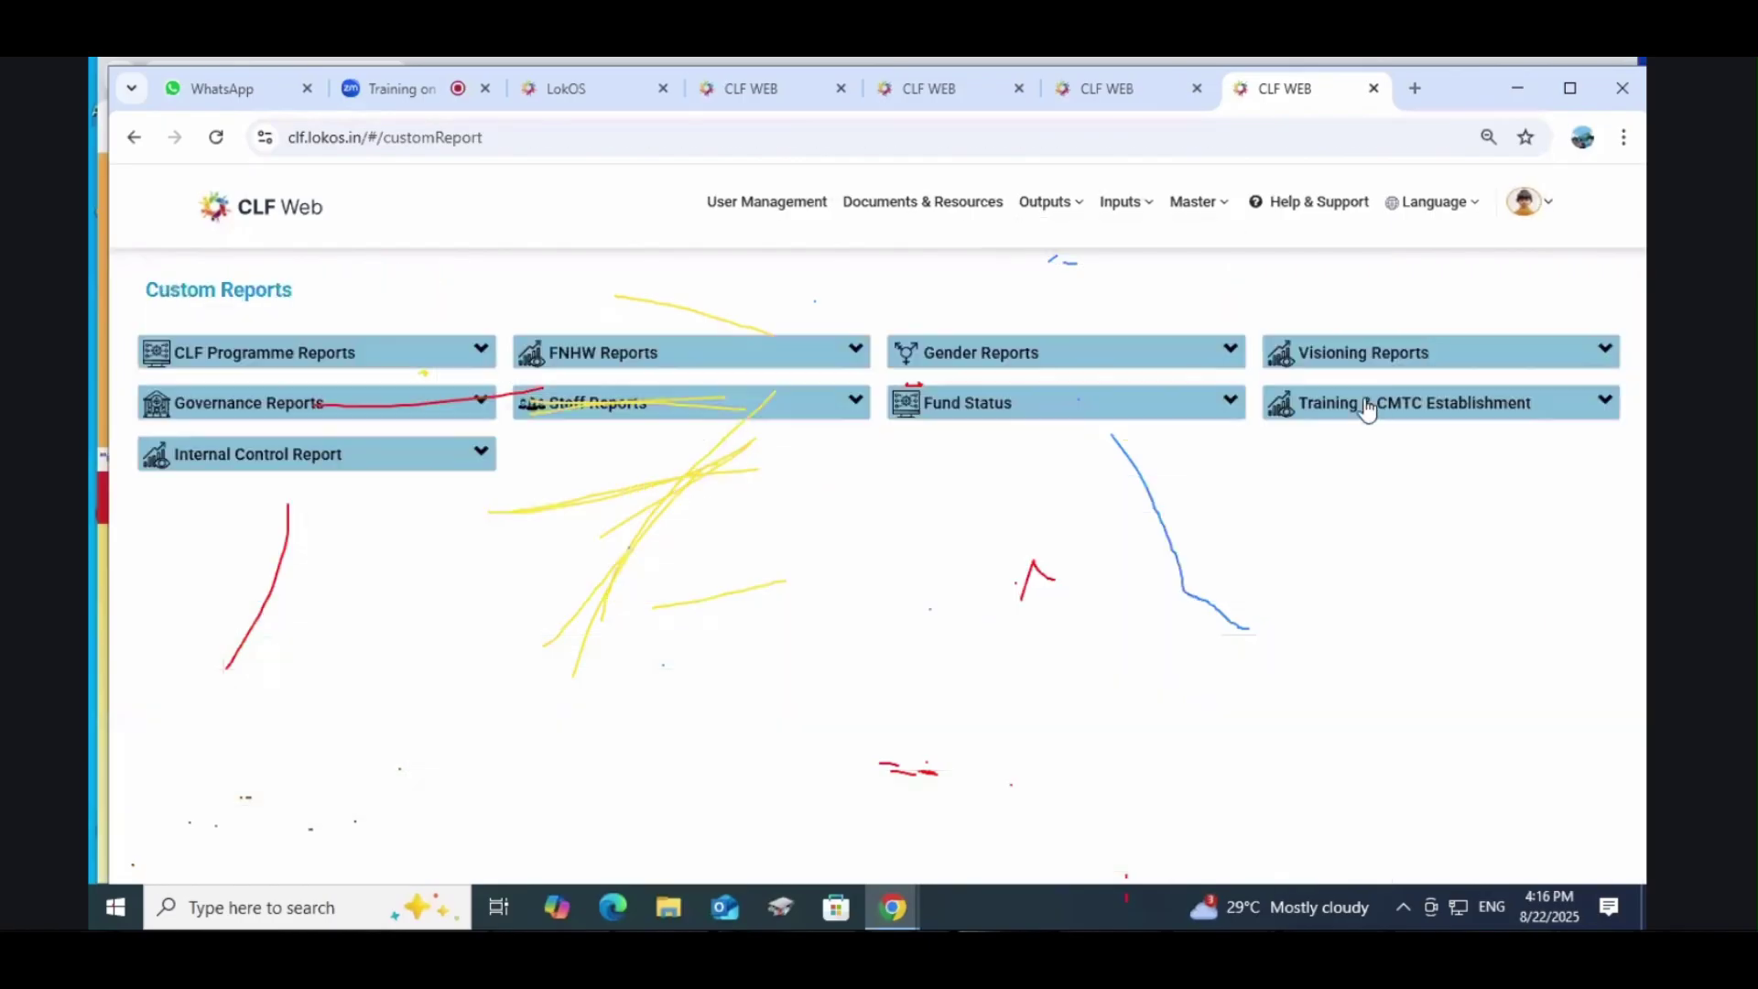
click(1367, 408)
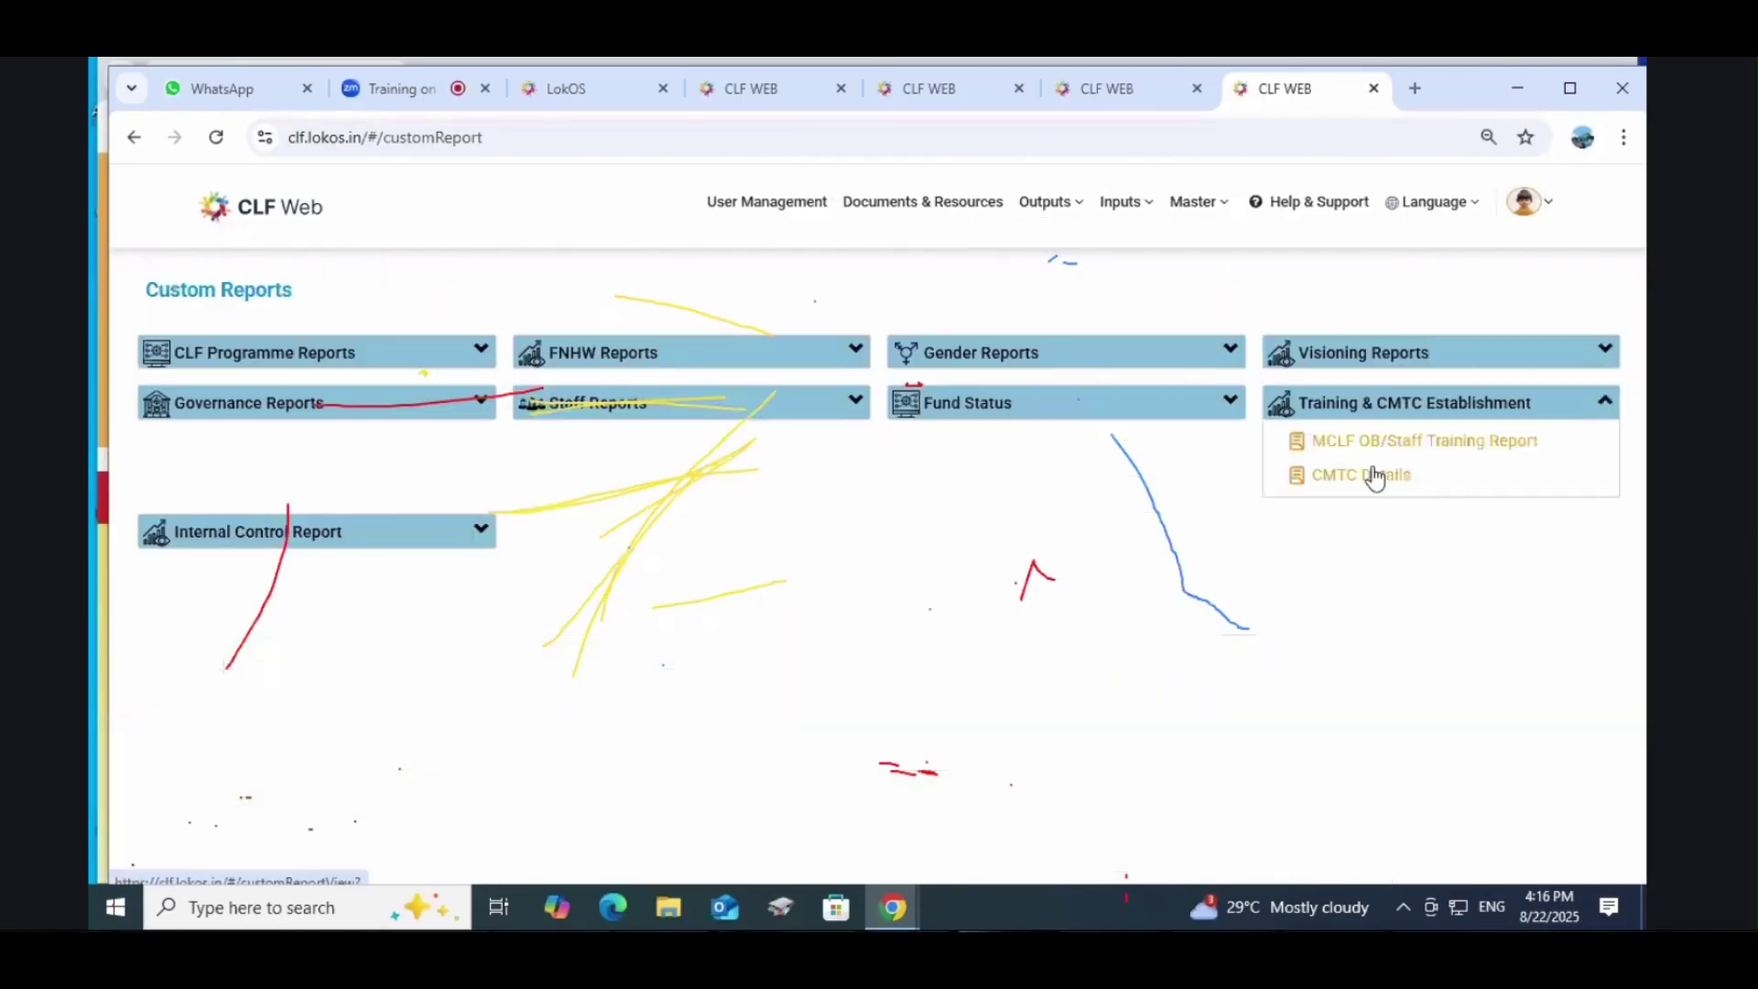
click(1374, 476)
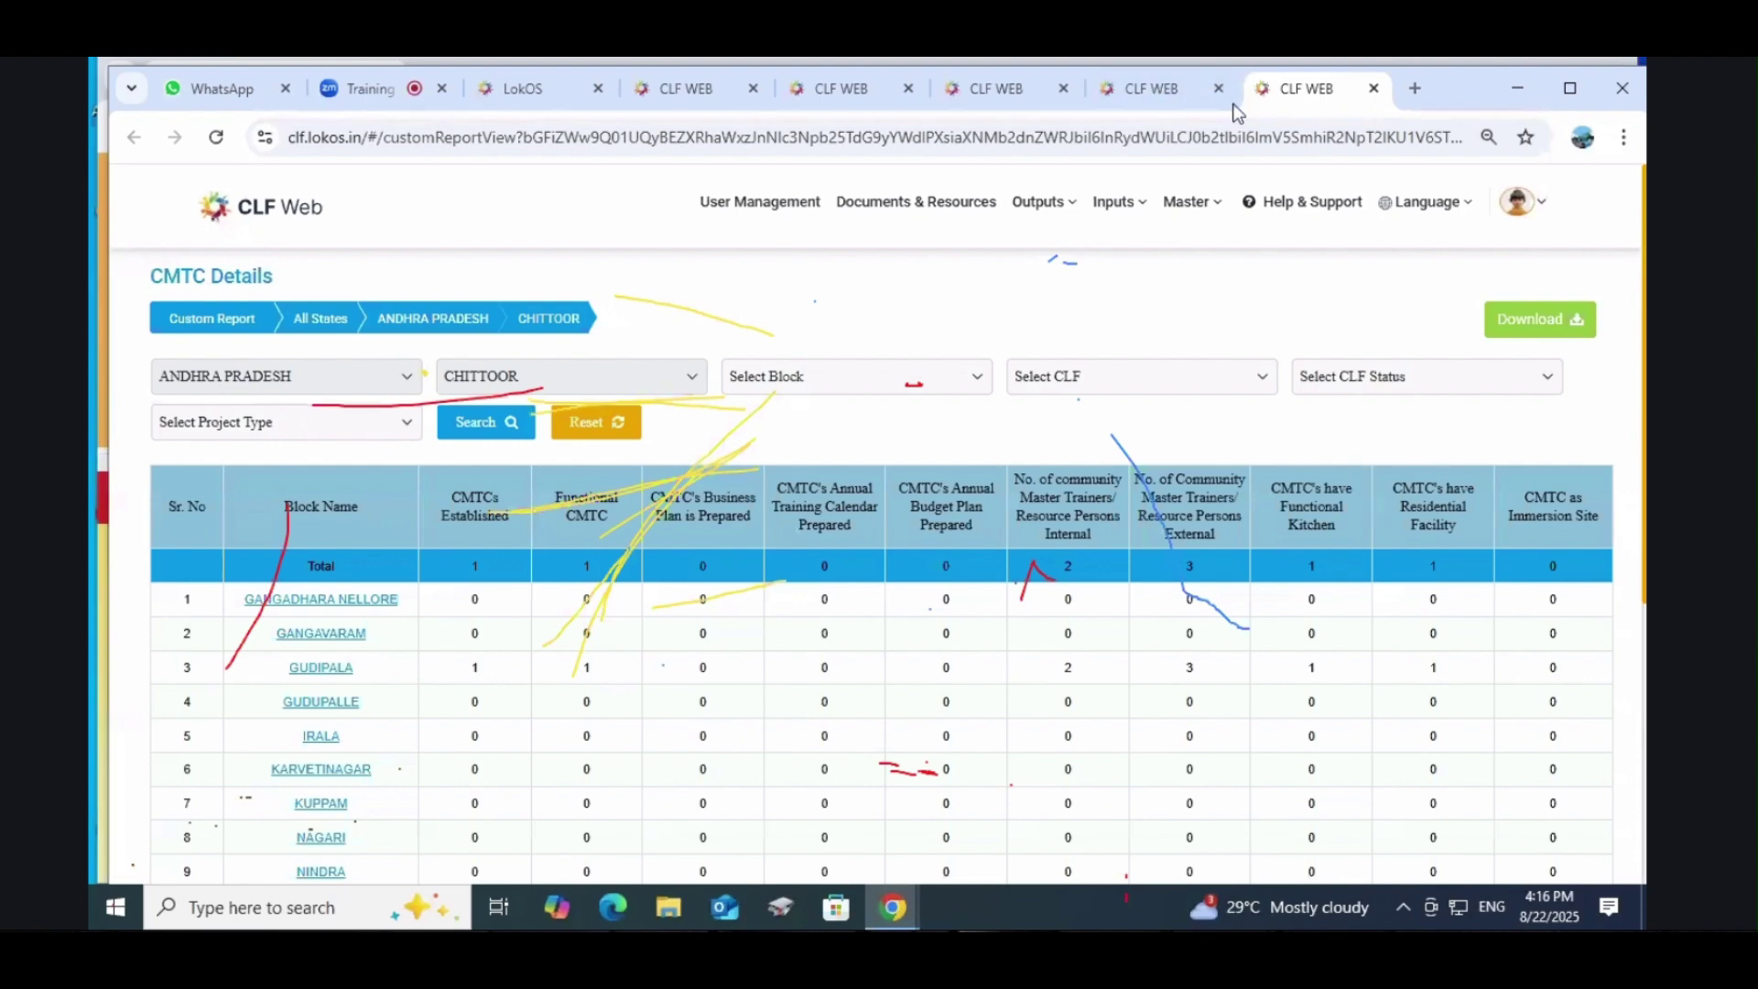
mouse_move(1153, 92)
Step: Go to User Management and open a blank Add User form
click(766, 207)
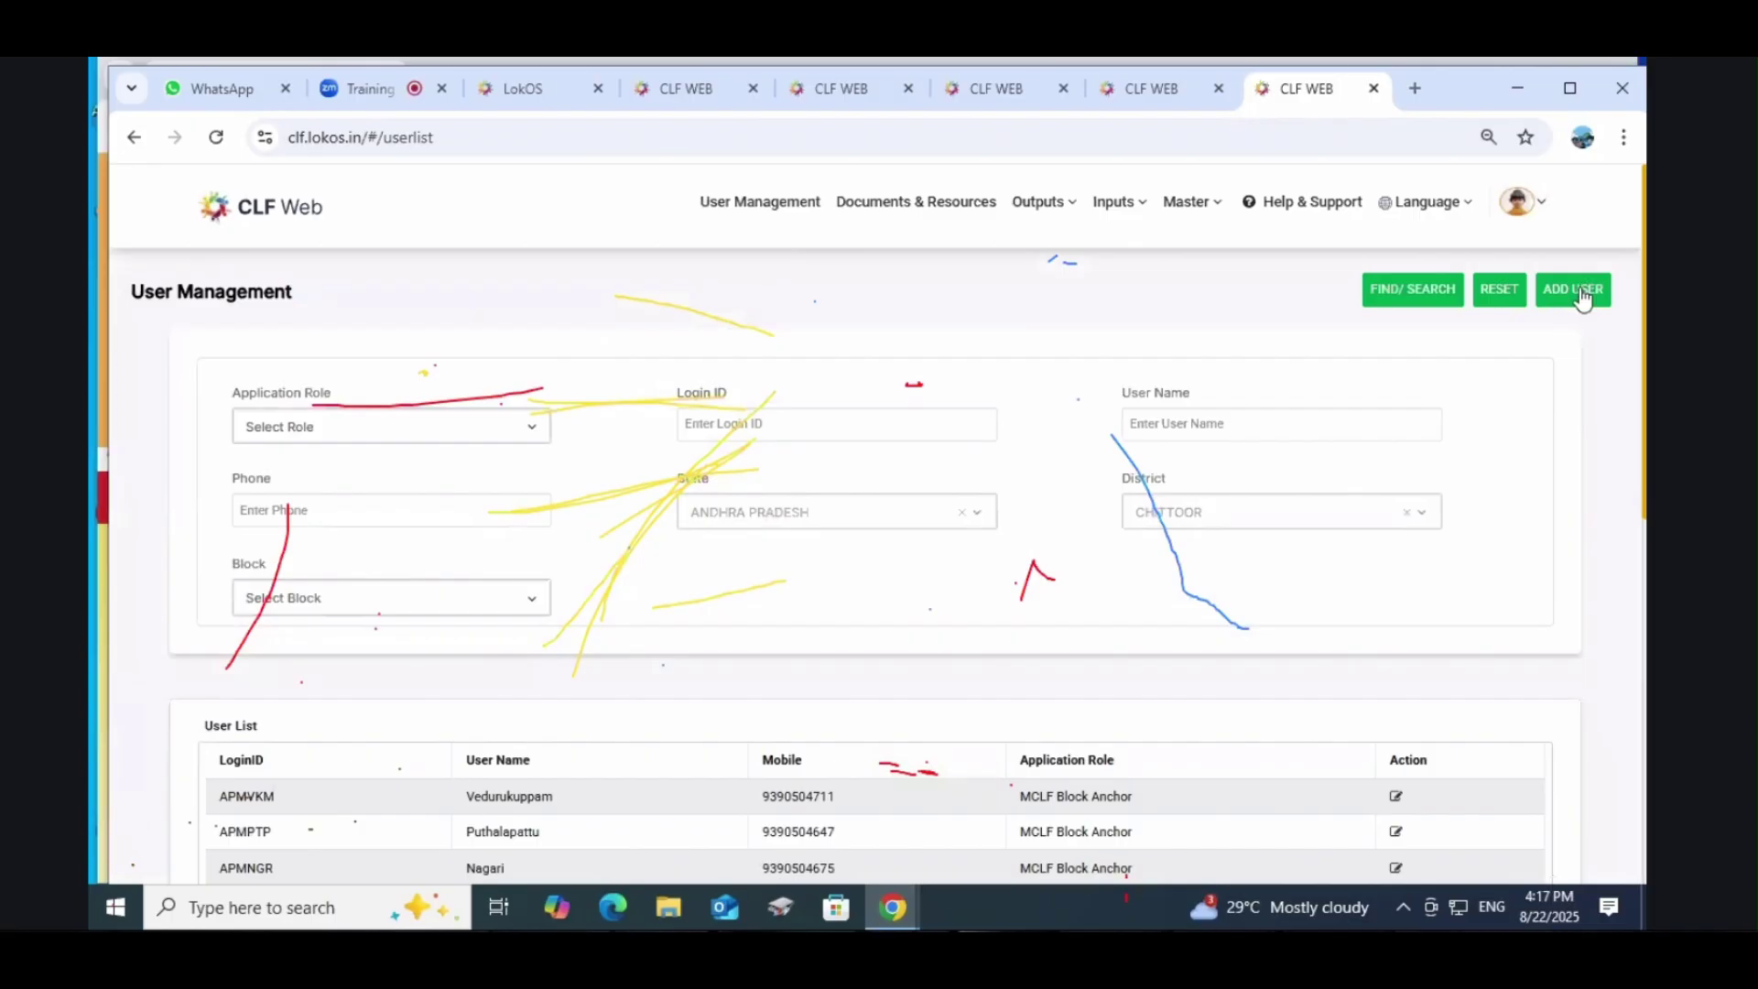
click(1582, 294)
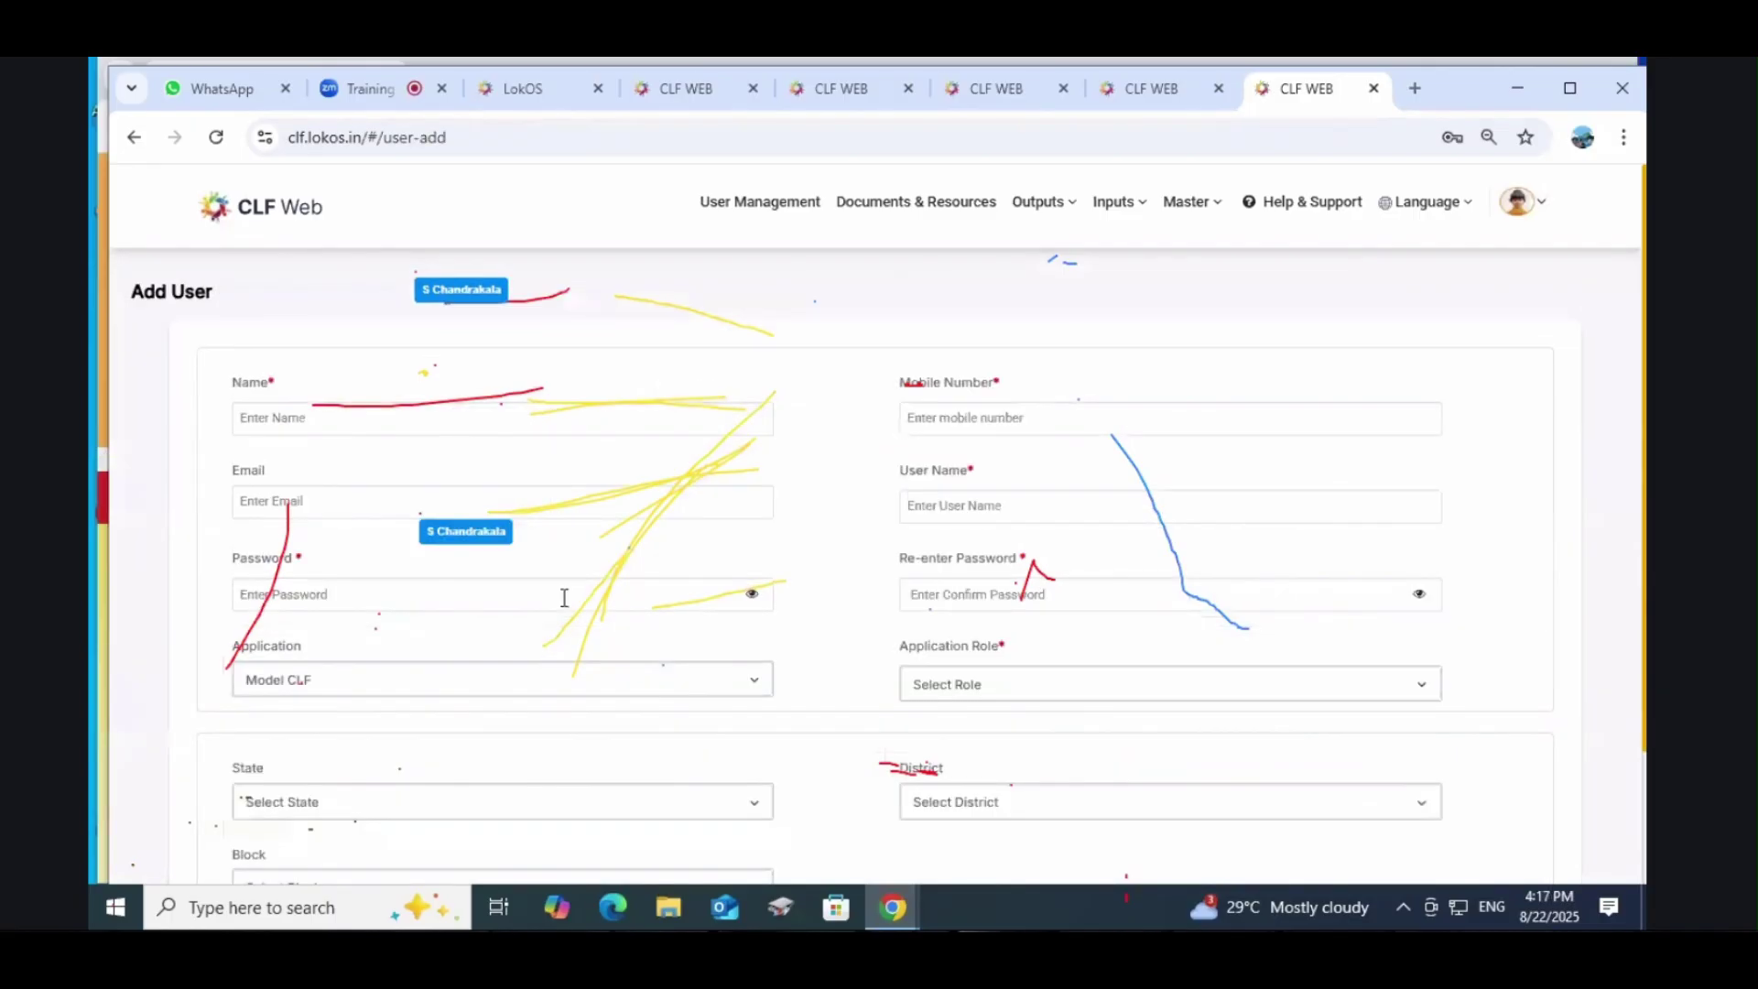
Step: Enter the new user's name and fill in the mobile number from a saved entry
click(300, 416)
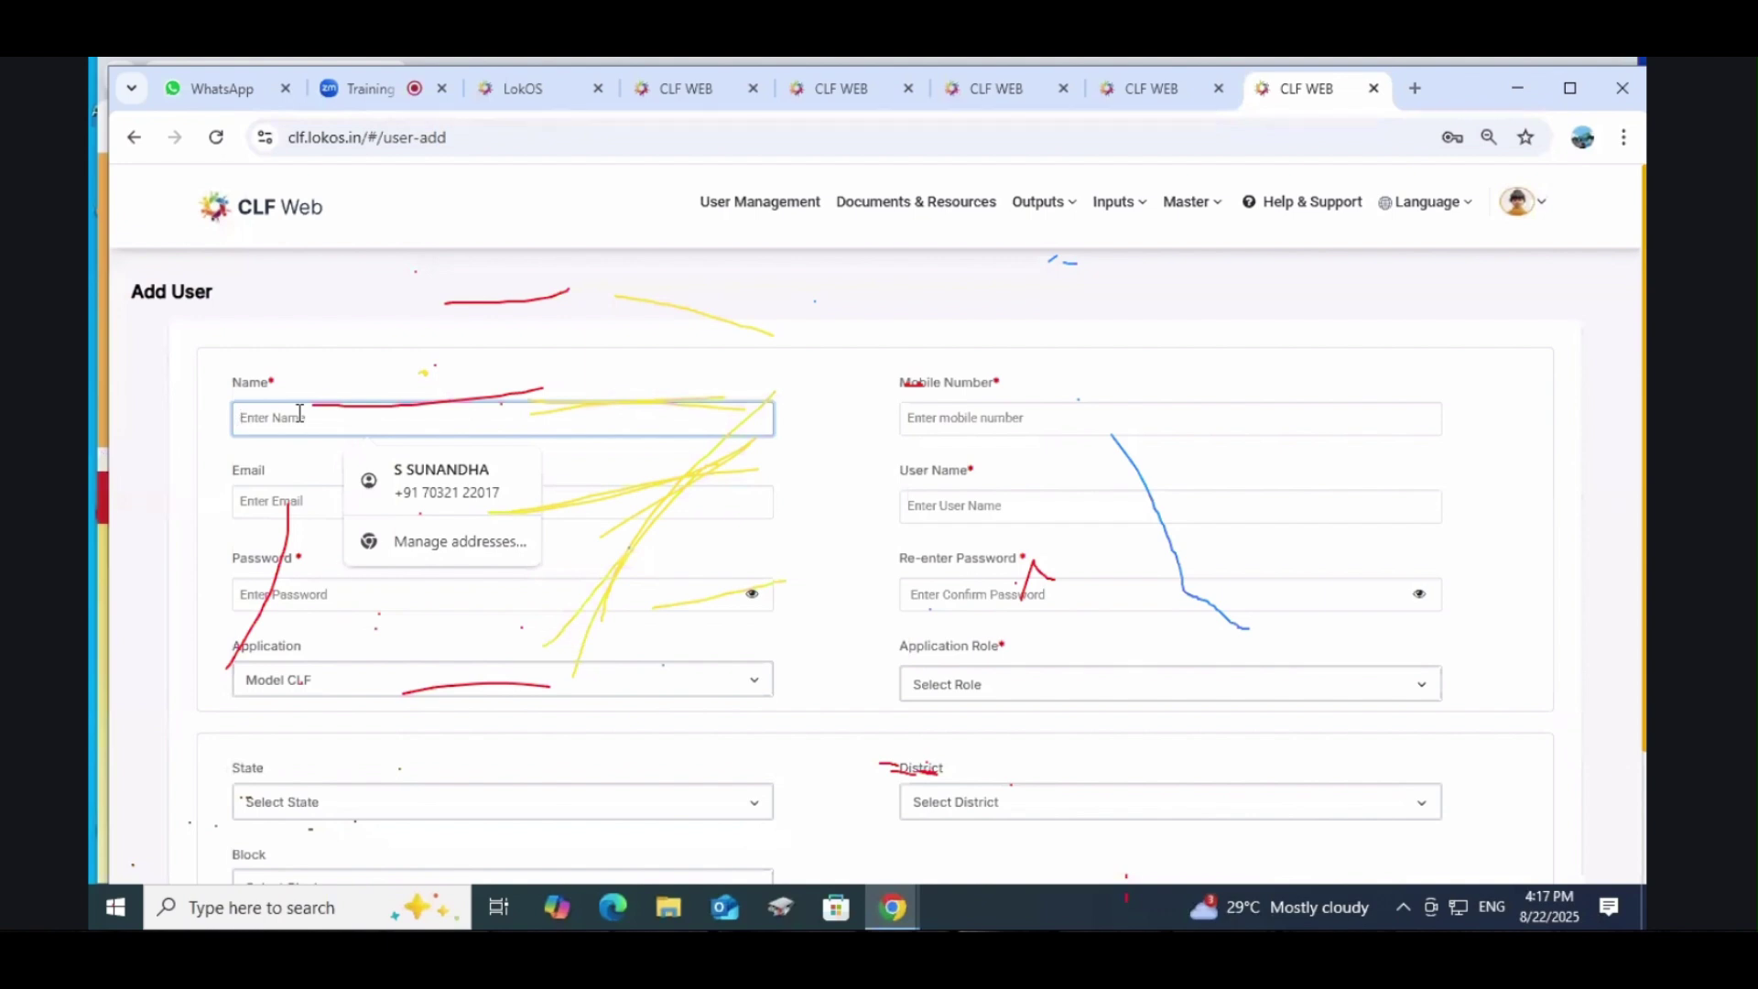
text(Gangavra)
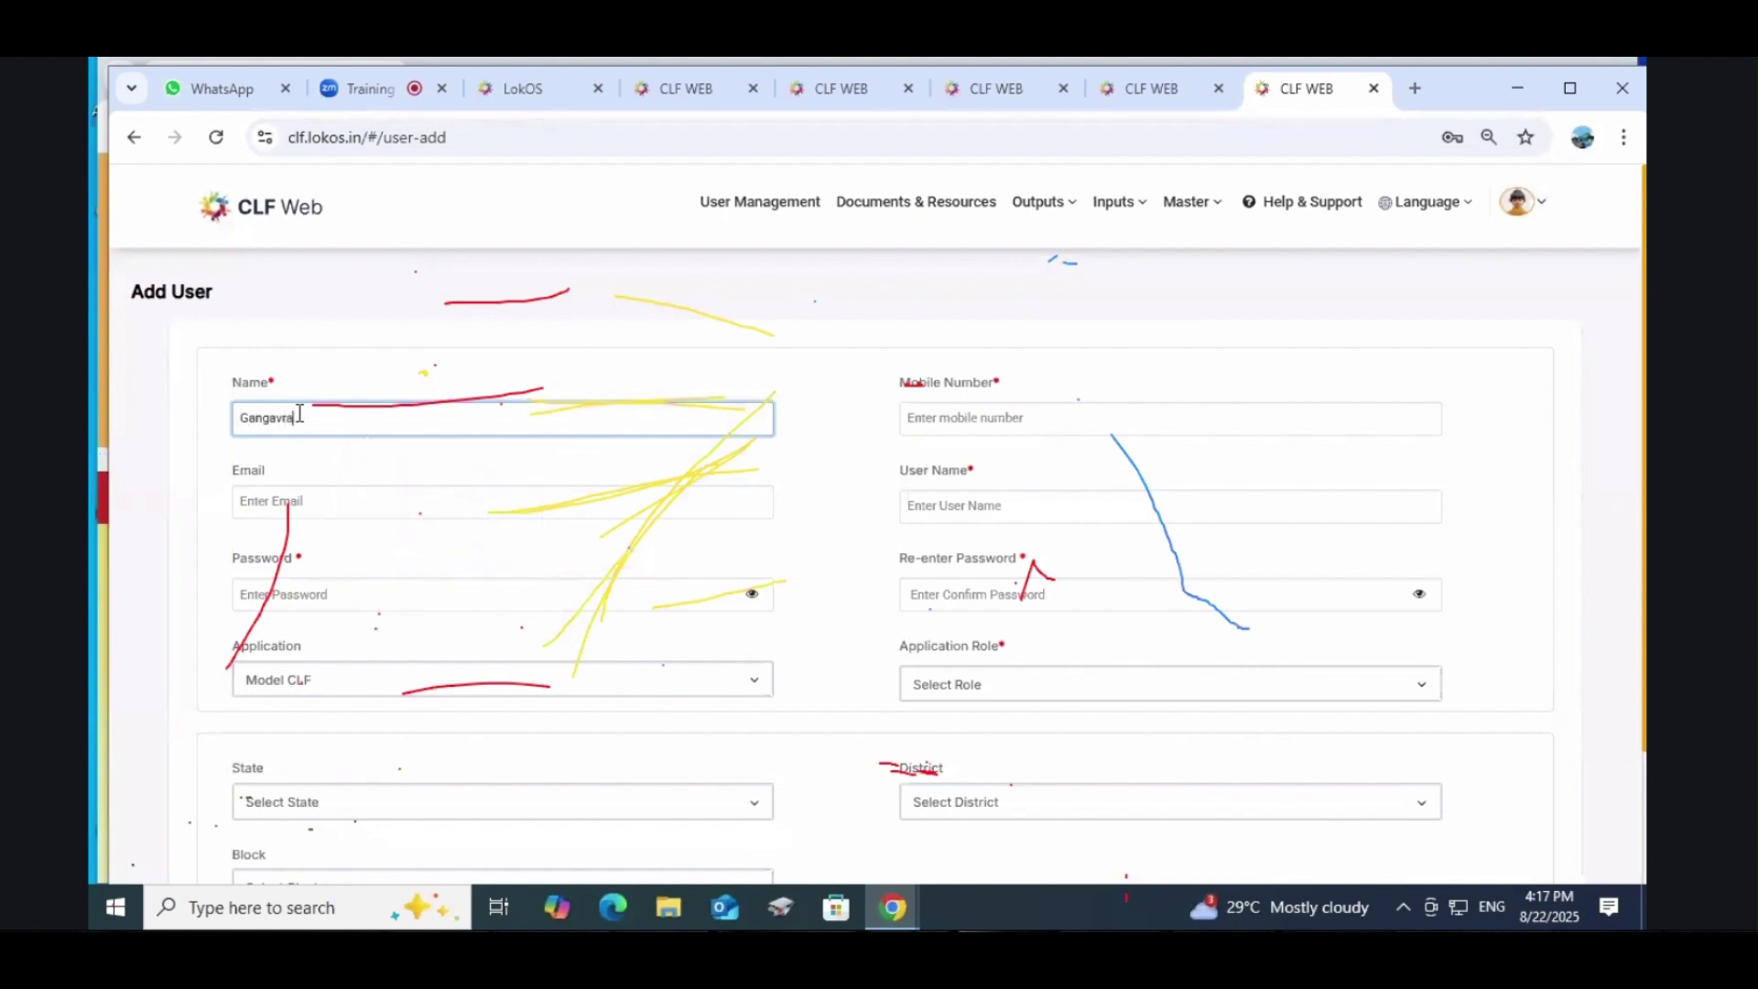
text(d)
text(m)
key(BackSpace)
click(948, 417)
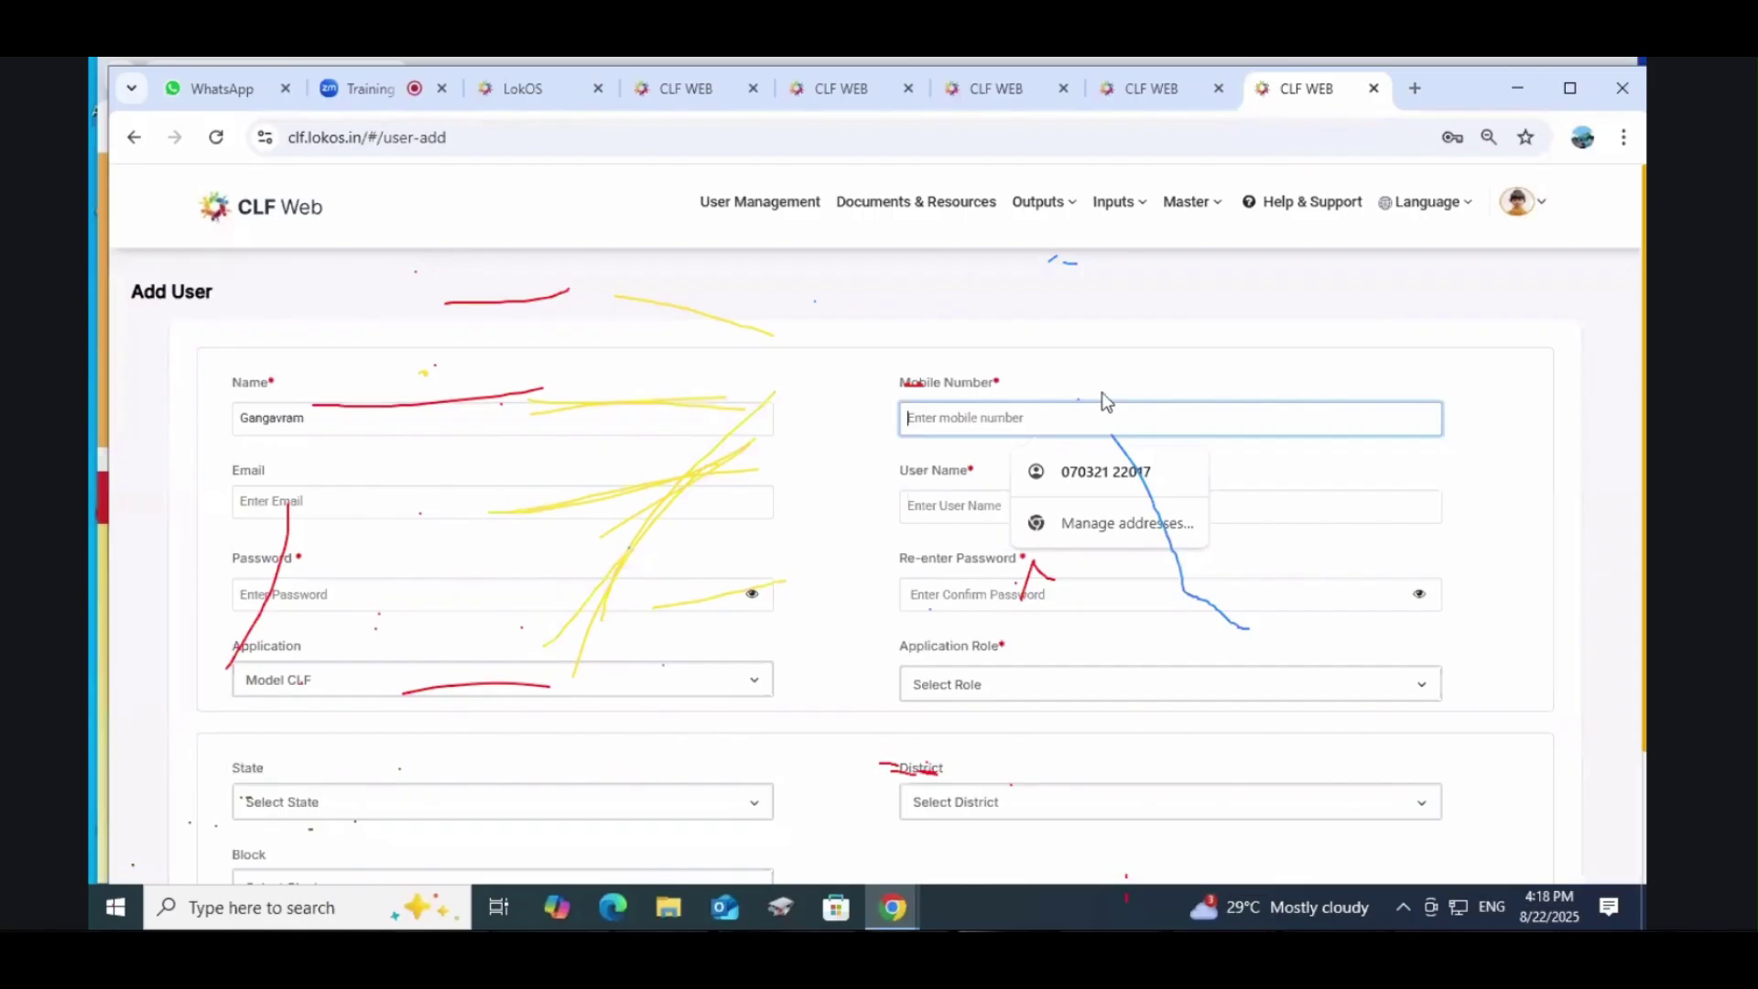
click(1104, 471)
click(327, 493)
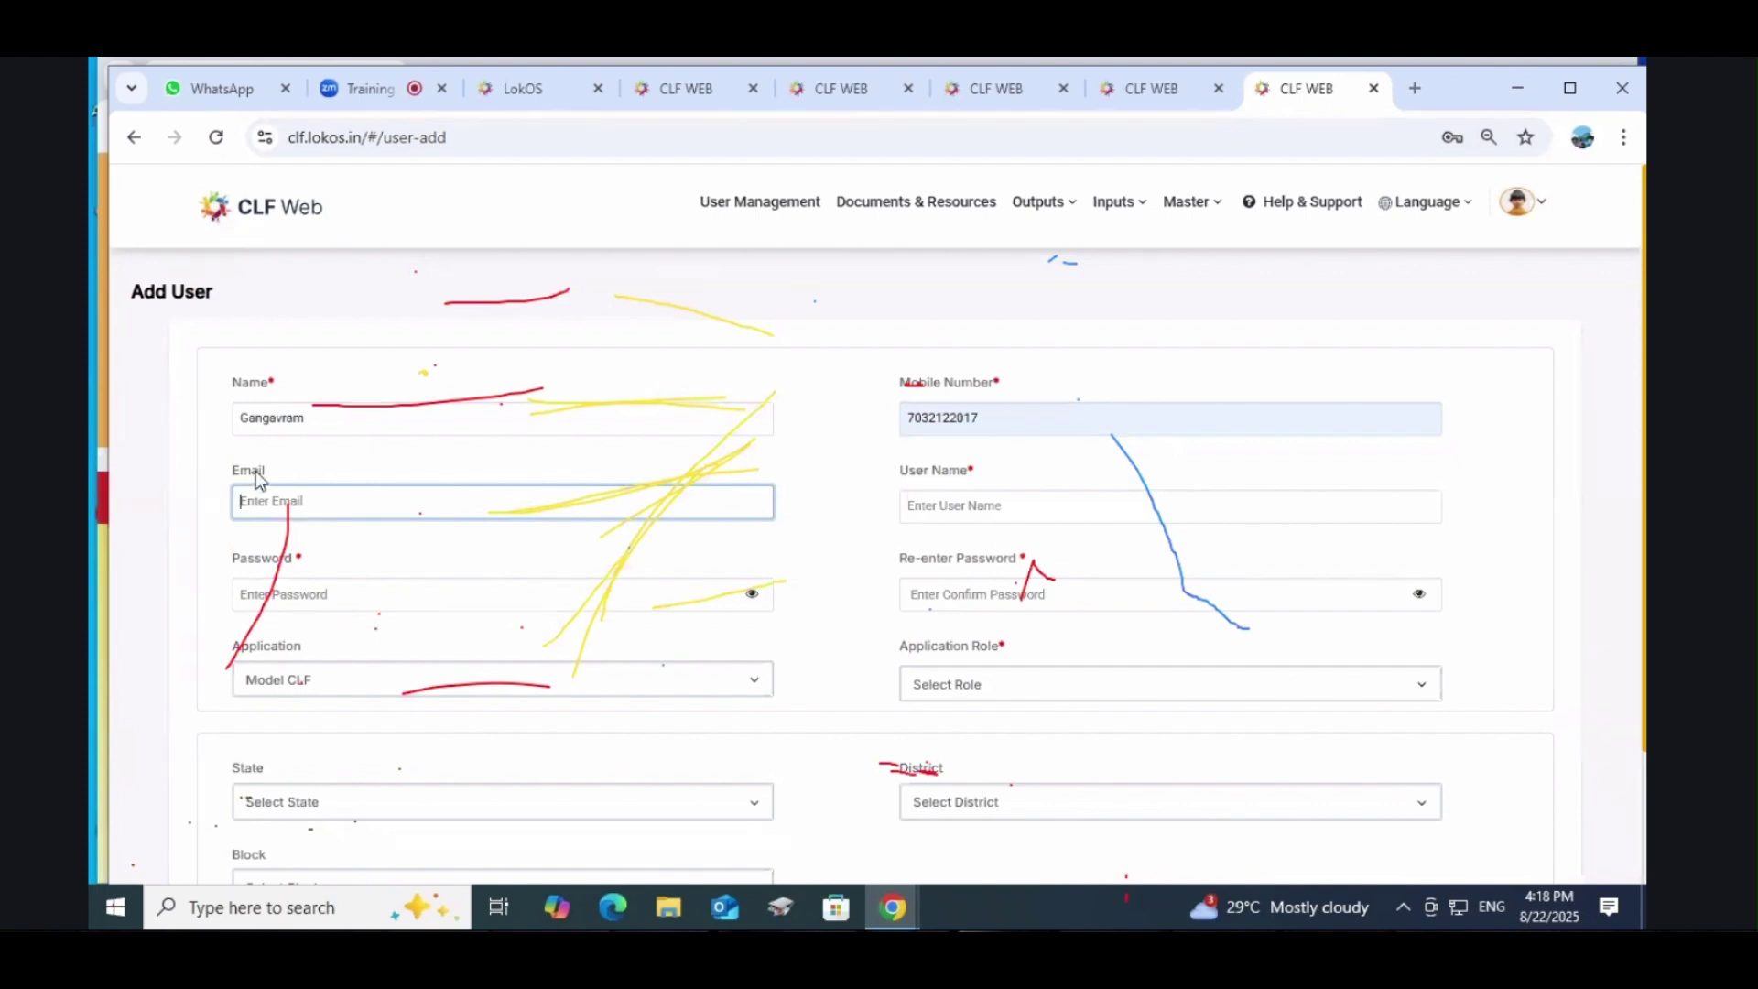
click(950, 515)
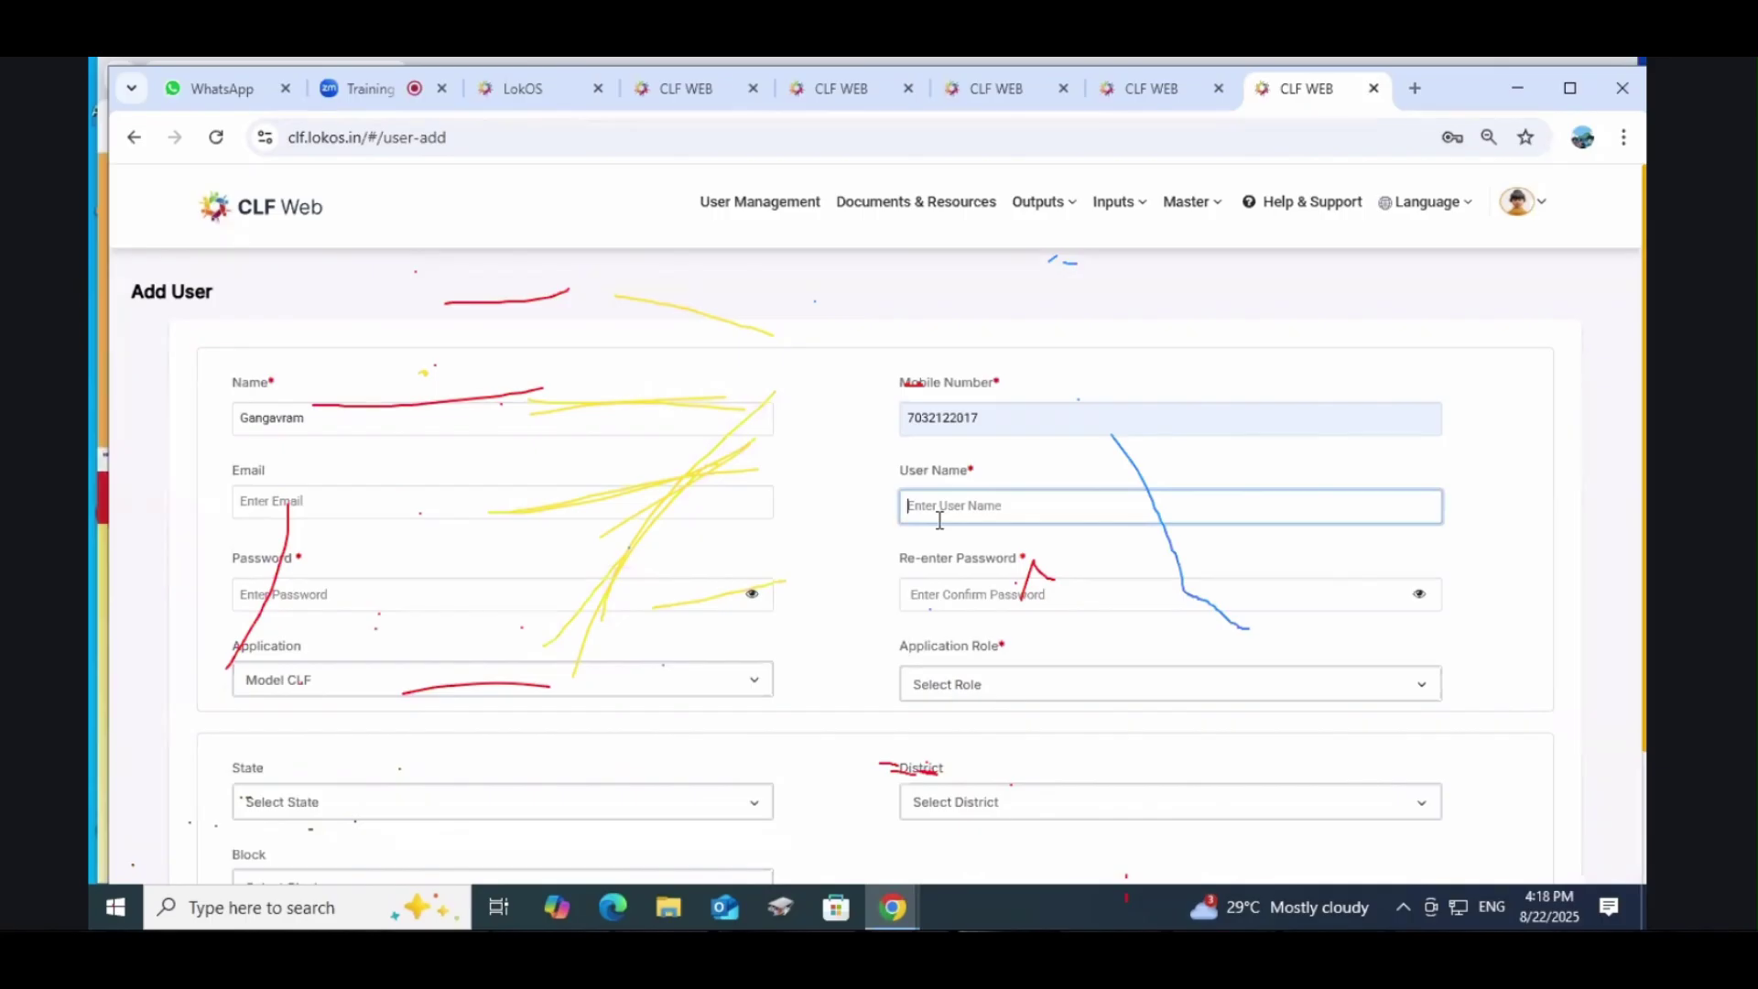
text(MSAGANGAVARAM)
click(327, 595)
text(•••••)
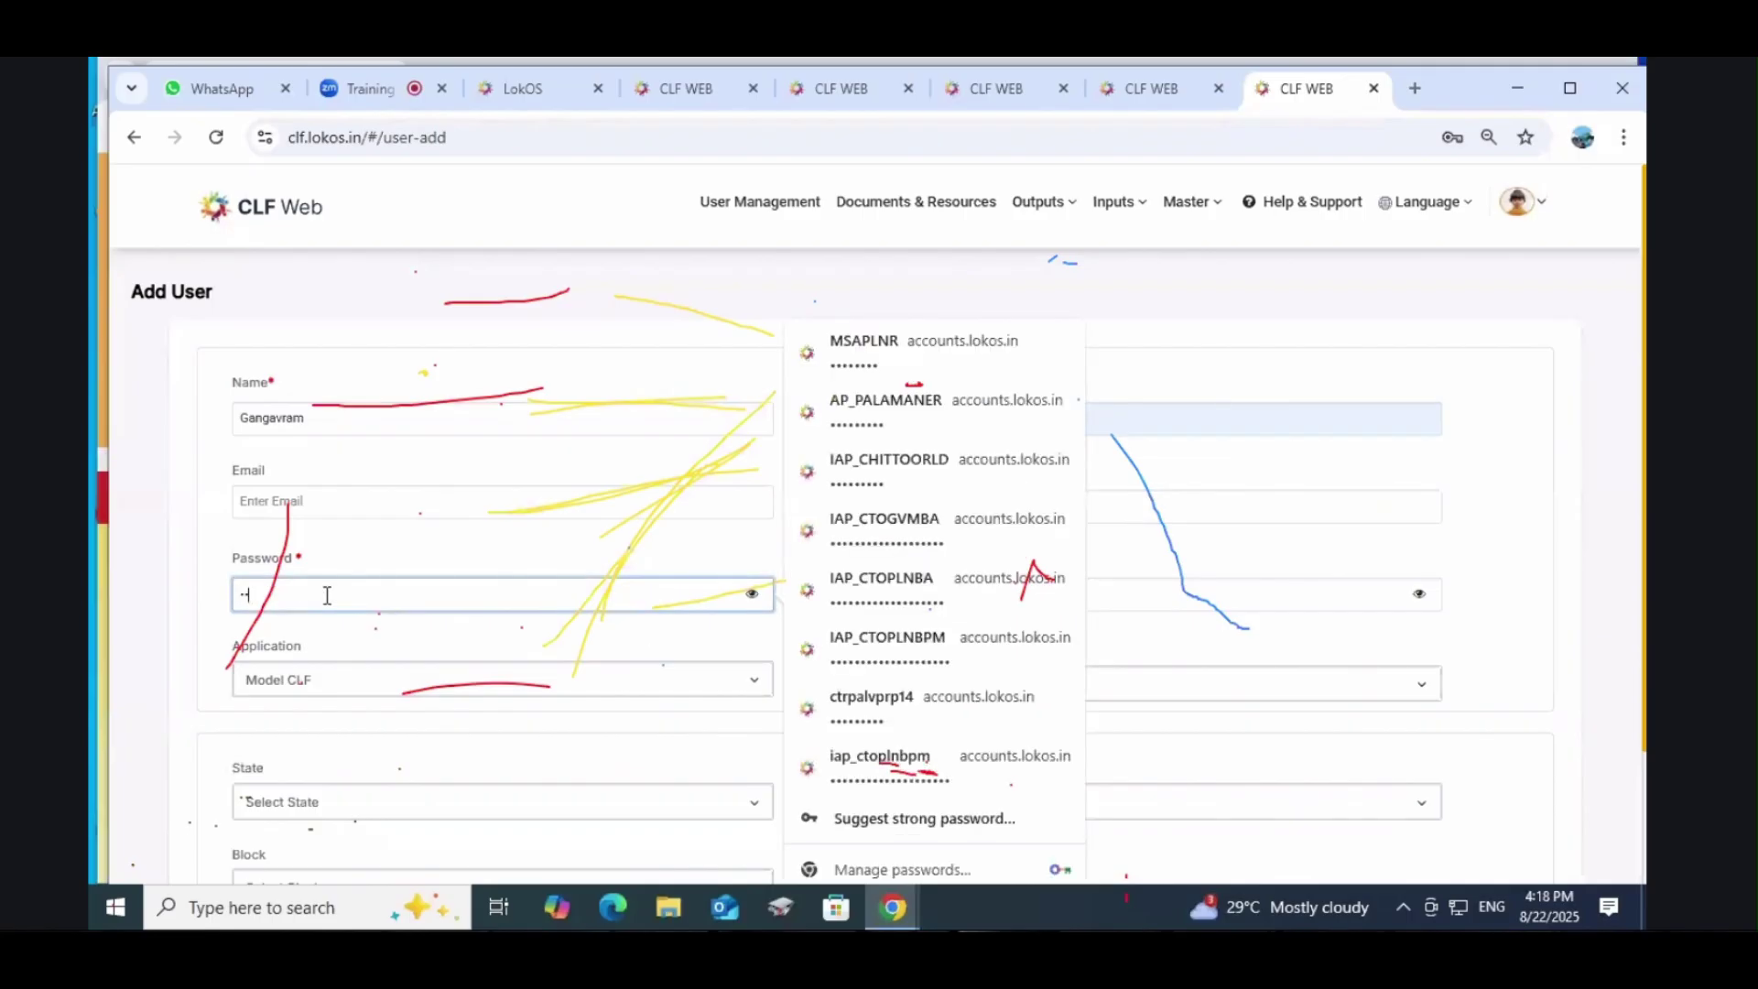
text(••)
click(752, 594)
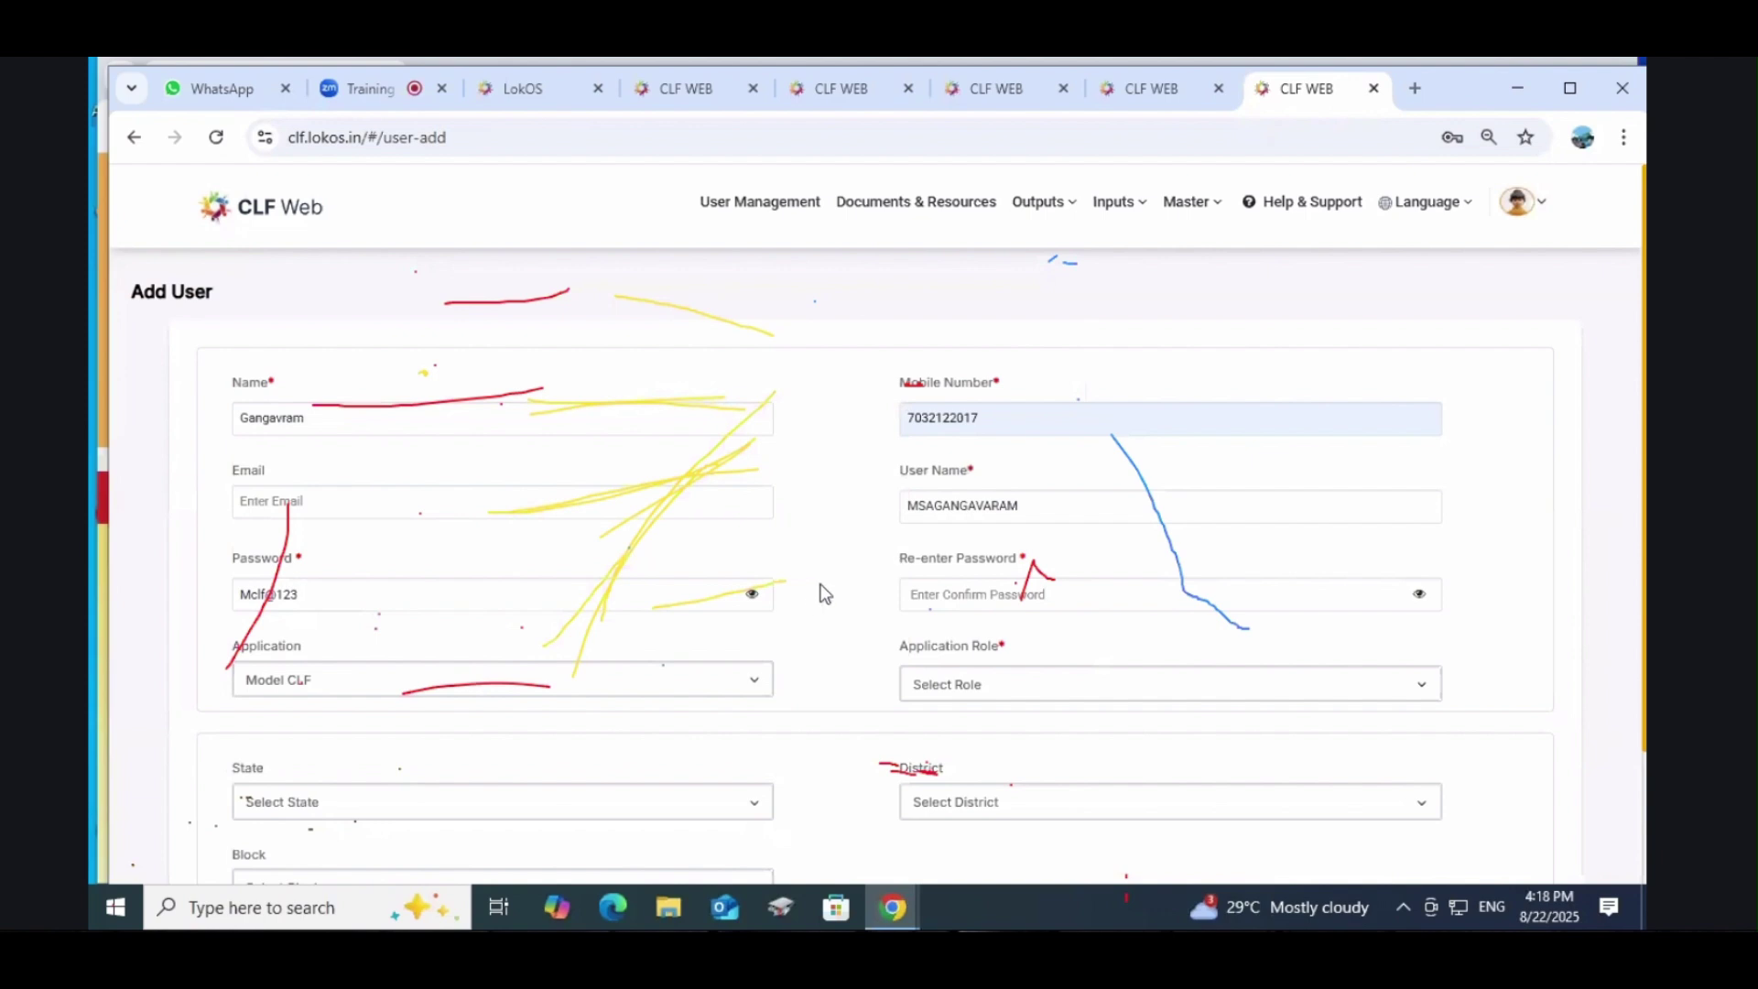
drag(348, 600, 233, 612)
click(357, 592)
drag(345, 606, 195, 618)
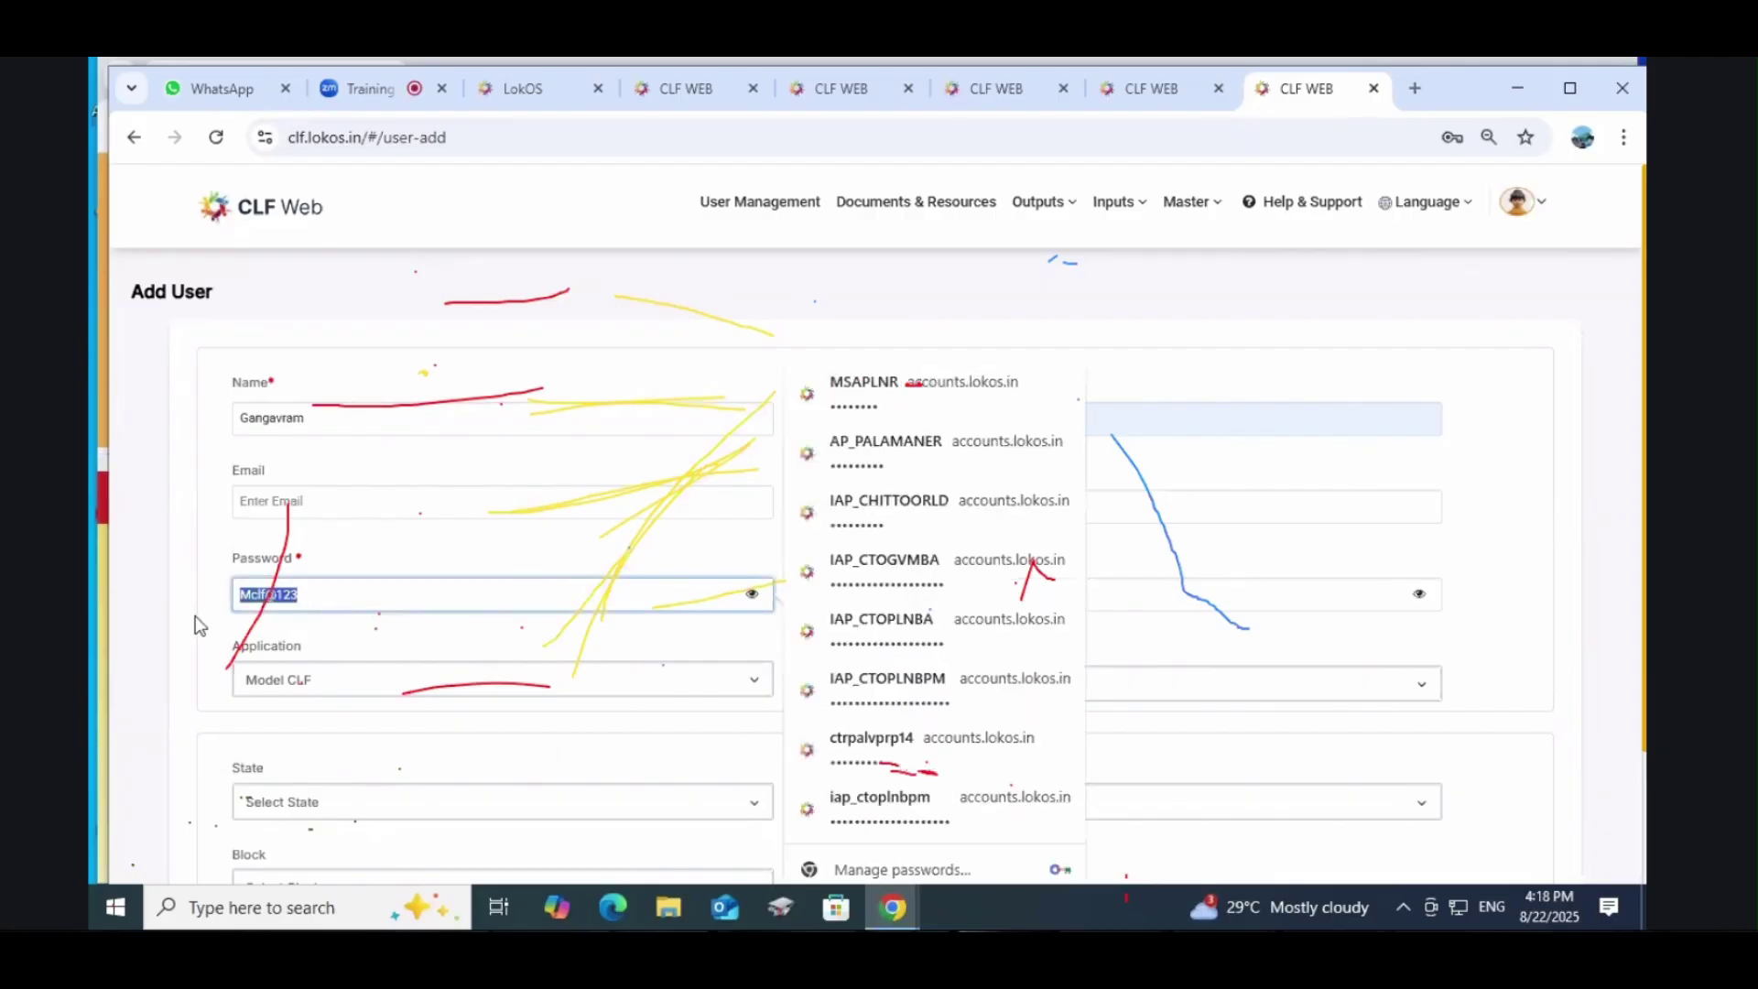
click(833, 324)
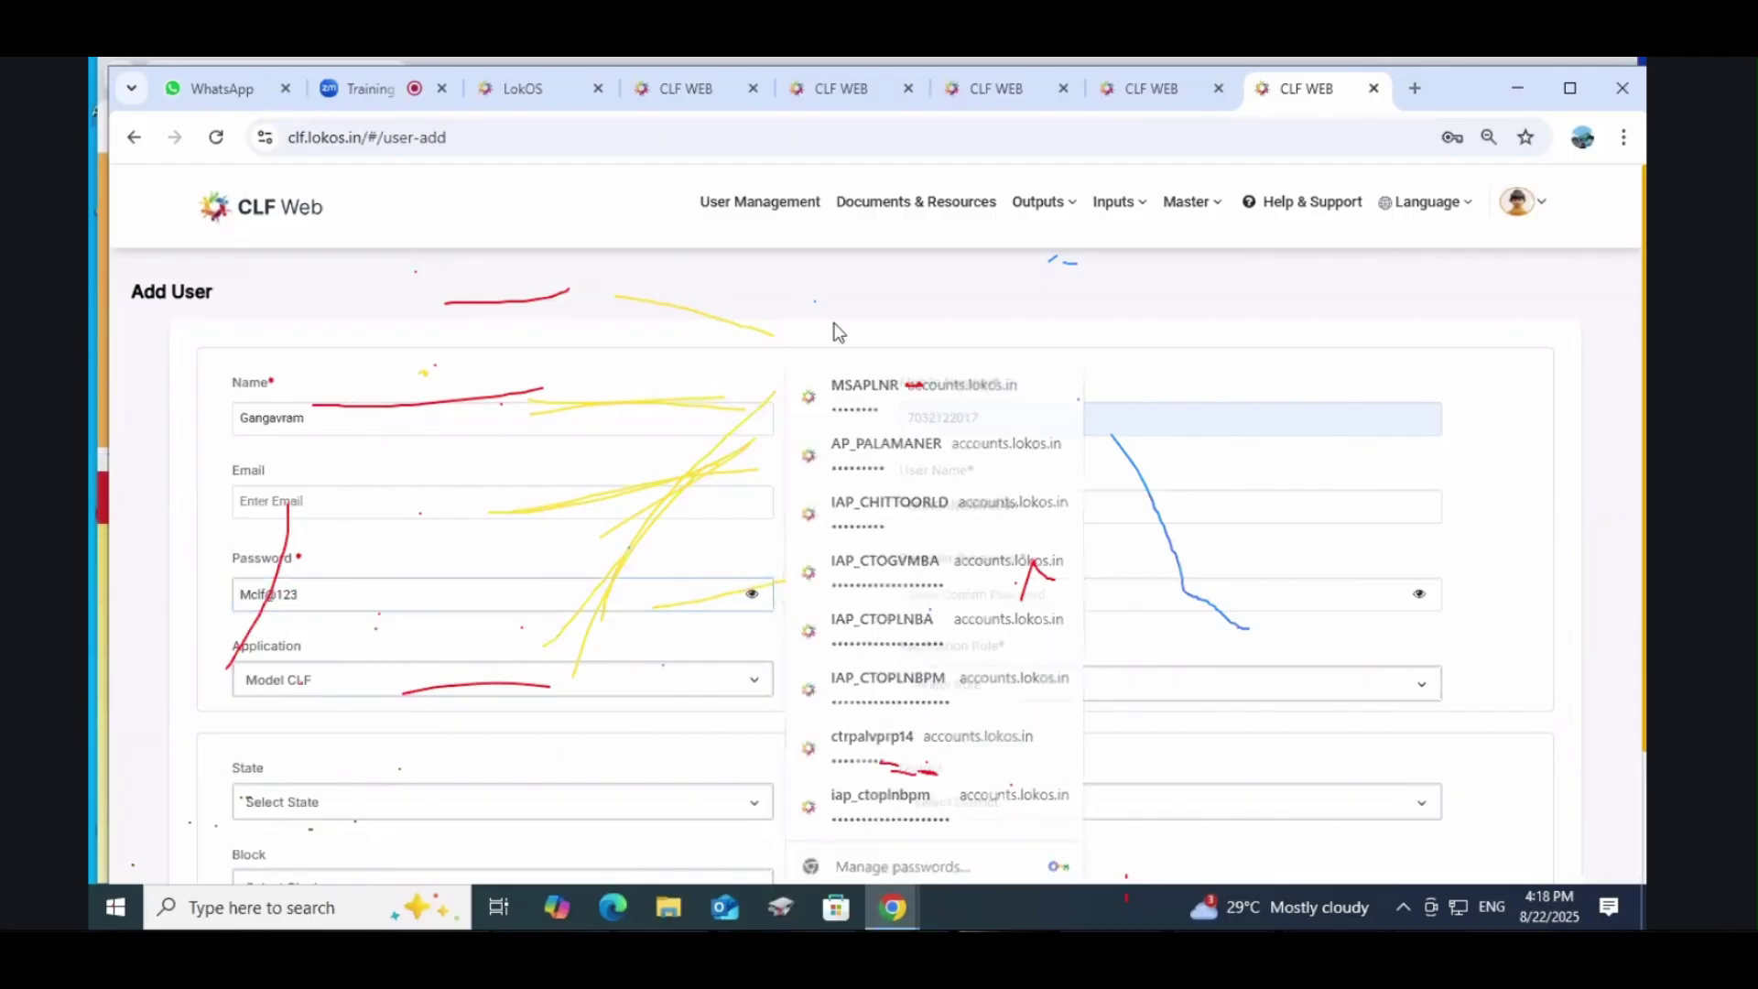
Step: Confirm the password and keep Model CLF as the application
click(963, 602)
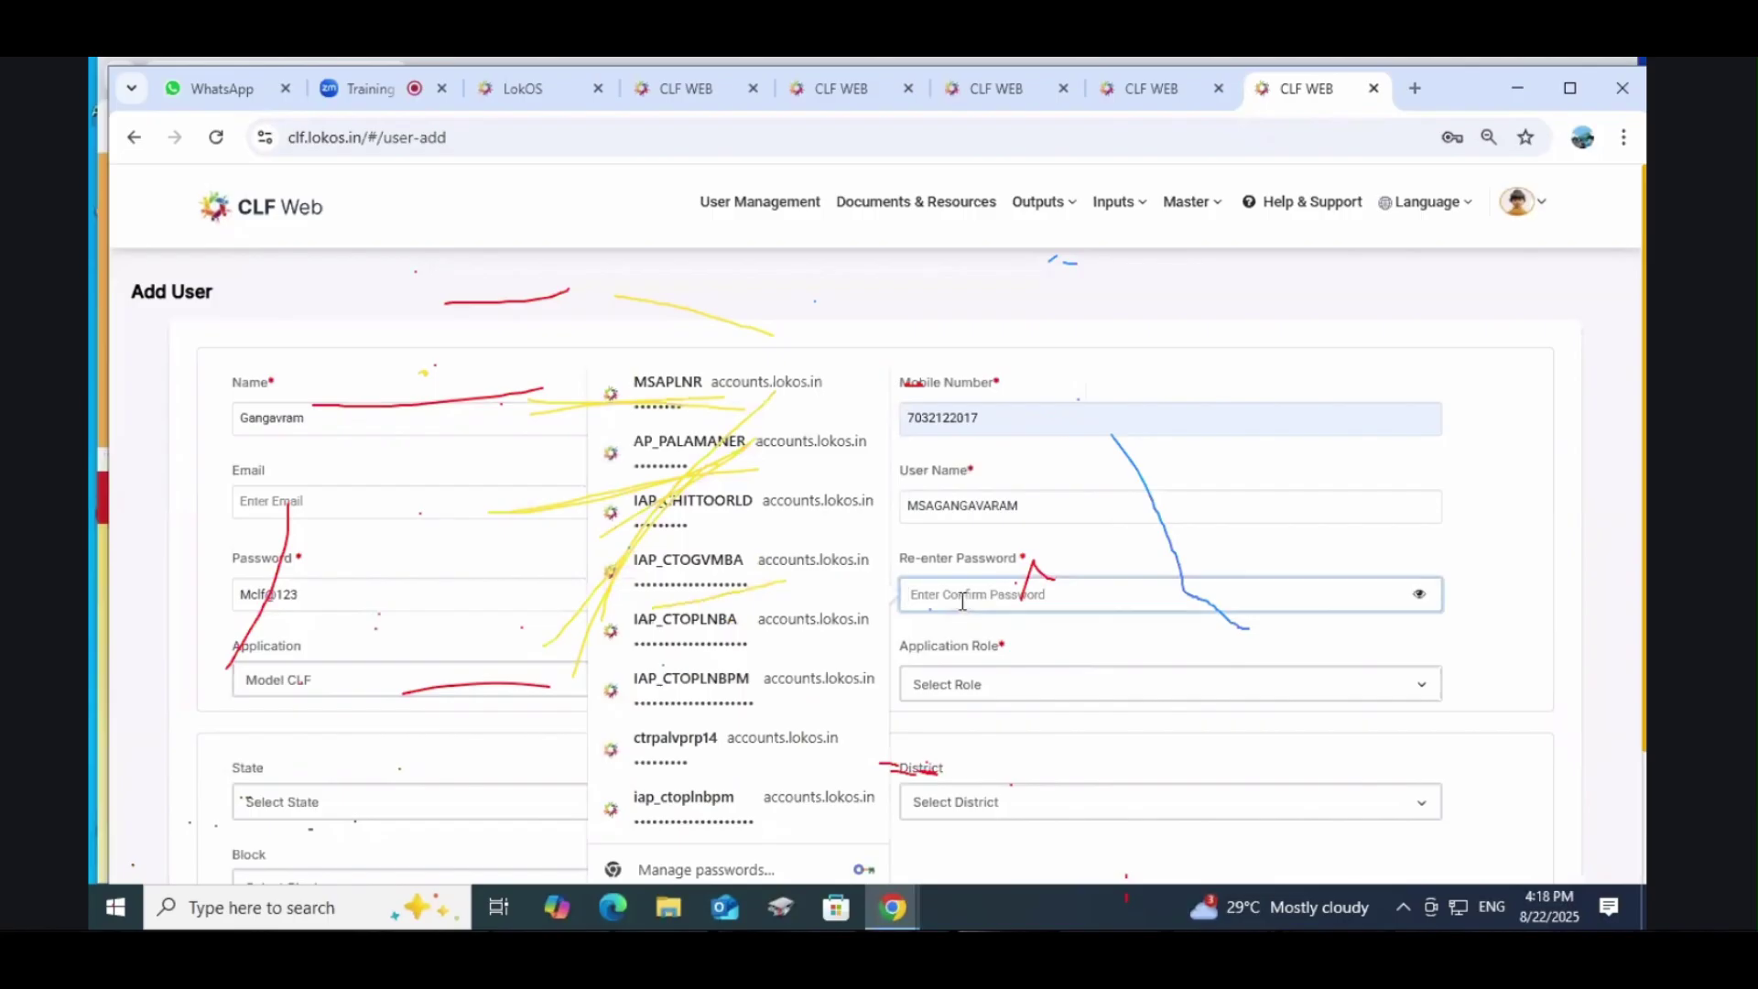
click(1077, 625)
click(1076, 600)
click(1568, 310)
click(1119, 594)
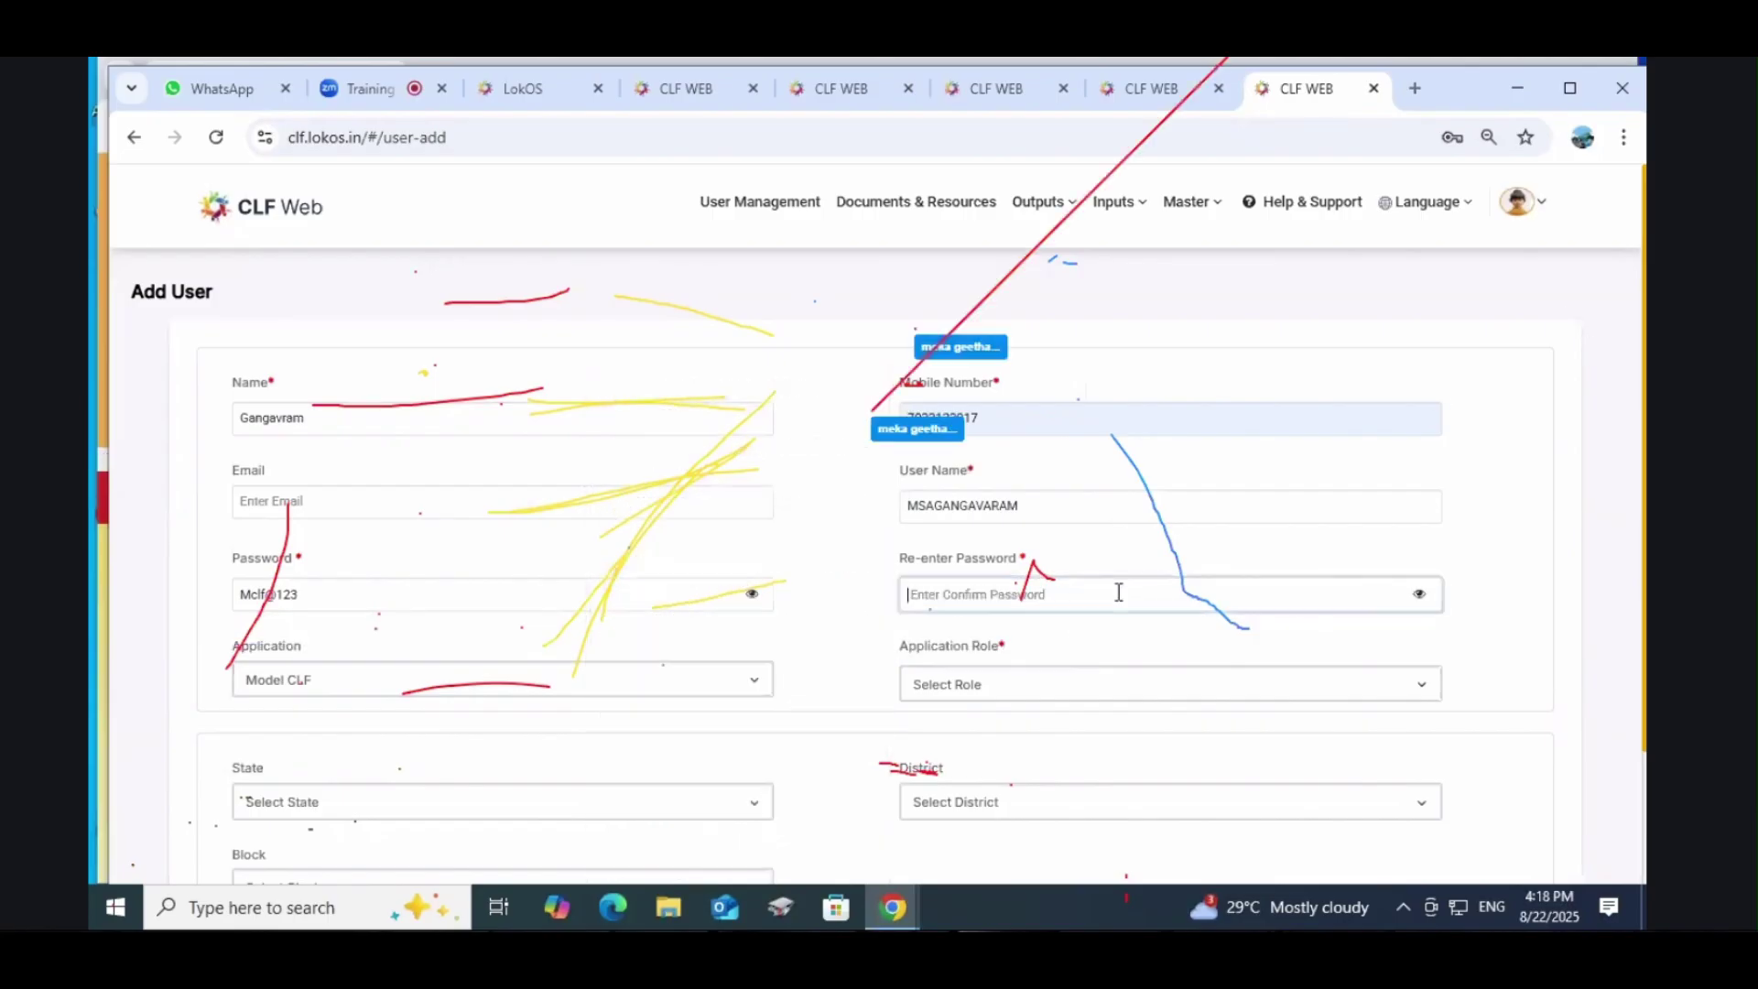
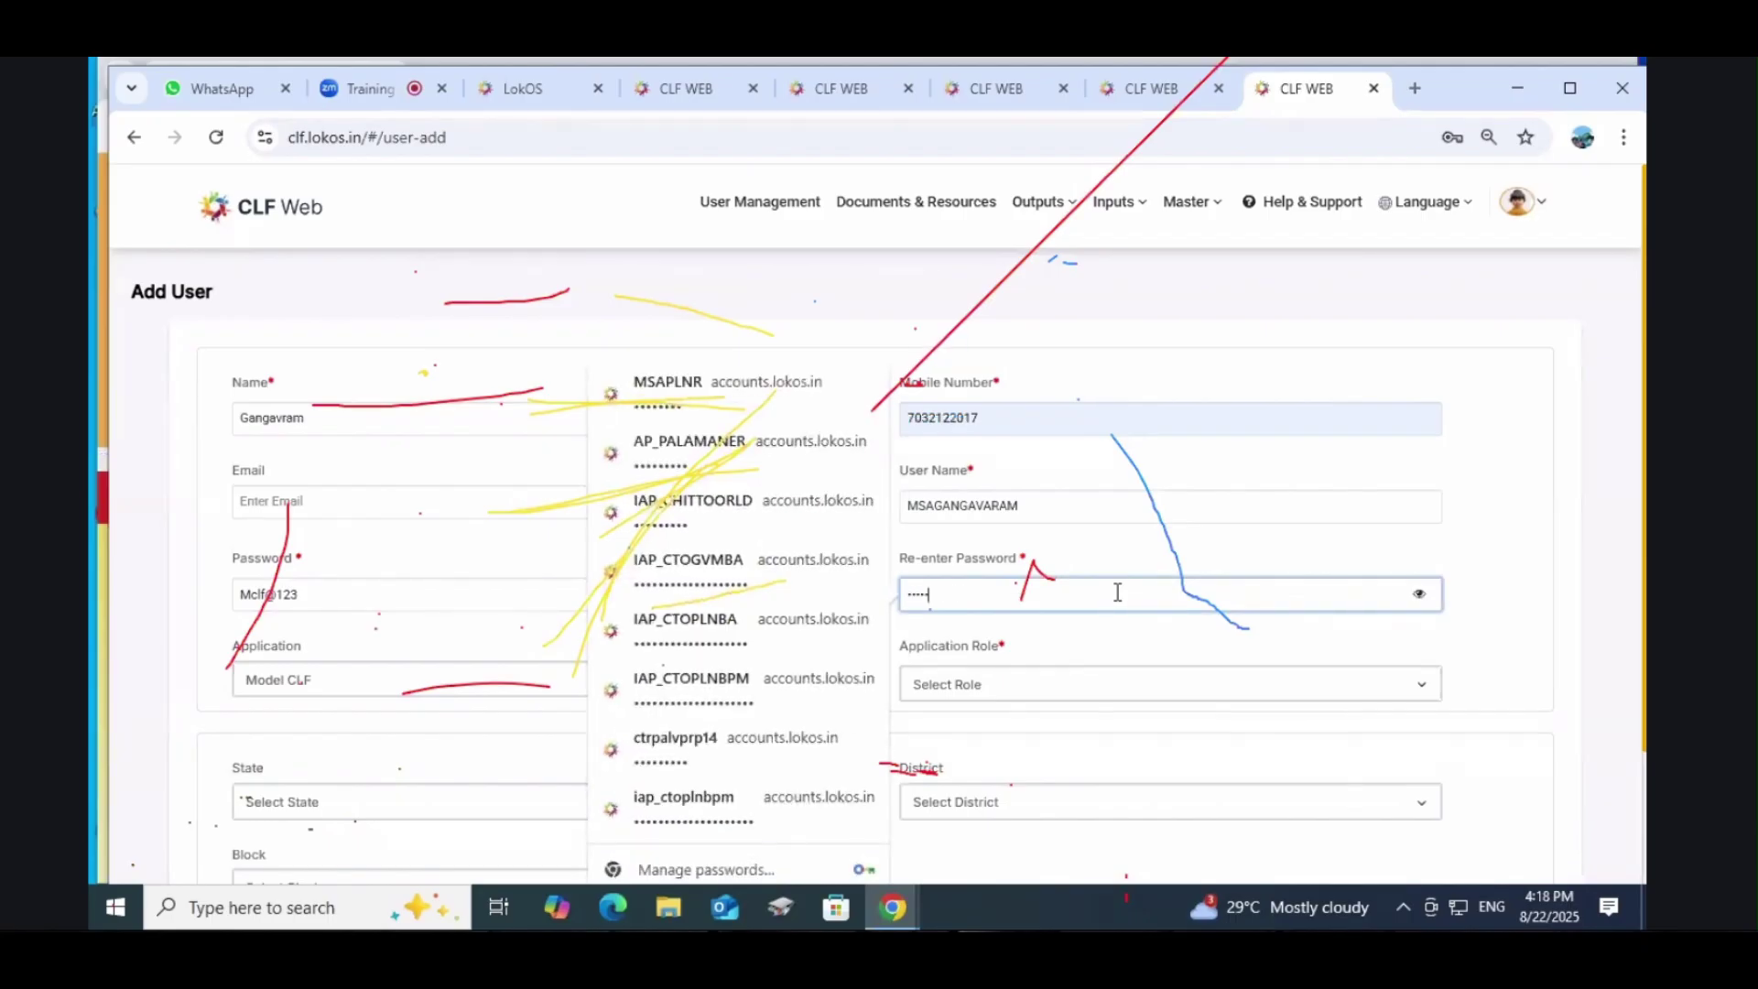
click(1418, 593)
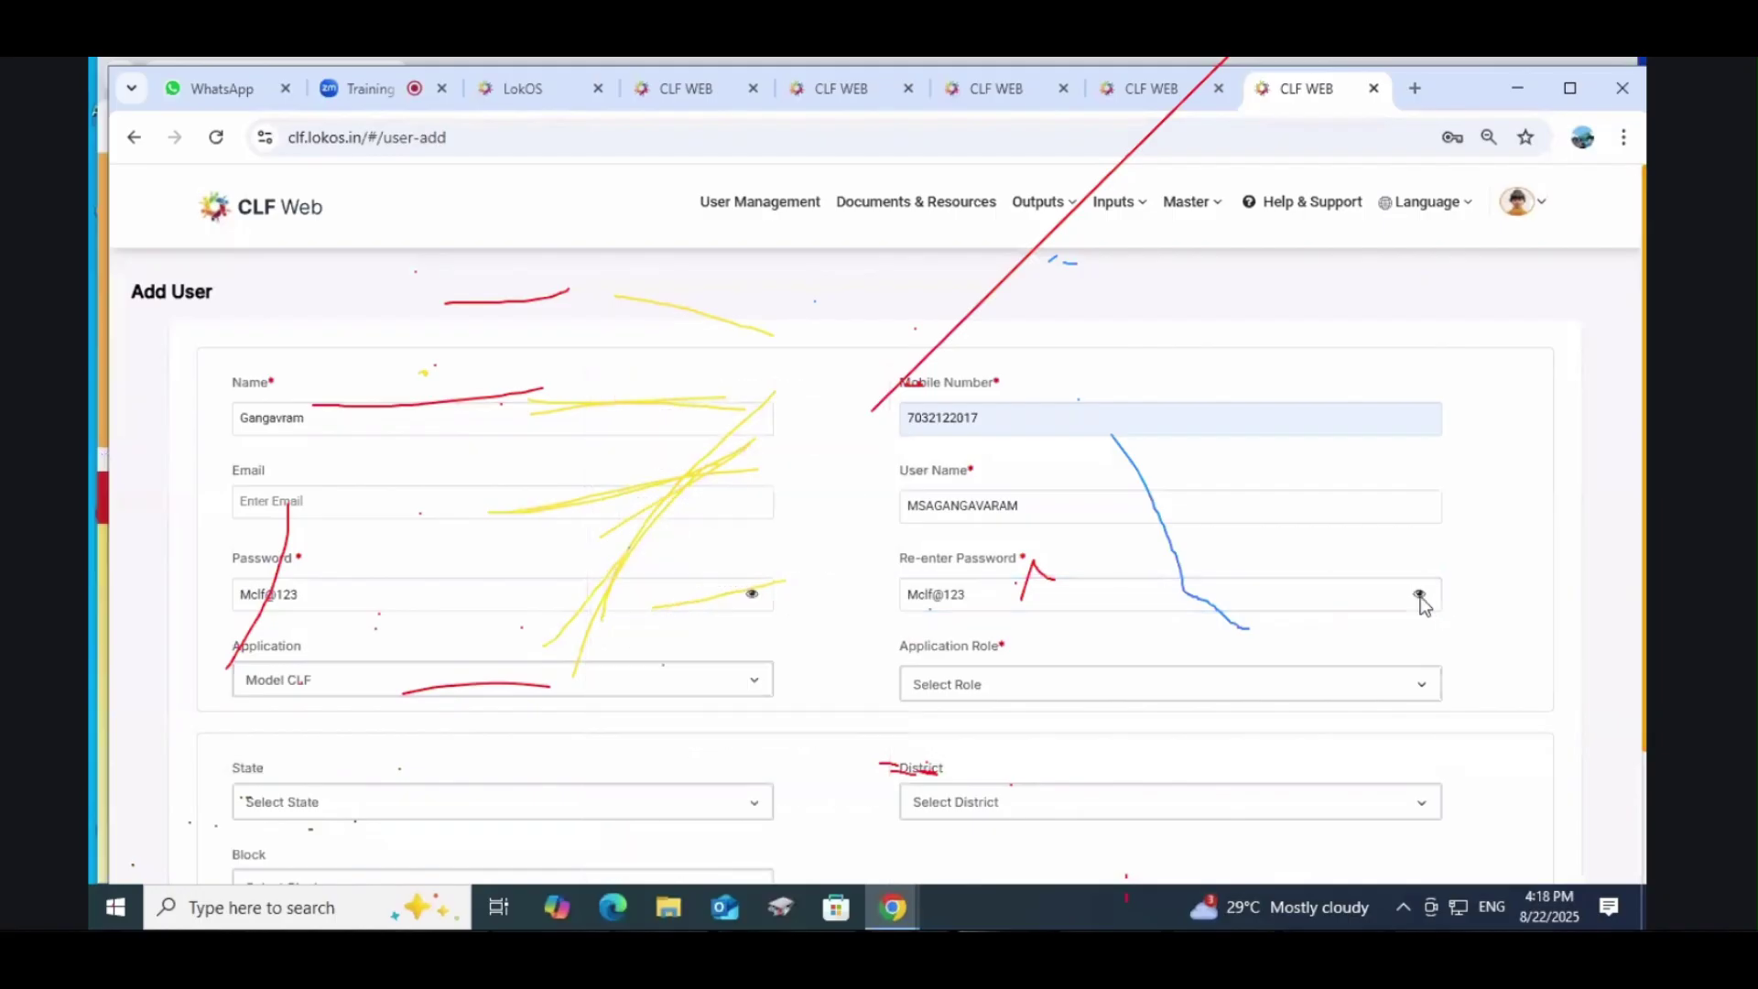
click(339, 688)
click(285, 714)
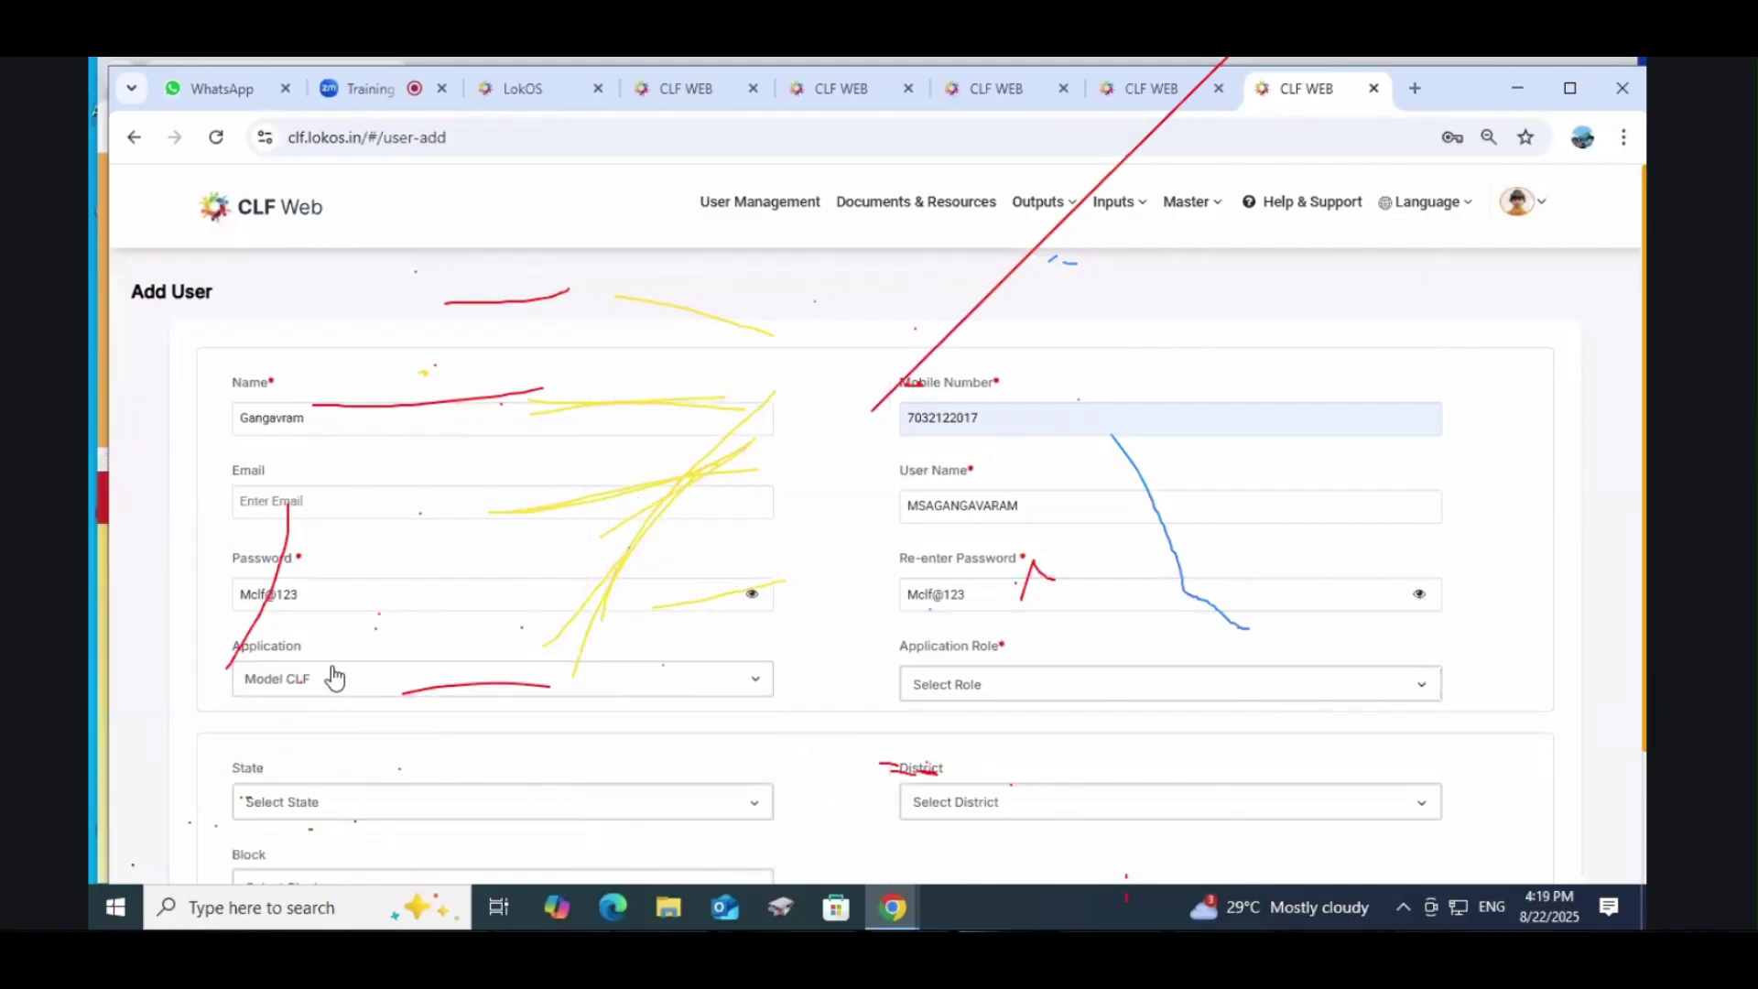
Step: Assign role MCLF MIS Assistant with ANDHRA PRADESH, CHITTOOR and GANGAVARAM block
scroll(334, 678, down, 2)
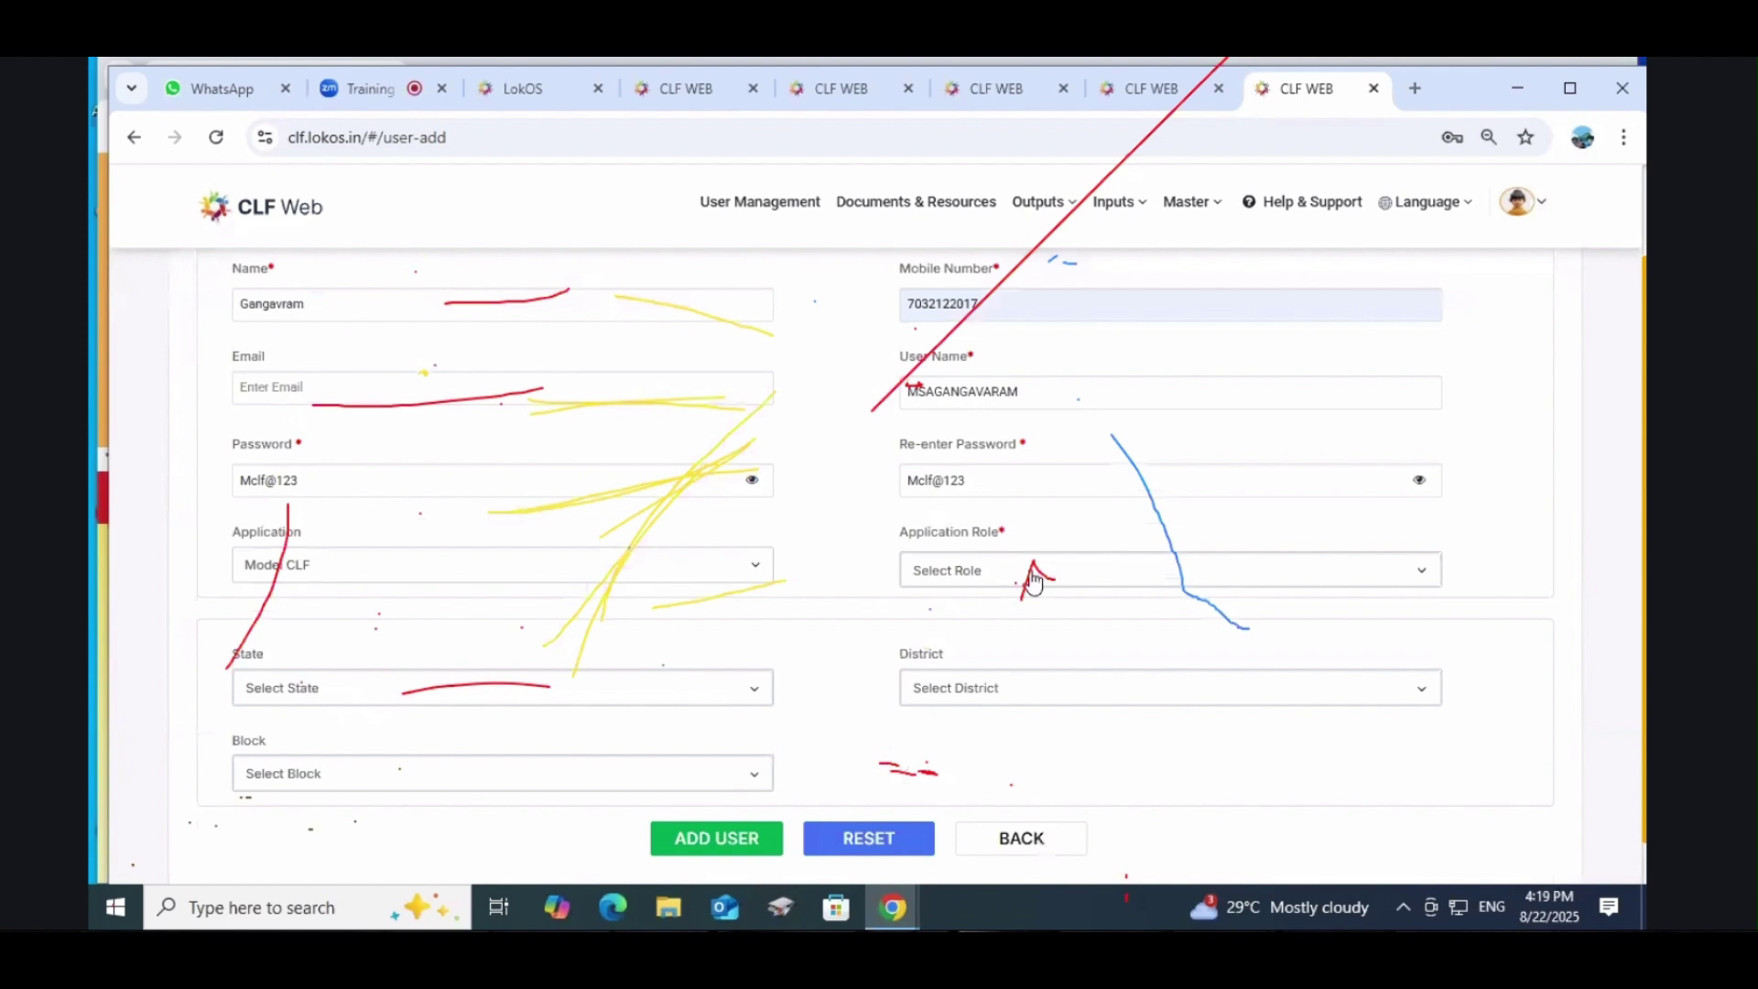
click(967, 573)
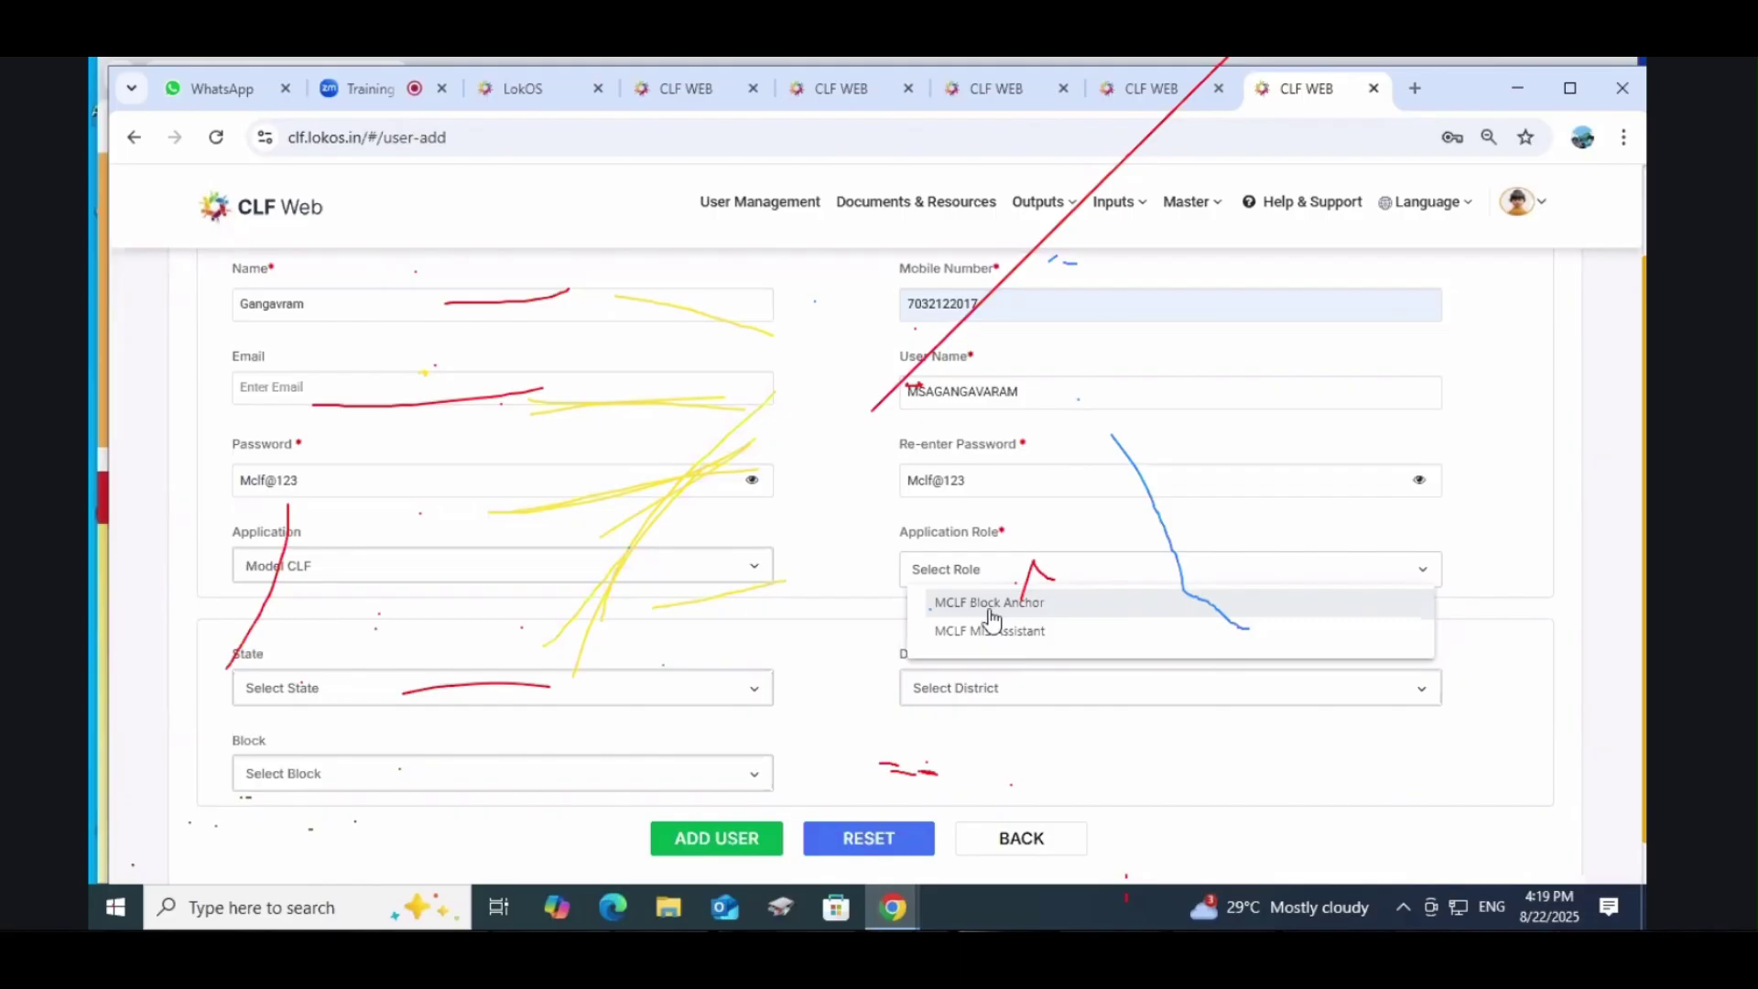
click(976, 632)
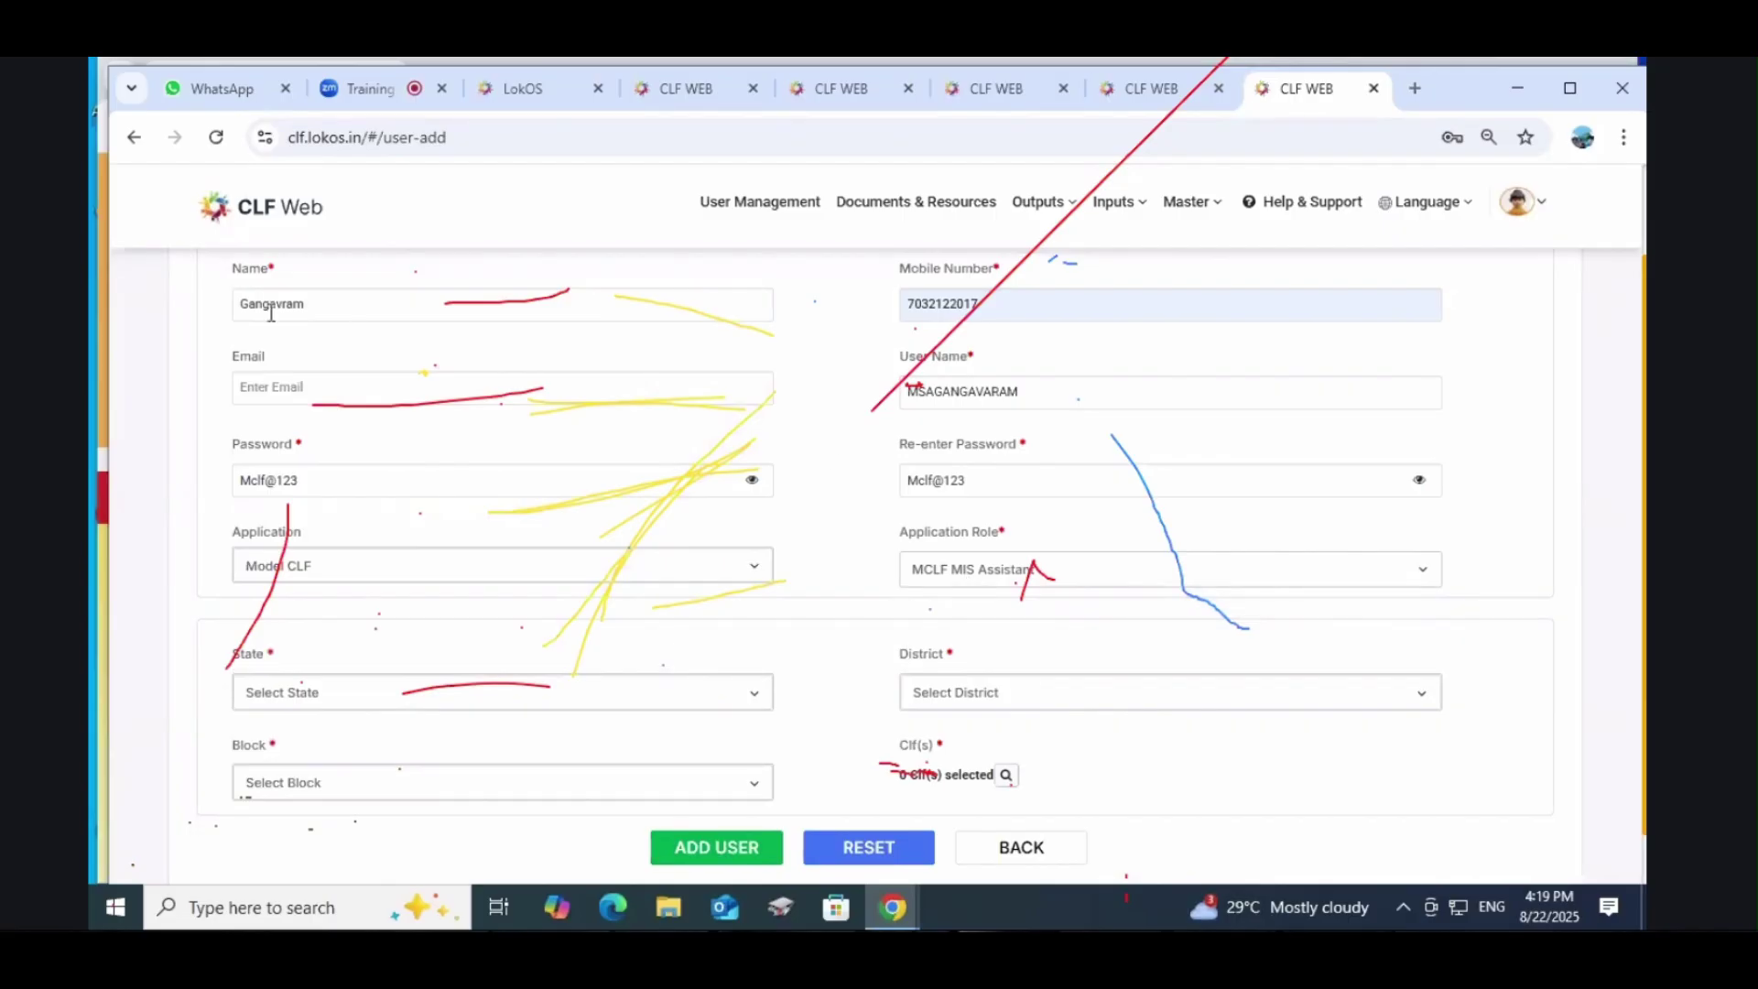
scroll(642, 458, down, 1)
click(984, 631)
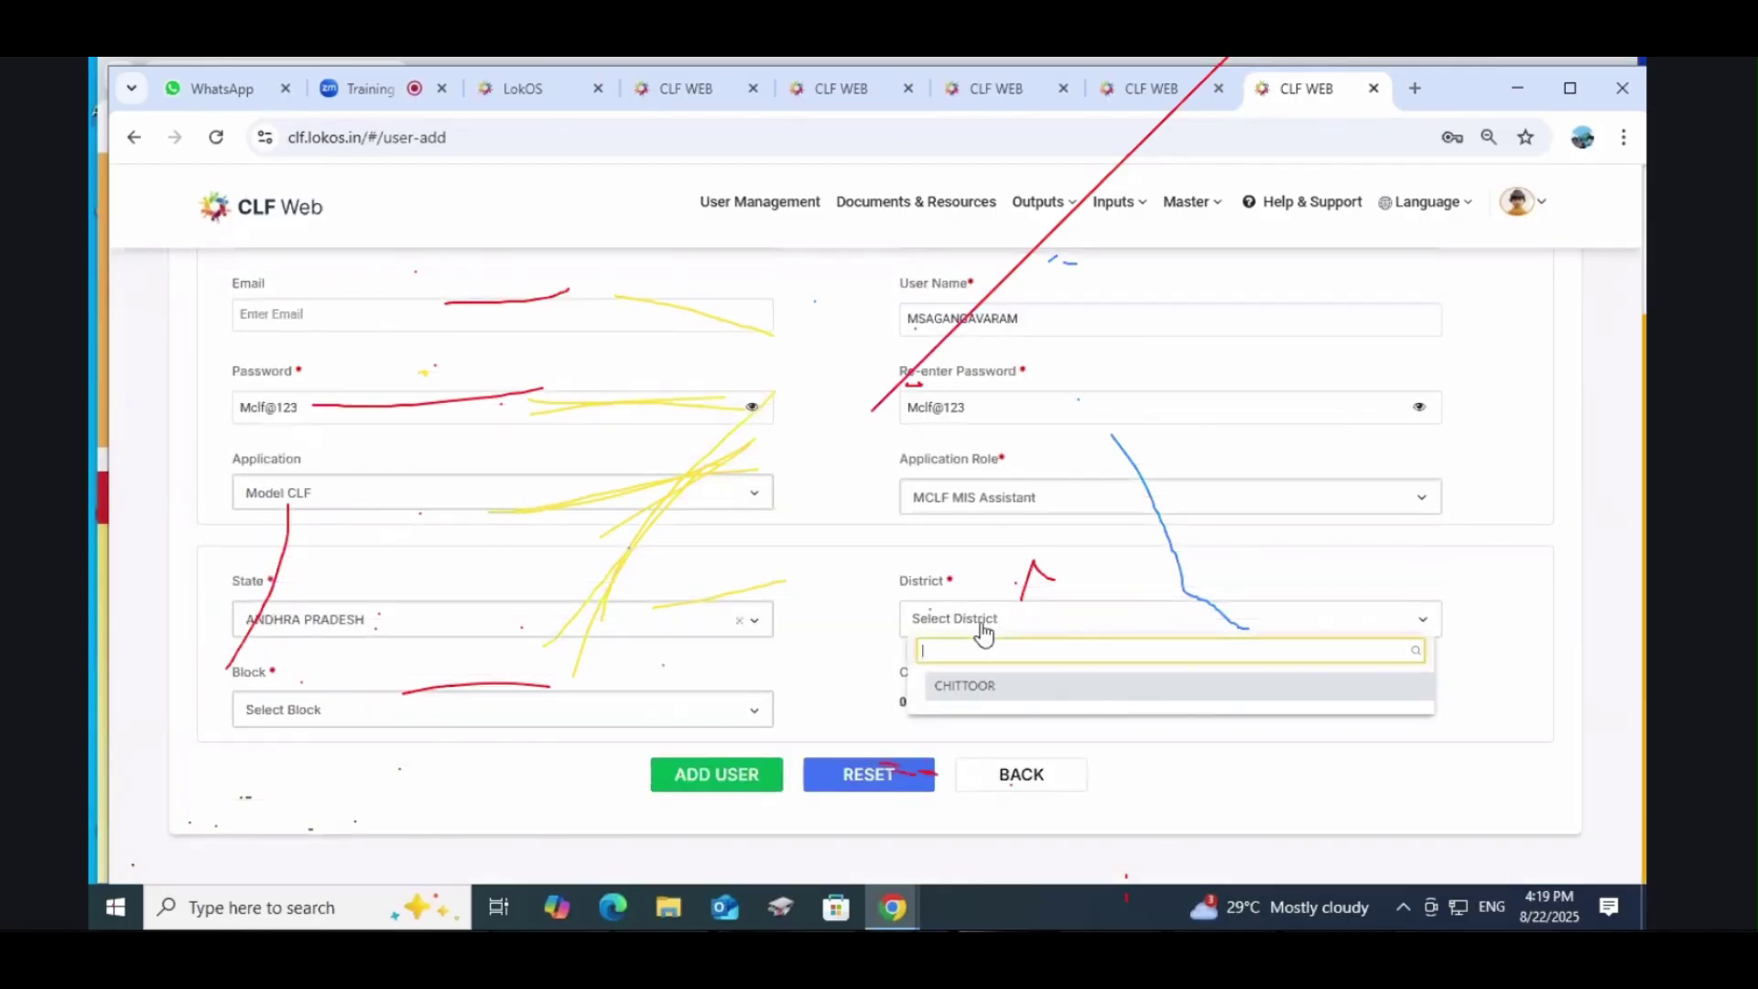
key(Return)
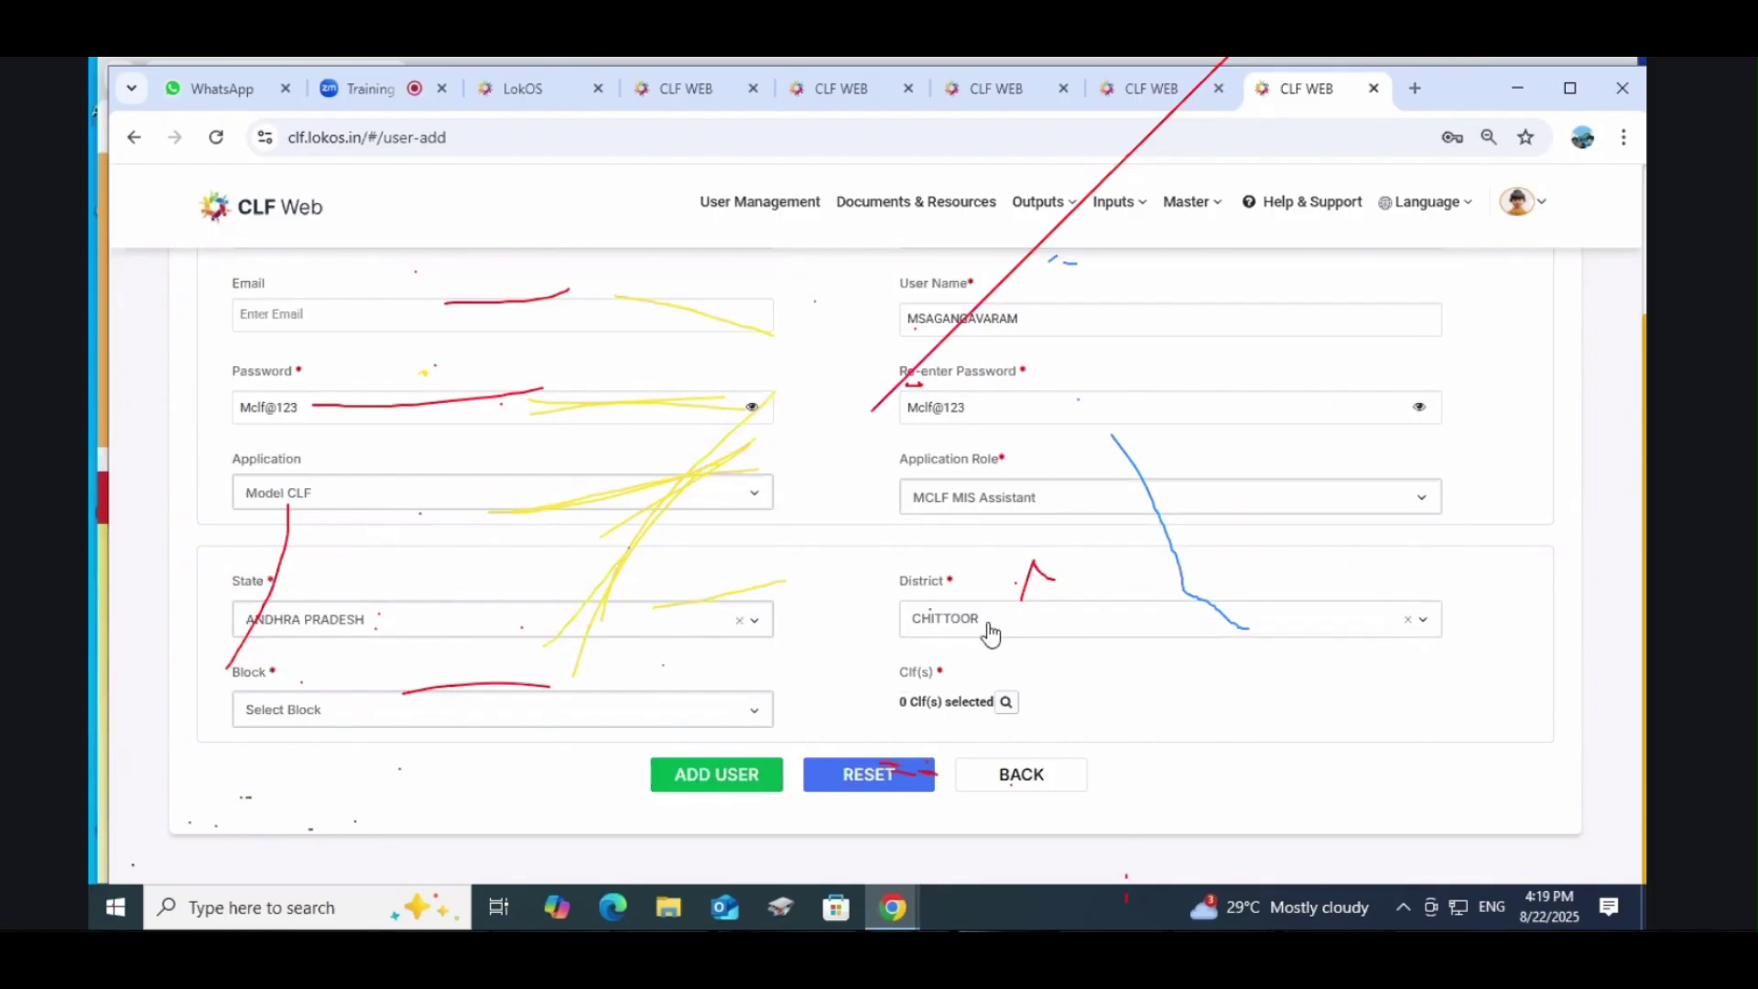
click(326, 710)
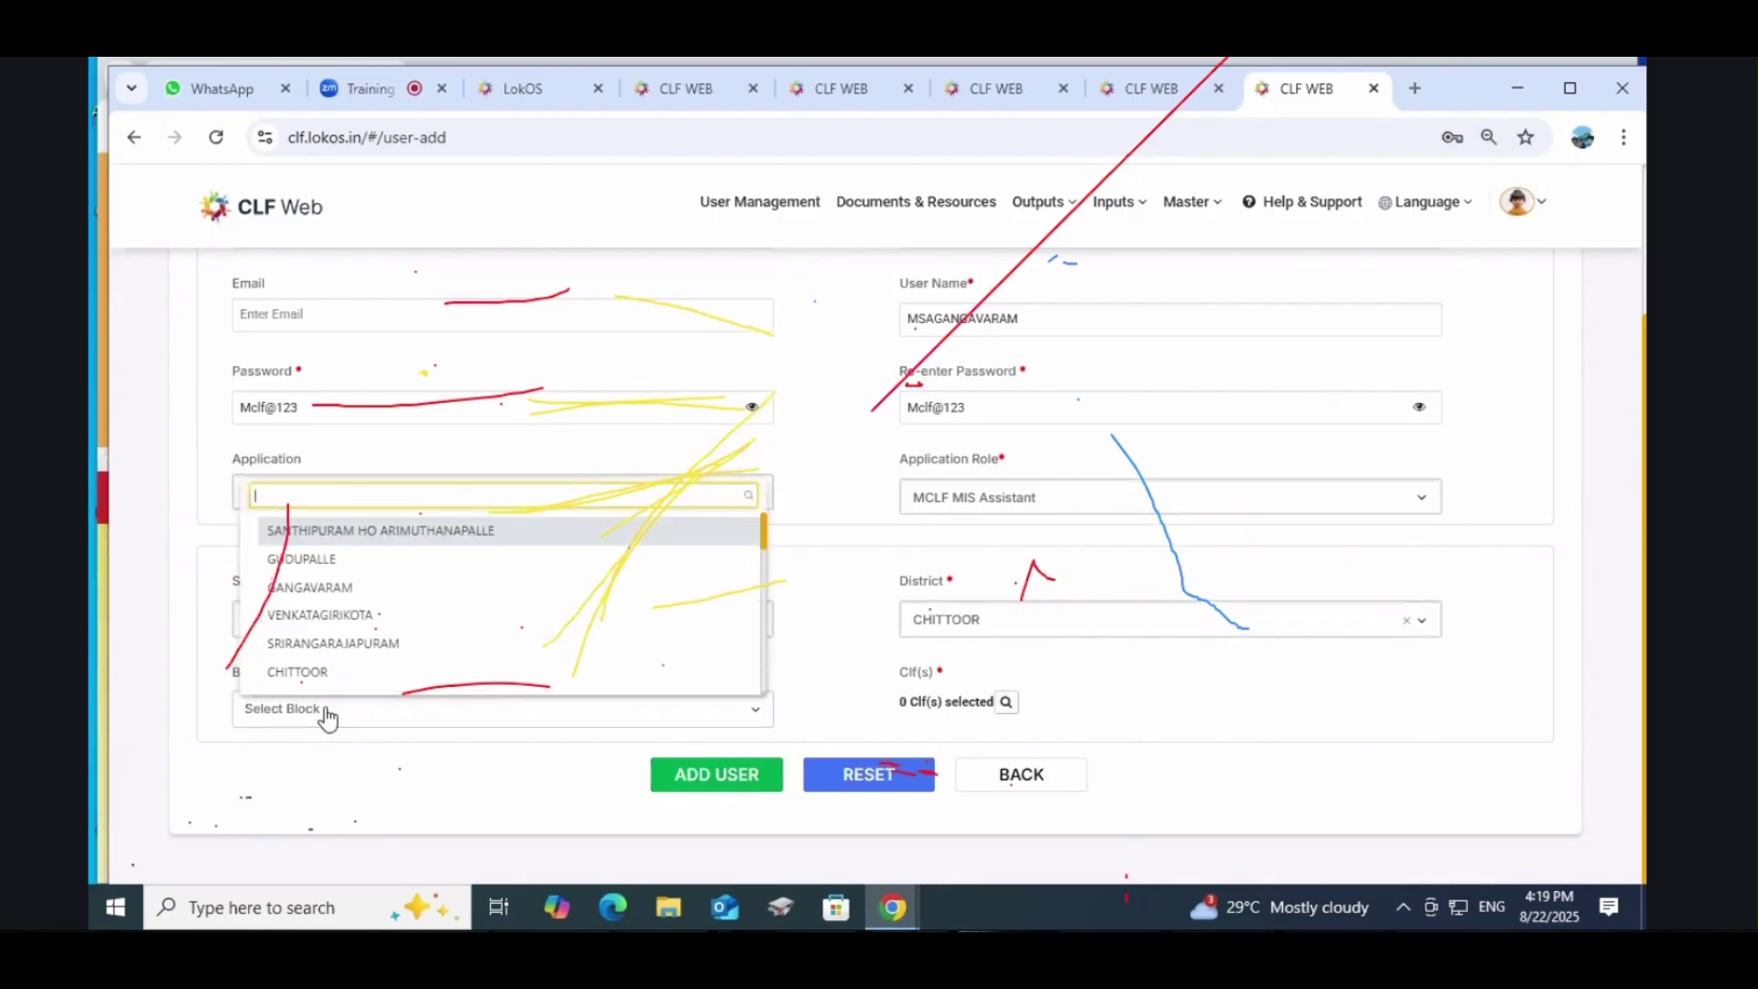
click(342, 587)
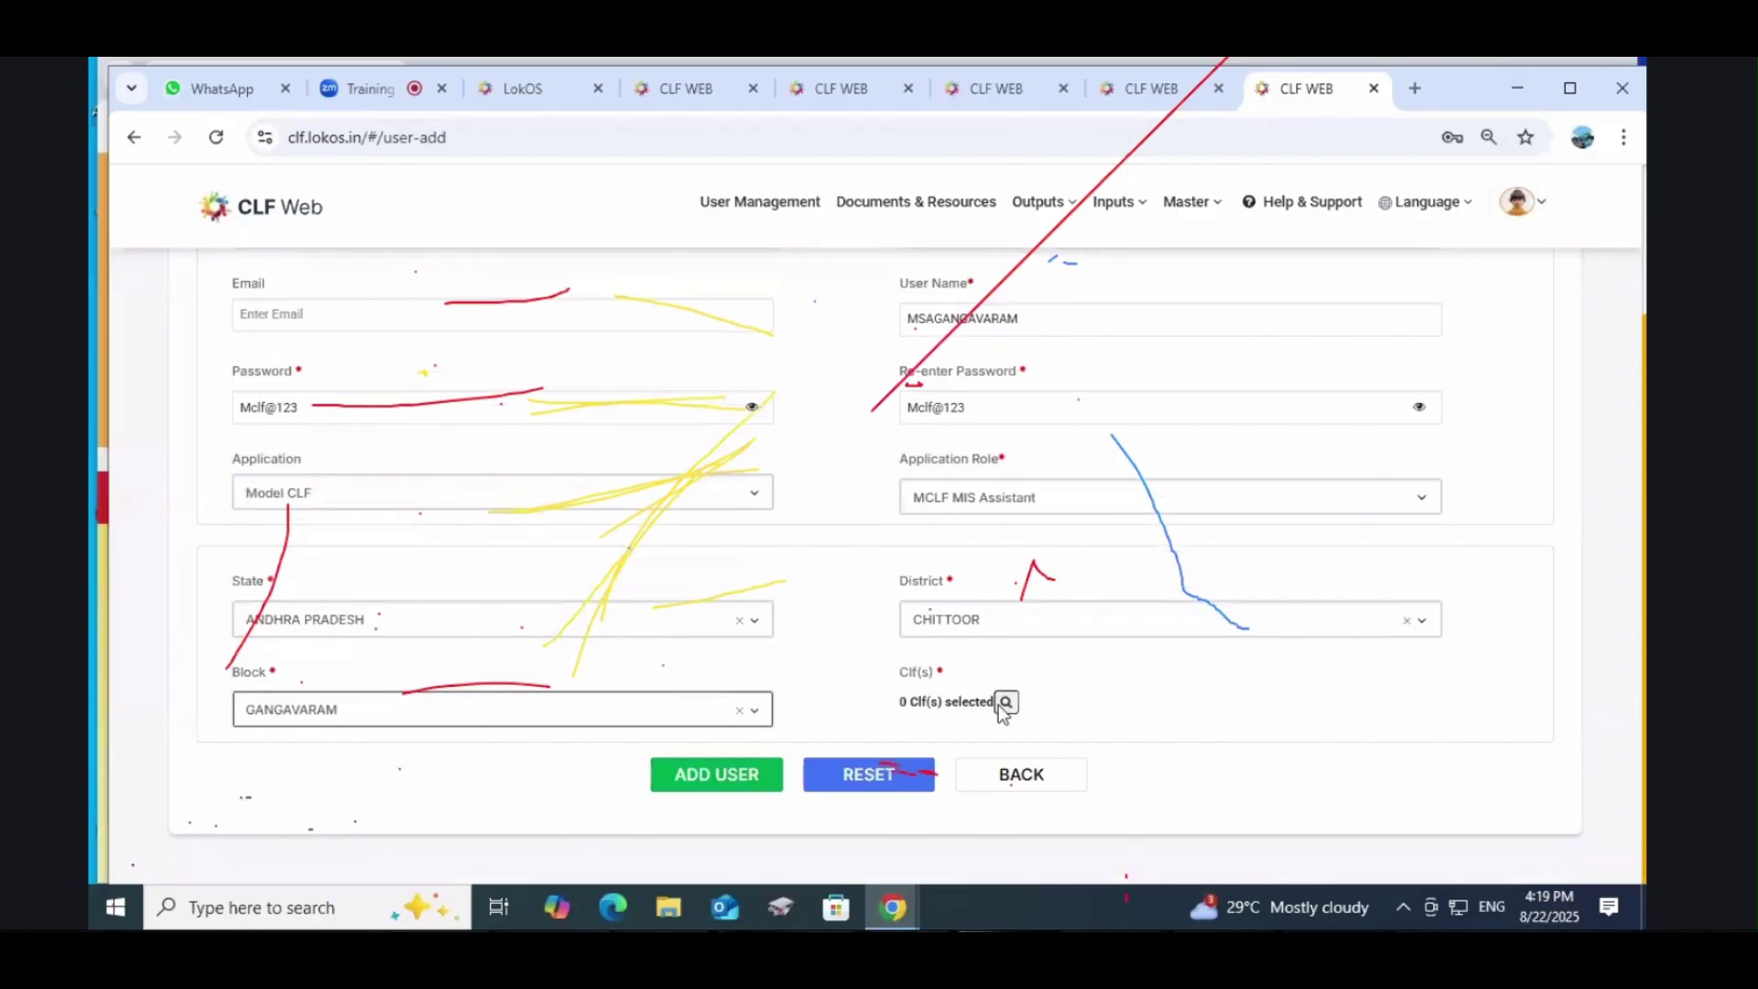
click(1005, 704)
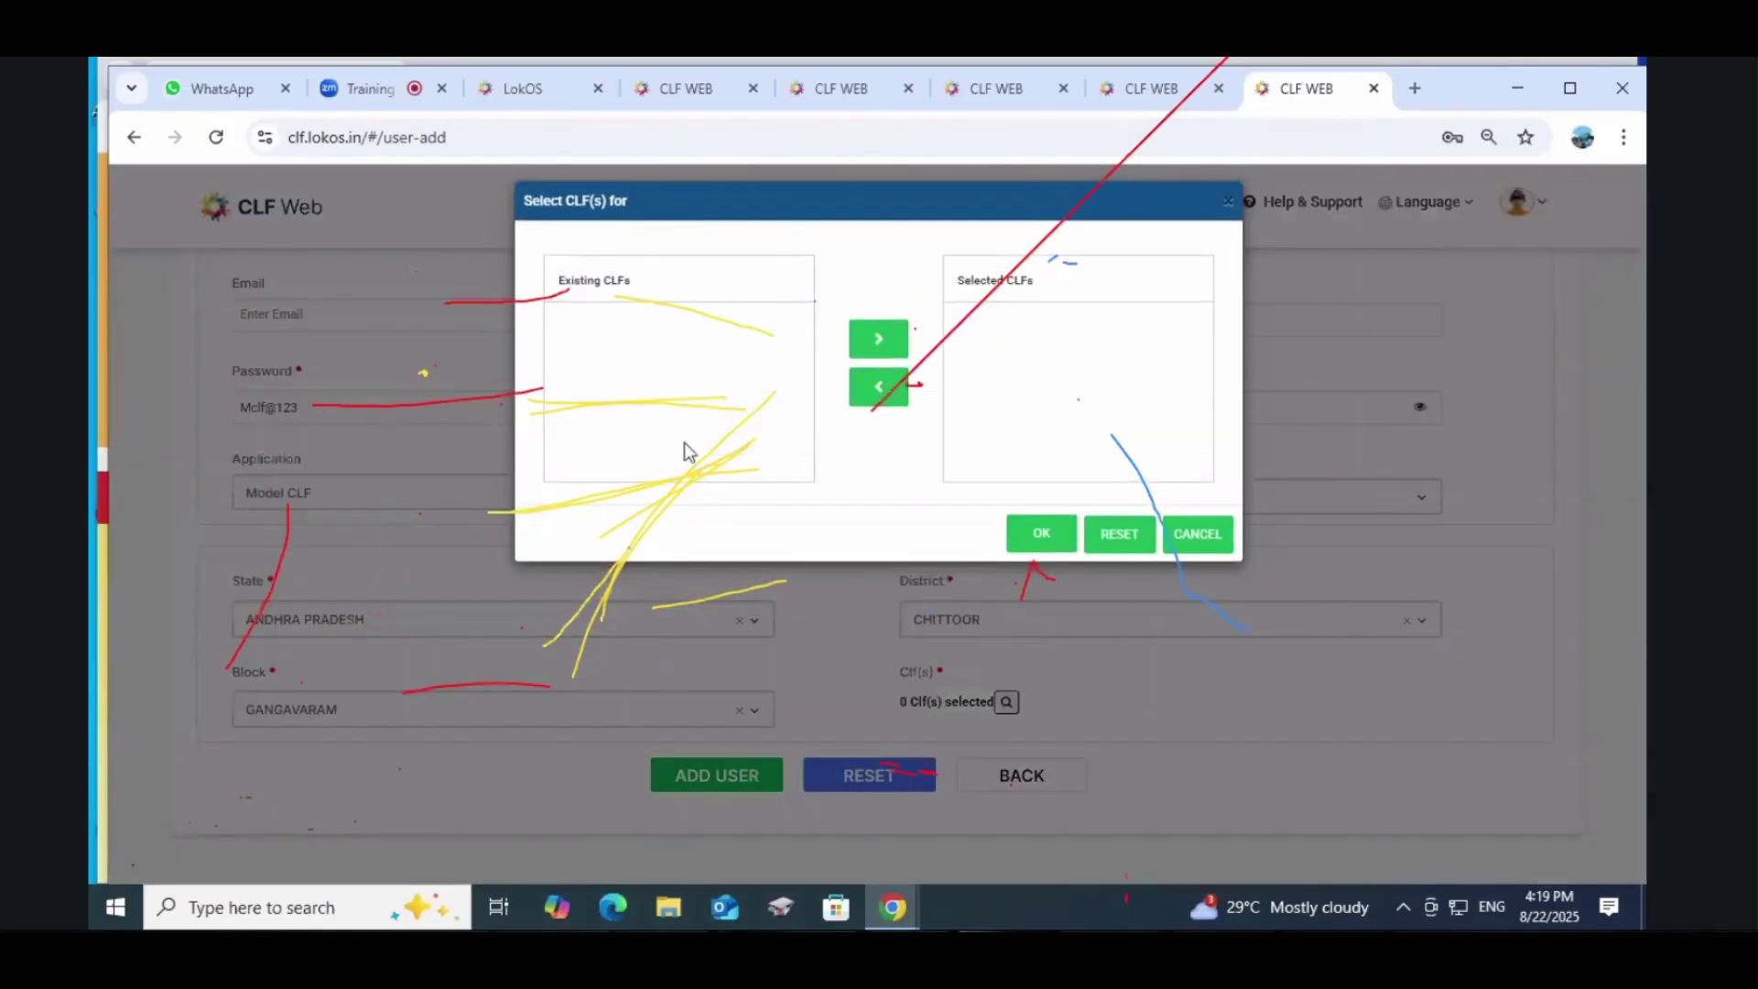
click(1195, 534)
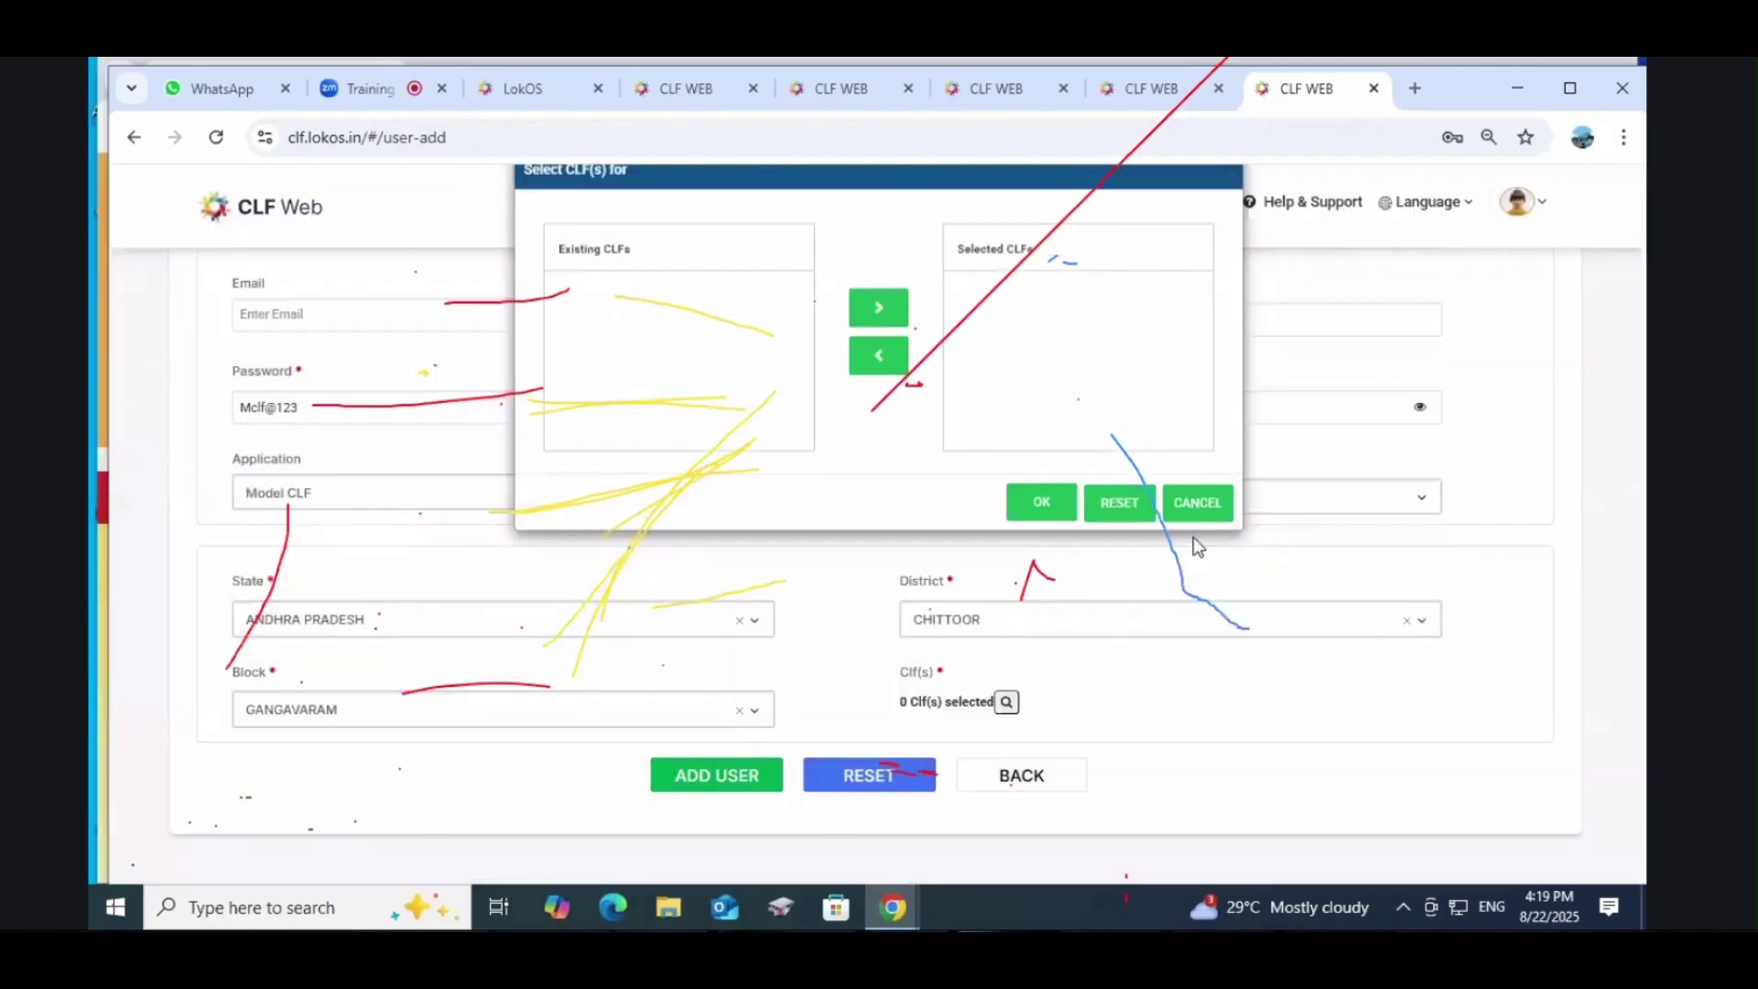
click(1005, 704)
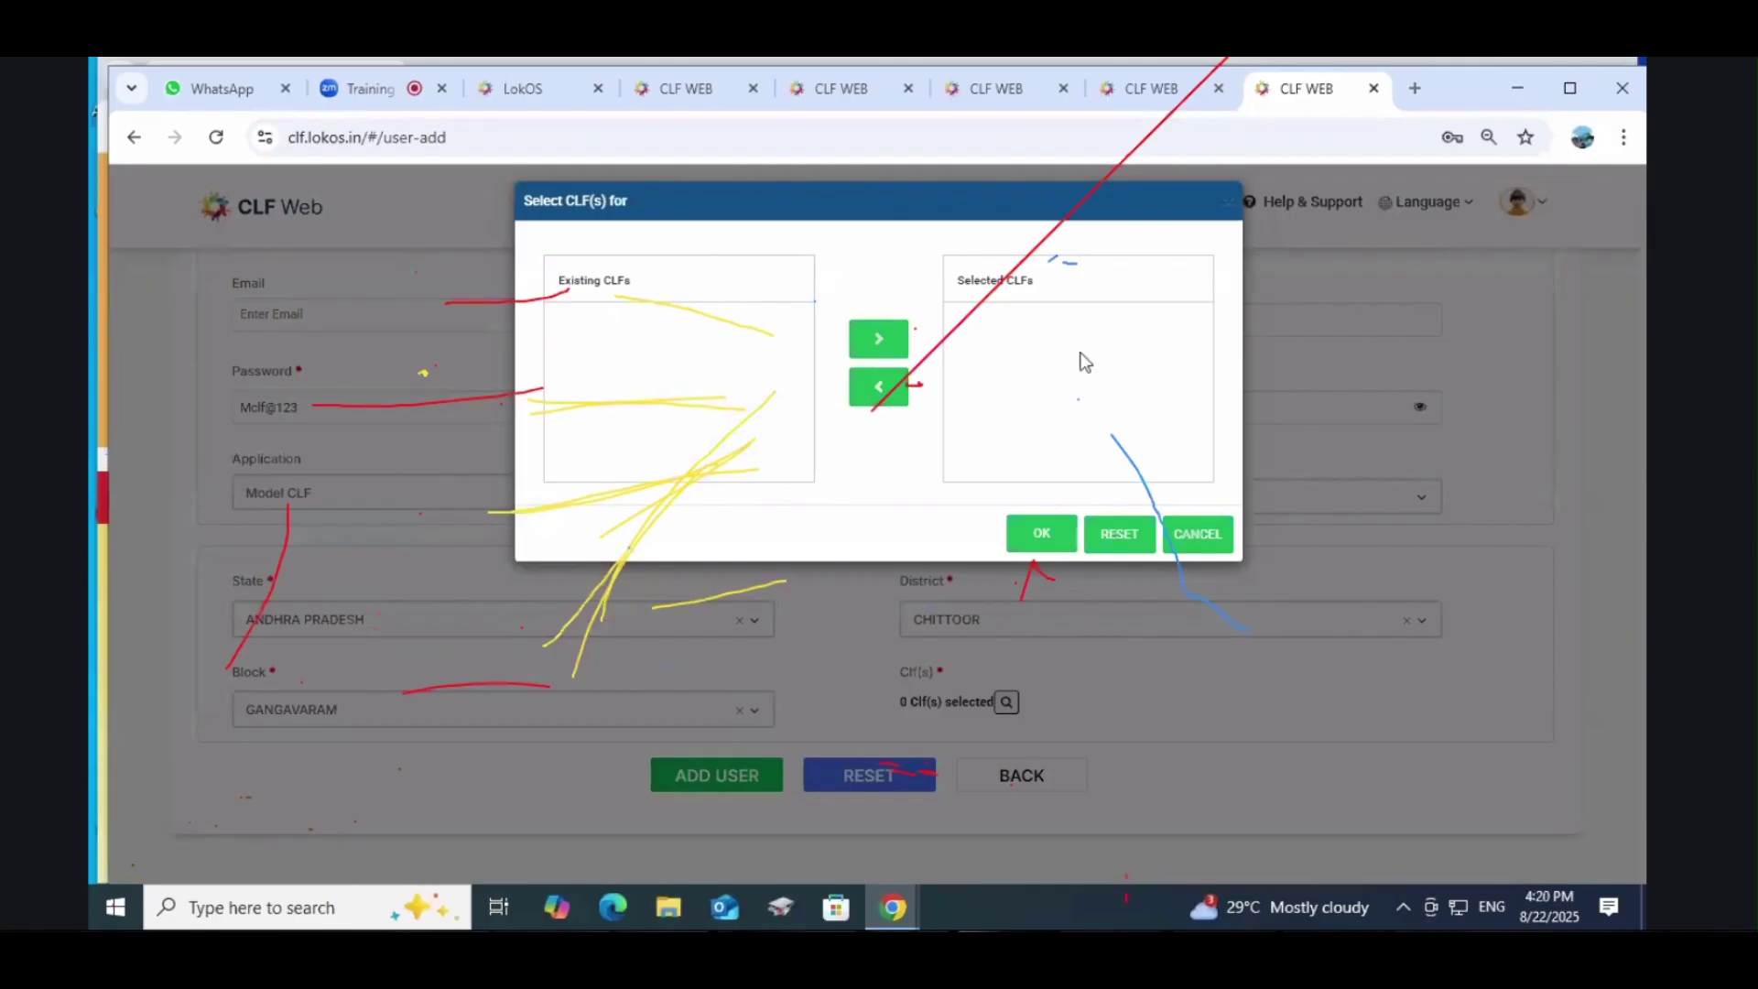
click(1043, 536)
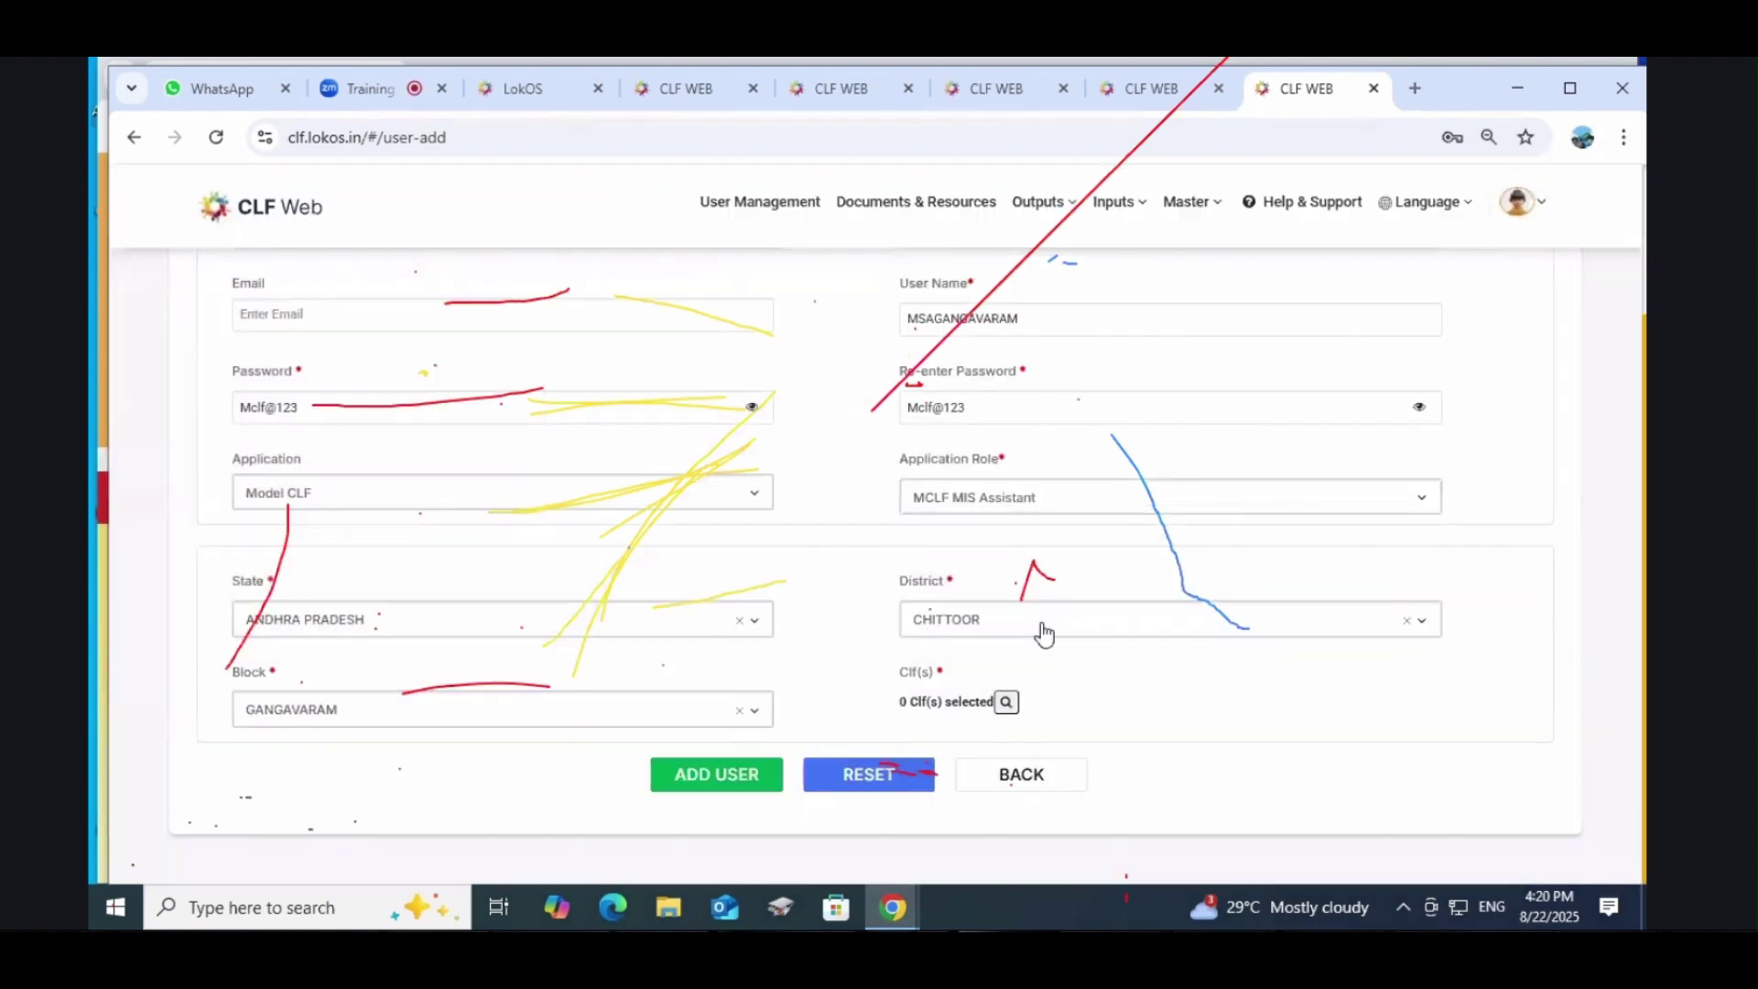
click(980, 500)
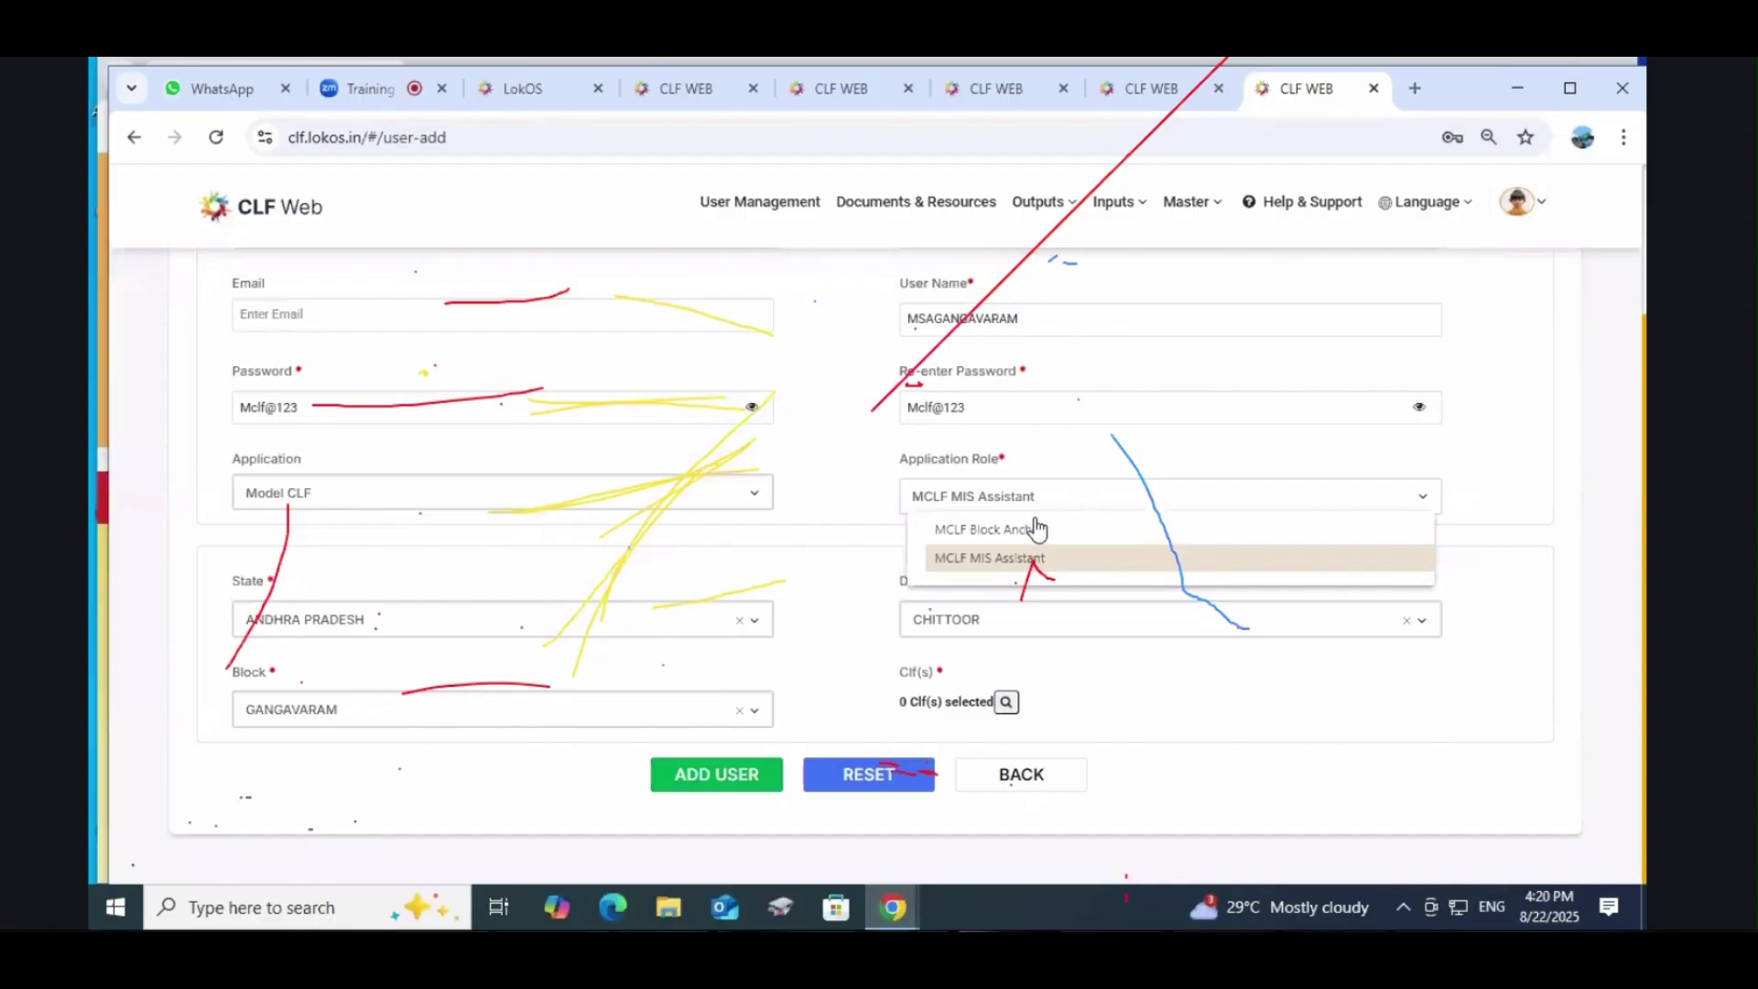
Step: Switch the role to MCLF Block Anchor and accept clearing the geography mapping
click(975, 531)
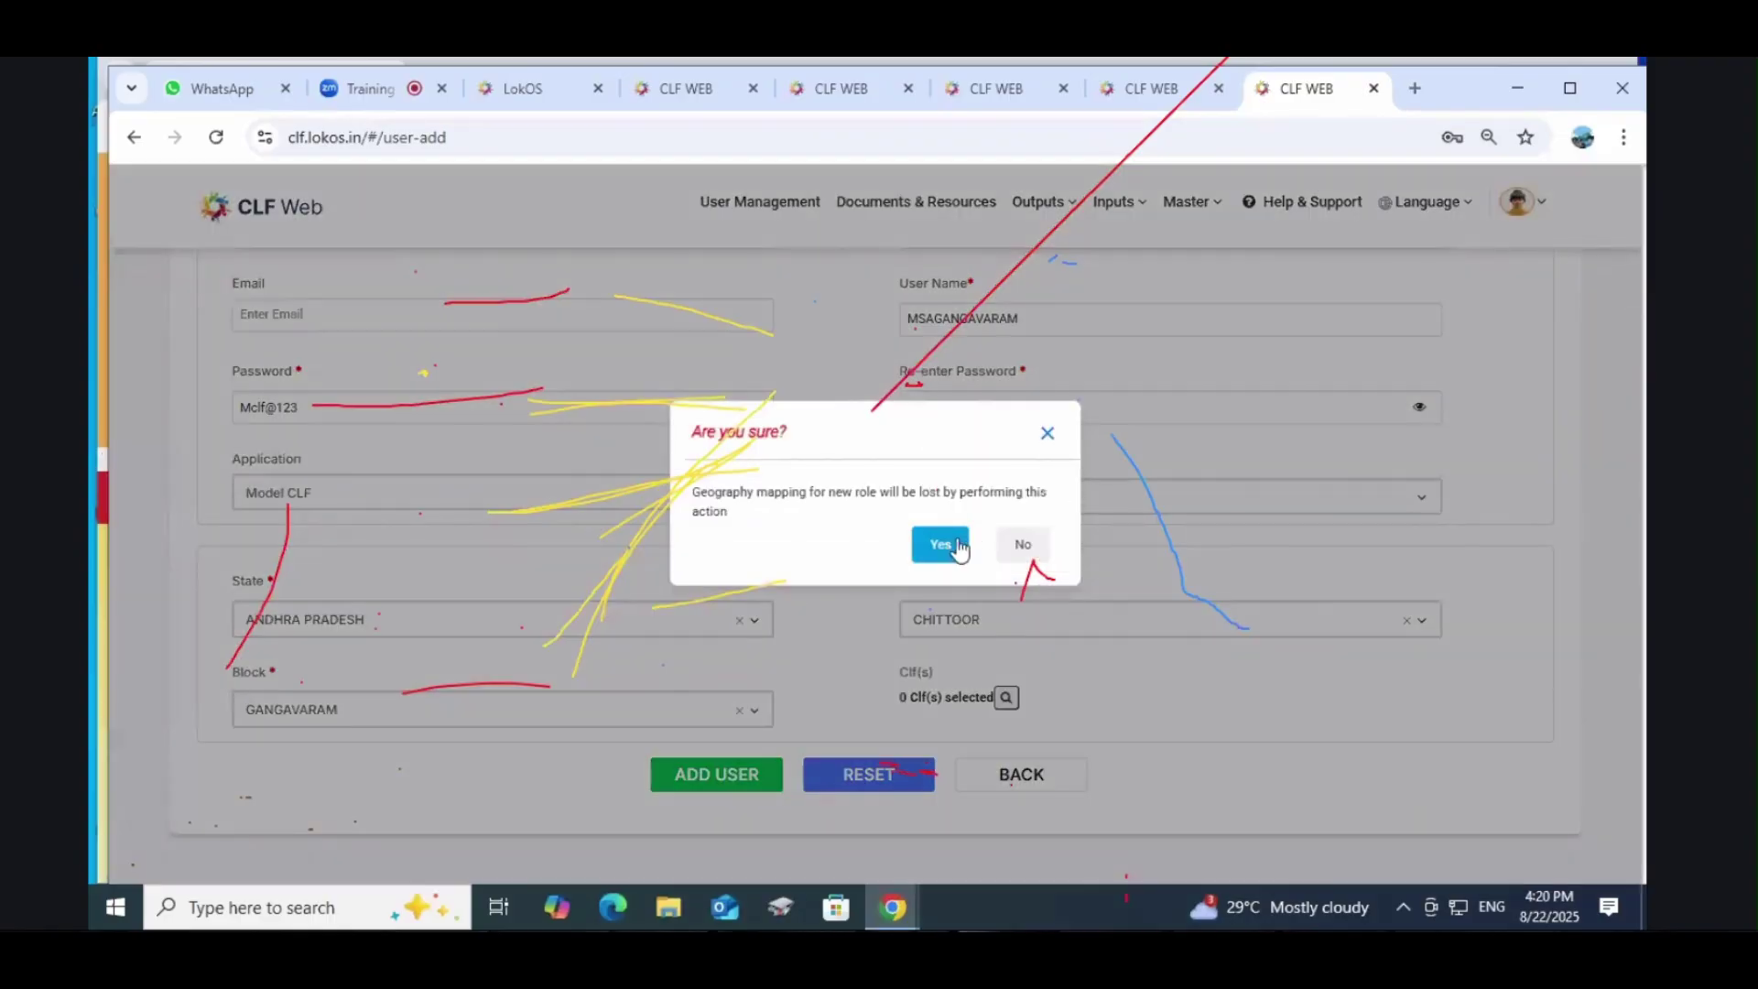
click(957, 546)
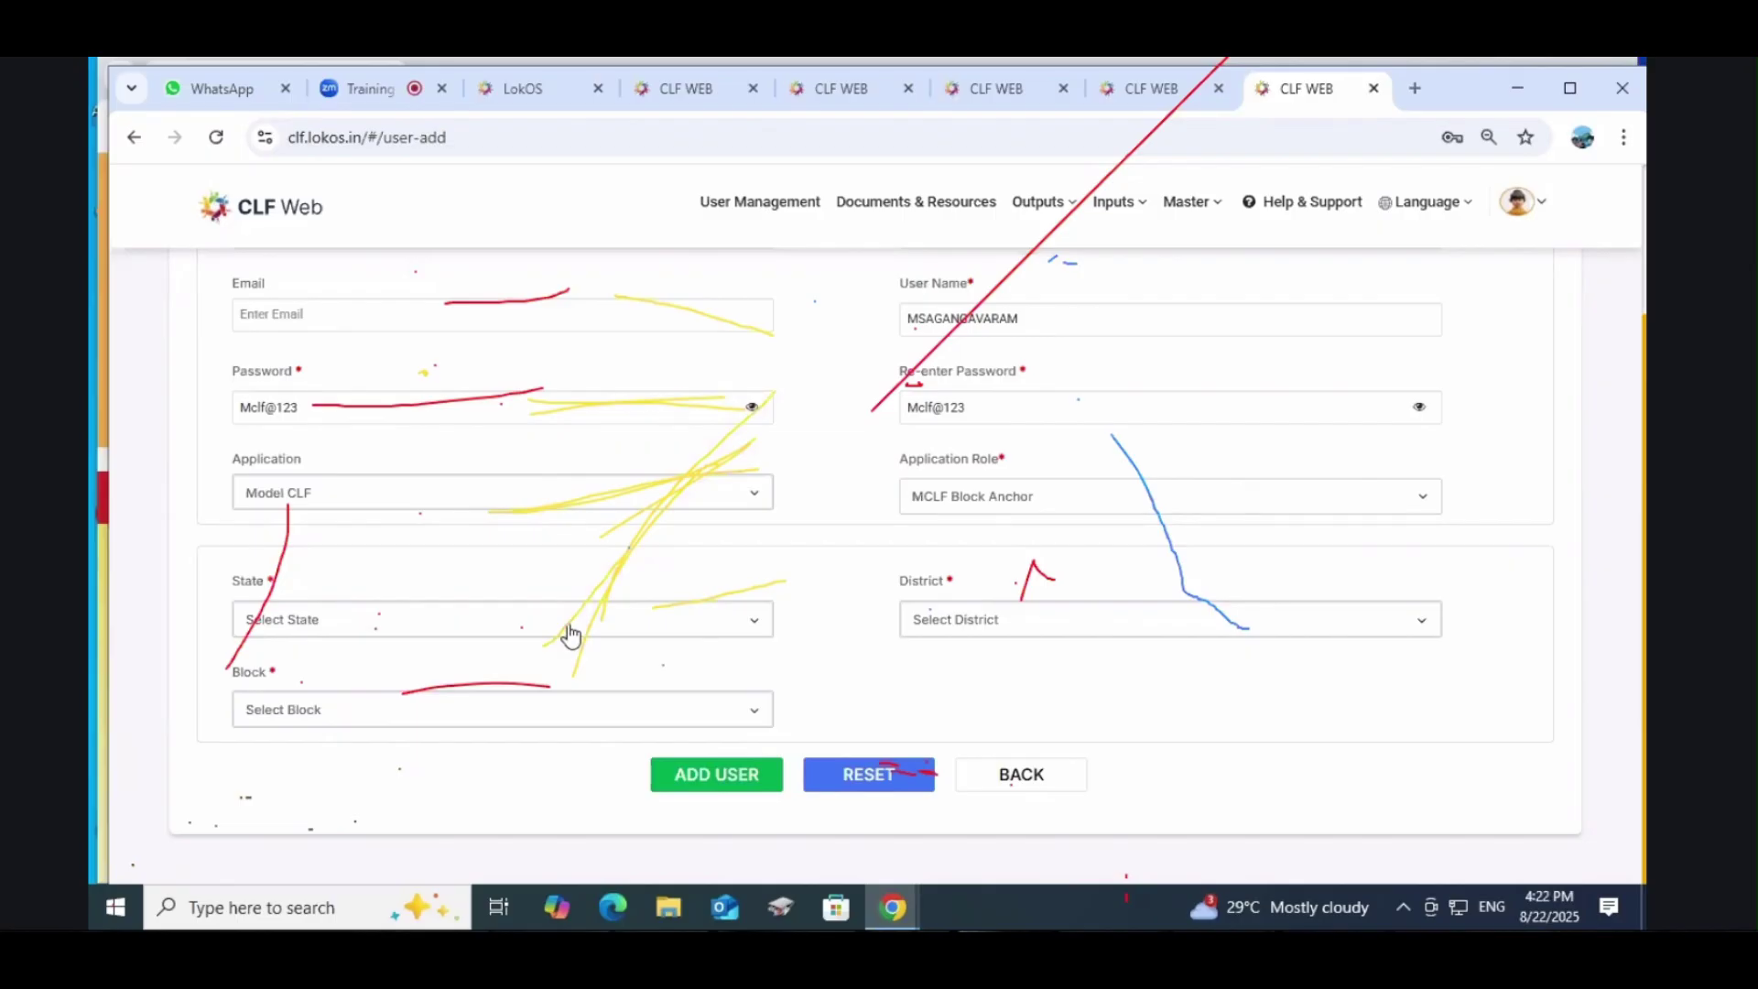
Step: Choose state ANDHRA PRADESH, district CHITTOOR and block CHITTOOR, then go to the User Management list
scroll(569, 632, up, 3)
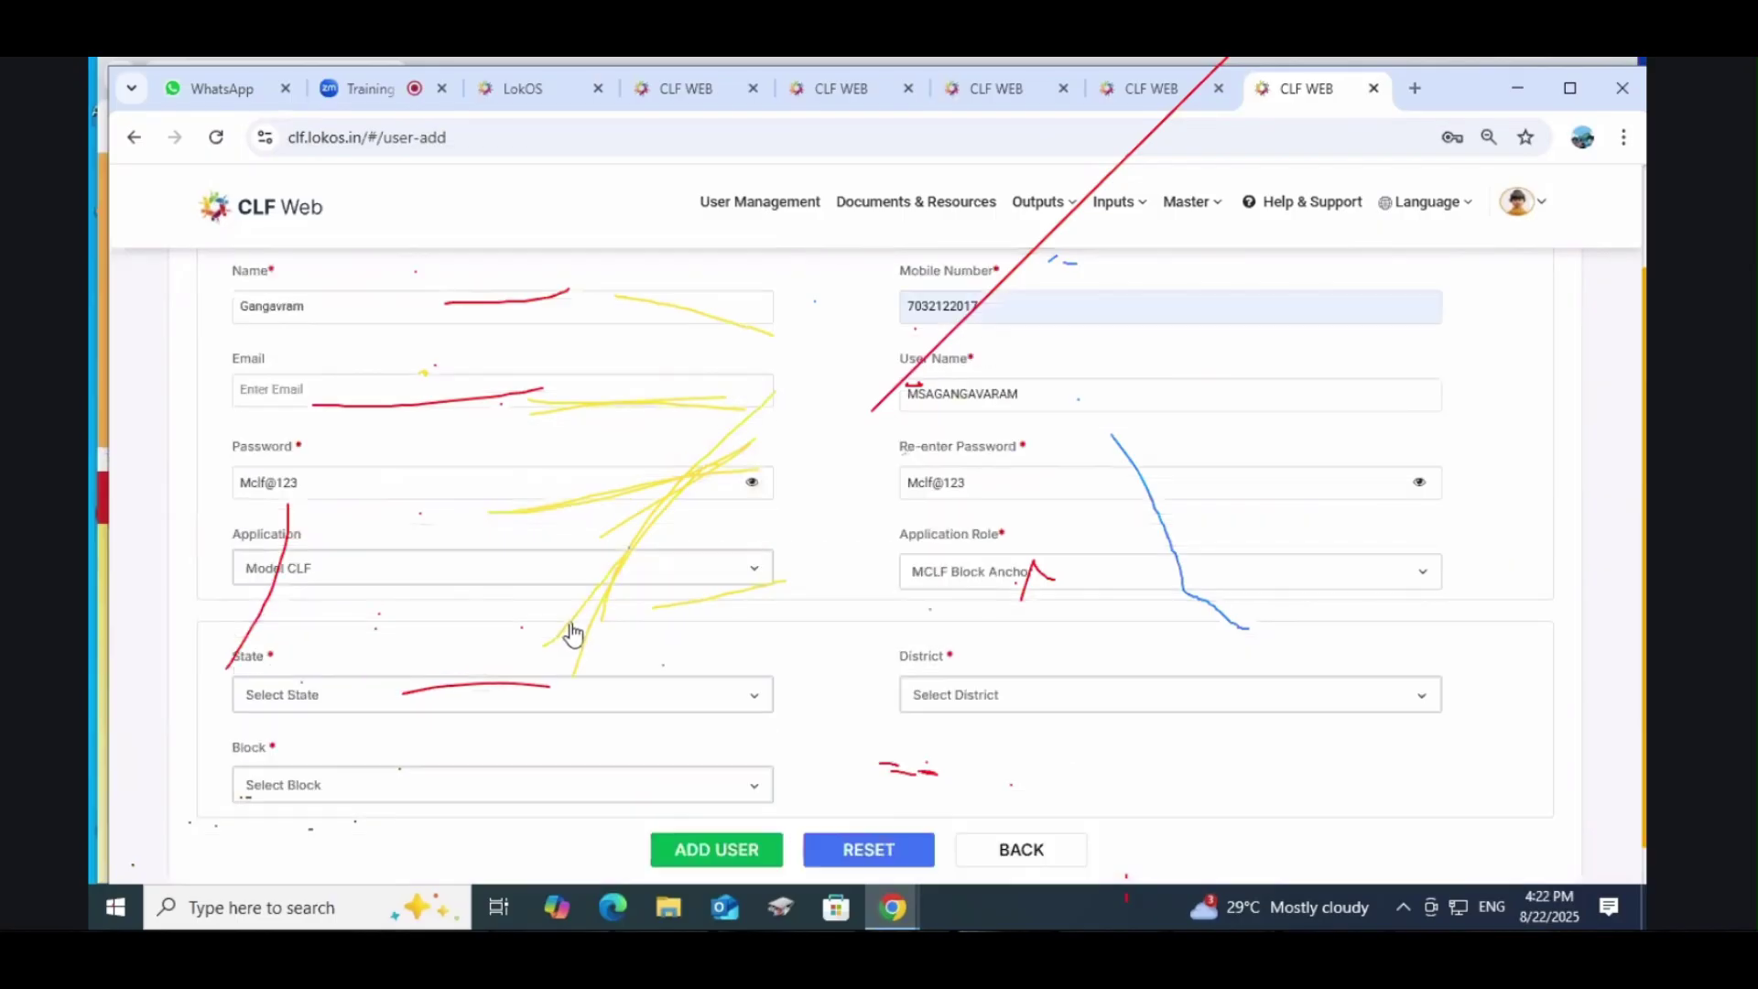
scroll(583, 636, down, 2)
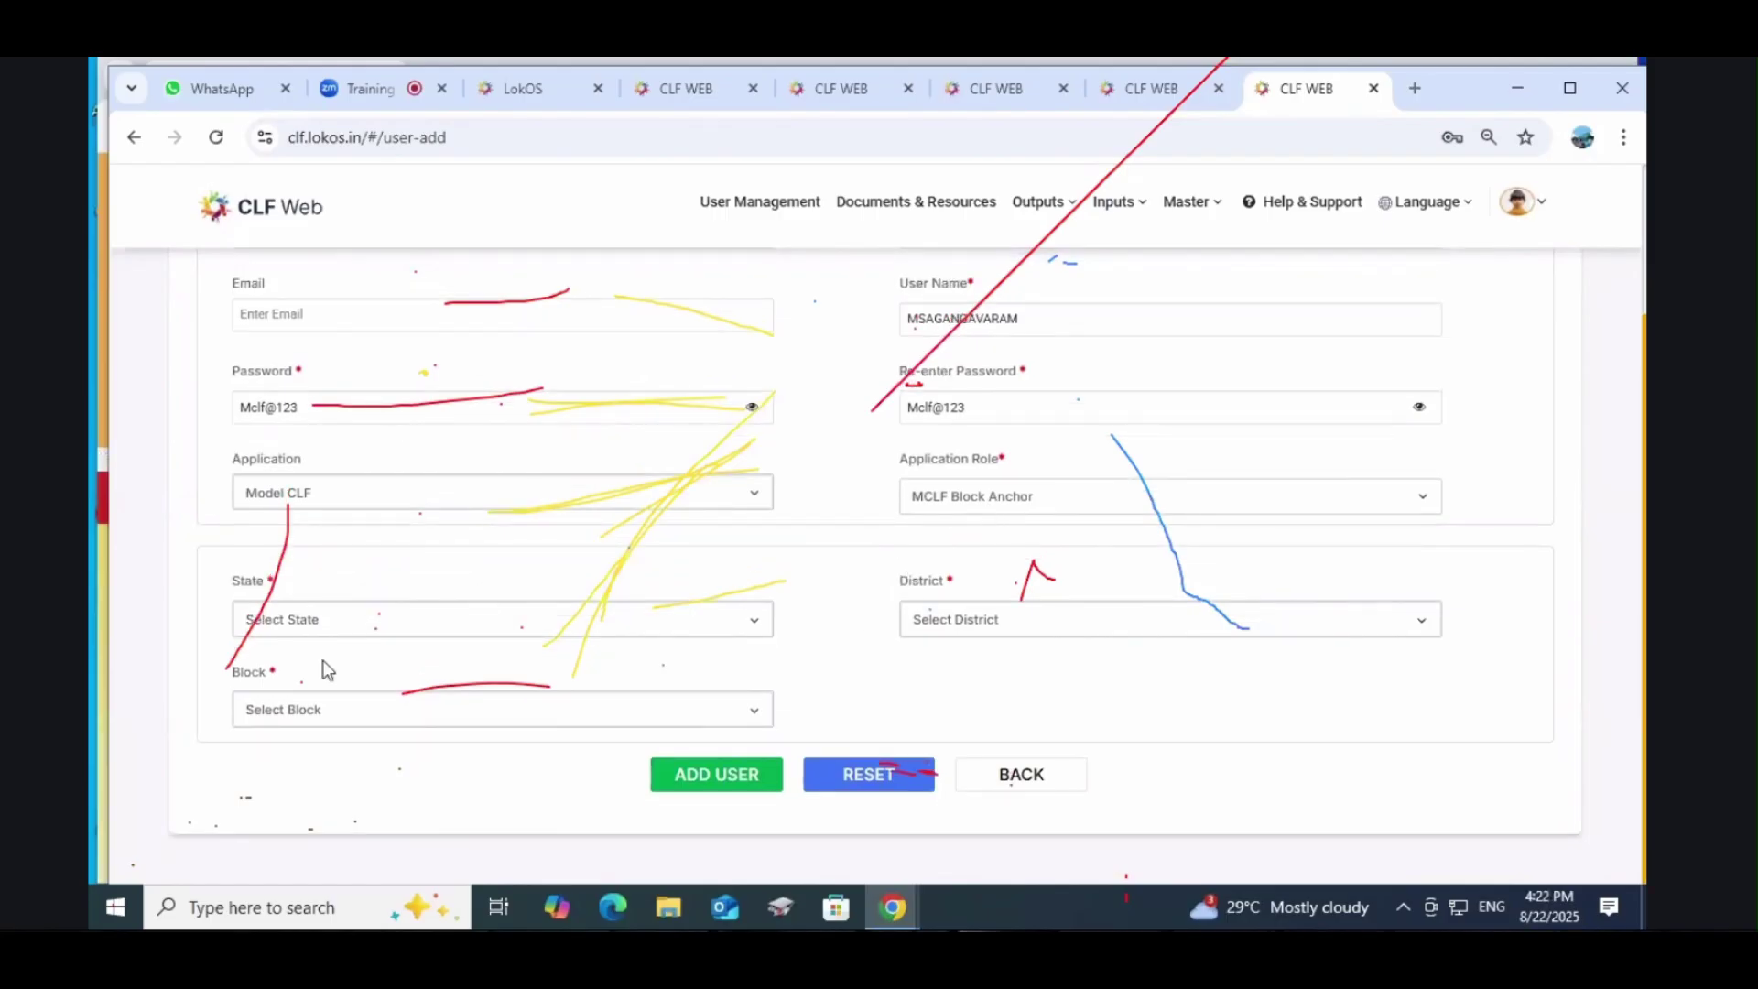
click(326, 632)
click(314, 687)
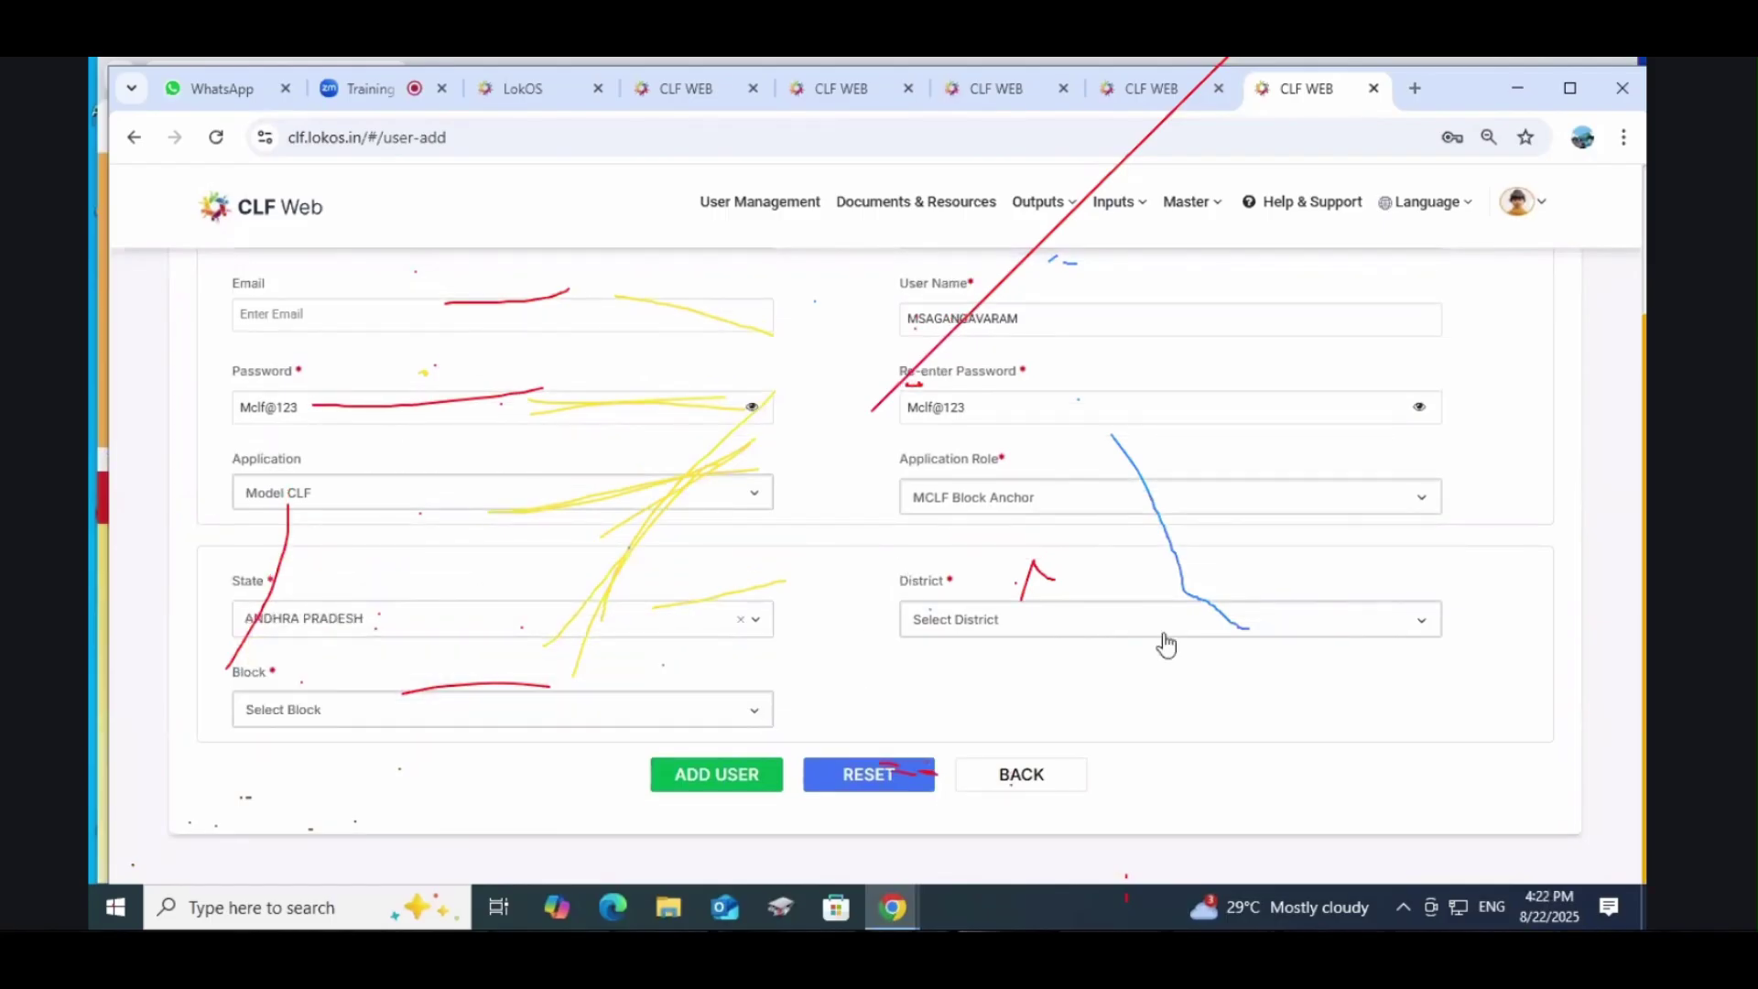
click(1064, 631)
click(985, 689)
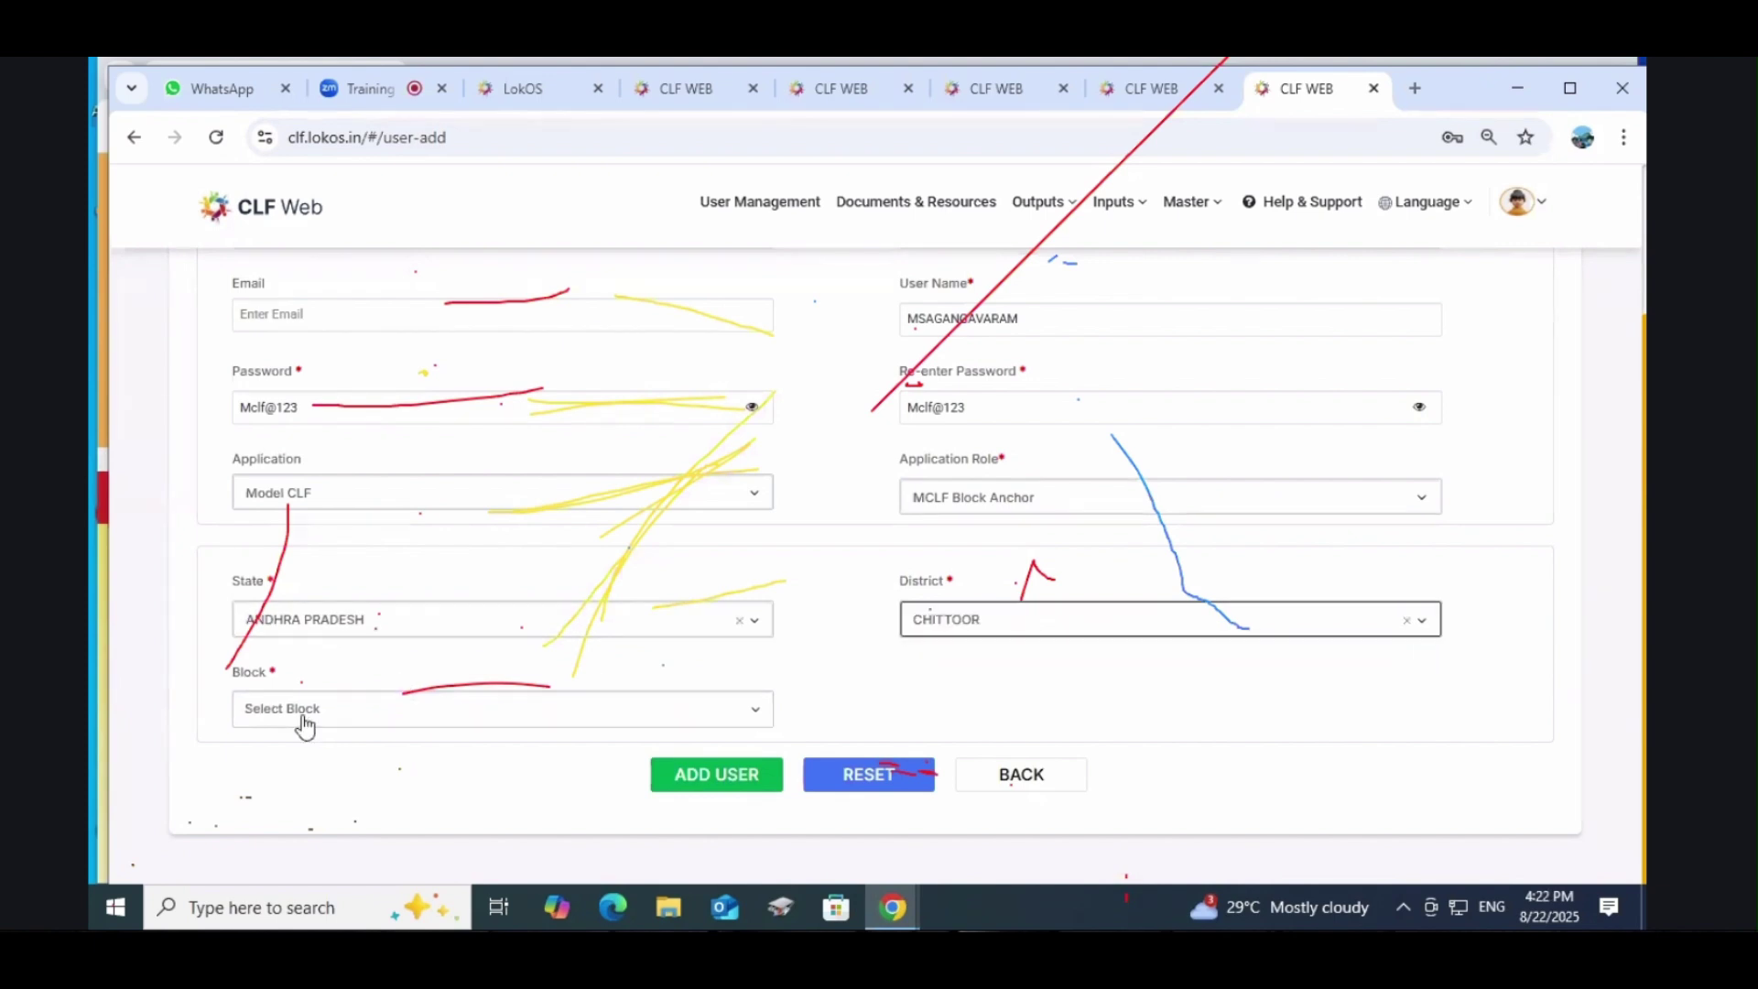
click(306, 719)
click(306, 673)
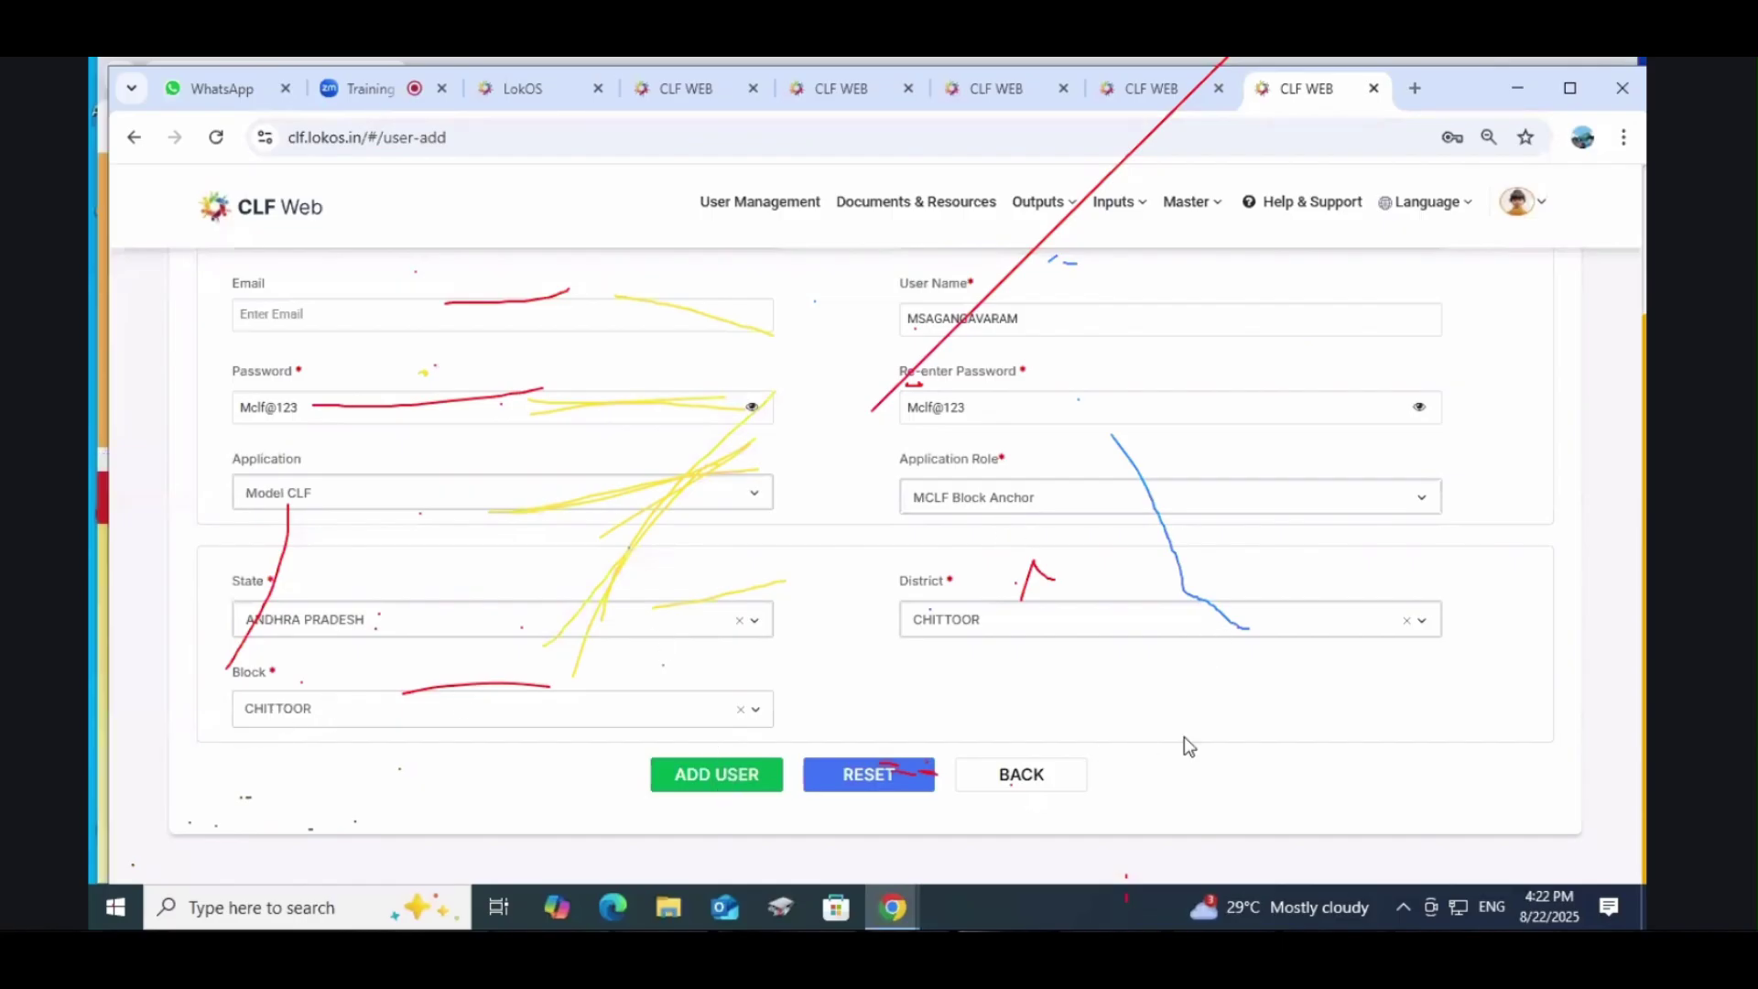
scroll(1184, 736, up, 2)
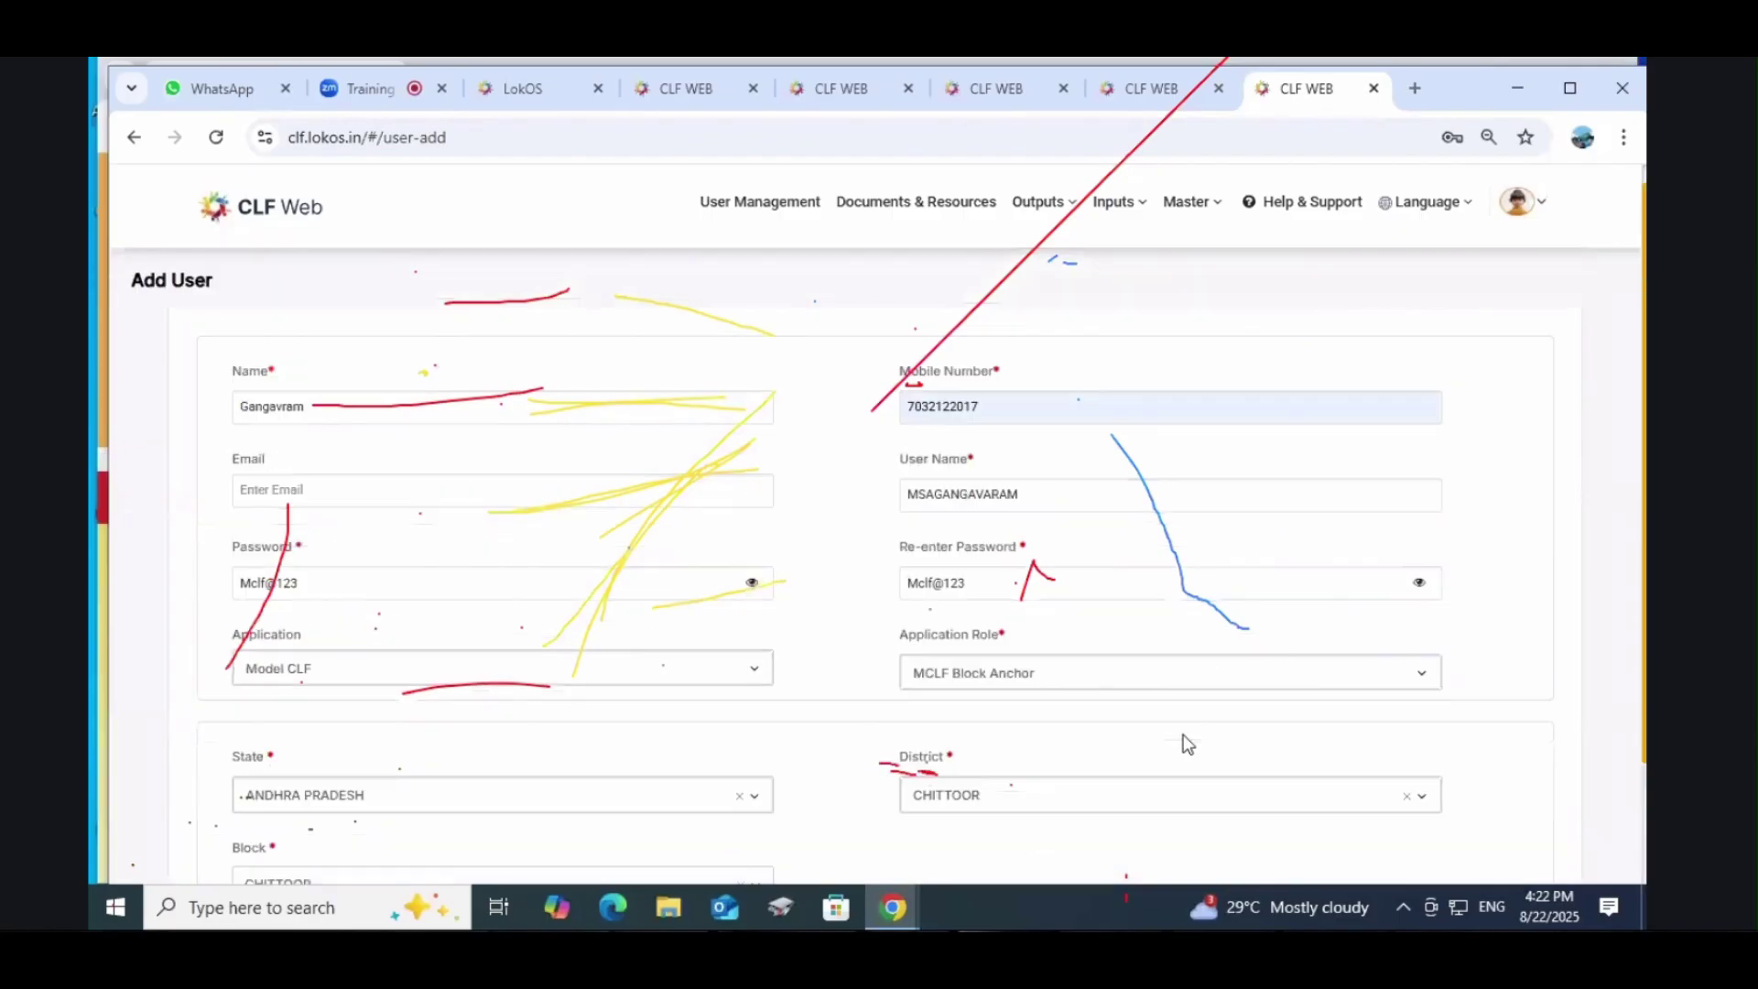
click(773, 203)
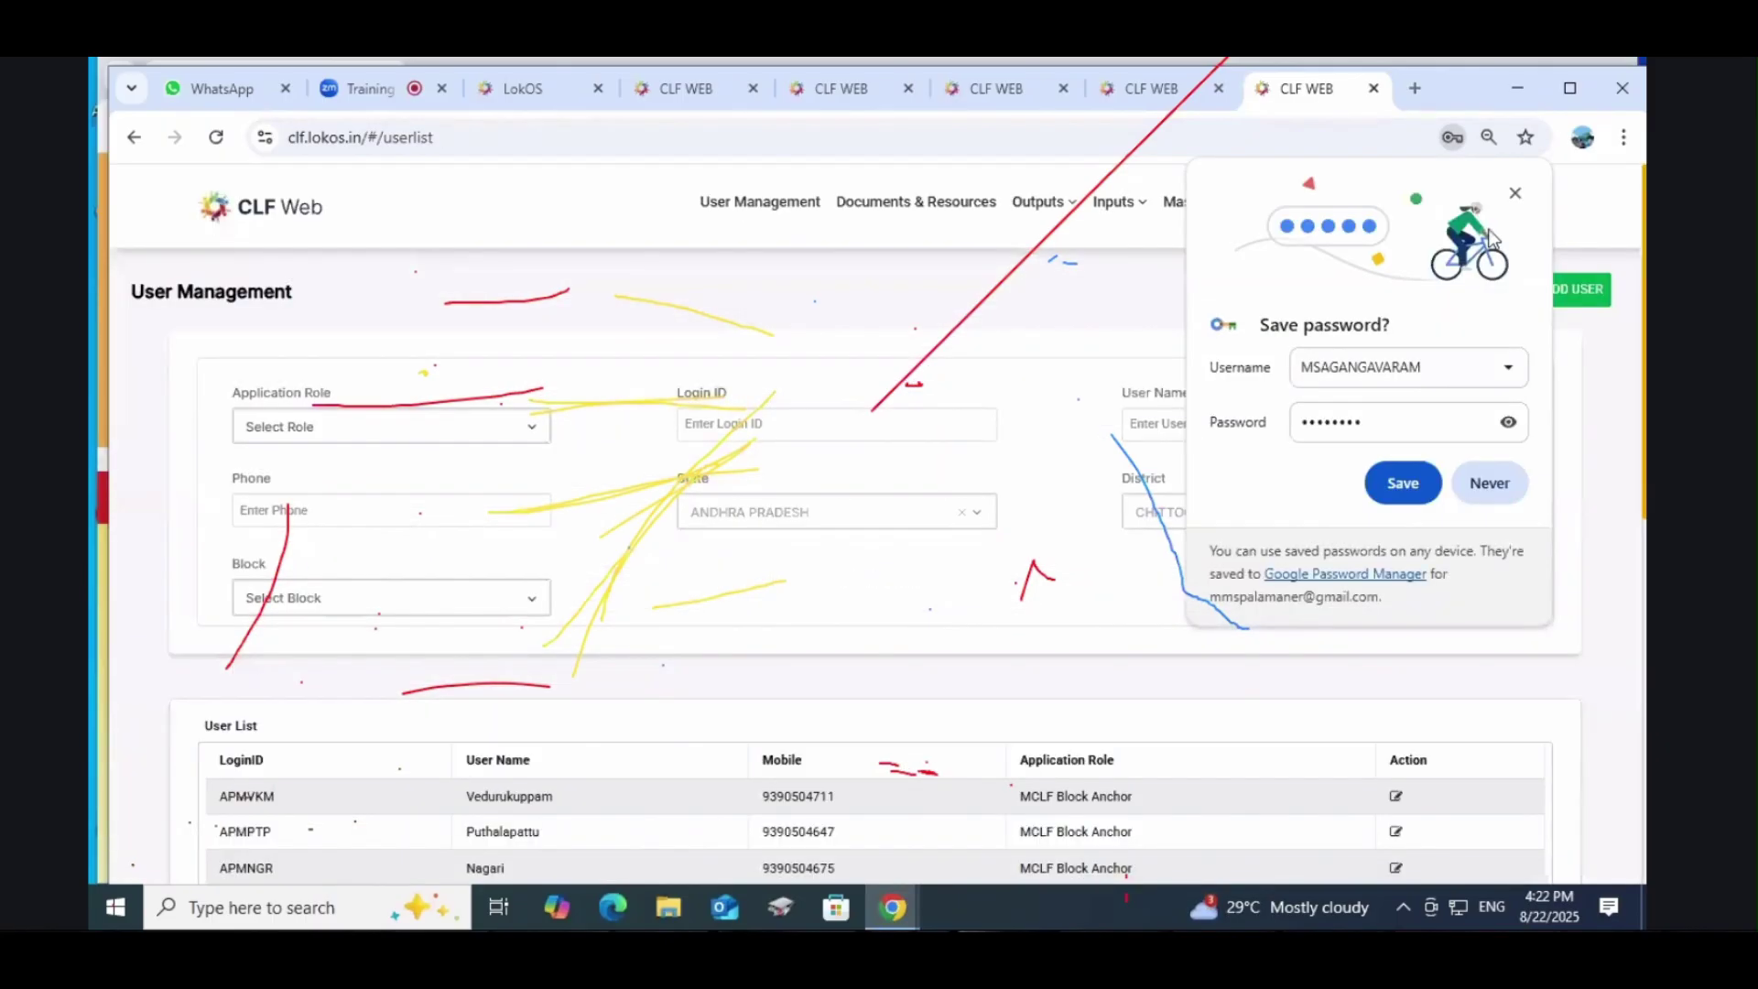
Step: Decline saving the password and start a new user entry with ADD USER
click(1514, 197)
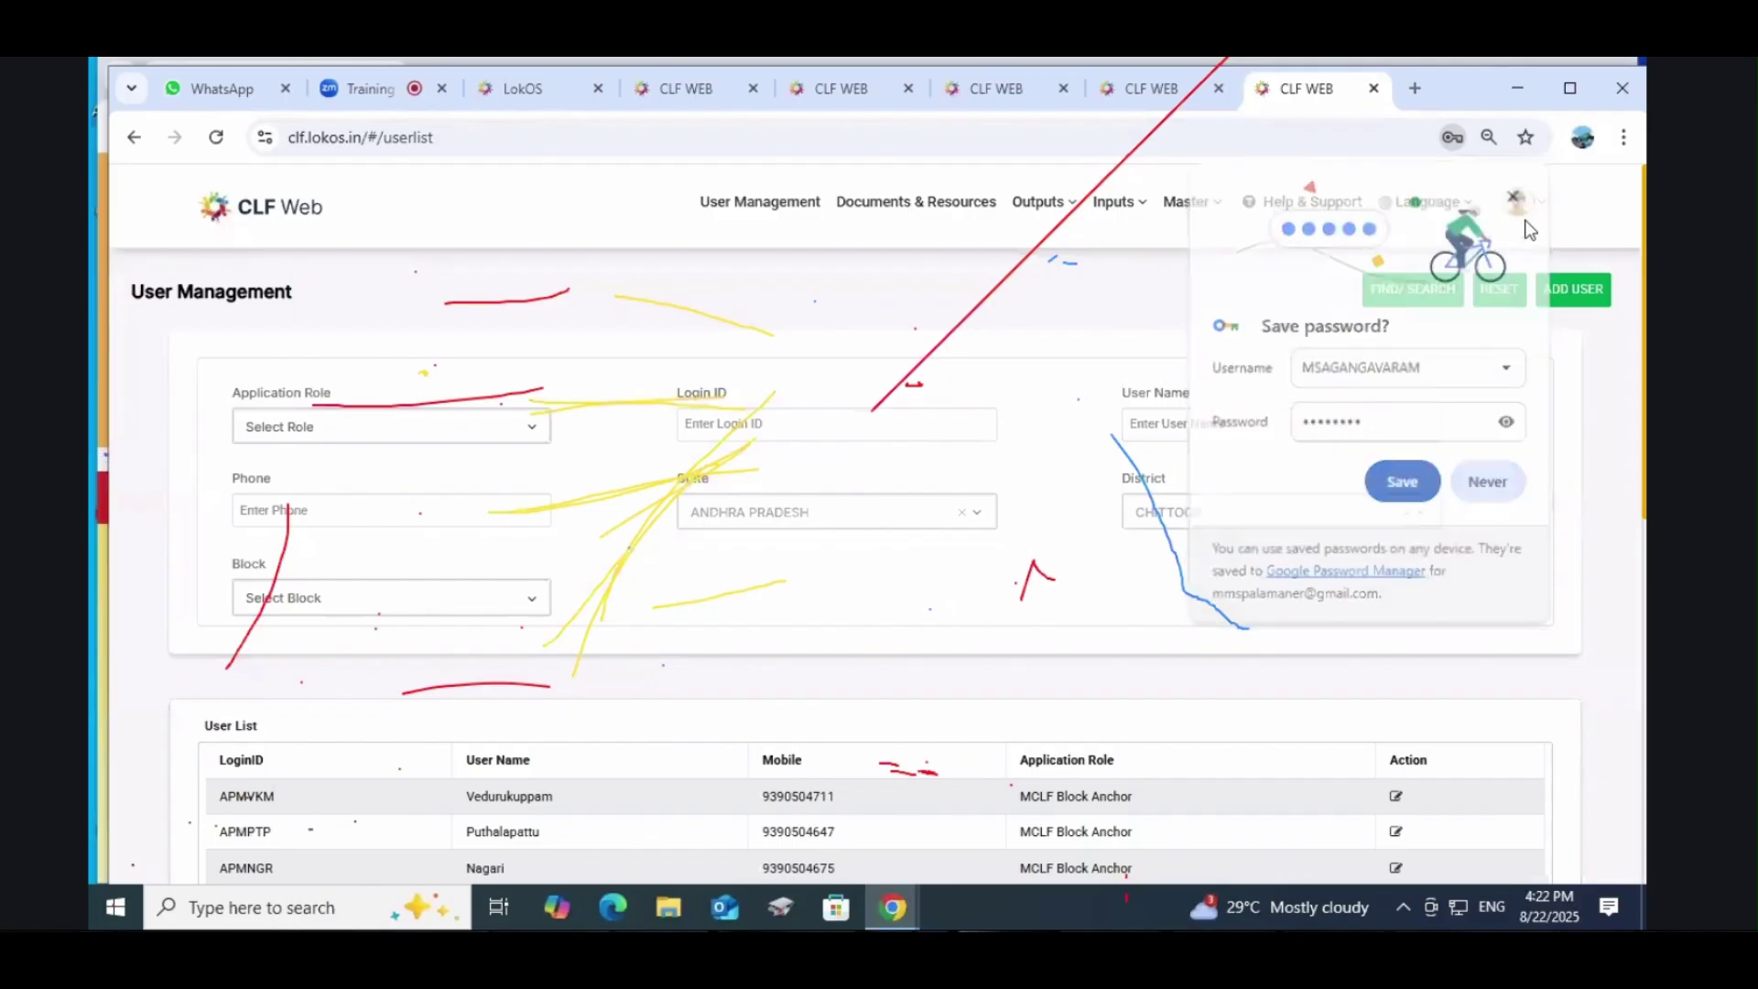
click(1575, 292)
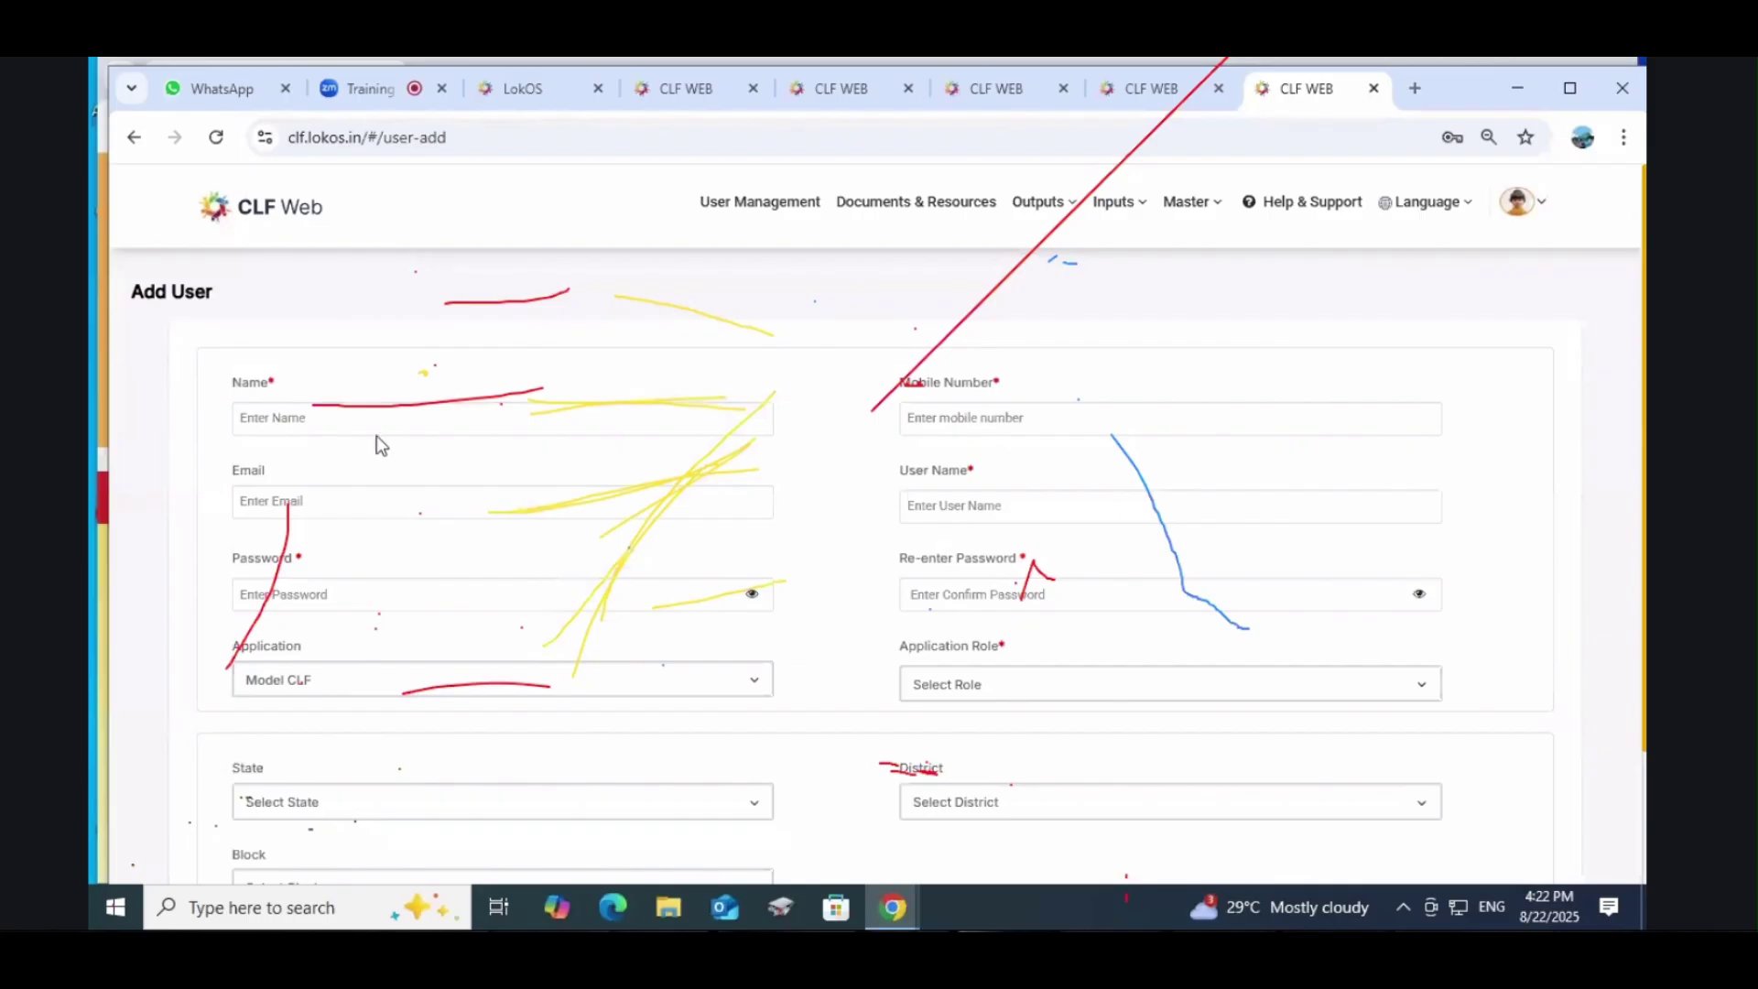
drag(209, 381, 1166, 815)
click(1185, 463)
click(963, 507)
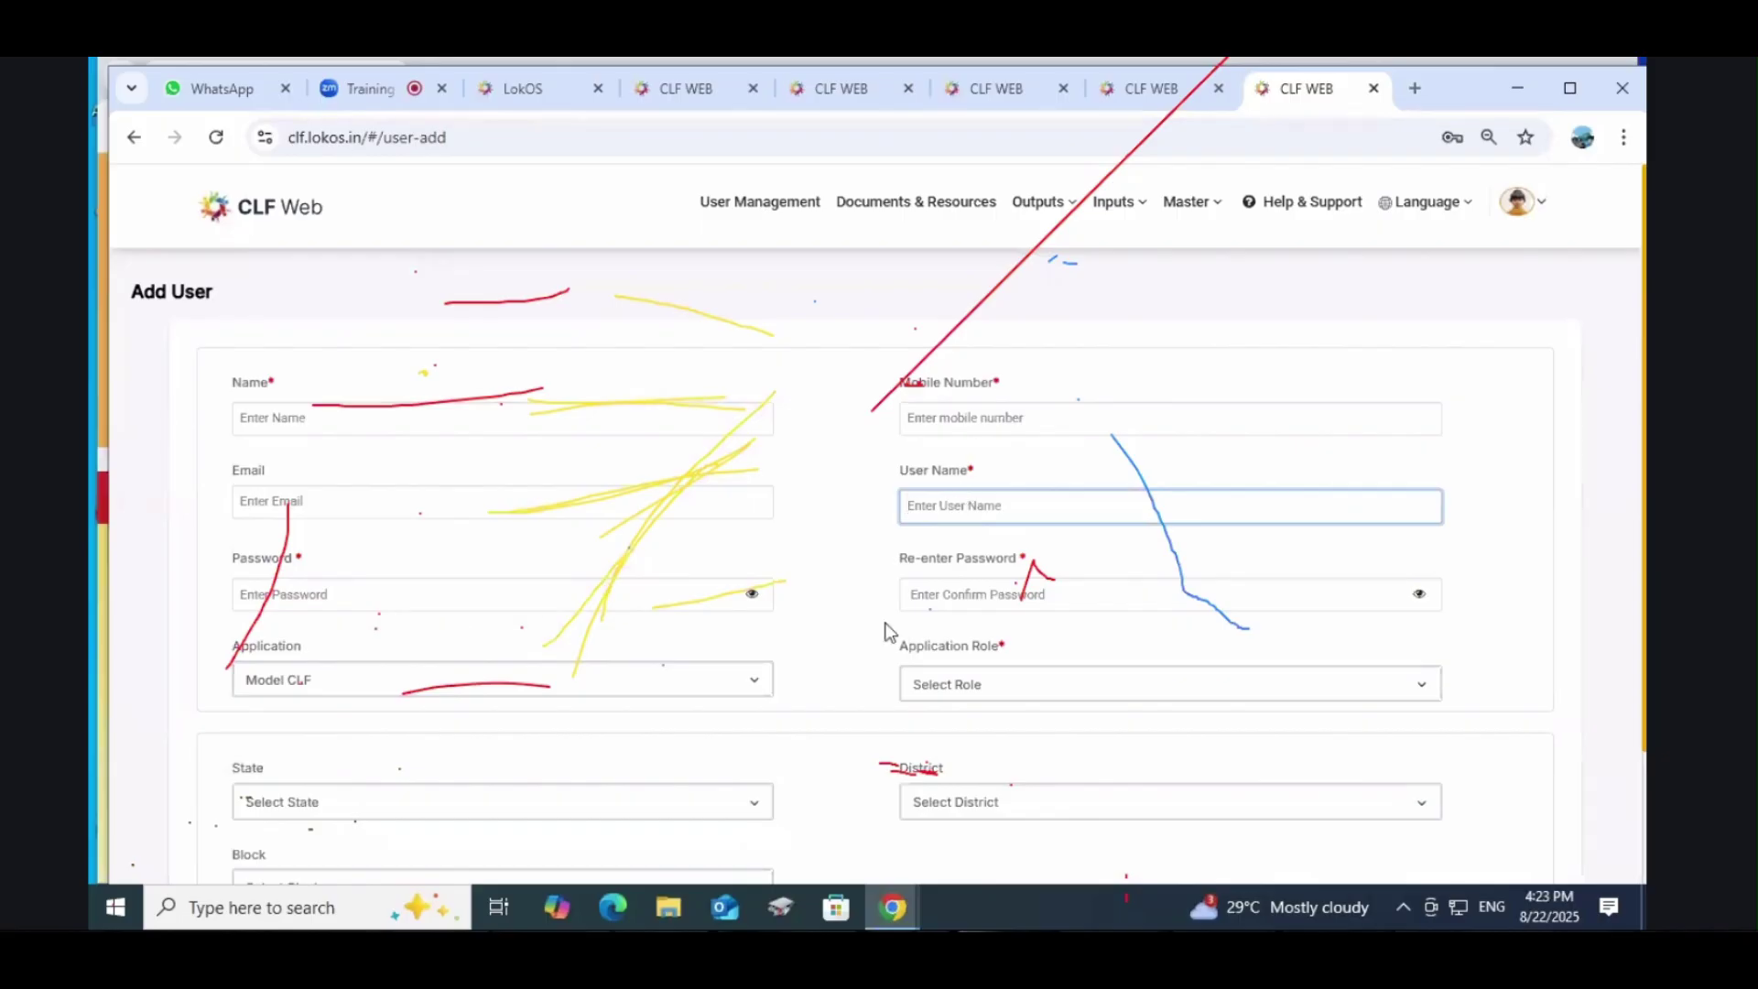
Step: Set the application to Model CLF and the role to MCLF MIS Assistant
scroll(582, 685, down, 1)
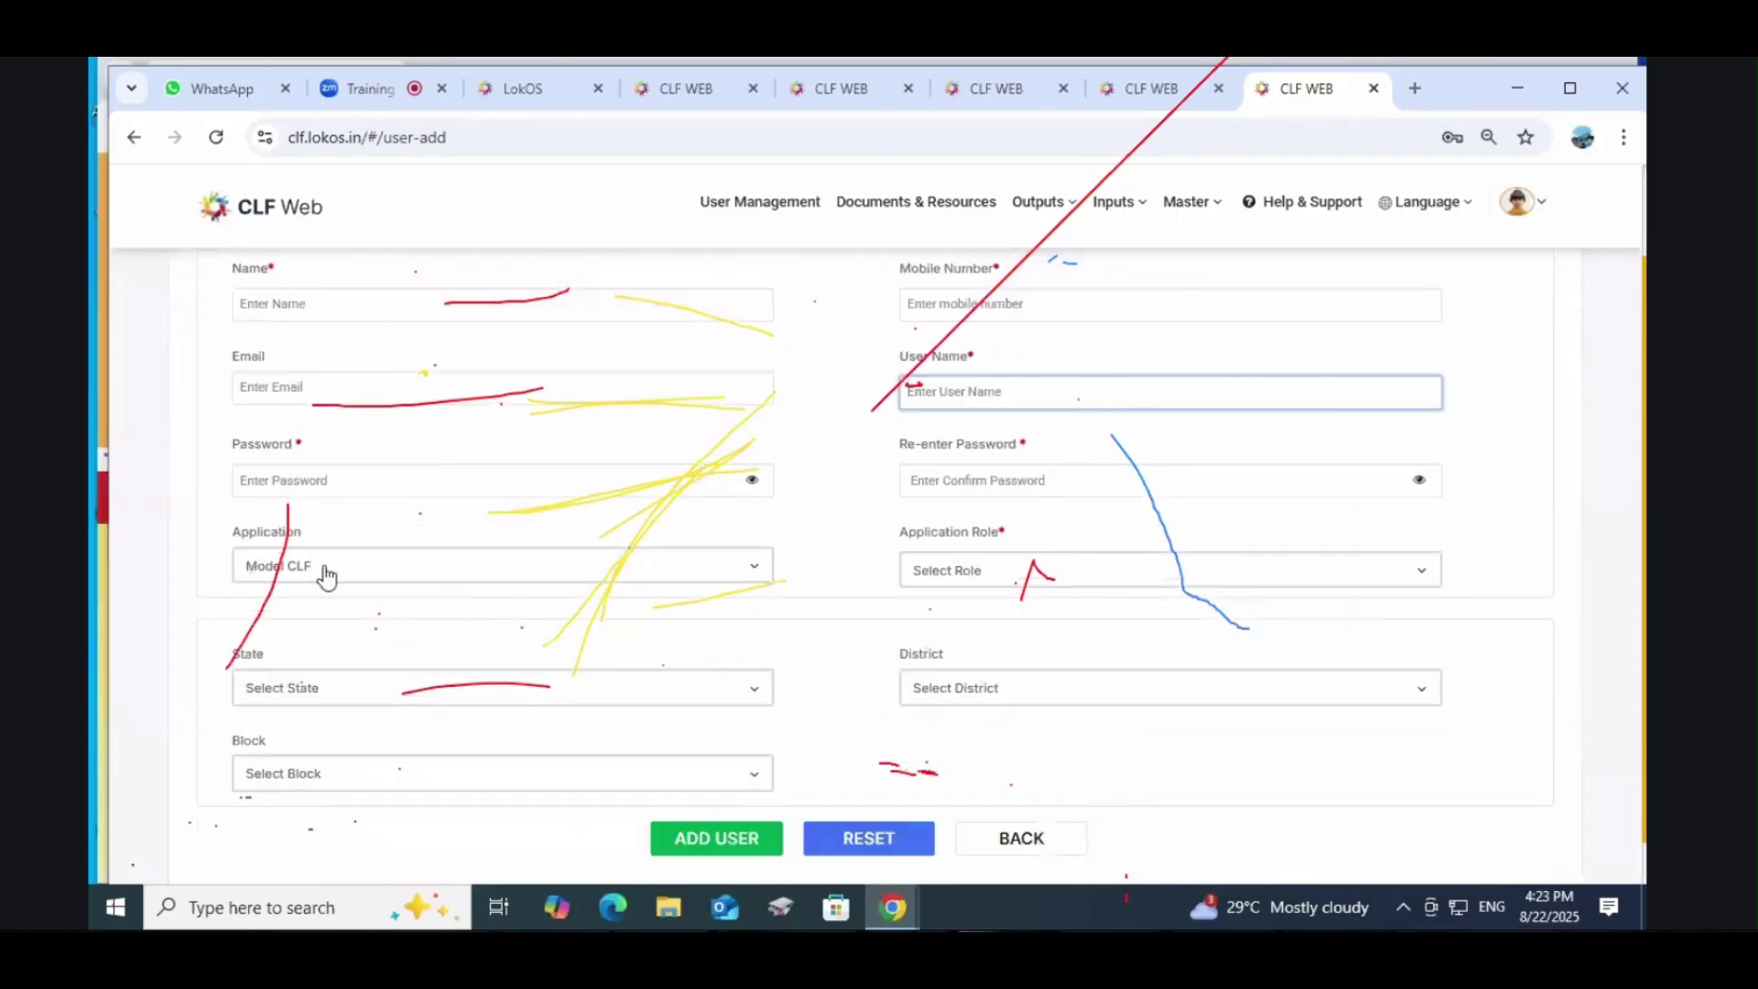
click(326, 570)
click(301, 600)
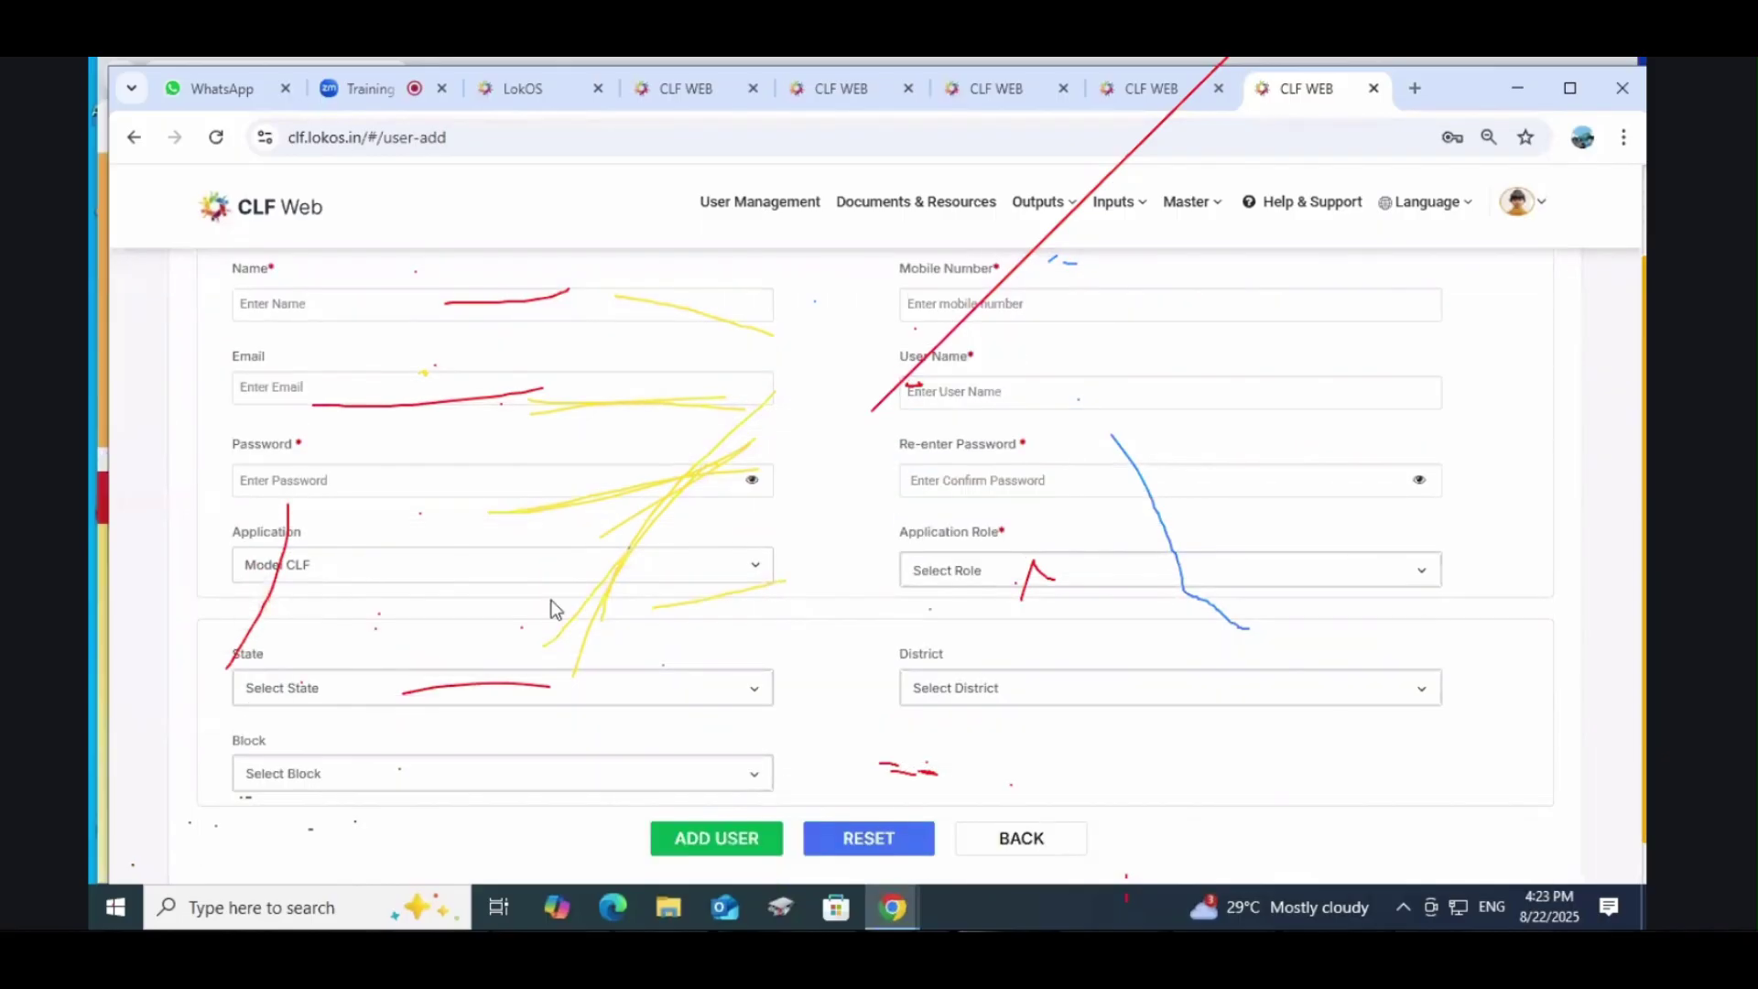
click(966, 573)
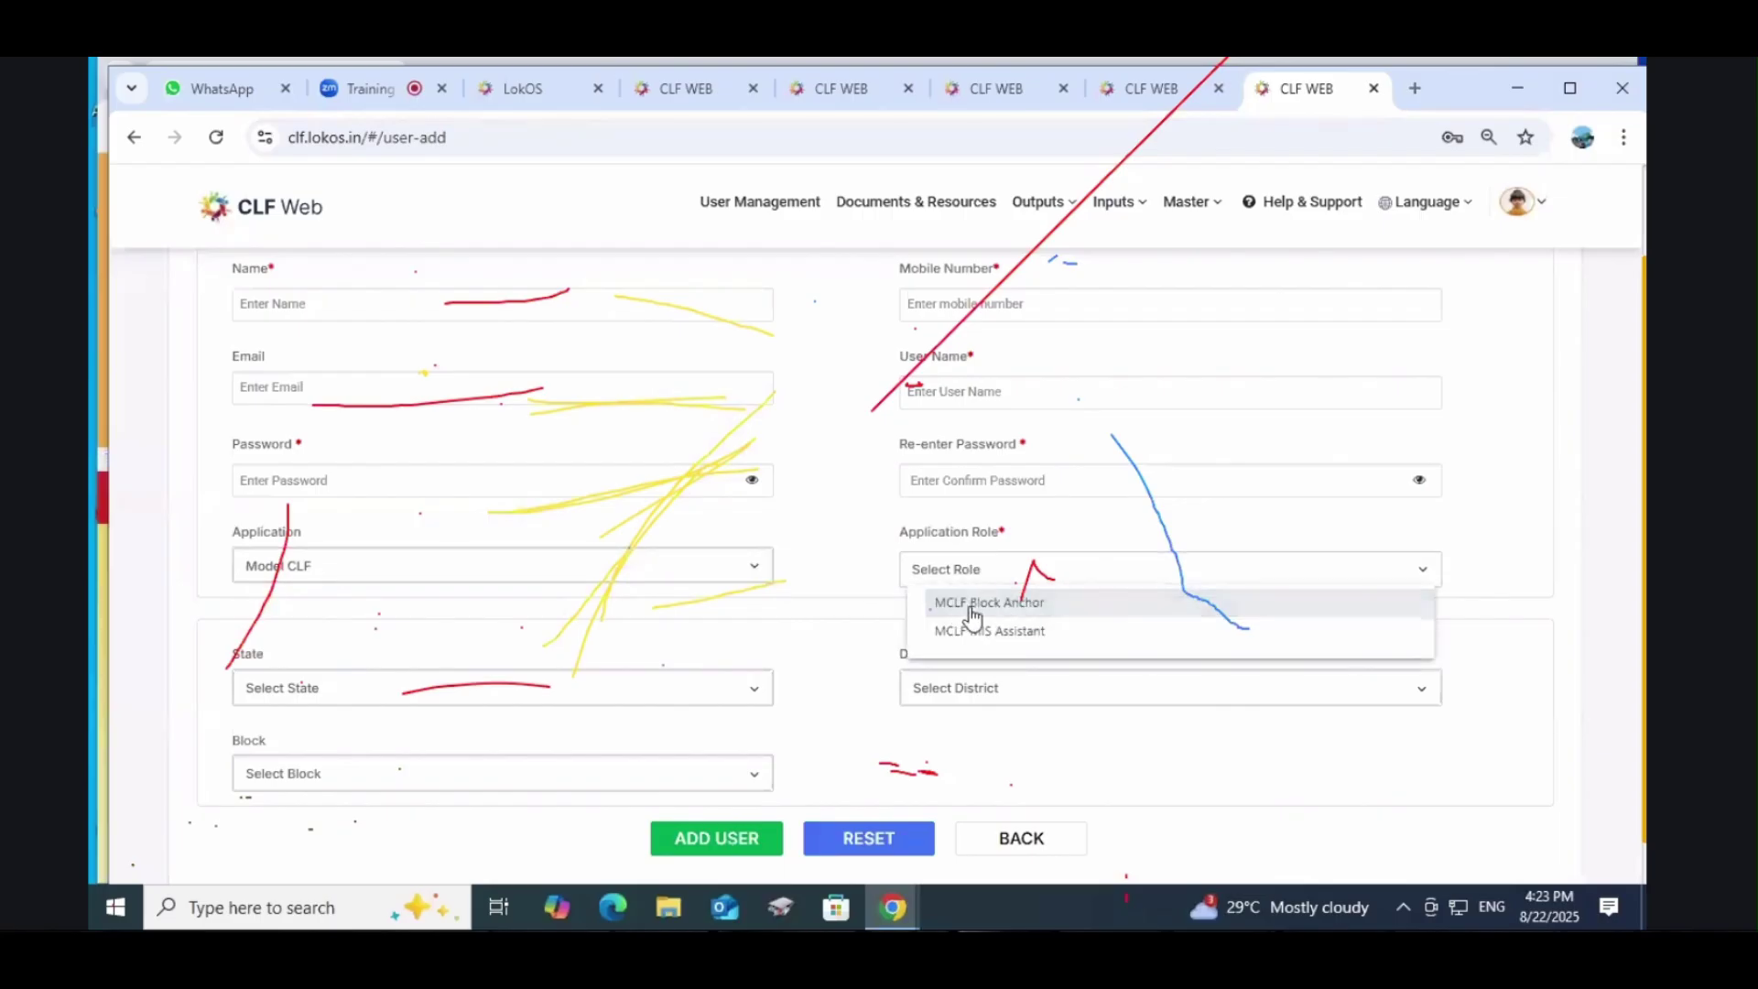
click(1045, 632)
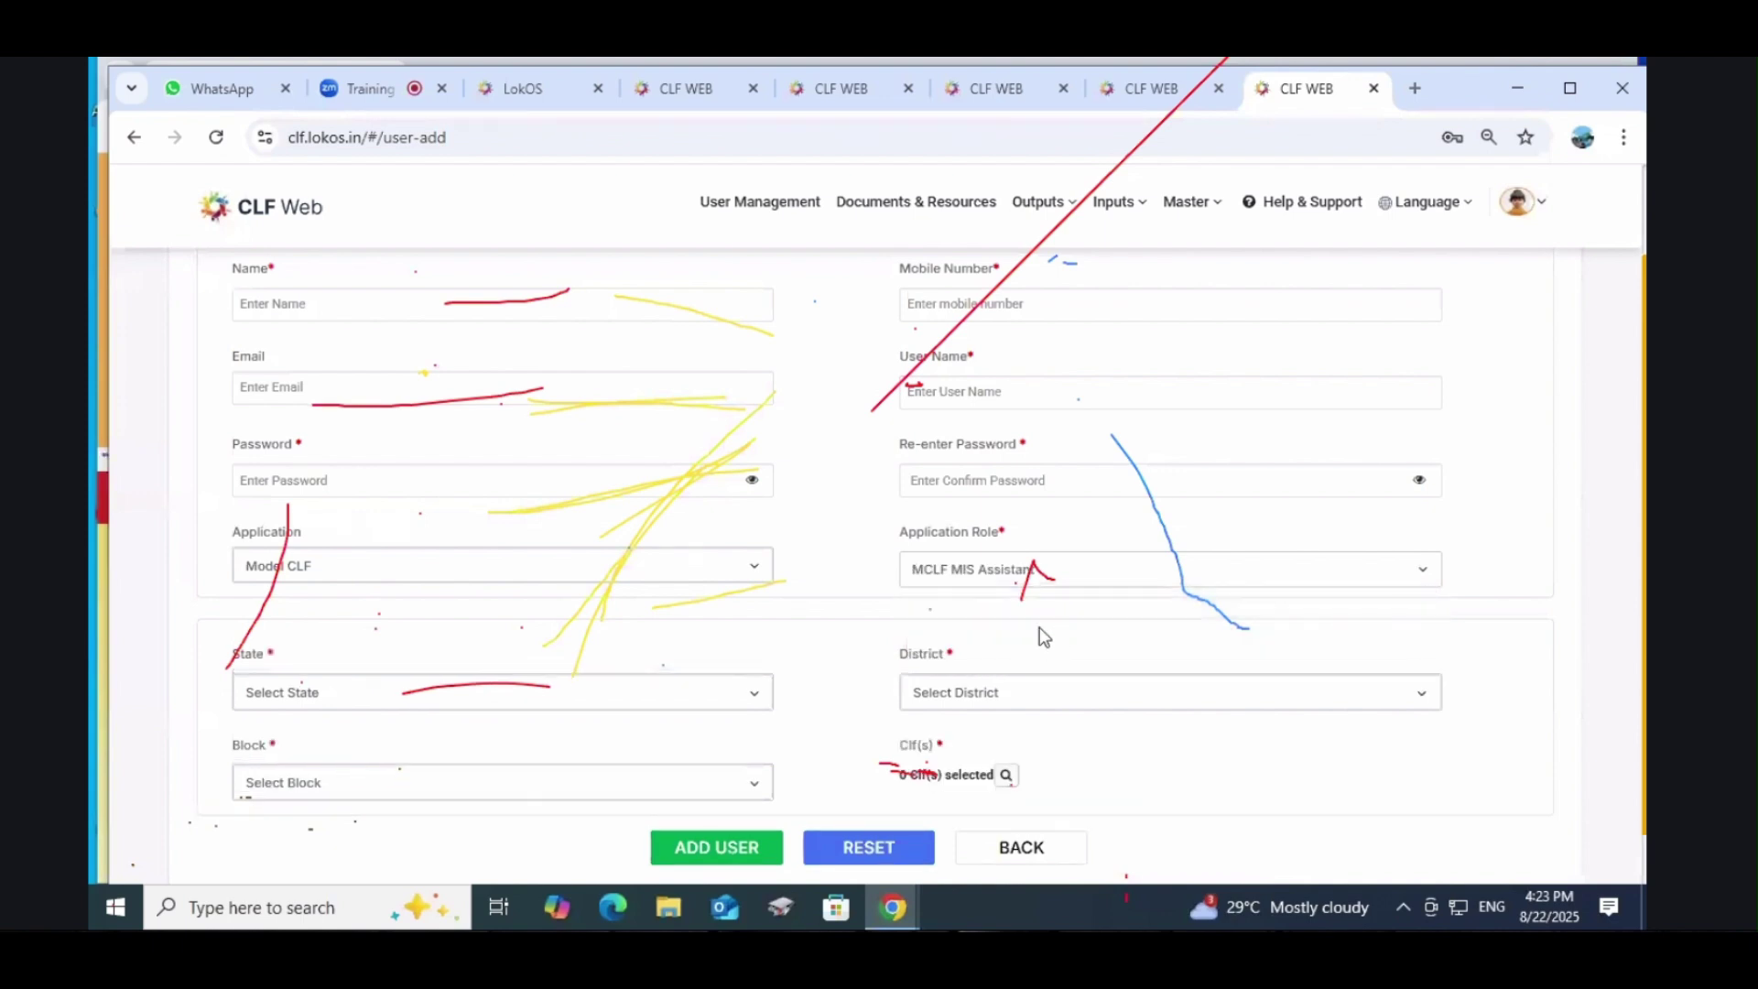
scroll(1041, 628, down, 1)
scroll(1045, 632, up, 2)
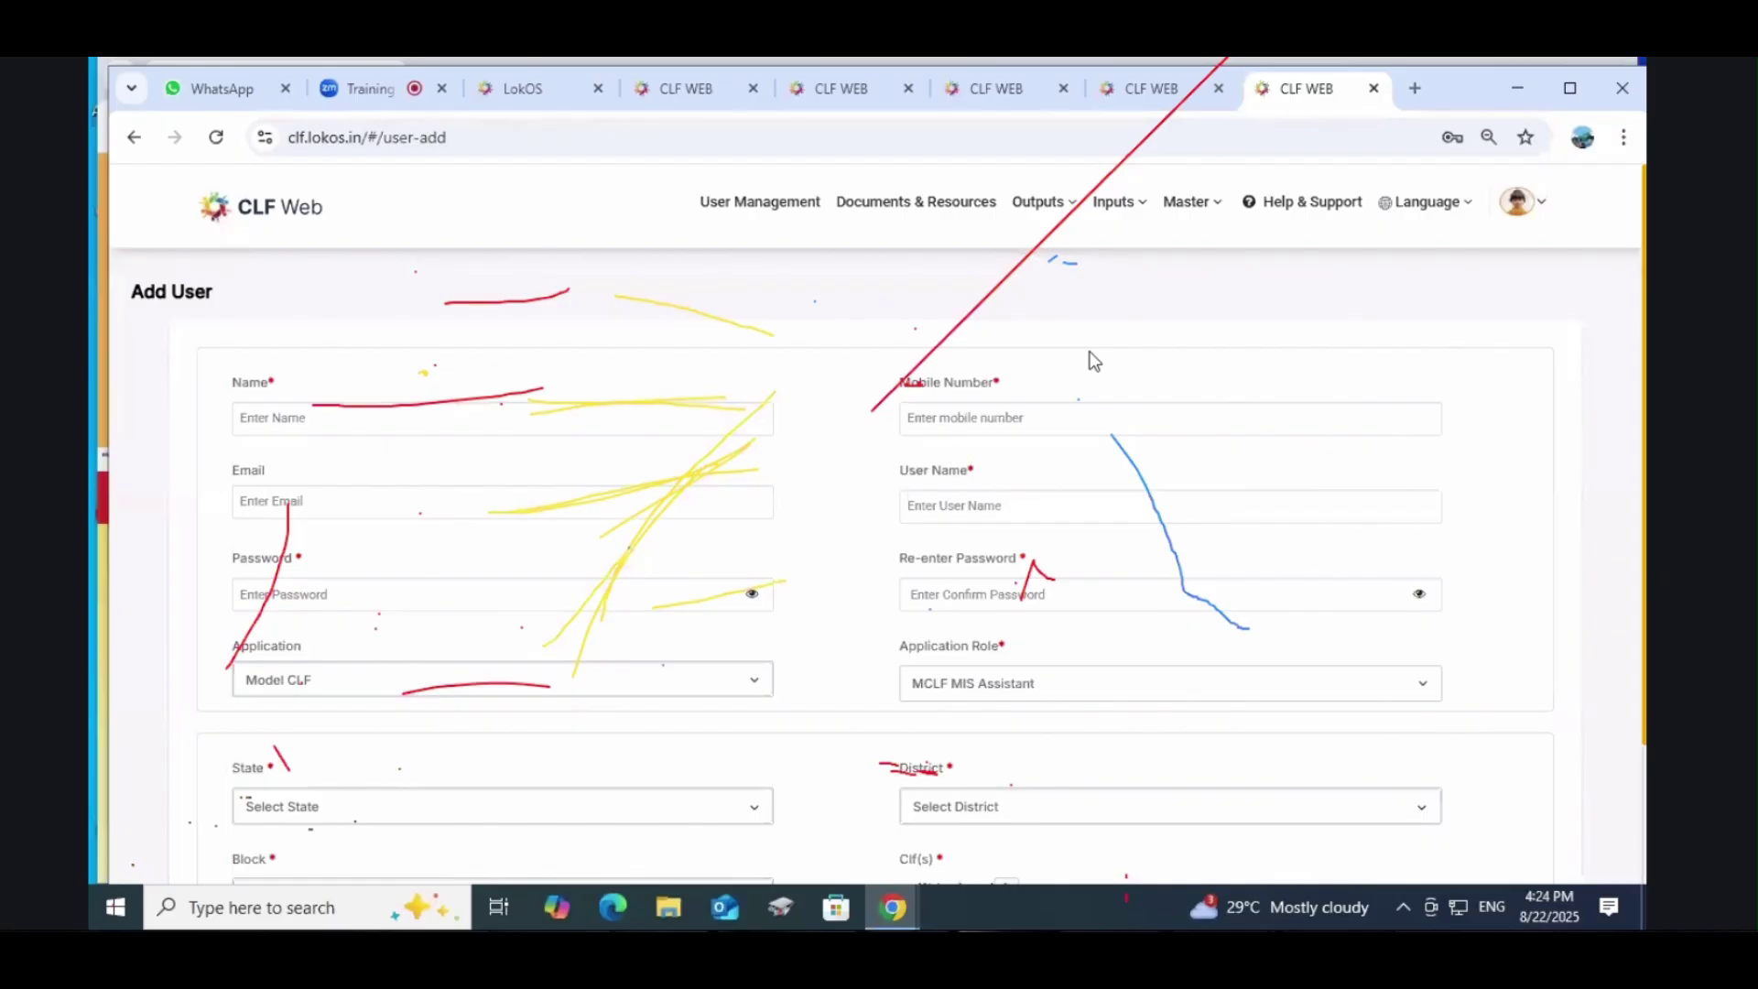
Step: Log out of CLF Web and close the four duplicate CLF WEB tabs
click(1116, 209)
mouse_move(1518, 205)
click(1504, 335)
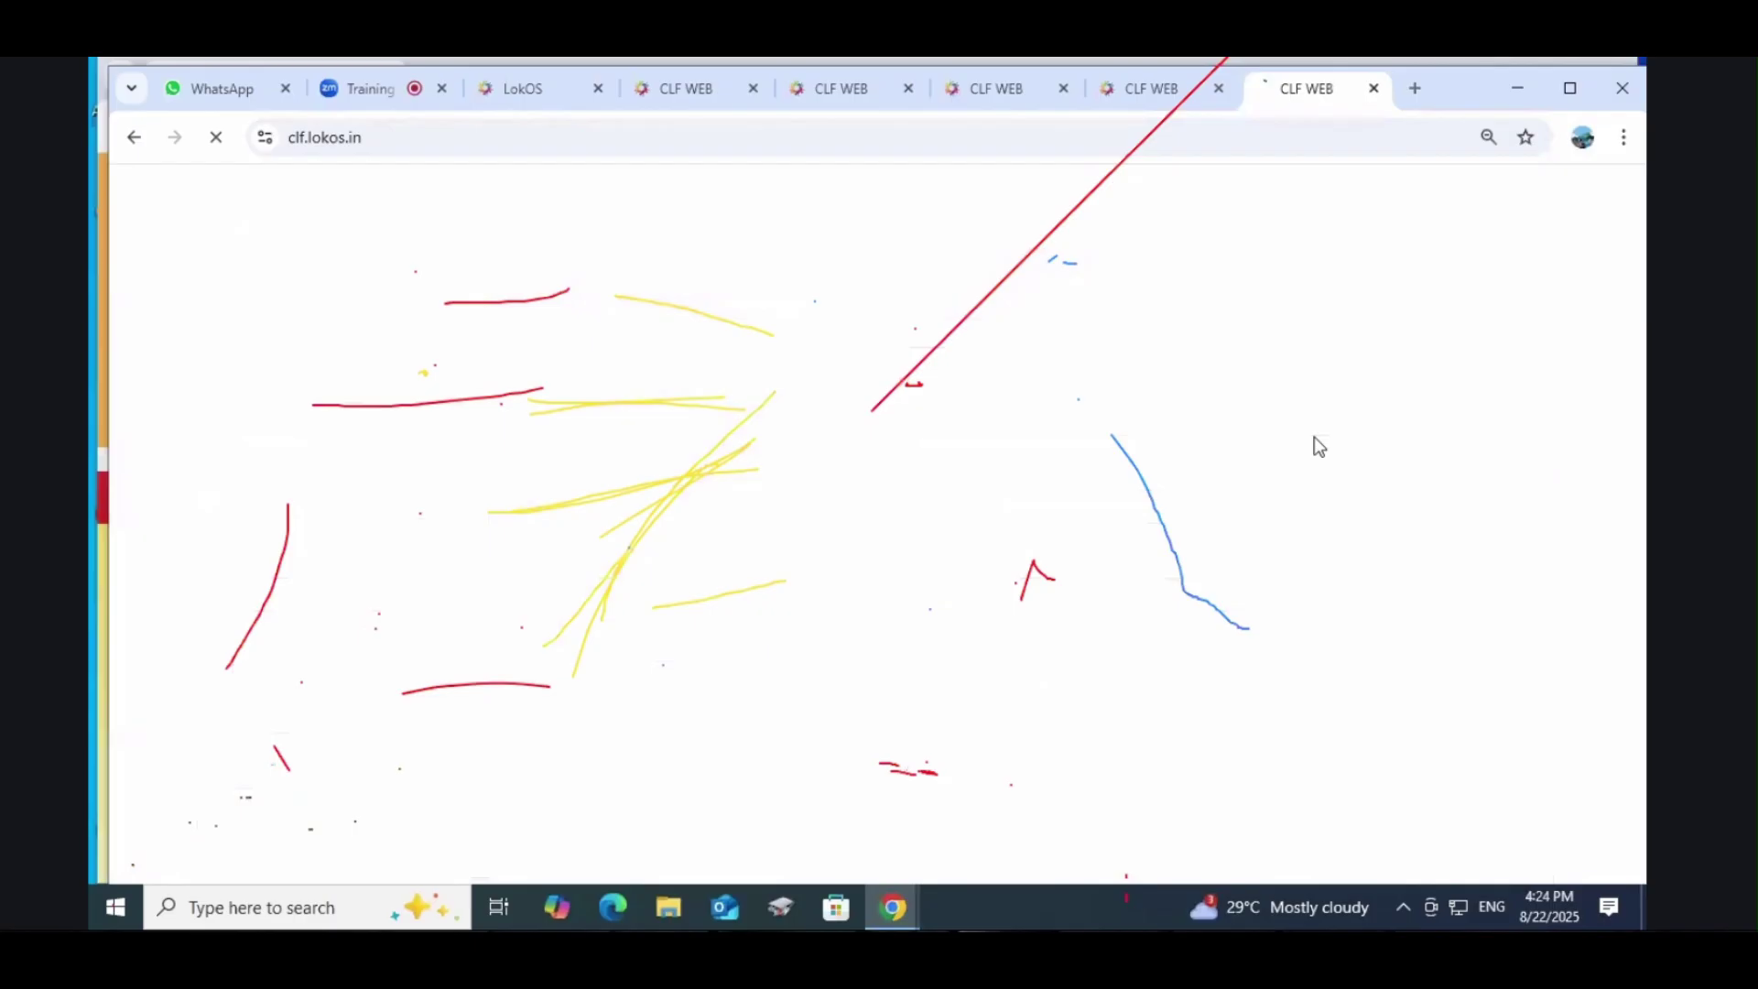
click(704, 91)
click(753, 88)
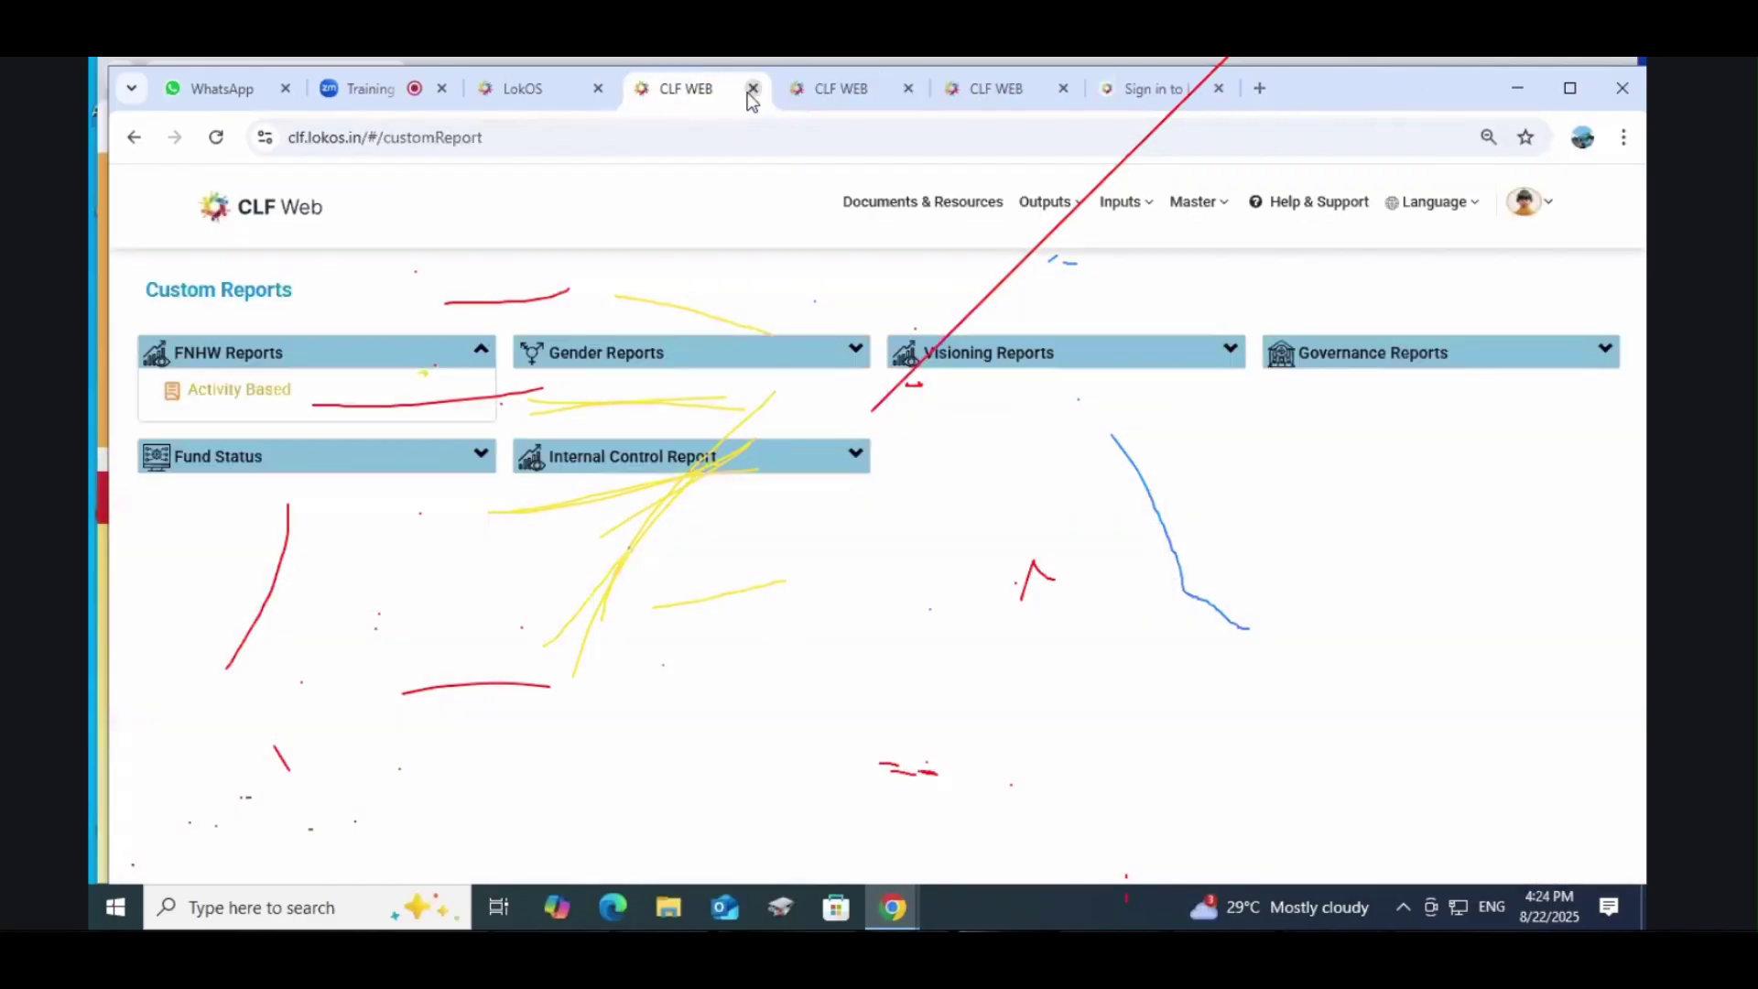
click(752, 88)
click(753, 88)
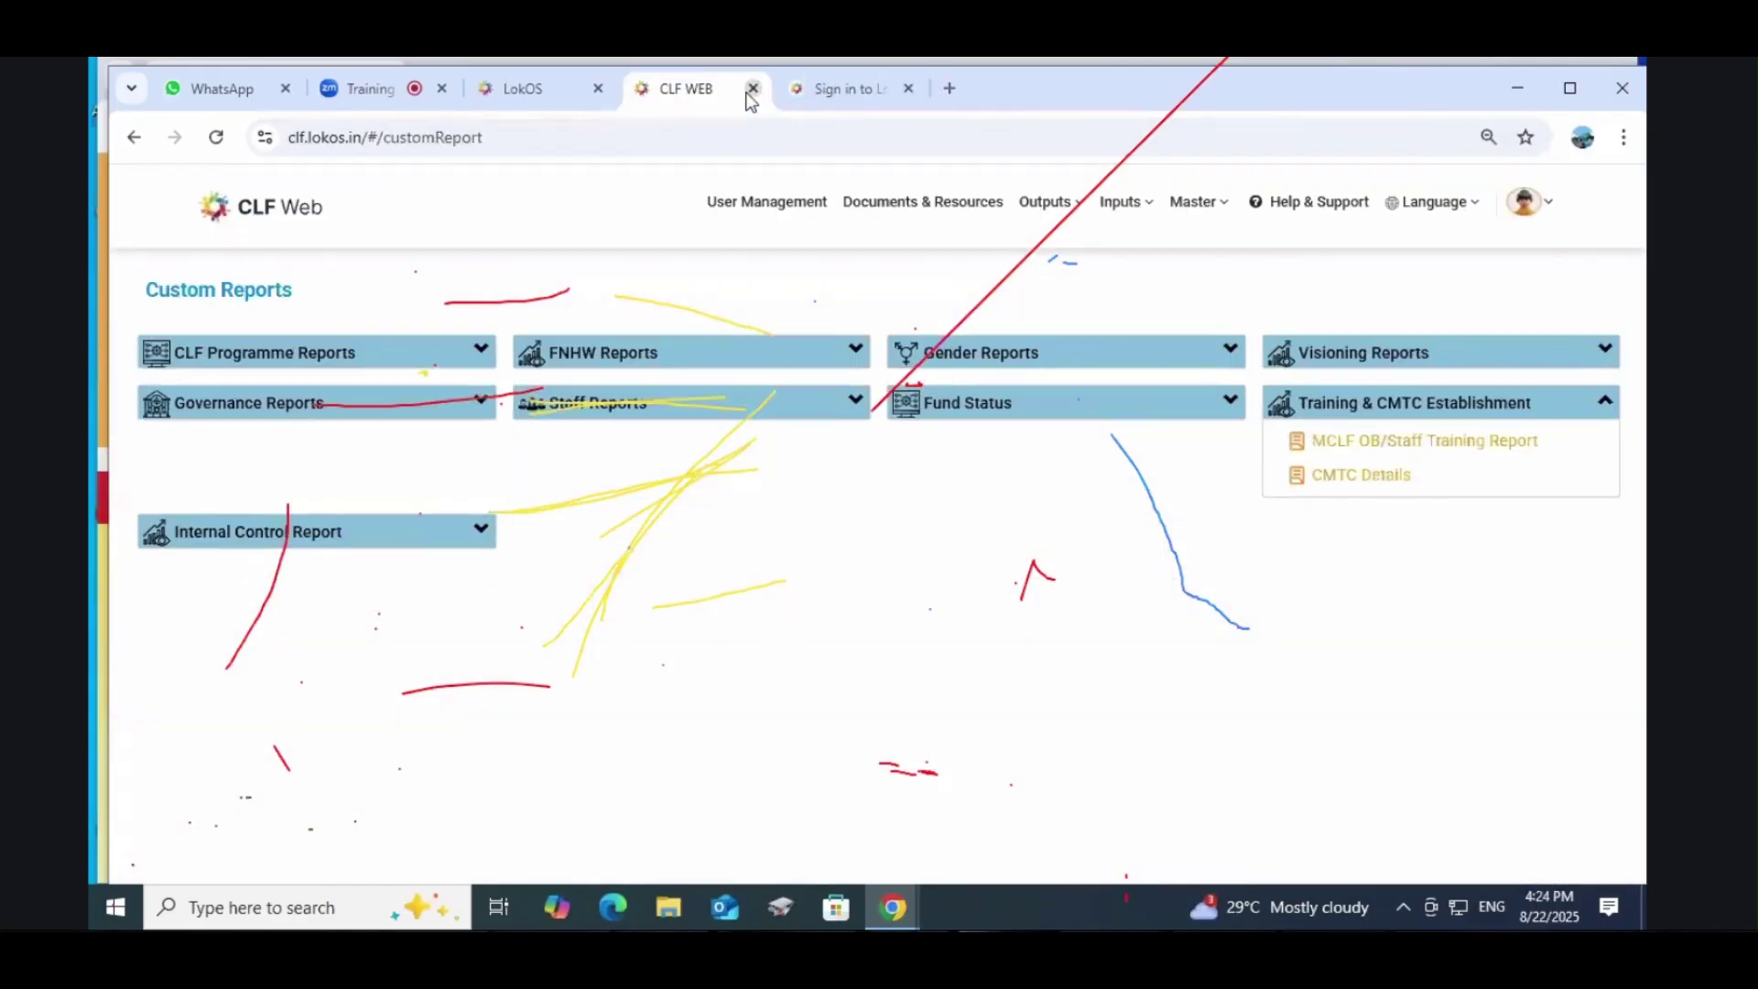
click(753, 87)
Step: Sign in, dismiss the error, and choose Login from the account menu
click(847, 650)
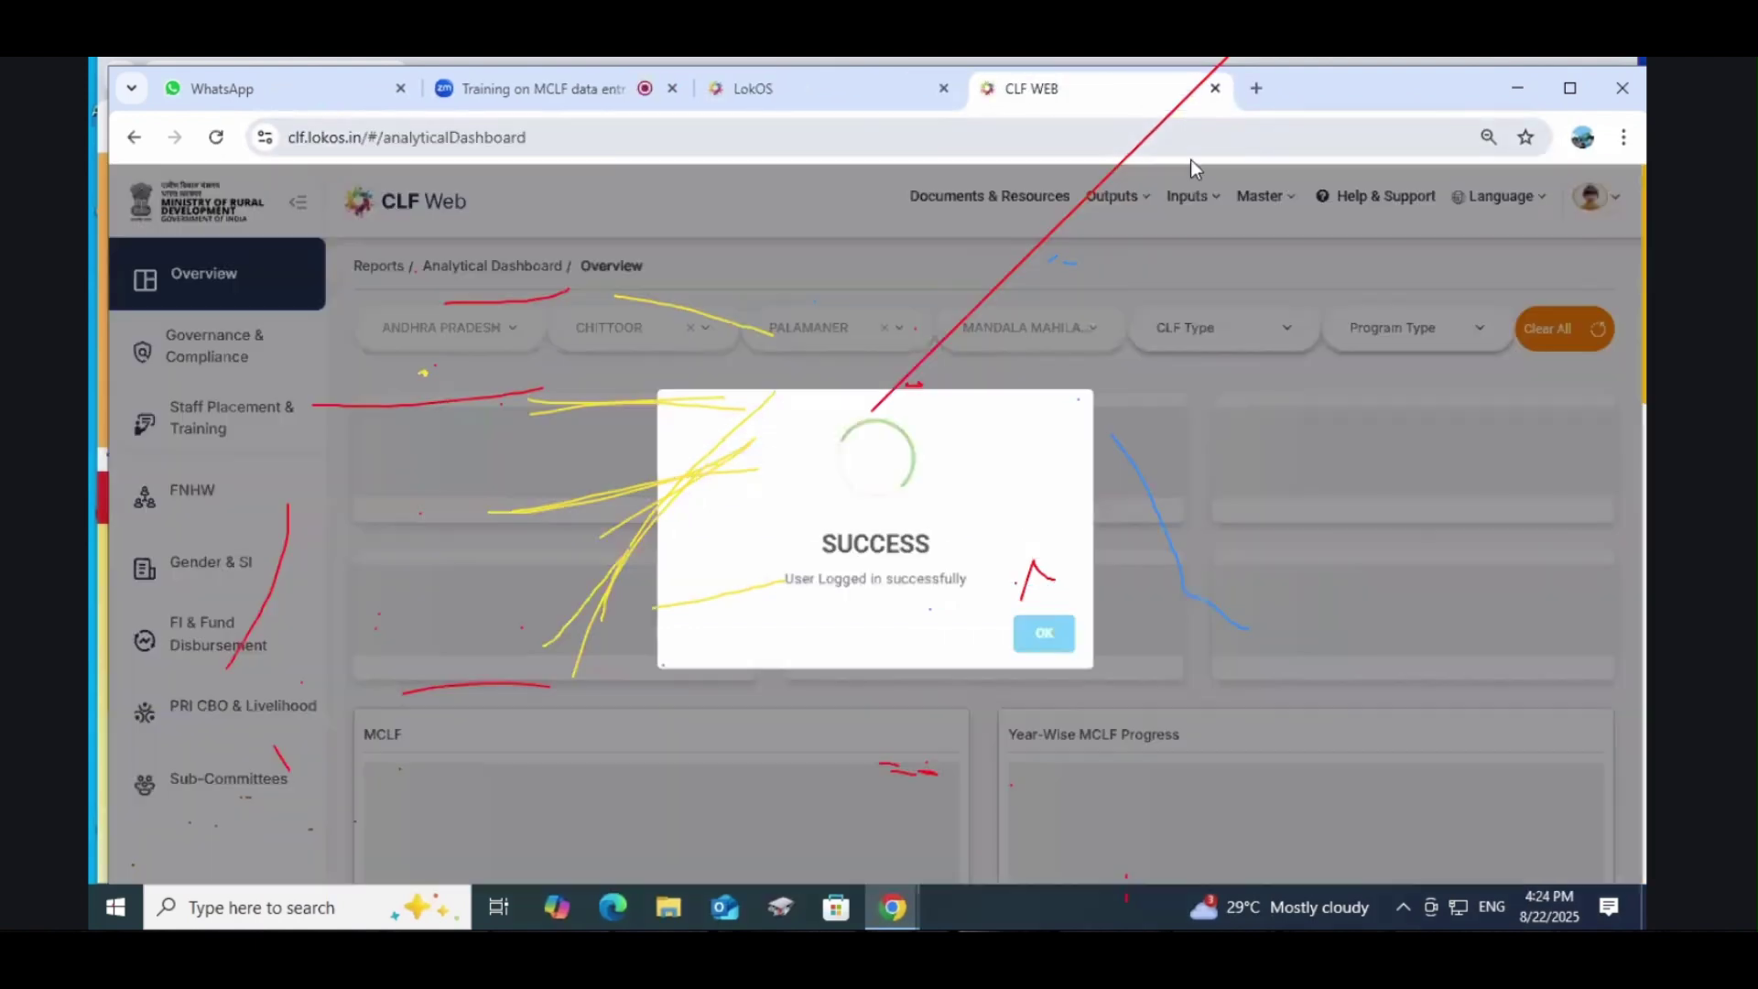
click(1037, 632)
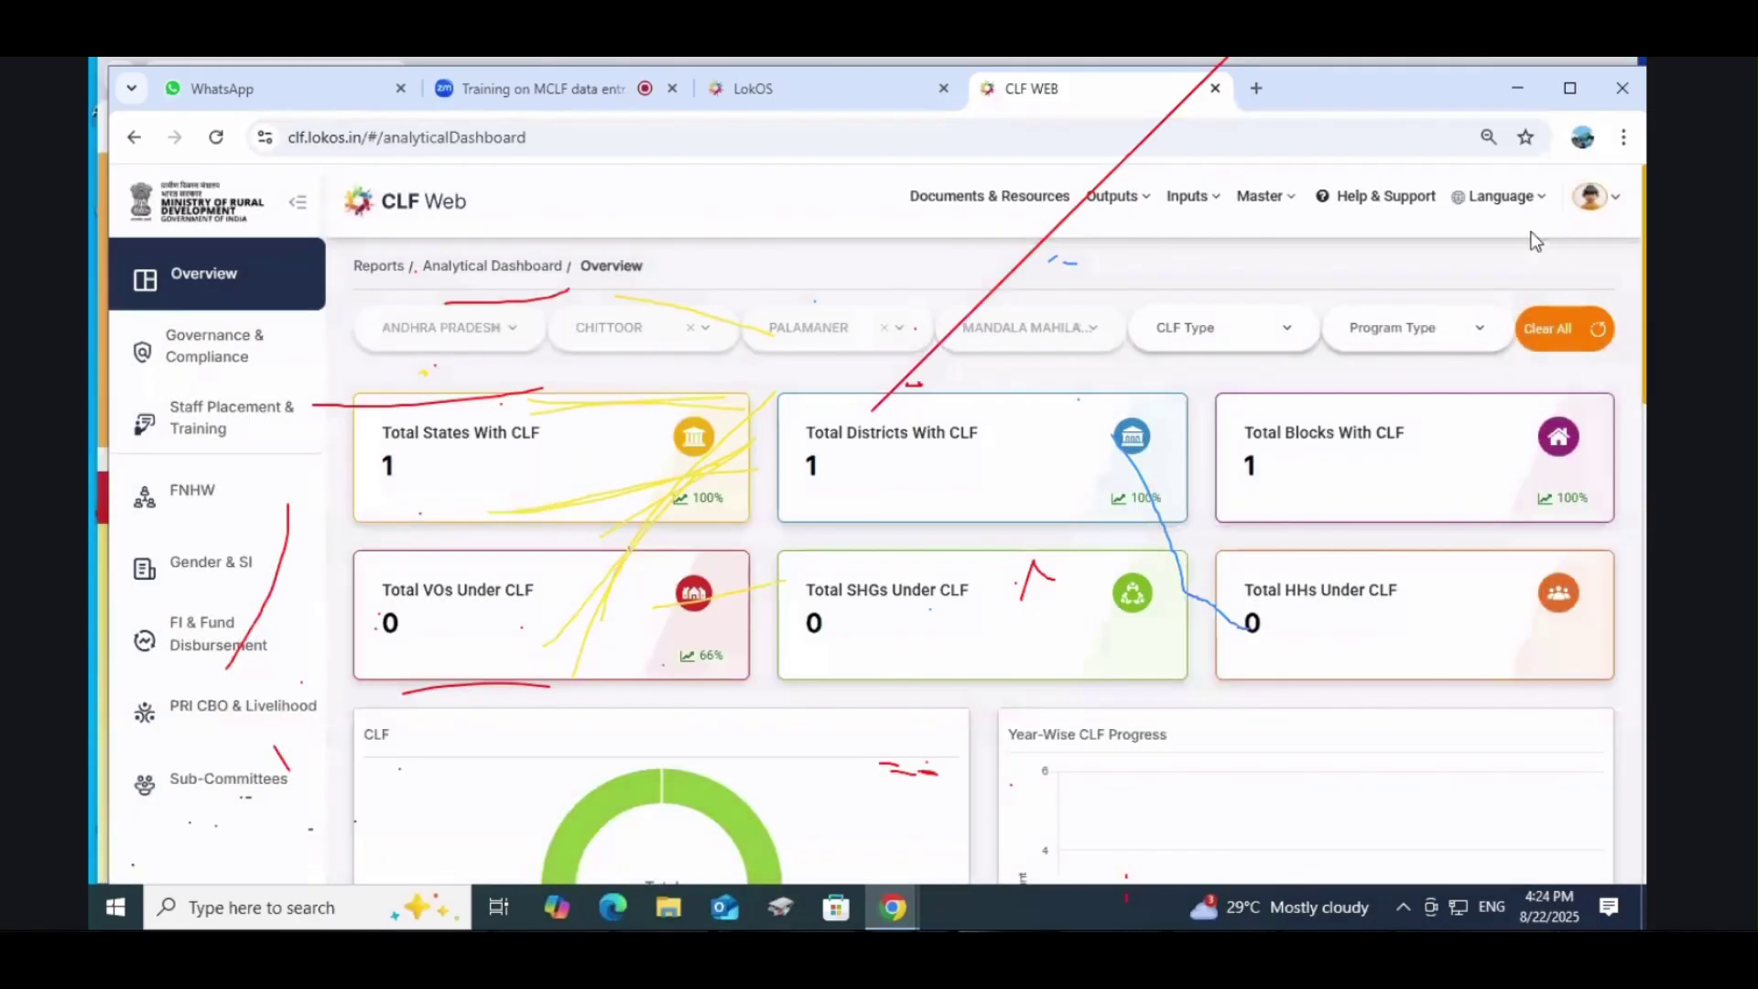
click(1591, 196)
click(1576, 332)
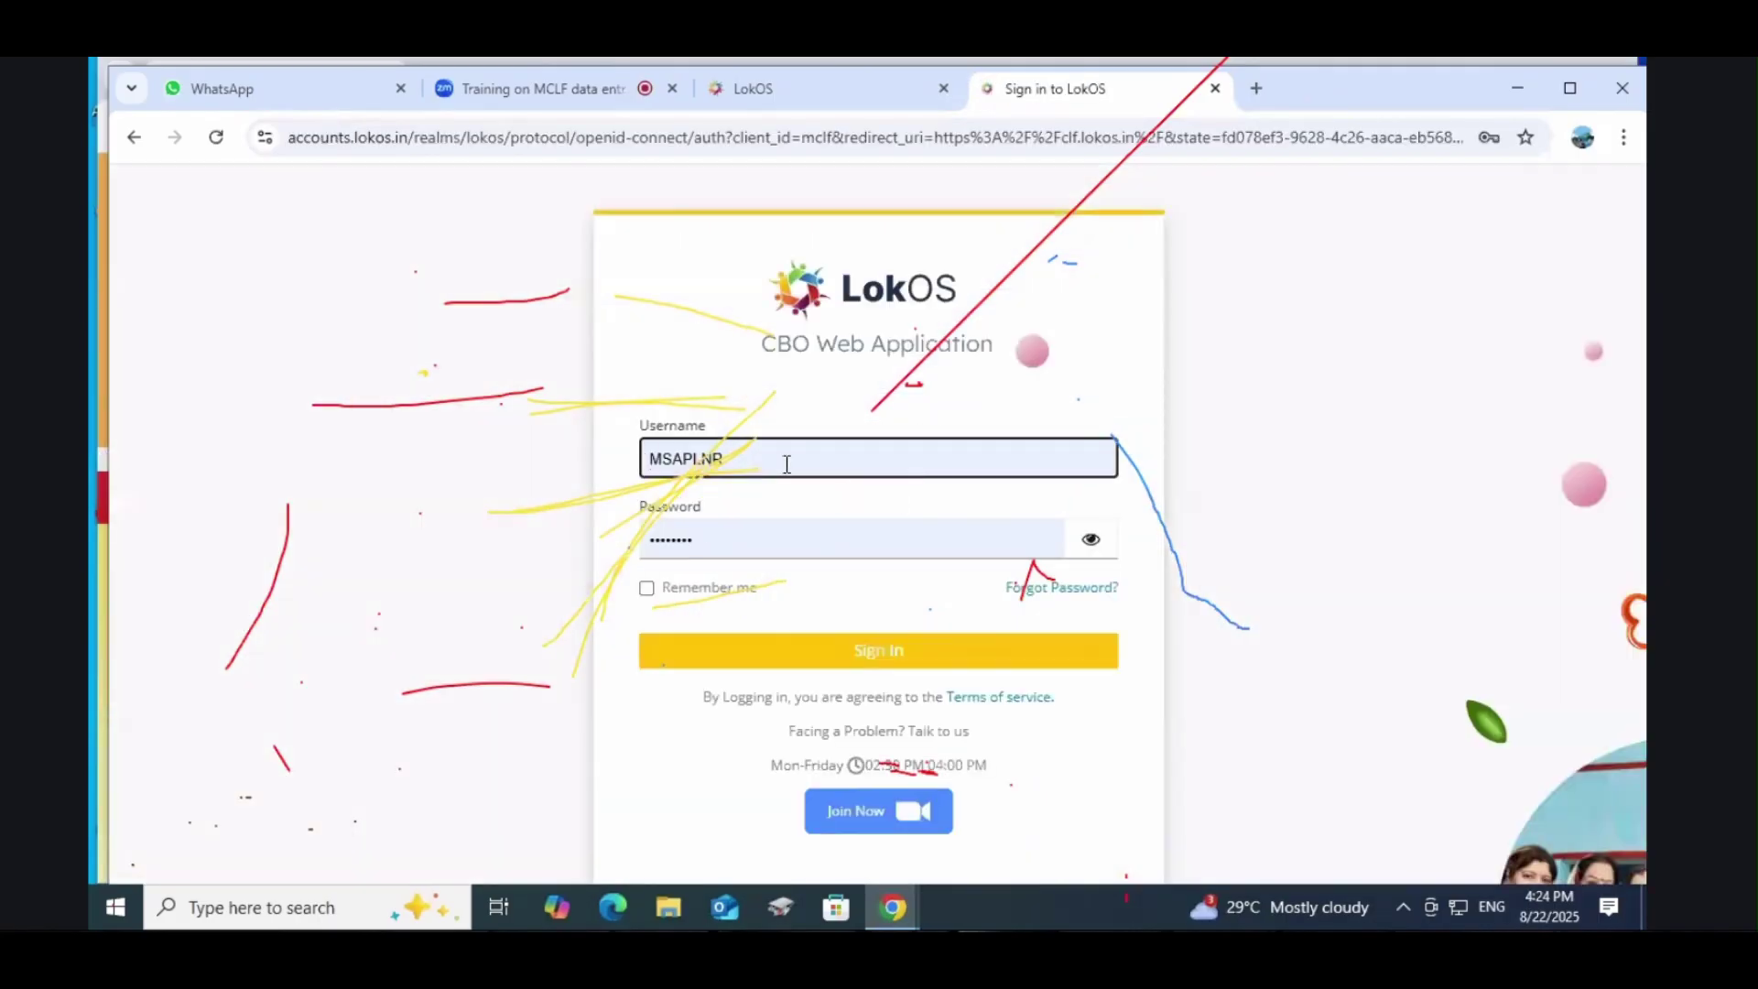
Step: Edit the username to the Yadamari account, sign in, and decline saving the password
click(787, 464)
key(BackSpace)
key(BackSpace)
key(BackSpace)
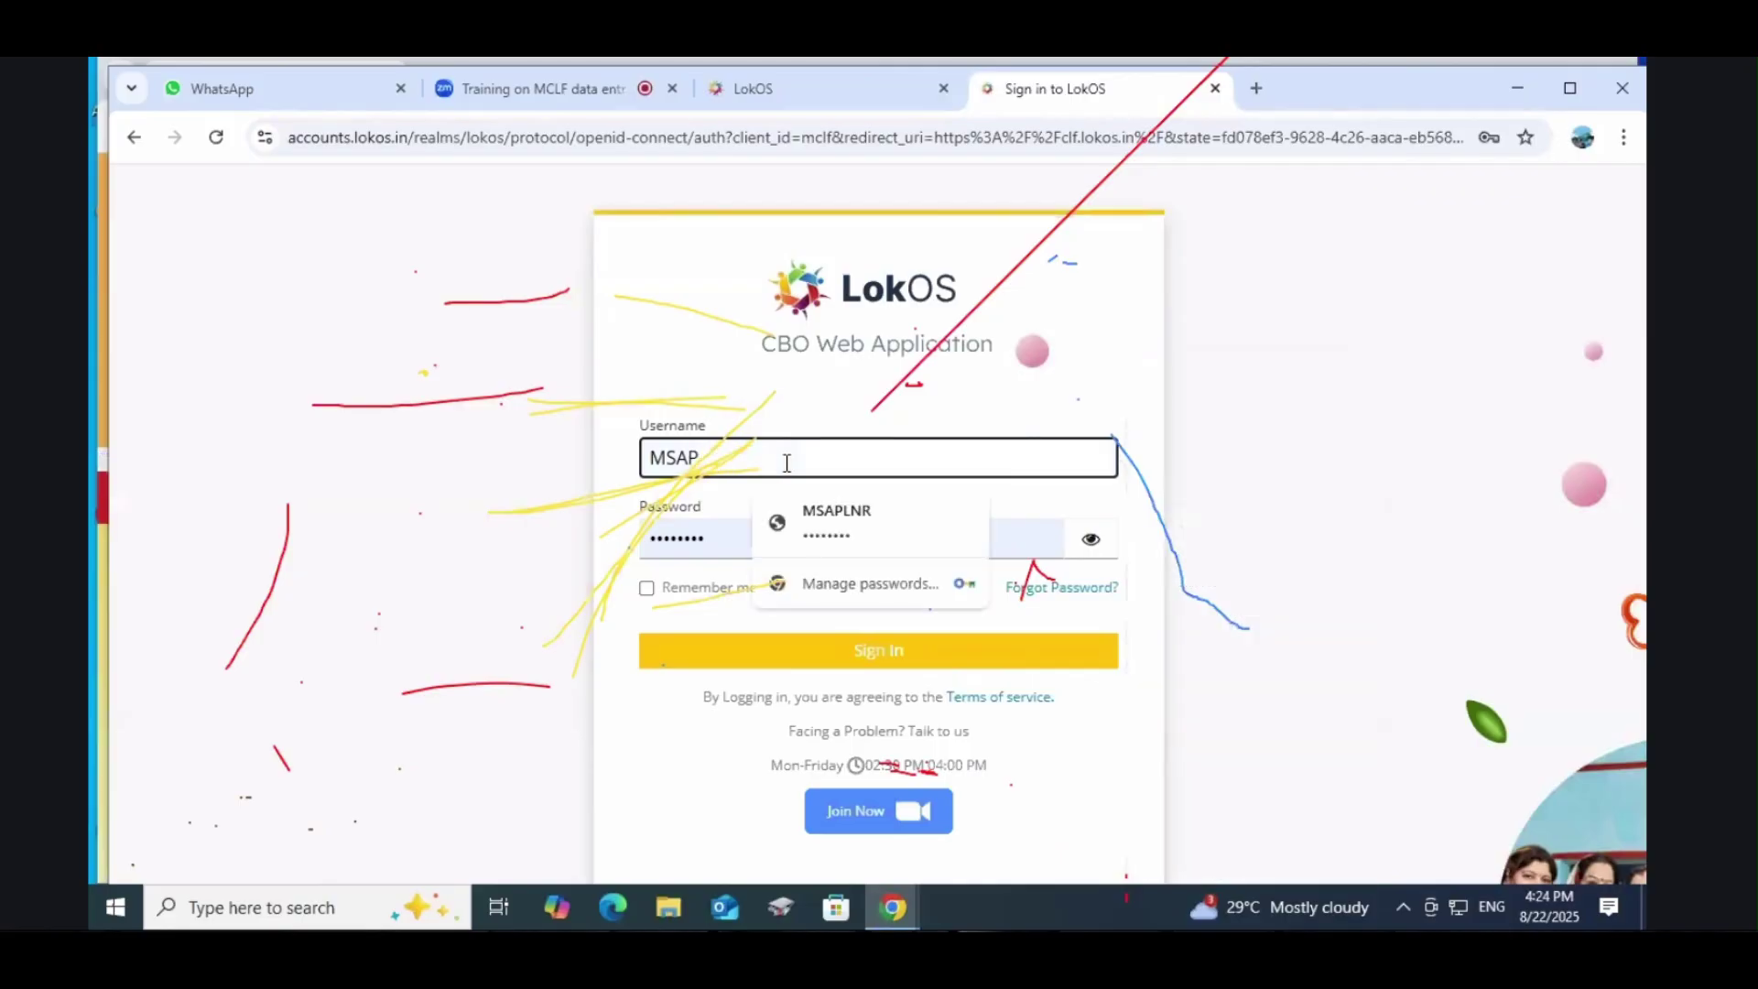
key(BackSpace)
text(ydm)
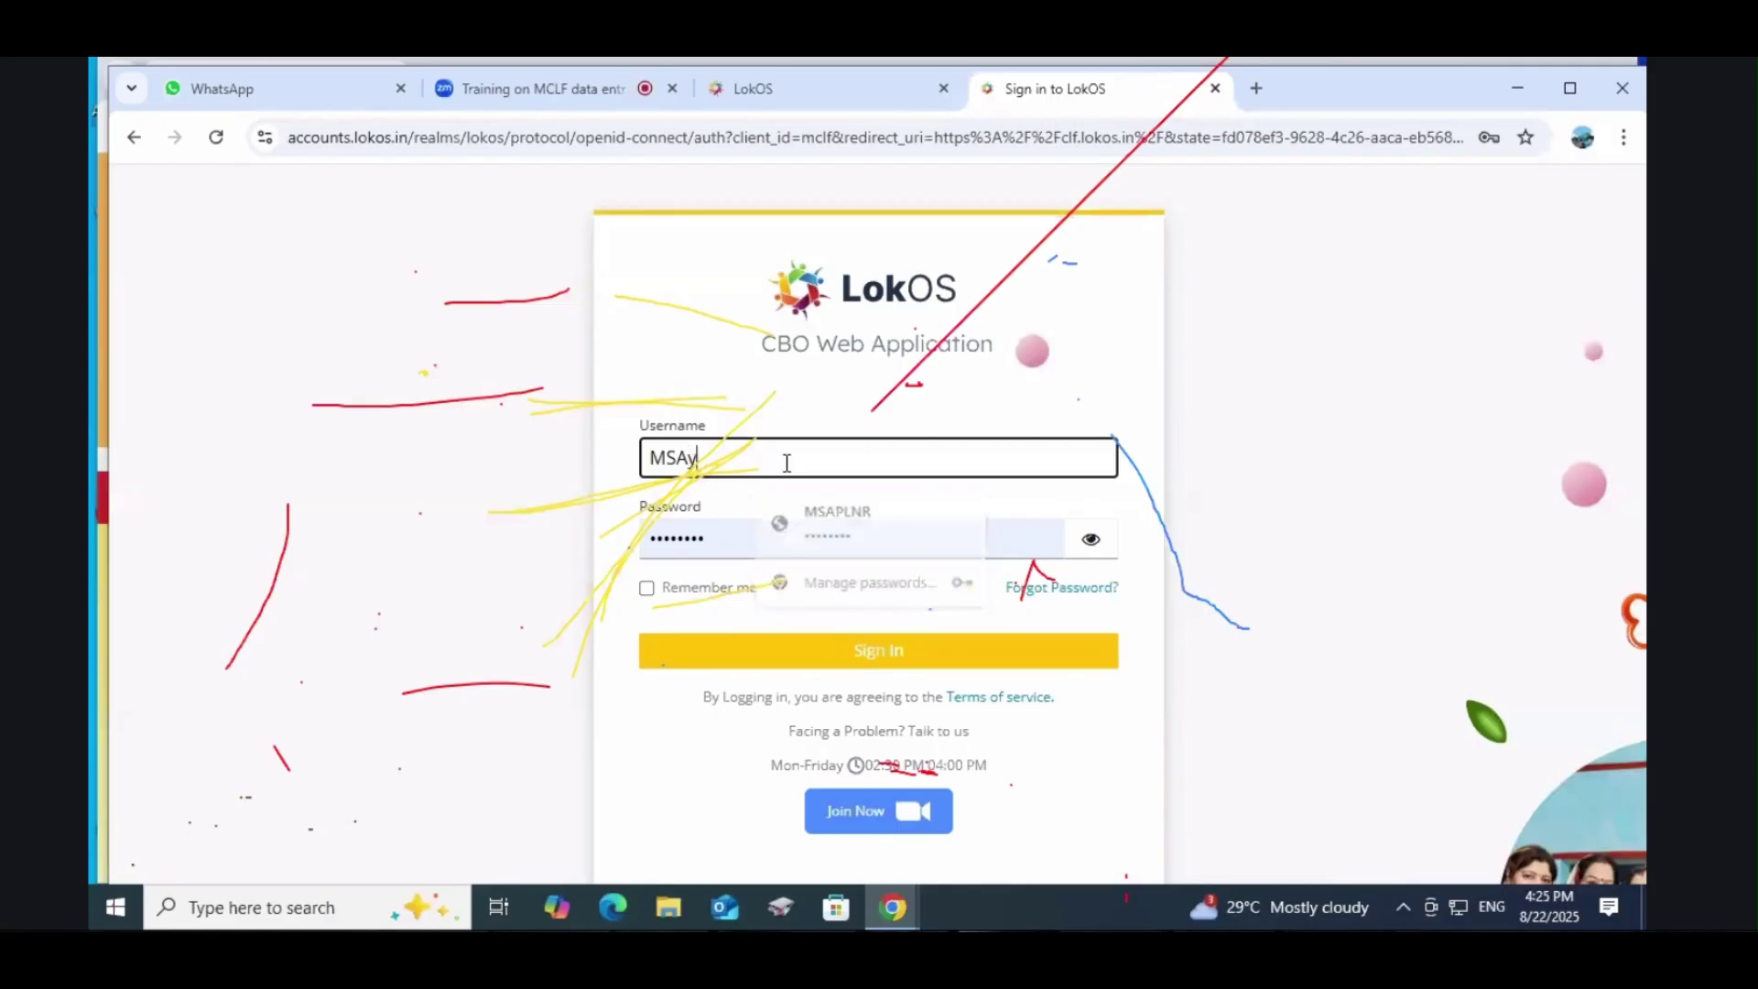
key(BackSpace)
key(BackSpace)
key(BackSpace)
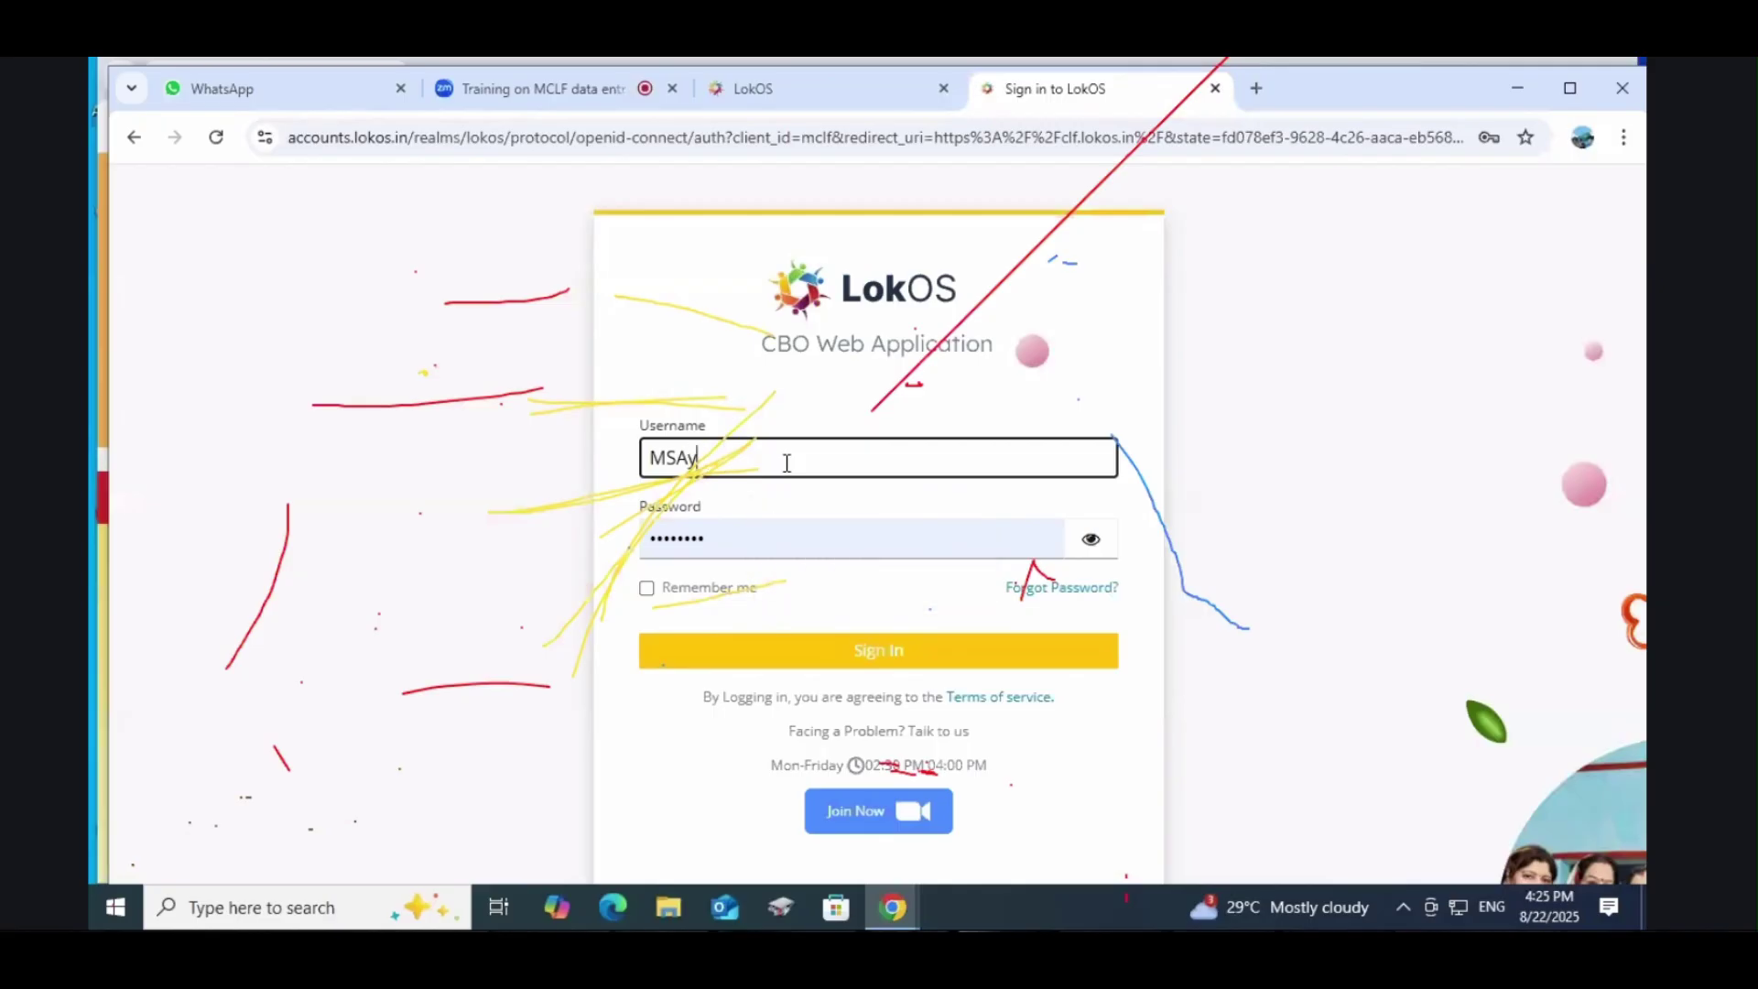
text(YDM)
click(850, 650)
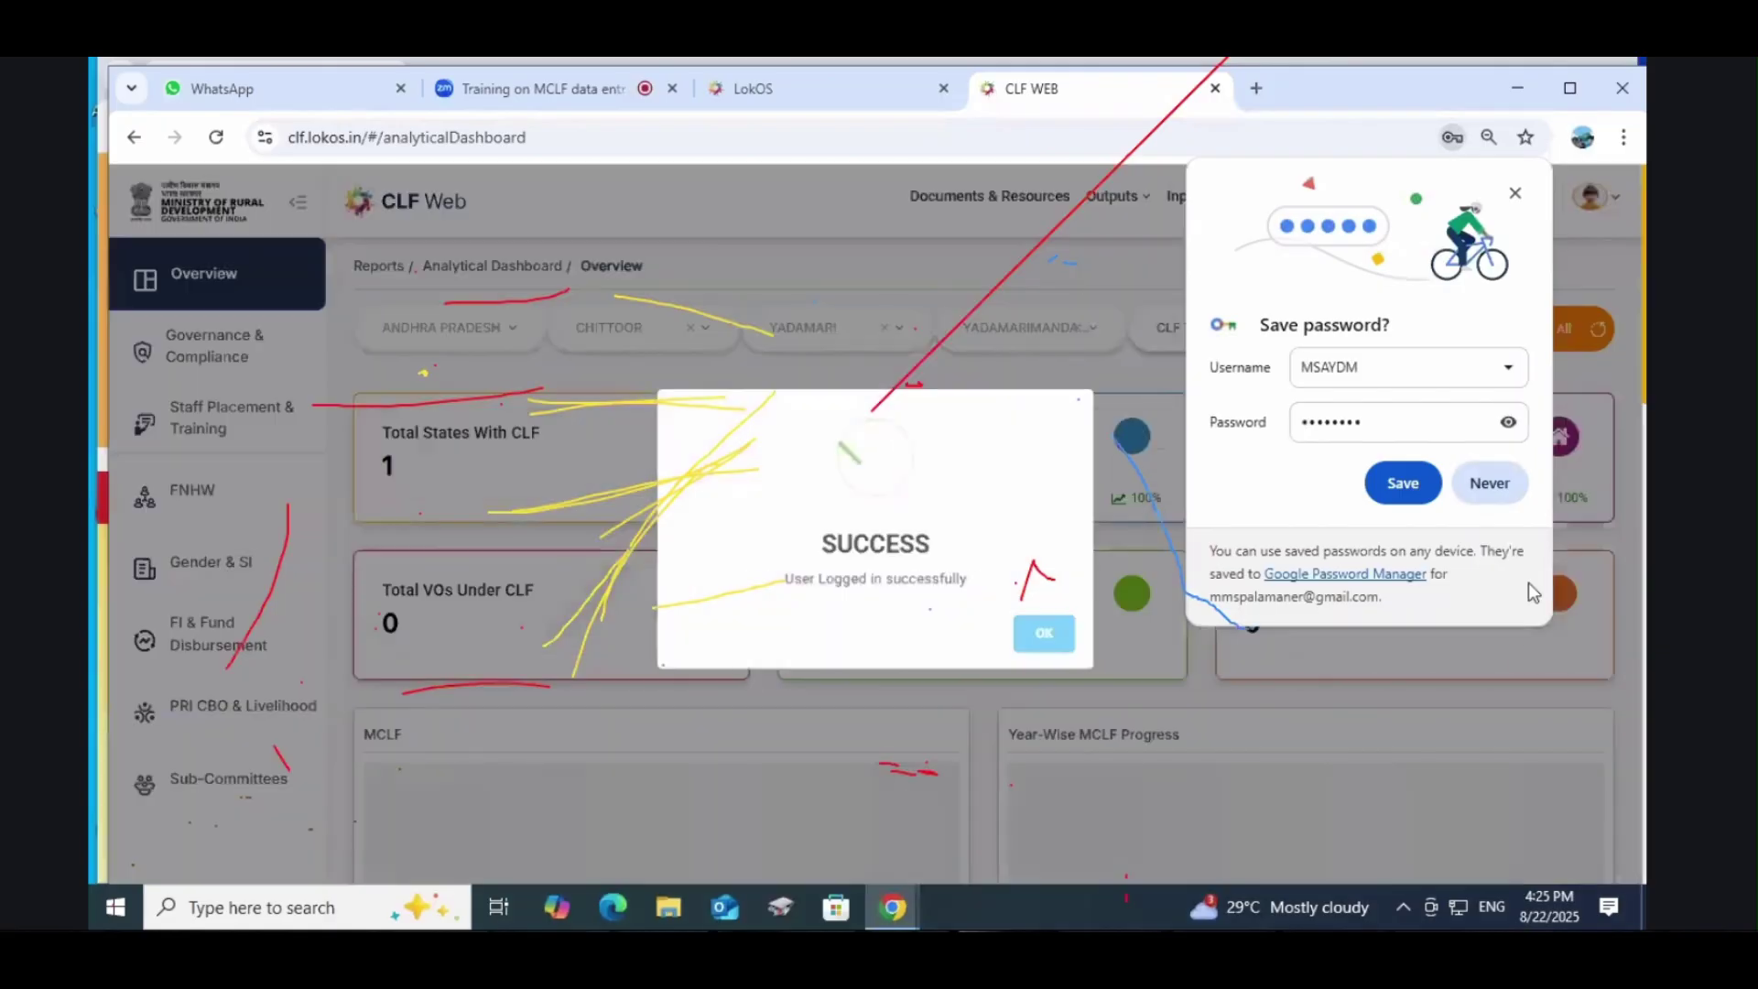
click(1489, 486)
Step: Dismiss the error, open Monthly Inputs, and try a new 2023-2024 Aug entry before closing it
click(1049, 630)
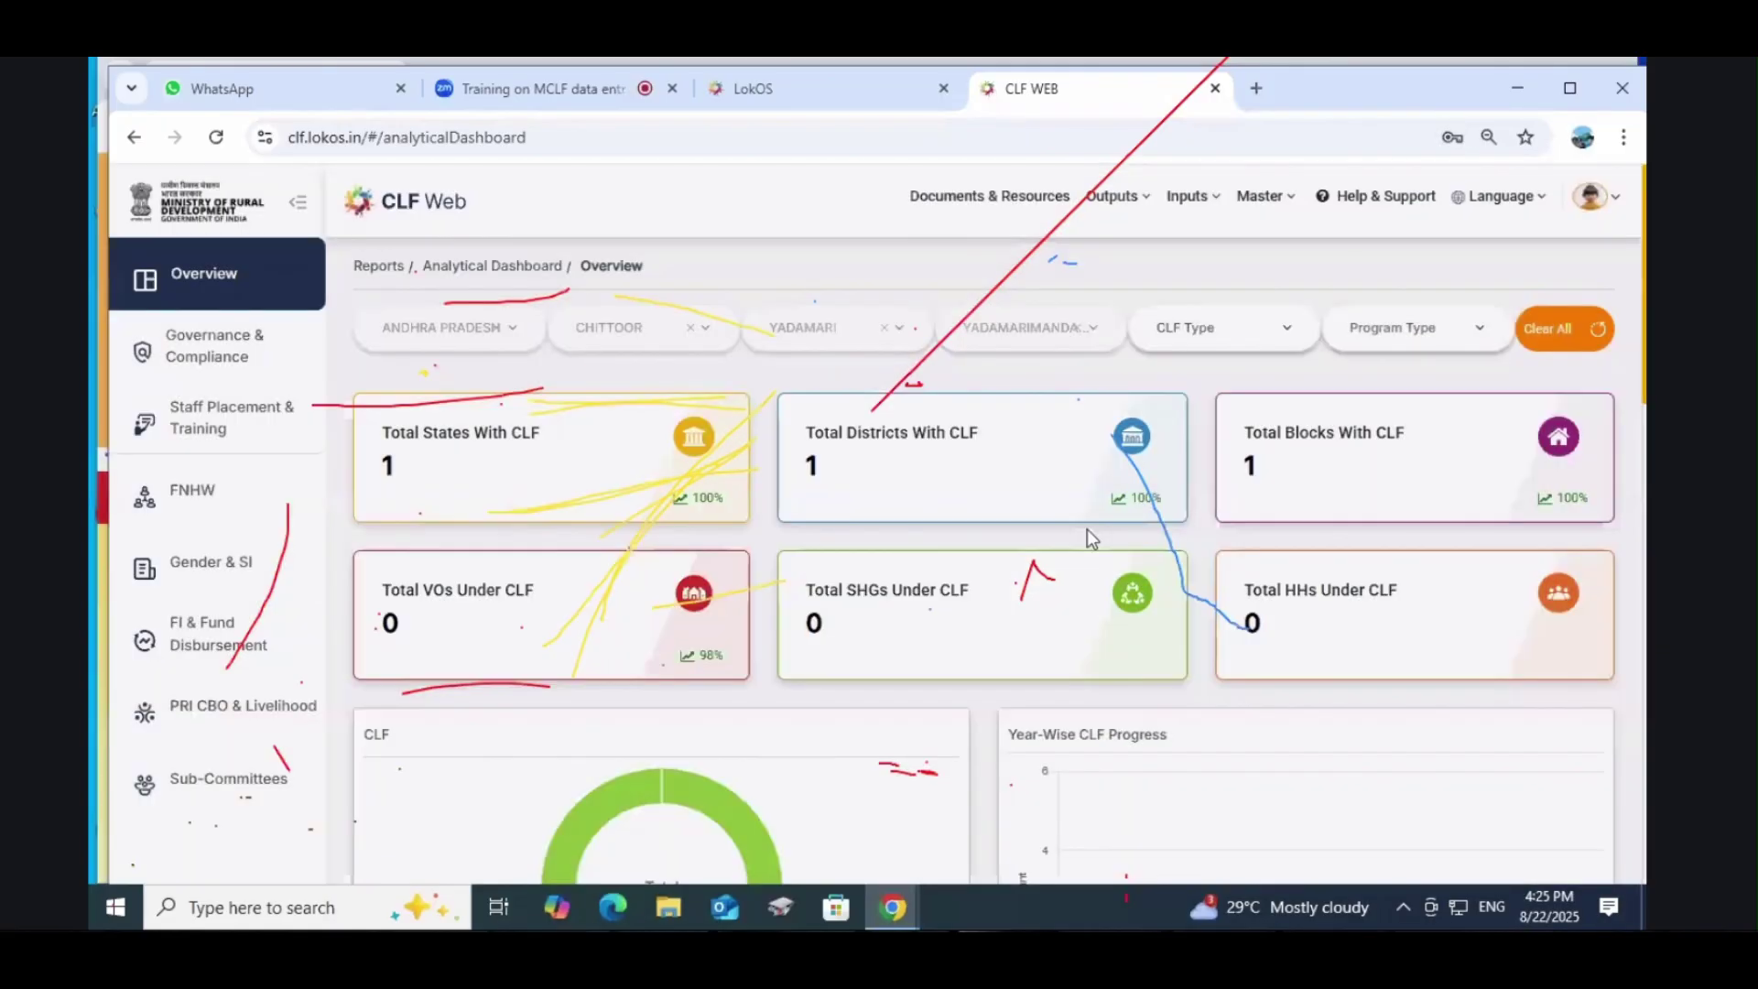
click(1180, 207)
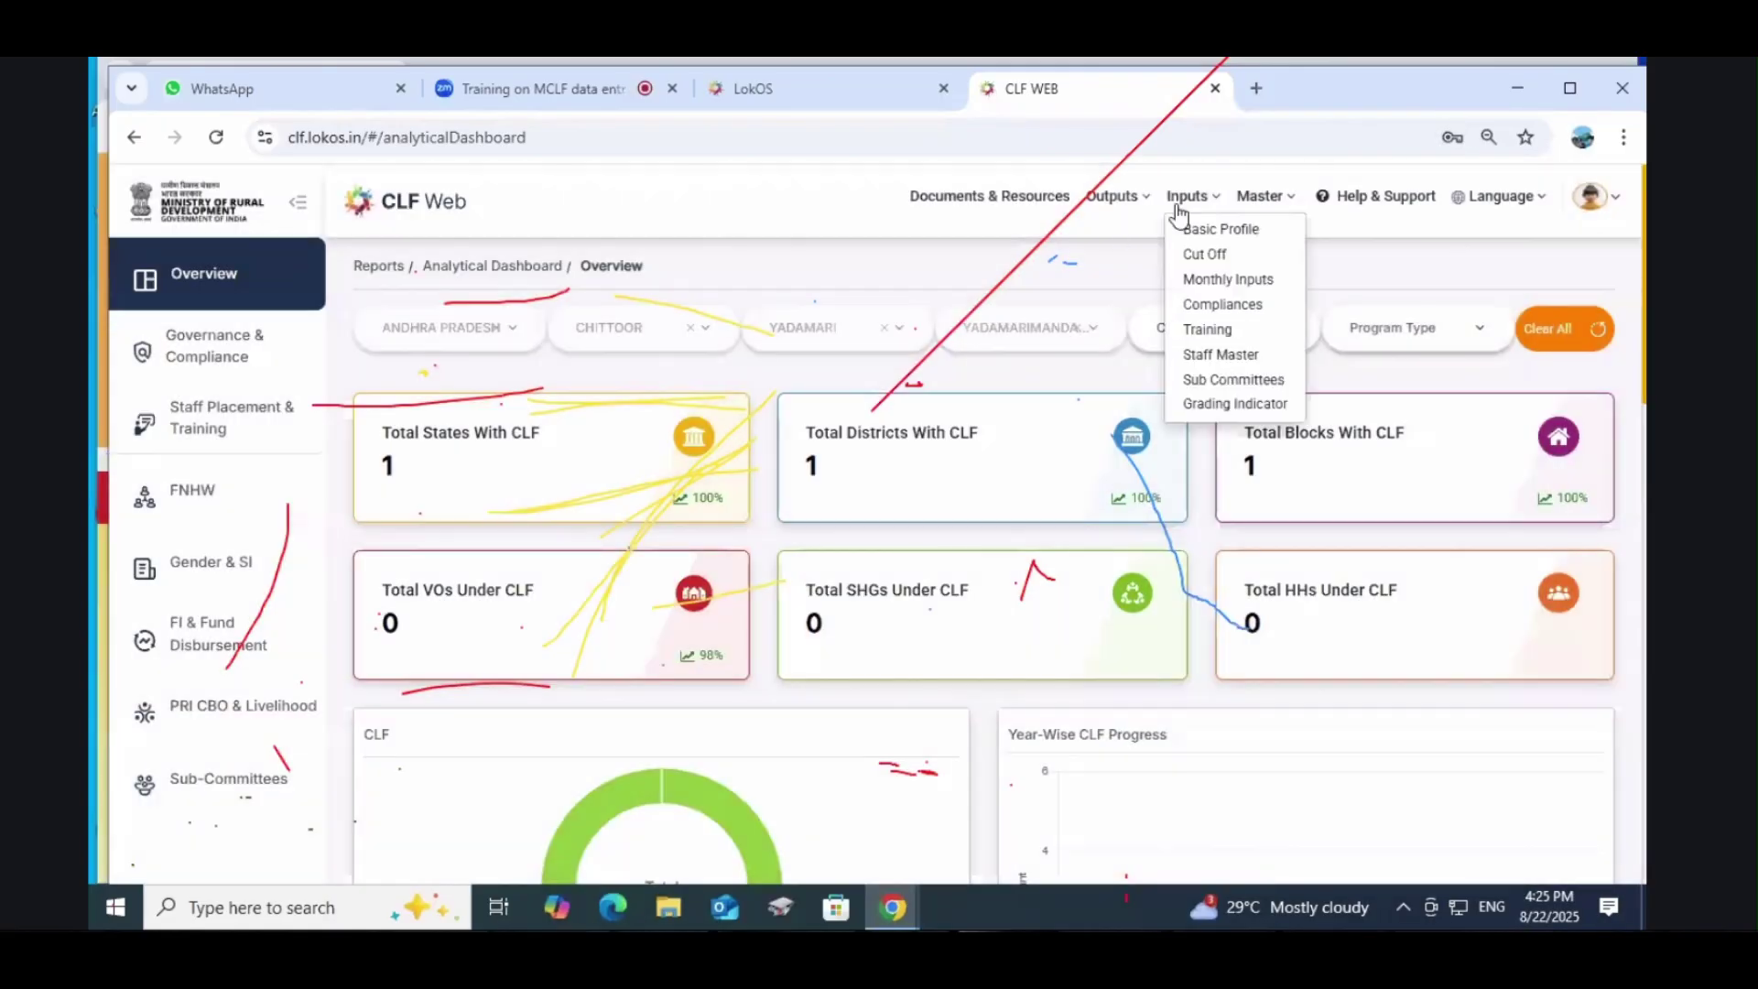
click(1225, 279)
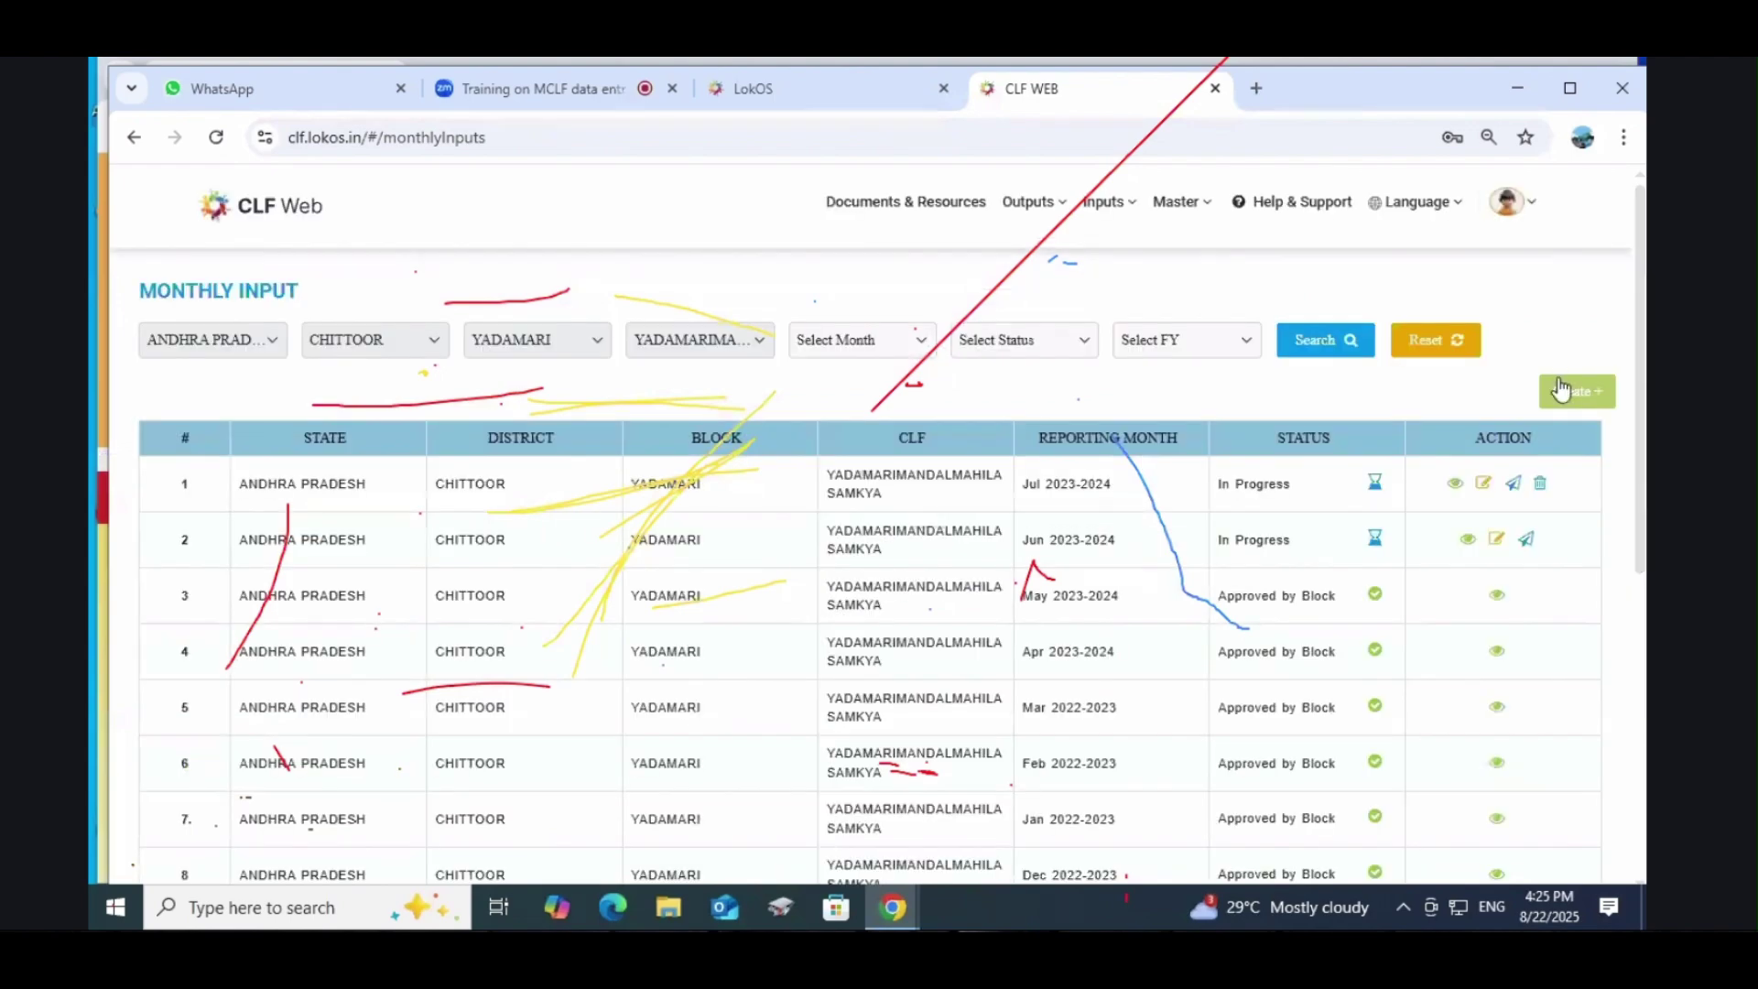
click(1572, 391)
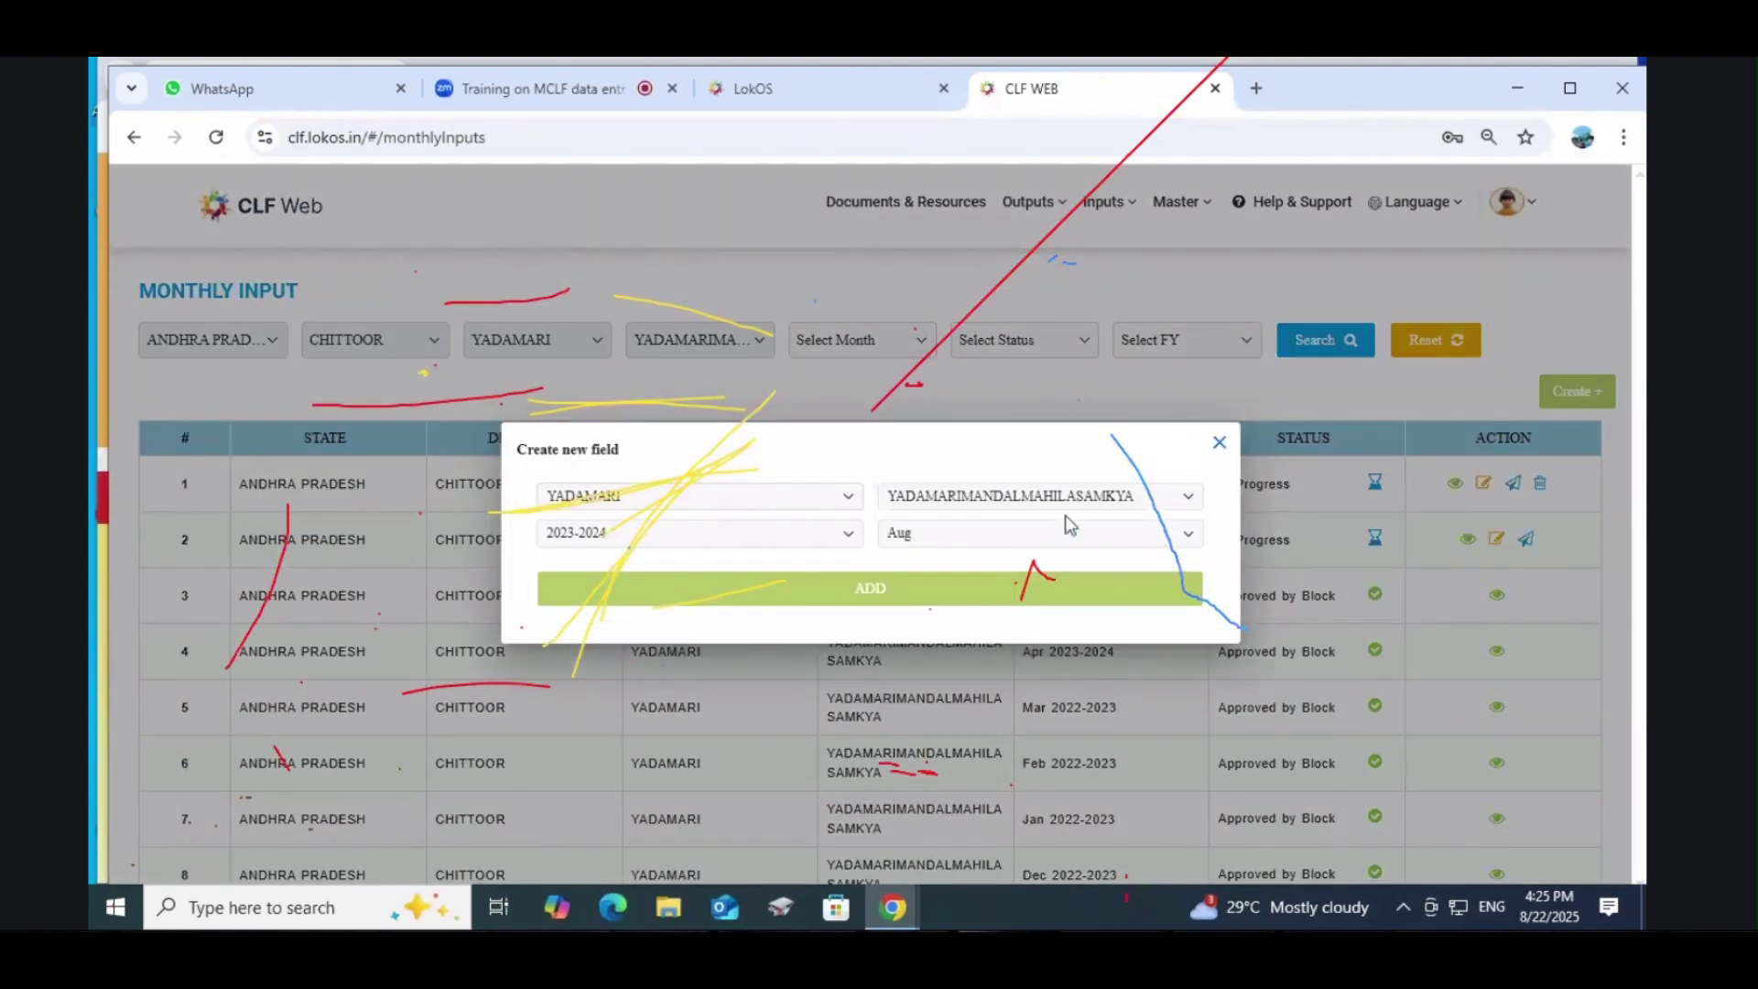
click(698, 535)
click(698, 535)
click(928, 529)
click(929, 530)
click(1219, 443)
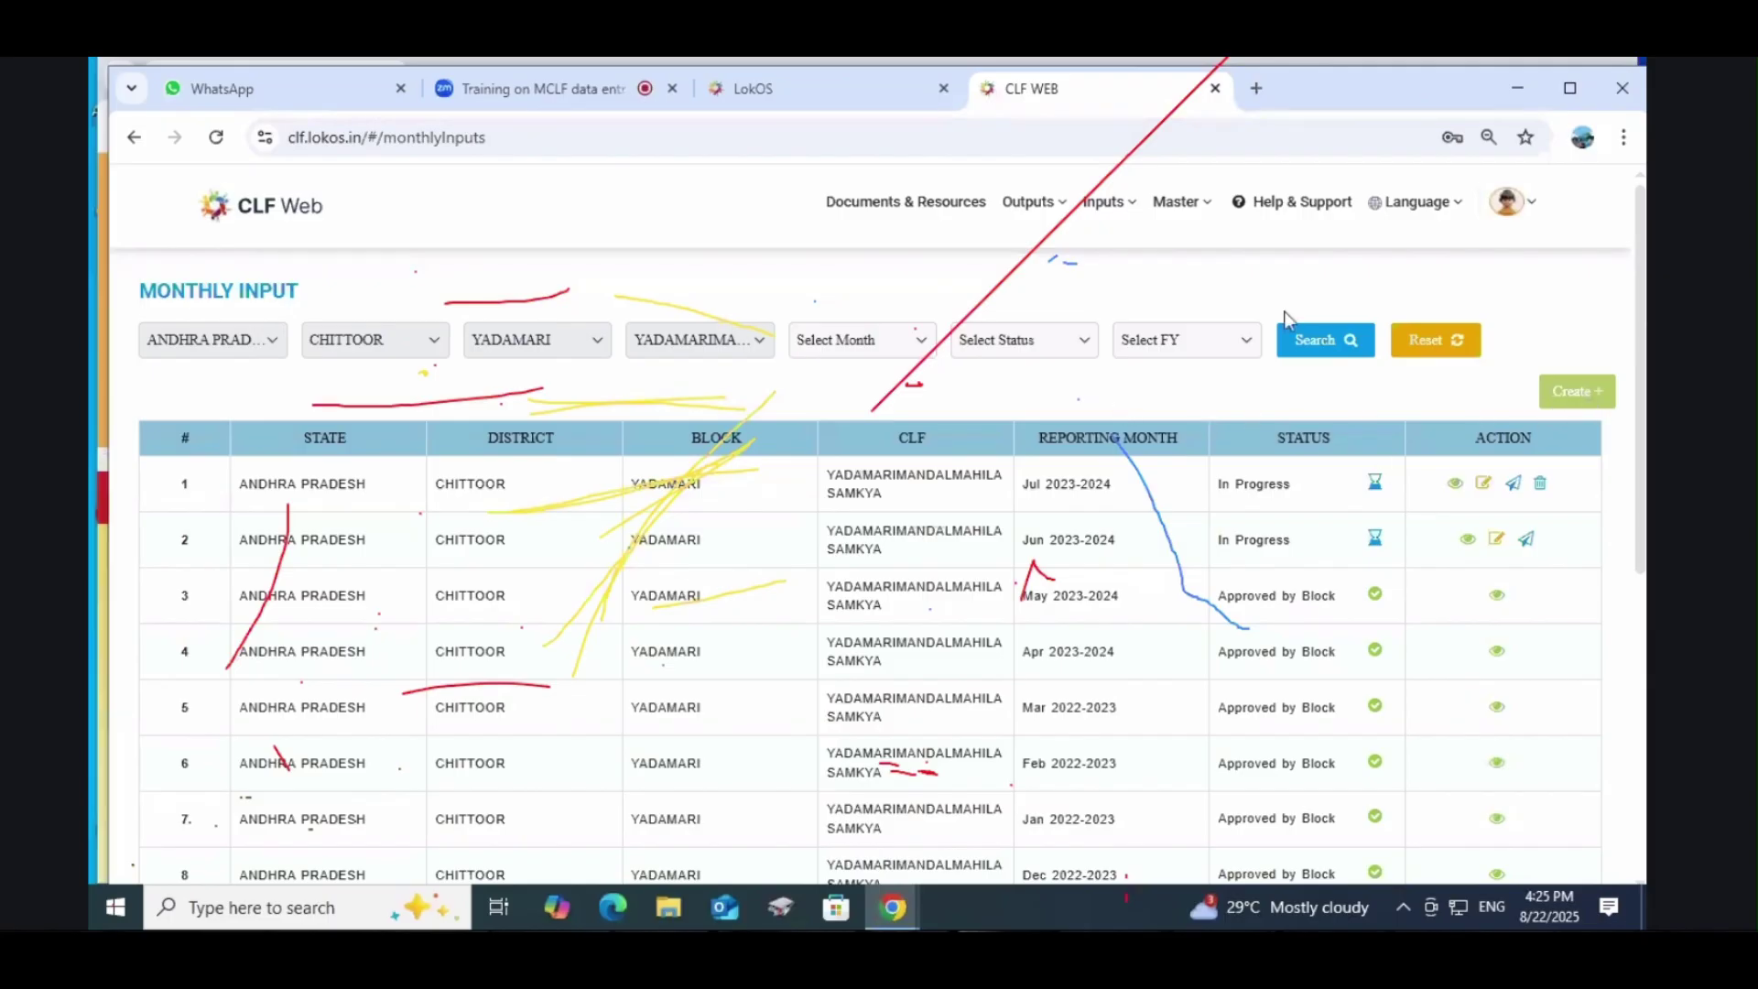
Step: Reopen and close the new entry dialog, then select the Jul row
click(1104, 203)
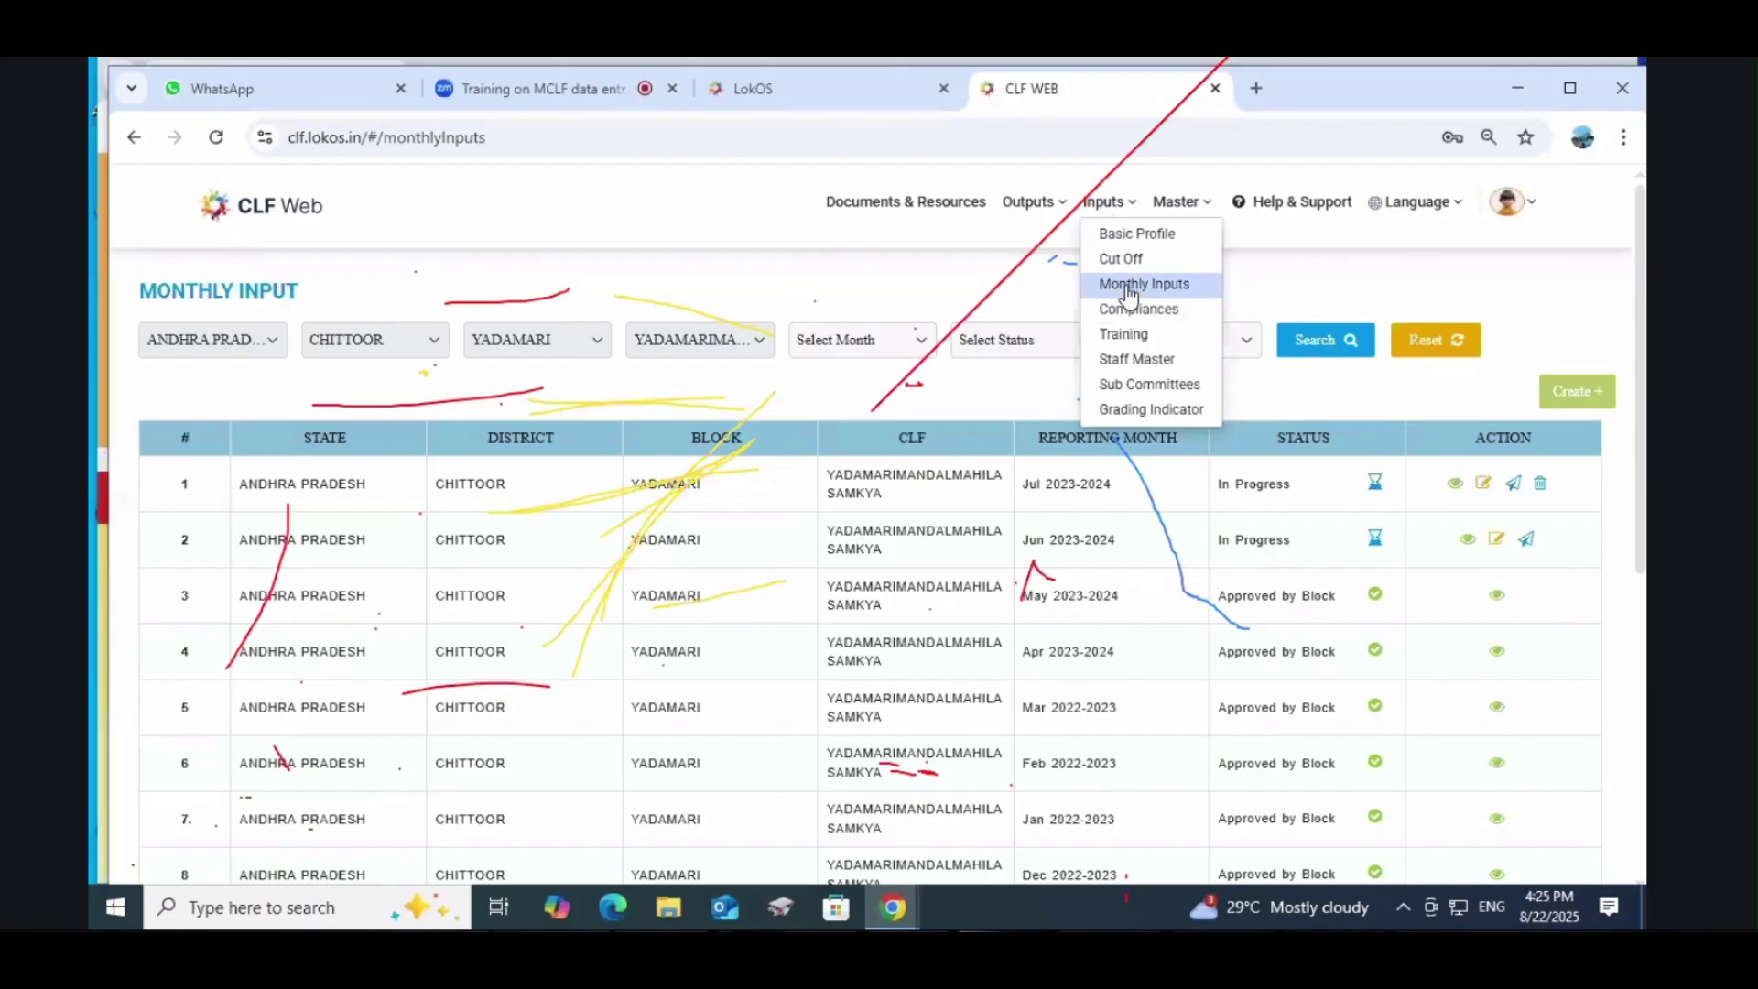
click(1178, 289)
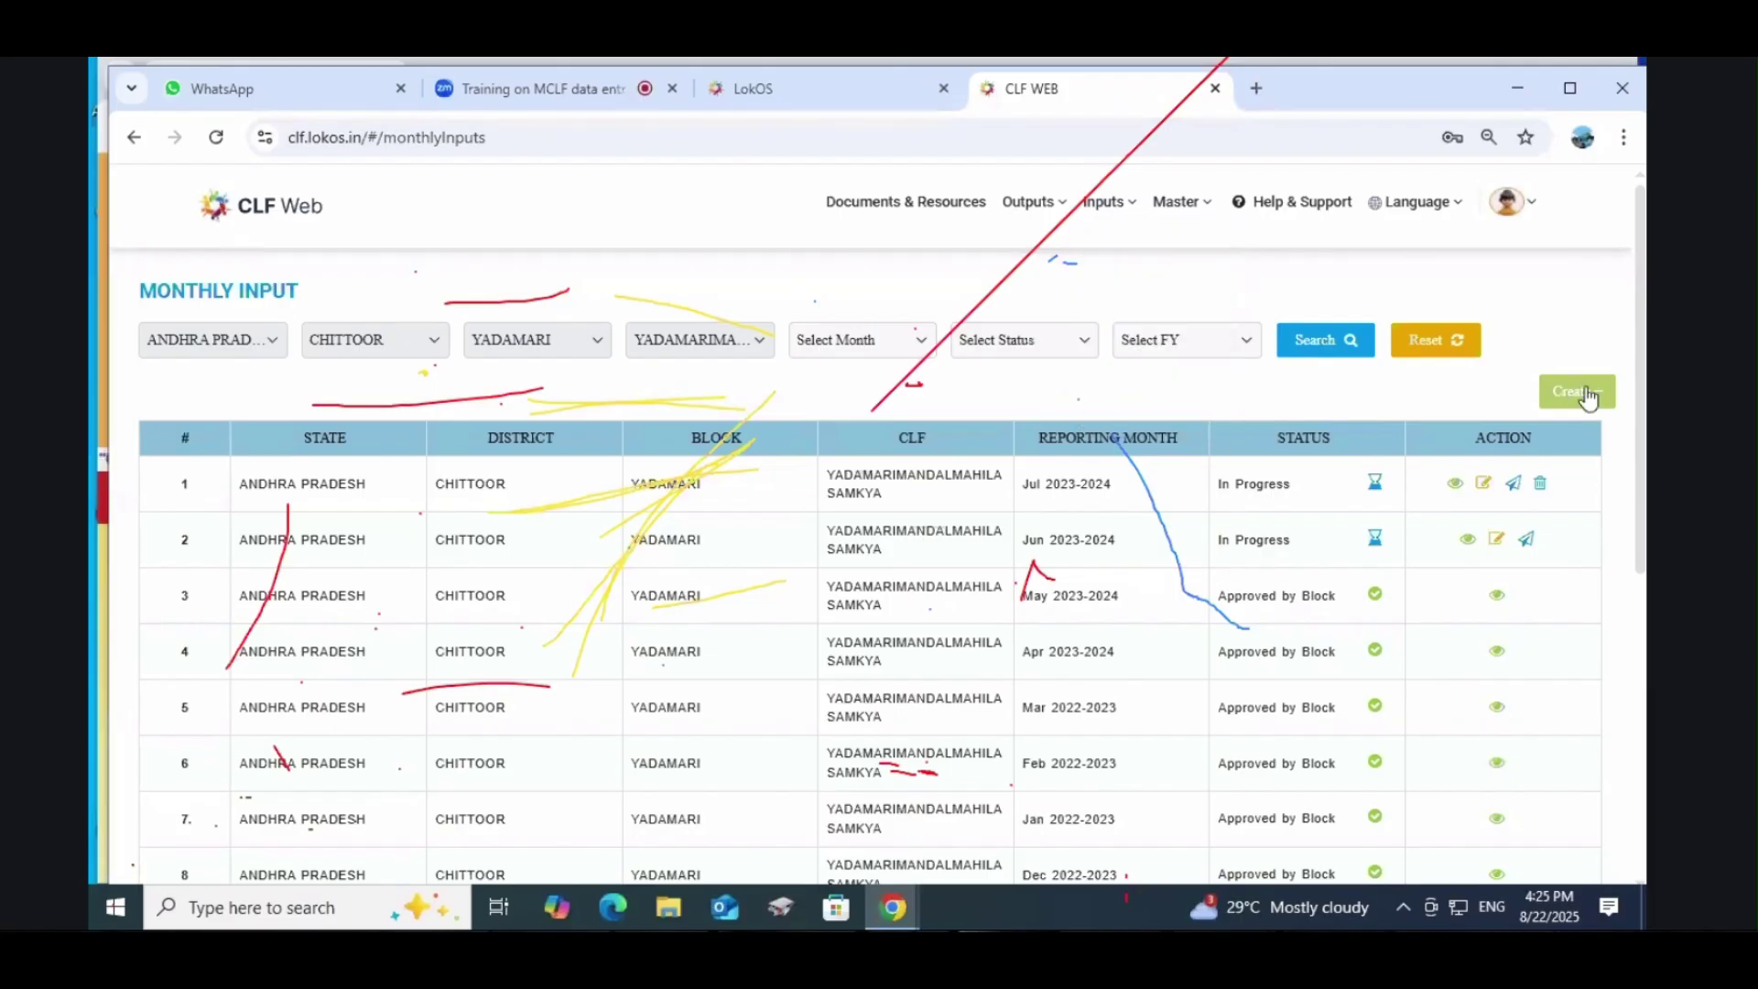
click(1582, 392)
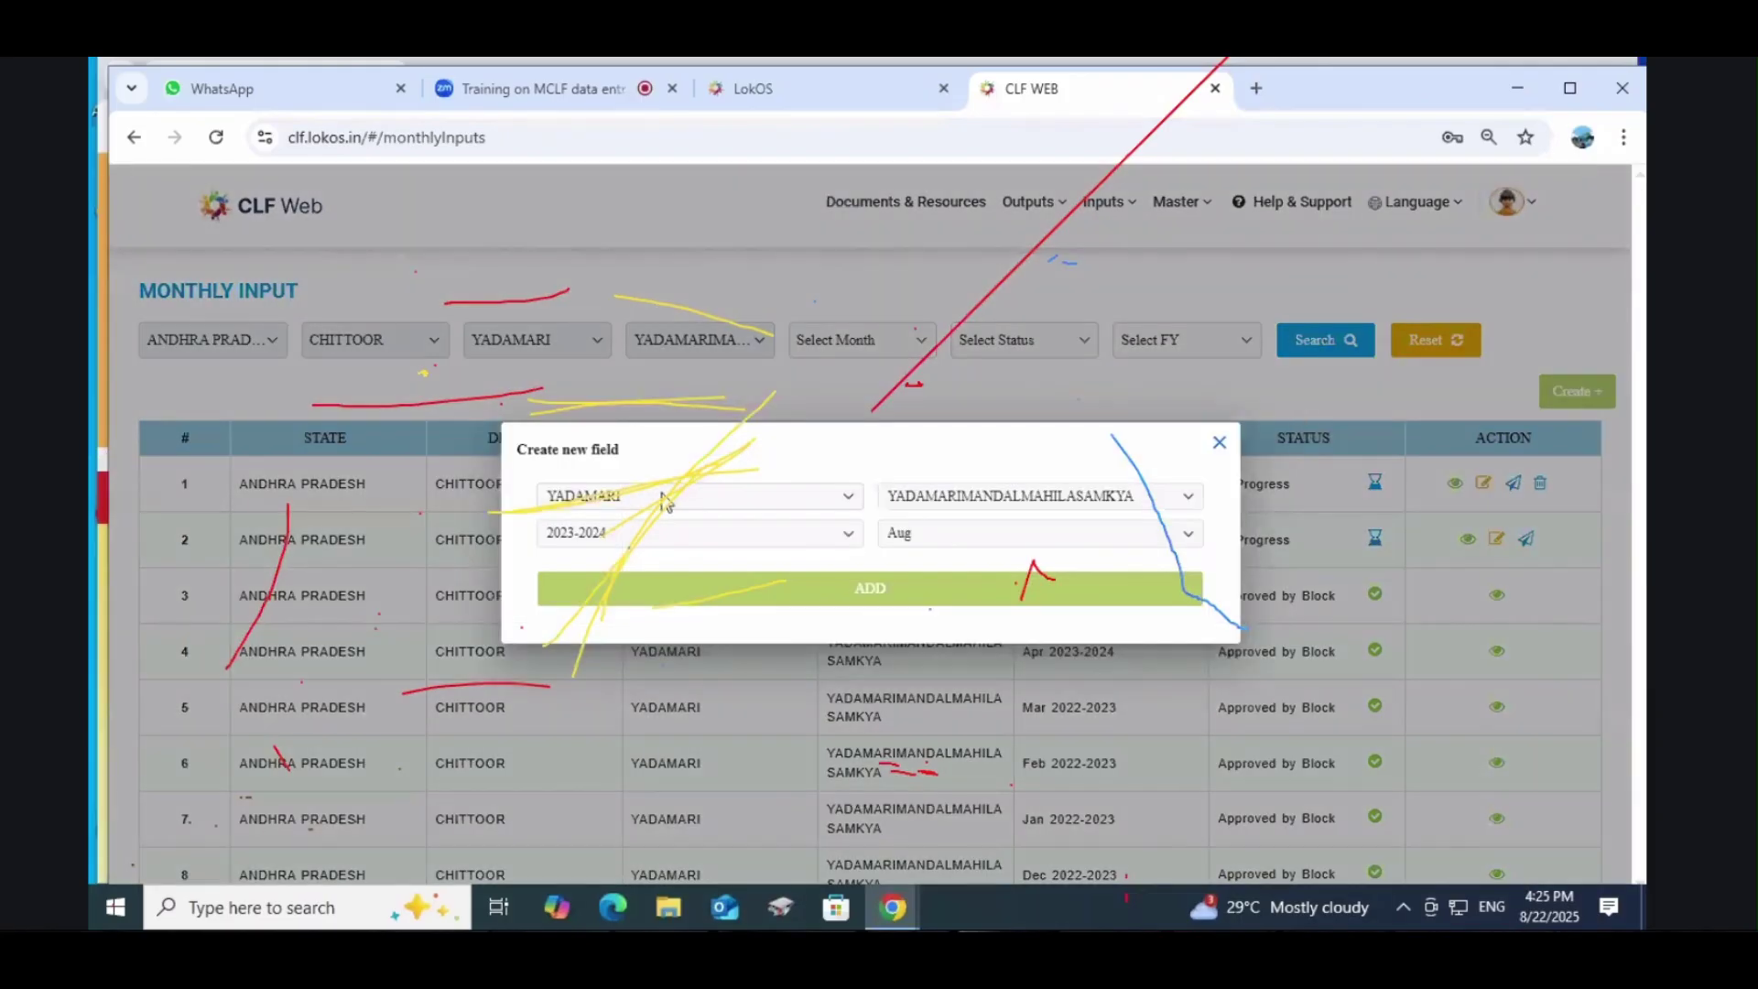
click(1223, 446)
double_click(1032, 484)
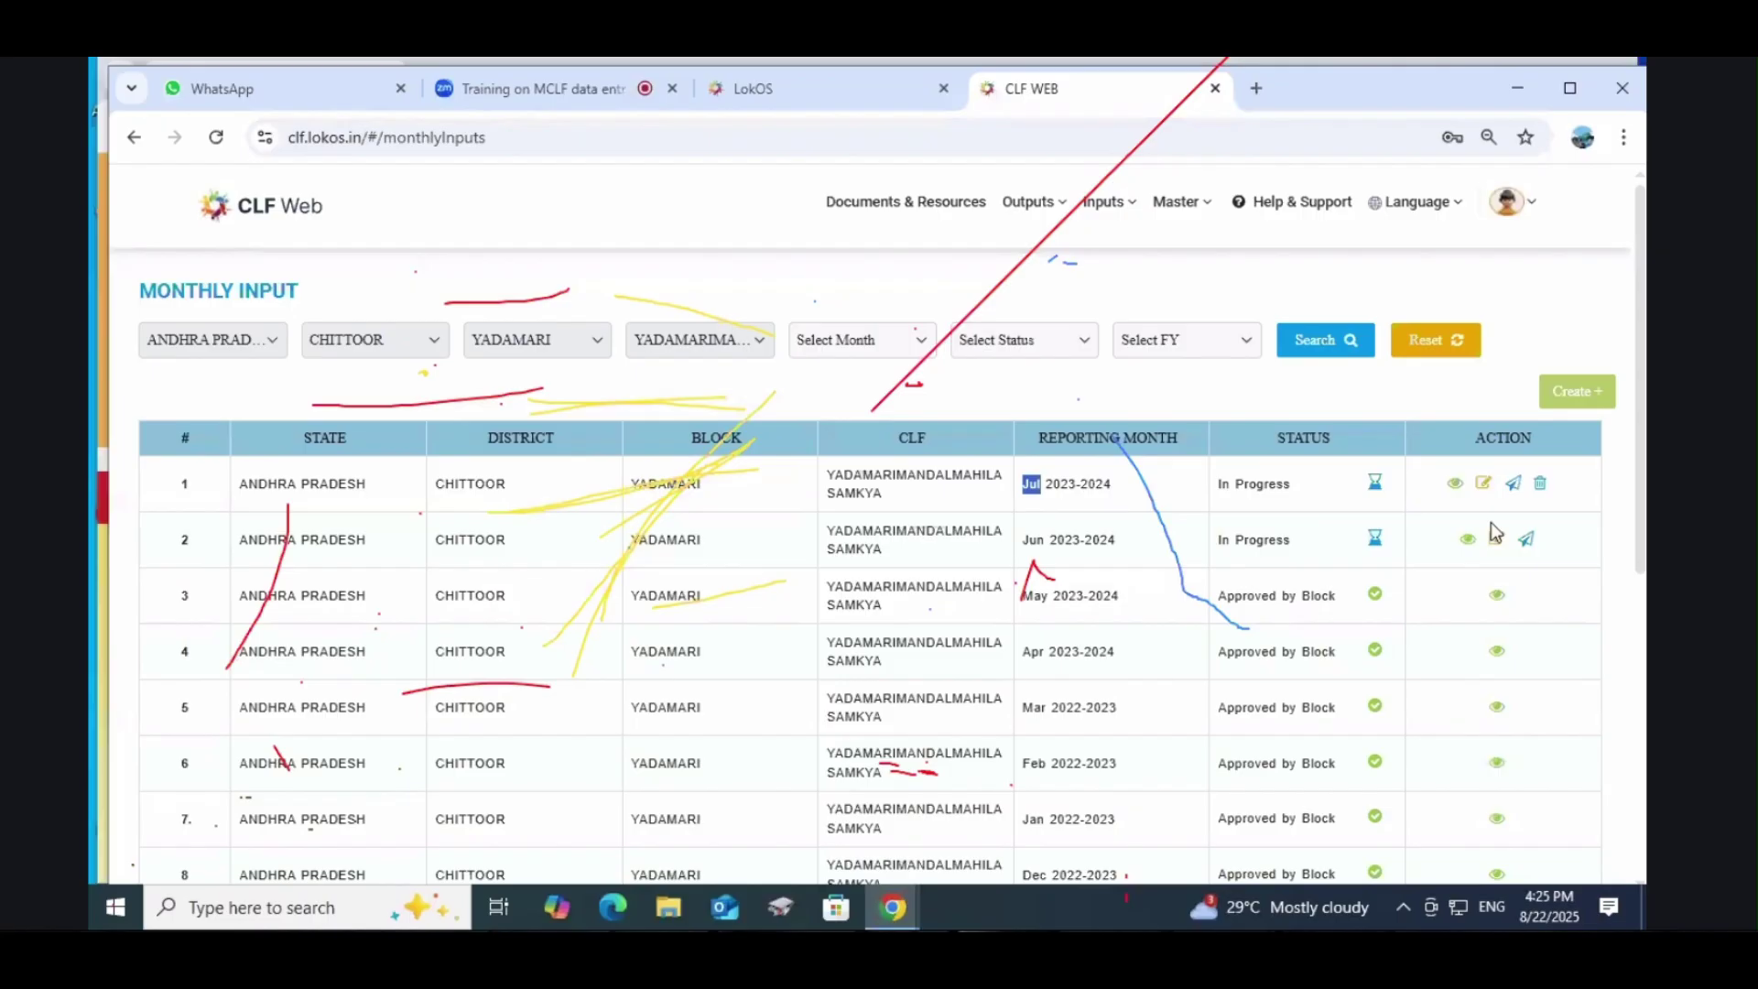
Step: Add and submit an Aug 2023-2024 monthly entry, then close the dialog
click(1575, 390)
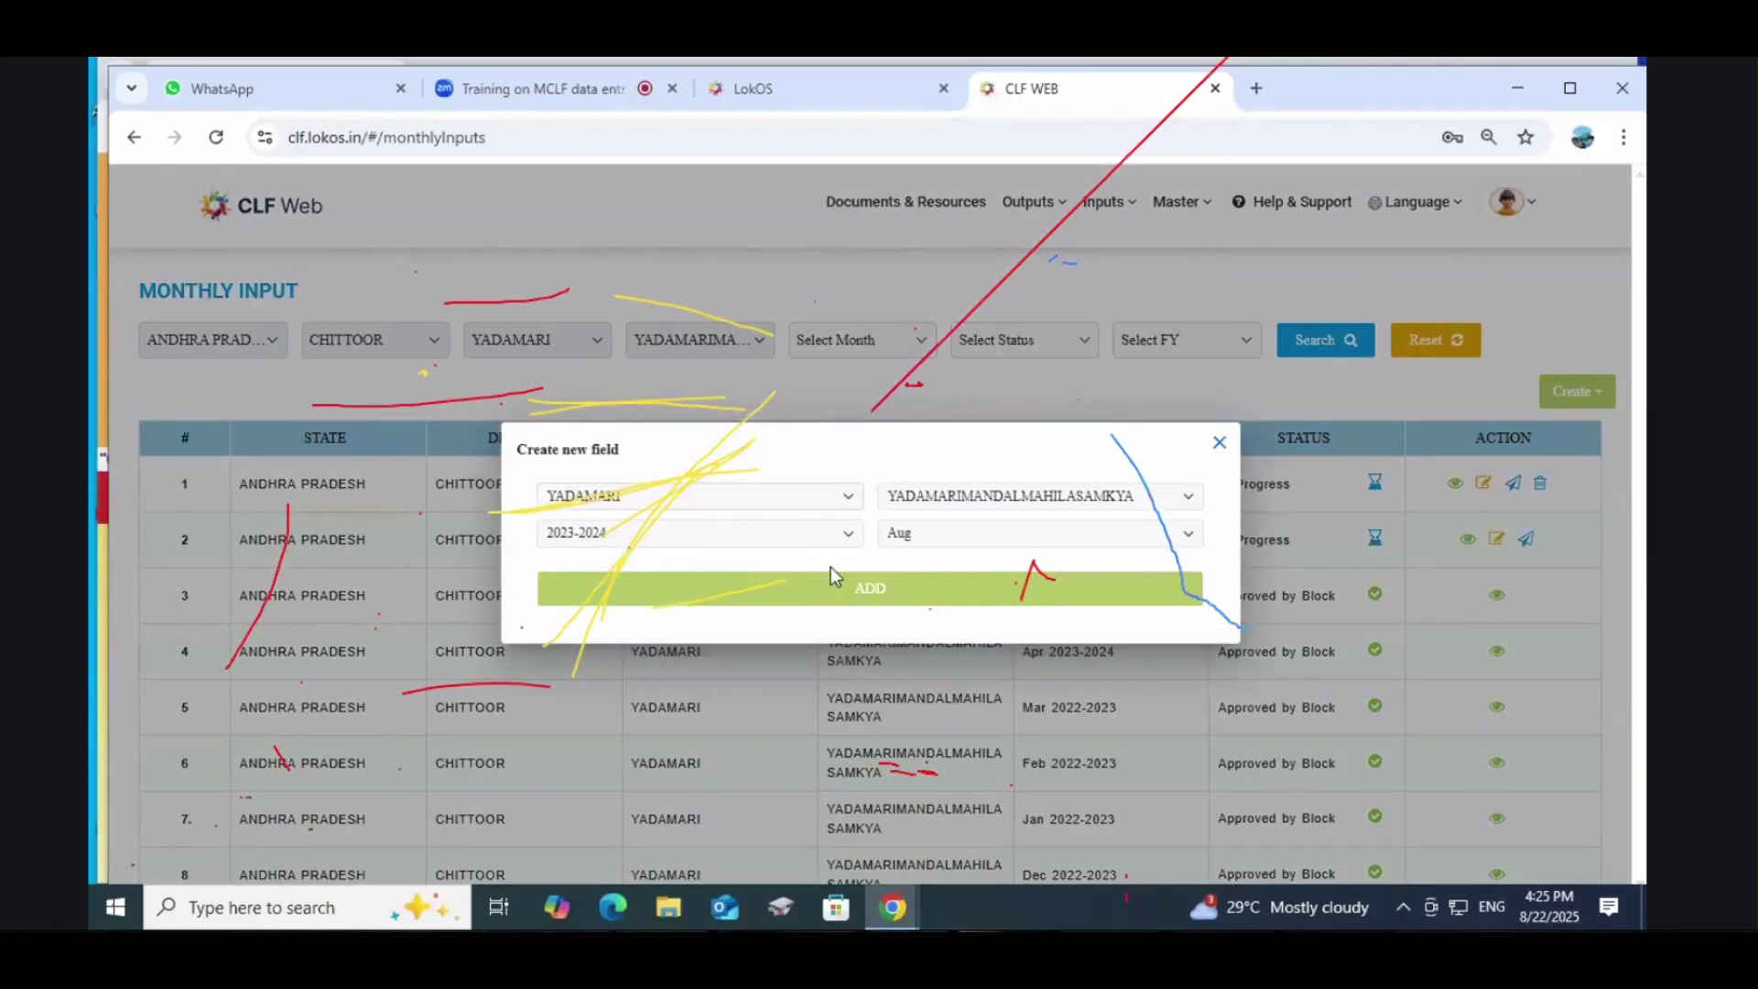
click(645, 537)
click(644, 539)
click(920, 532)
click(935, 562)
click(875, 589)
click(921, 595)
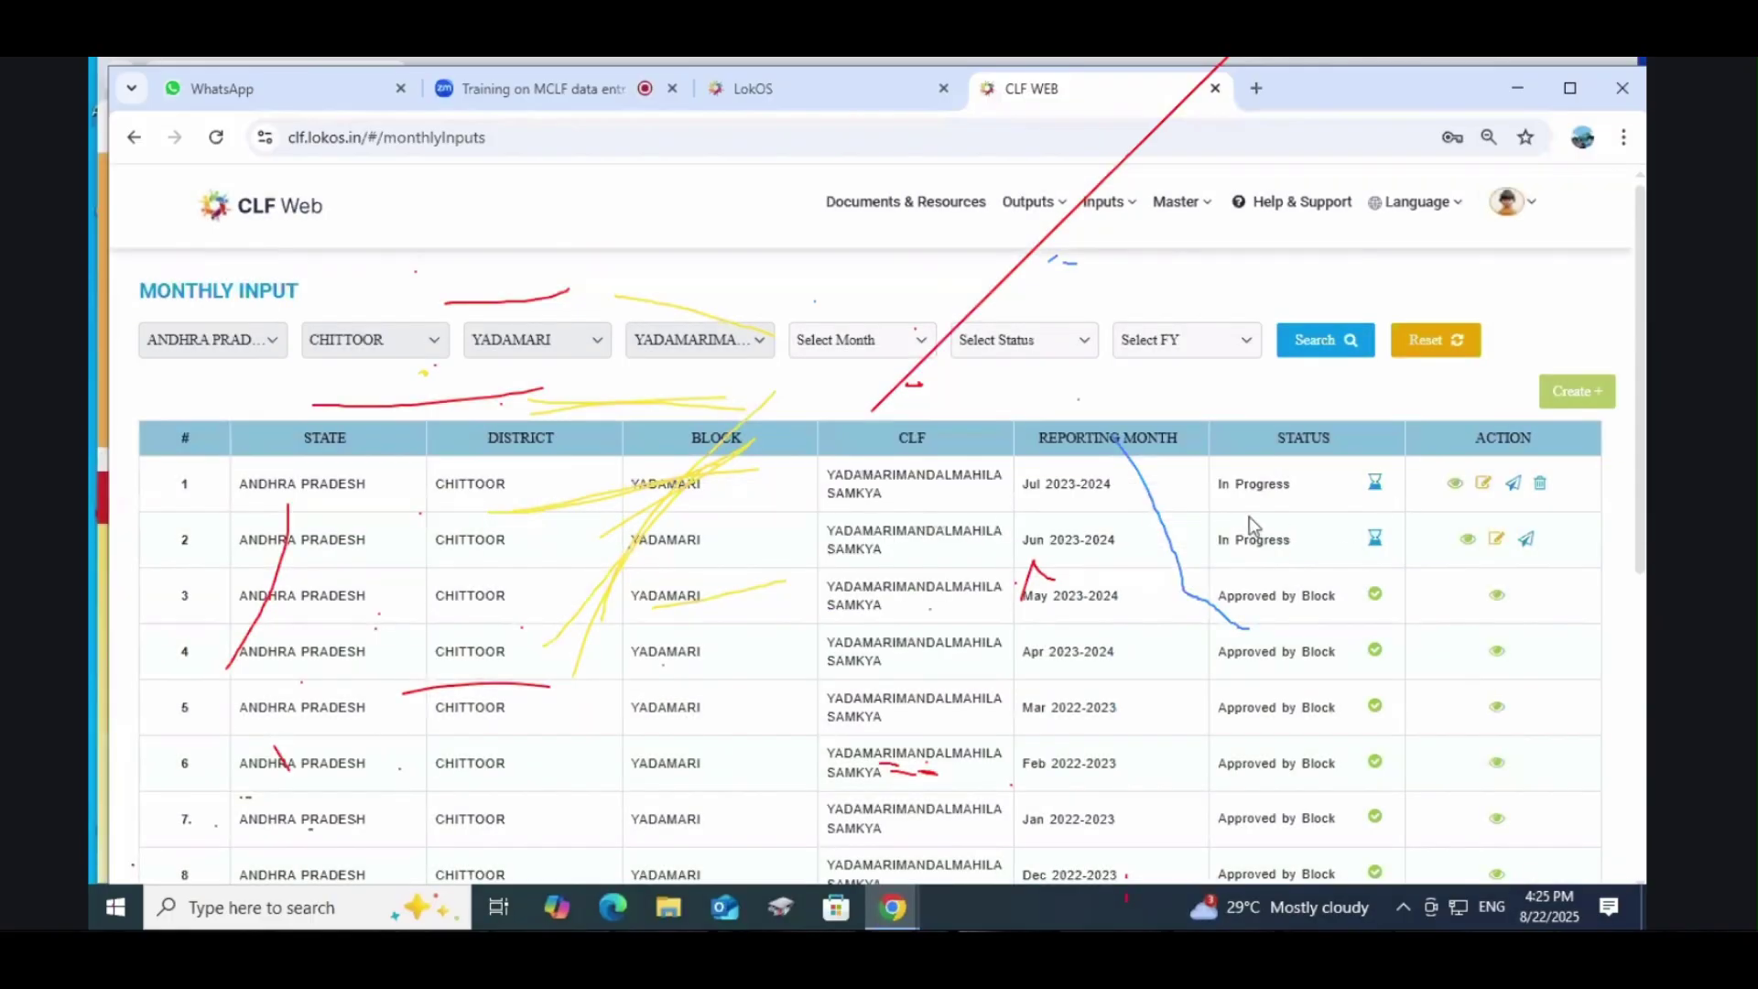
click(1574, 403)
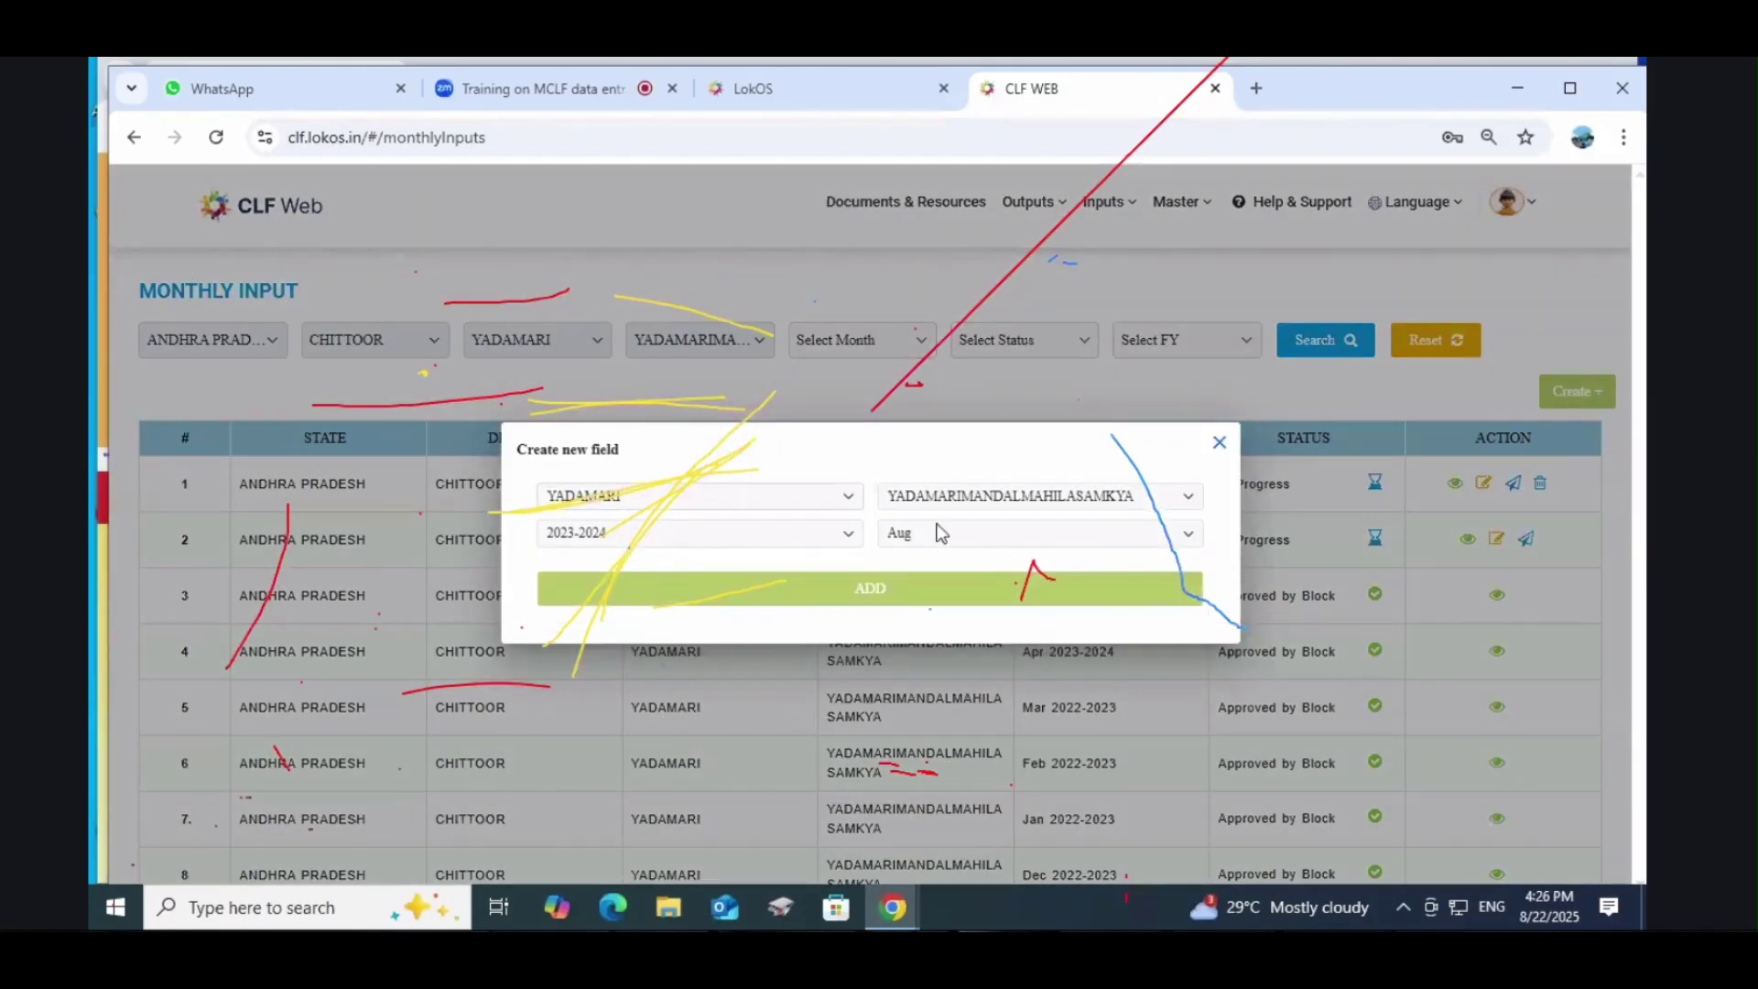
click(804, 590)
click(1220, 442)
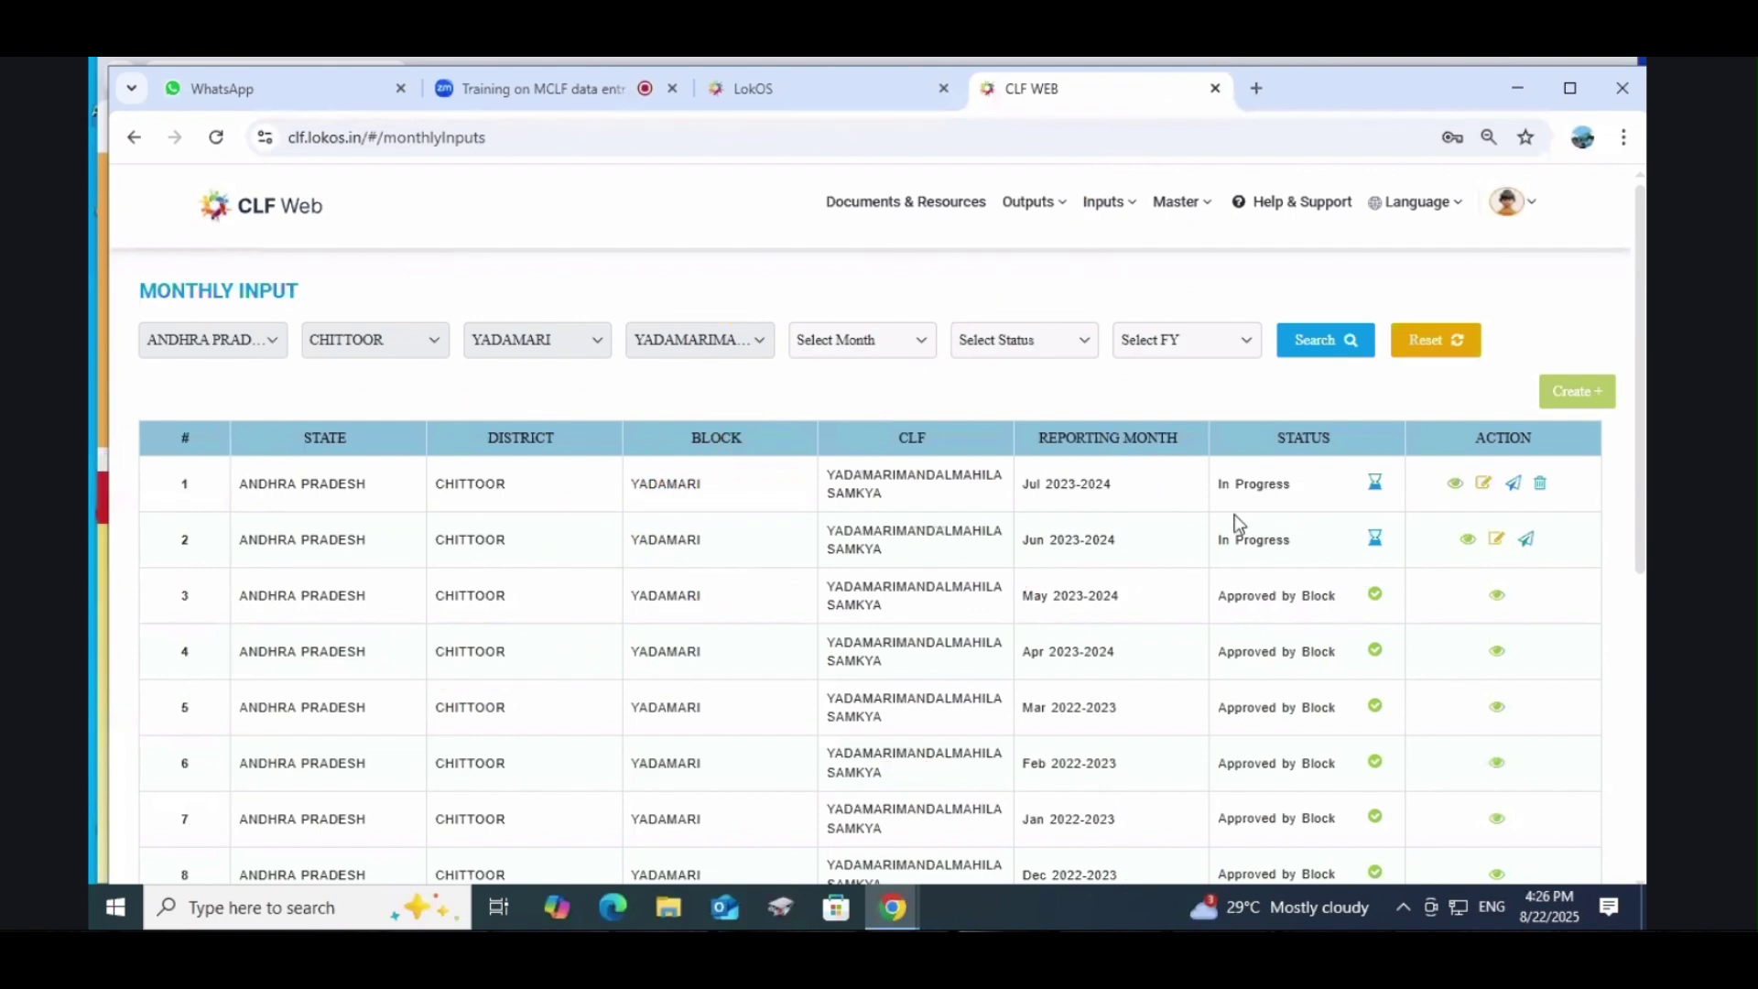
Step: Open the Training page, log out of CLF Web, and return to the LokOS sign-in tab
click(1103, 206)
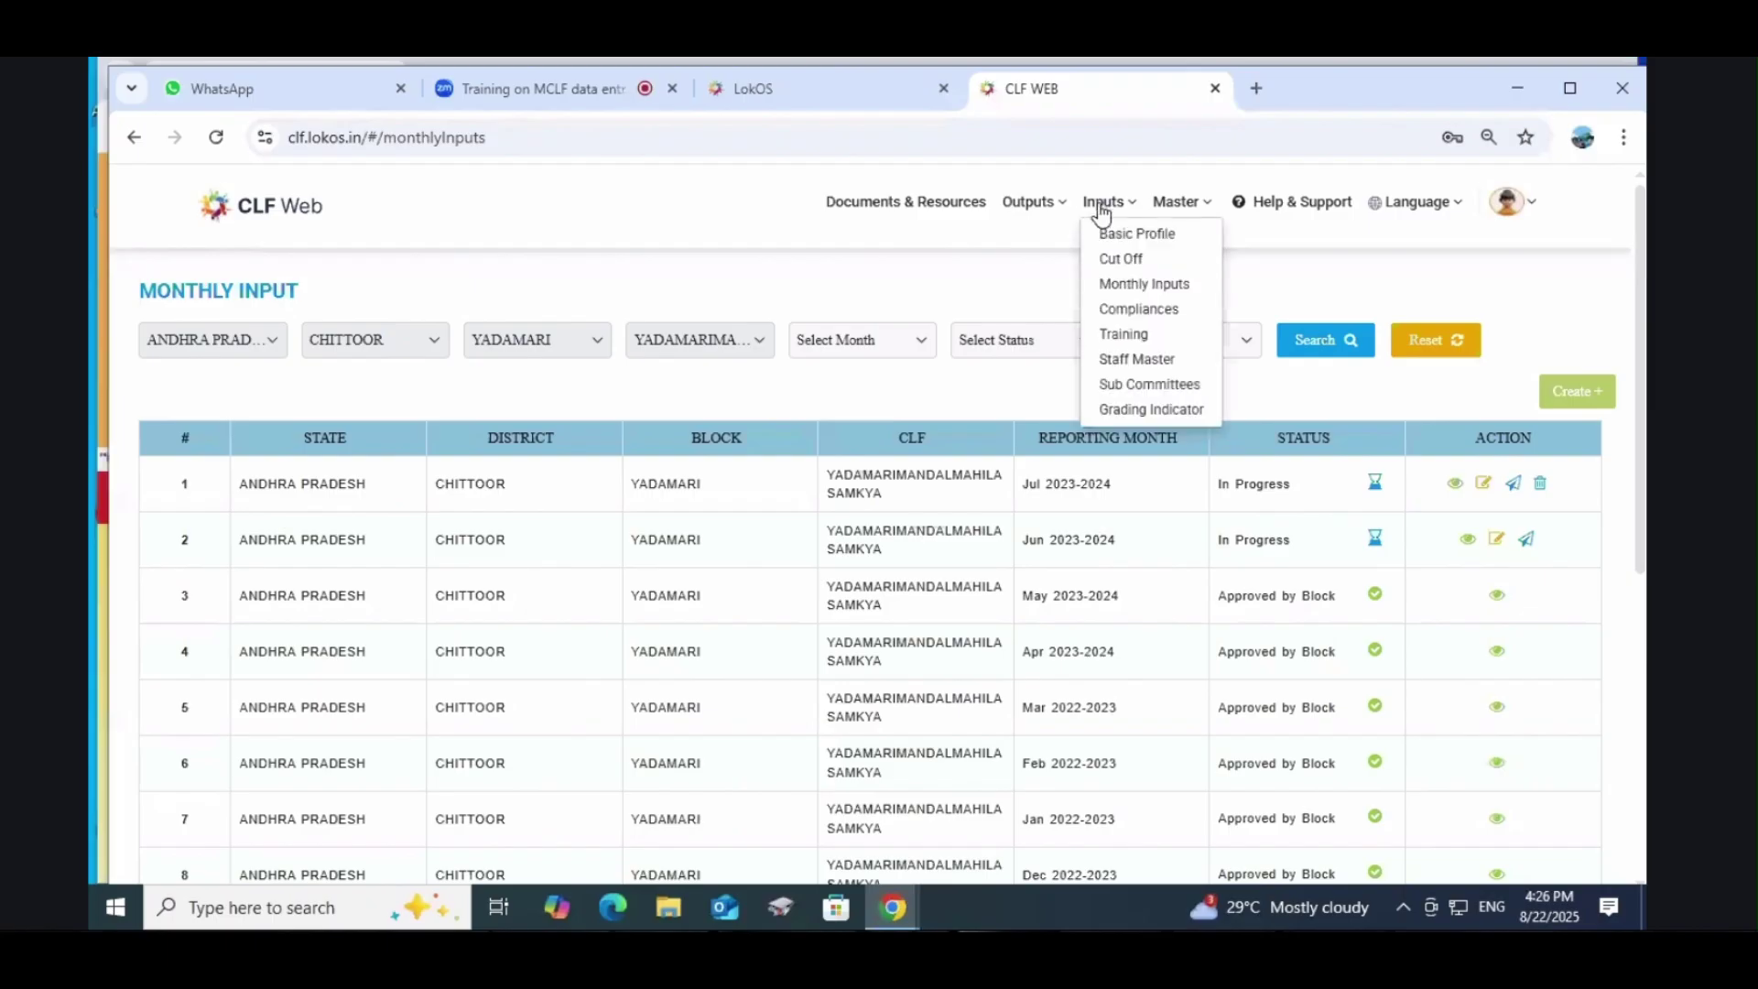
click(1124, 333)
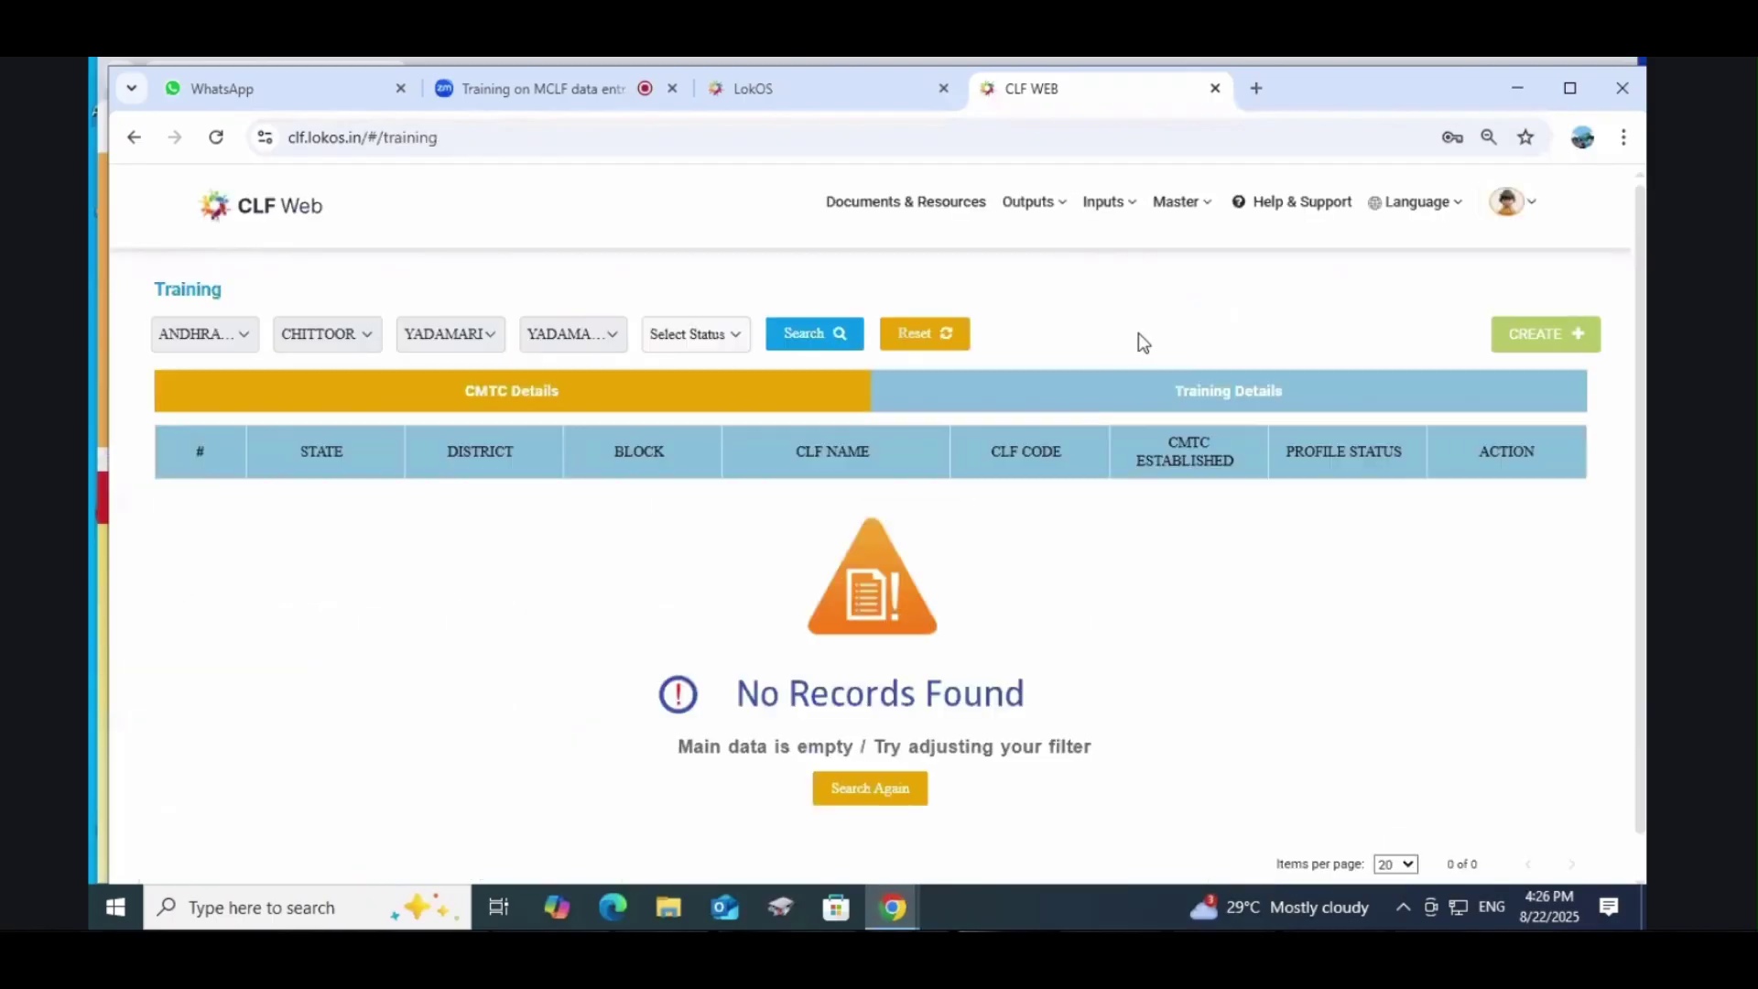
click(1507, 201)
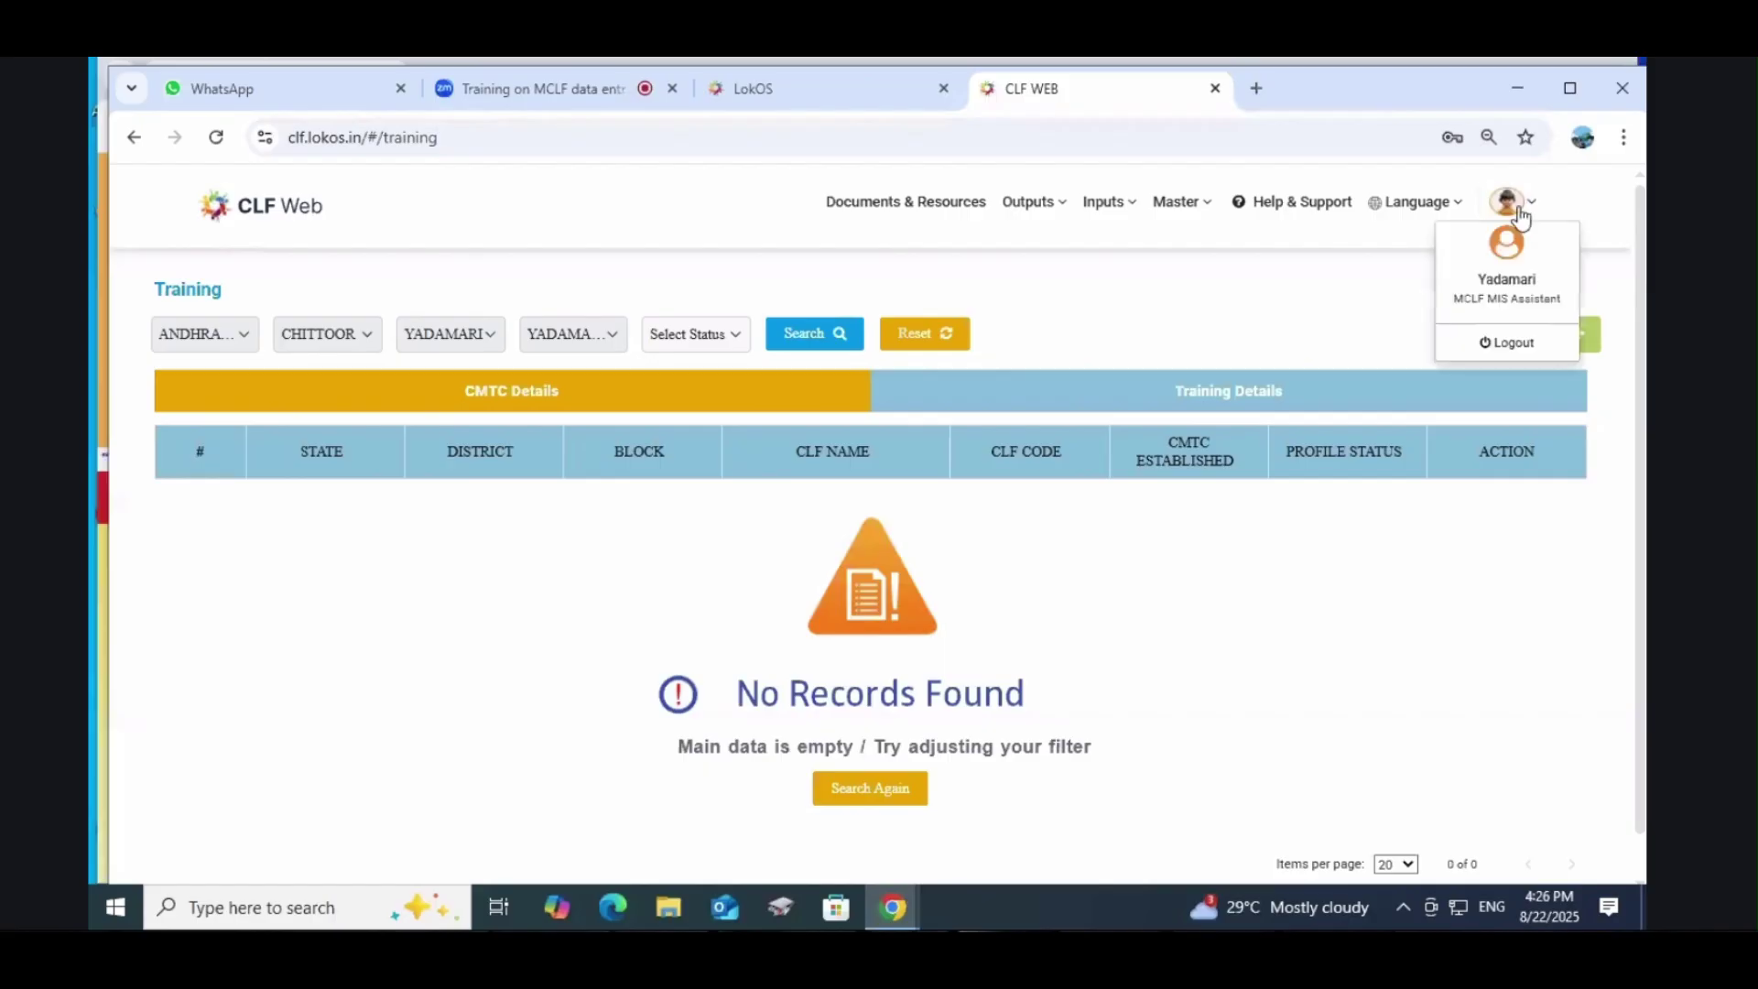
click(1512, 343)
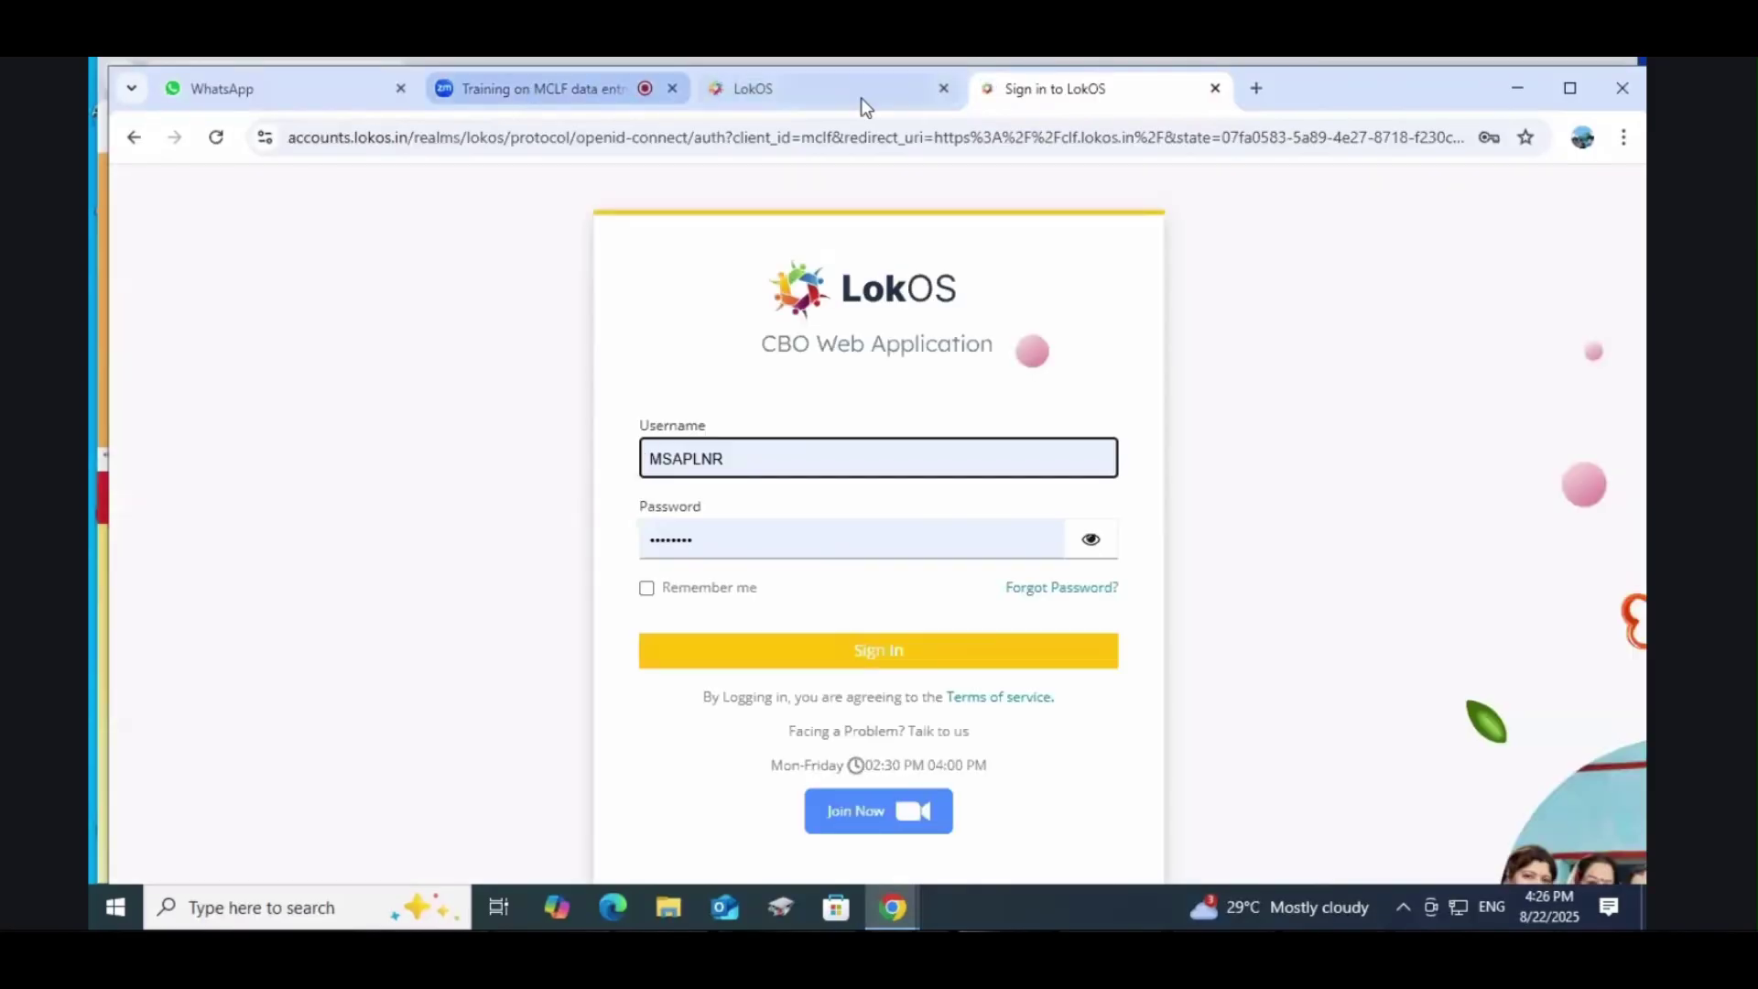
click(849, 92)
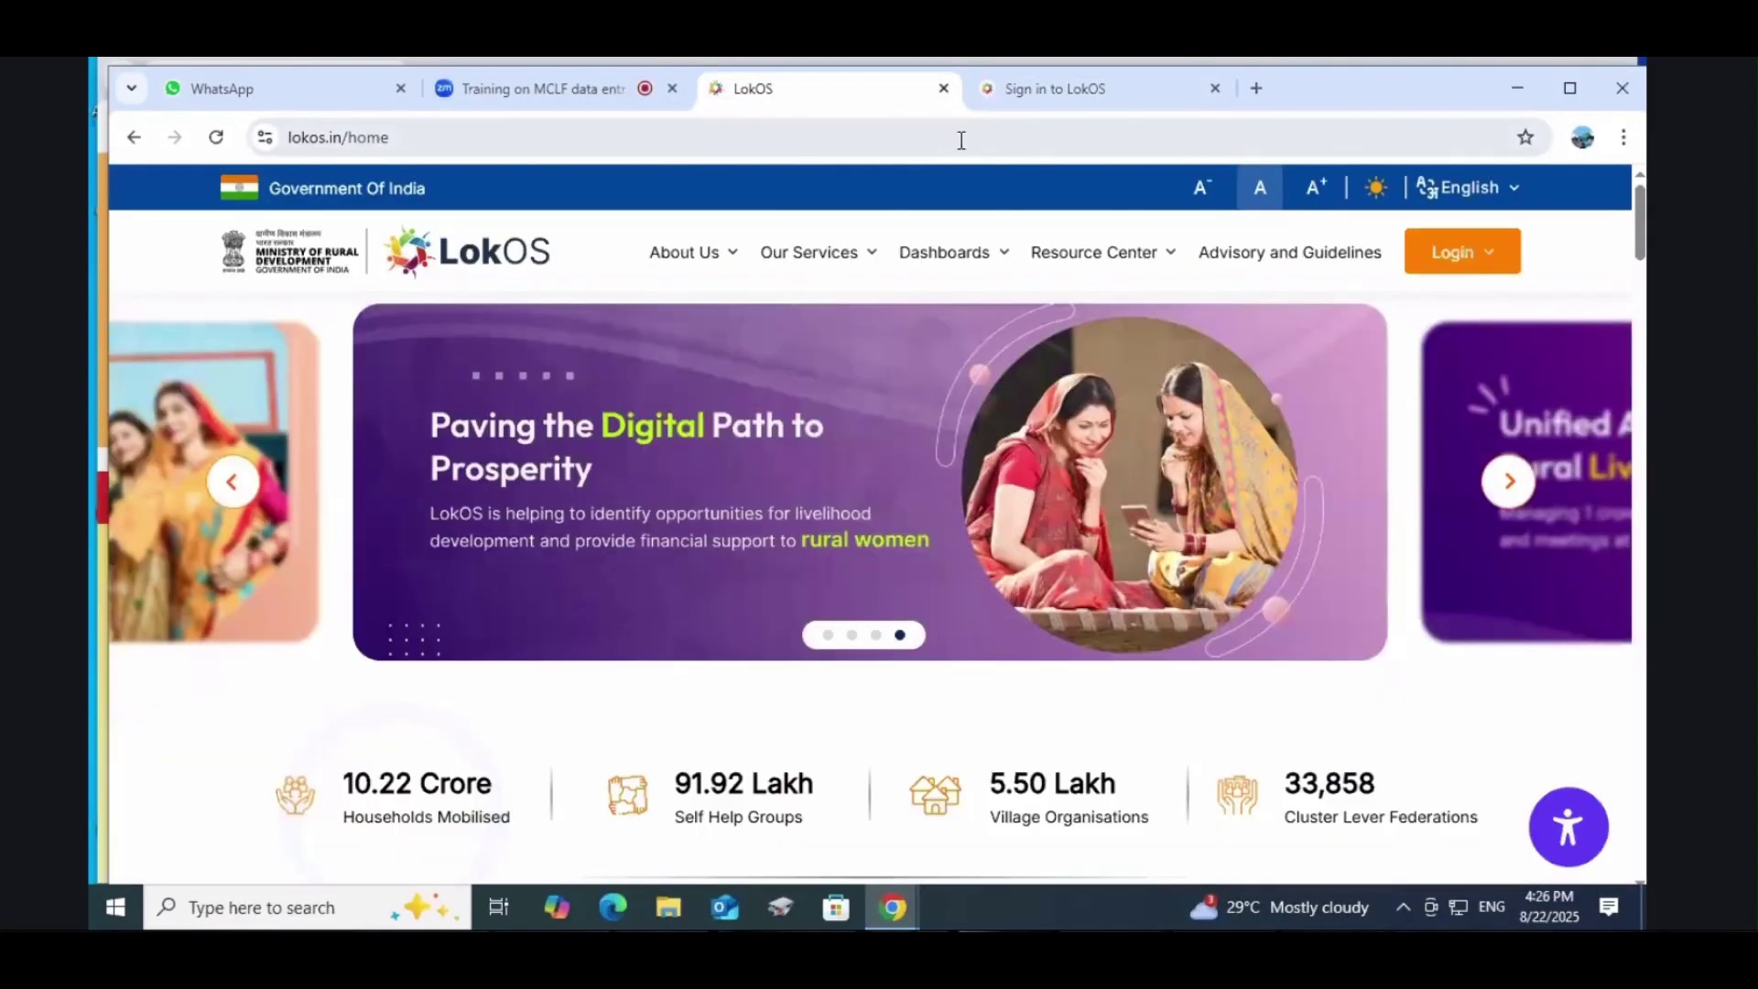
click(1062, 88)
Step: Sign in under the Gangavaram account and dismiss the error to reach the dashboard
click(811, 455)
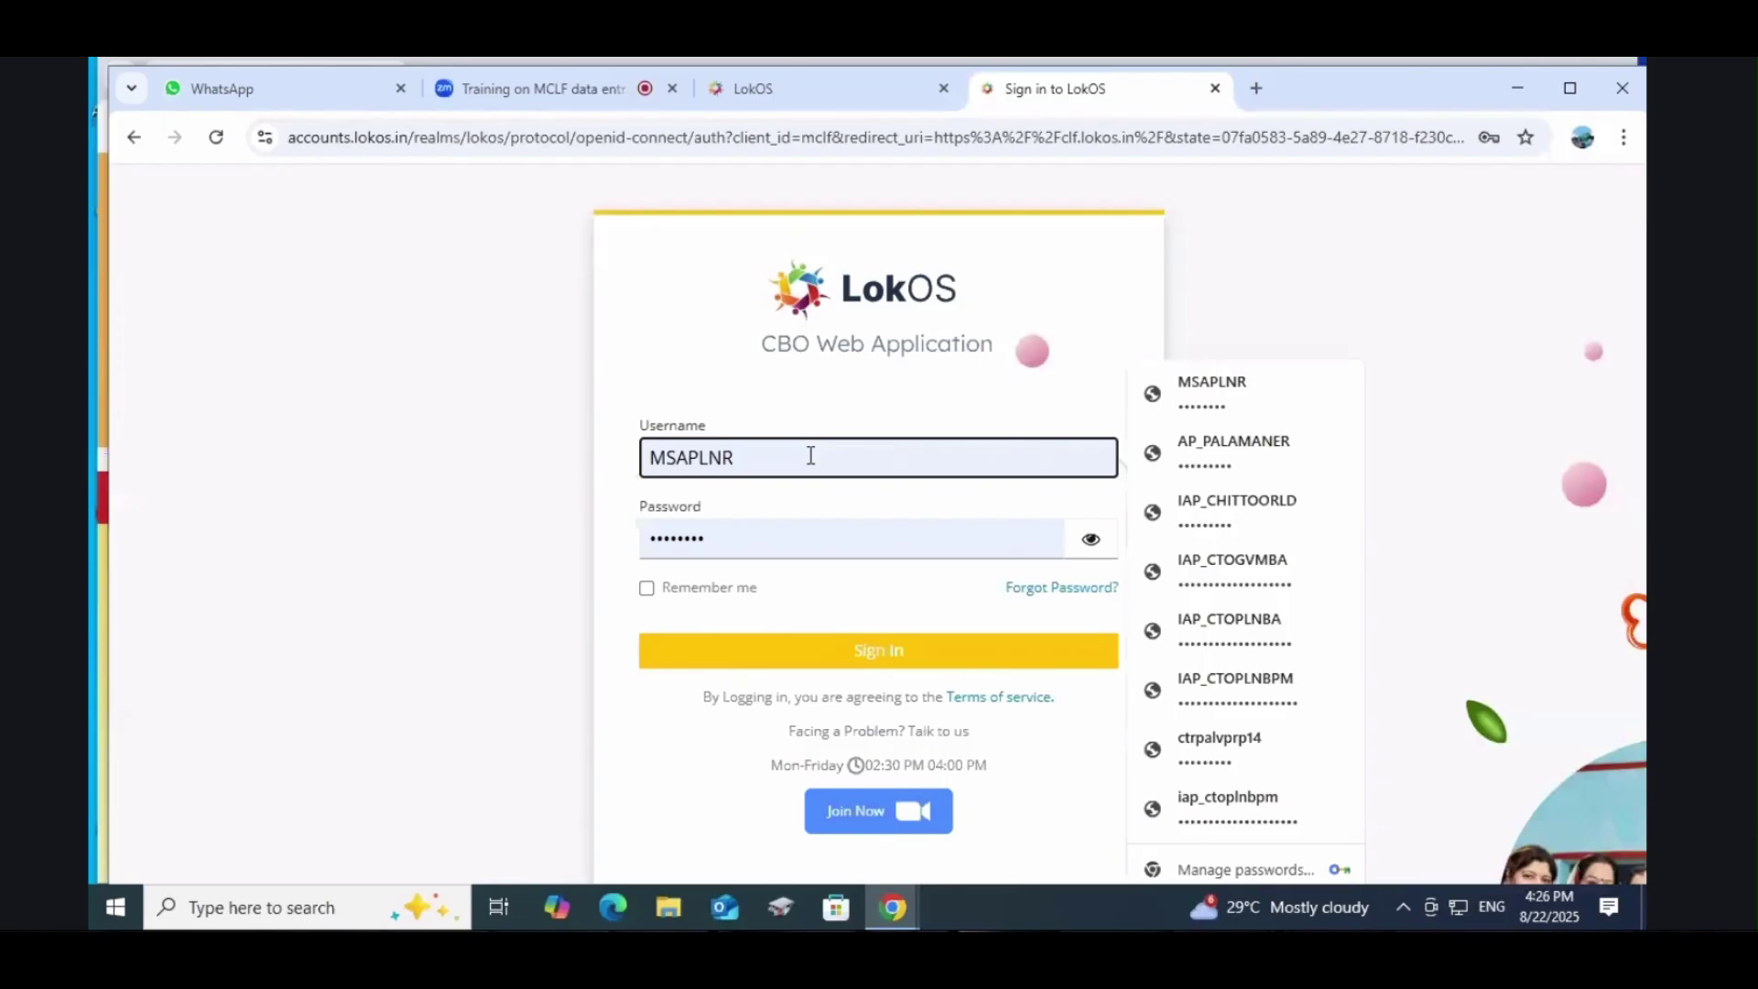
key(BackSpace)
key(BackSpace)
key(BackSpace)
key(BackSpace)
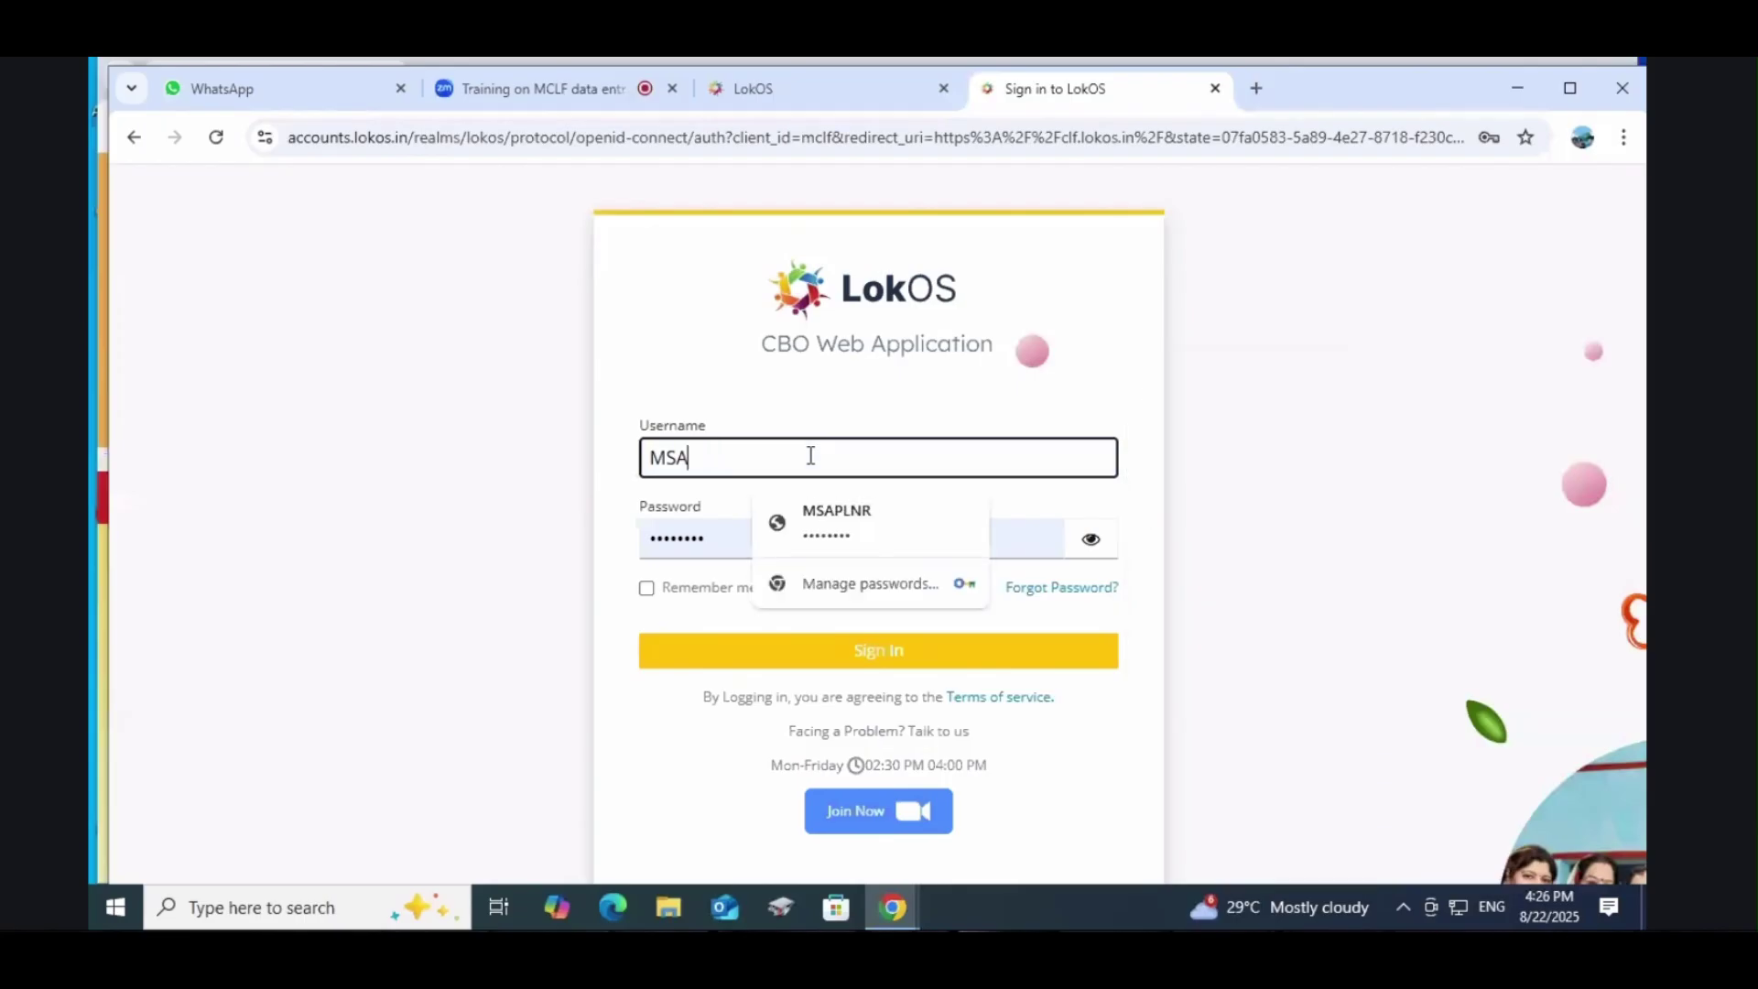
text(GVM)
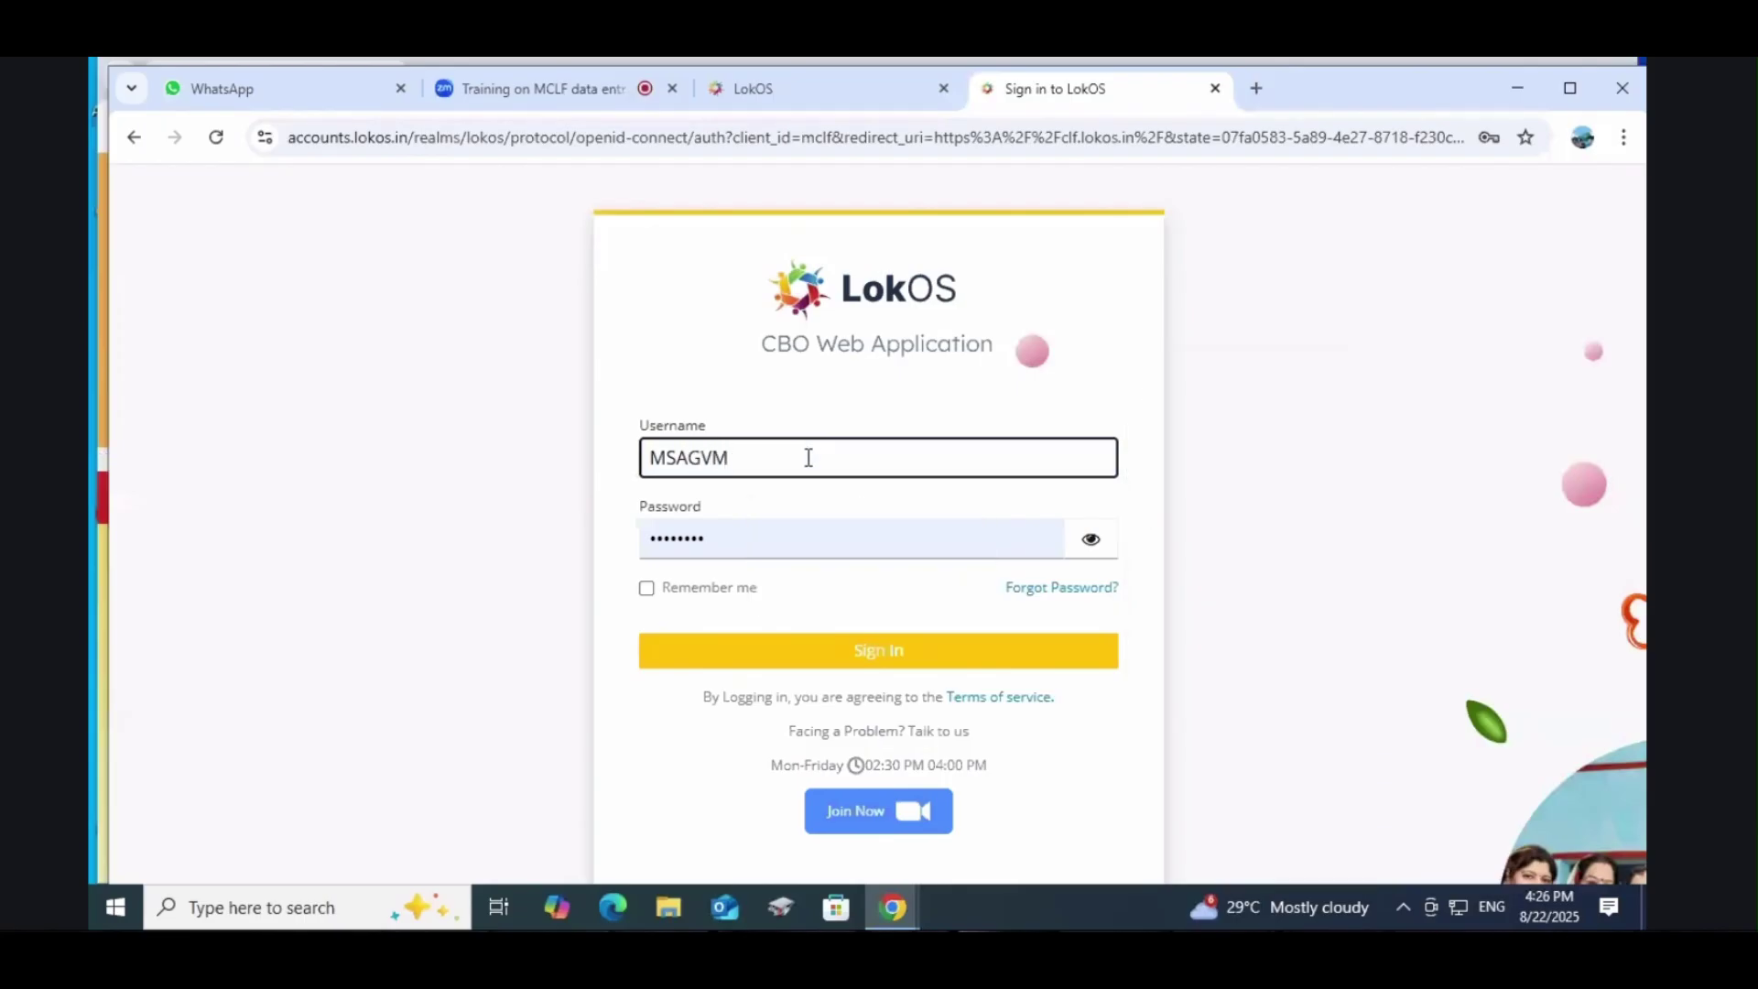
click(892, 663)
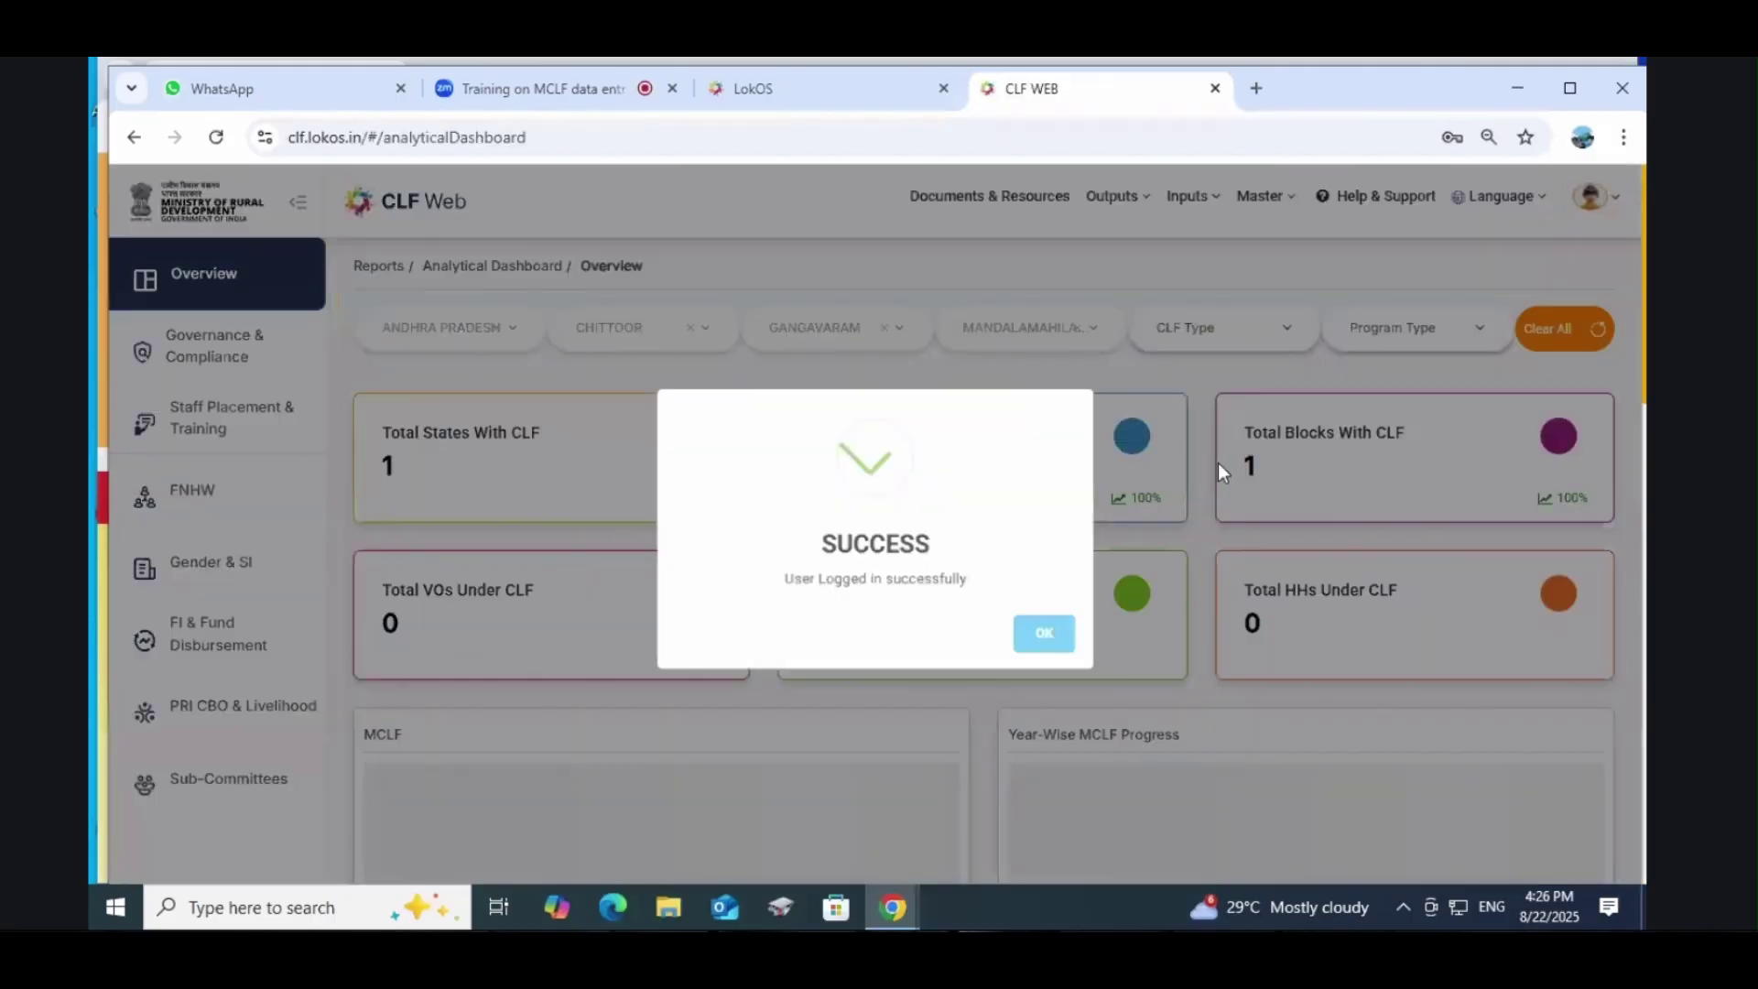
click(1042, 635)
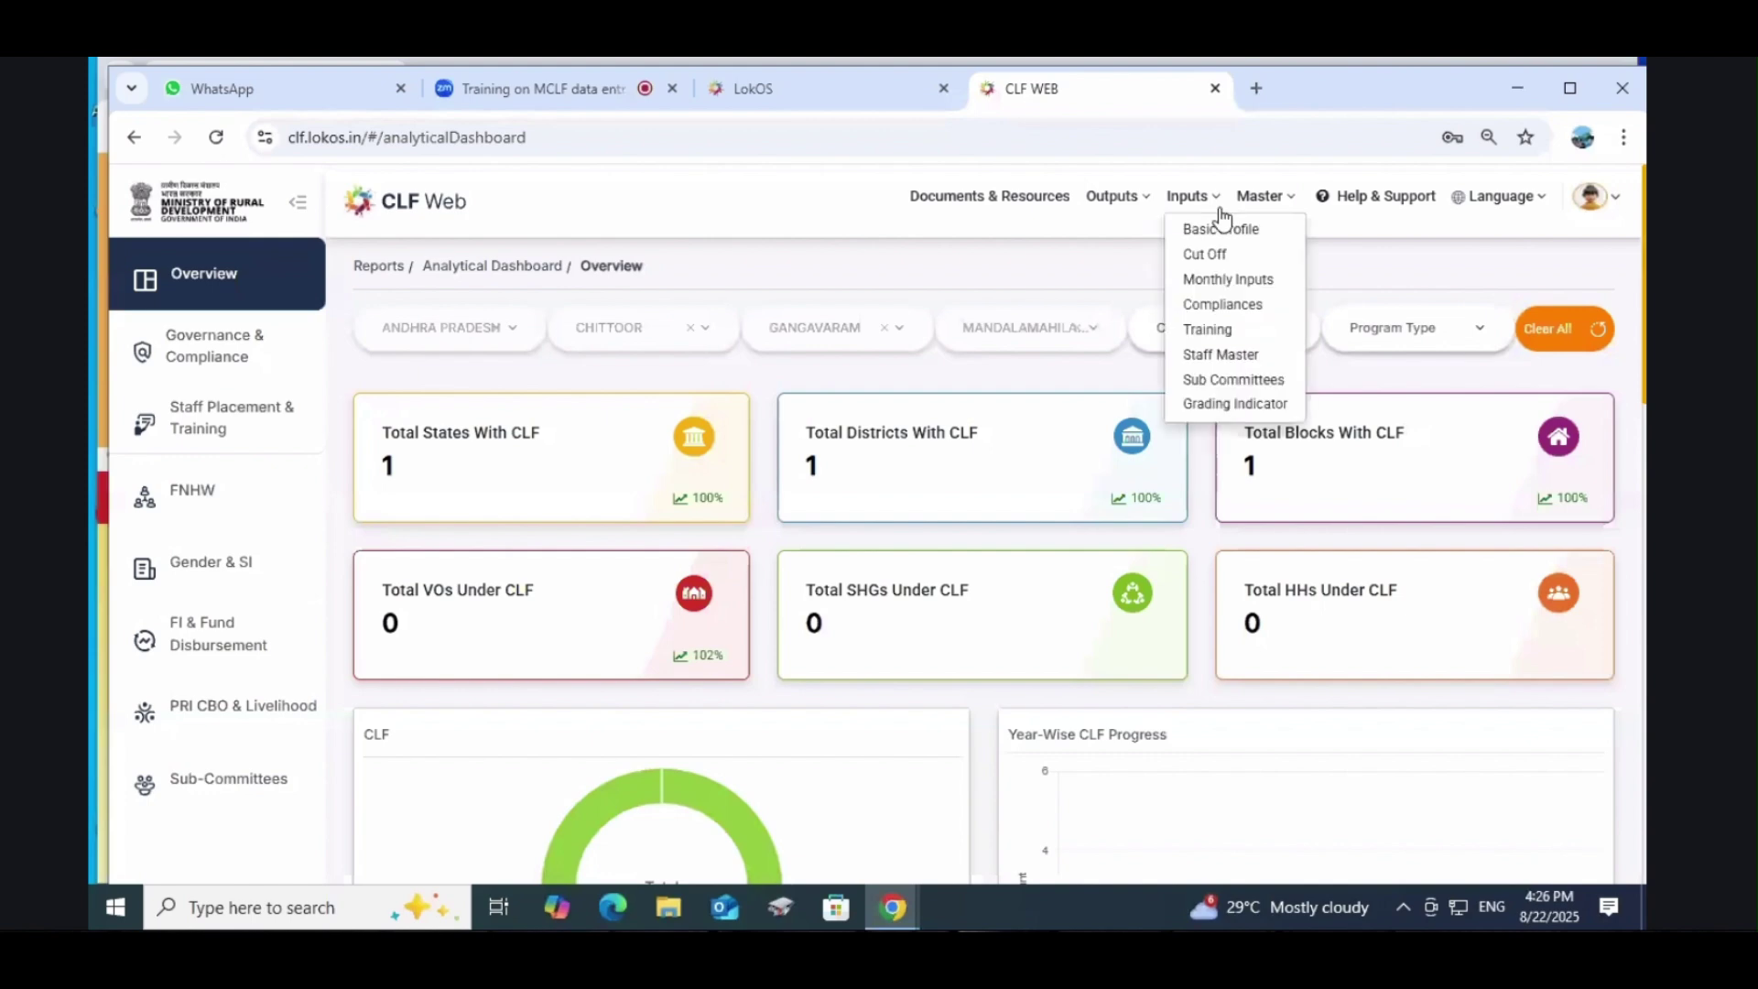
Step: Open Inputs > Training, switch to Training Details, and start a new entry
mouse_move(1126, 208)
mouse_move(1182, 209)
click(1228, 335)
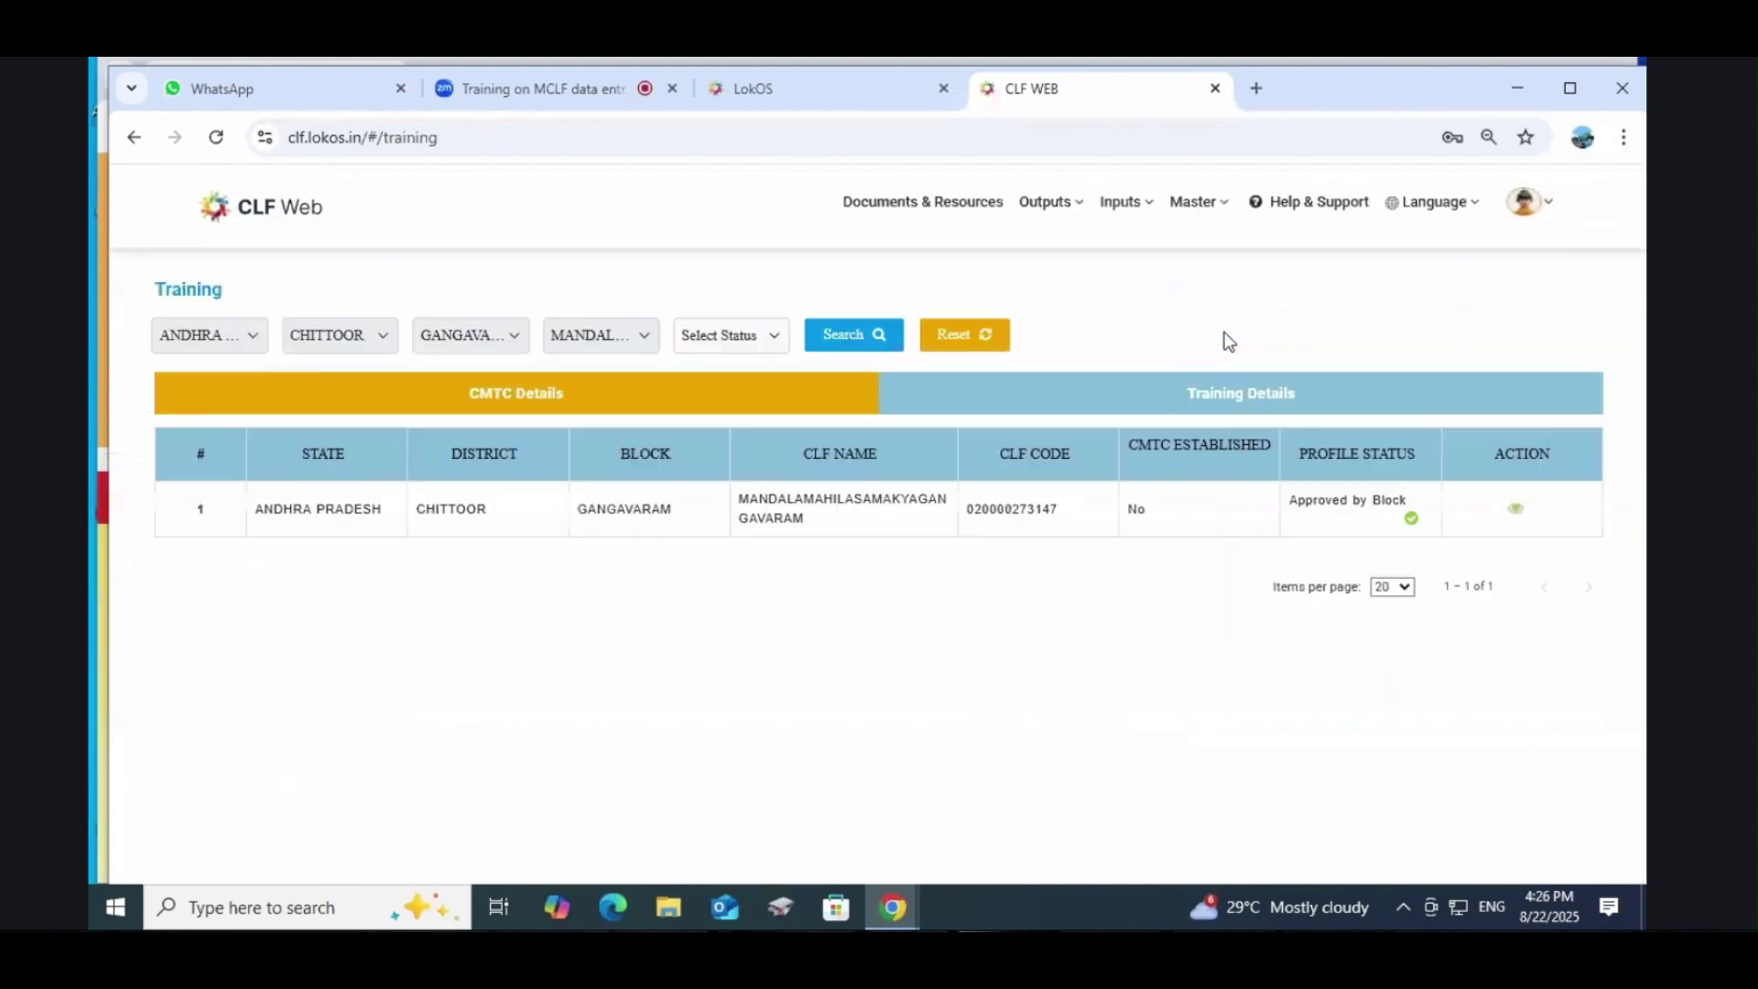
click(1212, 403)
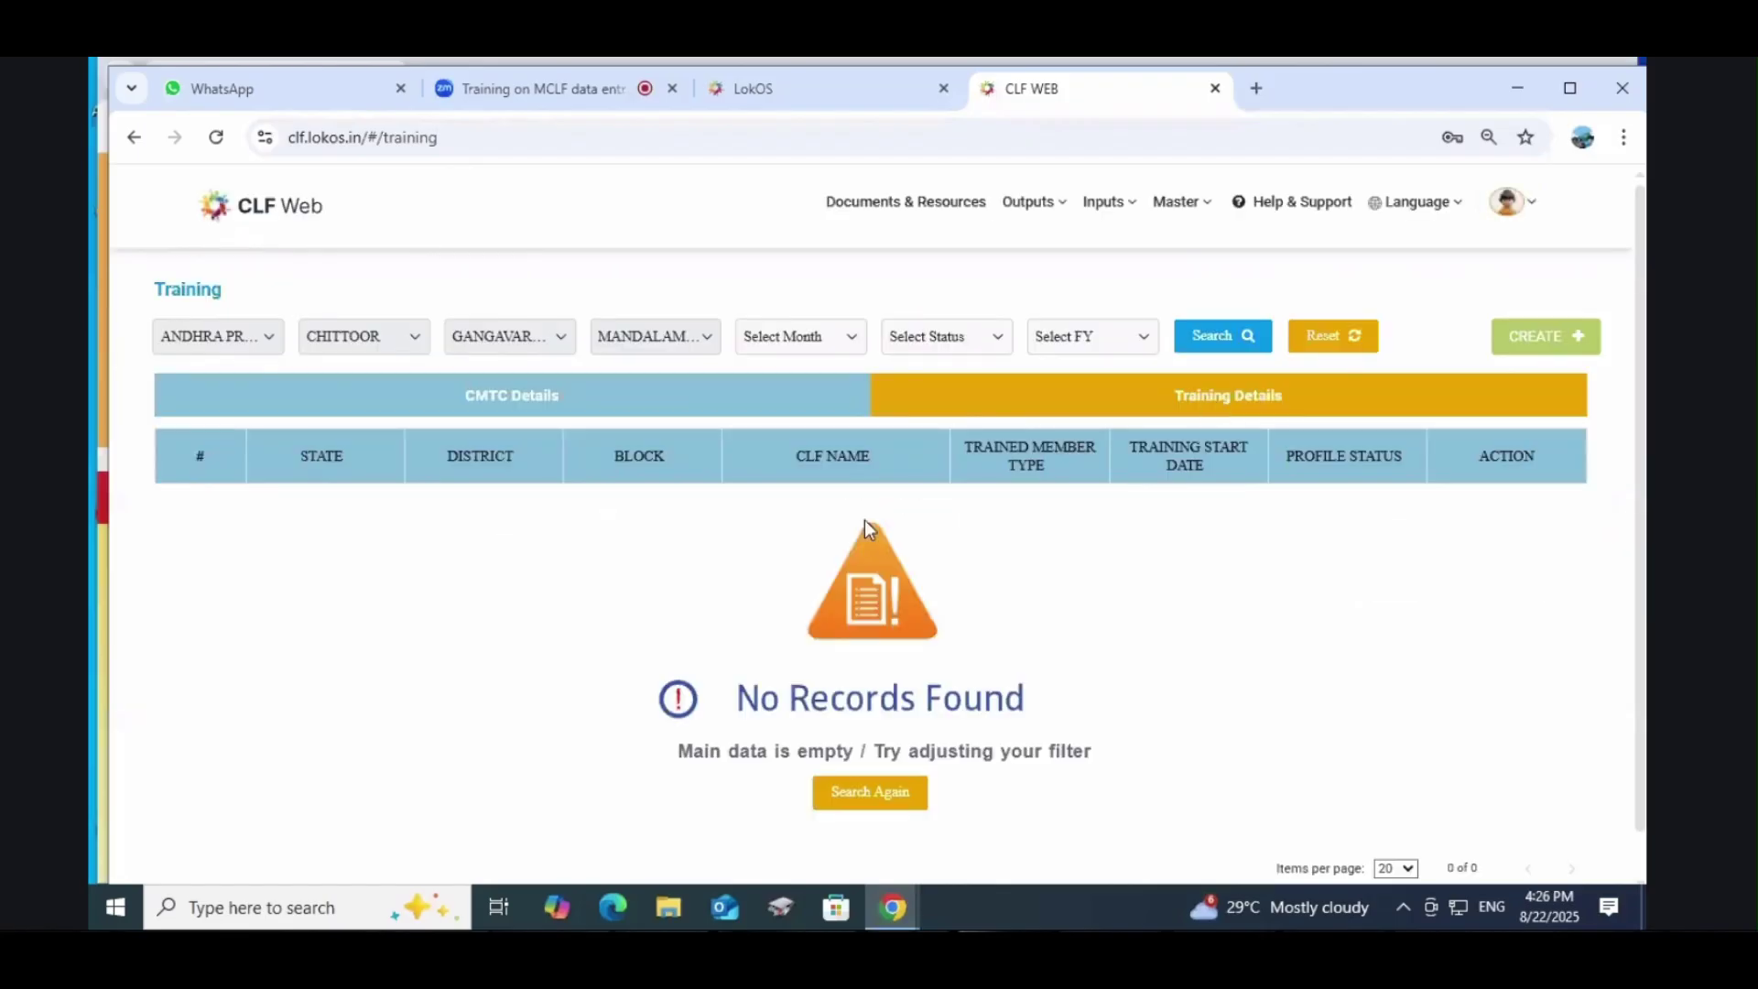
click(1562, 337)
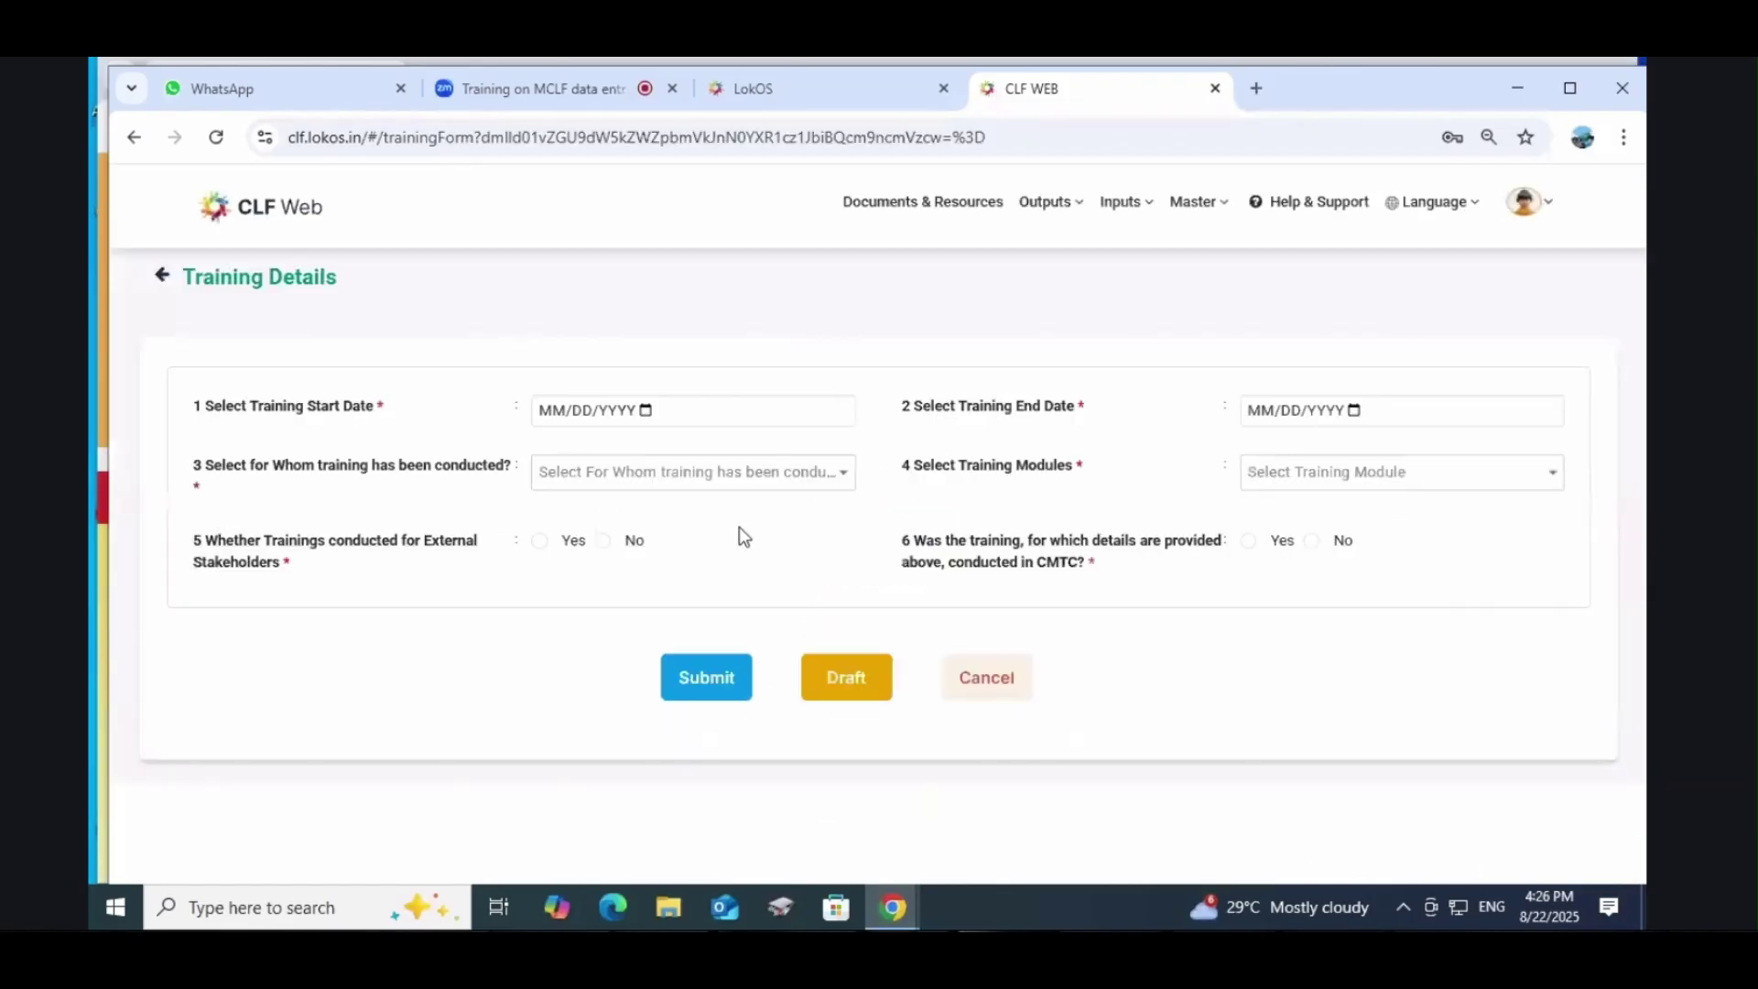
Step: Set the training dates from 12/27/2022 to 12/30/2022
click(644, 411)
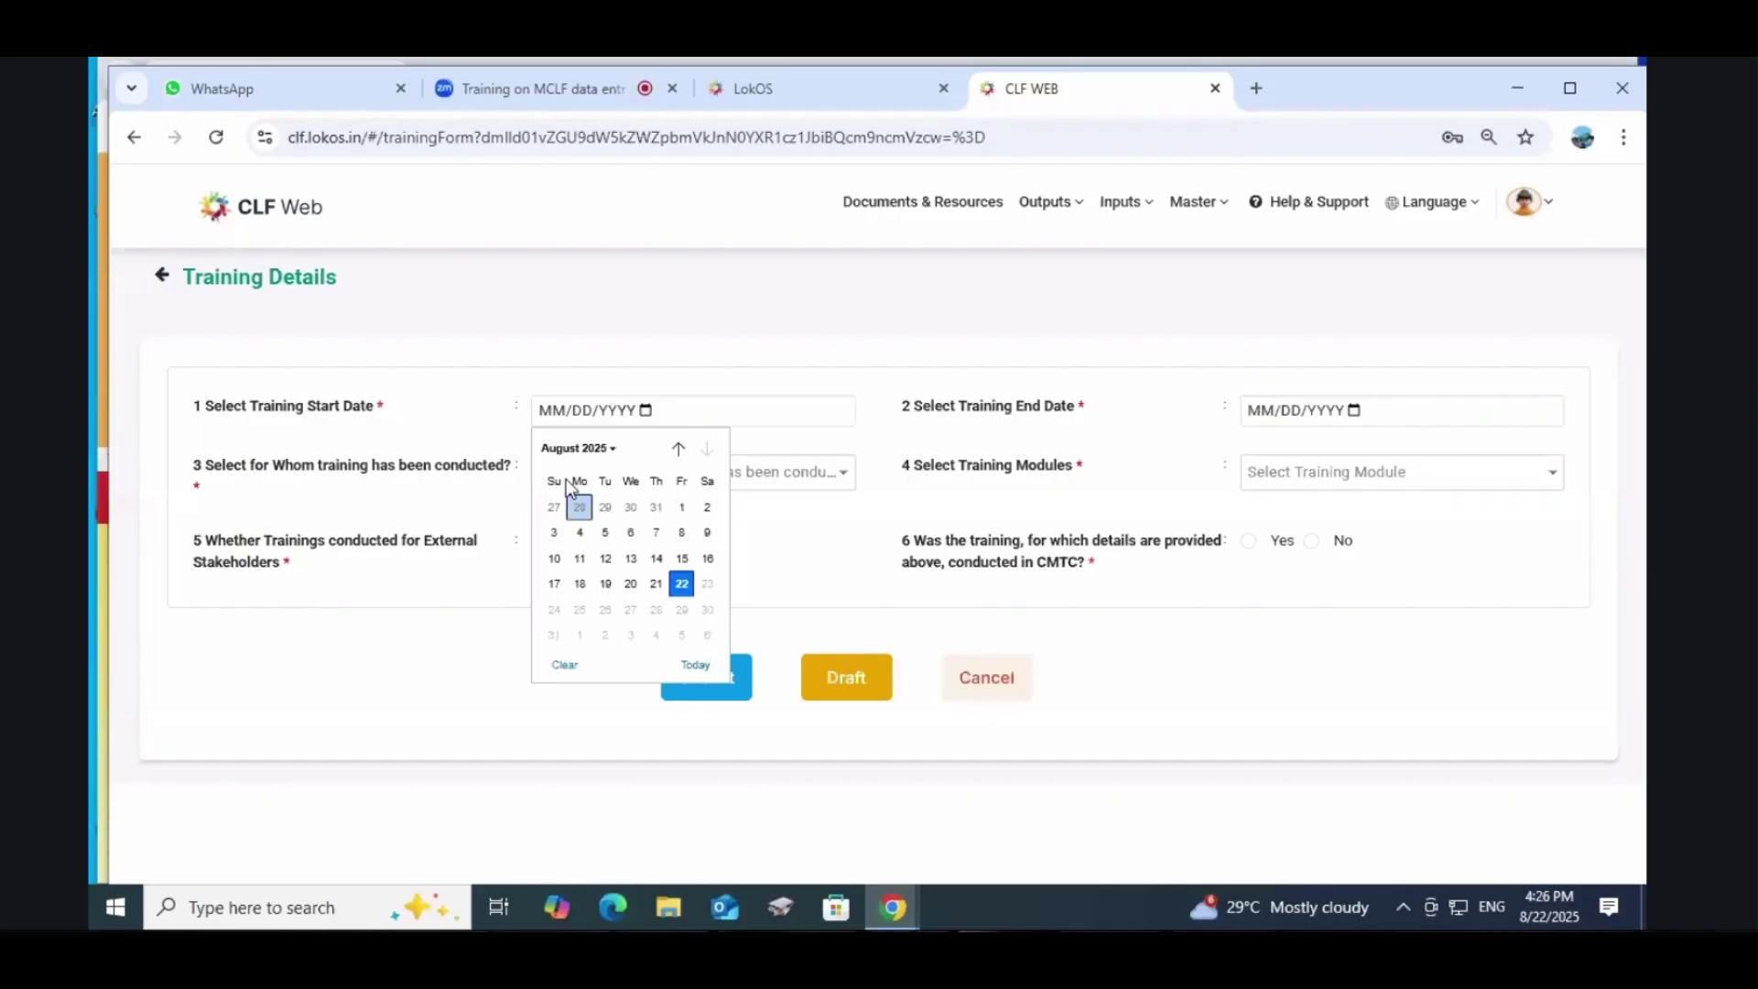
click(584, 449)
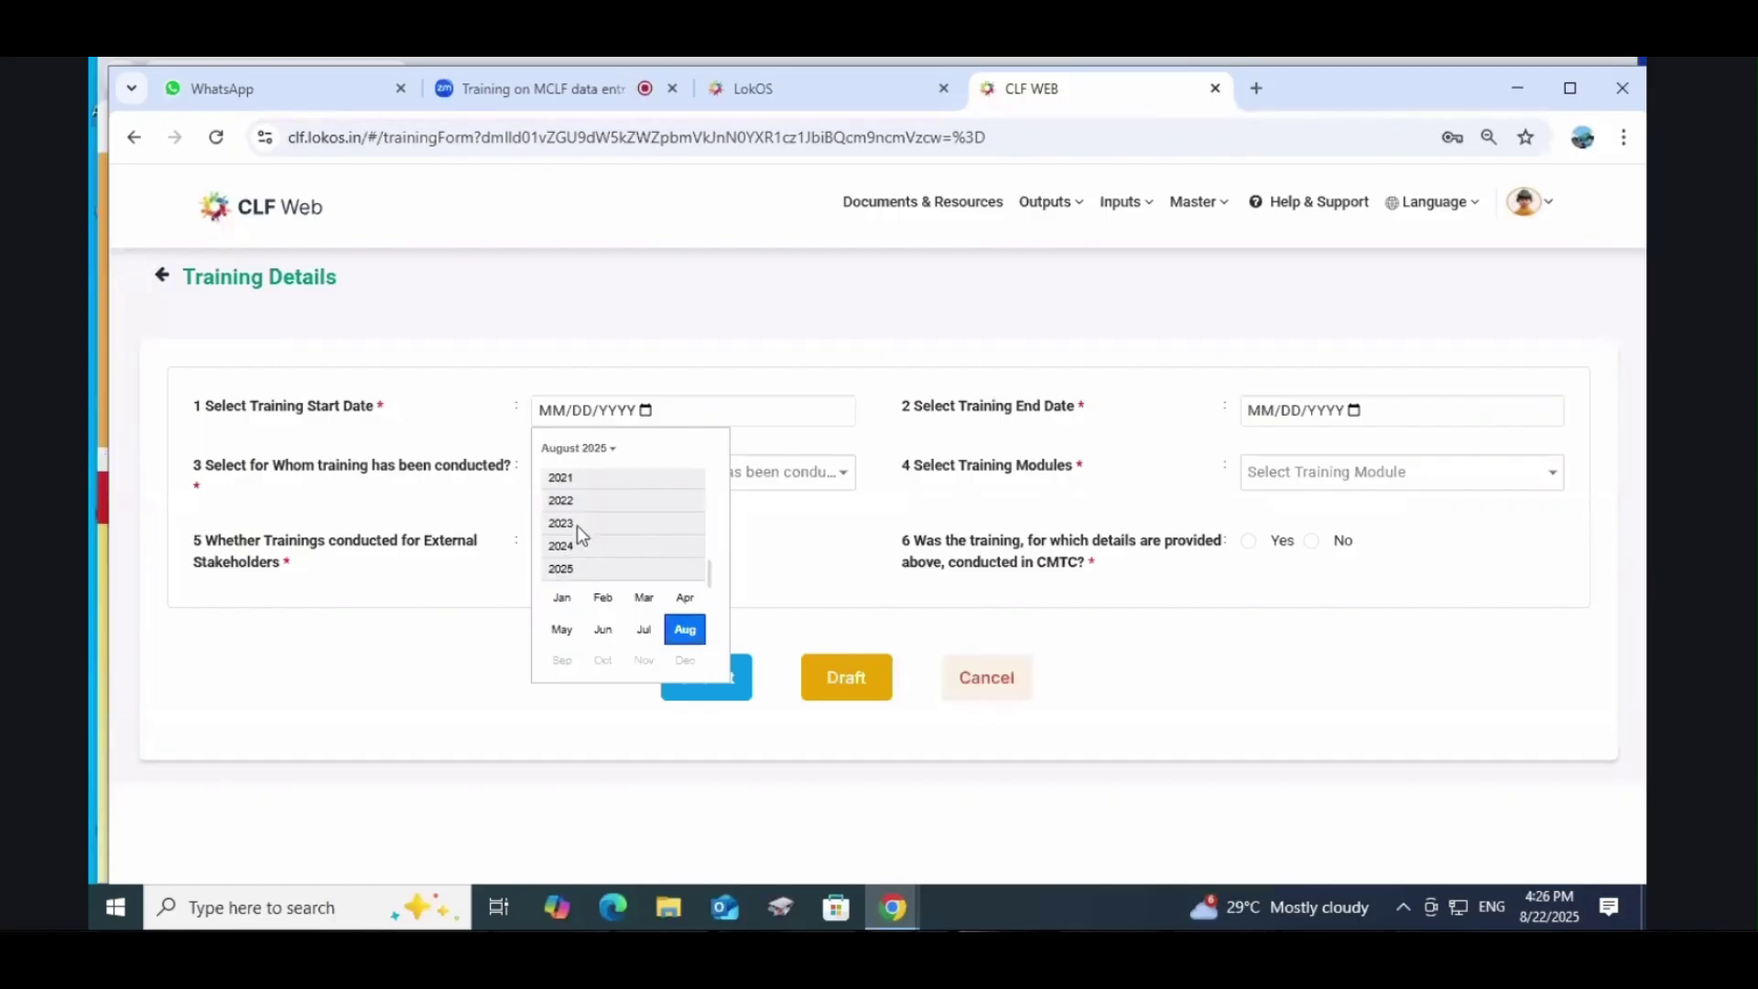
click(566, 506)
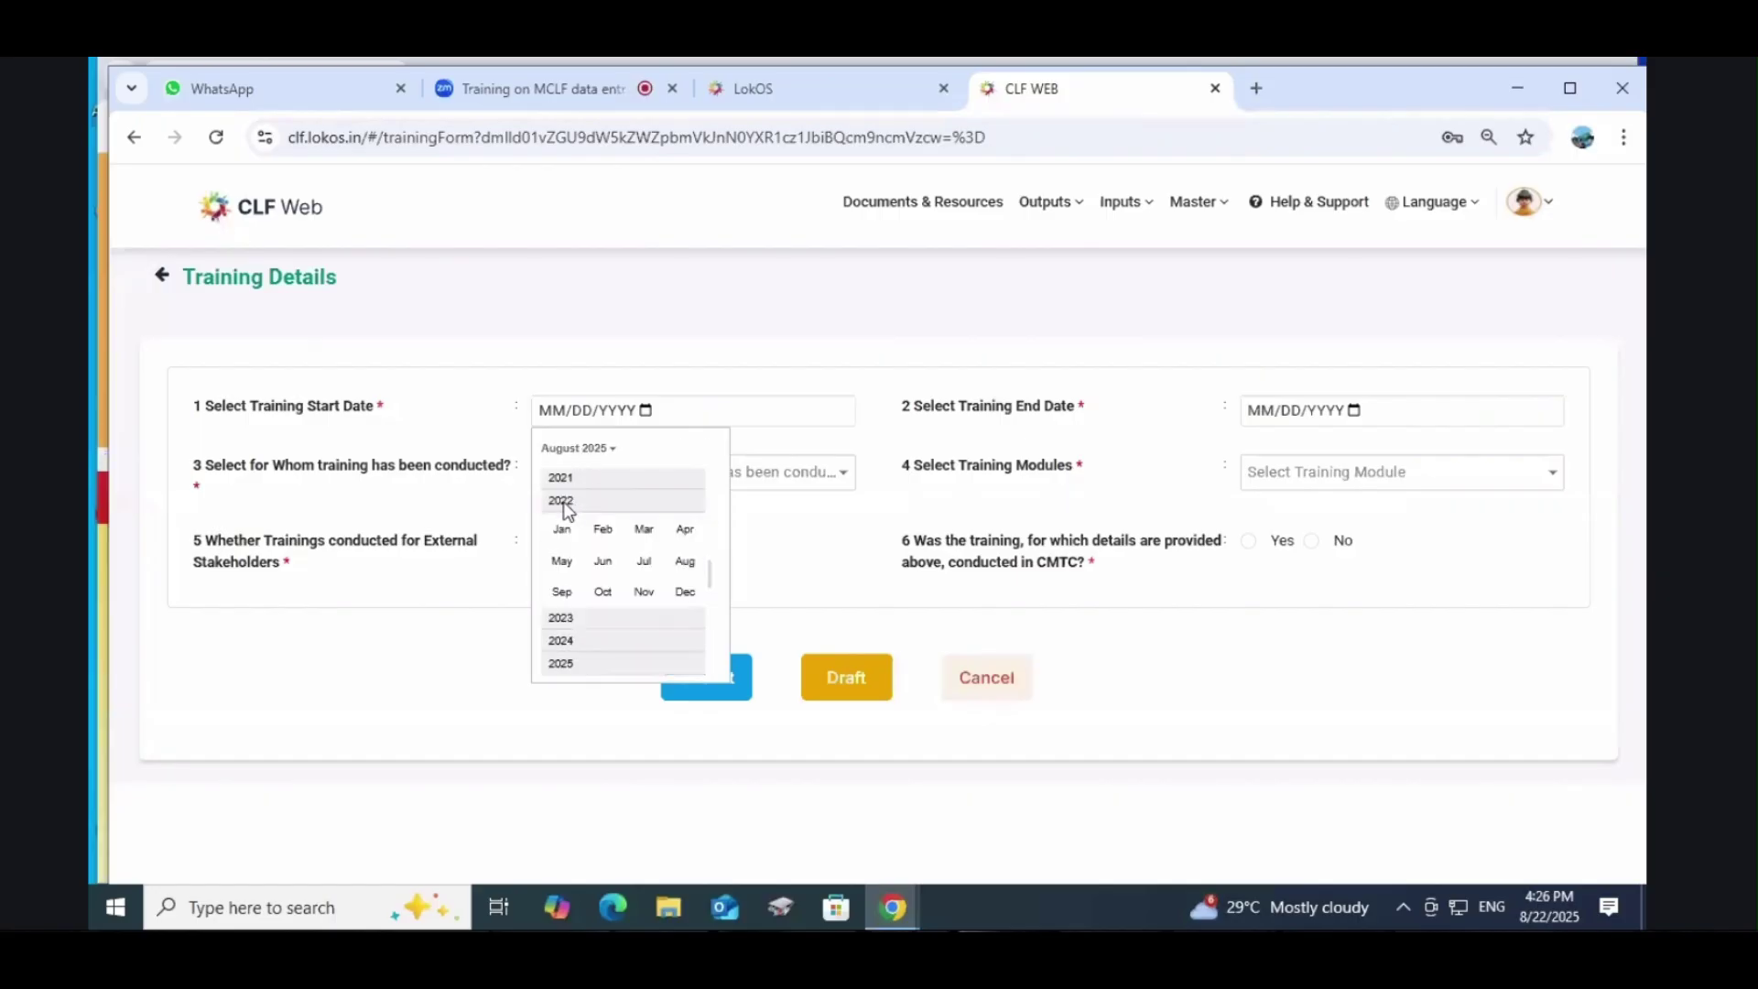
click(685, 591)
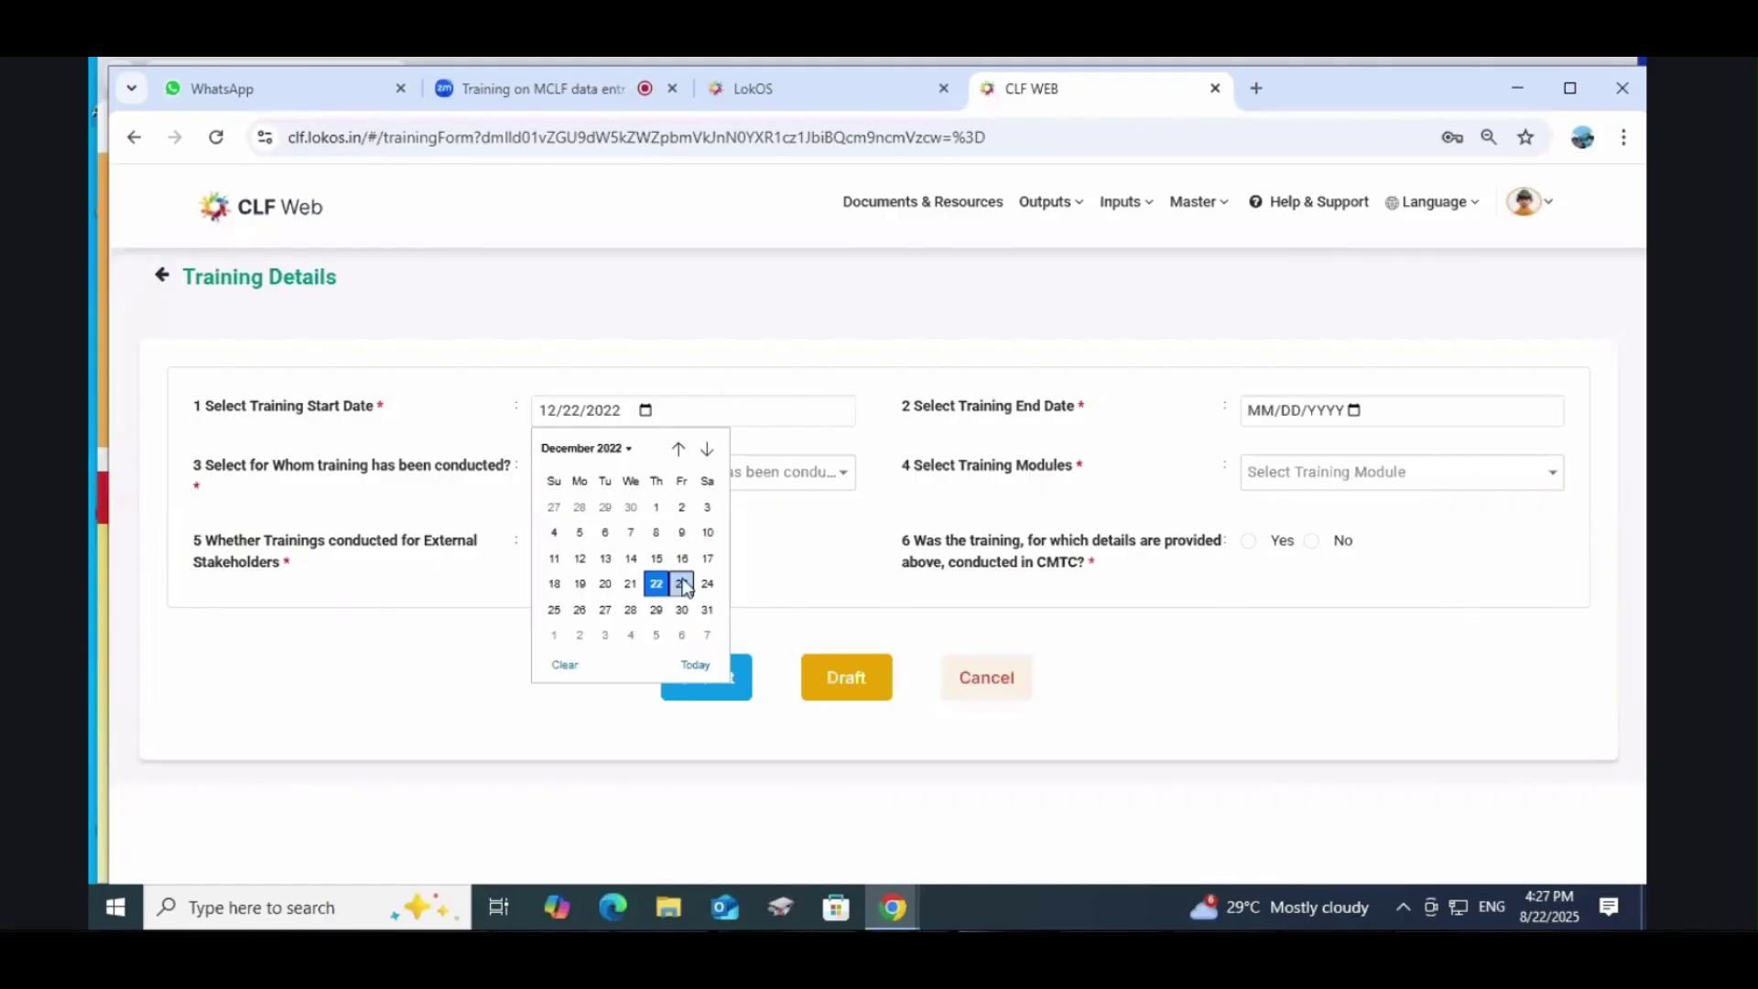
click(605, 610)
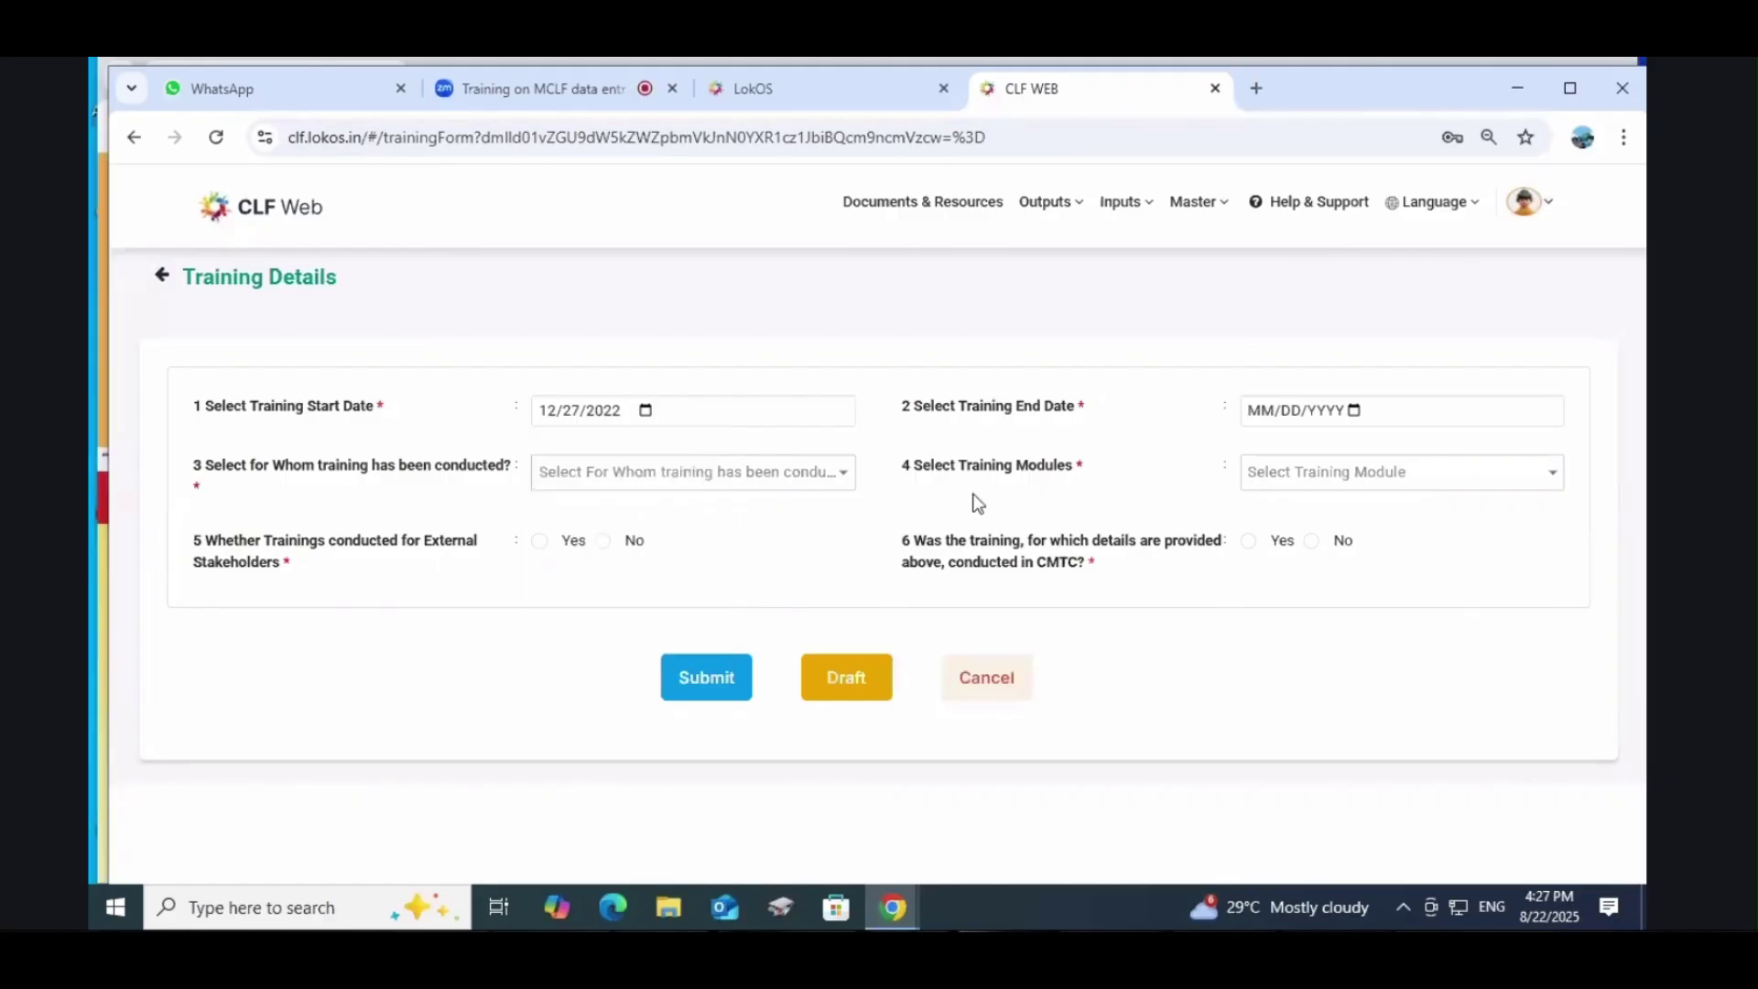
click(1353, 411)
click(1280, 448)
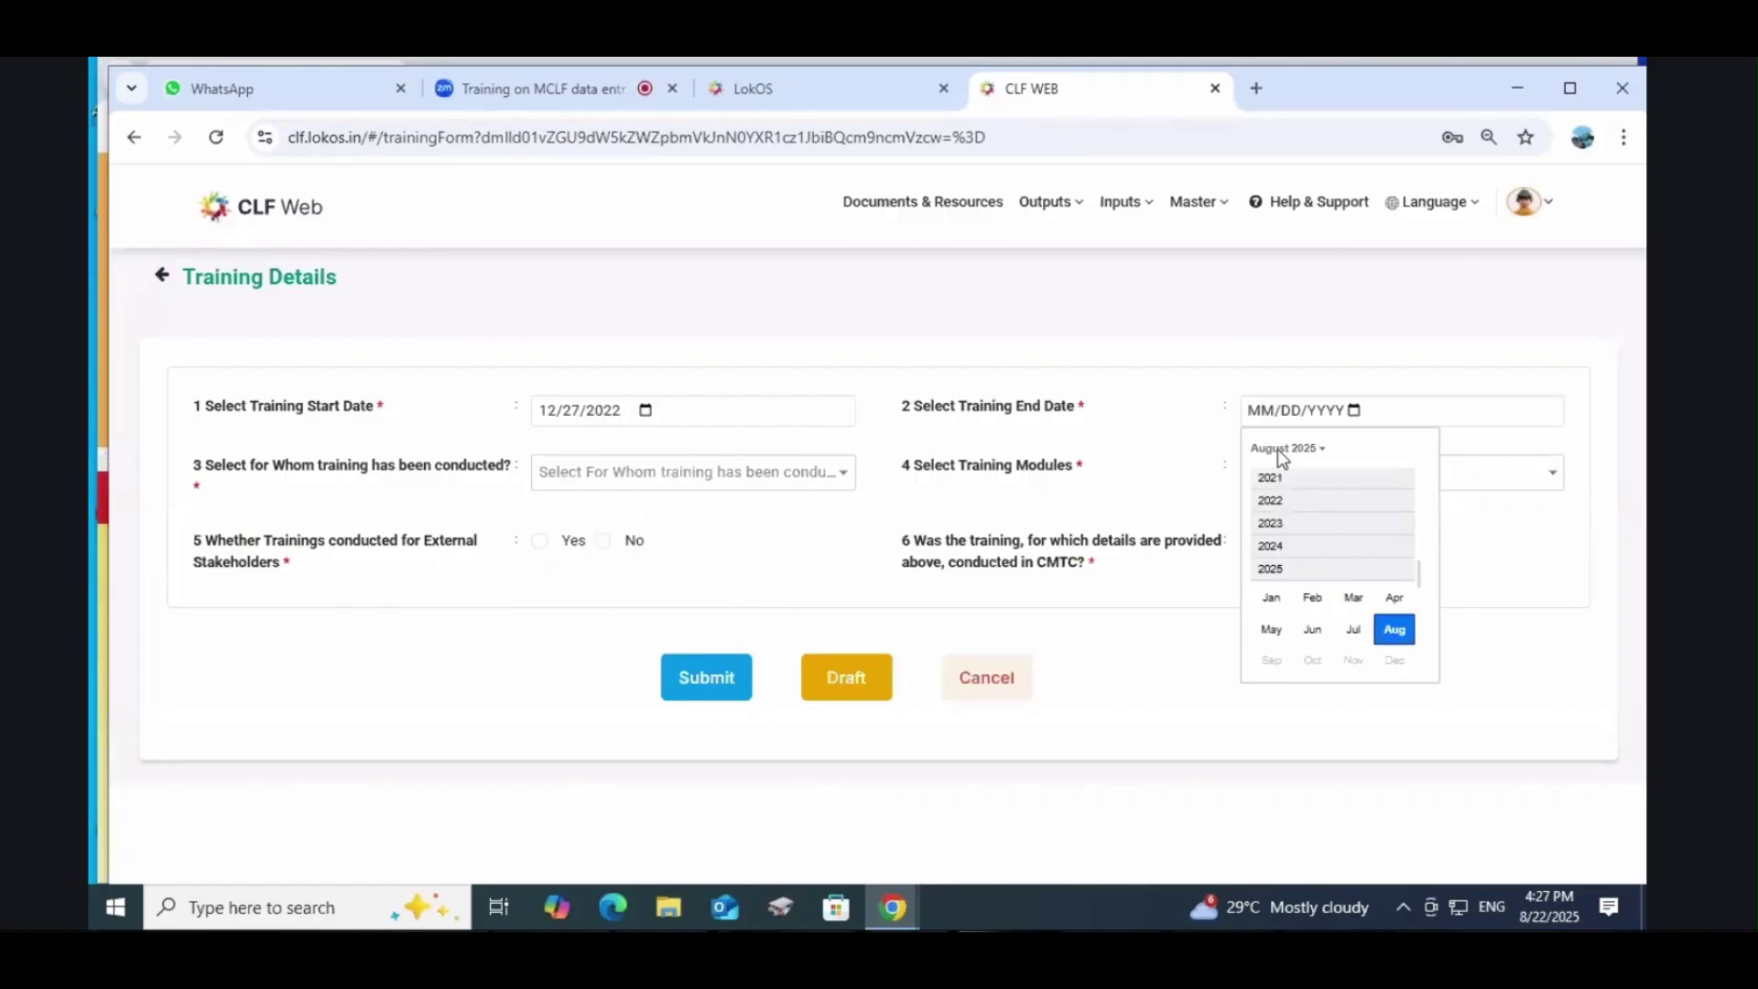
click(1359, 619)
click(1384, 596)
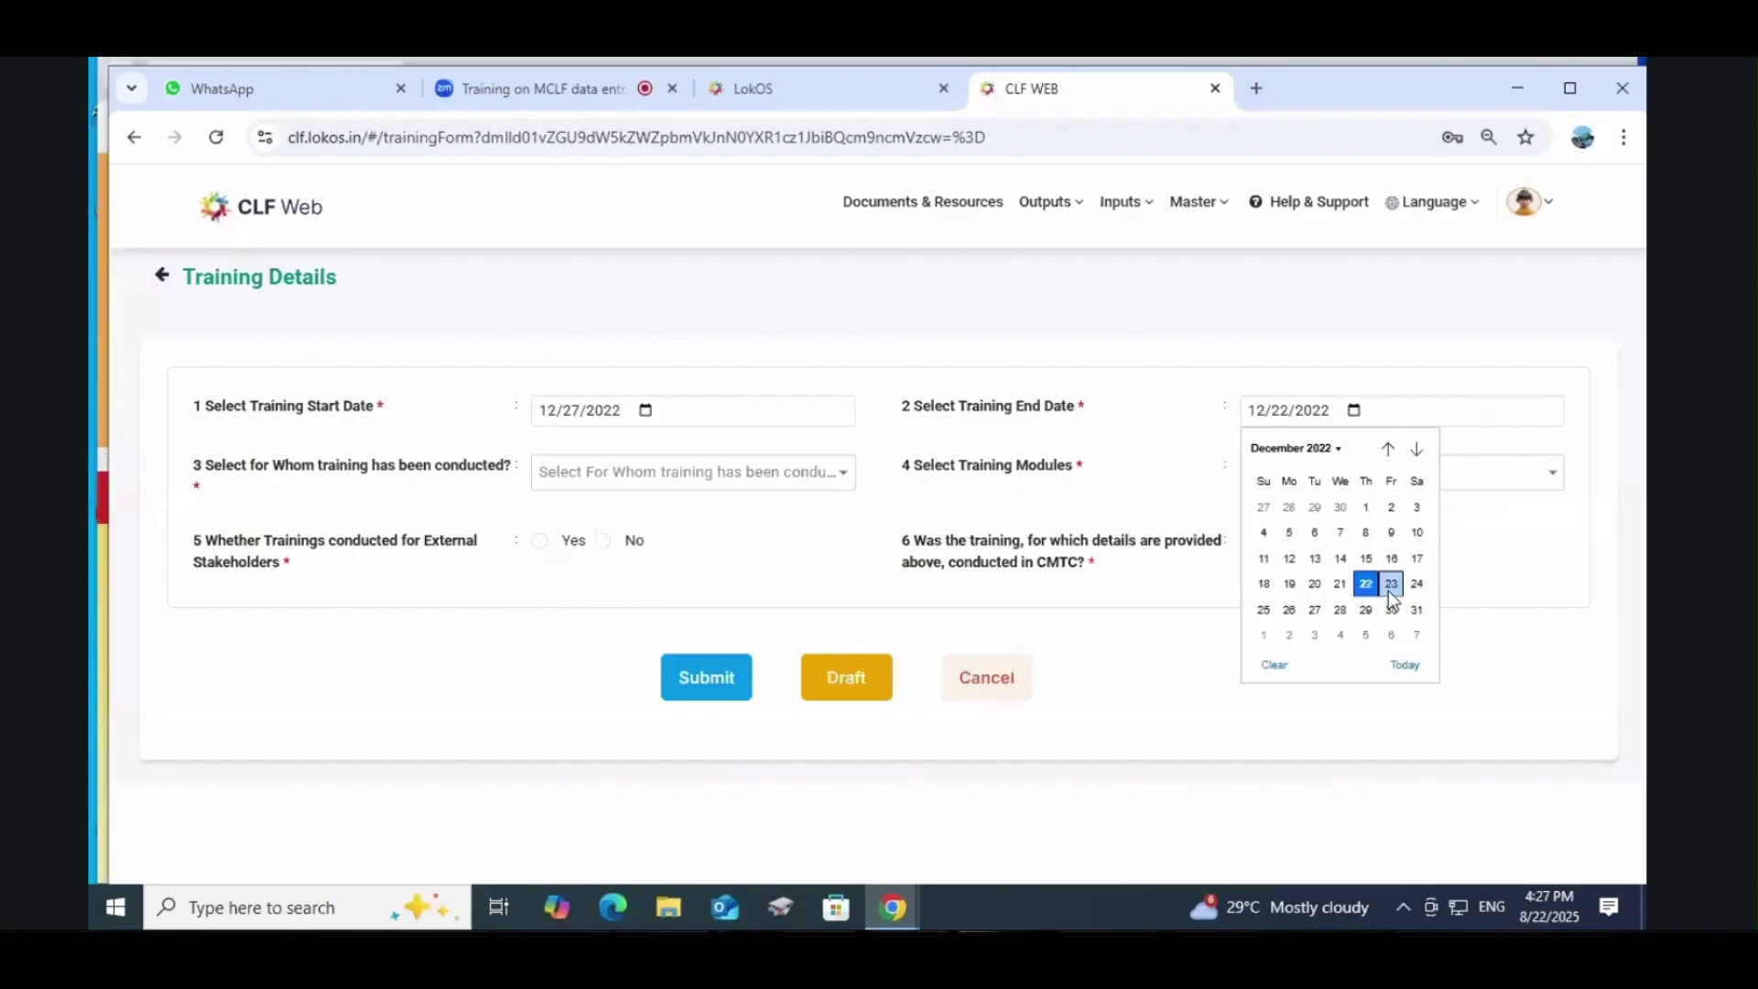
click(1379, 610)
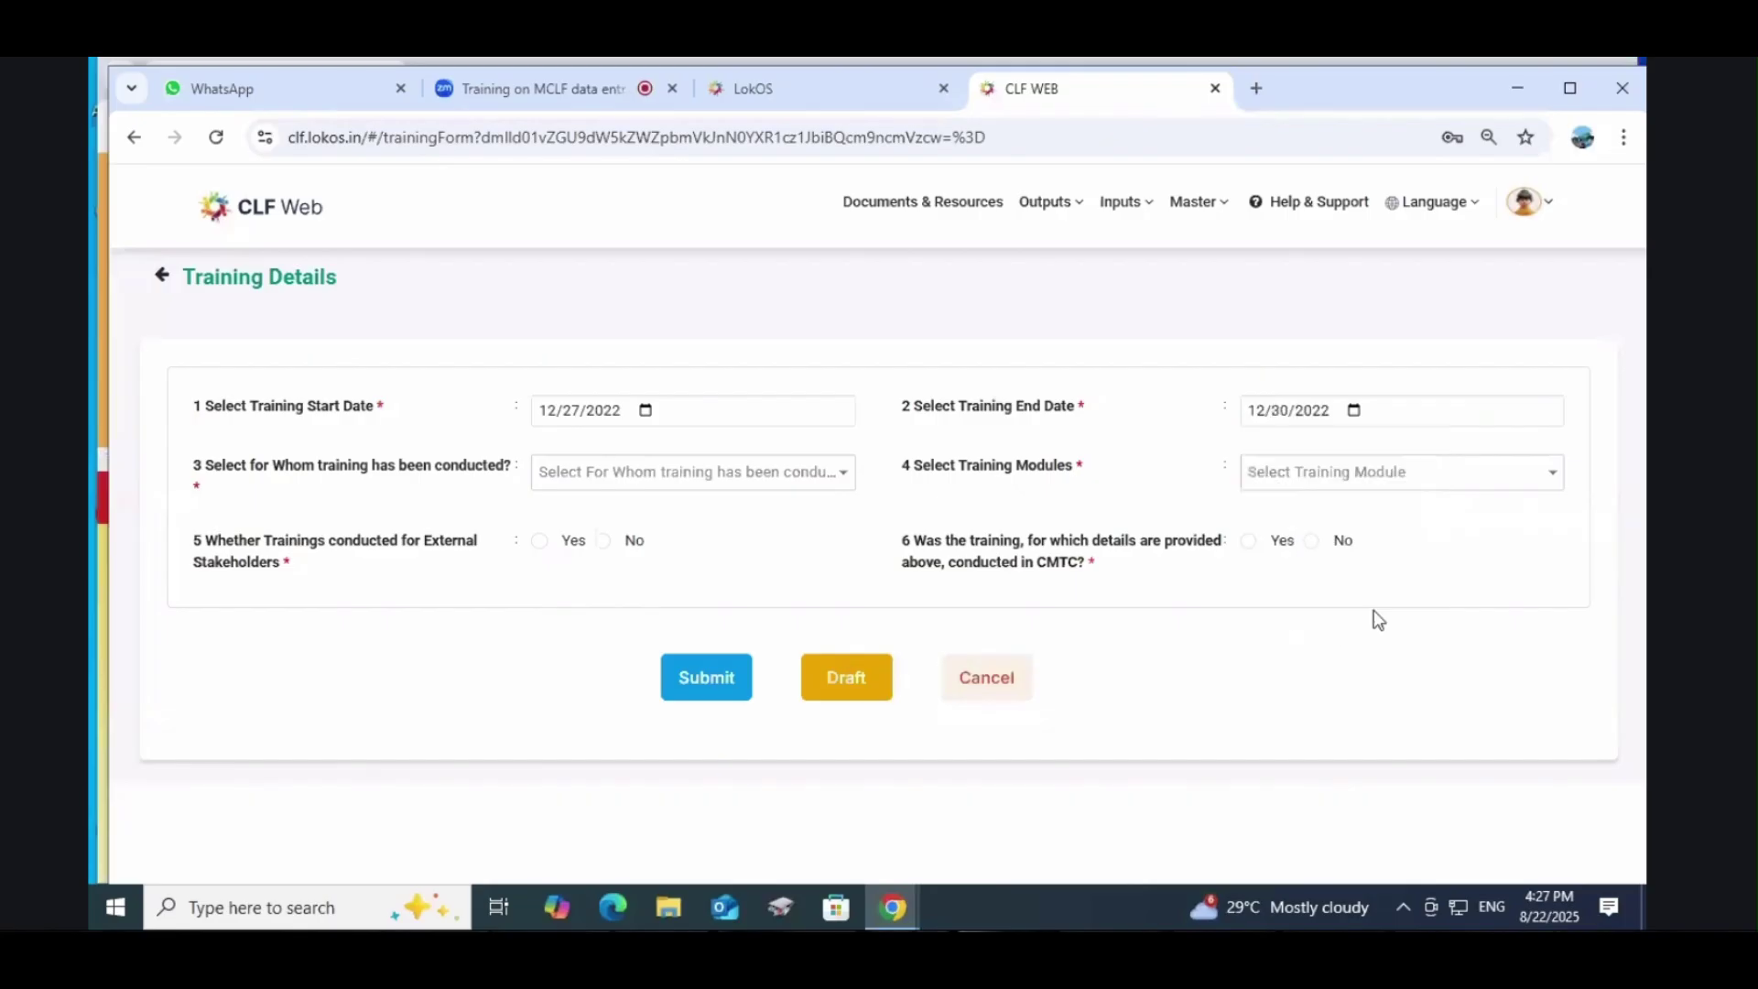
Step: Choose CLF EC as the trained group and the SOP Governance module
click(640, 482)
click(587, 509)
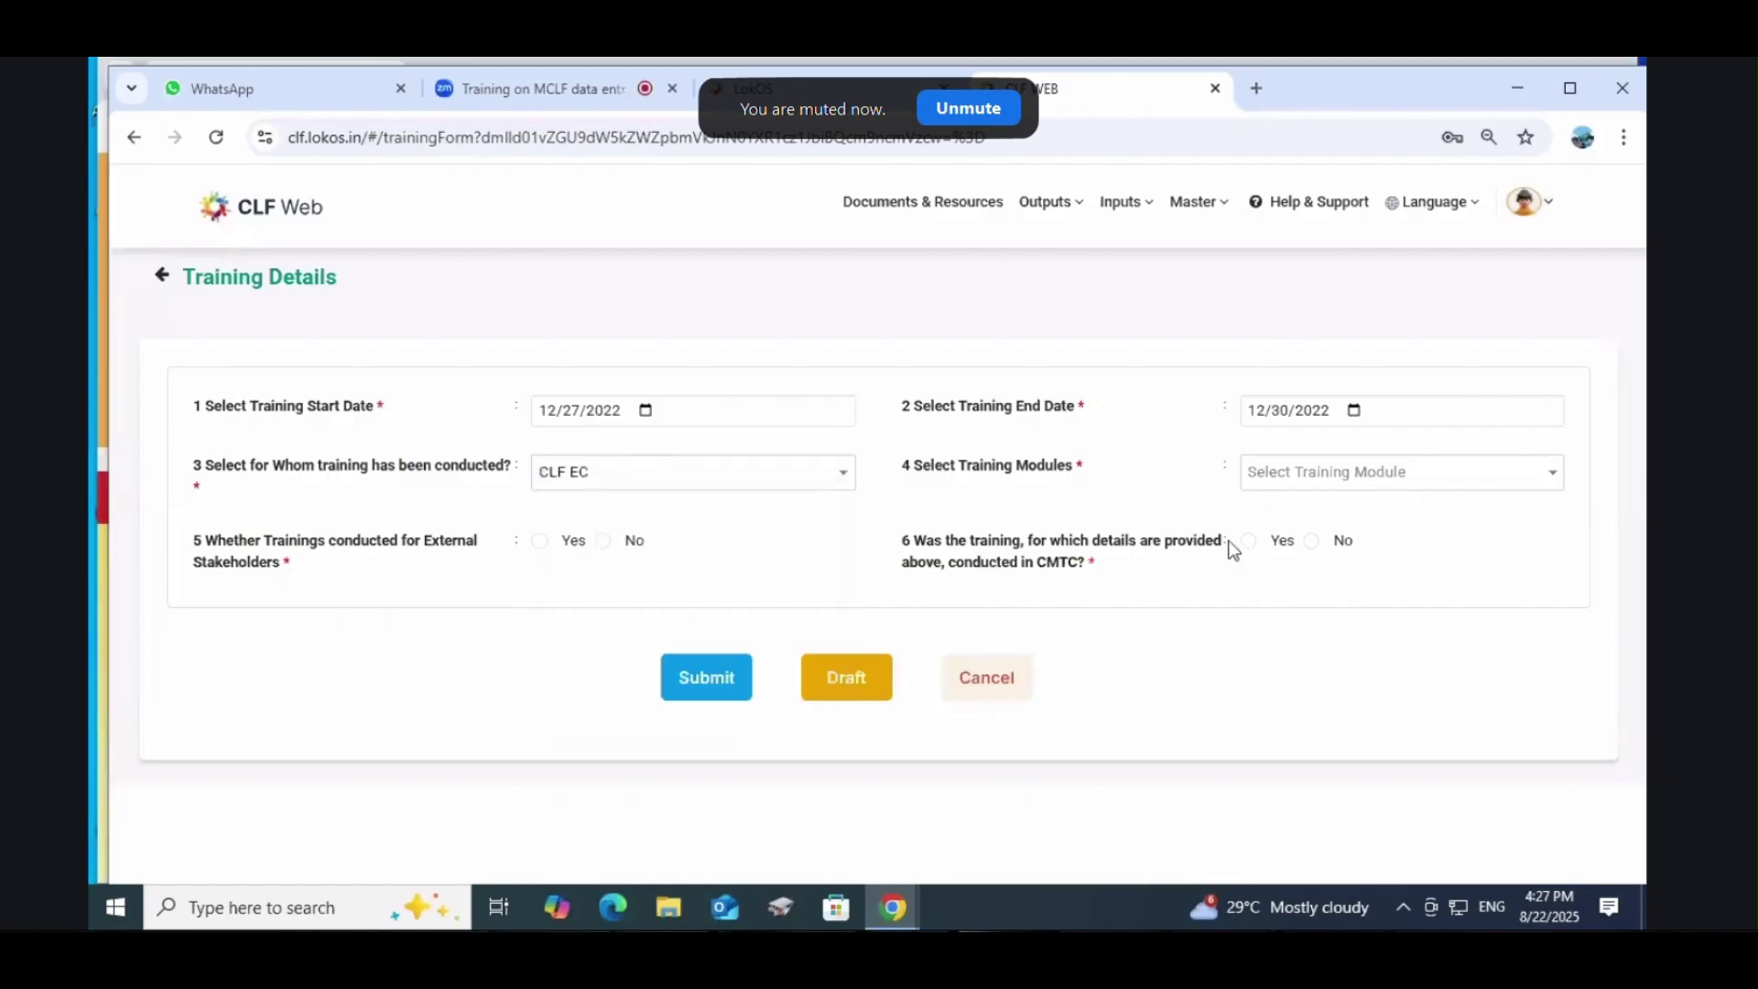
click(1316, 493)
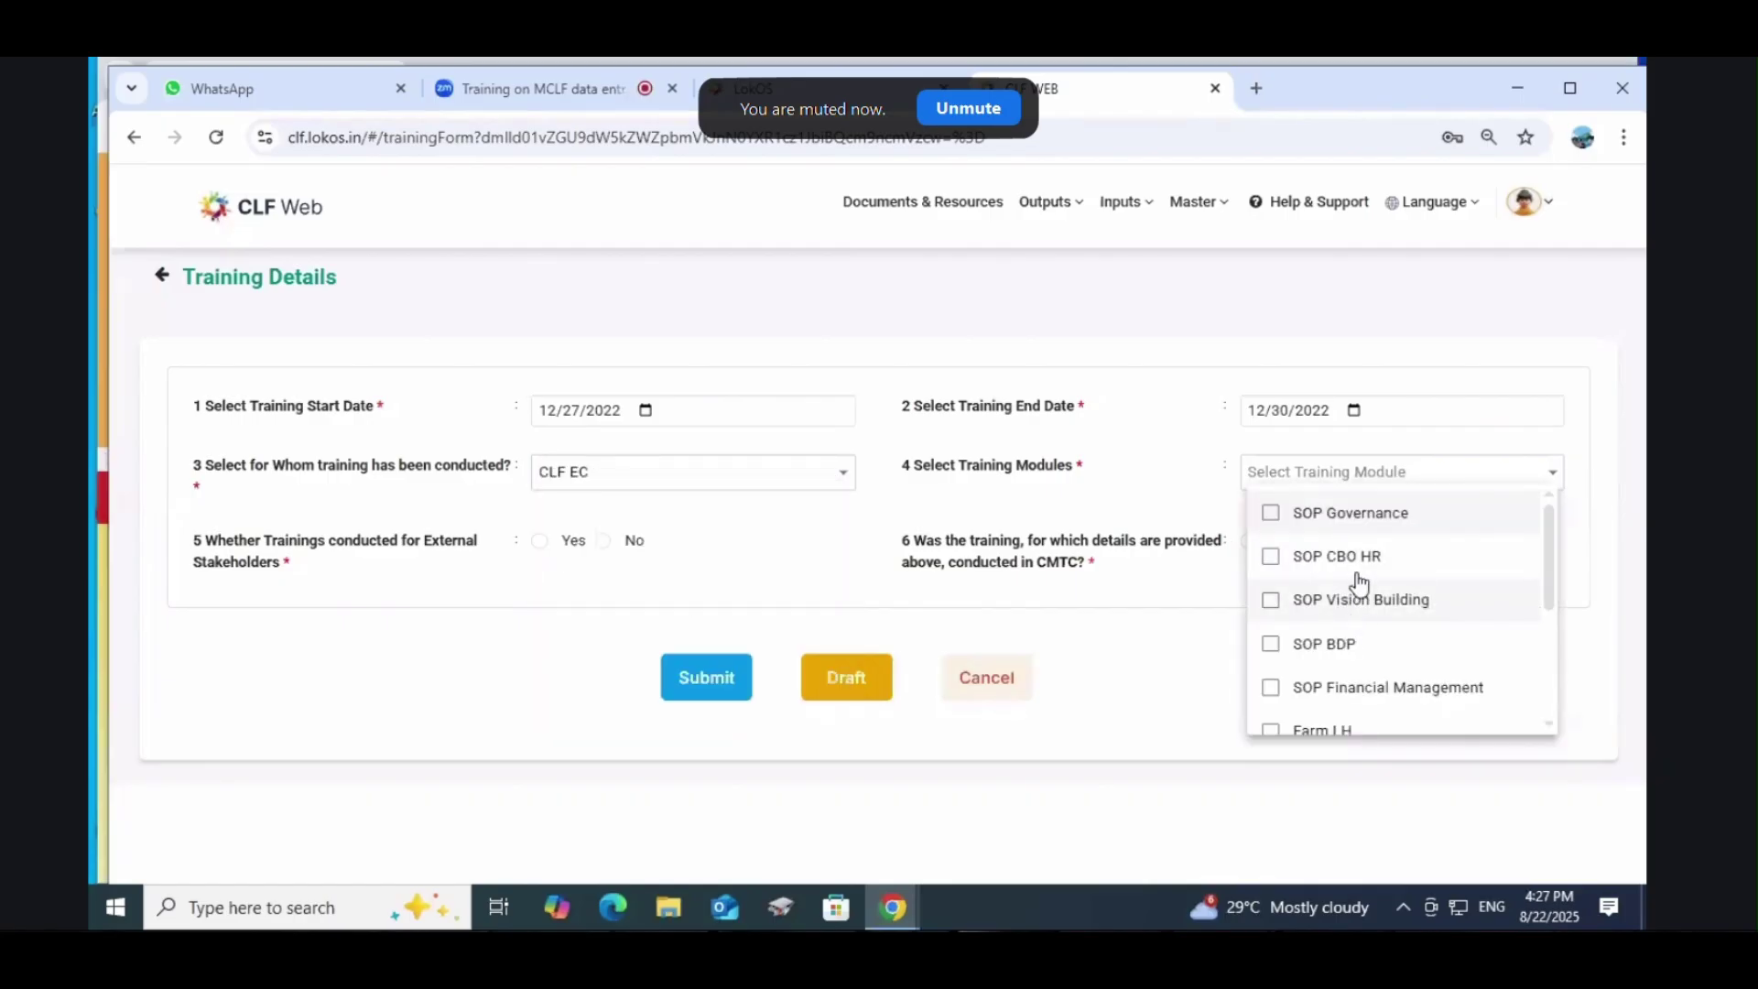
scroll(1385, 623, down, 3)
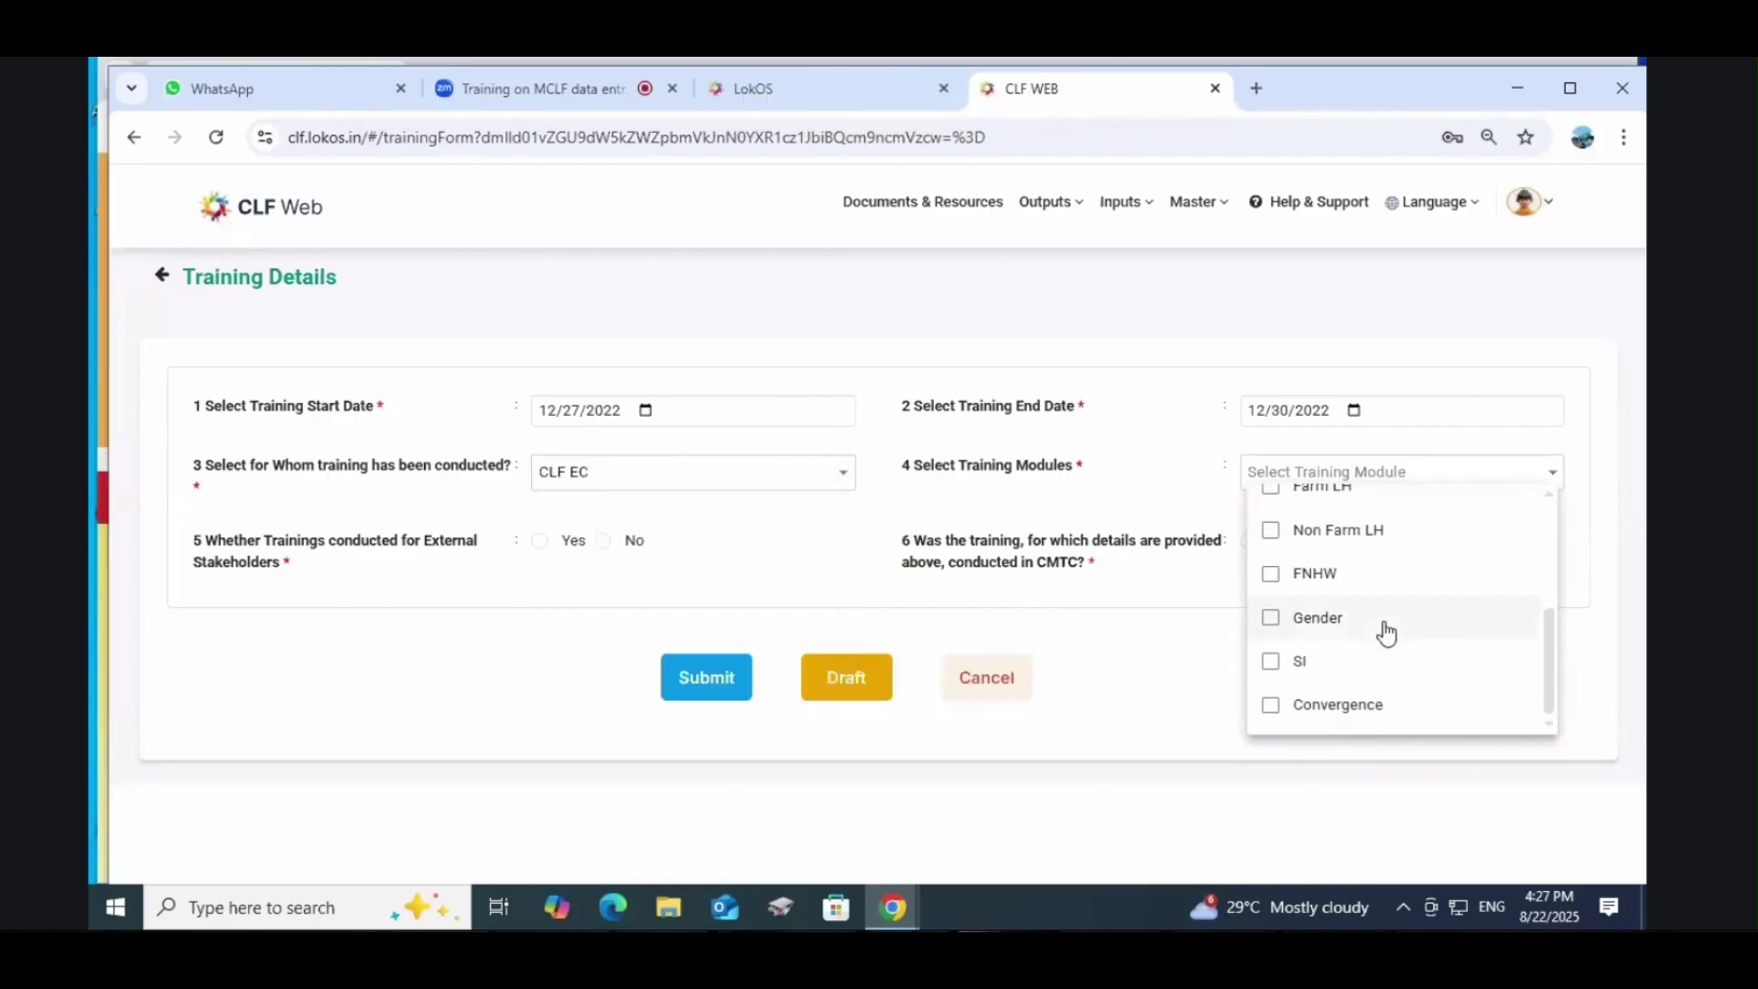
scroll(1388, 632, up, 3)
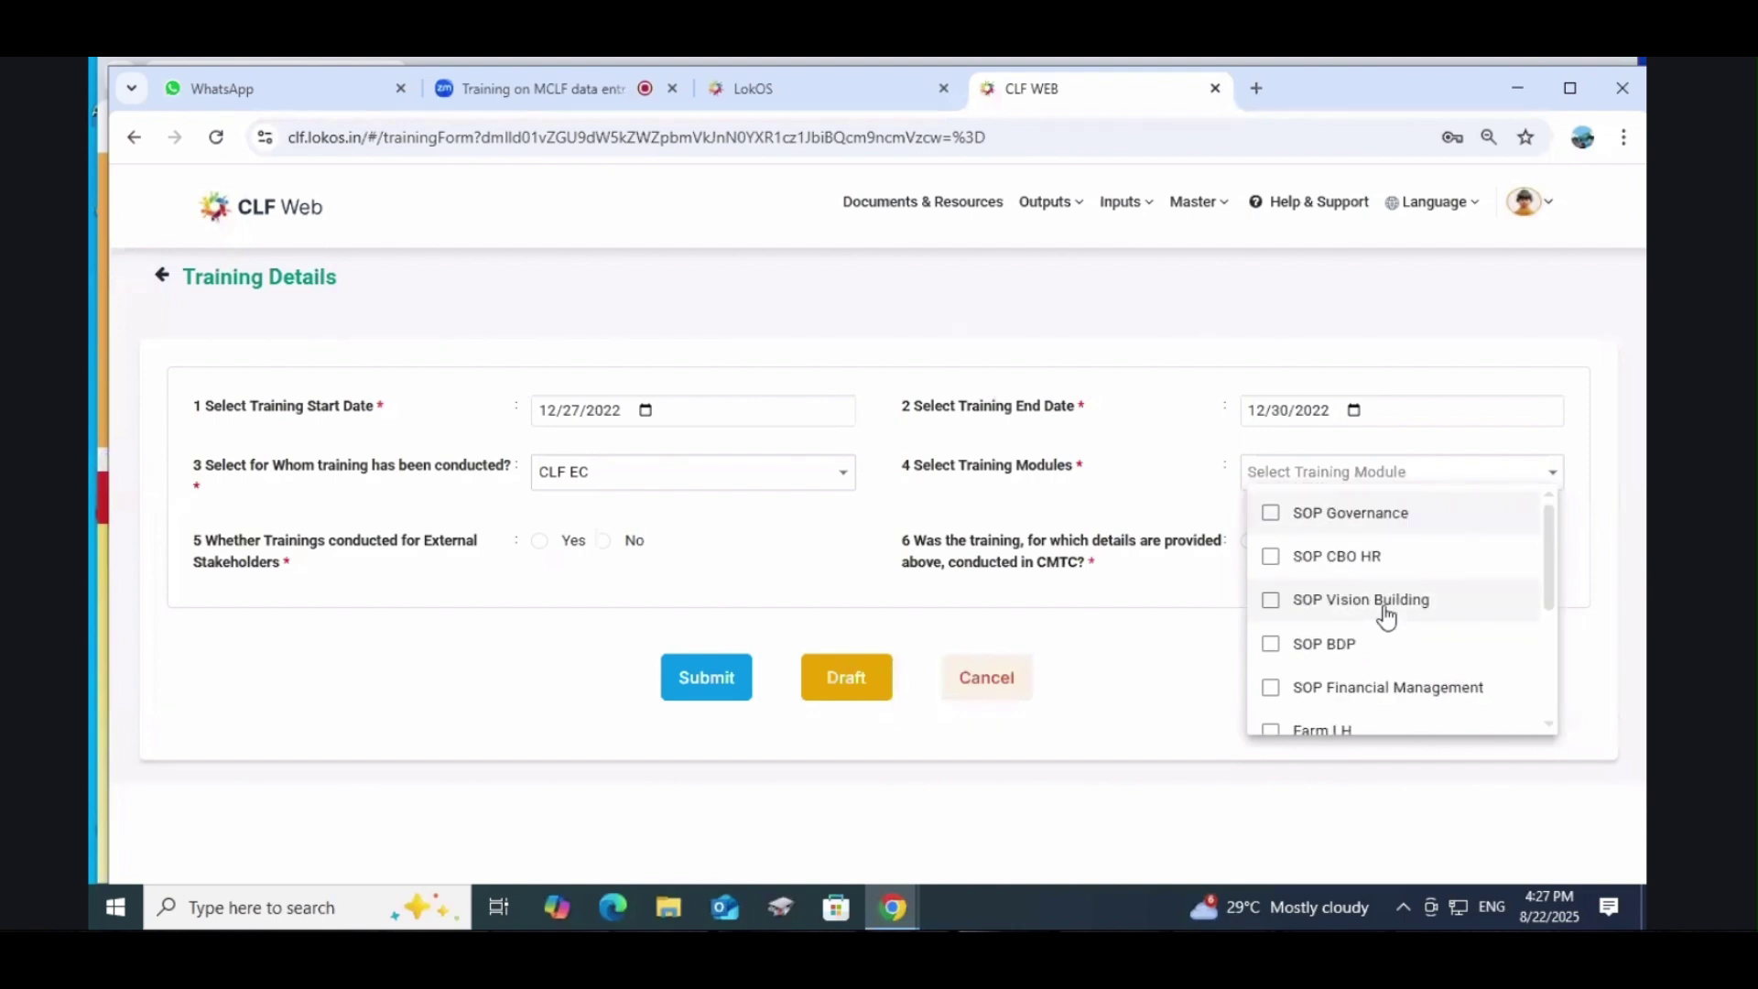
click(1378, 522)
click(1198, 658)
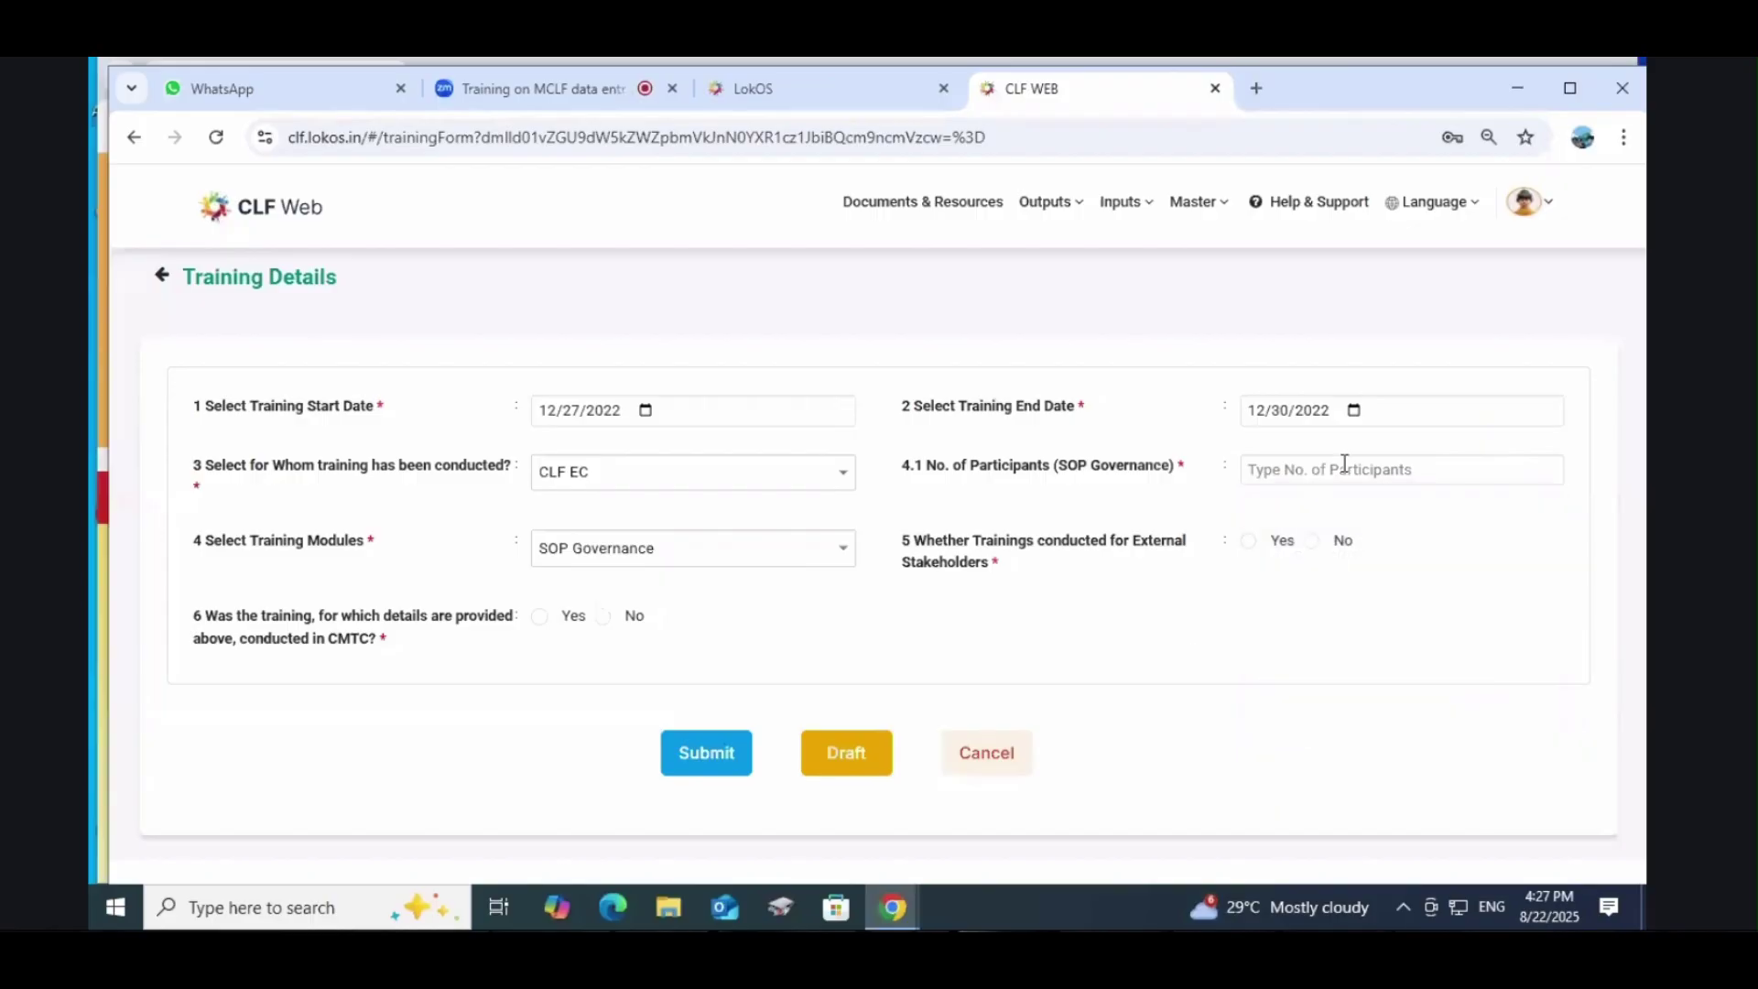
Step: Enter 44 participants, answer No to both questions, and submit
click(1344, 467)
text(44)
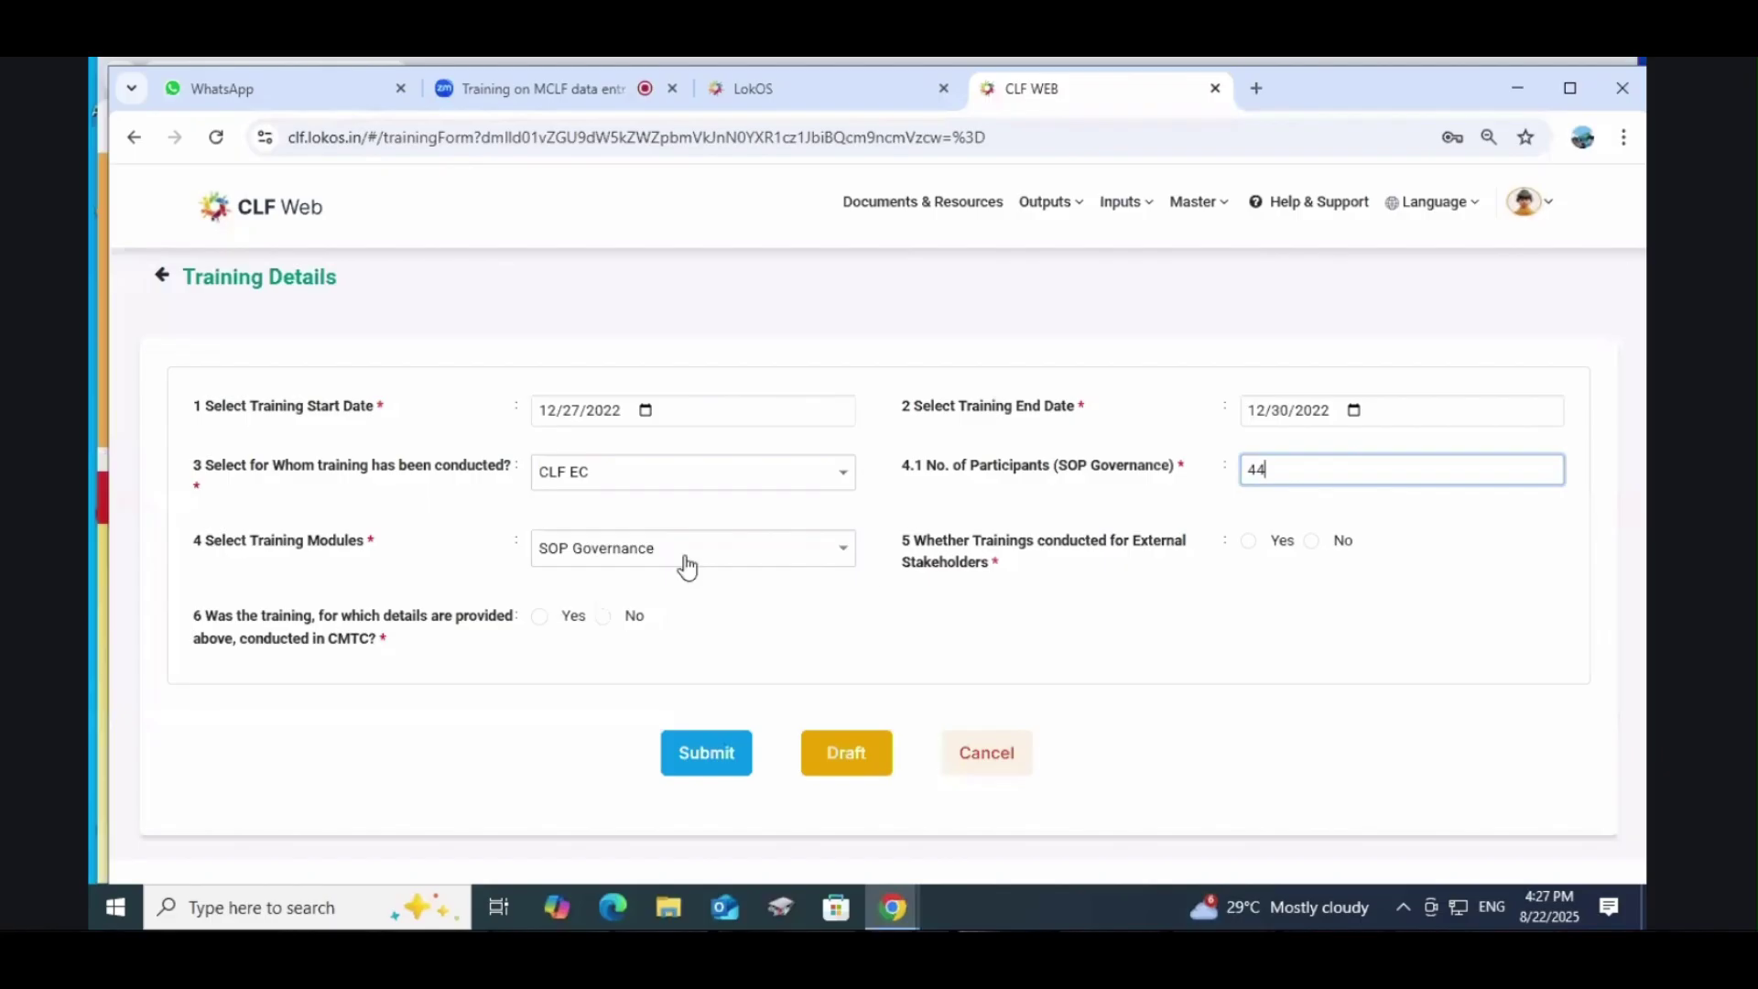
click(1319, 542)
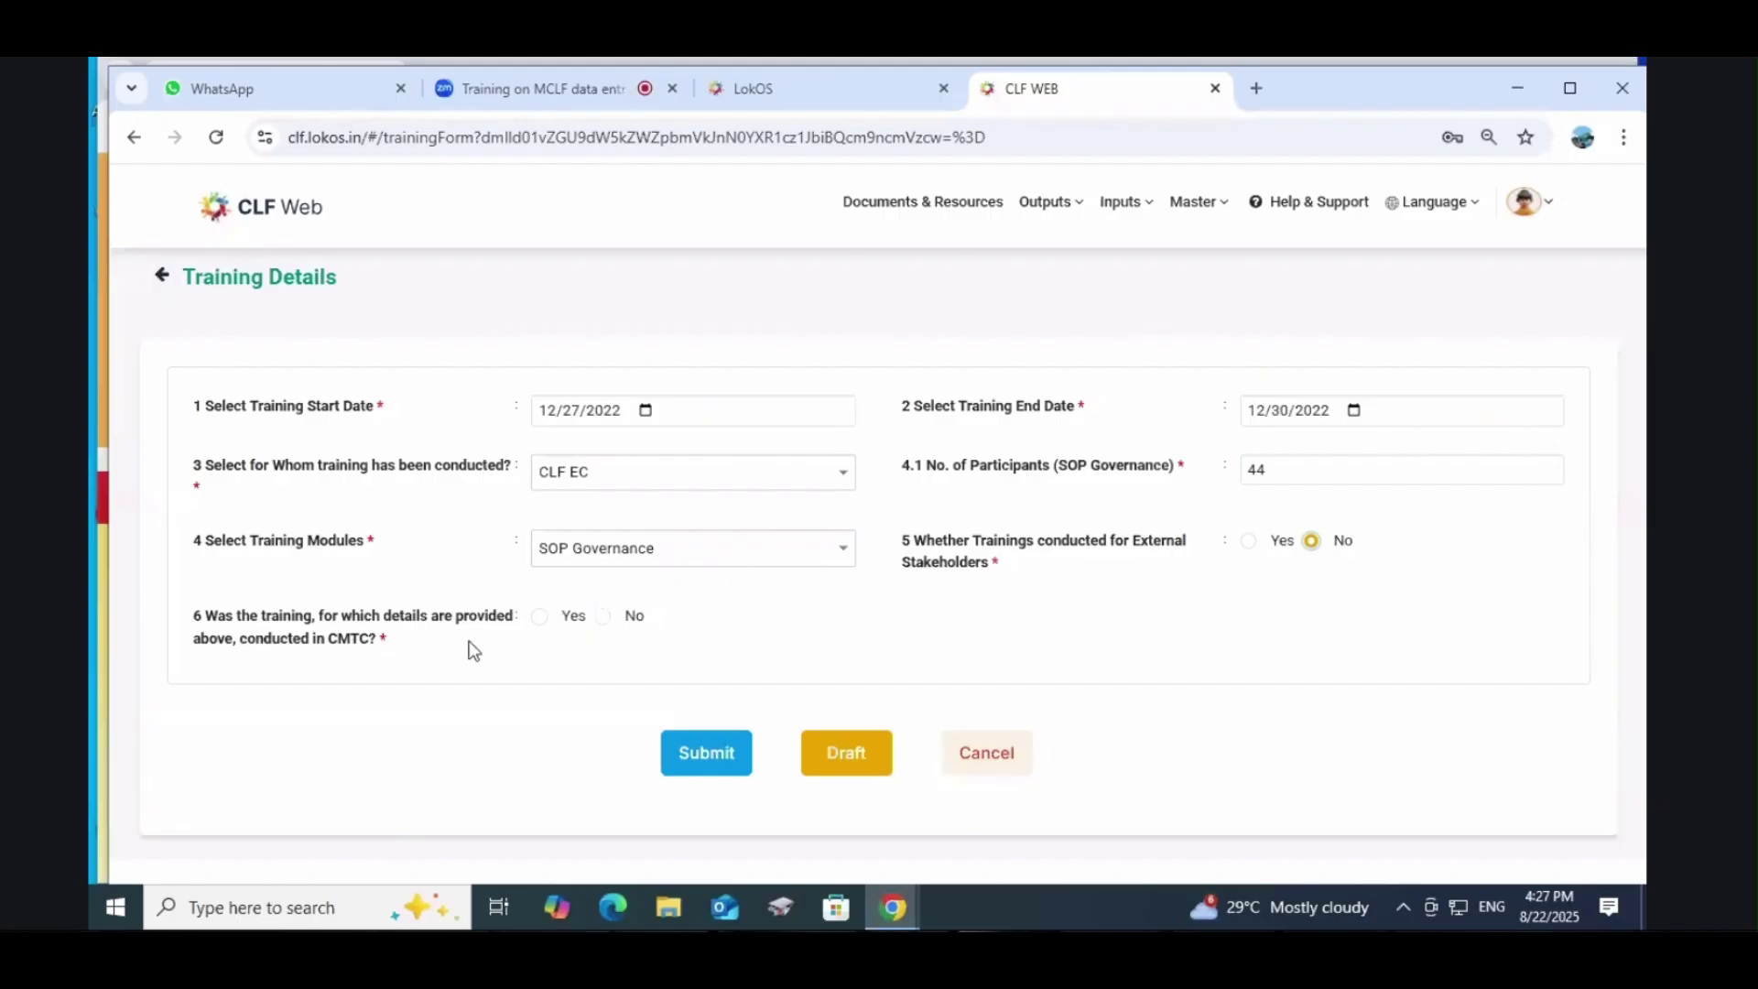
click(604, 616)
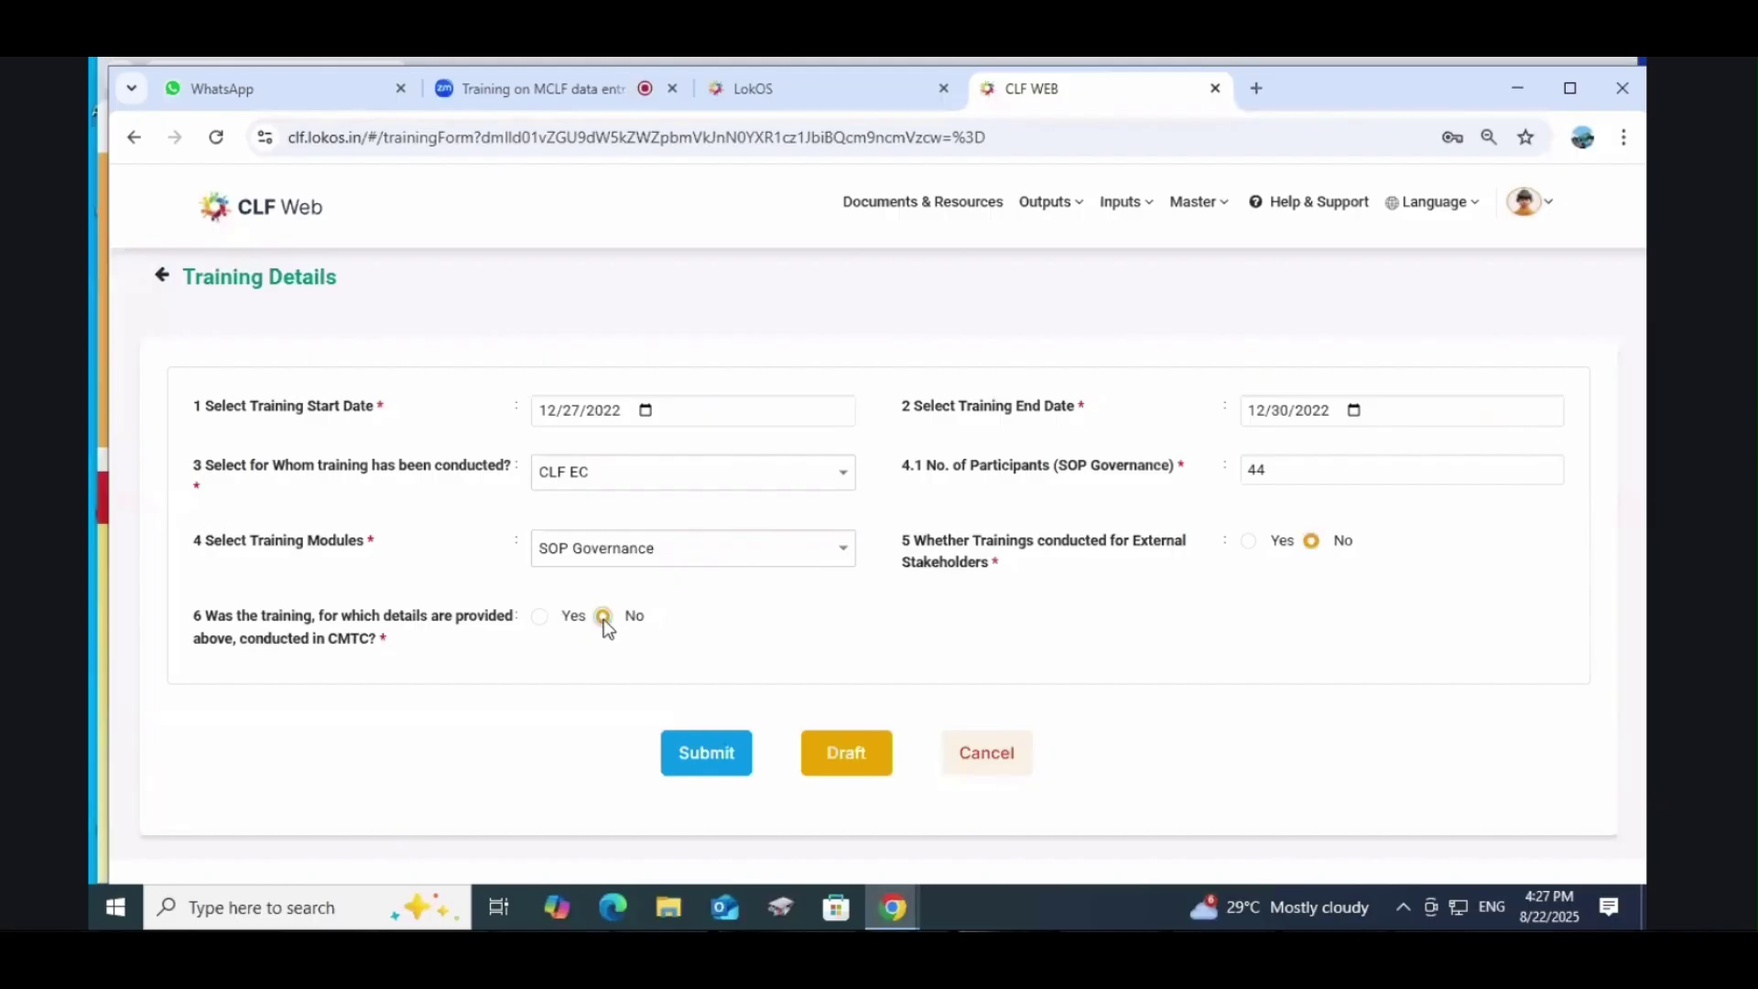
click(723, 756)
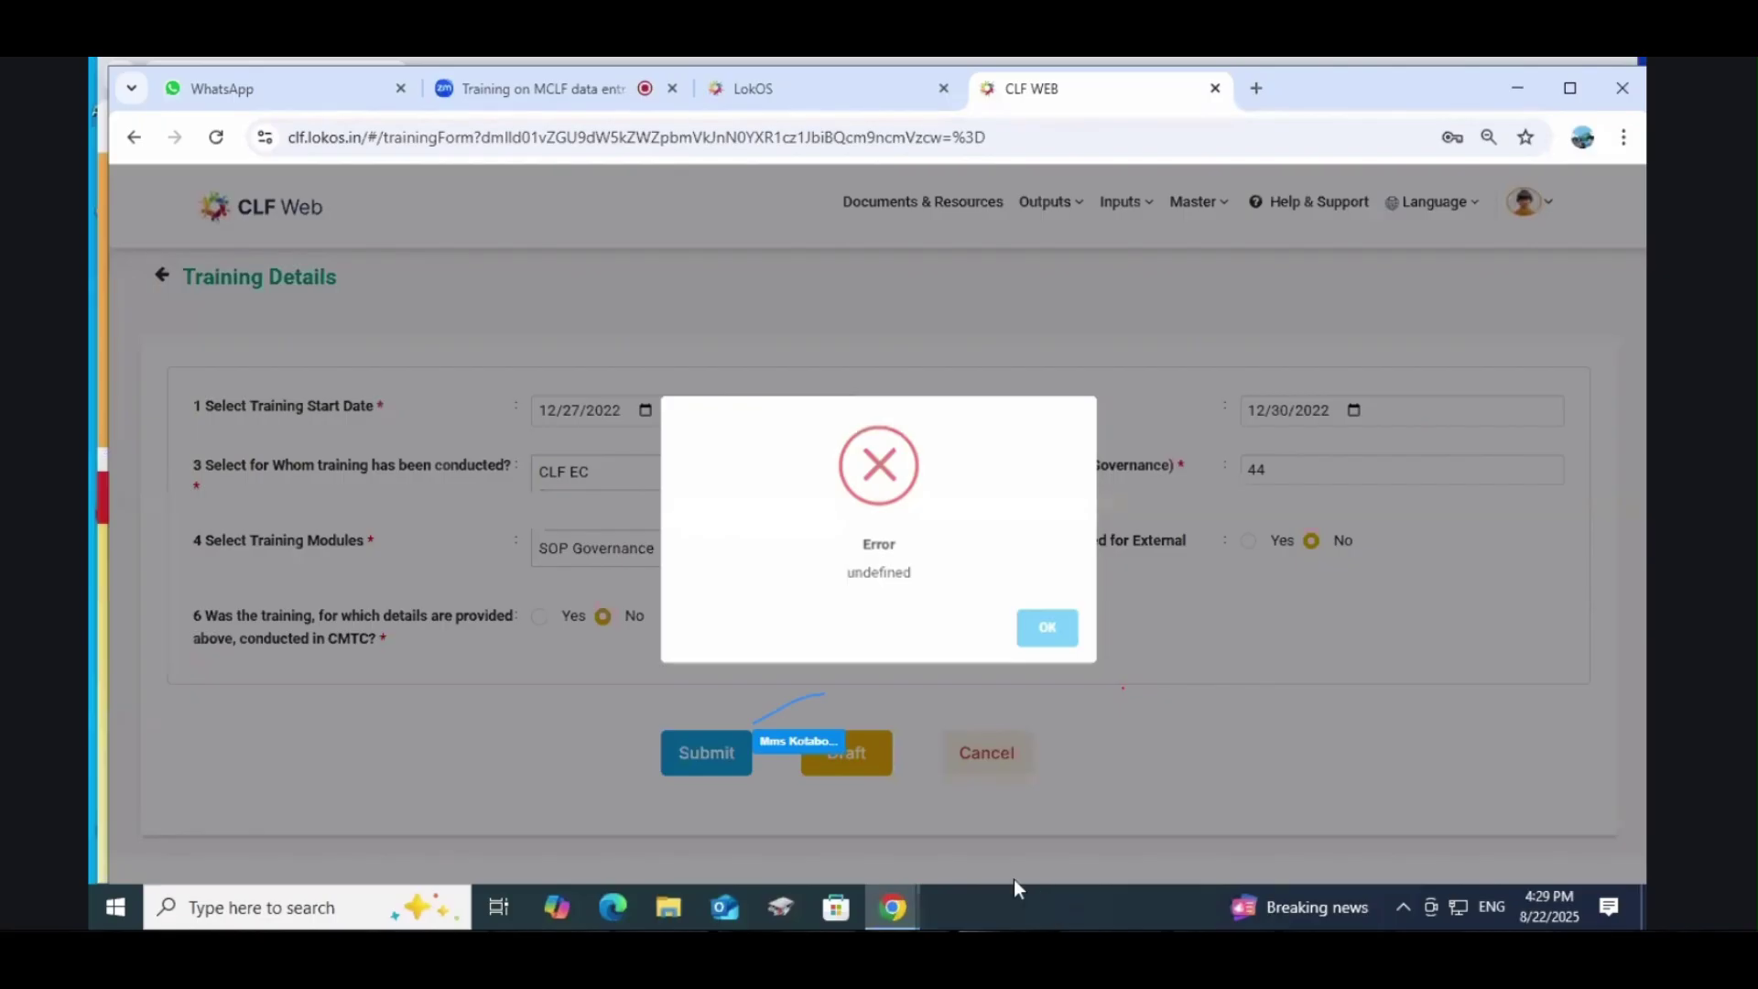
Step: Close the 'Error undefined' dialog with OK
click(1049, 630)
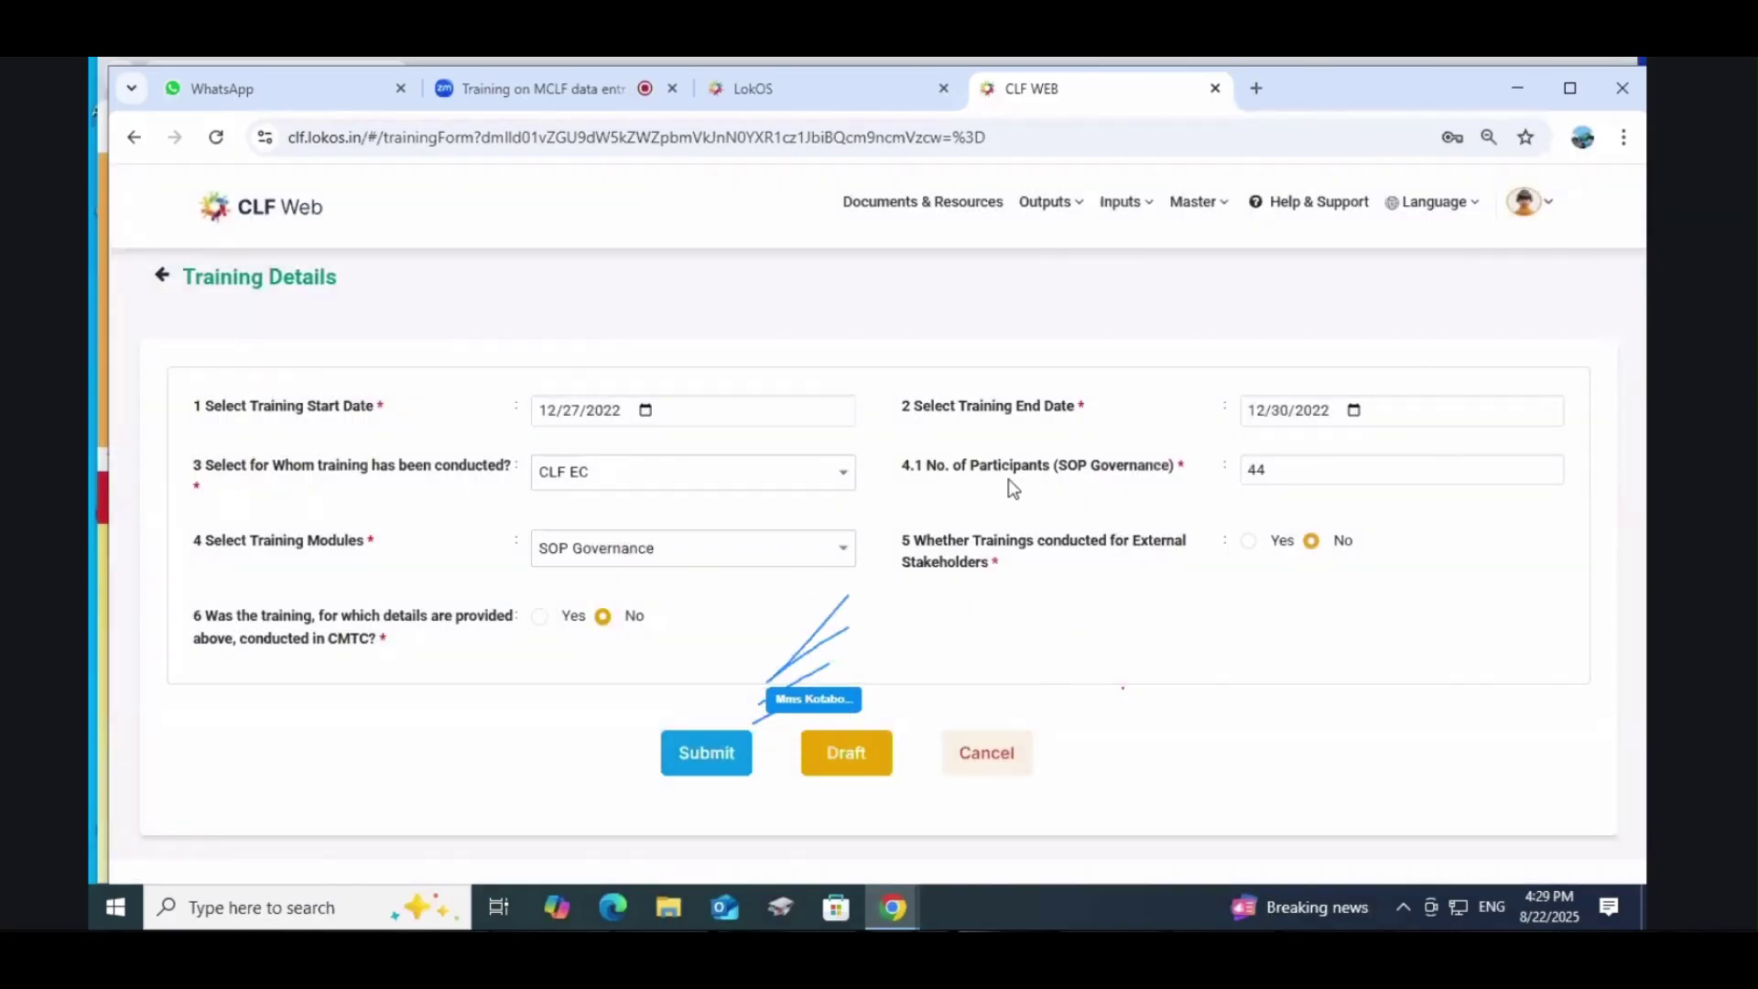
click(1525, 202)
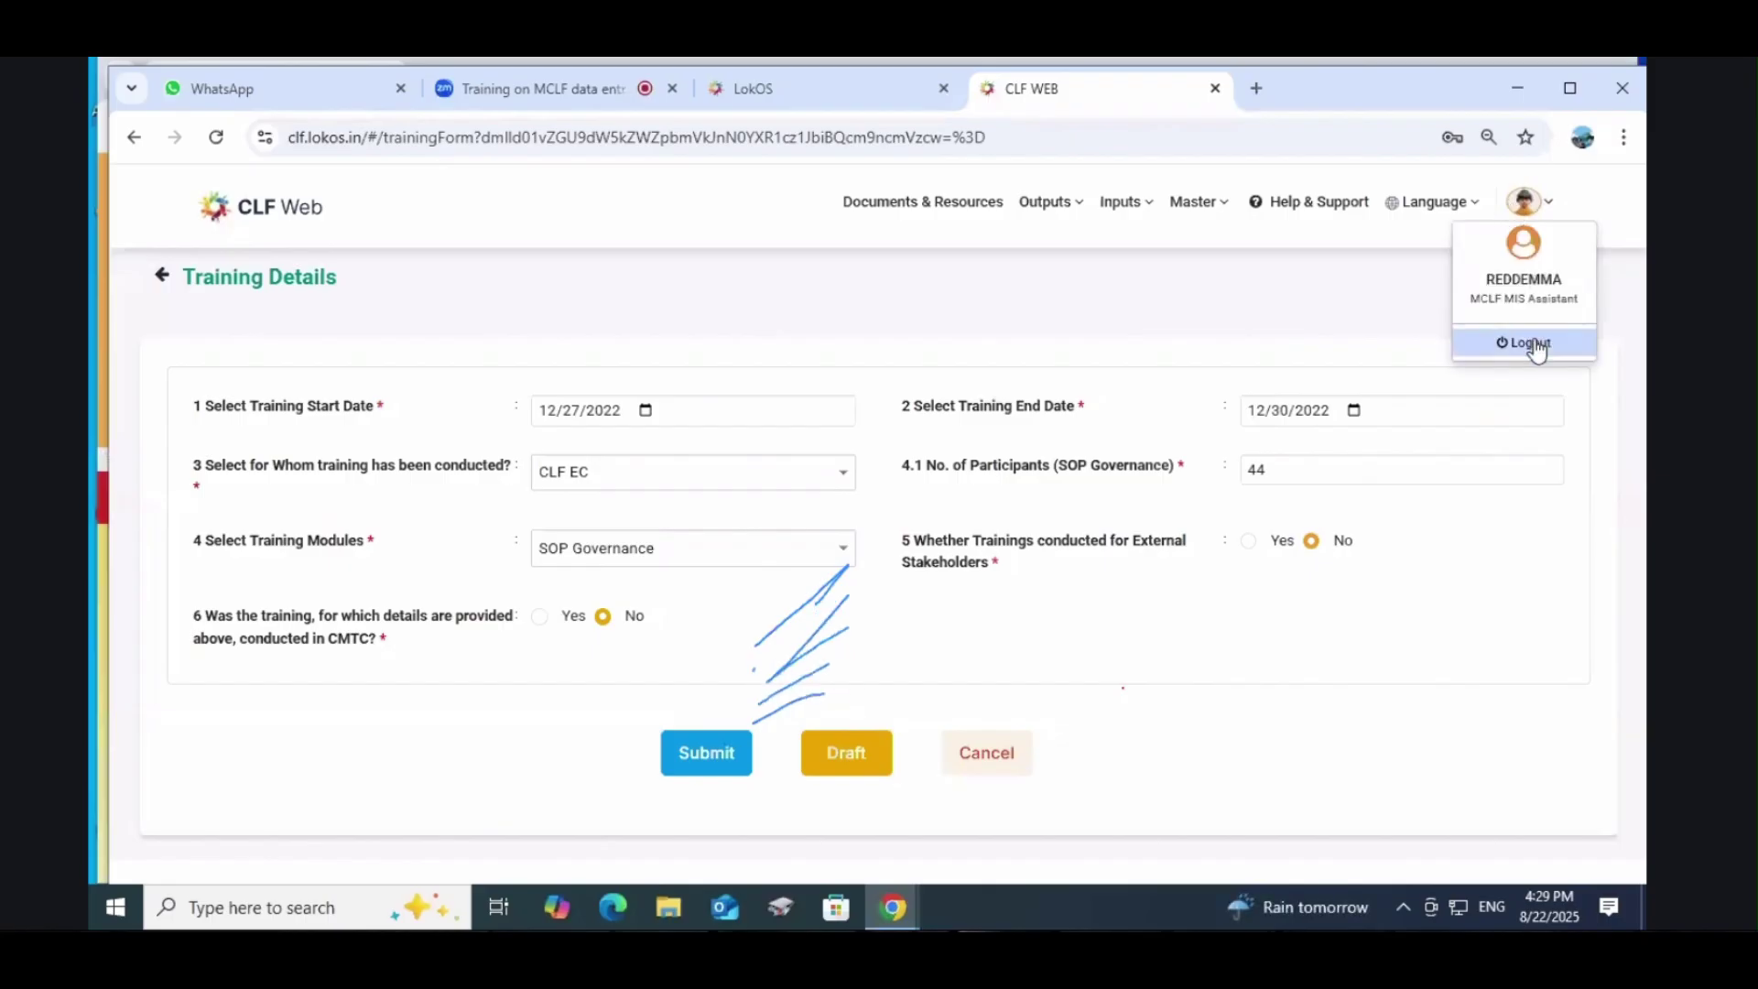
click(572, 95)
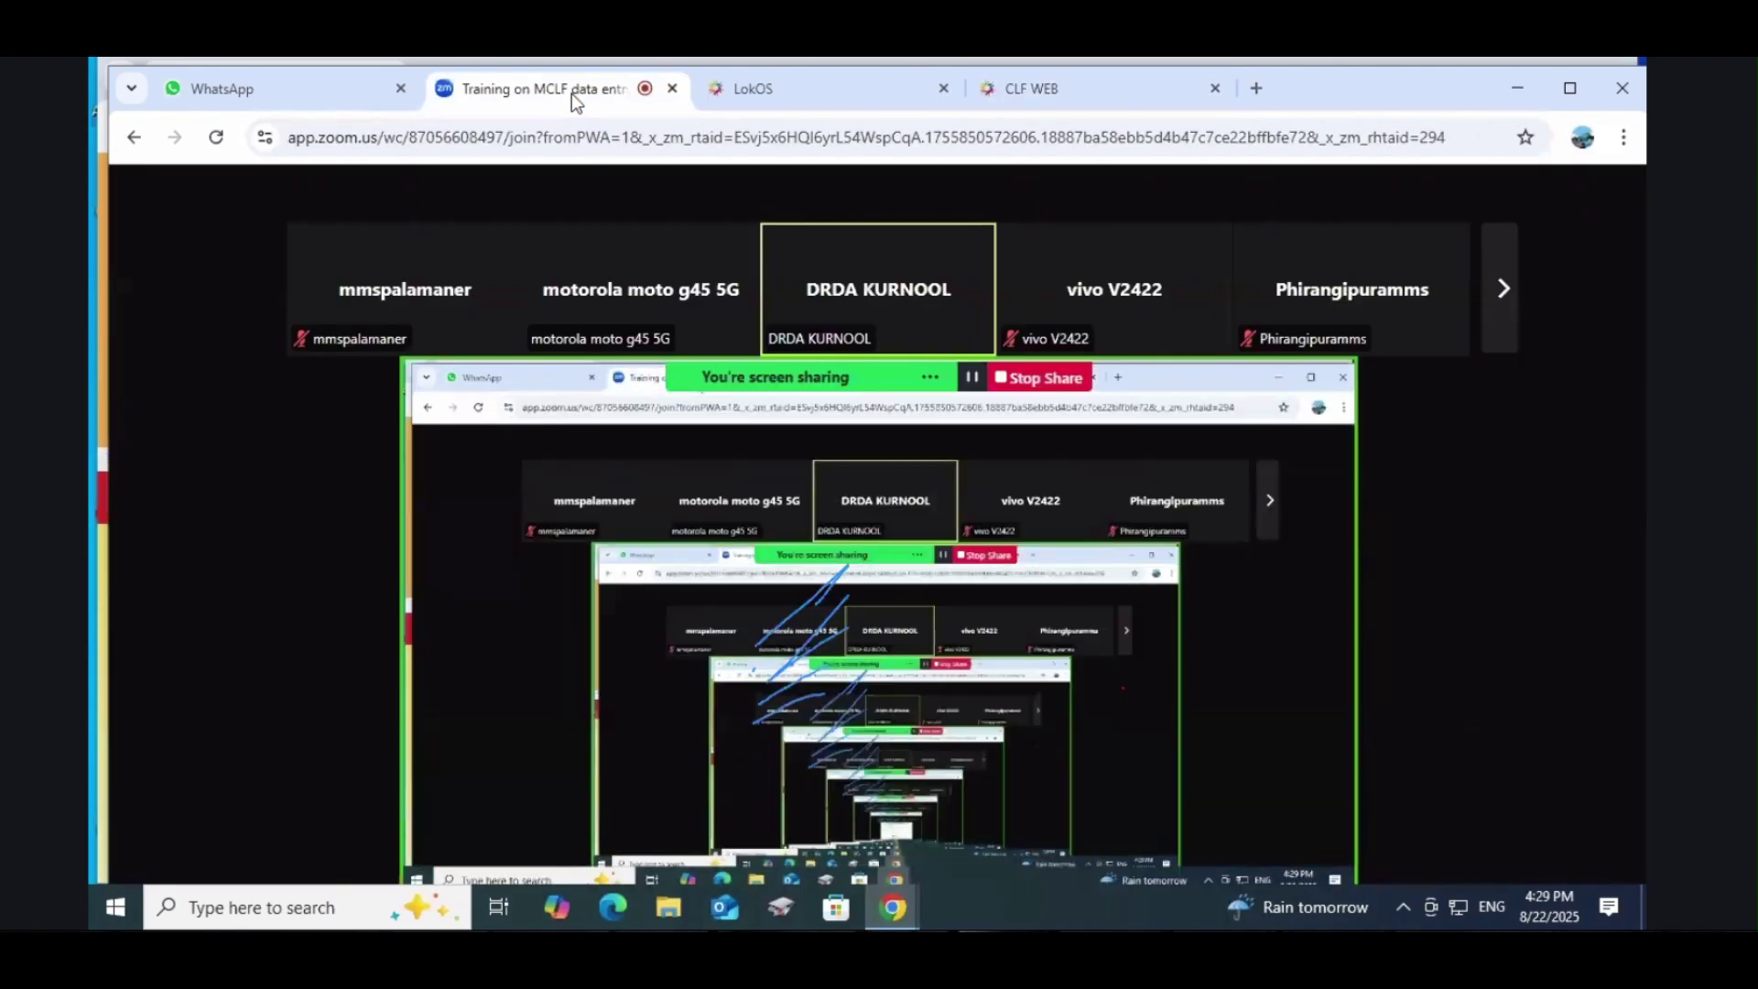
click(816, 87)
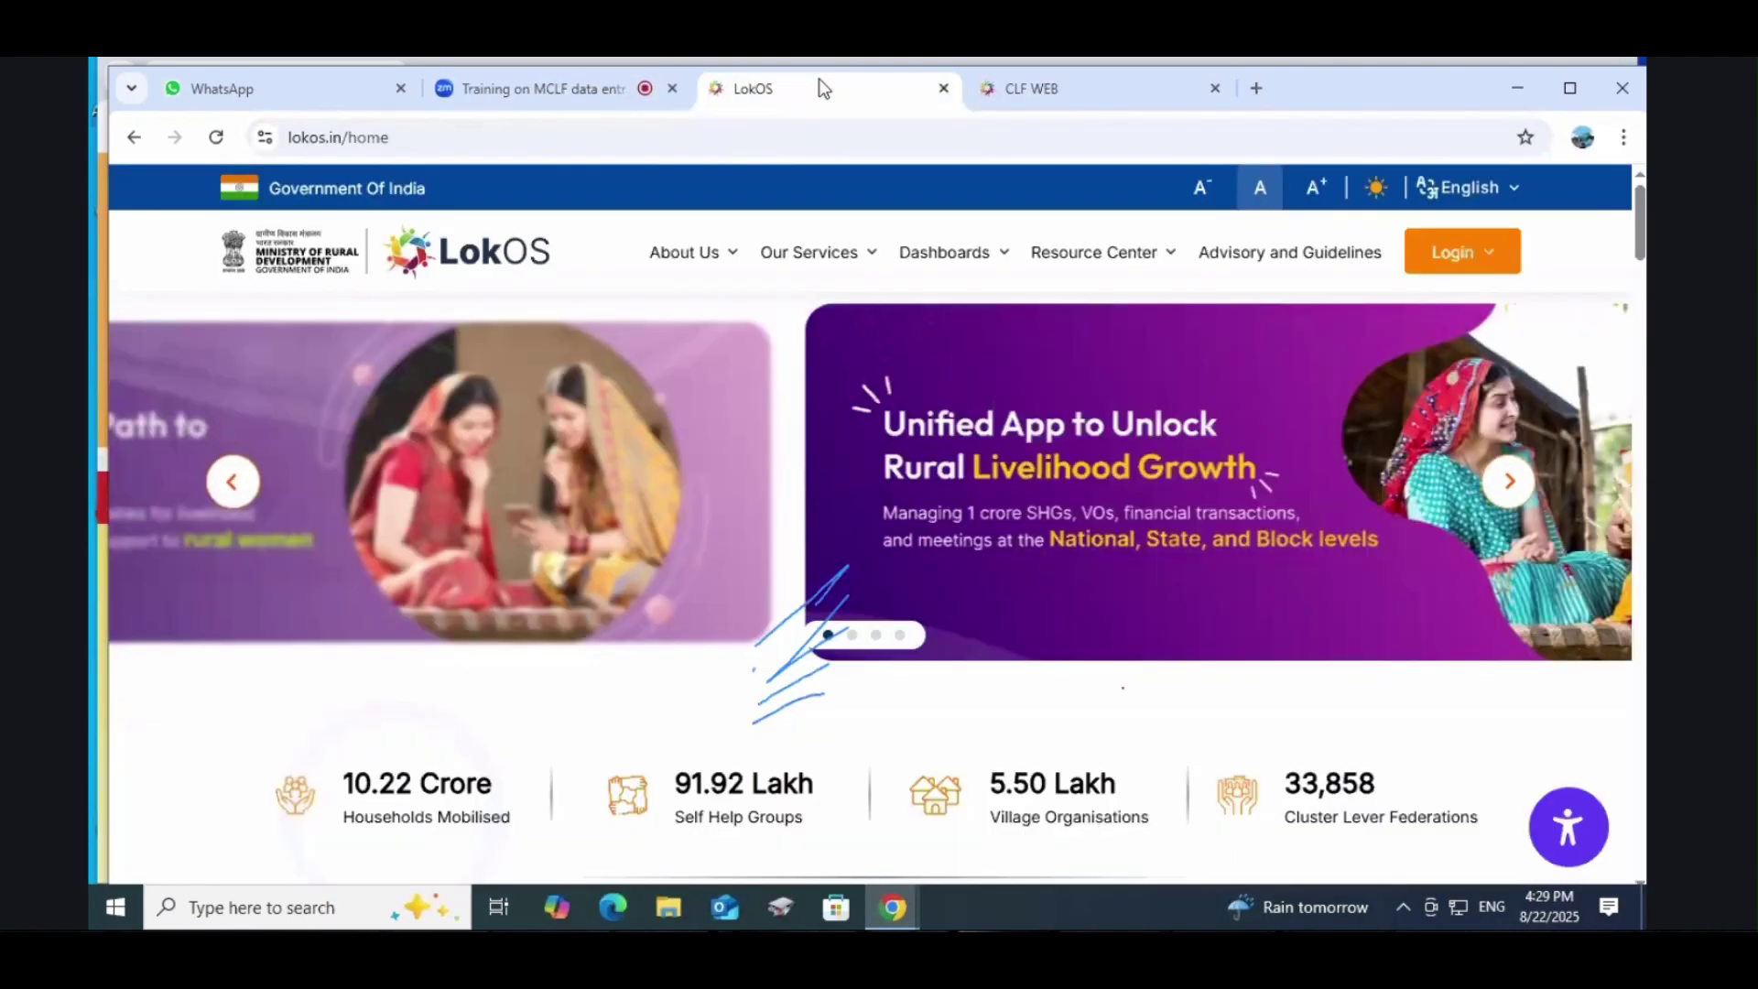
click(1081, 98)
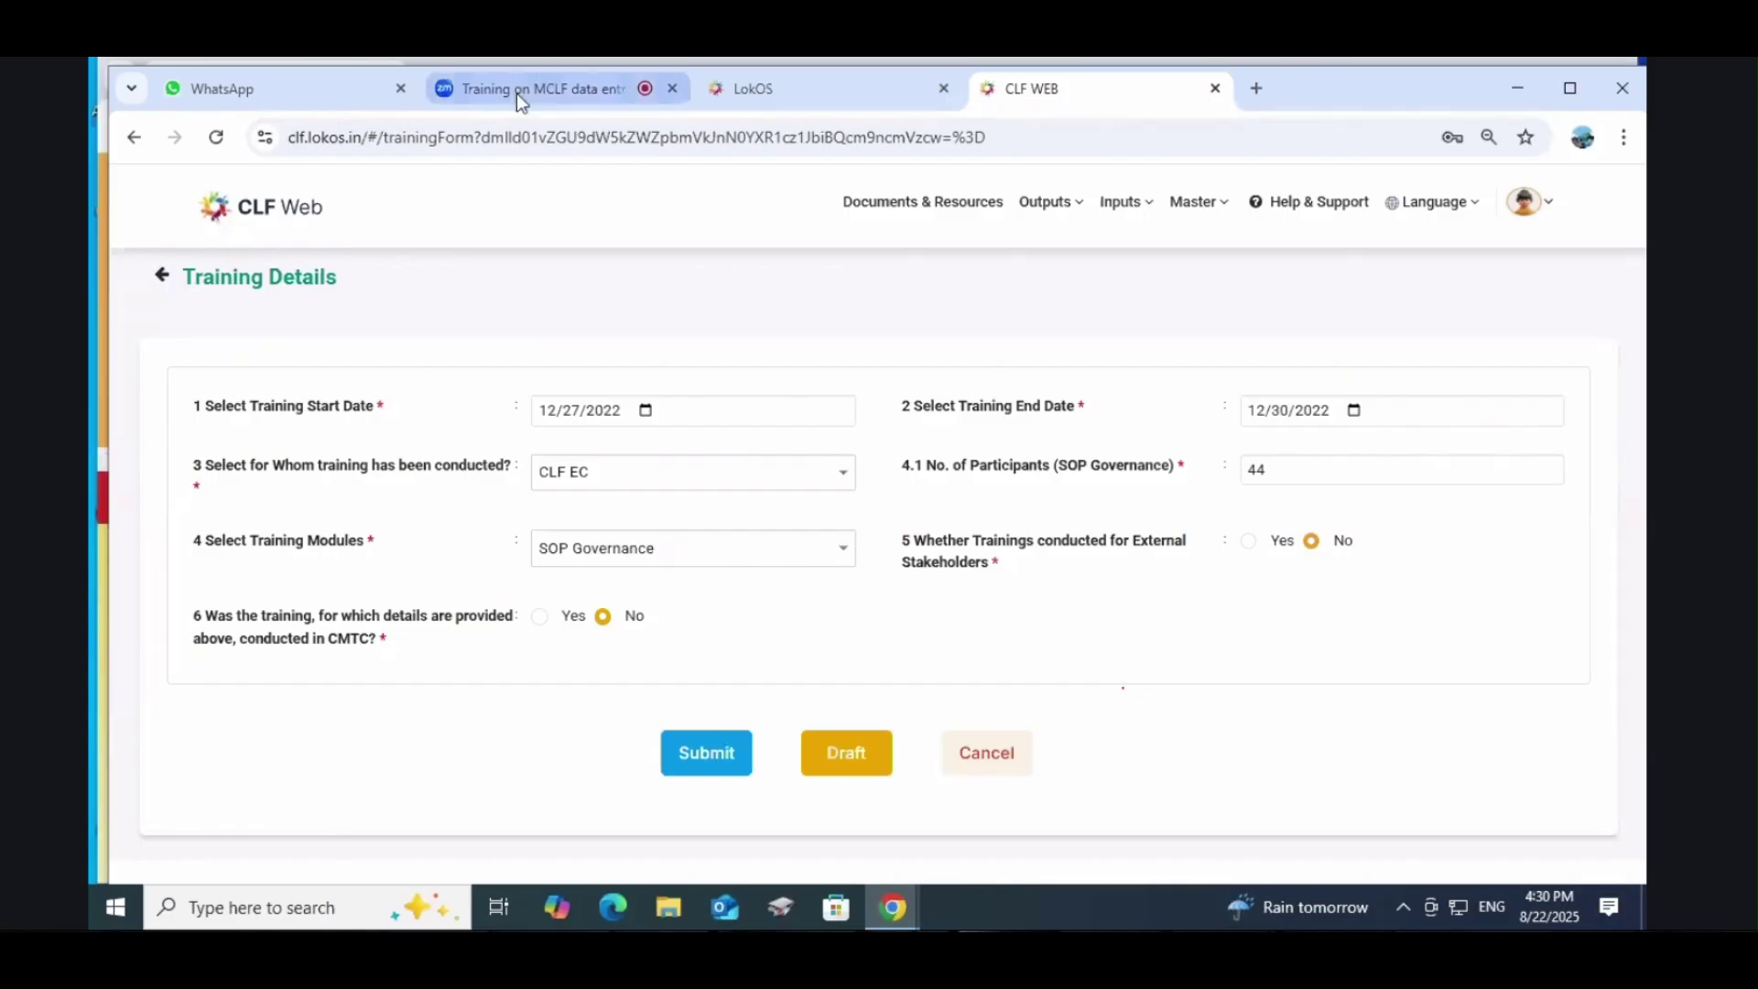
click(299, 101)
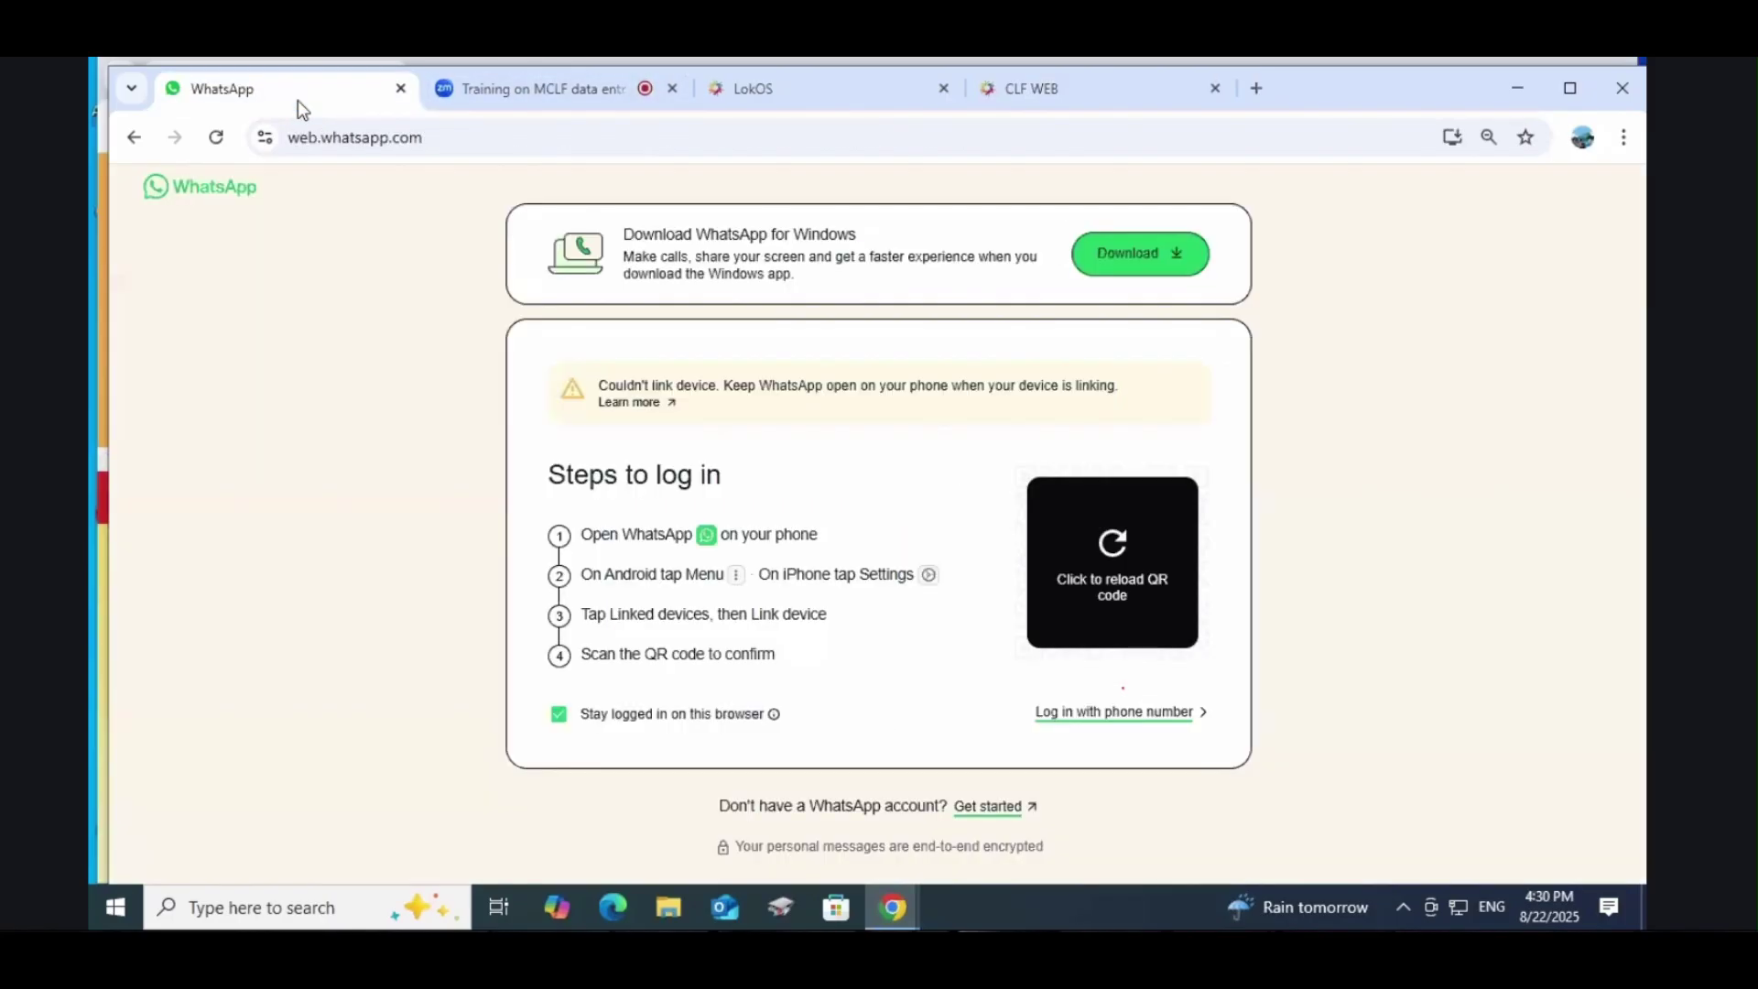
click(1064, 84)
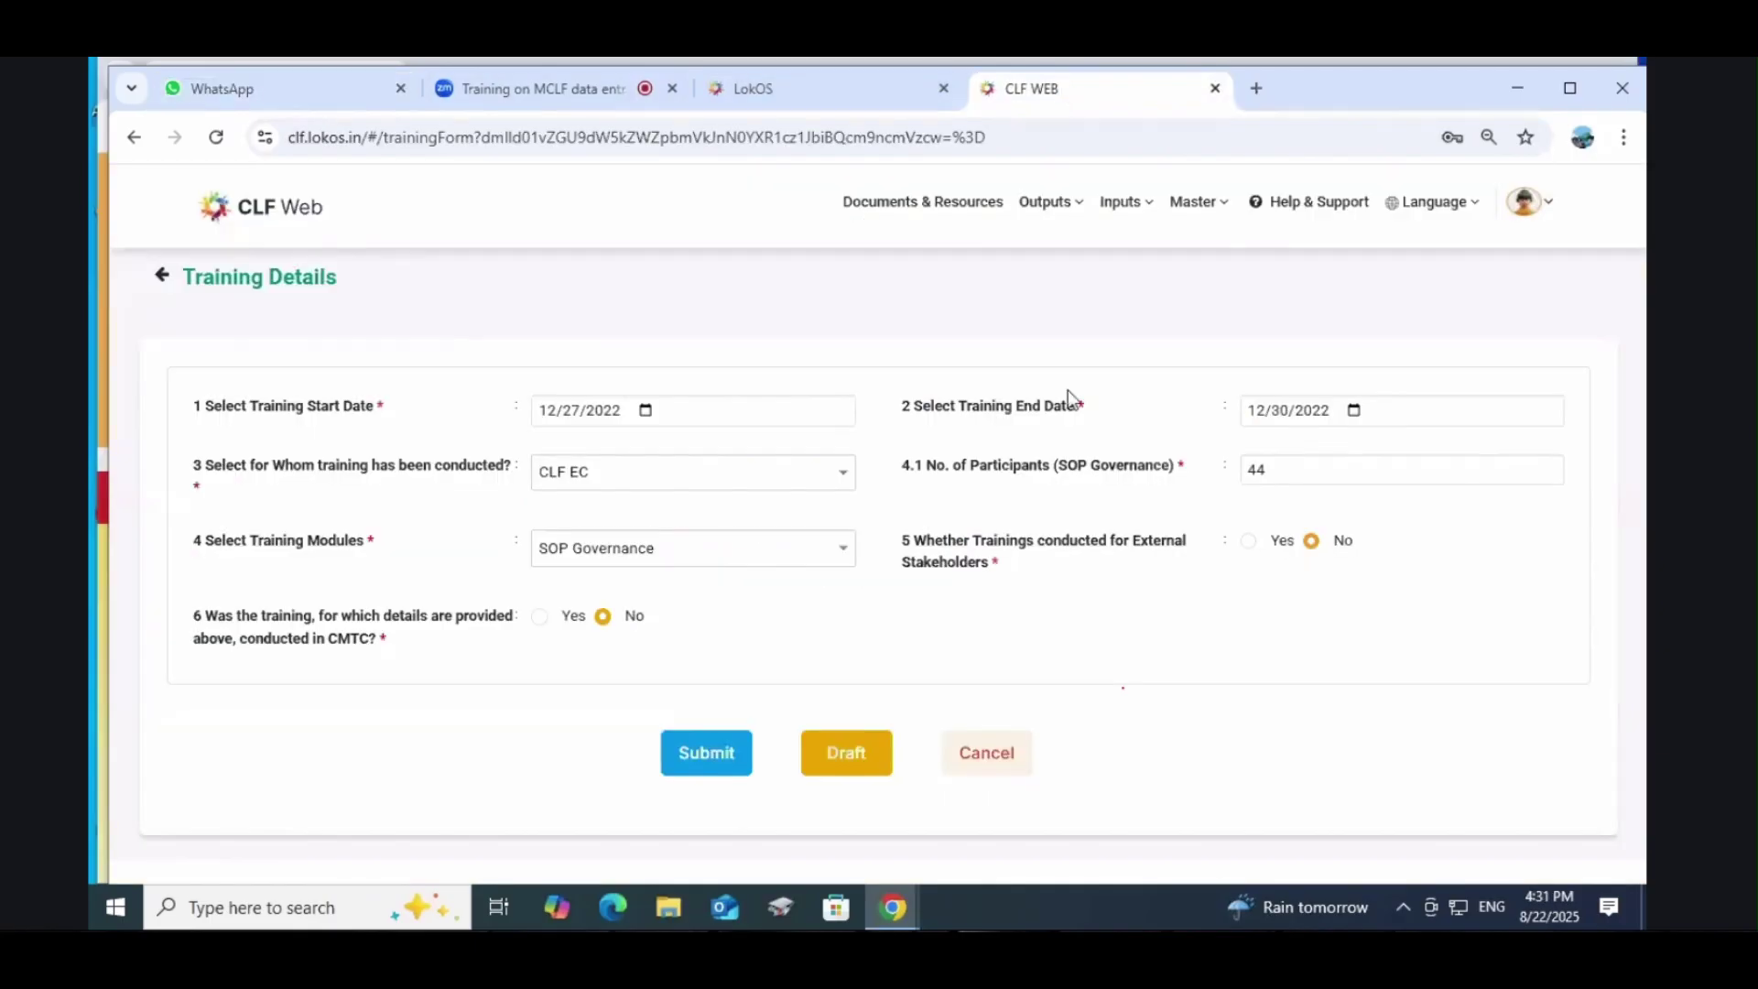